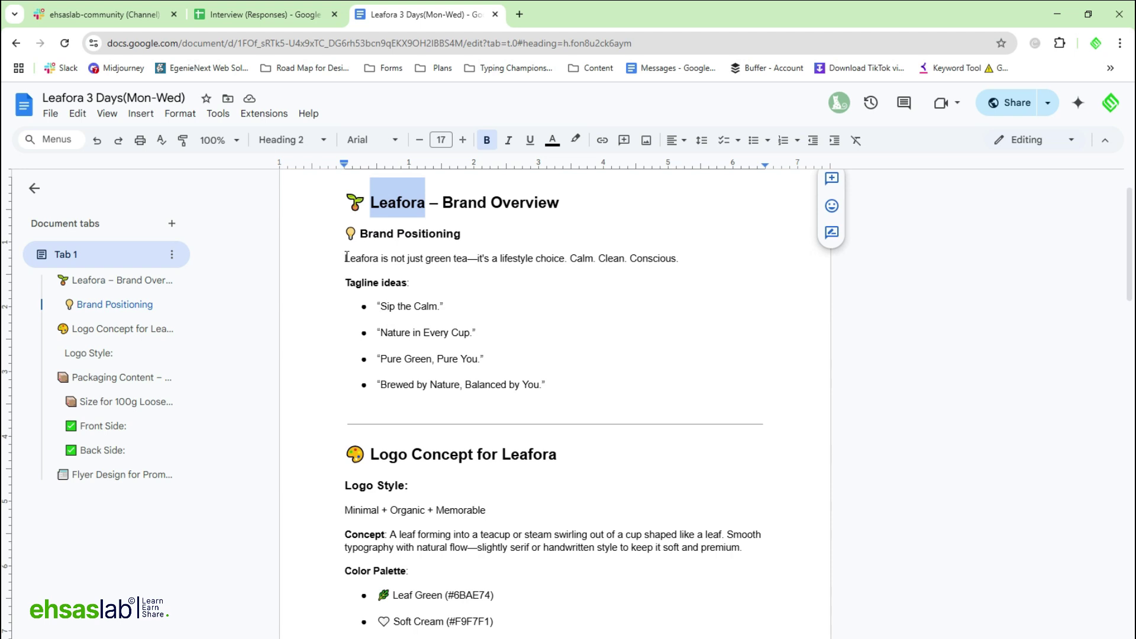
Read the Brand Positioning sentence in the Leafora document, highlighting the words "green tea".
left_click_drag(344, 258, 377, 263)
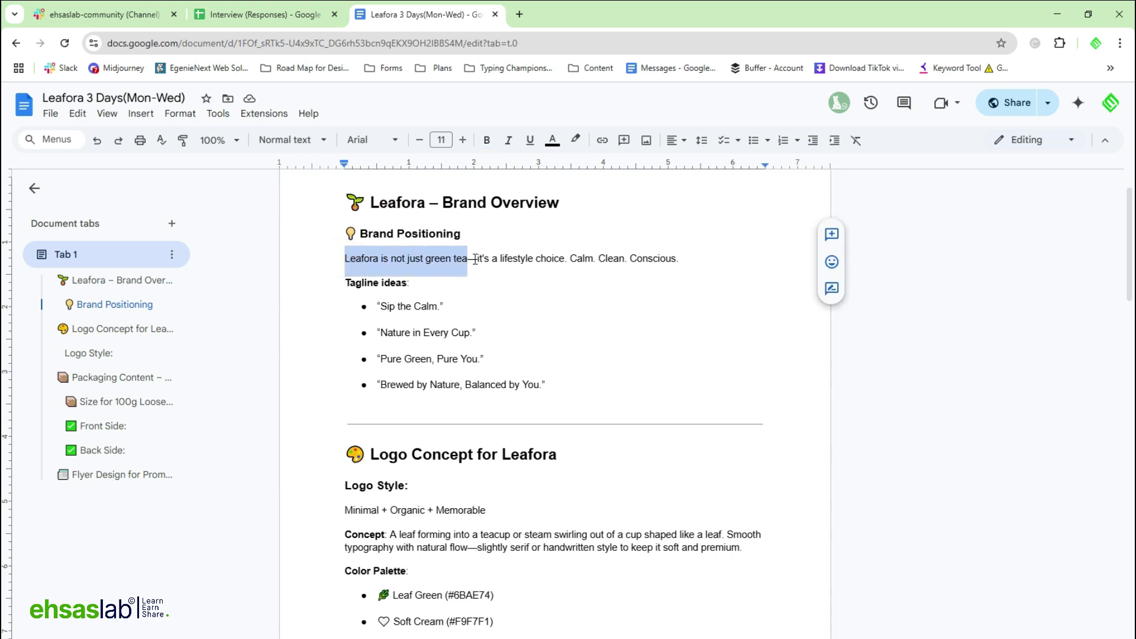
left_click_drag(475, 259, 550, 259)
left_click(615, 266)
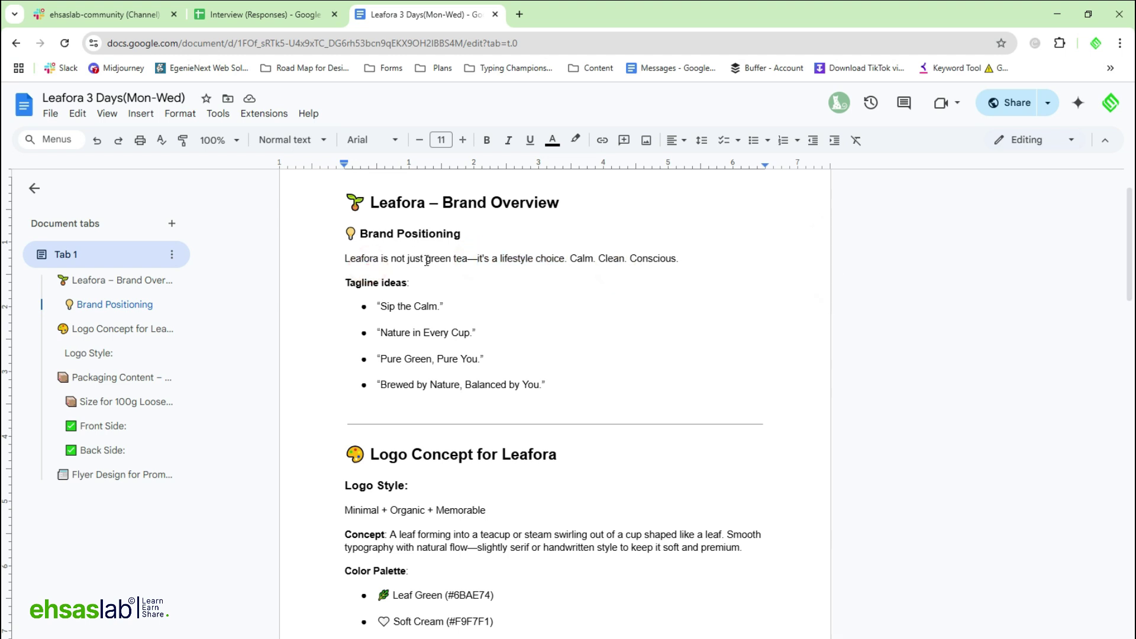
left_click_drag(426, 261, 443, 261)
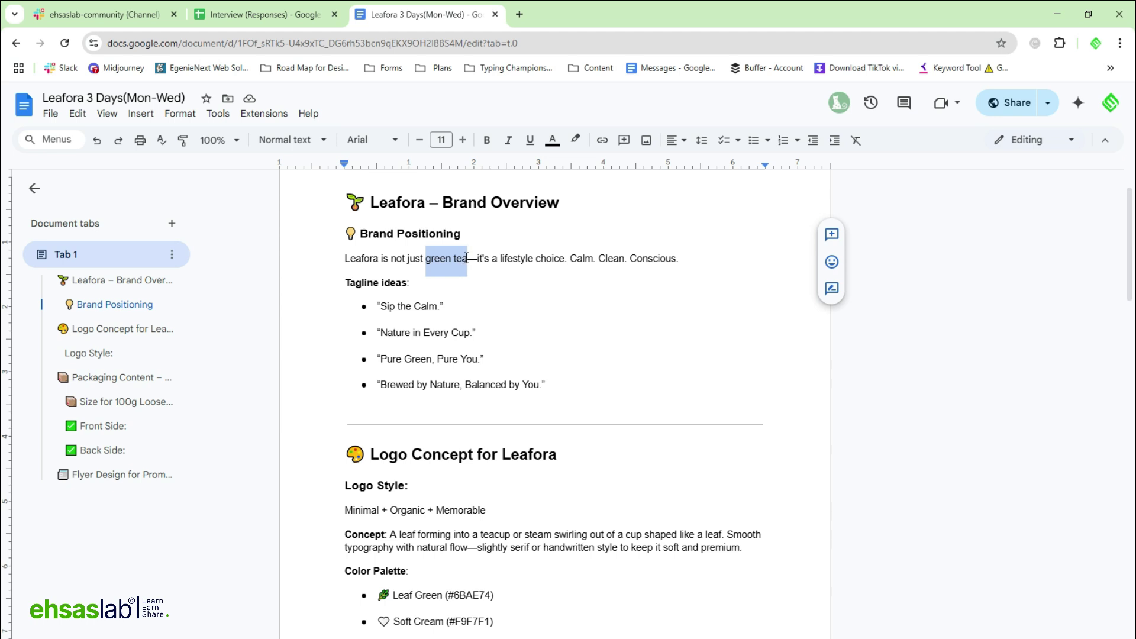
Search Google for "green tea" in a new browser tab and show the image results.
left_click(519, 14)
type("green tea")
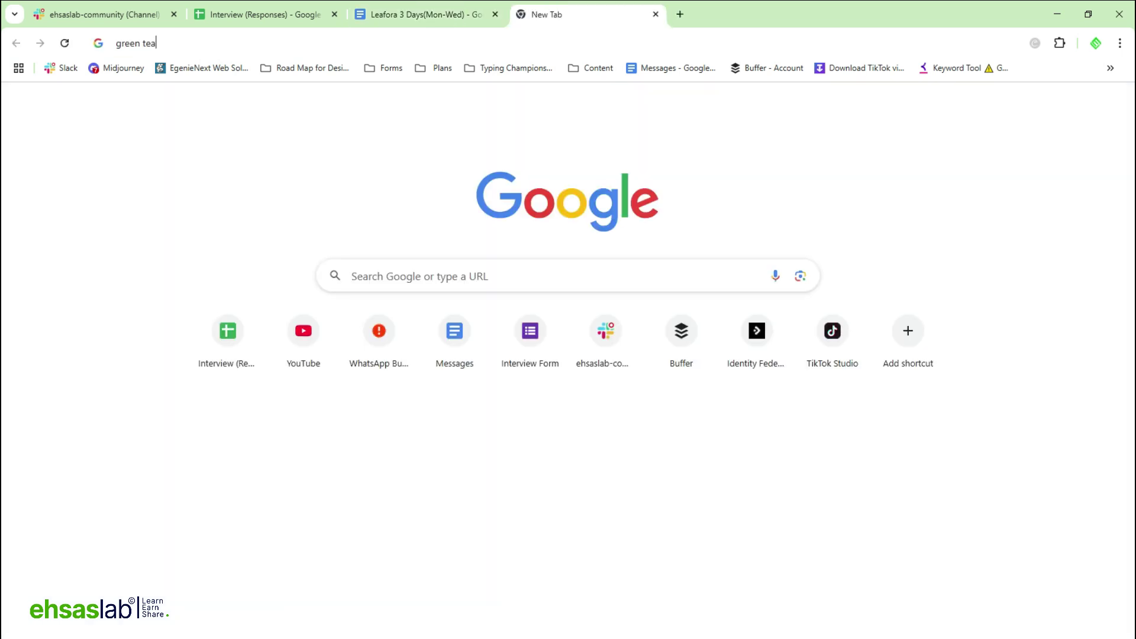
type("lo")
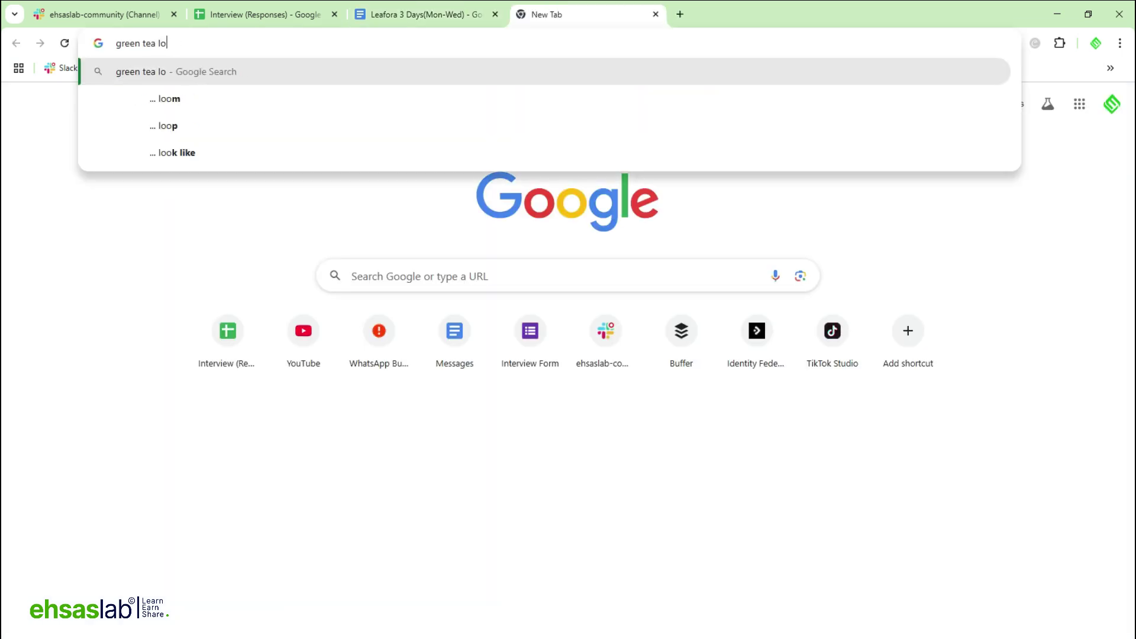
key("BackSpace")
key("BackSpace")
key("BackSpace")
key("BackSpace")
key("BackSpace")
key("Return")
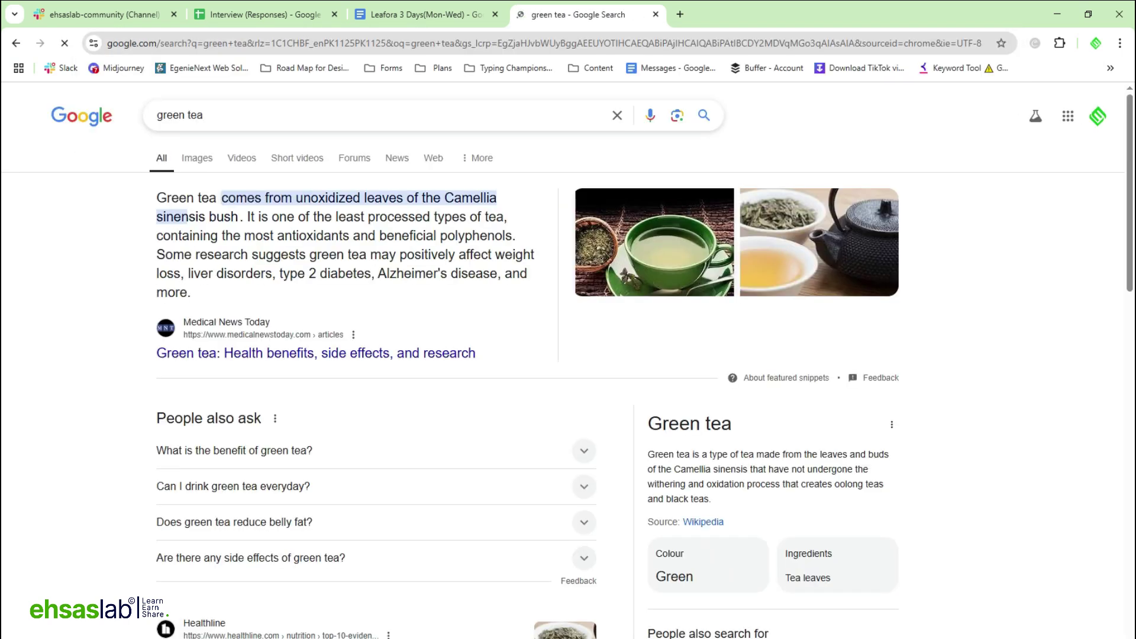
scroll(340, 343, "down", 8)
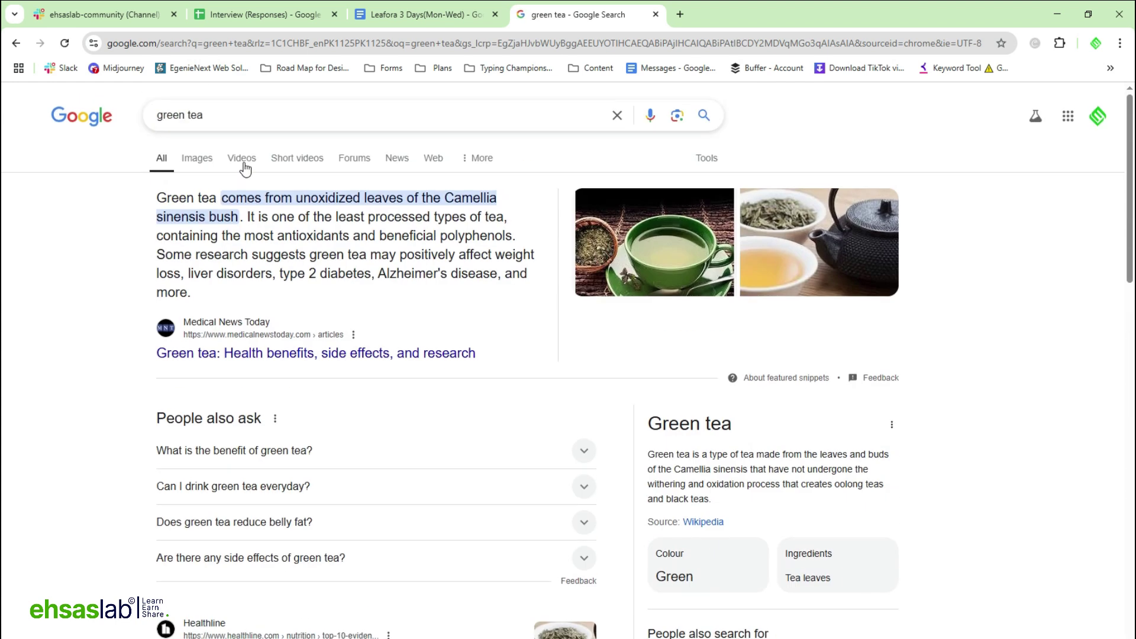
left_click(209, 158)
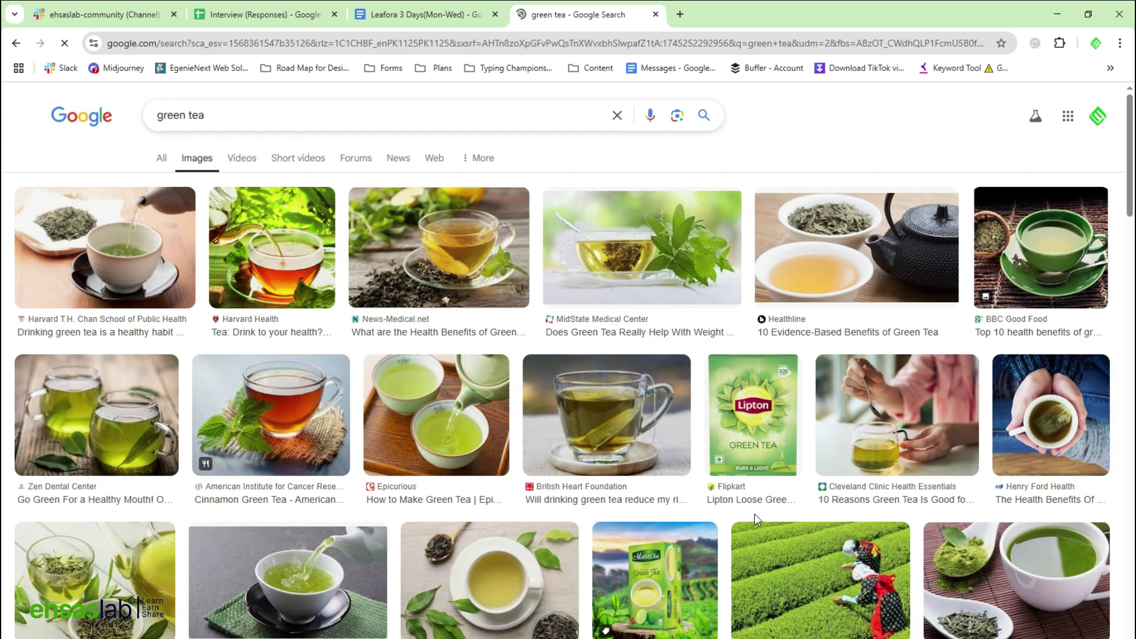
Copy the Marvel Tea box image into the Illustrator artboard, scaled to about 181 × 181 pt against the artboard's right edge.
scroll(821, 531, "down", 4)
scroll(667, 456, "up", 2)
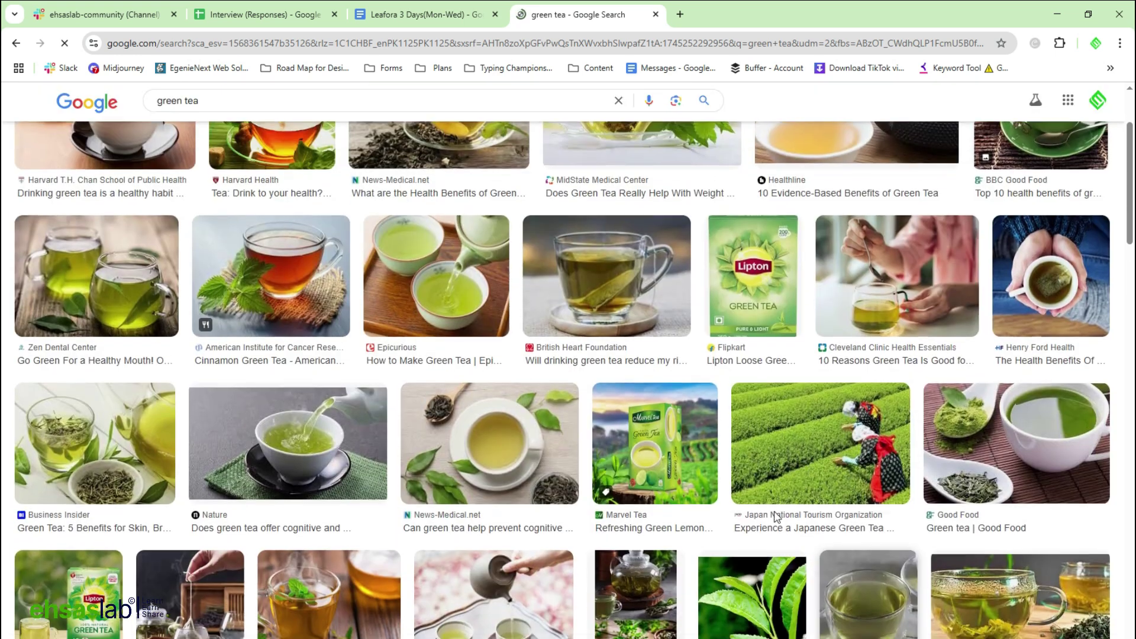
left_click(649, 469)
right_click(849, 282)
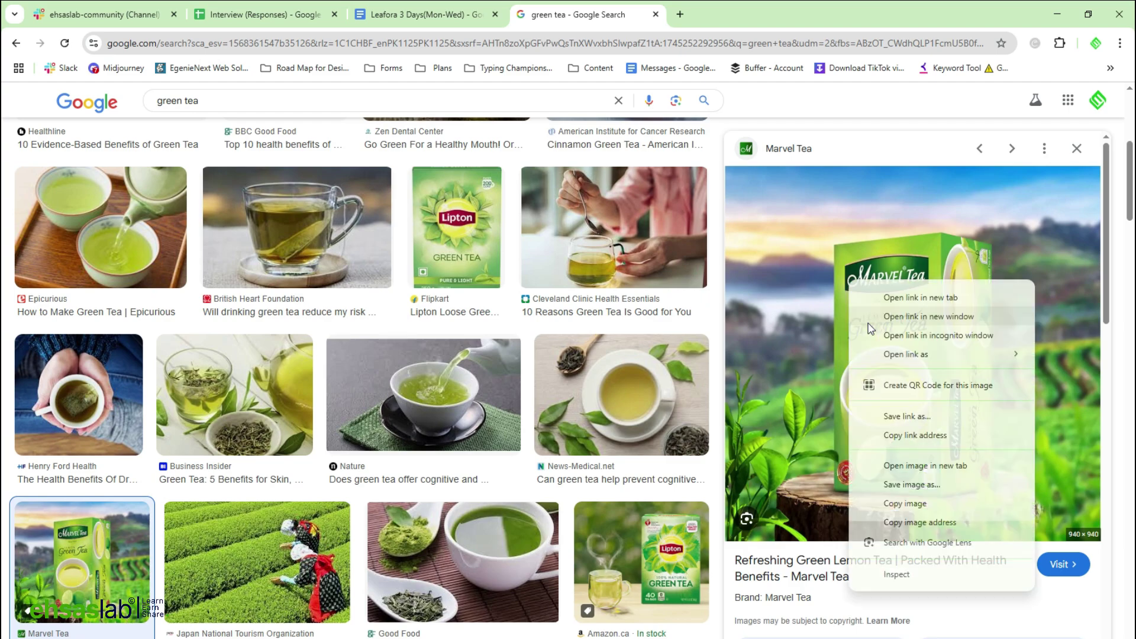
left_click(903, 509)
key("alt+Tab")
left_click(543, 472)
key("ctrl+v")
left_click_drag(826, 371, 546, 449)
Copy the Barry's Tea Green Tea & Lemon image into the Illustrator artboard, scaled to about 100 × 174 pt left of the Marvel Tea image.
key("alt+Tab")
scroll(886, 445, "down", 5)
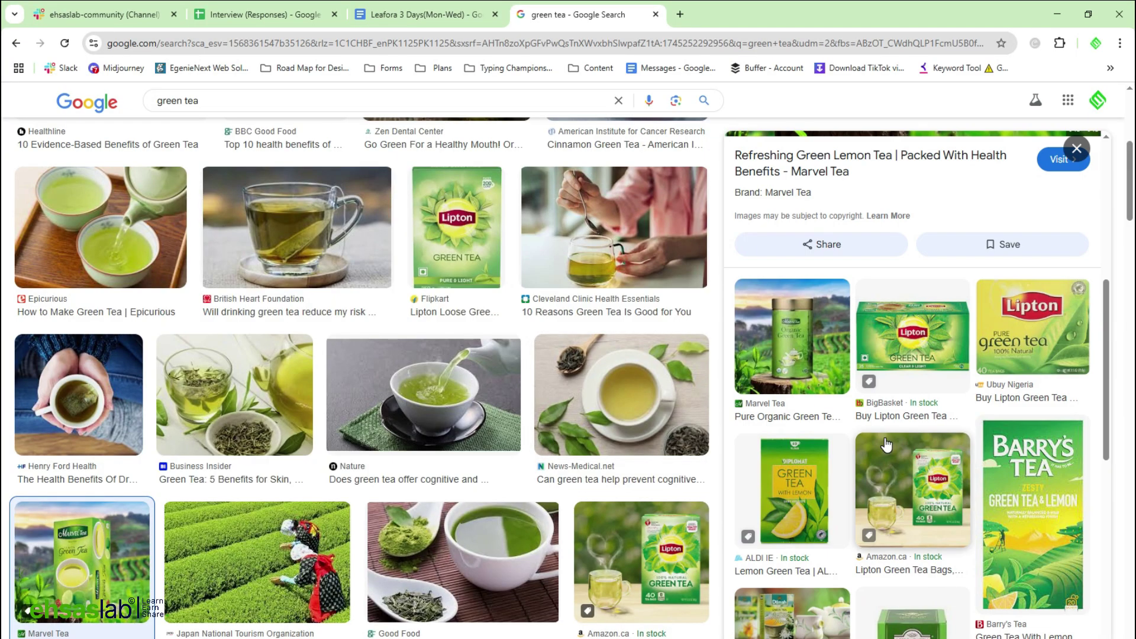
left_click(1025, 507)
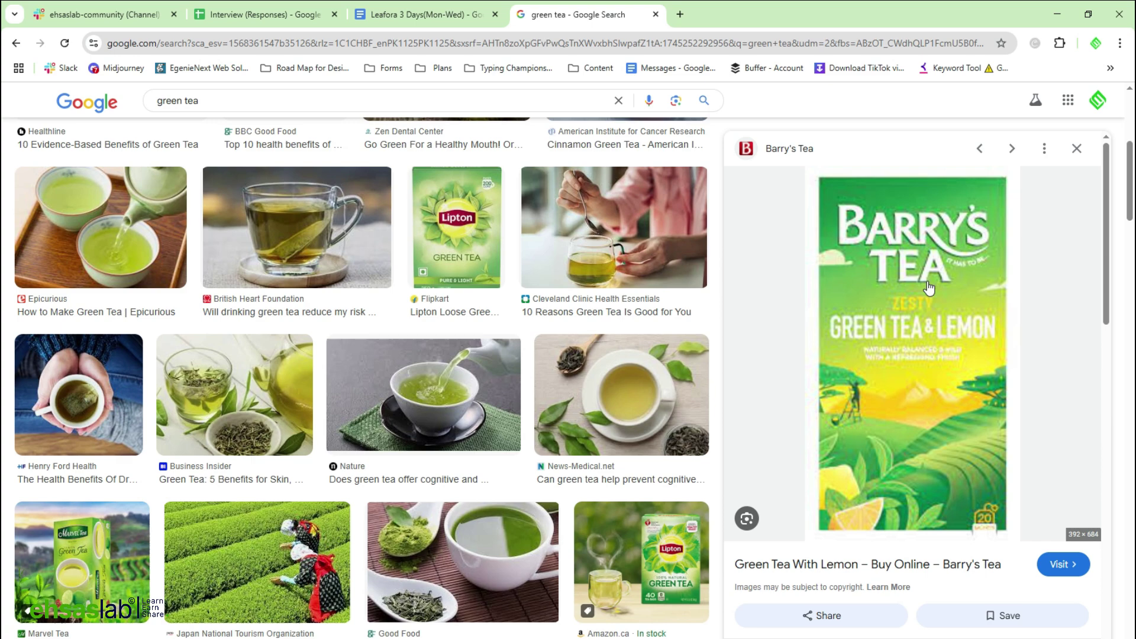
right_click(917, 250)
left_click(970, 463)
key("alt+Tab")
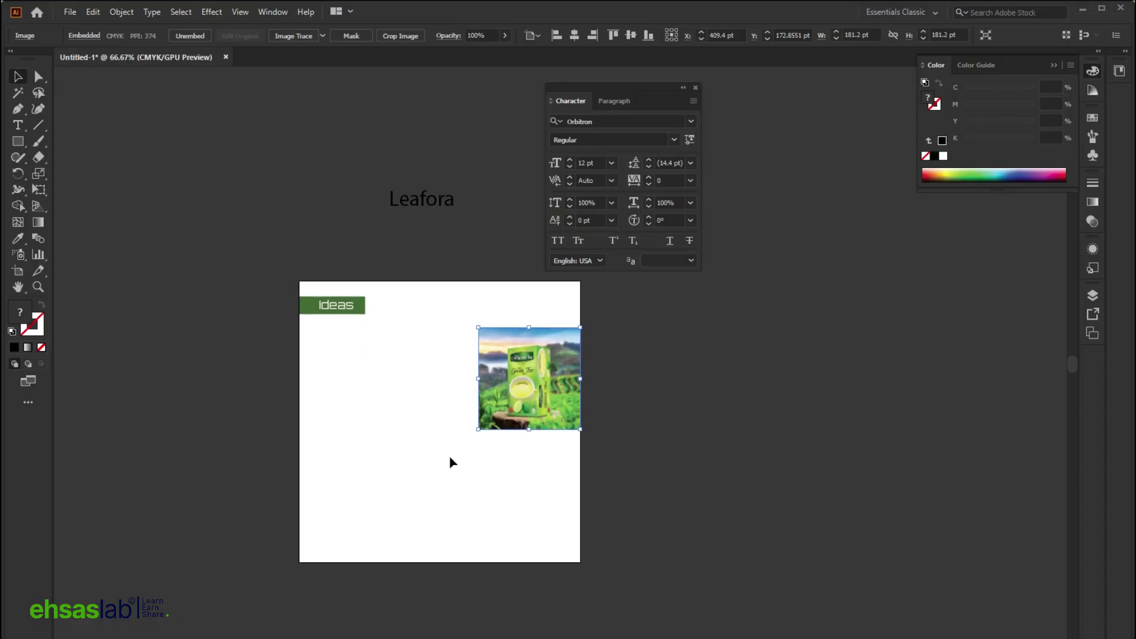
key("ctrl+v")
left_click_drag(677, 367, 456, 393)
Switch to the browser and copy the Lipton Pure & Light green tea image from the related results.
key("alt+Tab")
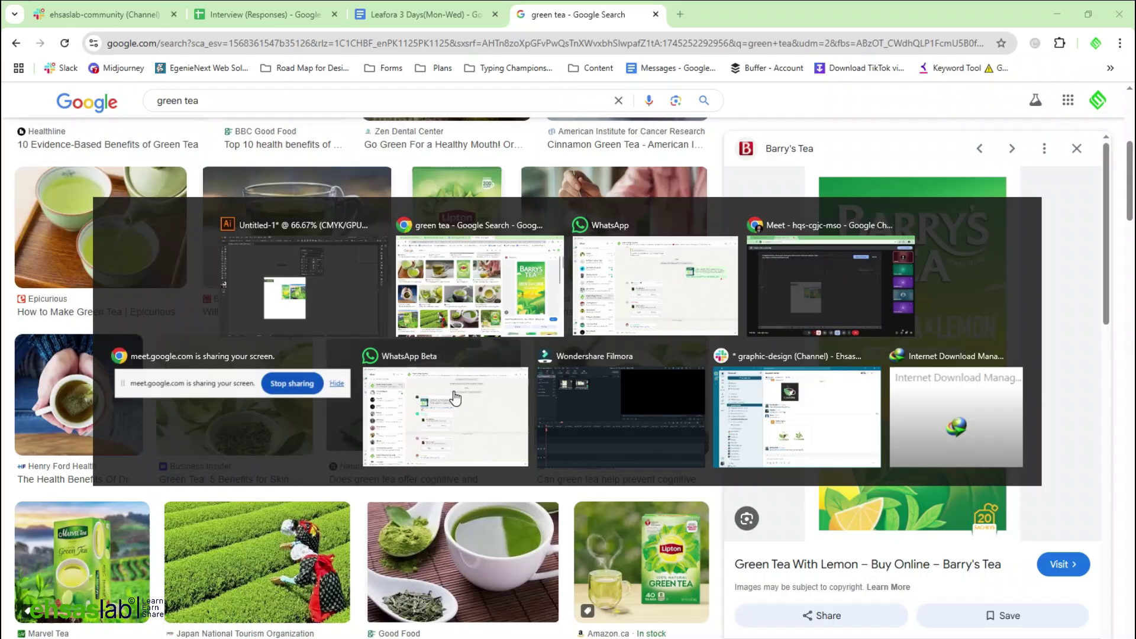
scroll(866, 532, "down", 6)
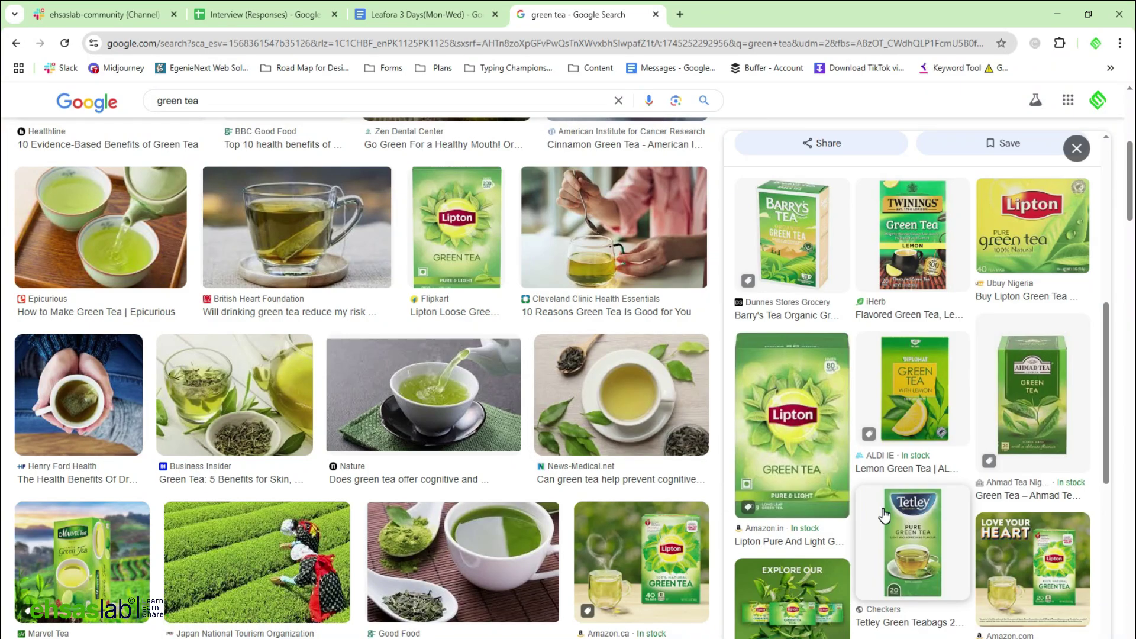
scroll(639, 562, "down", 7)
key("alt+Tab")
scroll(493, 374, "up", 4)
key("alt+Tab")
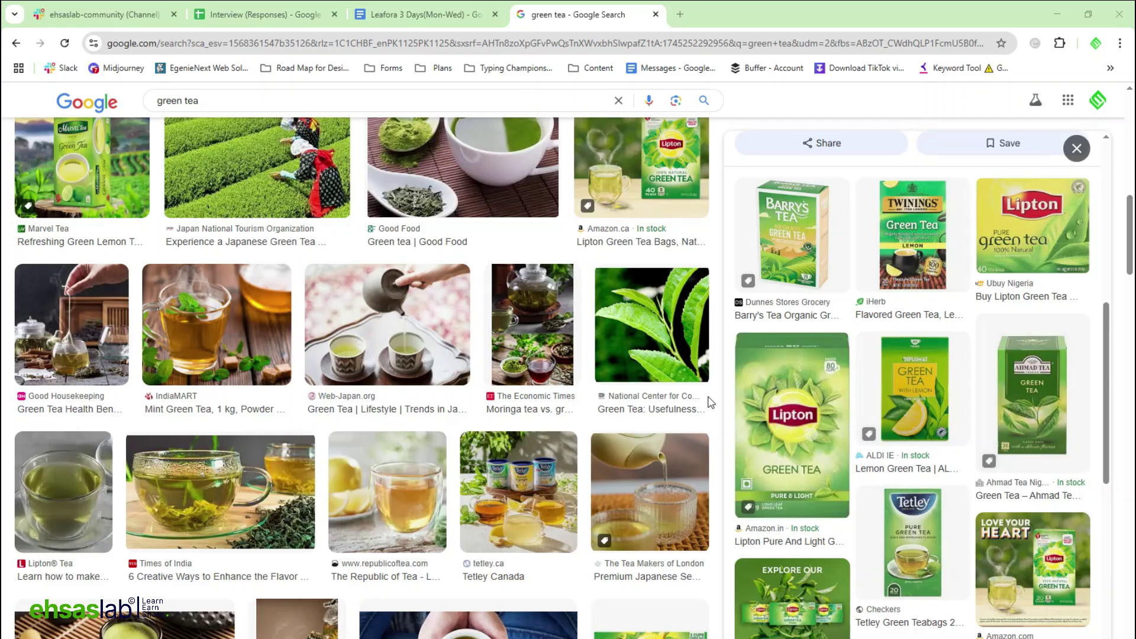
left_click(817, 445)
right_click(881, 271)
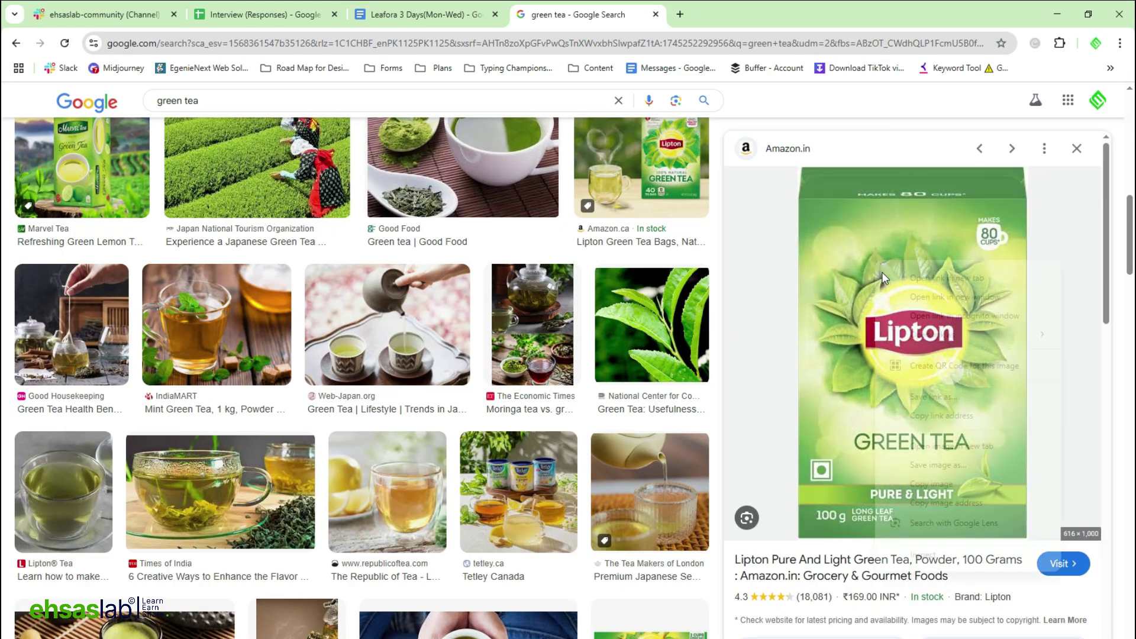
left_click(923, 489)
Paste the Lipton image into the Illustrator artboard and scale it to about 102 × 165 pt, left of the Barry's Tea image.
key("alt+Tab")
key("ctrl+minus")
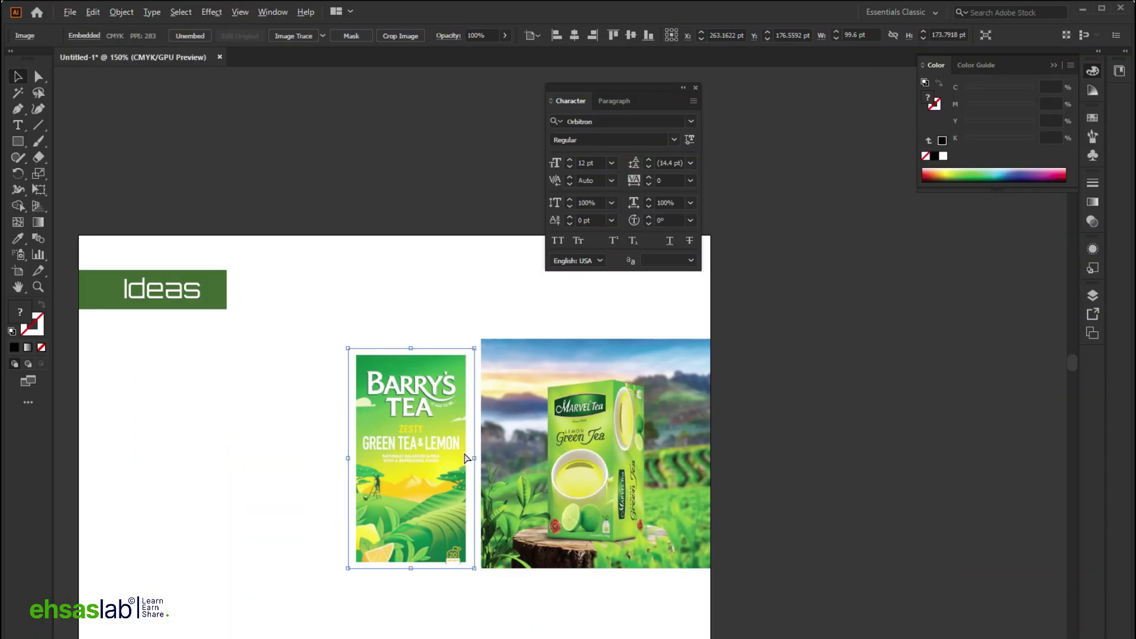
scroll(464, 459, "left", 3)
key("ctrl+v")
left_click_drag(828, 404, 532, 484)
left_click_drag(439, 367, 391, 372)
left_click_drag(287, 206, 337, 291)
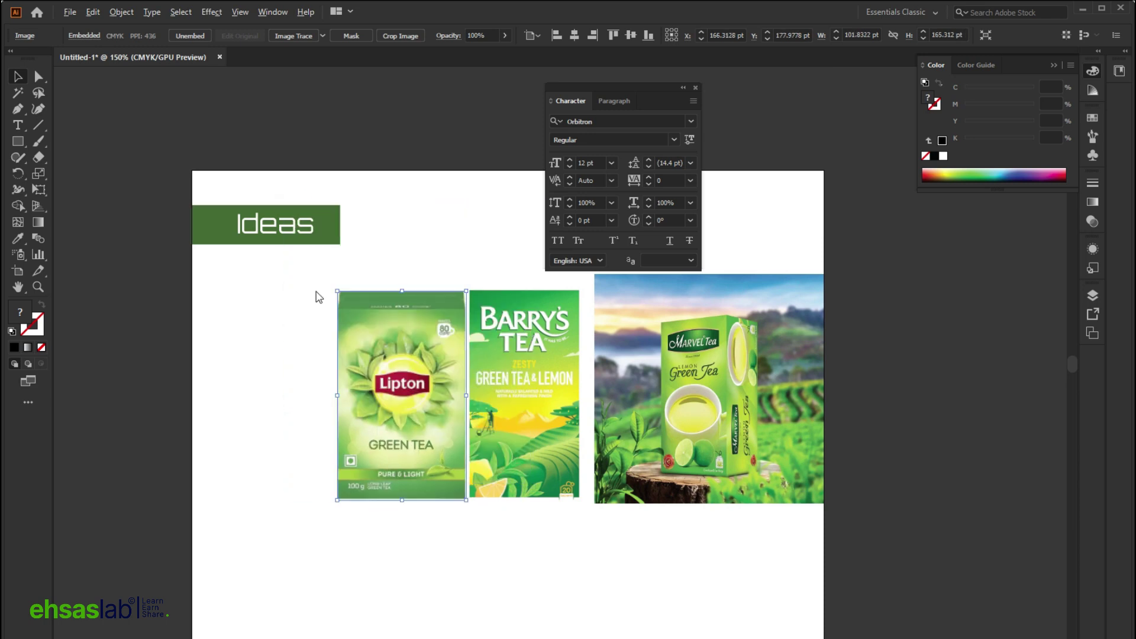
Copy the Ahmad Tea green tea image into the Illustrator artboard, scaled to about 134 × 187 pt left of the Lipton image.
key("alt+Tab")
scroll(939, 484, "down", 4)
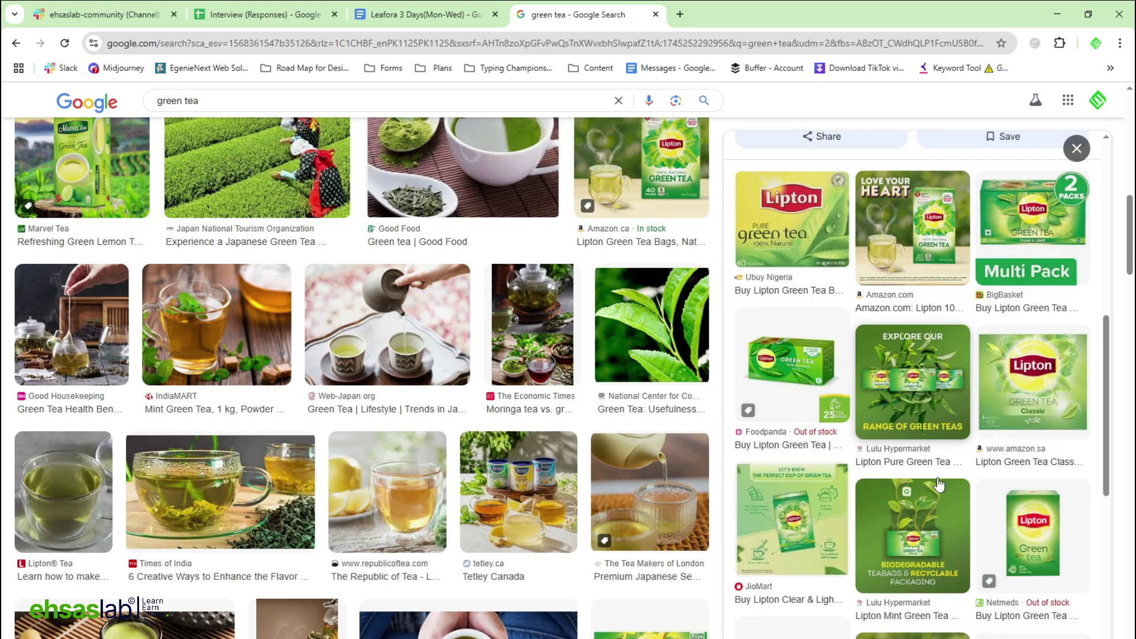
left_click(1006, 550)
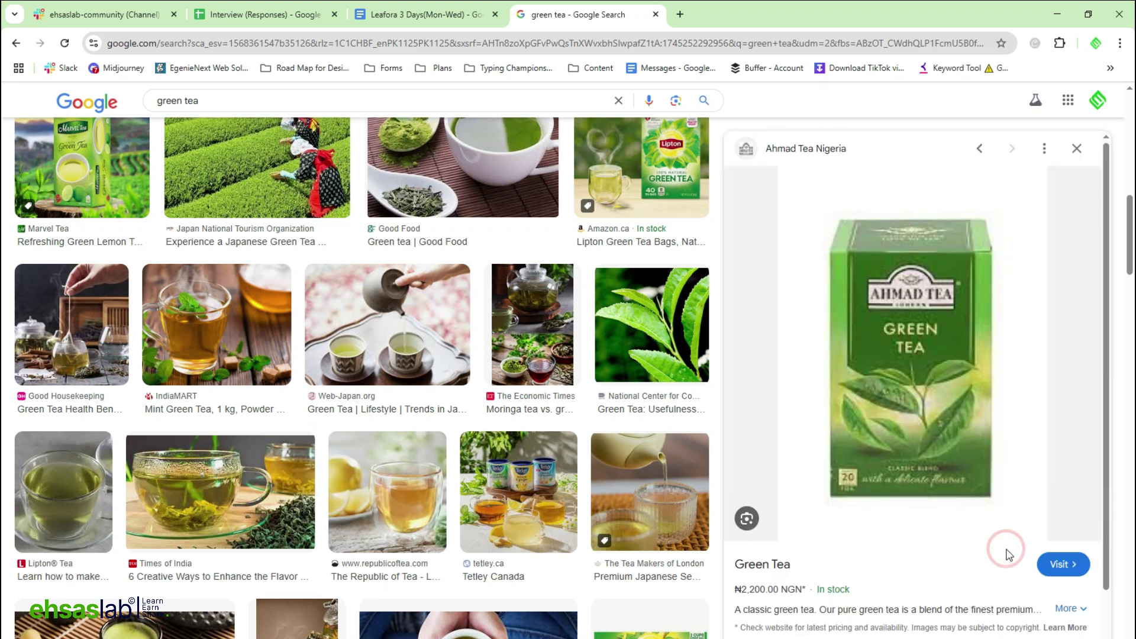
right_click(899, 280)
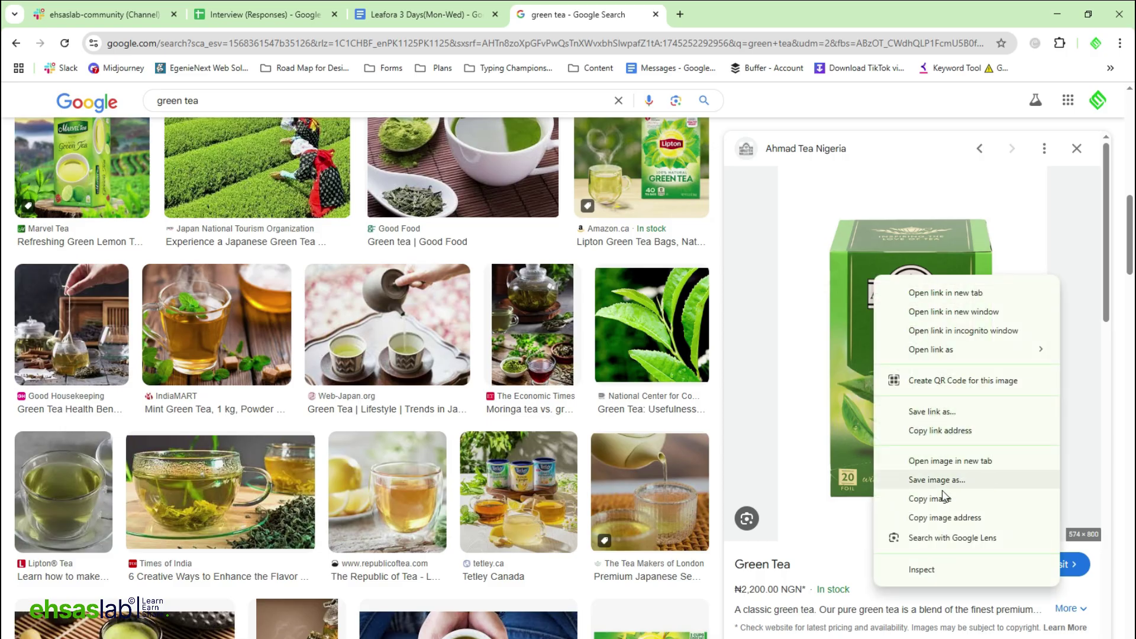
left_click(929, 500)
key("alt+Tab")
key("ctrl+v")
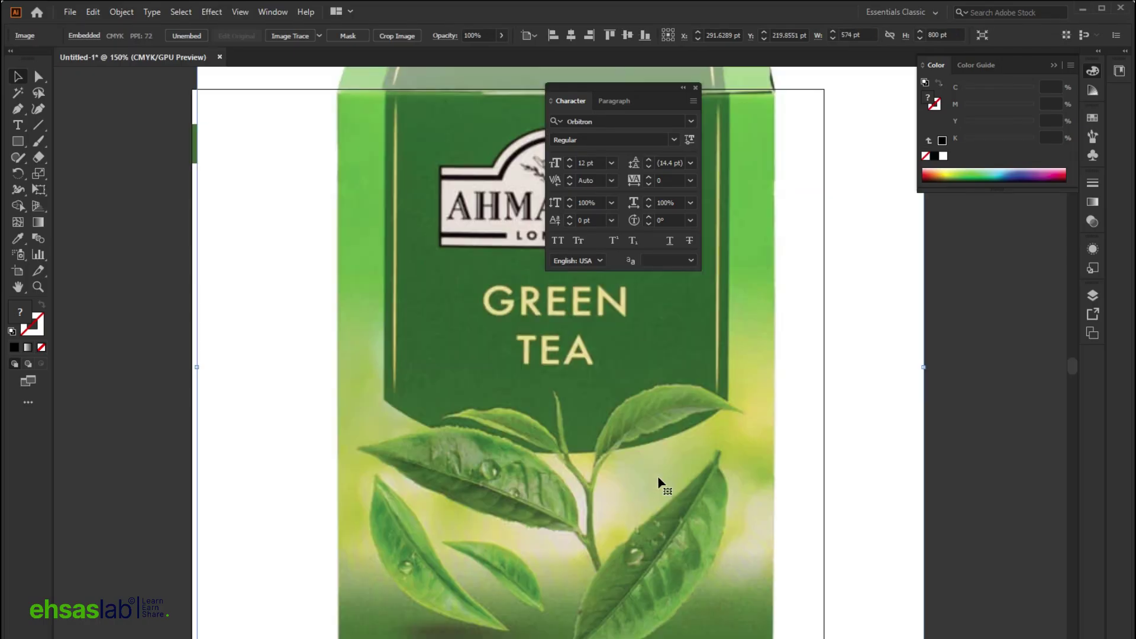
left_click_drag(921, 404, 586, 438)
left_click_drag(585, 438, 290, 386)
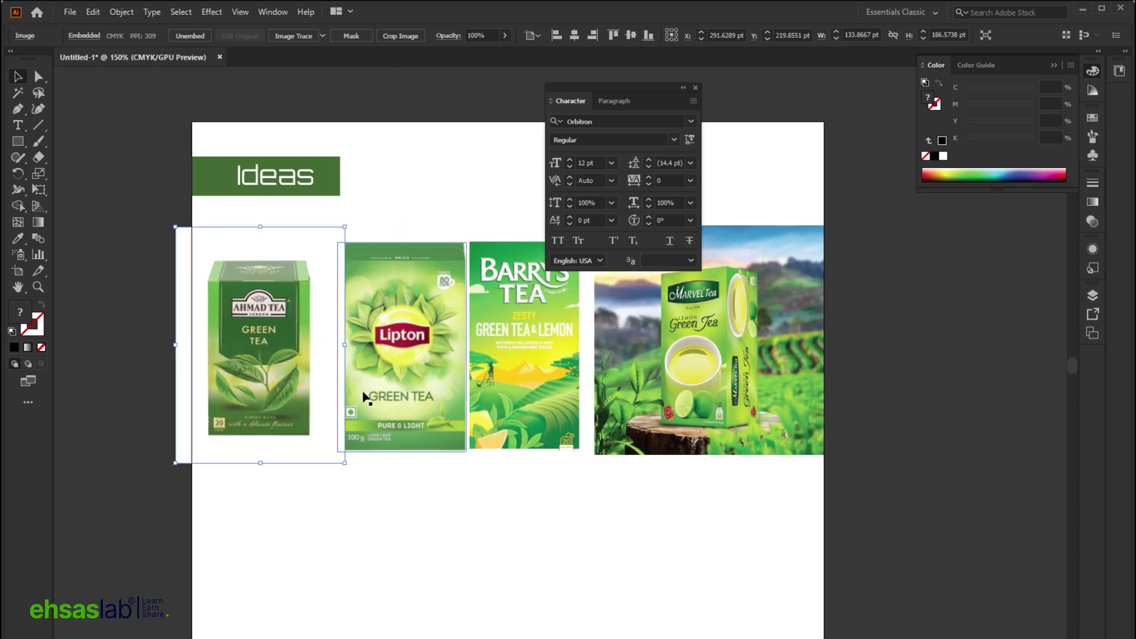
Switch to the browser and copy the Dilmah Pure Green Tea box image from the related results.
key("alt+Tab")
scroll(862, 472, "down", 6)
scroll(862, 472, "down", 6)
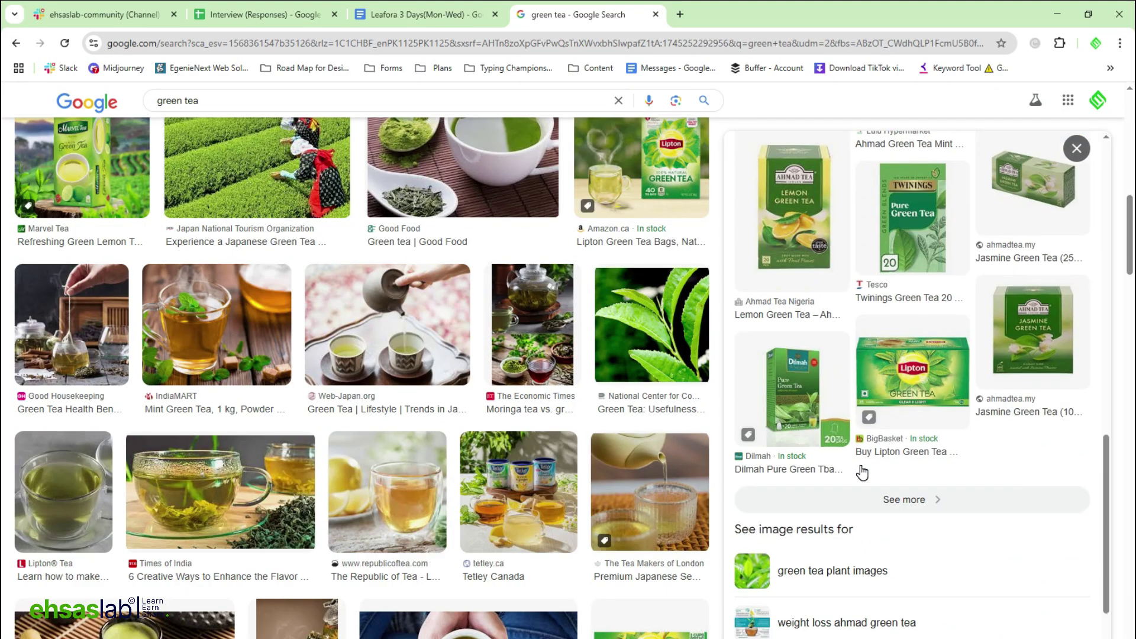
left_click(788, 403)
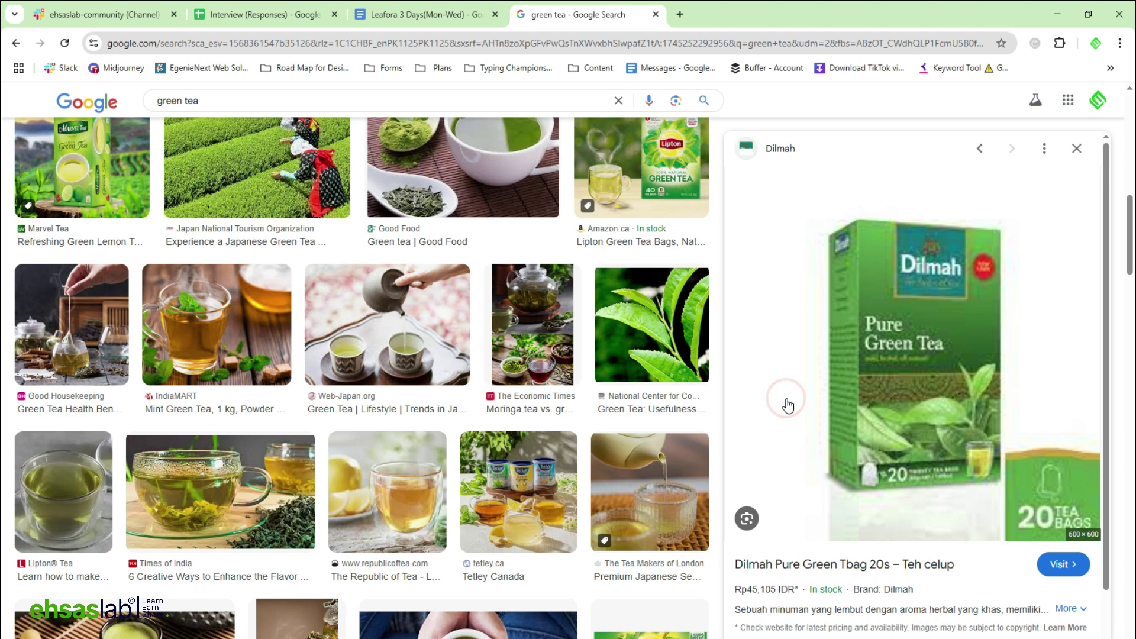
right_click(872, 271)
left_click(932, 477)
Paste the Dilmah image into the Illustrator artboard and scale it to about 145 × 145 pt below the Marvel Tea image.
key("alt+Tab")
scroll(306, 431, "down", 2)
key("ctrl+v")
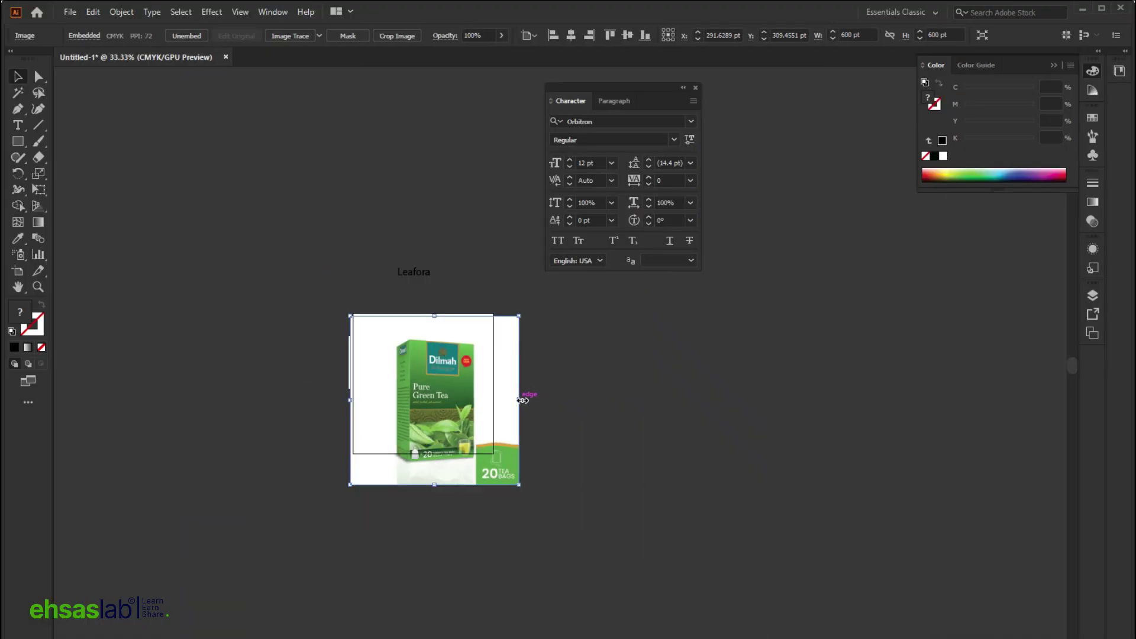
left_click_drag(523, 400, 456, 393)
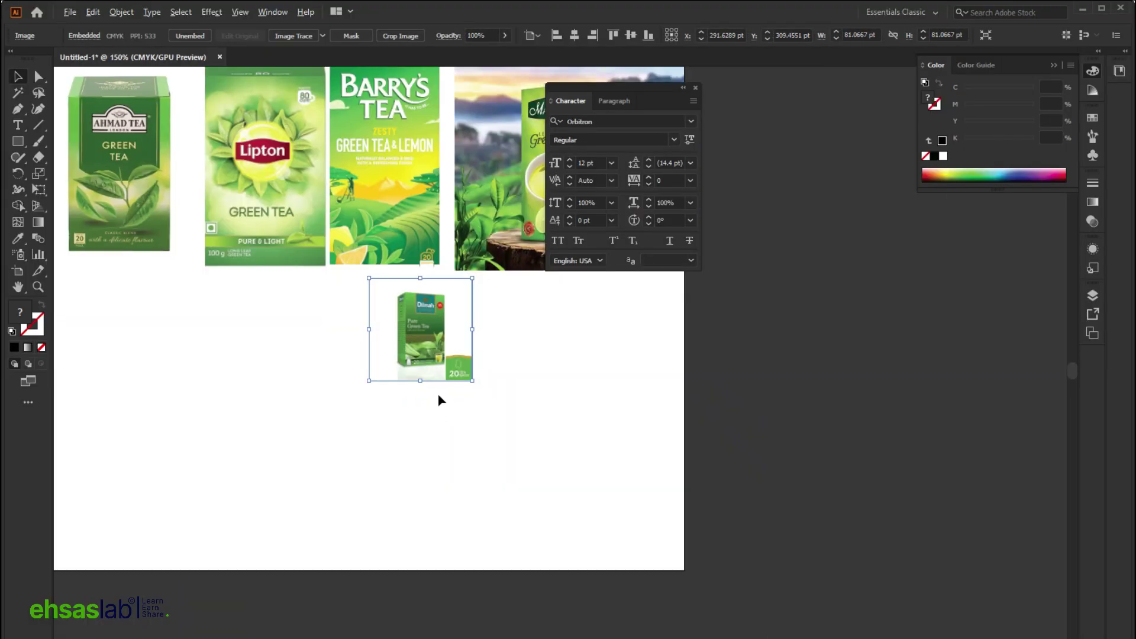
left_click_drag(438, 398, 460, 489)
Switch to the browser and copy the Twinings Pure Green Tea image from Tesco in the related results.
key("alt+Tab")
scroll(869, 517, "down", 3)
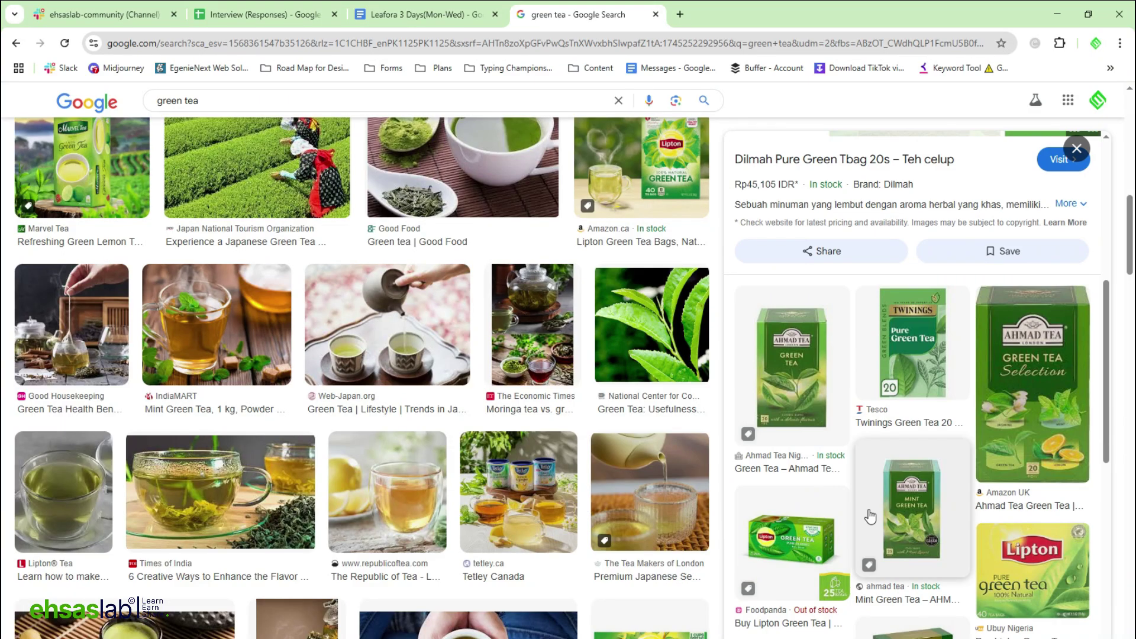
left_click(900, 369)
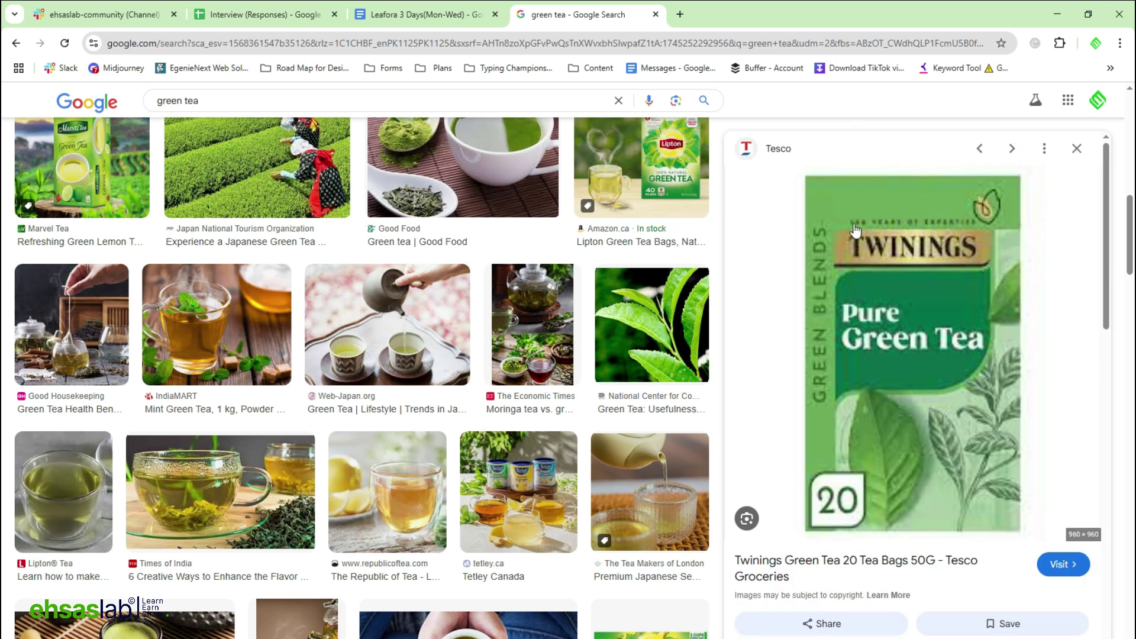
right_click(858, 268)
left_click(908, 482)
Paste the Twinings image into the Illustrator artboard, scaled down and placed left of the Dilmah image, below the Barry's Tea pack.
key("alt+Tab")
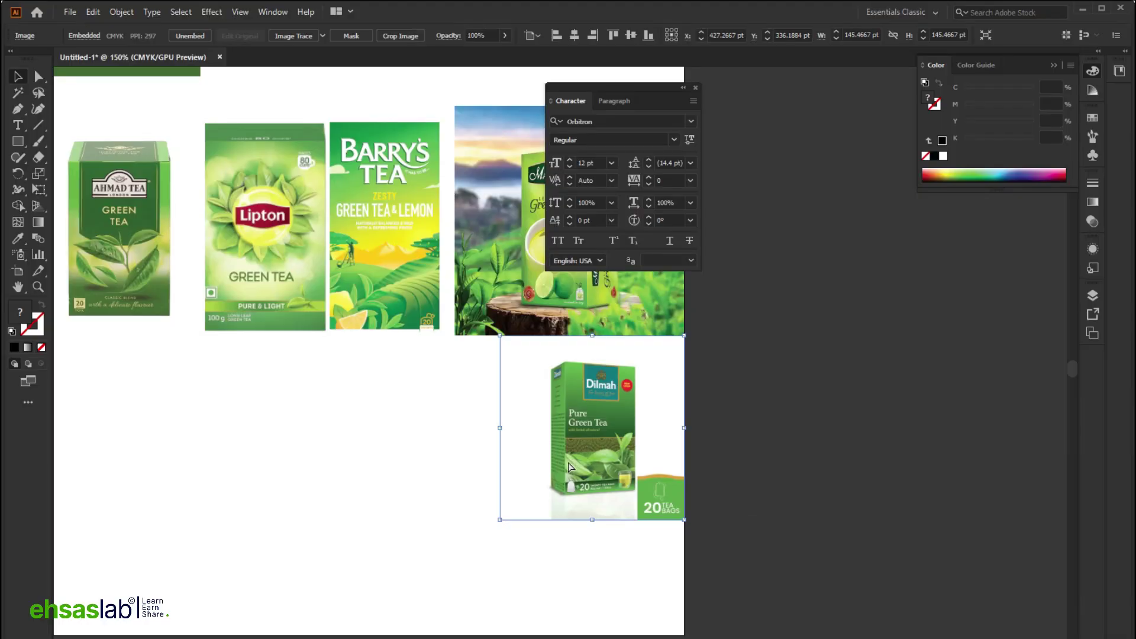
key("ctrl+v")
key("ctrl+minus")
key("ctrl+minus")
key("ctrl+minus")
left_click_drag(818, 413, 598, 491)
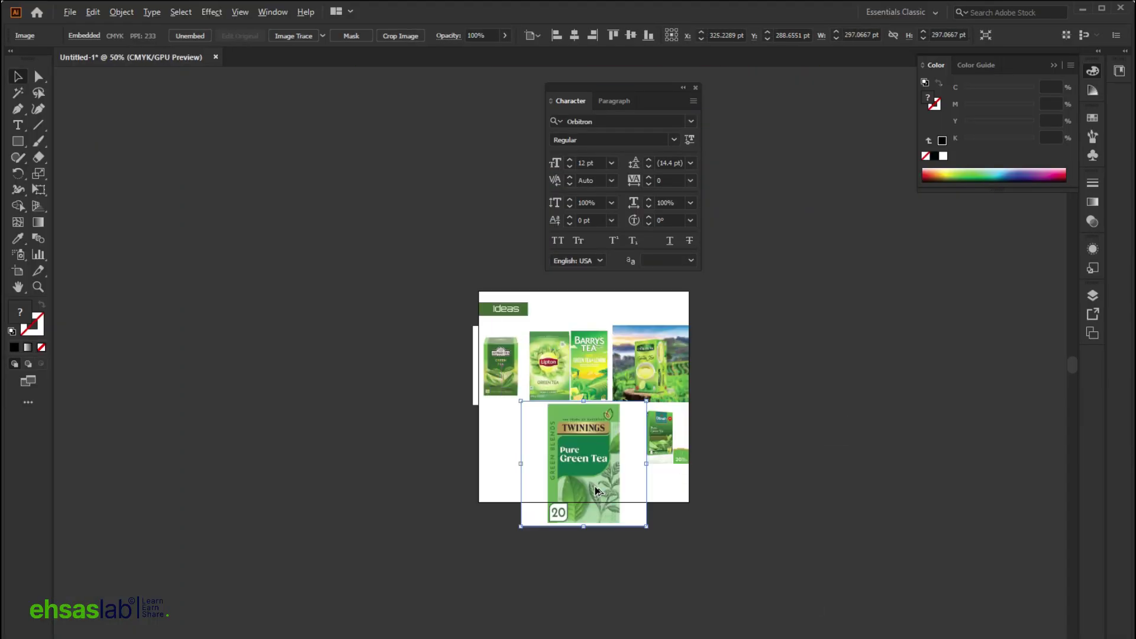
scroll(598, 491, "up", 4)
left_click_drag(305, 636, 545, 393)
left_click(450, 404)
scroll(910, 309, "up", 4)
scroll(905, 322, "down", 2)
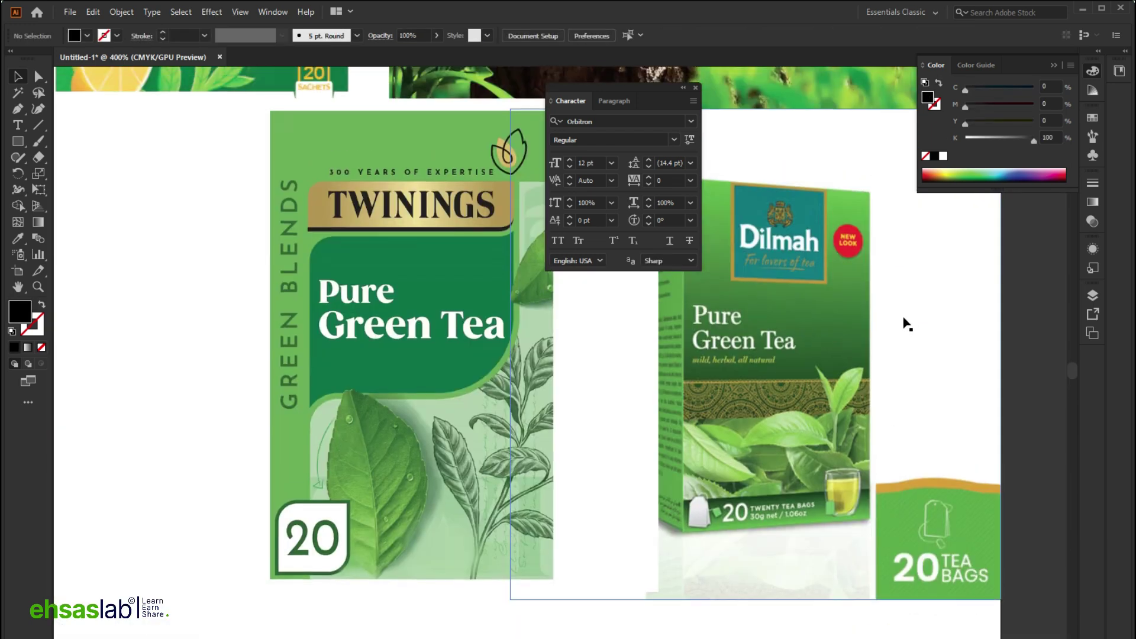
scroll(798, 314, "up", 3)
scroll(739, 430, "down", 3)
Switch to the browser and examine the remaining green tea image results for further packaging references.
key("alt+Tab")
scroll(917, 385, "down", 3)
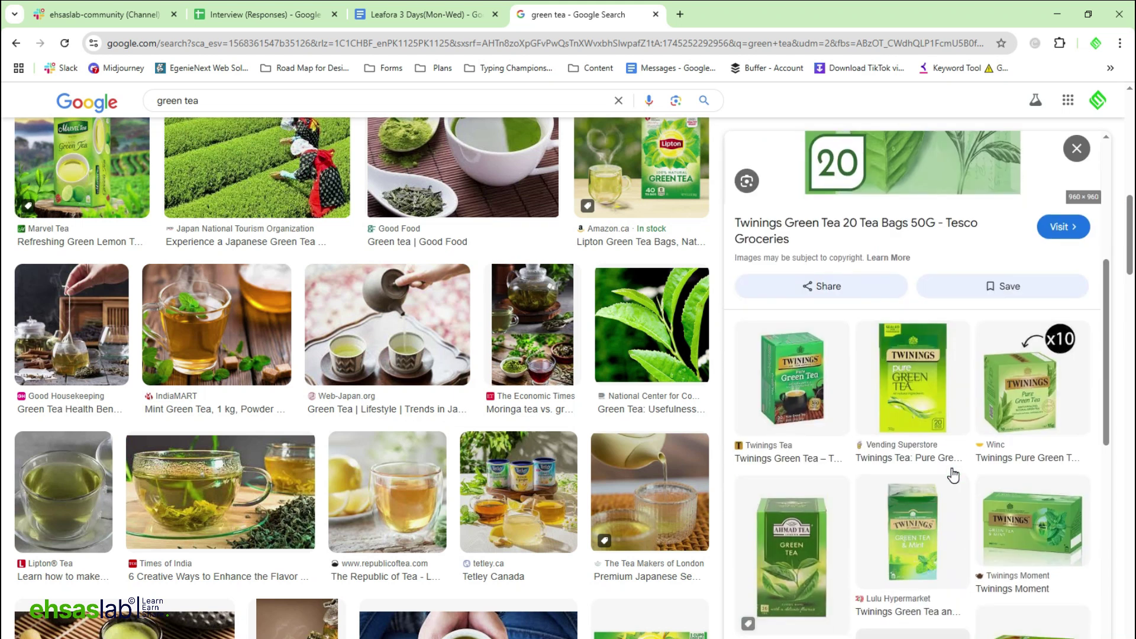
scroll(934, 451, "down", 4)
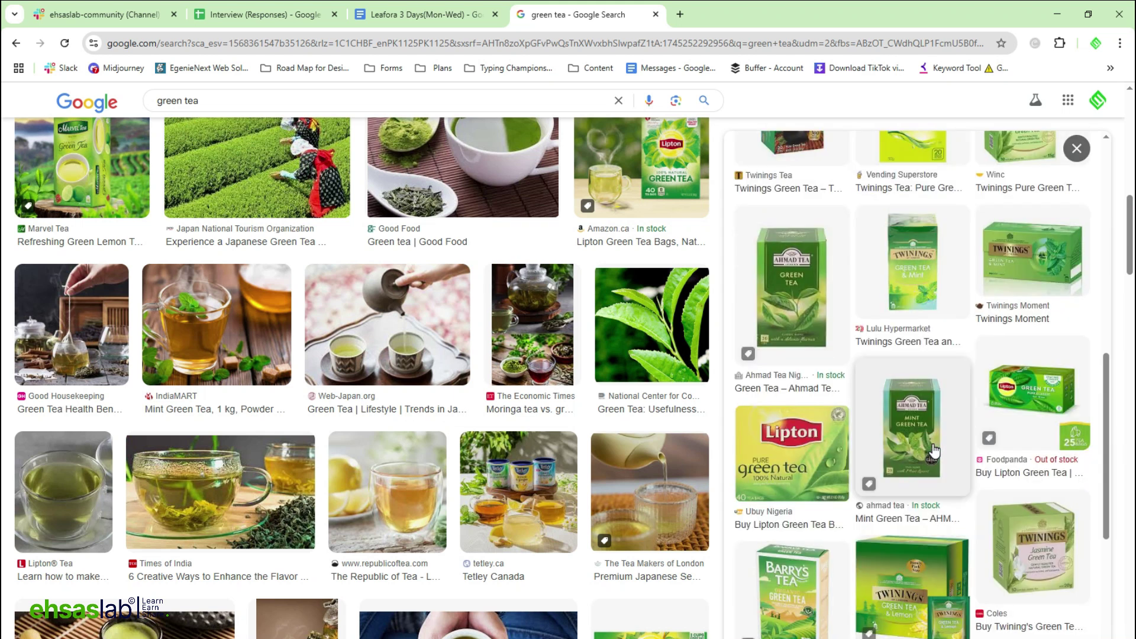
scroll(934, 451, "down", 5)
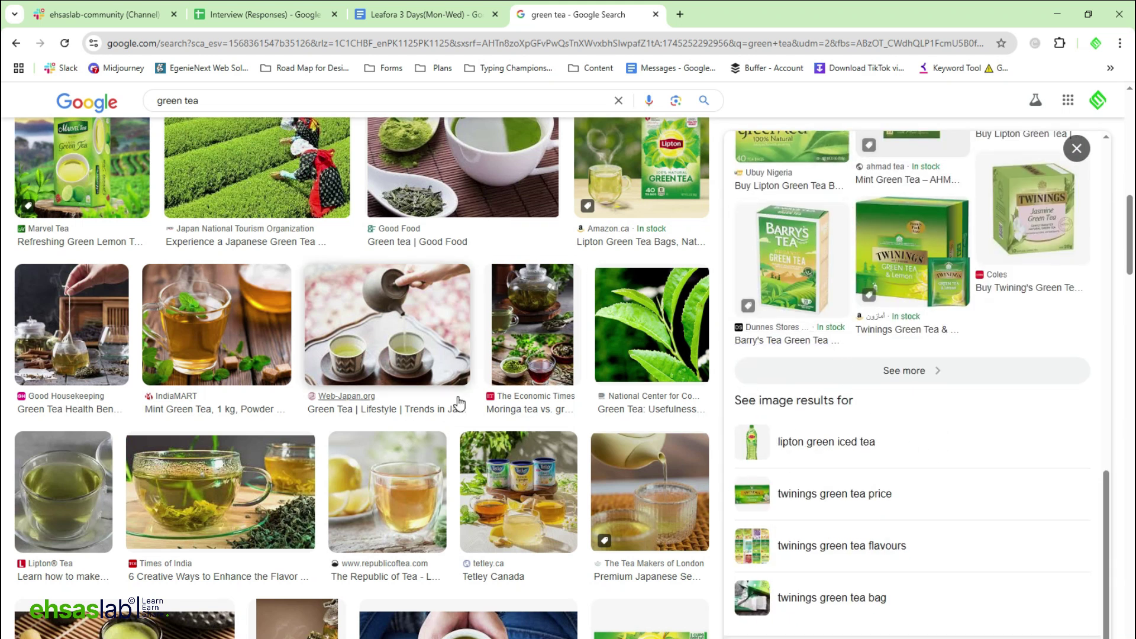
scroll(459, 398, "down", 15)
scroll(459, 404, "down", 20)
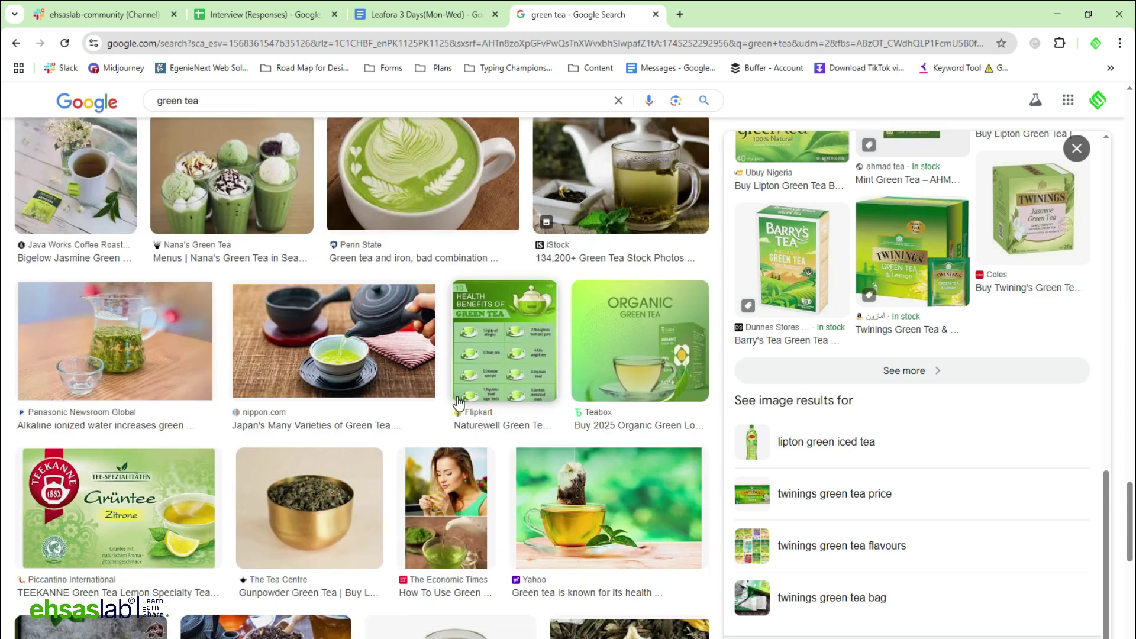
scroll(459, 404, "down", 1)
scroll(458, 404, "down", 10)
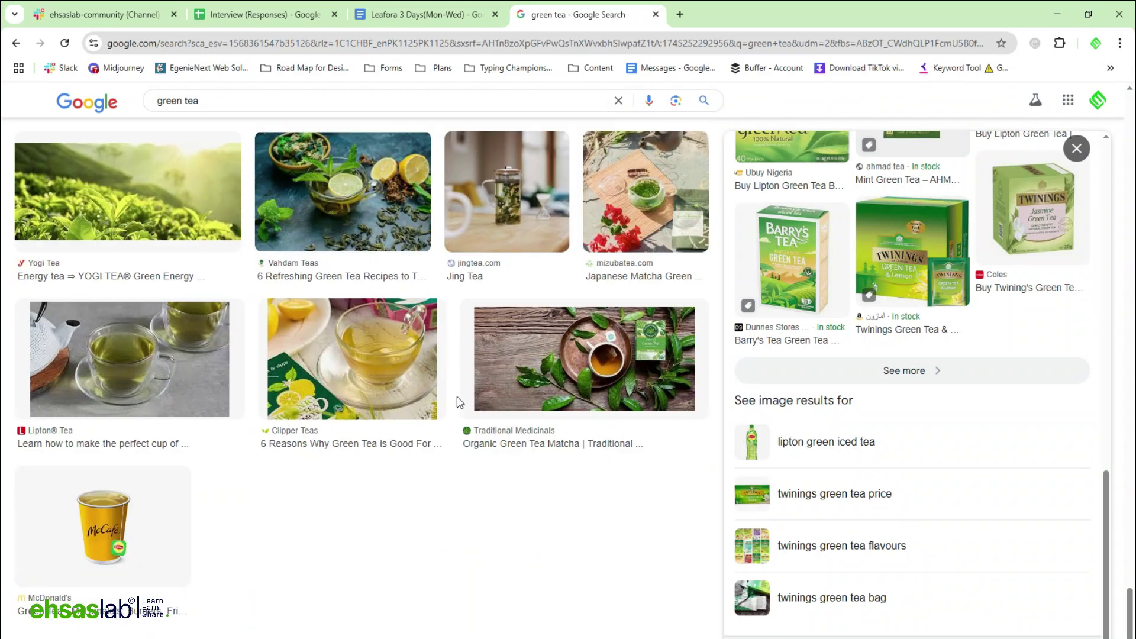
left_click(568, 624)
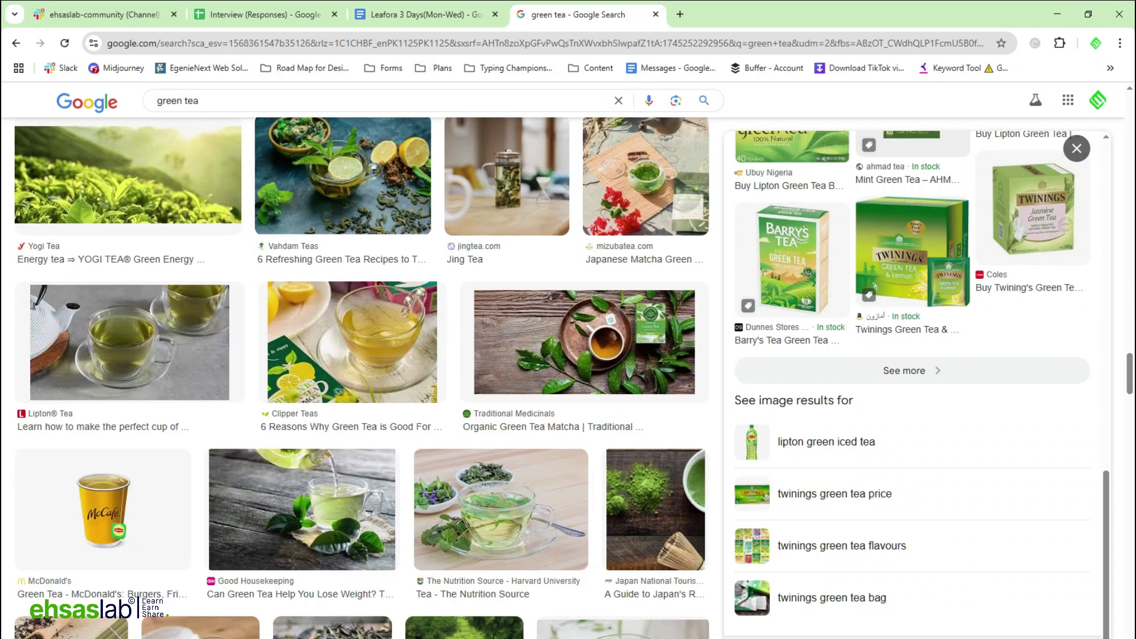
Switch to the other browser window and open pinterest.com in a new tab.
left_click(441, 626)
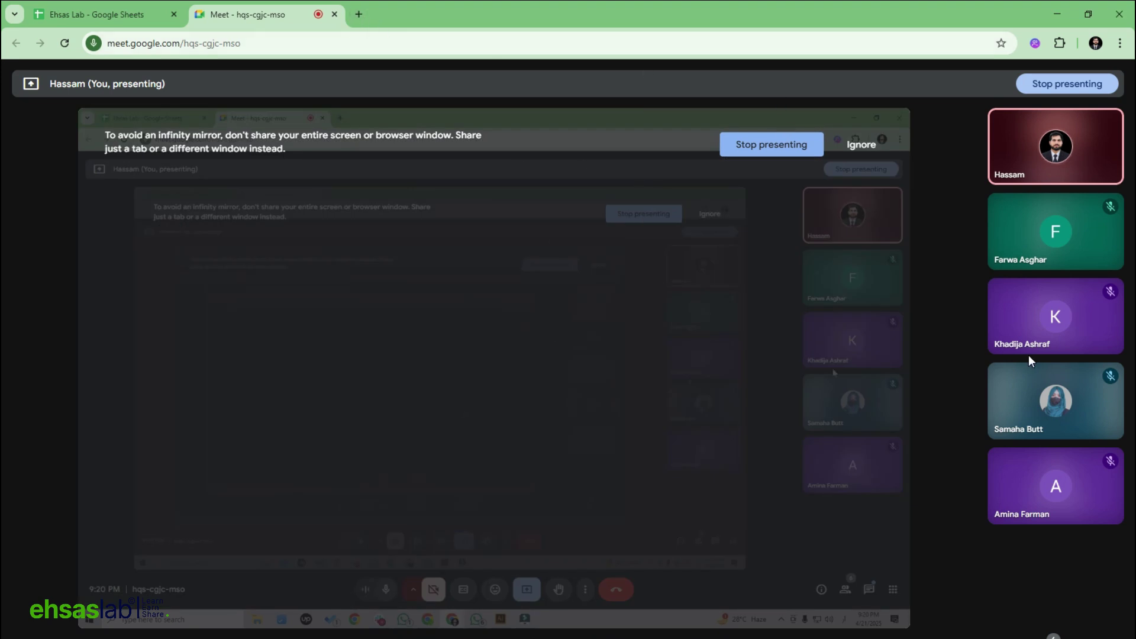
left_click(355, 14)
type("پینتعرع")
key("ctrl+a")
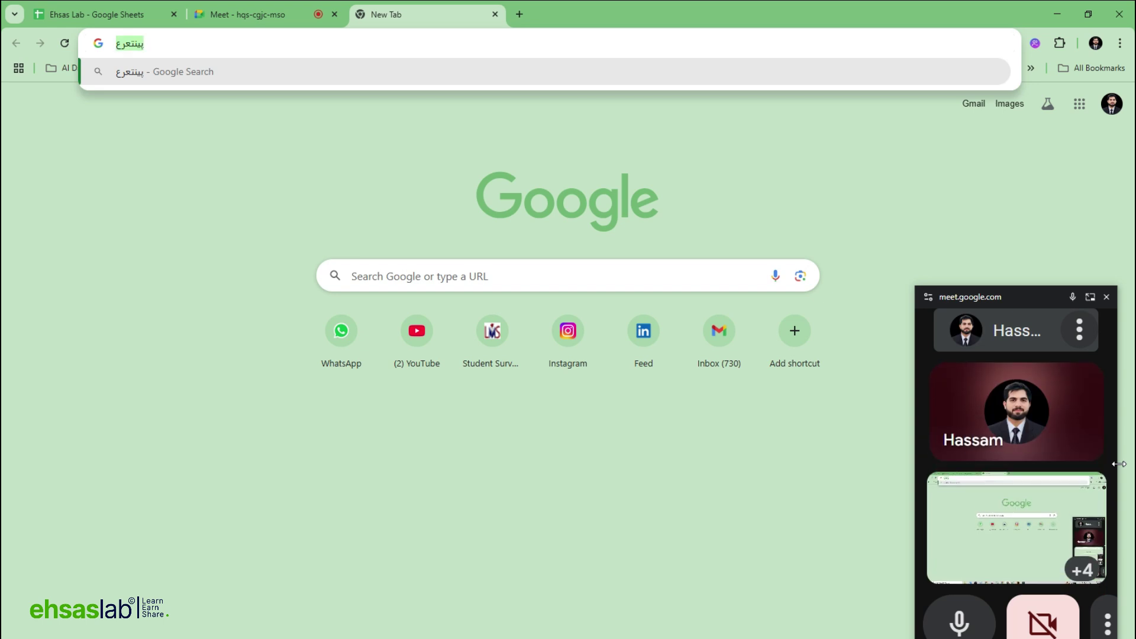
type("pinterest.com")
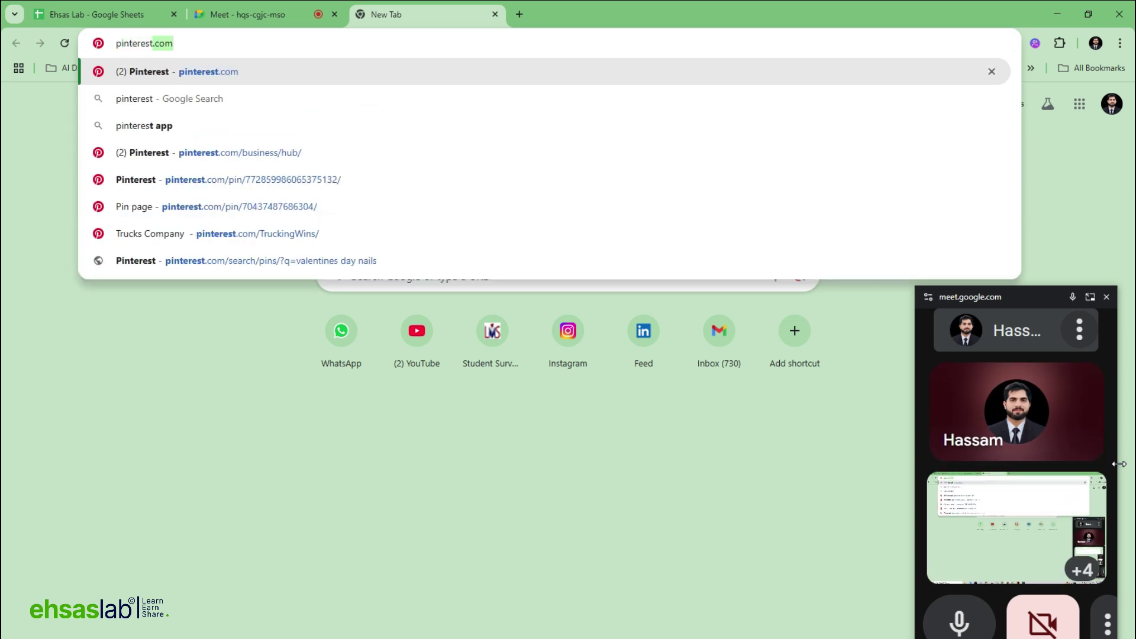
key("Return")
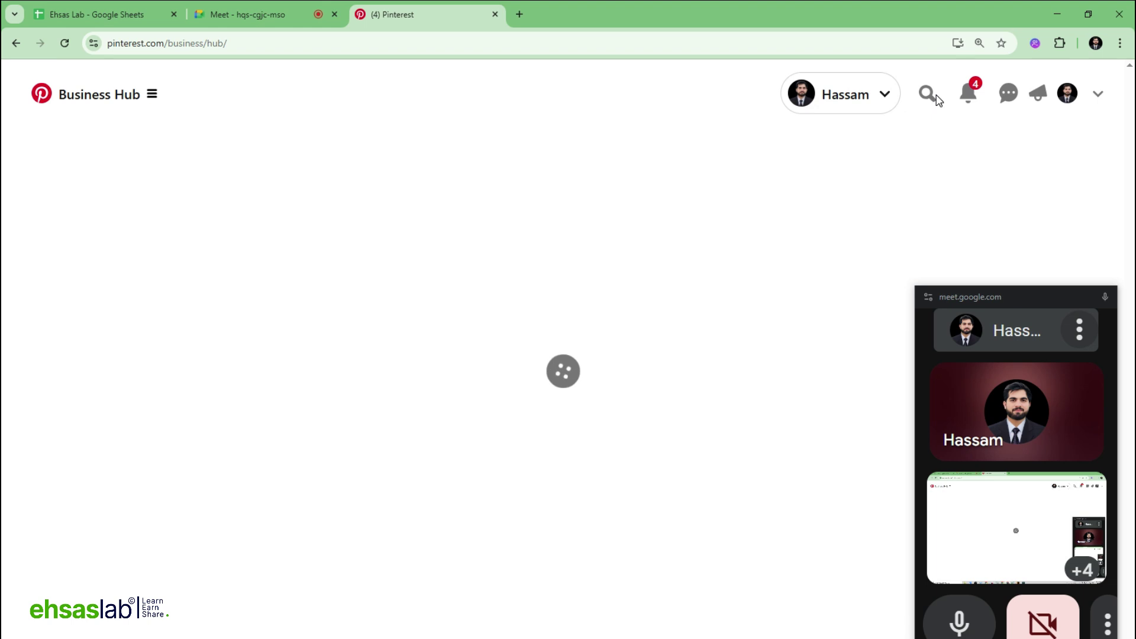
Search Pinterest for "grean tea branding".
left_click(927, 93)
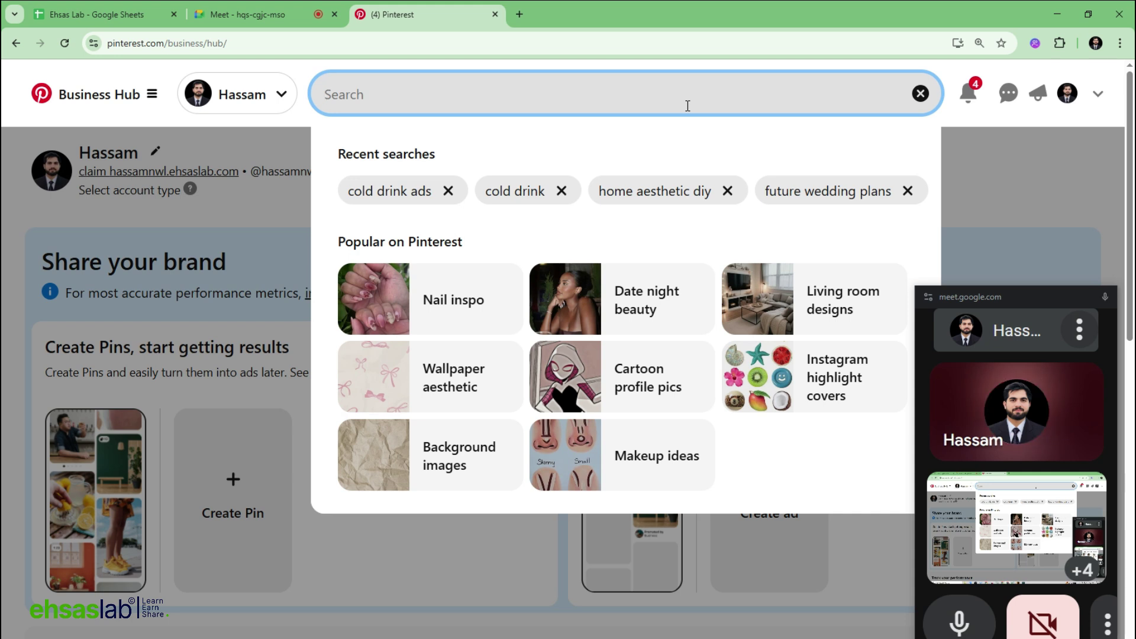
type("grean tea branding")
key("Return")
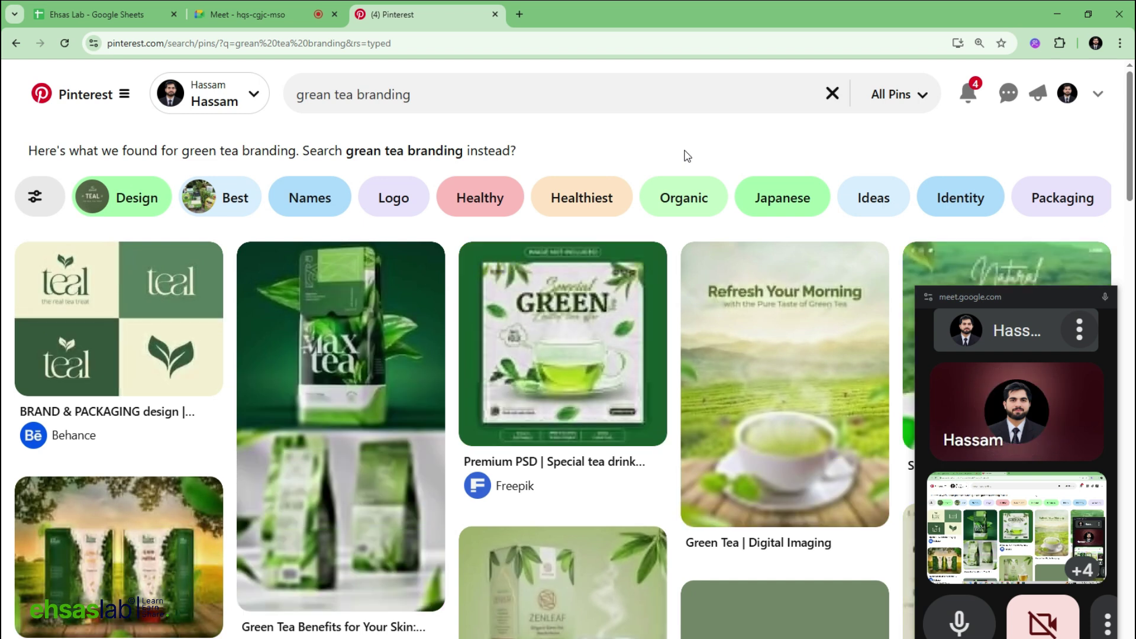
Examine the Pinterest results for green tea packaging designs suitable as references.
scroll(686, 155, "down", 5)
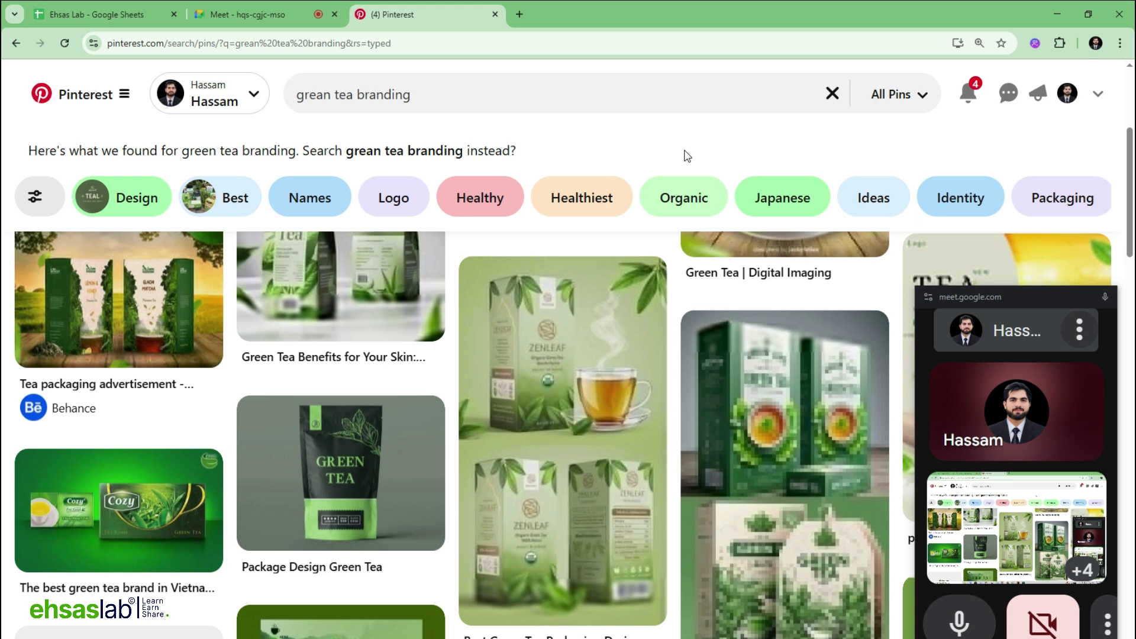
scroll(680, 168, "down", 3)
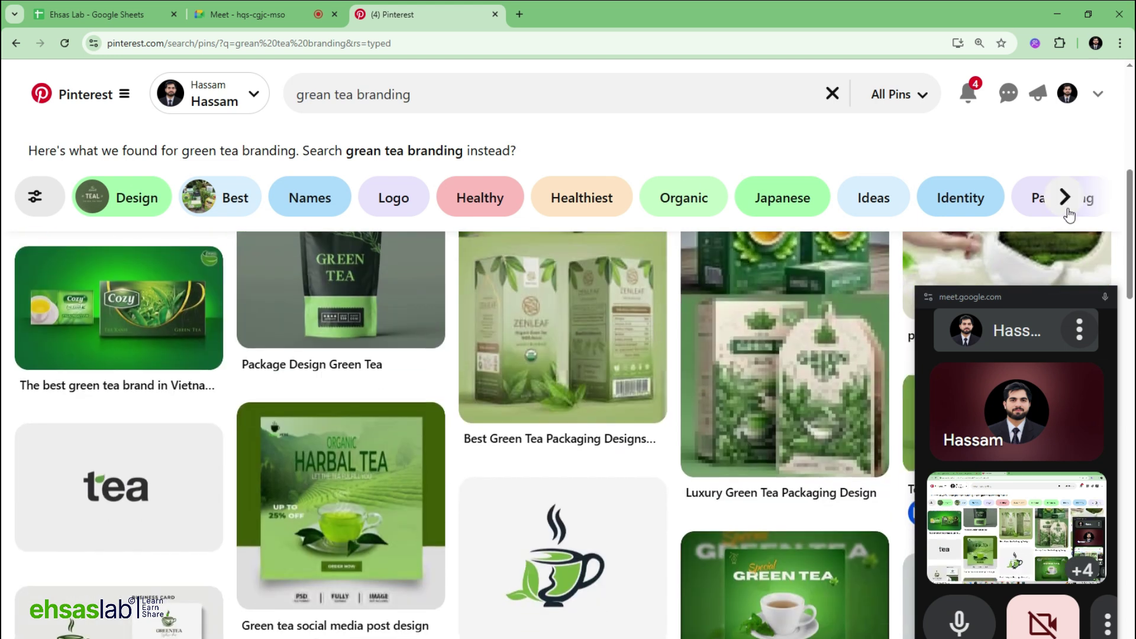
left_click(1035, 300)
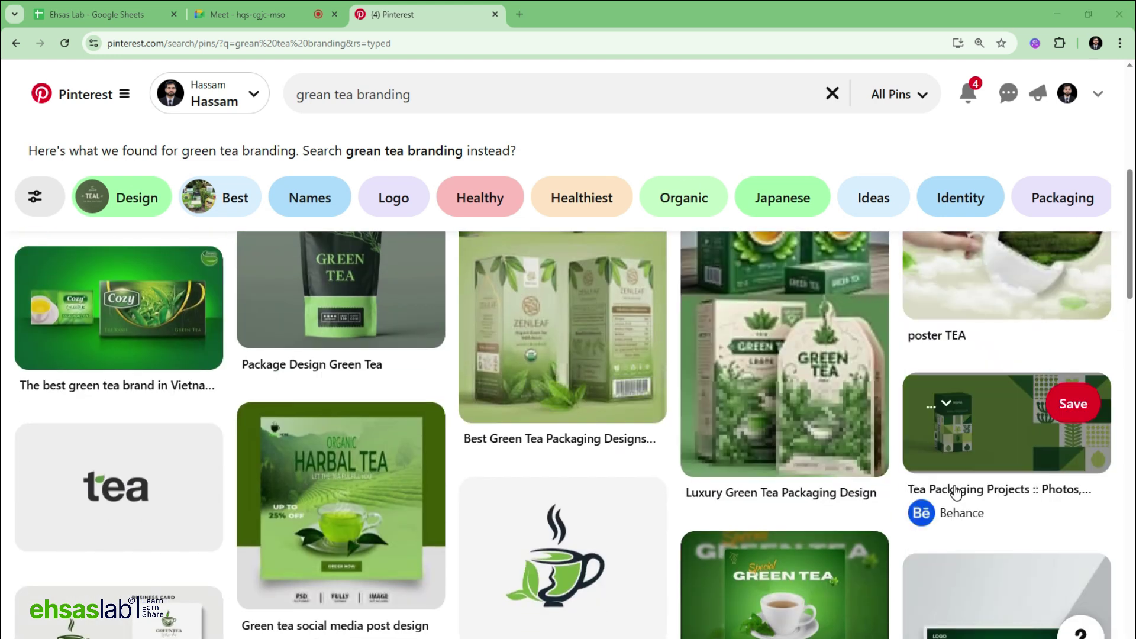
scroll(956, 492, "down", 4)
scroll(956, 492, "up", 3)
scroll(956, 492, "up", 1)
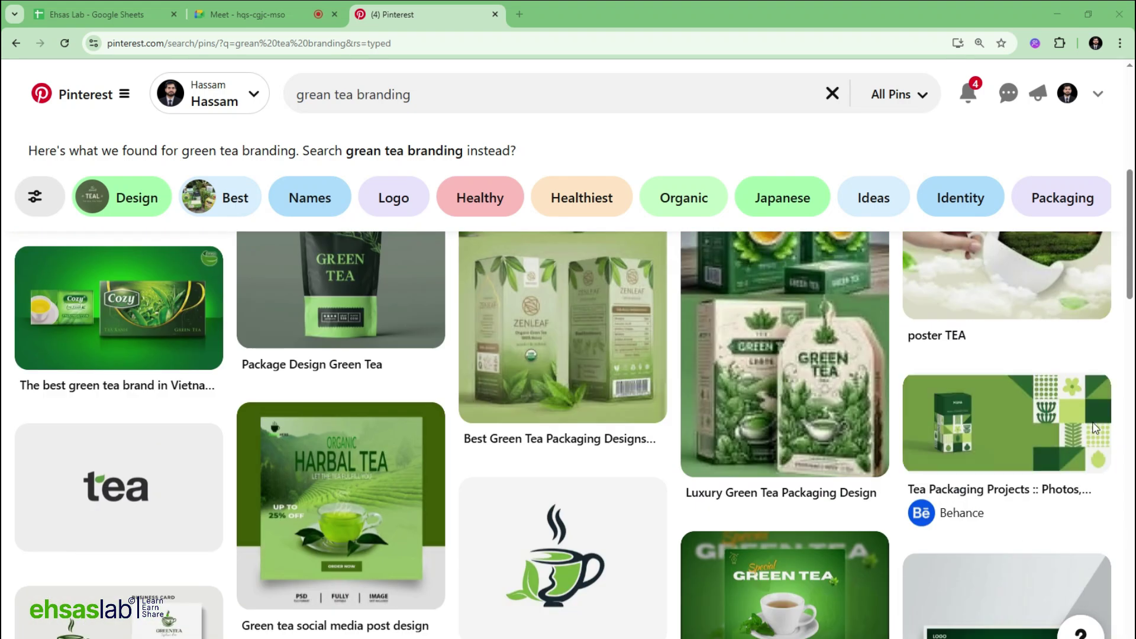
scroll(560, 373, "down", 6)
scroll(448, 431, "down", 4)
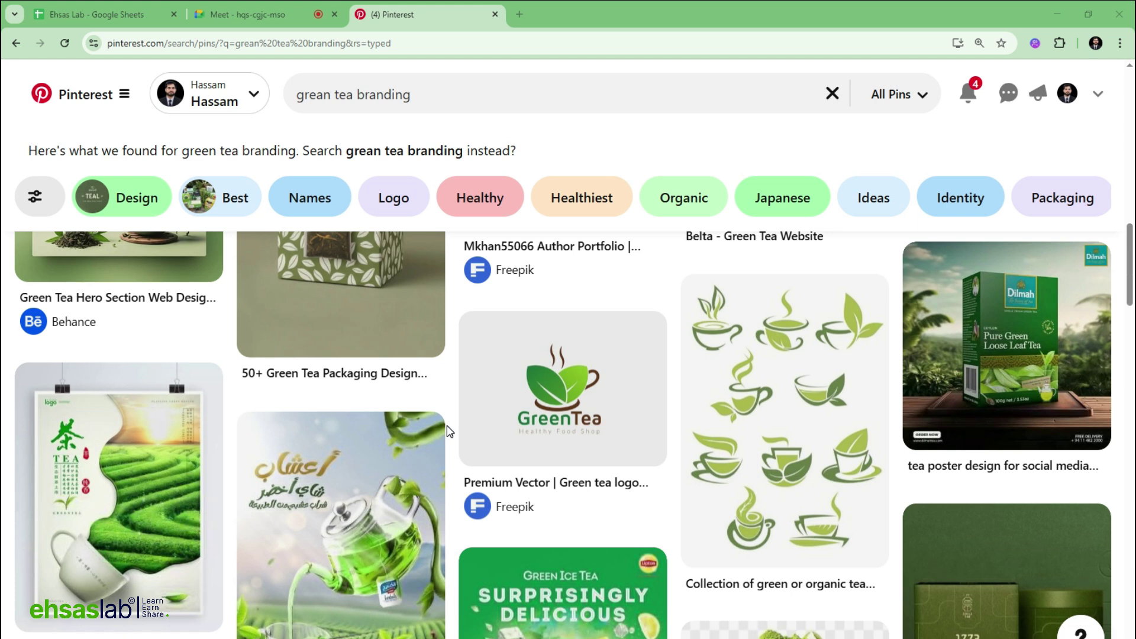
scroll(448, 431, "down", 10)
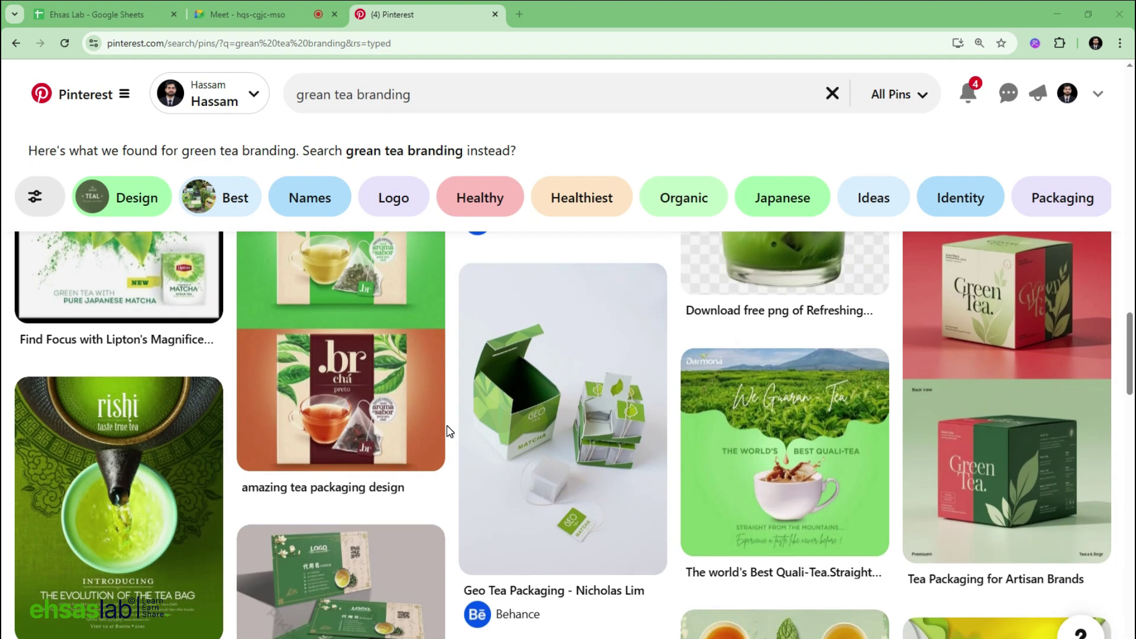
scroll(447, 431, "down", 4)
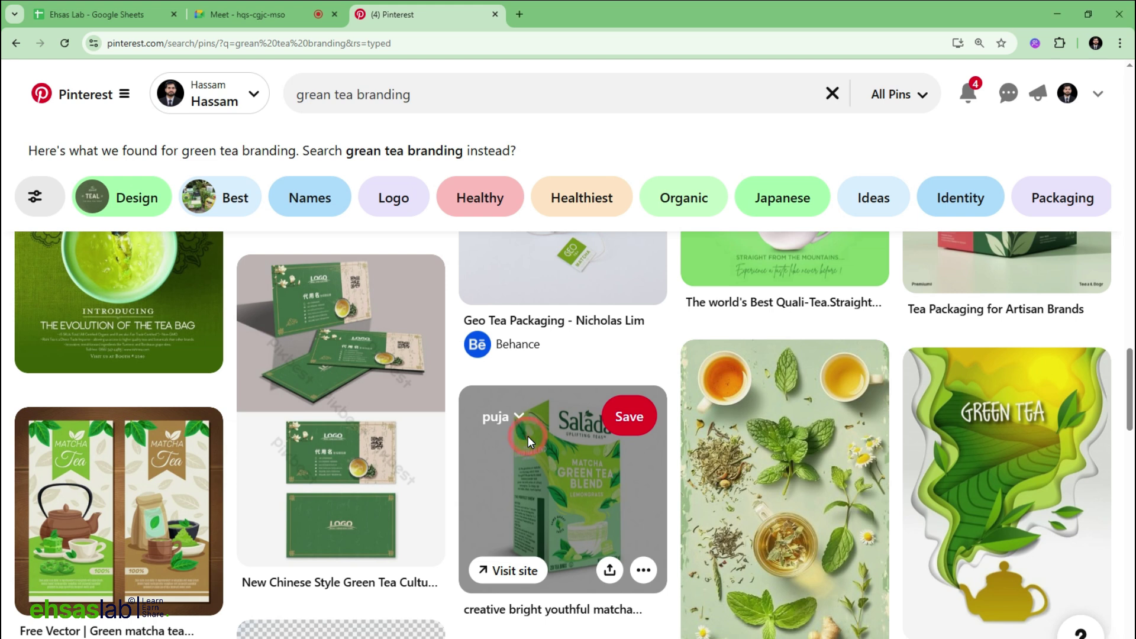
Open the Salada Matcha Green Tea Blend packaging pin and copy its image.
left_click(585, 450)
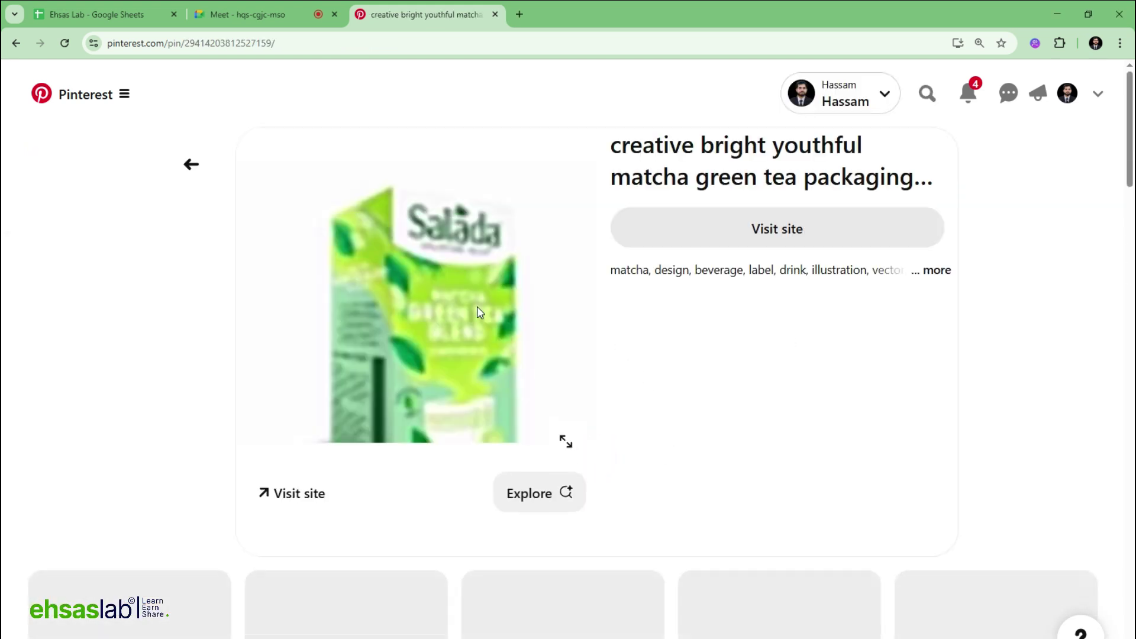
right_click(433, 230)
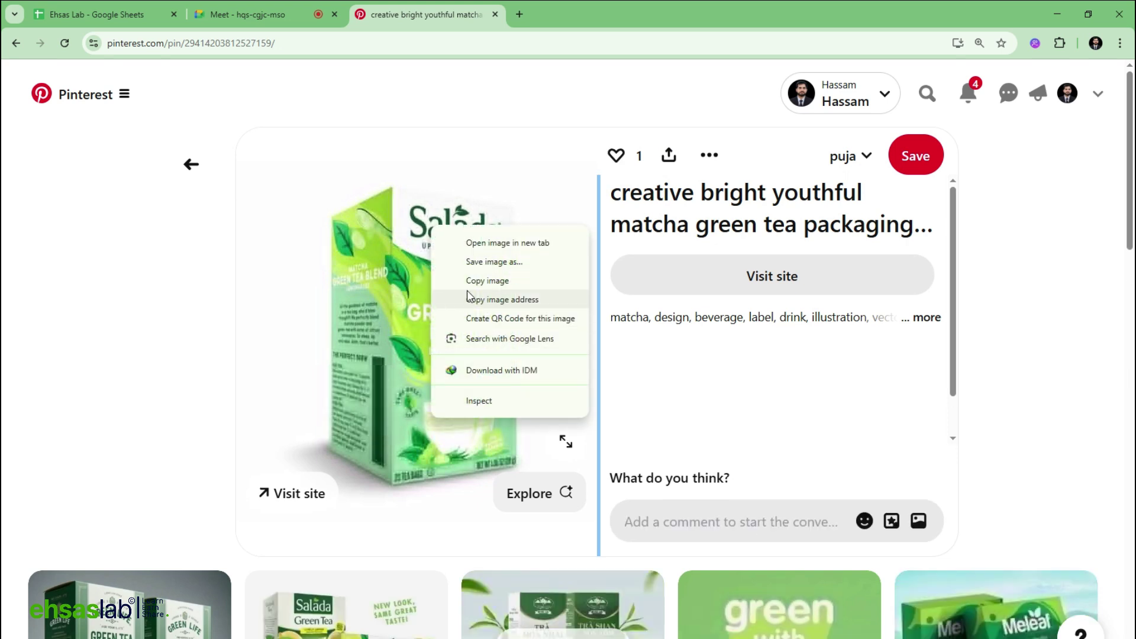
left_click(487, 281)
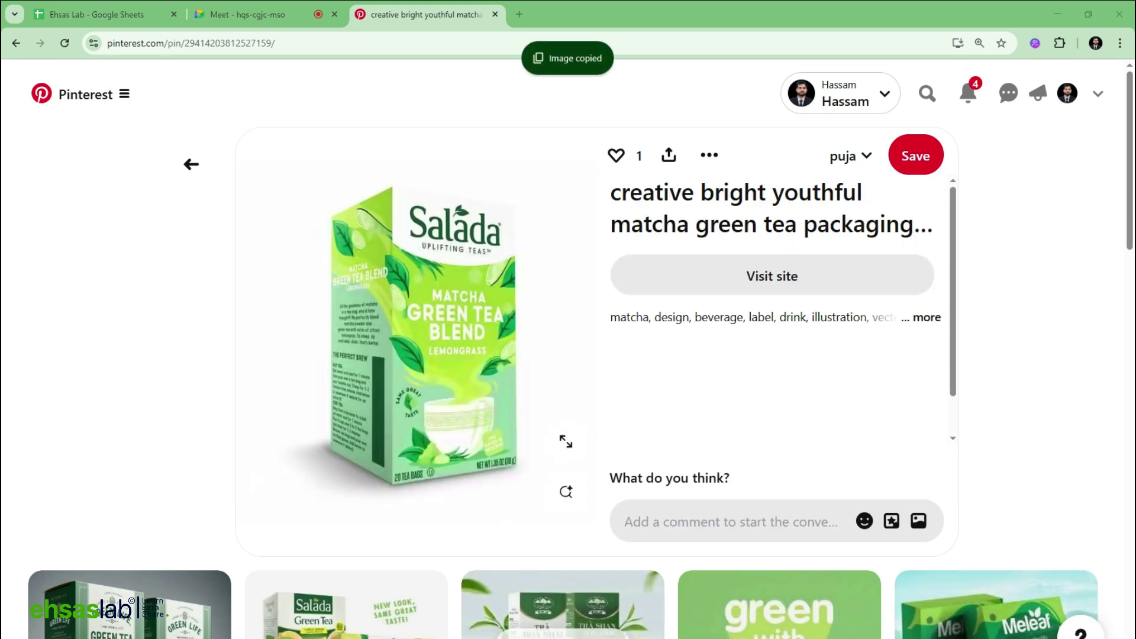
Paste the Salada image into the Illustrator artboard, scaled to about 115 × 115 pt and placed left of the Twinings image.
key("alt+Tab")
key("ctrl+minus")
key("ctrl+minus")
key("ctrl+v")
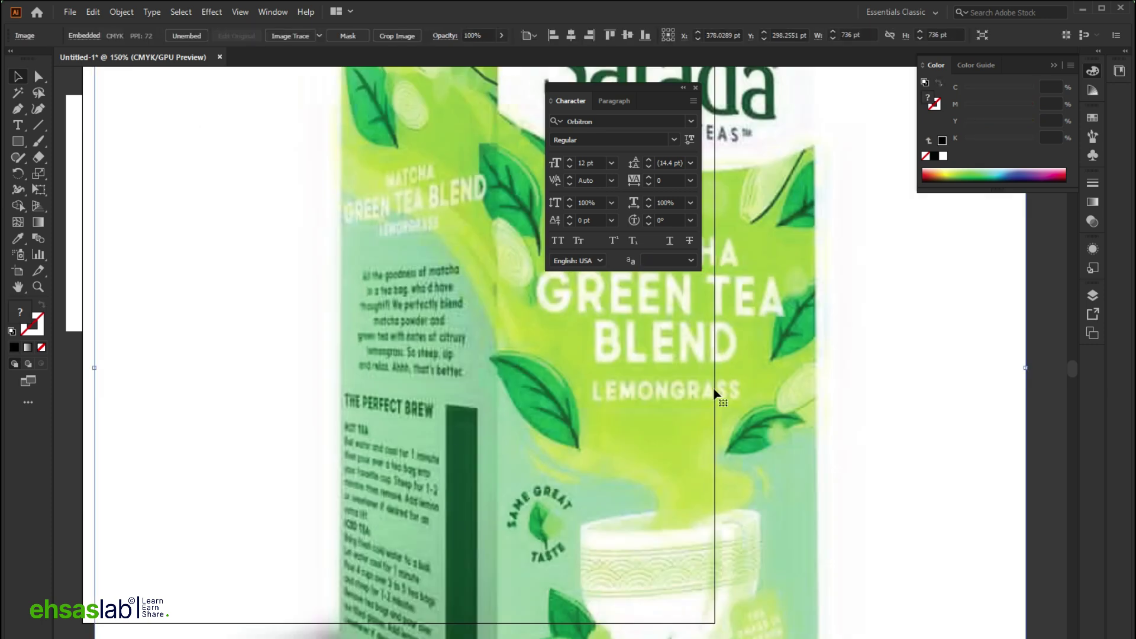
key("ctrl+minus")
key("ctrl+minus")
left_click_drag(773, 378, 635, 414)
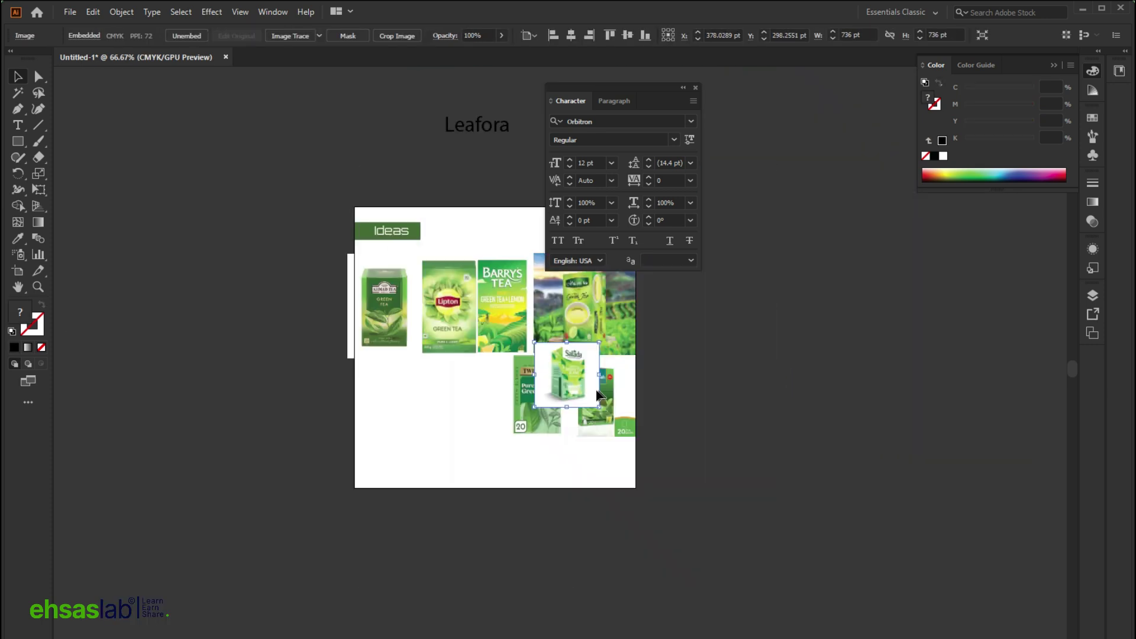
key("ctrl+plus")
key("ctrl+plus")
key("ctrl+plus")
key("ctrl+plus")
left_click_drag(602, 358, 214, 429)
key("ctrl+minus")
key("ctrl+plus")
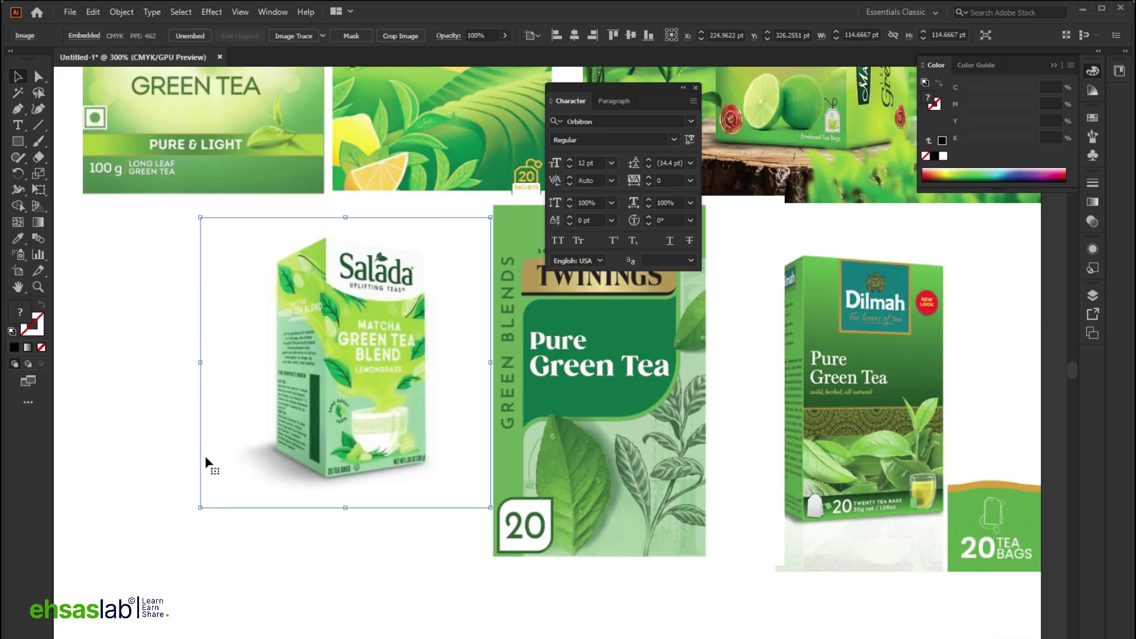
Enlarge the Salada image to about 138 × 138 pt, send it backward and position it clear of the Twinings pack's left side.
left_click_drag(201, 509, 142, 565)
left_click_drag(210, 473, 260, 473)
key("ctrl+bracketleft")
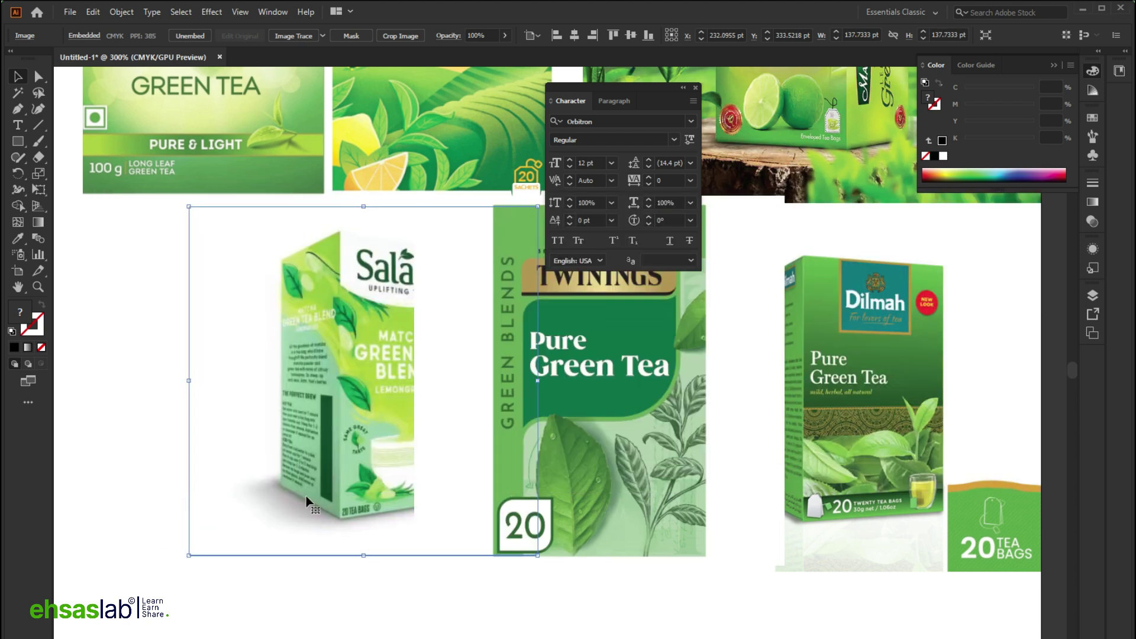
left_click_drag(323, 494, 247, 497)
Switch to the Pinterest window, open the related Meleaf CTC Leaf Tea pin and copy its image.
key("alt+Tab")
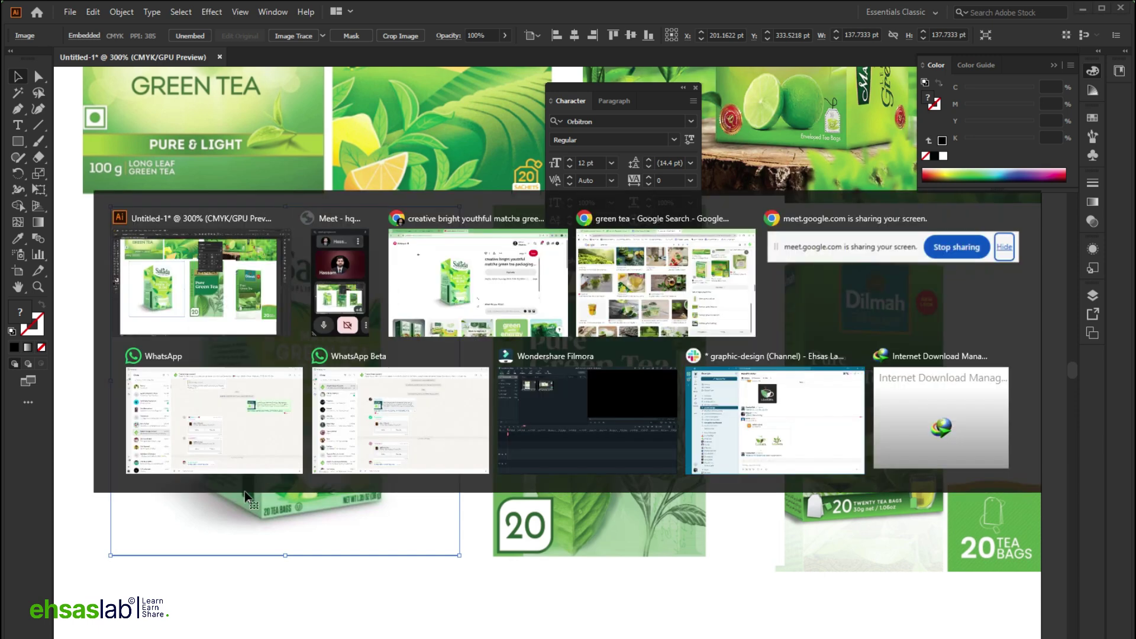
mouse_move(510, 635)
left_click(402, 615)
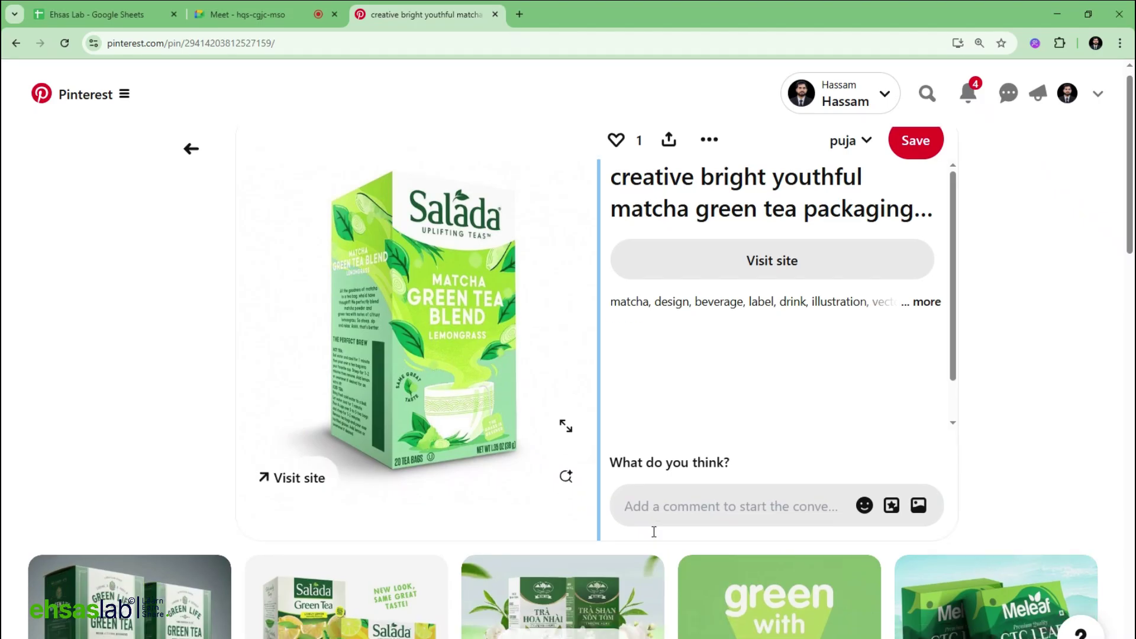
scroll(652, 532, "down", 5)
left_click(1029, 293)
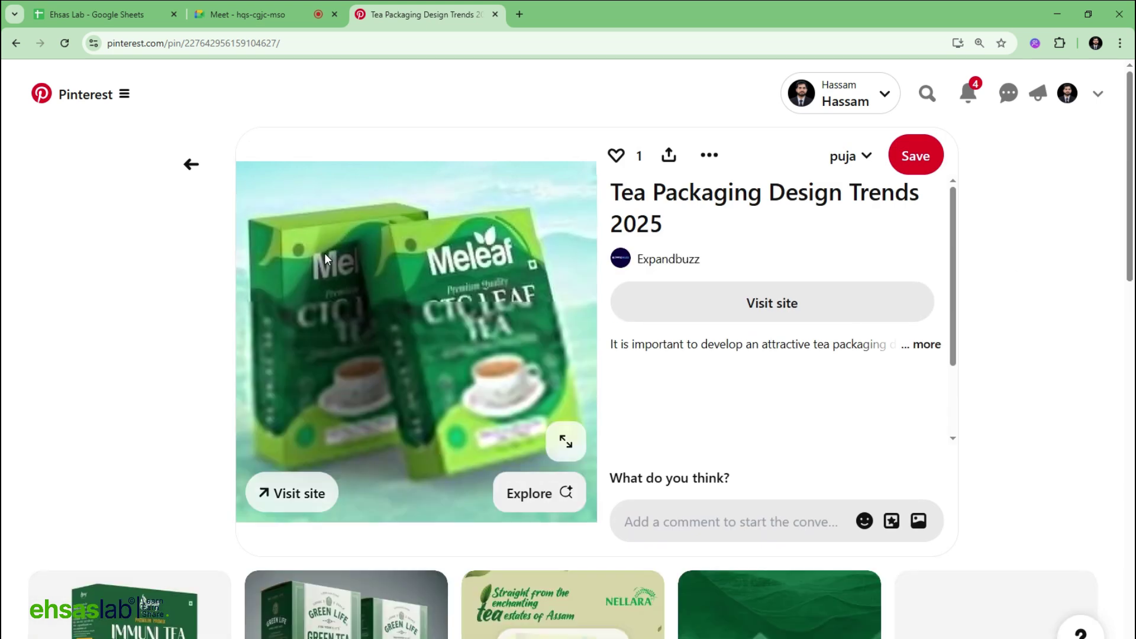
right_click(326, 252)
left_click(386, 307)
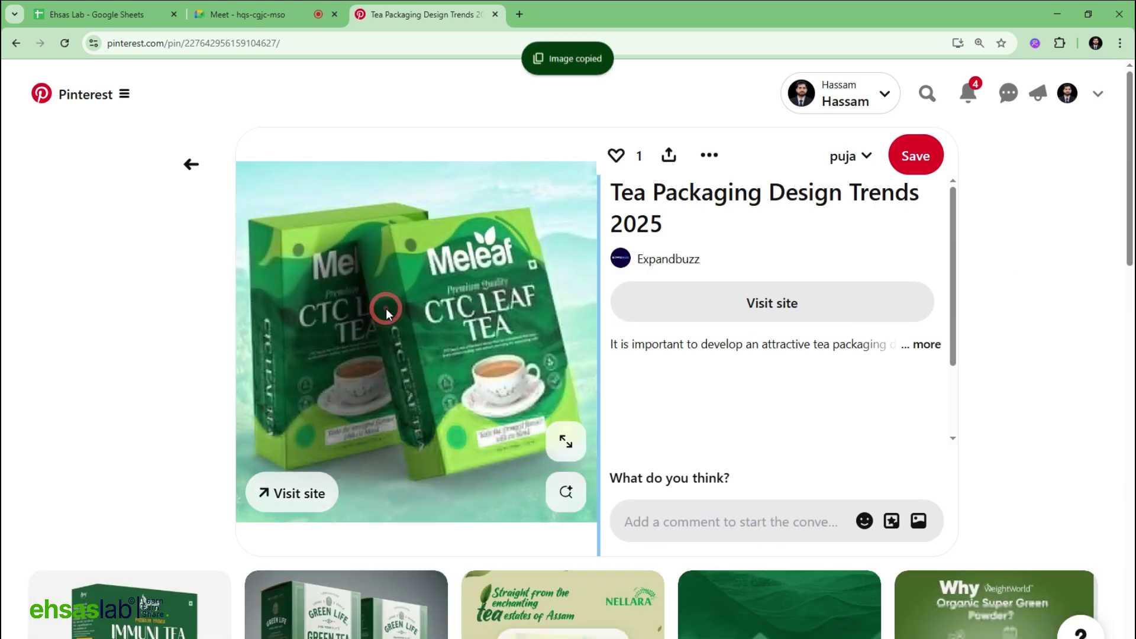
Paste the Meleaf image into the Illustrator artboard and scale it down to about 195 × 195 pt.
key("ctrl+plus")
key("ctrl+plus")
key("ctrl+plus")
key("ctrl+plus")
key("ctrl+plus")
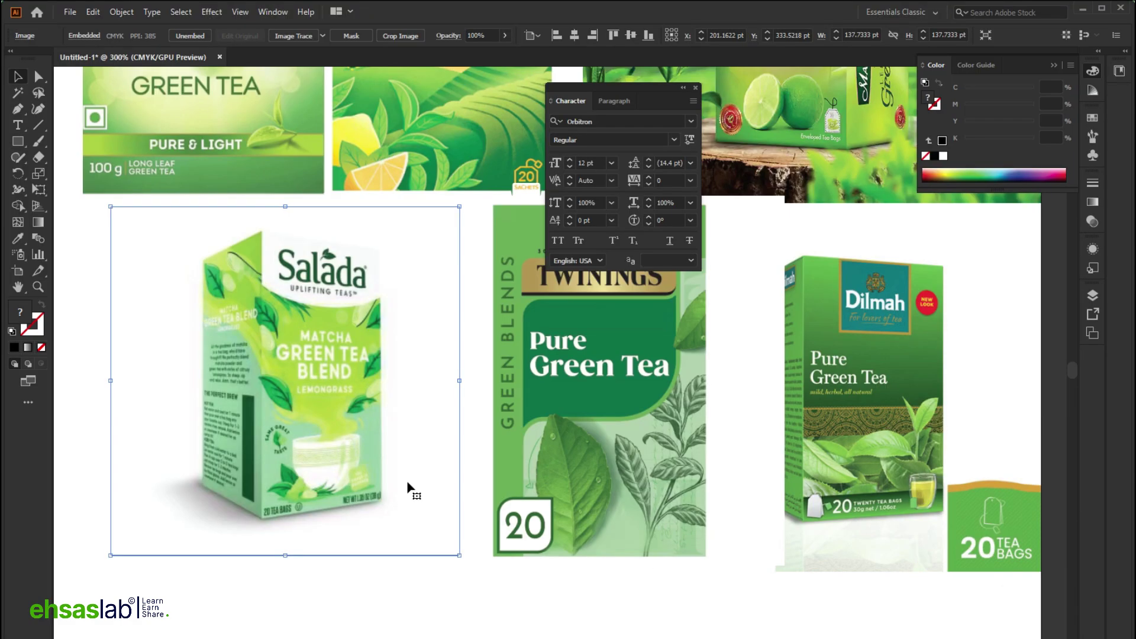
scroll(406, 464, "down", 3)
scroll(286, 367, "up", 2)
scroll(287, 368, "left", 2)
key("ctrl+v")
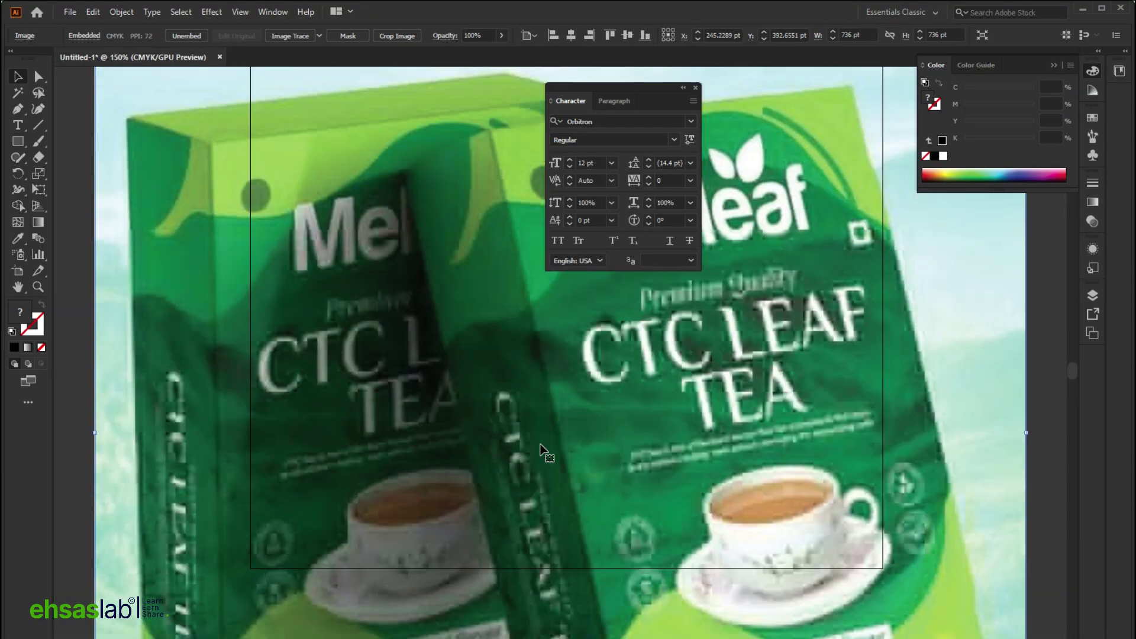
key("ctrl+minus")
key("ctrl+minus")
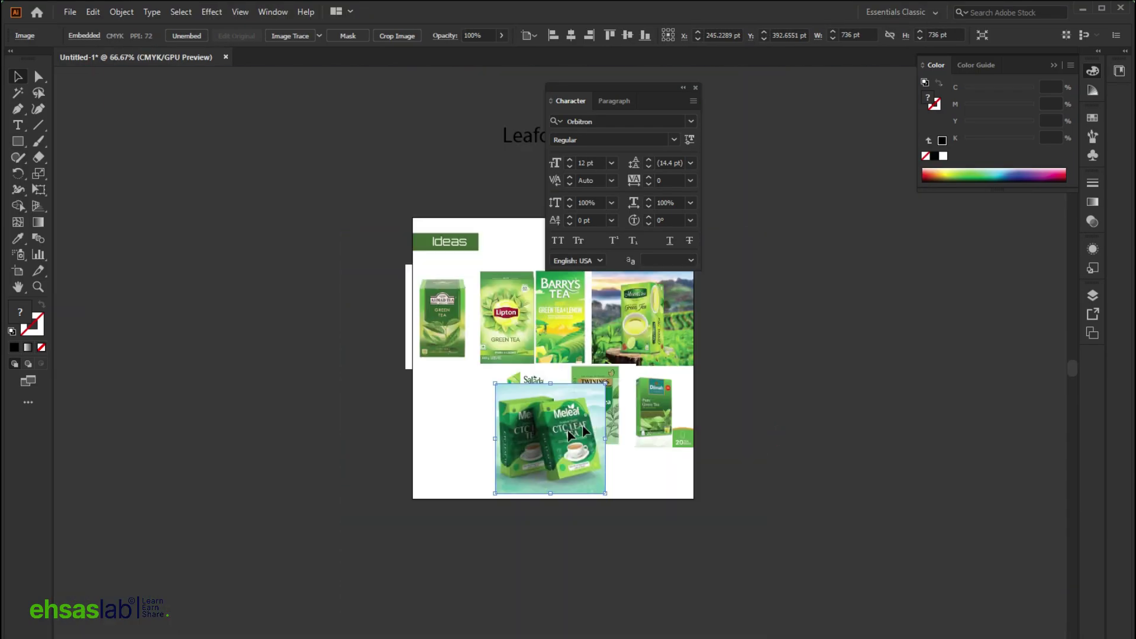
Move the Meleaf image below the Ahmad Tea pack, left of the Salada box, and scale it to about 151 × 151 pt.
scroll(510, 437, "up", 4)
scroll(626, 476, "up", 1)
left_click_drag(619, 487, 172, 366)
scroll(303, 264, "down", 1)
key("ctrl+minus")
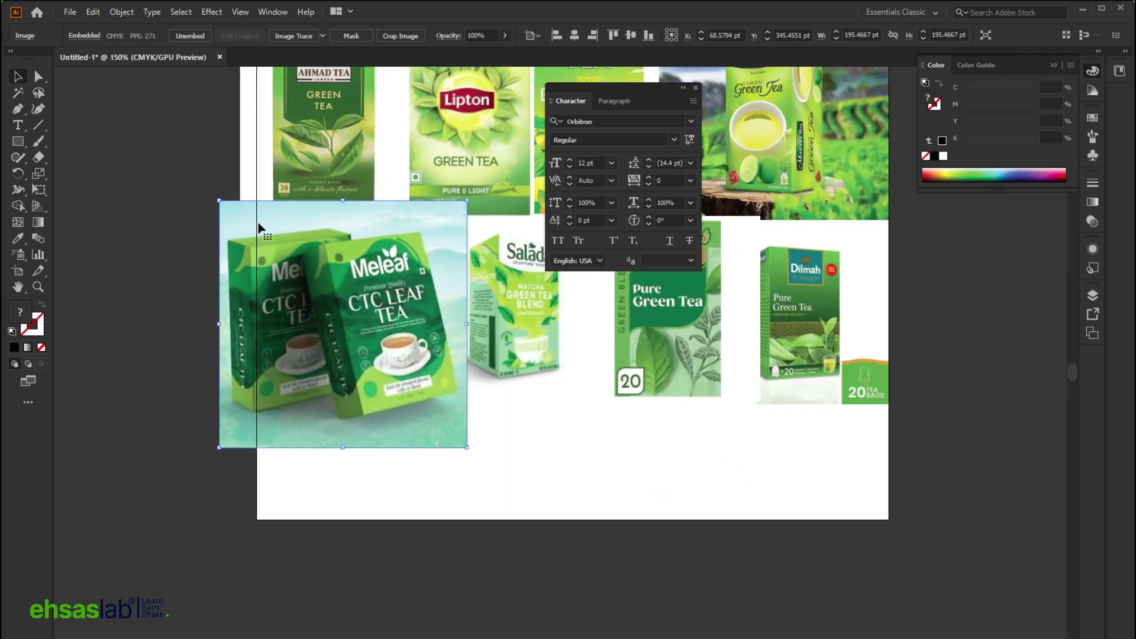
left_click_drag(224, 200, 276, 257)
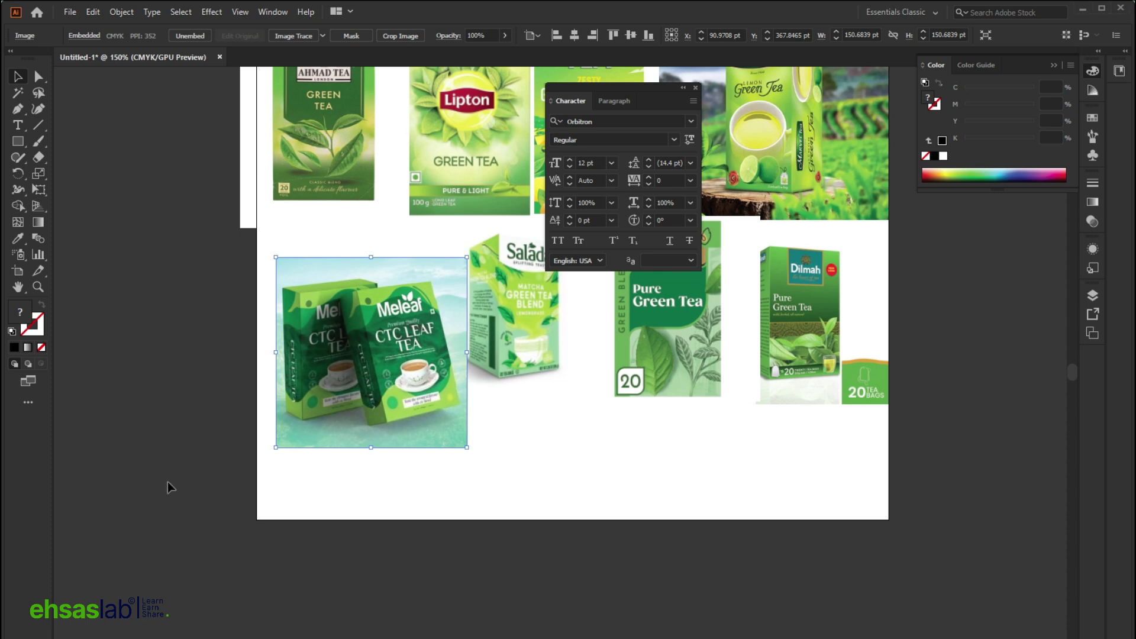
Nudge the Meleaf image slightly up and left on the artboard, to about X 85 pt, Y 352 pt.
left_click_drag(342, 386, 337, 371)
scroll(533, 447, "up", 2)
scroll(533, 448, "right", 3)
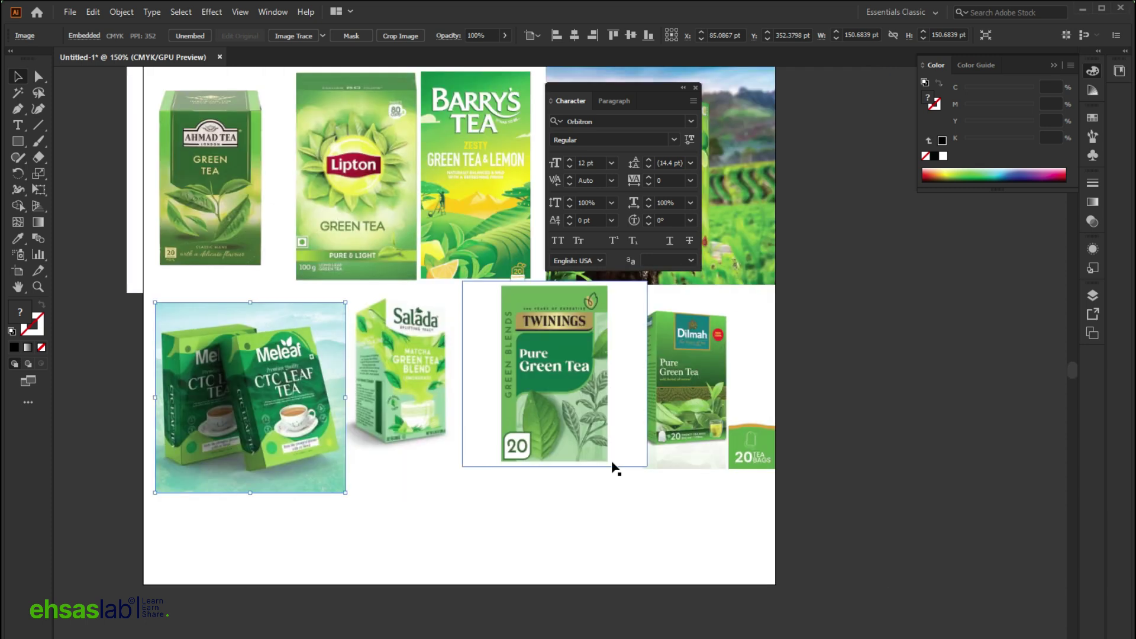
scroll(615, 467, "up", 3)
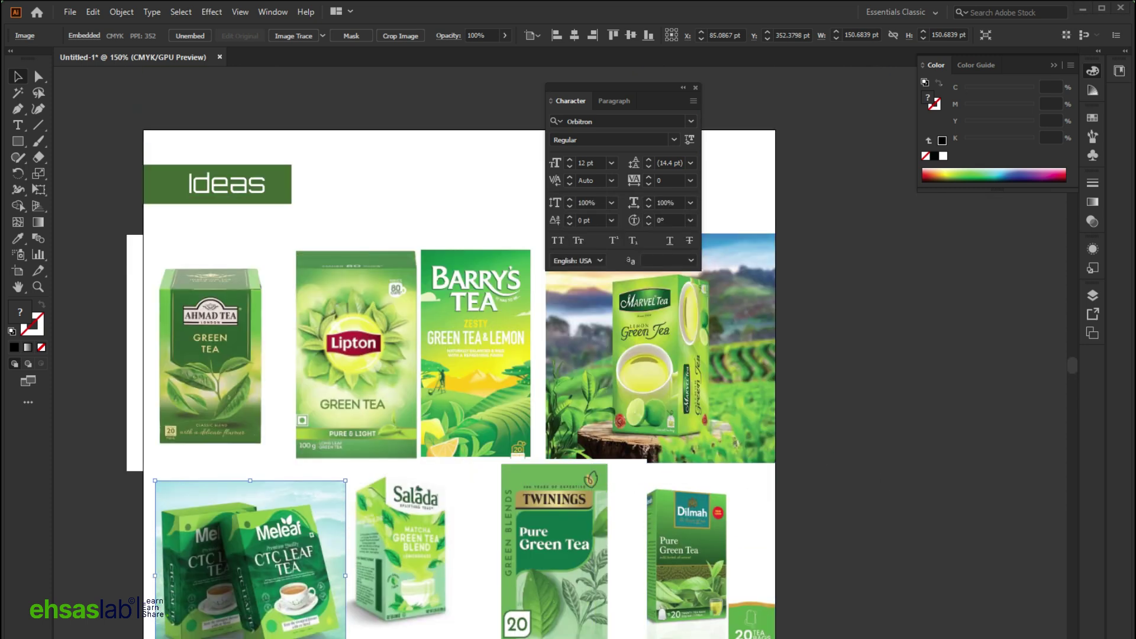
Switch to the Pinterest window, open the related Neltea black tea pin and copy its image.
left_click(583, 609)
scroll(910, 424, "down", 6)
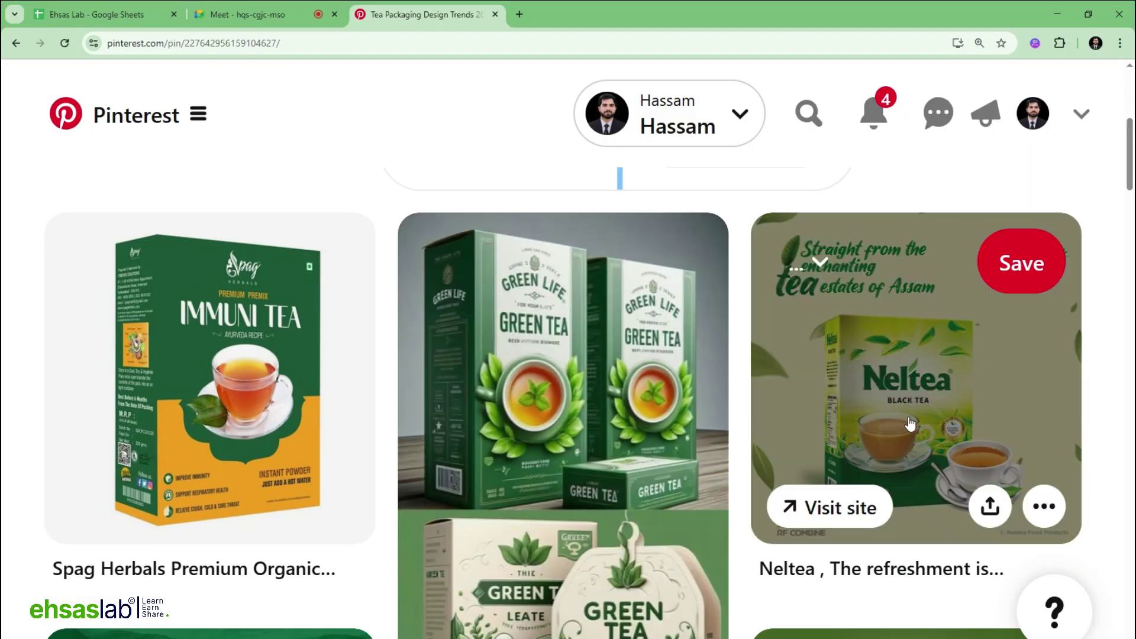
left_click(910, 424)
right_click(379, 355)
left_click(415, 403)
scroll(414, 403, "down", 7)
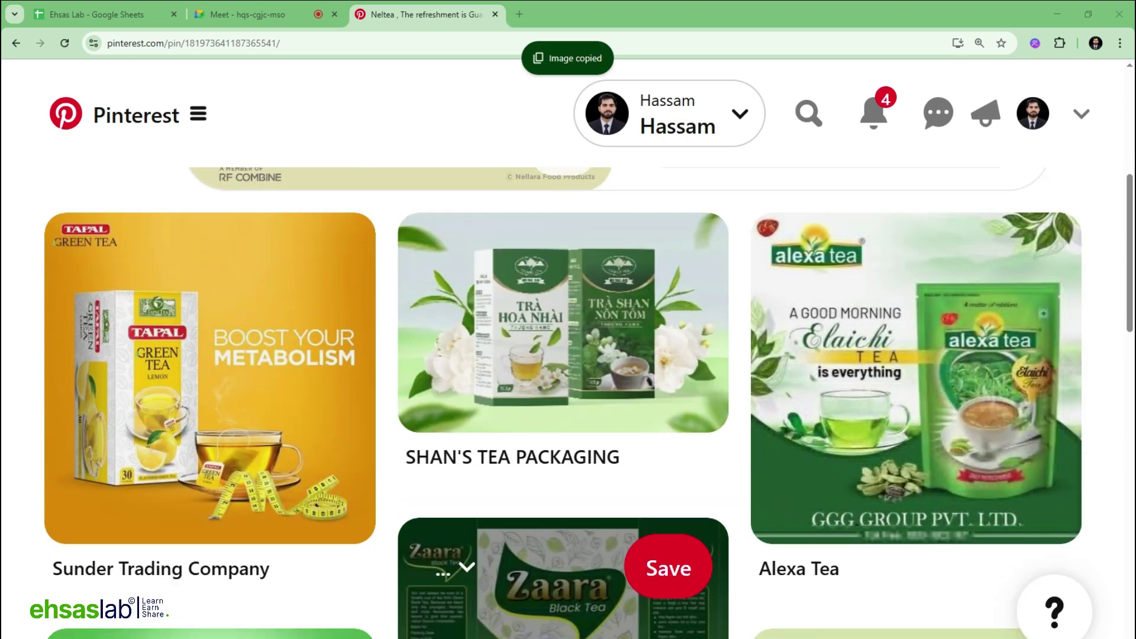
mouse_move(518, 636)
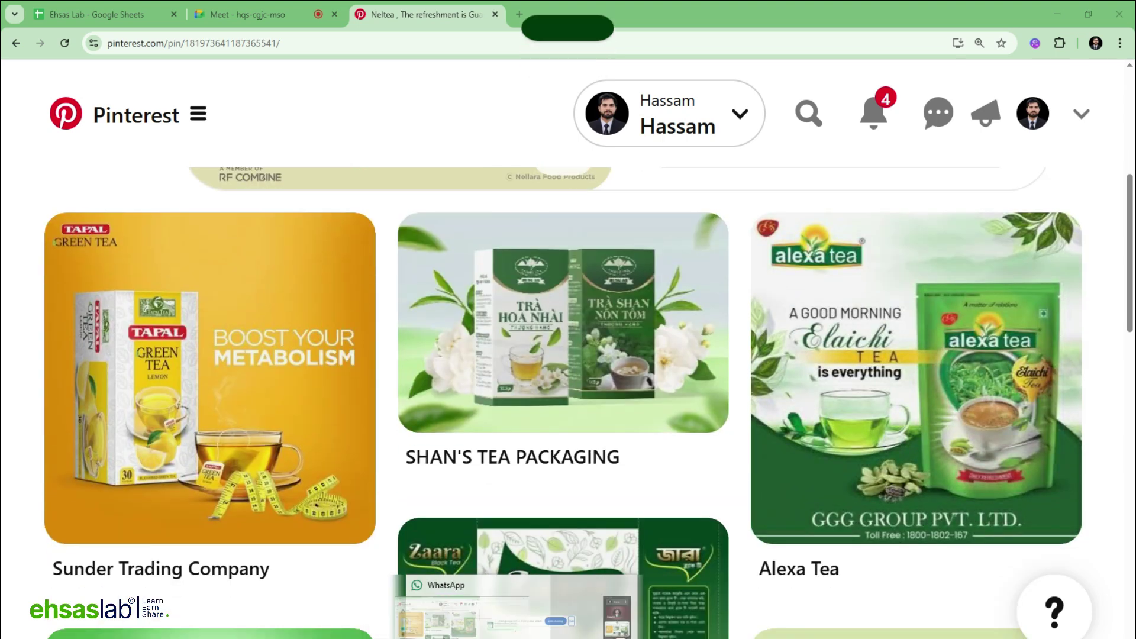
Switch to Illustrator, paste the Neltea image, scale it to about 118 × 118 pt and place it below the Dilmah pack.
key("alt+Tab")
scroll(439, 481, "down", 5)
key("ctrl+v")
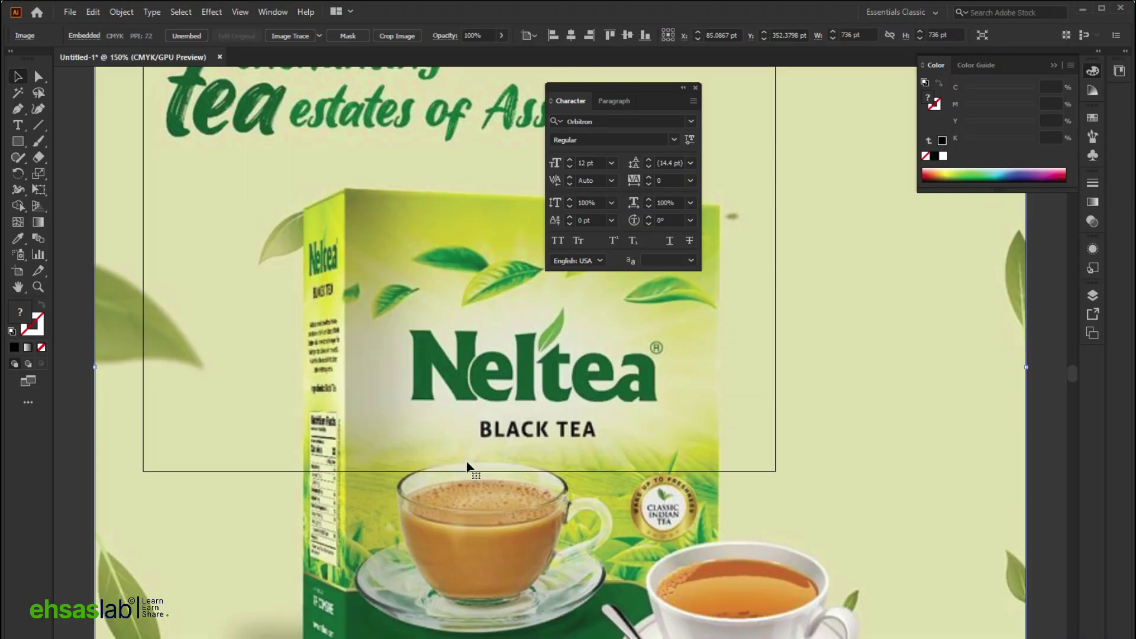
key("ctrl+minus")
key("ctrl+minus")
key("ctrl+minus")
left_click_drag(649, 395, 634, 450)
scroll(499, 421, "up", 3)
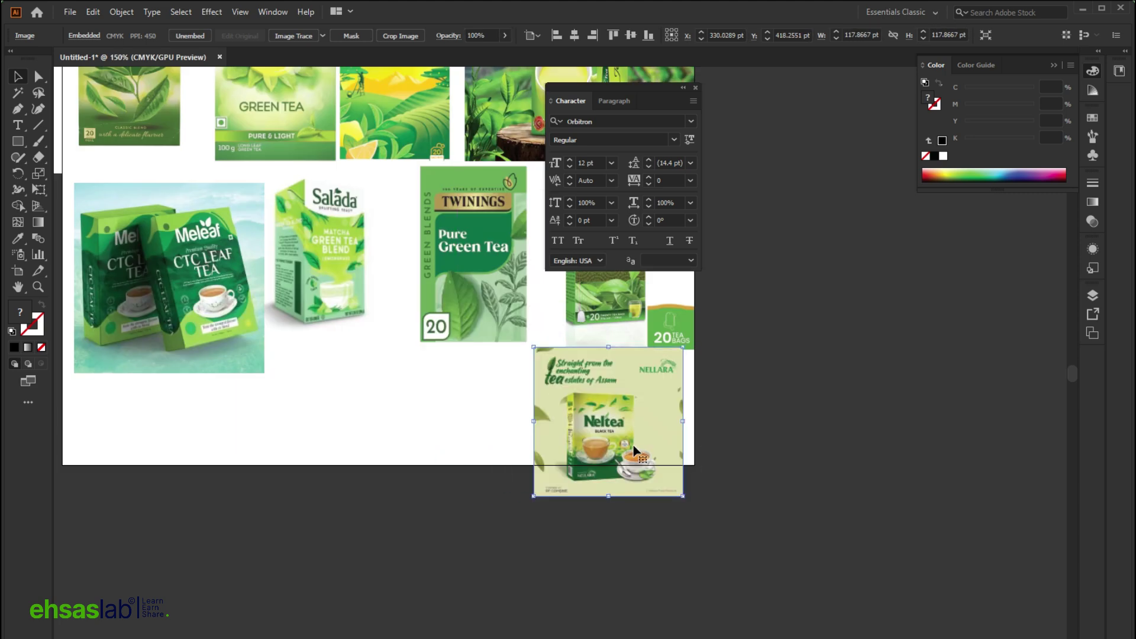
Scale the Neltea image to about 93 × 93 pt and fit it into the artboard's lower-right corner, under the Dilmah pack.
scroll(634, 450, "up", 3)
scroll(325, 432, "down", 3)
left_click_drag(420, 513, 454, 436)
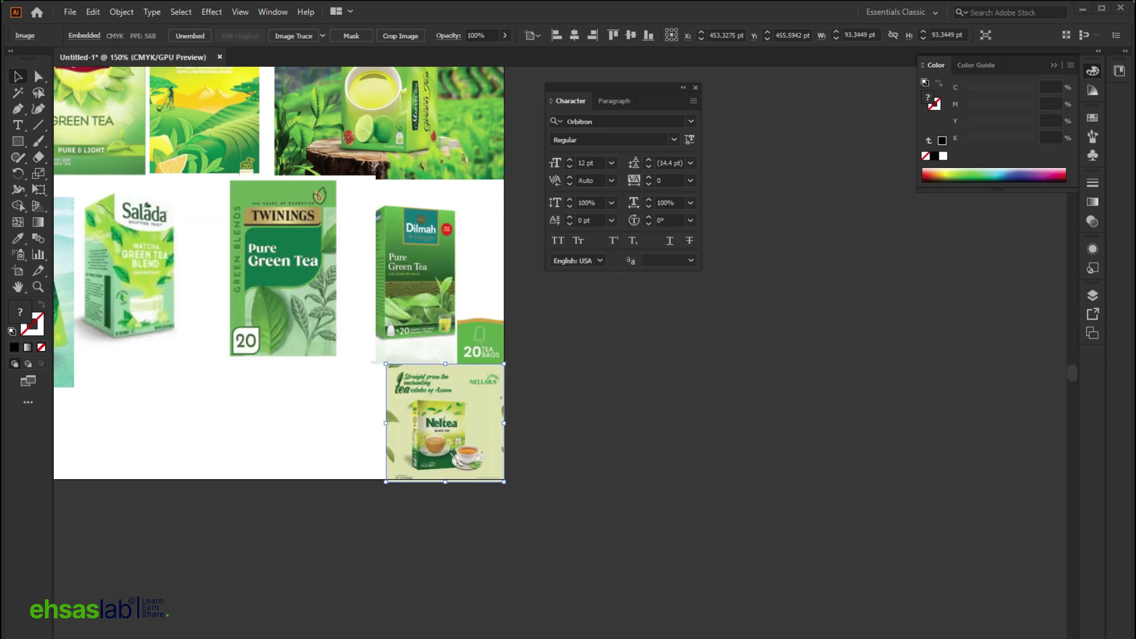
Switch to the Pinterest window, open the related Nikhar Tea - The Indian Label pin and copy its image.
key("alt+Tab")
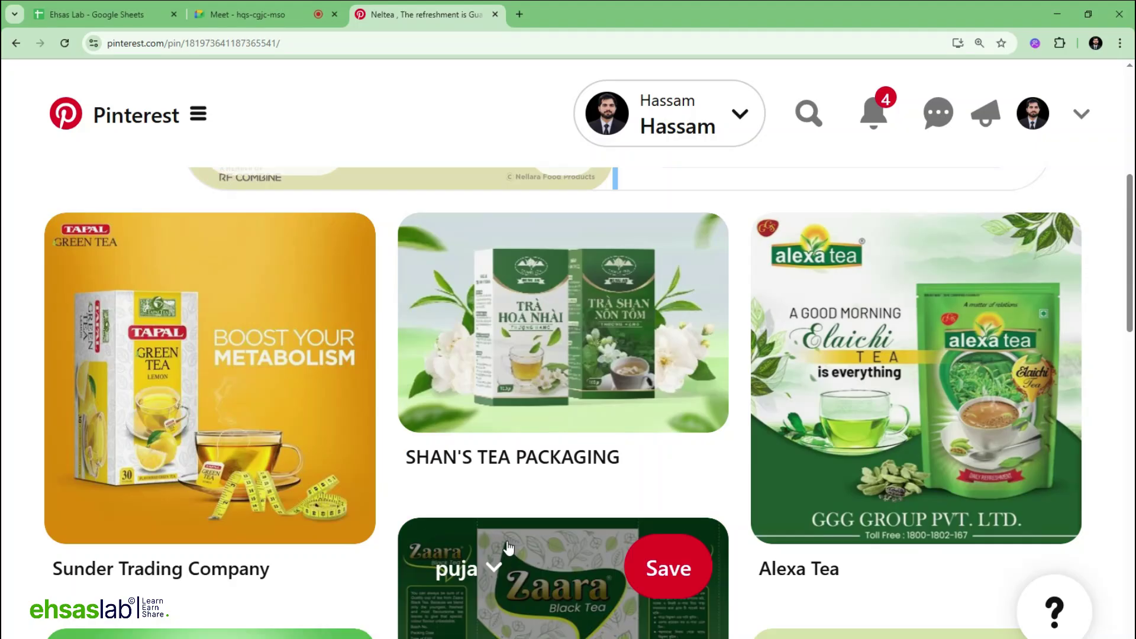
scroll(507, 548, "down", 2)
scroll(507, 541, "down", 3)
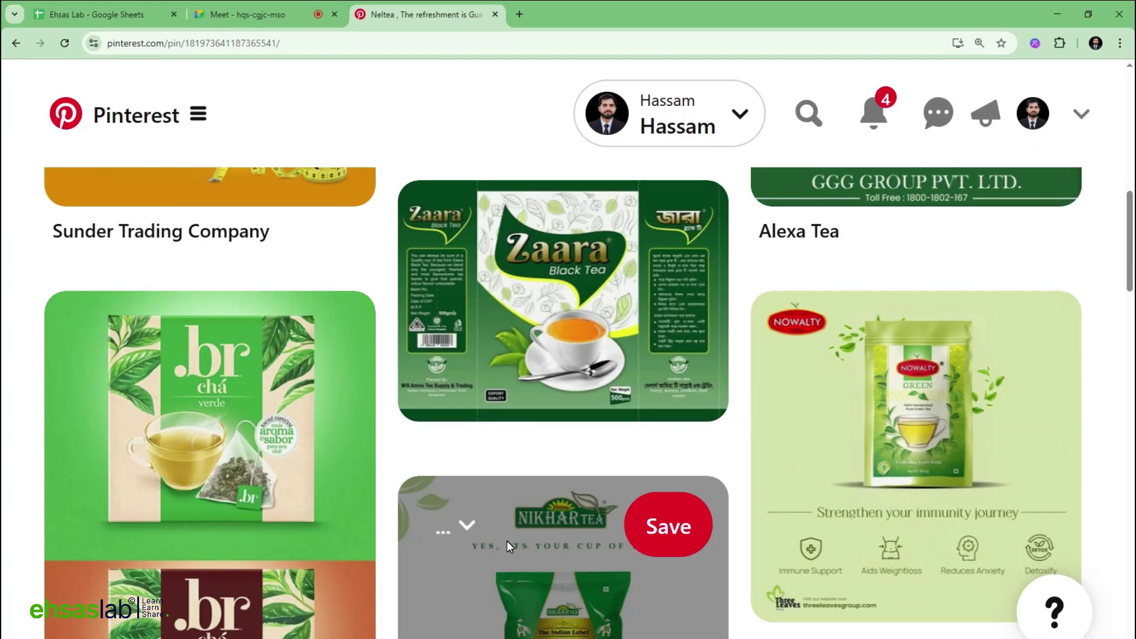
scroll(518, 535, "down", 5)
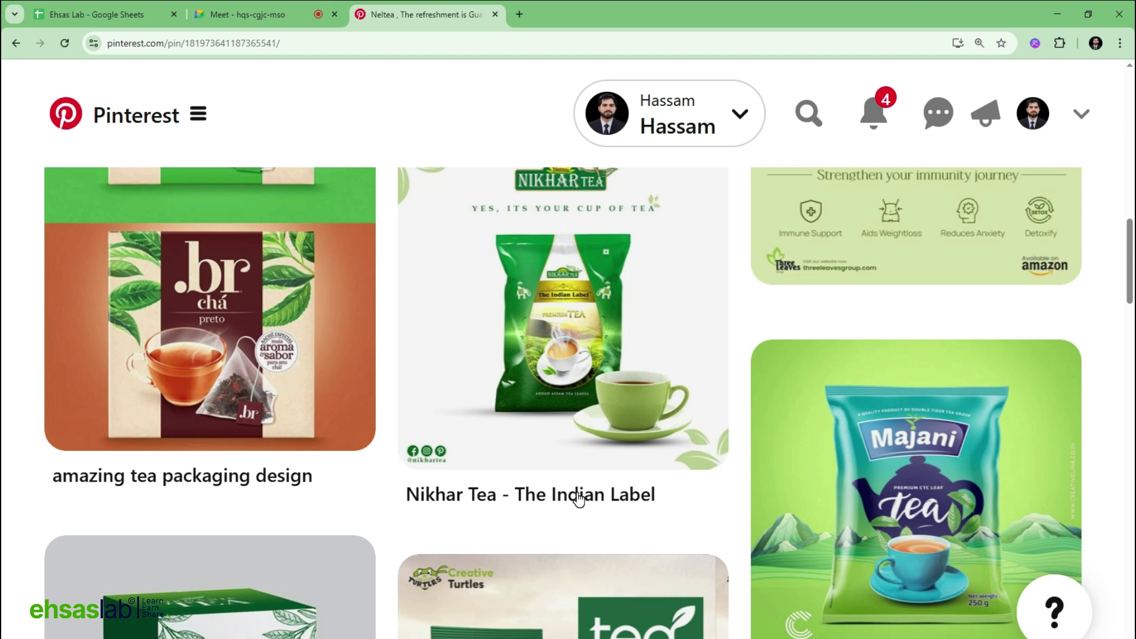
left_click(555, 304)
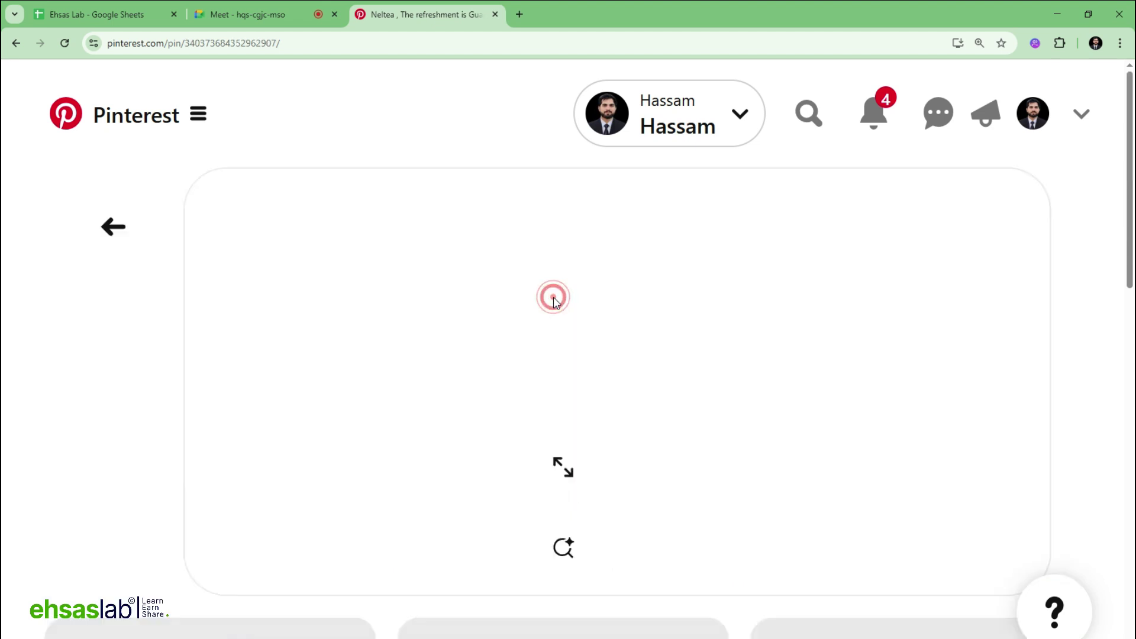
right_click(417, 247)
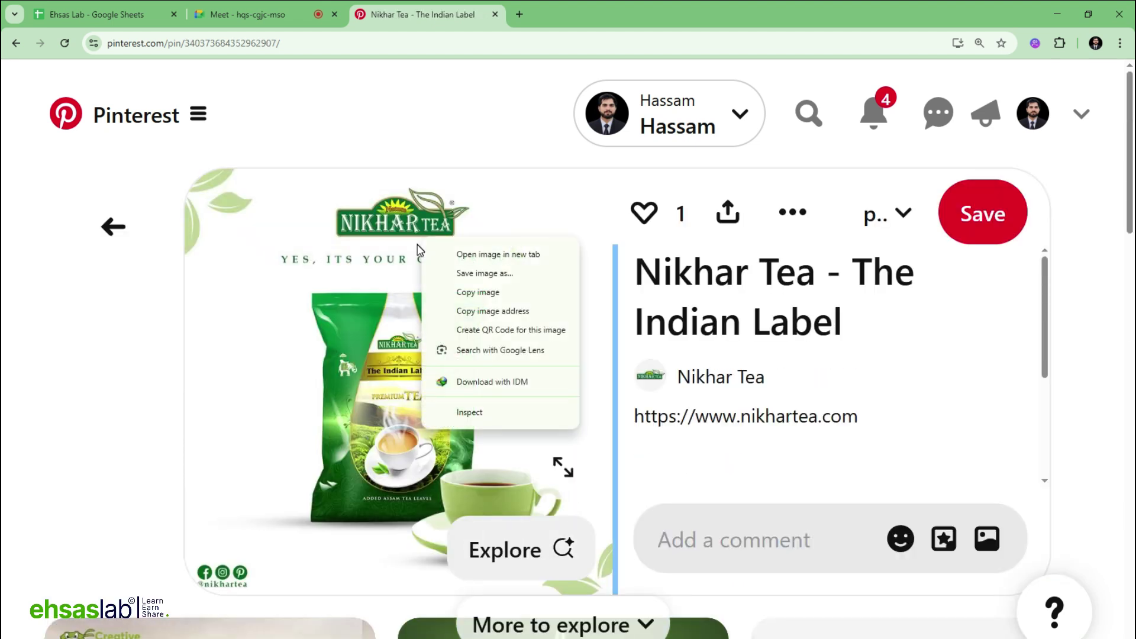
left_click(468, 292)
Open the related Tea Packaging Design pin with the green Gold pouch and copy its image.
scroll(779, 544, "down", 4)
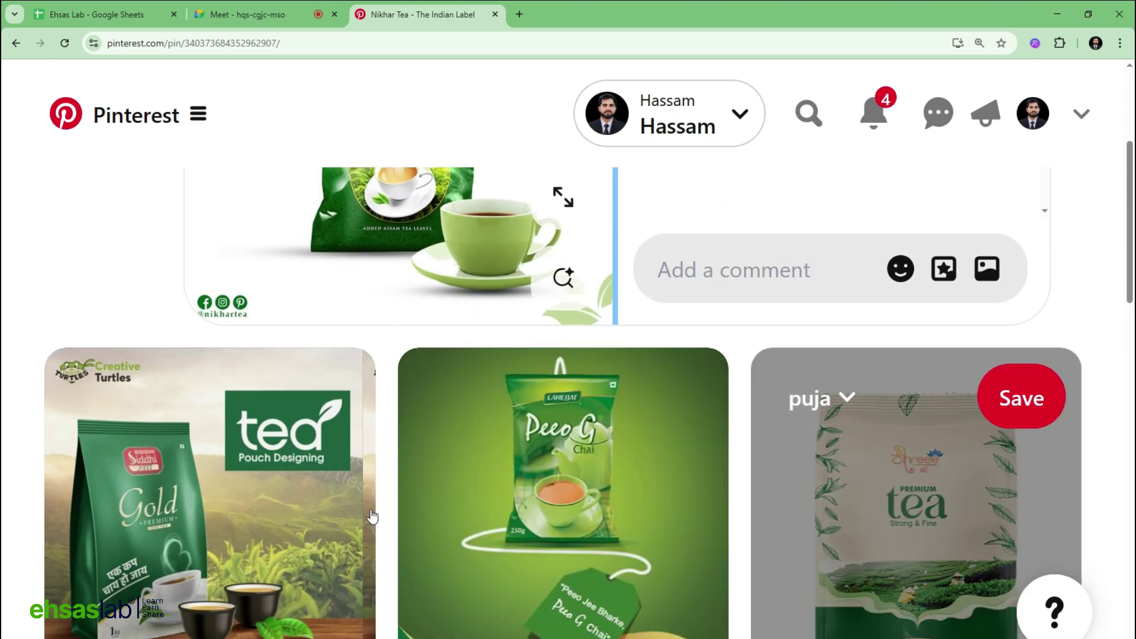
left_click(372, 518)
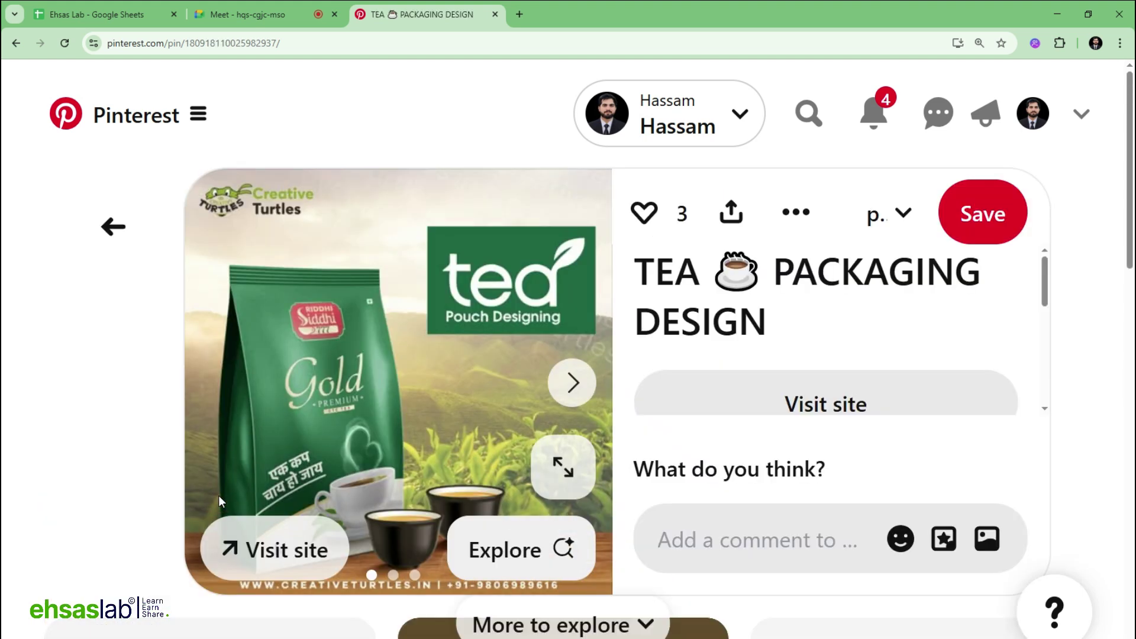
scroll(221, 502, "down", 5)
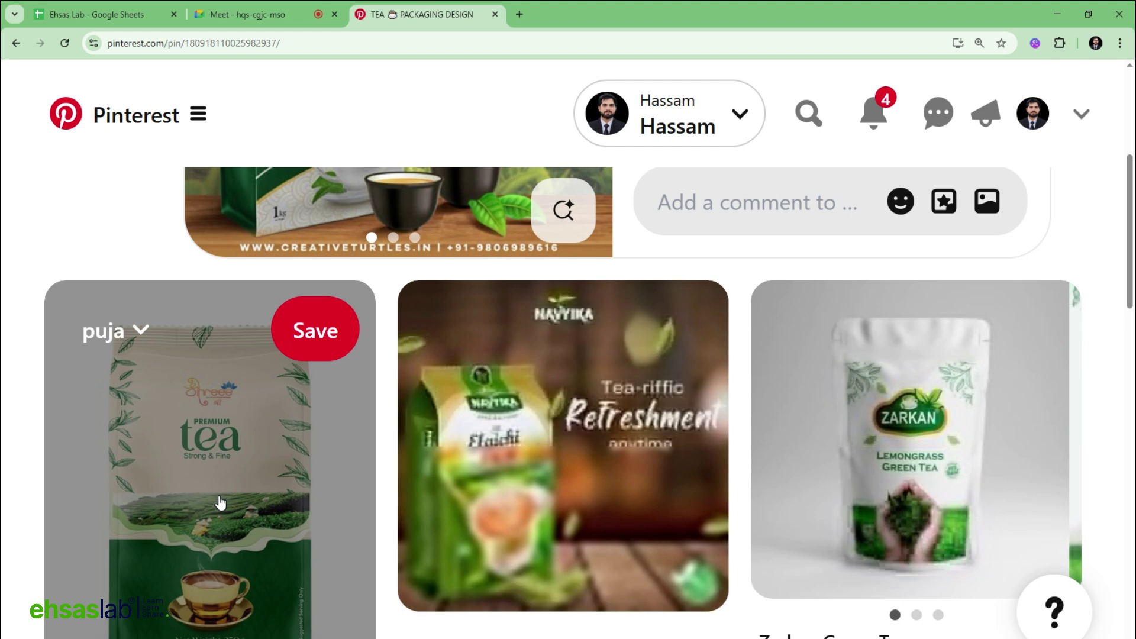
scroll(220, 502, "up", 5)
right_click(235, 405)
left_click(296, 460)
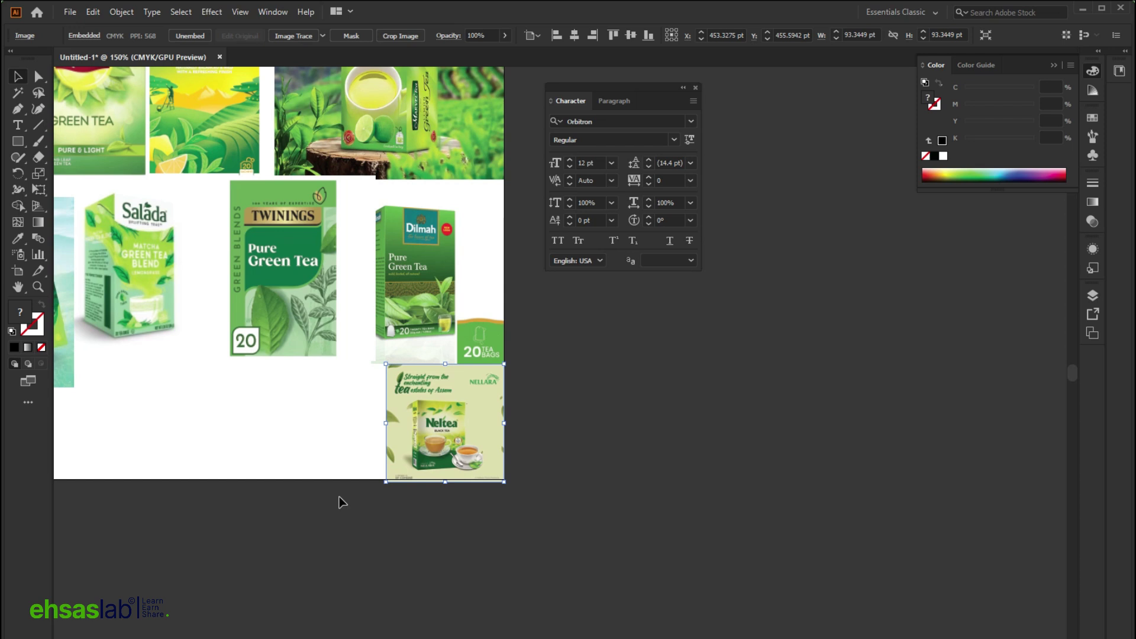
Paste the Gold pouch image into the Illustrator artboard and scale it down to about 64 × 64 pt.
scroll(337, 500, "left", 2)
key("ctrl+v")
scroll(439, 414, "down", 3)
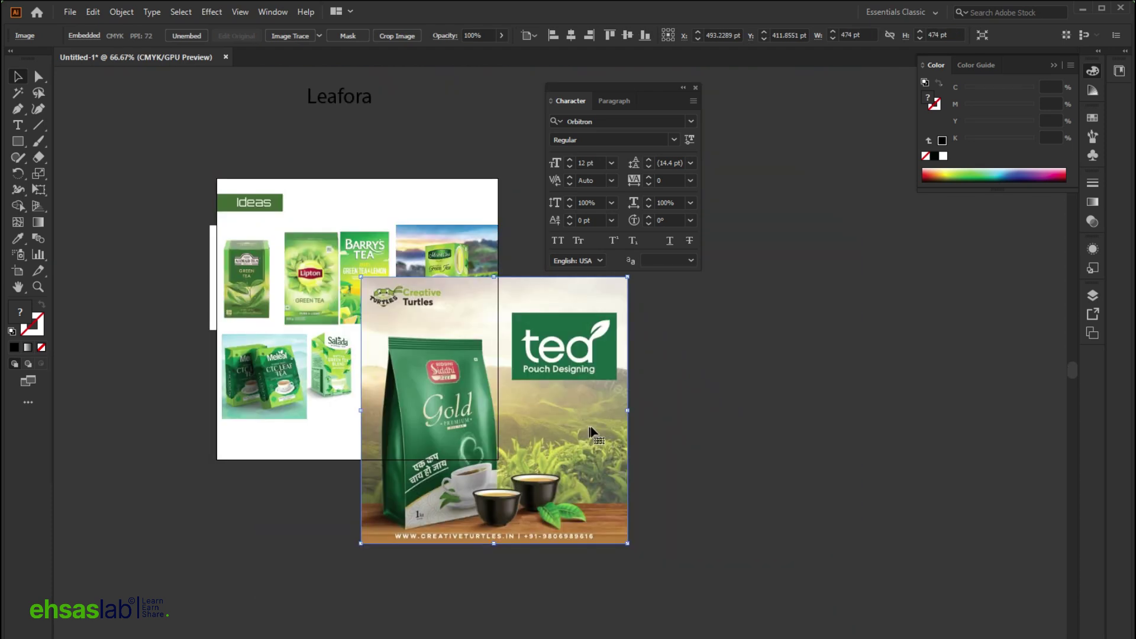
left_click_drag(627, 411, 512, 411)
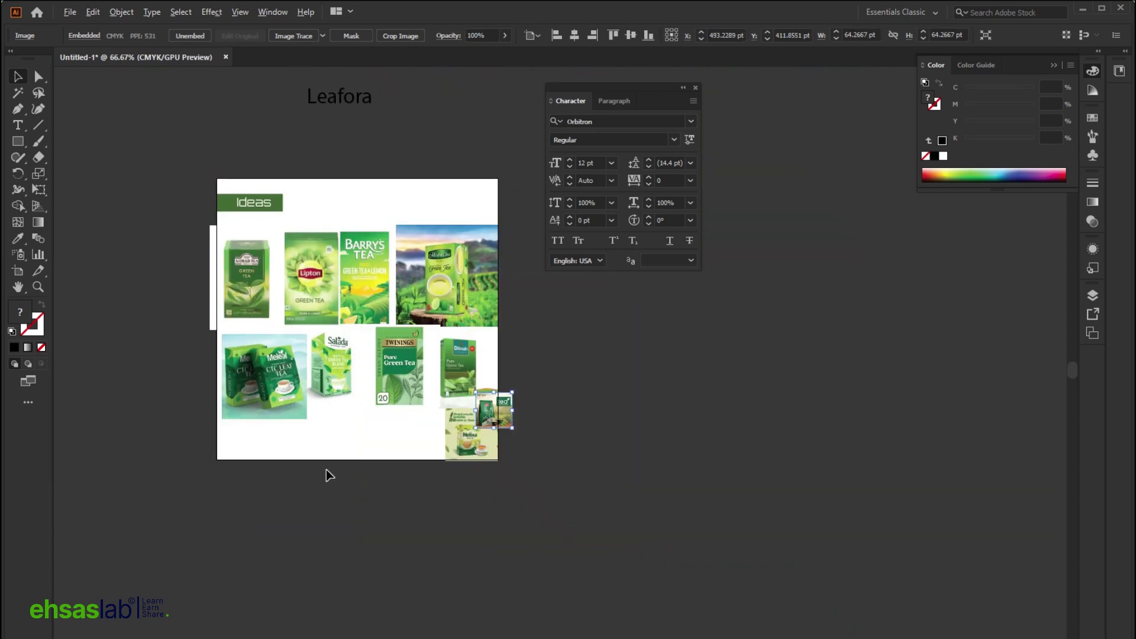
Move the Gold pouch image beside the Neltea image's left edge, flush with the artboard's lower edge.
scroll(327, 473, "up", 2)
scroll(331, 475, "left", 3)
scroll(545, 376, "up", 1)
left_click_drag(942, 407, 828, 466)
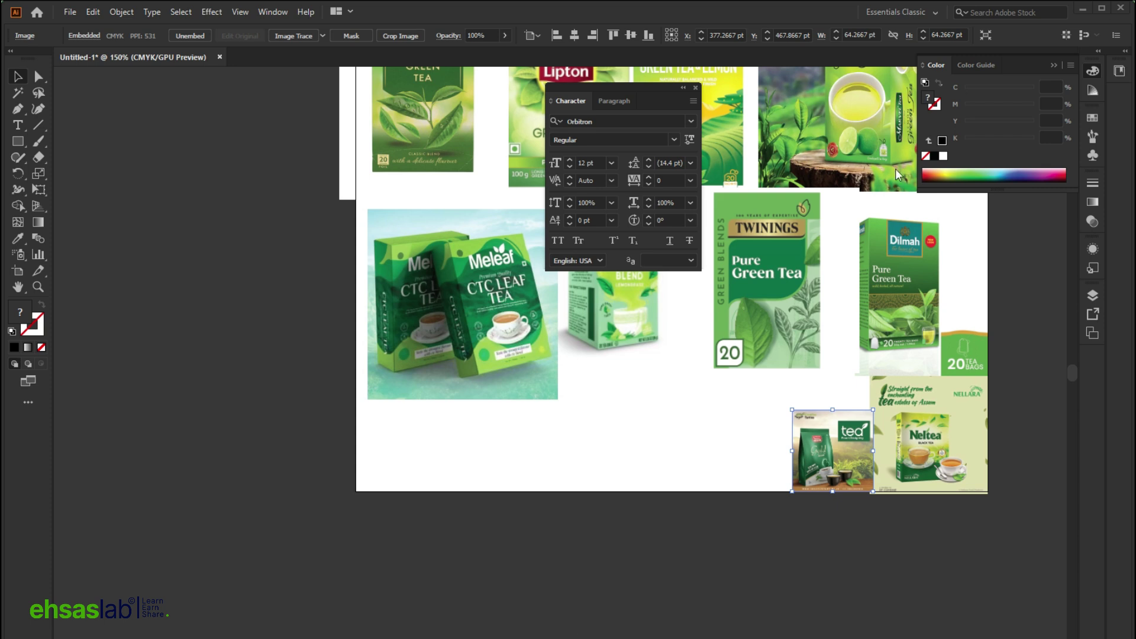
Enlarge the Gold pouch image up and to the left to about 87 × 87 pt, keeping its lower-right corner in place.
scroll(520, 493, "up", 3)
scroll(336, 476, "down", 5)
scroll(358, 443, "up", 5)
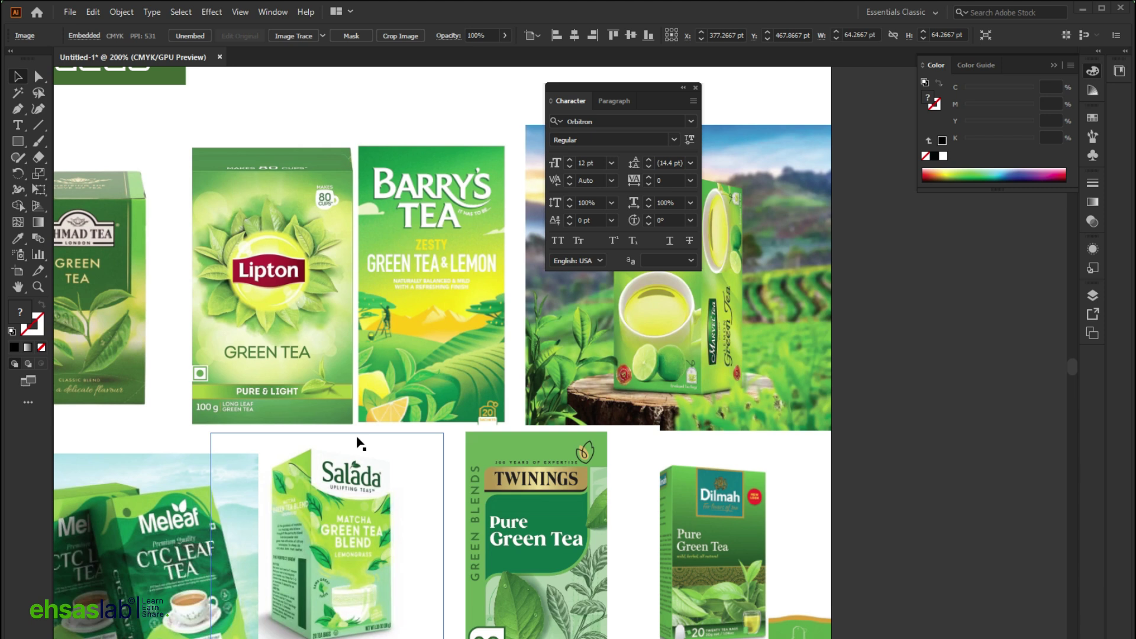
scroll(355, 450, "down", 2)
scroll(307, 490, "up", 5)
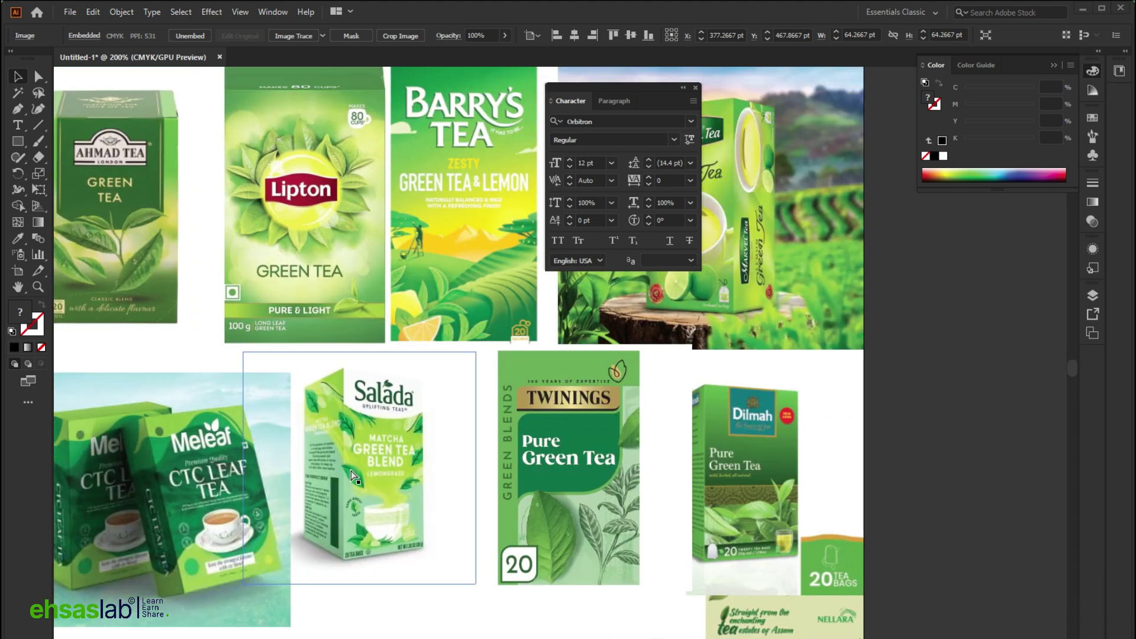
scroll(309, 496, "down", 5)
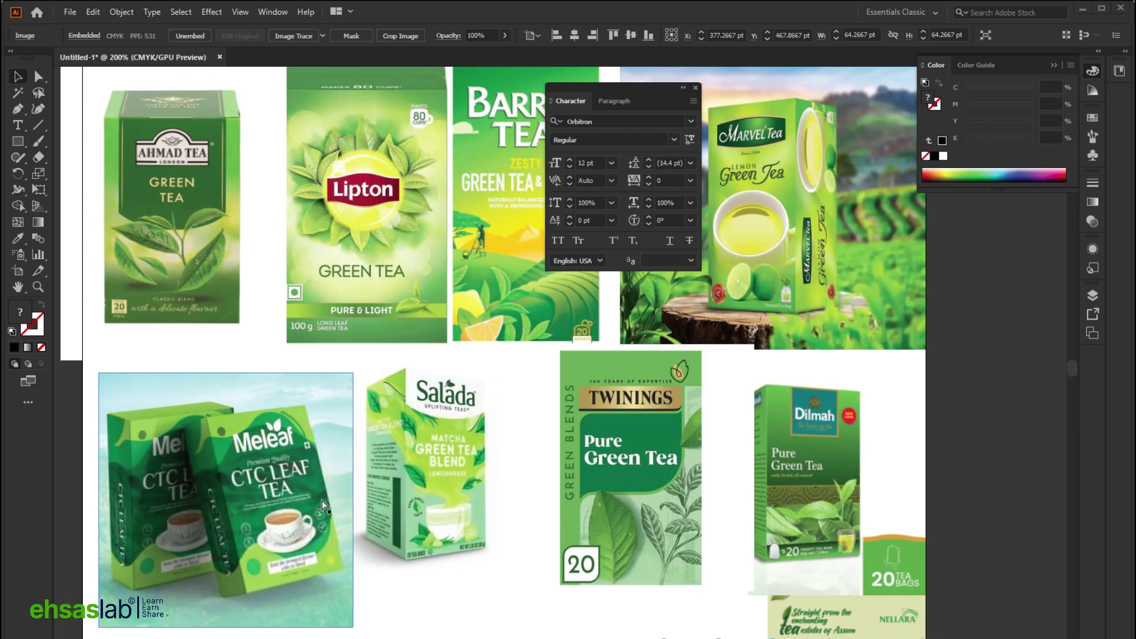
scroll(648, 531, "up", 5)
scroll(648, 531, "up", 1)
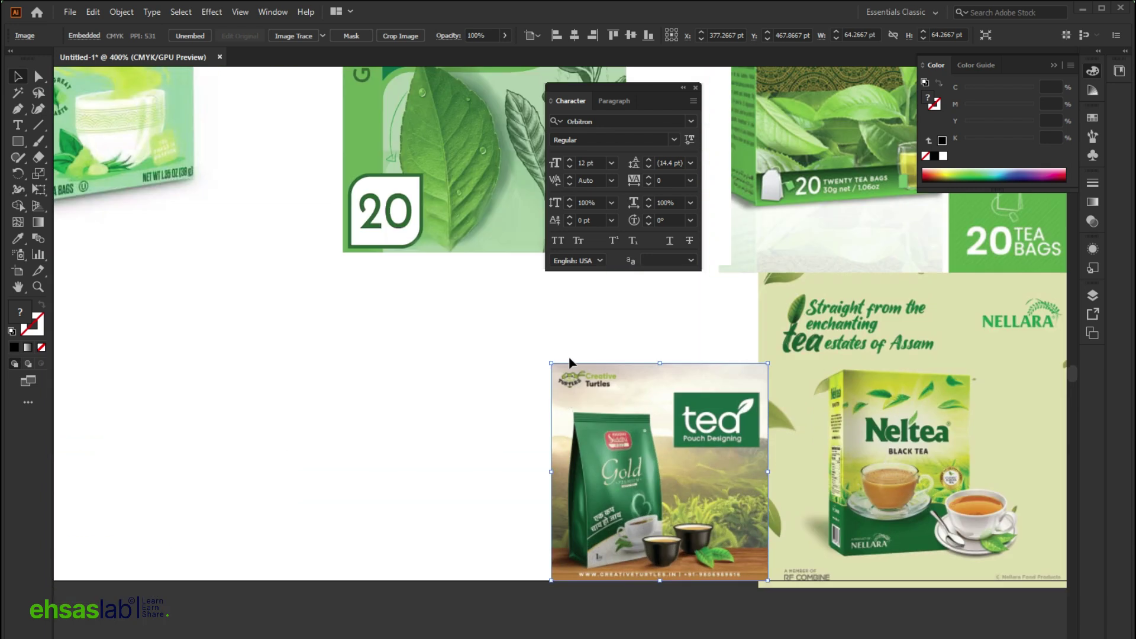
left_click_drag(552, 361, 473, 257)
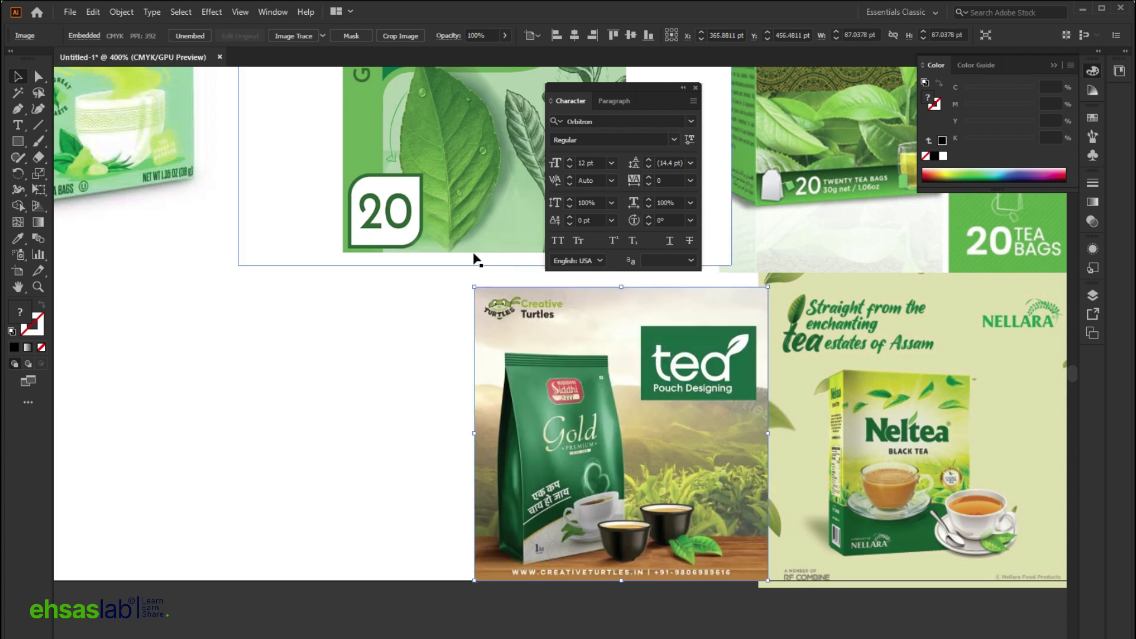
Examine the collected tea packs up close, especially the logo designs on the Ahmad Tea and Lipton boxes.
scroll(464, 423, "up", 6)
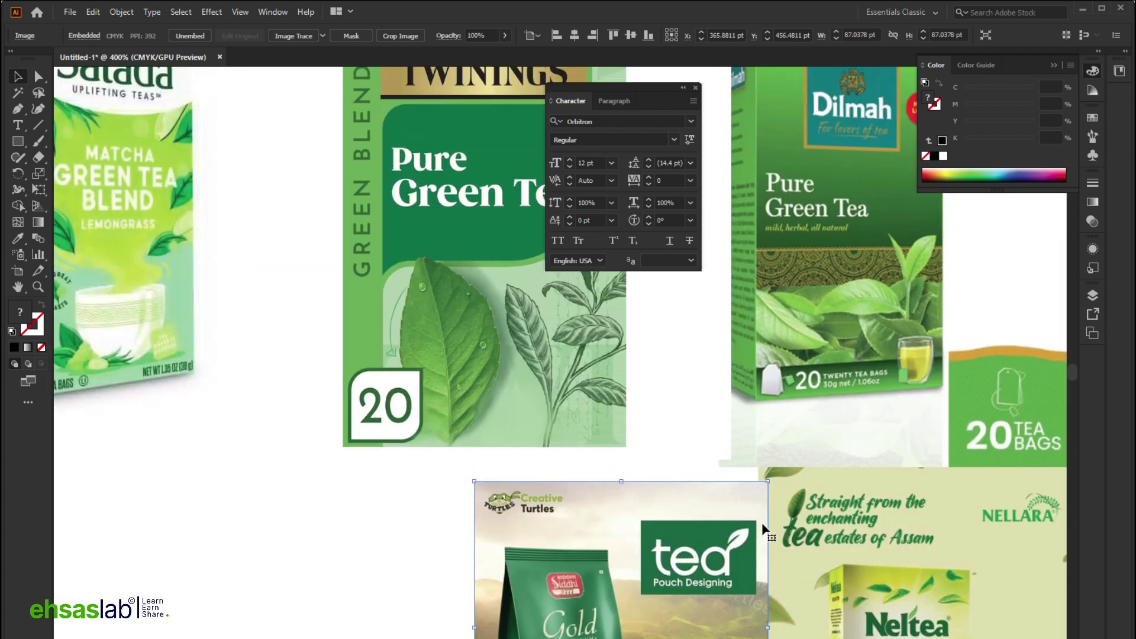
scroll(763, 529, "right", 3)
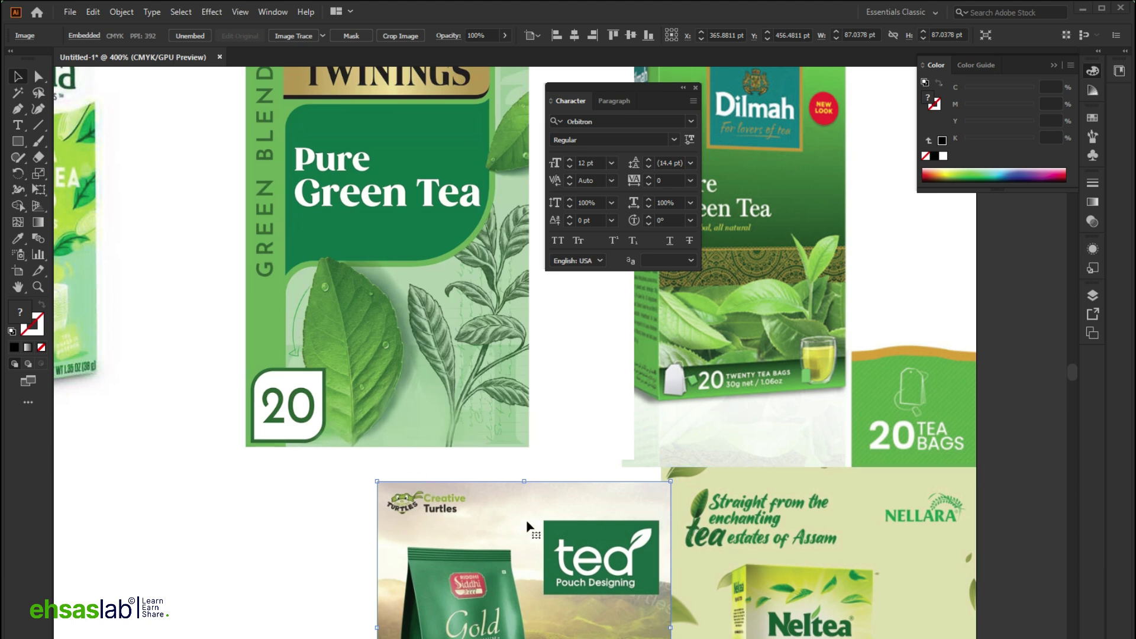
scroll(626, 588, "down", 4)
scroll(447, 497, "up", 2)
scroll(447, 497, "down", 3)
scroll(418, 398, "up", 8)
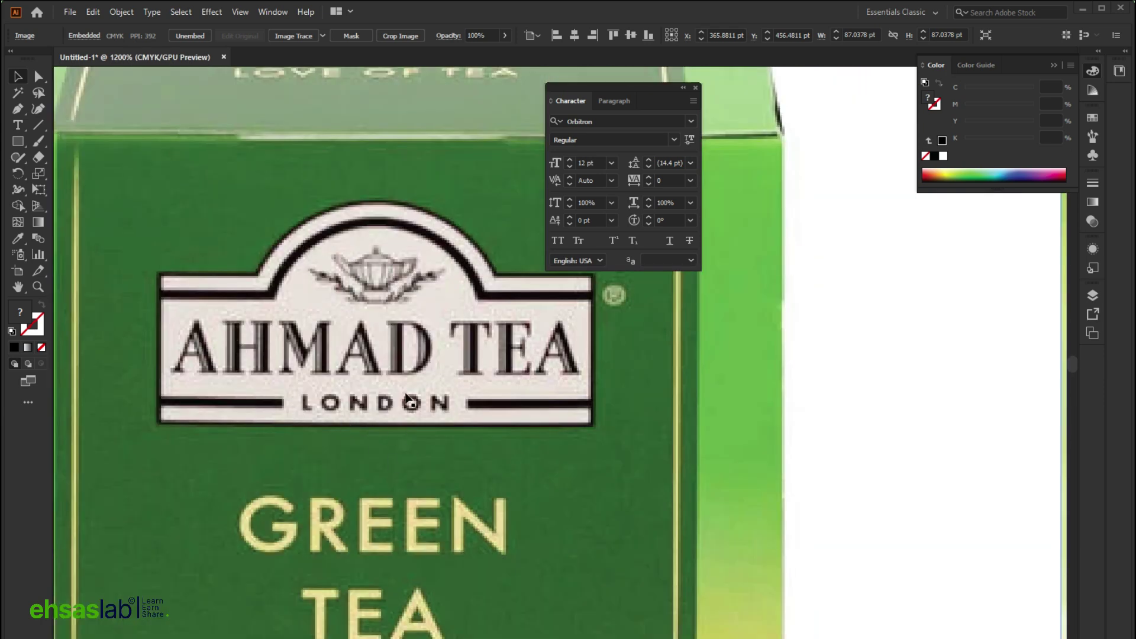
scroll(324, 385, "down", 2)
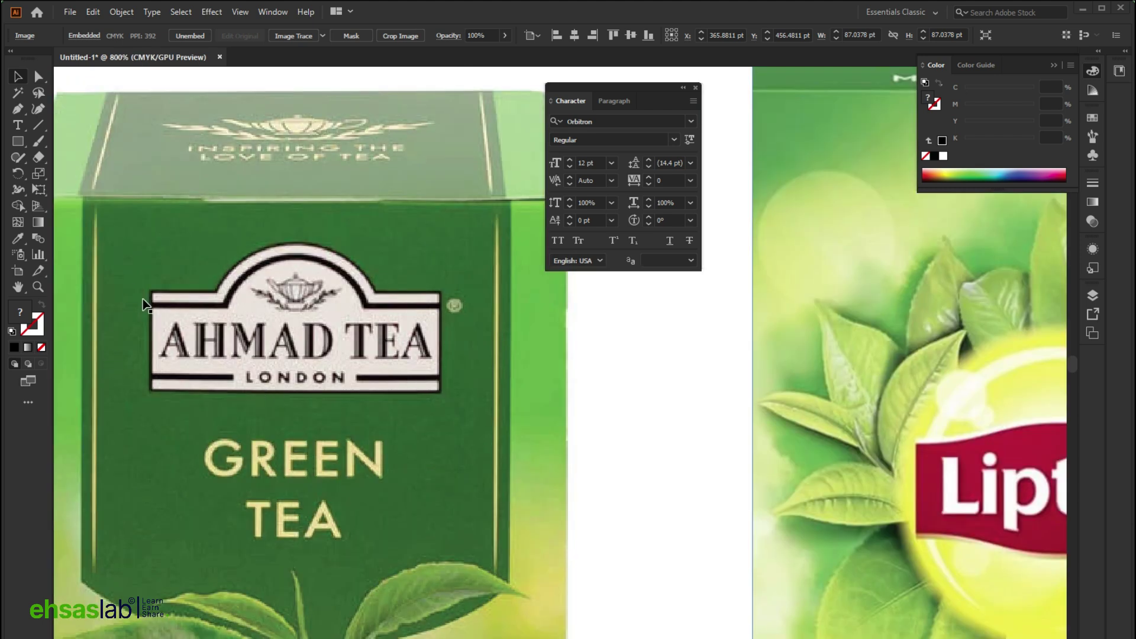
scroll(148, 306, "down", 3)
scroll(402, 385, "up", 2)
scroll(532, 462, "up", 2)
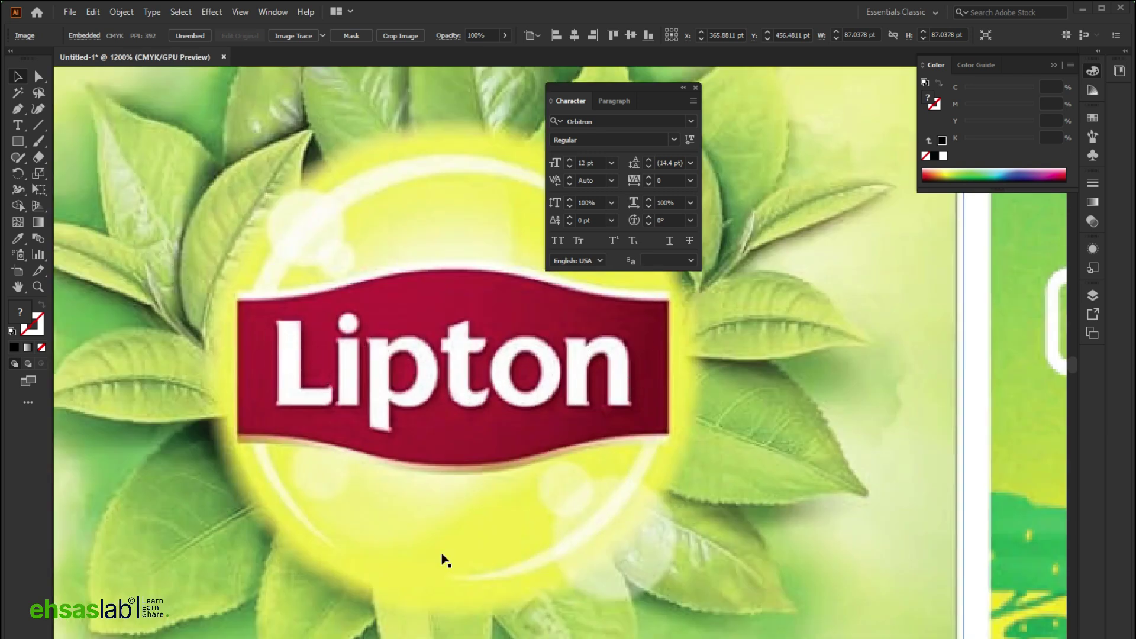
Switch to the Chrome window and search Google for "logo types" in a new tab.
left_click(367, 621)
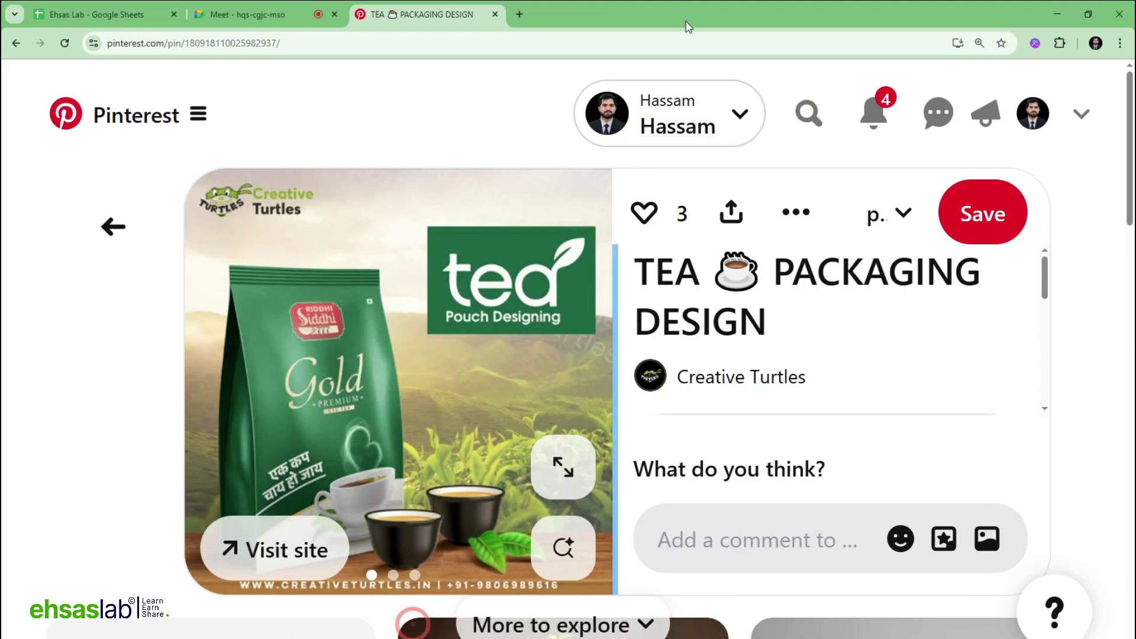
left_click(514, 13)
type("logo types")
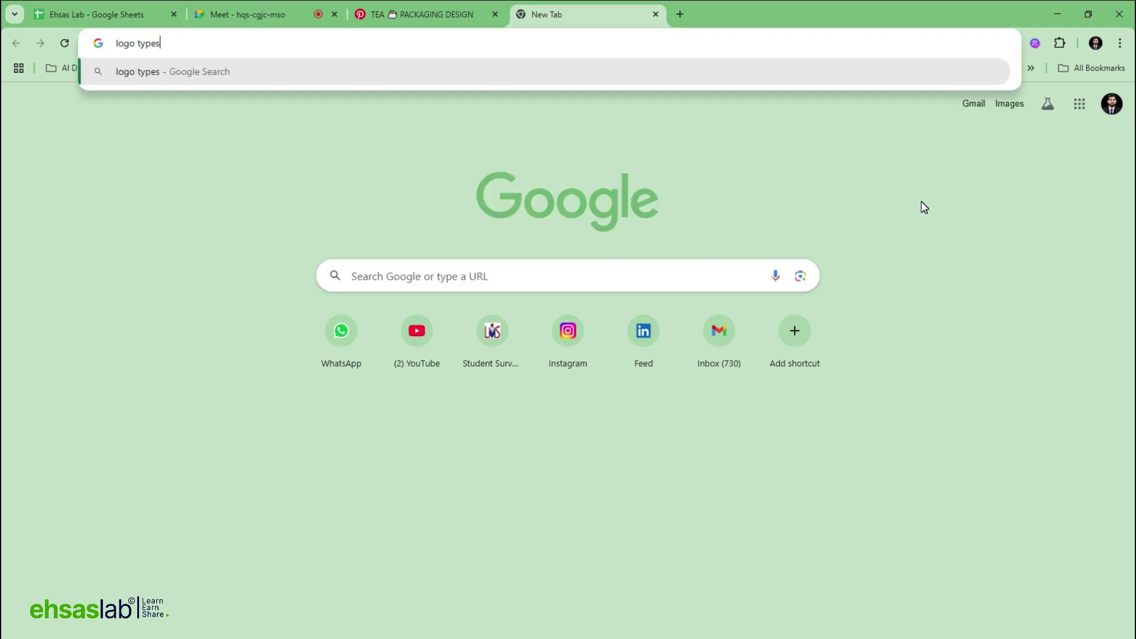
key("Return")
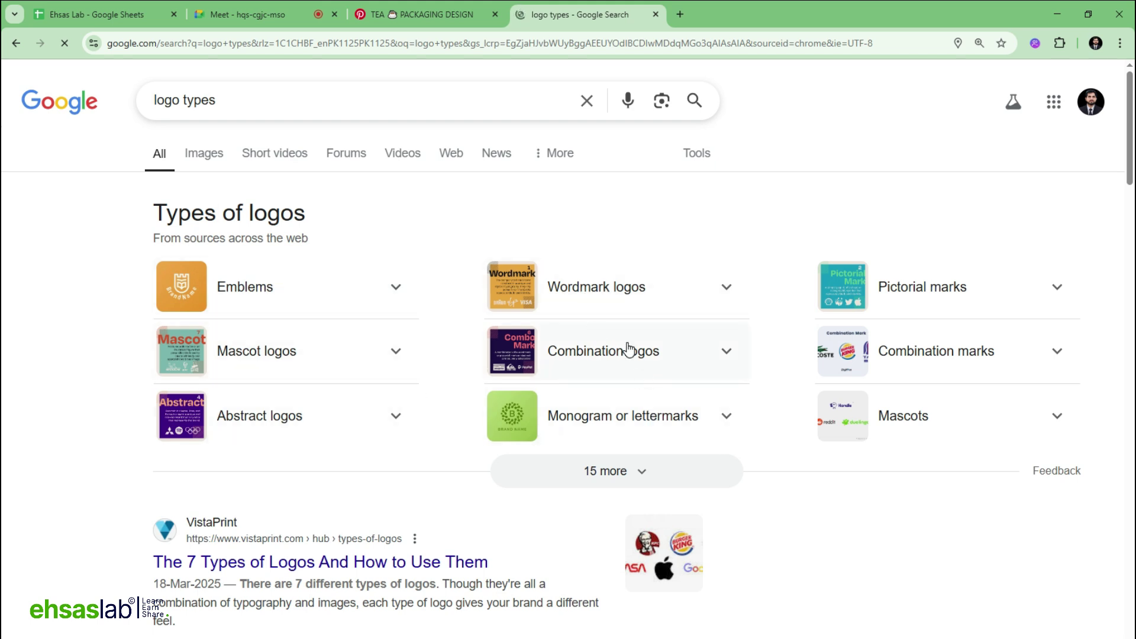
Expand the full list of logo types in the search results and look through the categories.
left_click(599, 473)
scroll(598, 480, "down", 2)
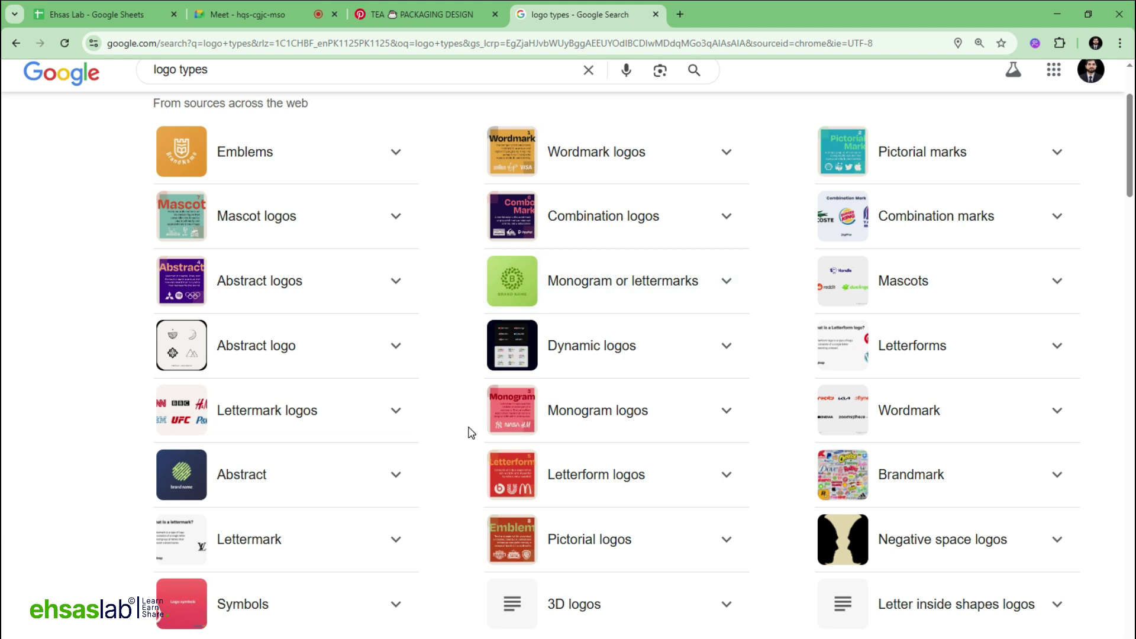
scroll(469, 432, "up", 2)
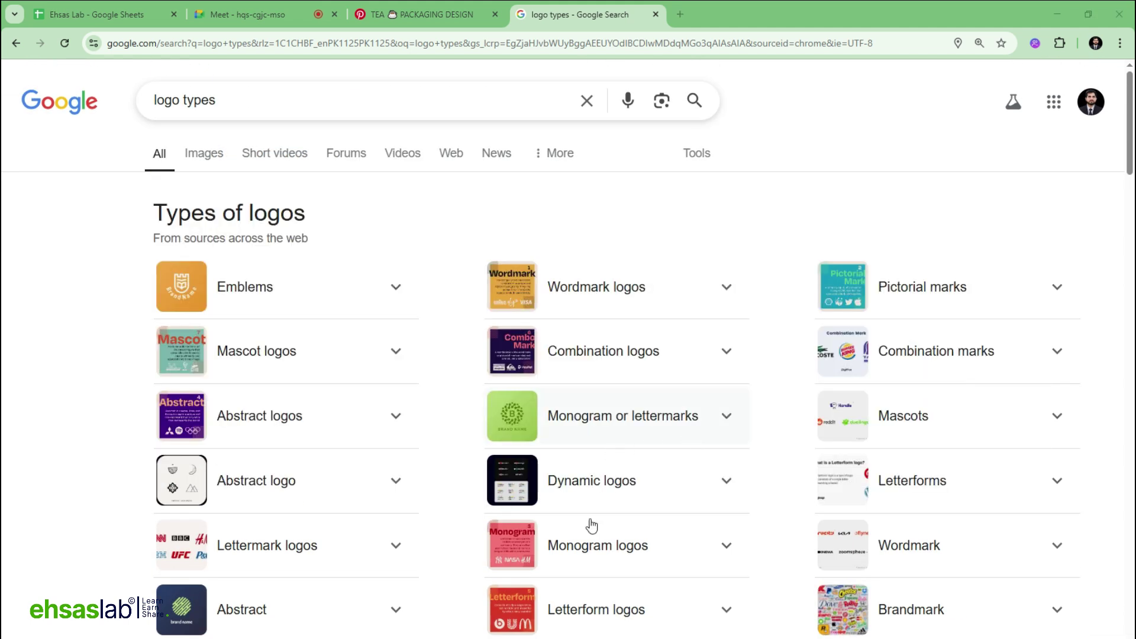
Switch to Illustrator and compare the logos on the Lipton, Barry's Tea and Marvel Tea packs.
mouse_move(543, 638)
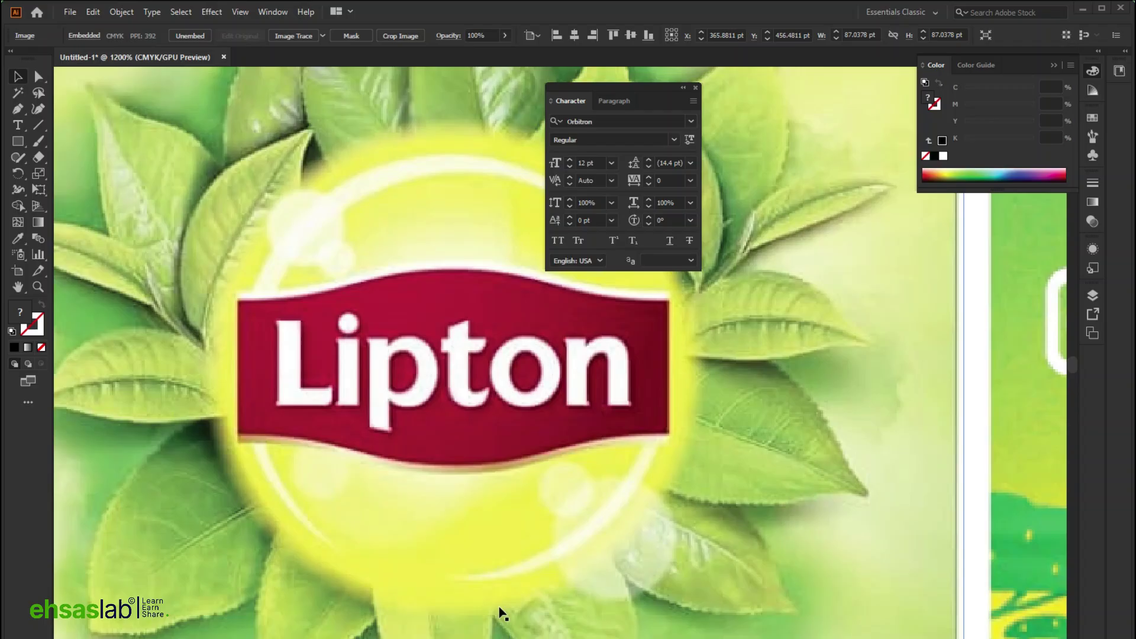
scroll(375, 441, "down", 5)
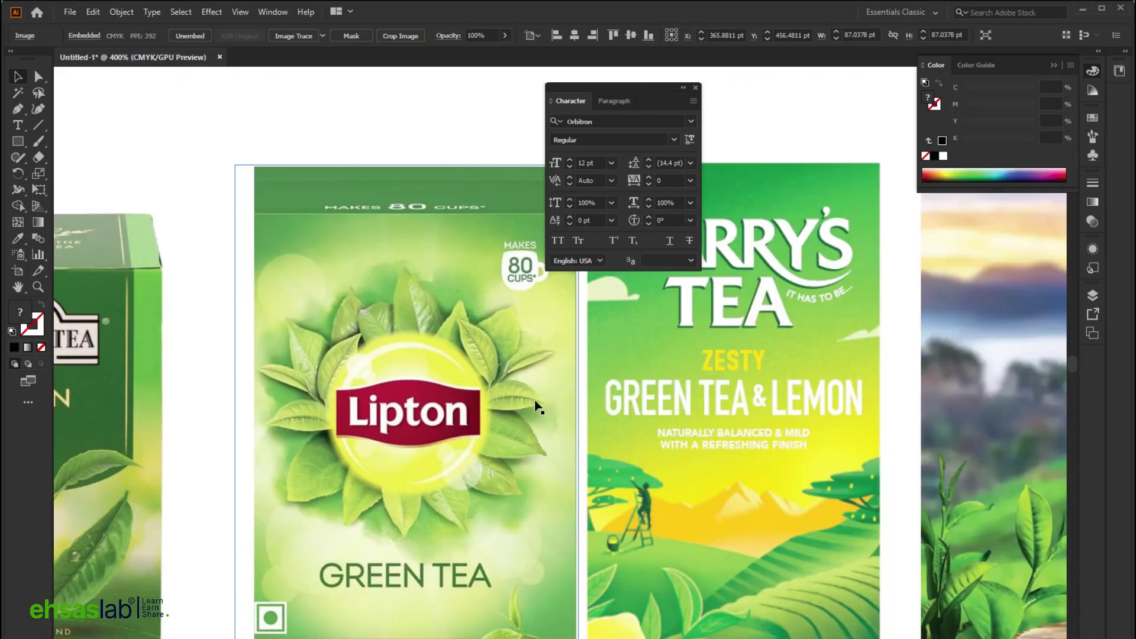
scroll(681, 436, "down", 3)
scroll(875, 286, "up", 2)
scroll(875, 286, "up", 1)
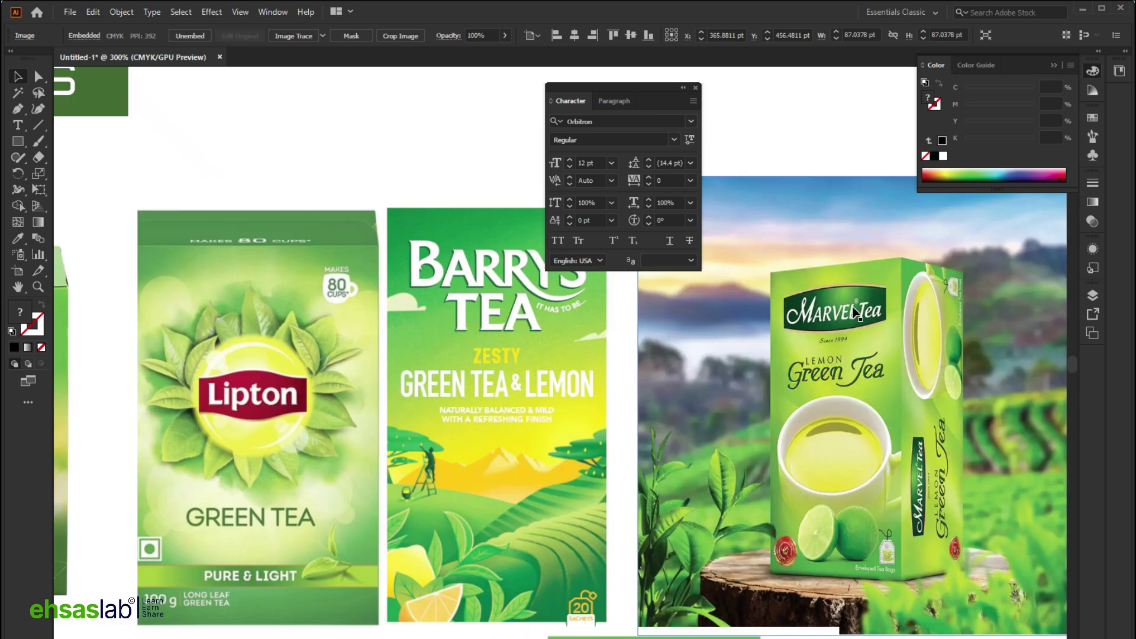
scroll(853, 314, "down", 3)
Return to the Chrome logo types results, expand the Monogram or lettermarks entry and copy its heading.
key("alt+Tab")
key("alt+Tab")
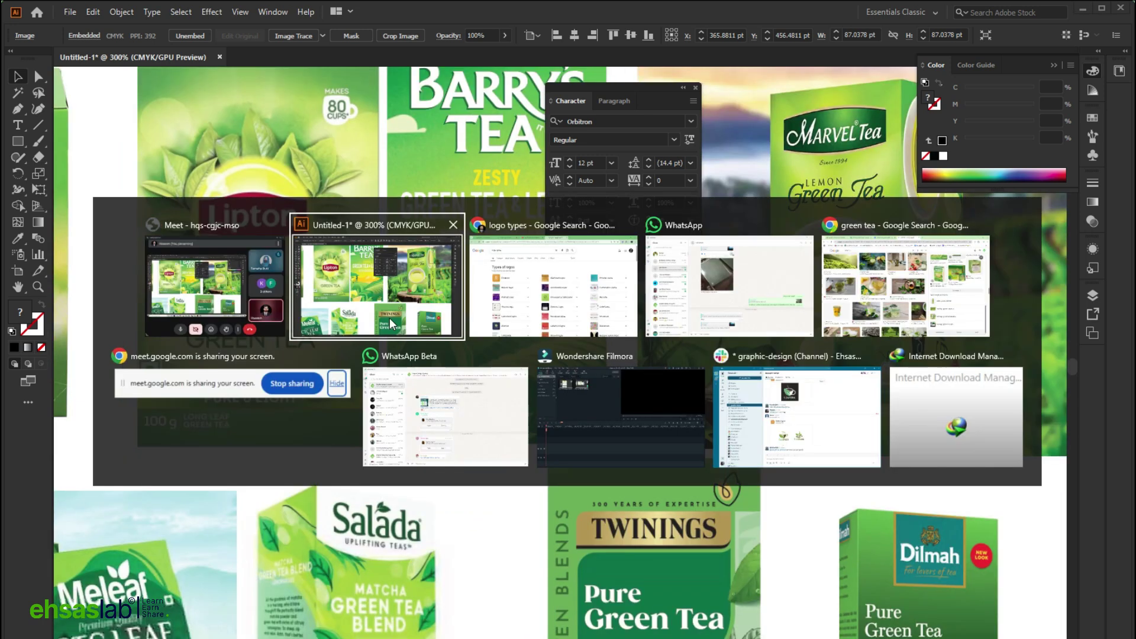
key("alt+Tab")
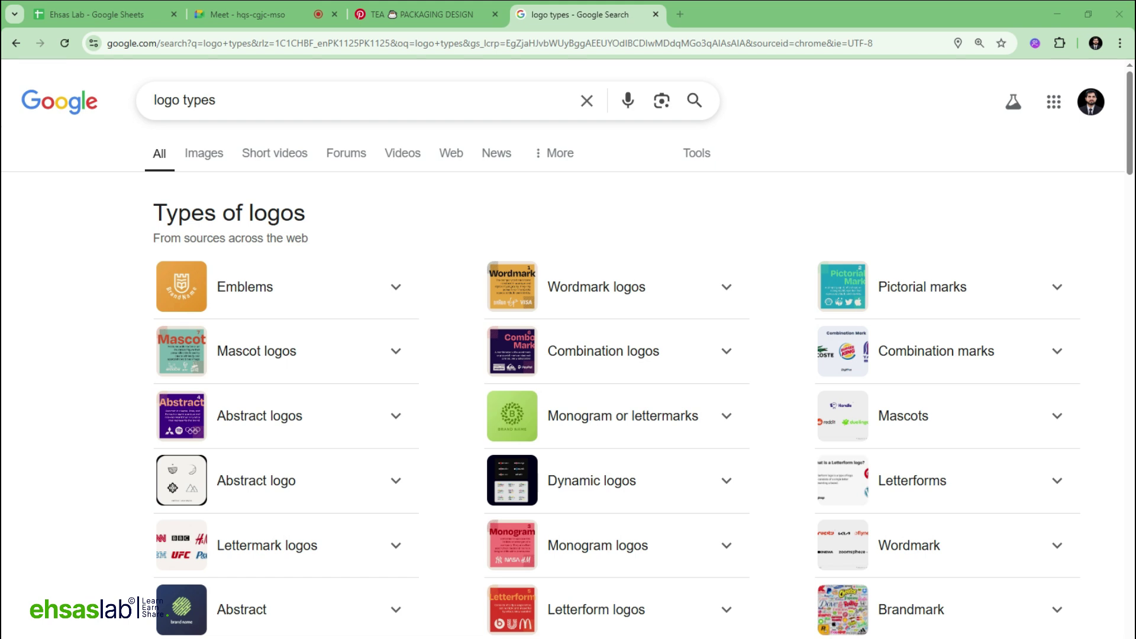
left_click(637, 417)
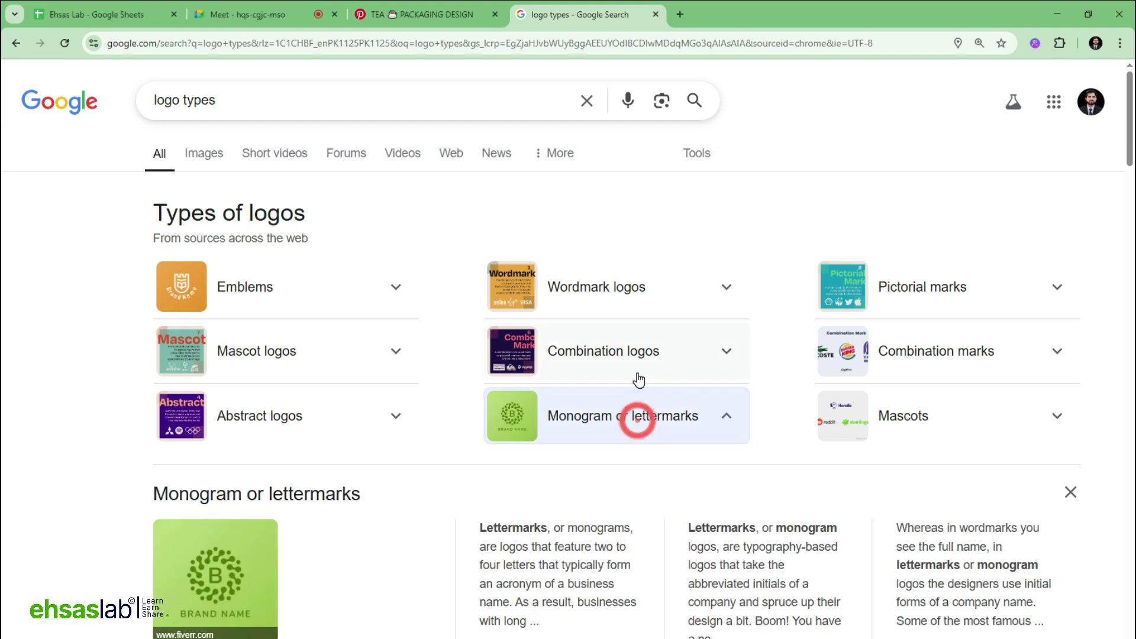
scroll(518, 417, "down", 5)
scroll(284, 432, "up", 8)
mouse_move(147, 499)
left_mouse_down()
mouse_move(402, 502)
mouse_move(410, 487)
mouse_move(154, 503)
left_mouse_up()
left_click_drag(89, 526, 152, 496)
key("ctrl+c")
left_click(382, 492)
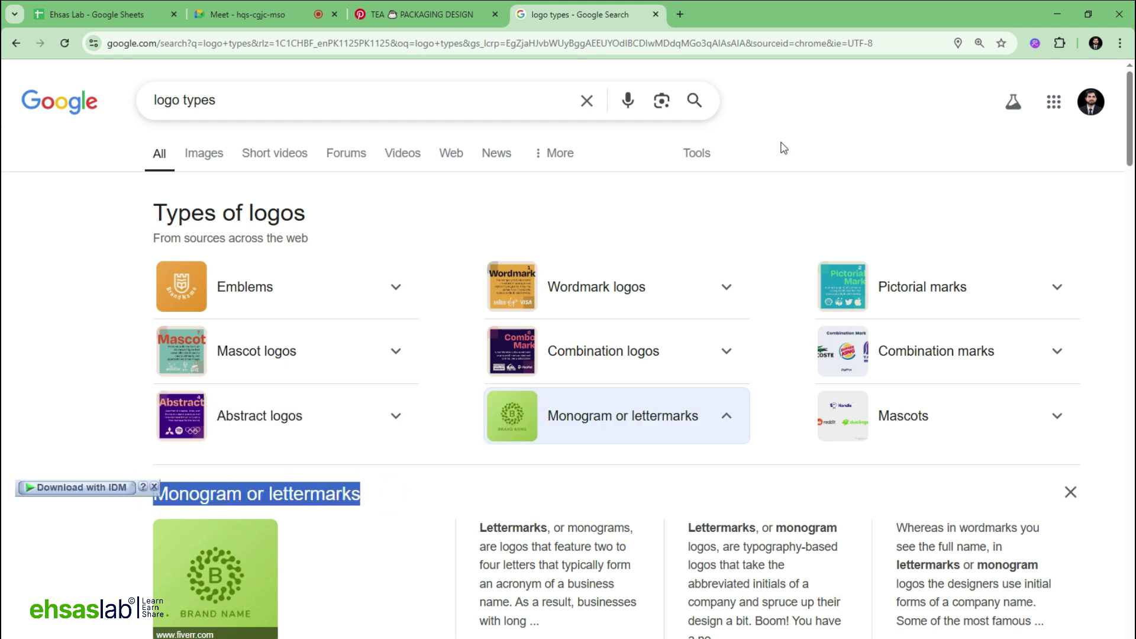
Search Google for the copied phrase "Monogram or lettermarks" in a new tab and show the image results.
left_click(679, 14)
key("ctrl+v")
key("Return")
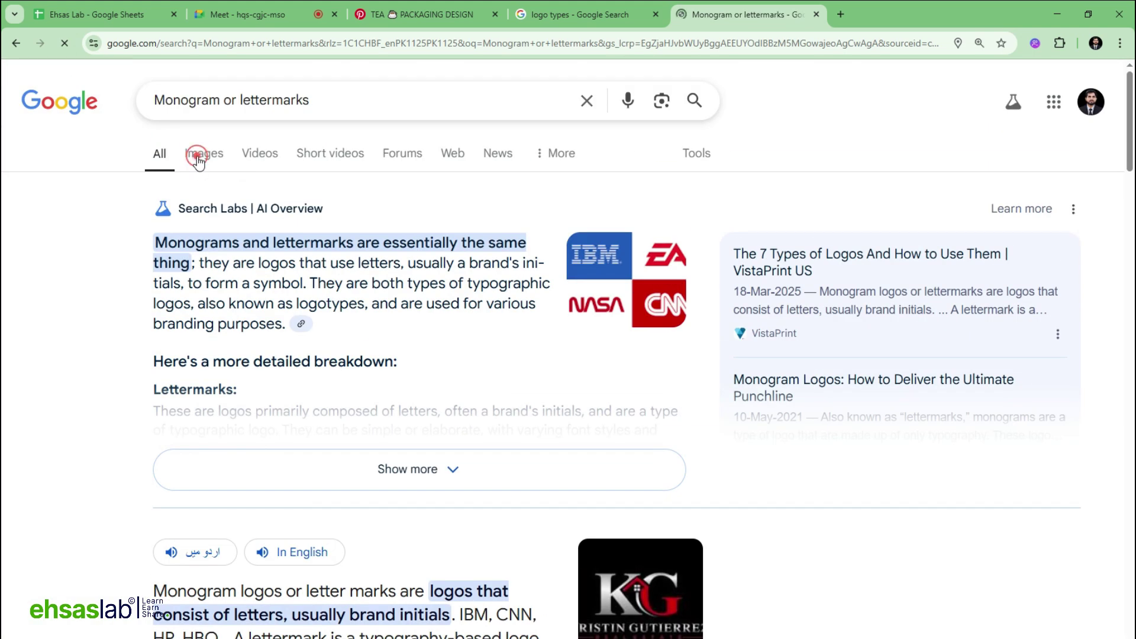
left_click(200, 155)
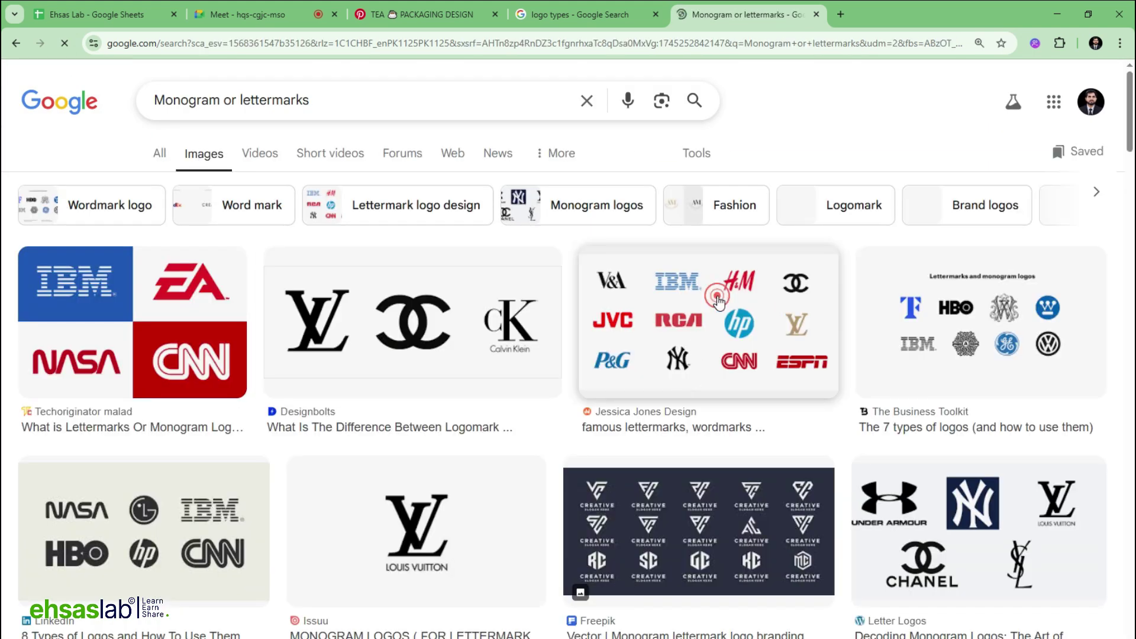
Preview several lettermark image results, including the IBM/EA/NASA/CNN one and The Business Toolkit's, and look through the related images.
left_click(755, 304)
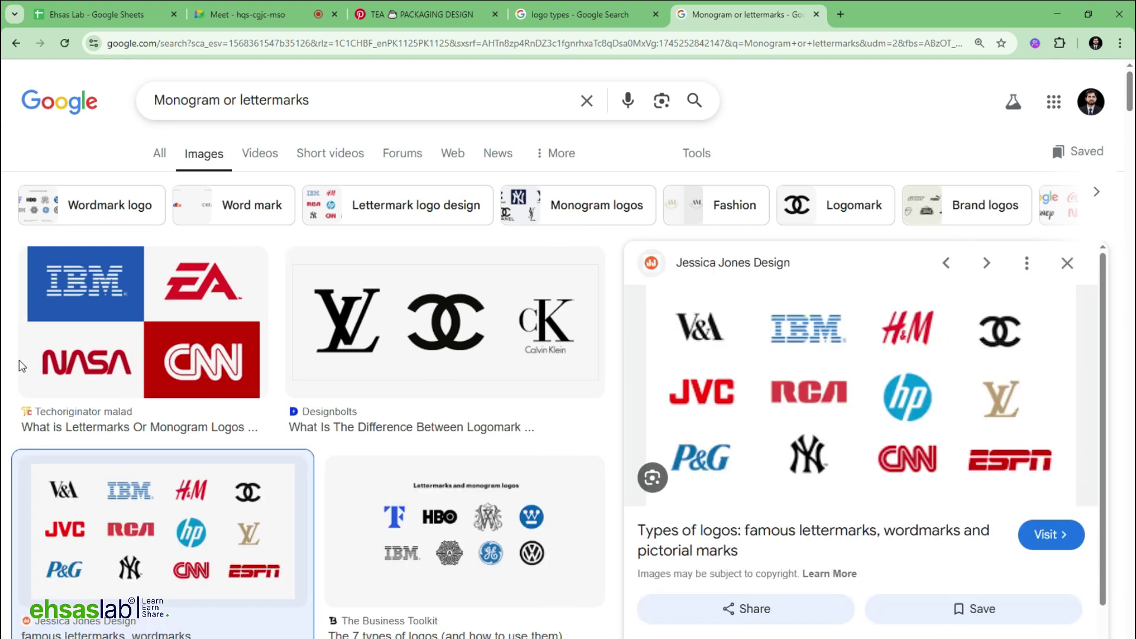
left_click(132, 322)
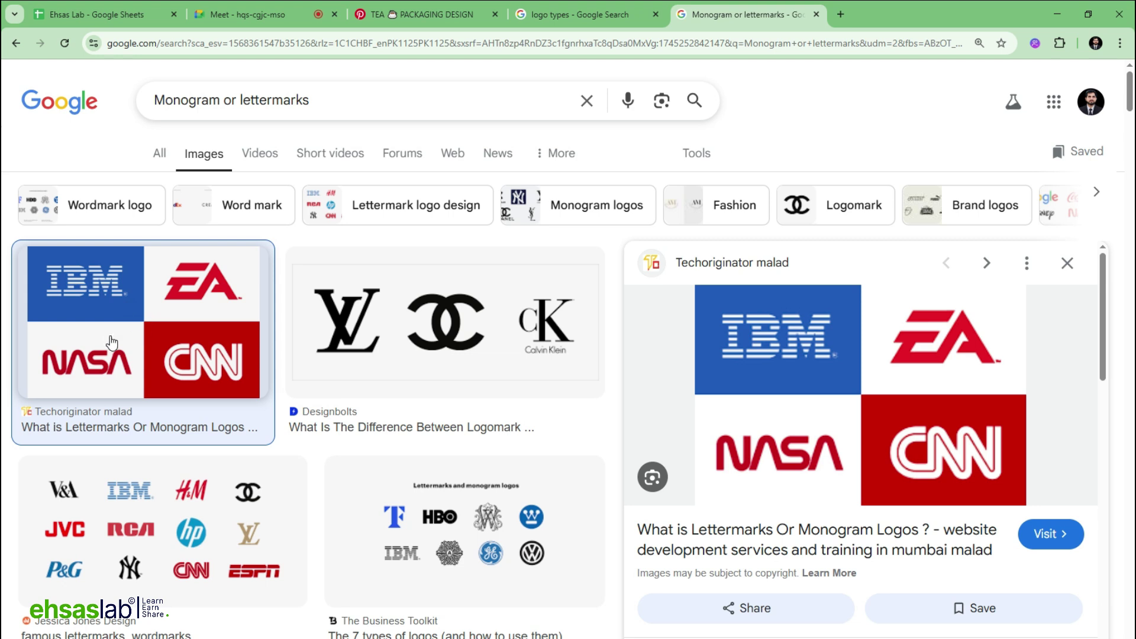
scroll(667, 499, "down", 3)
left_click(668, 497)
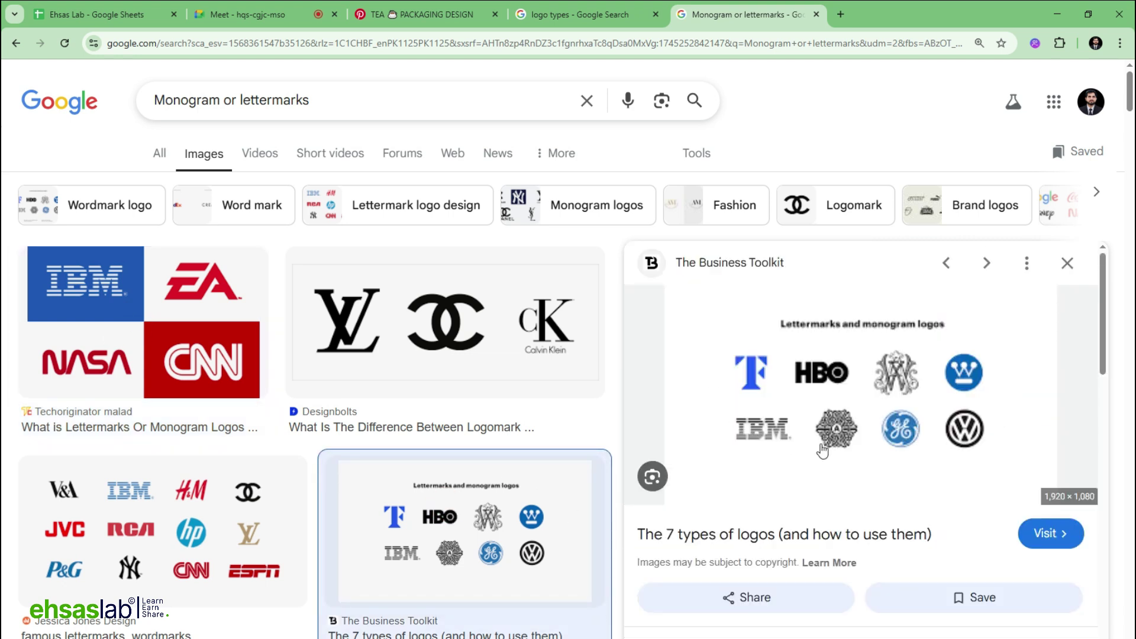
scroll(836, 453, "down", 5)
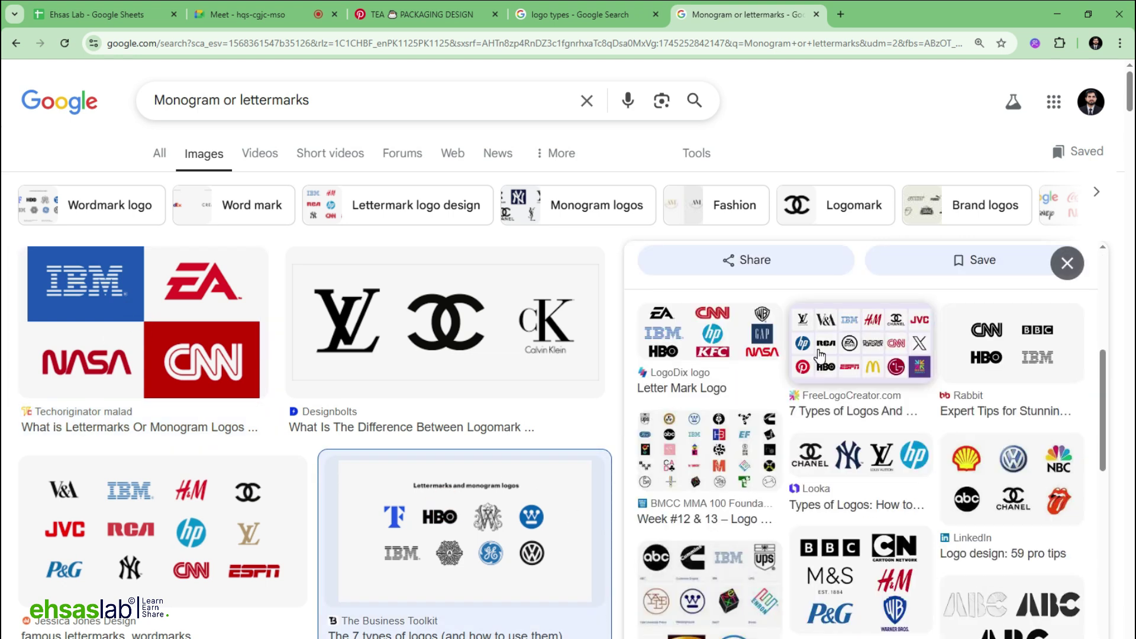
scroll(820, 356, "up", 1)
scroll(945, 492, "down", 1)
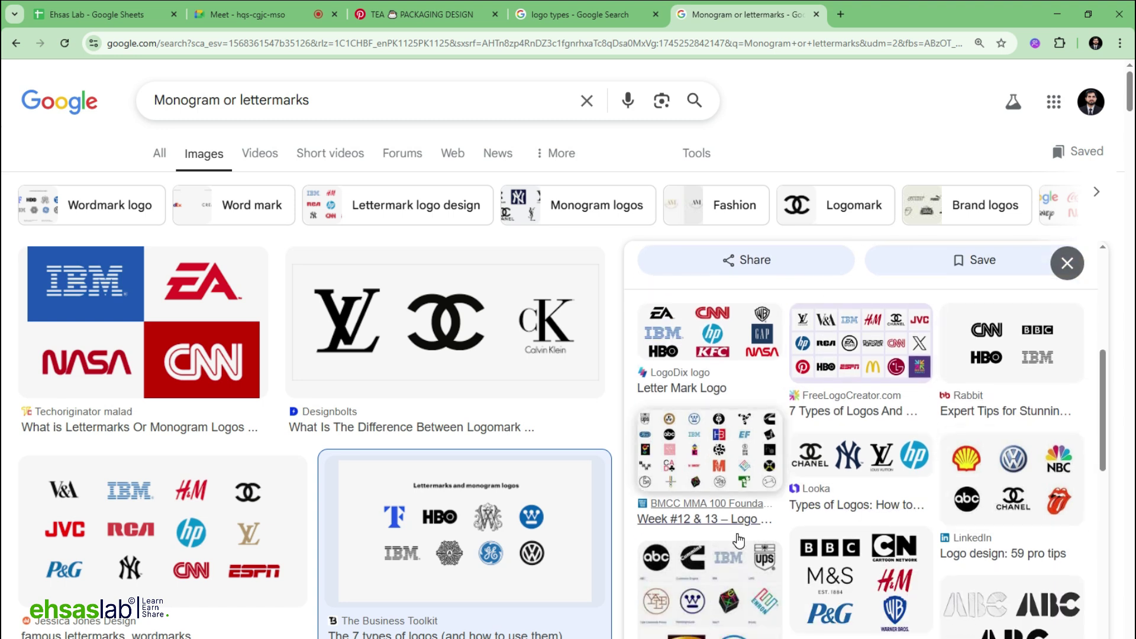
scroll(738, 540, "up", 5)
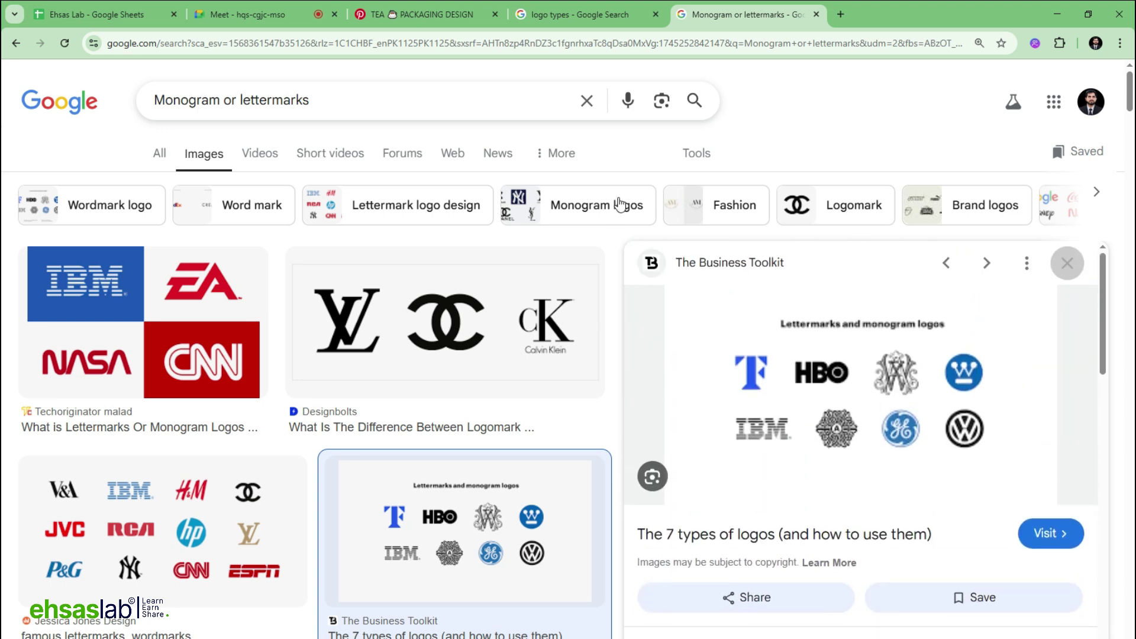
Search Google for "emblem logo" in another new tab, show the image results and preview the 99Designs emblem collection.
left_click(848, 13)
type("emb")
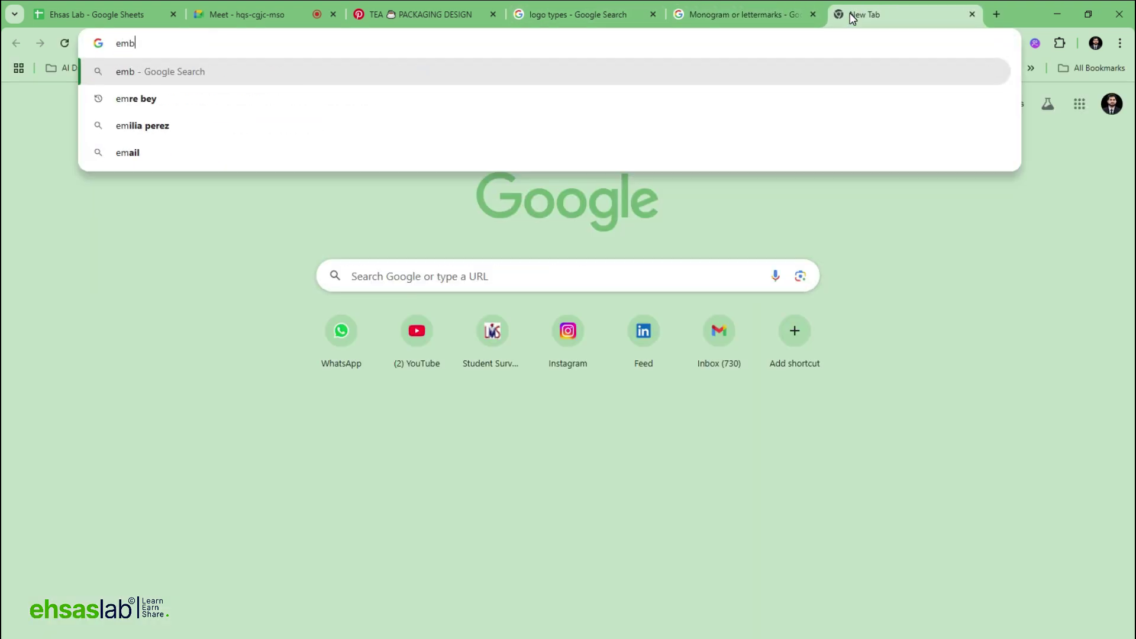
type("lum logo")
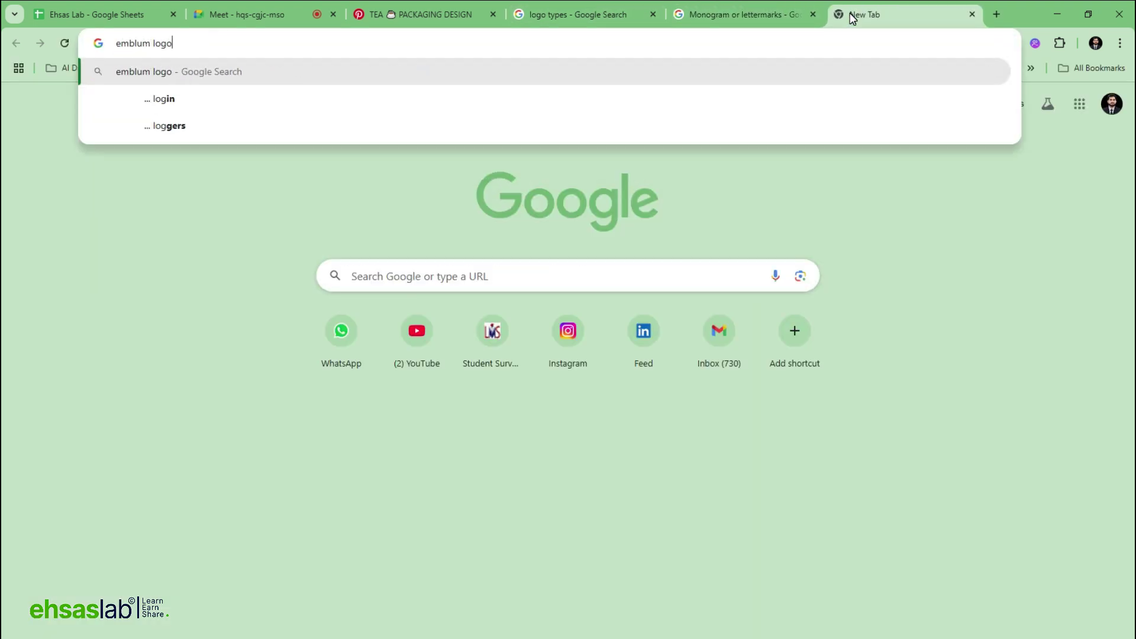
key("Return")
left_click(197, 157)
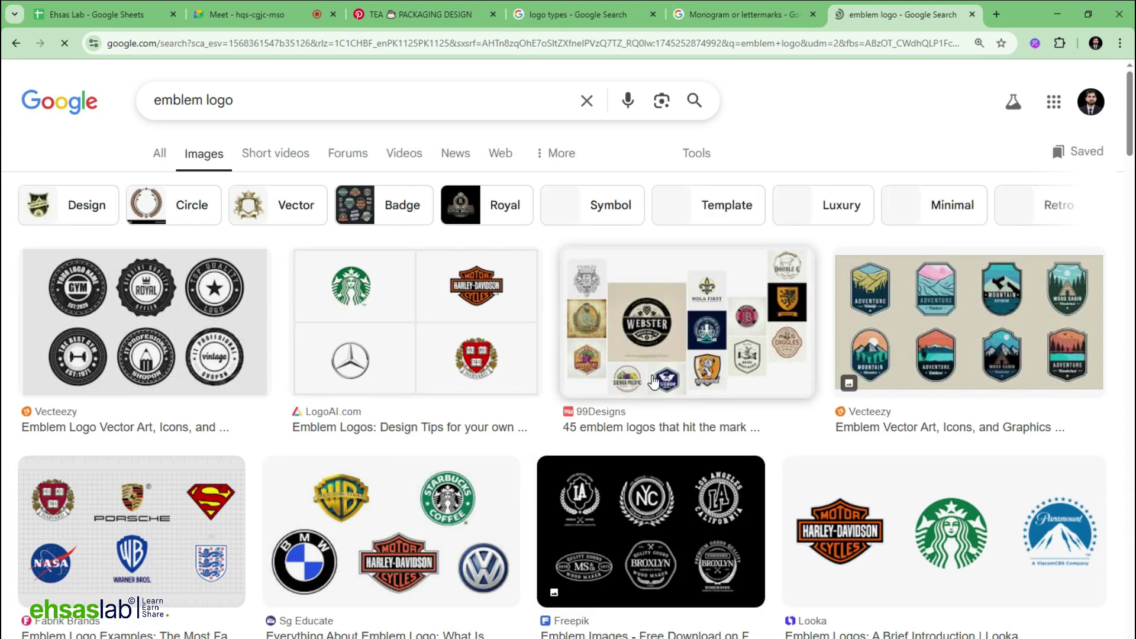
left_click(668, 345)
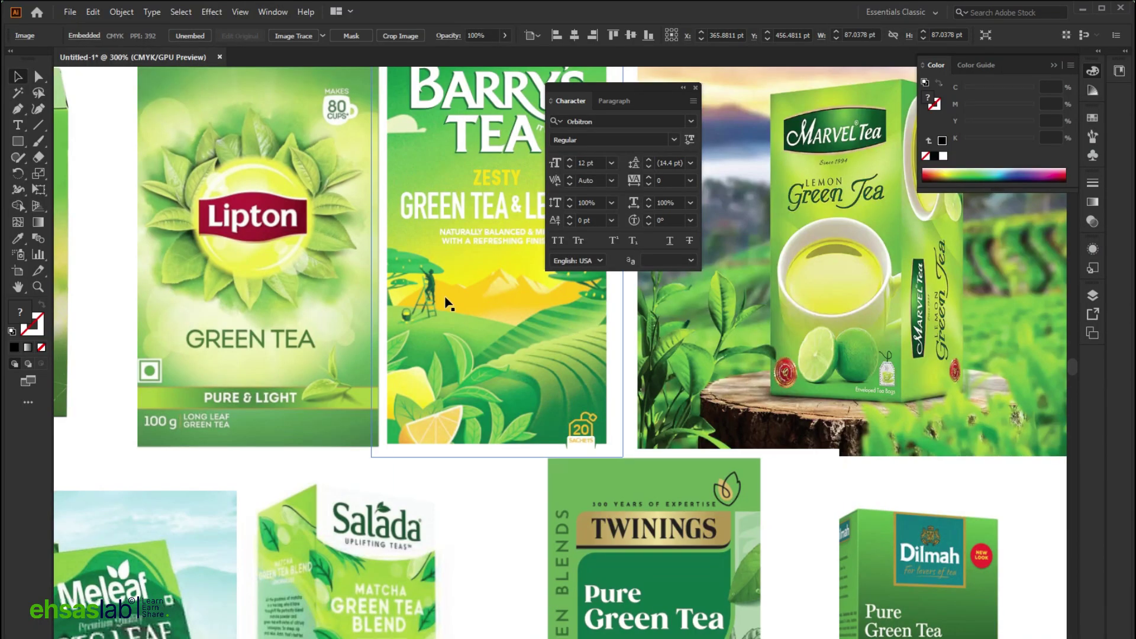
Examine the collected tea packs in Illustrator, looking closely at the Marvel Tea logo and comparing with the emblem examples in Chrome.
scroll(719, 414, "down", 3)
scroll(719, 414, "up", 4)
scroll(719, 414, "down", 1)
scroll(757, 393, "up", 4)
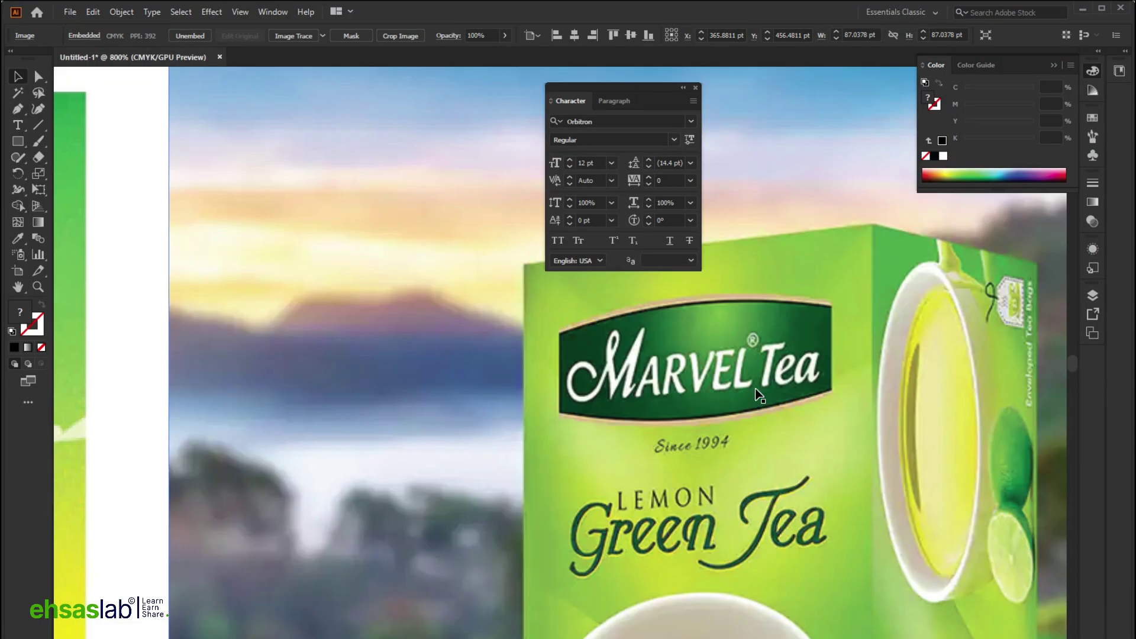
scroll(759, 395, "down", 5)
scroll(651, 414, "up", 2)
scroll(592, 474, "down", 3)
scroll(542, 539, "down", 2)
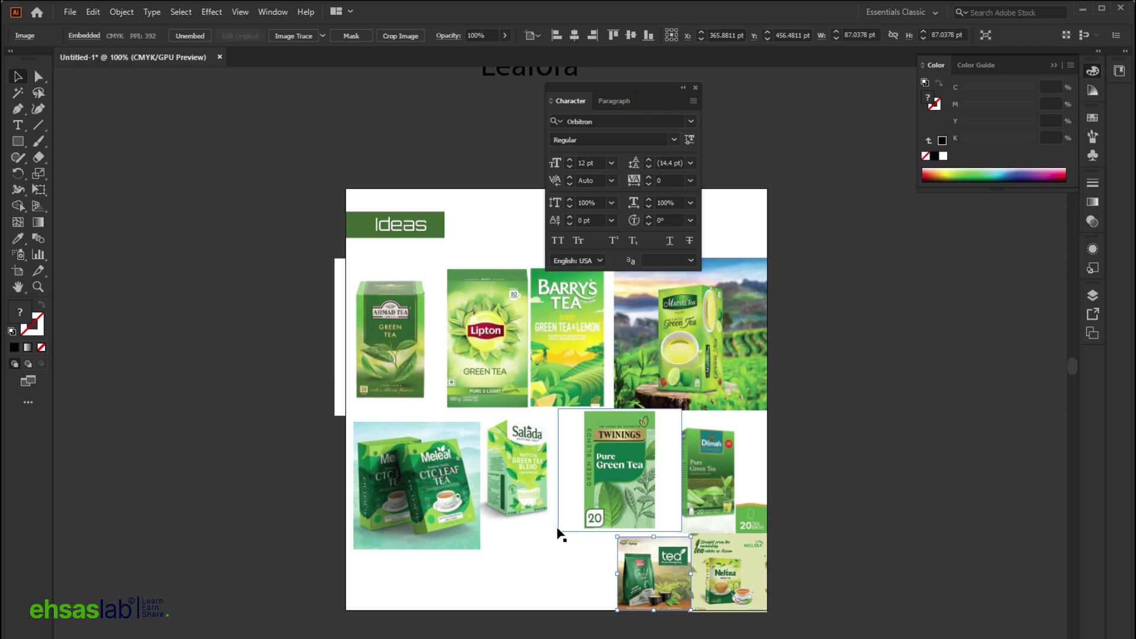
key("alt+Tab")
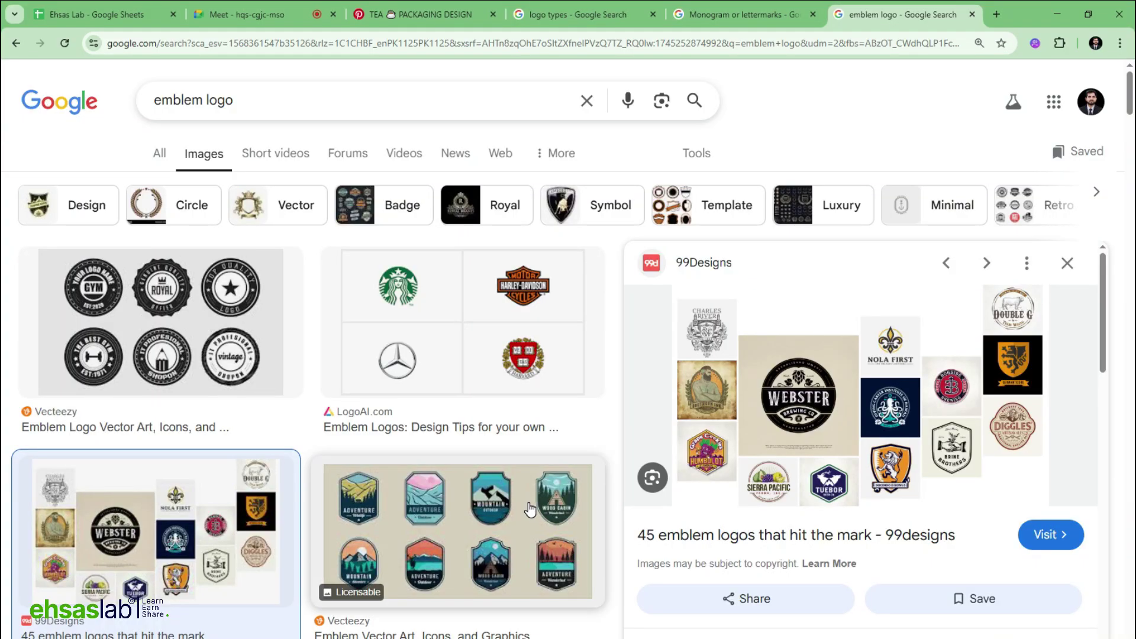
key("alt+Tab")
scroll(459, 456, "right", 2)
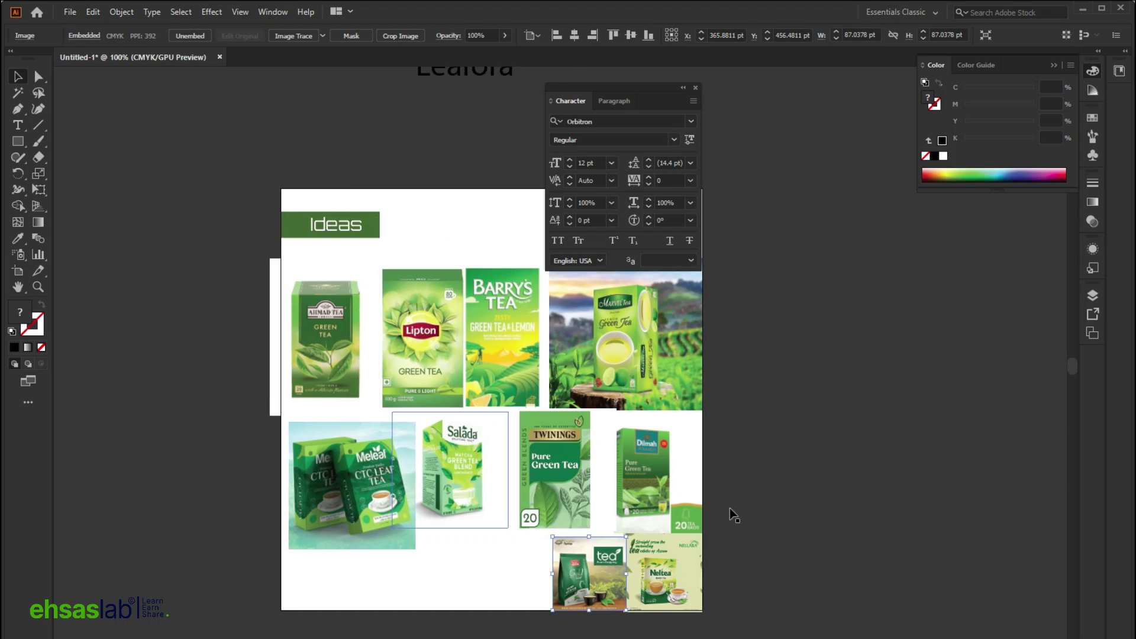
Switch to Chrome, open YouTube in a new tab and search for "ehsas Lab".
key("alt+Tab")
left_click(996, 15)
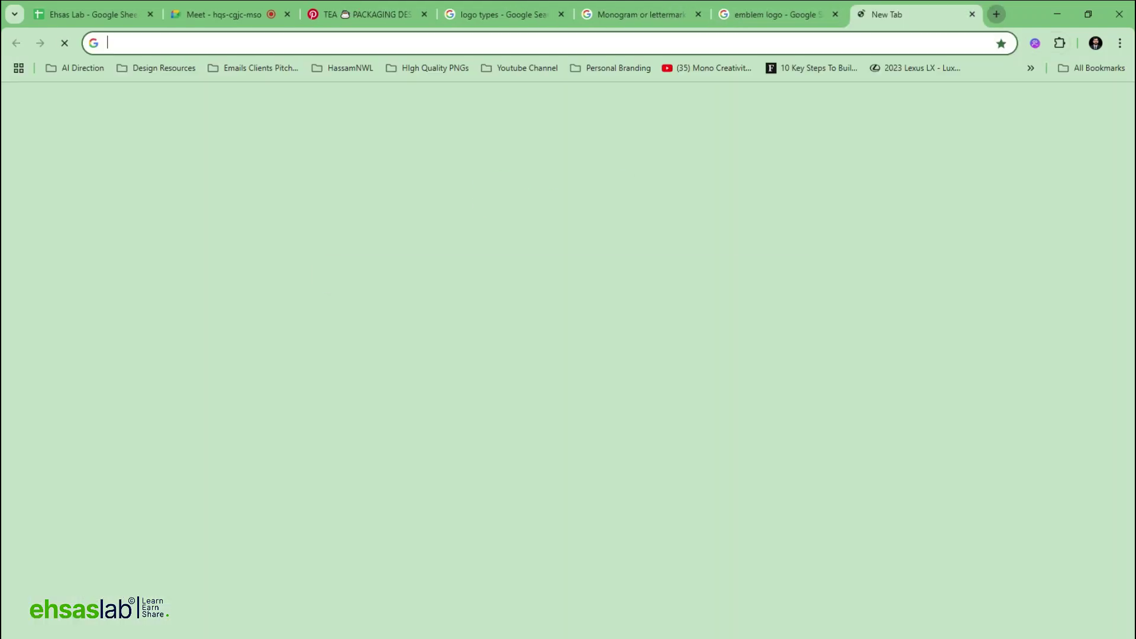
type("you")
key("Return")
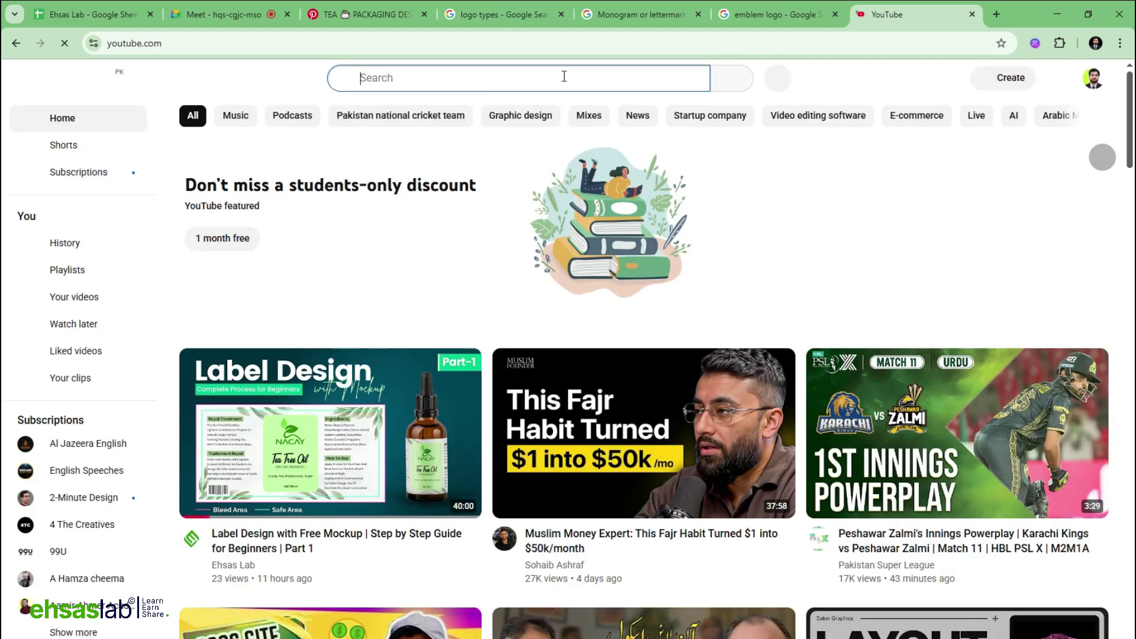
type("ehsas Lab")
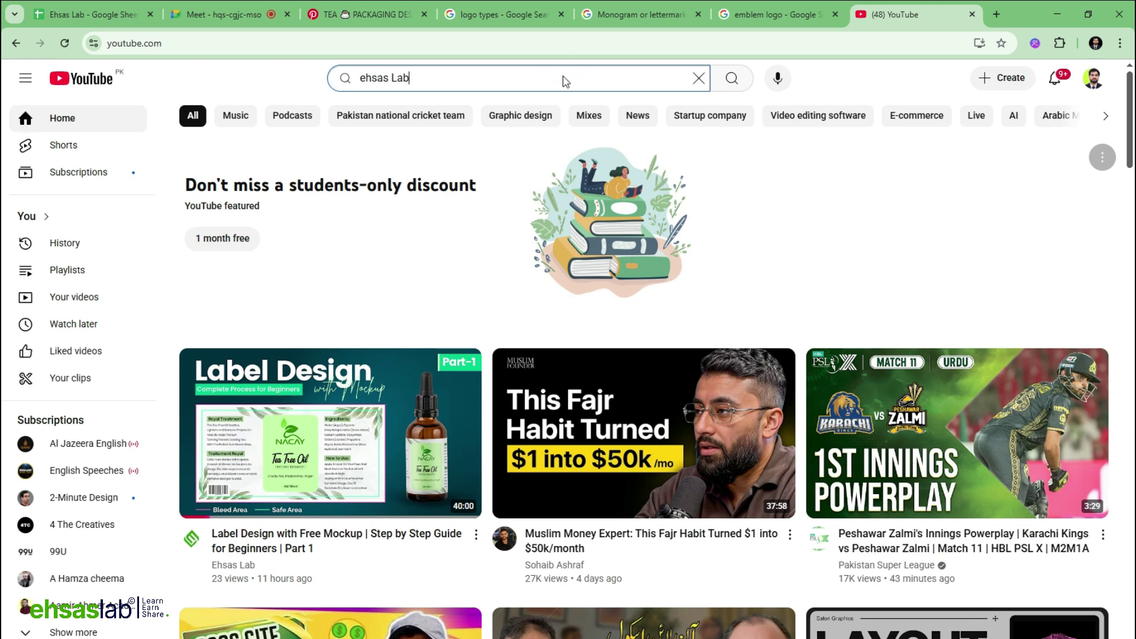
key("Return")
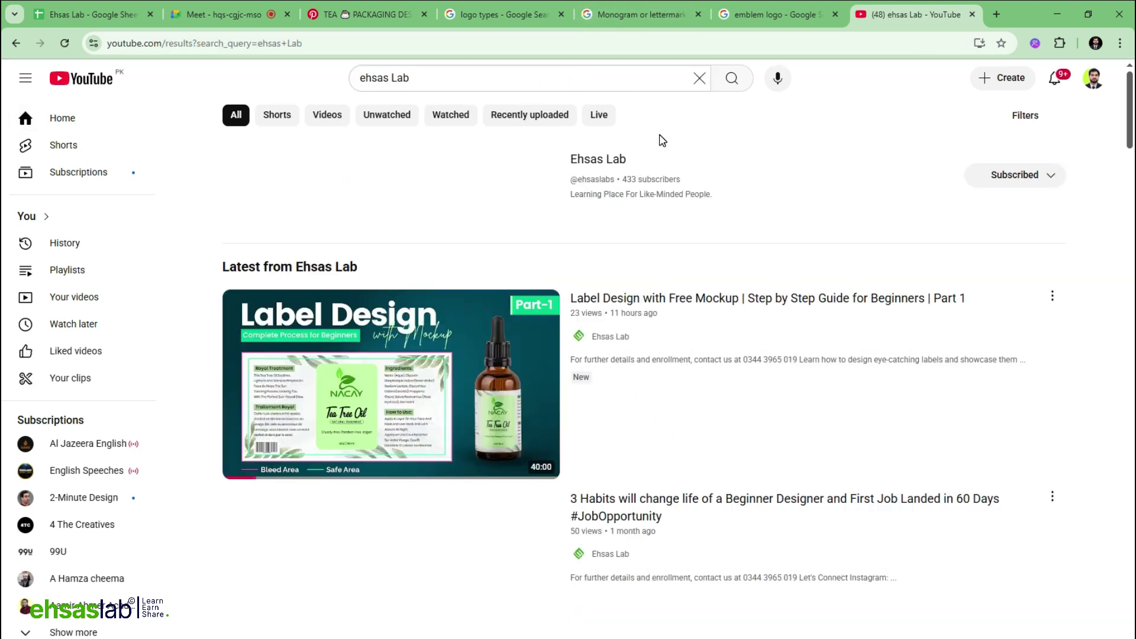
Open the Ehsas Lab channel's playlists and look through the full 5 Days Logo Design Process Workshop playlist.
left_click(607, 159)
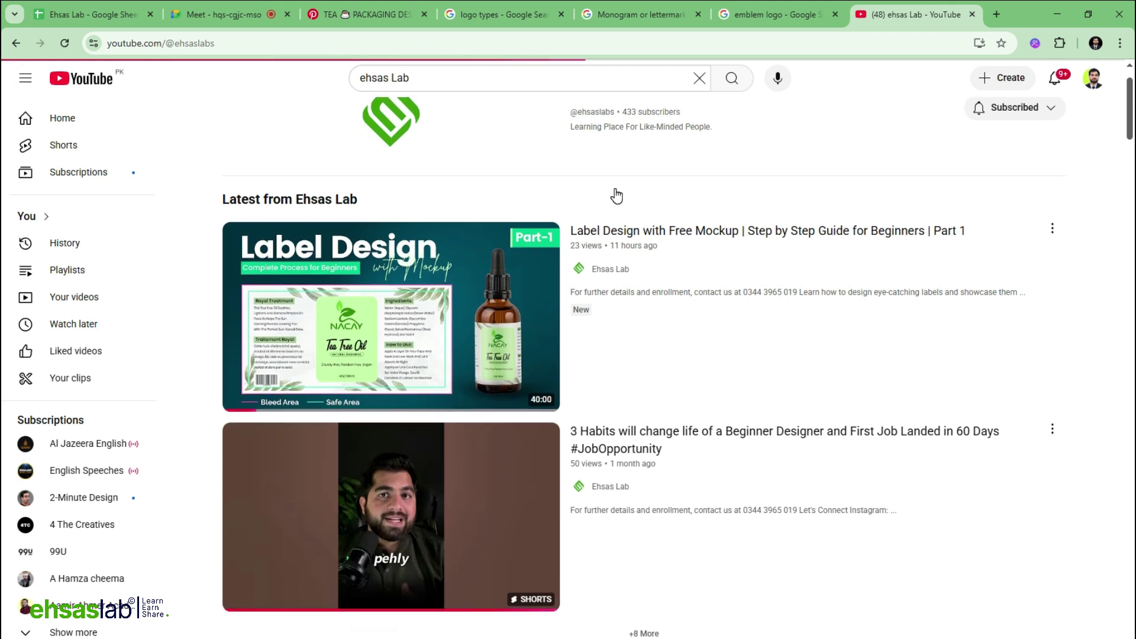
left_click(423, 397)
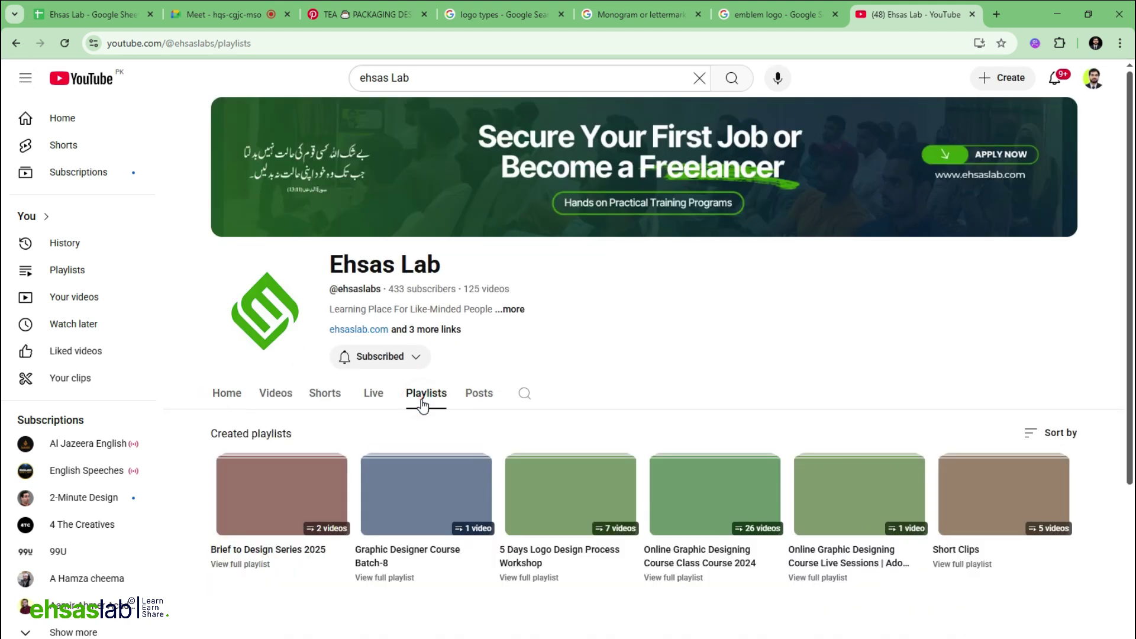
scroll(422, 405, "down", 1)
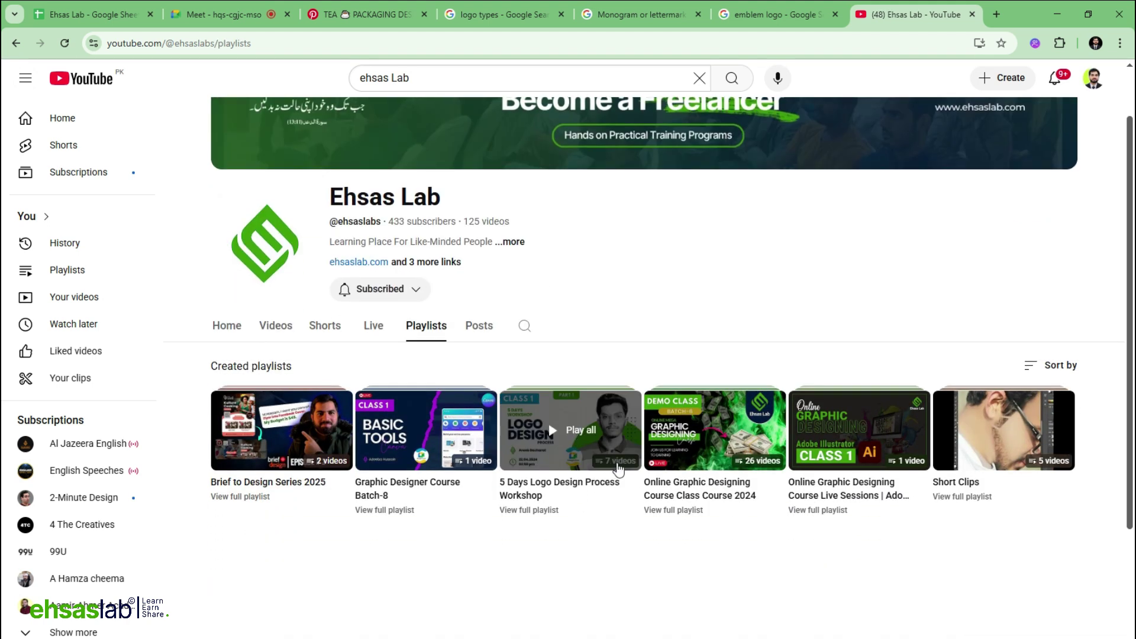
left_click(555, 512)
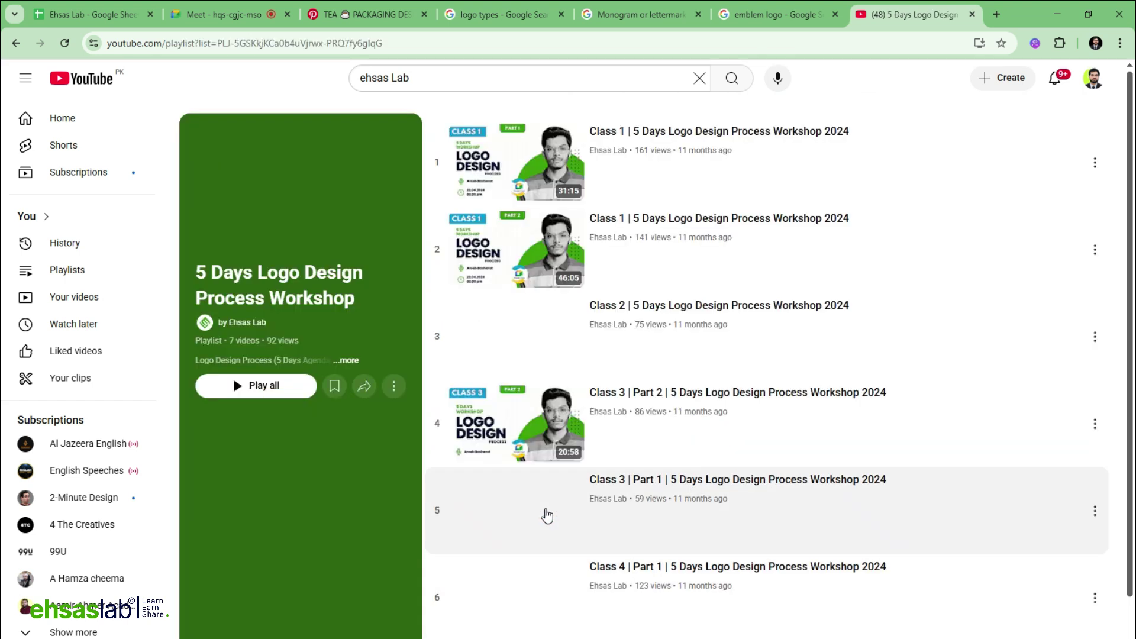
scroll(505, 200, "down", 1)
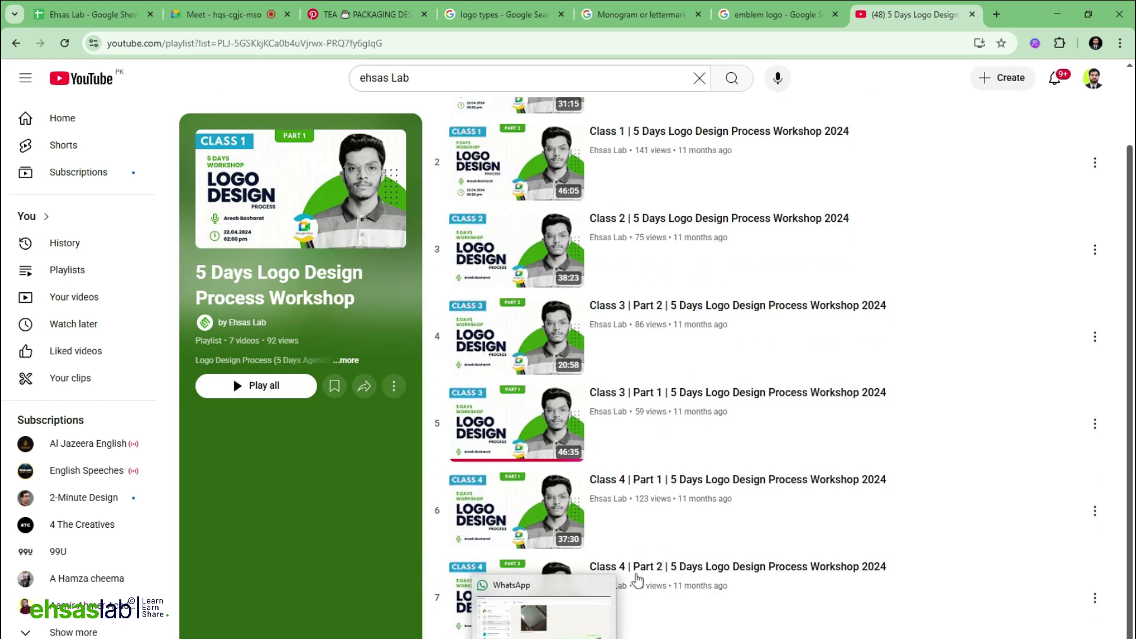
scroll(654, 386, "up", 1)
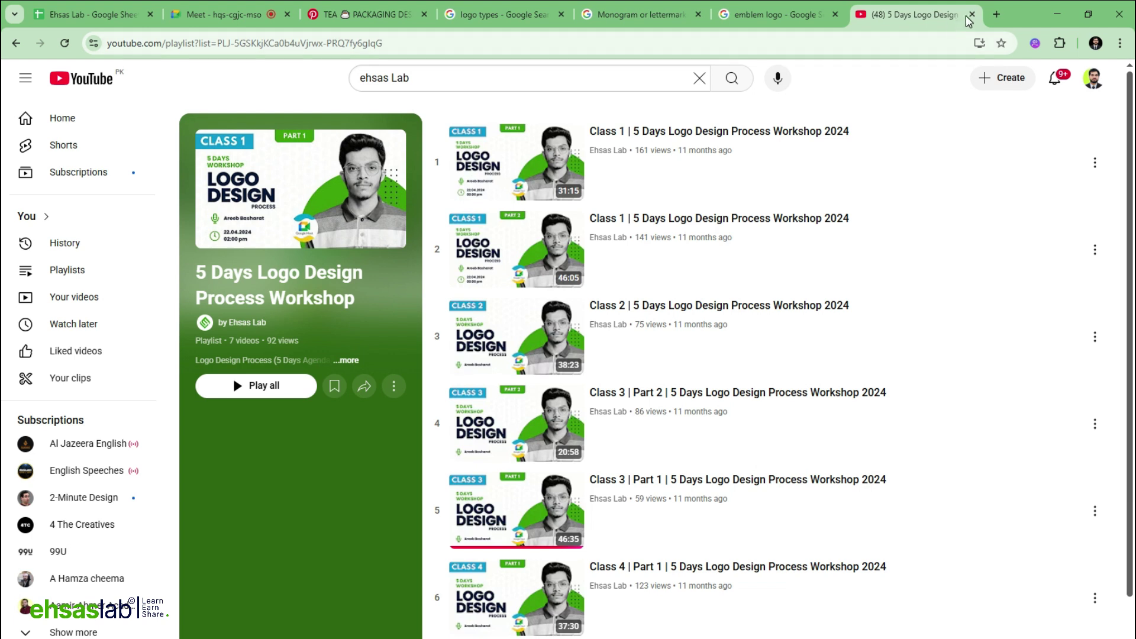
Close the YouTube tab and return to the Leafora text above the Ideas artboard in Illustrator.
left_click(972, 15)
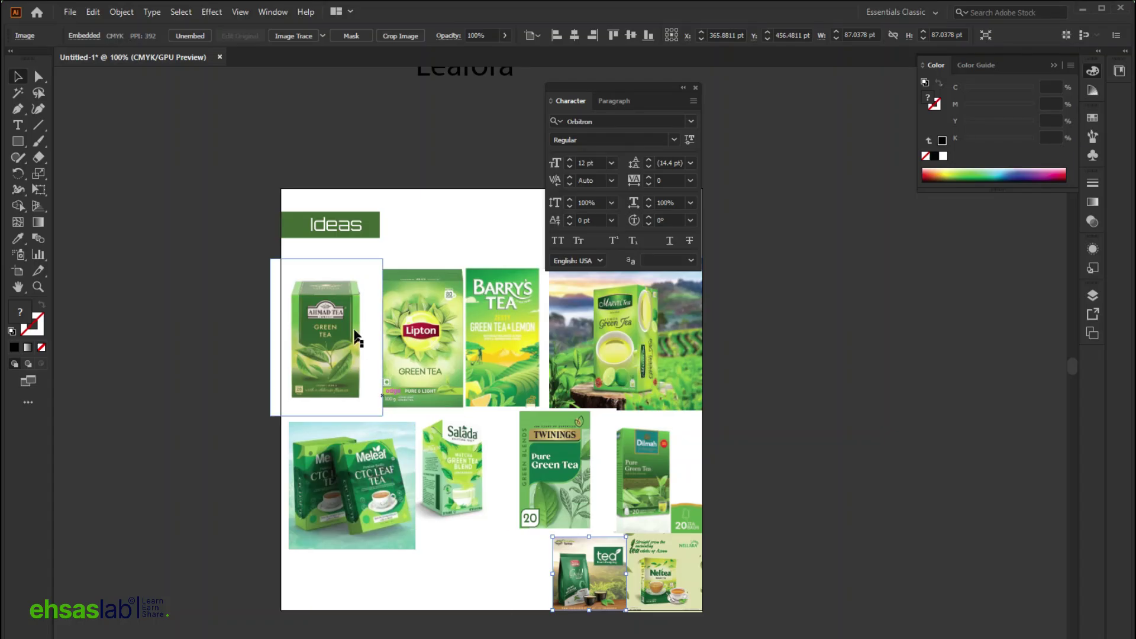
scroll(450, 346, "up", 2)
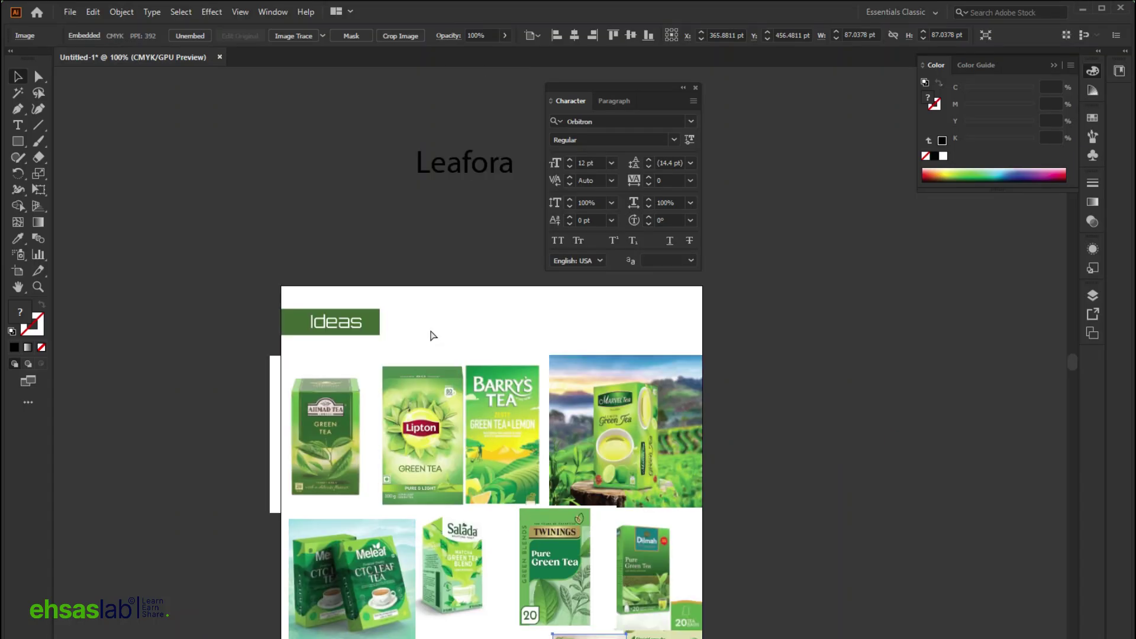
Place a copy of the Leafora text in the empty area beside the Ideas artboard.
scroll(450, 346, "up", 2)
left_click_drag(359, 256, 687, 534)
scroll(699, 518, "down", 3)
scroll(697, 518, "right", 2)
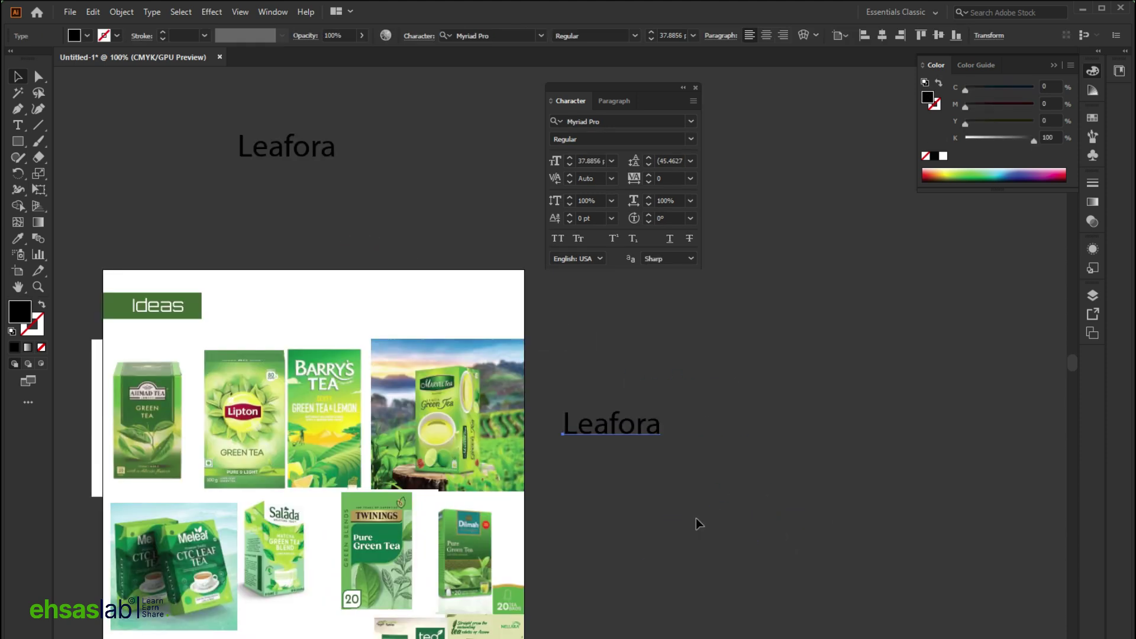
scroll(695, 517, "up", 3)
scroll(507, 341, "up", 3)
left_click_drag(450, 369, 534, 377)
scroll(537, 407, "up", 2)
scroll(335, 398, "down", 2)
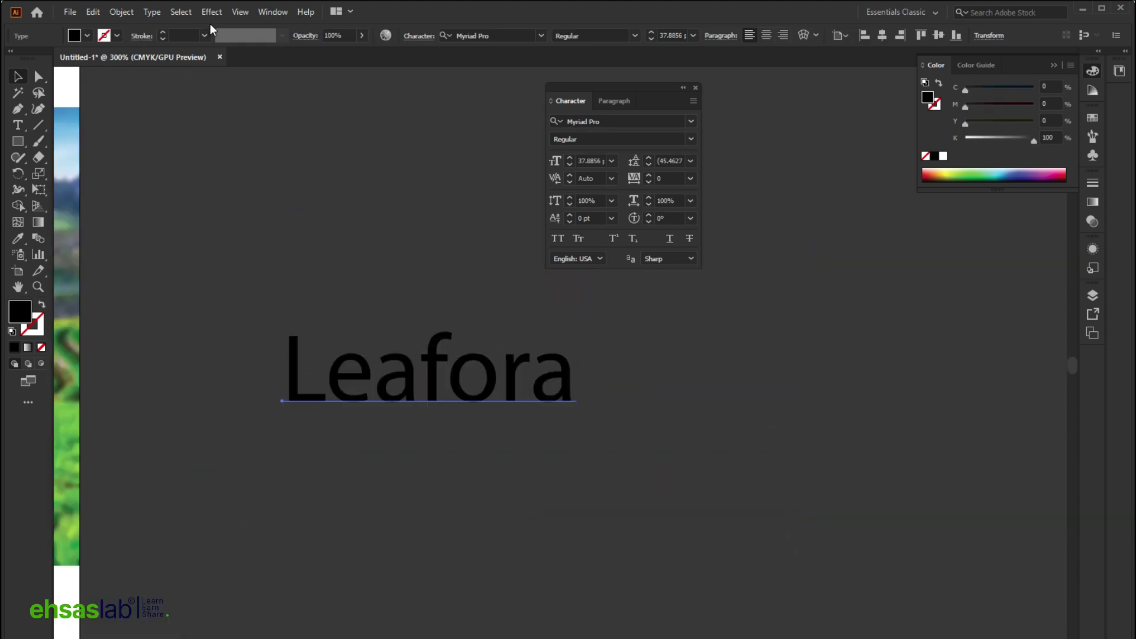
Fill the copied Leafora text with white and tighten its tracking to -40.
left_click(87, 36)
left_click(20, 61)
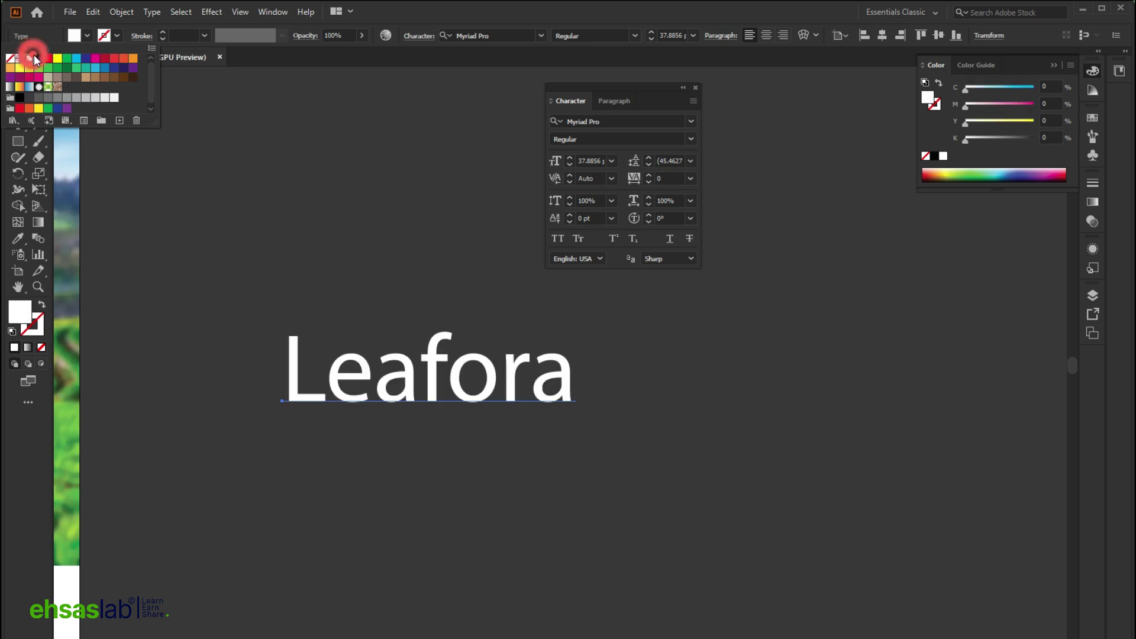
left_click(386, 261)
scroll(533, 414, "left", 2)
left_click(515, 392)
left_click(565, 388)
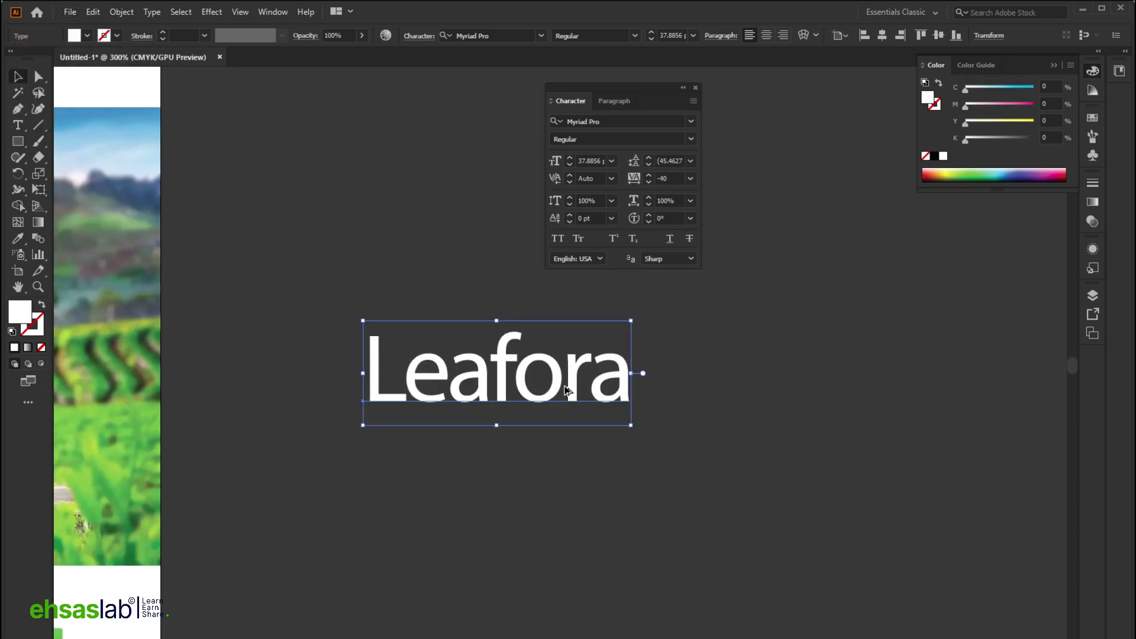
left_click(538, 477)
scroll(538, 476, "down", 1)
scroll(588, 417, "down", 1)
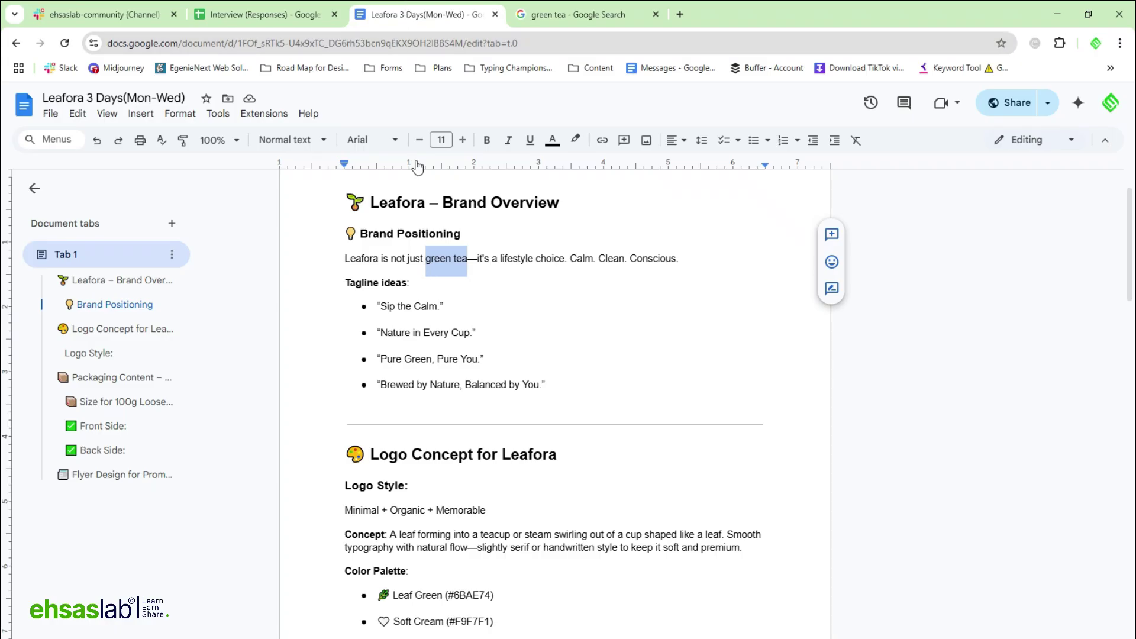
Switch to the Leafora brief in Chrome and read the logo style keywords and the concept idea under Logo Concept for Leafora.
scroll(399, 392, "down", 3)
scroll(398, 393, "up", 1)
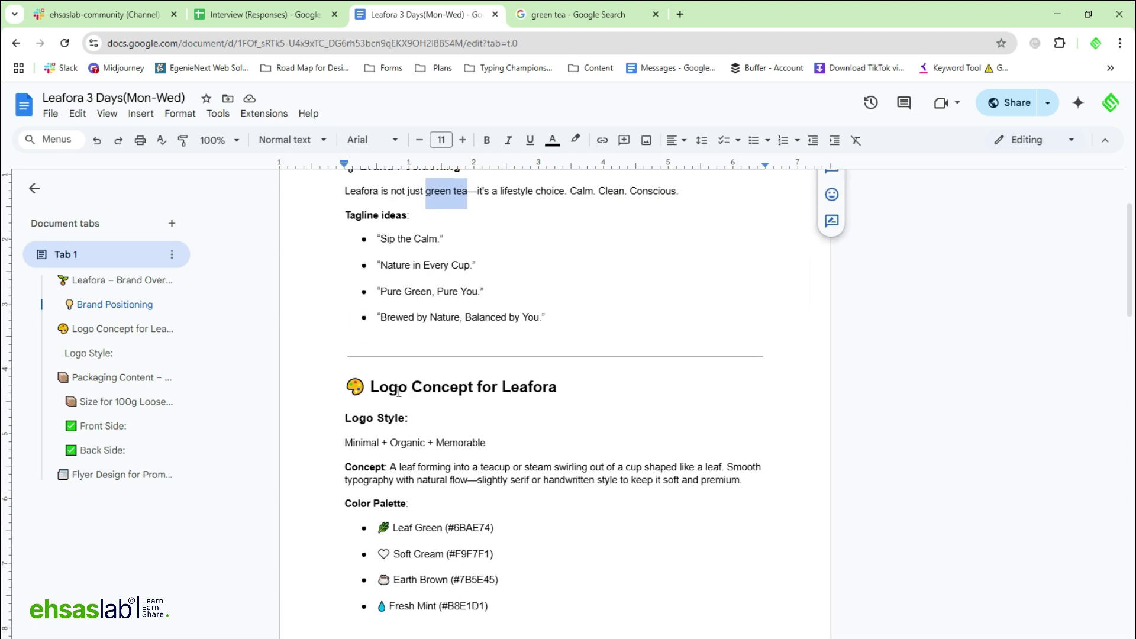
left_click_drag(381, 392, 556, 393)
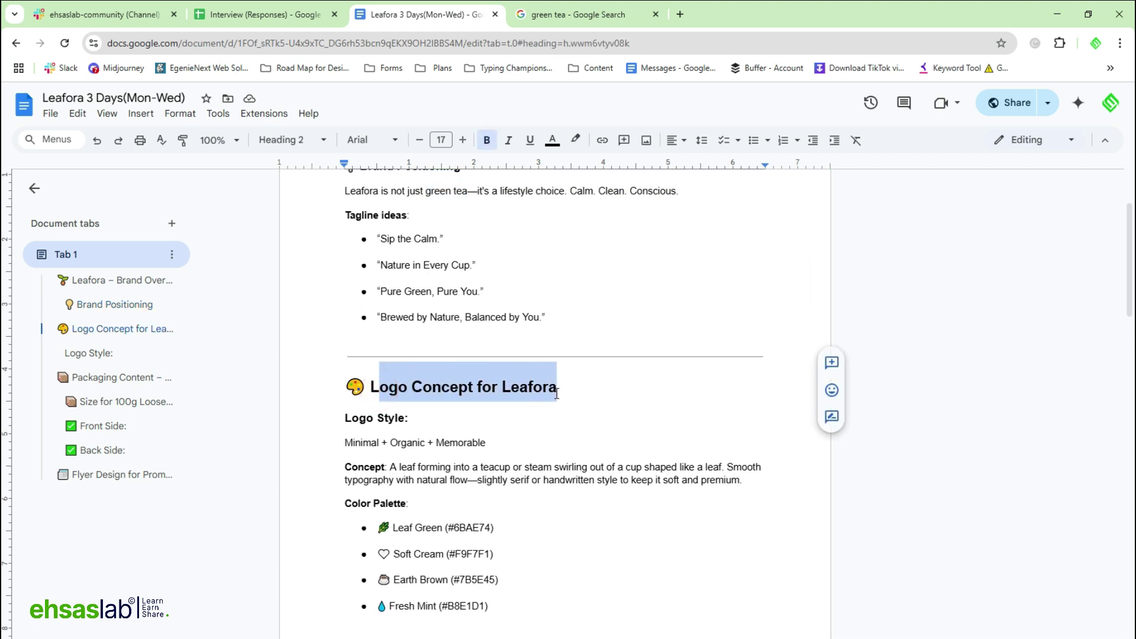
left_click_drag(351, 448, 394, 447)
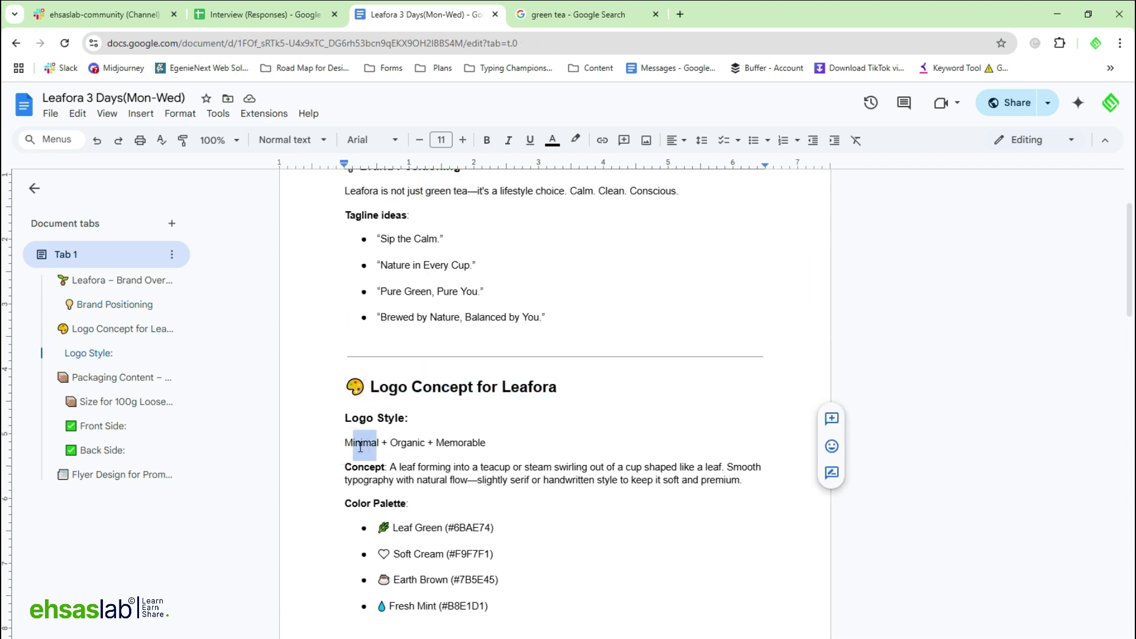
double_click(407, 443)
double_click(463, 443)
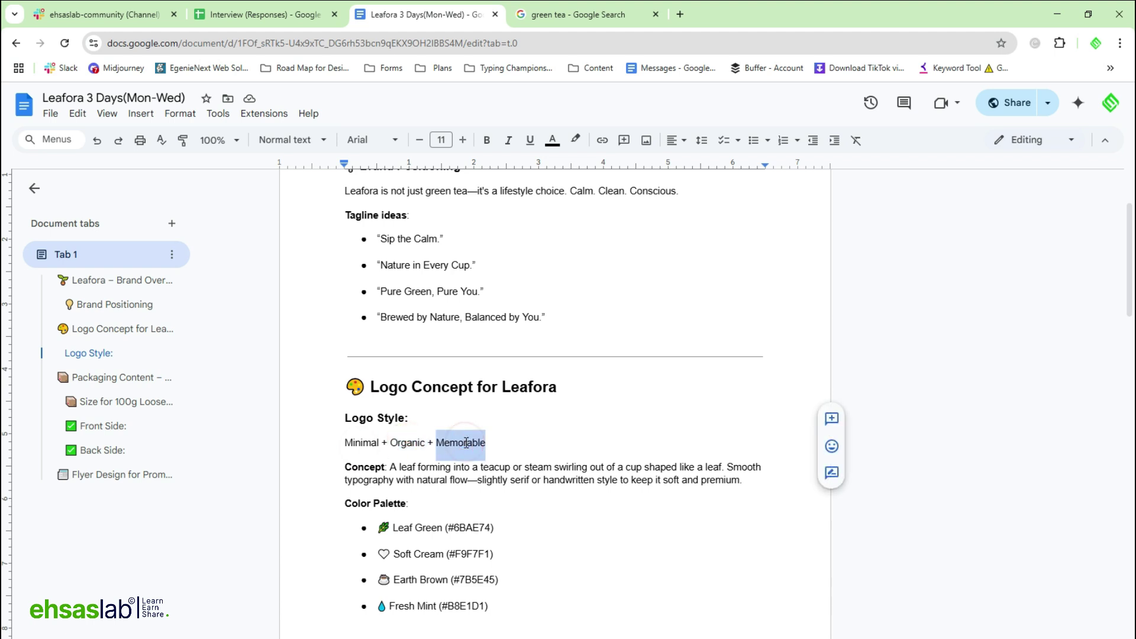
left_click(466, 443)
left_click_drag(397, 468, 488, 470)
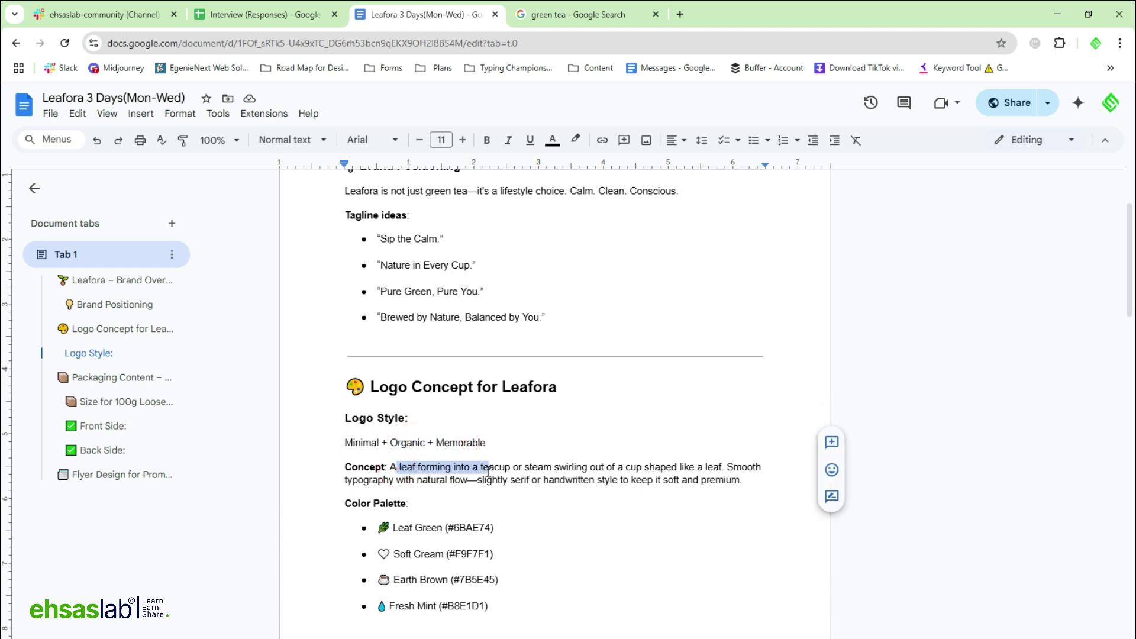
left_click(504, 469)
left_click(551, 468)
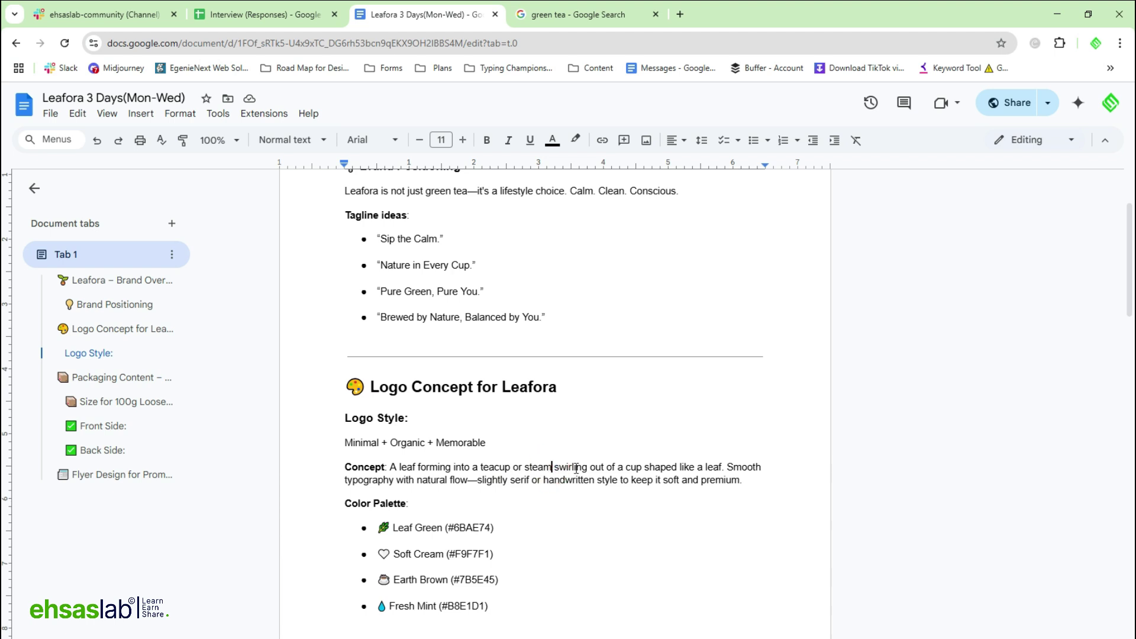
double_click(560, 468)
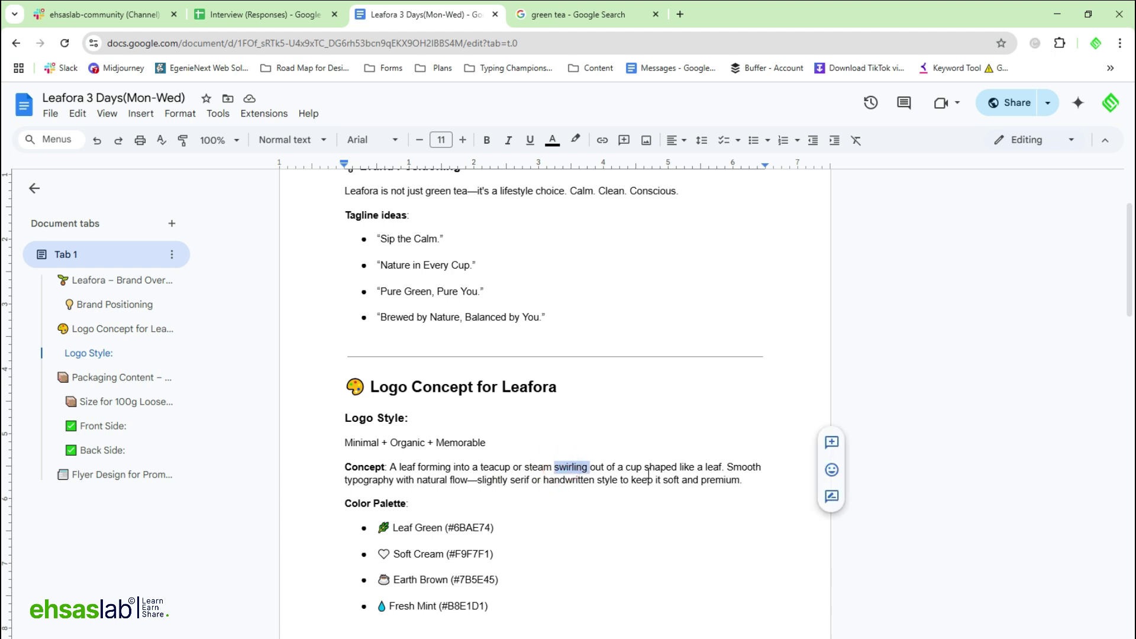
left_click(728, 467)
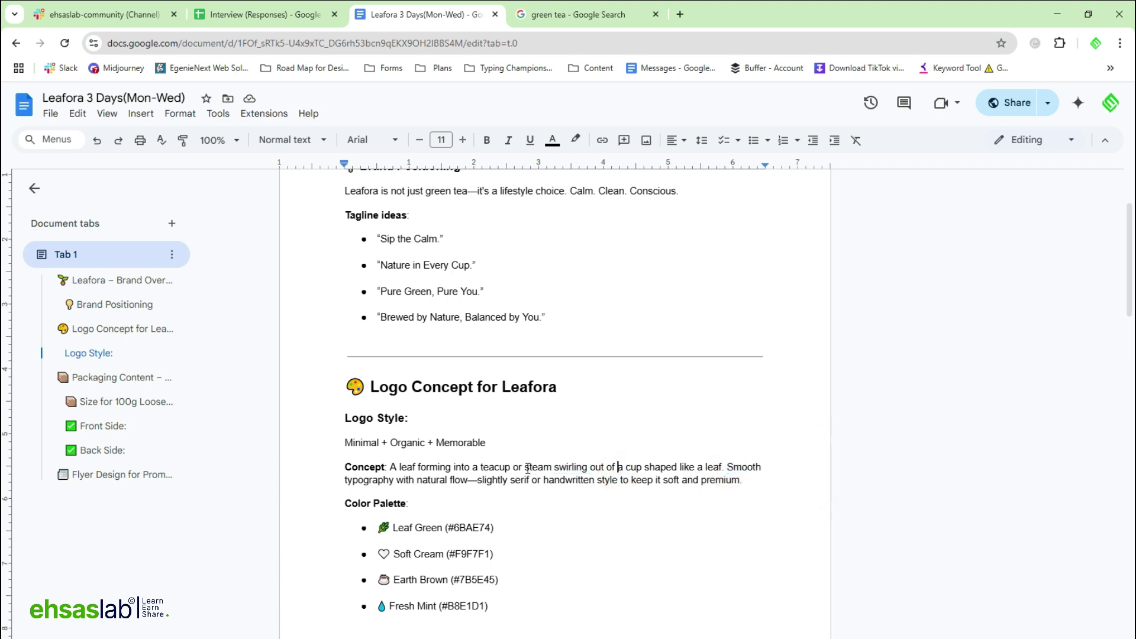
Highlight the concept phrase "steam swirling out of a cup shaped like a leaf" in yellow.
left_click_drag(524, 468, 722, 467)
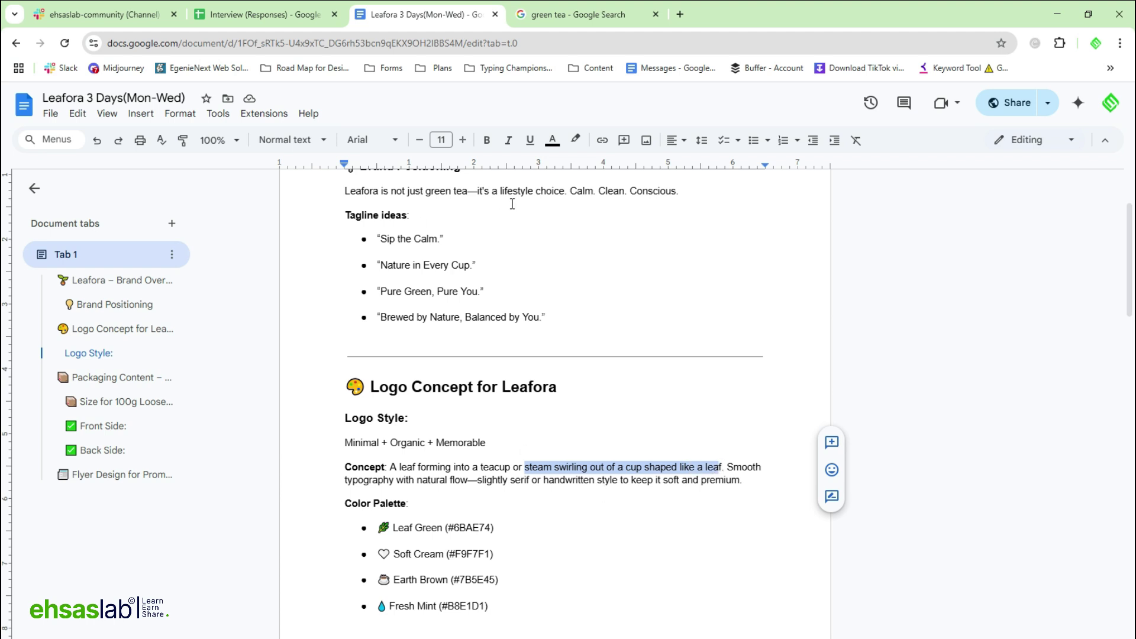
left_click(575, 139)
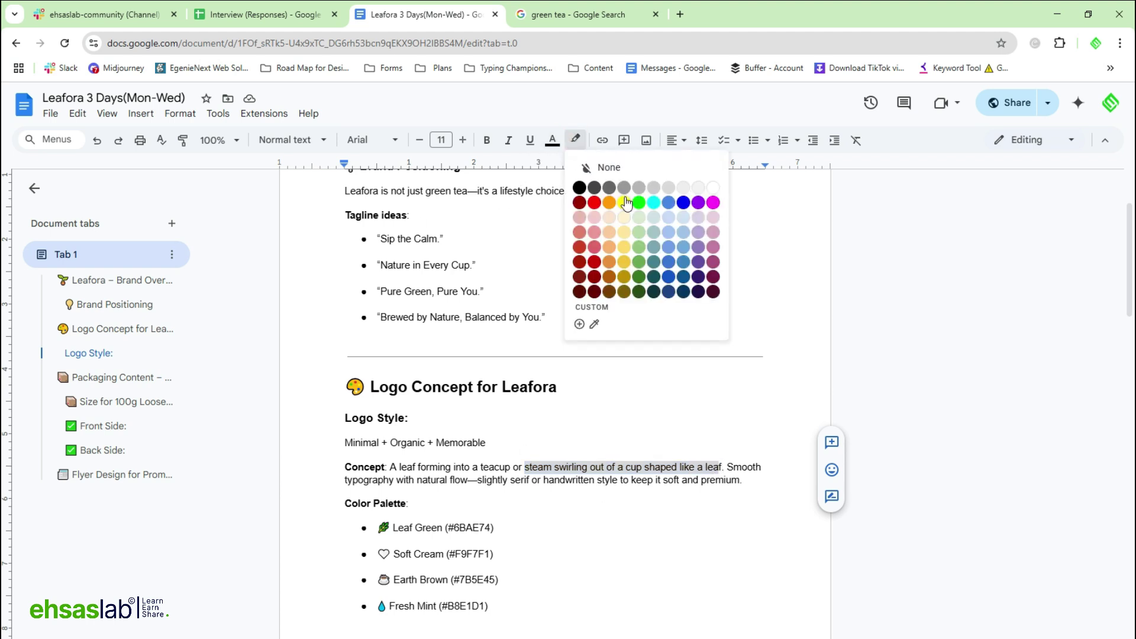
left_click(624, 202)
left_click(756, 482)
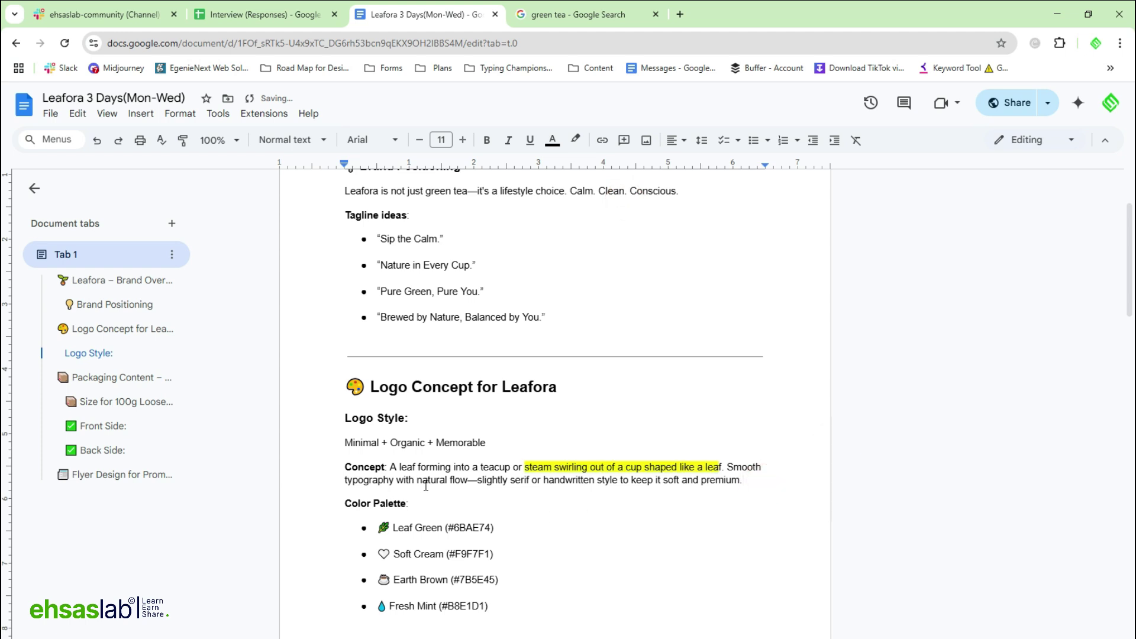
Read the typography requirements in the Concept paragraph, focusing on natural flow, serif and handwritten style.
double_click(461, 480)
left_click(411, 481)
left_click_drag(410, 483, 460, 479)
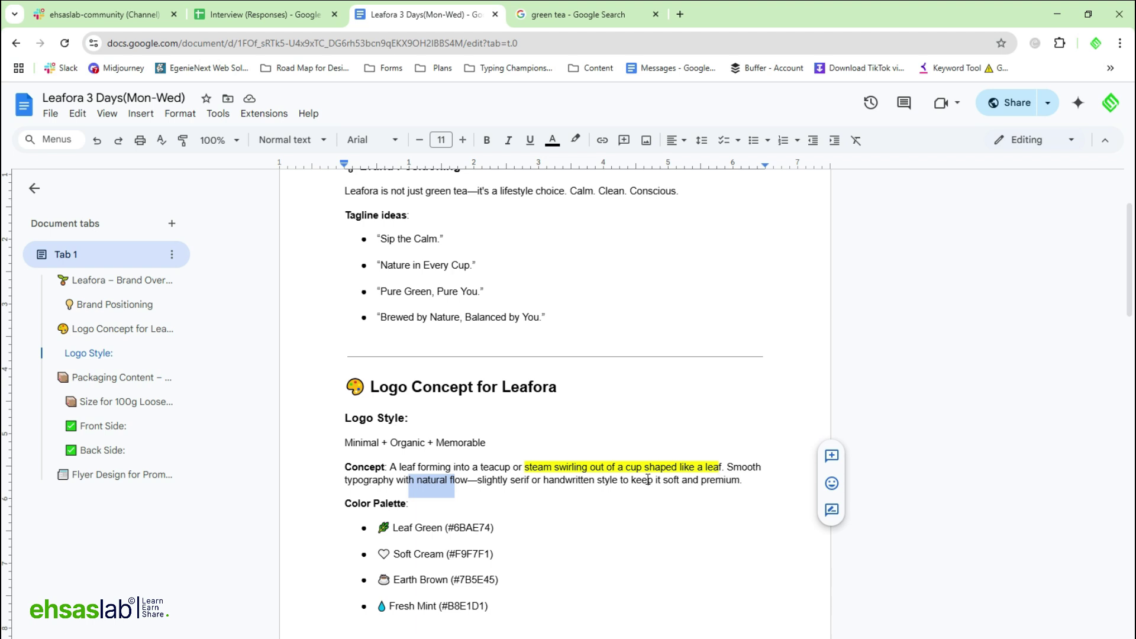
left_click(497, 477)
left_click_drag(477, 480, 539, 493)
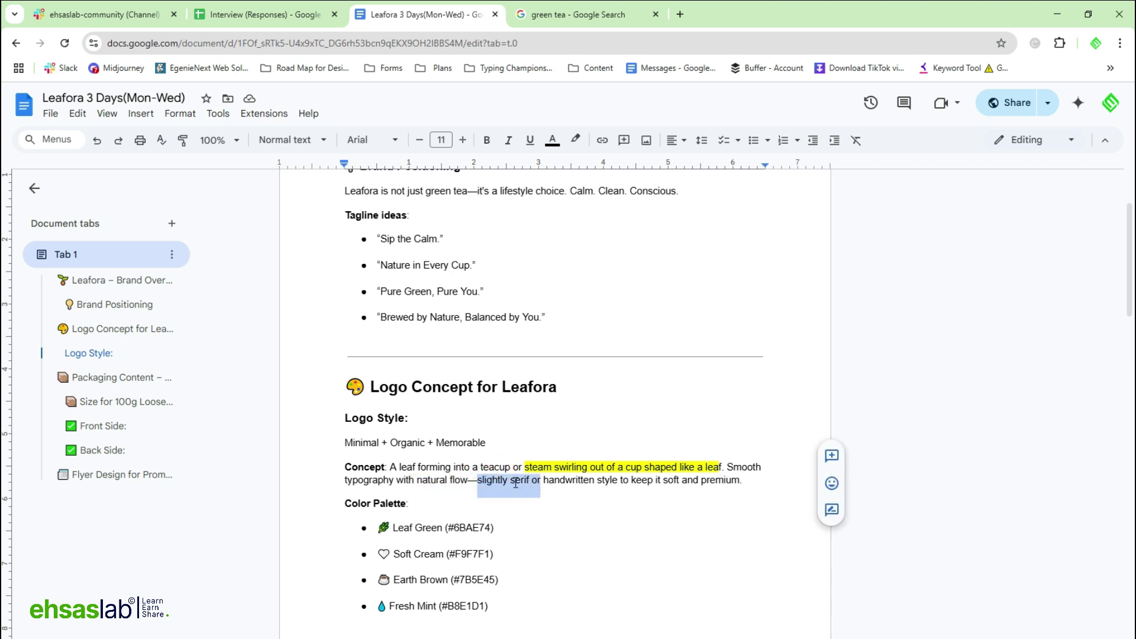
double_click(517, 482)
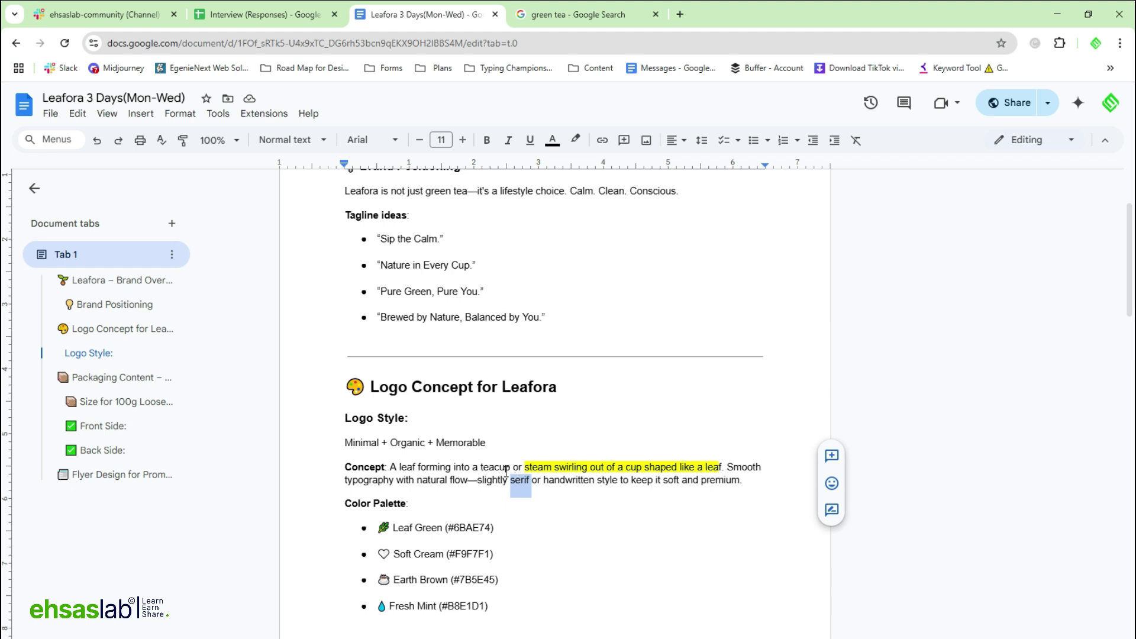
left_click(574, 481)
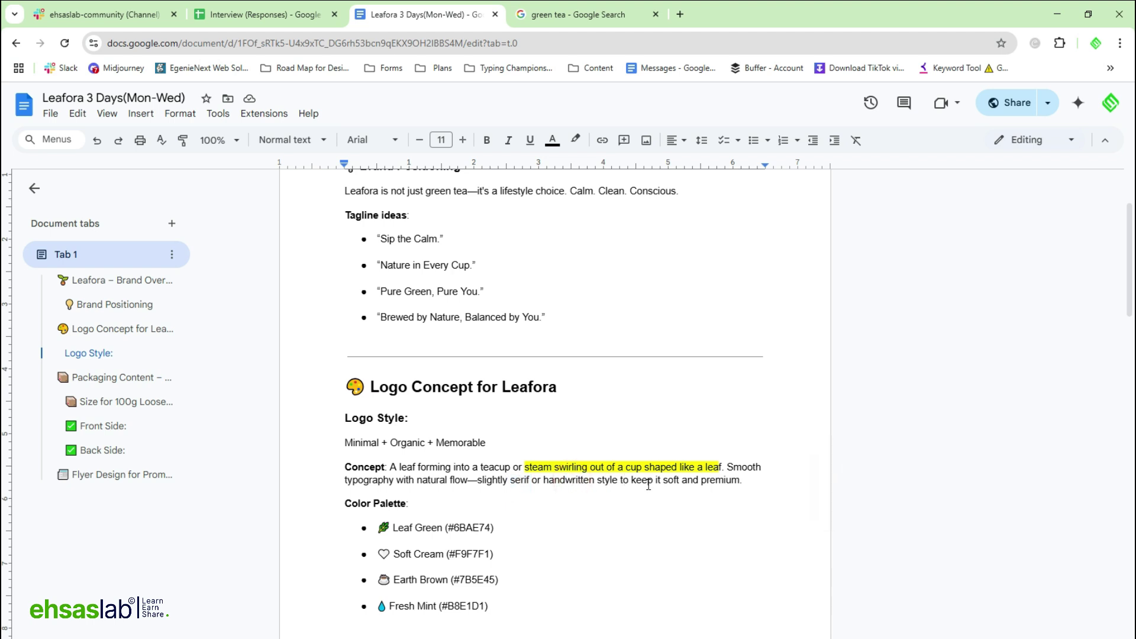
left_click(698, 483)
Review the whole Concept paragraph again, from the leaf forming into a teacup to the handwritten style wording.
scroll(390, 490, "down", 1)
left_click_drag(397, 400, 429, 401)
left_click(444, 403)
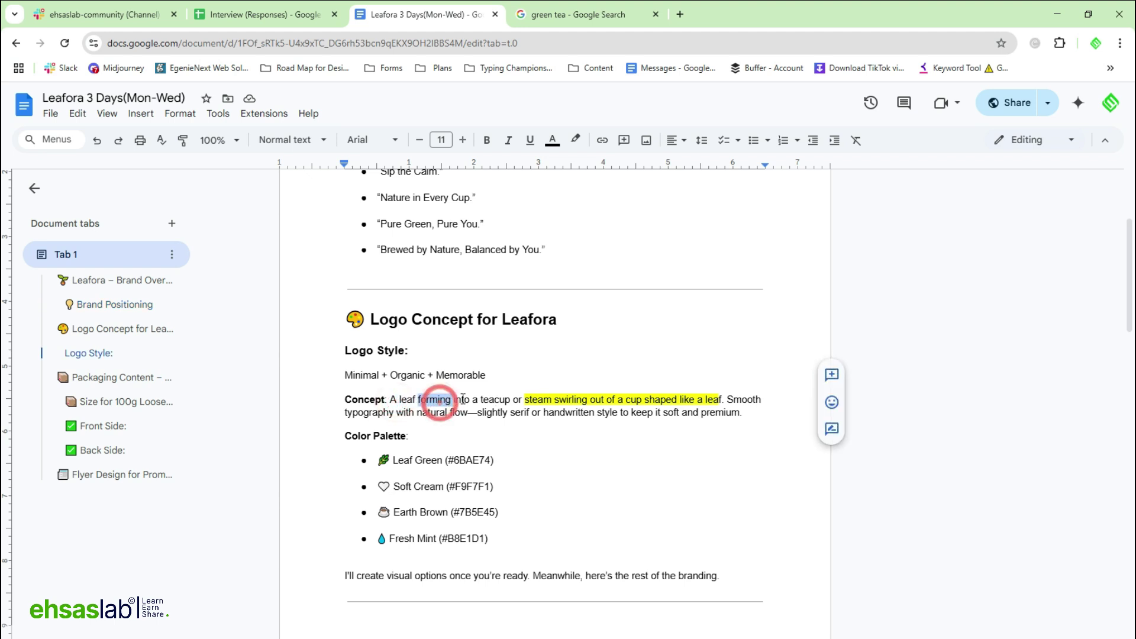
double_click(503, 402)
left_click(518, 402)
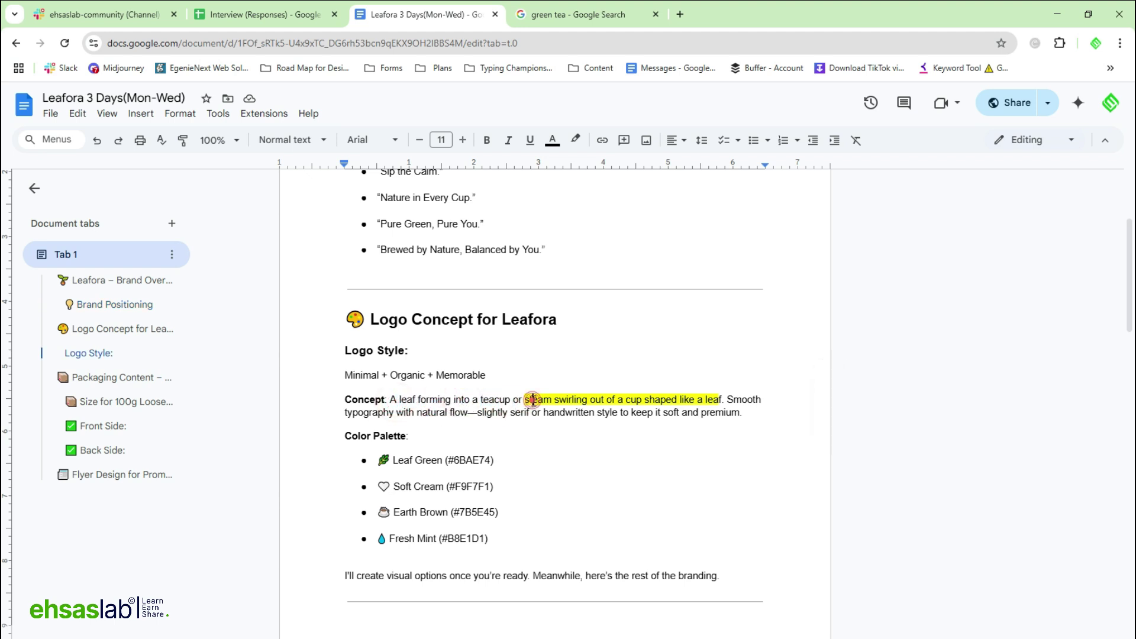
left_click_drag(392, 400, 698, 397)
left_click(521, 401)
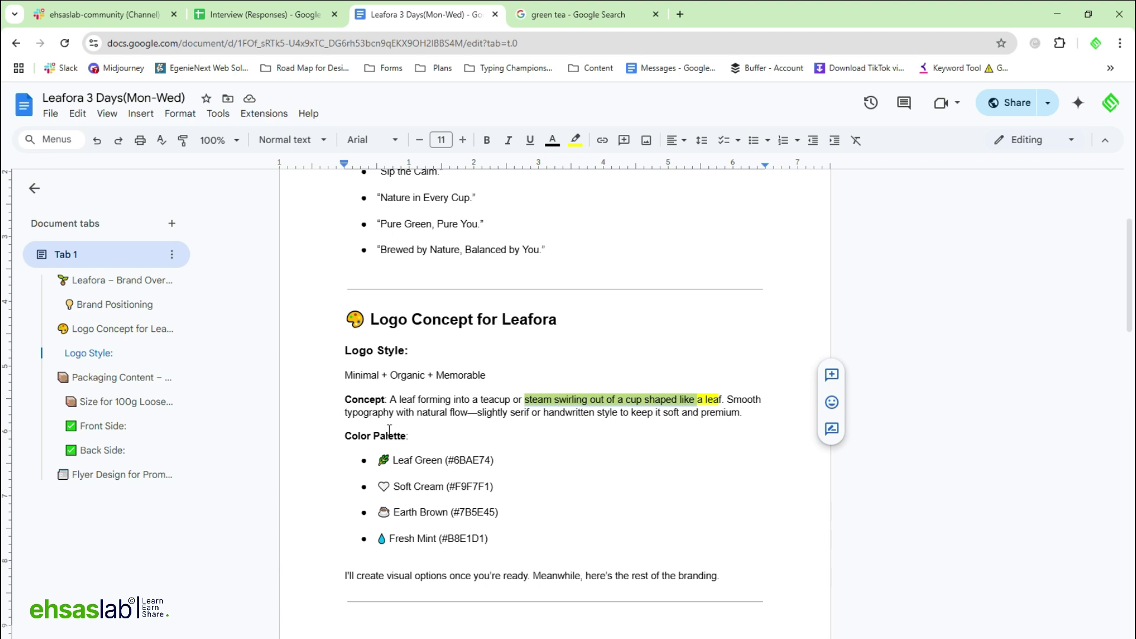
left_click_drag(369, 417, 438, 417)
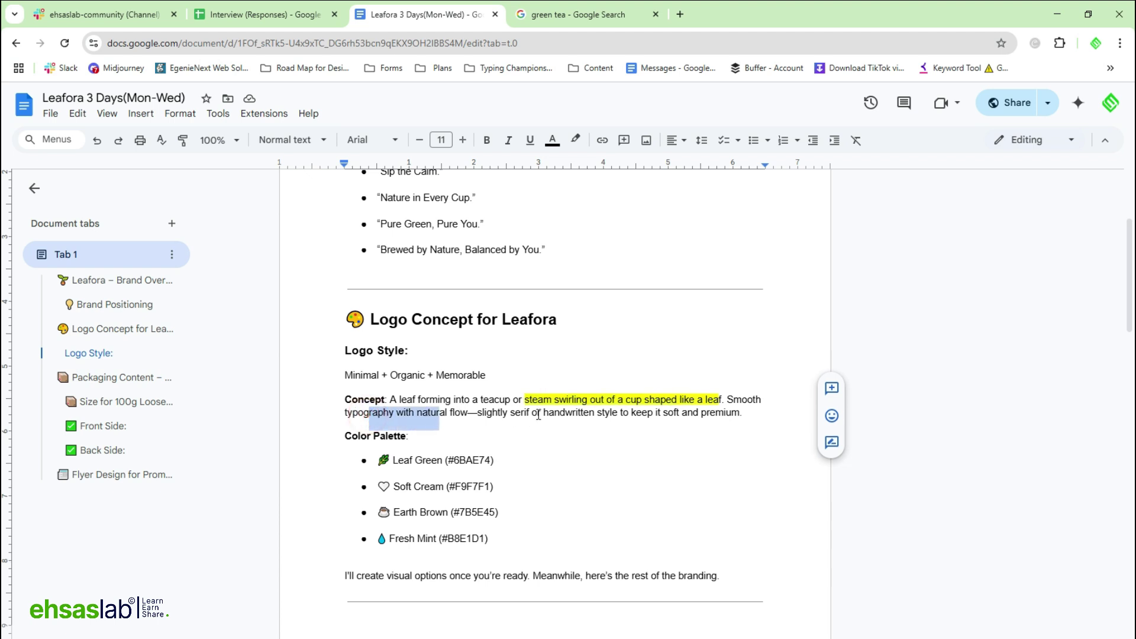
left_click(532, 413)
double_click(544, 414)
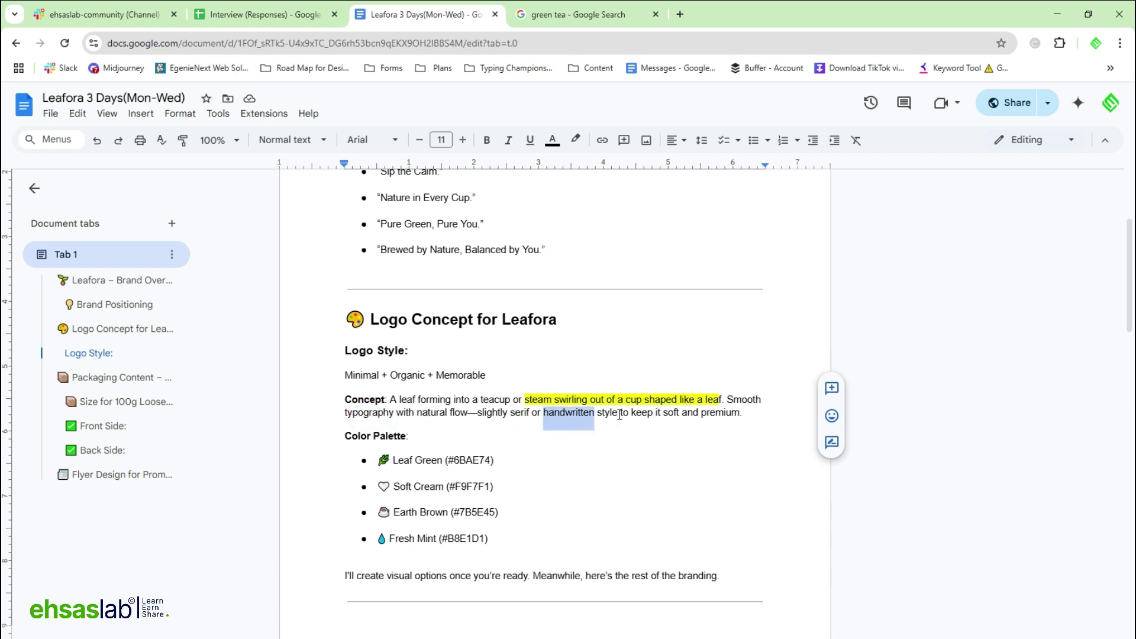
left_click(674, 416)
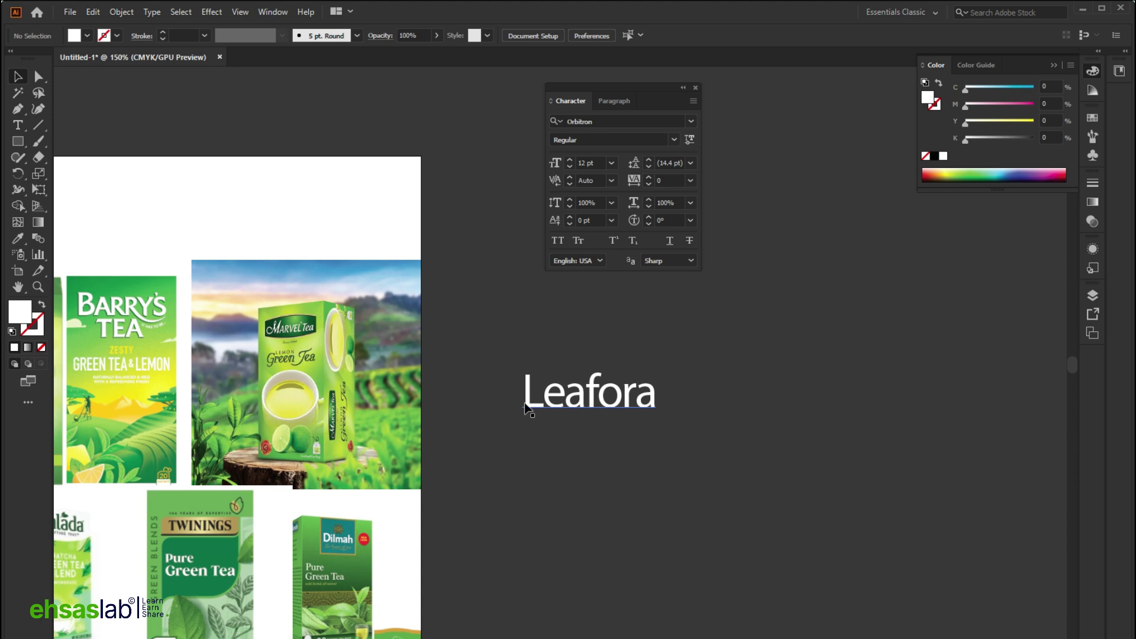
Switch back to Illustrator and duplicate the Ideas artboard with its contents beside the original.
scroll(525, 408, "down", 1)
scroll(355, 407, "left", 3)
scroll(298, 406, "down", 2)
left_click(18, 270)
left_click_drag(204, 334, 438, 371)
scroll(514, 453, "left", 1)
scroll(513, 453, "up", 1)
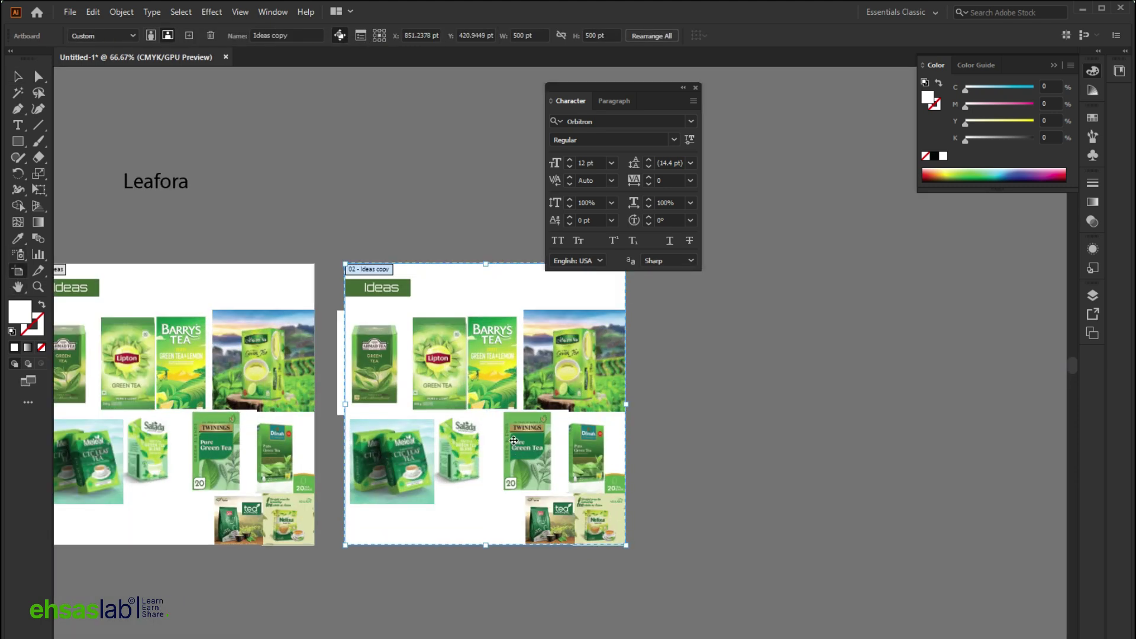
Delete all the tea pack images from the copied artboard, keeping its heading and the Leafora text.
key("v")
left_click_drag(679, 353, 356, 517)
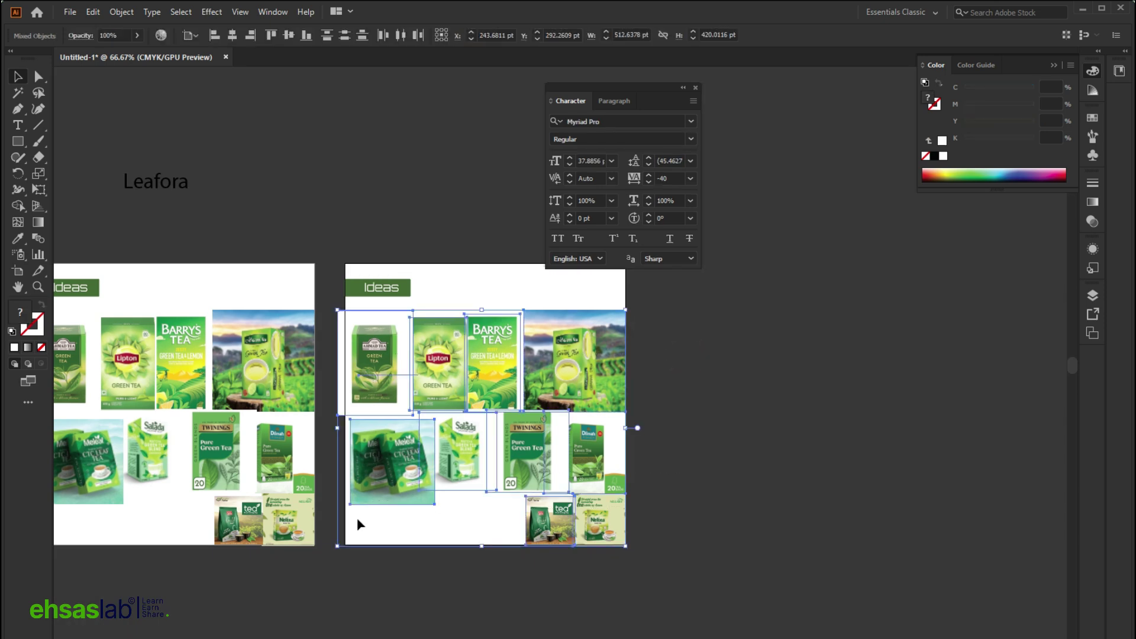
left_click(399, 375)
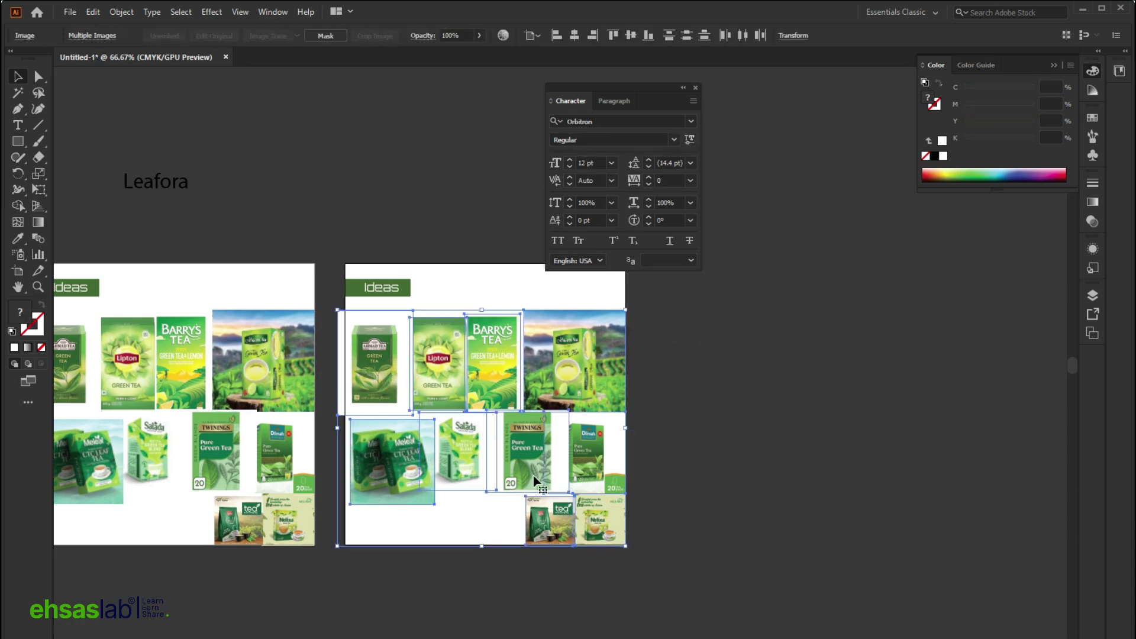
key("Delete")
Match the white Leafora text to the original black Leafora text's appearance and position it below the copied artboard's heading.
left_click_drag(477, 327, 370, 494)
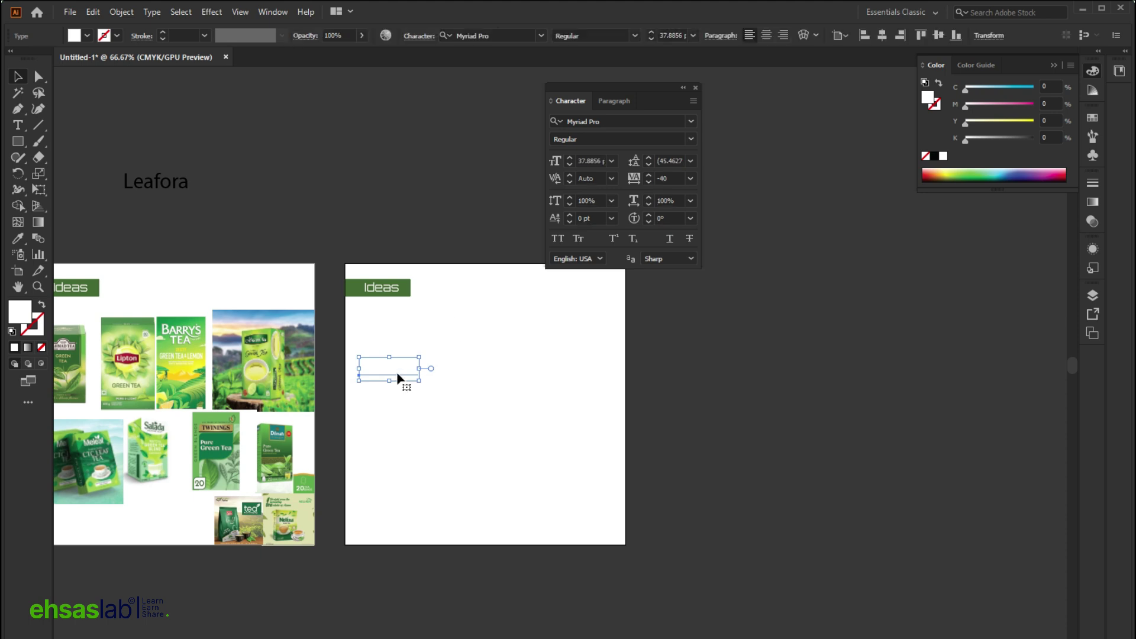
scroll(398, 375, "up", 2)
key("i")
left_click(168, 263)
key("ctrl+equal")
key("ctrl+equal")
key("ctrl+equal")
key("v")
left_click_drag(379, 441, 467, 331)
Change the copied artboard's heading text from Ideas to Typography.
left_click(260, 184)
double_click(261, 182)
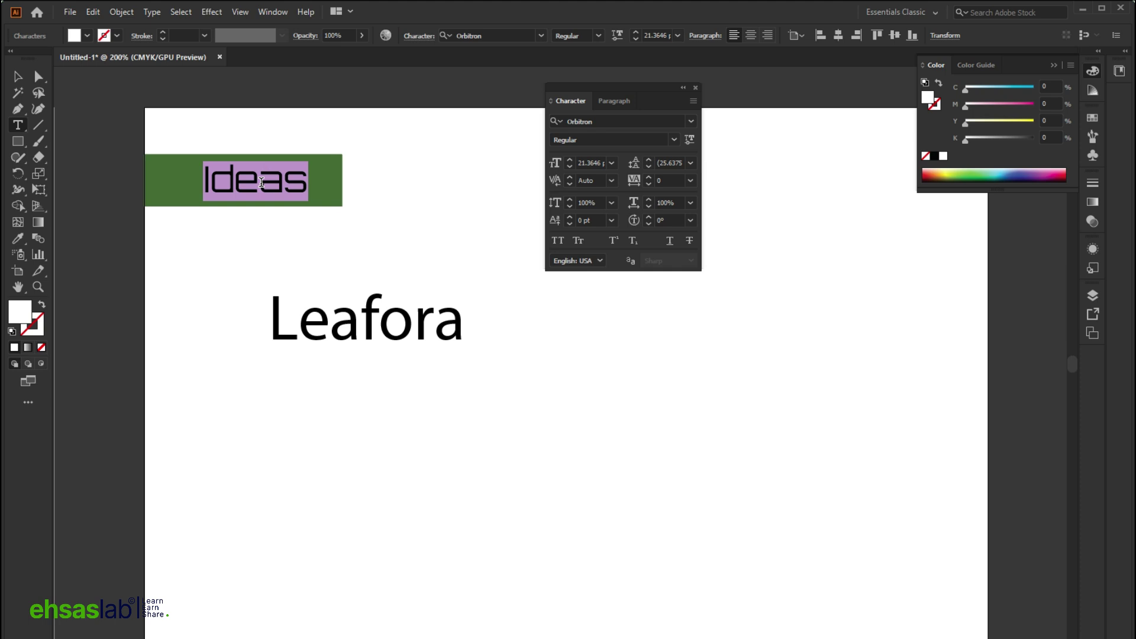
type("Typograph")
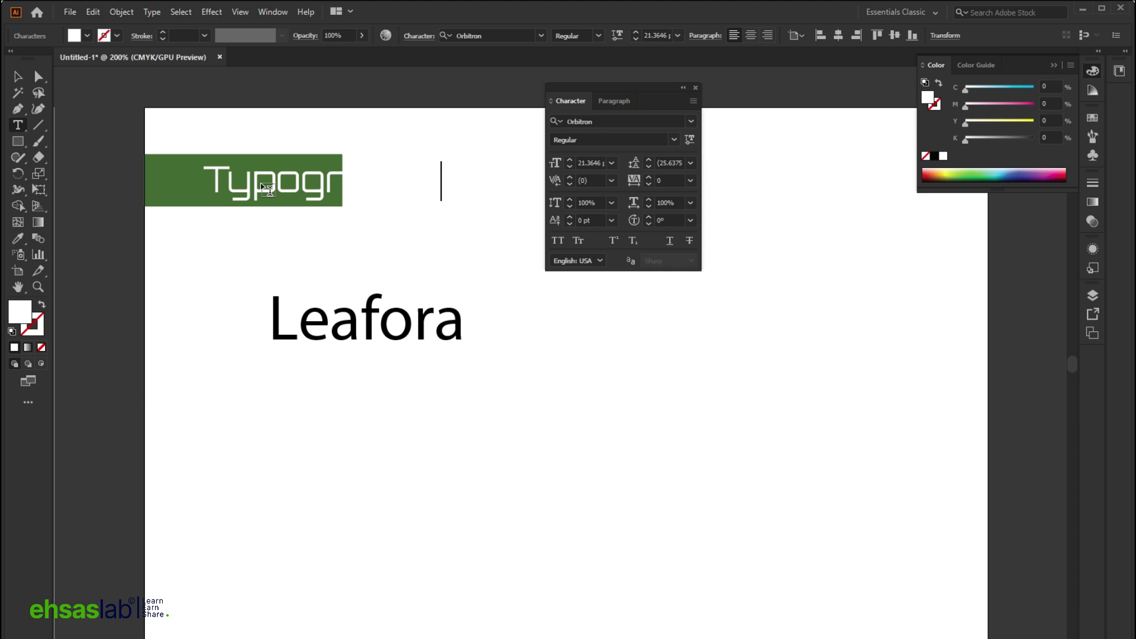
key("Escape")
Widen the green bar to fit behind the whole Typography heading and nudge the heading text within it.
left_click(172, 171)
left_click_drag(346, 181, 472, 179)
left_click(452, 241)
key("ctrl+=")
left_click_drag(302, 169, 301, 165)
key("ctrl+minus")
Set the font of the Leafora text on the Typography artboard to Orbitron.
left_click(489, 358)
scroll(538, 443, "down", 1)
mouse_move(389, 338)
left_mouse_down()
mouse_move(402, 356)
mouse_move(389, 344)
left_mouse_up()
left_click(693, 122)
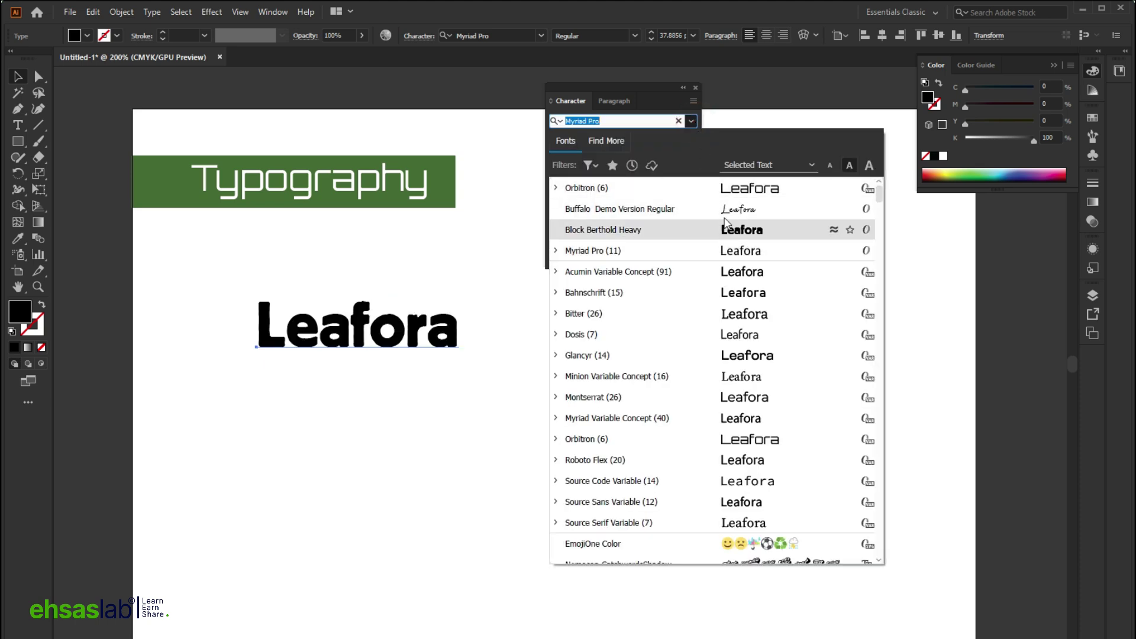
left_click(727, 193)
left_click_drag(401, 328, 392, 439)
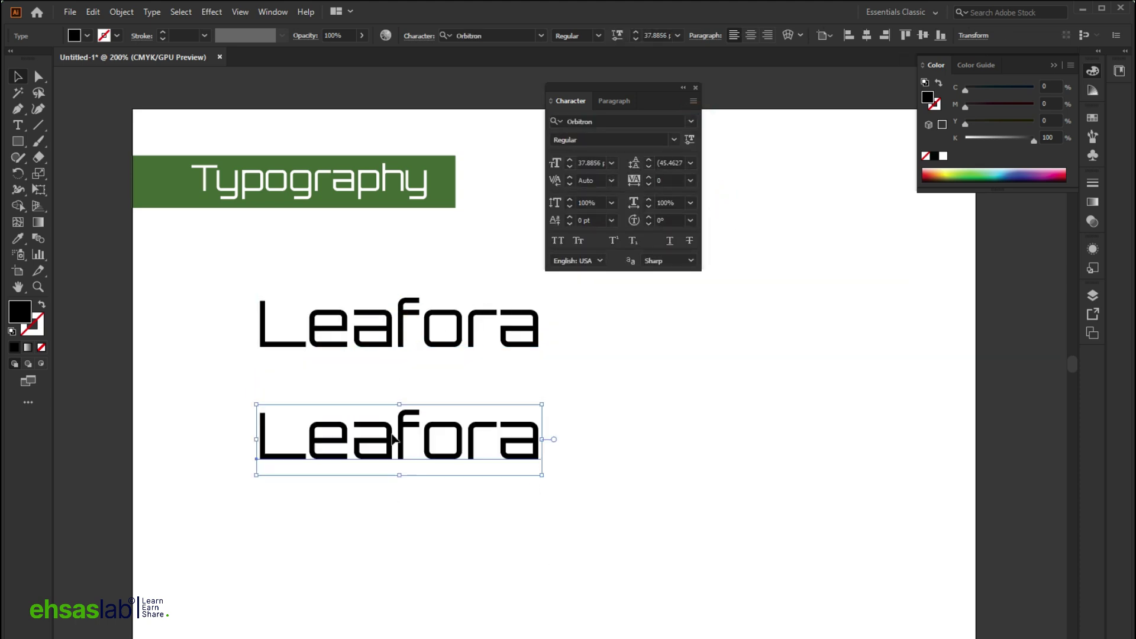
scroll(281, 510, "right", 2)
key("Delete")
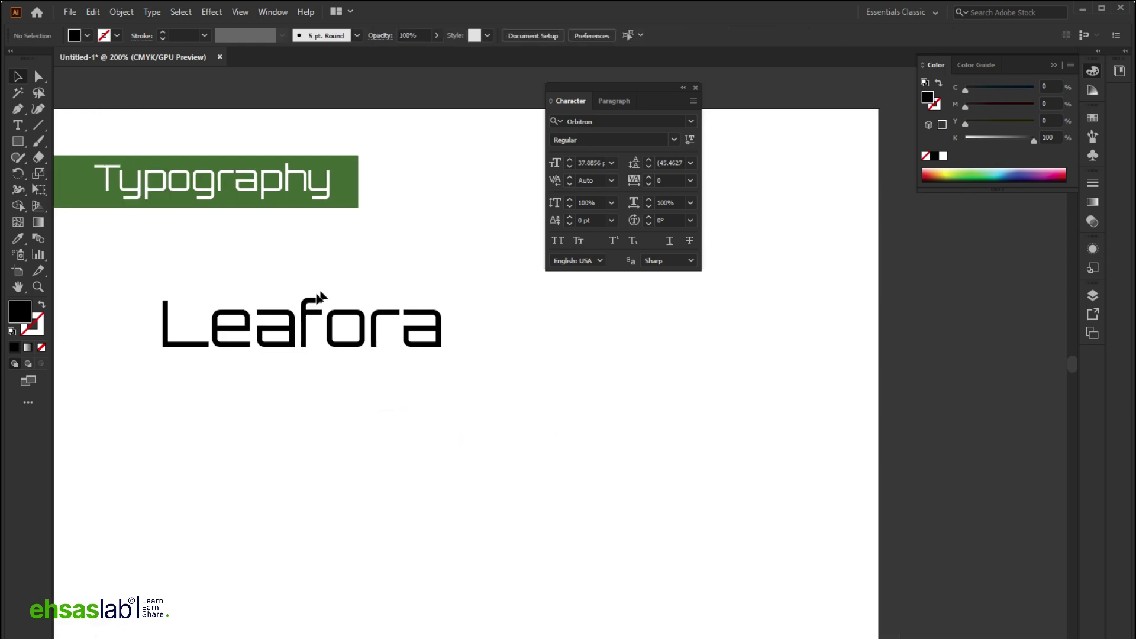
Duplicate the Leafora text below the original, change the copy to lowercase leafora and move it closer to the original.
left_click(338, 329)
left_click_drag(337, 330, 327, 422)
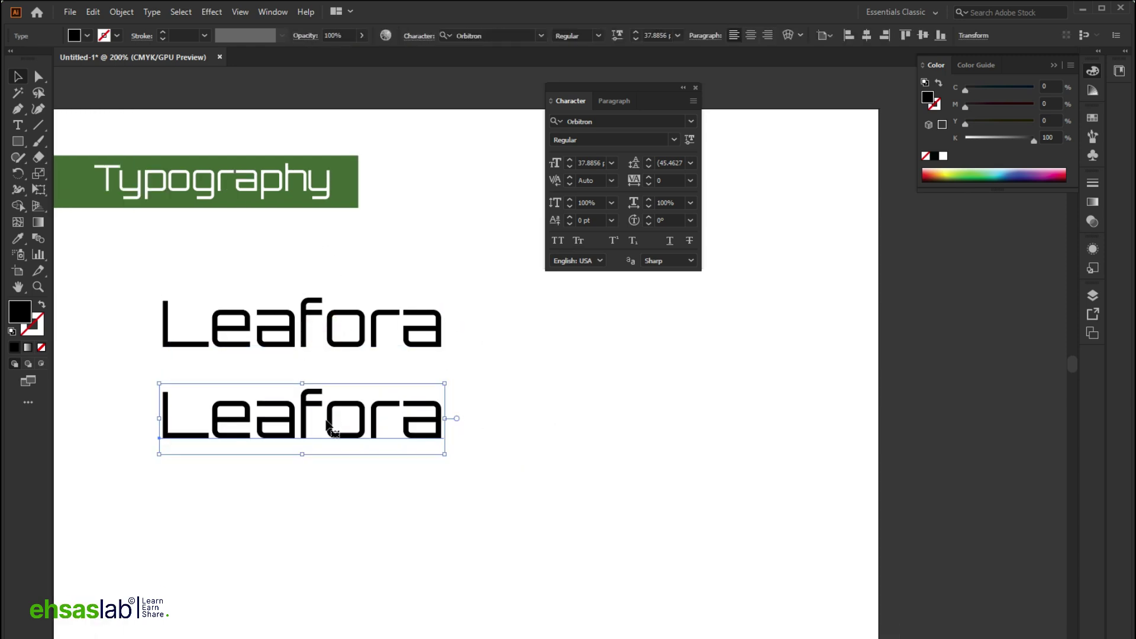
double_click(183, 420)
double_click(183, 420)
left_click(182, 419)
key("Right")
key("BackSpace")
type("l")
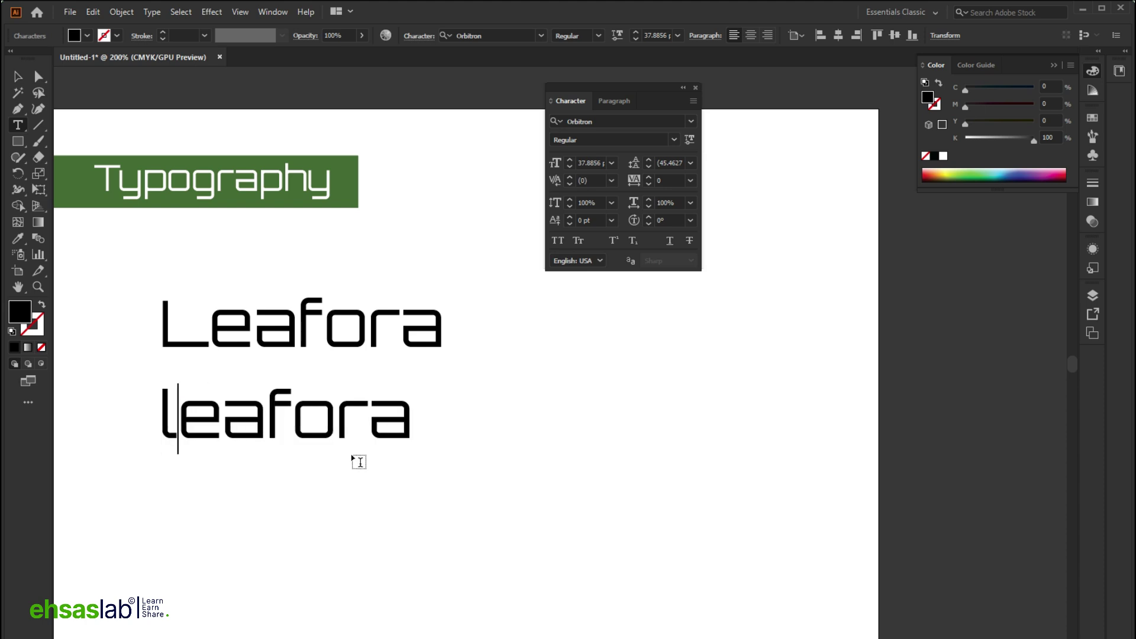
key("Escape")
left_click_drag(362, 446, 363, 434)
left_click(268, 503)
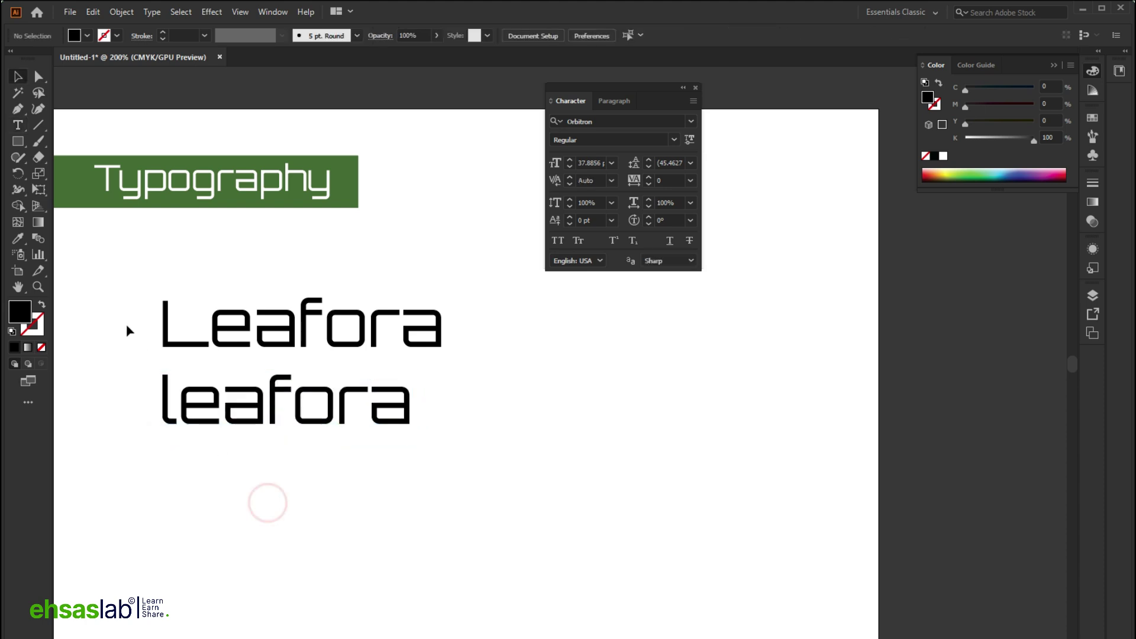
Duplicate the lowercase leafora text below itself and set the copy in all caps.
scroll(299, 345, "down", 3)
left_click_drag(304, 334, 304, 423)
left_click(558, 240)
left_click(375, 510)
Scale down the three Leafora case variants together and duplicate the set below them.
left_click_drag(208, 427, 261, 399)
left_click(145, 201)
key("ctrl+minus")
key("ctrl+minus")
scroll(378, 403, "down", 1)
left_click_drag(380, 370, 307, 323)
scroll(225, 278, "up", 2)
left_click_drag(227, 275, 180, 362)
scroll(180, 239, "down", 1)
Preview fonts from the font list on the lower set of Leafora texts.
left_click(690, 122)
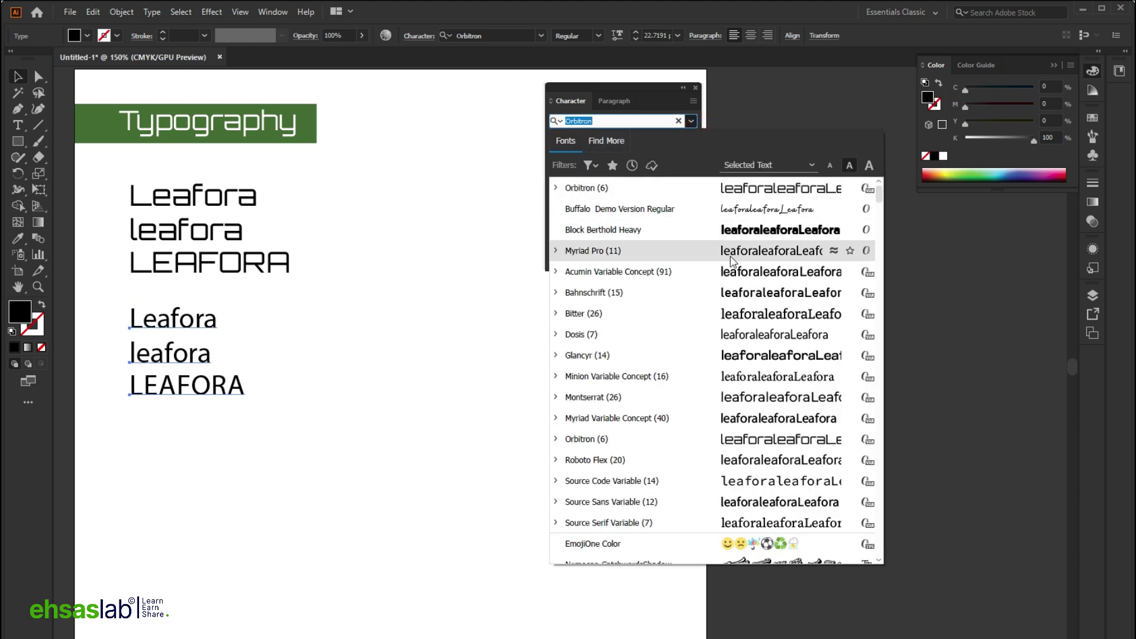
scroll(691, 402, "down", 4)
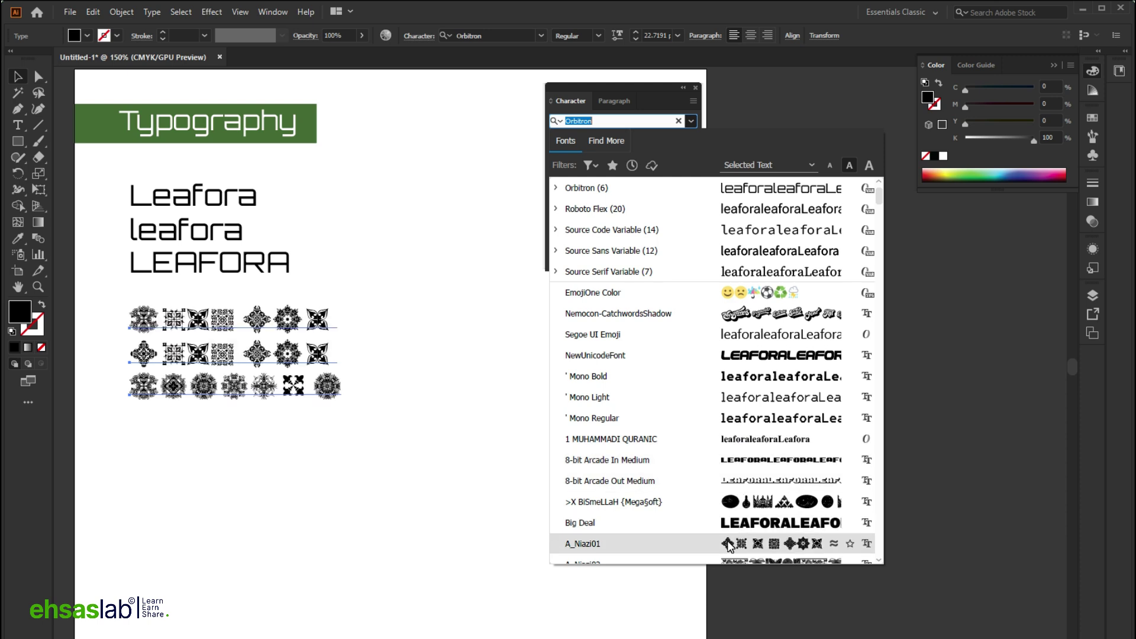
scroll(733, 295, "down", 3)
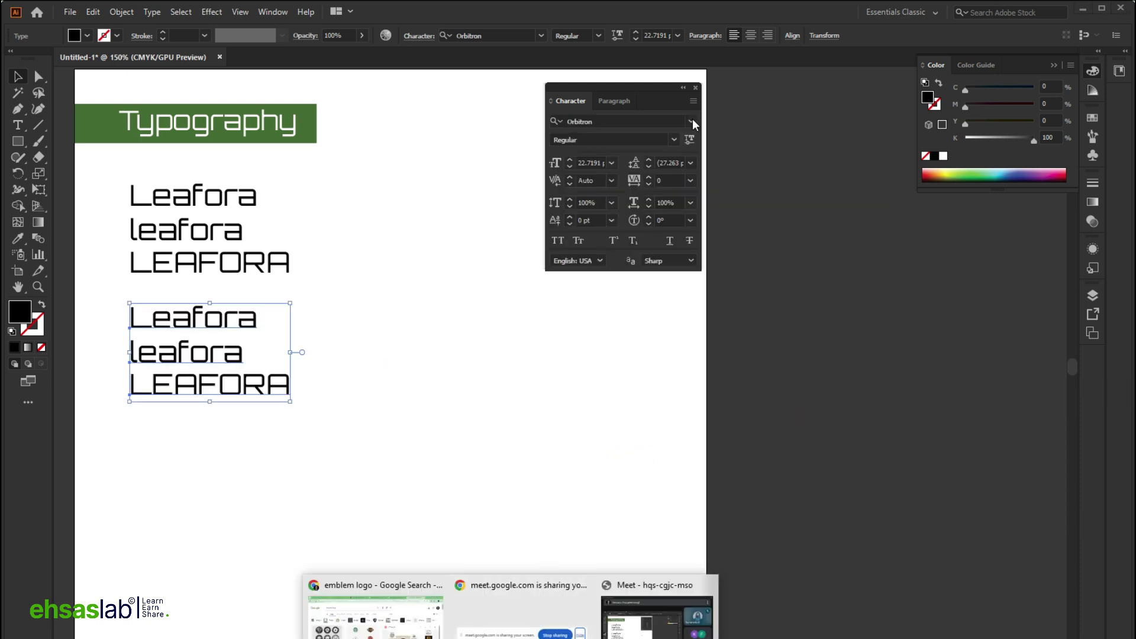
Switch to Chrome, search Google for "letter mark" in a new tab and look through the results.
left_click(378, 592)
left_click(995, 15)
type("letter mark")
key("Return")
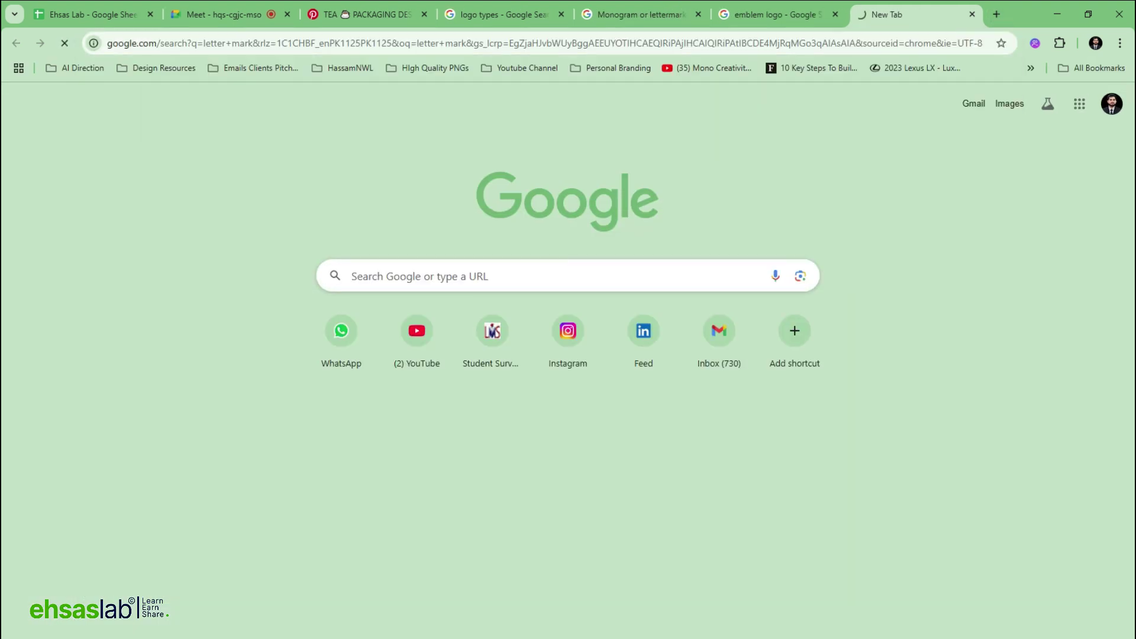
scroll(342, 410, "down", 10)
scroll(342, 410, "down", 10)
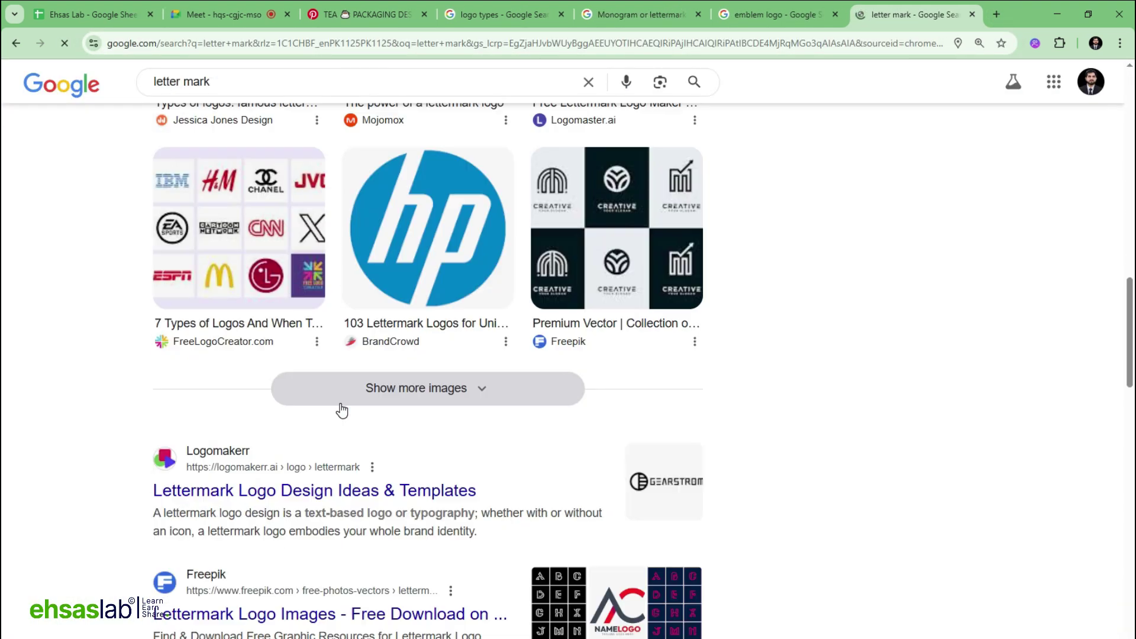
scroll(342, 408, "down", 10)
scroll(342, 407, "up", 10)
scroll(352, 406, "up", 15)
Search Google for "word mark" and open the Wordmark font preview site.
triple_click(246, 97)
type("word")
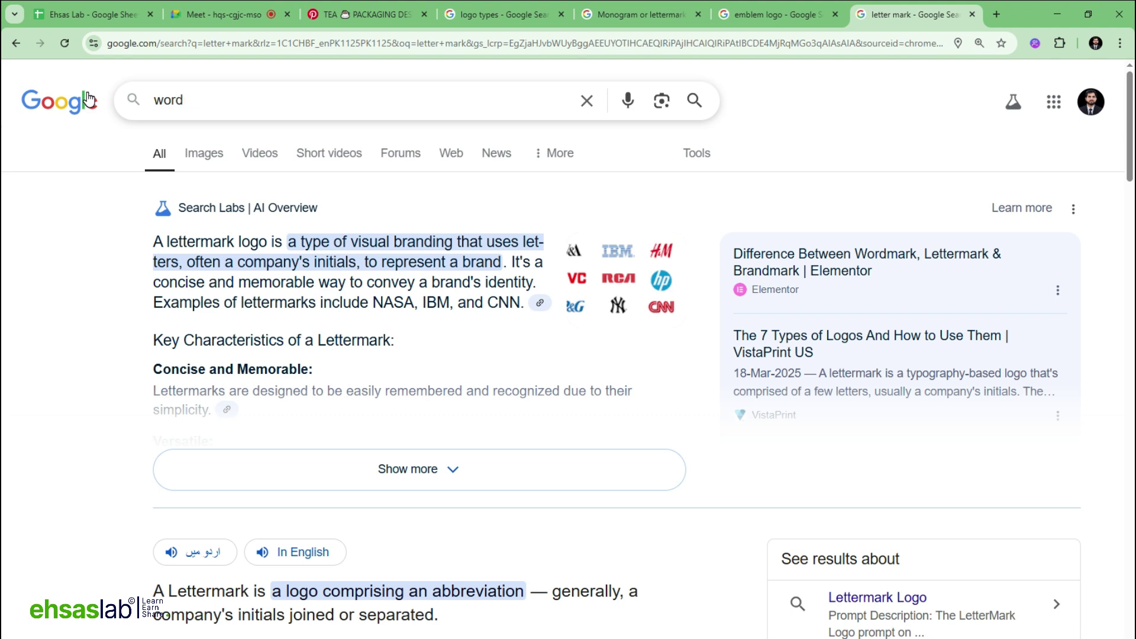
key("Return")
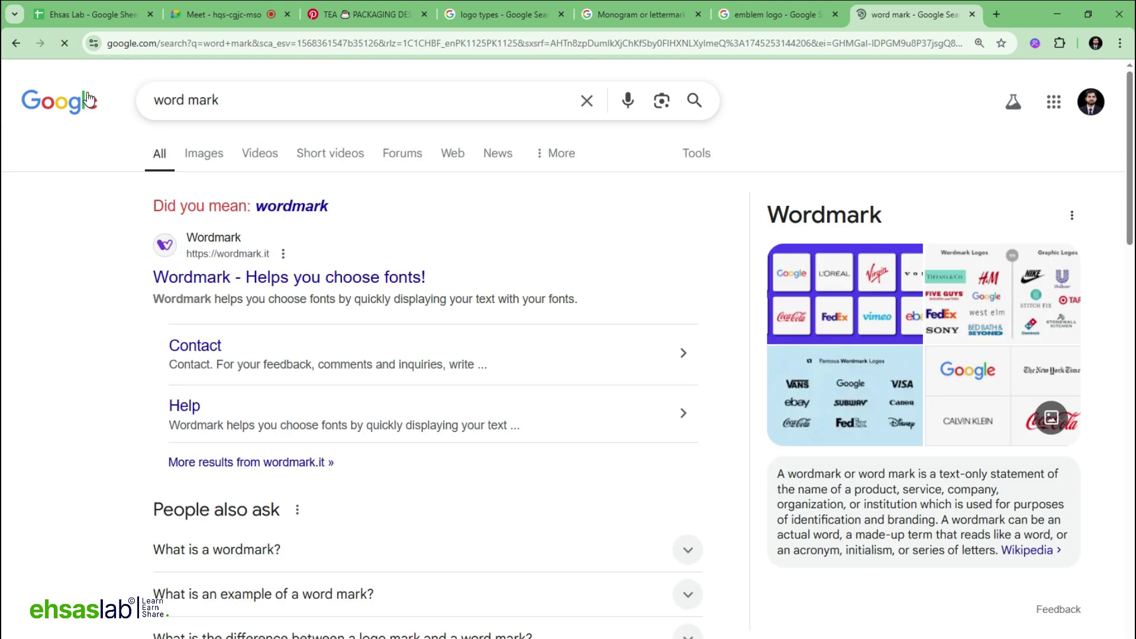
left_click(216, 276)
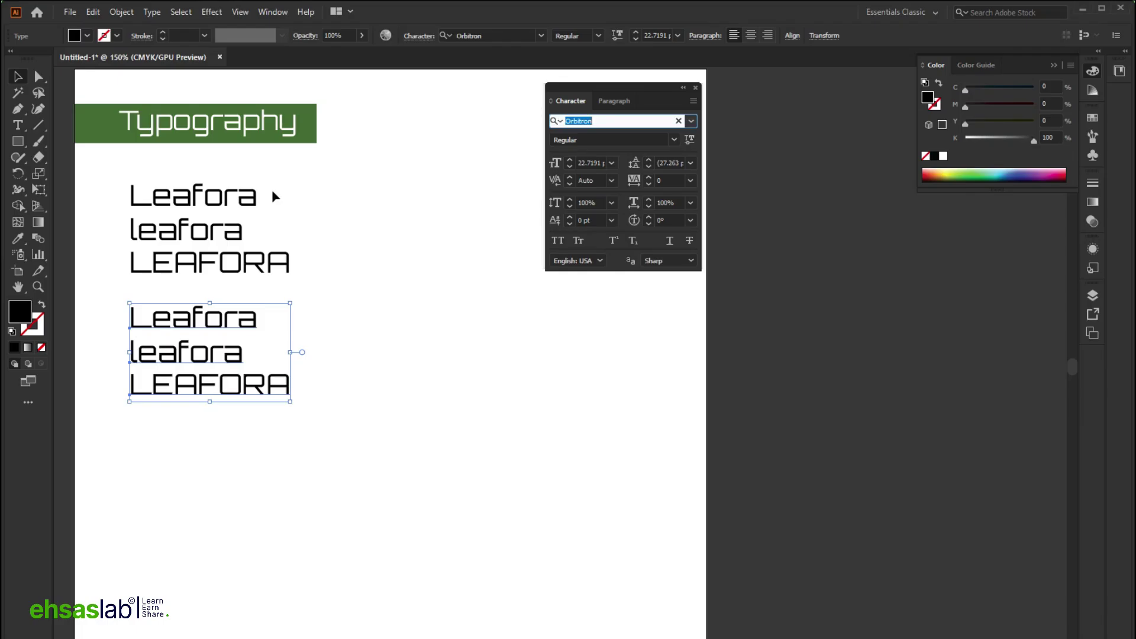
Copy the mixed-case Leafora text from Illustrator and preview it in the system fonts on wordmark.it.
left_click(395, 304)
key("t")
double_click(234, 196)
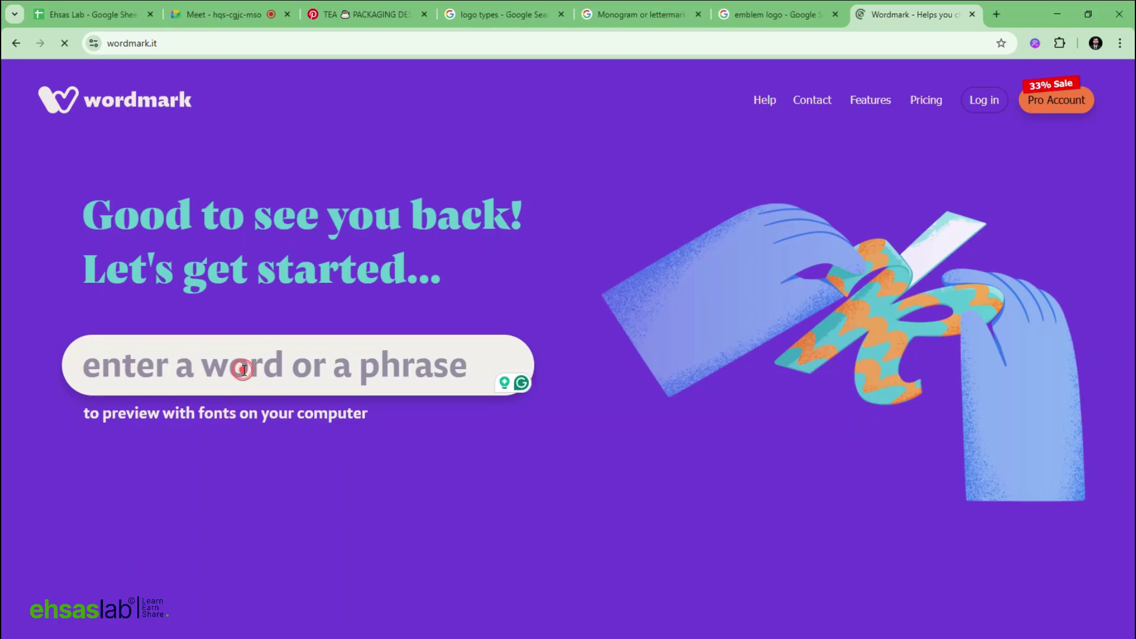
type("Leafora")
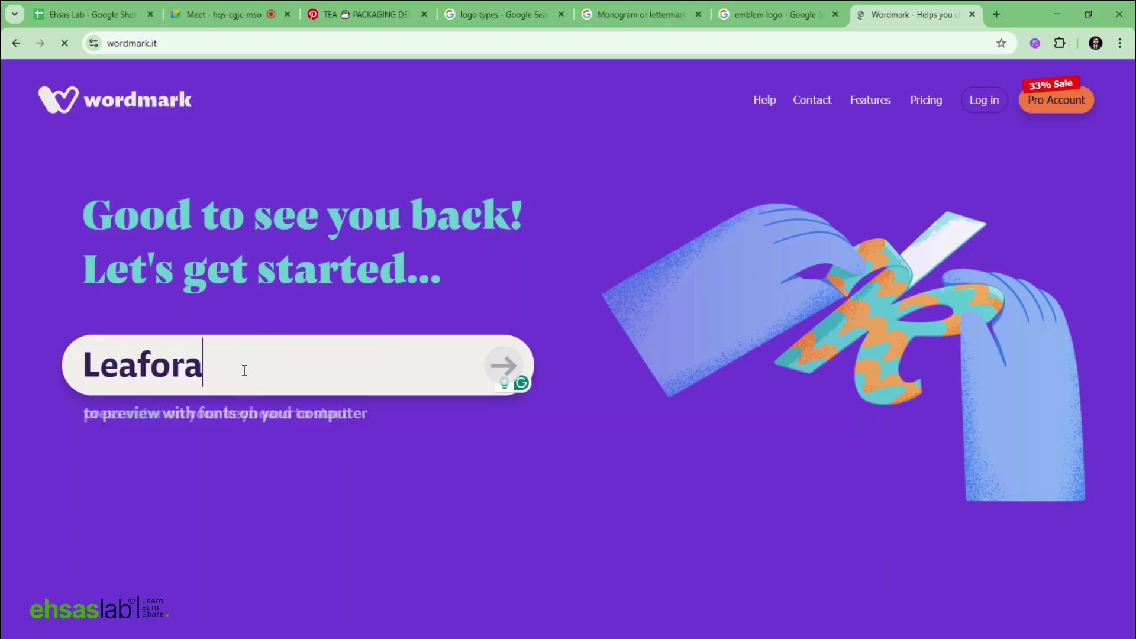
left_click(504, 378)
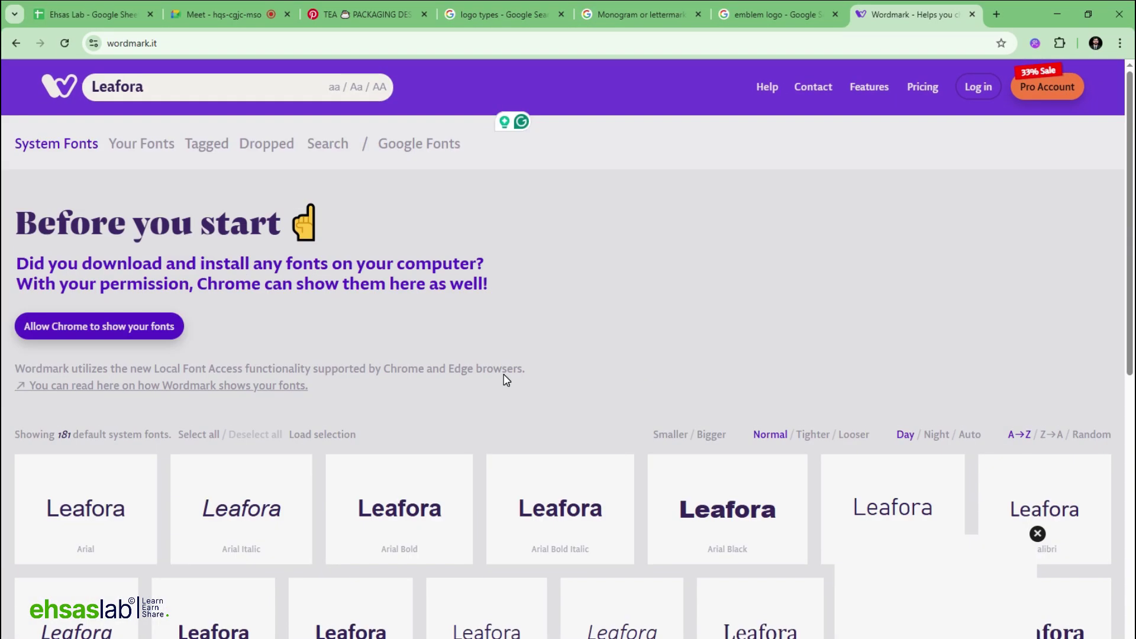
Review the Wordmark previews and set the lower Leafora set in Illustrator to Cambria Bold Italic.
scroll(485, 389, "down", 3)
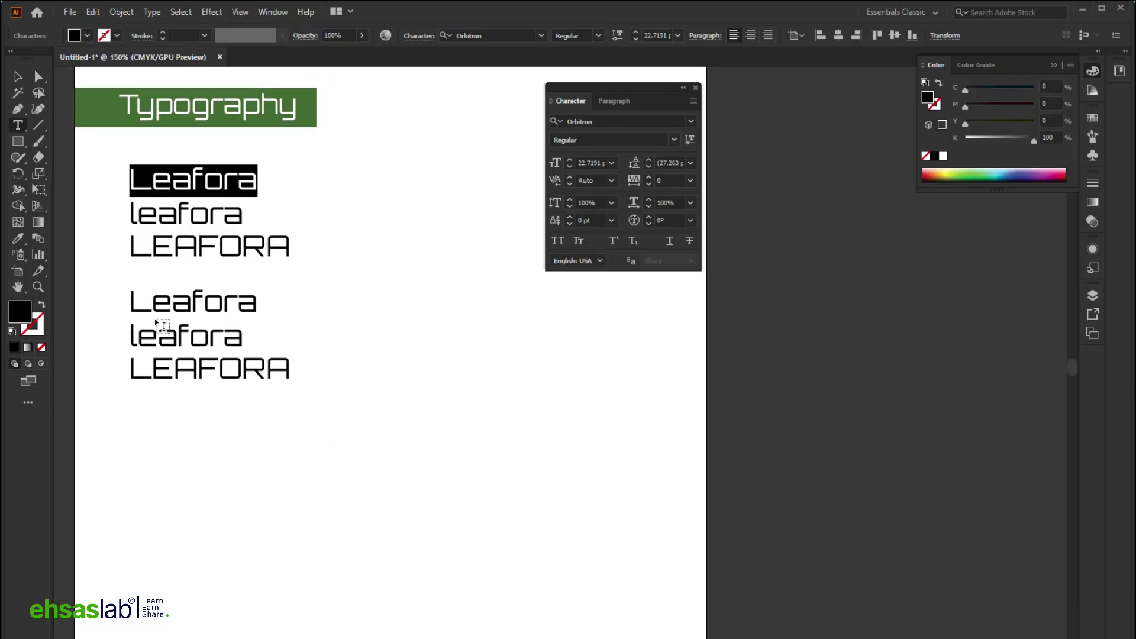
key("Escape")
left_click_drag(117, 280, 178, 370)
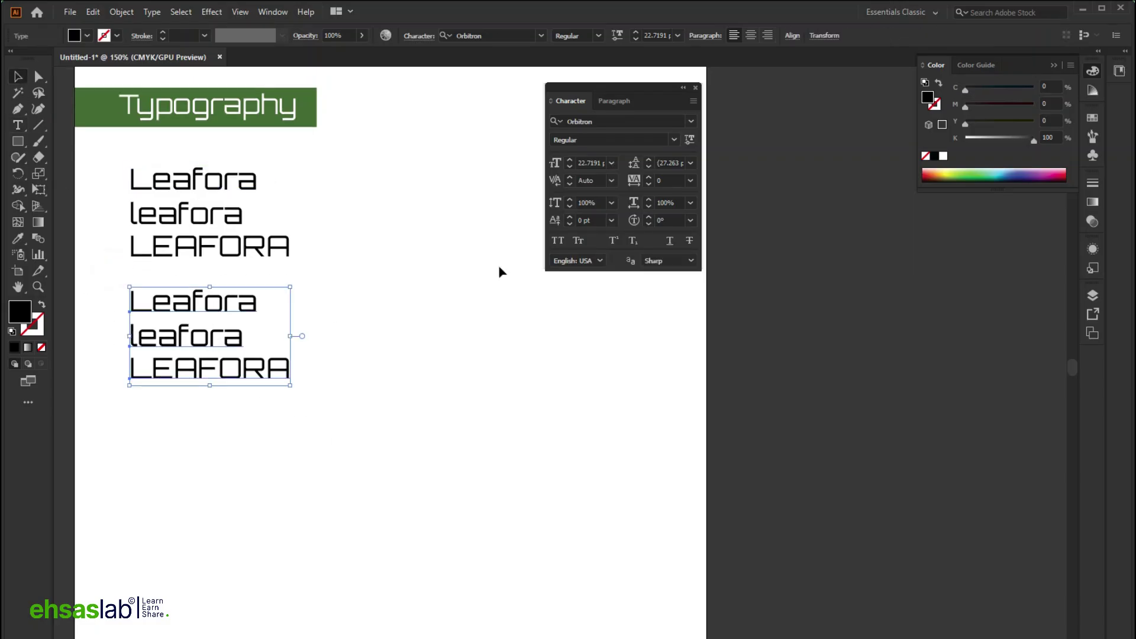
left_click(608, 121)
type("cambr")
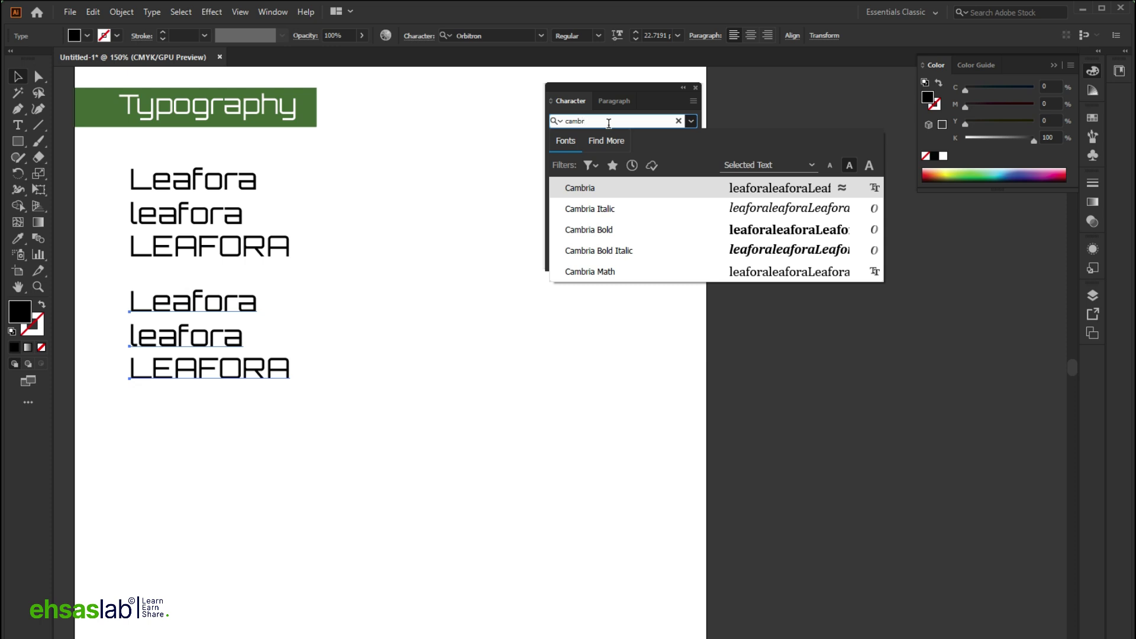
left_click(758, 260)
Duplicate the Cambria set of Leafora texts below itself and set the copy's font to Candara Bold Italic.
scroll(189, 278, "down", 2)
left_click_drag(189, 278, 188, 396)
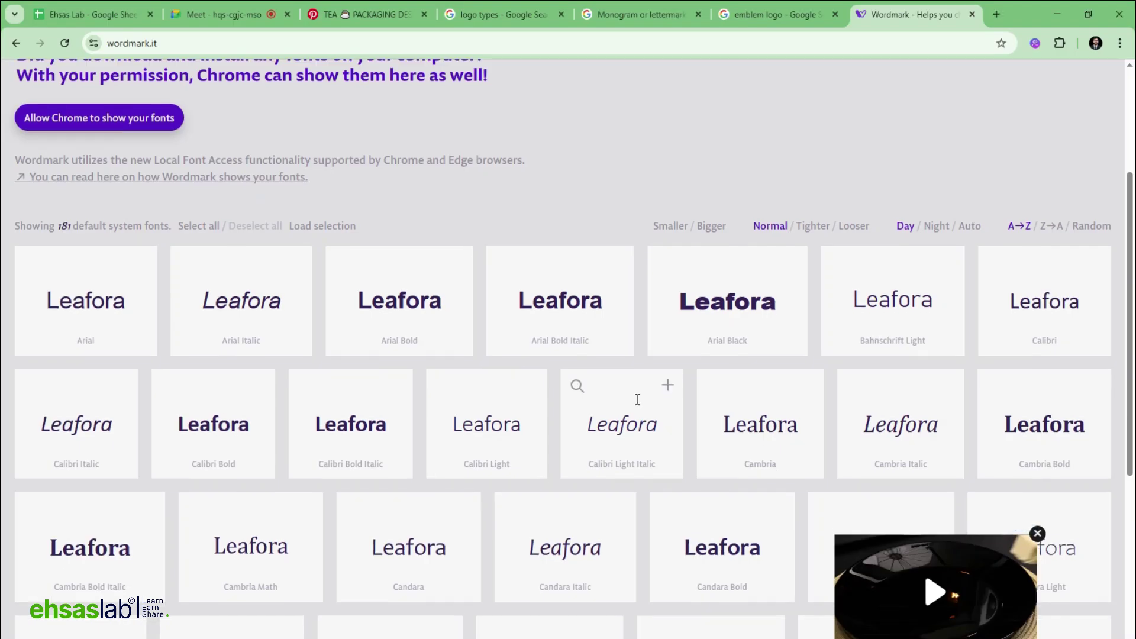
scroll(637, 399, "down", 2)
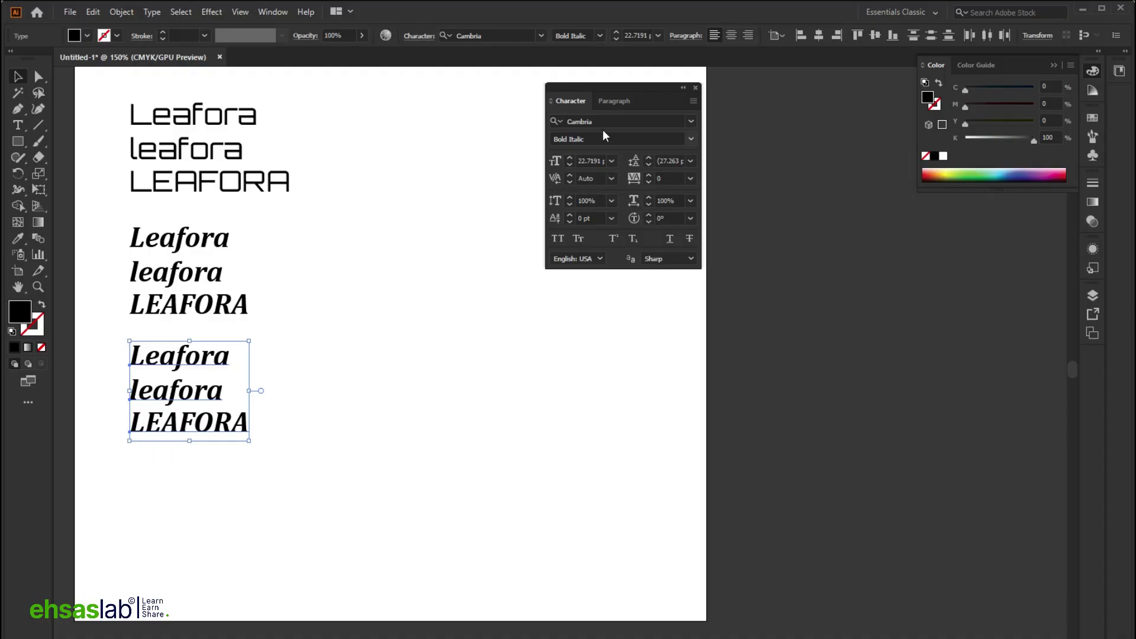
left_click(603, 117)
type("can")
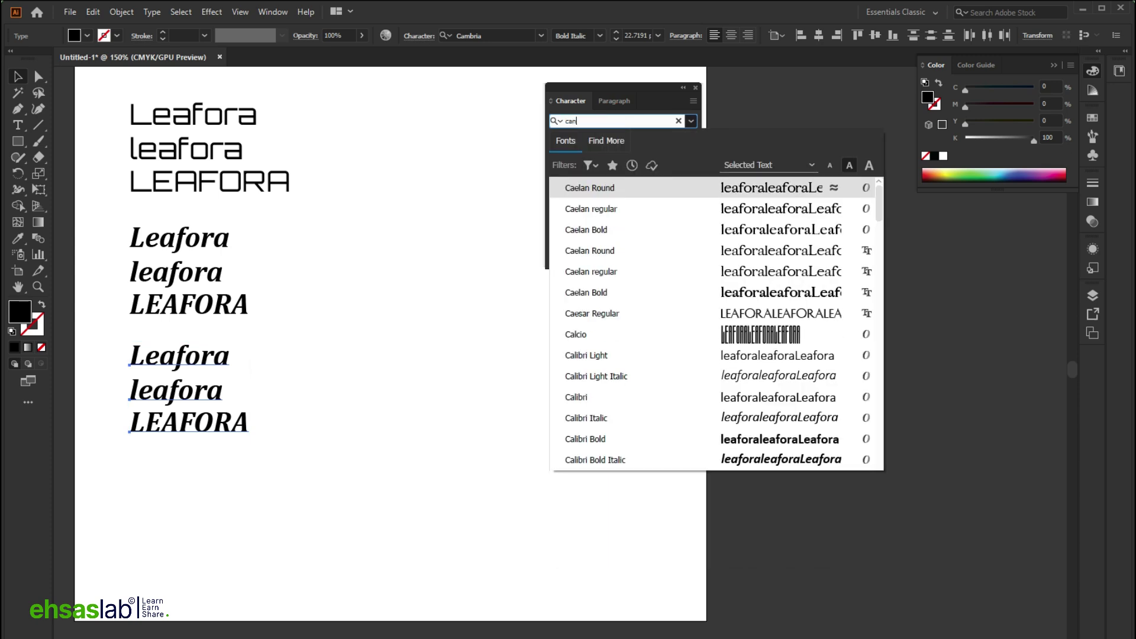
type("da")
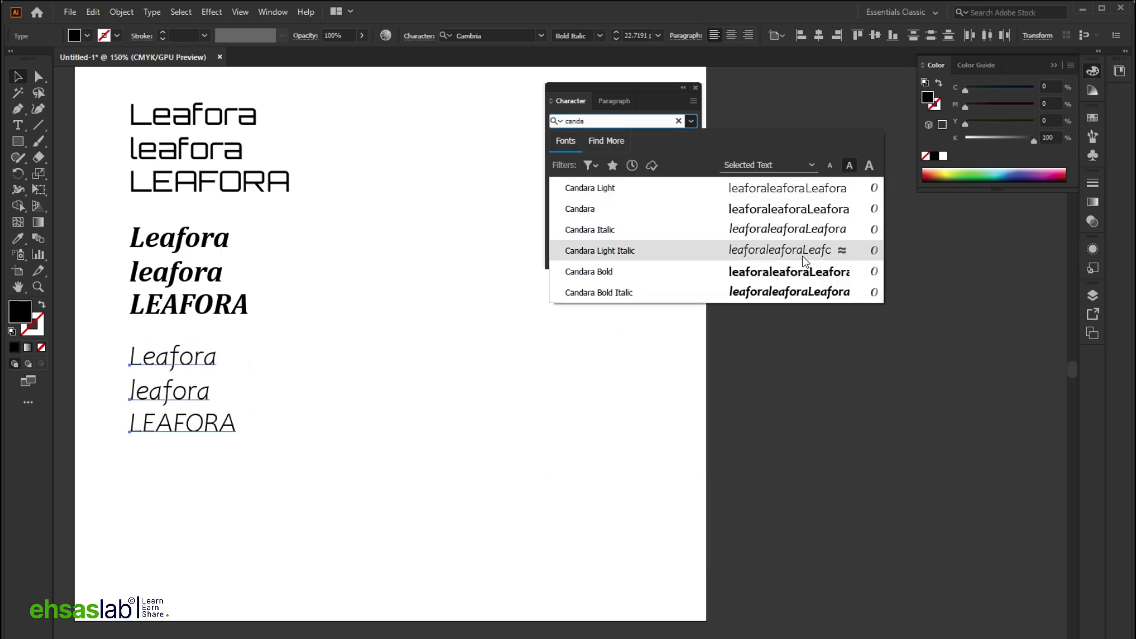
left_click(748, 292)
Duplicate the Candara set of Leafora texts below itself and set the copy's font to Constantia Bold.
scroll(198, 329, "down", 2)
left_click_drag(198, 330, 184, 468)
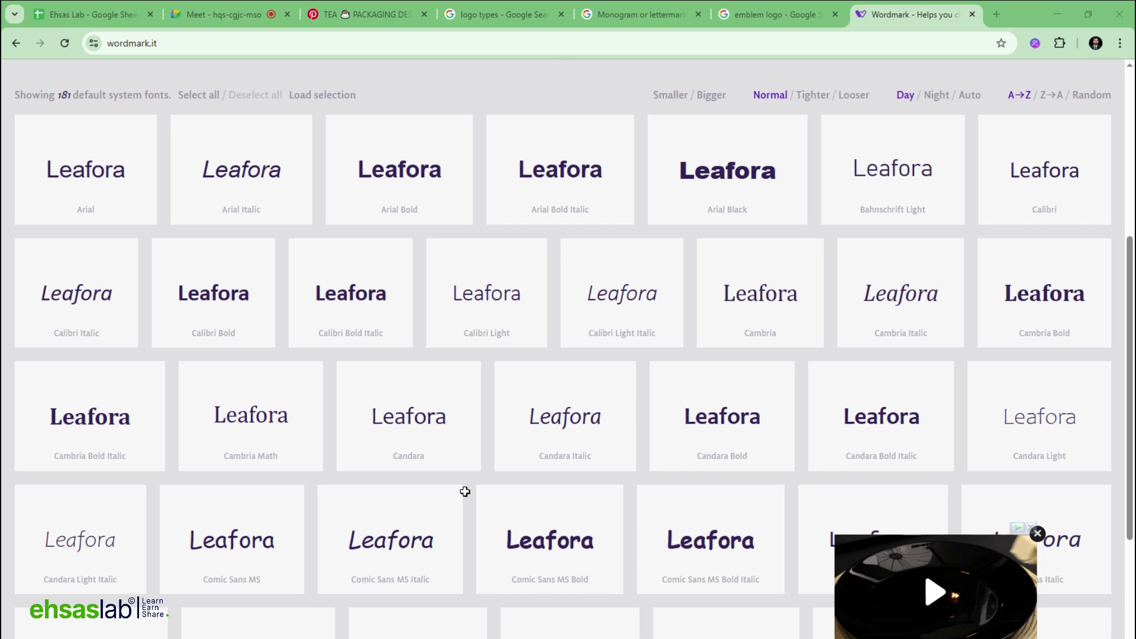
scroll(616, 482, "down", 3)
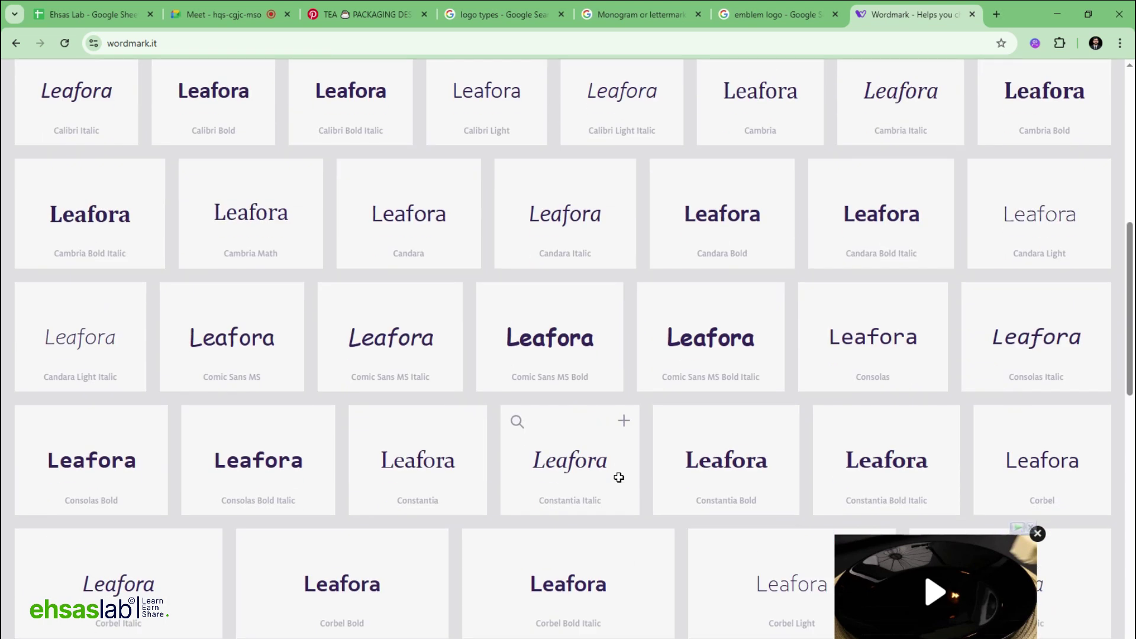
scroll(619, 478, "down", 3)
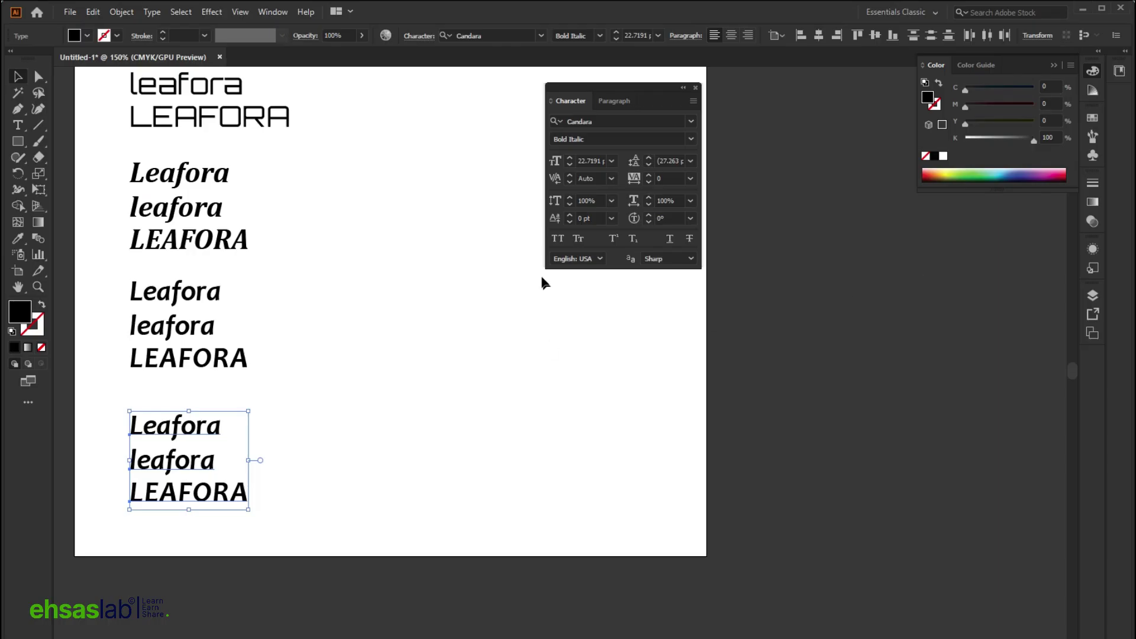
left_click(609, 120)
type("consta")
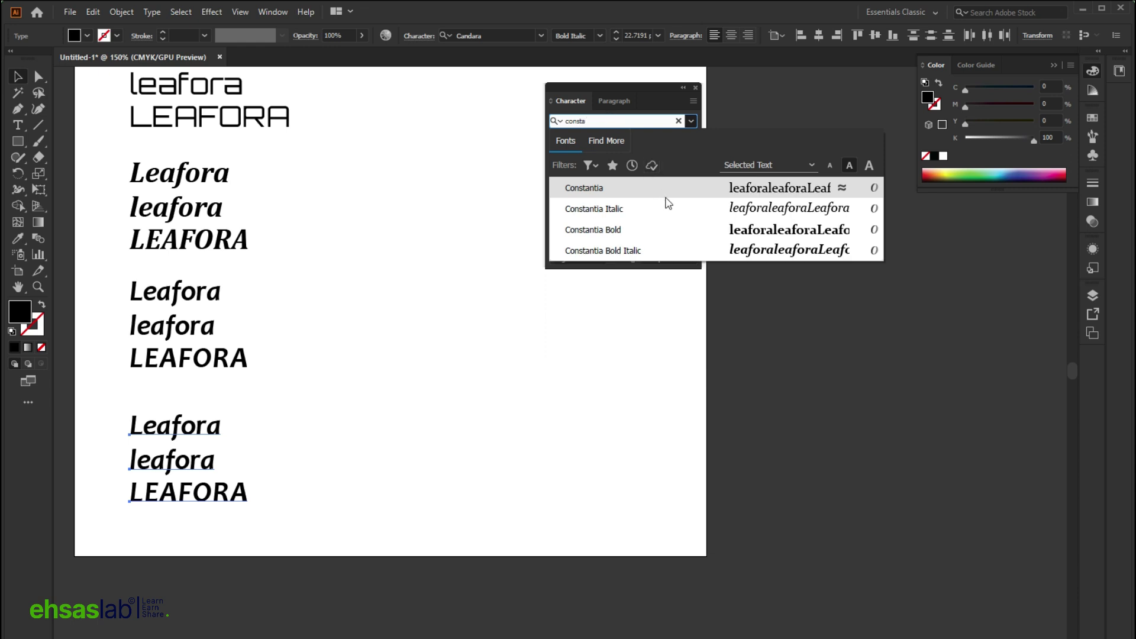
left_click(737, 231)
Duplicate the Constantia set into a second column beside the Orbitron set and set the copy's font to Gabriola.
left_click_drag(168, 458, 329, 135)
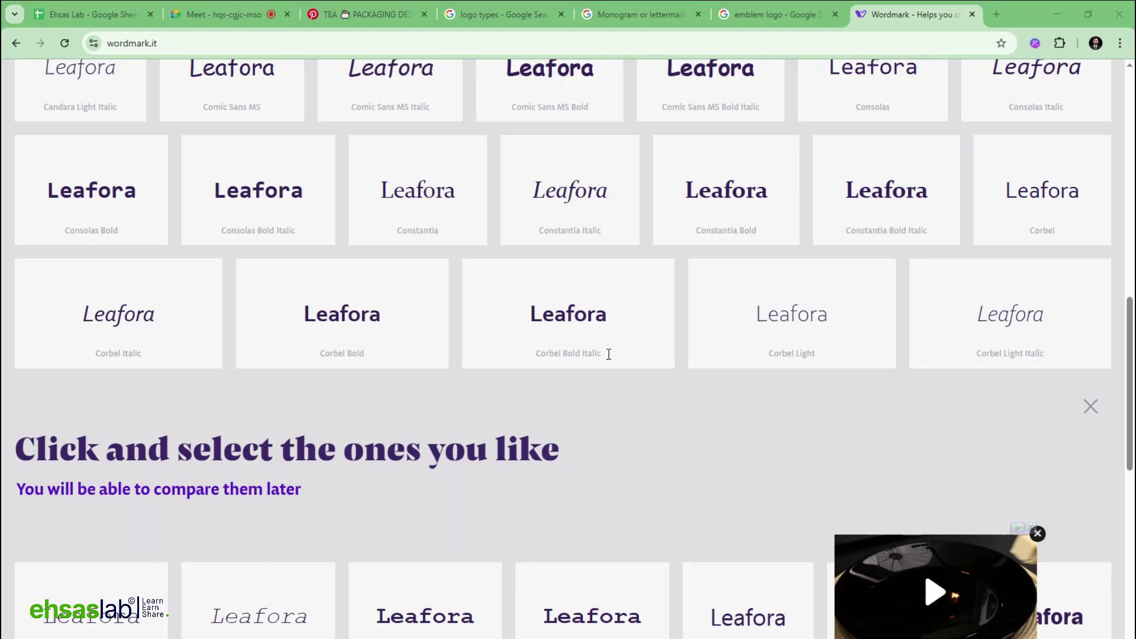
scroll(609, 376, "down", 1)
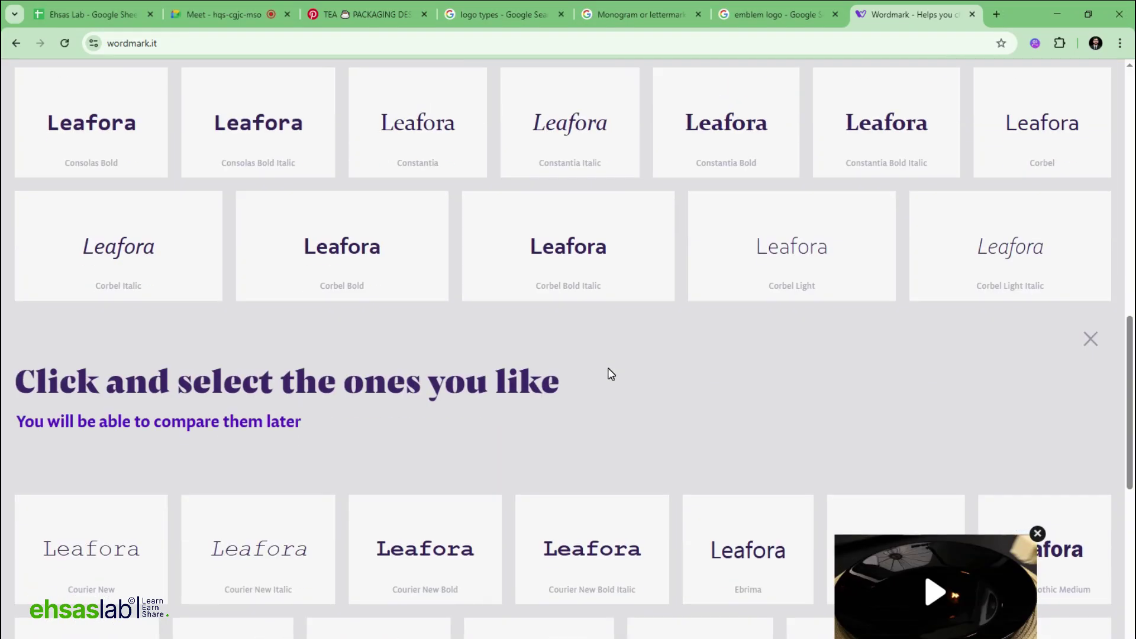
scroll(610, 375, "down", 4)
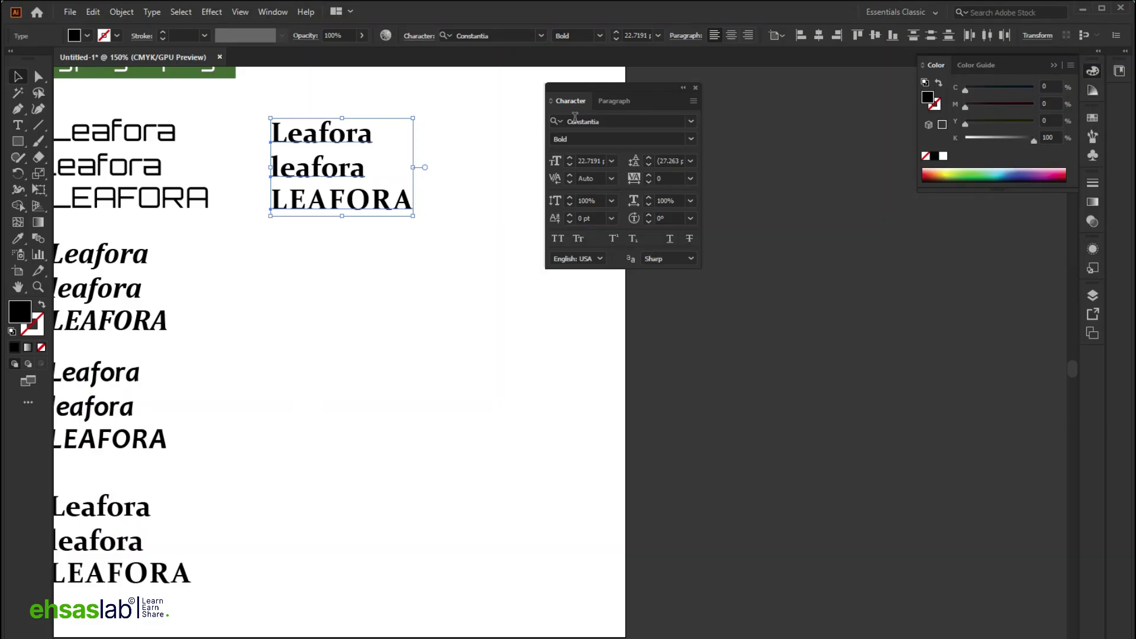
left_click(574, 116)
type("gabri")
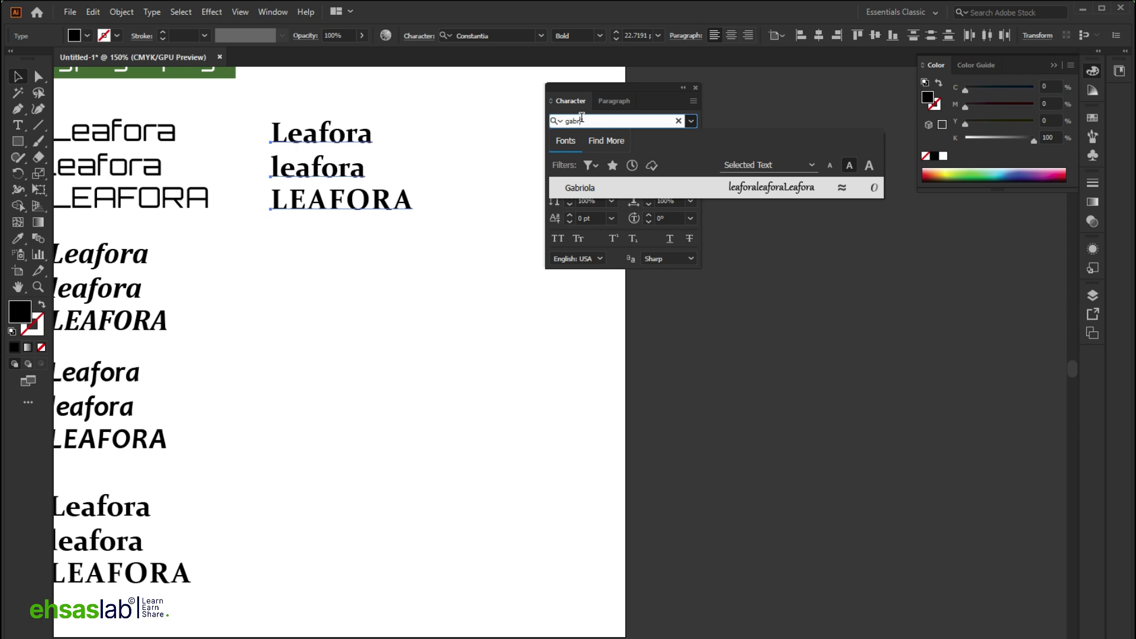
key("Return")
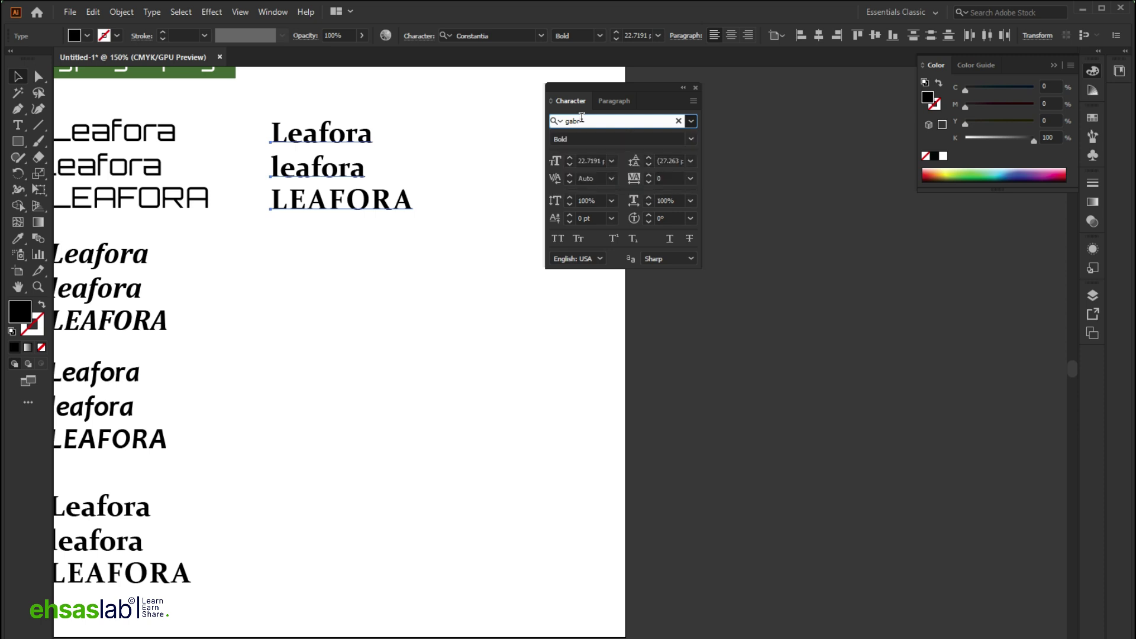
Duplicate the Gabriola set of Leafora texts below itself and examine the Wordmark previews from Courier New to Trebuchet for the next font.
left_click_drag(308, 167, 308, 303)
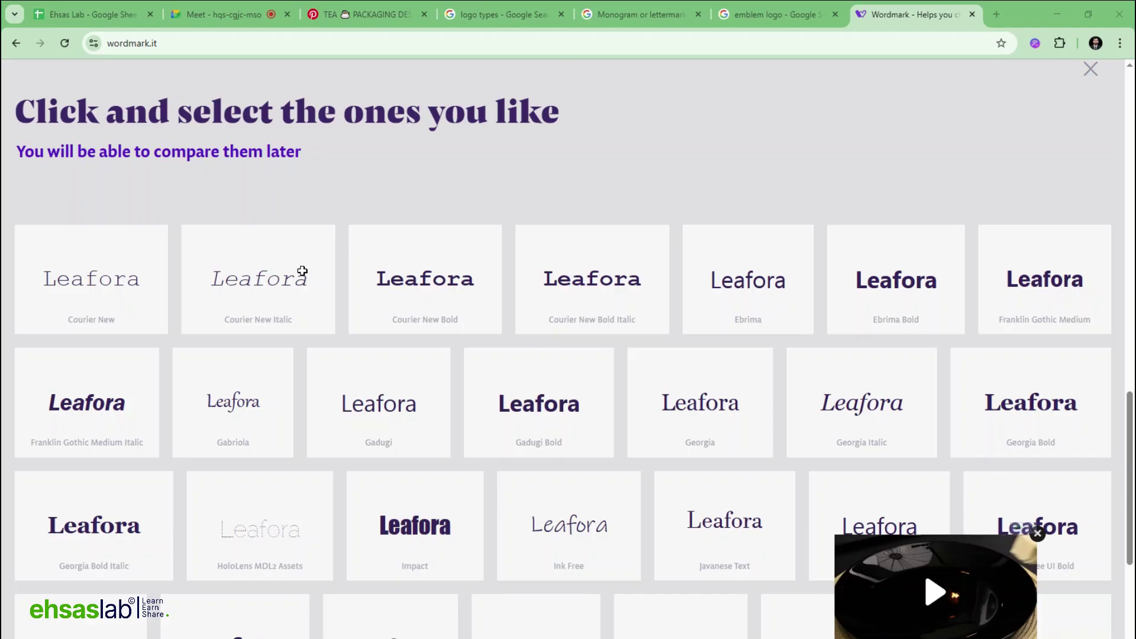
scroll(426, 367, "down", 2)
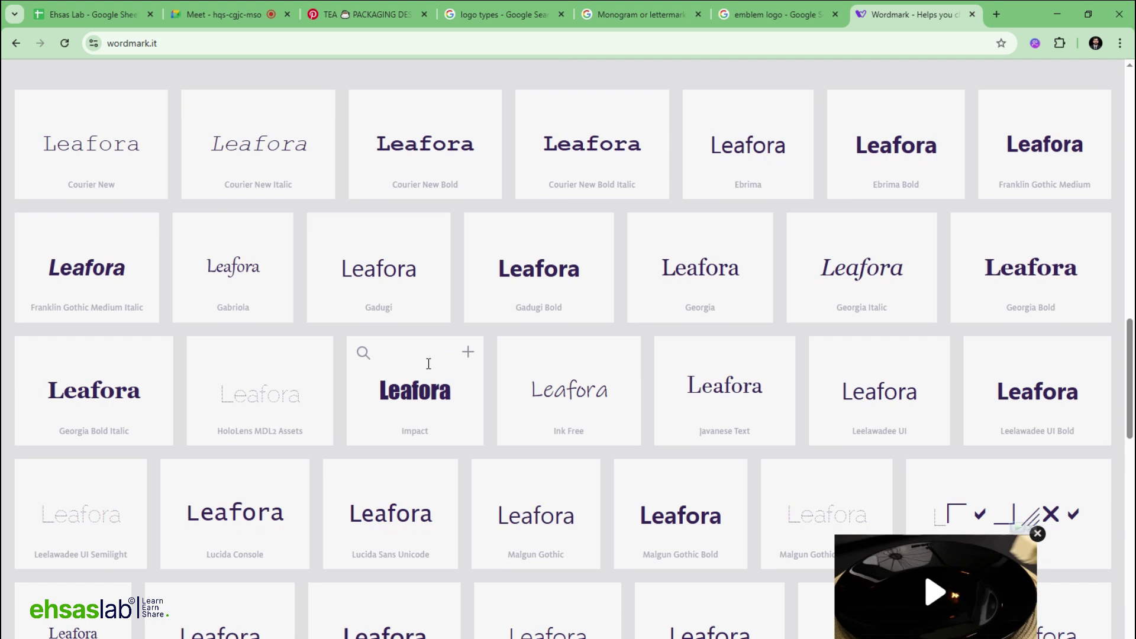
scroll(428, 364, "down", 2)
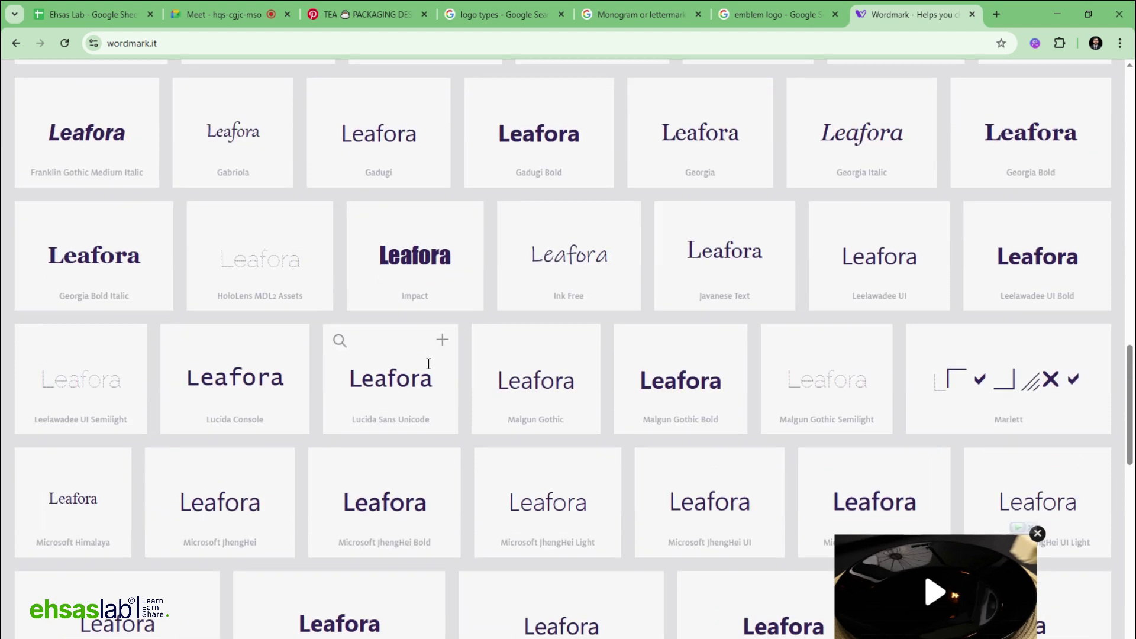
scroll(428, 364, "down", 4)
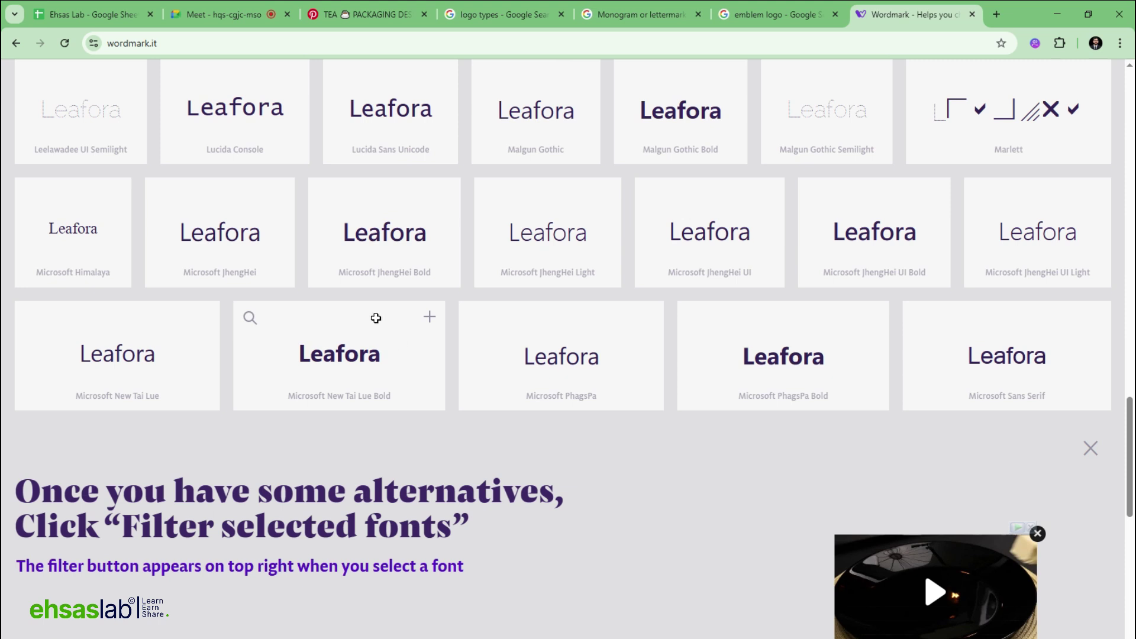
scroll(375, 318, "down", 3)
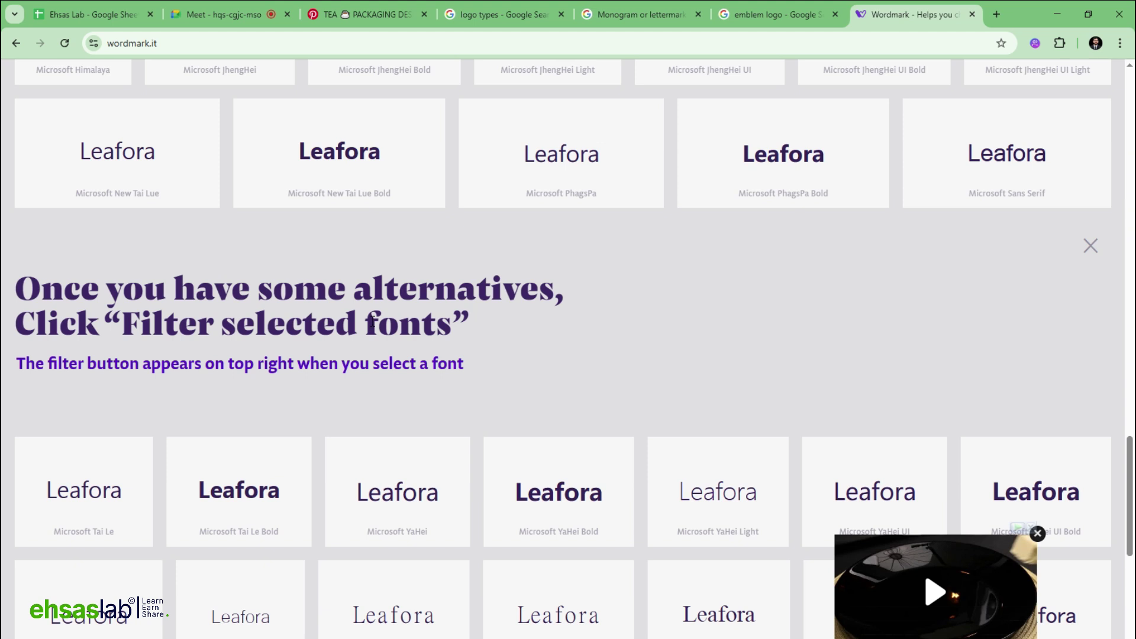
scroll(371, 318, "down", 7)
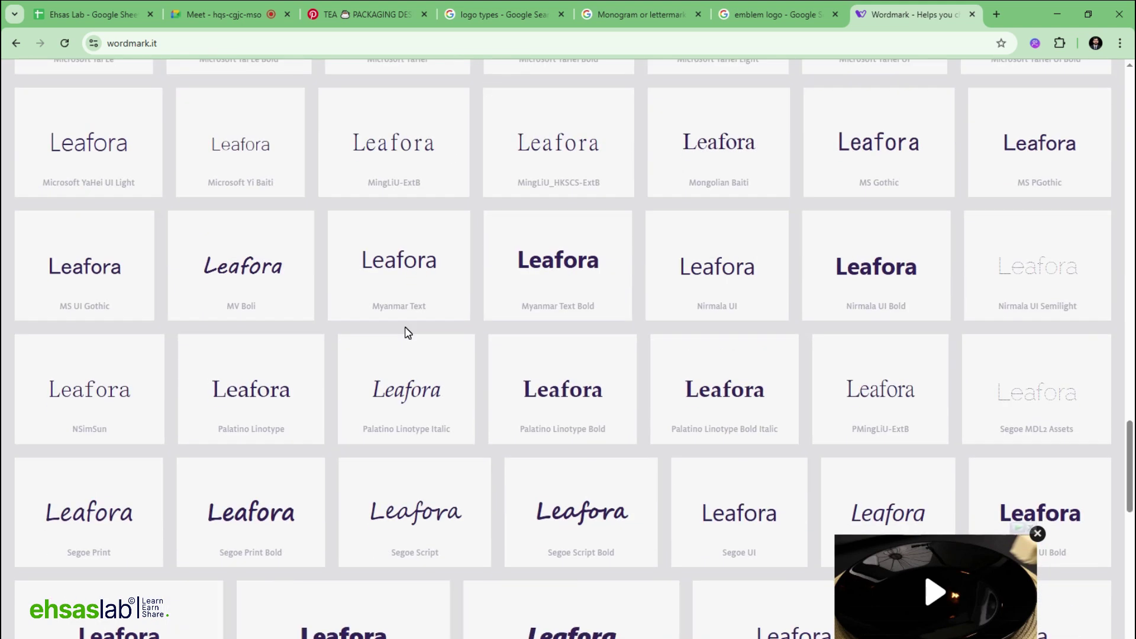
scroll(408, 333, "down", 4)
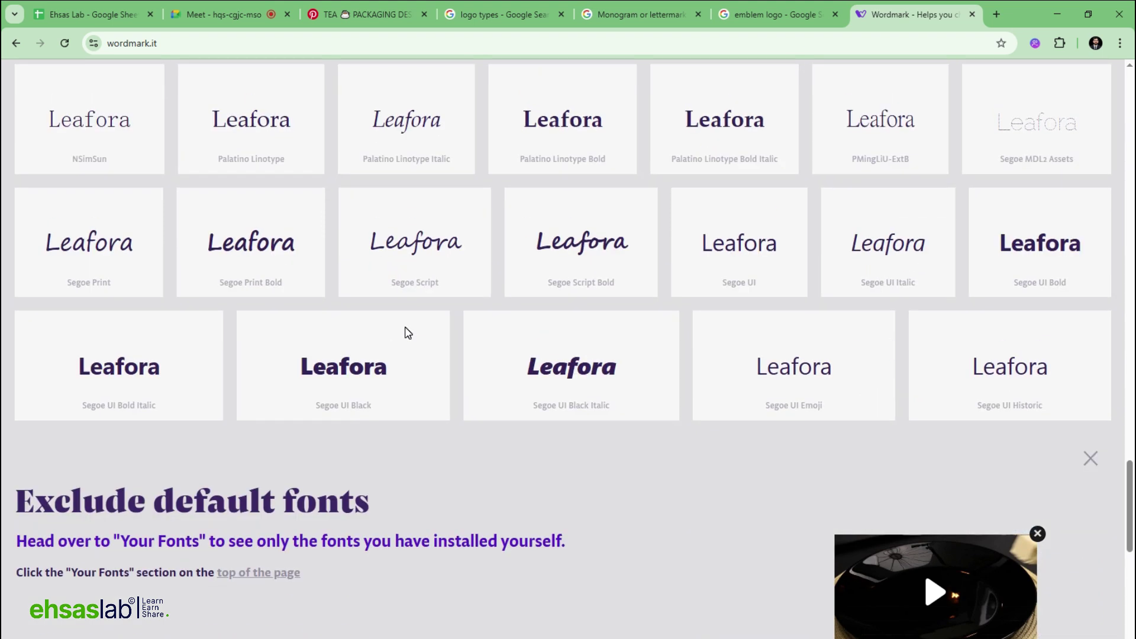
scroll(405, 326, "down", 5)
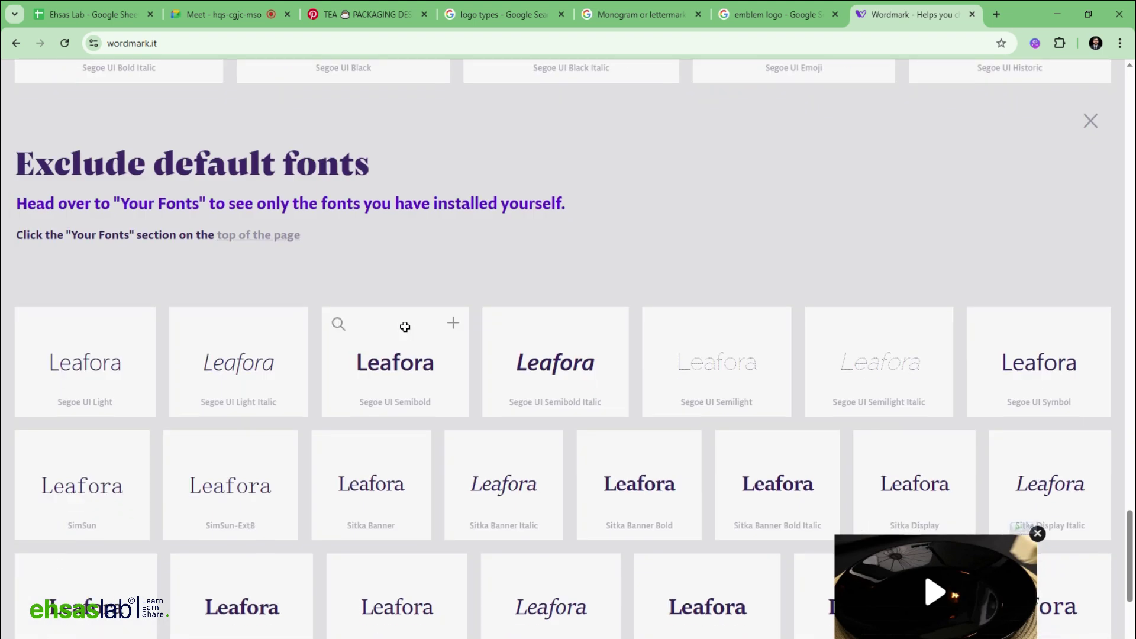
scroll(404, 327, "down", 4)
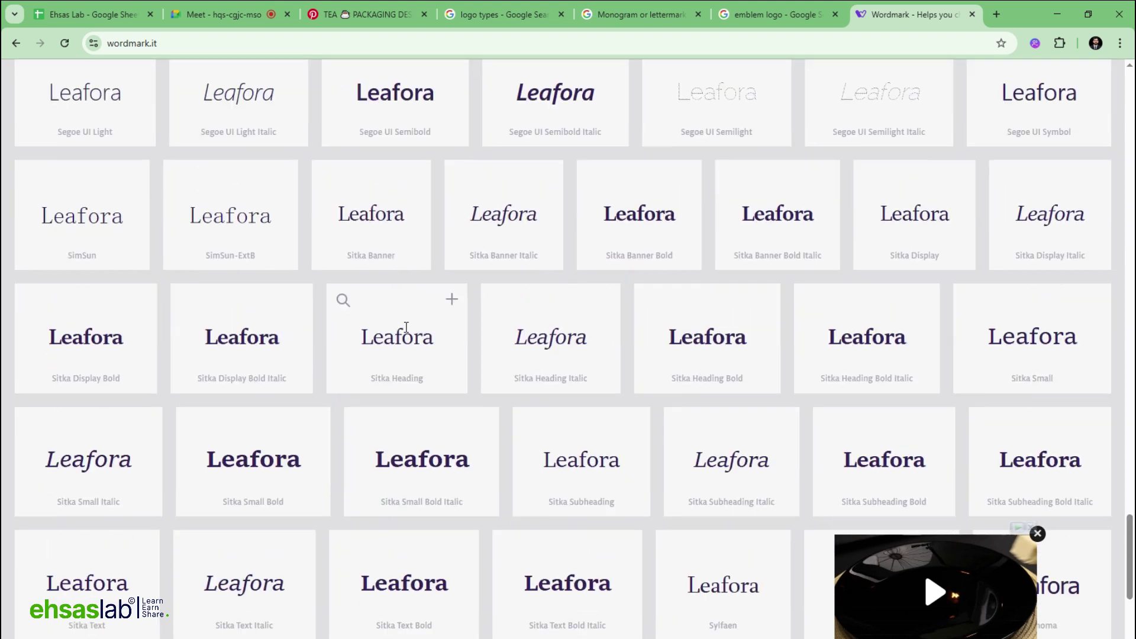
scroll(406, 328, "down", 4)
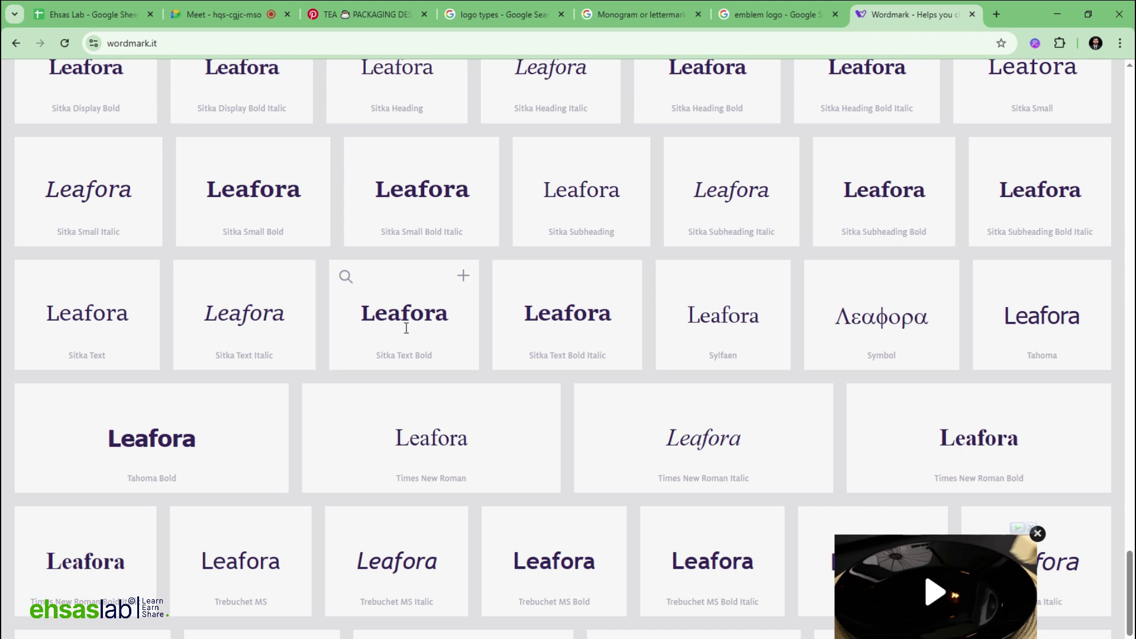
Return to Illustrator and set the duplicated Leafora set below the Gabriola one to Sitka Heading Italic.
key("alt+Tab")
left_click(587, 121)
type("s")
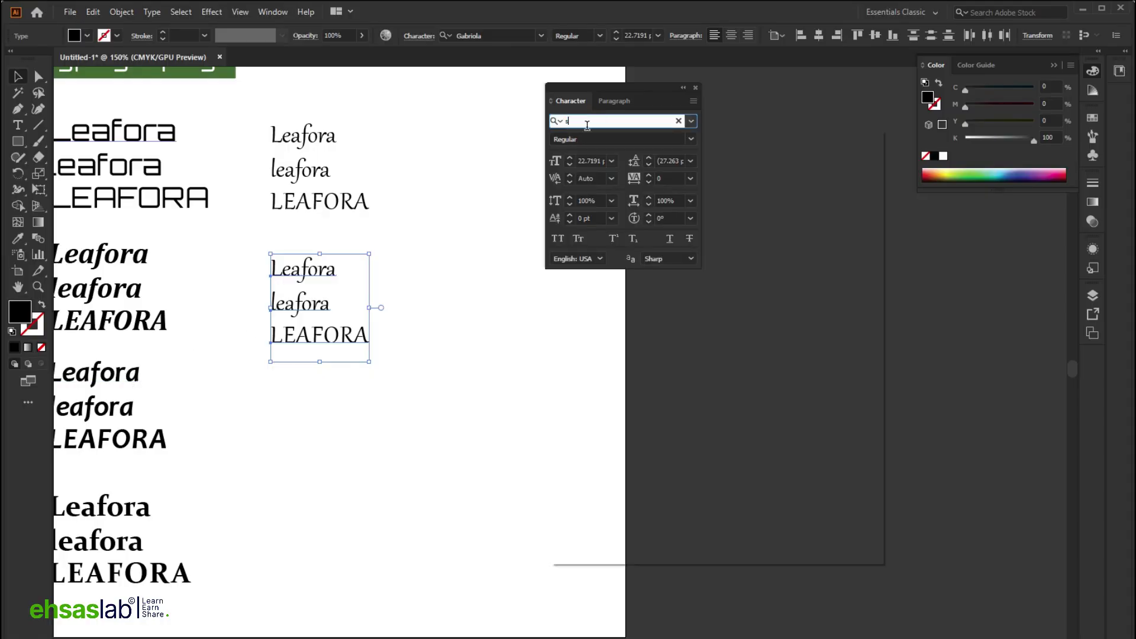
type("itk")
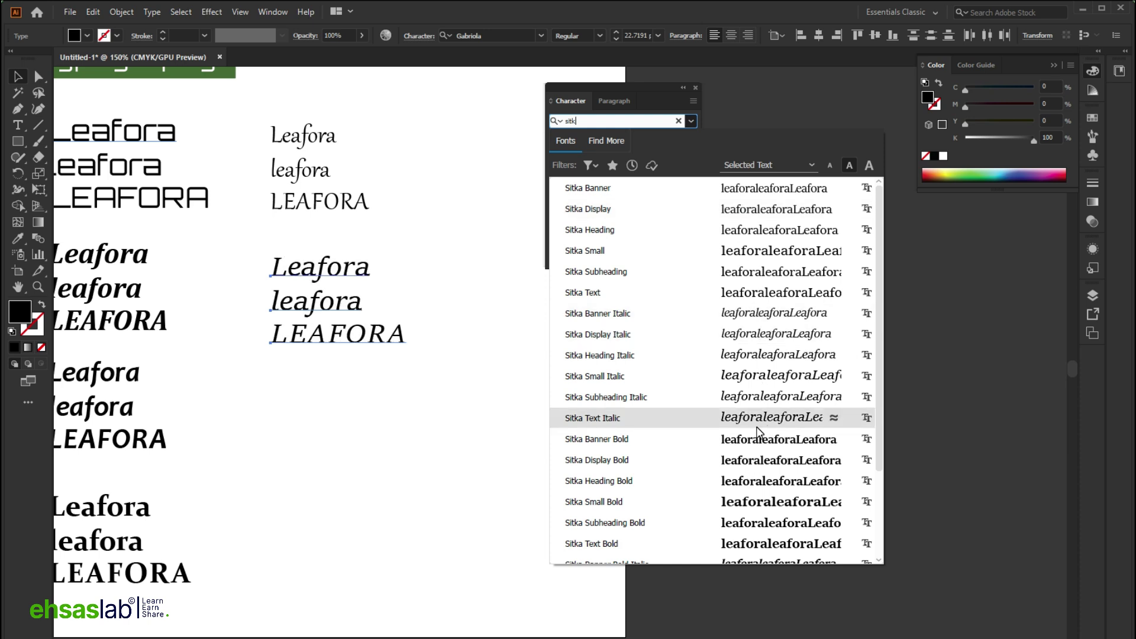
left_click(766, 357)
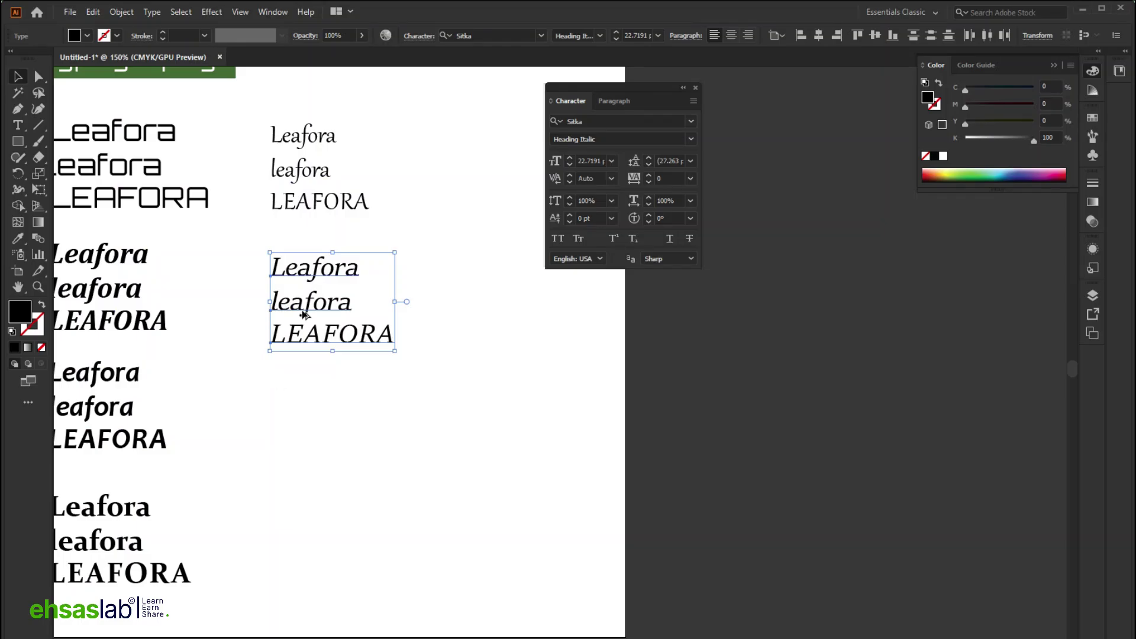
Duplicate the Sitka set of Leafora texts below itself and examine the last default font previews in Wordmark.
left_click_drag(304, 315, 304, 432)
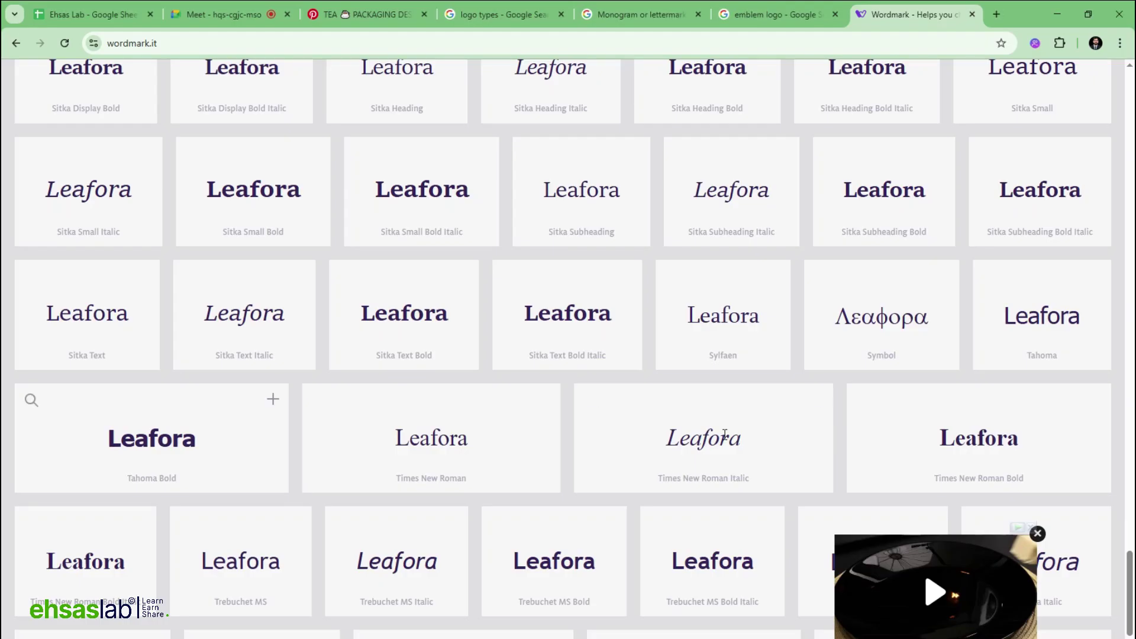
scroll(724, 435, "down", 2)
scroll(724, 435, "down", 1)
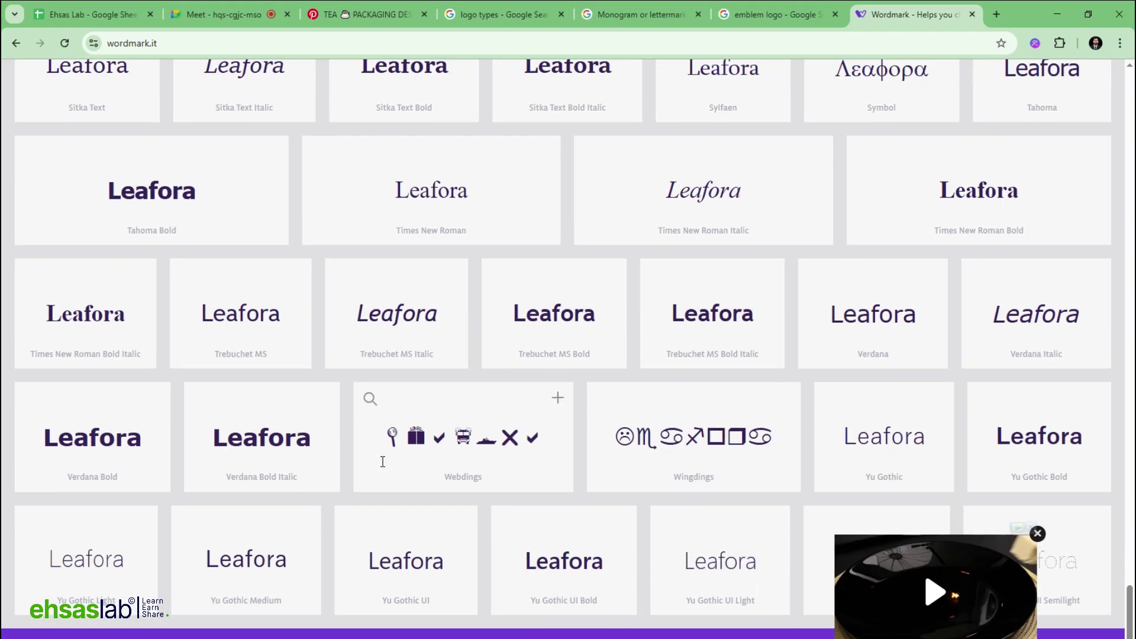
scroll(383, 461, "up", 12)
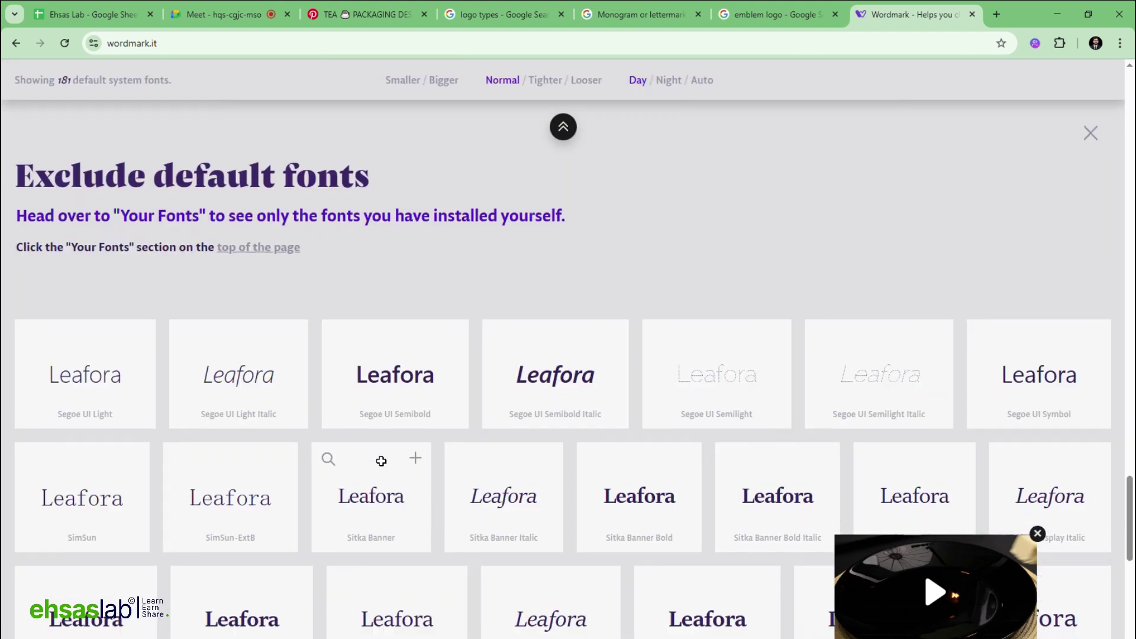
scroll(382, 462, "down", 5)
scroll(383, 461, "down", 8)
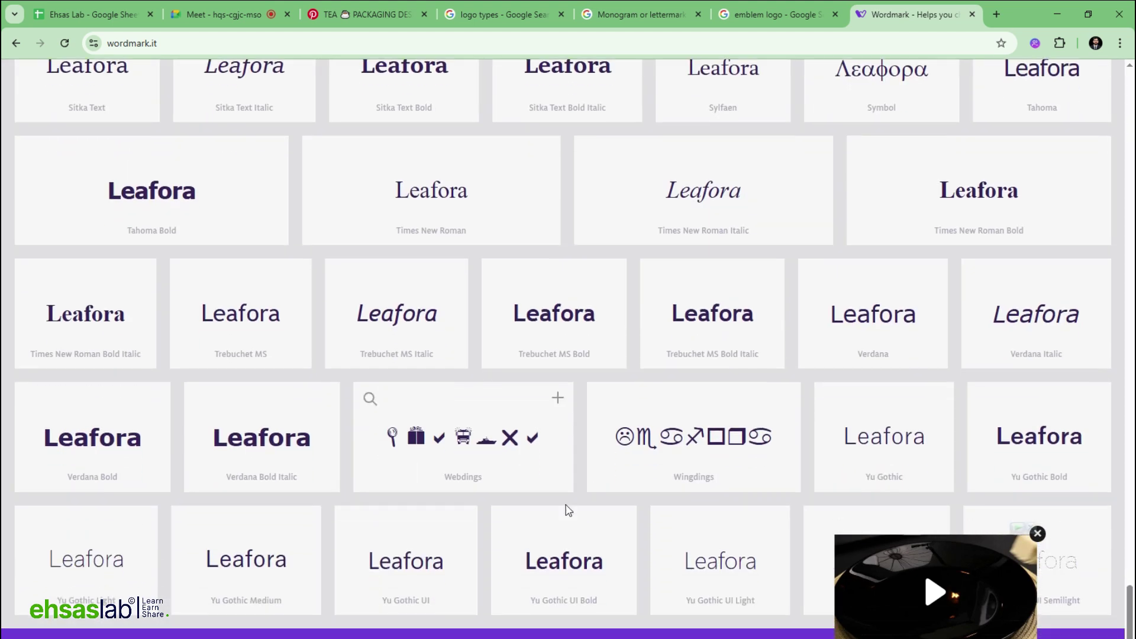
Dismiss the Wordmark Pro upgrade offer and look back through the font previews up to the start of the list.
left_click(1038, 534)
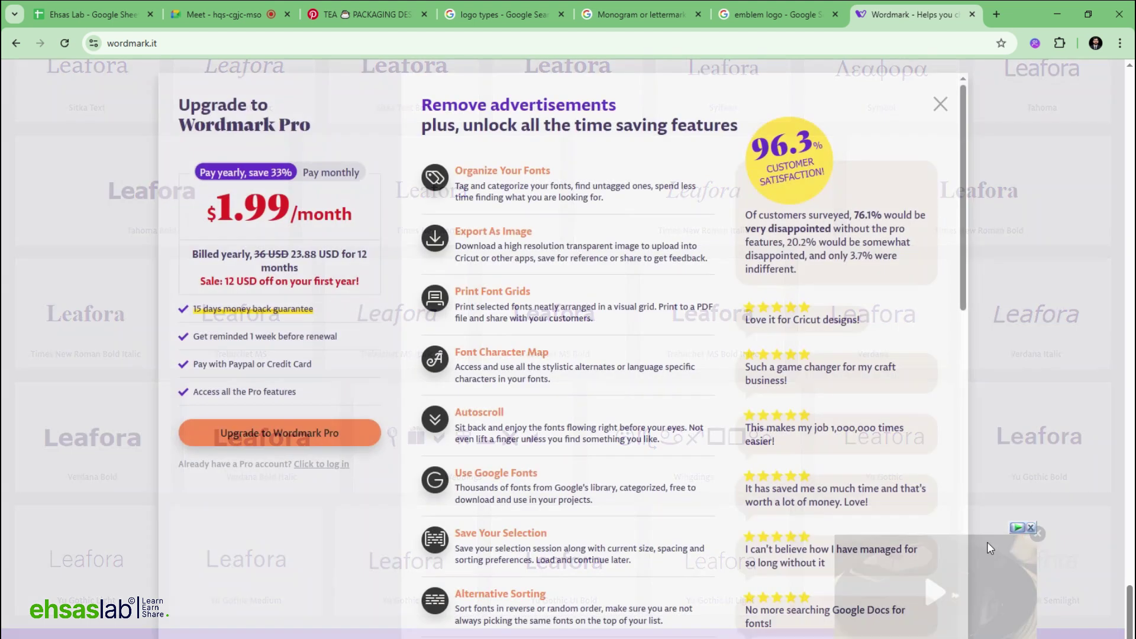
left_click(940, 104)
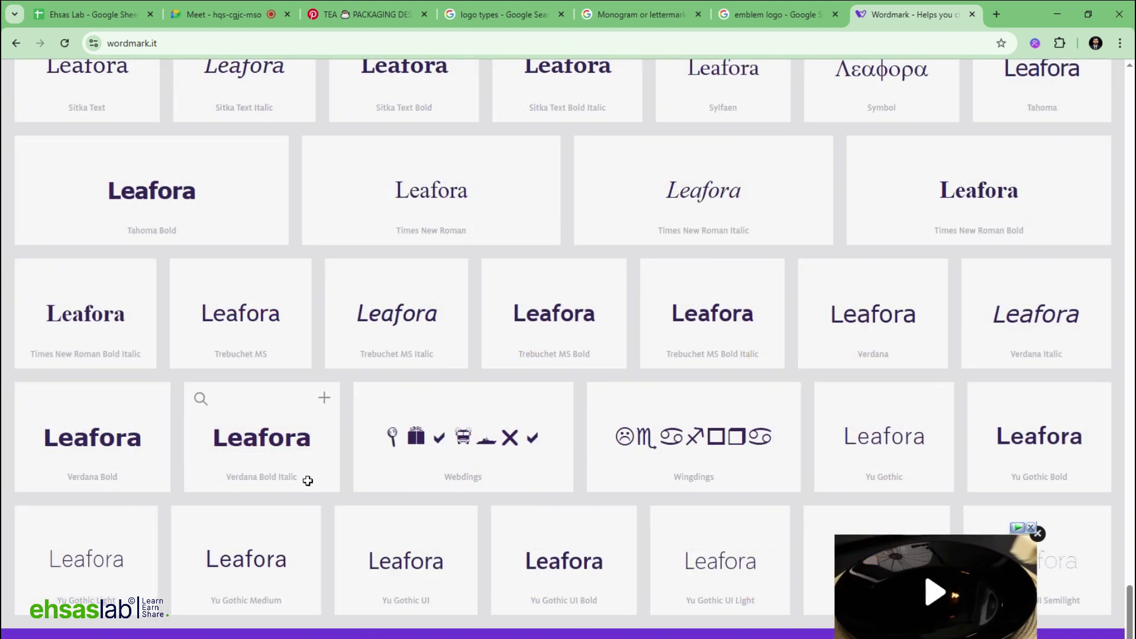
scroll(313, 478, "up", 10)
scroll(317, 475, "up", 8)
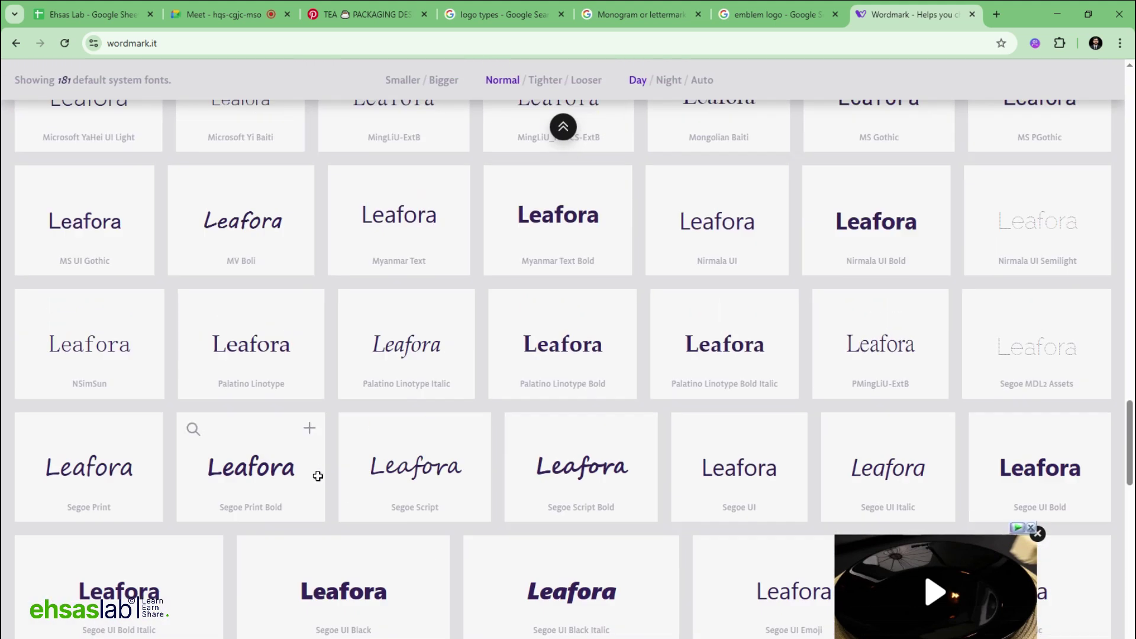
scroll(318, 476, "up", 10)
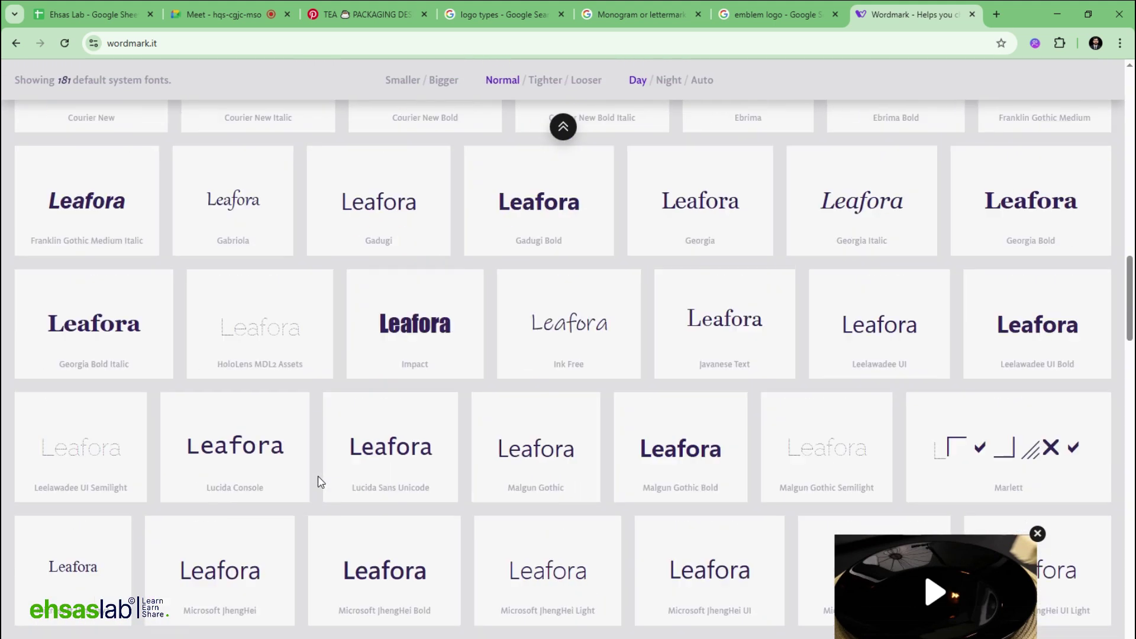
scroll(318, 476, "up", 6)
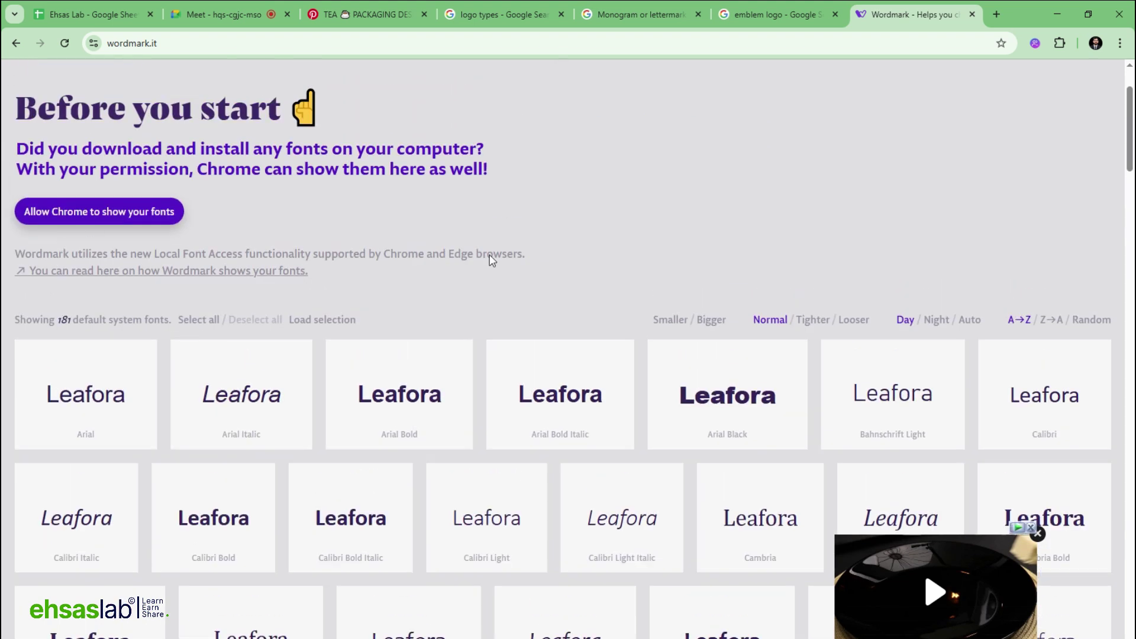
scroll(725, 296, "down", 1)
scroll(723, 296, "up", 3)
scroll(722, 296, "down", 6)
Return to Illustrator, browse the installed fonts and set the duplicated Sitka set to Abril Fatface Italic.
key("alt+Tab")
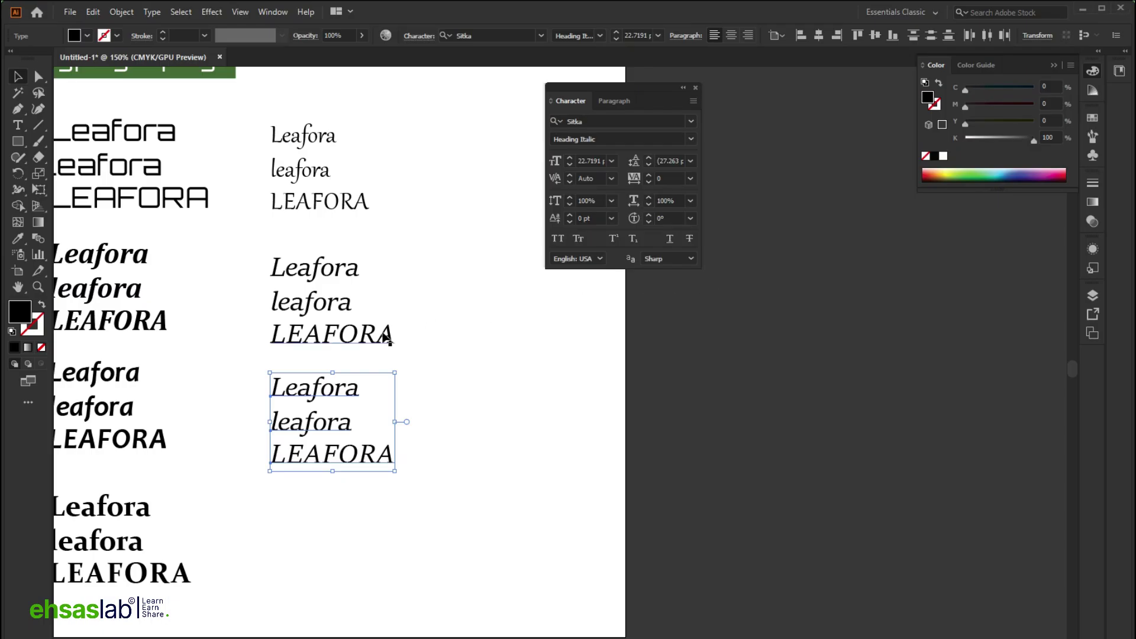
left_click(692, 121)
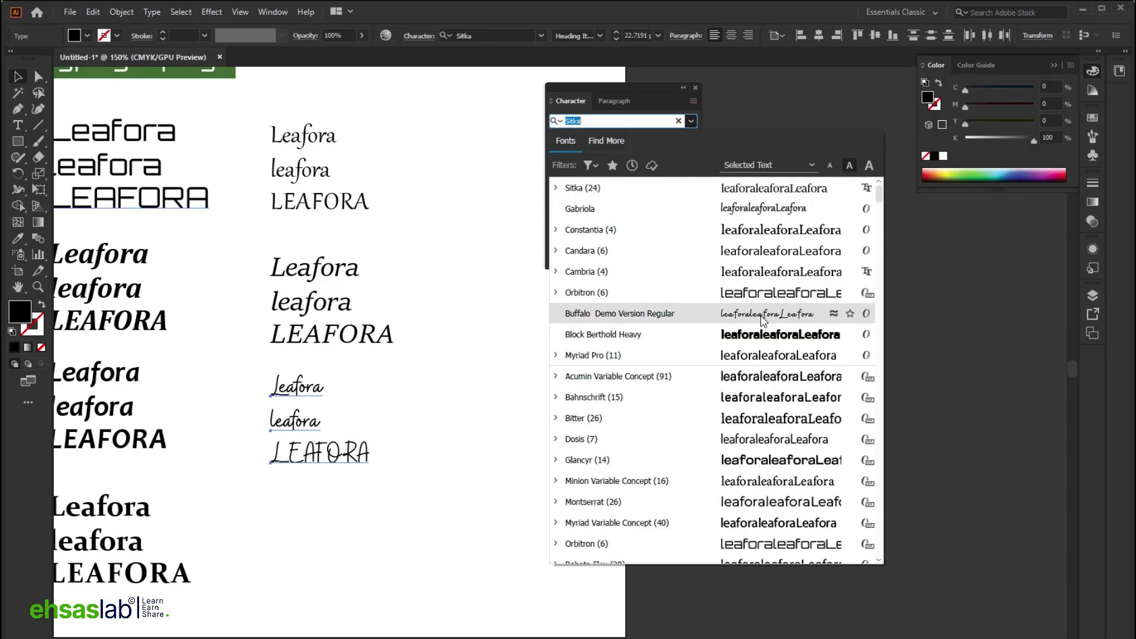
scroll(764, 320, "down", 10)
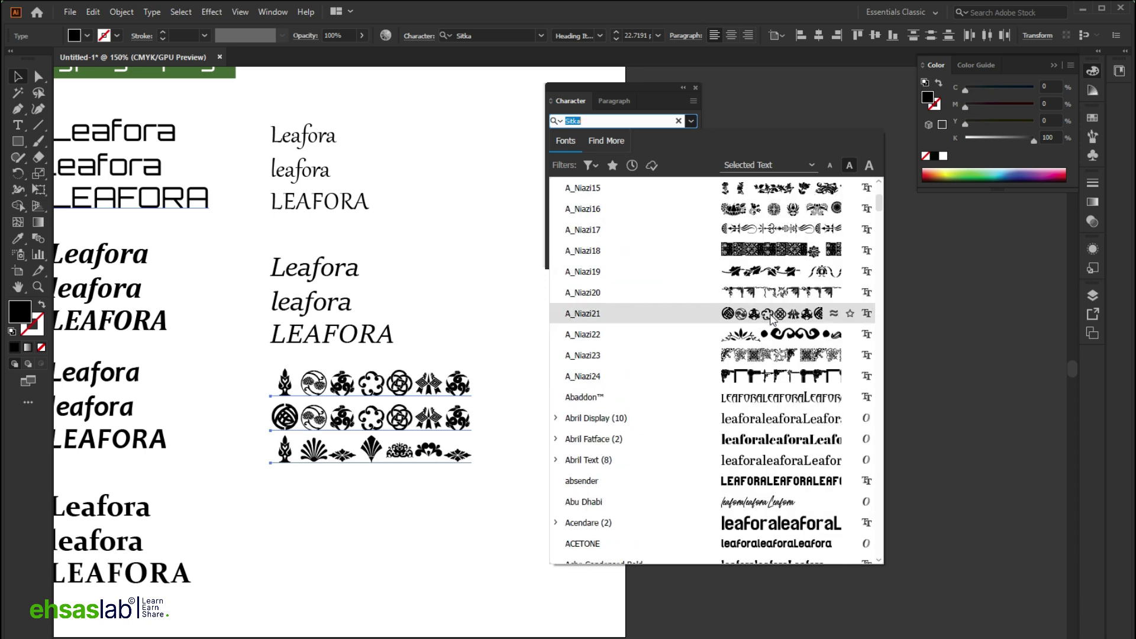
scroll(791, 399, "down", 4)
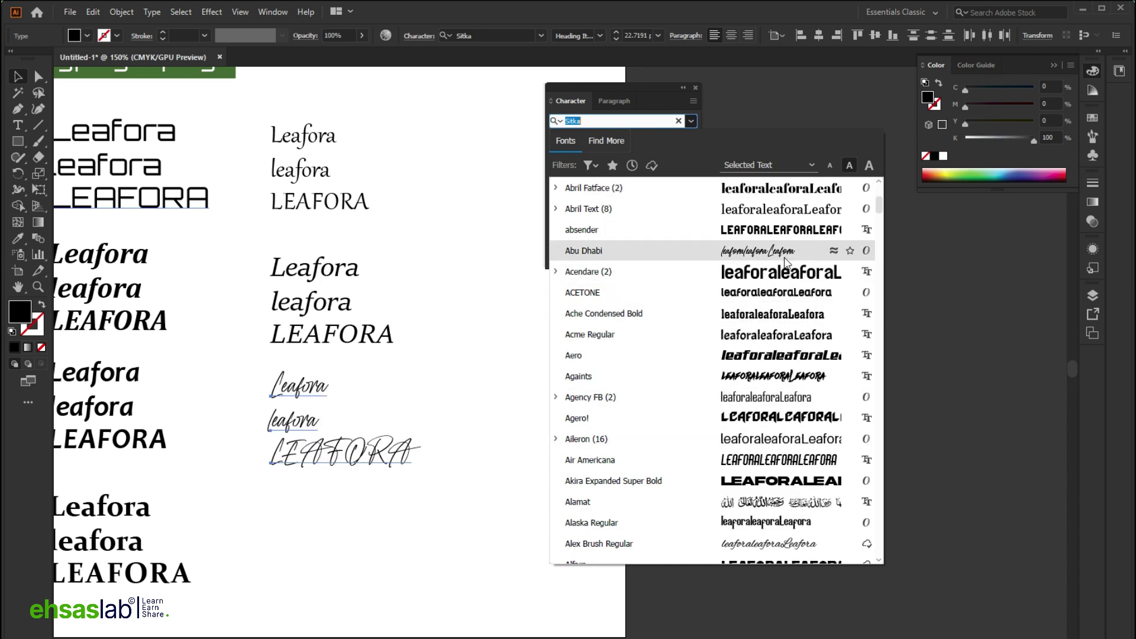
scroll(785, 262, "up", 4)
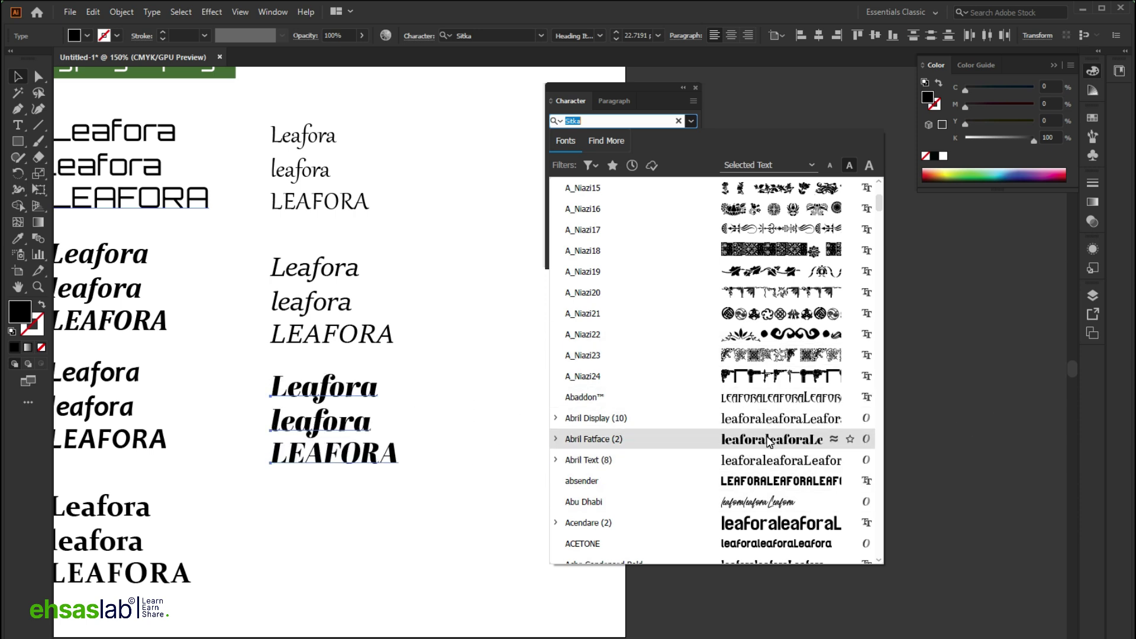
left_click(769, 439)
key("Escape")
Duplicate the Abril Fatface set of Leafora texts below itself and set the copy's font to Bangle Bold.
left_click_drag(316, 407, 320, 519)
left_click(691, 125)
scroll(733, 381, "down", 12)
scroll(746, 509, "down", 9)
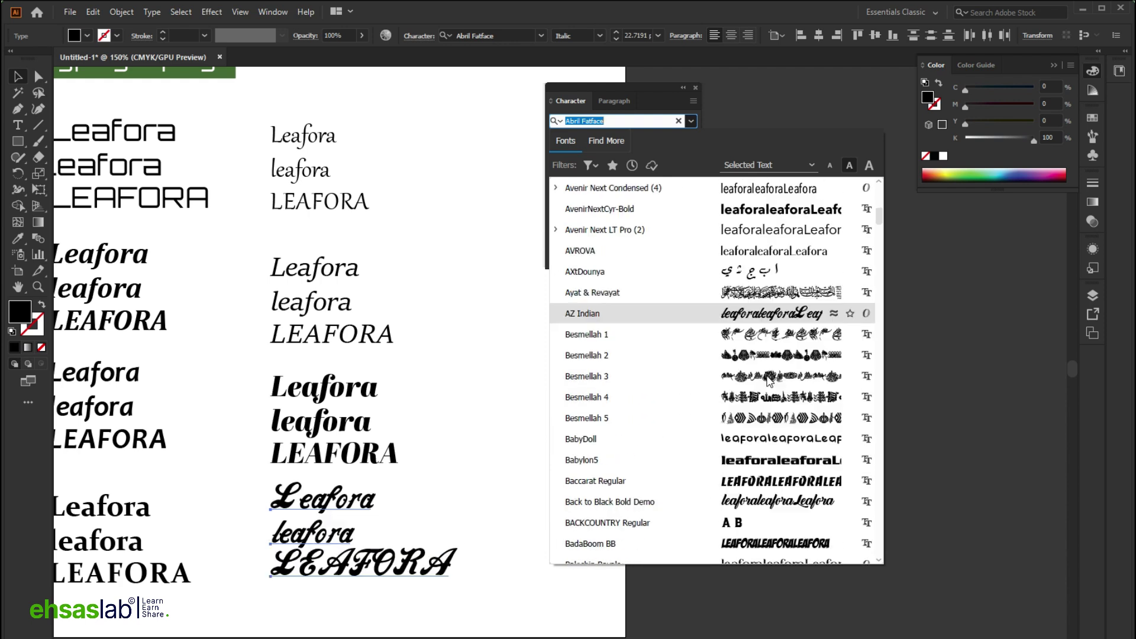
scroll(769, 381, "down", 5)
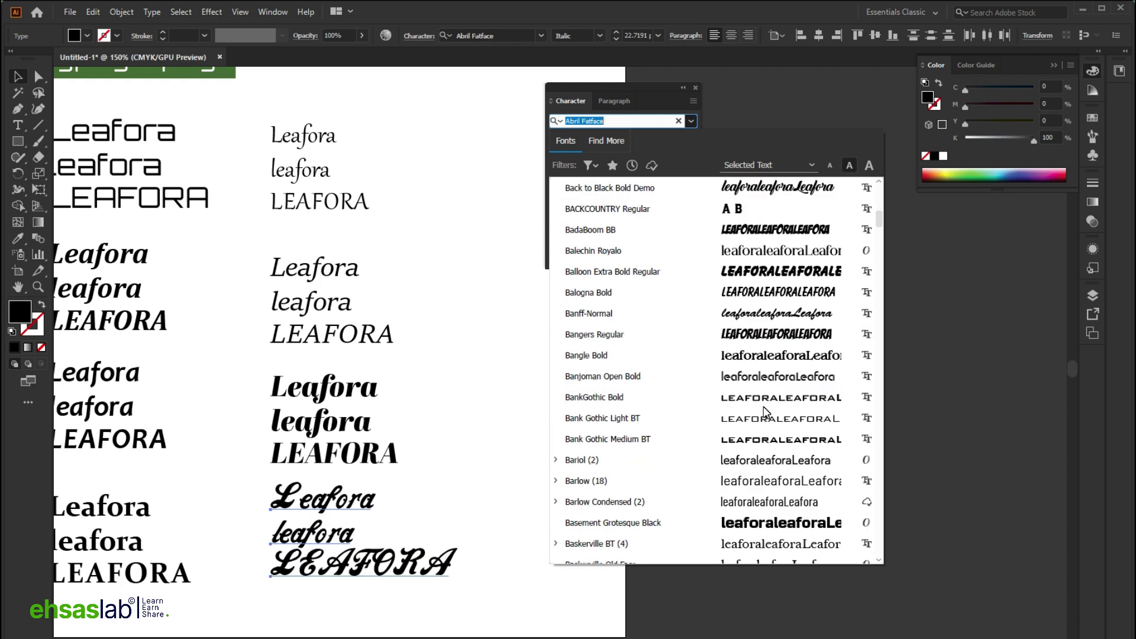
left_click(755, 365)
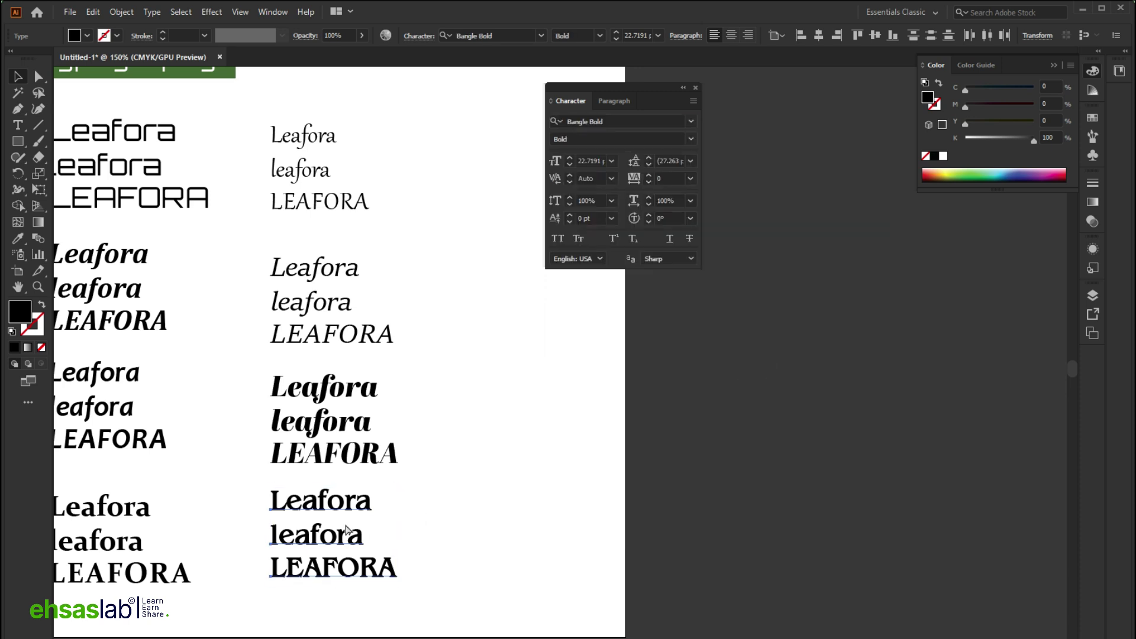
Duplicate the Bangle Bold set of Leafora texts to the head of a new third column and set its font to COCOGOOSE UltraLight.
scroll(207, 591, "up", 2)
left_click_drag(217, 617, 388, 246)
left_click(690, 121)
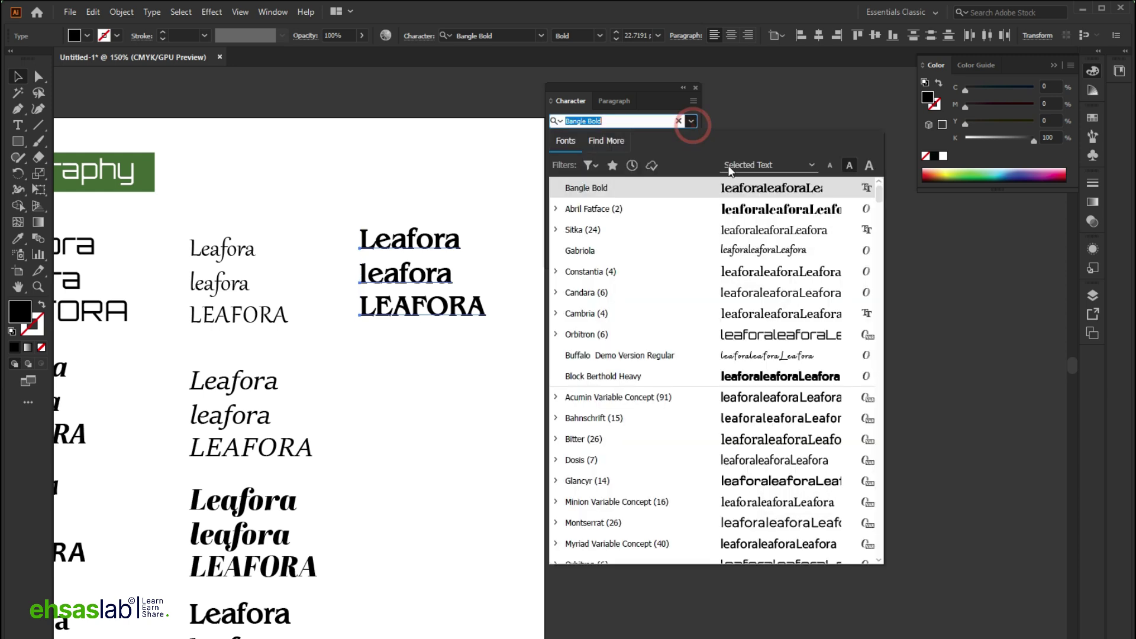
scroll(769, 337, "down", 10)
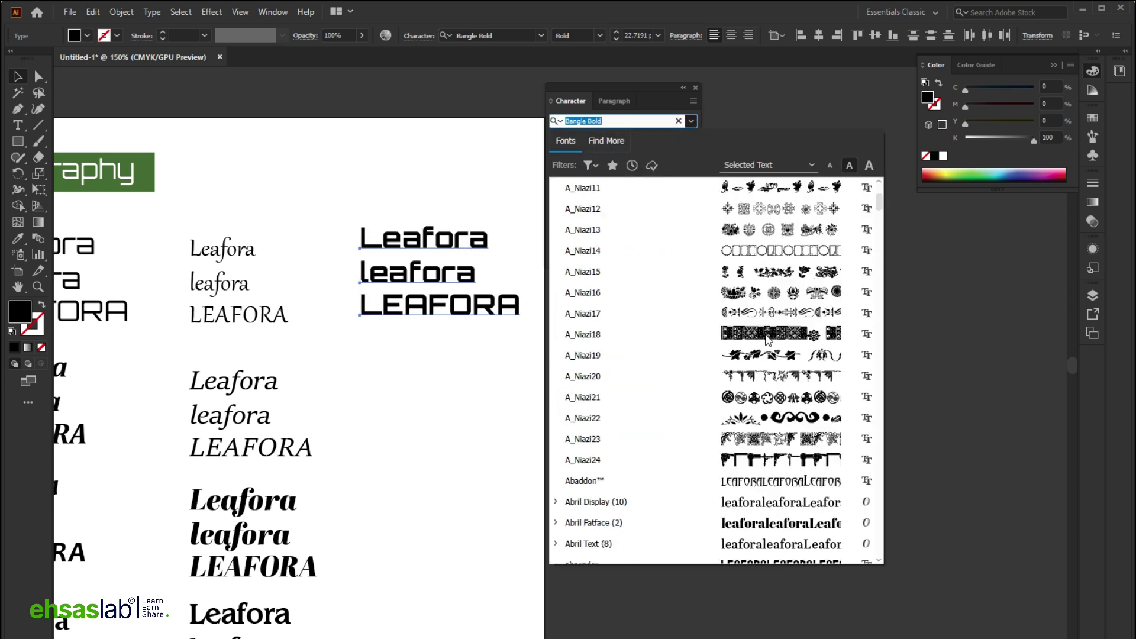
scroll(767, 339, "down", 12)
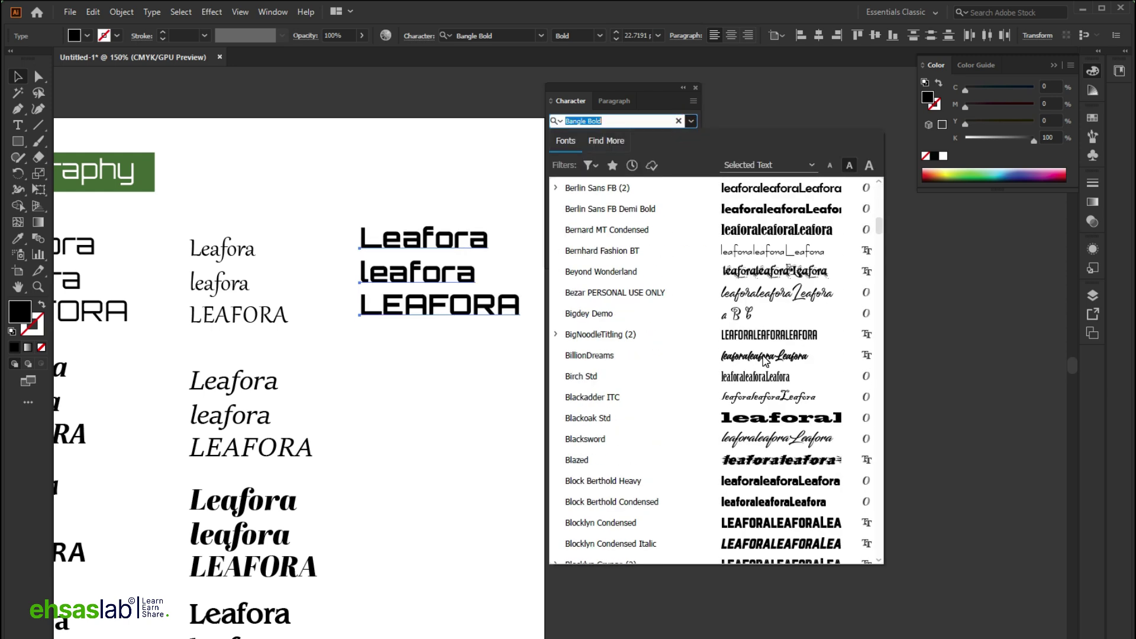
scroll(751, 397, "down", 1)
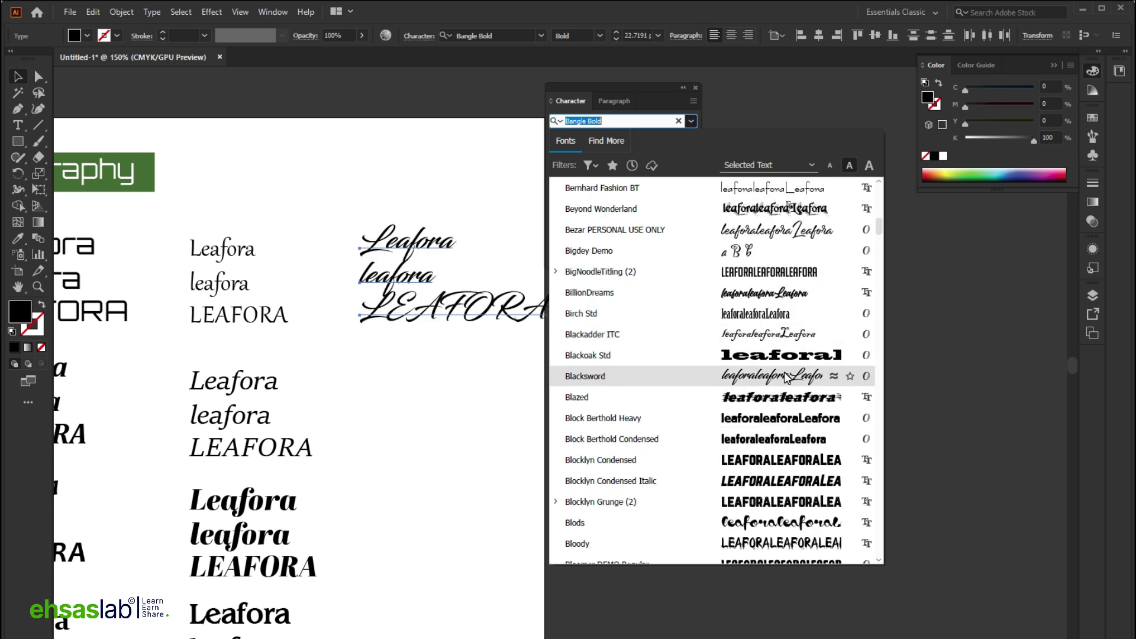
scroll(769, 432, "down", 5)
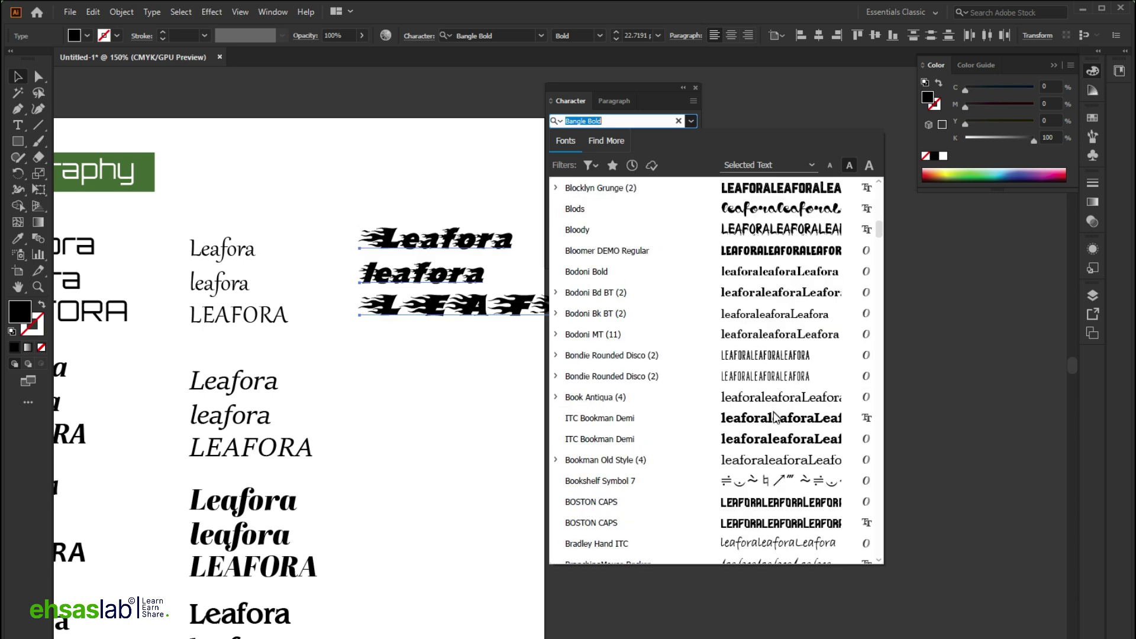
scroll(759, 452, "down", 4)
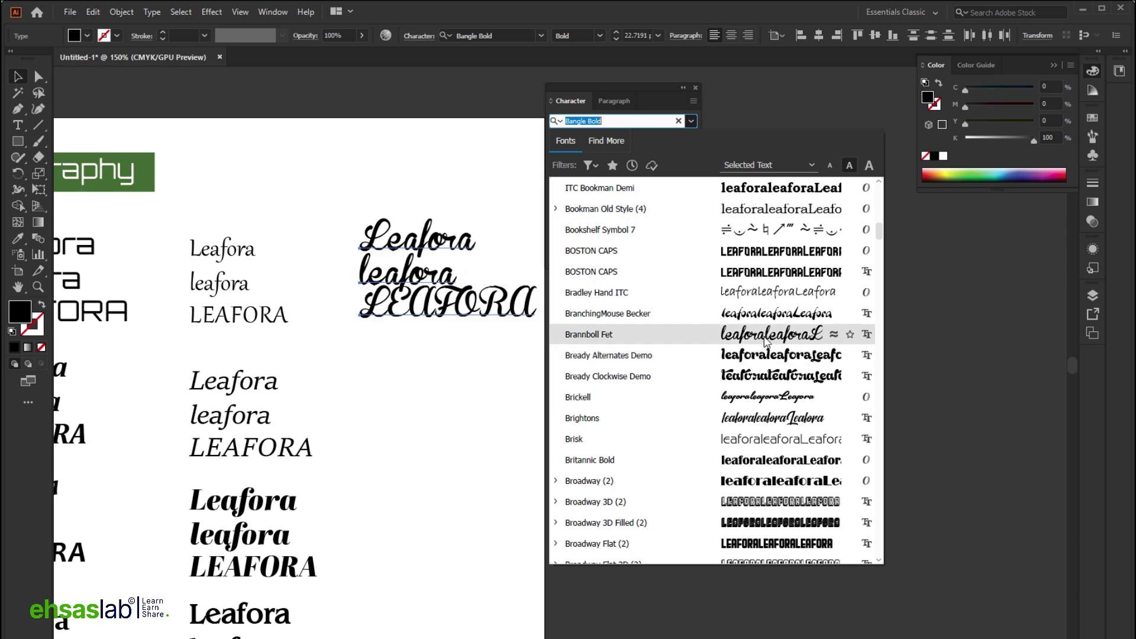
scroll(766, 339, "down", 5)
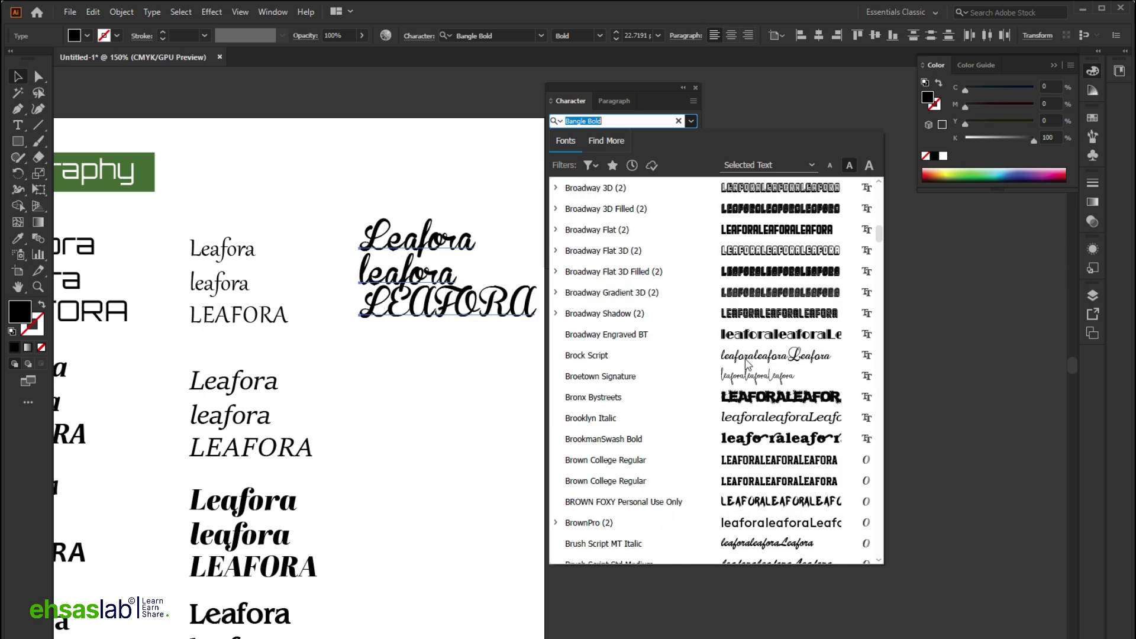
scroll(746, 362, "down", 4)
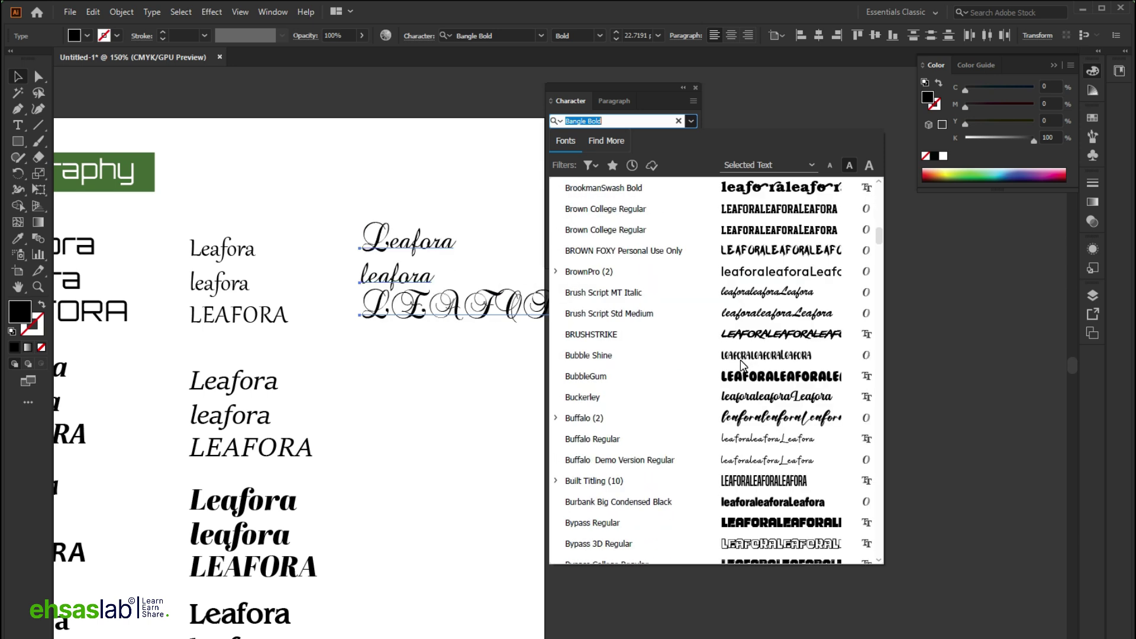
scroll(751, 421, "down", 6)
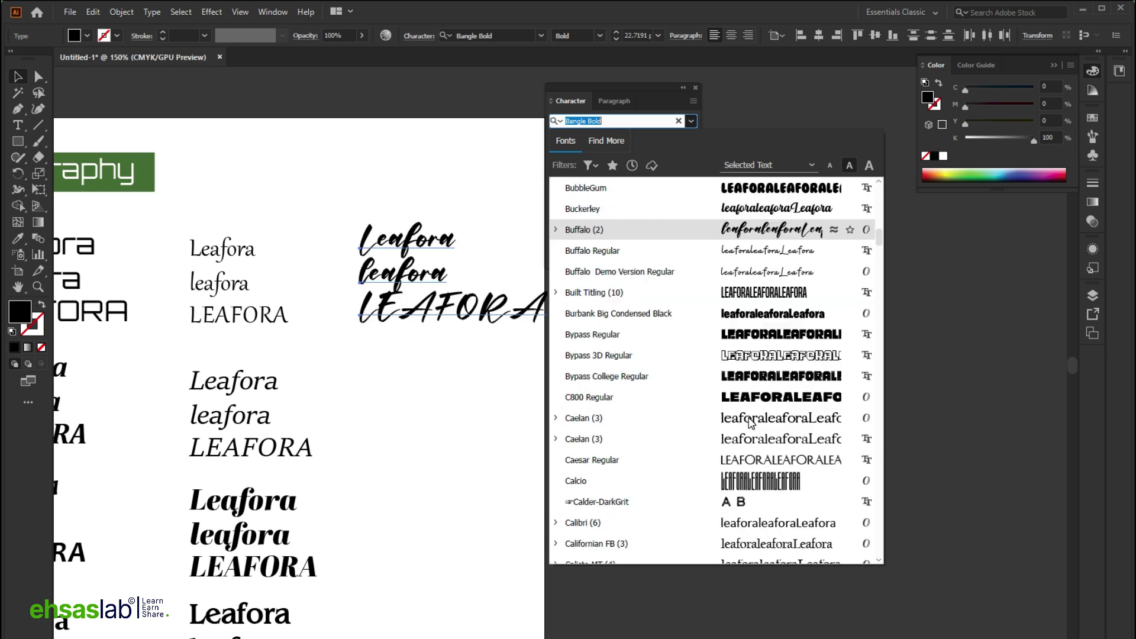
scroll(759, 418, "down", 4)
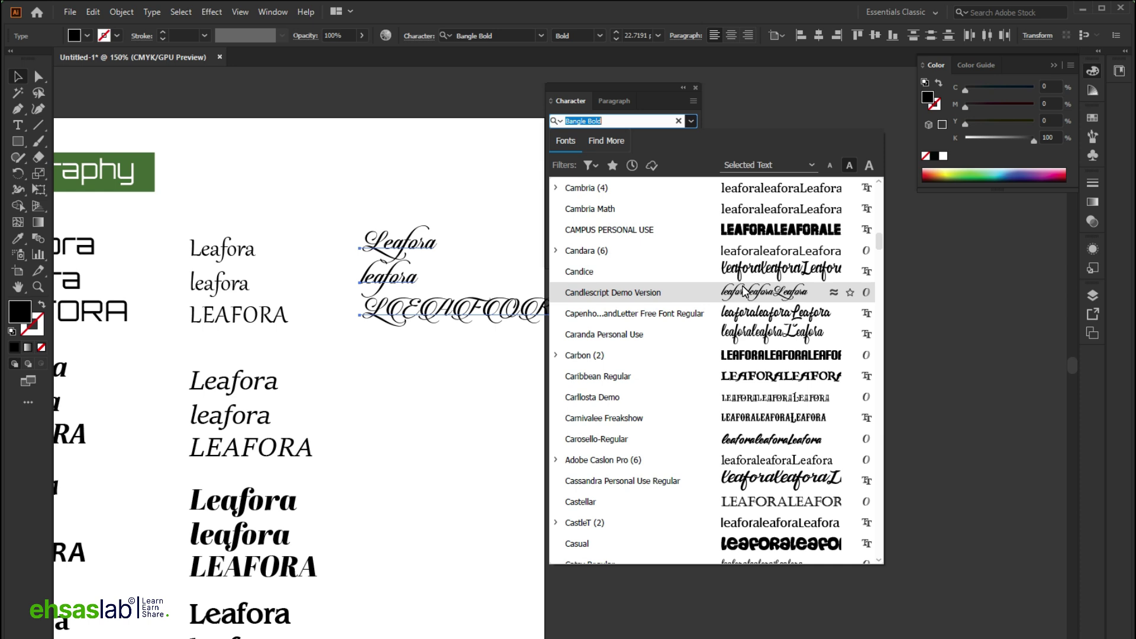
scroll(740, 325, "down", 1)
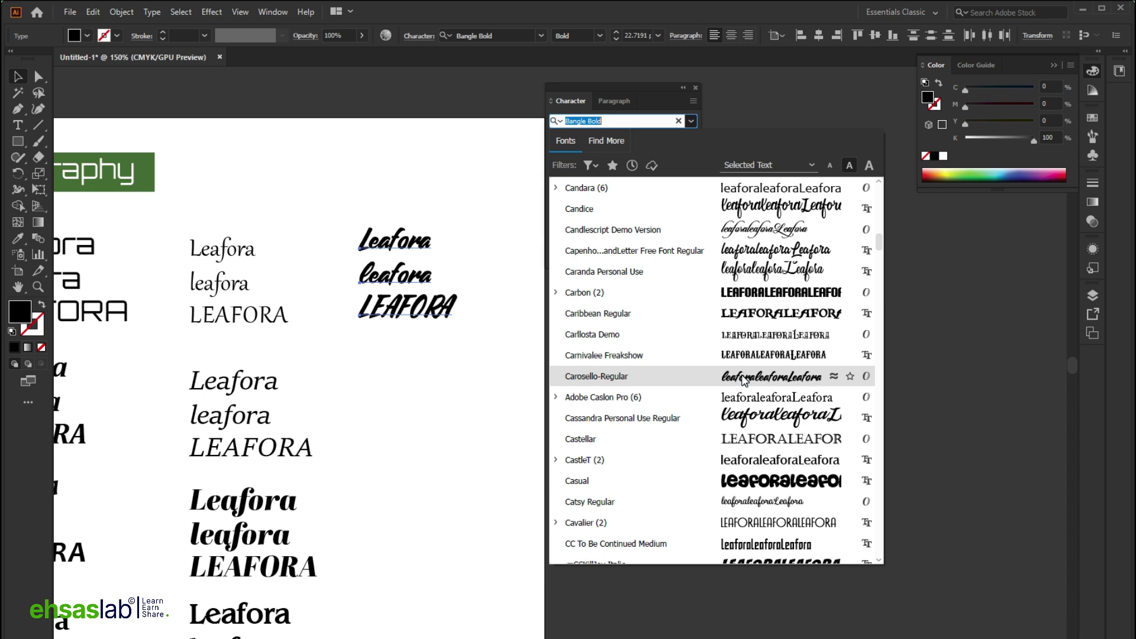
scroll(744, 380, "down", 2)
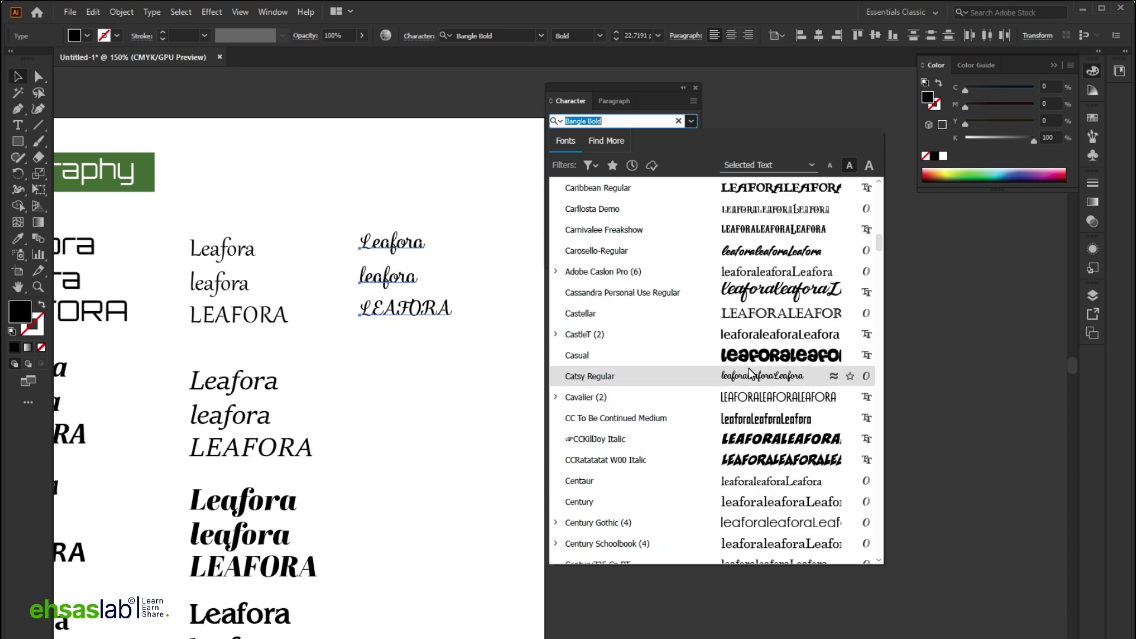
scroll(750, 376, "down", 10)
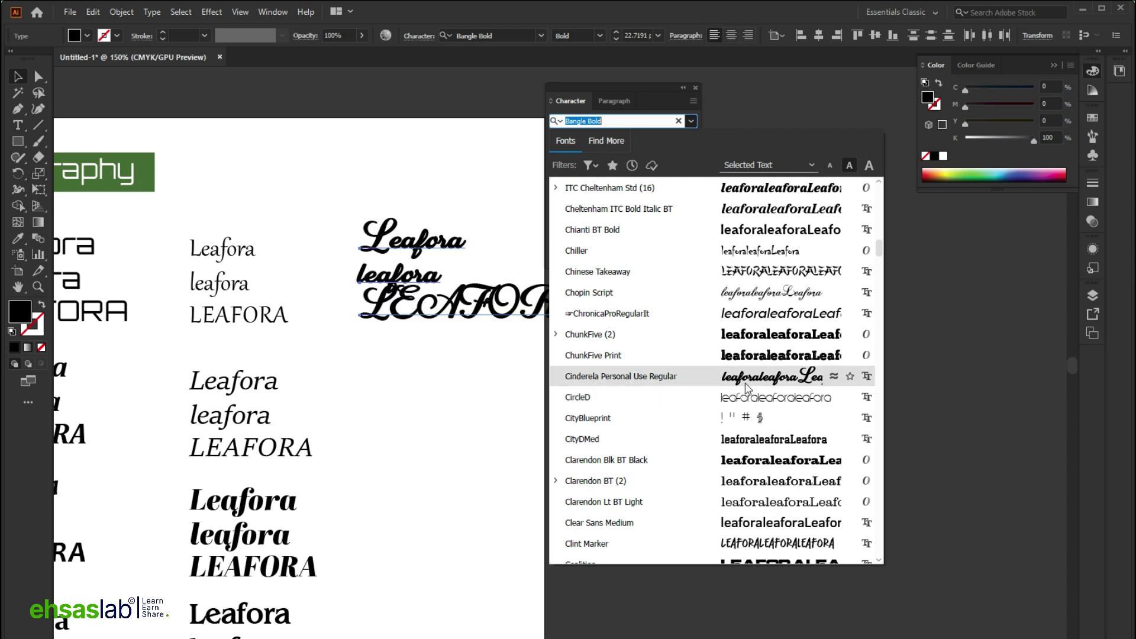
scroll(747, 395, "down", 5)
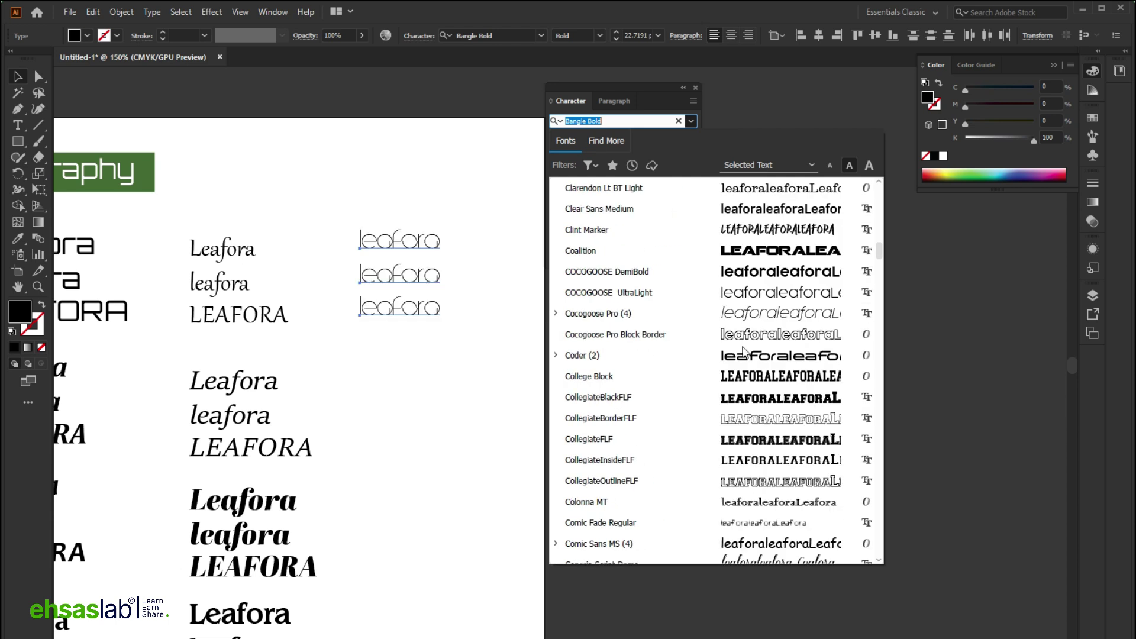
left_click(754, 299)
Duplicate the COCOGOOSE set of Leafora texts below itself and set the copy's font to Rolide Italic.
left_click_drag(418, 266, 418, 404)
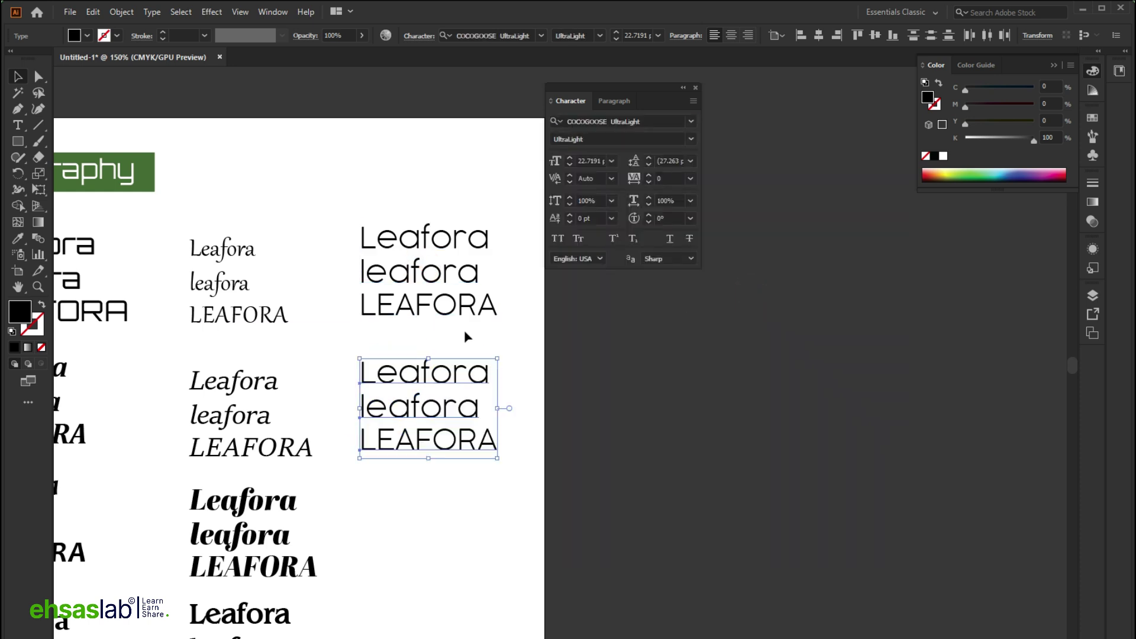
left_click(690, 121)
left_click_drag(879, 188, 878, 260)
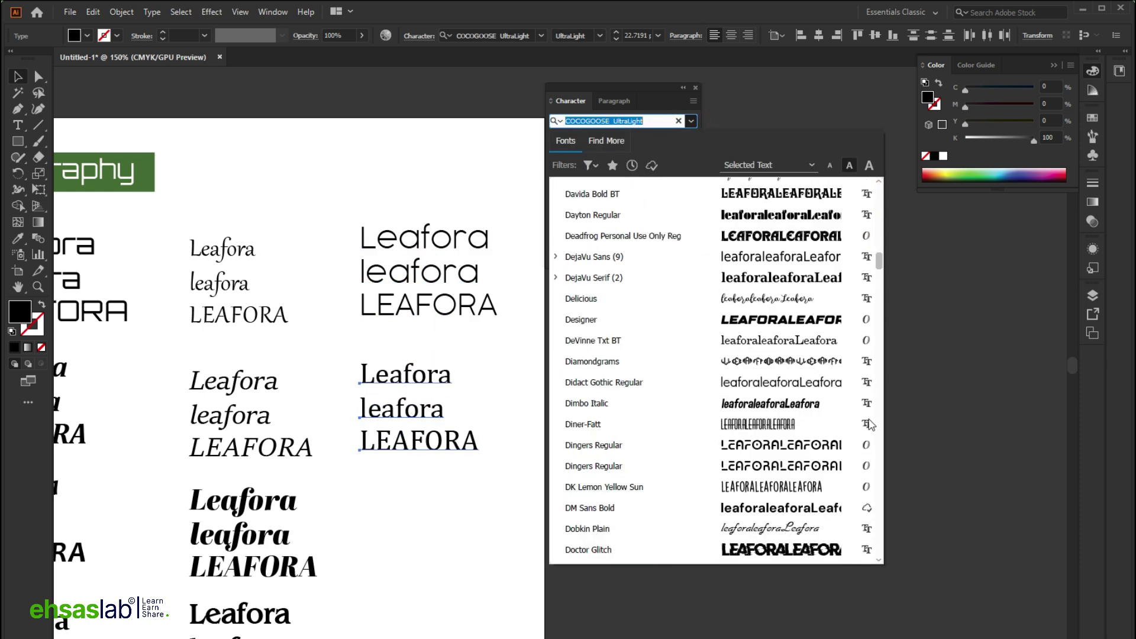
scroll(868, 425, "down", 10)
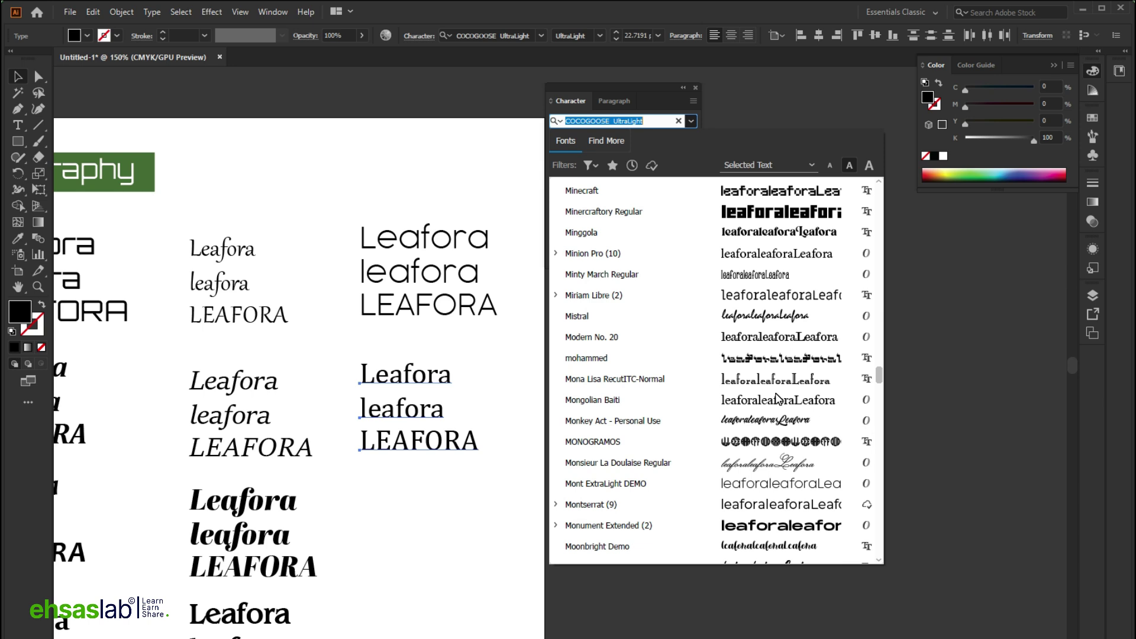
scroll(777, 398, "down", 5)
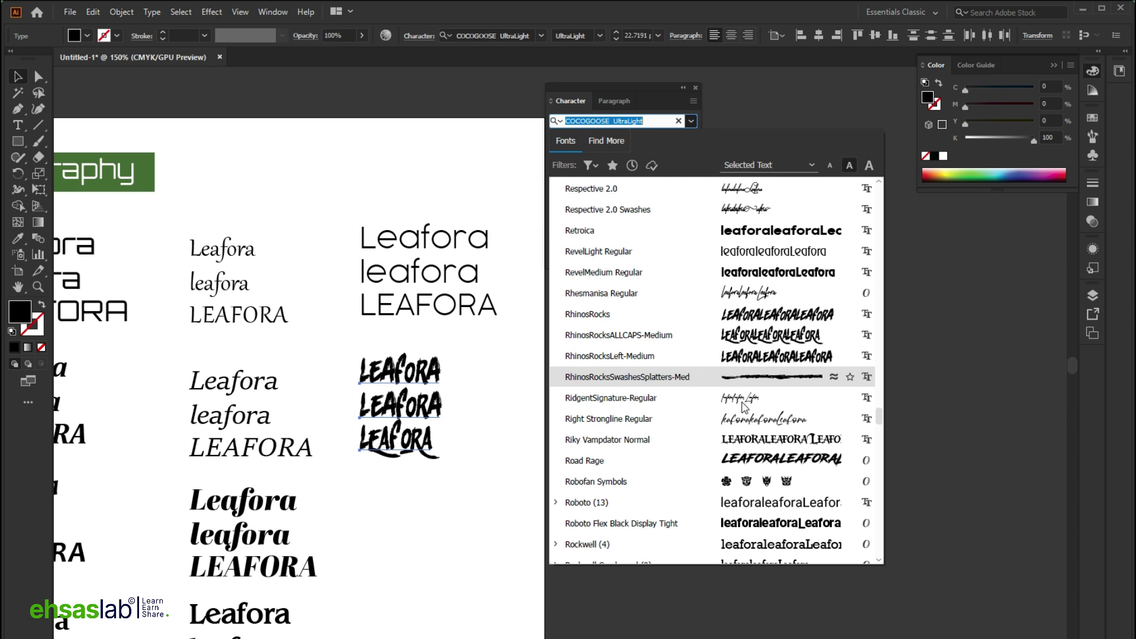
scroll(744, 408, "down", 6)
scroll(749, 404, "up", 2)
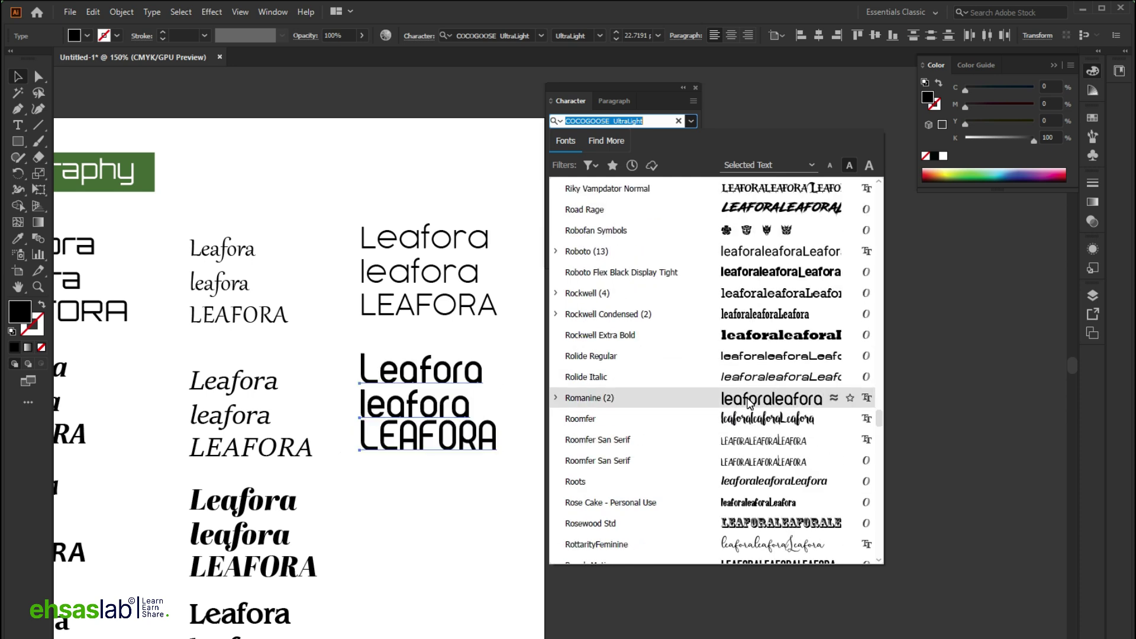
scroll(744, 467, "up", 1)
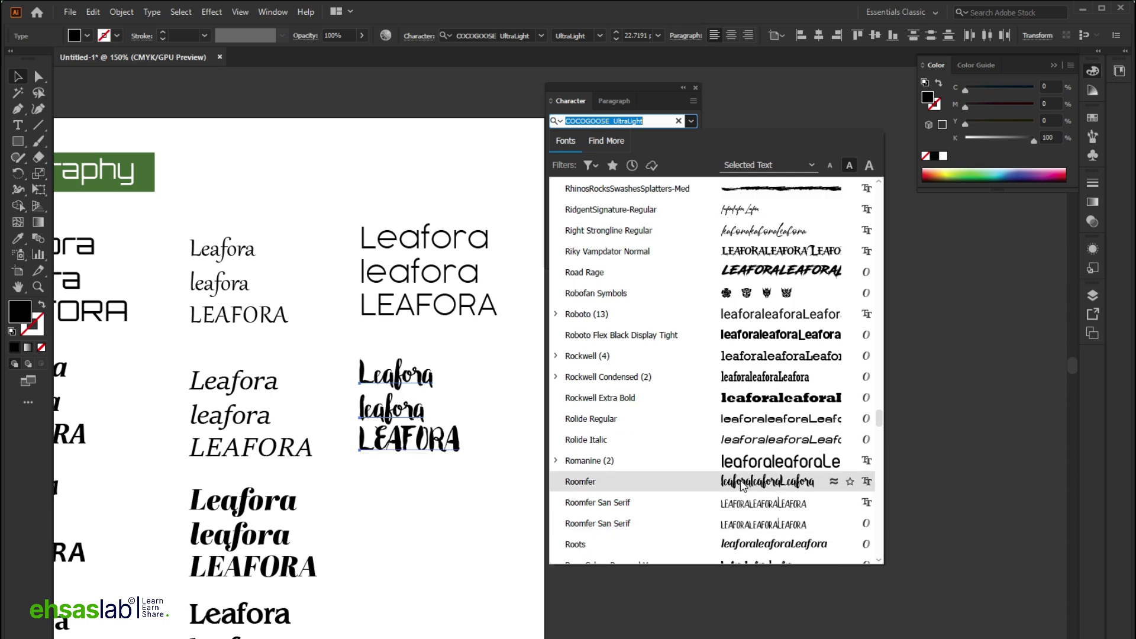
left_click(750, 436)
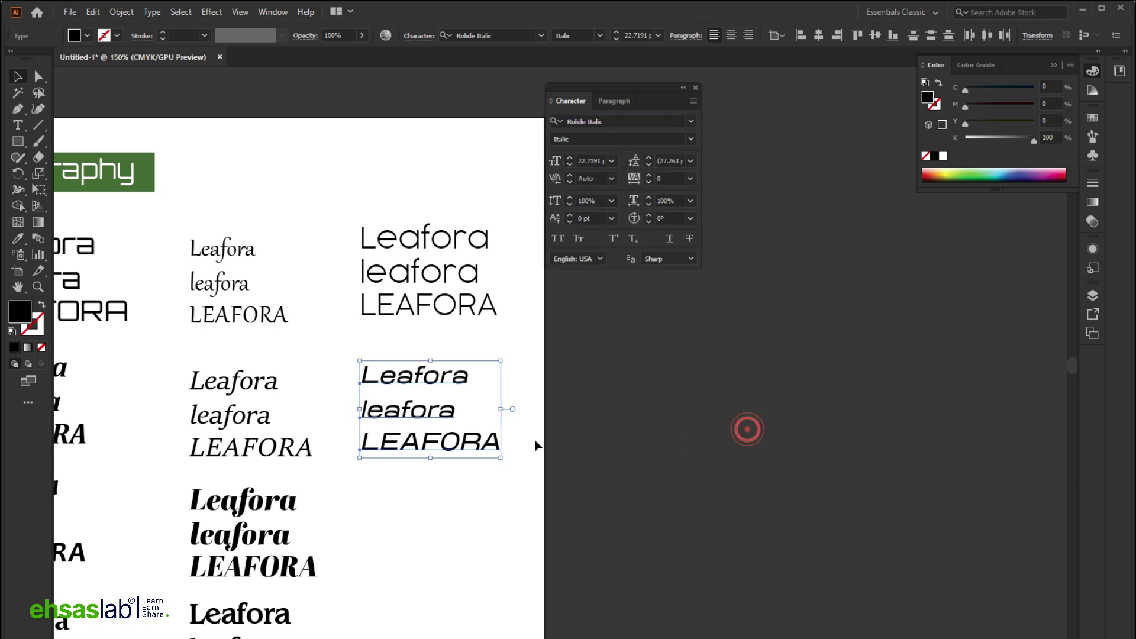
Duplicate the Rolide set of Leafora texts below itself and set the copy's font to Typo Round Light Italic Demo.
left_click_drag(414, 376, 417, 504)
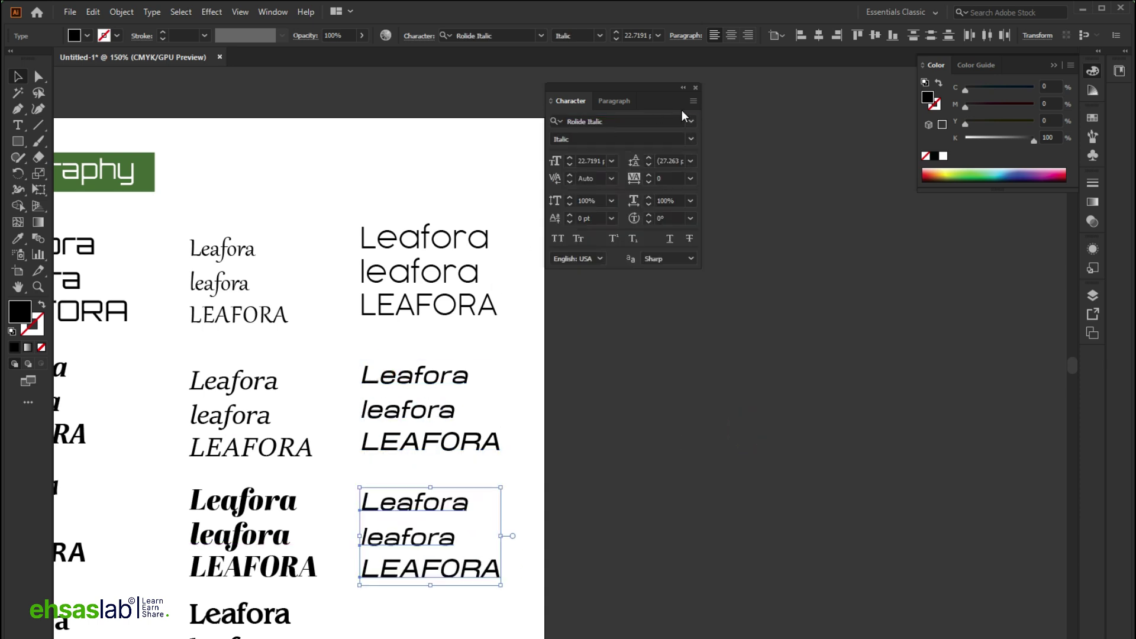
left_click(690, 121)
left_click_drag(876, 195, 880, 367)
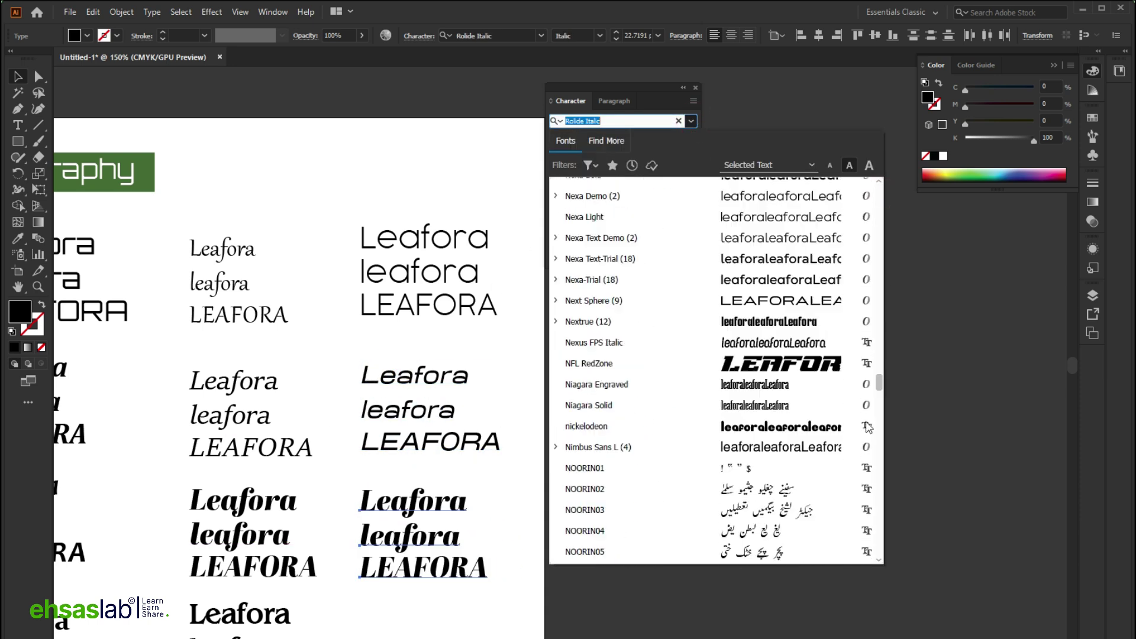
scroll(769, 426, "down", 10)
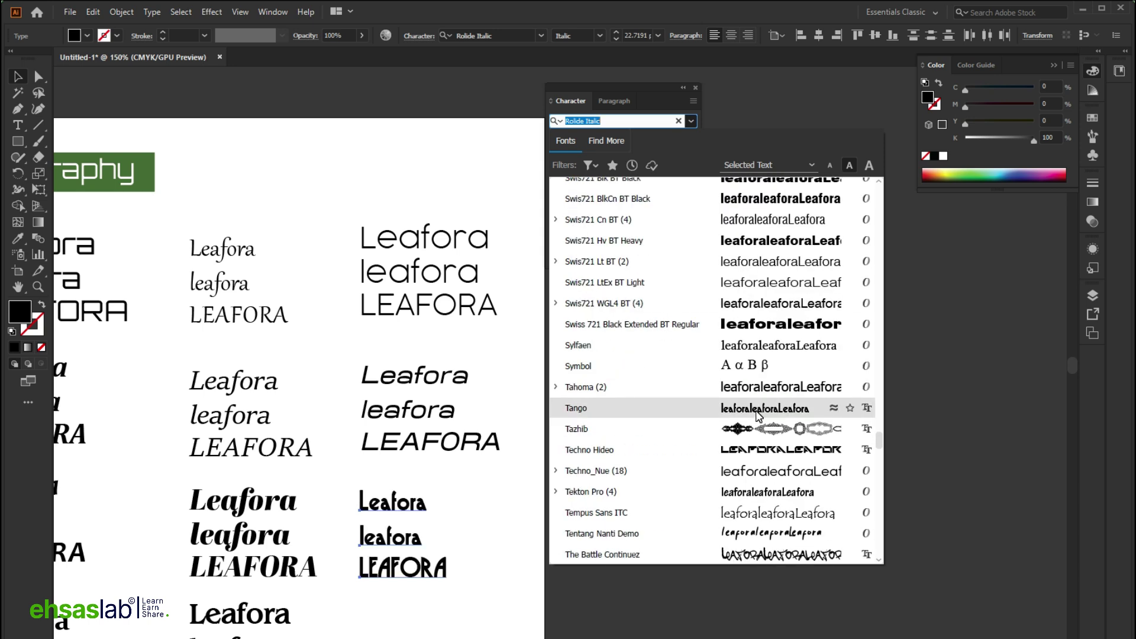
scroll(761, 412, "down", 6)
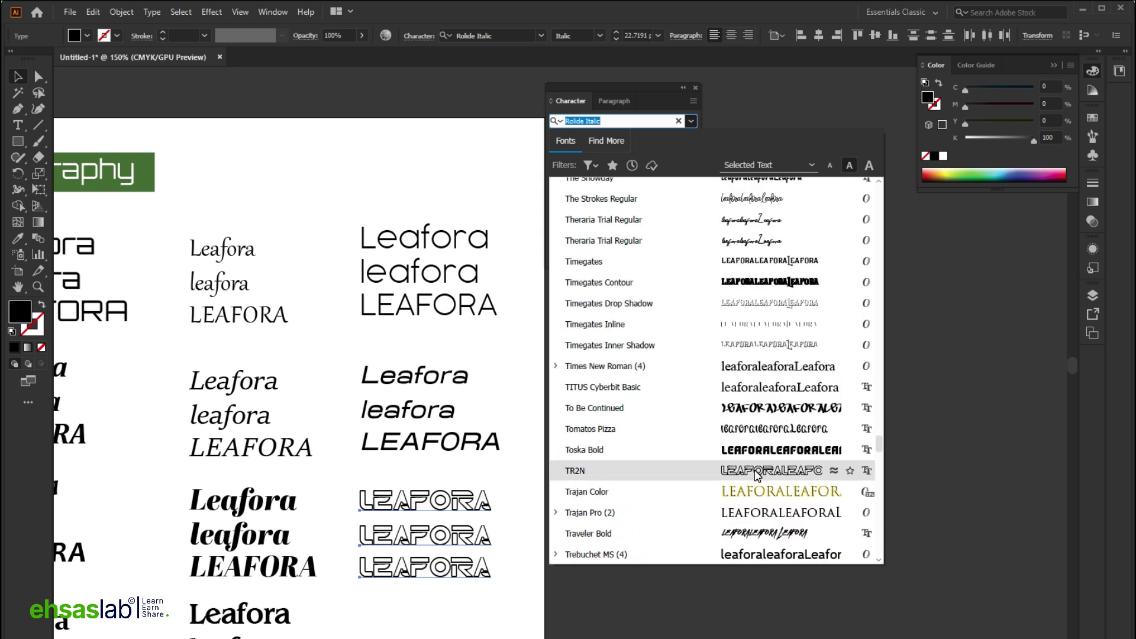
scroll(757, 482, "down", 5)
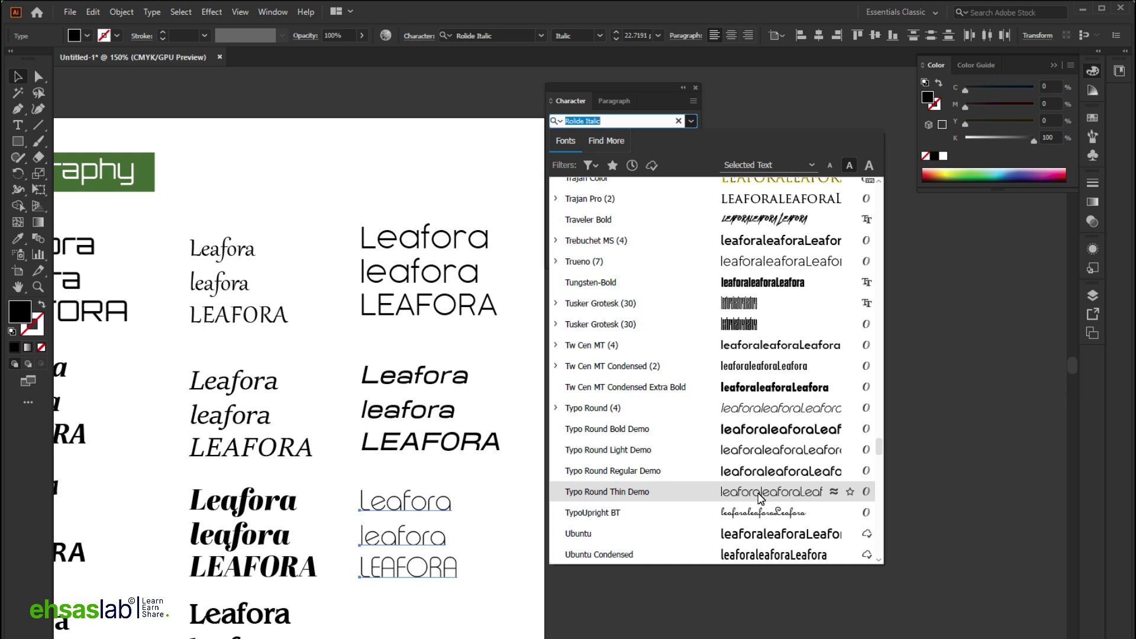
left_click(771, 416)
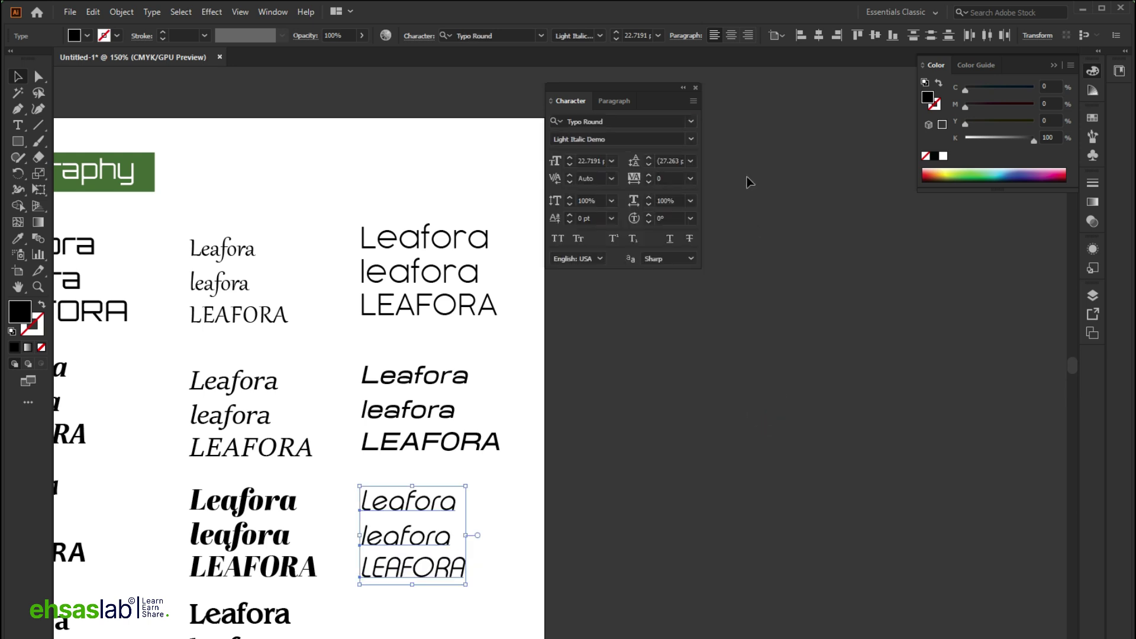
Duplicate the Typo Round set of Leafora texts below itself and set the copy's font to Ventura.
scroll(417, 319, "down", 5)
left_click_drag(417, 318, 417, 439)
left_click(686, 122)
left_click(691, 120)
scroll(769, 355, "up", 5)
left_click(877, 209)
scroll(880, 296, "down", 20)
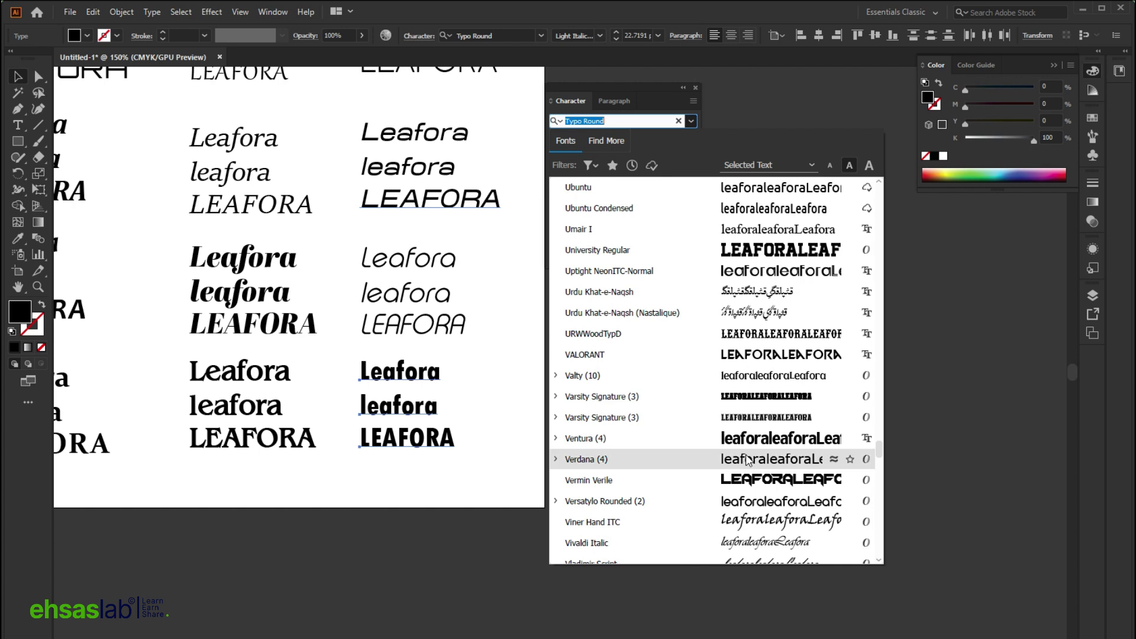
left_click(756, 441)
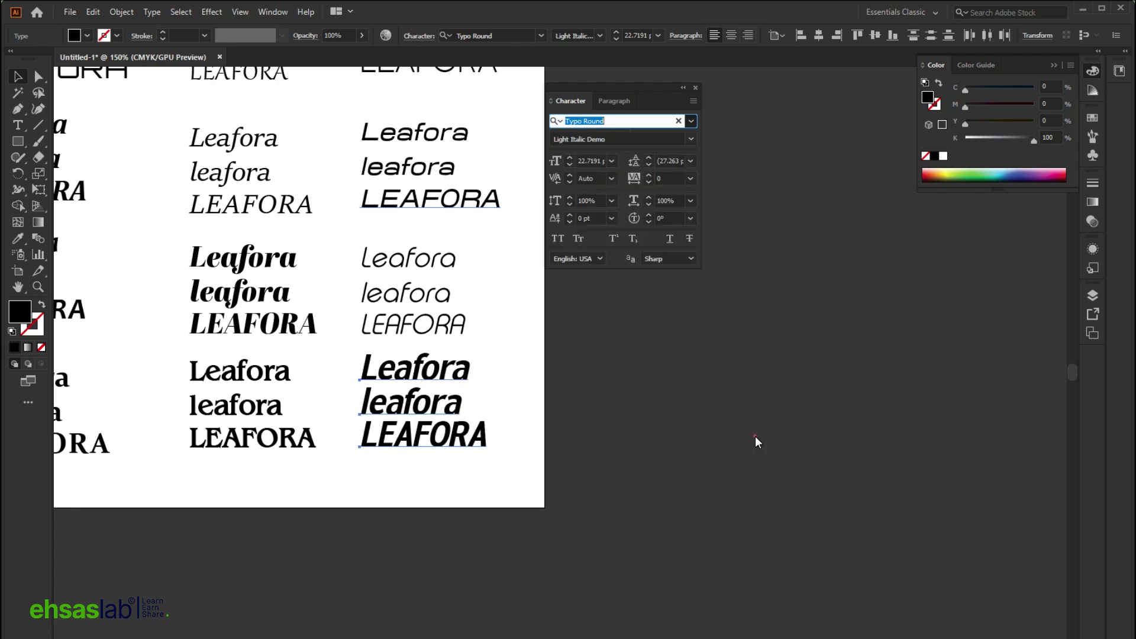
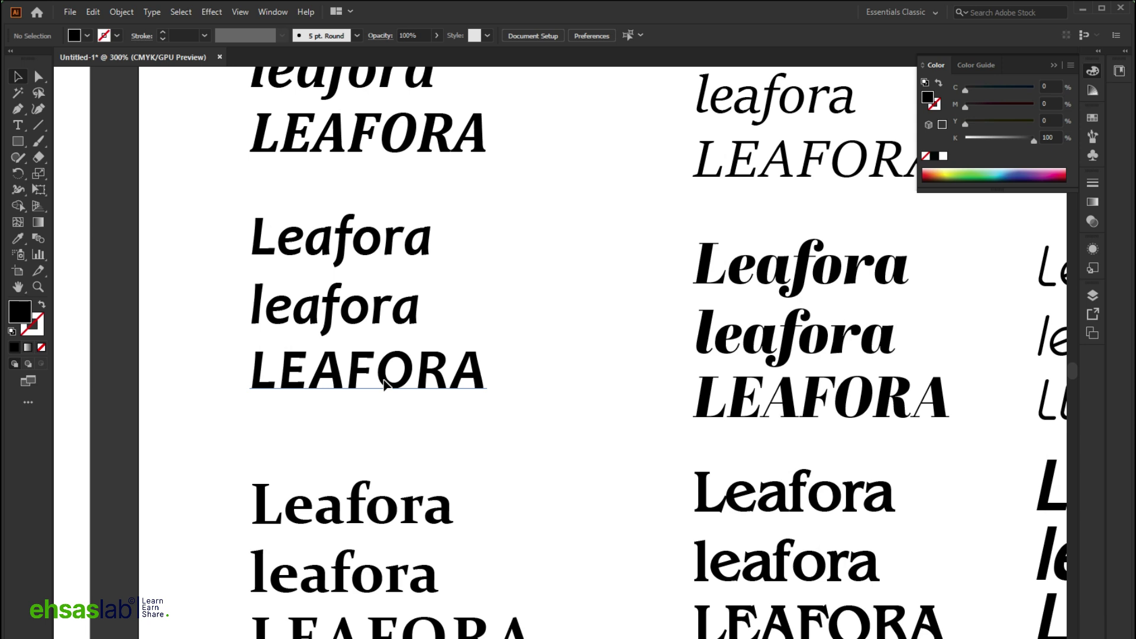
Examine the Leafora font variants across all three columns of the Typography artboard.
scroll(297, 394, "up", 5)
key("ctrl+minus")
key("ctrl+minus")
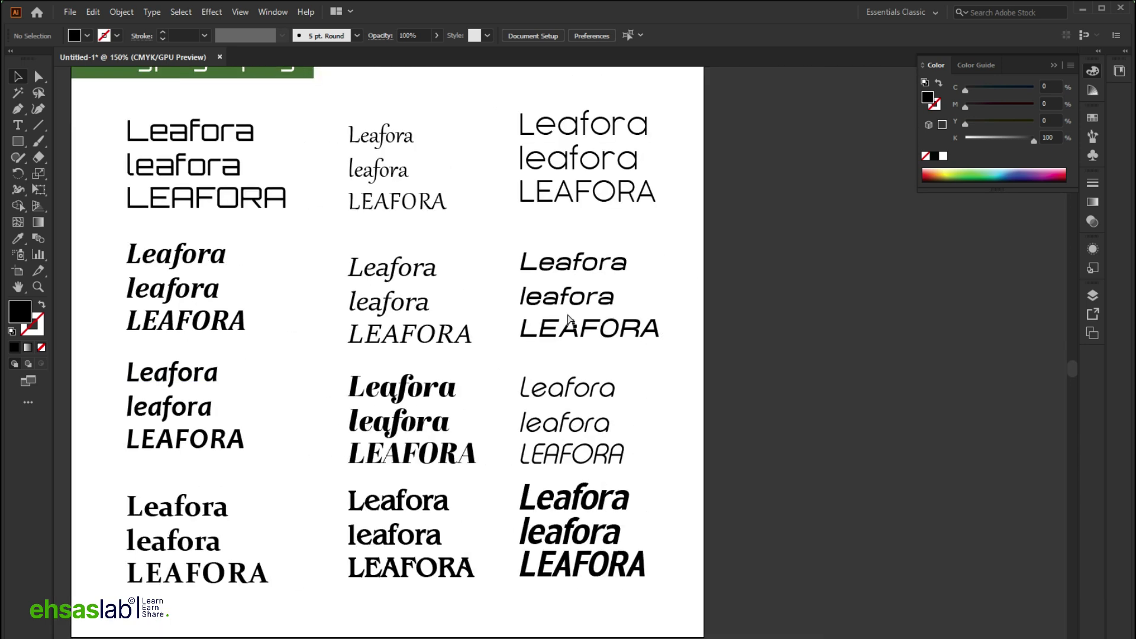
scroll(578, 271, "up", 4)
scroll(512, 396, "down", 6)
scroll(520, 385, "up", 4)
scroll(525, 322, "down", 1)
scroll(512, 420, "left", 3)
scroll(514, 426, "down", 4)
Select the lowercase Sitka leafora text and compare its letterforms with the lowercase Rolide Italic variant up close.
left_click(449, 426)
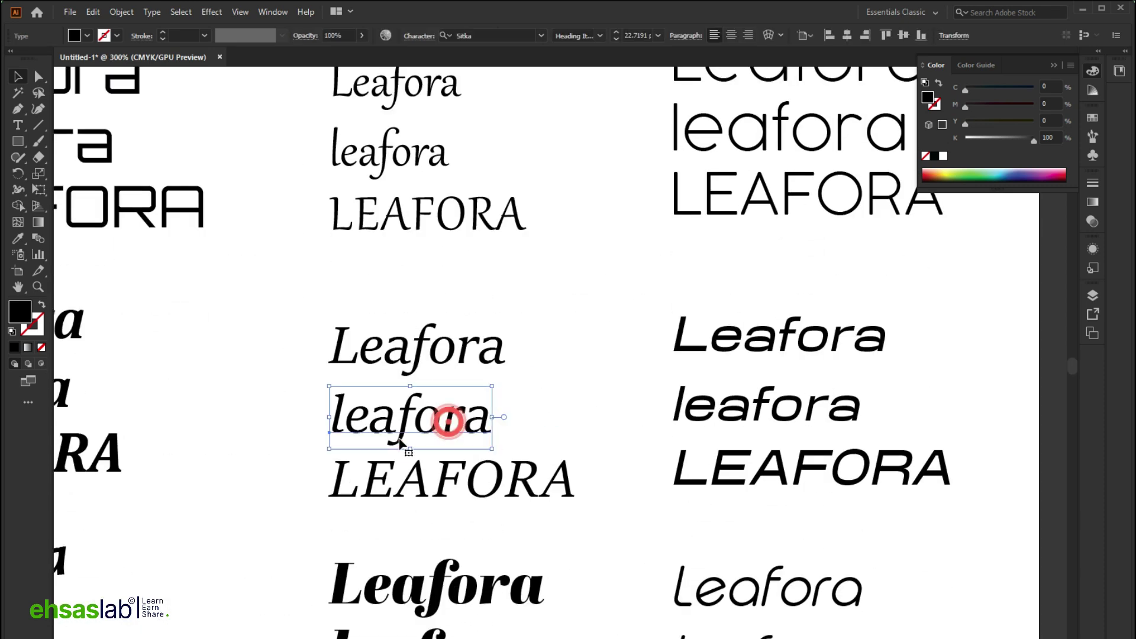
scroll(403, 439, "up", 1)
scroll(402, 442, "up", 5)
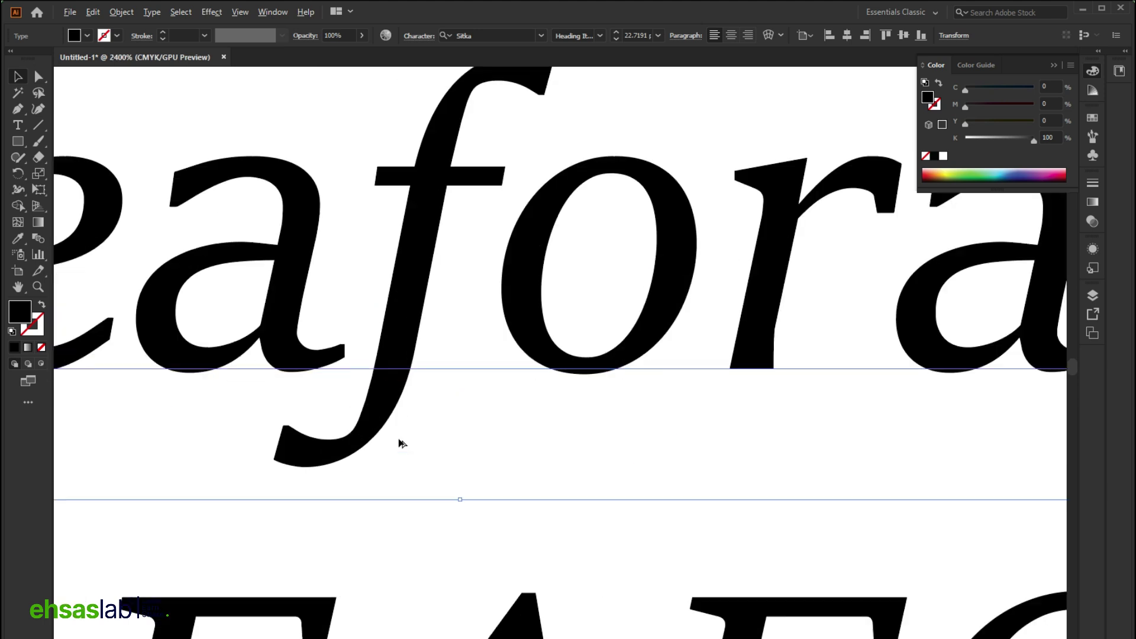
scroll(399, 444, "down", 5)
scroll(769, 374, "up", 4)
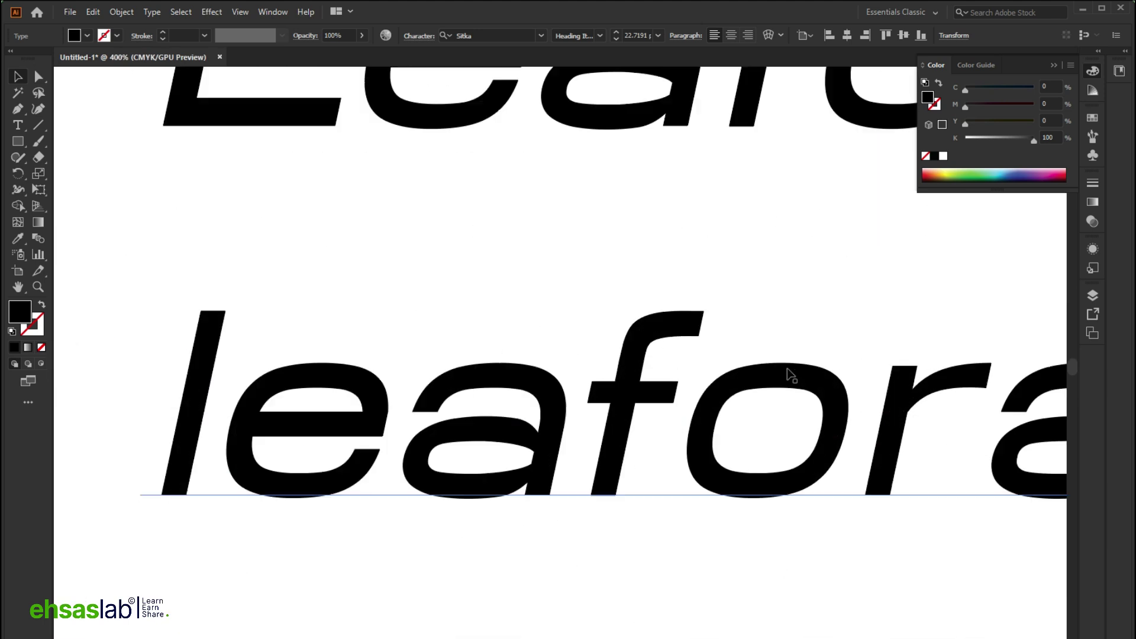
scroll(781, 375, "down", 5)
scroll(695, 414, "up", 3)
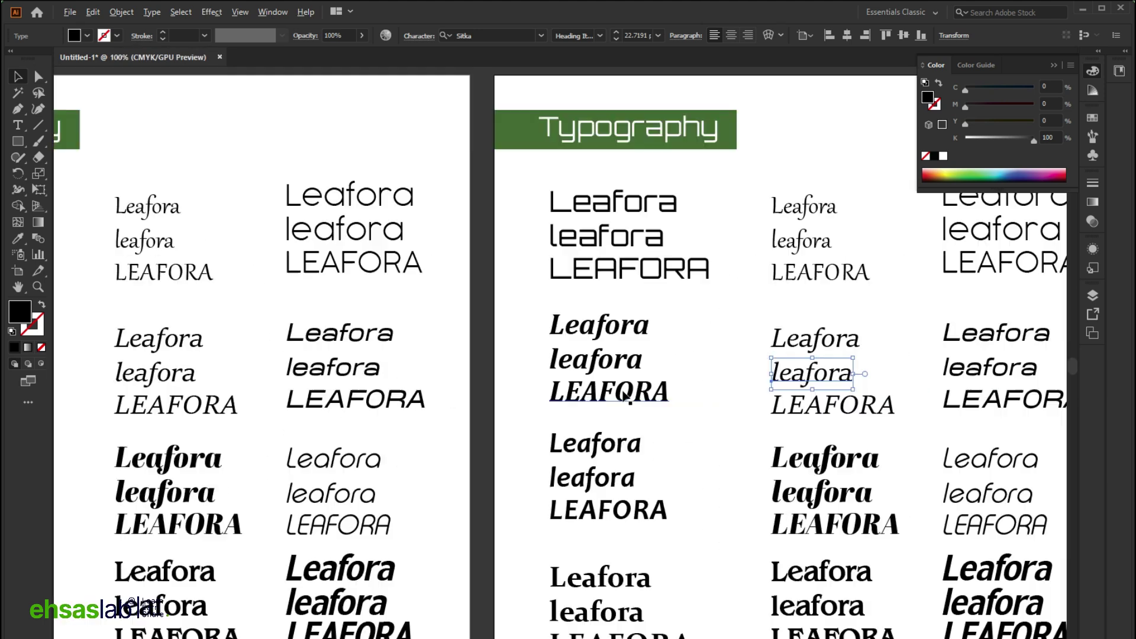
Compare the lowercase Sitka leafora text with the neighbouring font variants on the Typography artboard, both up close and across the whole layout.
scroll(626, 397, "down", 4)
scroll(690, 376, "up", 5)
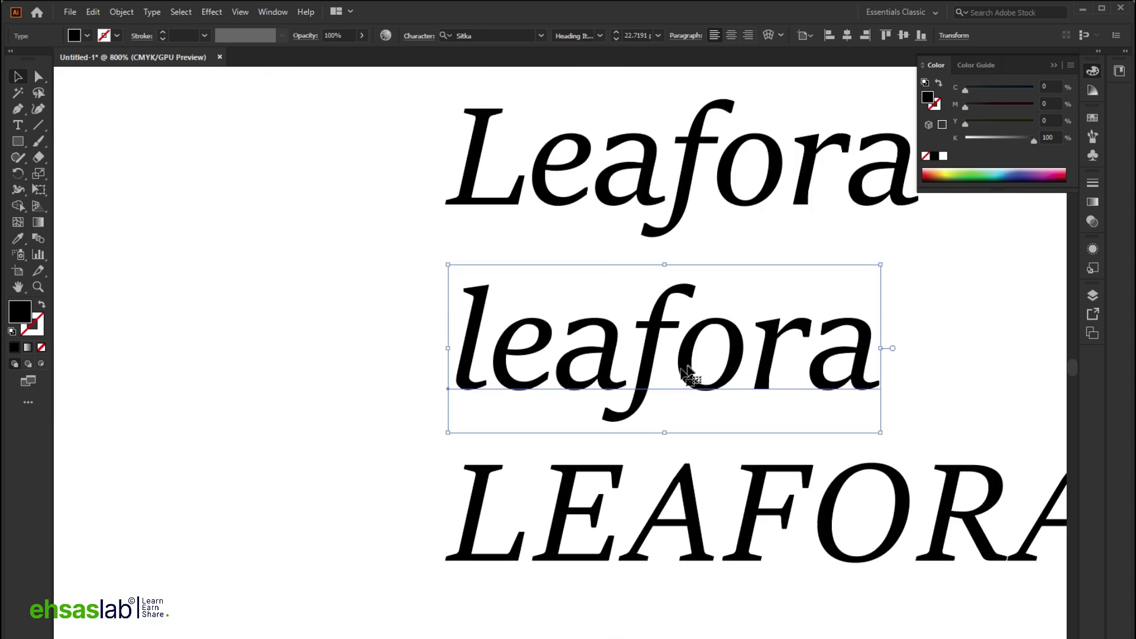
scroll(609, 406, "down", 2)
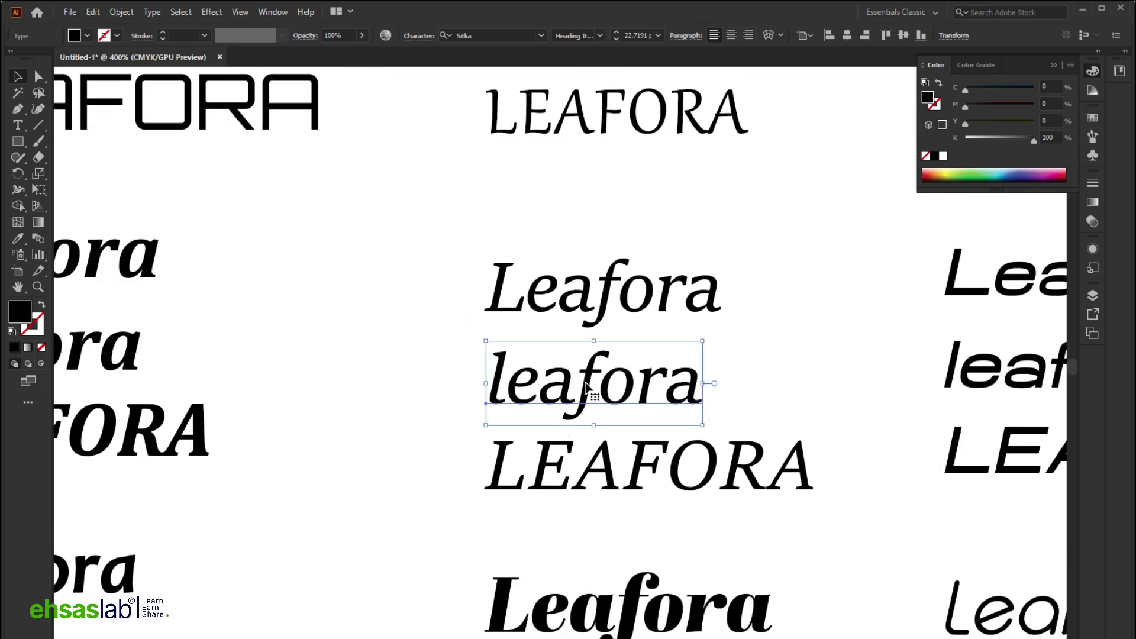
scroll(379, 386, "down", 2)
scroll(380, 386, "right", 6)
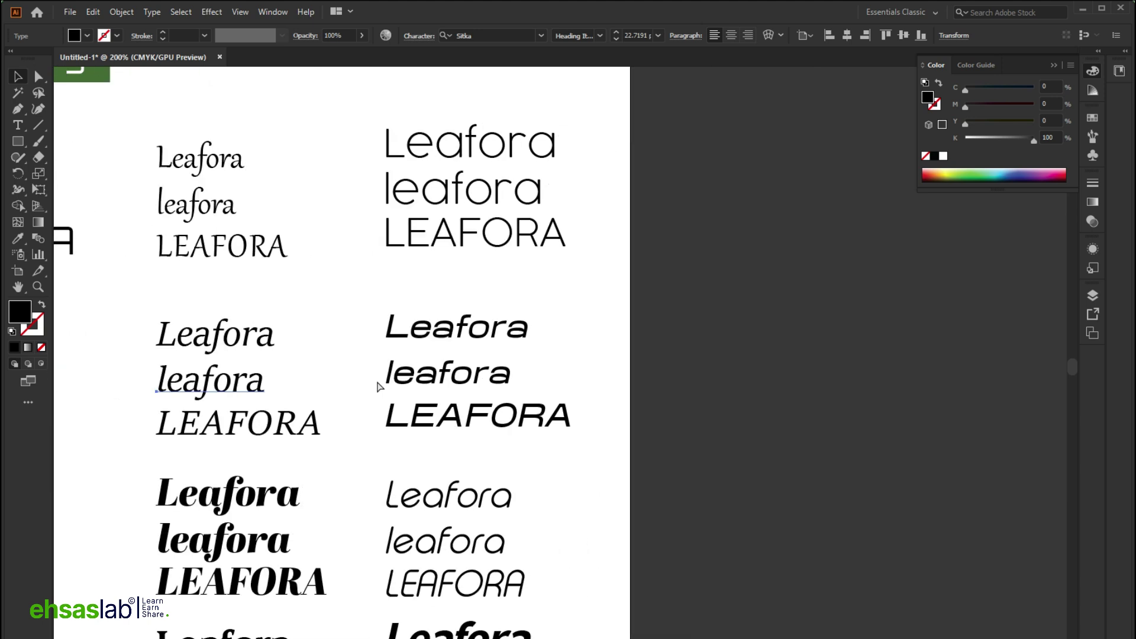
scroll(283, 349, "down", 2)
scroll(286, 355, "left", 5)
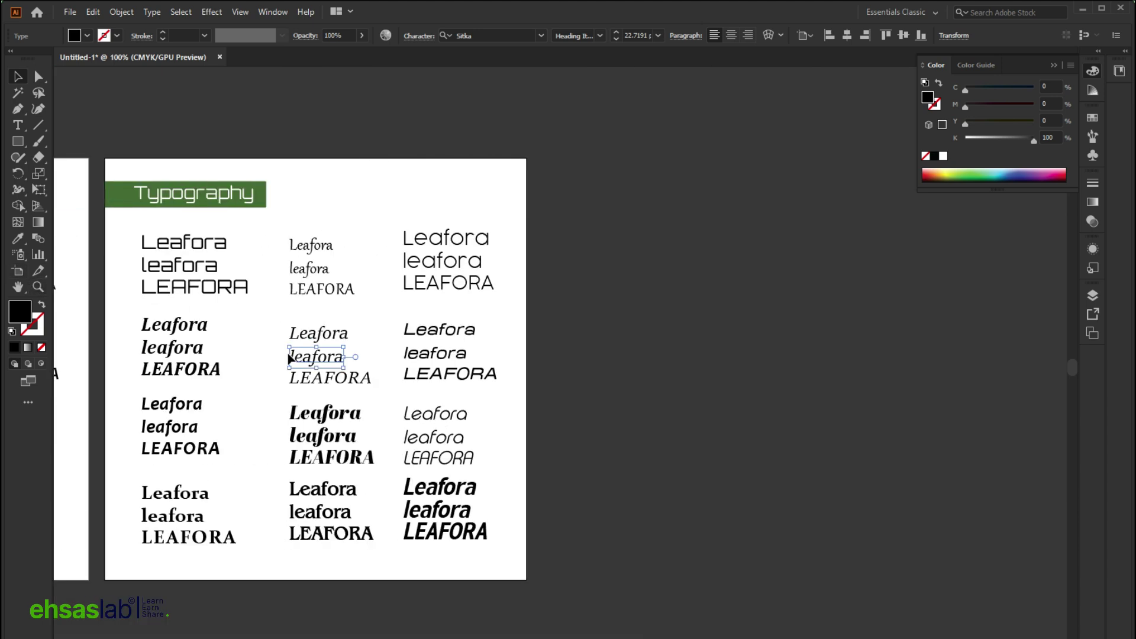
left_click_drag(304, 358, 324, 286)
key("ctrl+z")
scroll(246, 367, "up", 4)
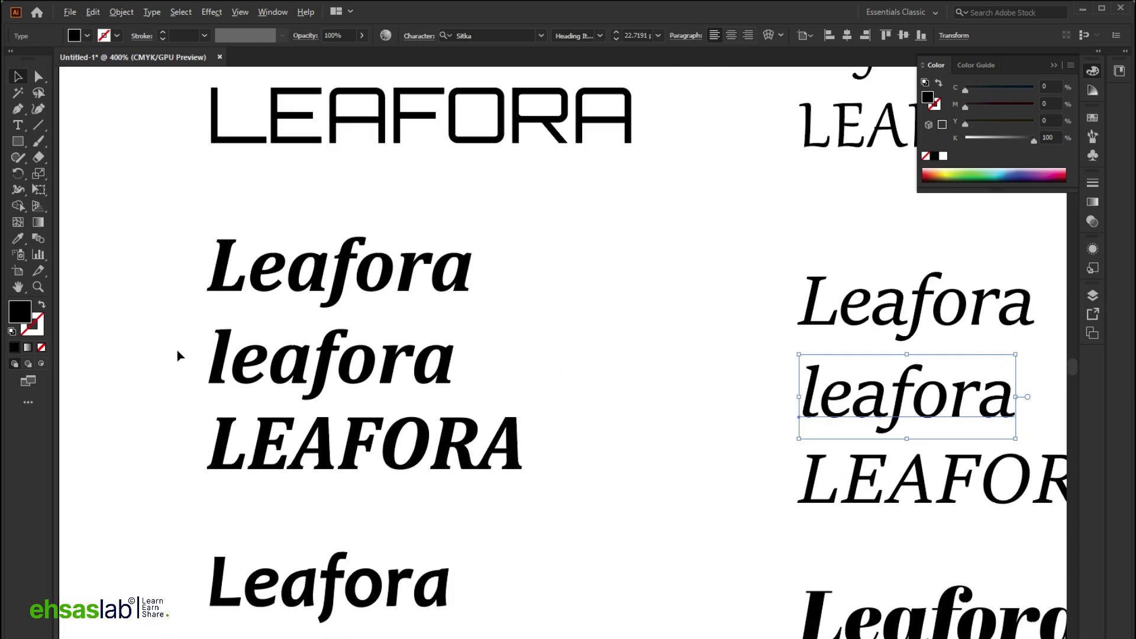
Delete every Leafora set on the Typography artboard except the bold italic Cambria set and the Sitka italic set.
scroll(372, 378, "down", 3)
scroll(266, 363, "down", 2)
left_click_drag(263, 355, 802, 574)
key("Delete")
scroll(811, 321, "up", 3)
left_click_drag(824, 134, 636, 396)
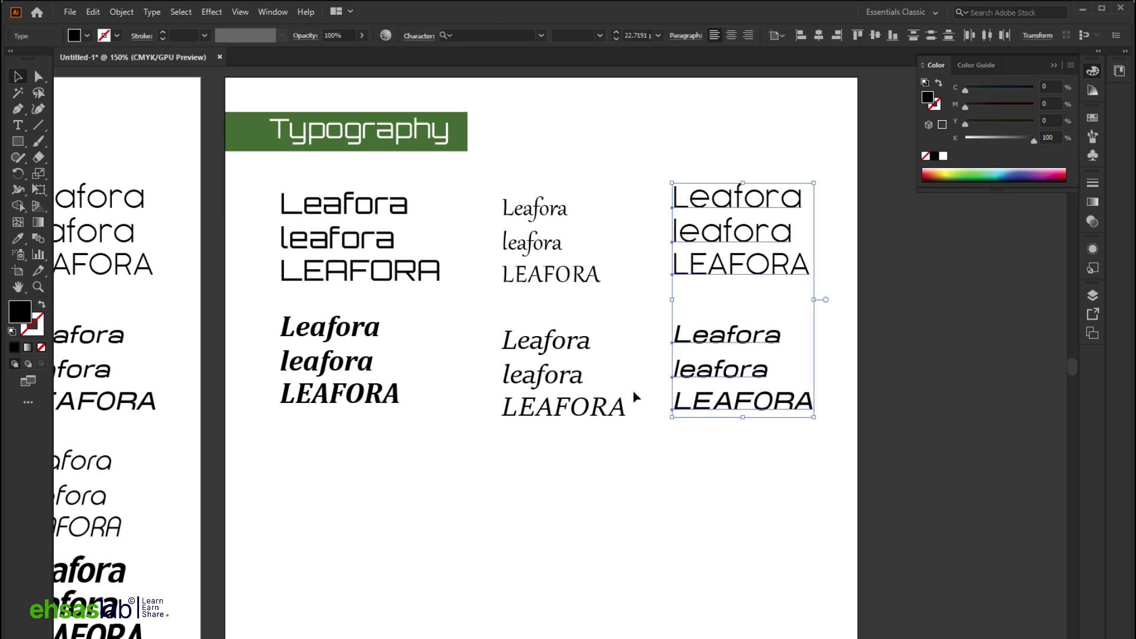
key("Delete")
left_click_drag(680, 171, 246, 294)
key("Delete")
Place copies of the lowercase Sitka and Cambria Bold Italic leafora texts in the empty area below their sets.
scroll(496, 323, "down", 2)
left_click_drag(523, 316, 562, 459)
left_click_drag(350, 304, 339, 461)
key("Delete")
left_click_drag(322, 297, 323, 459)
scroll(270, 478, "up", 2)
scroll(424, 463, "down", 2)
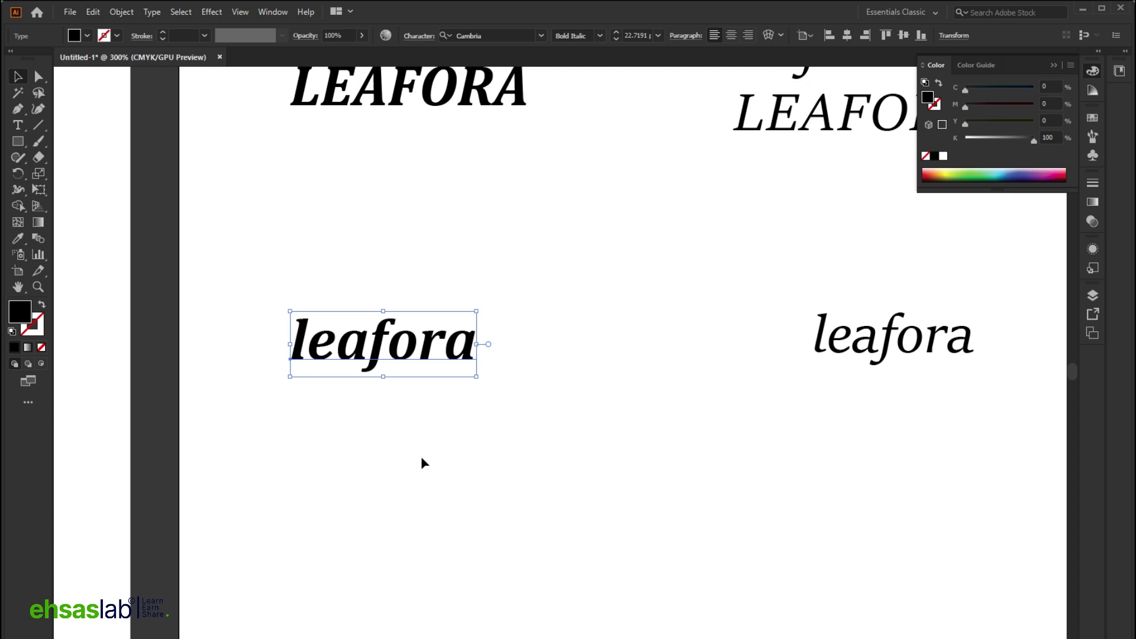
left_click(423, 461)
scroll(388, 318, "down", 2)
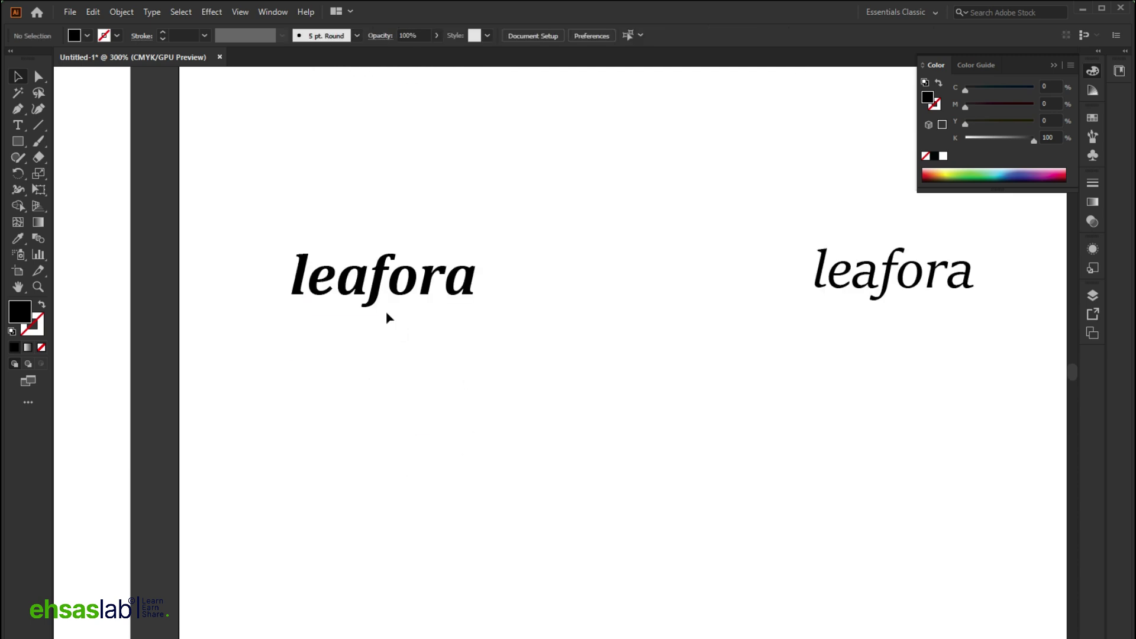
Duplicate the separate lowercase Sitka leafora text just below itself and inspect the copy's letterforms up close.
scroll(885, 291, "right", 3)
scroll(735, 261, "up", 2)
left_click_drag(735, 260, 615, 449)
scroll(615, 449, "up", 2)
scroll(520, 305, "up", 1)
scroll(520, 304, "down", 3)
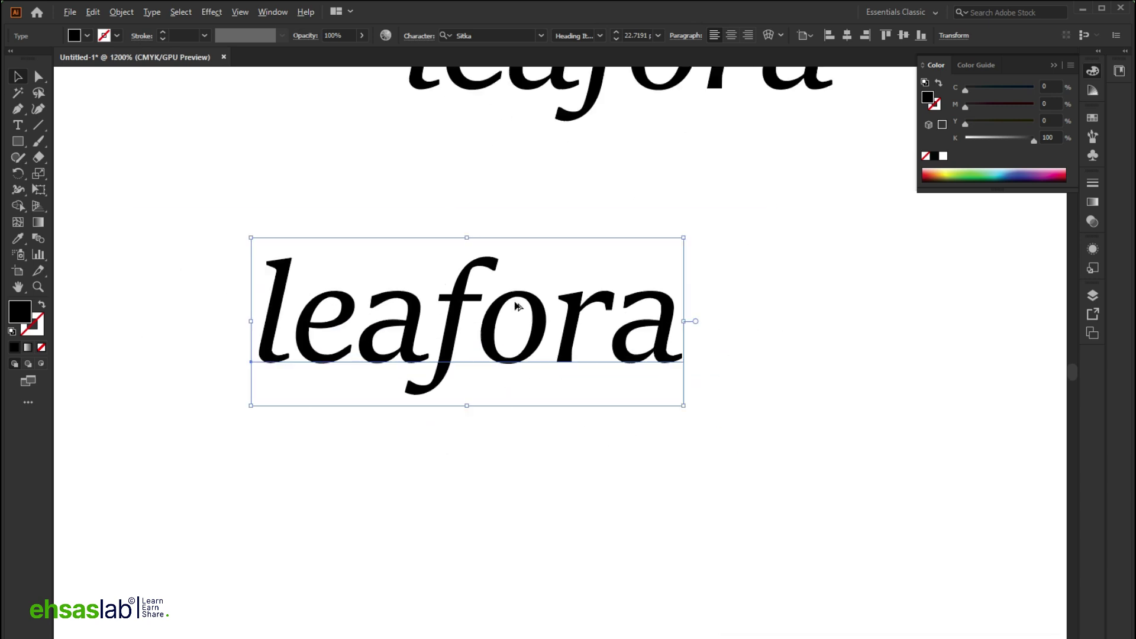
Switch to the Leafora brief in Google Docs and copy the Concept paragraph of the Logo Concept section.
key("alt")
key("alt+Tab")
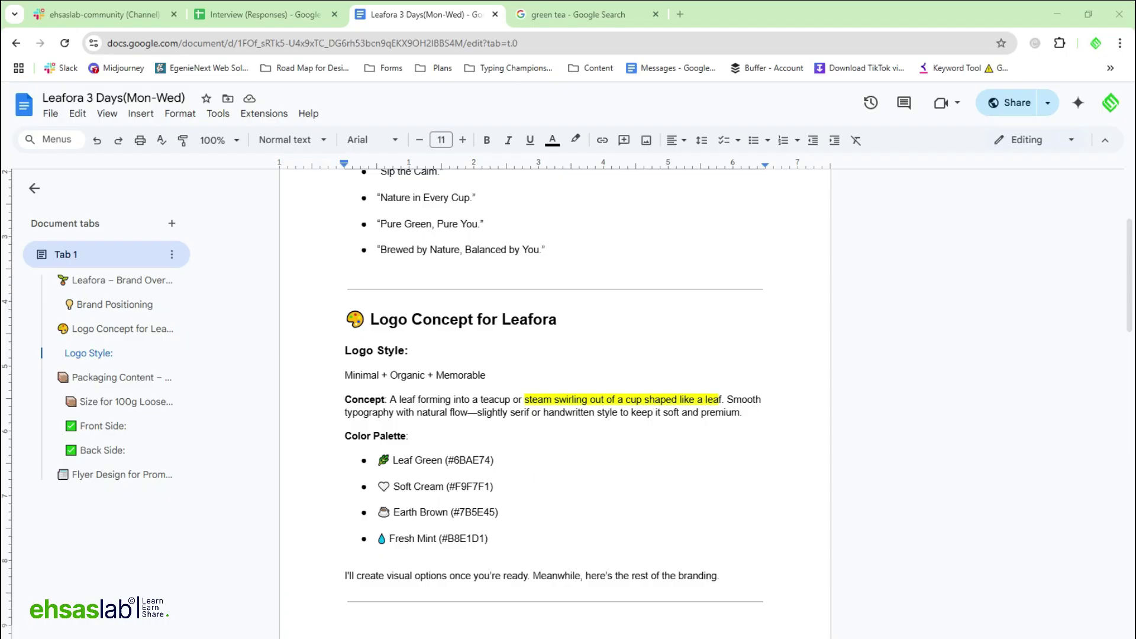
left_click(450, 415)
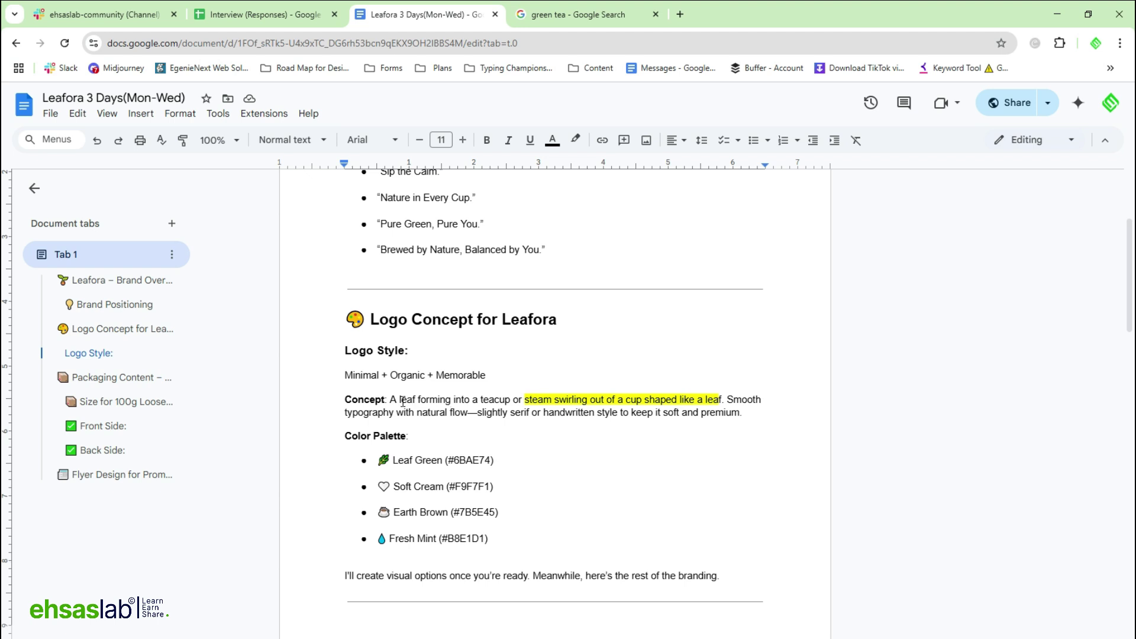
left_click_drag(399, 400, 513, 401)
left_click(554, 410)
left_click_drag(348, 401, 755, 423)
key("ctrl+c")
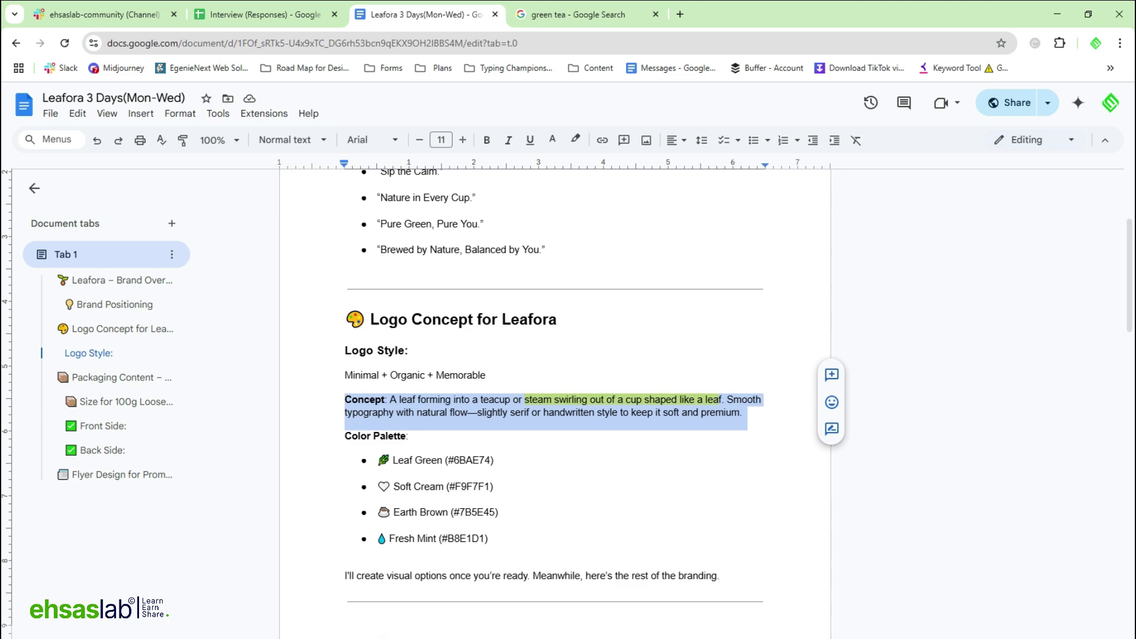
Switch to the other browser window and open ChatGPT in a new tab.
left_click(367, 615)
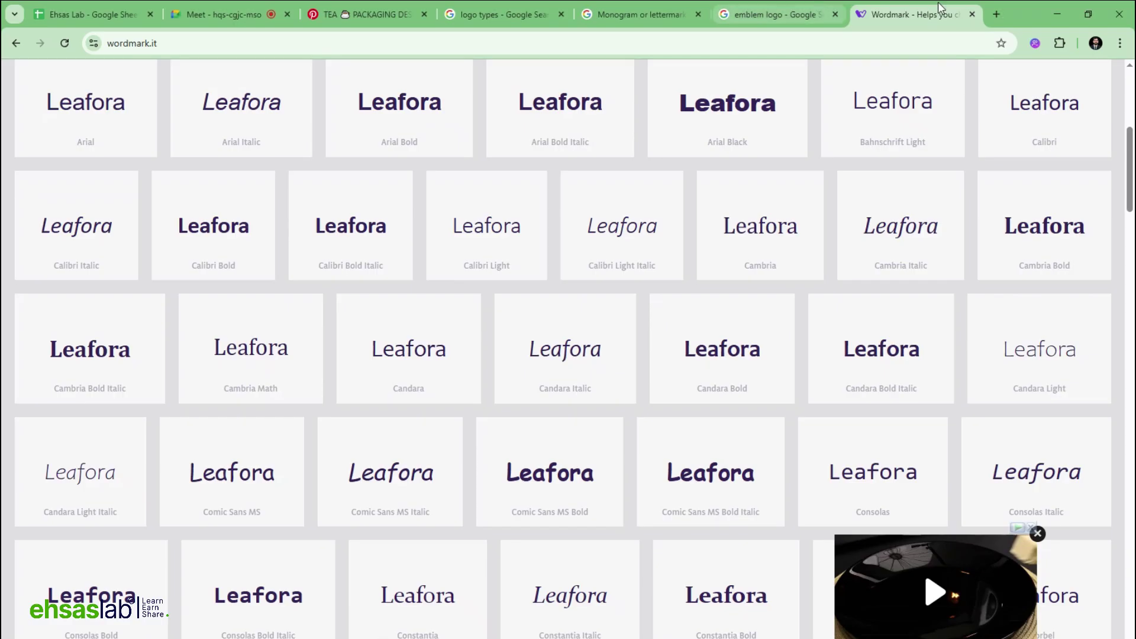
left_click(996, 14)
type("ہے")
key("BackSpace")
key("BackSpace")
type("c")
key("Return")
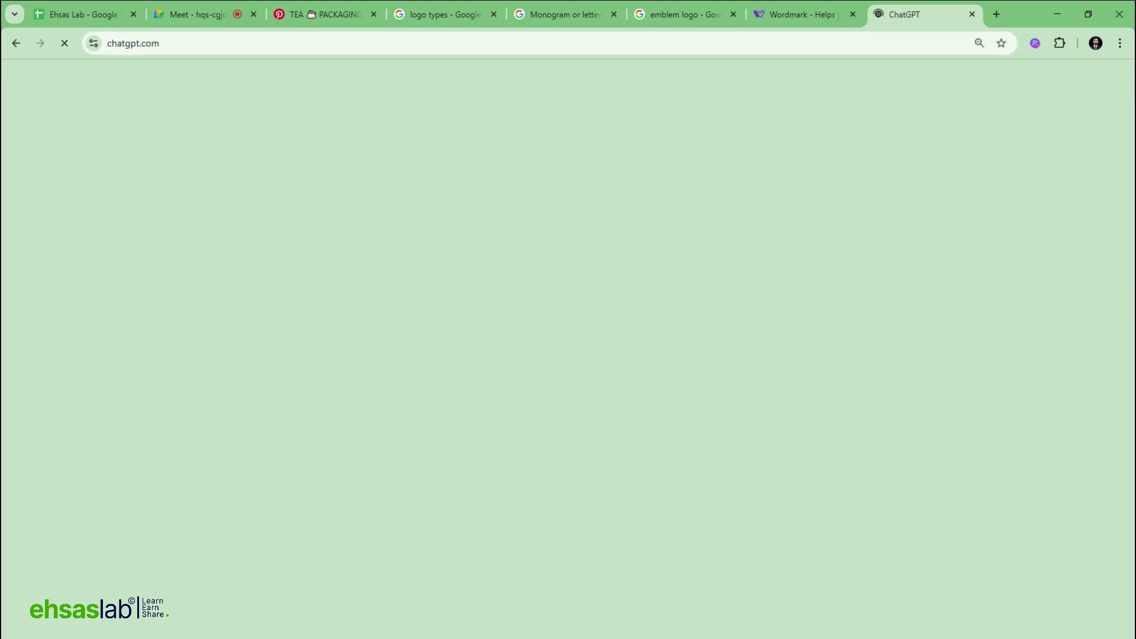
Send ChatGPT the copied concept paragraph with the request "can you explain this concept I am working on the branding".
key("ctrl+v")
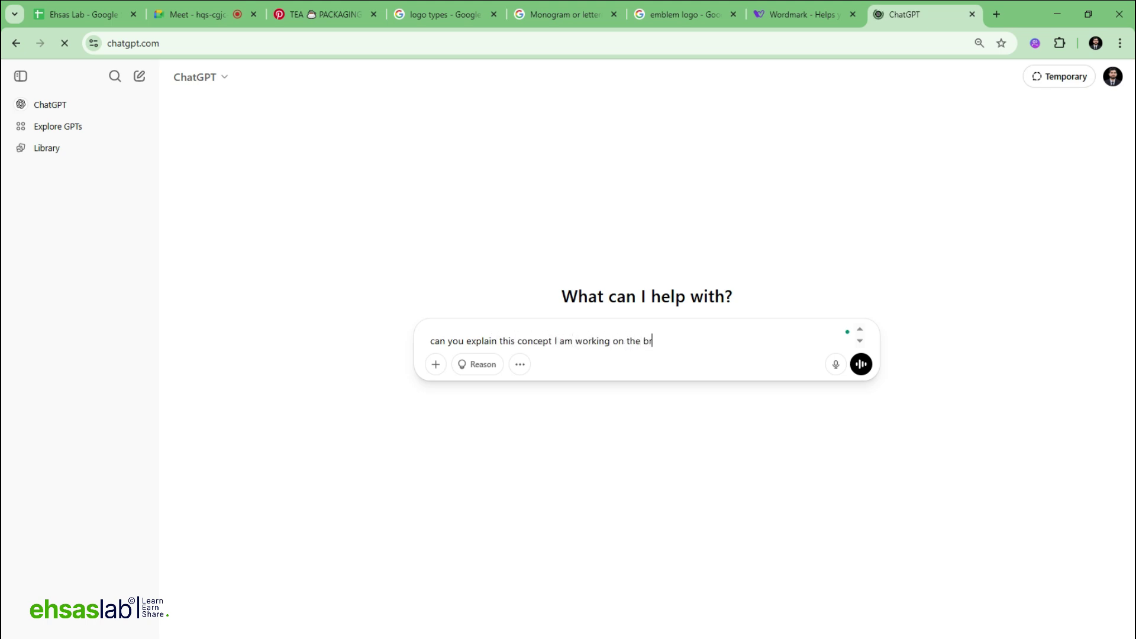
key("shift+Return")
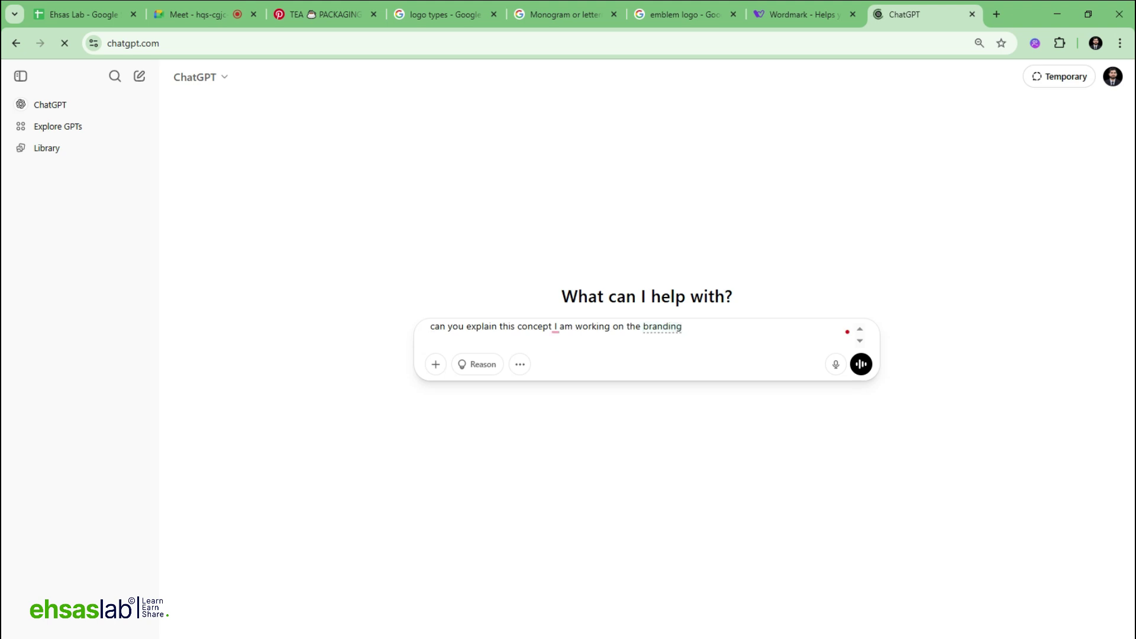
key("ctrl+Home")
key("ctrl+a")
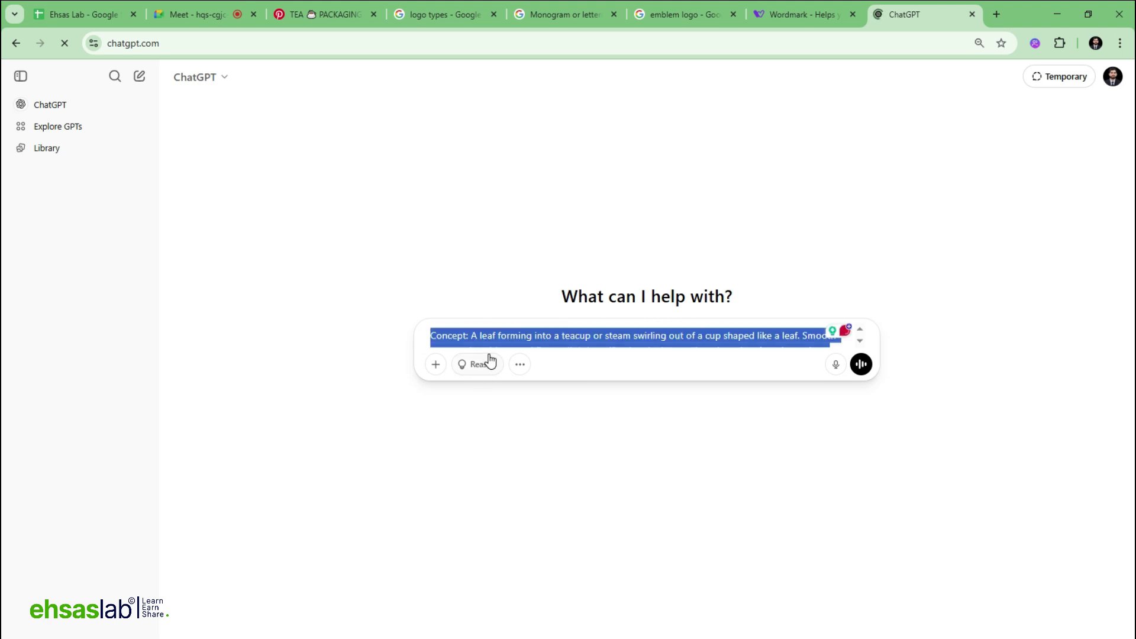
left_click(563, 335)
key("ctrl+v")
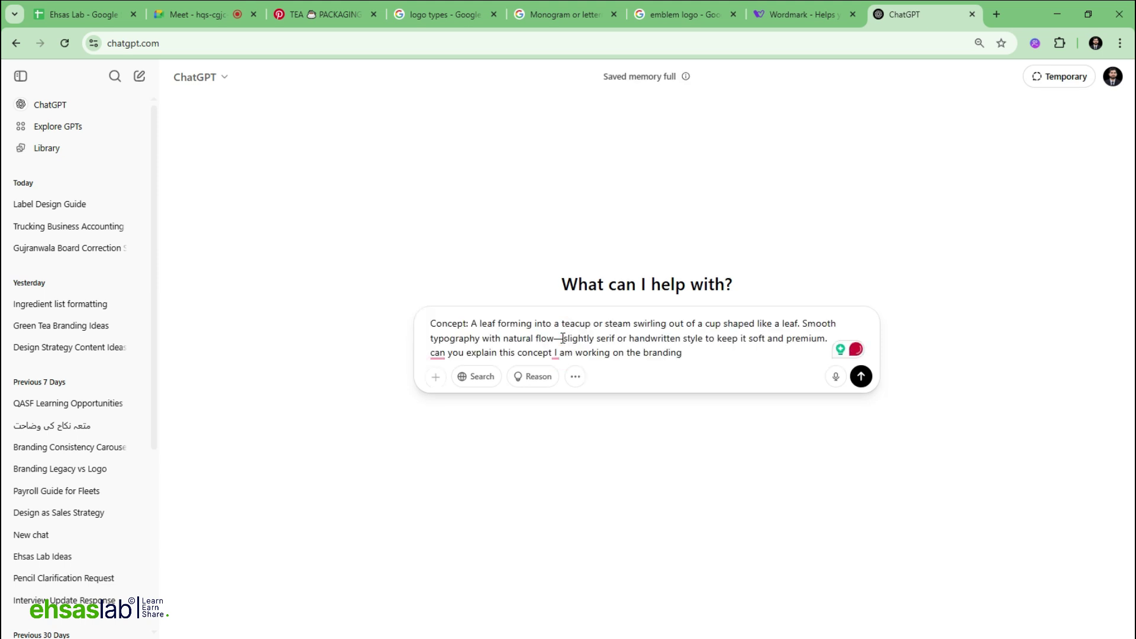
key("Return")
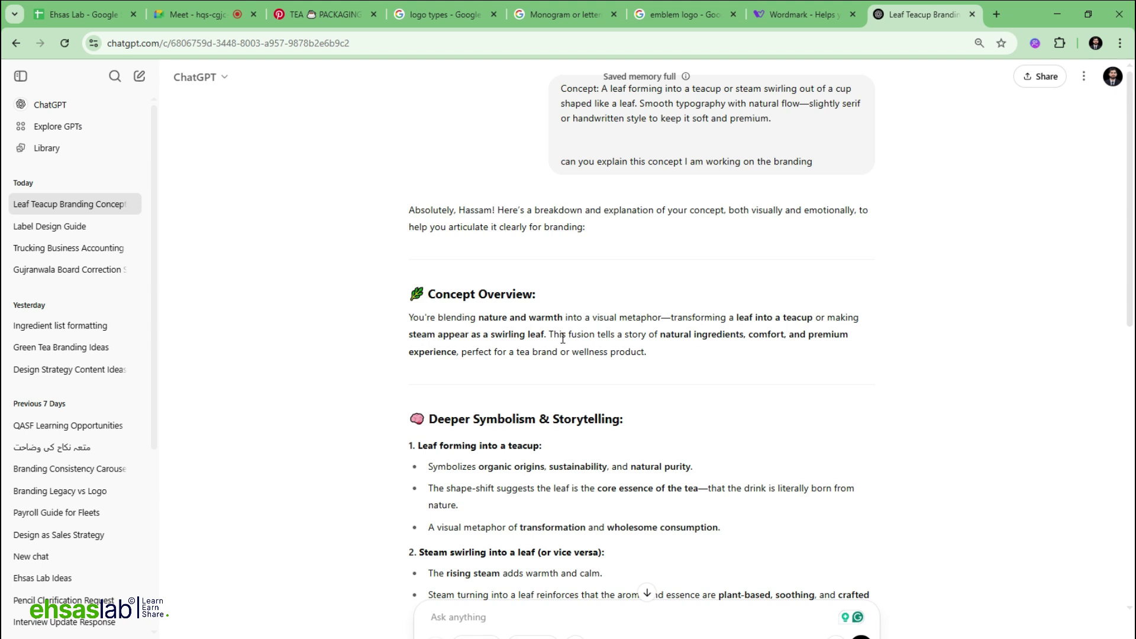
Read ChatGPT's explanation of the leaf and steam symbolism, and return to the leafora texts in Illustrator.
scroll(498, 433, "down", 2)
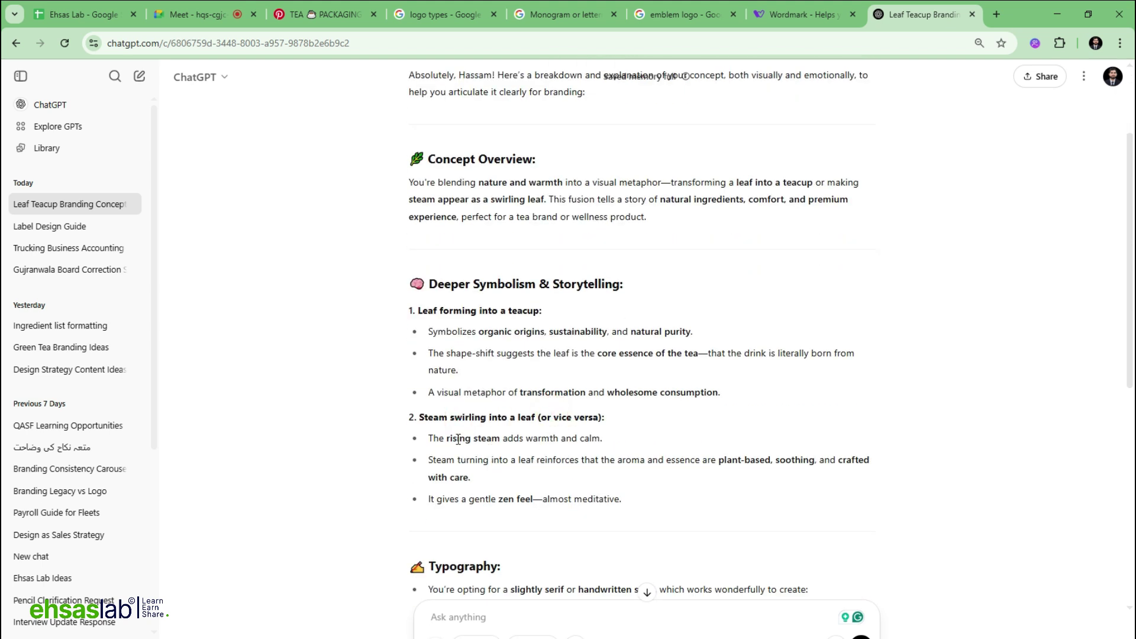
left_click_drag(448, 442, 499, 439)
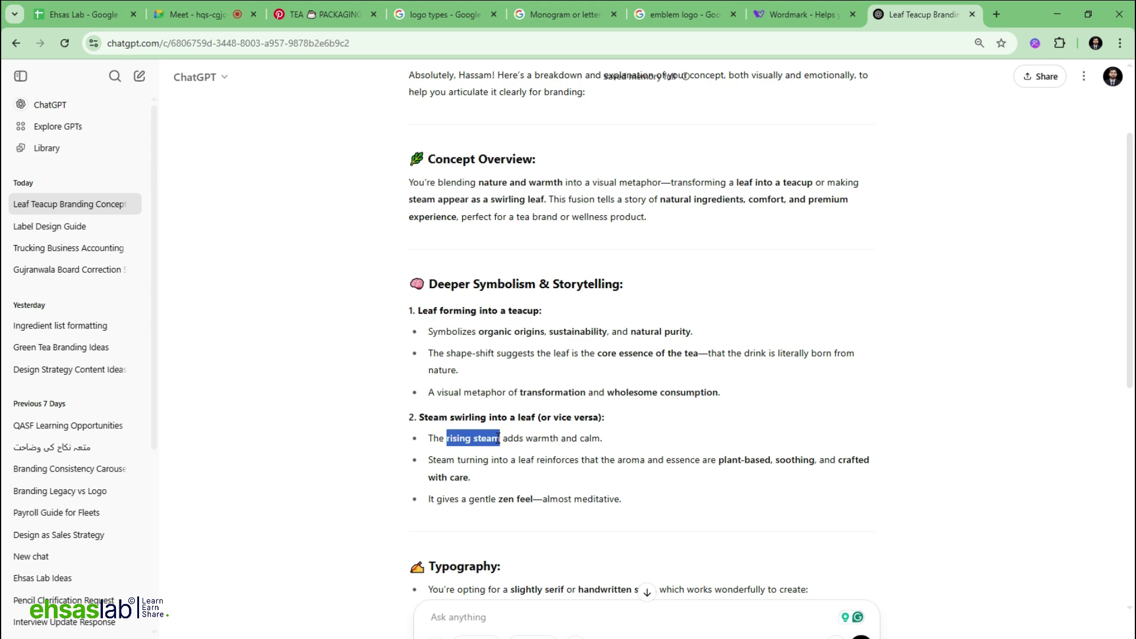
left_click(450, 482)
double_click(728, 460)
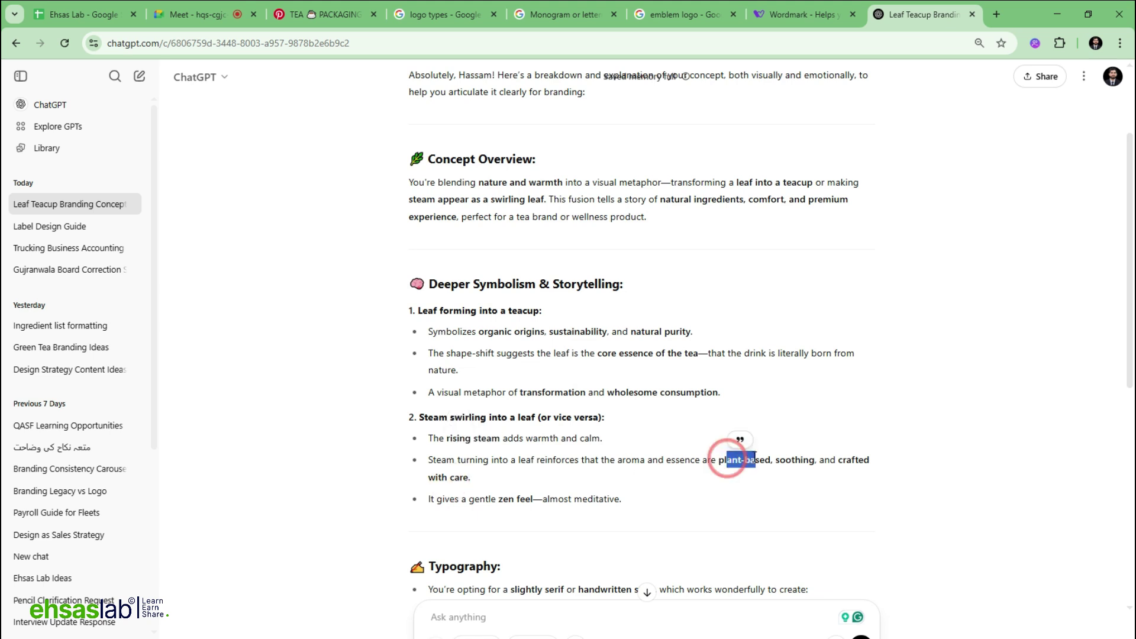
key("alt+Tab")
scroll(555, 402, "down", 1)
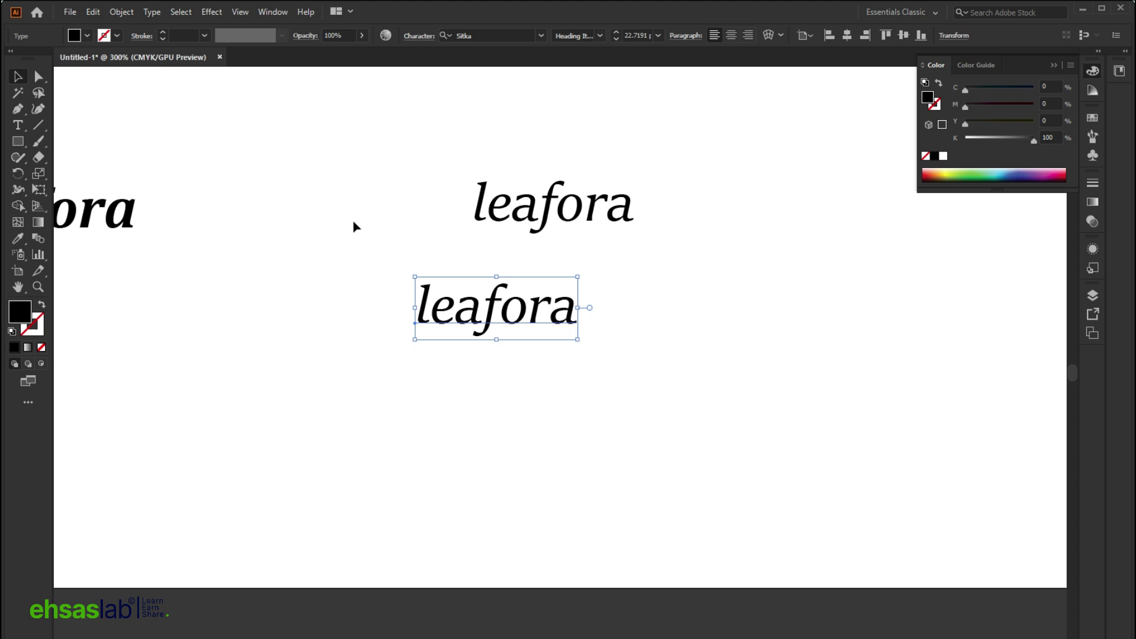
scroll(370, 345, "up", 3)
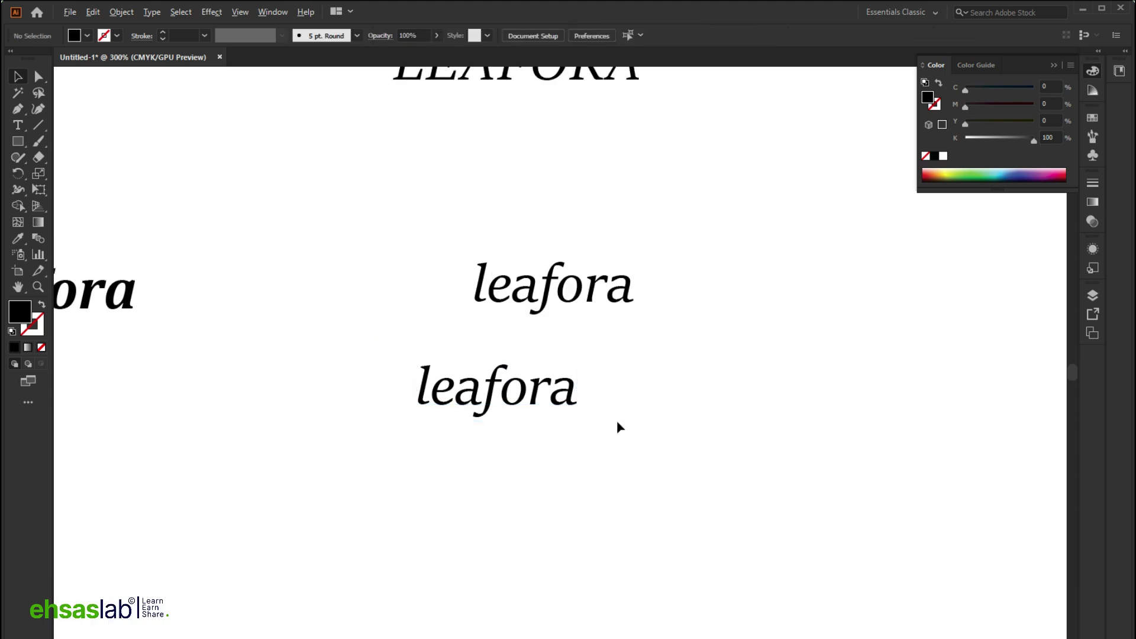
Switch to the browser and run a Google image search for "leaf logo with leaf" in a new tab.
key("alt+Tab")
left_click(573, 26)
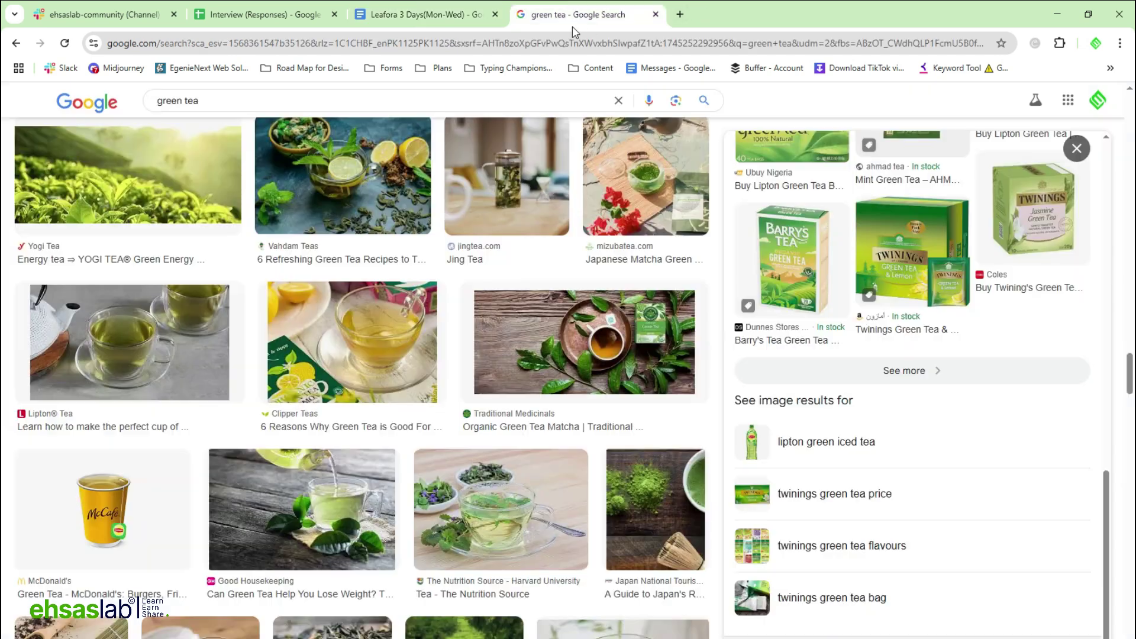
left_click(680, 14)
type("le")
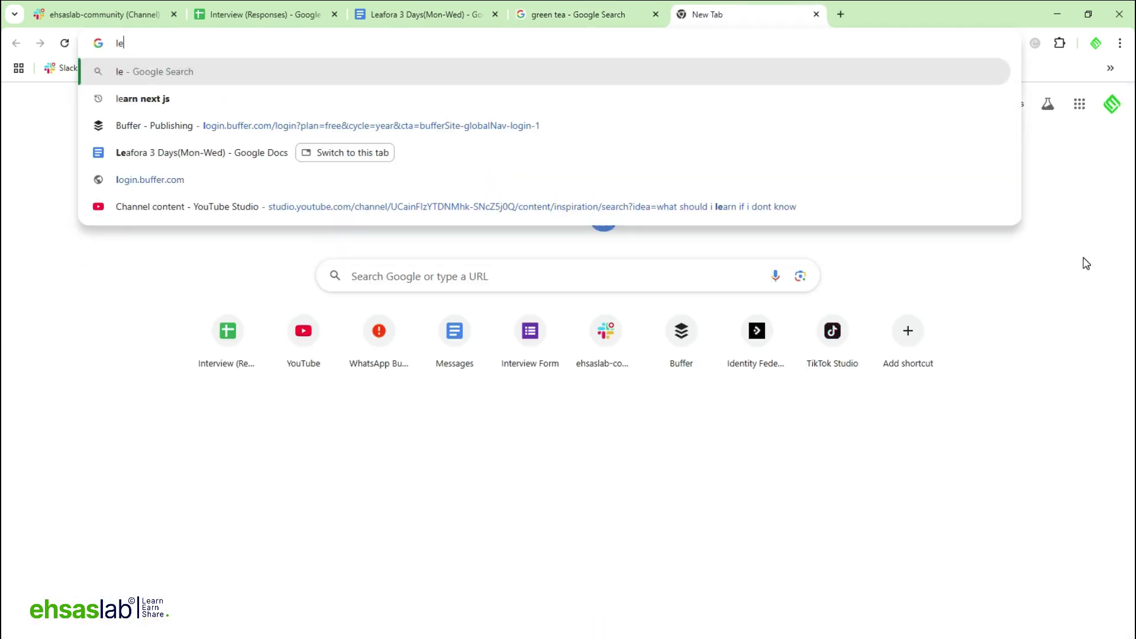
type("af logo with leaf")
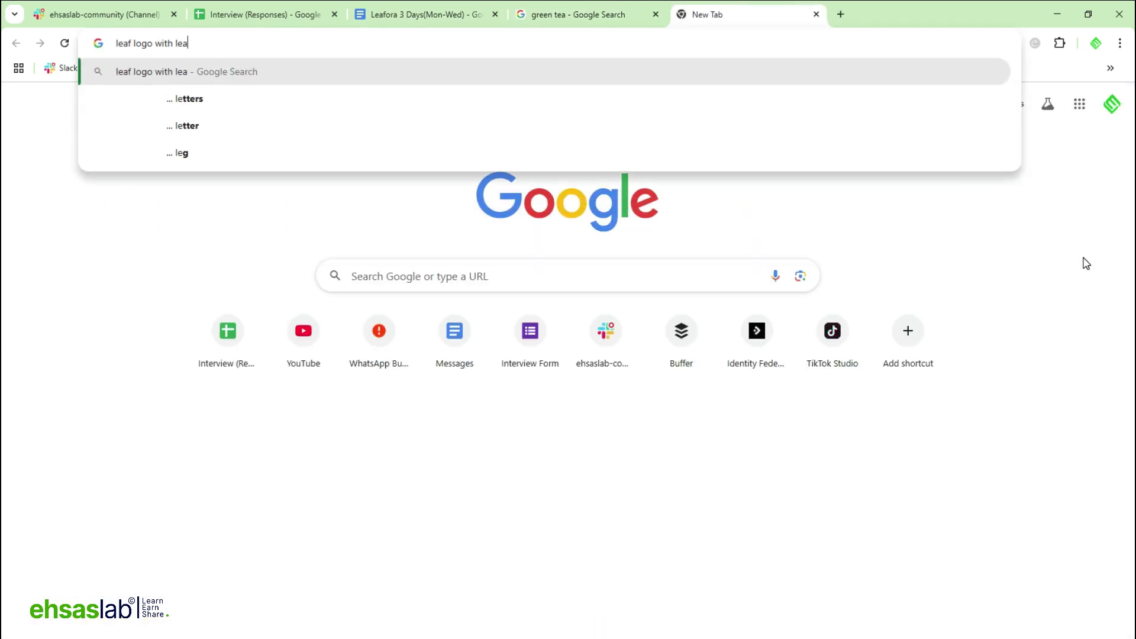
key("Return")
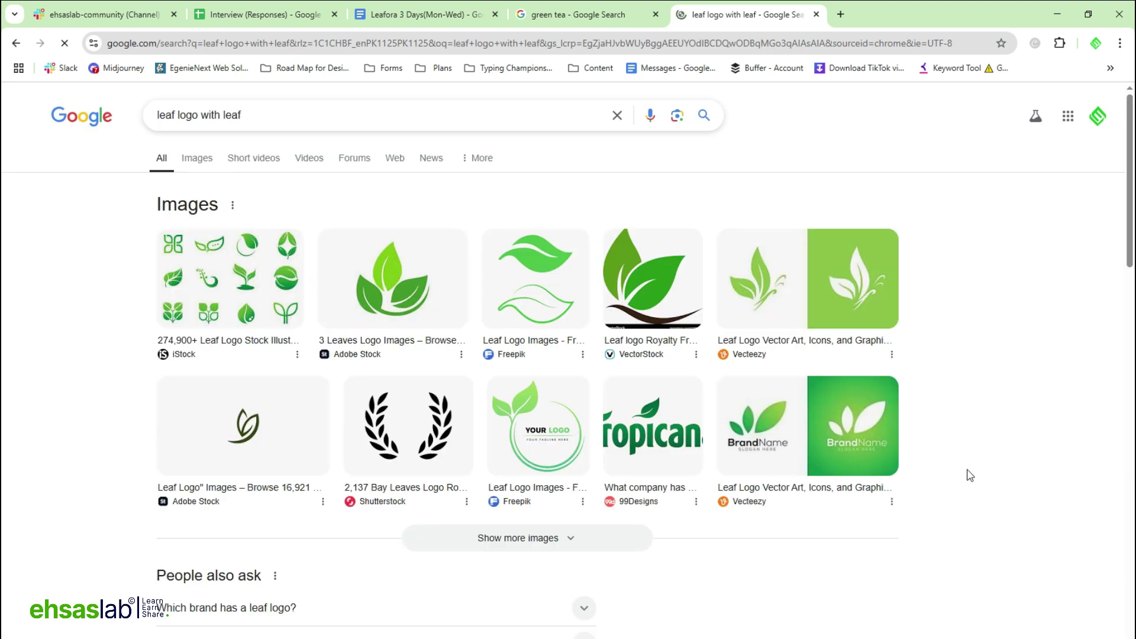
left_click(193, 169)
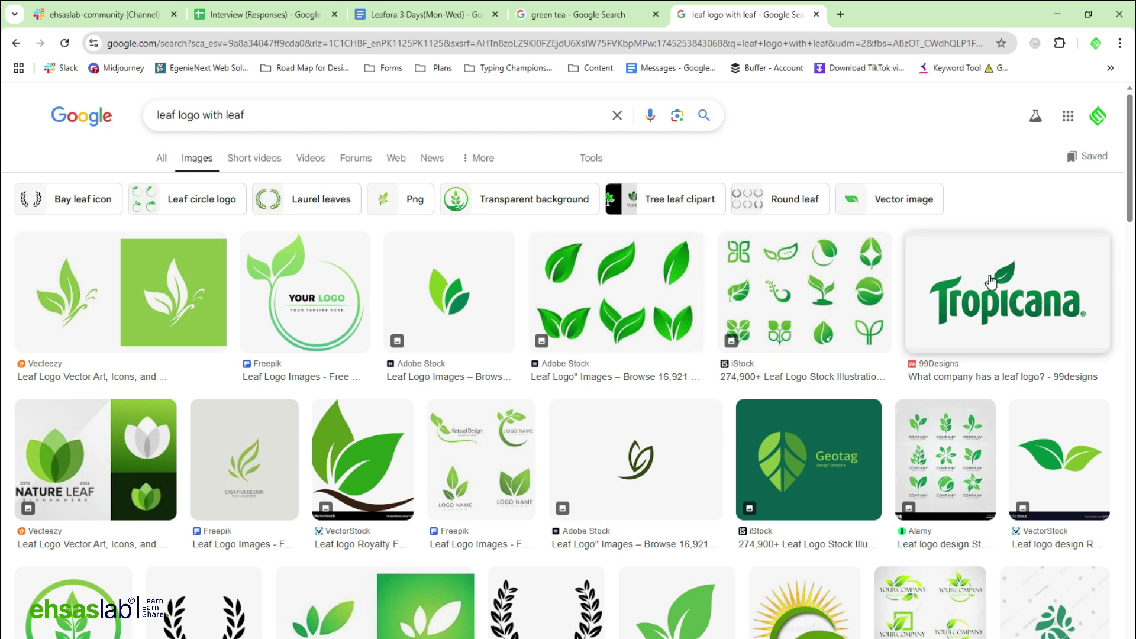
Browse the leaf logo images, preview the Freepik LEAFLOGO result and look through its related images.
scroll(690, 423, "down", 5)
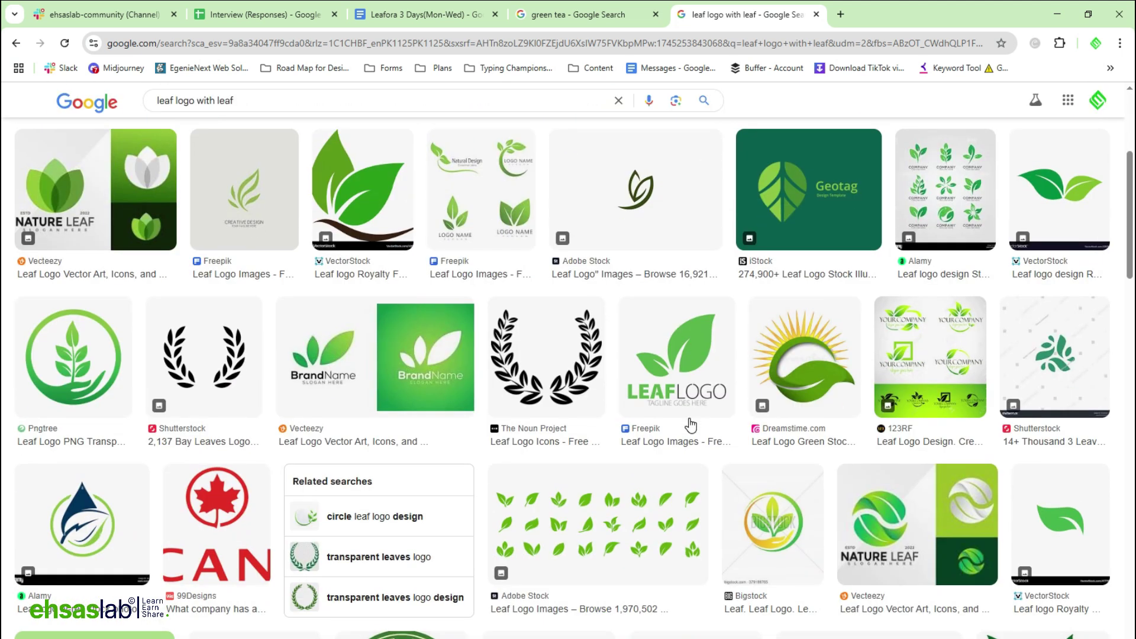
left_click(685, 391)
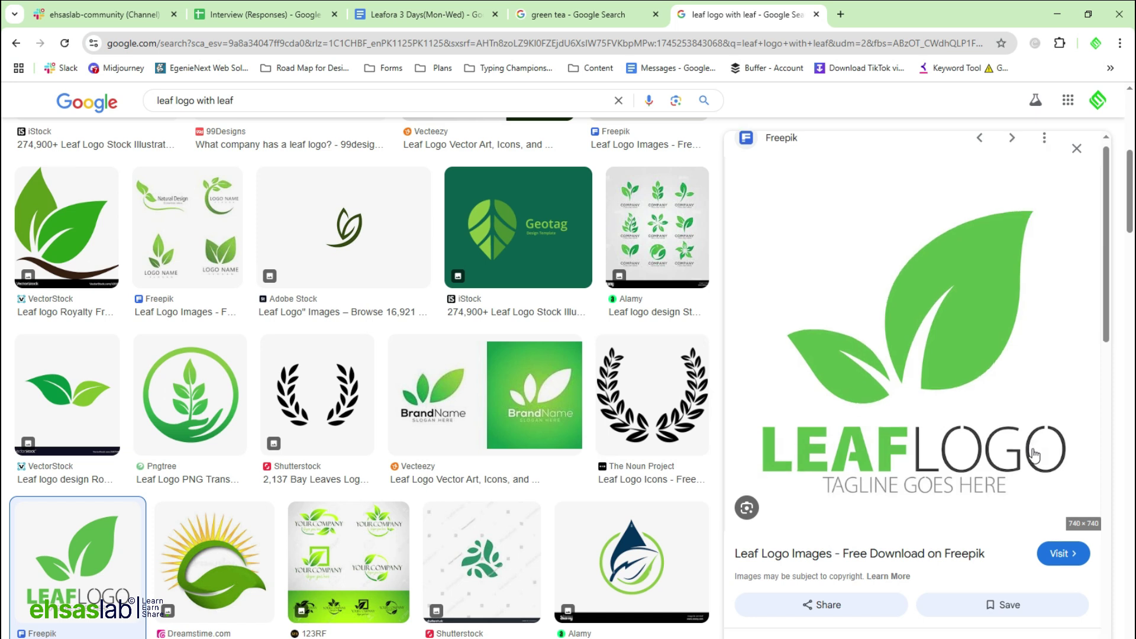
scroll(1034, 455, "down", 5)
scroll(1034, 454, "down", 3)
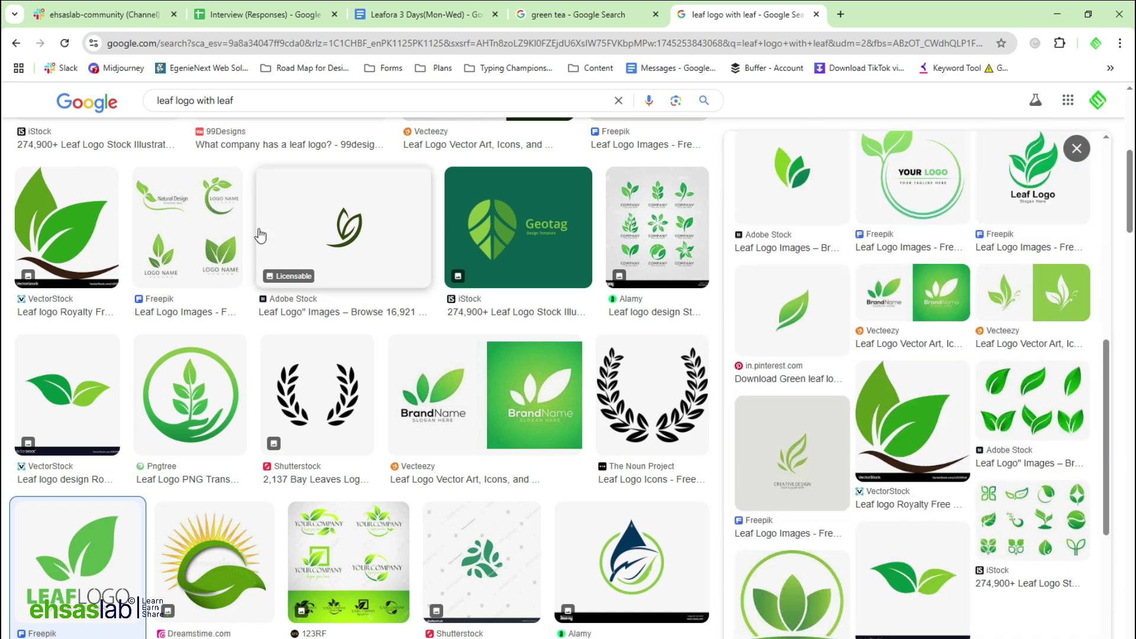
Shorten the image search to "leaf logo" and browse the results for reference.
left_click_drag(251, 102, 200, 105)
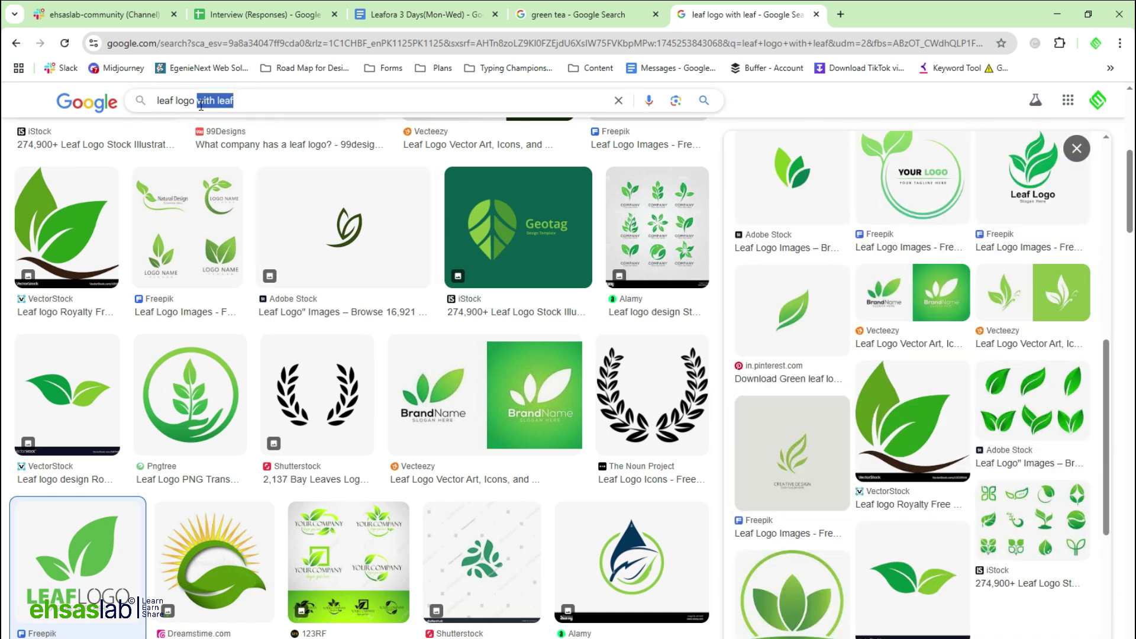
key("BackSpace")
key("Return")
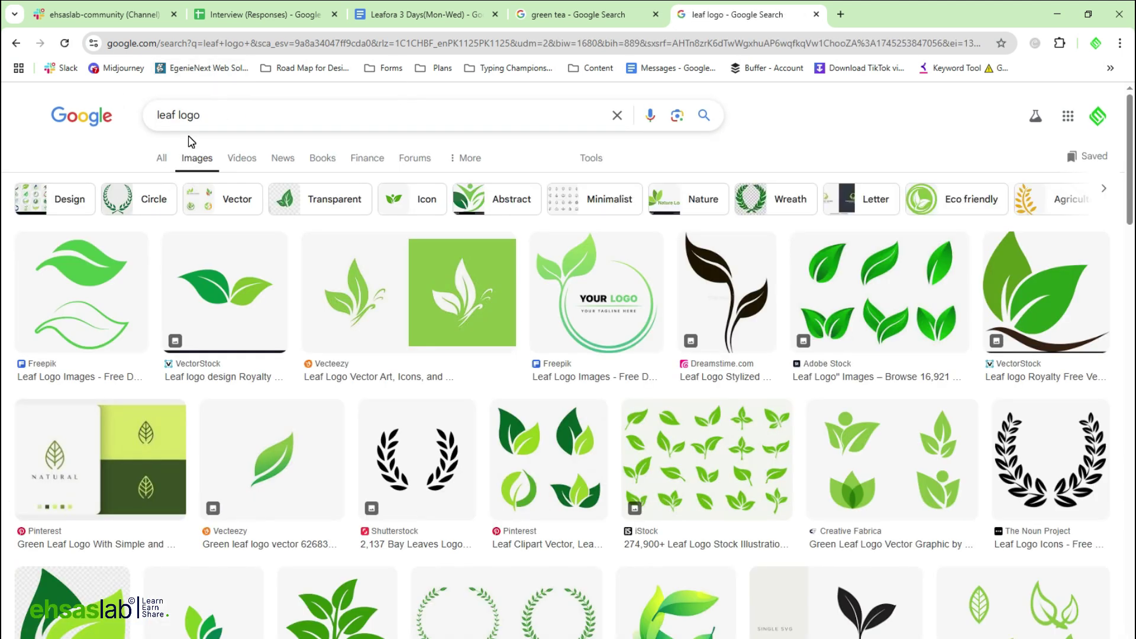
scroll(598, 343, "down", 10)
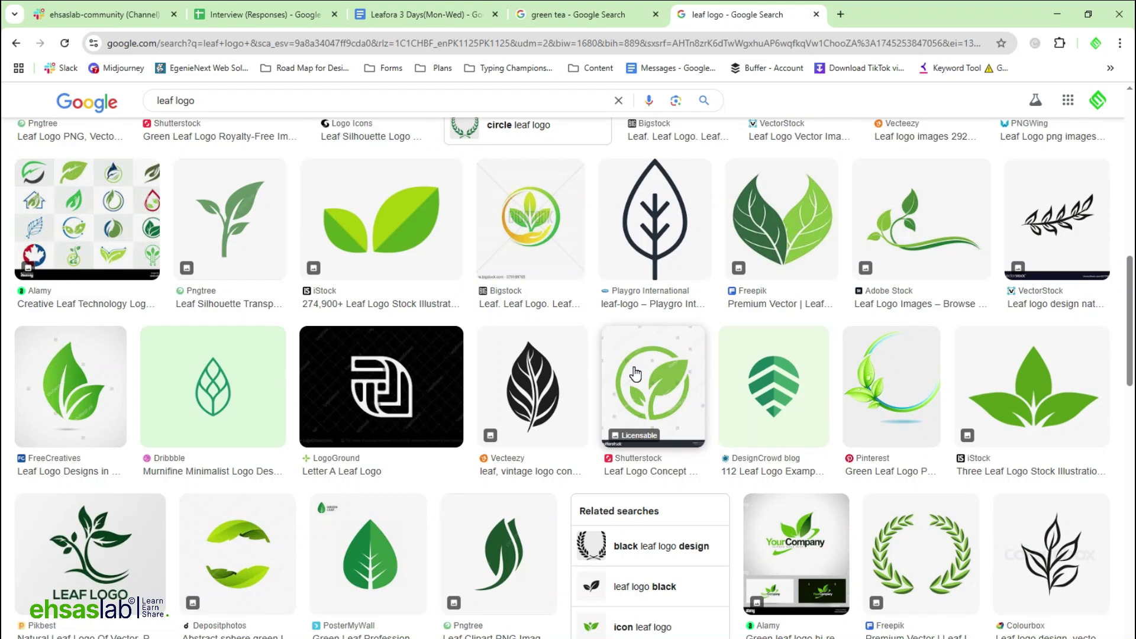
Change the Google image search to "leaf word logo".
scroll(635, 373, "up", 5)
left_click(174, 102)
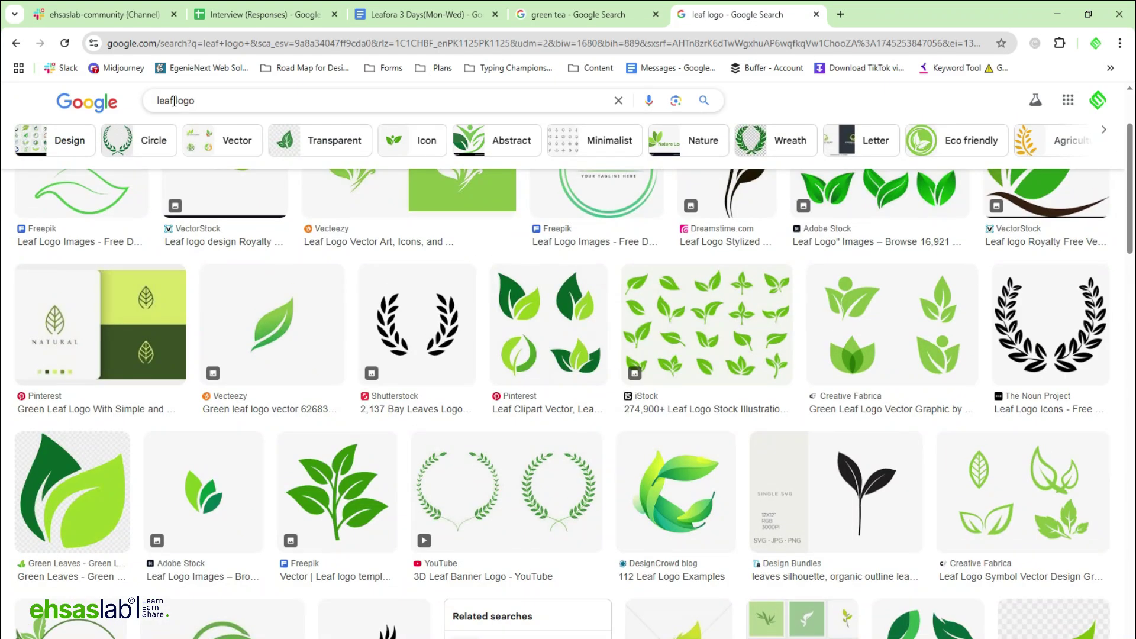
type("word")
key("Return")
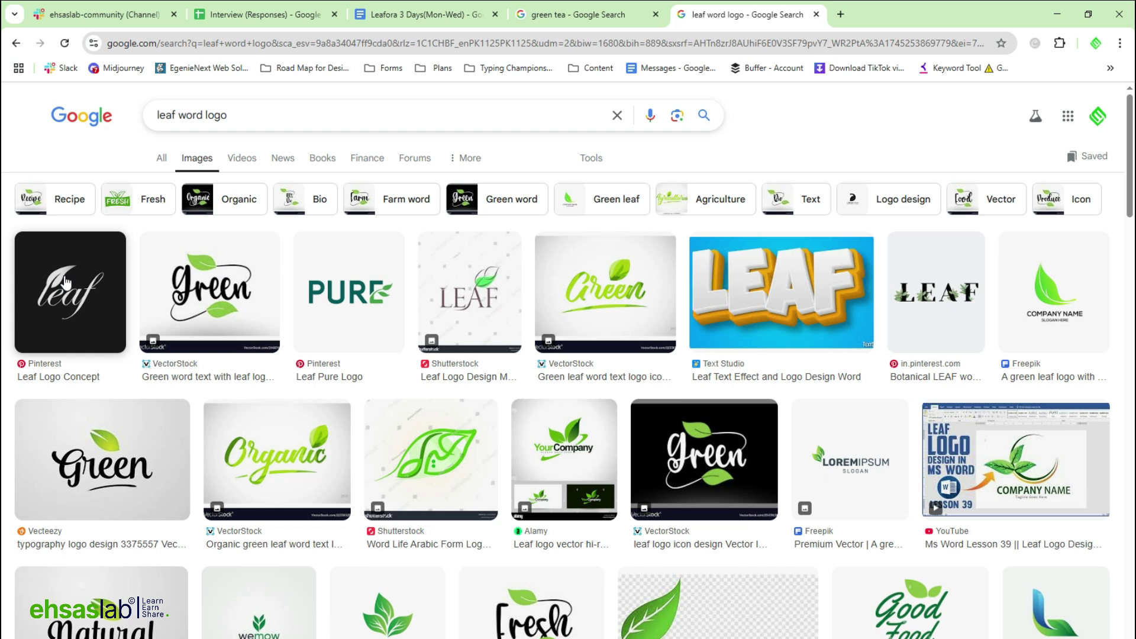
Browse the leaf word logo images for ways of combining a leaf with lettering.
scroll(572, 387, "down", 5)
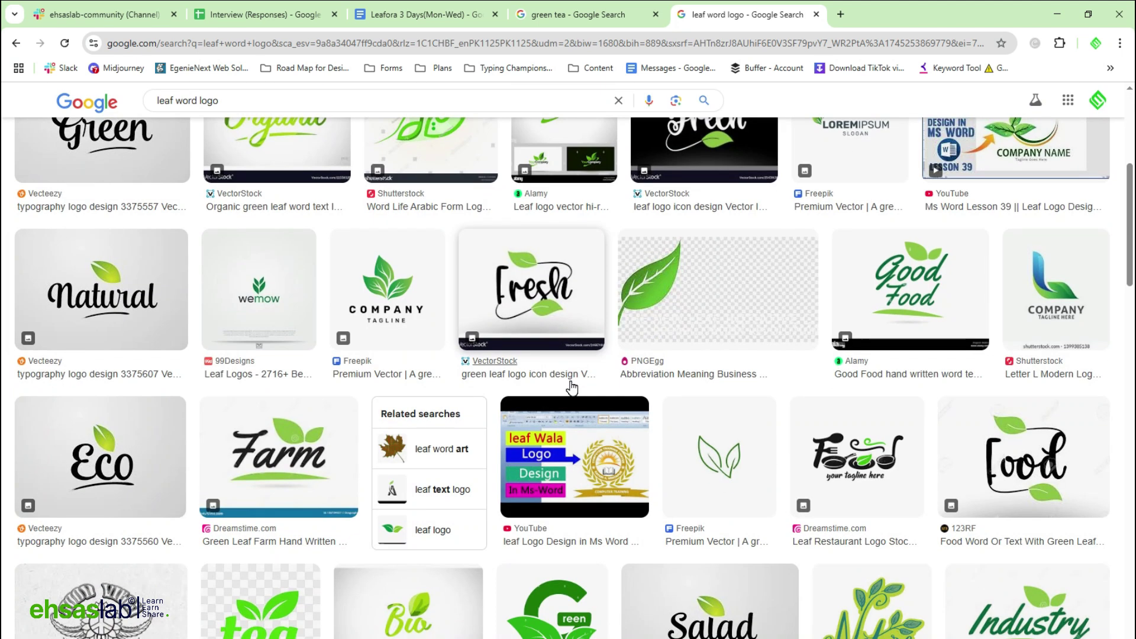
scroll(571, 387, "down", 4)
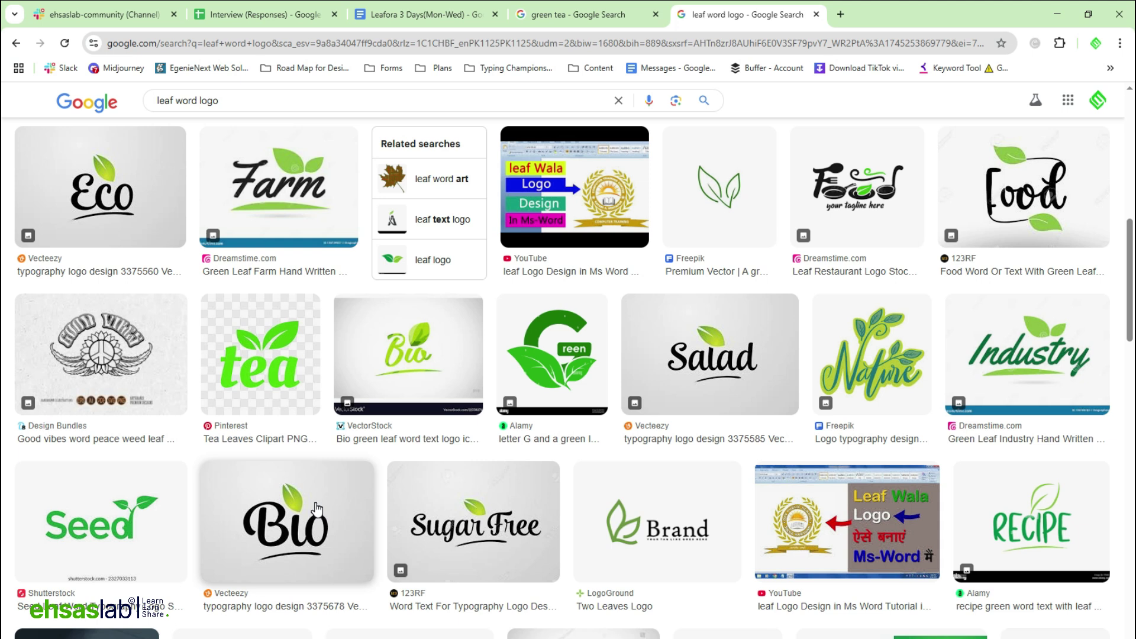
scroll(317, 509, "down", 3)
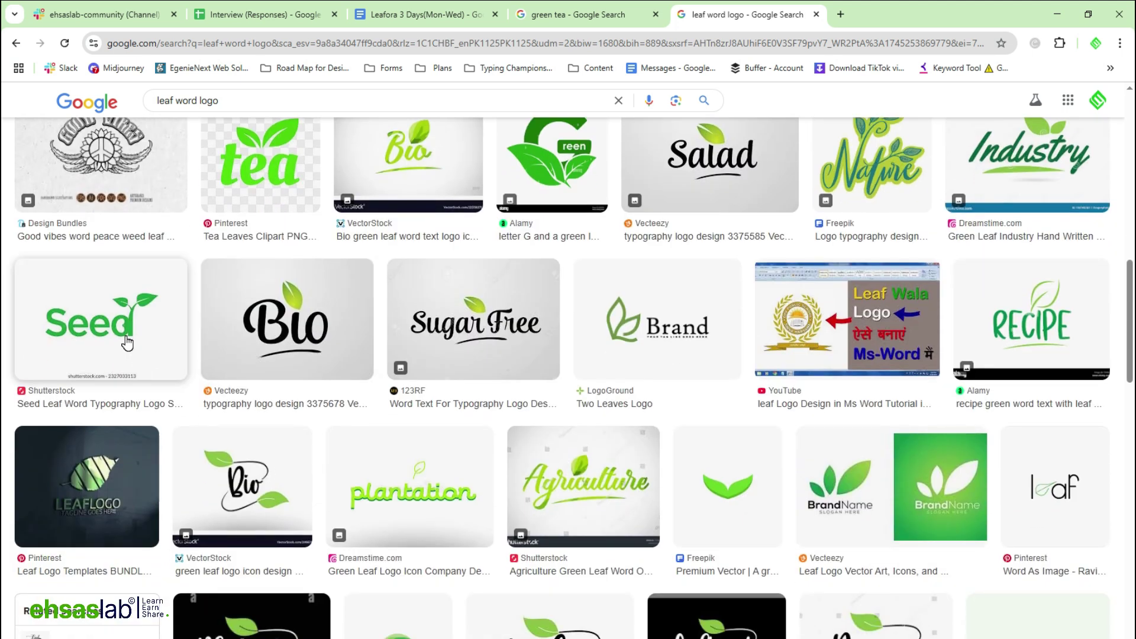
scroll(156, 289, "down", 3)
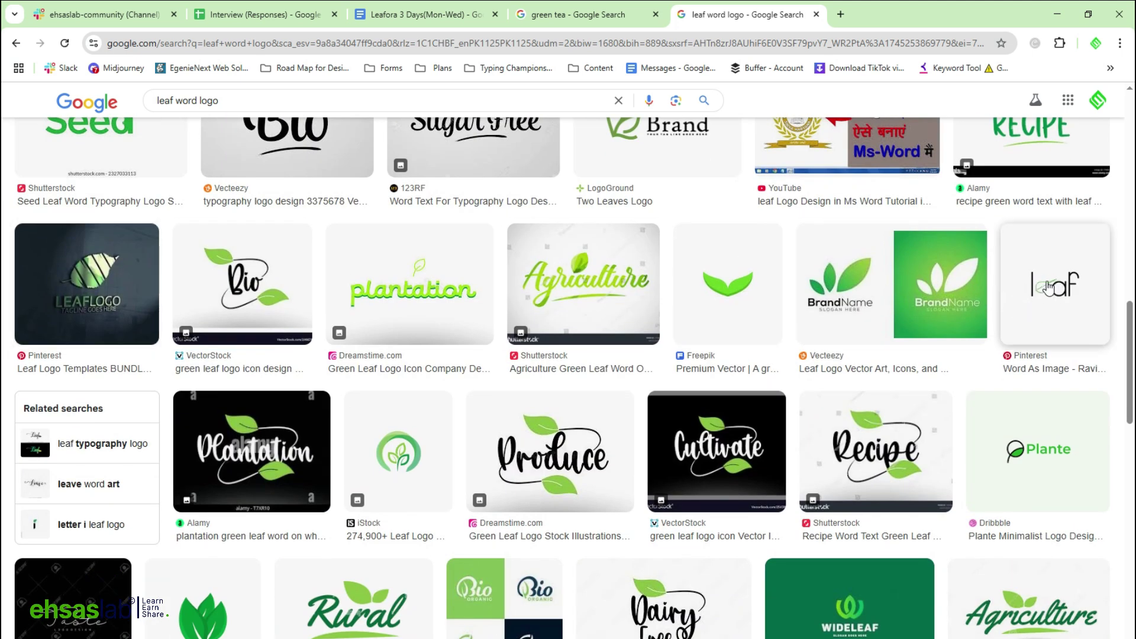
scroll(1058, 296, "down", 2)
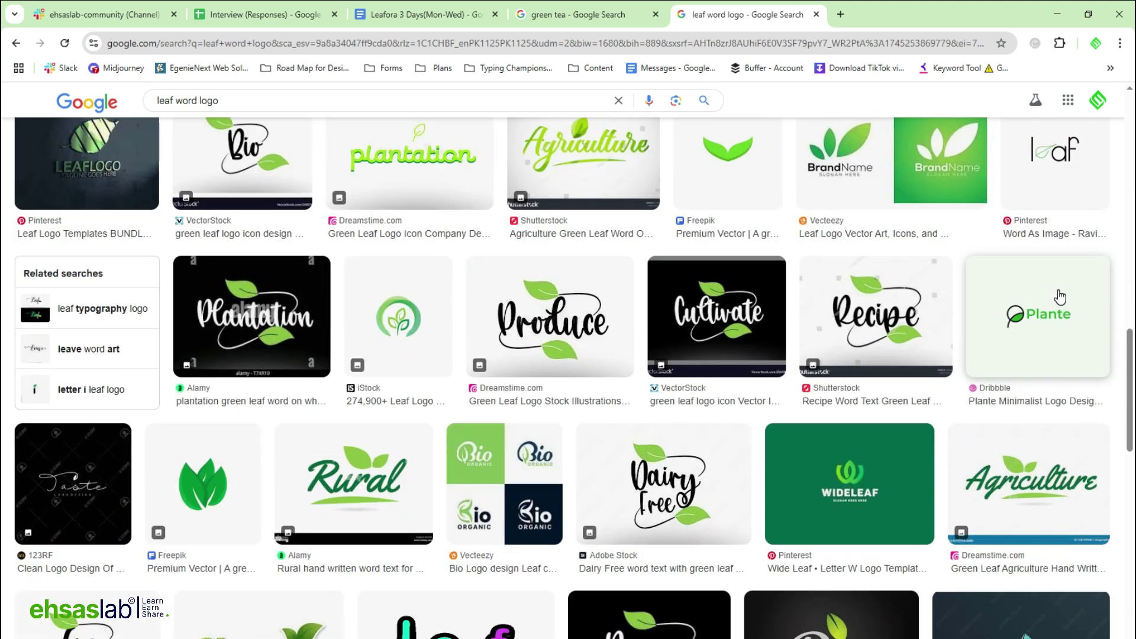
scroll(1059, 295, "down", 3)
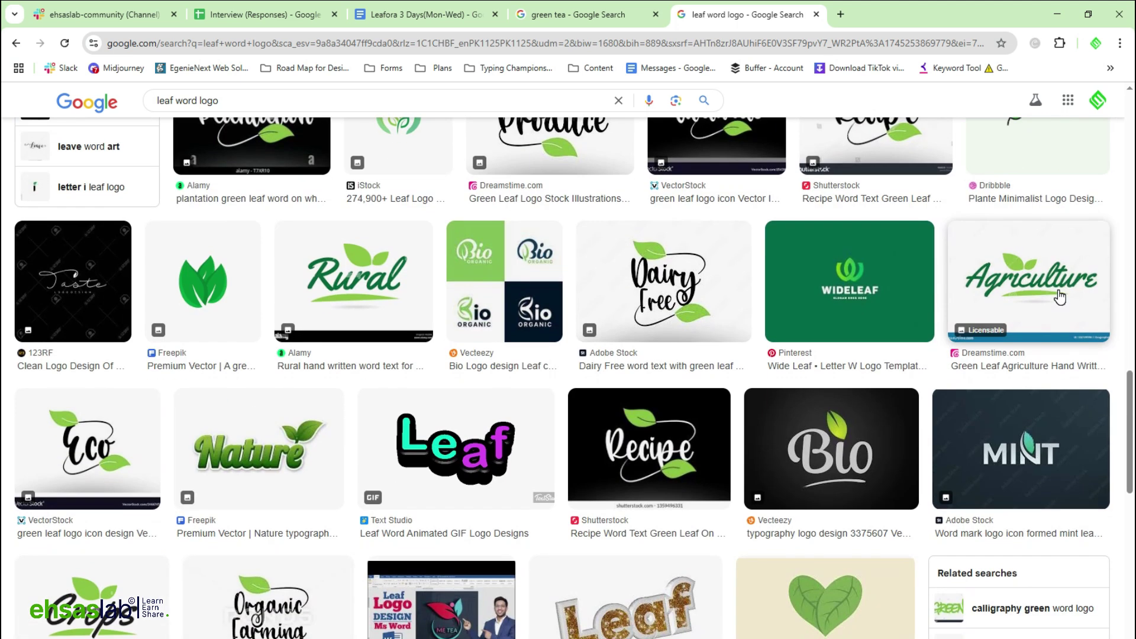
scroll(1059, 296, "down", 2)
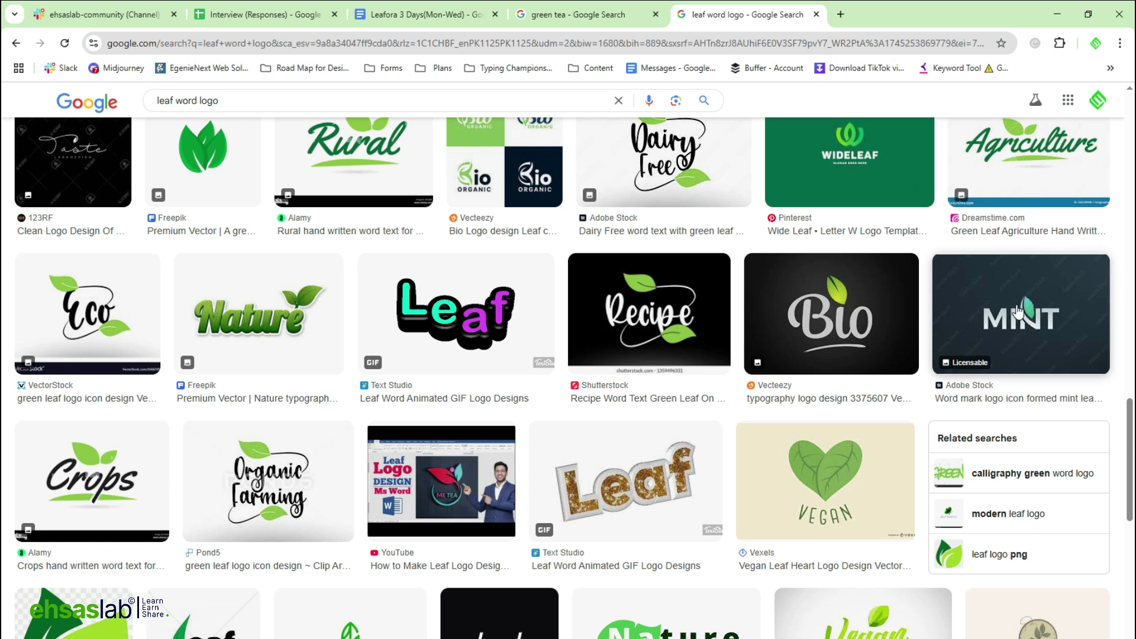
scroll(1029, 293, "down", 3)
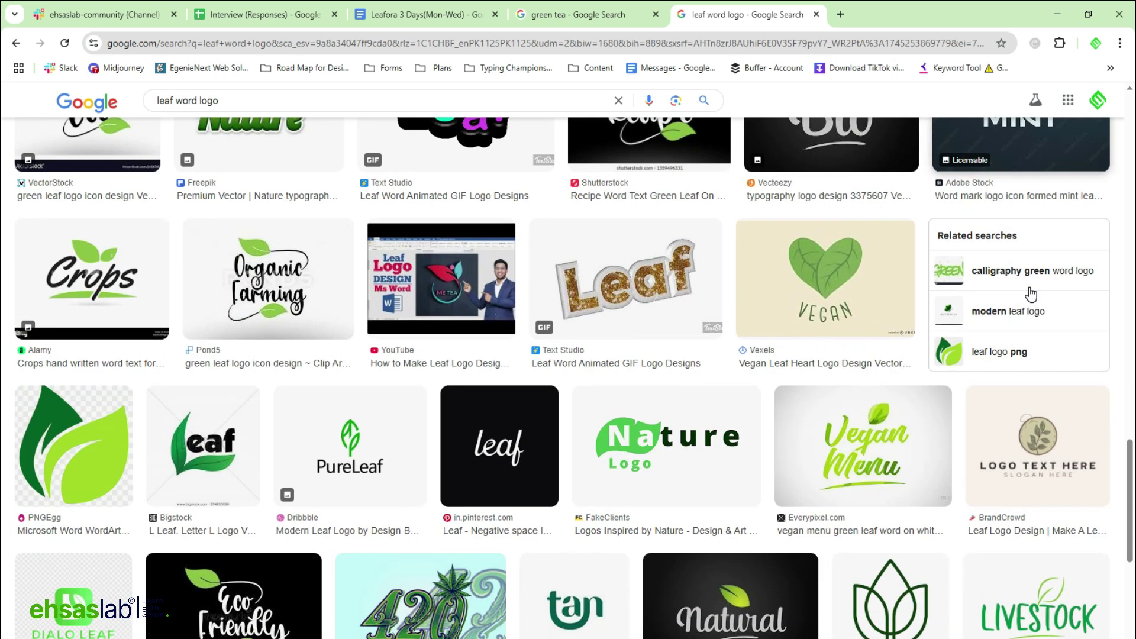
scroll(1030, 292, "down", 5)
scroll(958, 293, "up", 3)
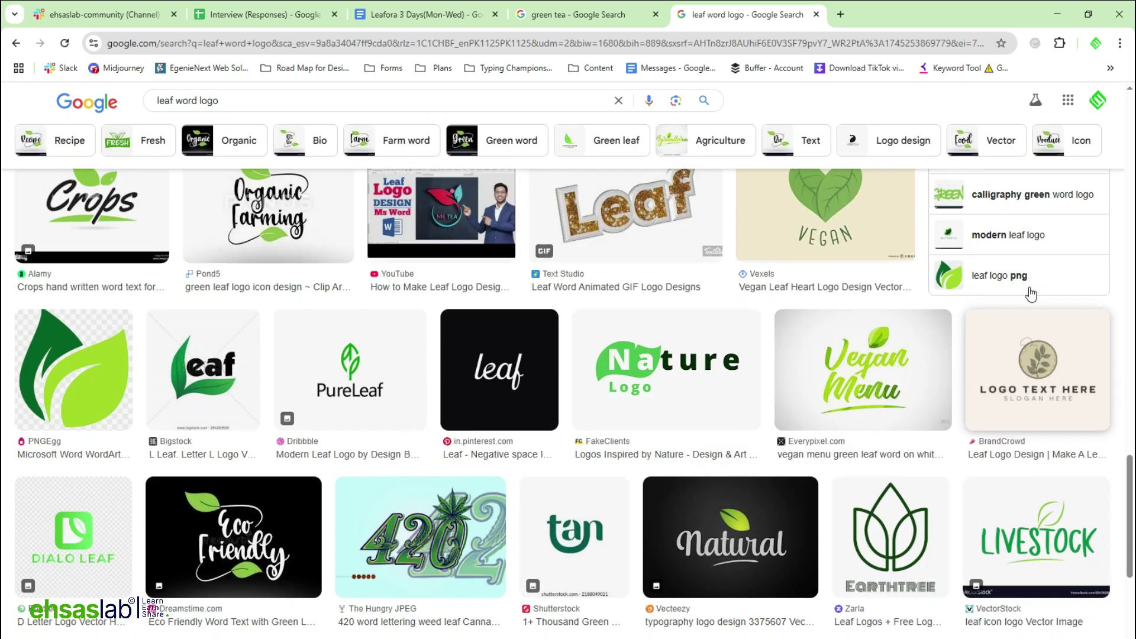
scroll(1006, 293, "down", 4)
scroll(1030, 293, "down", 1)
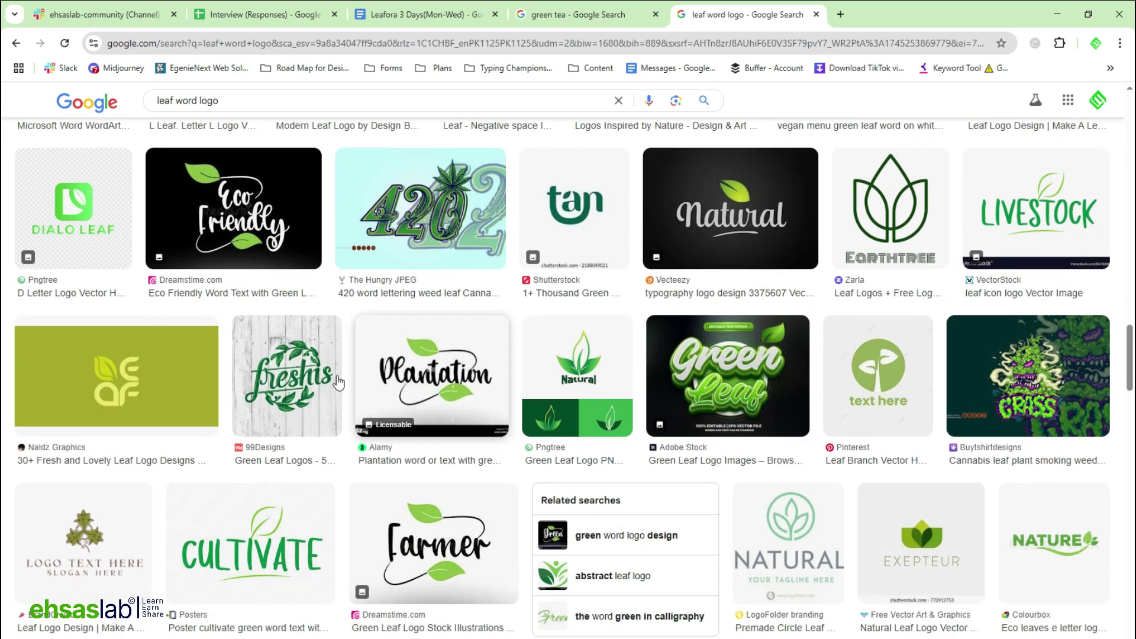
scroll(126, 382, "down", 1)
scroll(126, 383, "down", 1)
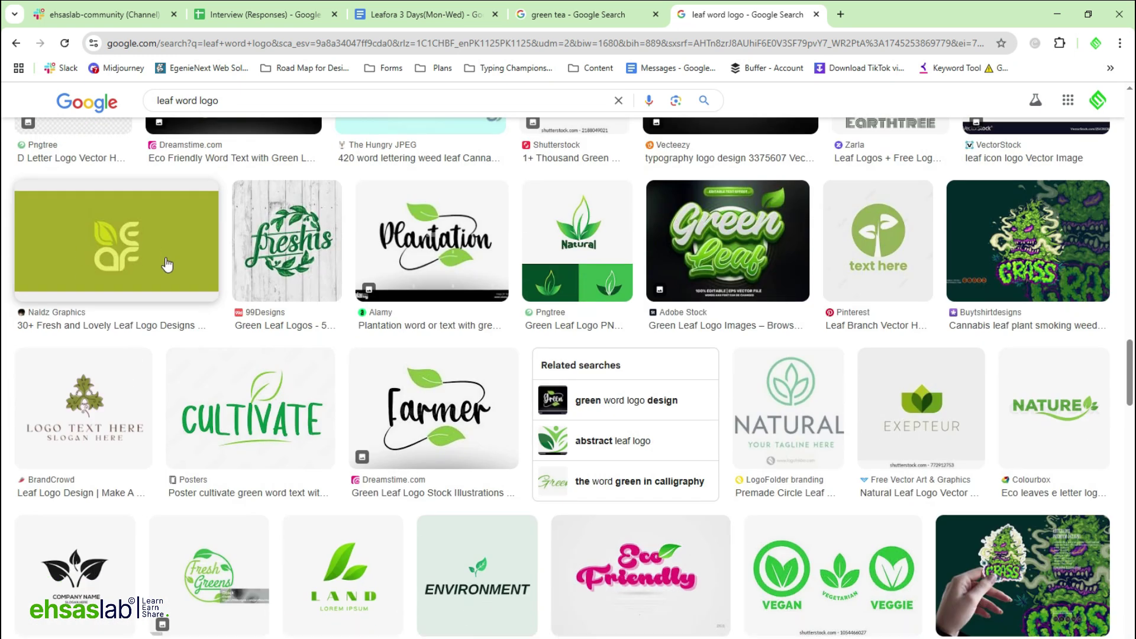
scroll(130, 269, "down", 3)
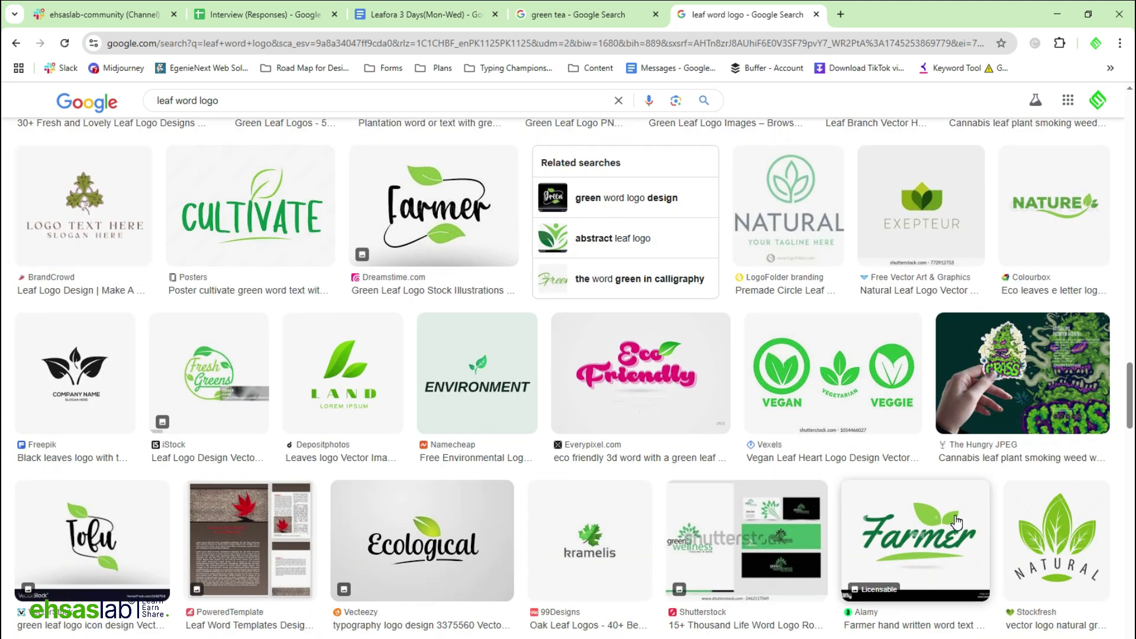
scroll(418, 527, "down", 5)
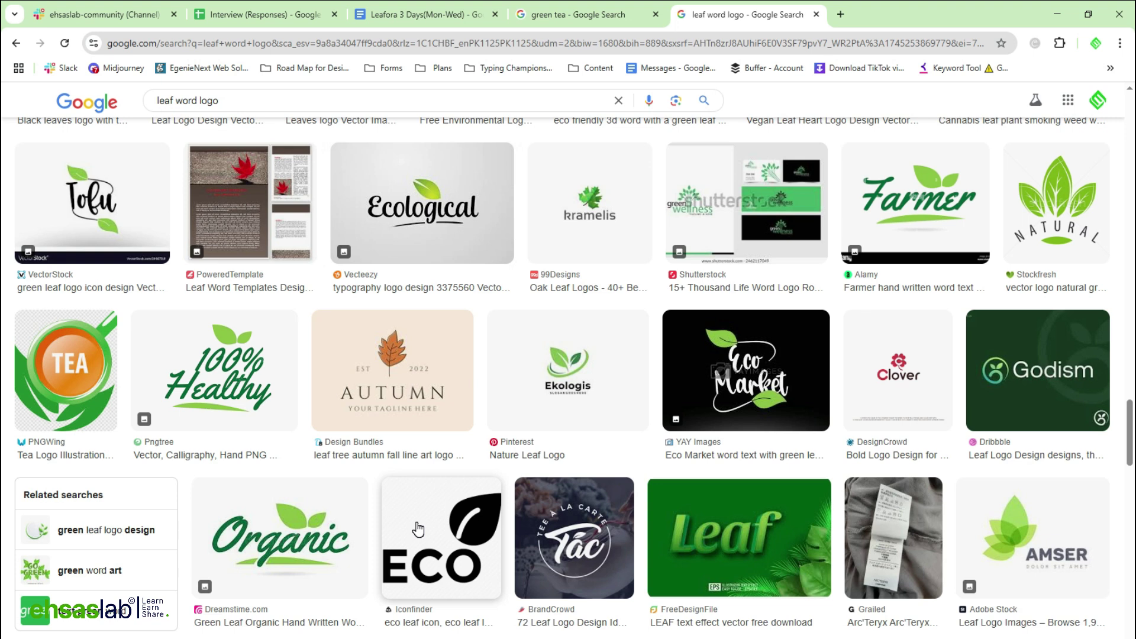
scroll(418, 529, "down", 4)
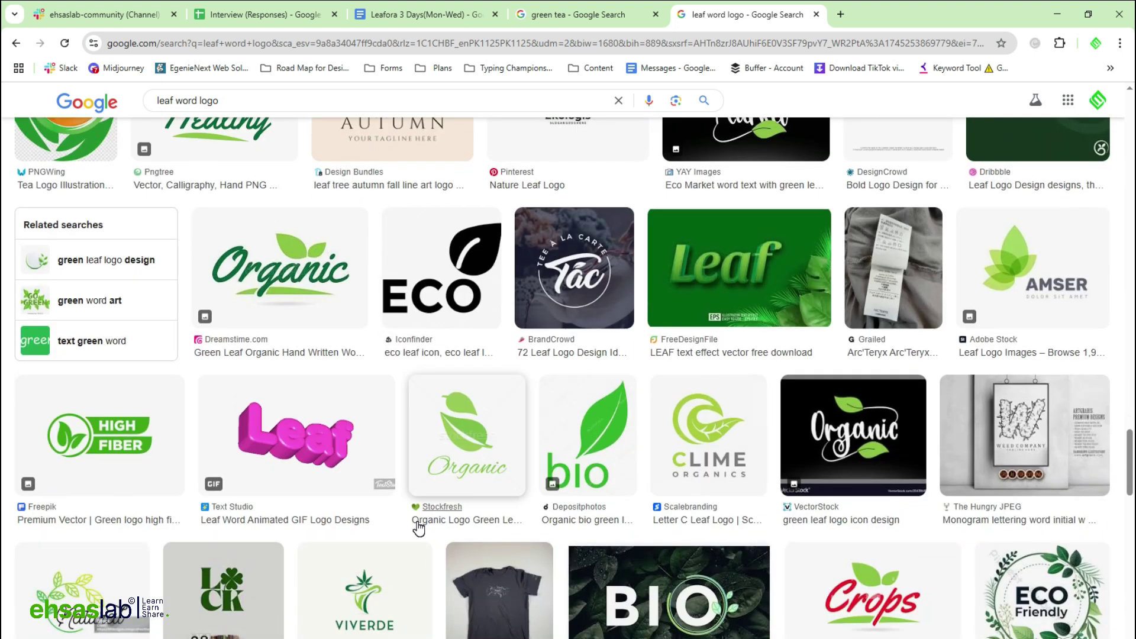
scroll(418, 527, "down", 3)
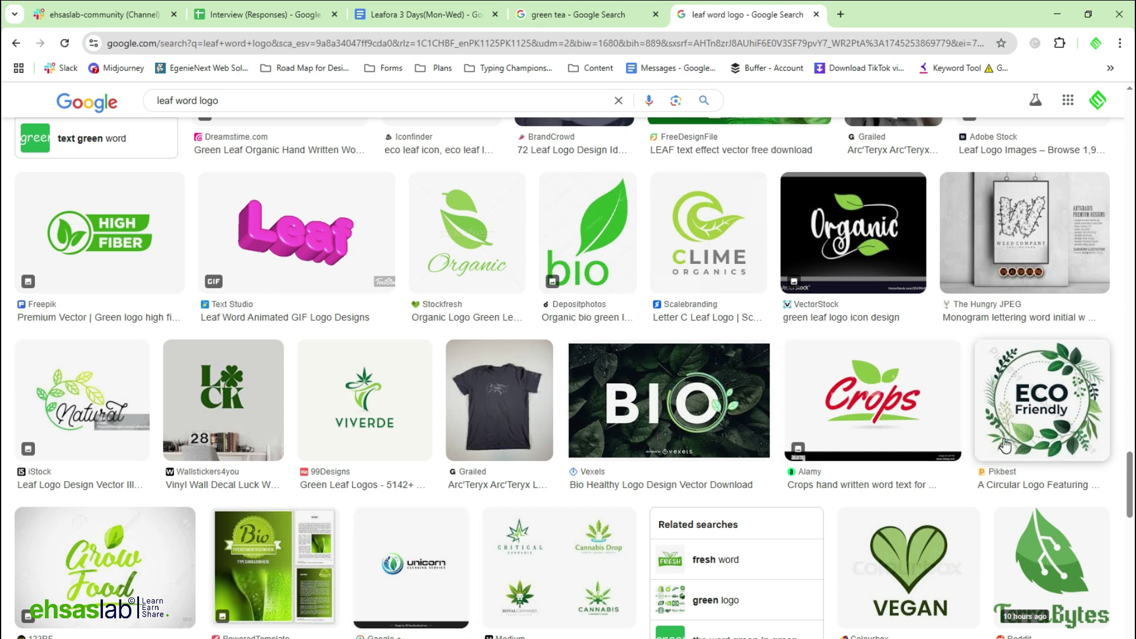
scroll(1004, 445, "down", 4)
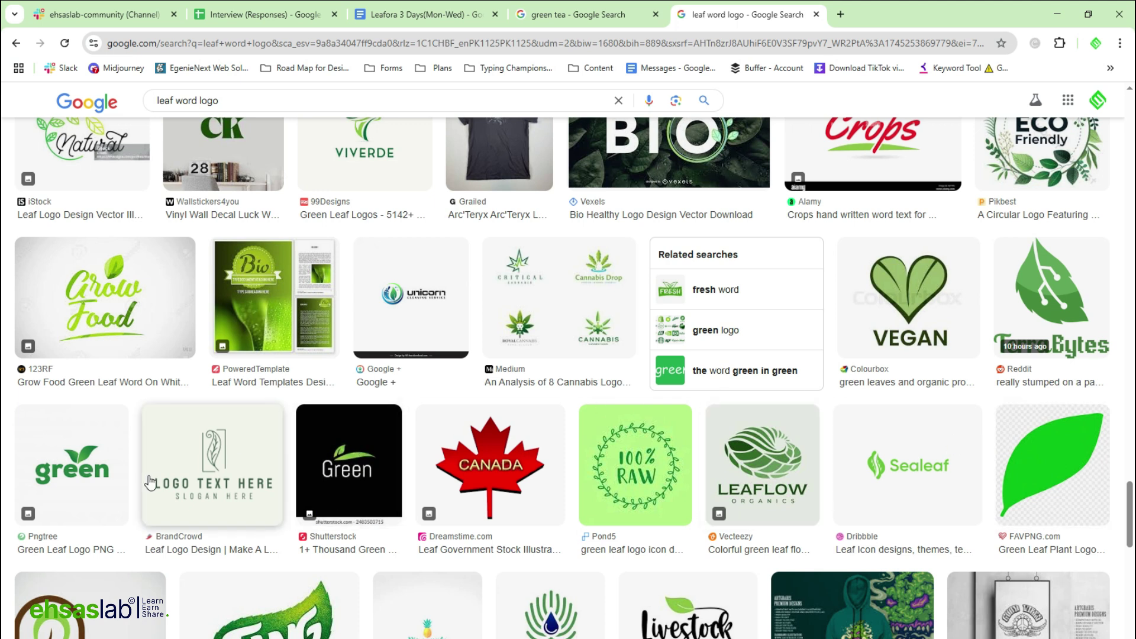
scroll(285, 518, "down", 3)
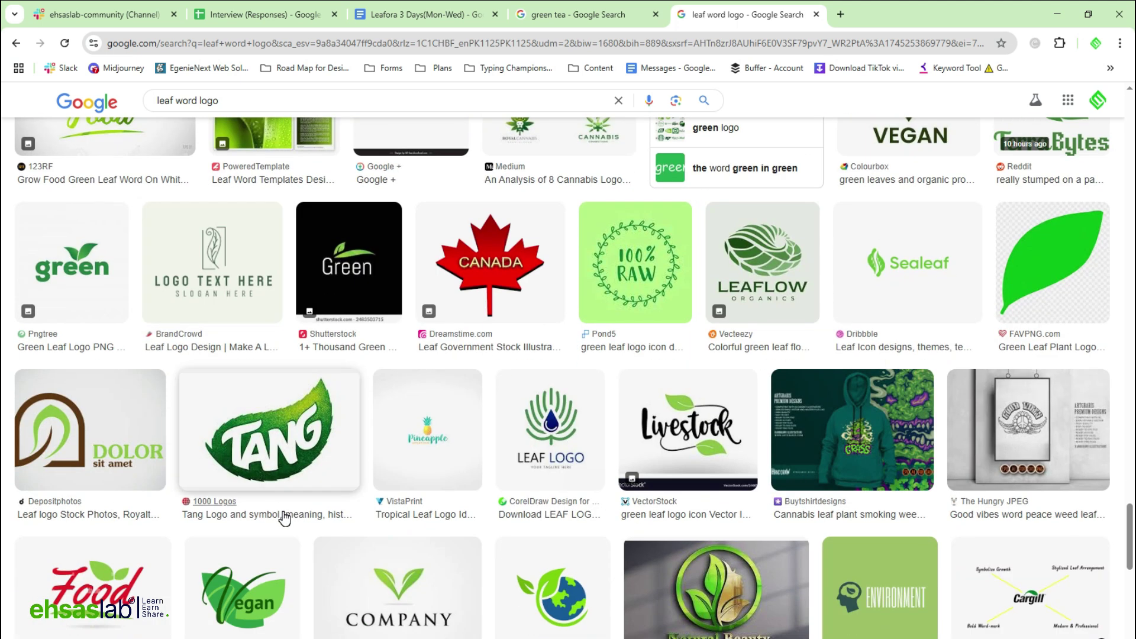
scroll(280, 512, "down", 3)
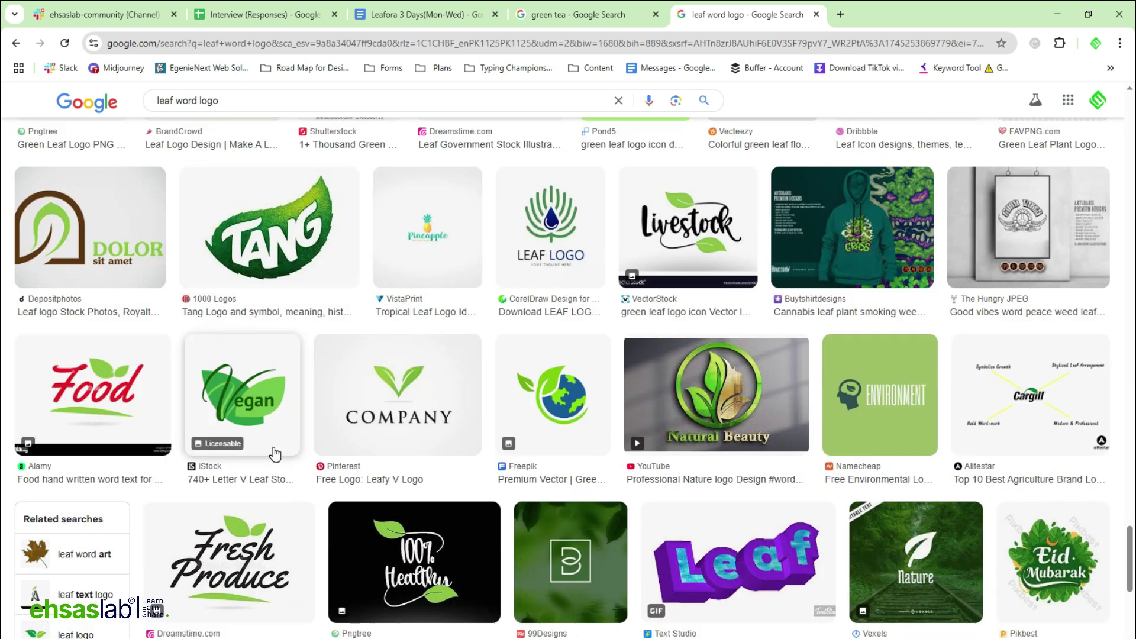
scroll(151, 470, "down", 4)
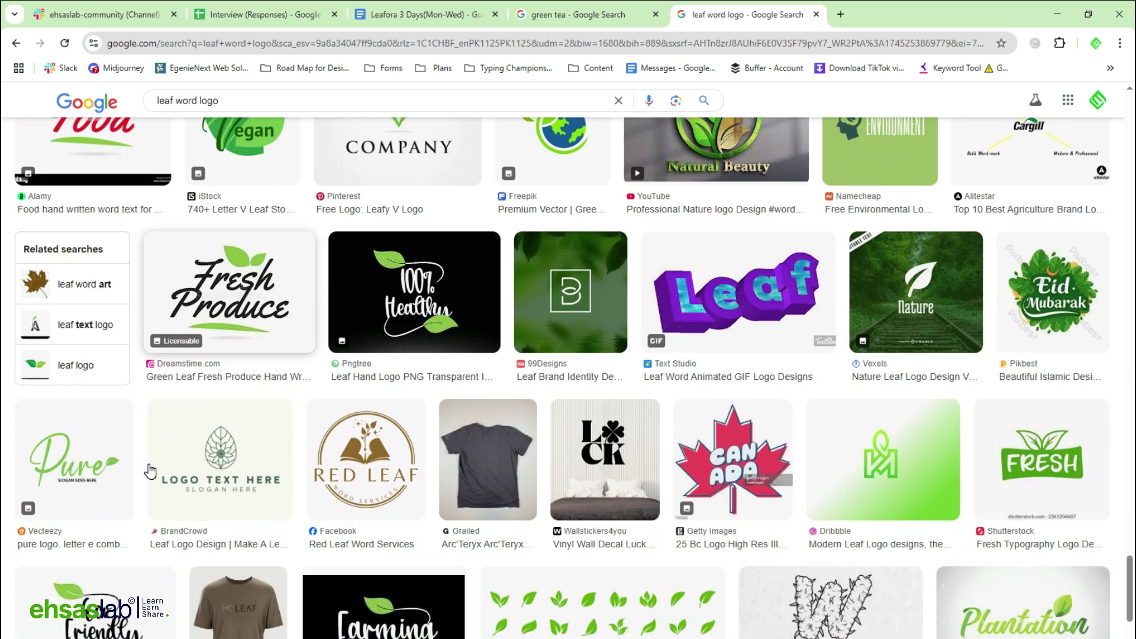
scroll(149, 471, "down", 5)
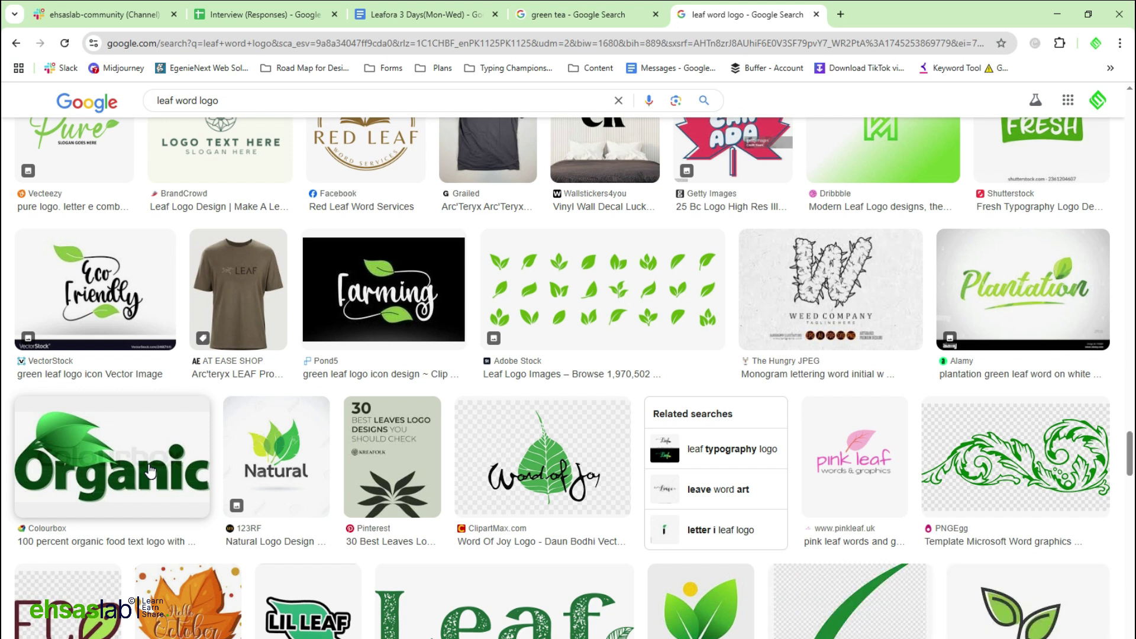
scroll(151, 470, "down", 4)
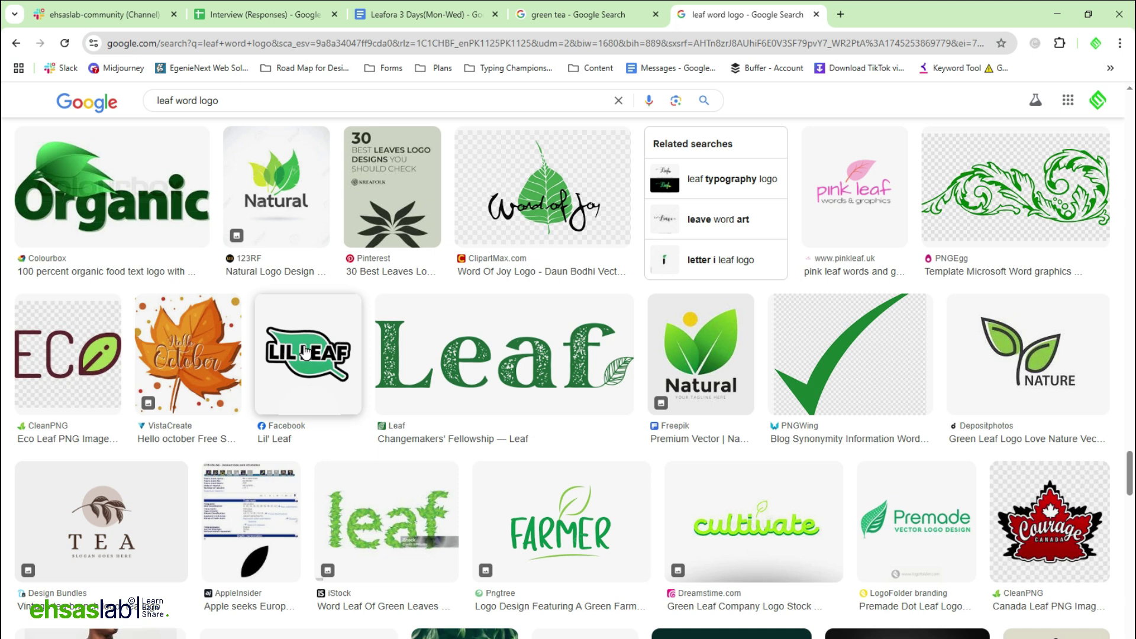
scroll(305, 351, "down", 6)
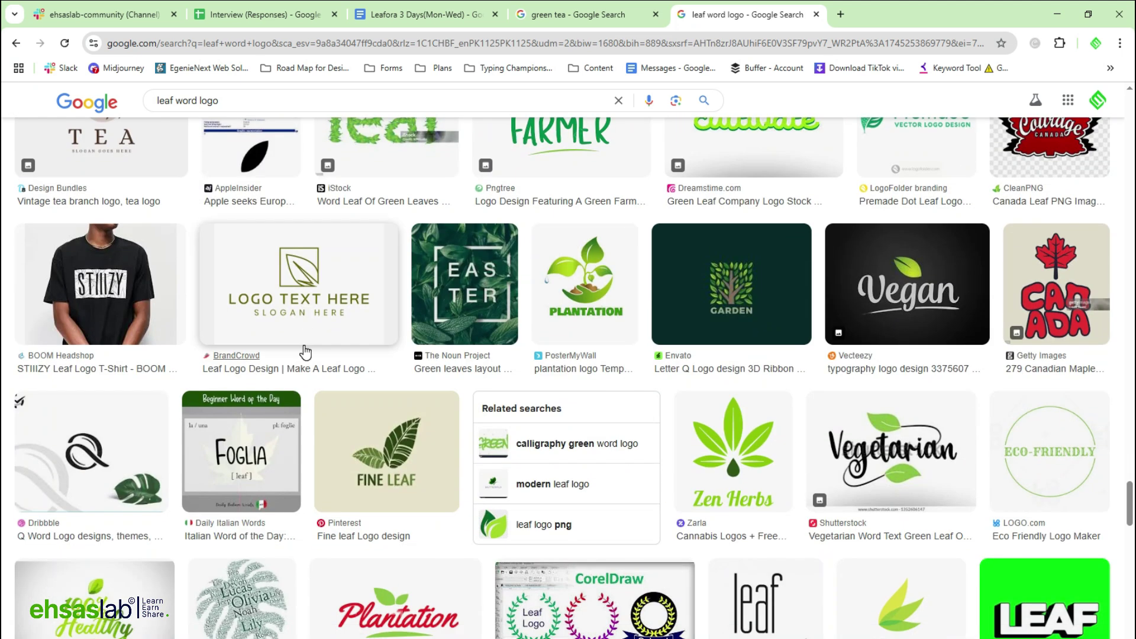
scroll(305, 352, "down", 5)
scroll(305, 352, "down", 5)
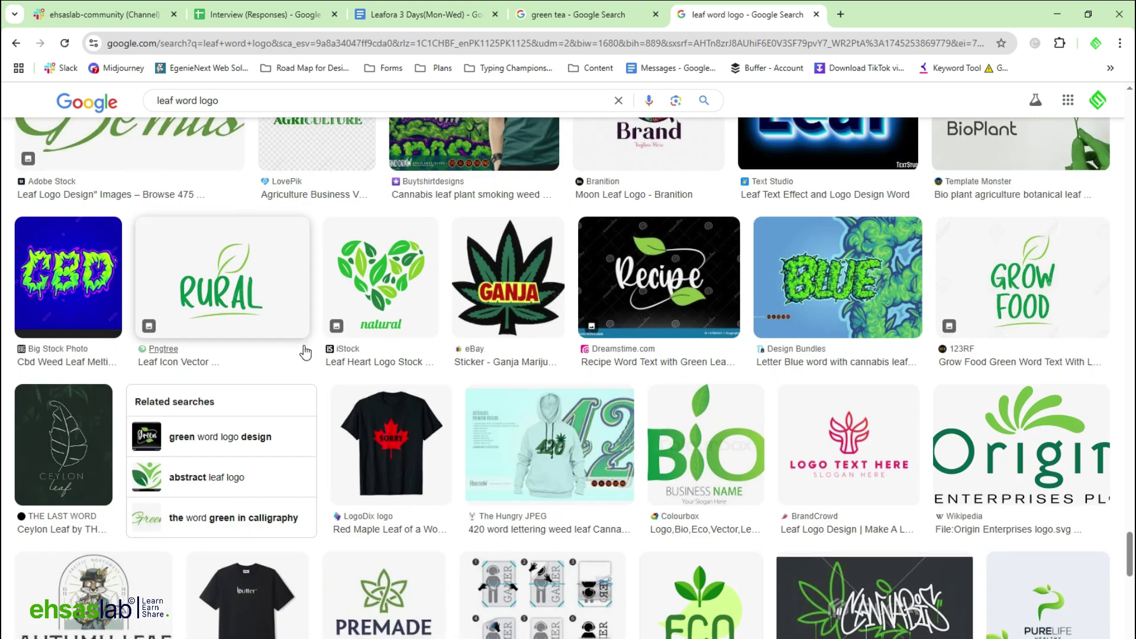
scroll(304, 352, "down", 4)
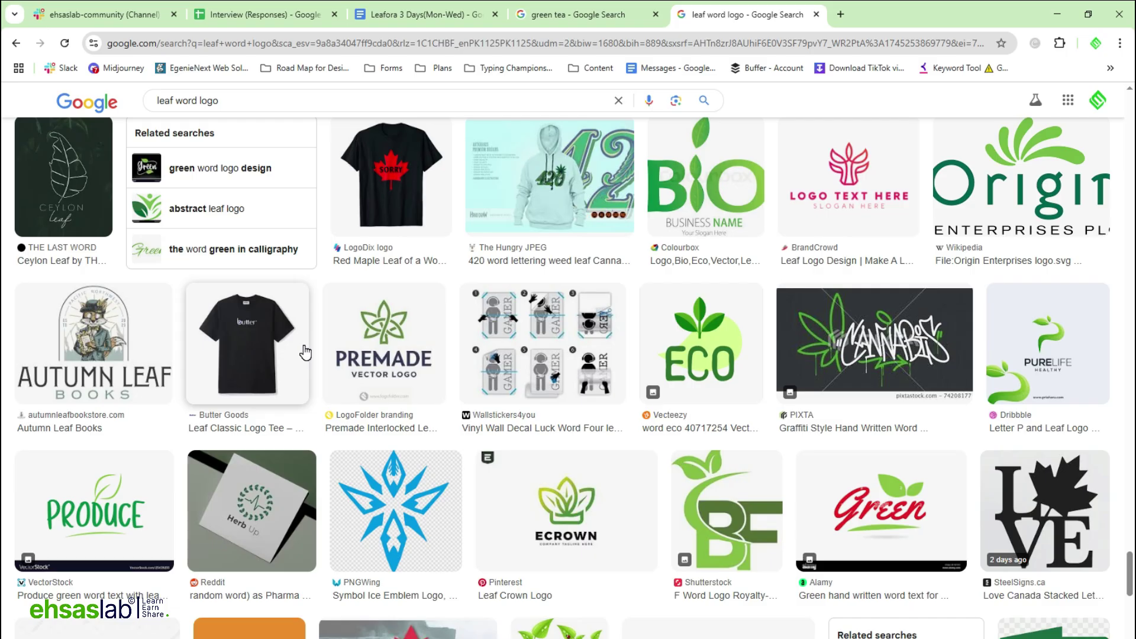
Switch to Illustrator and duplicate the lower Sitka italic leafora text straight down below the original.
key("alt+Tab")
scroll(484, 444, "up", 1)
scroll(540, 401, "right", 3)
scroll(383, 454, "up", 2)
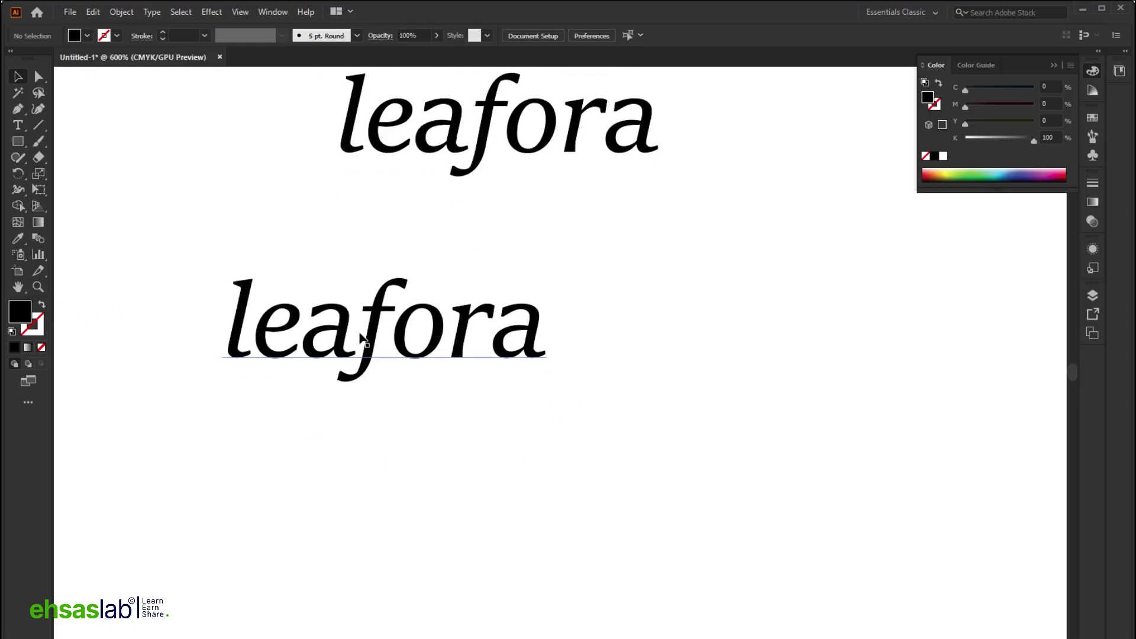
scroll(362, 338, "down", 1)
scroll(305, 331, "up", 1)
left_click_drag(334, 255, 299, 371)
scroll(299, 371, "up", 1)
scroll(310, 330, "up", 1)
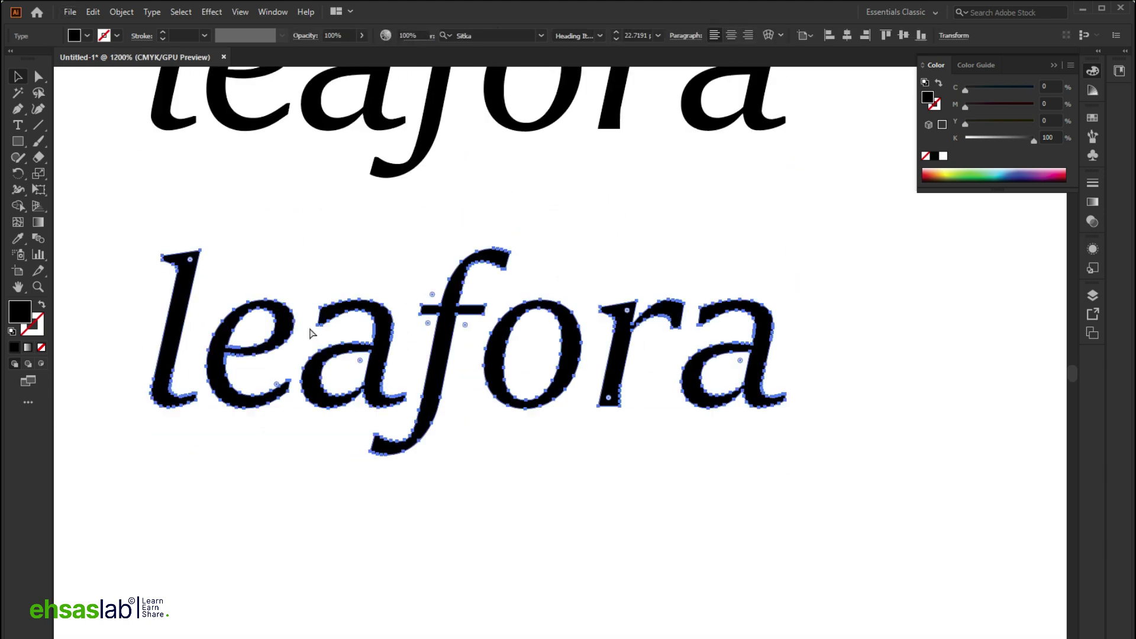
left_click(367, 486)
scroll(276, 384, "up", 1)
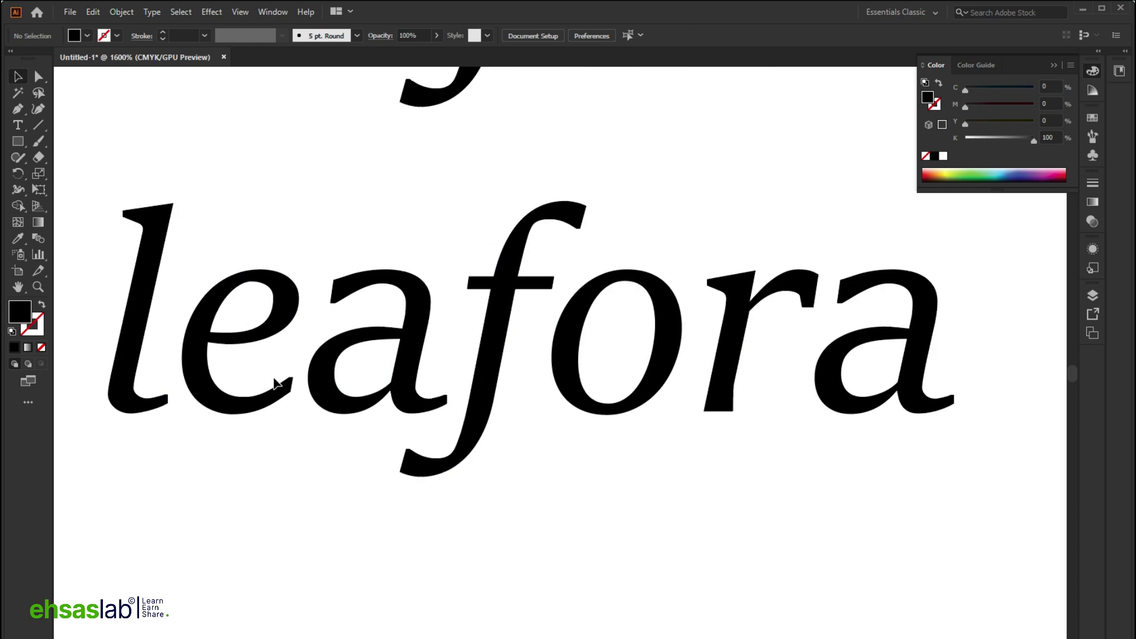
scroll(275, 383, "up", 1)
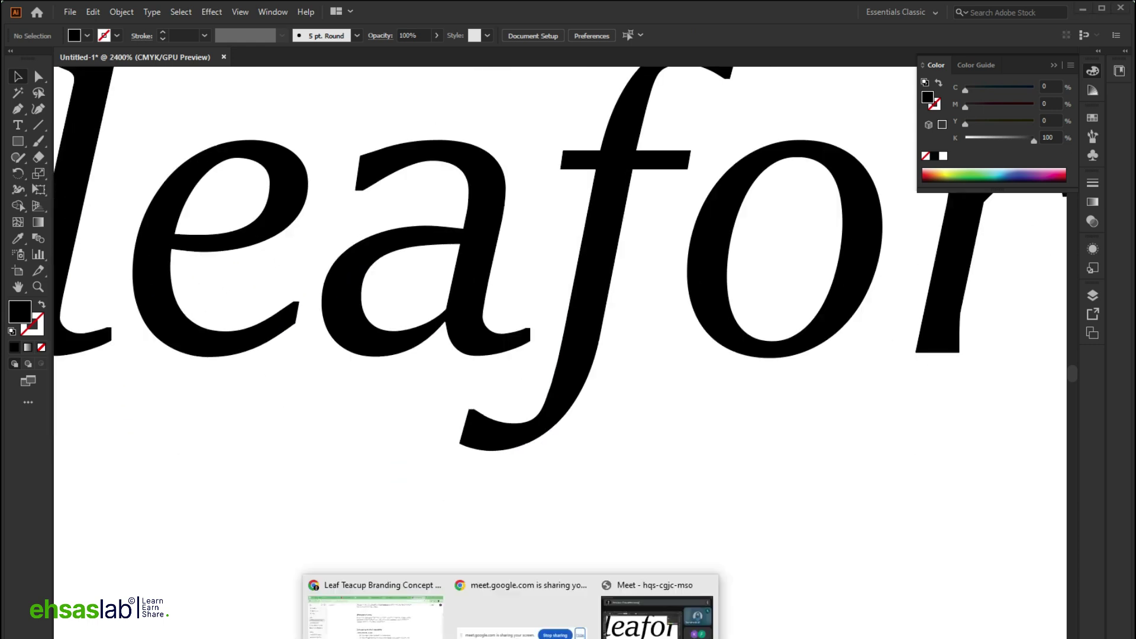
Switch to the browser, run a Google image search for "leaf" in a new tab, and extend the query to "leaf and word".
left_click(400, 626)
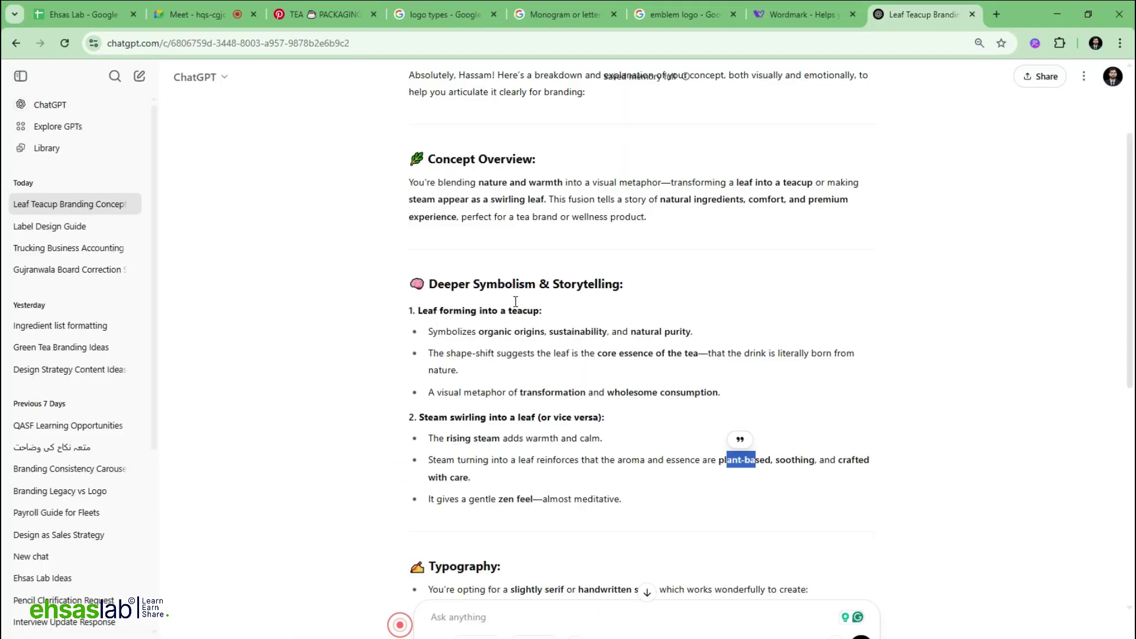
left_click(996, 14)
type("leaf")
key("Return")
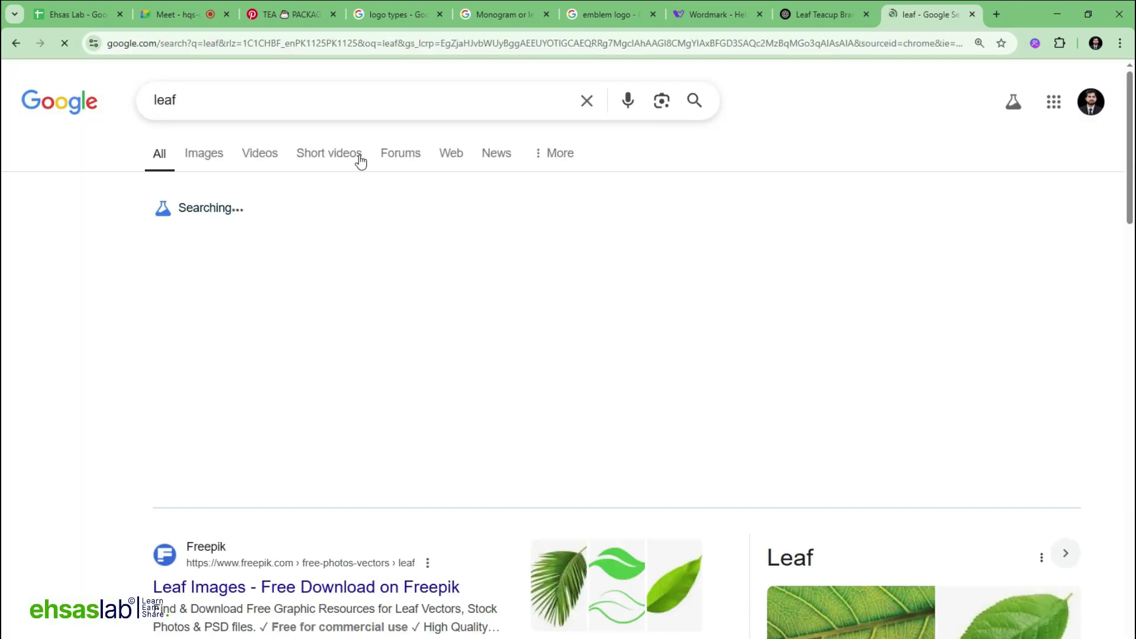
left_click(202, 152)
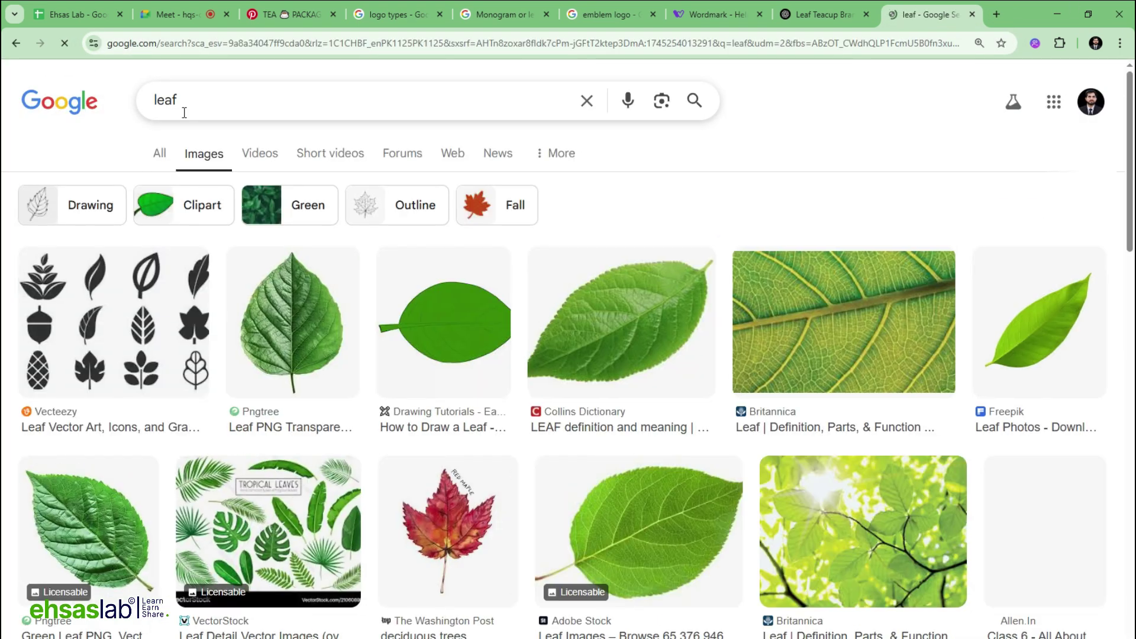
left_click(205, 92)
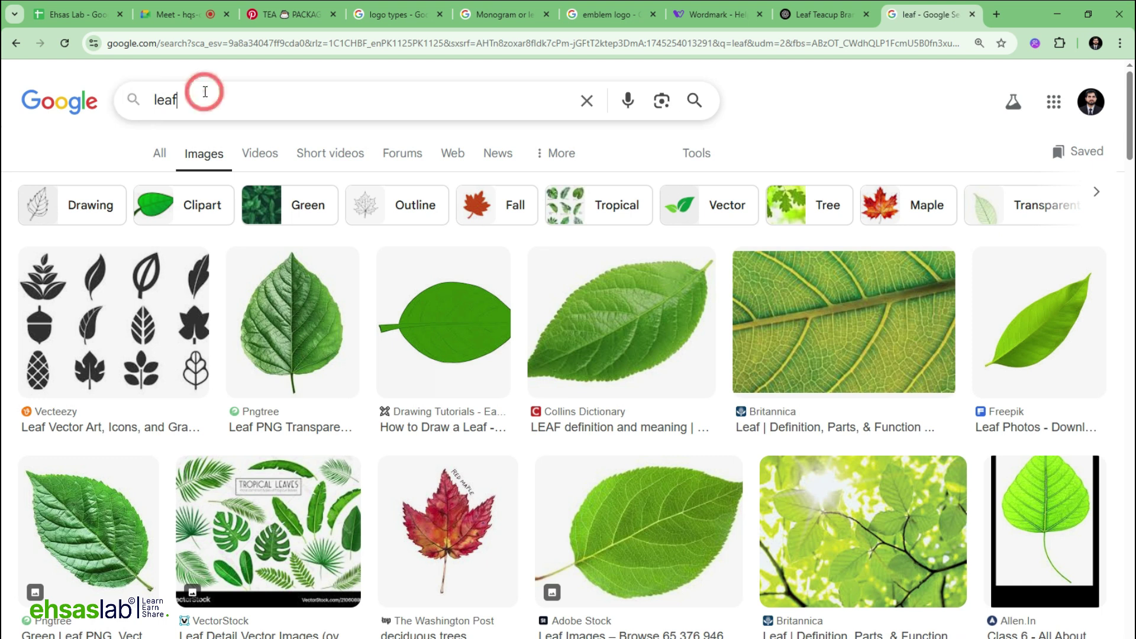
key("Return")
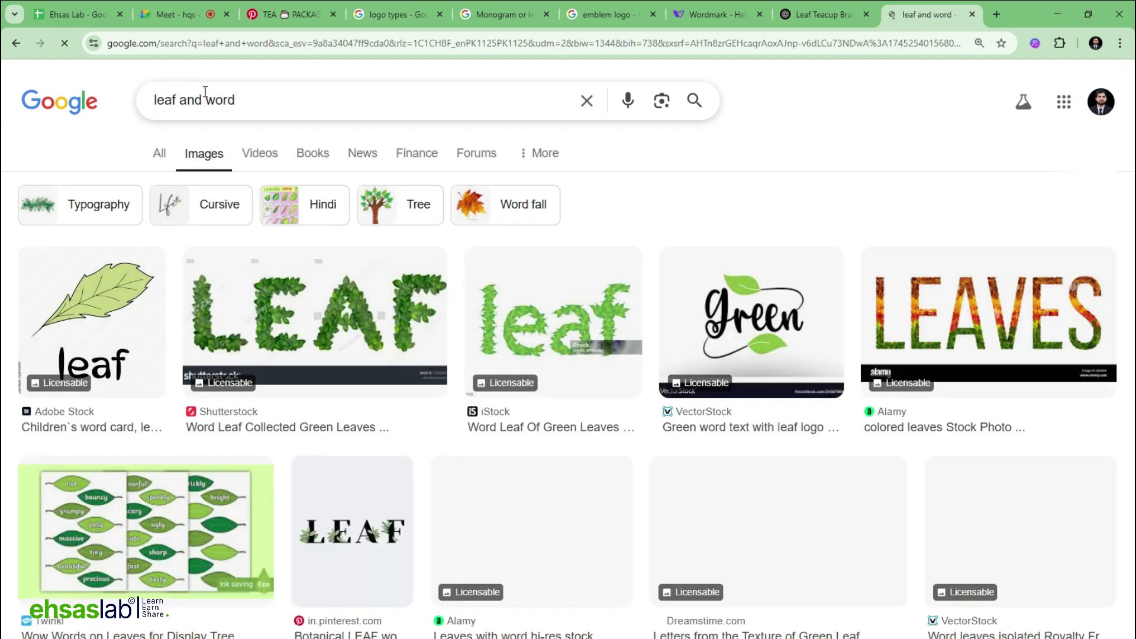
Browse the "leaf and word" images and change the search to "grean tea leaf and word".
scroll(329, 435, "down", 12)
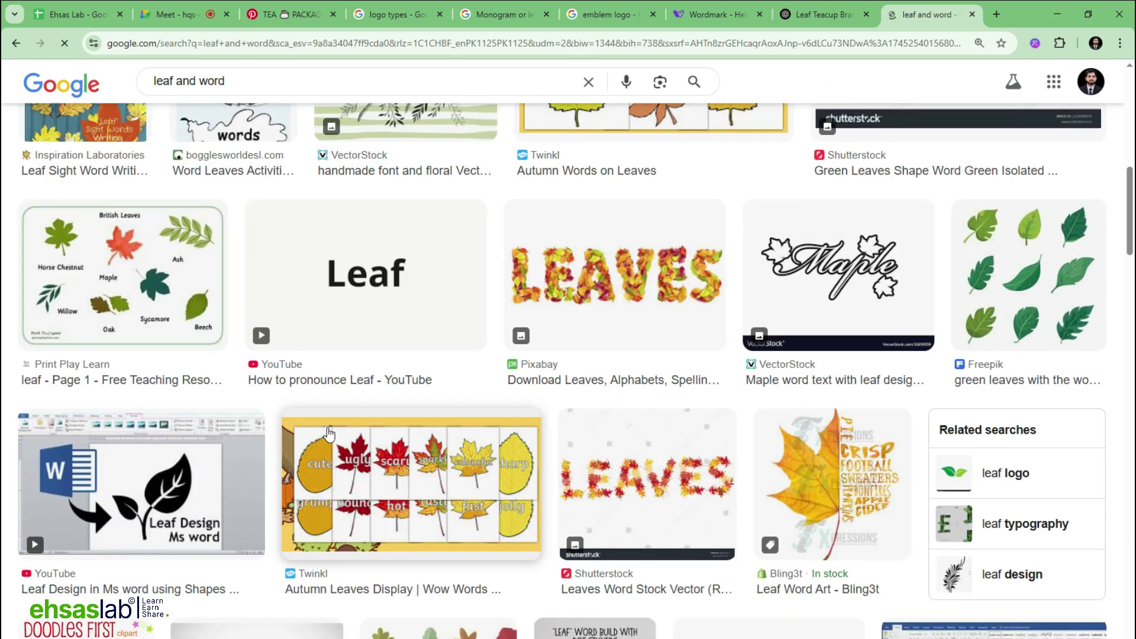
scroll(329, 431, "down", 5)
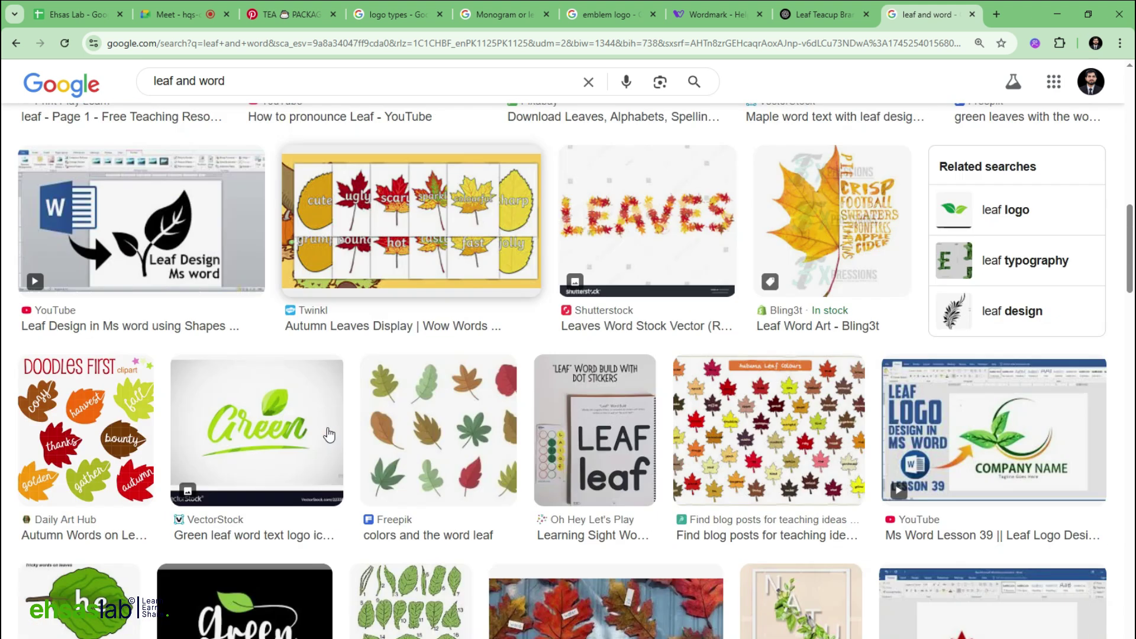
scroll(329, 432, "up", 8)
left_click(155, 80)
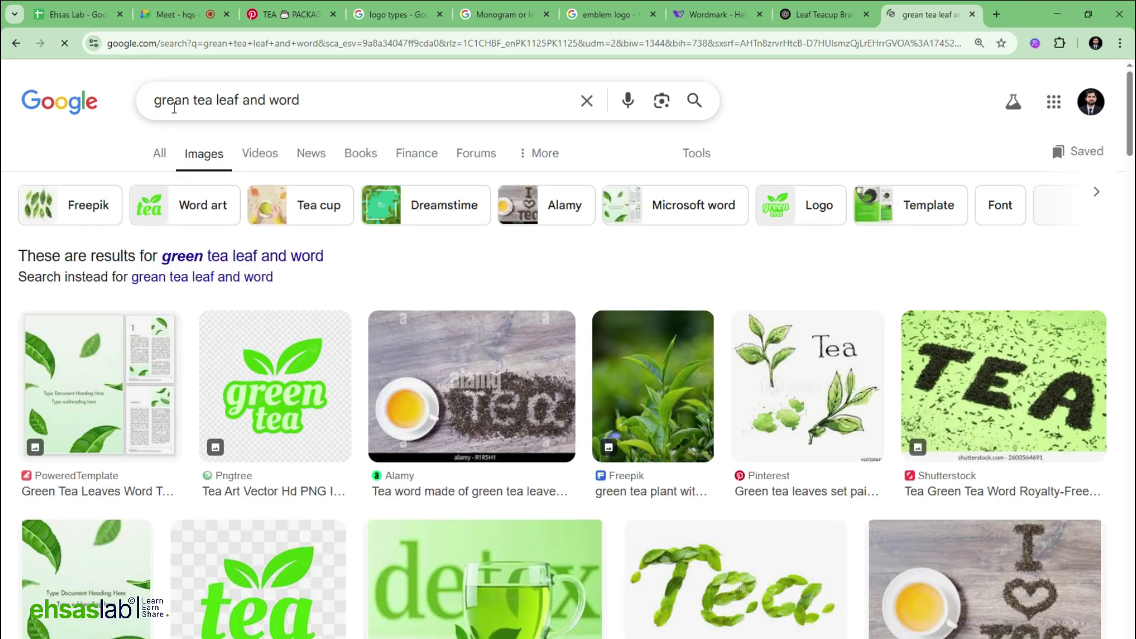
Change the image search to "grean tea leaf vector" and copy the Vecteezy image showing six green leaves.
left_click_drag(329, 109, 244, 105)
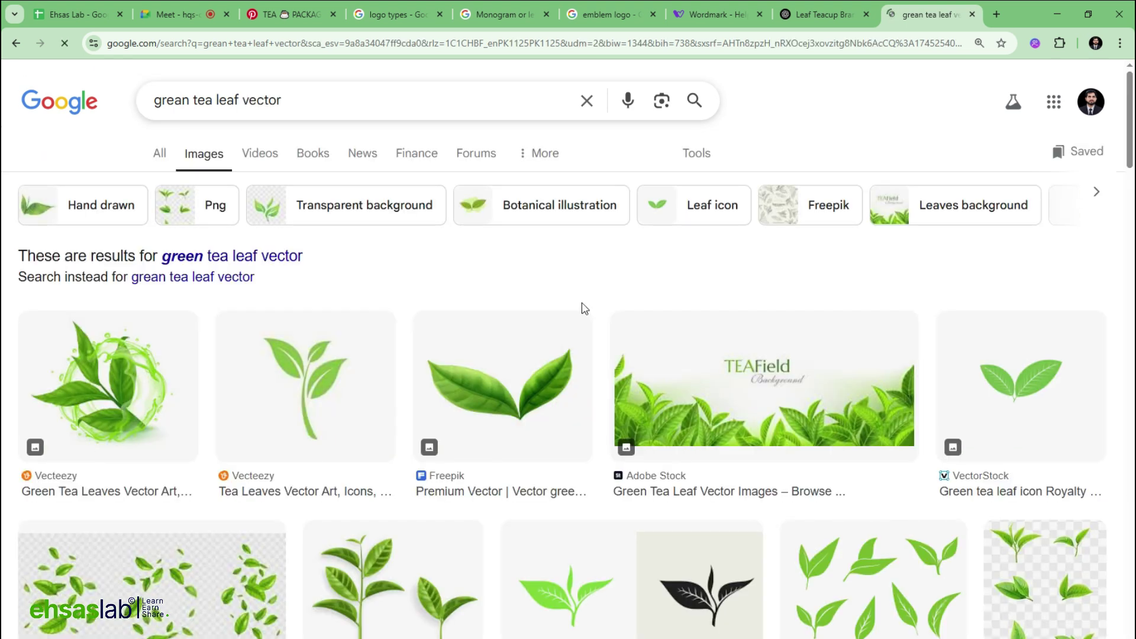
scroll(583, 310, "down", 2)
scroll(566, 330, "down", 5)
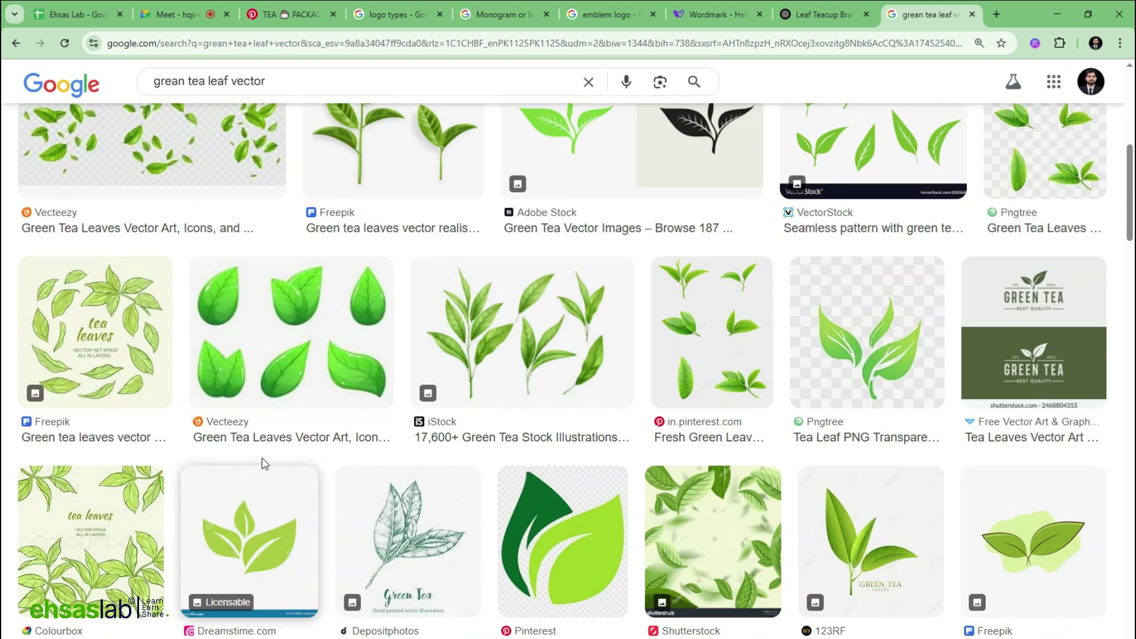
left_click(384, 297)
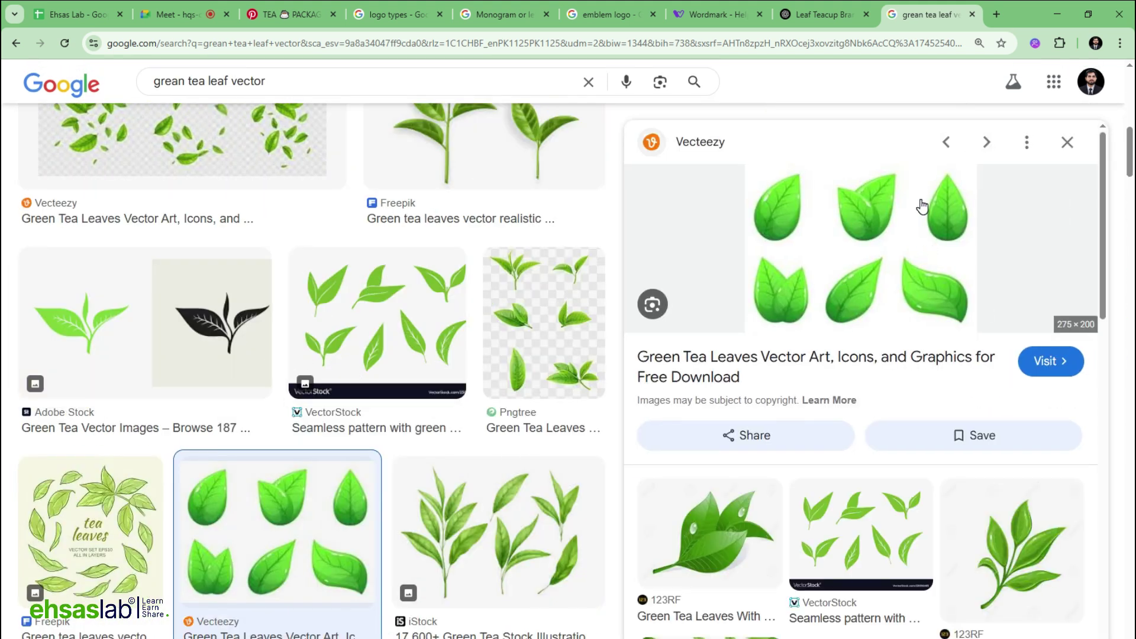
right_click(922, 207)
left_click(974, 424)
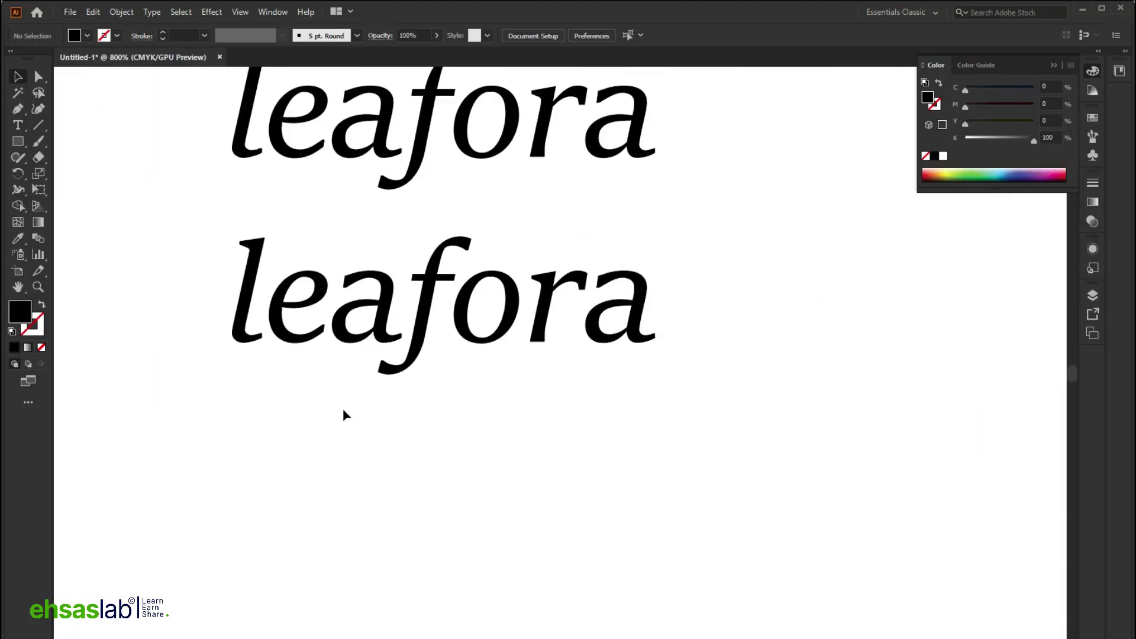
Switch to Illustrator and paste the copied leaf image below the Sitka italic leafora texts.
scroll(342, 413, "down", 3)
key("ctrl+v")
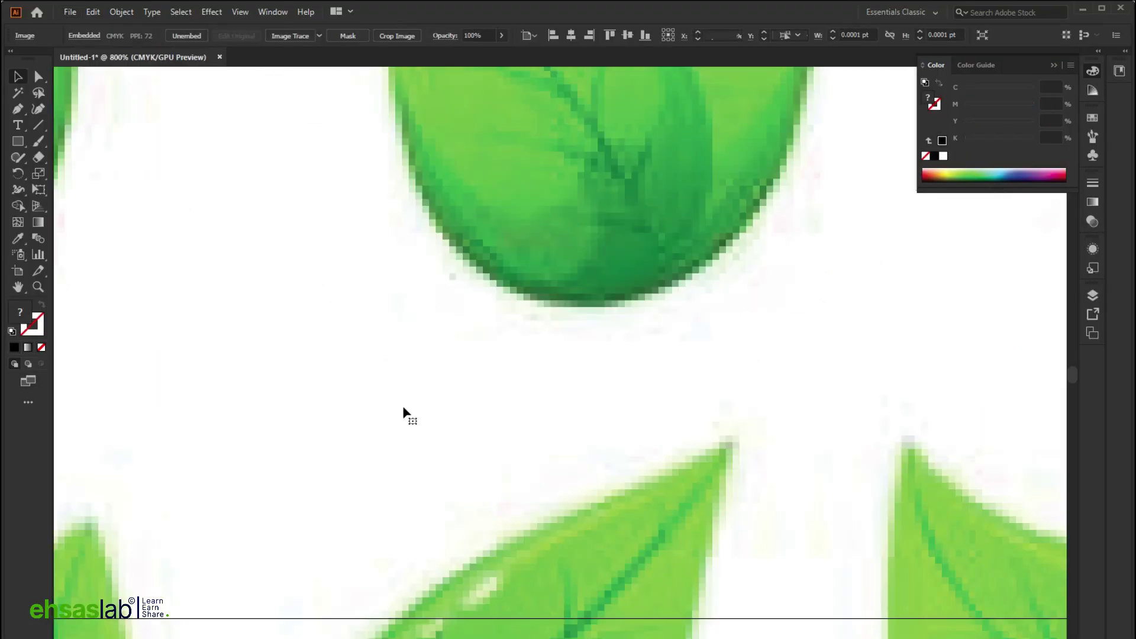
scroll(404, 408, "down", 4)
left_click_drag(619, 410, 582, 379)
scroll(656, 335, "up", 3)
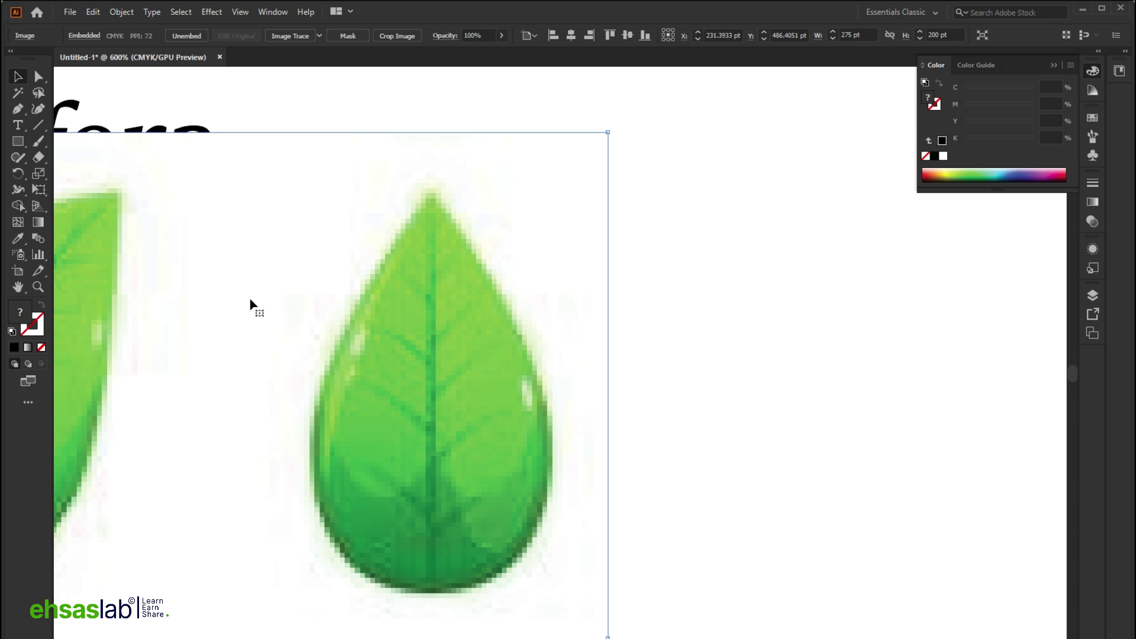
Draw a black ellipse about 42 by 84 pt over the upper-right leaf of the pasted image.
left_click(18, 141)
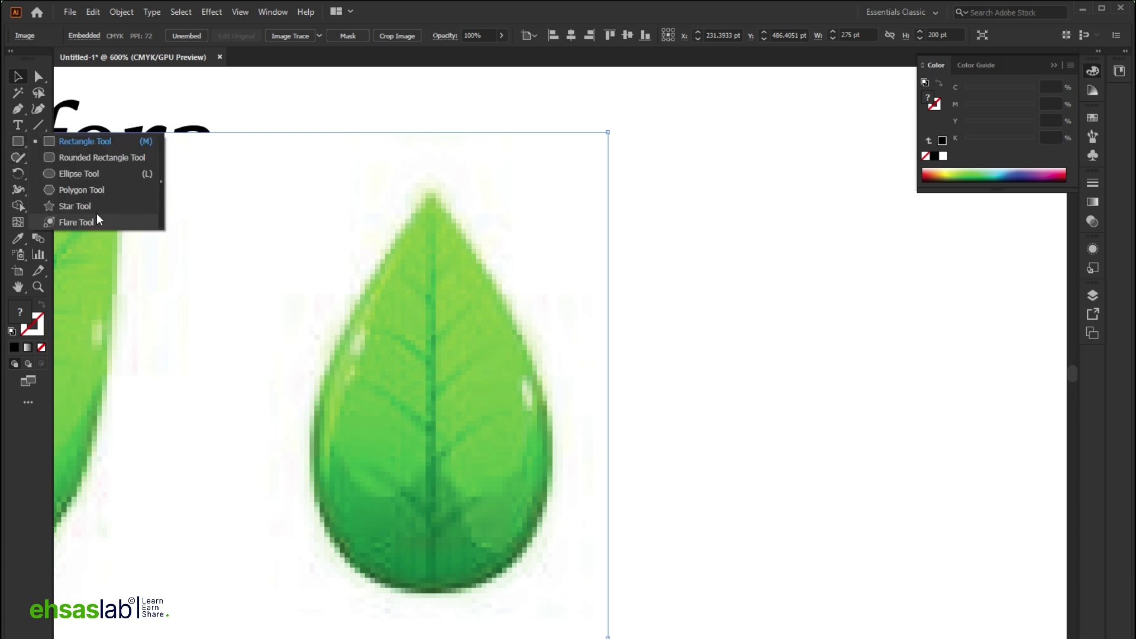
left_click(88, 178)
left_click_drag(332, 168, 541, 593)
key("v")
scroll(425, 126, "down", 1)
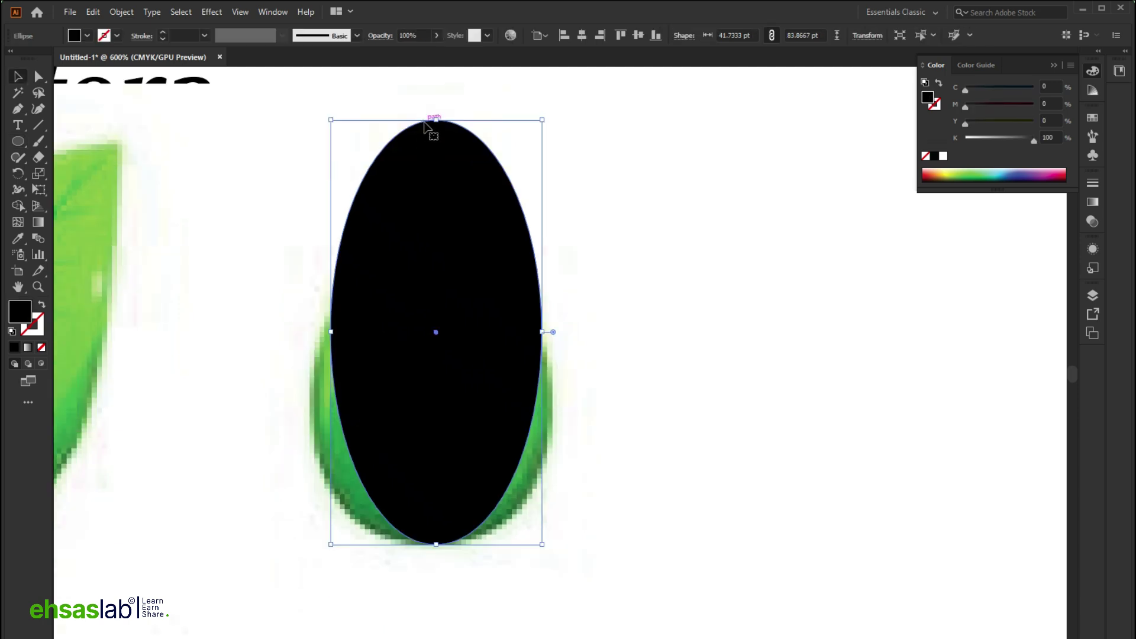
Scale the ellipse's bottom anchor handles outward symmetrically to broaden the lower end of the shape.
left_click(39, 76)
left_click(435, 544)
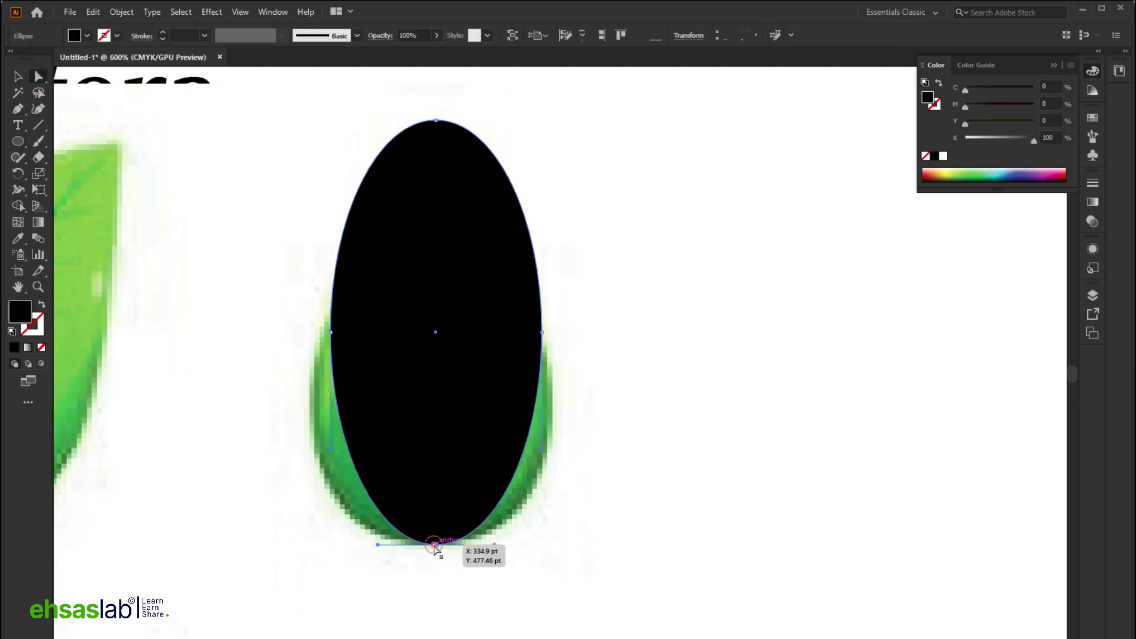
left_click_drag(495, 544, 524, 546)
key("ctrl+z")
left_click(38, 174)
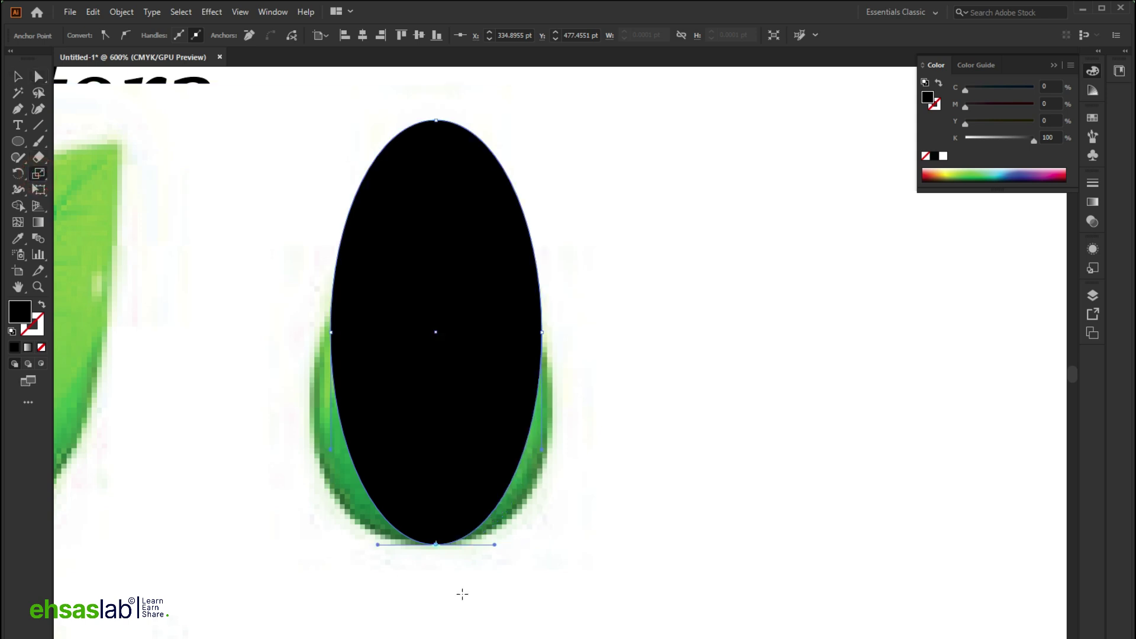
left_click_drag(377, 544, 321, 576)
scroll(375, 270, "up", 1)
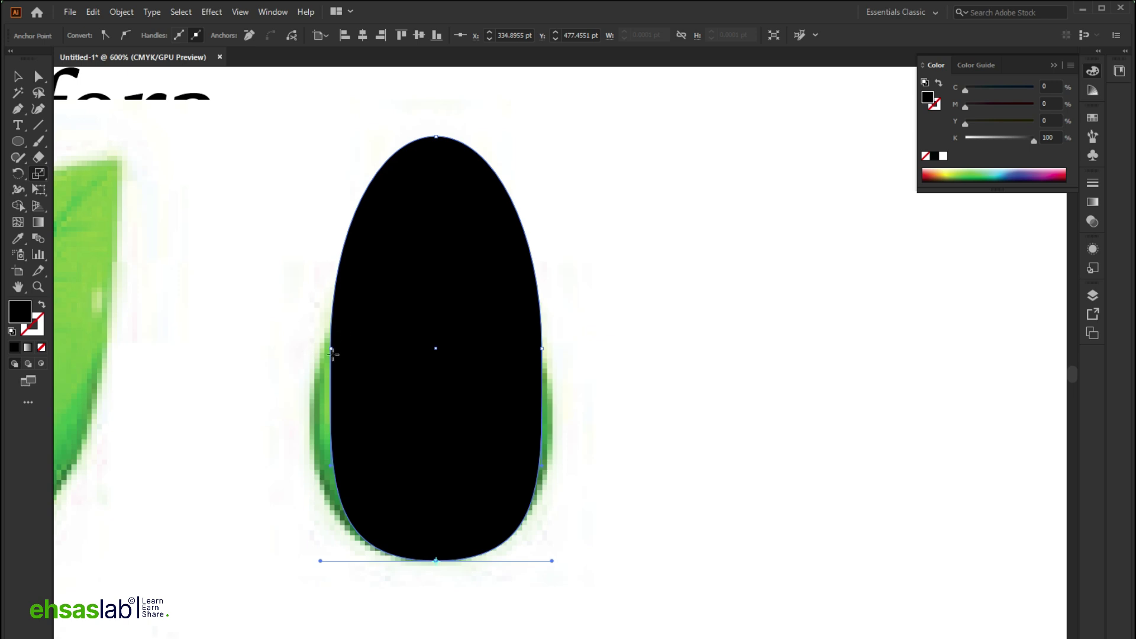
Scale the shape's two side anchors outward until they are about 47 pt apart.
key("a")
left_click(330, 348)
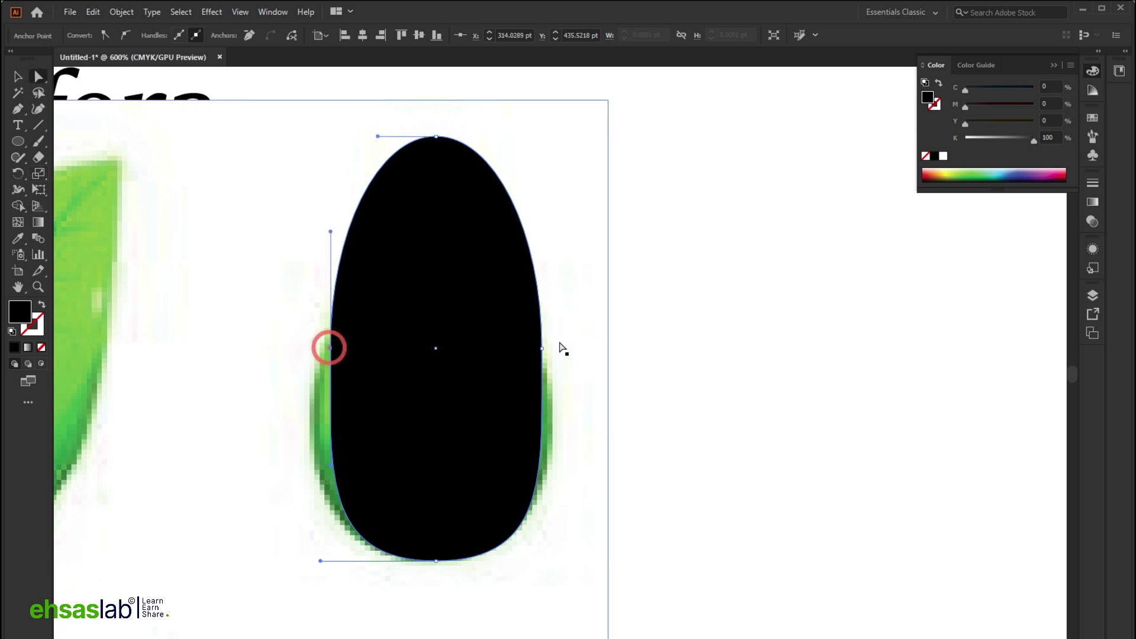
left_click(541, 349, "alt")
left_click(38, 172)
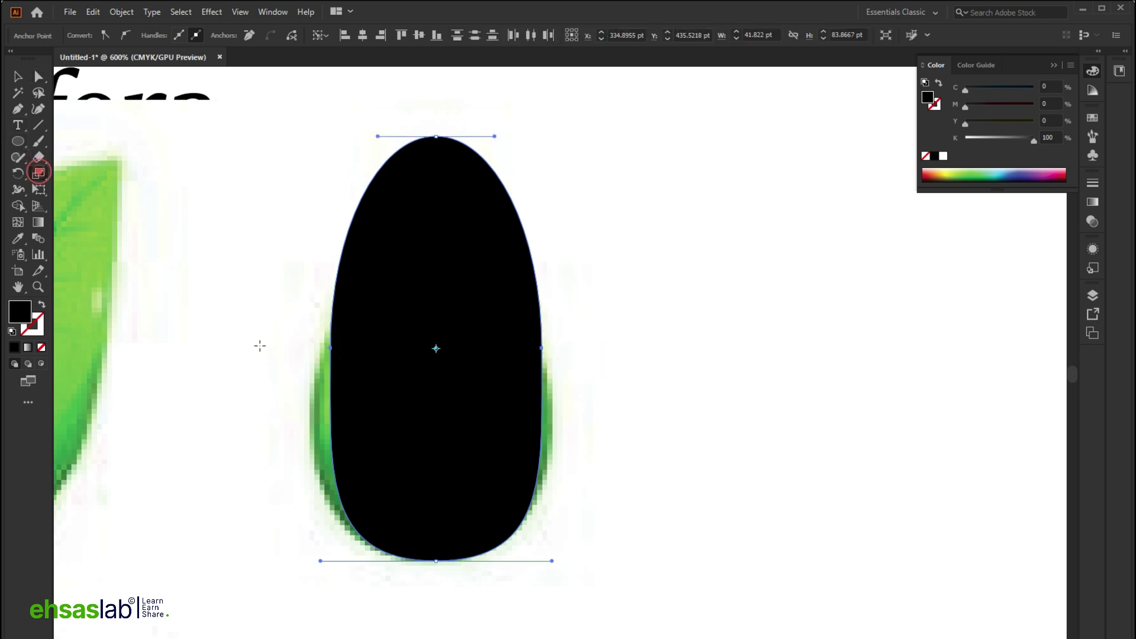
mouse_move(329, 349)
left_mouse_down()
mouse_move(307, 349)
mouse_move(317, 349)
left_mouse_up()
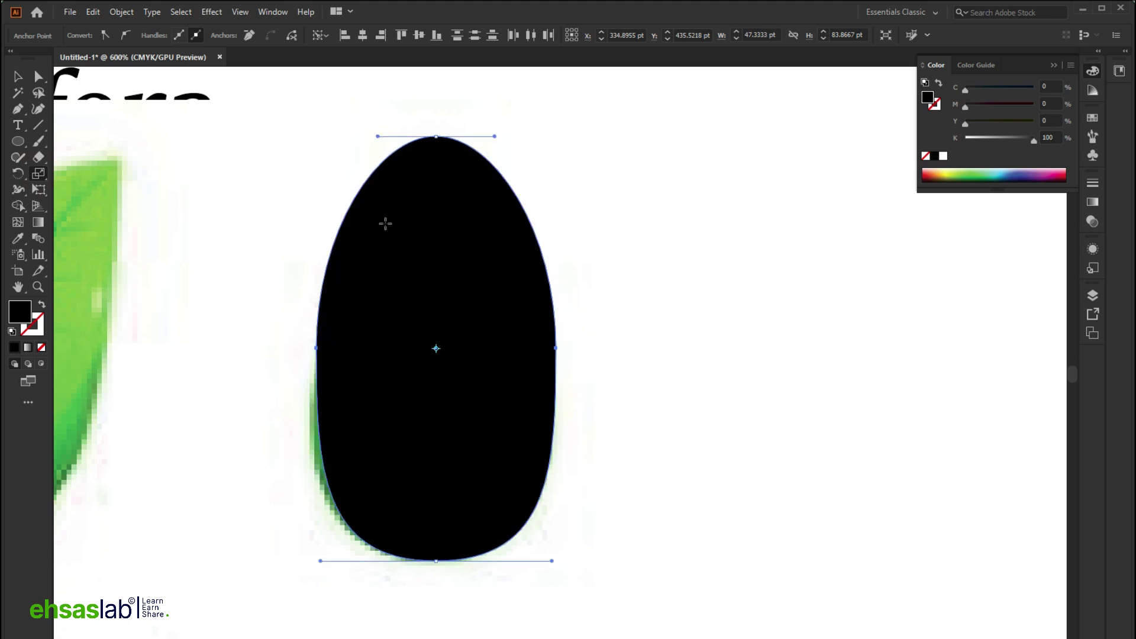
Convert the top anchor of the black shape to a corner point to form a leaf tip.
scroll(385, 223, "up", 2)
left_click(17, 108)
left_click(59, 155)
left_click(436, 201)
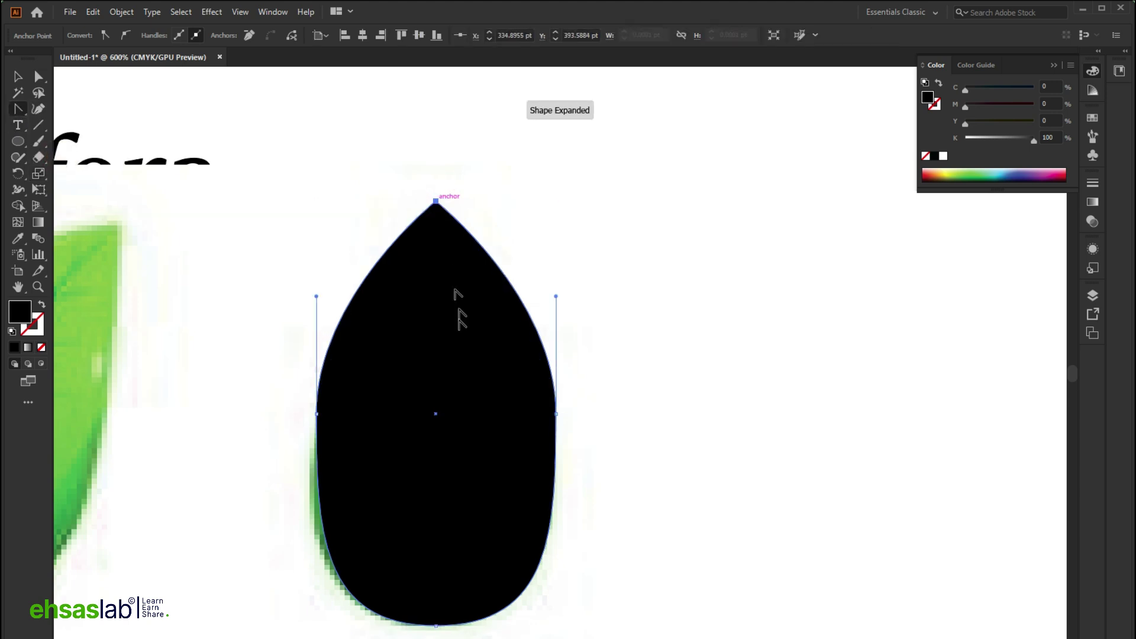
scroll(502, 378, "down", 2)
Place the black leaf shape to the right of the reference leaf and clear it off the image.
key("v")
left_click(665, 365)
scroll(450, 387, "down", 3)
left_click_drag(450, 387, 590, 380)
left_click(471, 408)
key("Delete")
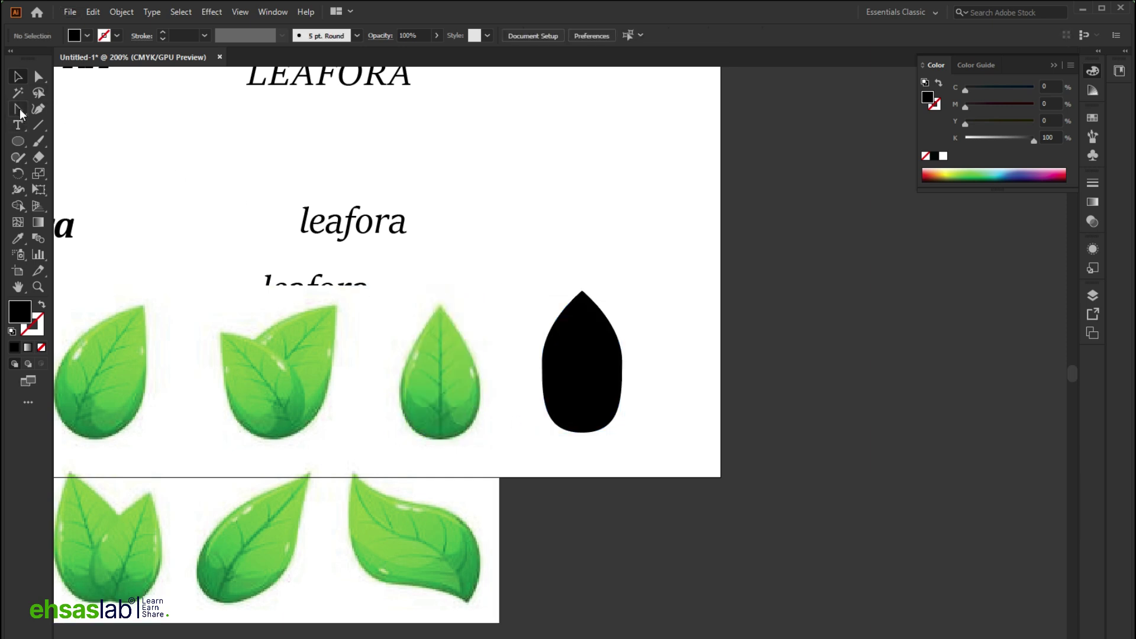
Trace the left half of the upper-right reference leaf with the Pen tool, from its tip to its base.
left_click_drag(18, 110, 56, 107)
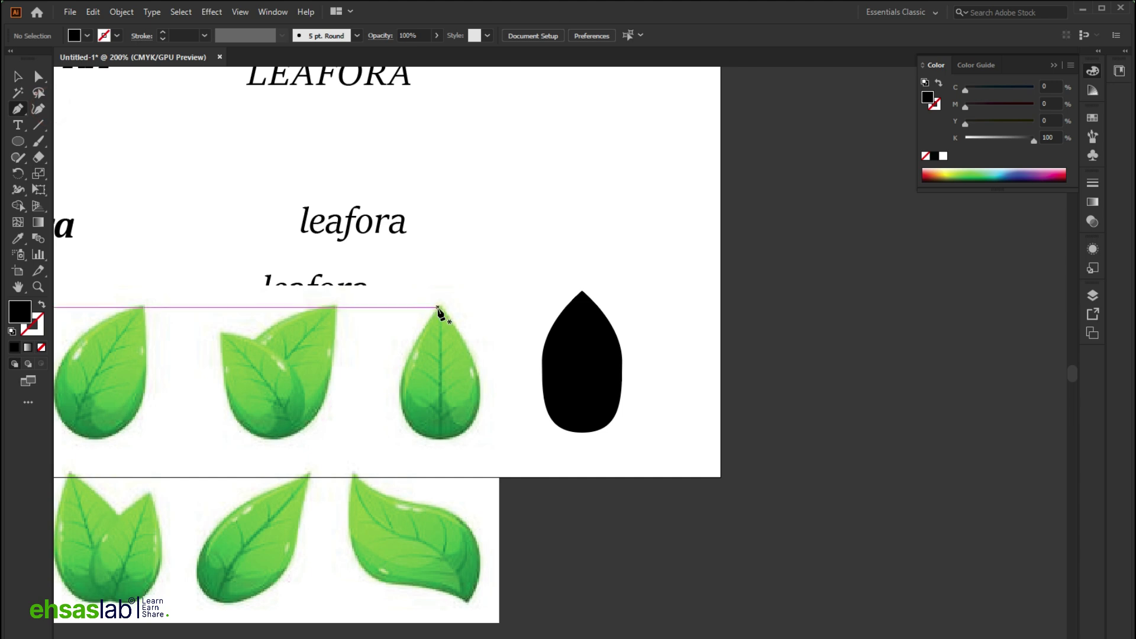
left_click(439, 306)
left_click_drag(439, 438, 523, 467)
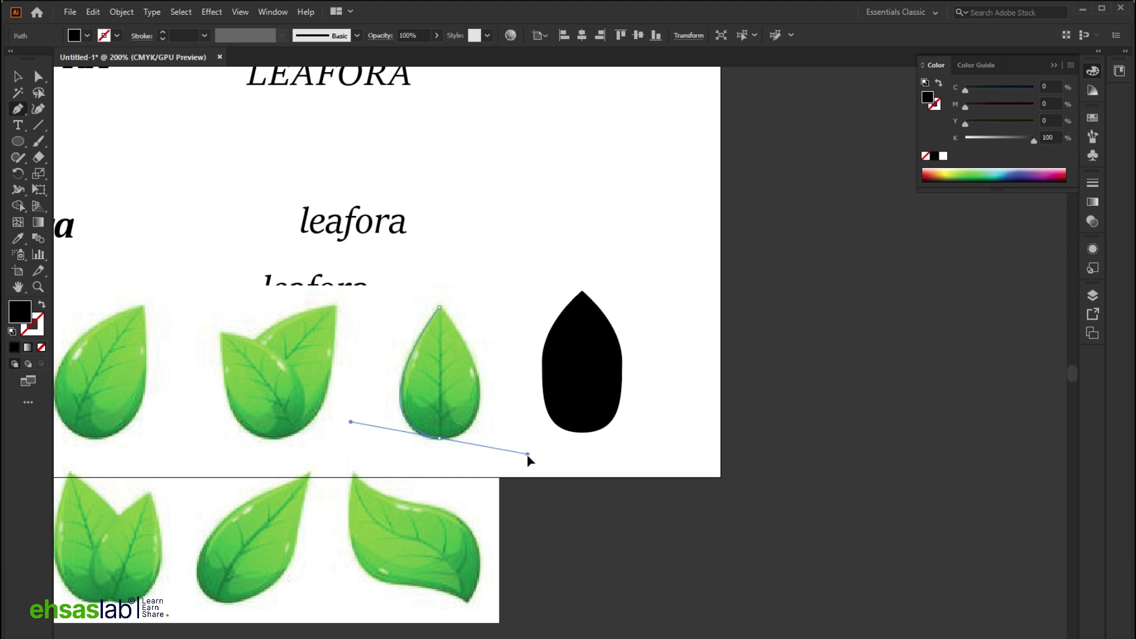
left_click_drag(529, 454, 527, 452)
left_click(18, 76)
scroll(432, 408, "up", 3)
Reflect a copy of the traced leaf half across the vertical axis.
right_click(362, 311)
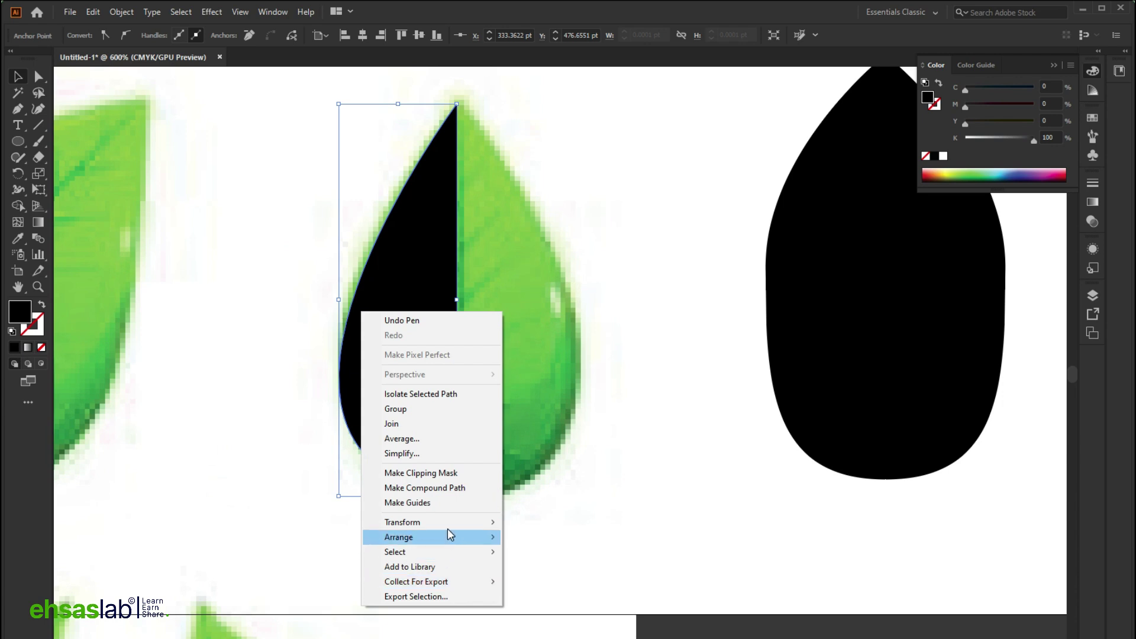
mouse_move(449, 522)
left_click(551, 571)
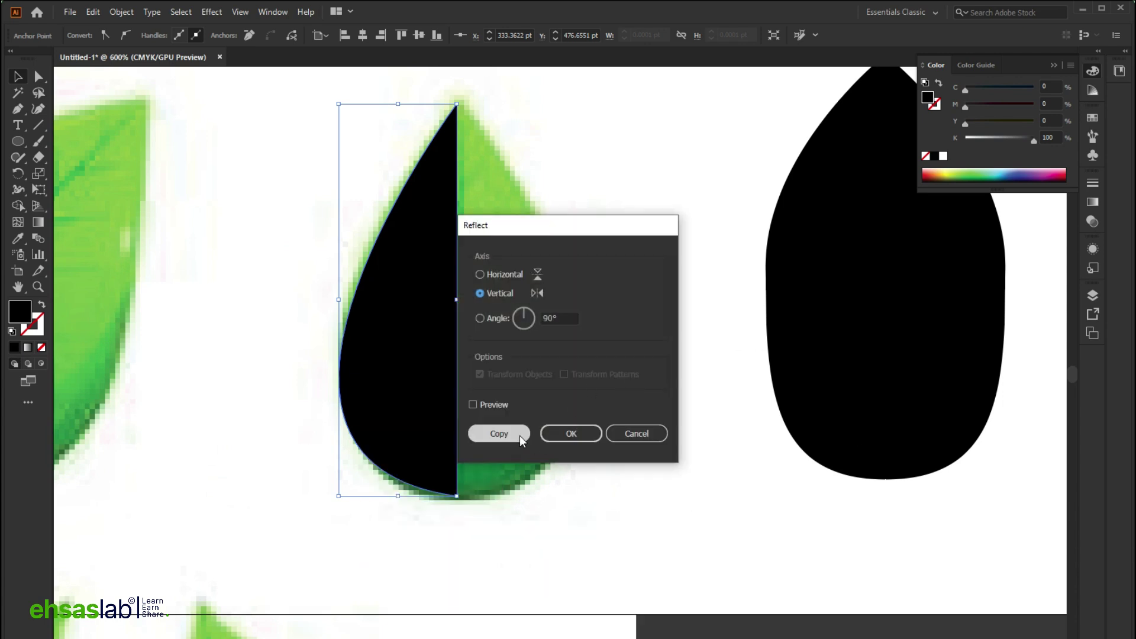
left_click(516, 433)
Select both leaf halves and duplicate them above and to the right of the traced leaf.
left_click(391, 398, "shift")
scroll(355, 436, "down", 3, "alt")
scroll(330, 430, "up", 2)
left_click_drag(310, 442, 450, 216, "alt")
scroll(447, 295, "up", 2)
scroll(453, 299, "up", 2, "alt")
Join the duplicated leaf's two halves at their bottom anchors and round the bottom corner.
left_click(464, 413)
scroll(502, 382, "up", 3, "alt")
left_click_drag(527, 391, 473, 333)
key("a")
left_click_drag(507, 444, 464, 260)
left_click(481, 378)
left_click_drag(500, 345, 459, 322)
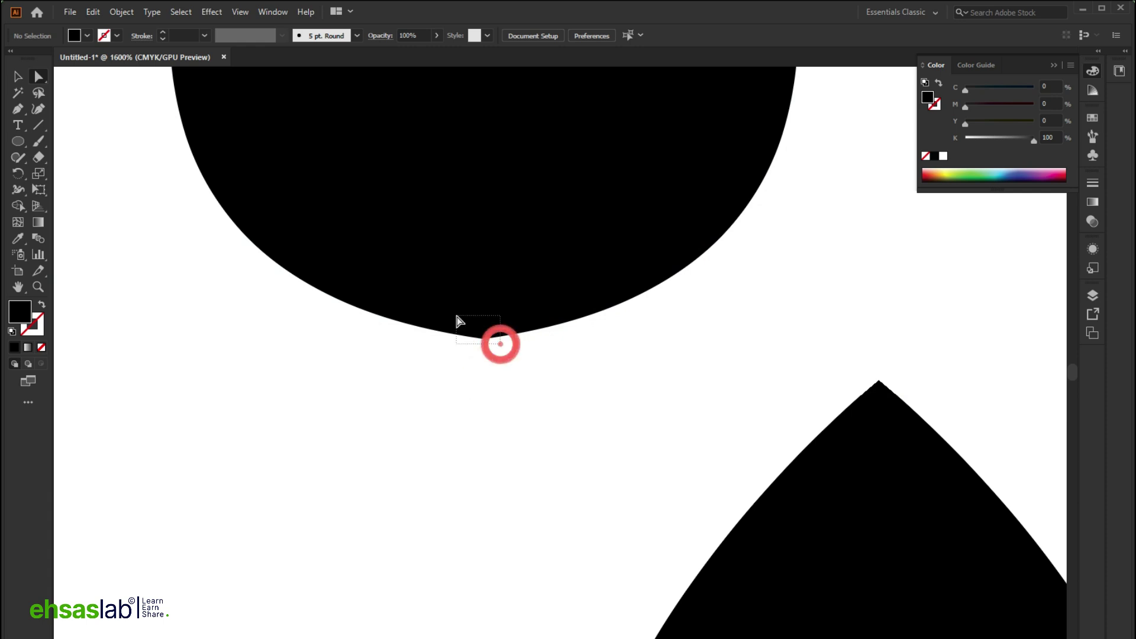
right_click(477, 326)
left_click(523, 423)
scroll(331, 415, "down", 3, "alt")
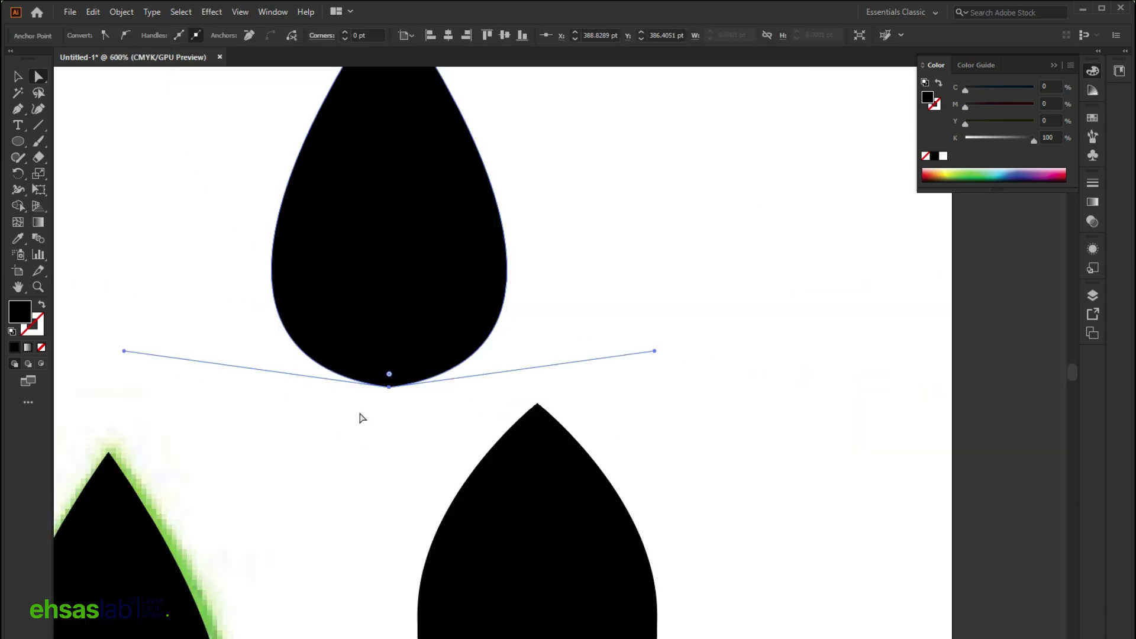
left_click(389, 379)
Join the top anchors of the duplicated leaf's halves at the tip.
scroll(385, 203, "up", 3)
left_click_drag(429, 160, 384, 188)
right_click(383, 186)
left_click(441, 298)
left_click(687, 328)
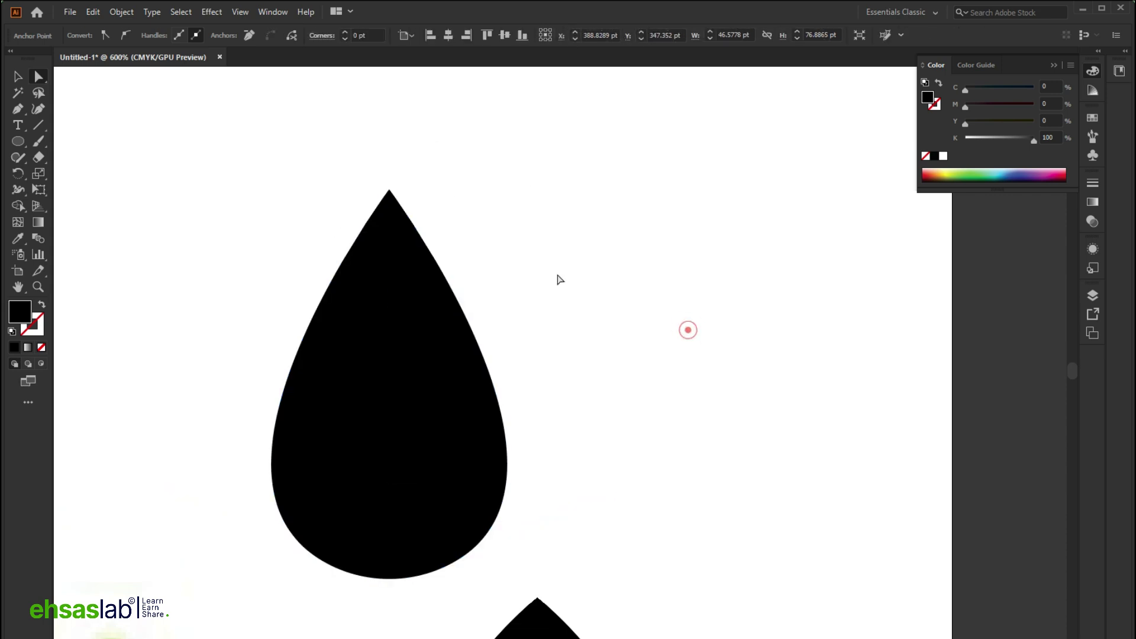
Move the green reference leaf image off the artboard, to just below its lower edge.
scroll(397, 188, "up", 3, "alt")
scroll(598, 349, "down", 5, "alt")
key("v")
left_click(532, 349)
scroll(532, 349, "down", 3, "alt")
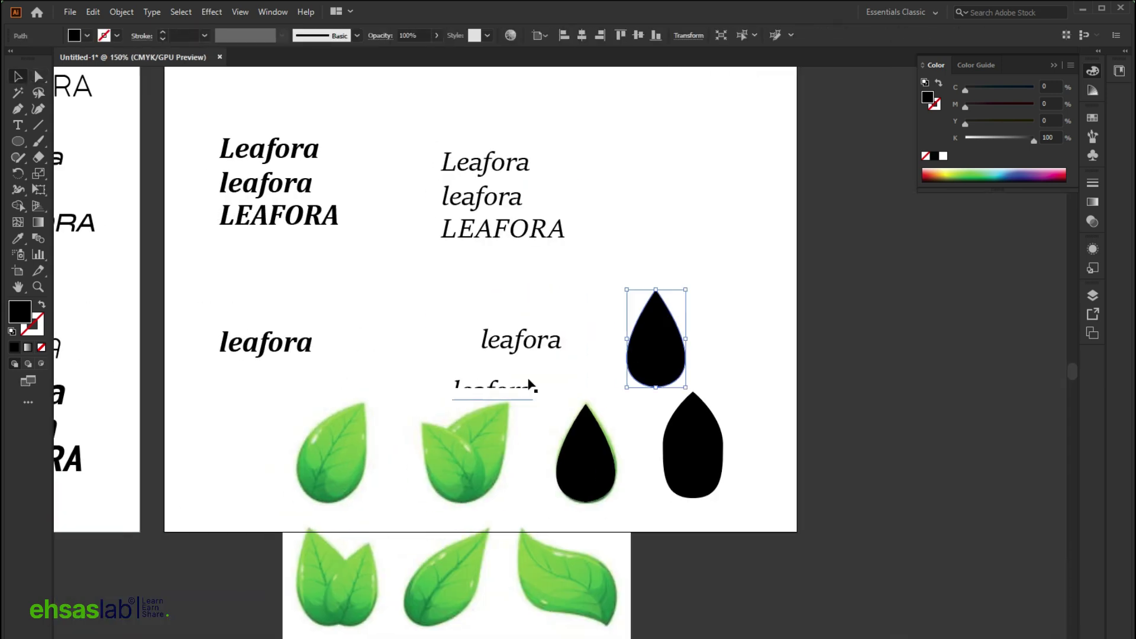
scroll(506, 382, "down", 2)
left_click_drag(506, 382, 475, 550)
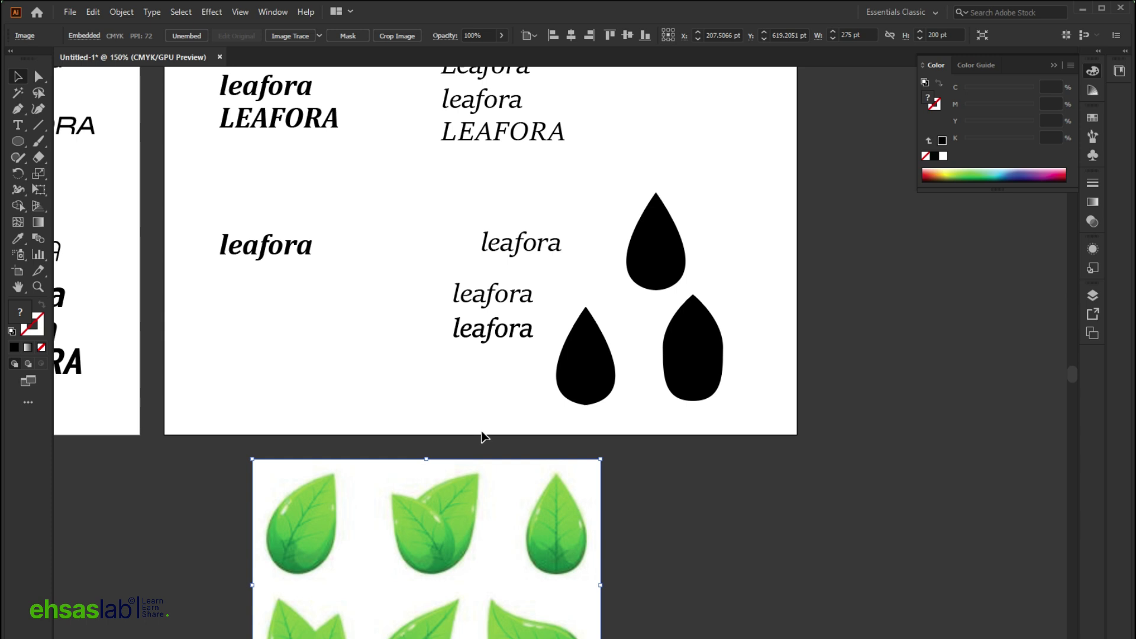
Ungroup the outlined lettering of the bottom Sitka italic leafora into separate letters.
scroll(480, 350, "up", 5, "alt")
left_click_drag(478, 339, 427, 348)
scroll(439, 256, "down", 1, "alt")
key("ctrl+z")
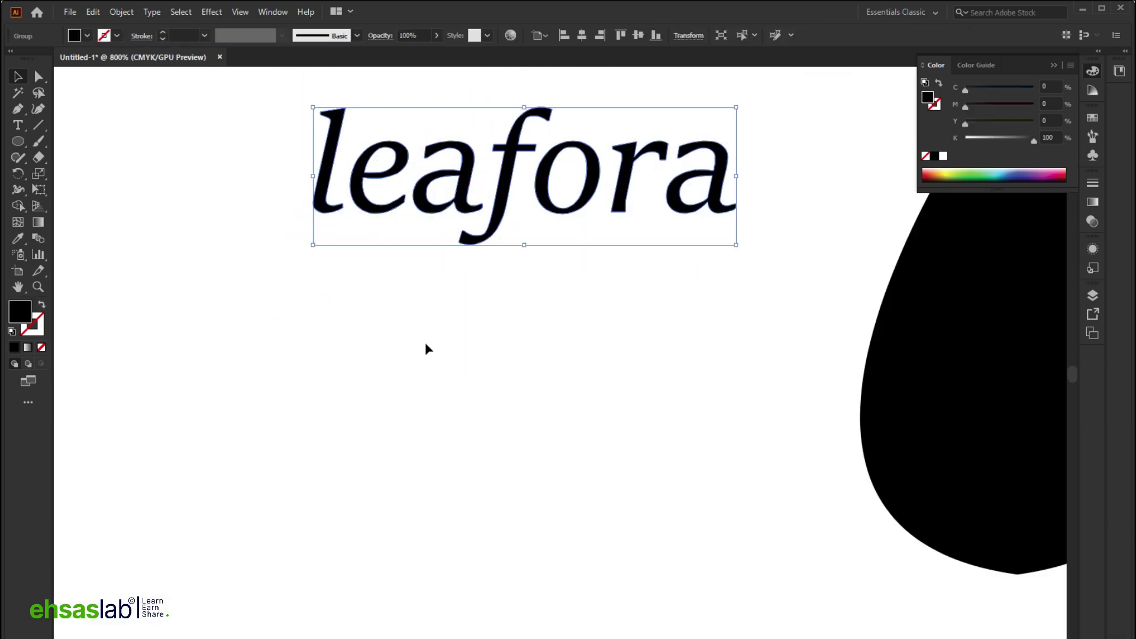
key("ctrl+shift+g")
Duplicate the first letter a of the bottom leafora into the empty space below the word.
left_click(407, 329)
scroll(408, 325, "down", 2)
left_click_drag(446, 136, 418, 413)
scroll(418, 412, "down", 3, "alt")
scroll(418, 413, "up", 2)
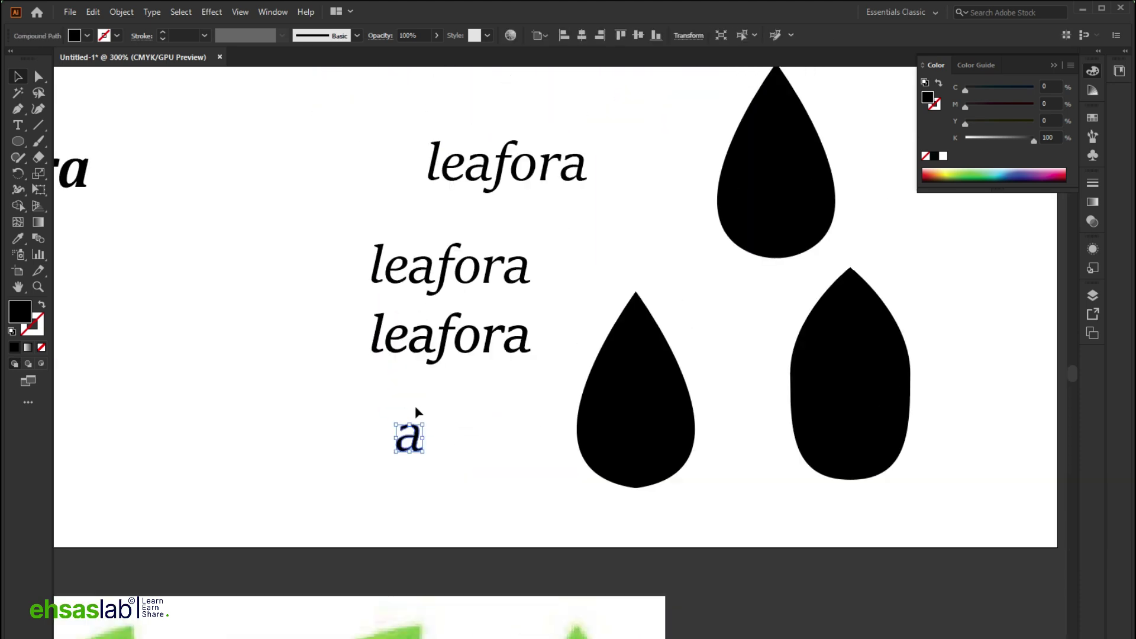
Fill the counter of the copied letter a by tracing a closed black Pen path around the inside of its bowl.
scroll(418, 413, "up", 1, "alt")
scroll(419, 412, "down", 2)
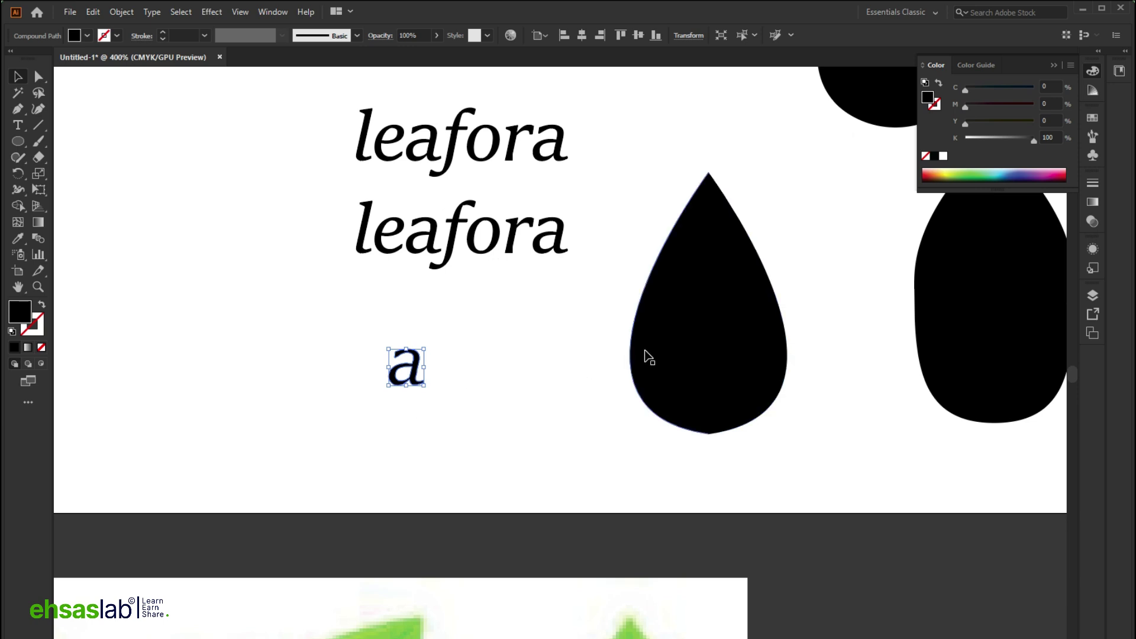
scroll(414, 422, "up", 5, "alt")
left_click(309, 451)
key("p")
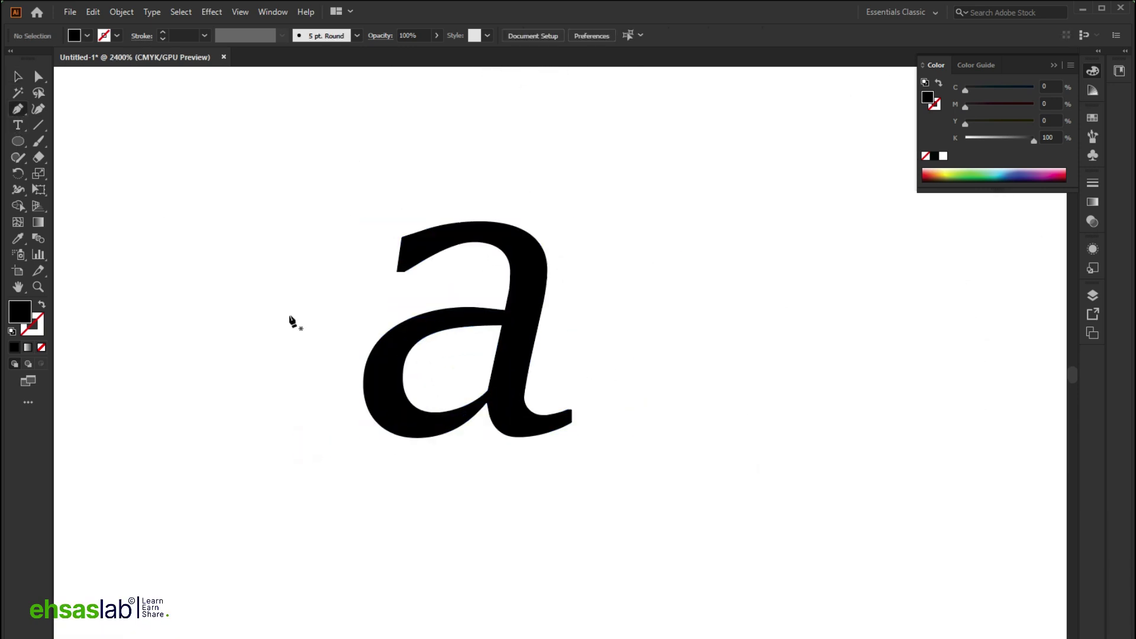
left_click(380, 385)
left_click(419, 321)
left_click(468, 314)
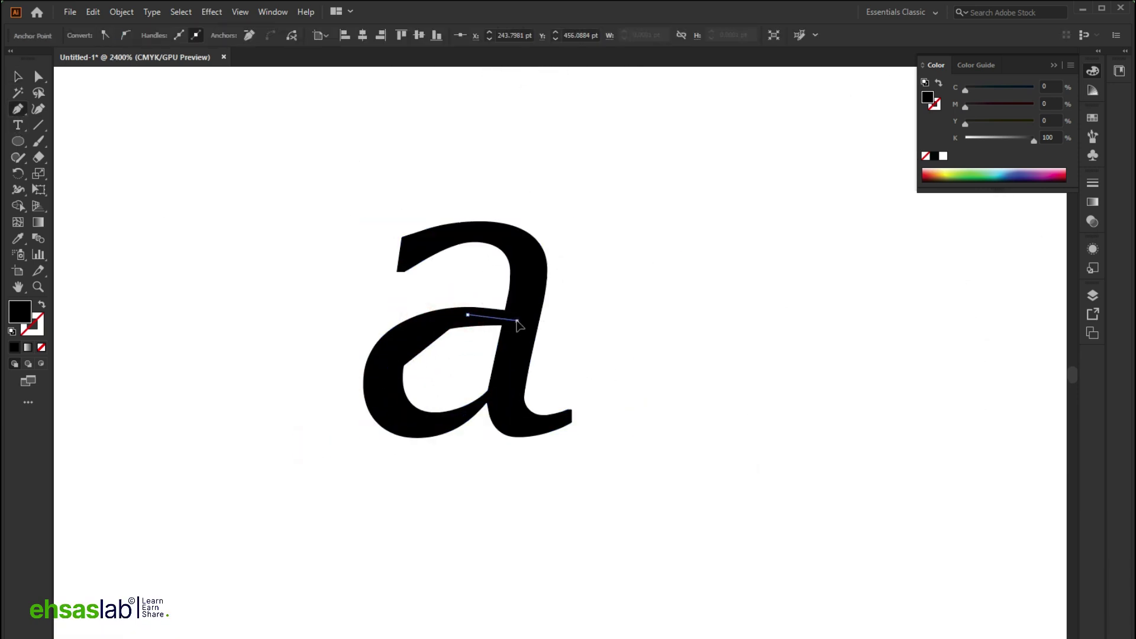
left_click(517, 320)
left_click_drag(500, 400, 485, 407)
scroll(490, 406, "up", 5, "alt")
left_click(461, 372)
left_click(328, 435)
scroll(328, 434, "down", 5, "alt")
left_click(435, 455)
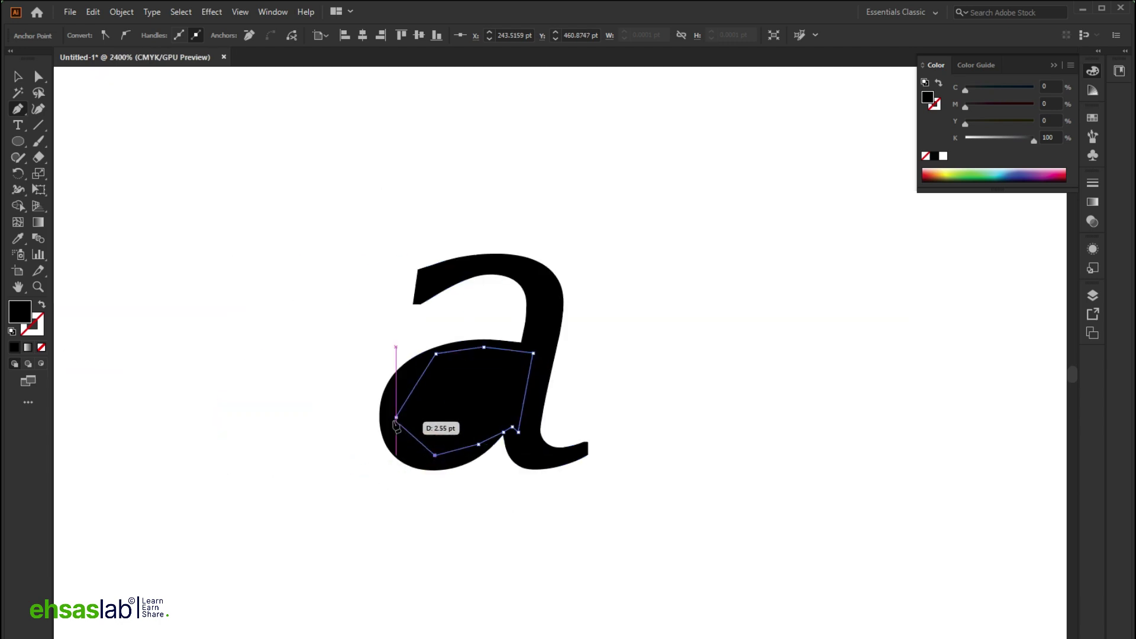
left_click(396, 417)
scroll(396, 421, "down", 6, "alt")
key("v")
left_click(393, 418)
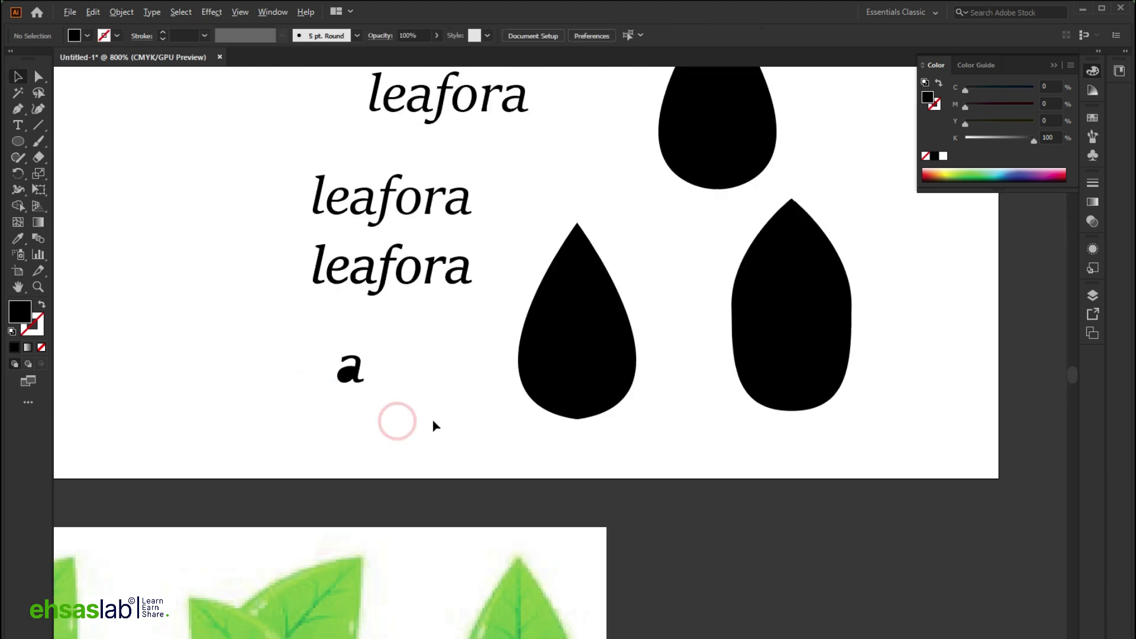
Duplicate the black teardrop leaf beside the copied letter a and shrink the duplicate to a size smaller than the letter.
left_click_drag(710, 259, 323, 489, "alt")
scroll(361, 496, "up", 3, "alt")
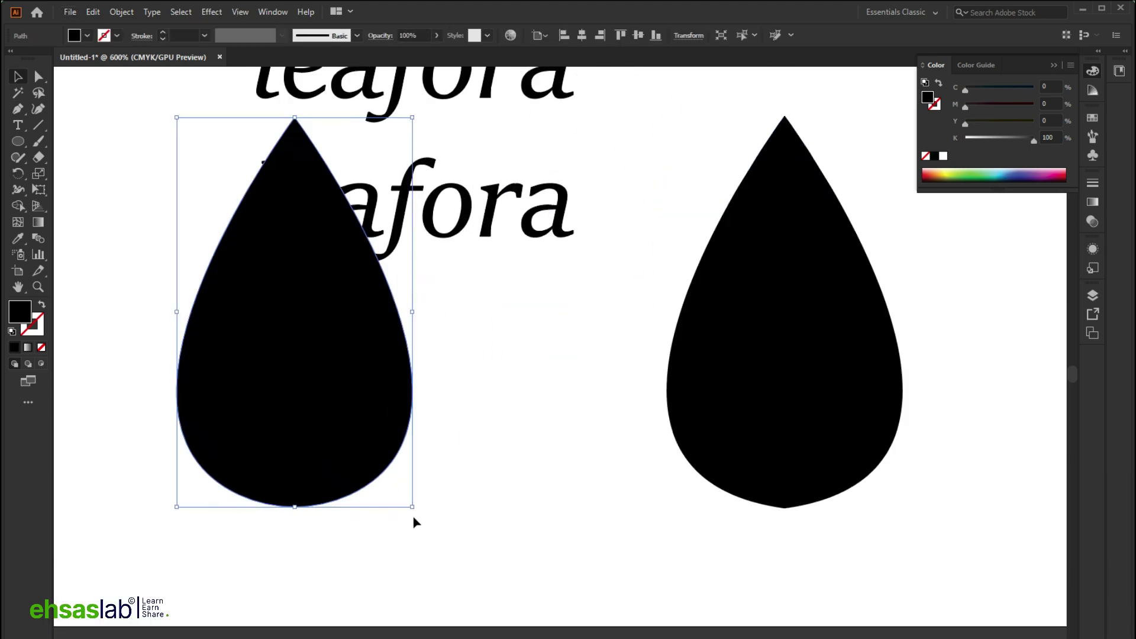
left_click_drag(413, 507, 305, 299)
scroll(299, 325, "up", 4)
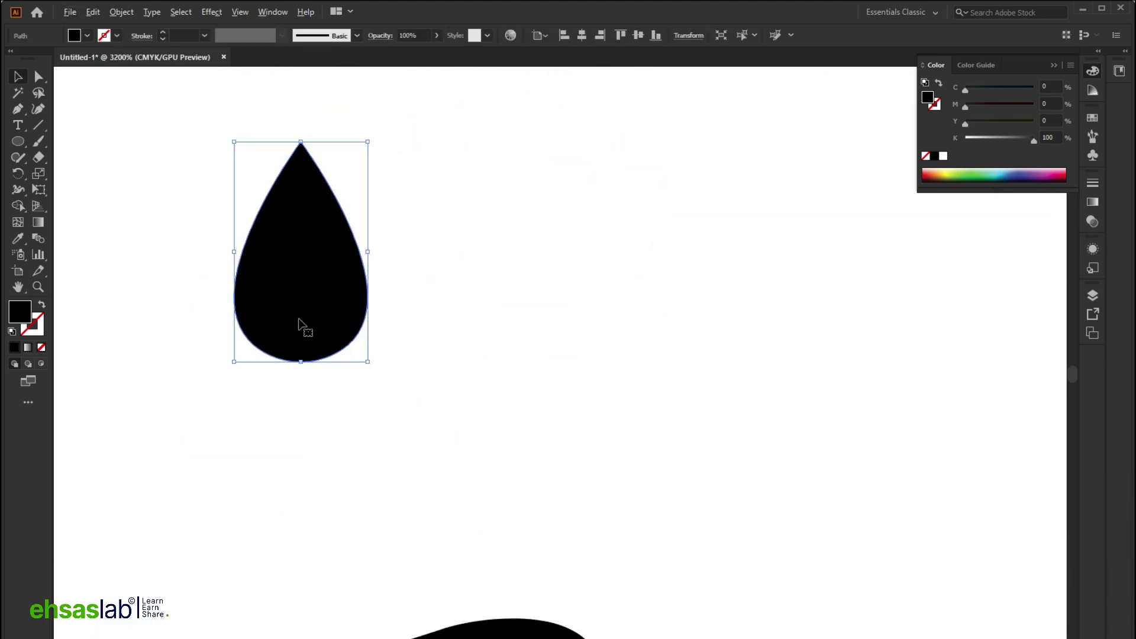
Compare the small teardrop leaf and the copied letter a with the green reference leaves below the artboard.
scroll(414, 452, "down", 5, "alt")
scroll(434, 449, "up", 4, "alt")
scroll(433, 449, "up", 2)
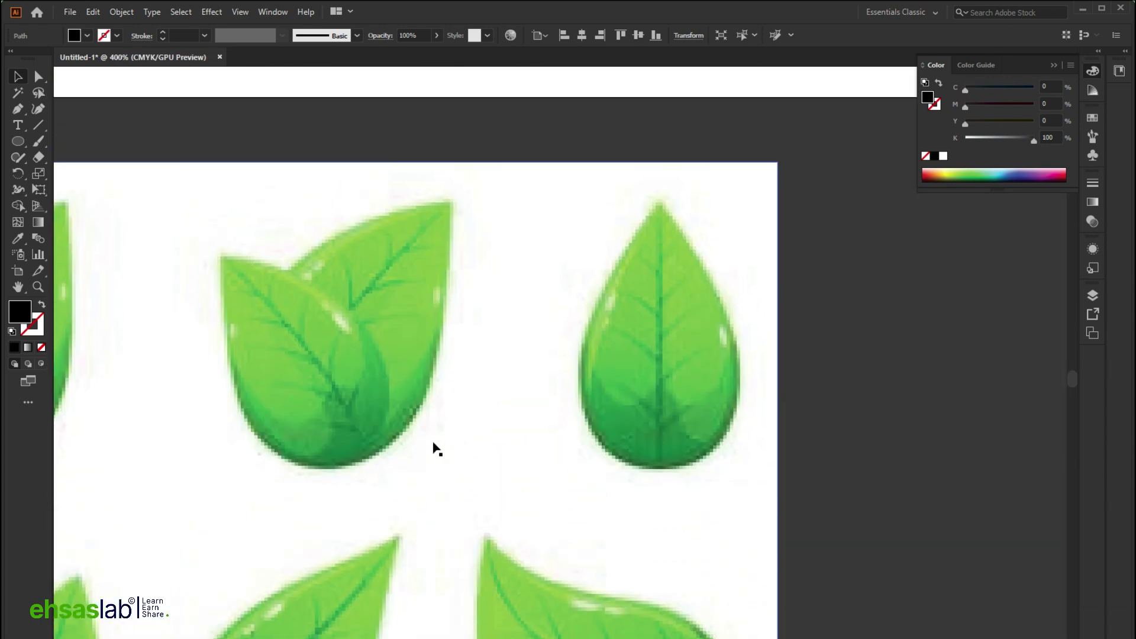
scroll(406, 413, "down", 3, "alt")
scroll(406, 394, "up", 10, "alt")
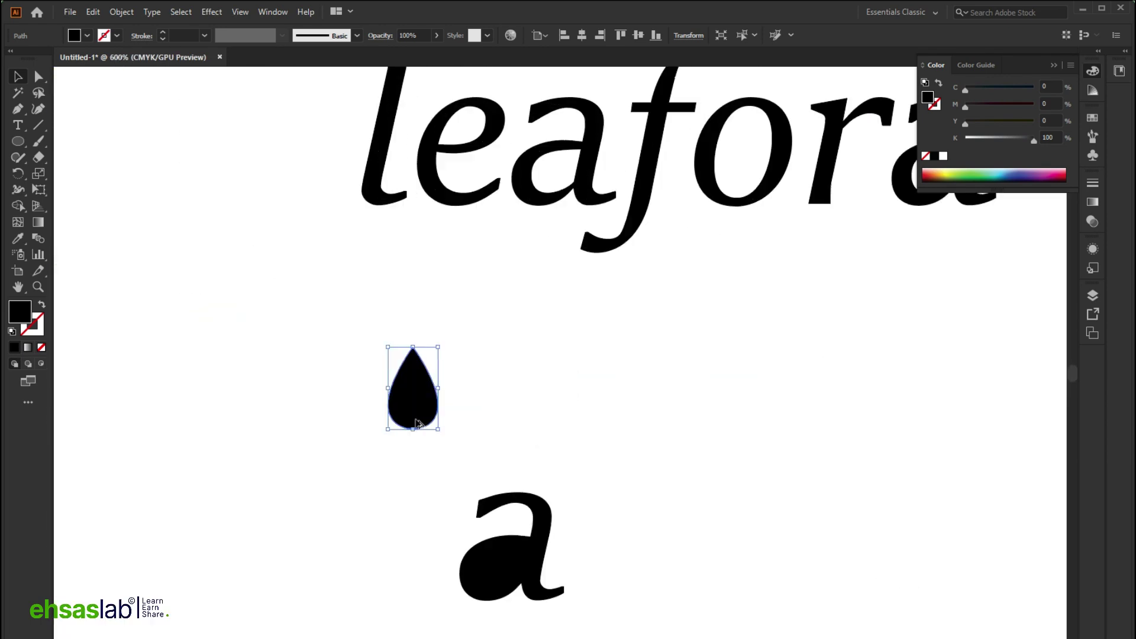
scroll(272, 373, "down", 12, "alt")
scroll(332, 432, "down", 3)
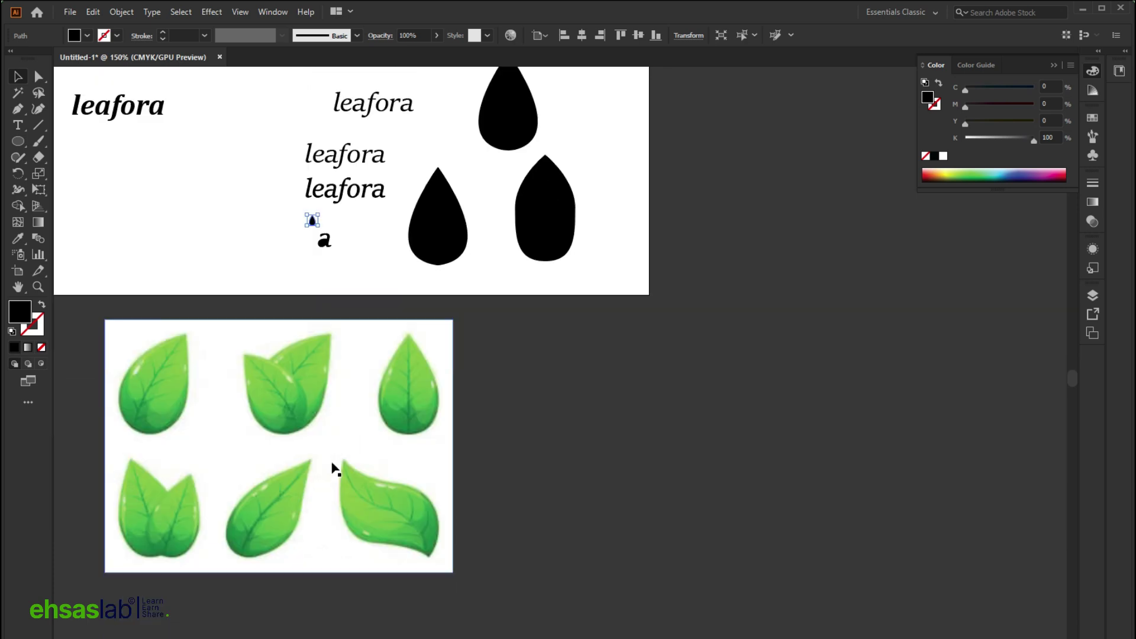
scroll(315, 225, "up", 10, "alt")
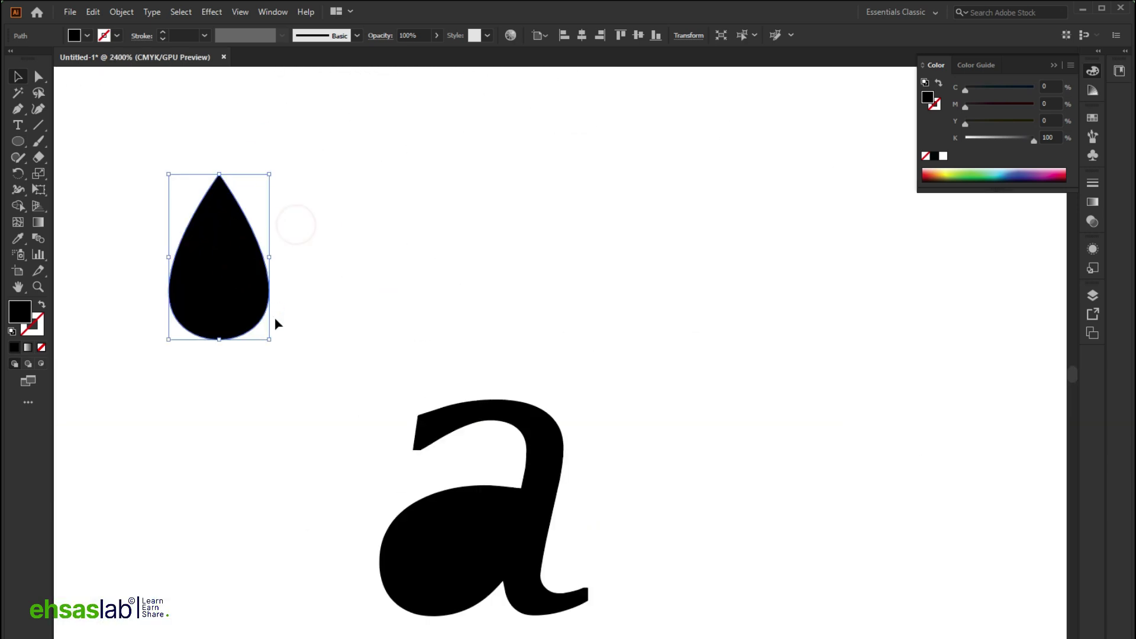
scroll(260, 337, "down", 8, "alt")
scroll(271, 354, "down", 3)
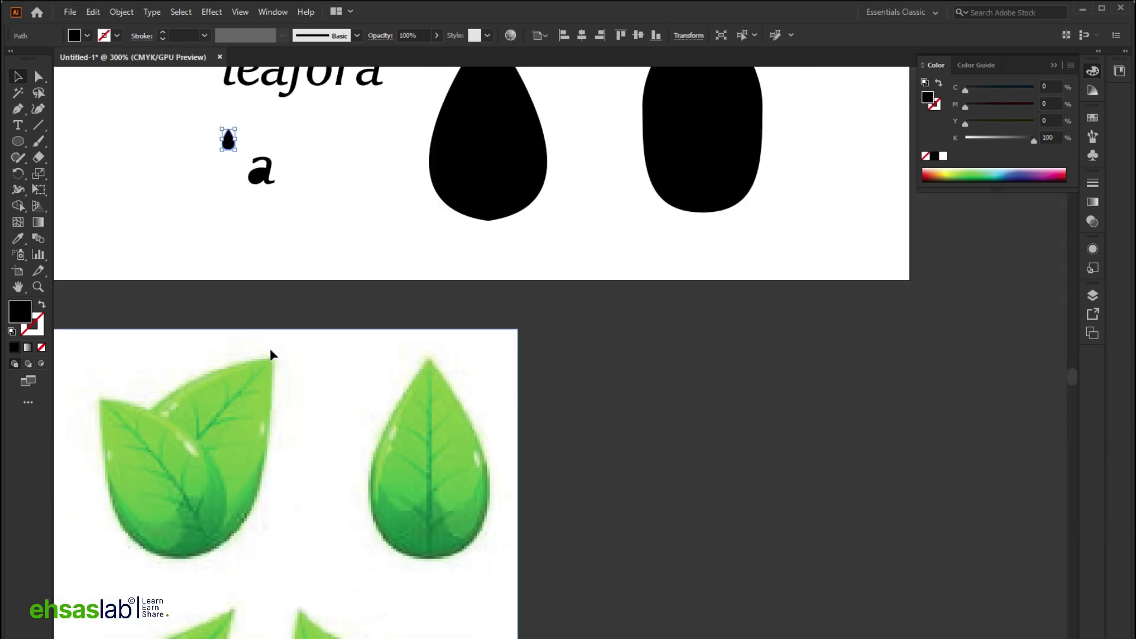
scroll(255, 311, "up", 1)
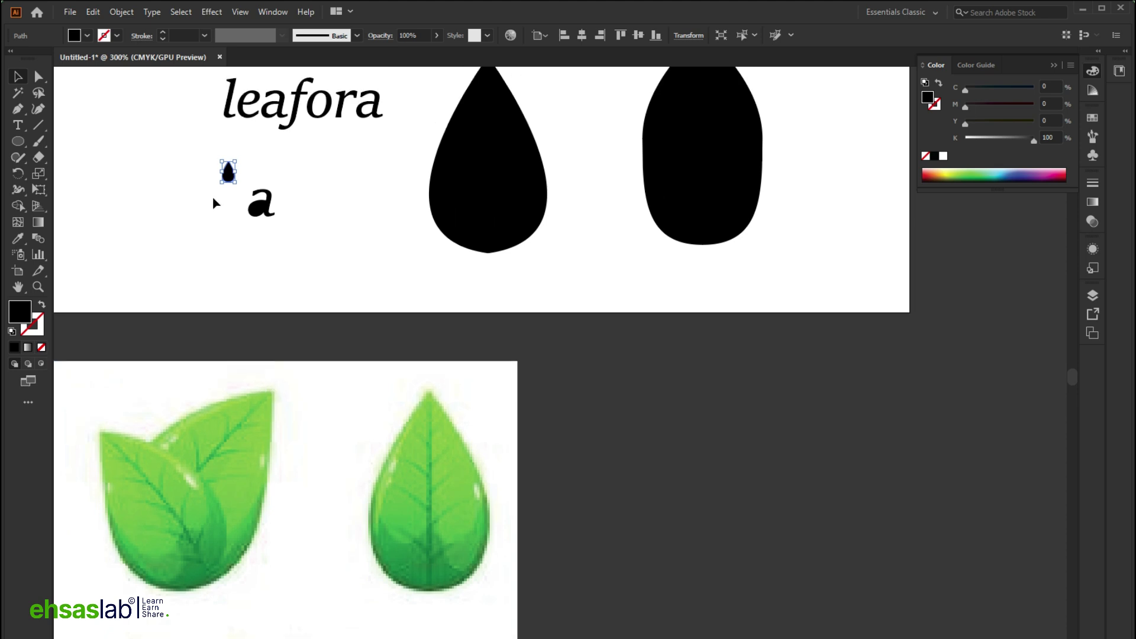
Move the small leaf onto the filled bowl of the copied letter a and duplicate the open-countered letter to its right.
scroll(219, 177, "up", 4, "alt")
left_click_drag(254, 204, 373, 320)
scroll(374, 321, "up", 4, "alt")
scroll(430, 336, "down", 4)
left_click_drag(439, 336, 615, 337)
scroll(350, 337, "up", 3)
Fill the small leaf with white sampled from the artboard and bring it in front of the letter a.
left_click(499, 316)
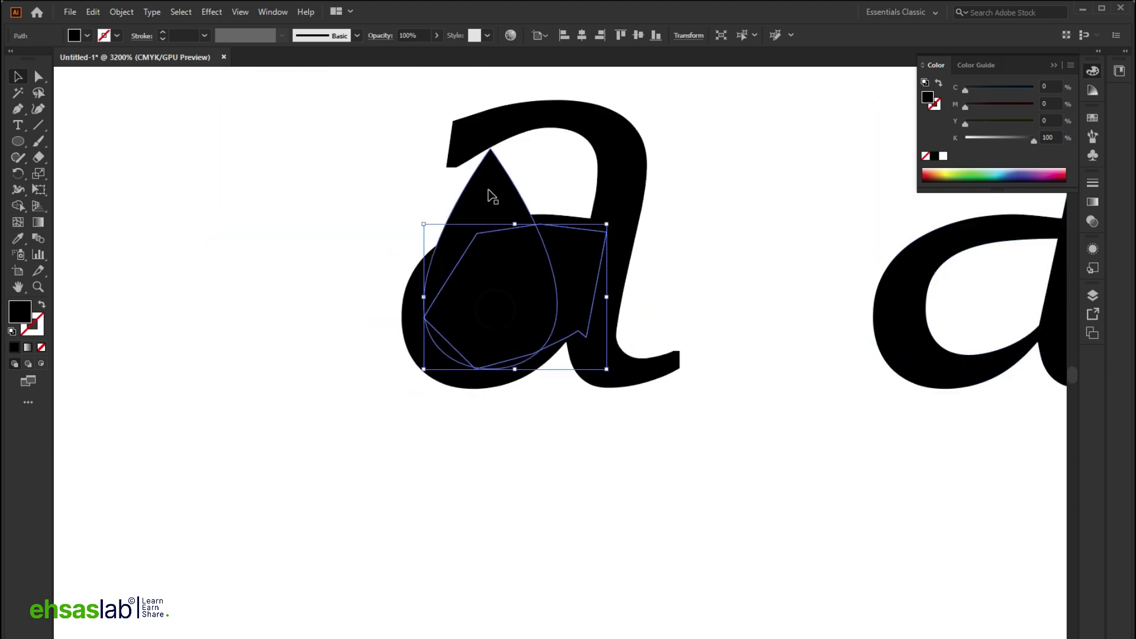
key("i")
left_click(281, 341)
key("v")
scroll(282, 364, "down", 1)
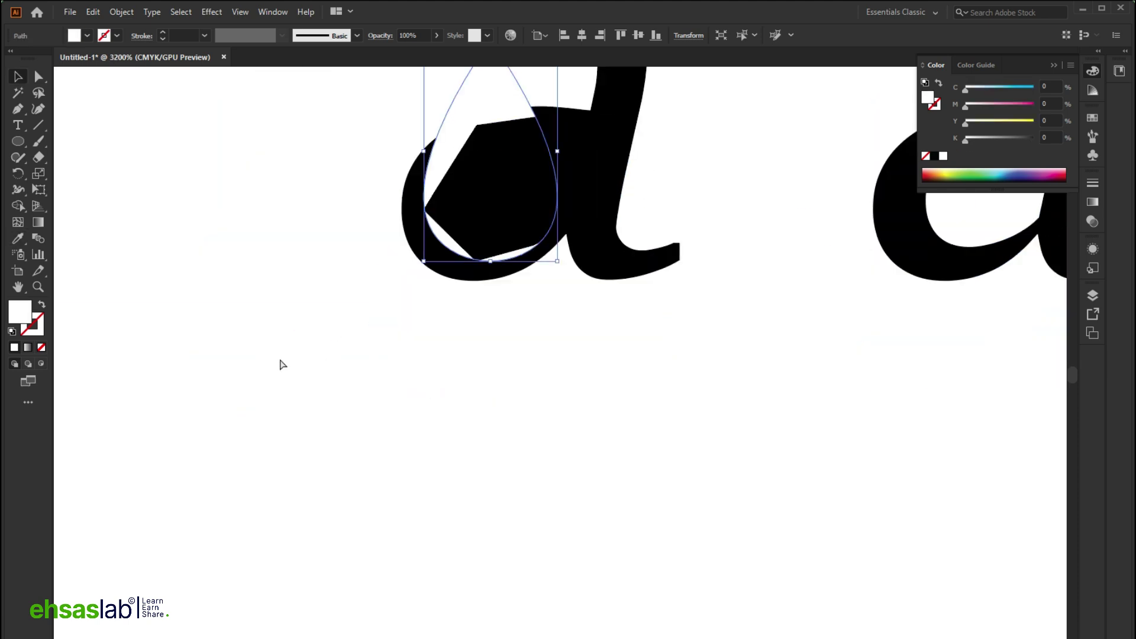
key("ctrl+shift+]")
Scale down, tilt and position the white leaf inside the black bowl of the letter a to serve as its counter.
left_click_drag(561, 261, 488, 224)
scroll(491, 153, "up", 2)
left_click_drag(568, 266, 568, 258)
left_click_drag(471, 322, 486, 300)
left_click(339, 317)
scroll(302, 331, "down", 3)
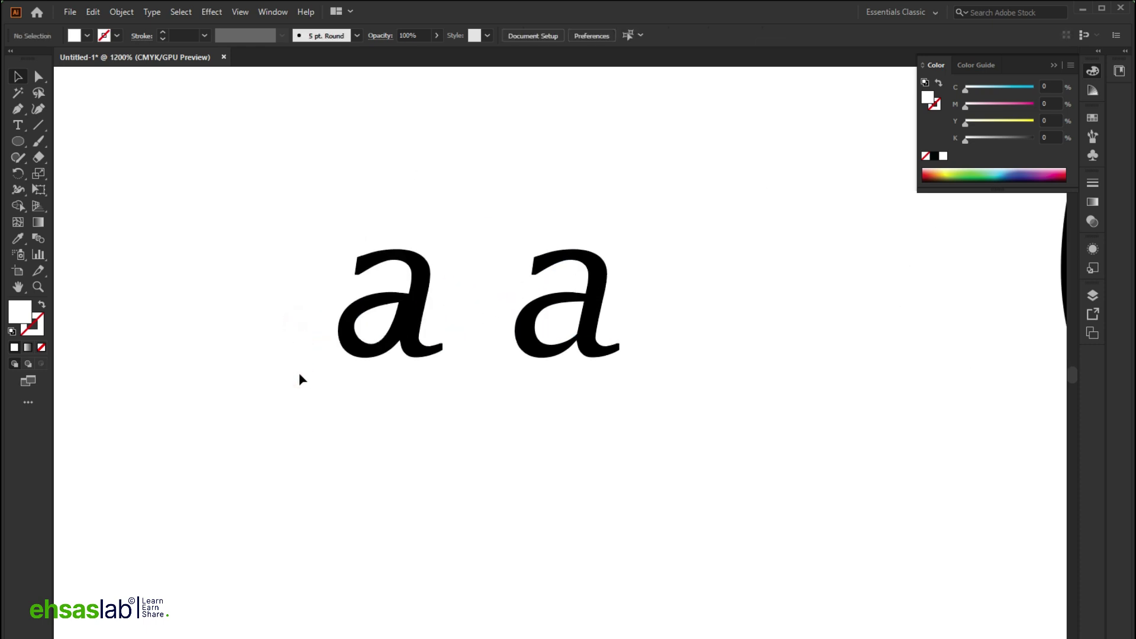
Rotate the white leaf so its tip points toward the letter's stem, and fine-tune its fit inside the bowl.
scroll(325, 343, "up", 4)
left_click(462, 249)
left_click_drag(540, 223, 565, 267)
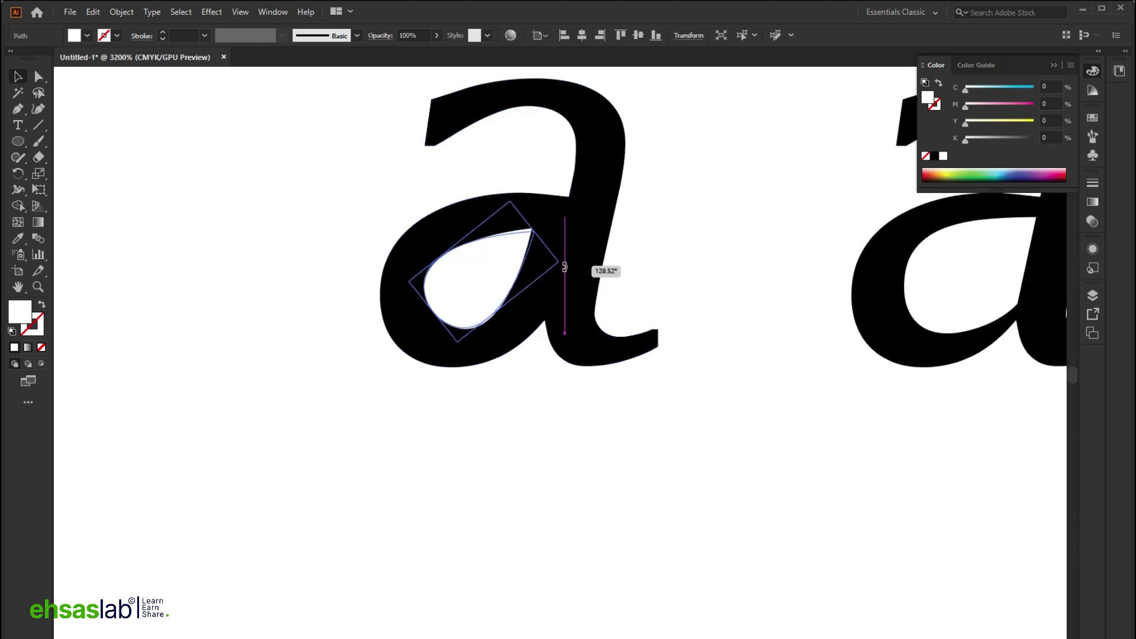
left_click(418, 431)
scroll(243, 405, "down", 4)
left_click(294, 421)
scroll(380, 363, "up", 5)
left_click(274, 337)
left_click_drag(365, 260, 360, 253)
left_click(664, 338)
scroll(672, 499, "down", 3)
scroll(207, 401, "down", 2)
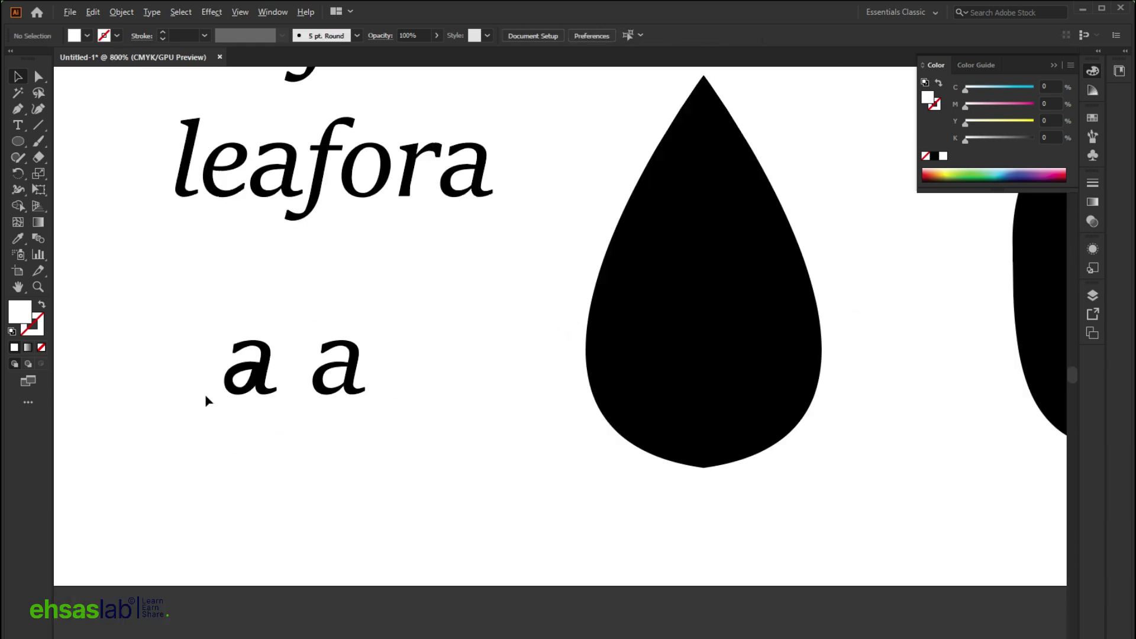
Enlarge the white leaf from its stem-side corner so its tip reaches closer to the stem of the letter a.
scroll(196, 400, "up", 3)
scroll(431, 286, "up", 3)
left_click(337, 277)
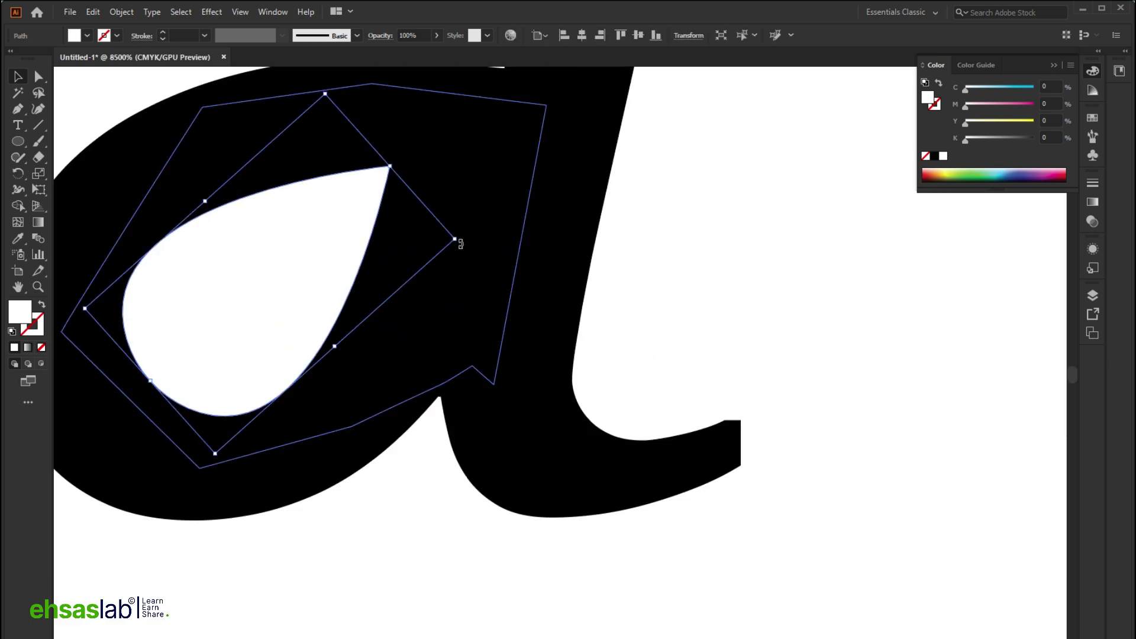
left_click_drag(461, 243, 510, 241)
left_click(667, 268)
scroll(533, 270, "down", 3)
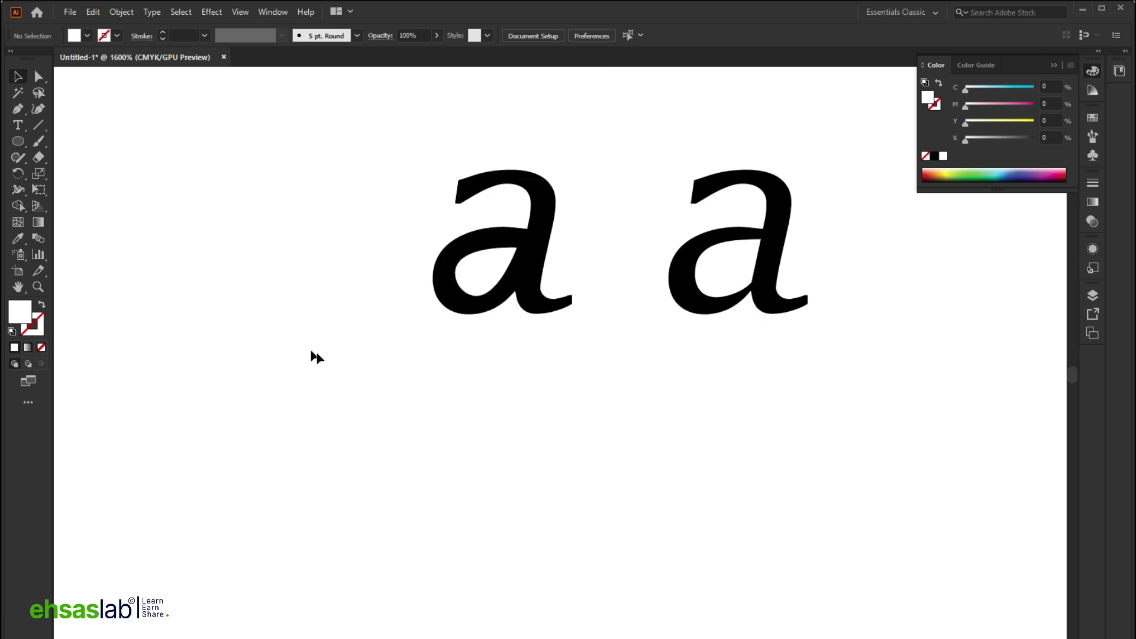
scroll(316, 357, "down", 2)
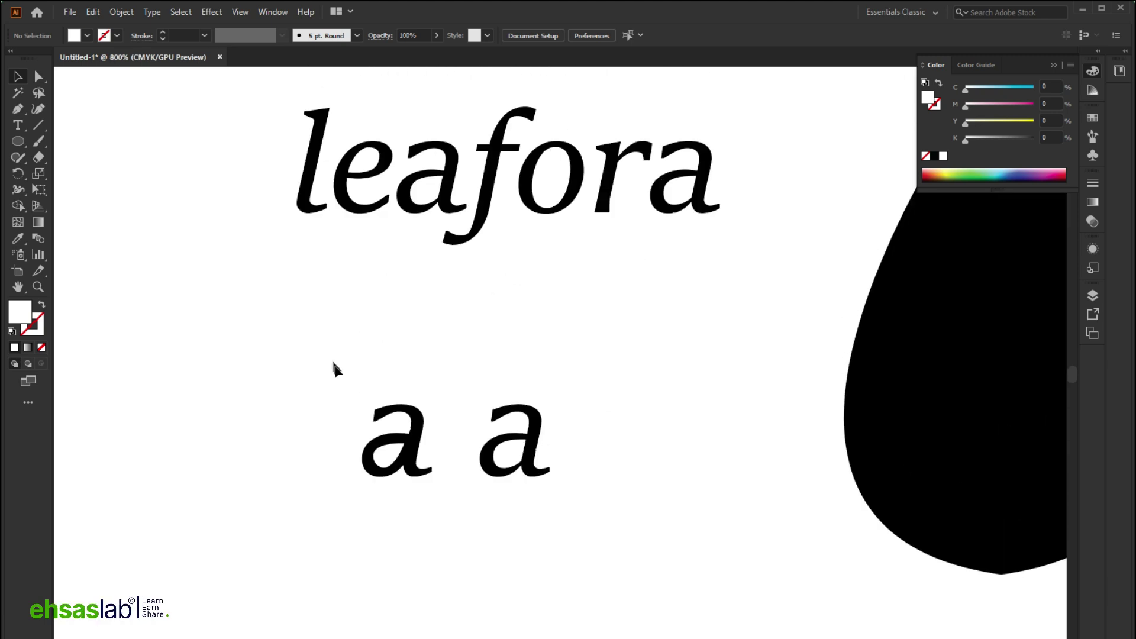
Stretch the white leaf slightly further toward the outer edge of the bowl, thinning the letter's left stroke.
scroll(349, 362, "up", 5)
left_click(432, 436)
left_click_drag(337, 436, 327, 442)
scroll(202, 420, "down", 6)
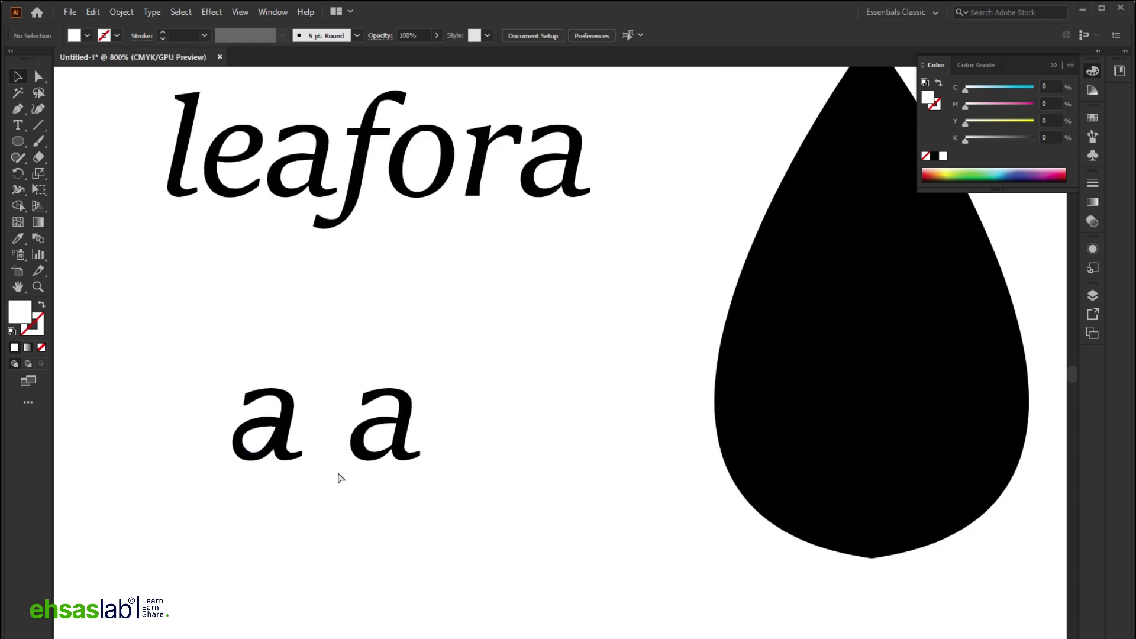
scroll(252, 468, "up", 2)
scroll(337, 500, "down", 2)
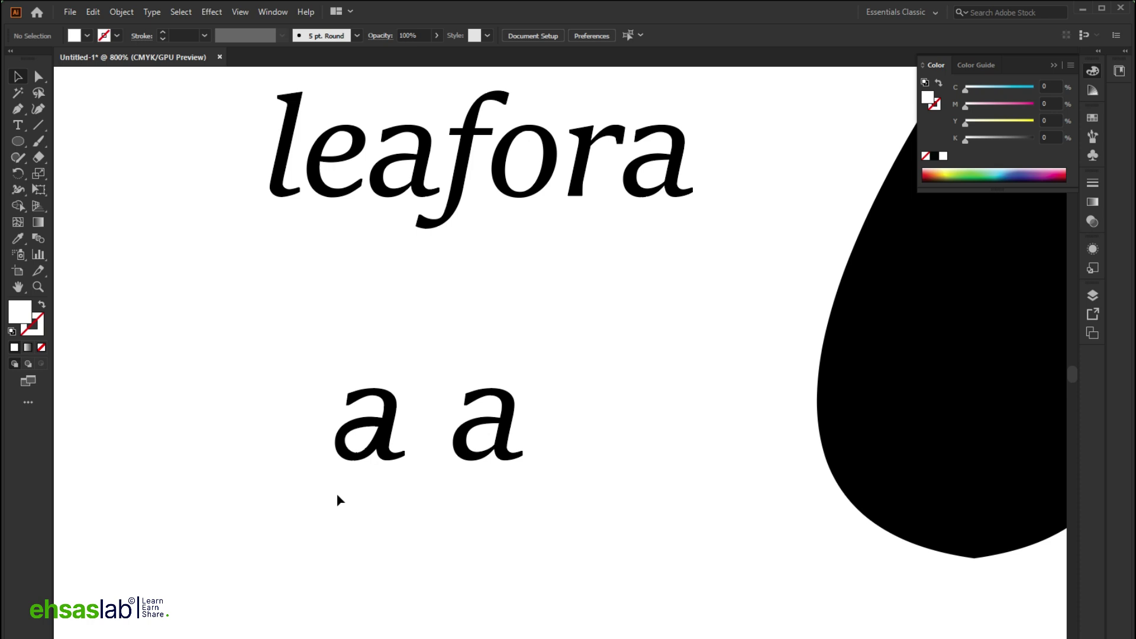
Duplicate the letter a with the leaf-shaped counter from the lower pair, placing the copy just above it.
scroll(337, 500, "down", 5)
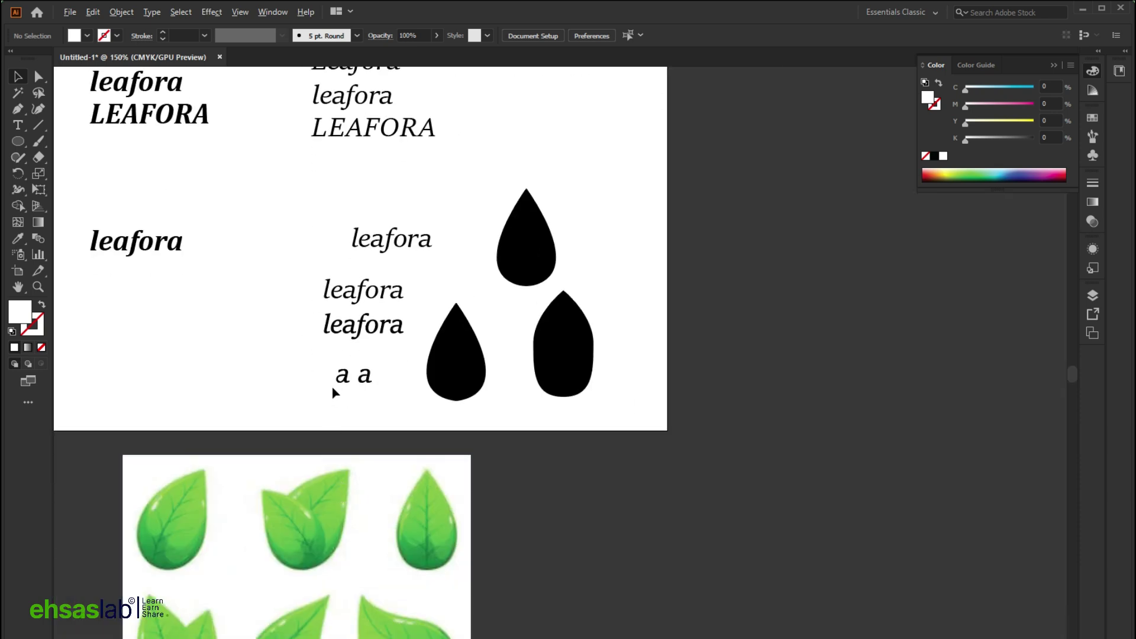
scroll(342, 387, "up", 5)
scroll(342, 388, "up", 4)
left_click(353, 329)
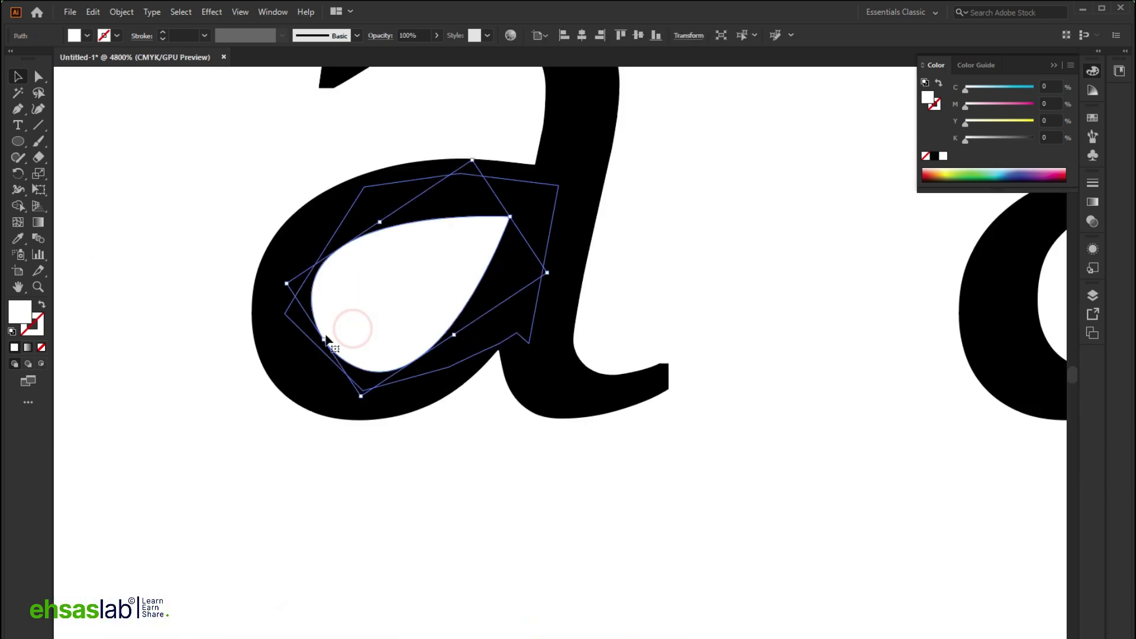
left_click(192, 367)
scroll(192, 366, "down", 4)
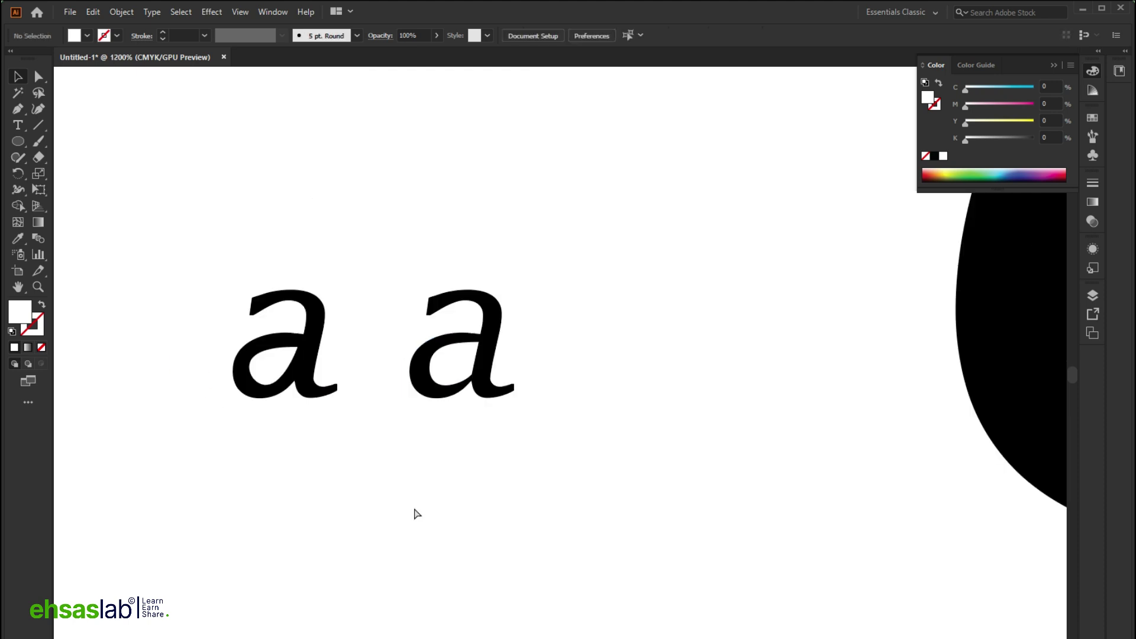
scroll(408, 512, "down", 1)
scroll(261, 462, "up", 2)
left_click_drag(356, 492, 370, 361)
scroll(323, 284, "down", 2)
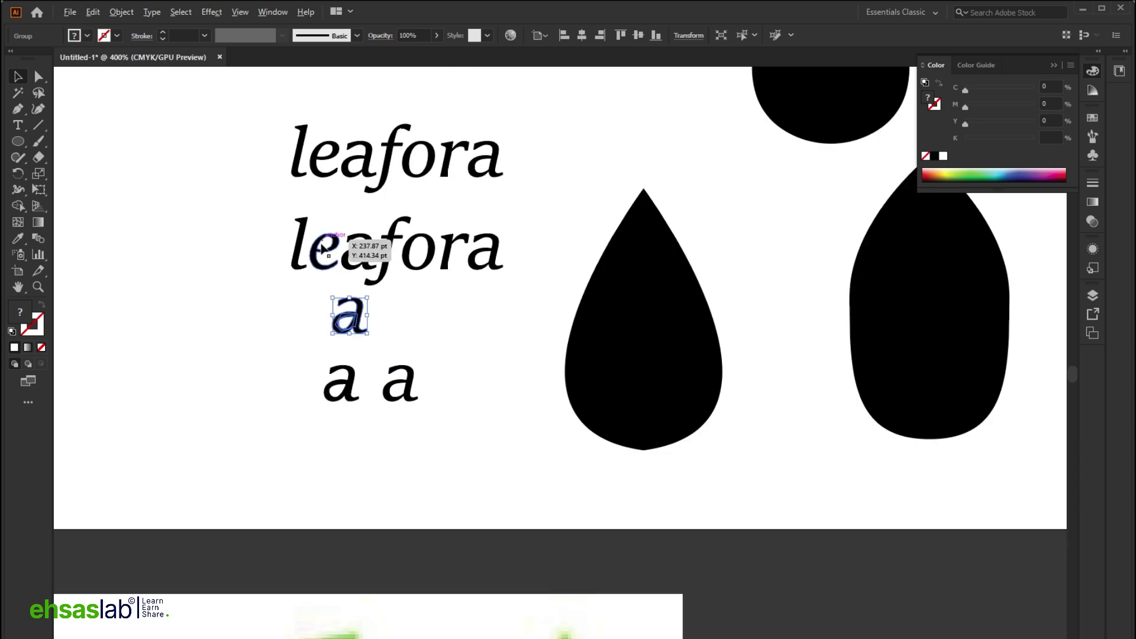
Duplicate the lower outlined leafora wordmark into the empty space to its left on the artboard.
left_click(323, 253)
left_click_drag(284, 278, 482, 254)
scroll(406, 183, "down", 2)
left_click_drag(406, 183, 193, 297)
scroll(225, 305, "left", 2)
scroll(290, 317, "up", 3)
left_click(267, 358)
Place a copy of the leaf-counter a over the first a of the duplicated wordmark, aligning it precisely.
scroll(727, 327, "down", 2)
scroll(781, 310, "up", 1)
left_click_drag(897, 251, 804, 297)
left_click_drag(837, 285, 541, 346)
scroll(509, 284, "up", 8)
left_click_drag(514, 277, 515, 287)
key("ctrl+shift+a")
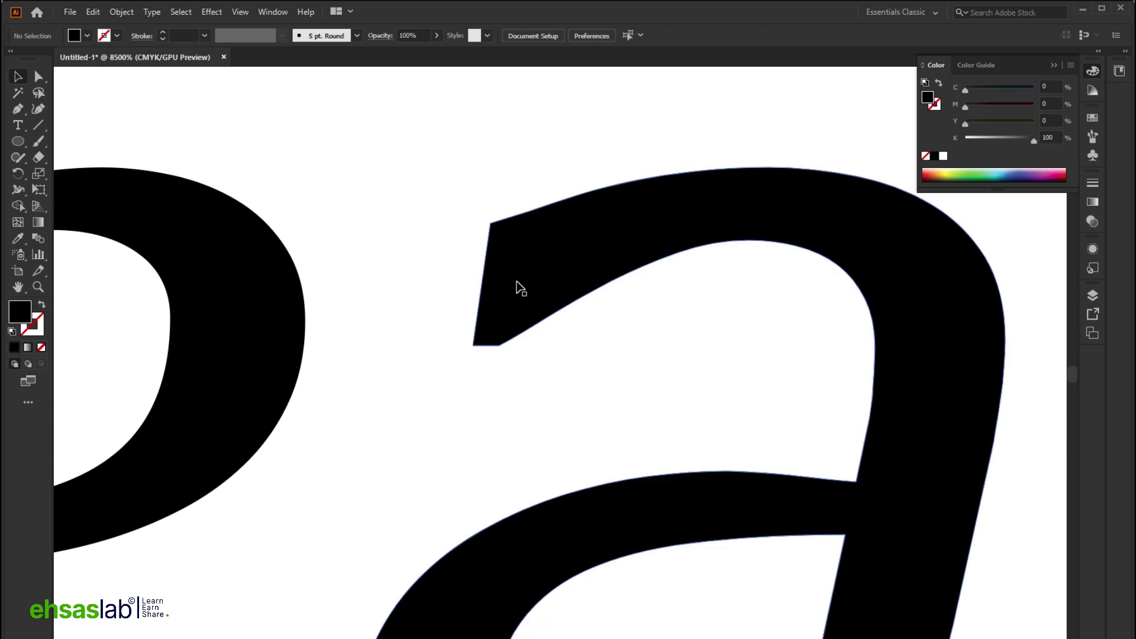
Cut the first a from the duplicated wordmark and paste it back in front at the same place.
scroll(514, 287, "down", 5)
left_click(500, 250)
scroll(547, 383, "down", 5)
key("ctrl+x")
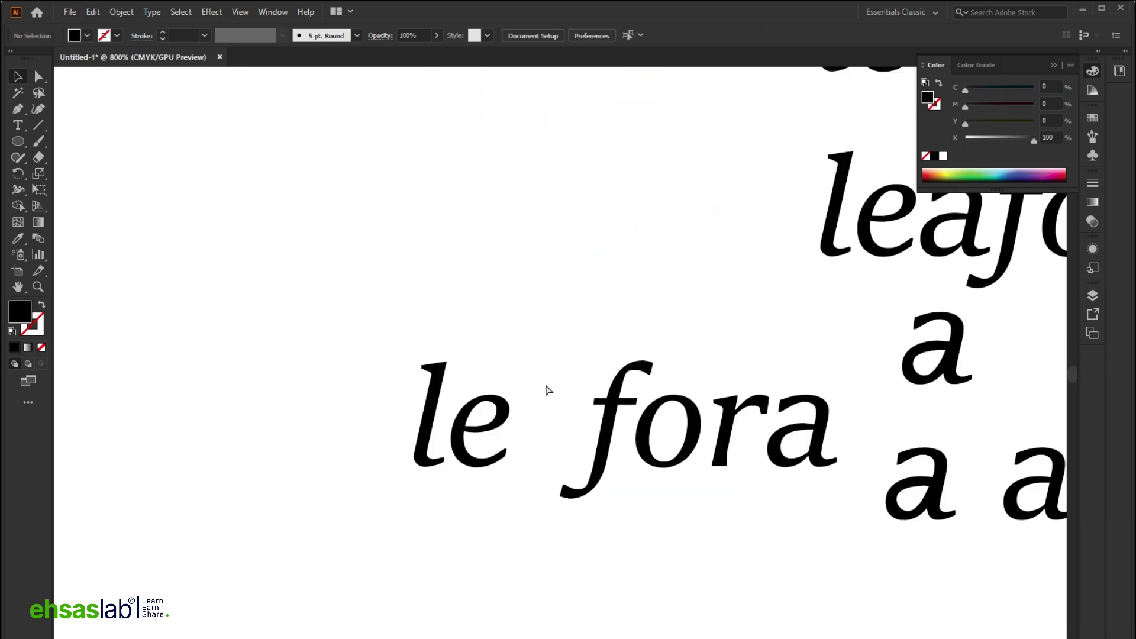
key("ctrl+f")
Copy the leaf-counter a onto the wordmark's final a, comparing before and after by undoing and redoing the change.
scroll(322, 469, "up", 2)
left_click_drag(254, 449, 758, 445)
left_click(715, 514)
key("ctrl+z")
key("ctrl+z")
key("ctrl+shift+z")
key("ctrl+shift+z")
scroll(685, 511, "down", 2)
scroll(674, 506, "down", 2)
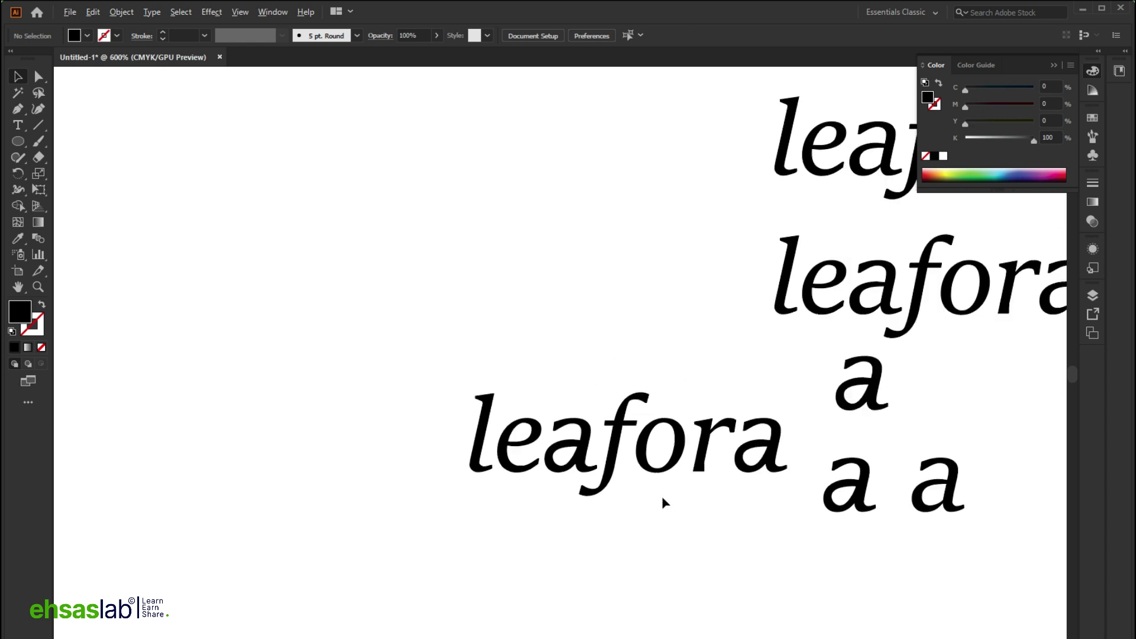
scroll(669, 497, "up", 2)
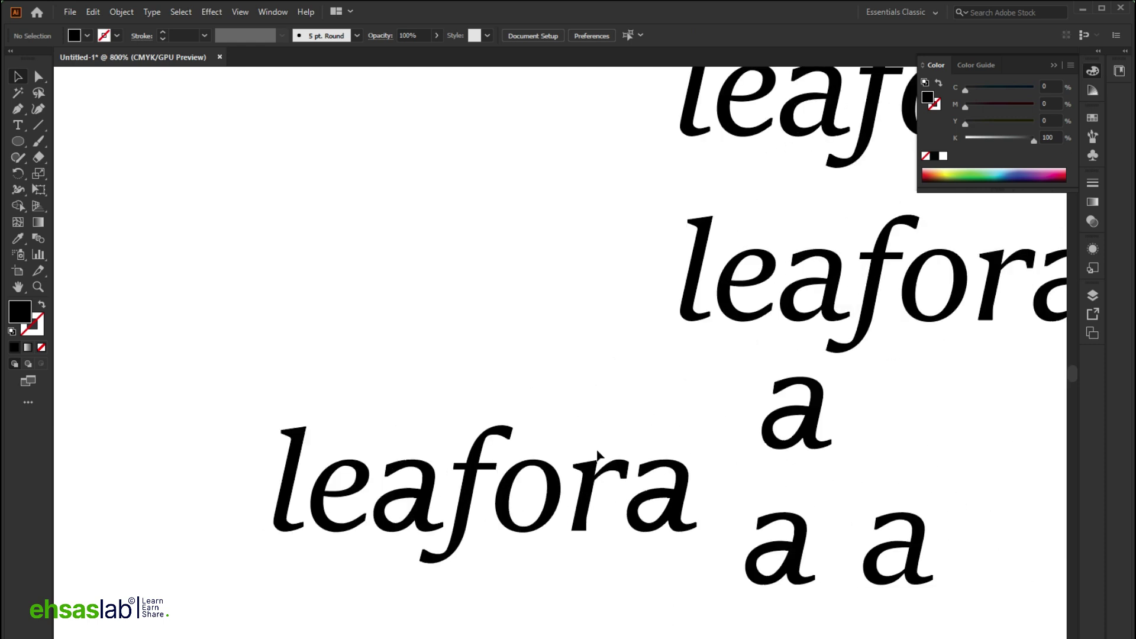
Switch to Chrome, search Google Images for "fedax" and open the FedEx logo from 1000 Logos.
left_click(390, 615)
left_click(660, 41)
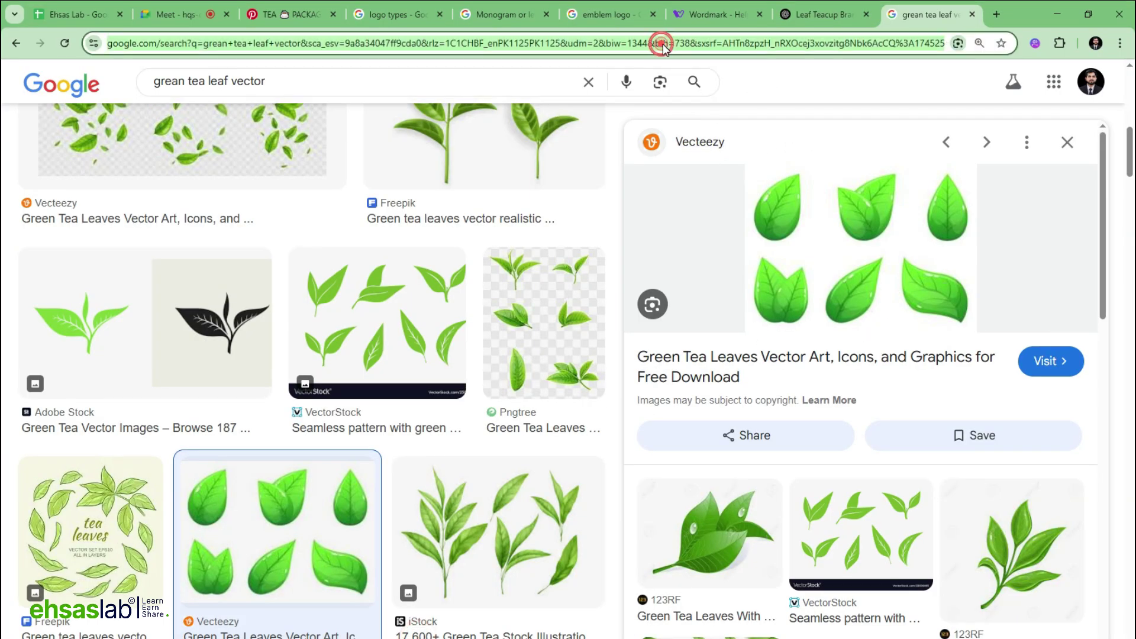
type("fa")
key("BackSpace")
key("BackSpace")
type("ed")
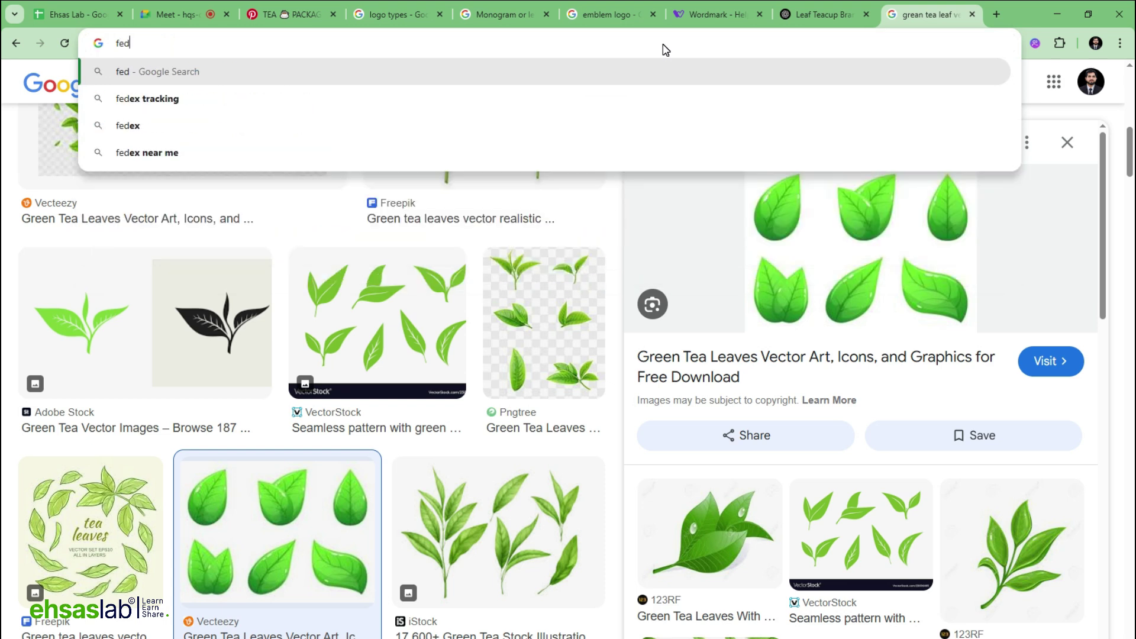
type("ax")
key("Return")
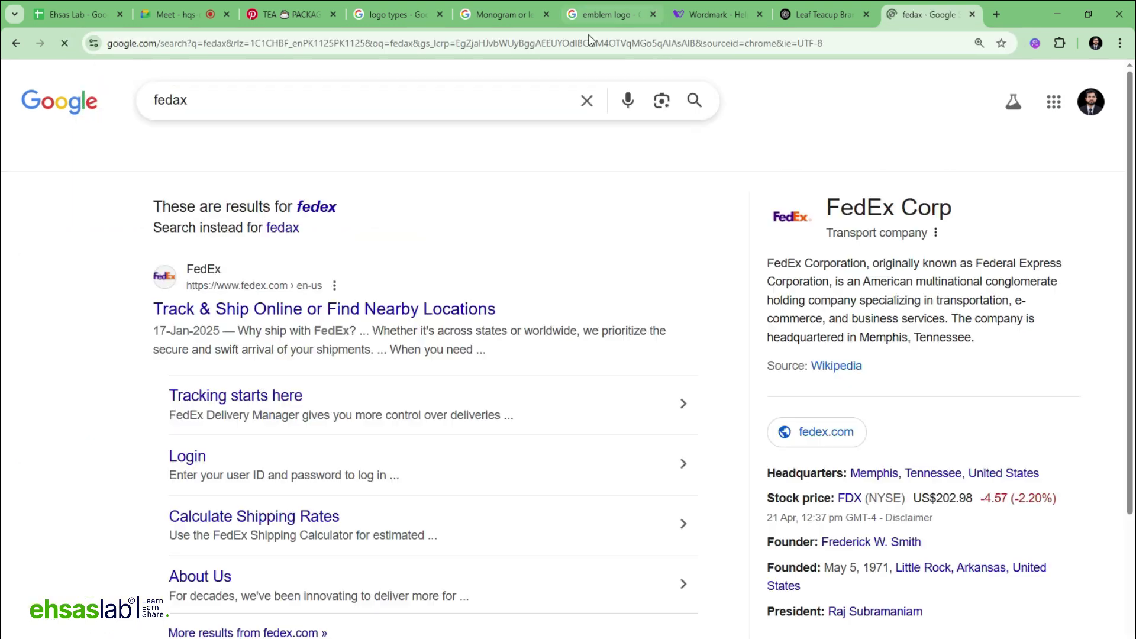
left_click(197, 156)
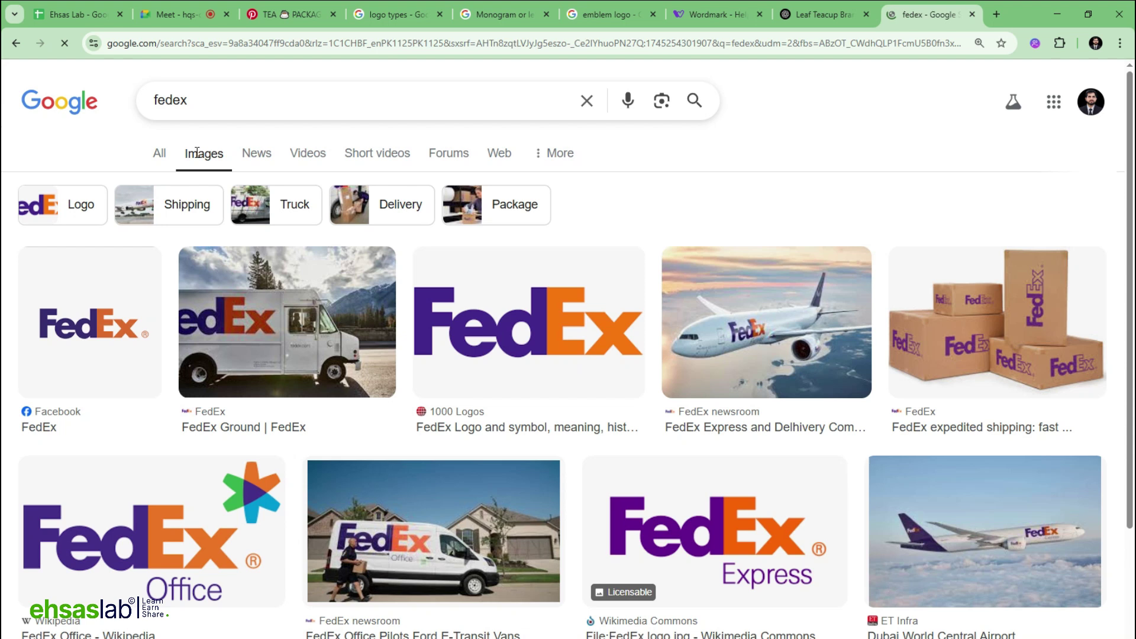
left_click(478, 359)
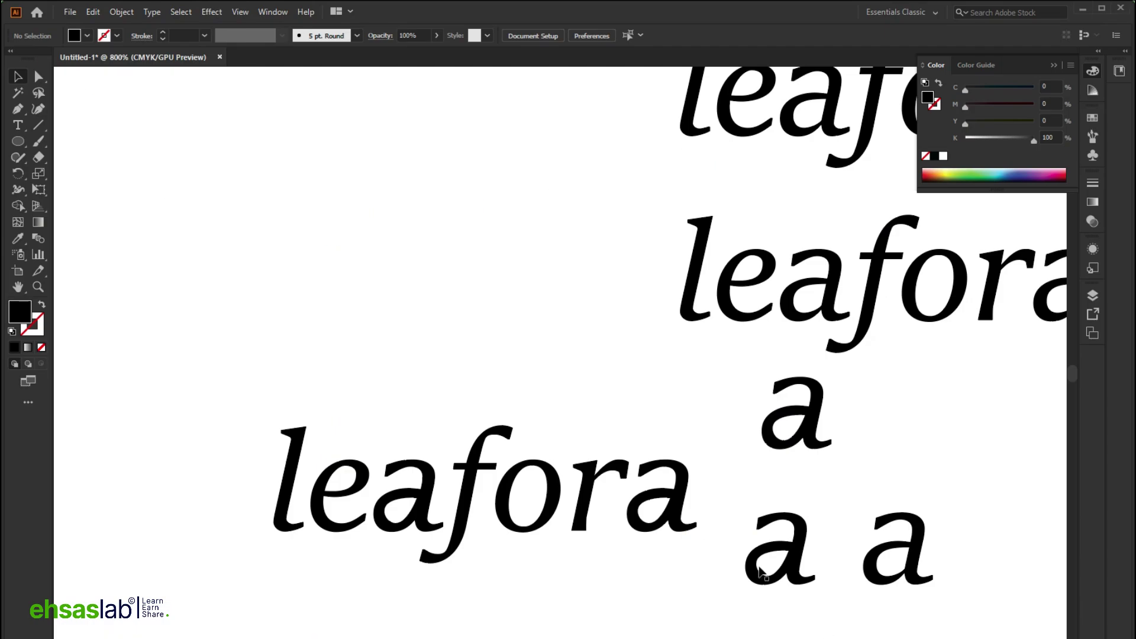
Return to Illustrator and adjust the positions of the l and e to tighten the start of the edited wordmark.
scroll(445, 436, "down", 3)
scroll(445, 436, "up", 1)
scroll(415, 355, "up", 5)
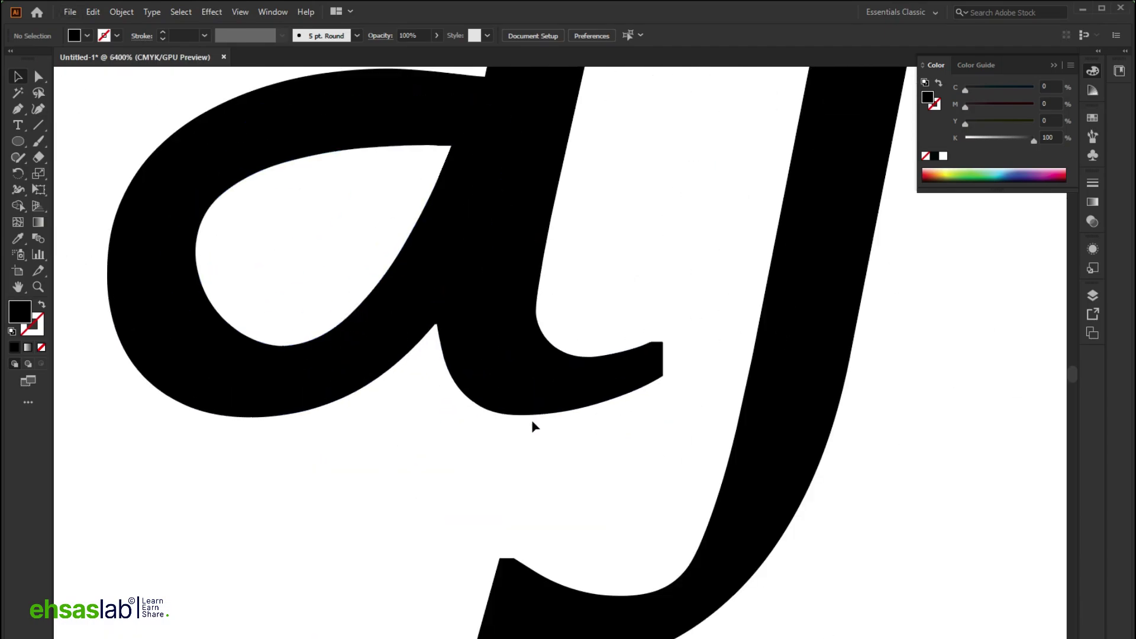
scroll(532, 426, "down", 5)
scroll(414, 372, "up", 3)
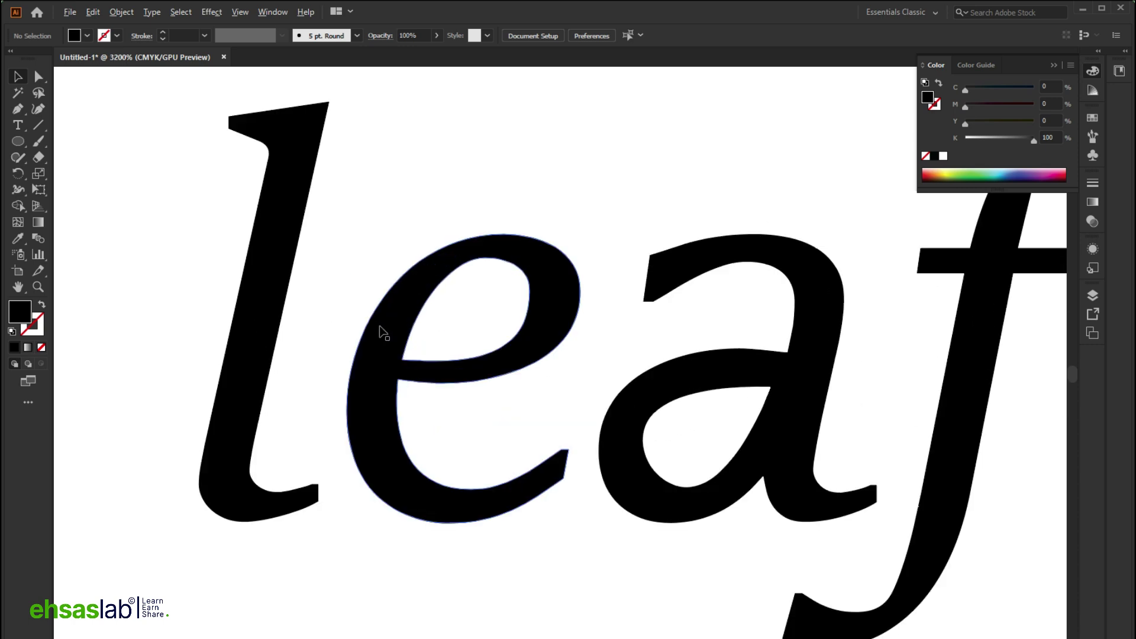
left_click(384, 336)
left_click_drag(372, 365, 385, 366)
left_click_drag(256, 370, 321, 399)
left_click(173, 417)
Tighten the spacing between the f, o, r and final a of the edited wordmark.
scroll(385, 436, "down", 3)
scroll(343, 401, "up", 3)
left_click_drag(537, 432, 521, 432)
left_click(588, 487)
left_click_drag(665, 417, 635, 419)
left_click_drag(942, 410, 930, 408)
left_click(736, 506)
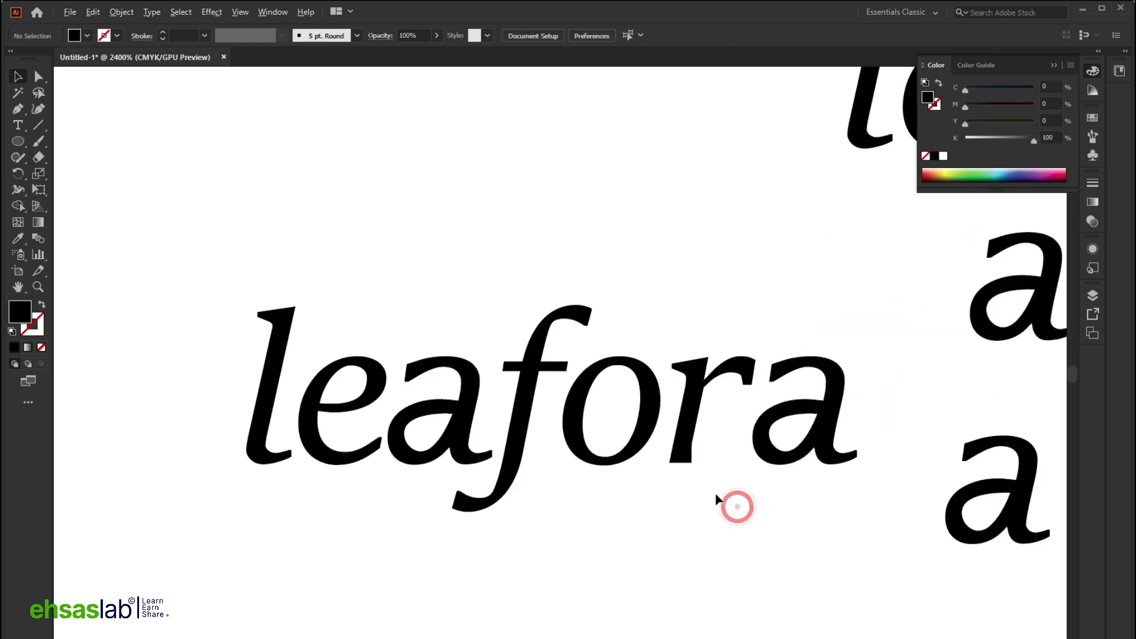
scroll(451, 495, "down", 6)
scroll(456, 464, "up", 3)
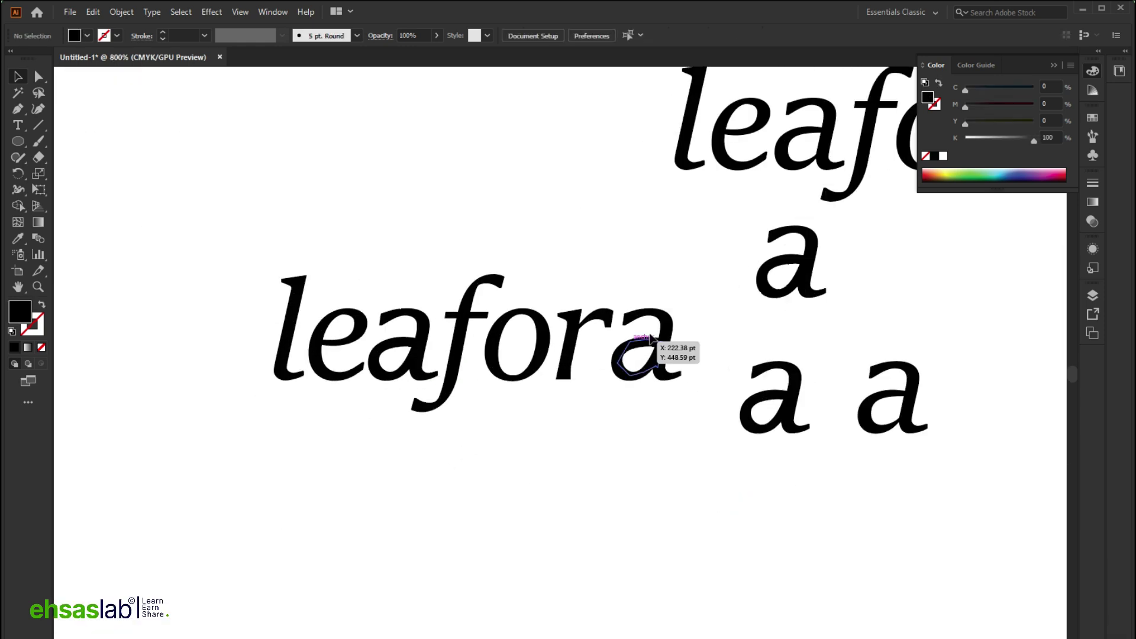
scroll(540, 324, "up", 1)
left_click_drag(558, 342, 540, 326)
left_click(505, 461)
Move the three black teardrop shapes off the artboard, to the right of it.
scroll(438, 420, "down", 4)
scroll(603, 475, "down", 2)
scroll(441, 341, "up", 1)
left_click_drag(274, 297, 602, 355)
scroll(521, 350, "down", 2)
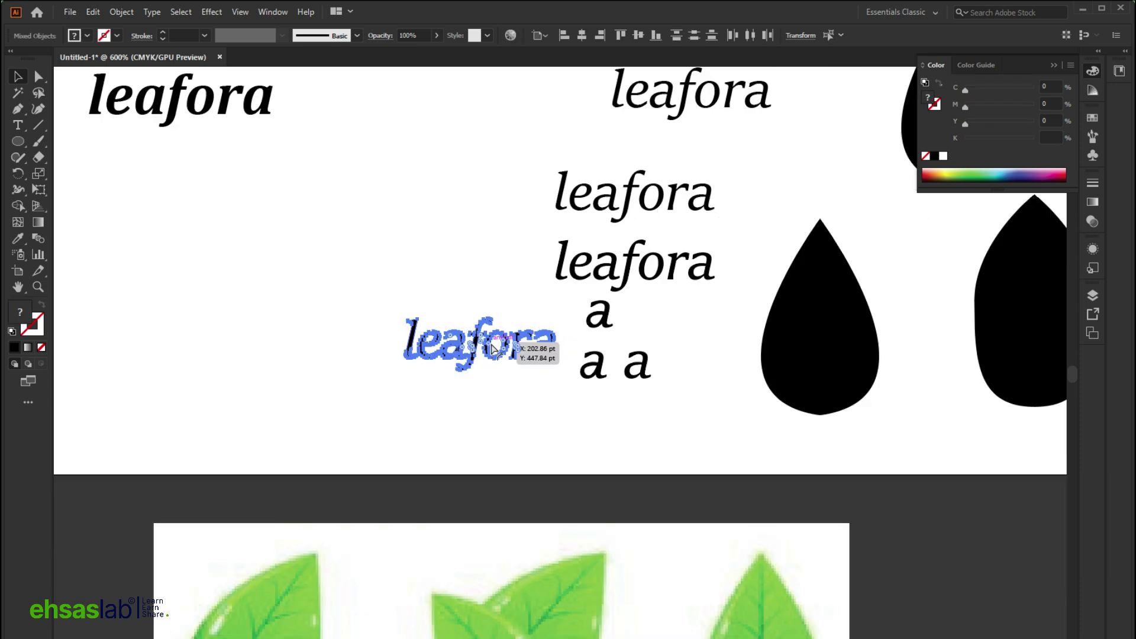
scroll(353, 355, "up", 1)
scroll(353, 355, "down", 2)
scroll(477, 350, "up", 1)
left_click(563, 233)
left_click(403, 411)
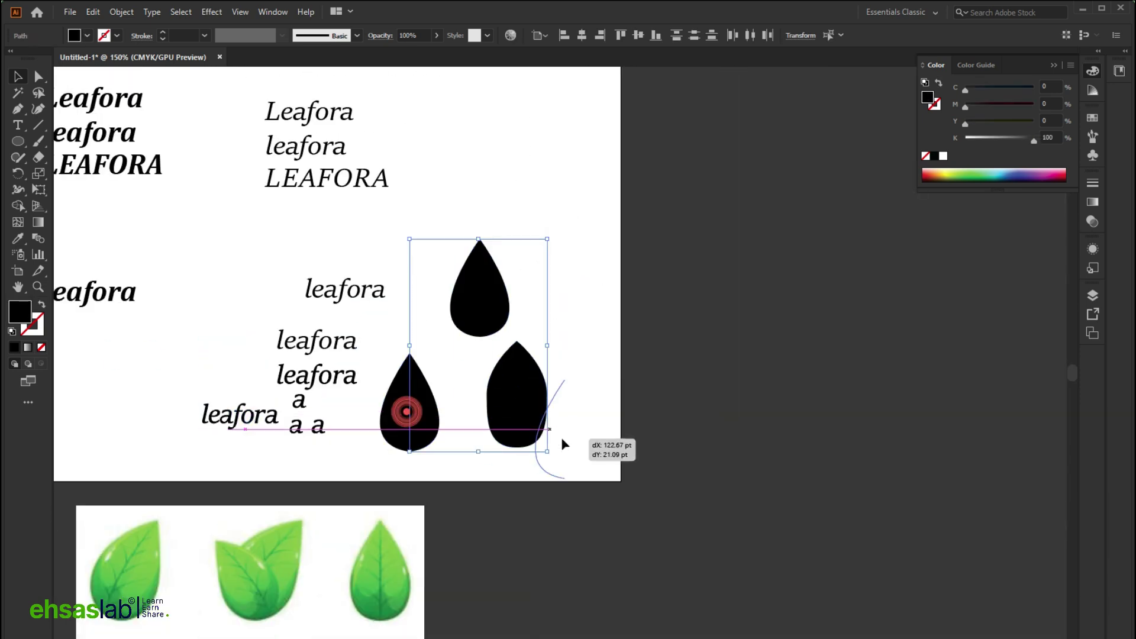
left_click_drag(399, 436, 388, 429)
left_click_drag(398, 409, 715, 410)
Place the edited leafora wordmark in the empty area near the artboard's right edge, above the other lowercase versions.
scroll(194, 432, "up", 3)
left_click_drag(196, 366, 409, 414)
scroll(355, 393, "down", 2)
left_click_drag(260, 426, 658, 155)
left_click(583, 251)
scroll(652, 129, "up", 1)
scroll(309, 296, "up", 1)
scroll(309, 297, "up", 2)
scroll(716, 215, "up", 3)
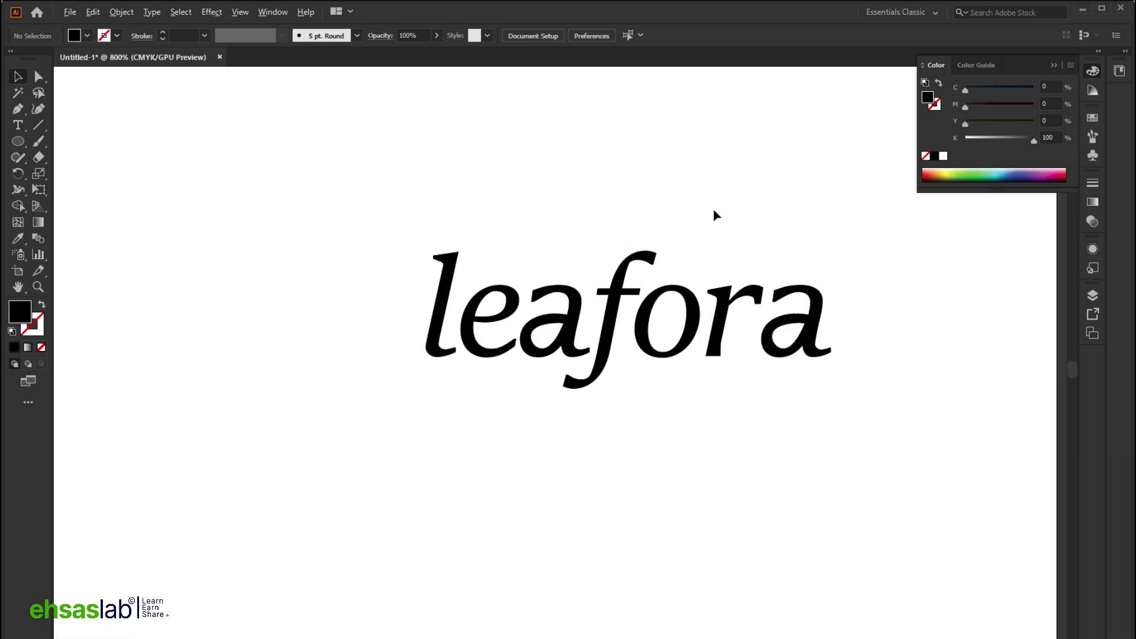
Duplicate the edited wordmark, placing the copy below and to the left of it on the artboard.
scroll(716, 216, "down", 1)
left_click_drag(474, 196, 853, 287)
scroll(694, 230, "down", 2)
left_click_drag(661, 172, 305, 503)
Inspect the letter shapes and spacing of the copied wordmark up close.
scroll(338, 511, "left", 4)
scroll(337, 510, "down", 2)
scroll(394, 492, "left", 2)
scroll(391, 482, "down", 3)
scroll(374, 453, "right", 3)
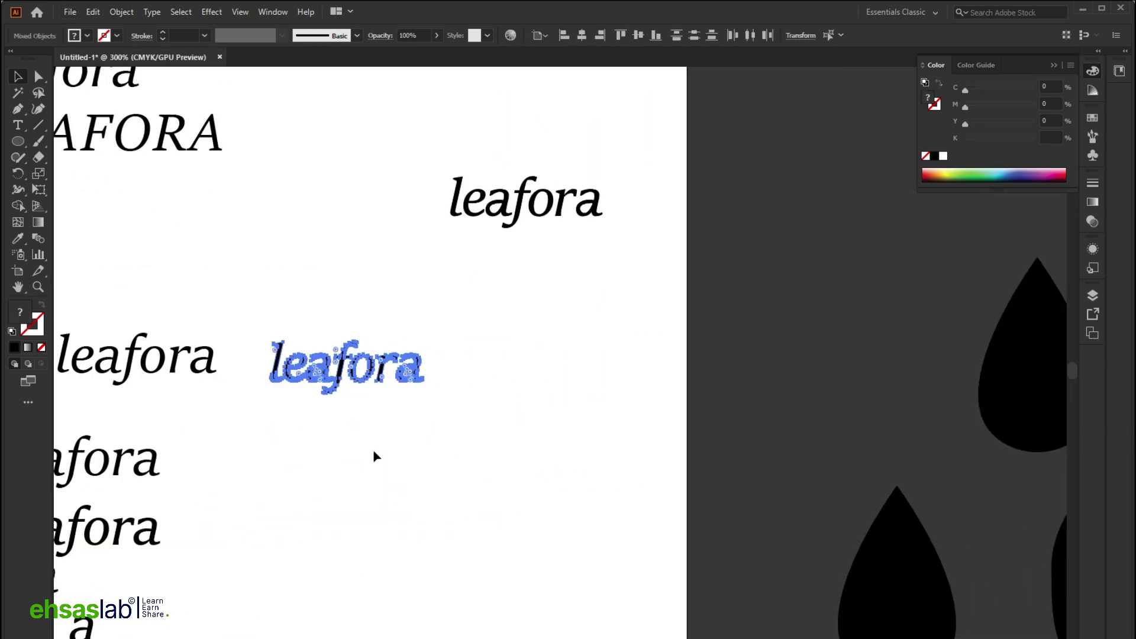
key("ctrl+equal")
key("ctrl+equal")
key("ctrl+equal")
key("ctrl+equal")
left_click(414, 512)
scroll(413, 512, "left", 2)
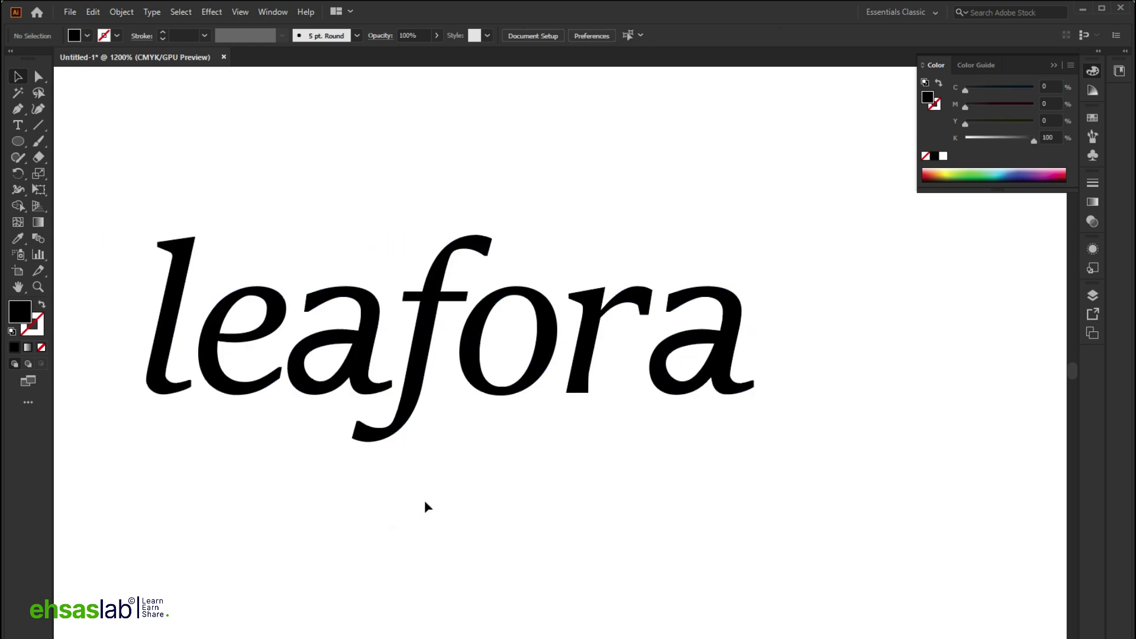
key("ctrl+minus")
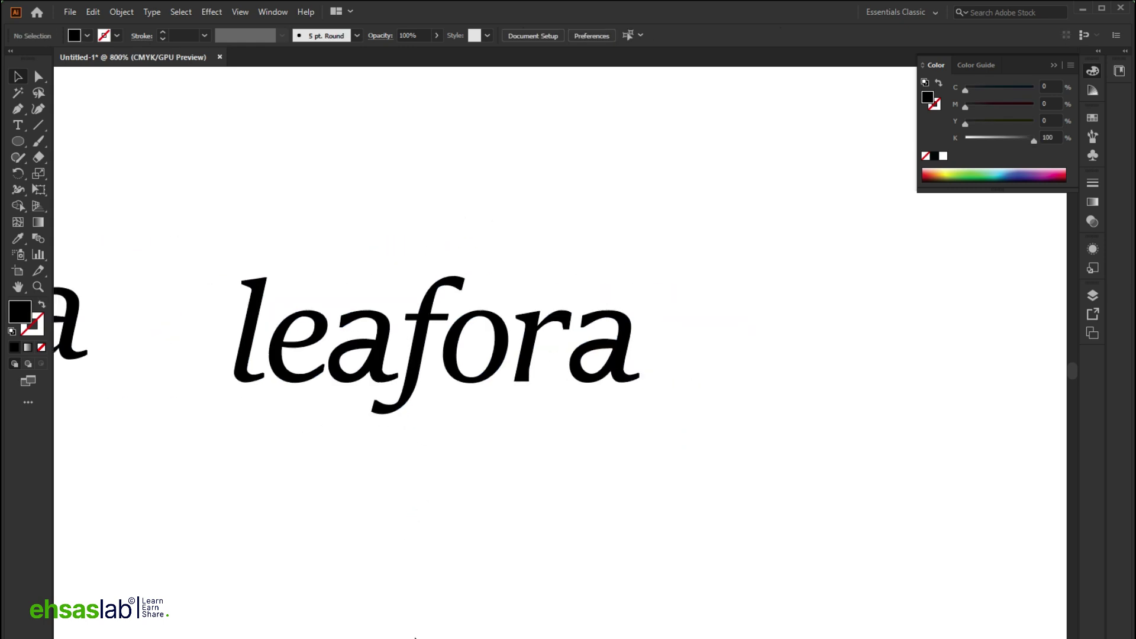
Switch to Chrome and search Google Images for "grean tea vector leaf".
mouse_move(510, 638)
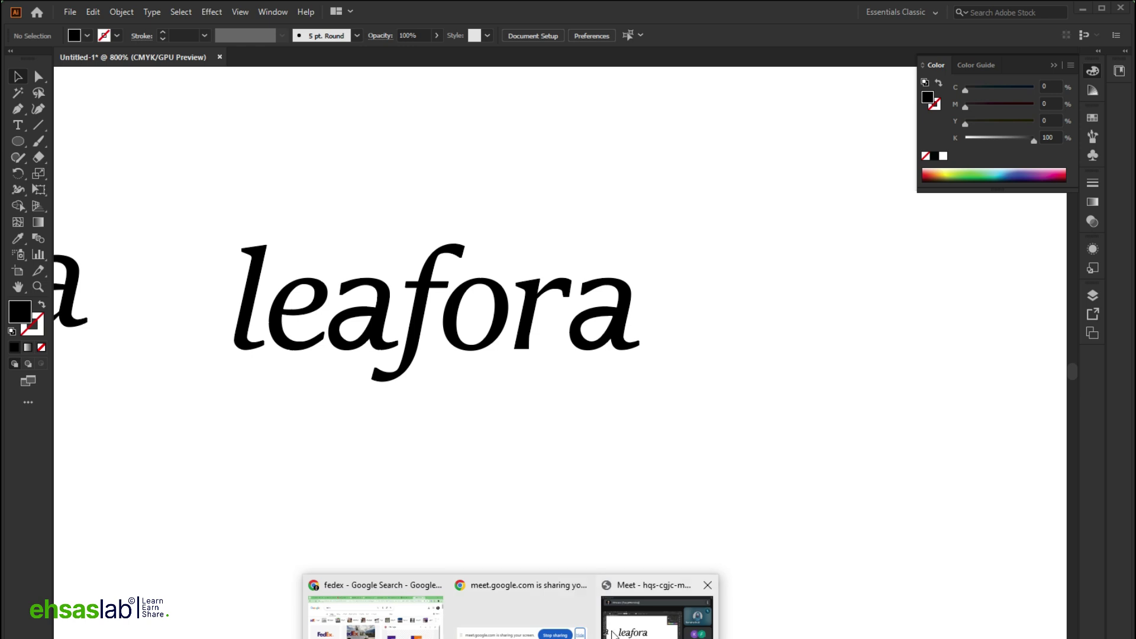
left_click(372, 609)
double_click(236, 89)
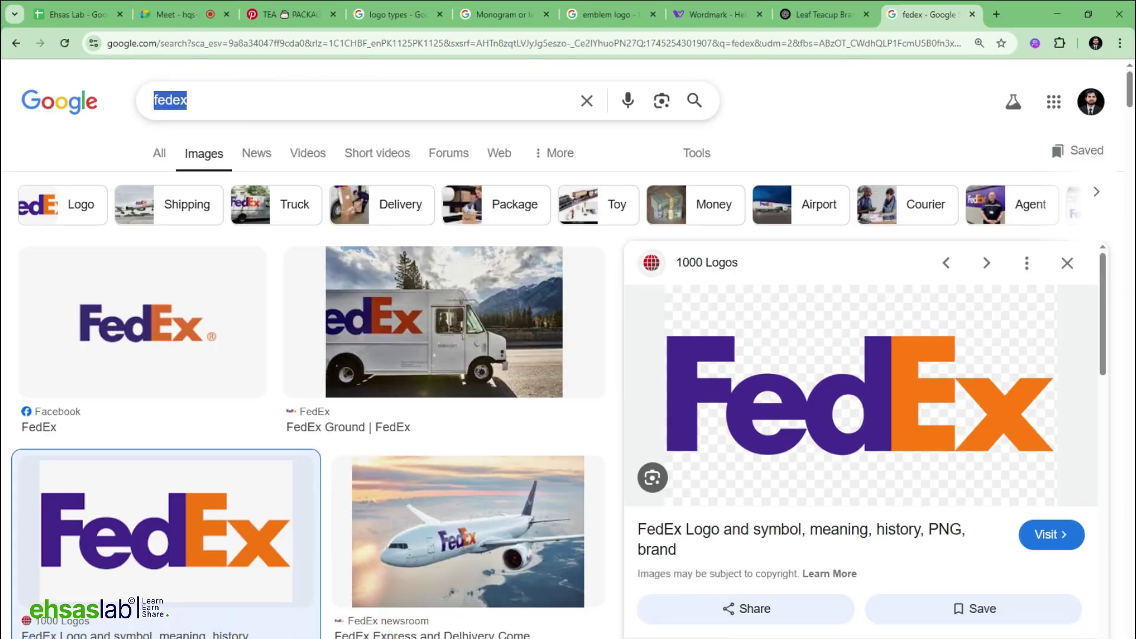
type("lea")
key("BackSpace")
key("BackSpace")
key("BackSpace")
type("g")
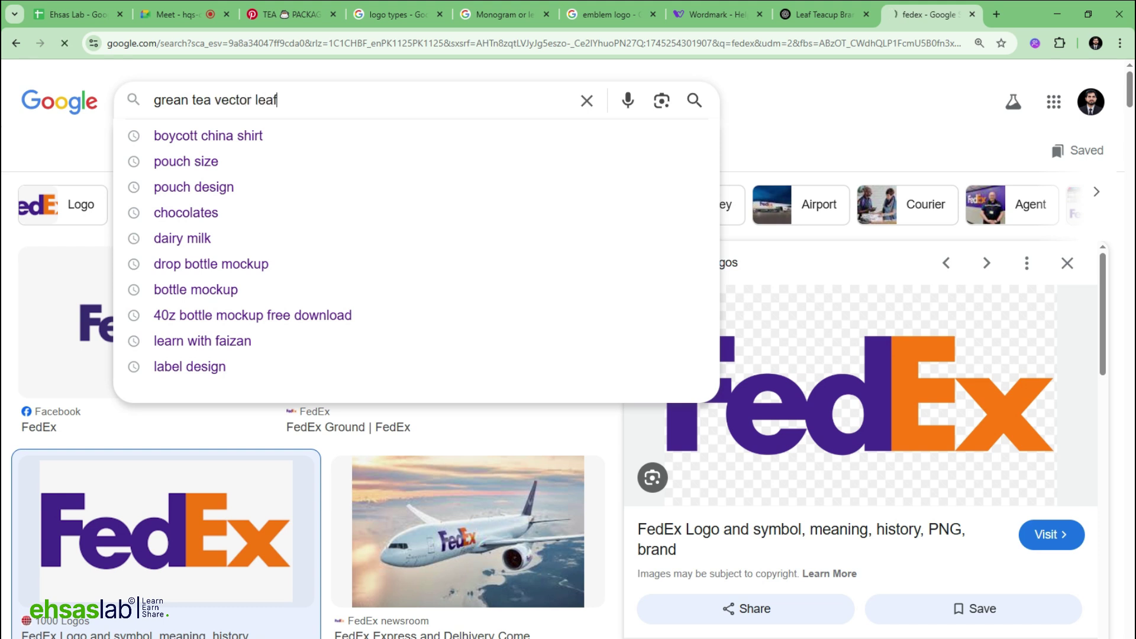
type("rean tea vector leaf")
key("Return")
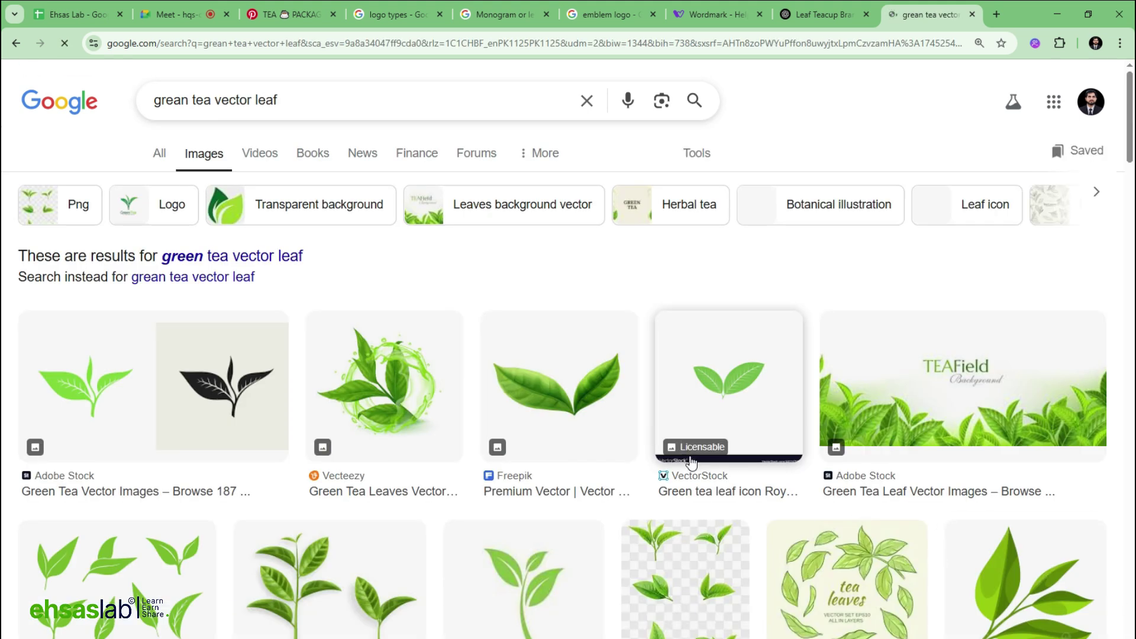
Browse the image results for tea leaf shapes and logo ideas, previewing the Green Tea logo from Pngtree.
scroll(691, 462, "down", 7)
scroll(686, 465, "up", 2)
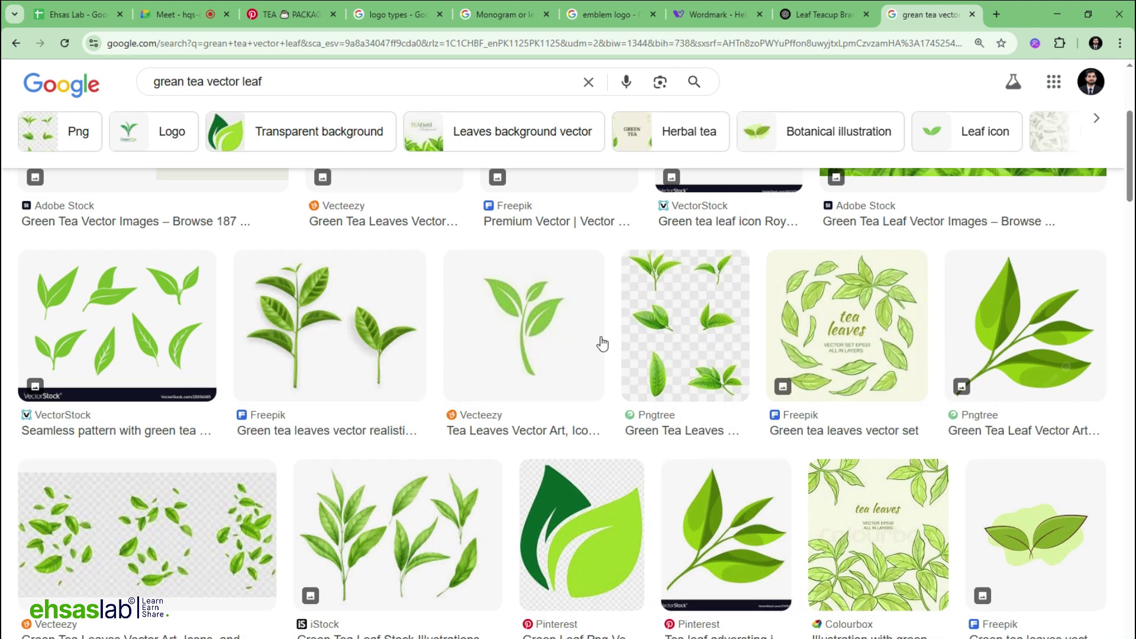
scroll(516, 332, "down", 8)
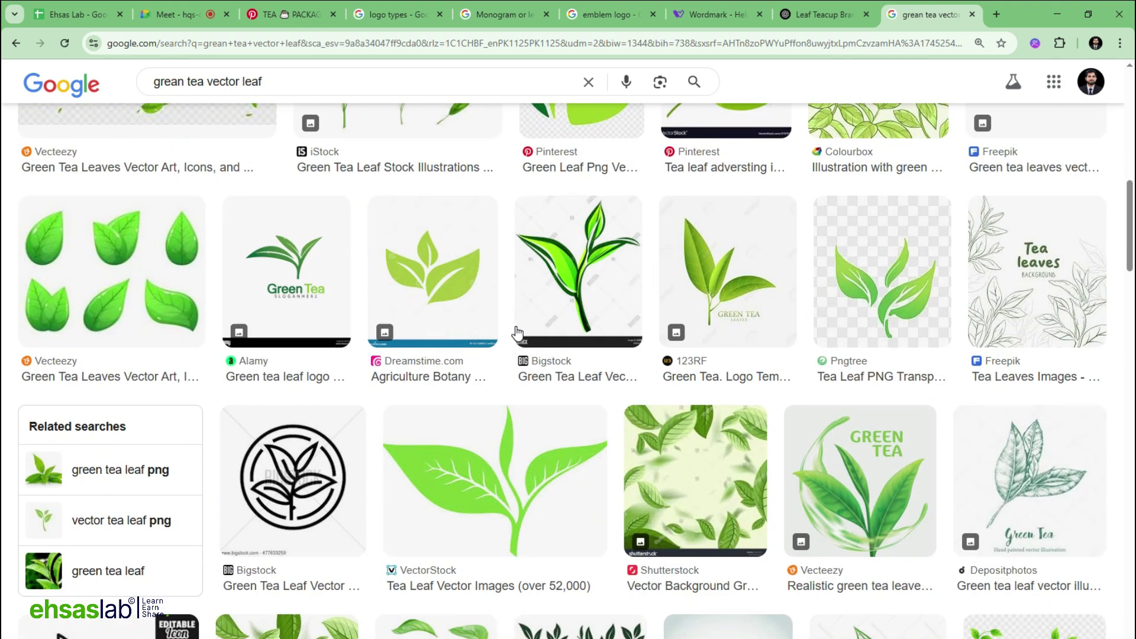
scroll(516, 333, "up", 1)
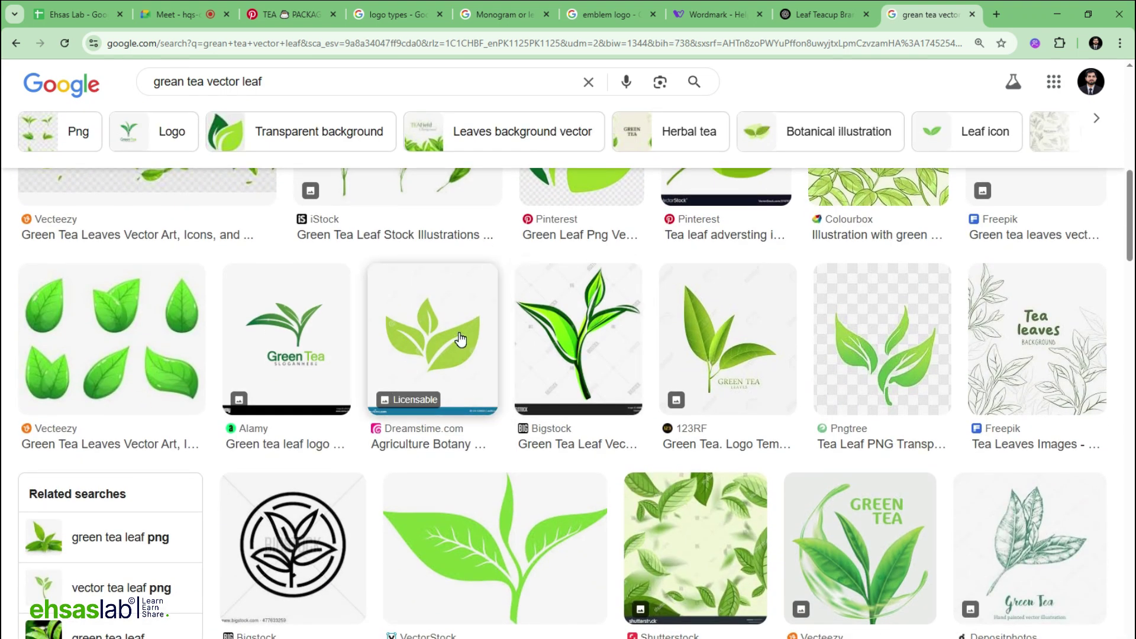
scroll(460, 339, "down", 7)
scroll(460, 339, "down", 6)
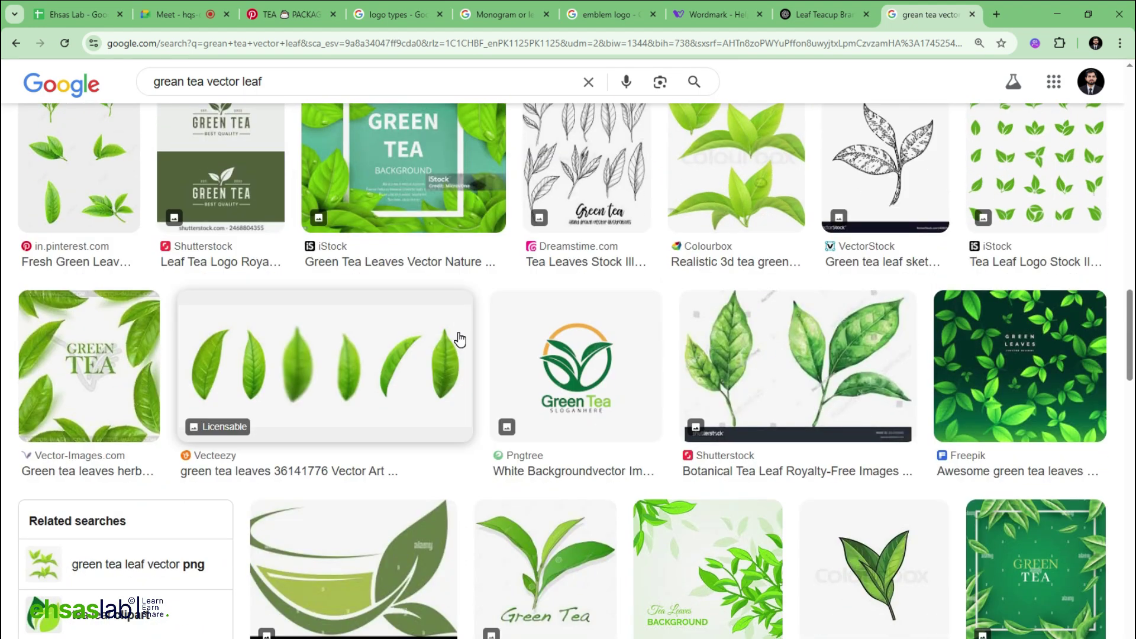
left_click(577, 349)
scroll(832, 332, "down", 10)
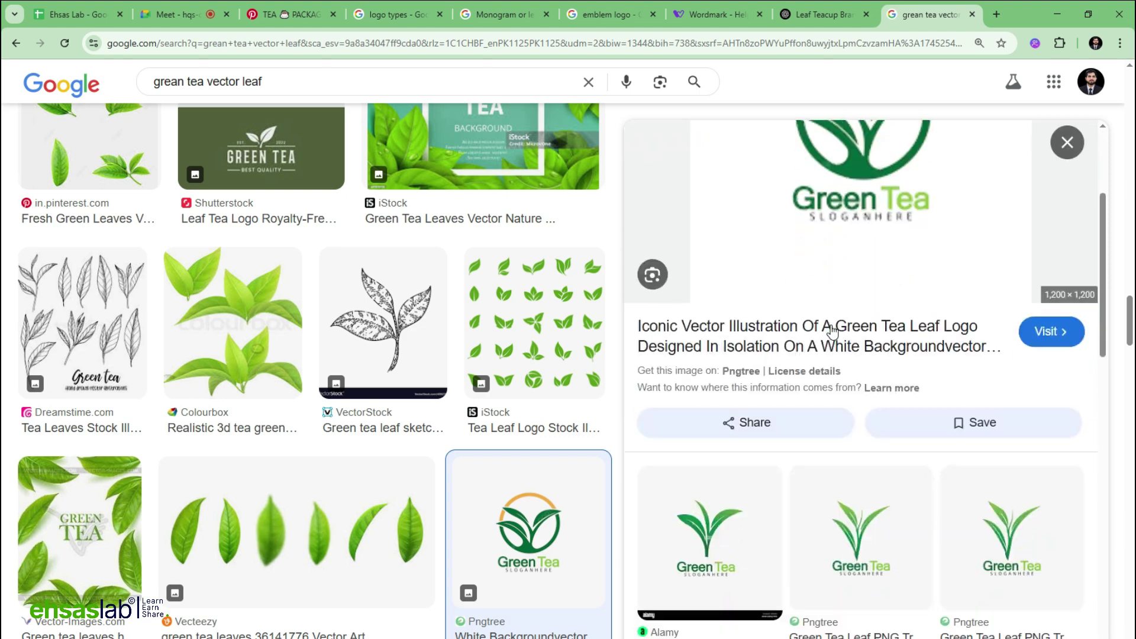
scroll(414, 411, "down", 8)
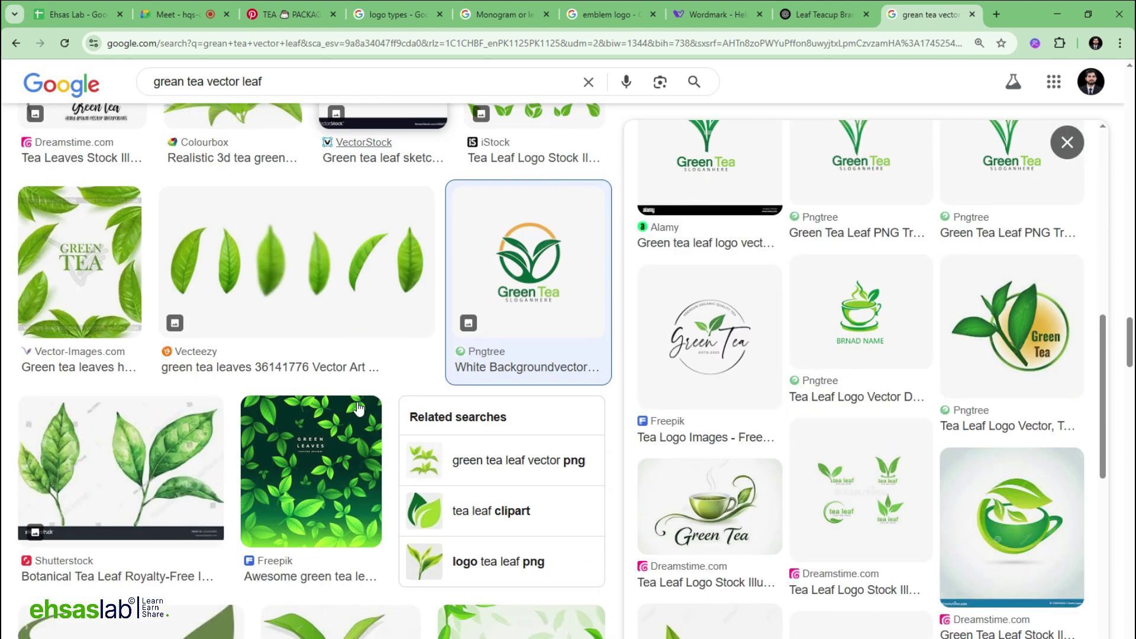
scroll(367, 408, "up", 4)
scroll(358, 408, "down", 6)
scroll(358, 408, "down", 10)
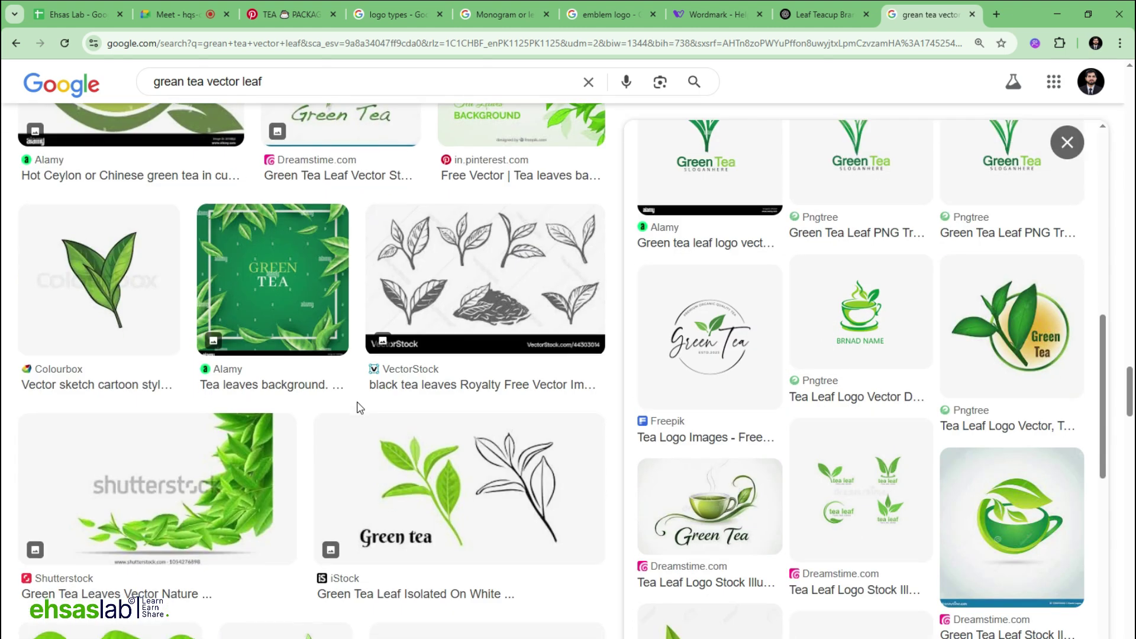
scroll(357, 408, "down", 1)
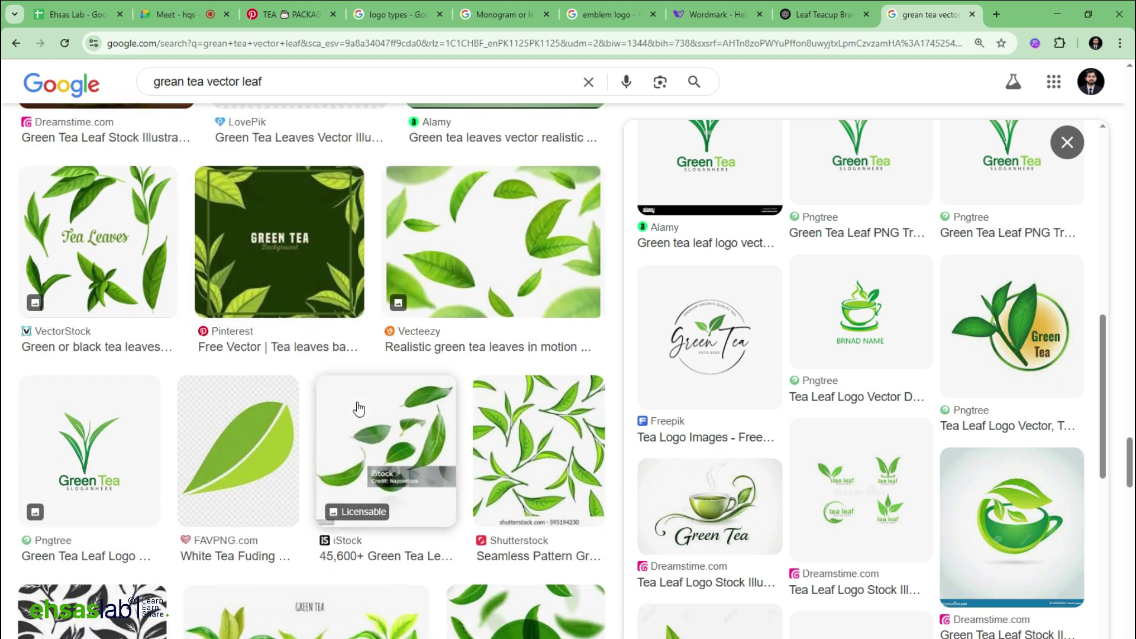
Browse more green tea leaf results for leaf shapes and vein ideas, previewing the 123RF tea leaf sprig logo.
scroll(357, 408, "down", 5)
scroll(712, 412, "down", 7)
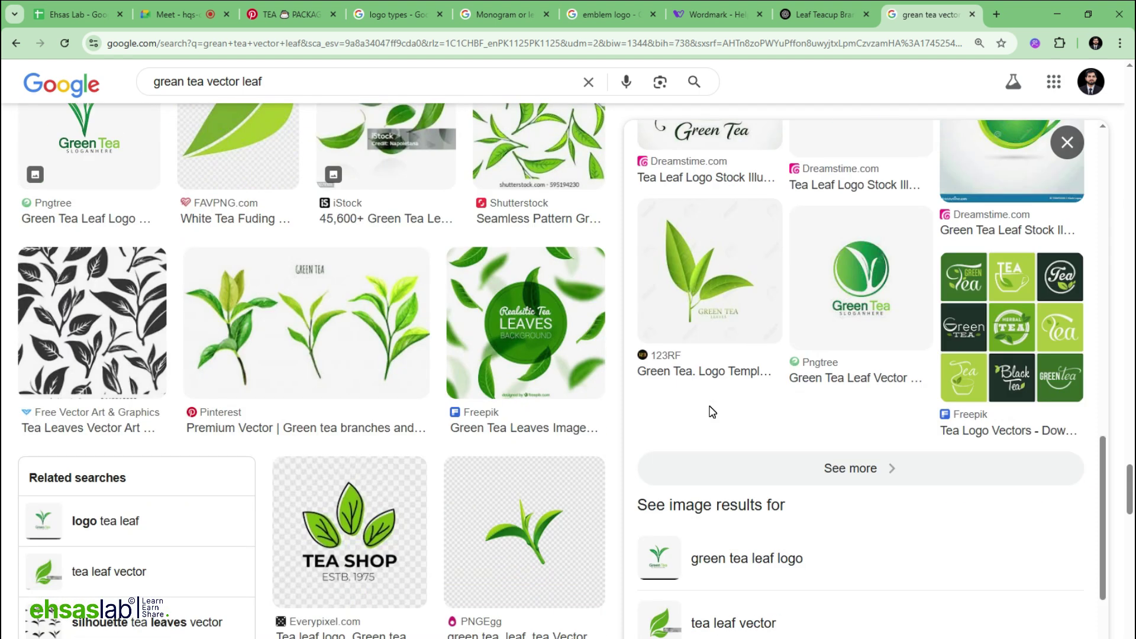
left_click(716, 286)
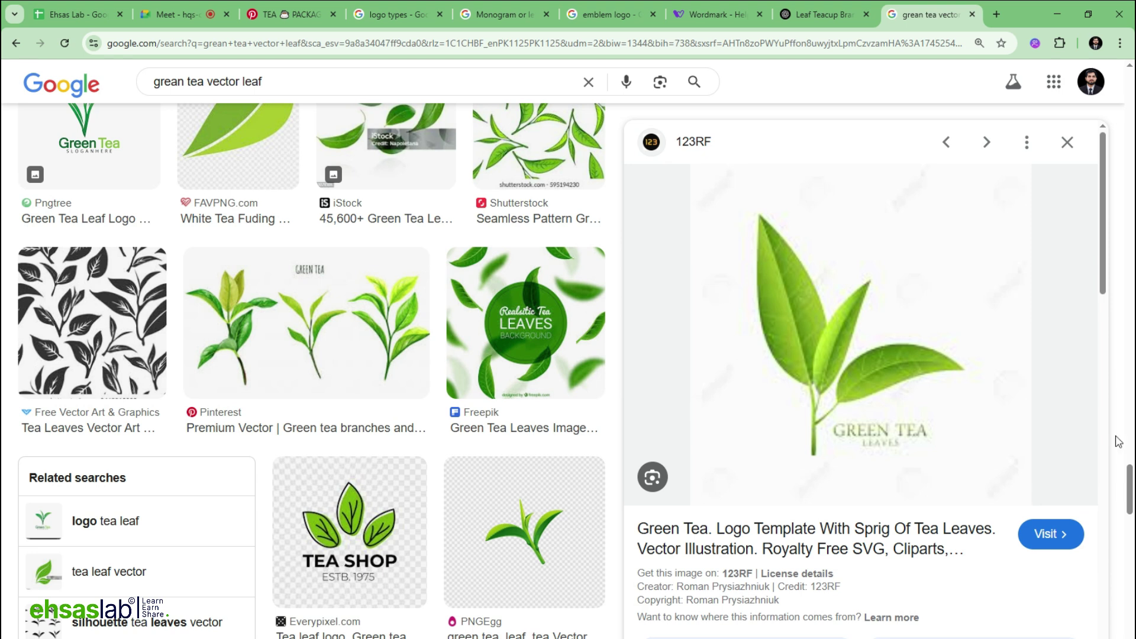
scroll(960, 374, "down", 8)
scroll(960, 374, "down", 6)
scroll(257, 353, "down", 6)
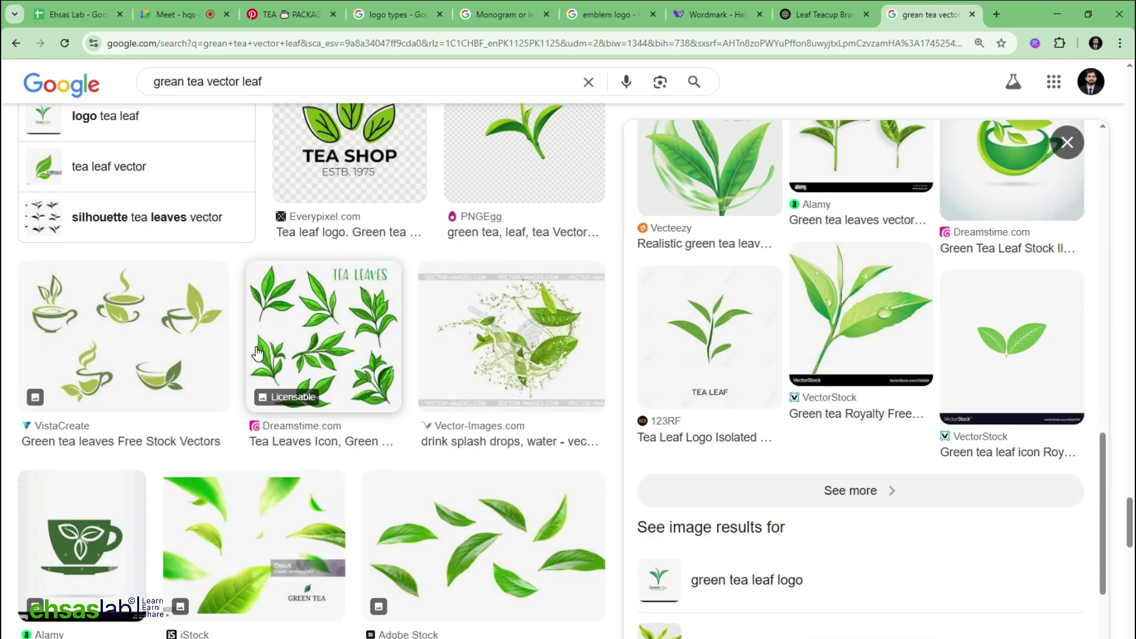
scroll(257, 354, "down", 10)
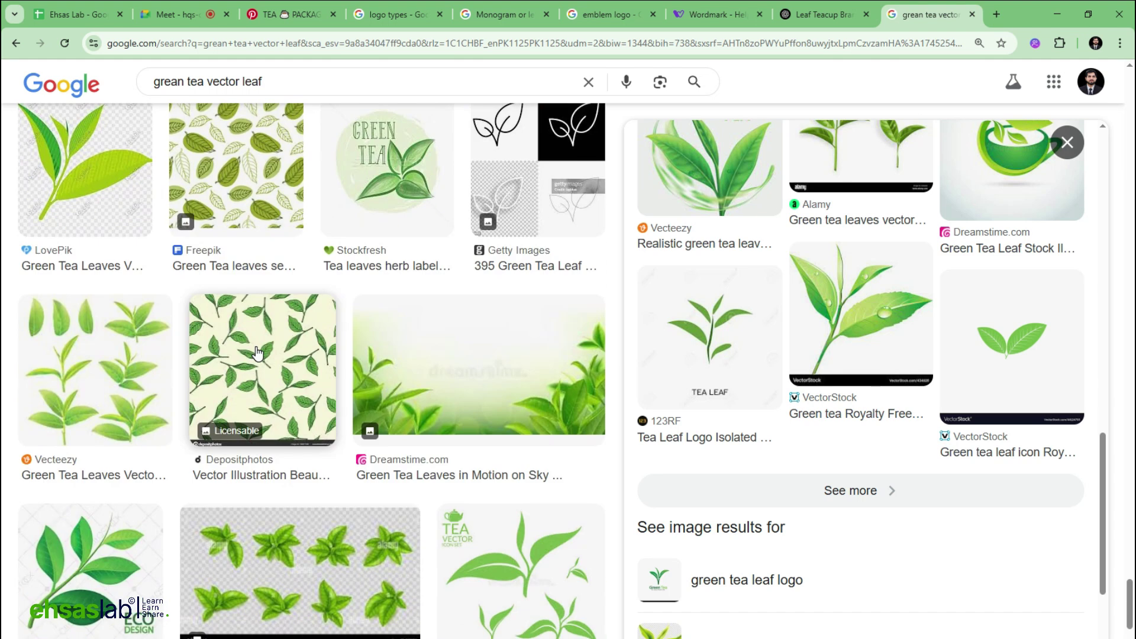
scroll(258, 353, "down", 8)
scroll(254, 347, "up", 11)
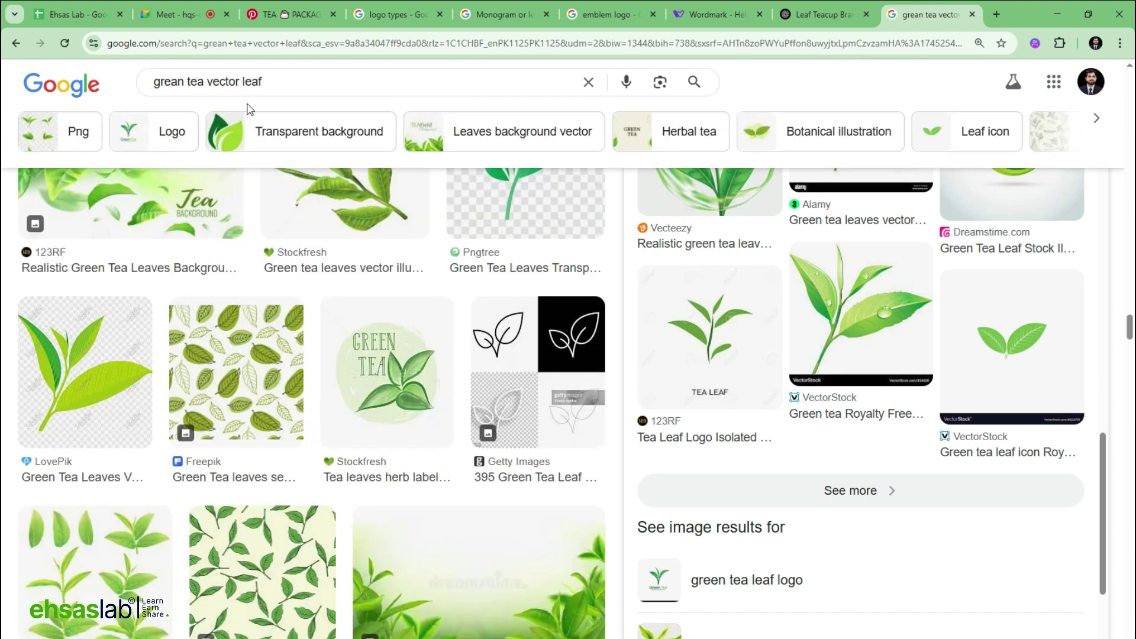
scroll(251, 125, "up", 5)
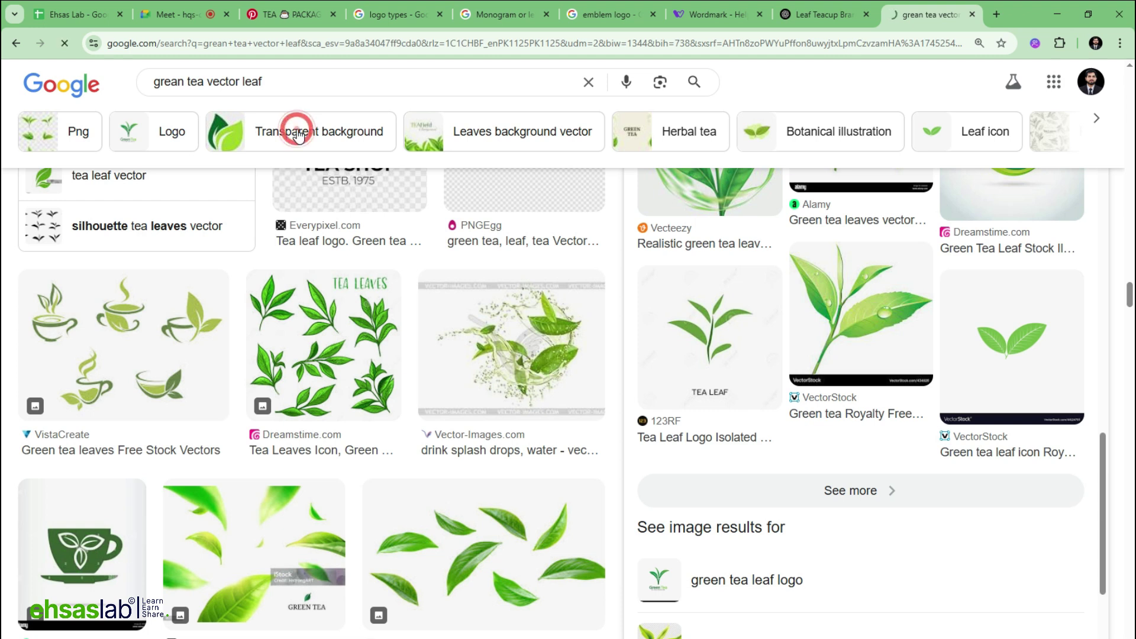
Narrow the image results to Transparent background and look through them for a simple leaf with a clear vein.
left_click(297, 133)
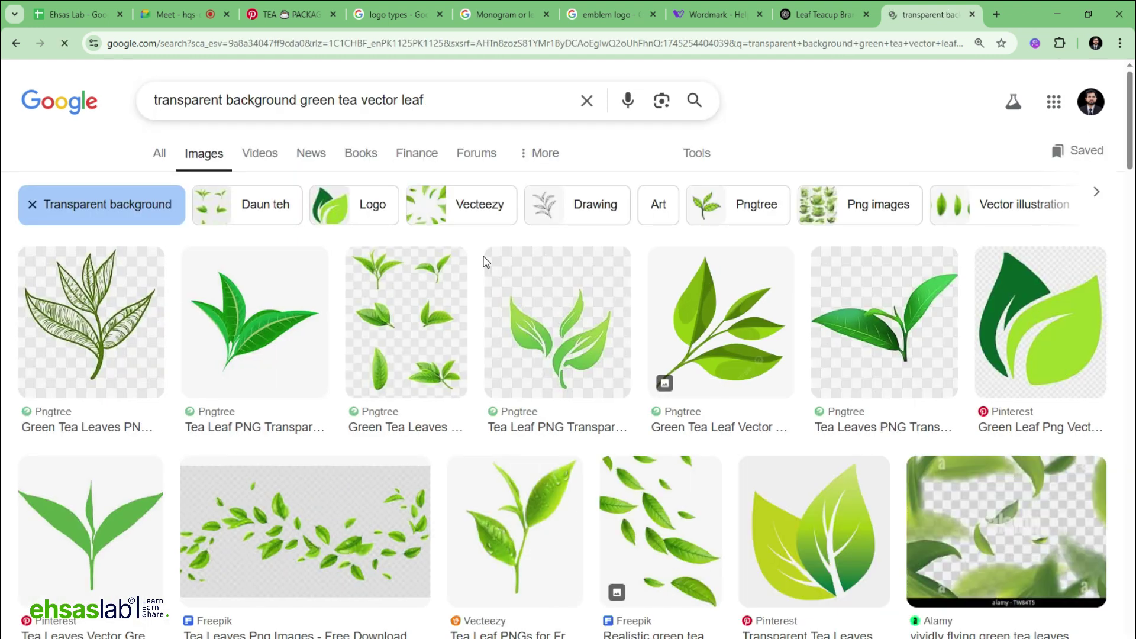
scroll(486, 261, "down", 8)
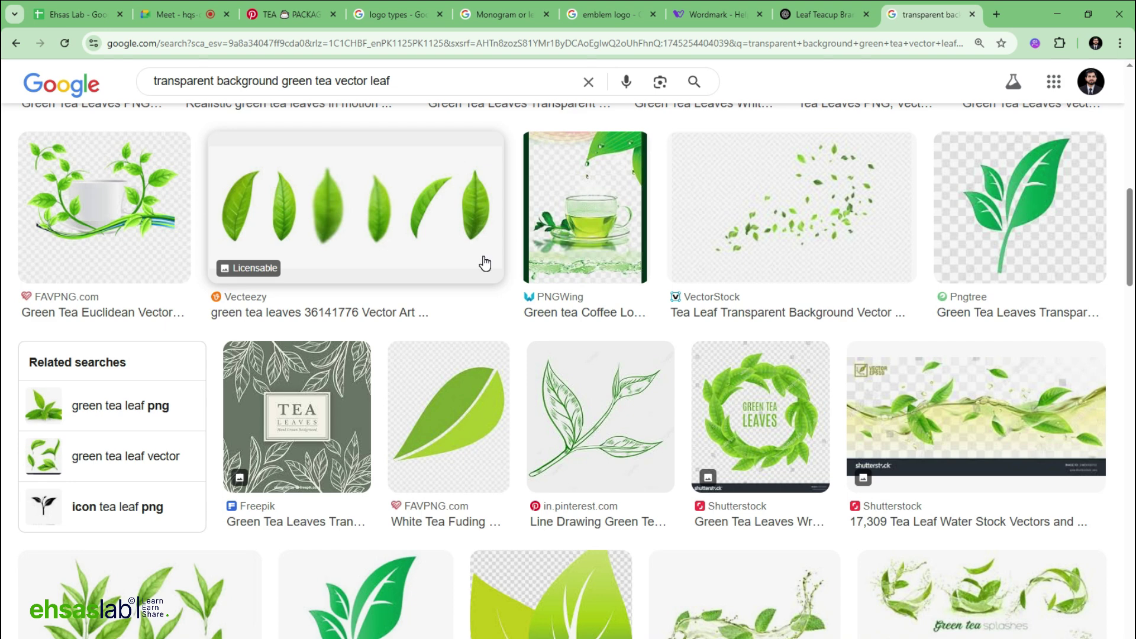
scroll(484, 264, "down", 10)
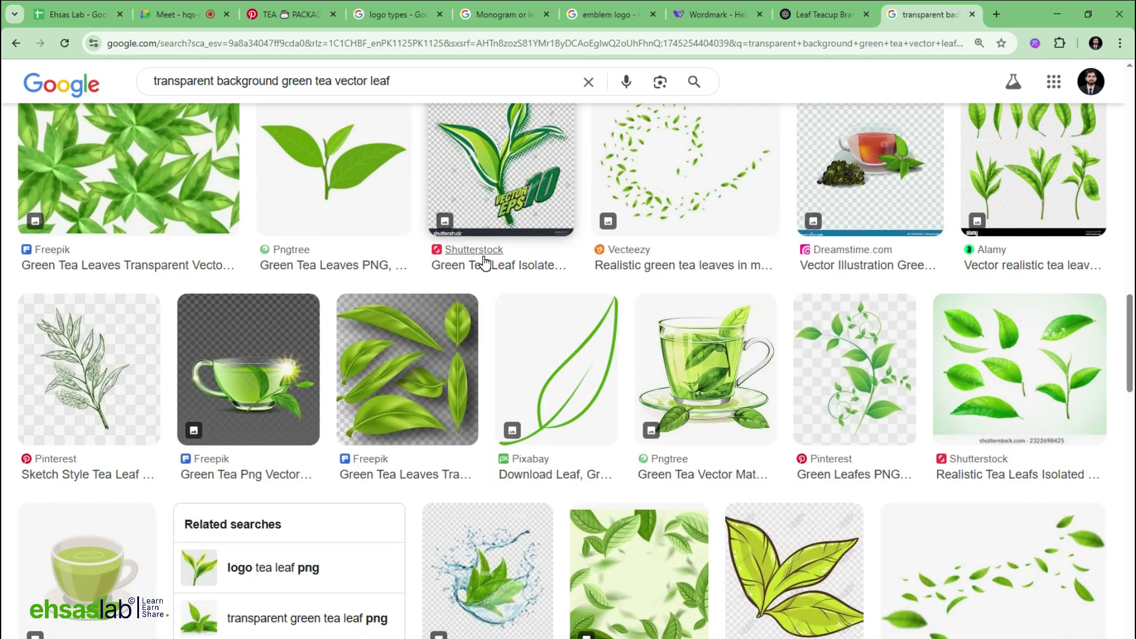
scroll(485, 263, "down", 7)
scroll(484, 262, "down", 6)
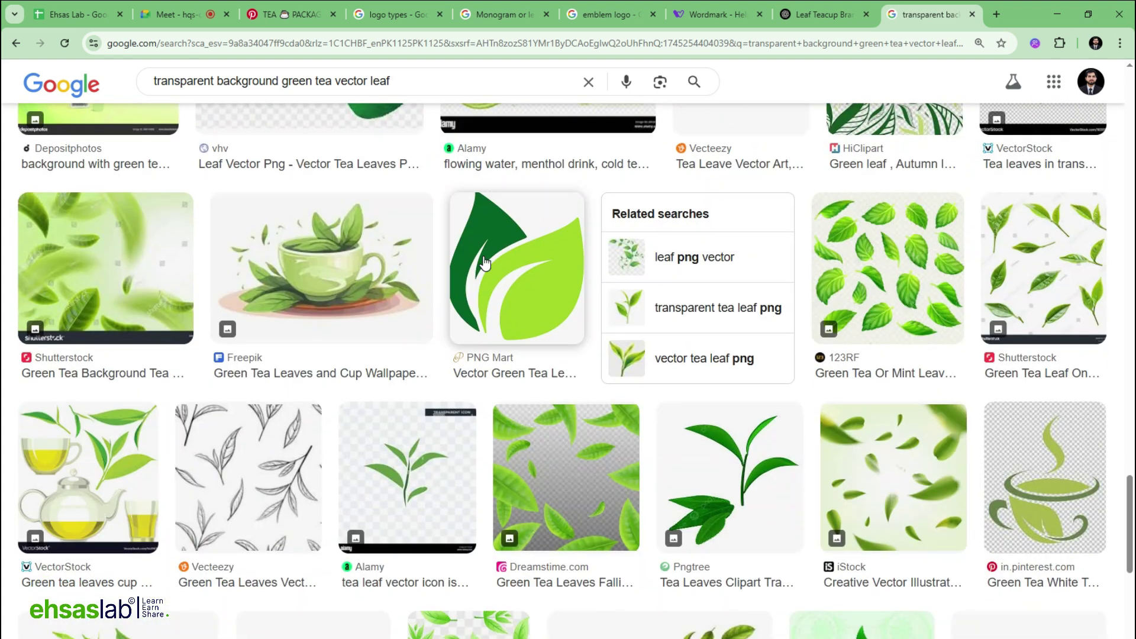
scroll(515, 292, "down", 5)
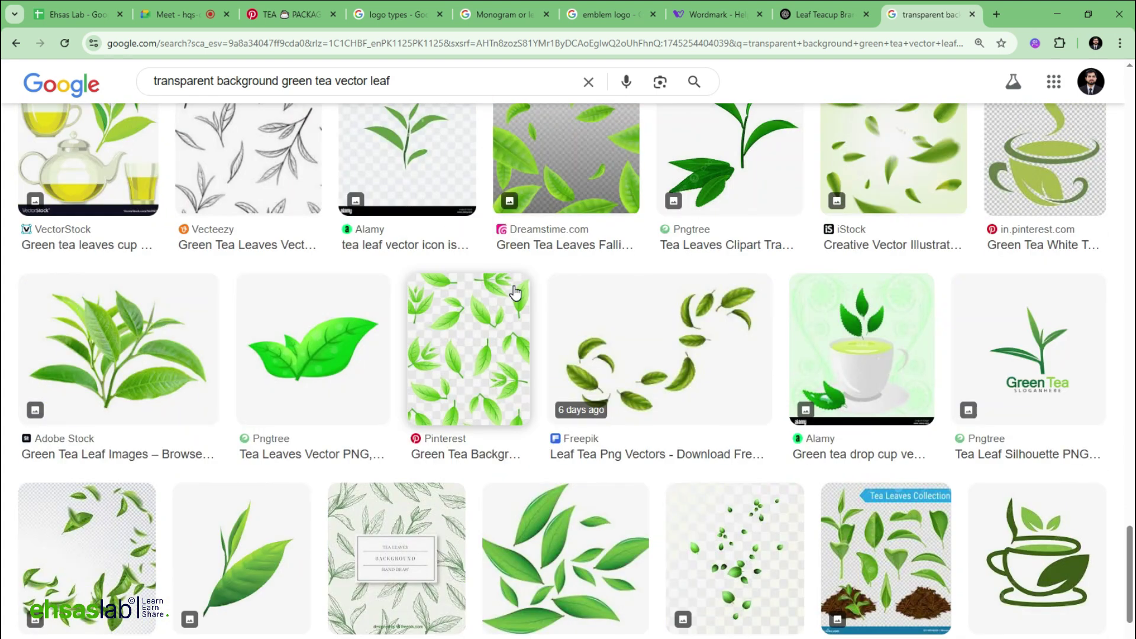
scroll(514, 292, "down", 4)
scroll(515, 292, "up", 4)
scroll(517, 291, "down", 6)
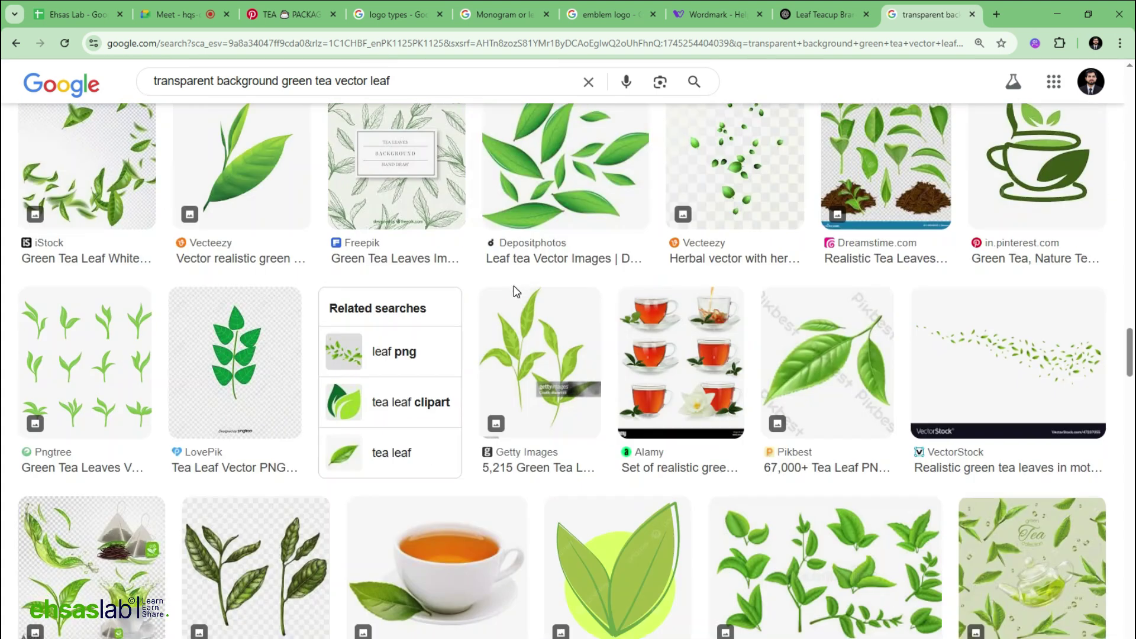
Copy PNG Mart's two-tone green leaf image and paste it into the Illustrator document, scaled to 33.8 pt, near the artboard's right edge.
scroll(516, 291, "up", 10)
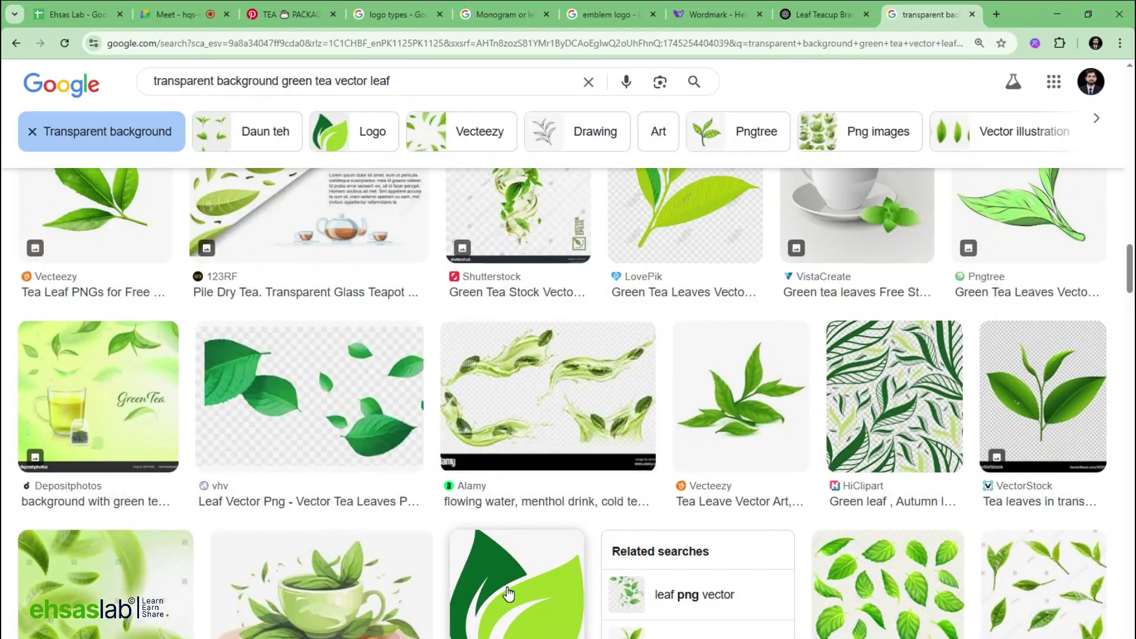
right_click(509, 247)
left_click(568, 468)
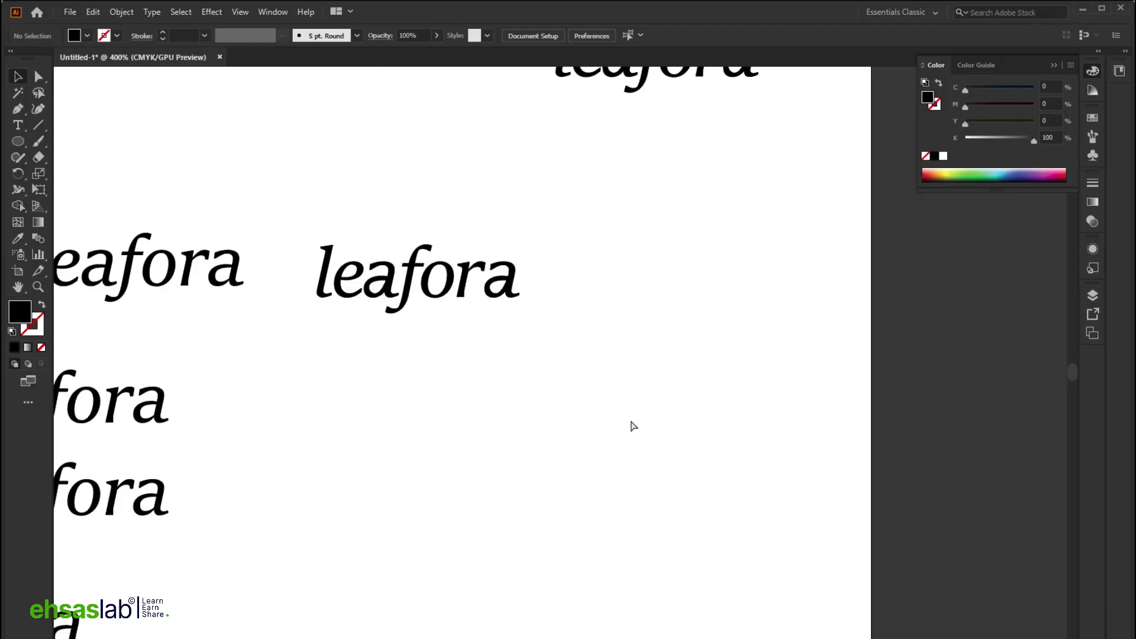
key("ctrl+v")
key("ctrl+1")
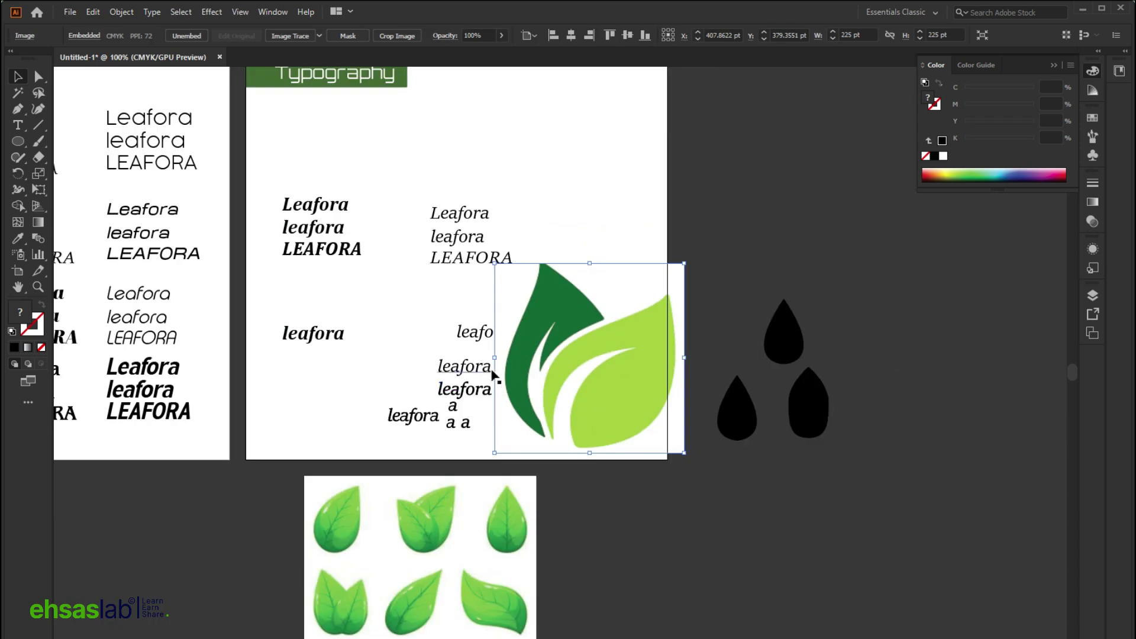
left_click_drag(516, 361, 655, 359)
Copy the leaf-shaped counter from the final a and place the copy in the empty space right of the wordmark.
scroll(583, 343, "up", 6)
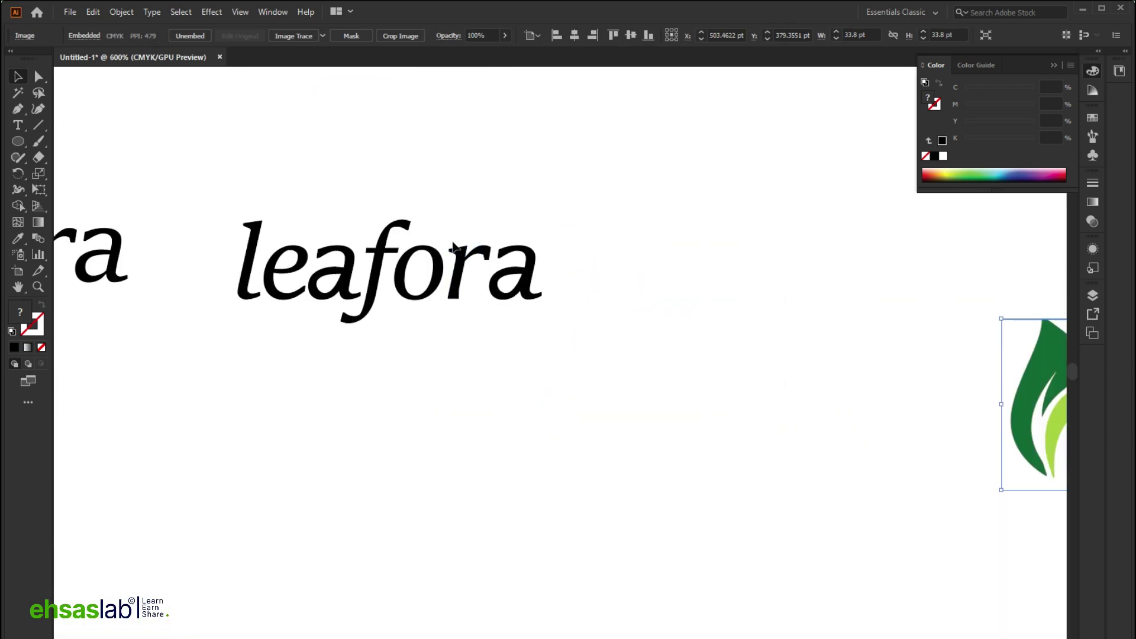
scroll(514, 278, "up", 2)
double_click(482, 291)
left_click(482, 284)
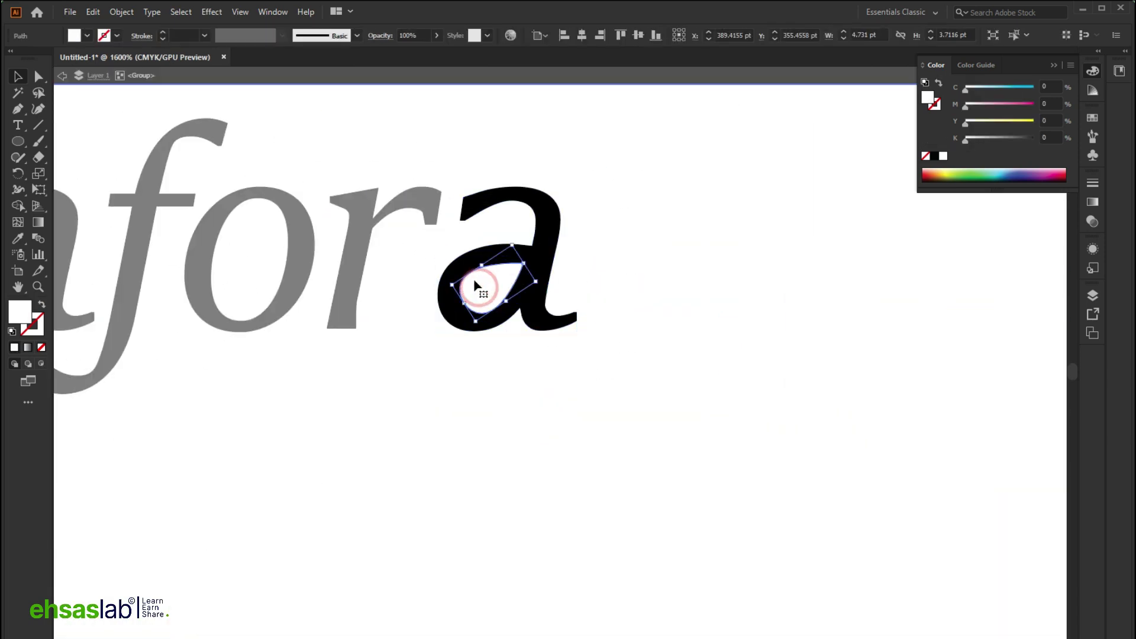
double_click(592, 481)
scroll(592, 482, "down", 2)
left_click_drag(567, 367, 668, 341)
Fill the copied leaf shape with the dark grey sampled from the area outside the artboard using the Eyedropper.
scroll(700, 322, "up", 8)
scroll(421, 385, "down", 8)
key("i")
scroll(938, 351, "up", 5)
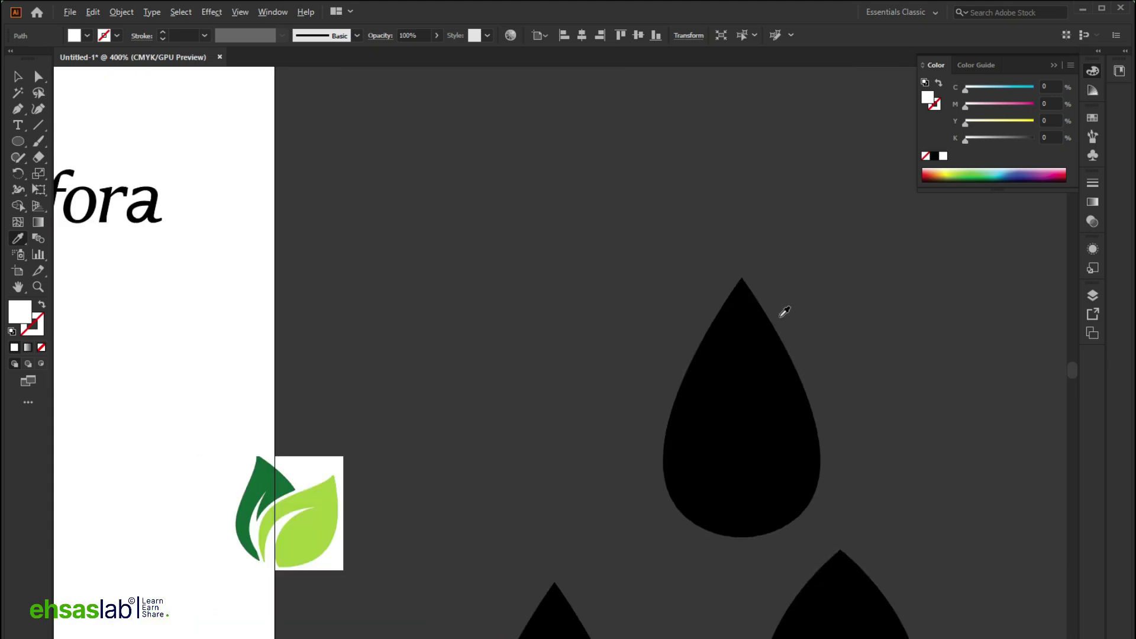
left_click(911, 345)
scroll(866, 352, "down", 5)
scroll(753, 359, "up", 8)
scroll(651, 402, "right", 3)
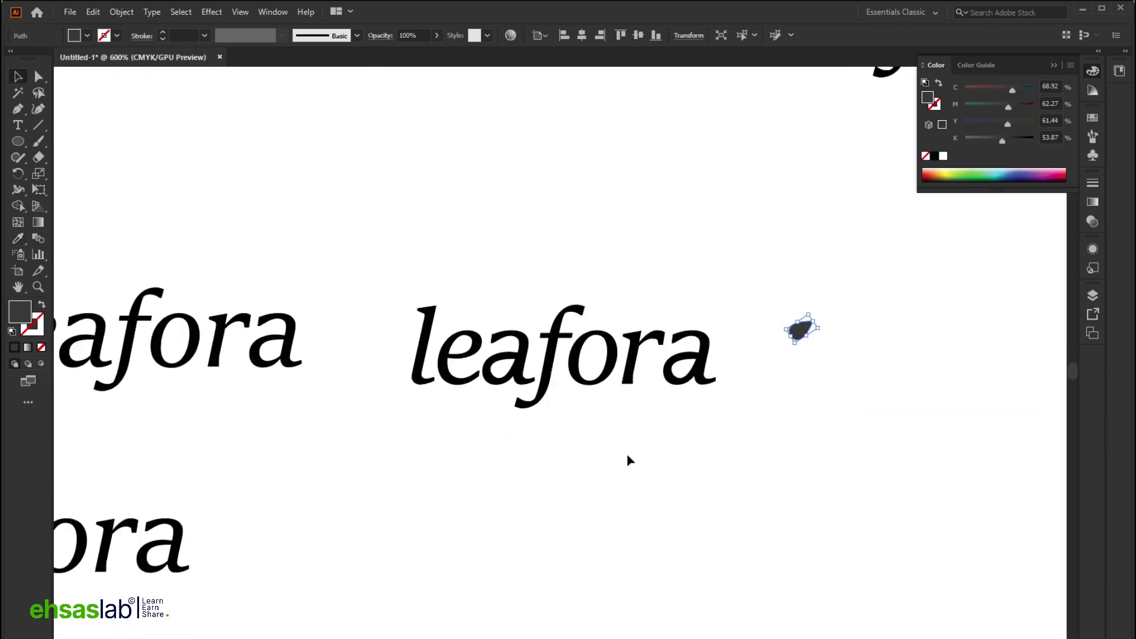
key("v")
Draw a tapering, curved vein filled with white FFFFFF across the dark grey leaf with the Pen tool.
scroll(763, 327, "up", 4)
scroll(766, 328, "up", 4)
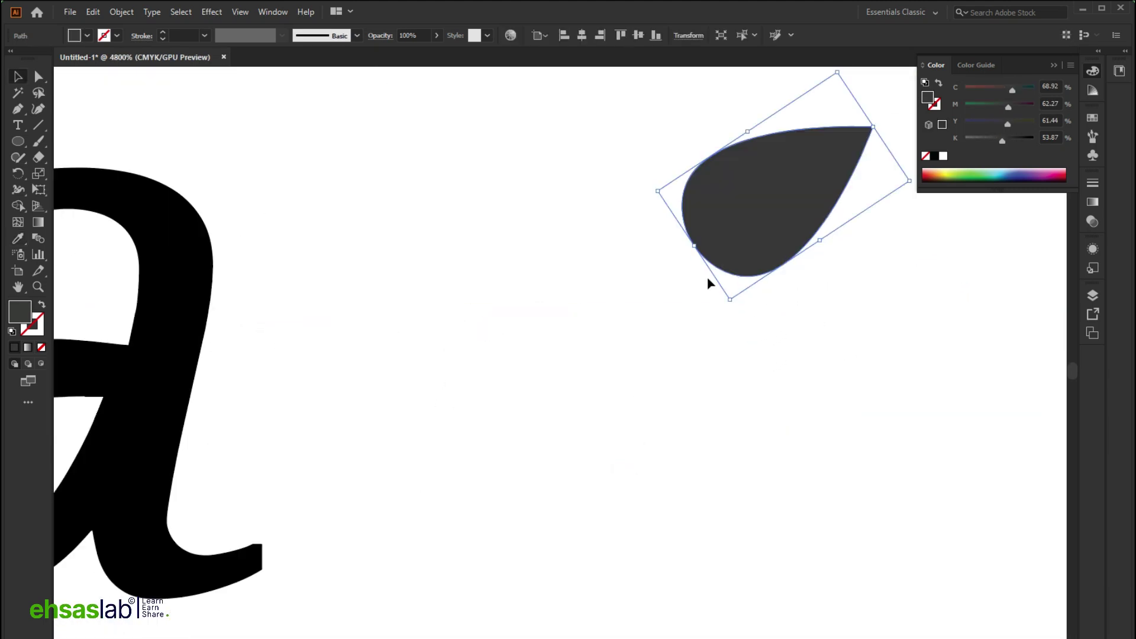
left_click(631, 327)
scroll(415, 254, "up", 2)
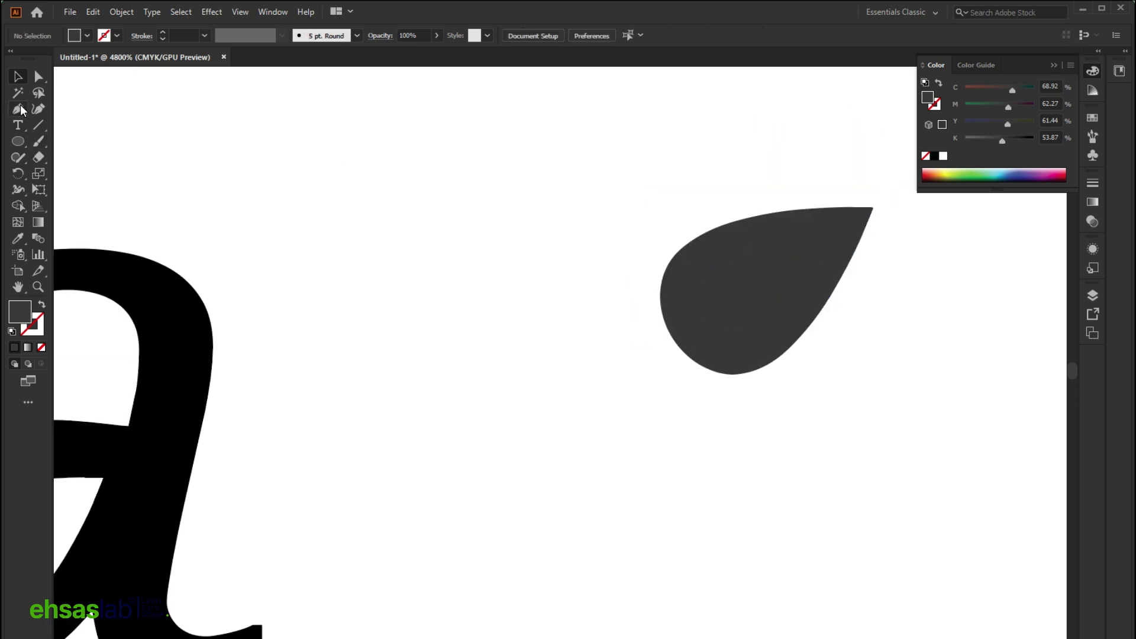
double_click(23, 314)
type("ffffff")
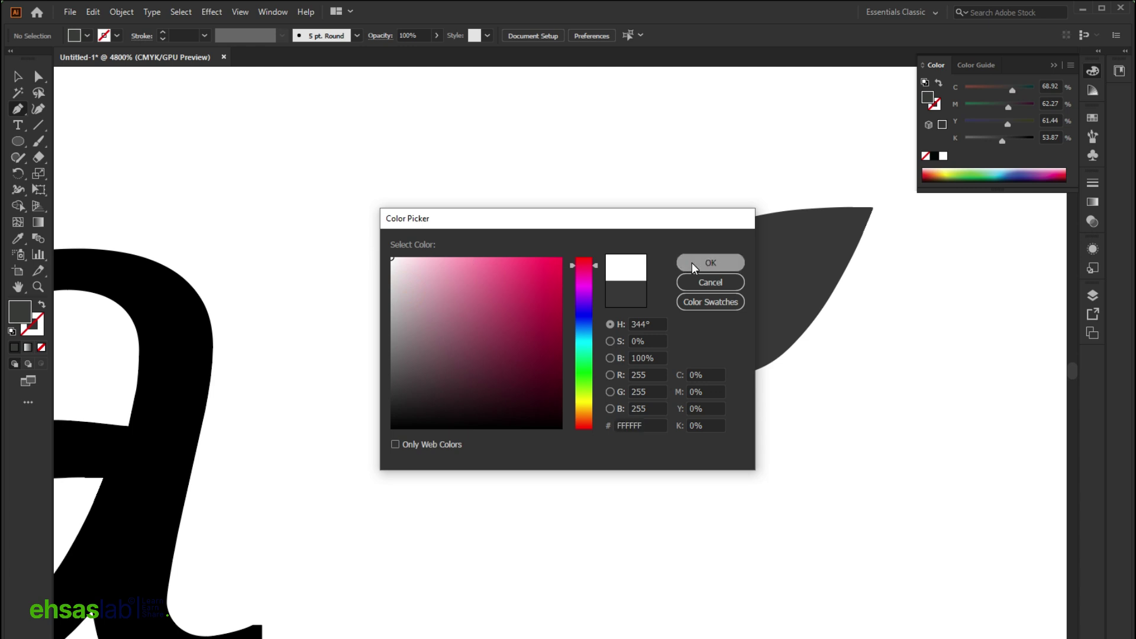
left_click(693, 264)
left_click_drag(654, 356, 920, 238)
left_click_drag(848, 229, 852, 236)
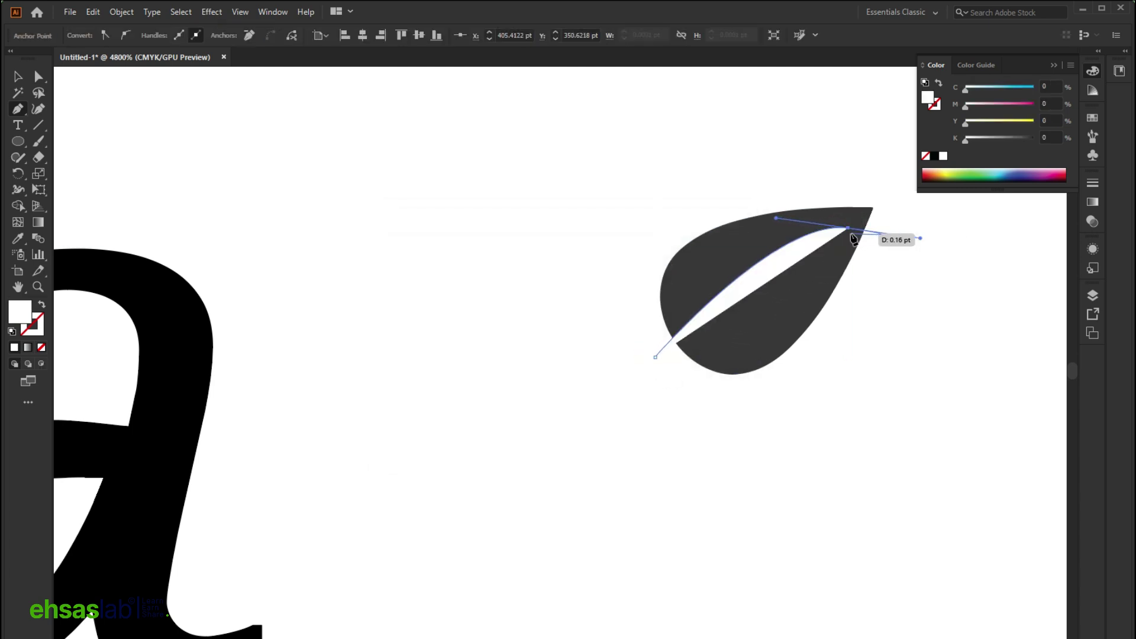
left_click_drag(692, 374, 604, 526)
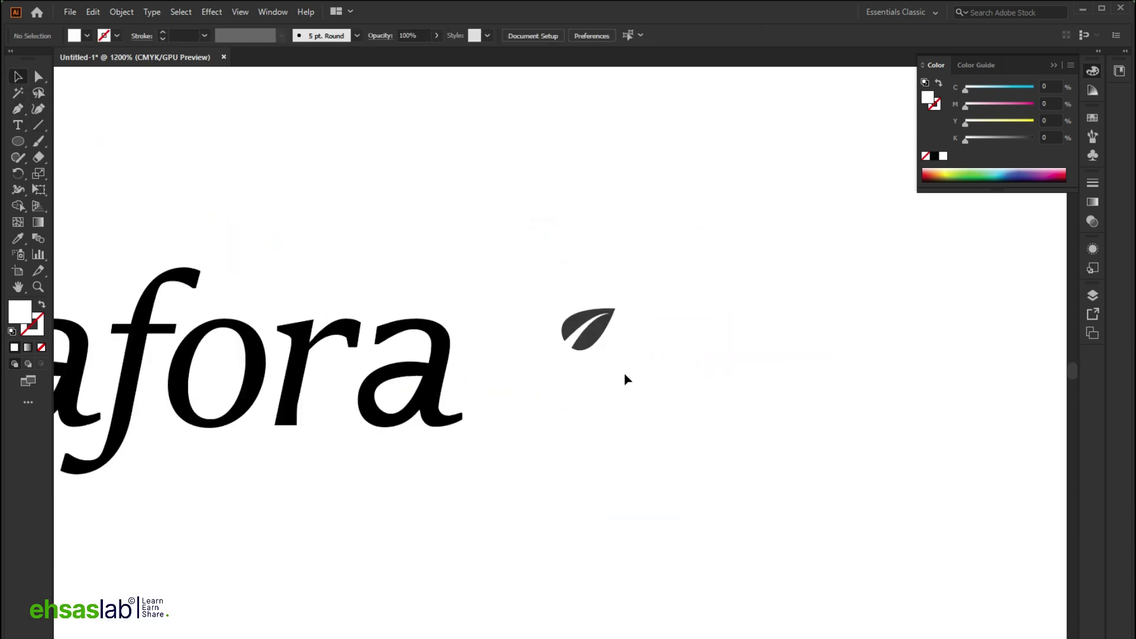
Examine the leaf's white vein up close and compare the leaf with the wordmark's letters.
scroll(624, 377, "up", 3)
left_click(357, 204)
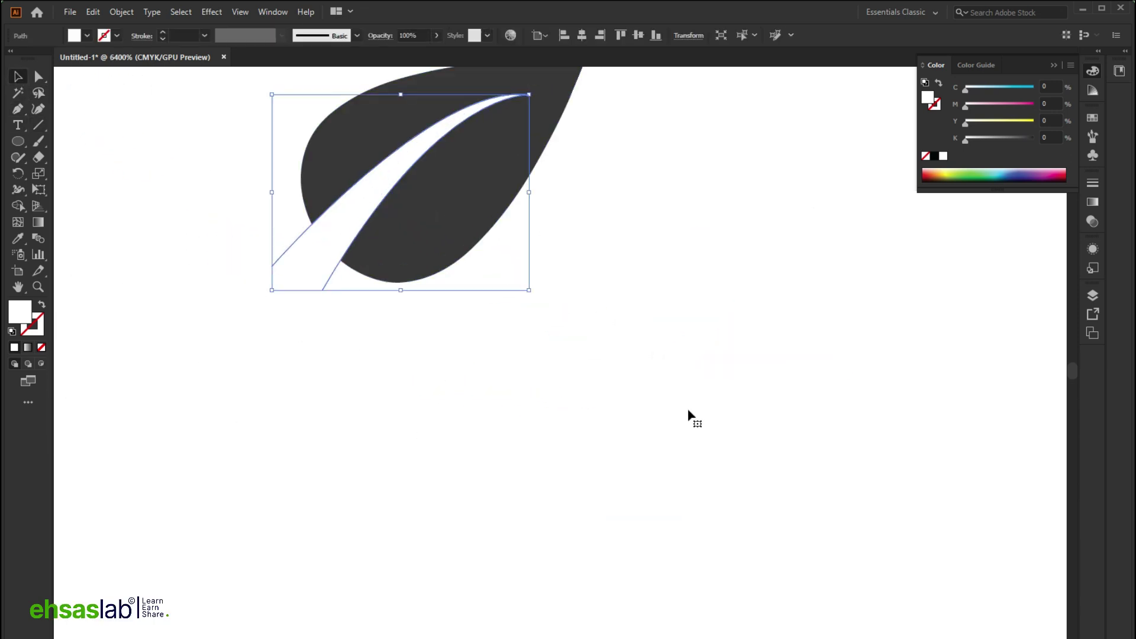
left_click(688, 408)
scroll(679, 409, "up", 5)
scroll(592, 437, "down", 3)
scroll(551, 460, "down", 3)
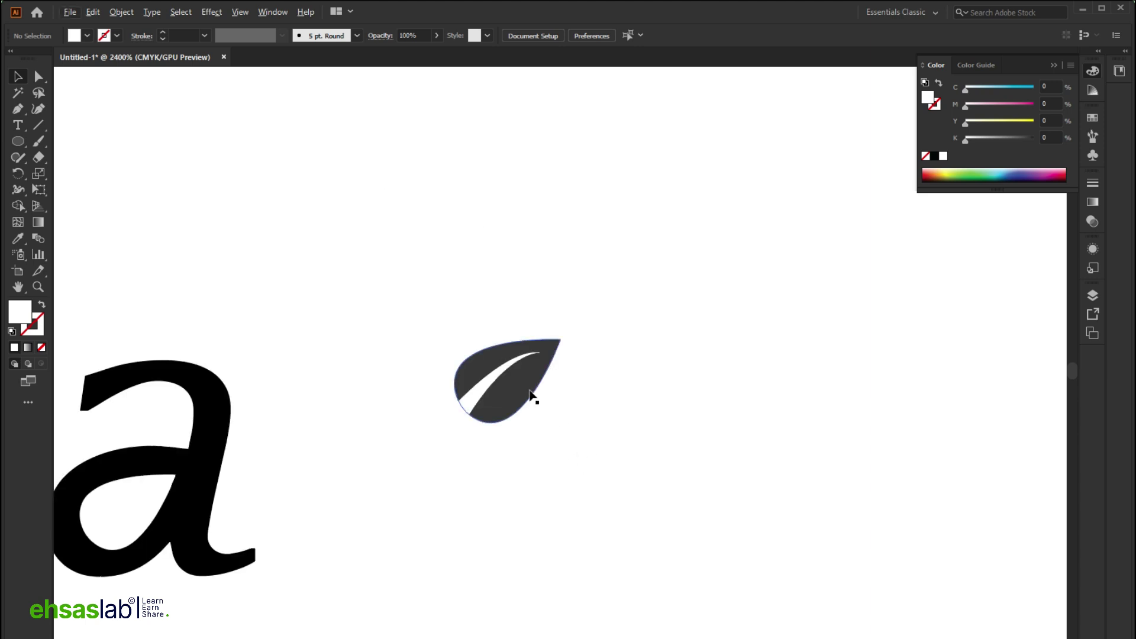
scroll(532, 396, "down", 3)
scroll(578, 433, "up", 4)
scroll(400, 373, "up", 1)
scroll(401, 375, "down", 1)
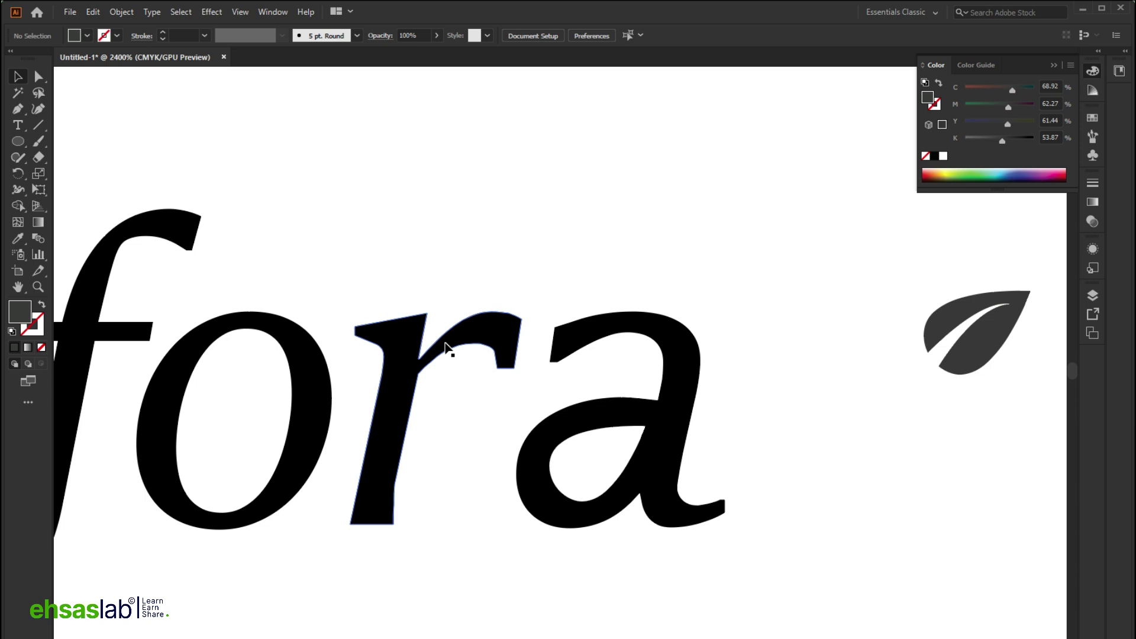
Place the wordmark's letter r on its own in the empty area below the leaf.
left_click(445, 352)
left_click(439, 436)
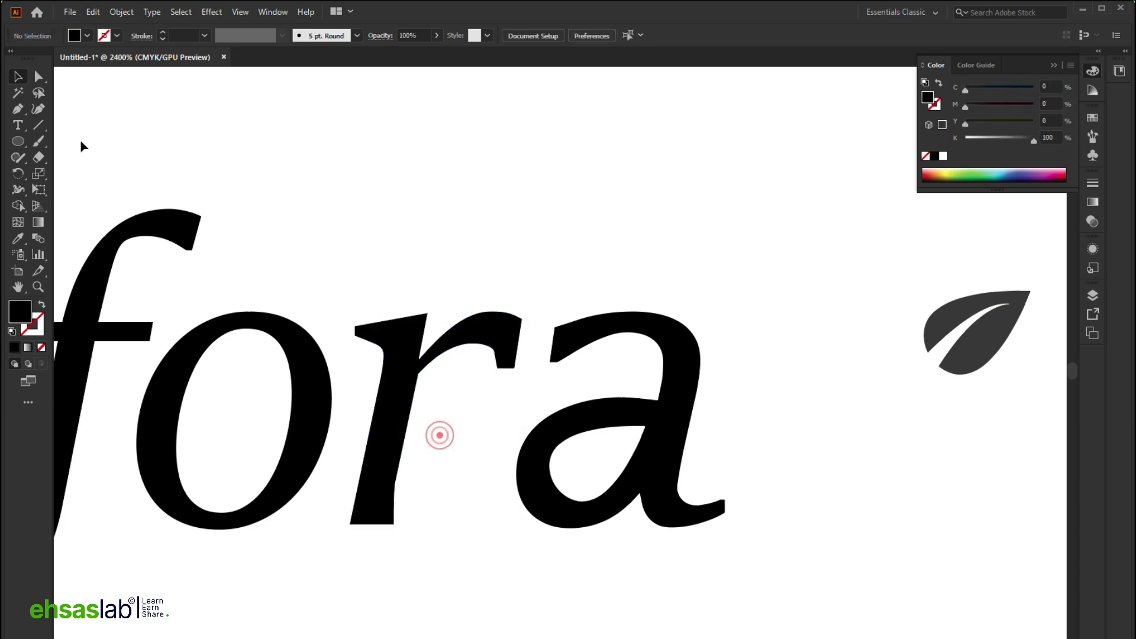
scroll(214, 253, "down", 1)
scroll(355, 248, "down", 2)
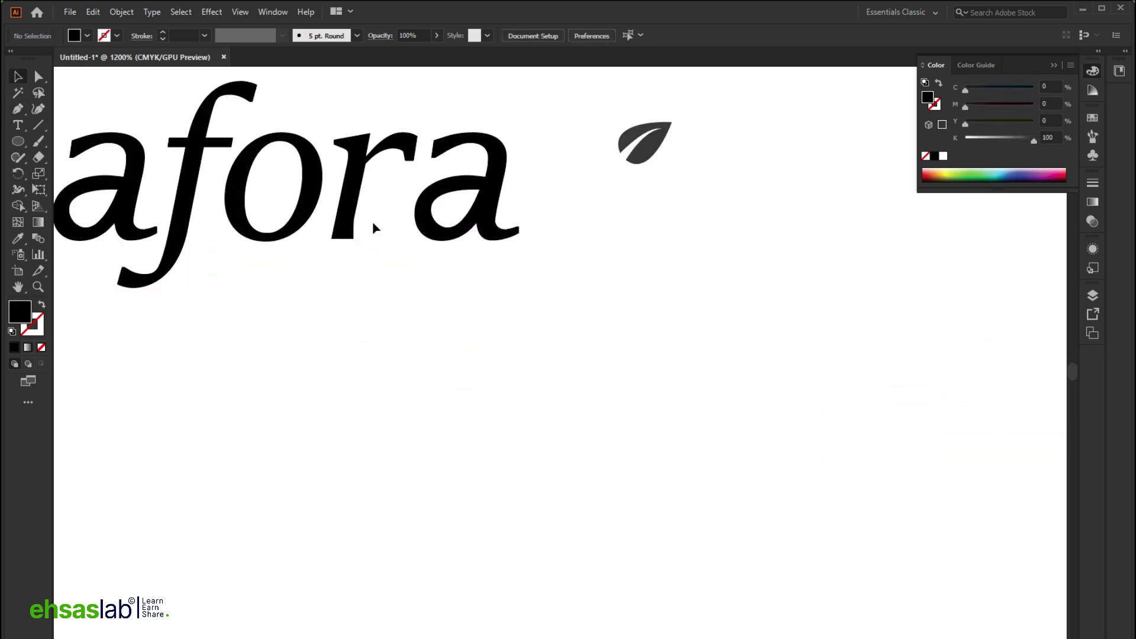
left_click_drag(357, 172, 643, 256)
scroll(733, 239, "up", 3)
scroll(686, 246, "right", 2)
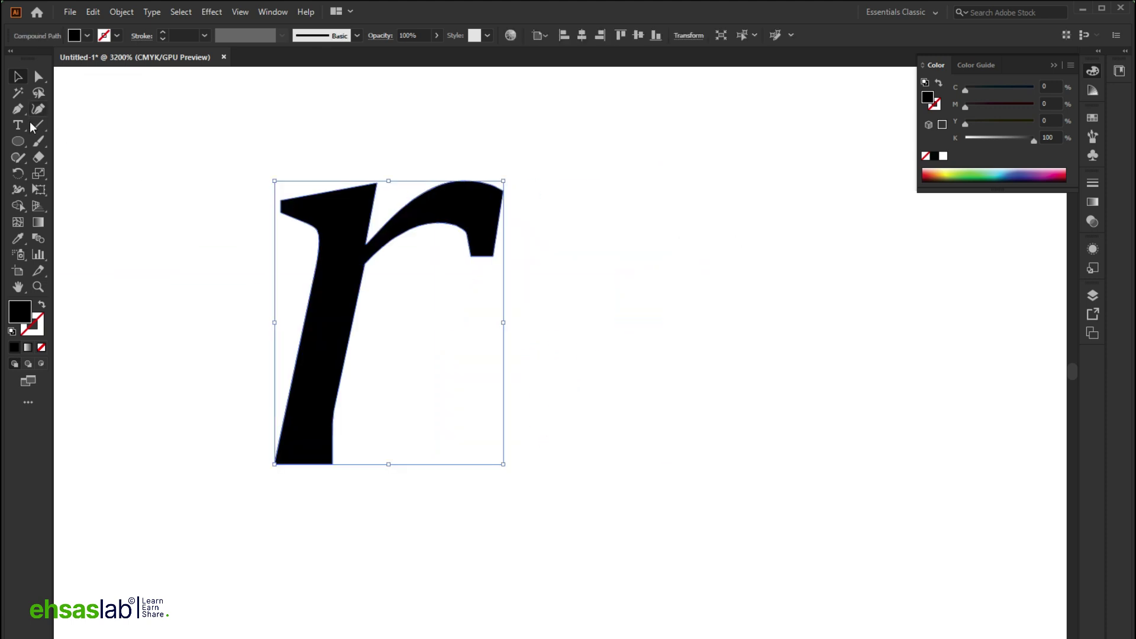
Draw a black straight-edged shape with the Pen tool along the inner edge of the r's stem.
left_click(166, 142)
left_click(19, 110)
left_click_drag(376, 183, 349, 353)
scroll(461, 420, "left", 3)
key("v")
left_click(721, 348)
Select the r together with the drawn stem shape and display the Pathfinder options.
scroll(658, 349, "up", 3)
left_click_drag(685, 483, 363, 284)
left_click(265, 12)
left_click(277, 13)
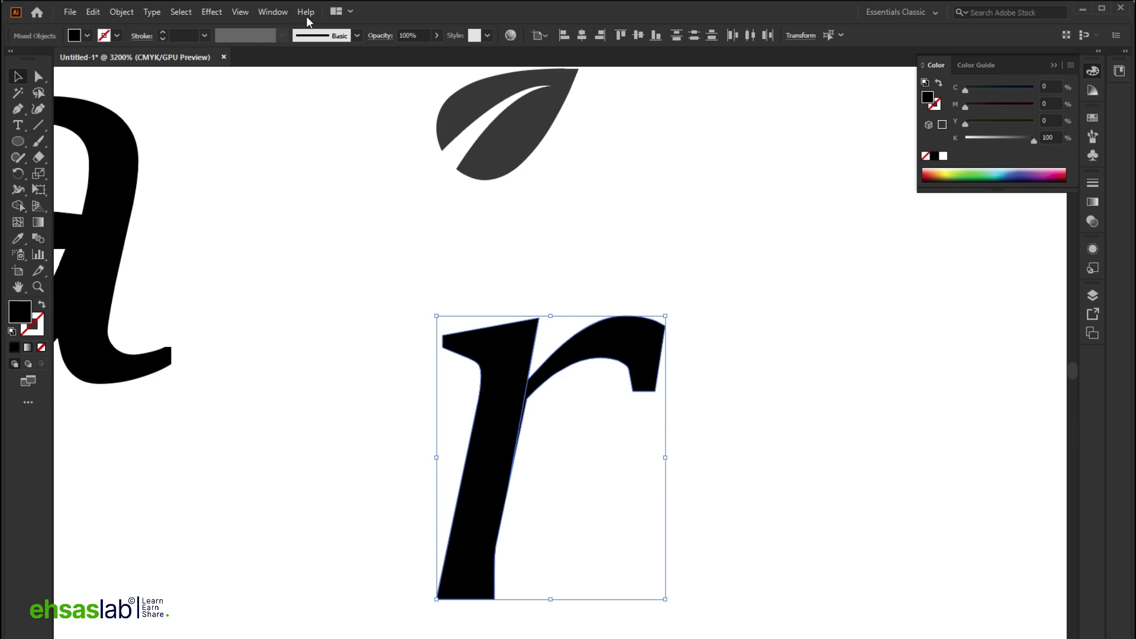
left_click(273, 13)
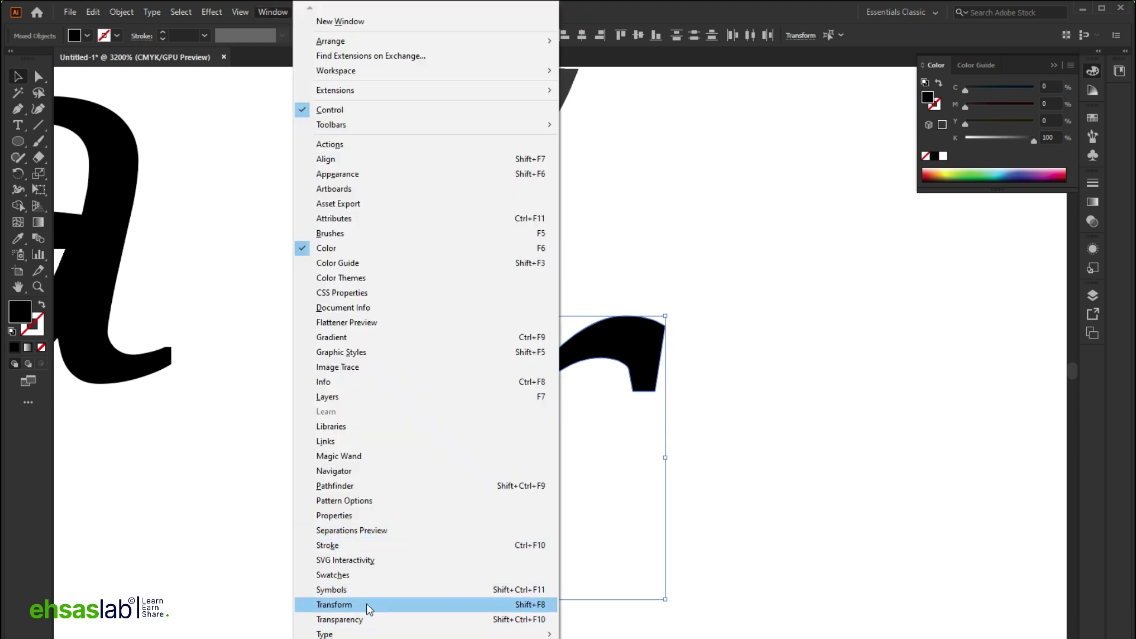
left_click(346, 487)
Combine the r with the drawn stem shape using Pathfinder and check the join between stem and arm.
left_click(828, 372)
left_click(529, 396)
double_click(499, 392)
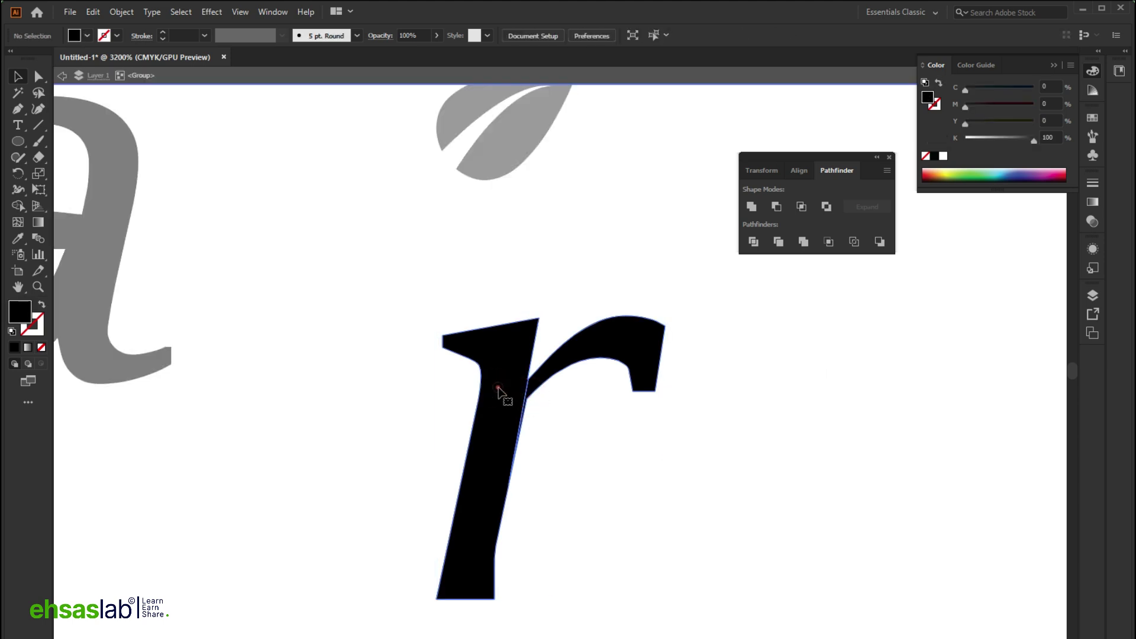
double_click(733, 395)
left_click_drag(743, 342, 572, 434)
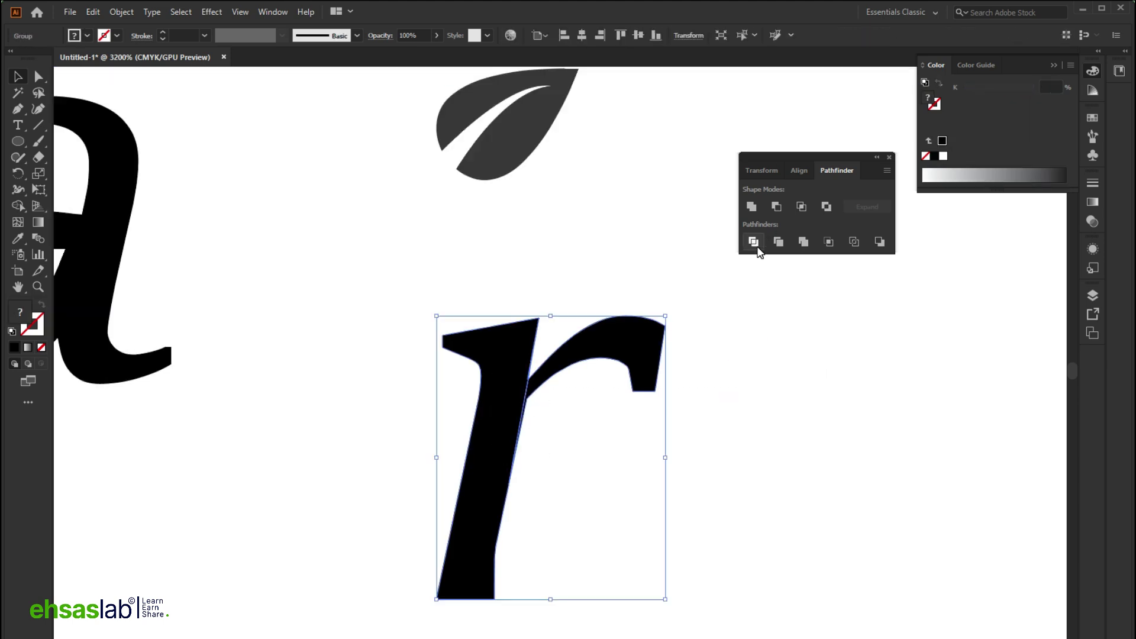
left_click(659, 515)
scroll(556, 467, "up", 5)
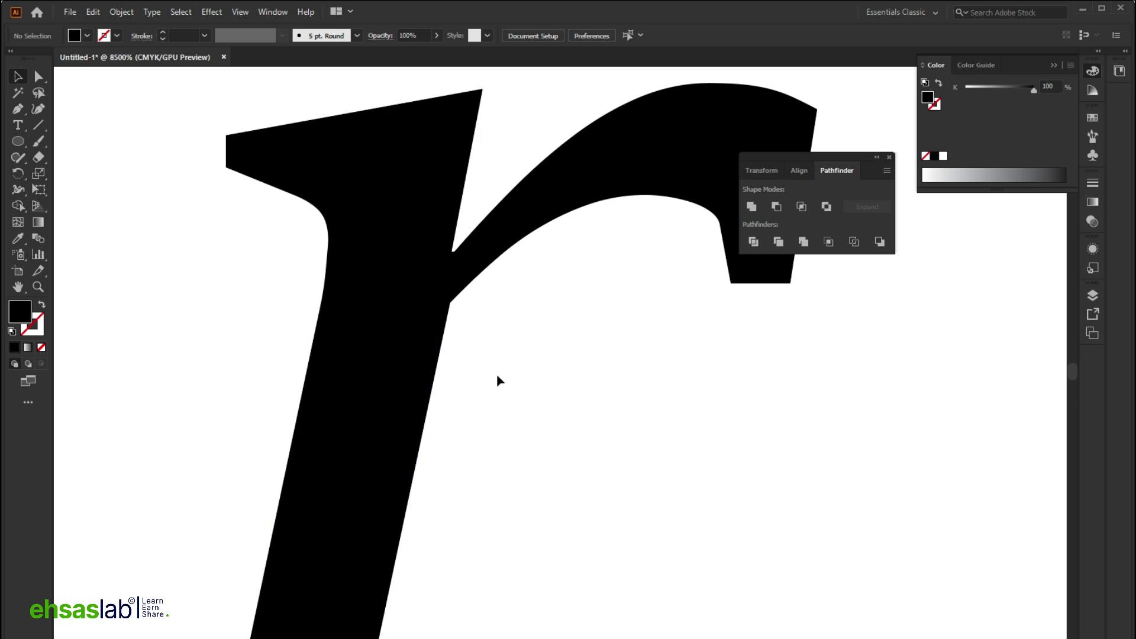
Remove the arm of the r with the Shape Builder tool, keeping only the stem.
left_click(436, 355)
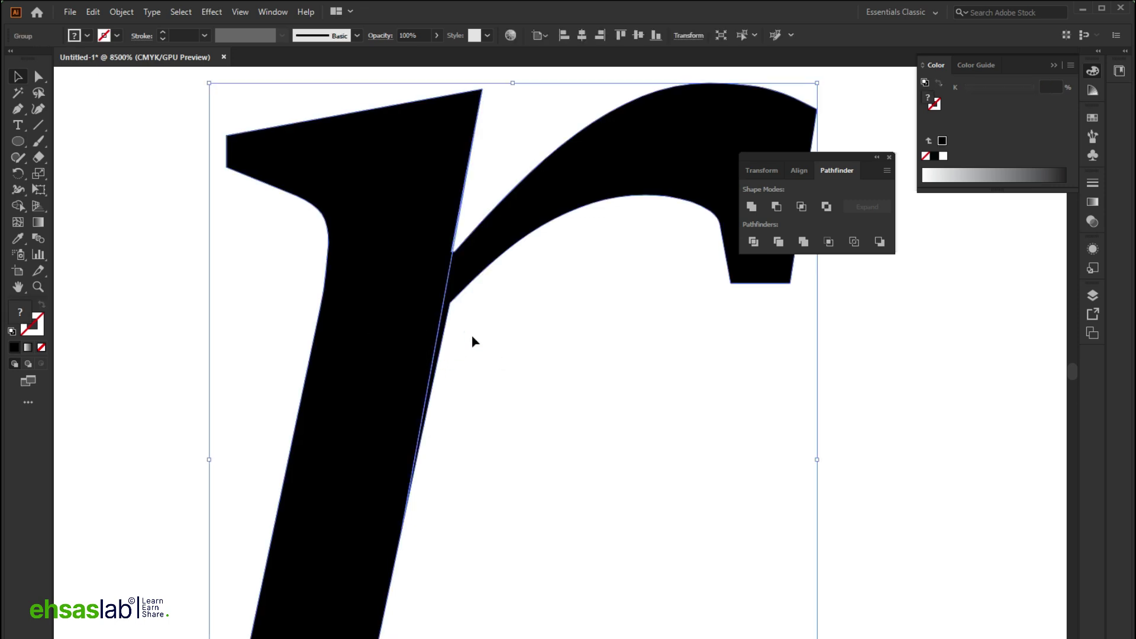
key("shift+m")
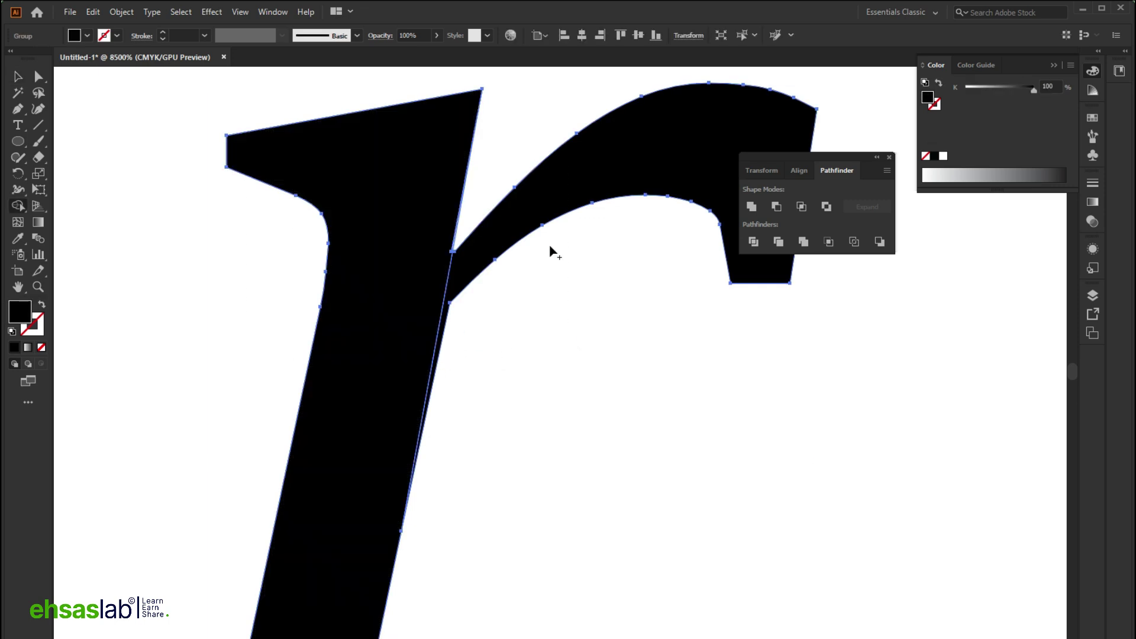
left_click(533, 224, "alt")
scroll(488, 263, "down", 10)
key("v")
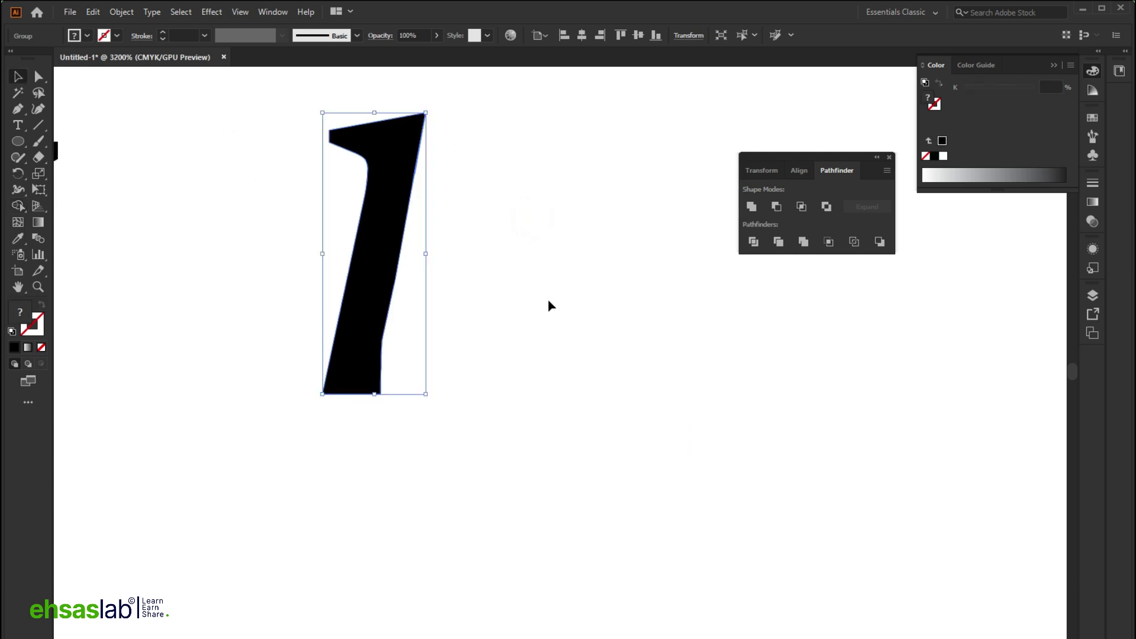
left_click(563, 319)
Duplicate the small grey leaf above the r and place the copy against the upper part of the stem.
scroll(406, 253, "up", 5)
left_click_drag(420, 264, 492, 551)
key("ctrl+z")
left_click_drag(621, 134, 349, 300)
left_click_drag(426, 254, 501, 497)
scroll(547, 524, "up", 2)
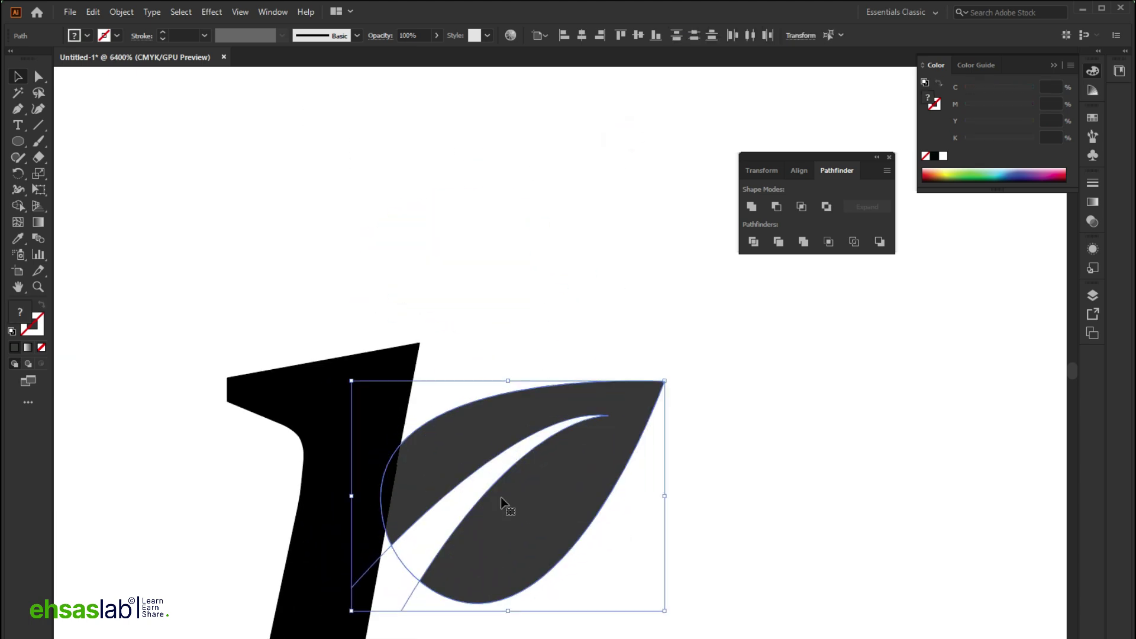
scroll(450, 414, "down", 5)
left_click(497, 391)
scroll(497, 391, "down", 4)
scroll(575, 478, "up", 3)
left_click_drag(523, 284, 575, 534)
left_click(580, 533)
left_click_drag(511, 298, 588, 510)
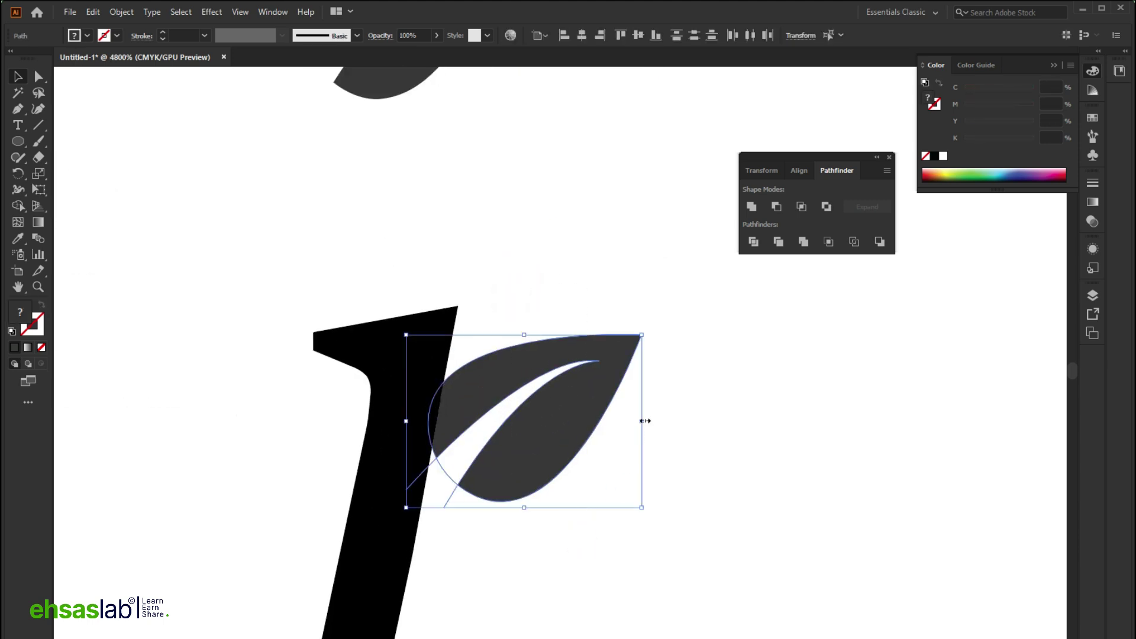
Narrow the leaf copy, rotate it clockwise and fit it beside the top of the r's stem as its arm.
left_click_drag(643, 420, 599, 412)
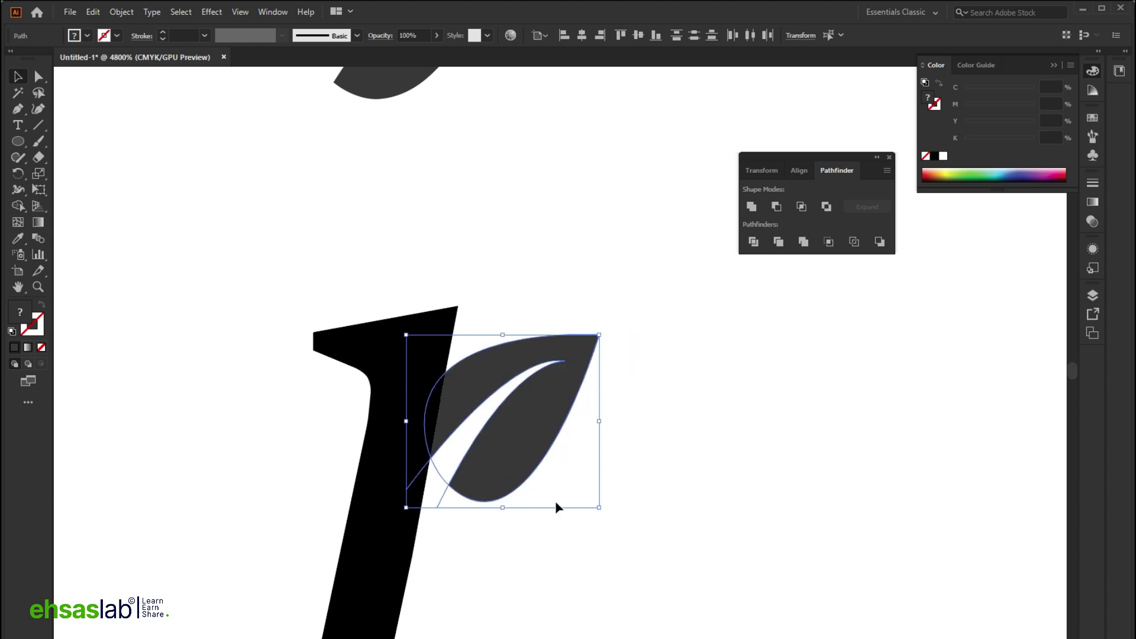
mouse_move(599, 507)
left_mouse_down()
mouse_move(594, 497)
mouse_move(592, 512)
left_mouse_up()
left_click_drag(482, 444, 500, 436)
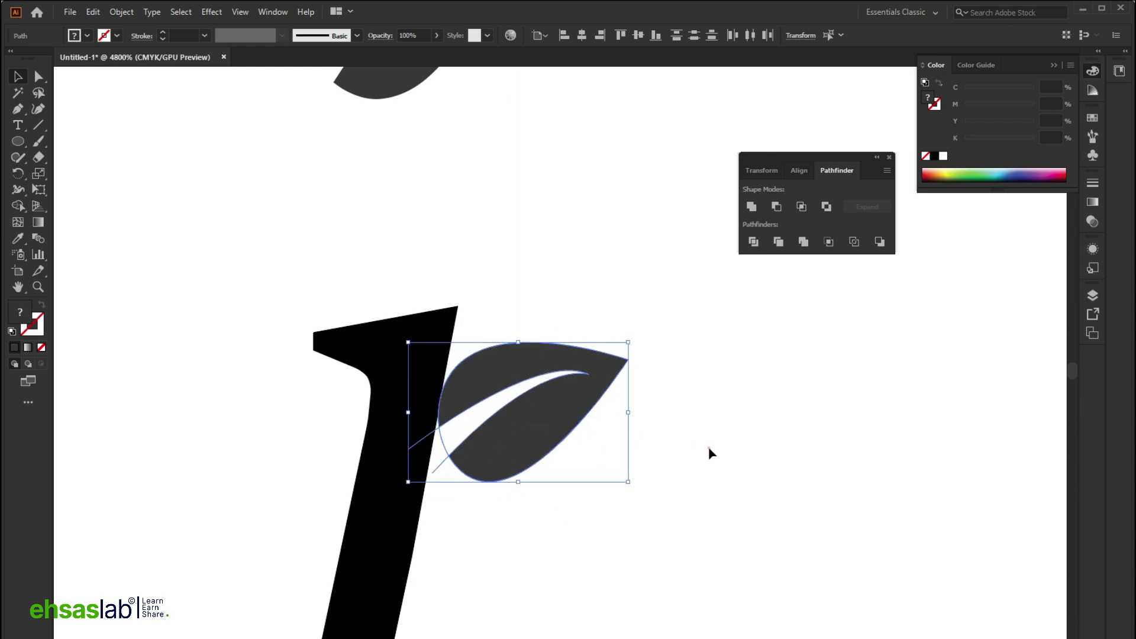
scroll(710, 450, "down", 5)
scroll(611, 410, "up", 2)
scroll(304, 376, "up", 4)
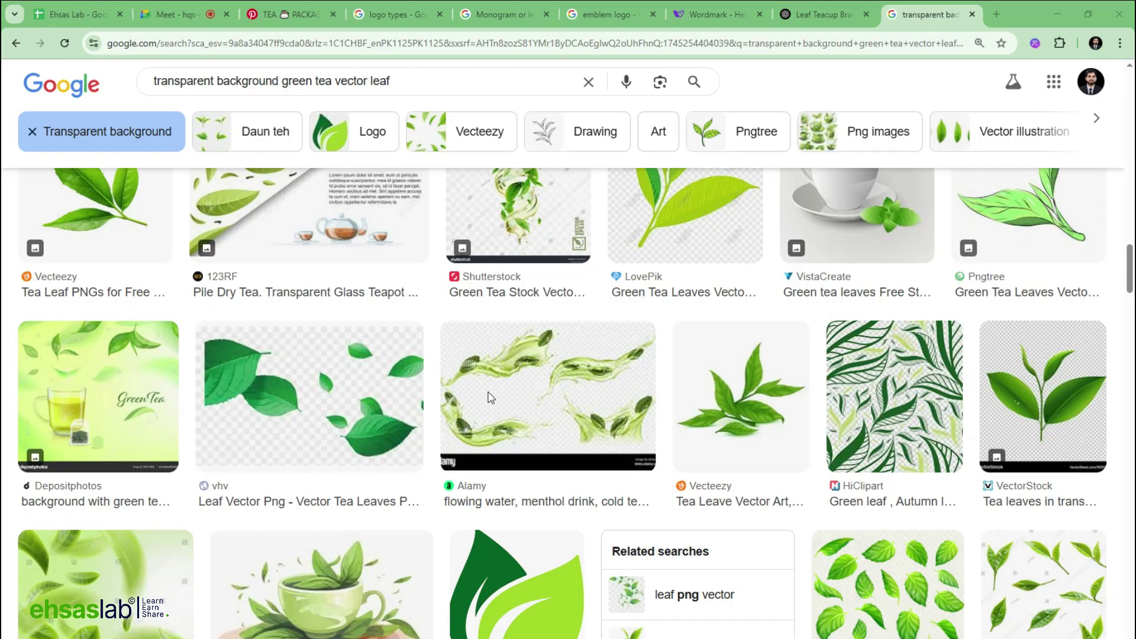
Switch to the browser, search images for "r with leaf" and preview the green lowercase r on black from iStock.
triple_click(436, 81)
type("r")
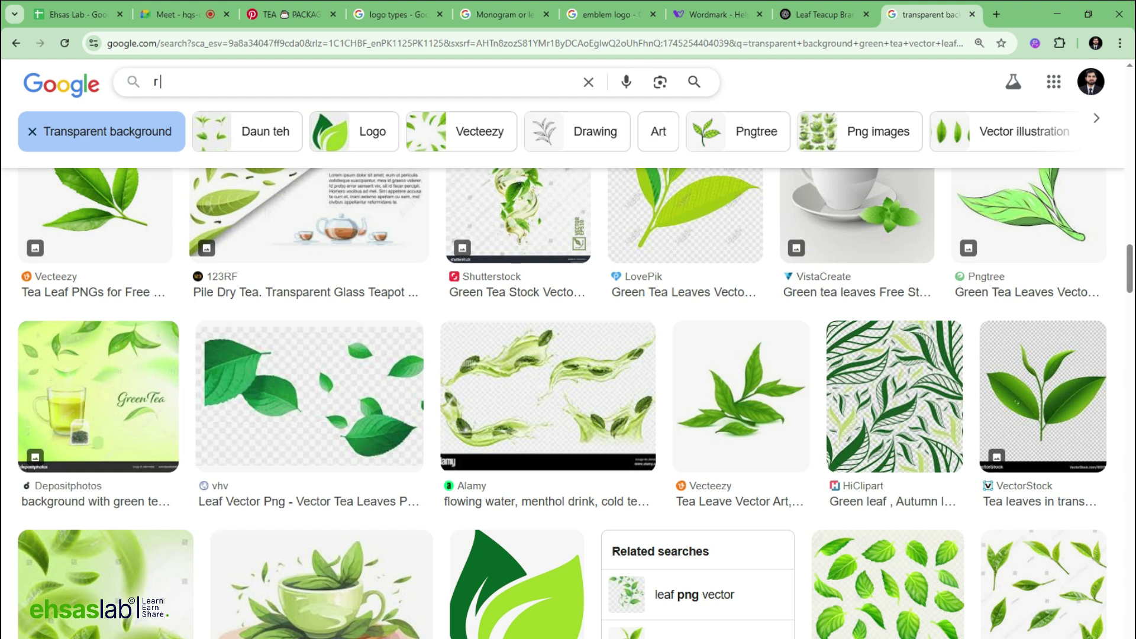
key("Return")
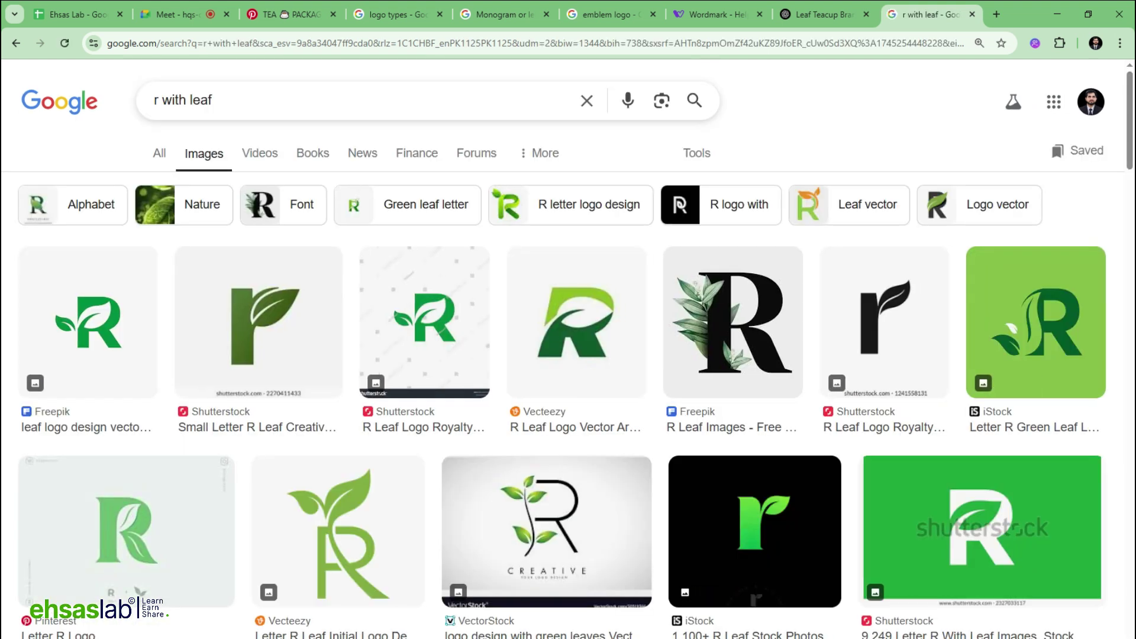
scroll(781, 357, "down", 3)
left_click(781, 358)
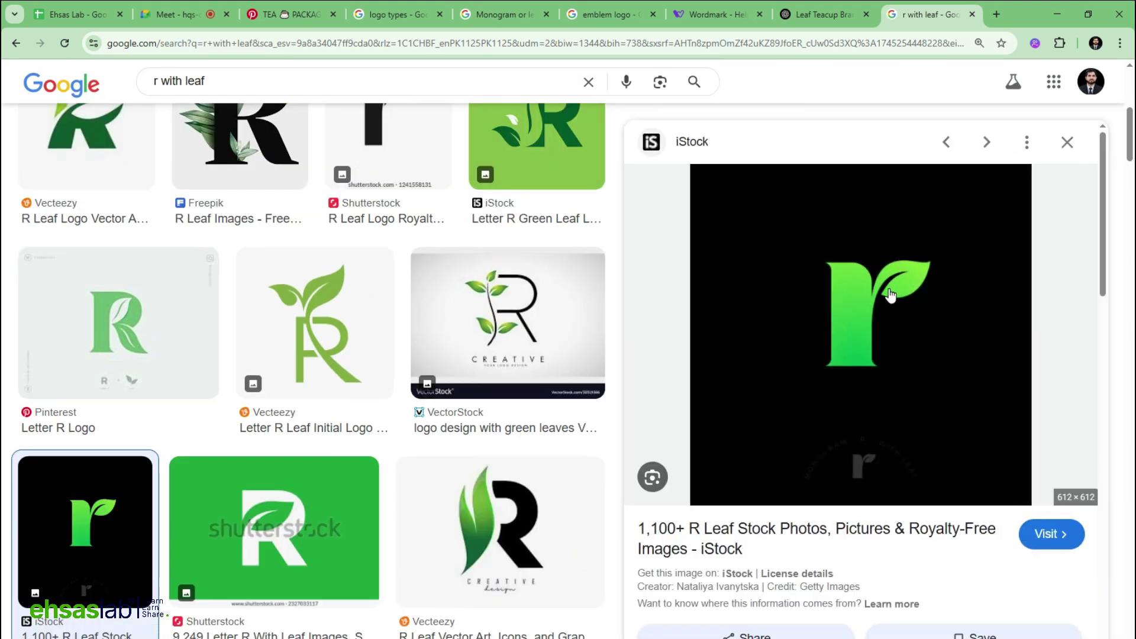
scroll(919, 265, "down", 3)
scroll(919, 265, "up", 3)
right_click(839, 278)
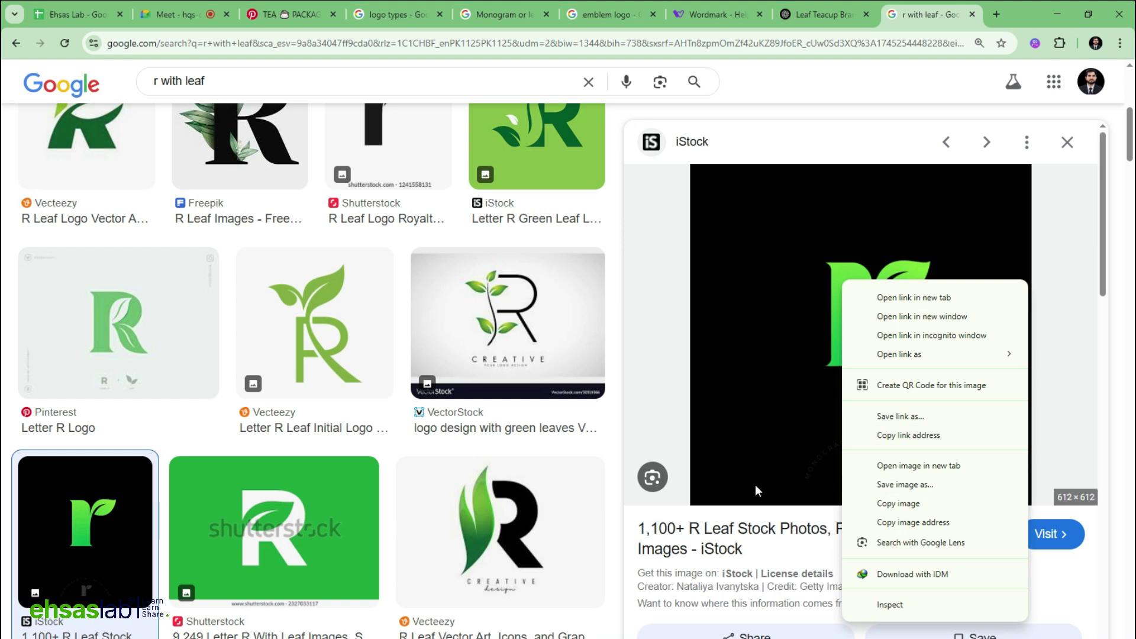
Open the Shutterstock preview of the black lowercase r with a leaf arm and copy its image.
scroll(754, 484, "down", 5)
left_click(846, 427)
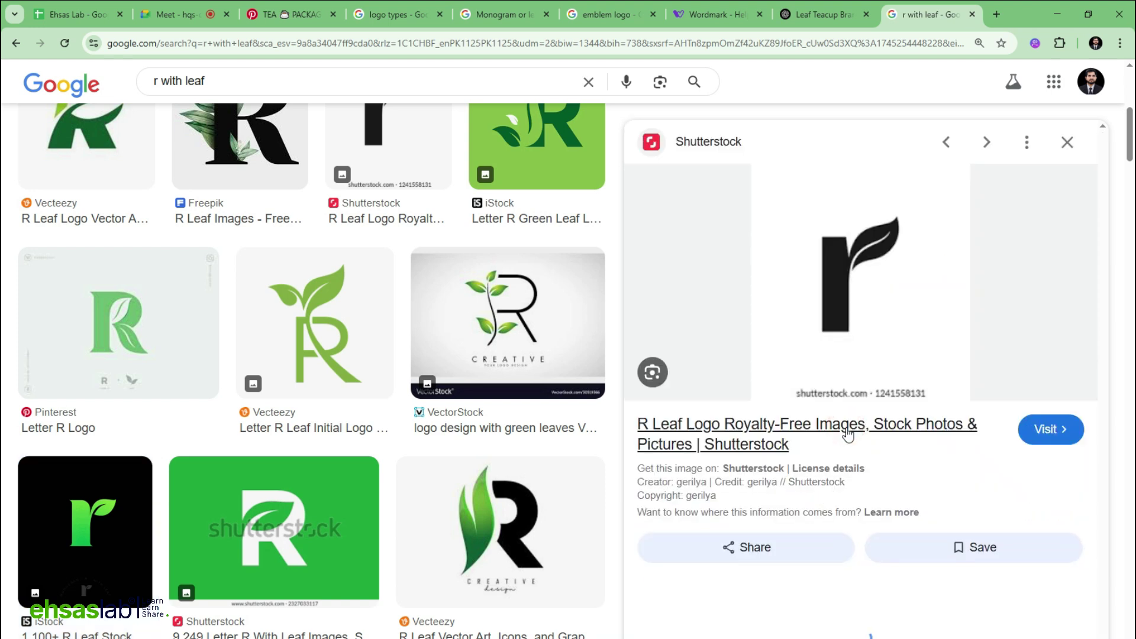
scroll(367, 393, "down", 7)
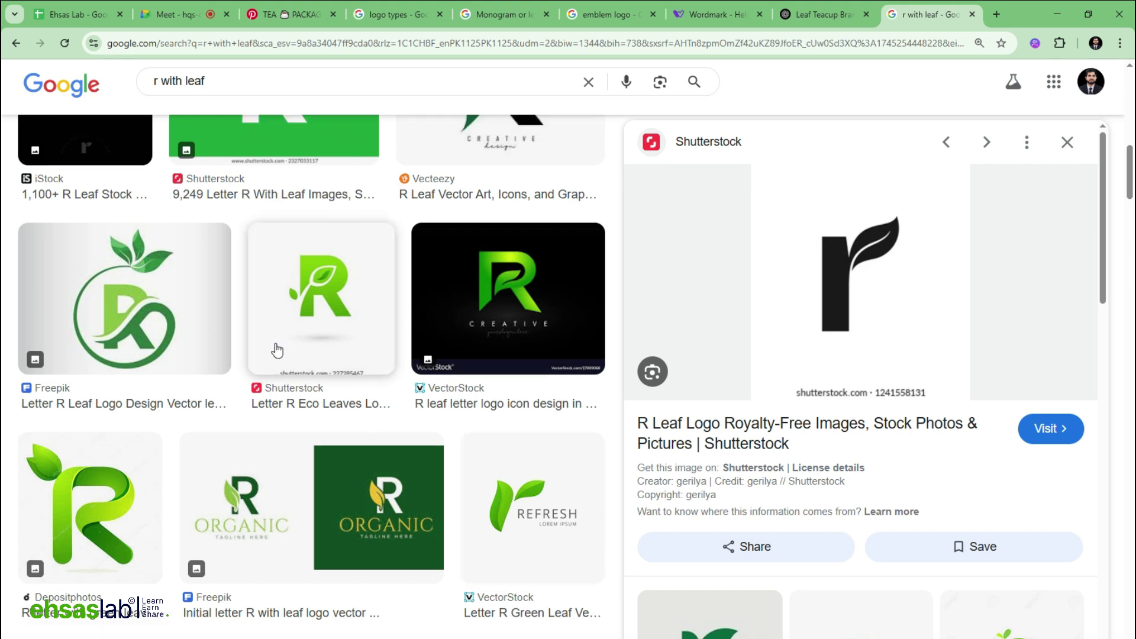
scroll(274, 355, "up", 4)
right_click(827, 218)
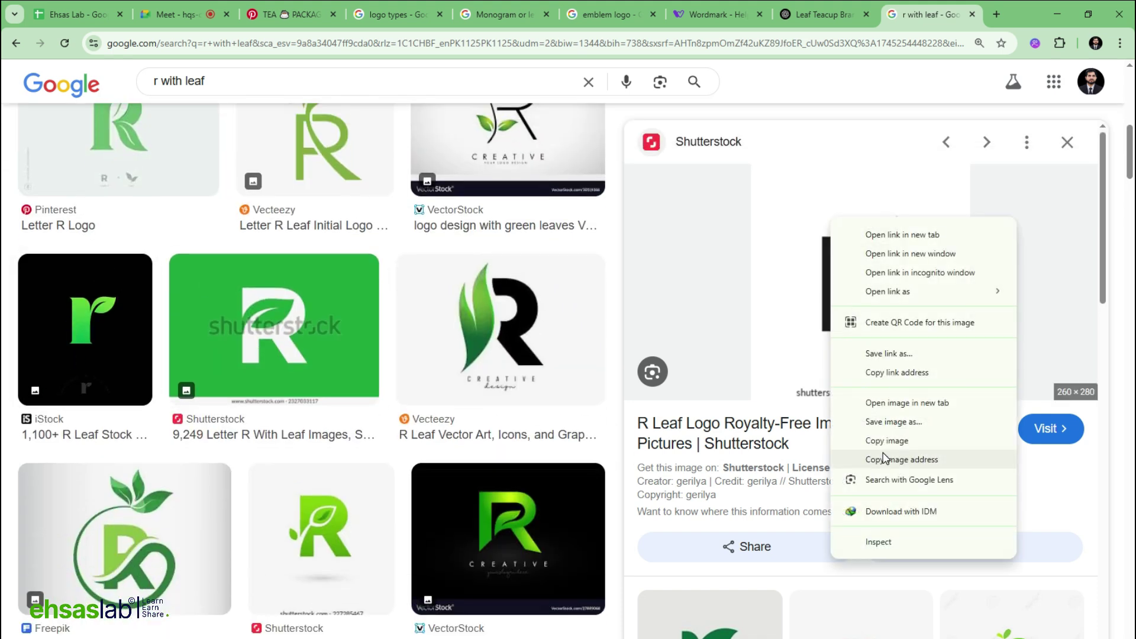
left_click(840, 439)
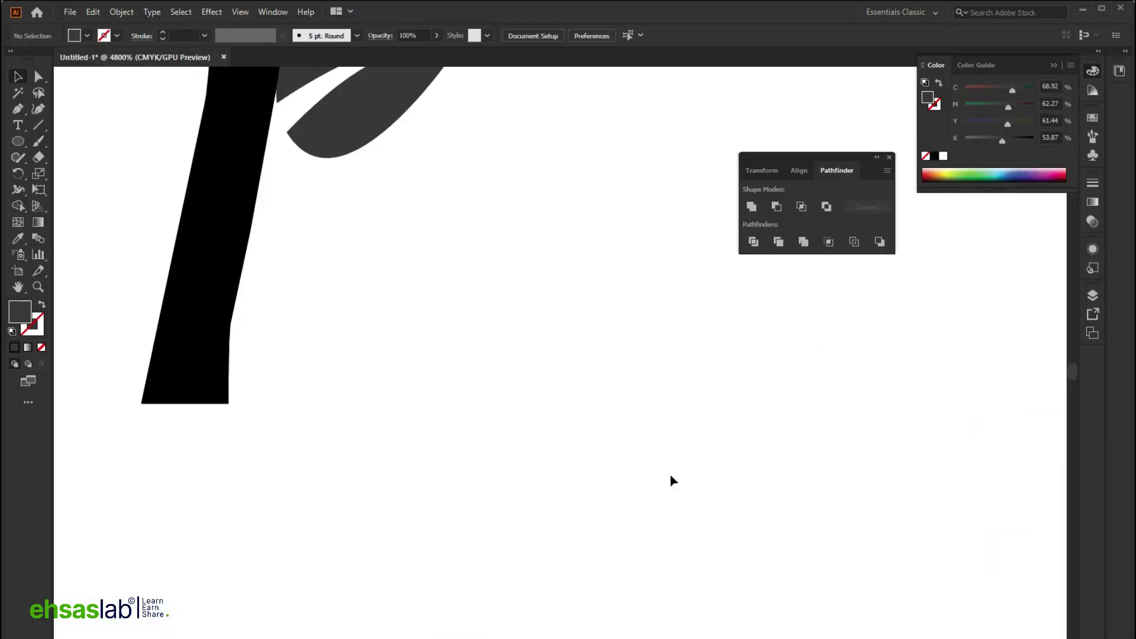
Paste the copied image into the Illustrator document, scale it to about 83 × 90 pt and place it below the r with the leaf.
scroll(673, 481, "down", 10)
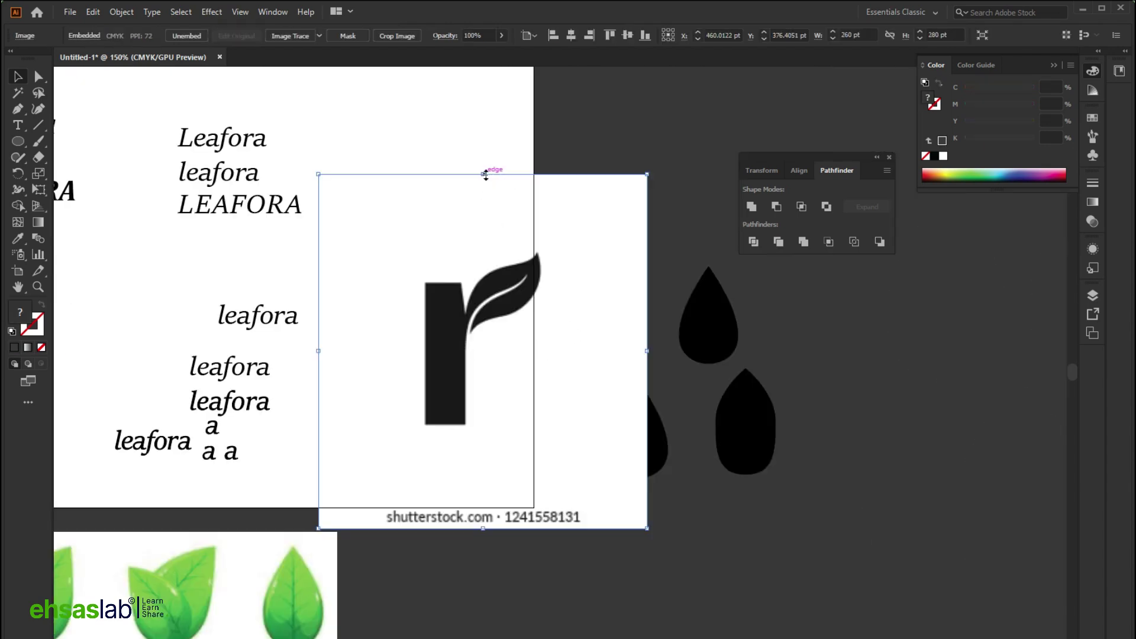
left_click_drag(483, 175, 481, 391)
scroll(423, 469, "up", 8)
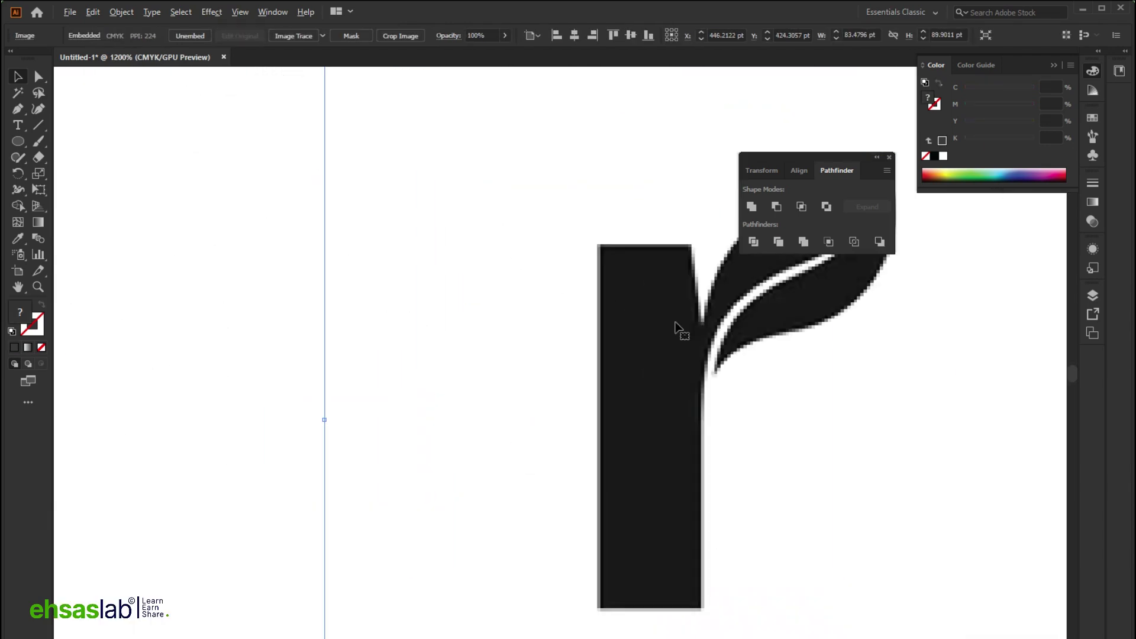
scroll(674, 328, "up", 2)
scroll(451, 355, "right", 5)
scroll(432, 354, "down", 6)
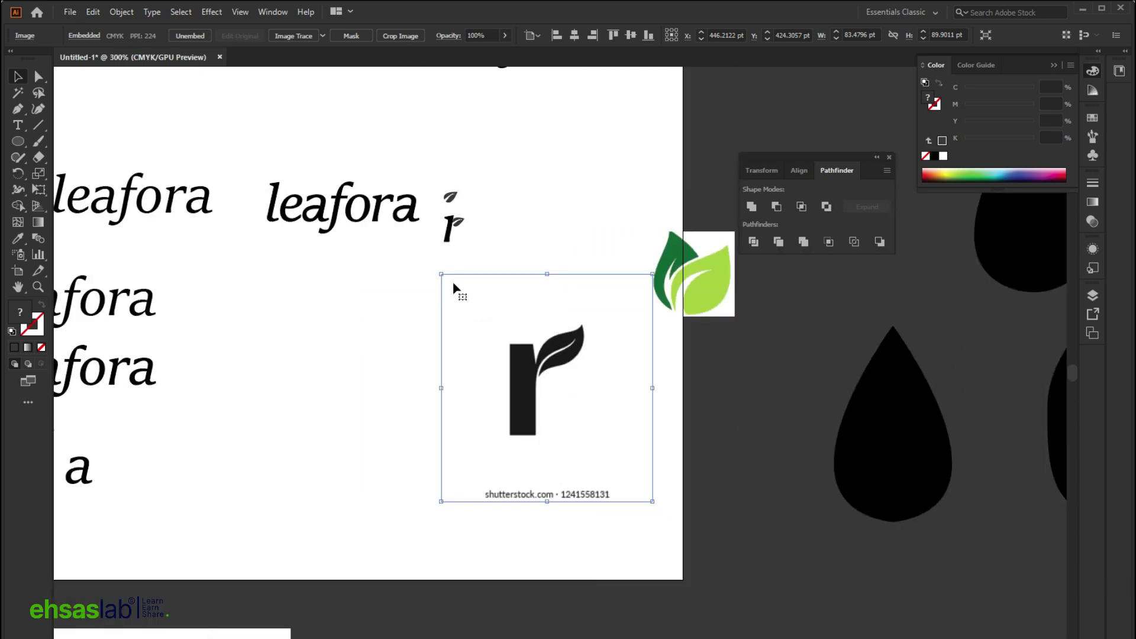
scroll(454, 203, "up", 5)
scroll(676, 317, "down", 3)
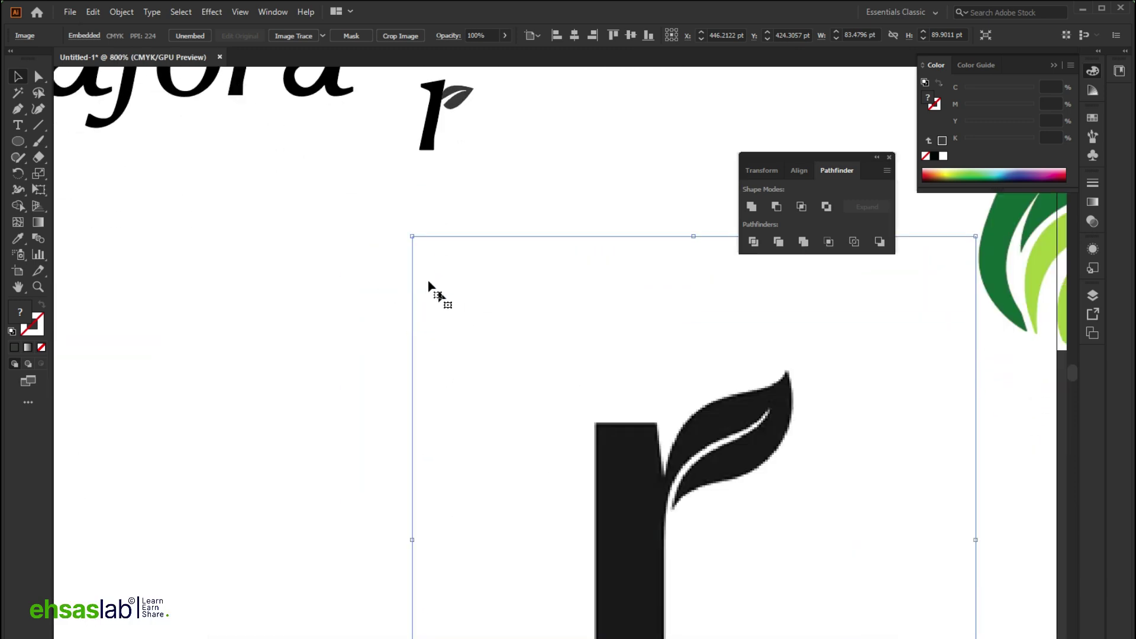
left_click(662, 462)
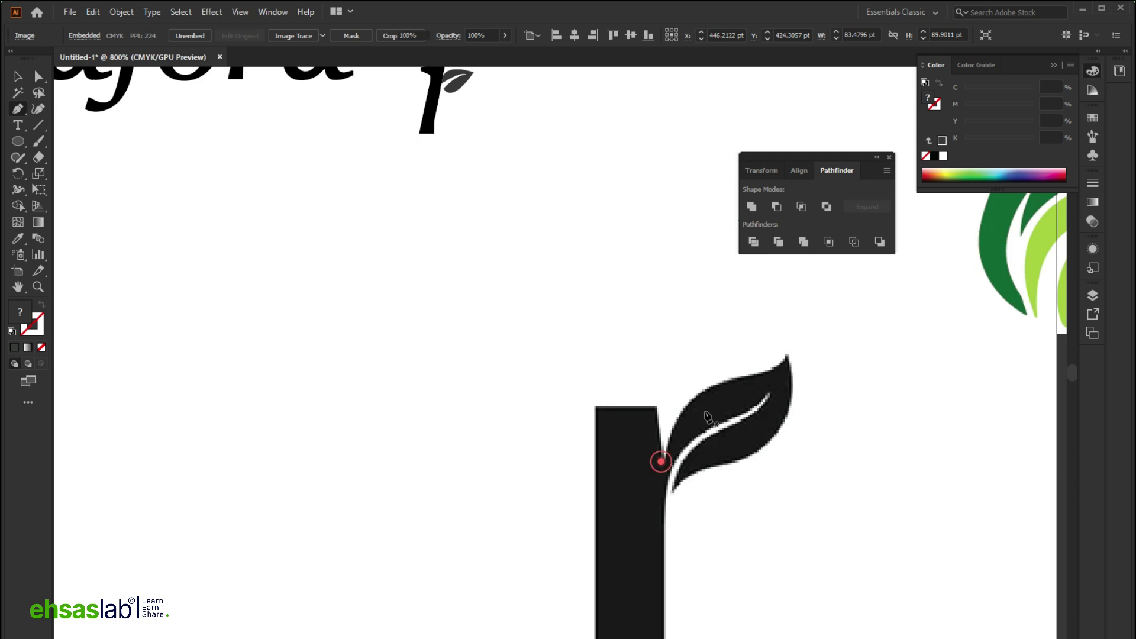
left_click_drag(743, 381, 790, 372)
key("Escape")
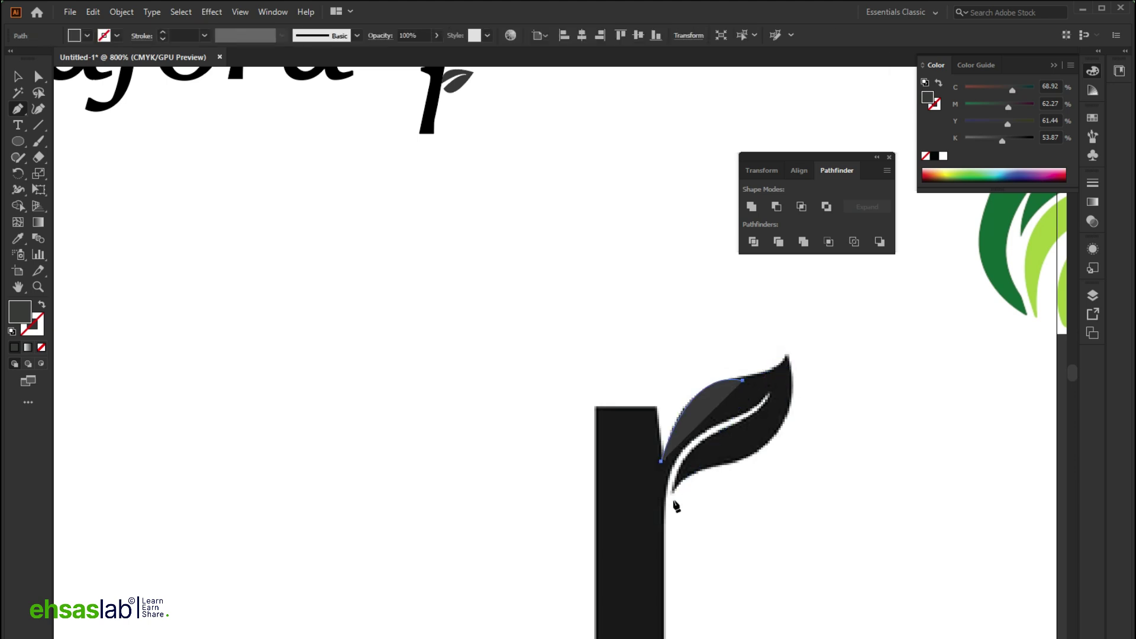
left_click(677, 506, "ctrl")
Copy the leaf-shaped counter of the wordmark's last a above the reference r and fill it with the reference's black using the Eyedropper.
scroll(464, 159, "up", 3)
key("v")
left_click_drag(317, 180, 315, 208)
double_click(303, 173)
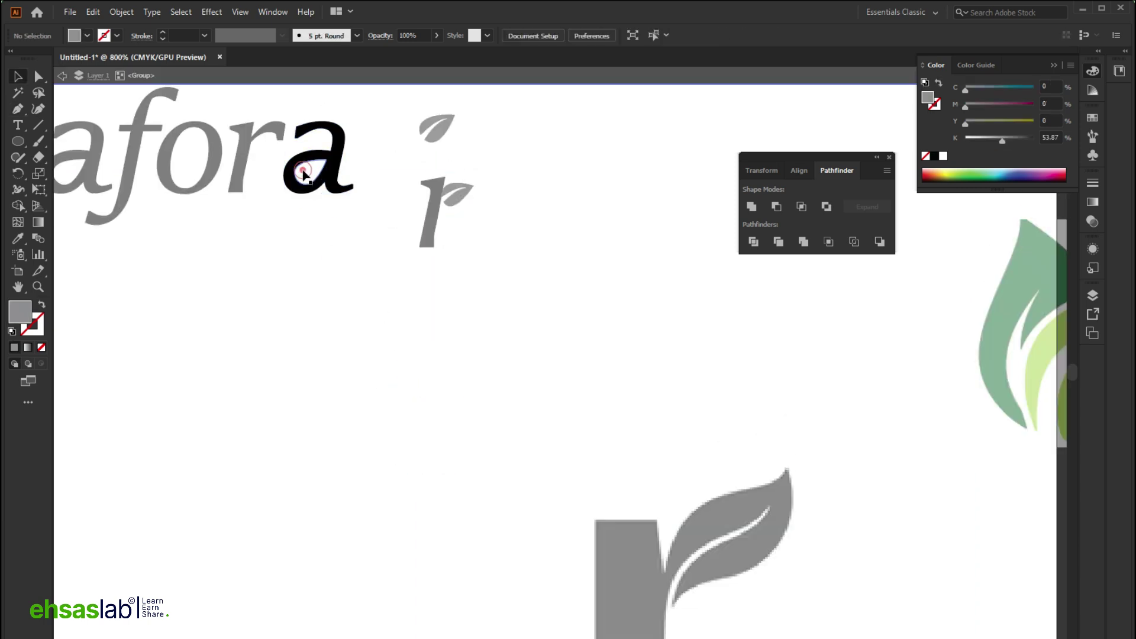
double_click(357, 417)
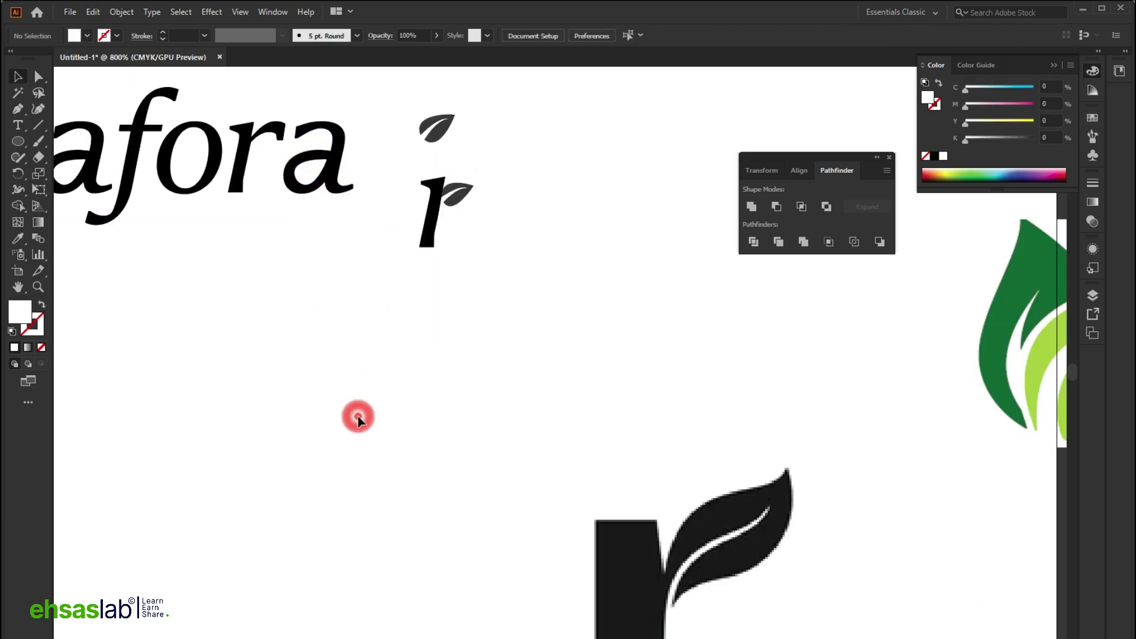
scroll(560, 527, "down", 1)
key("i")
left_click(637, 532)
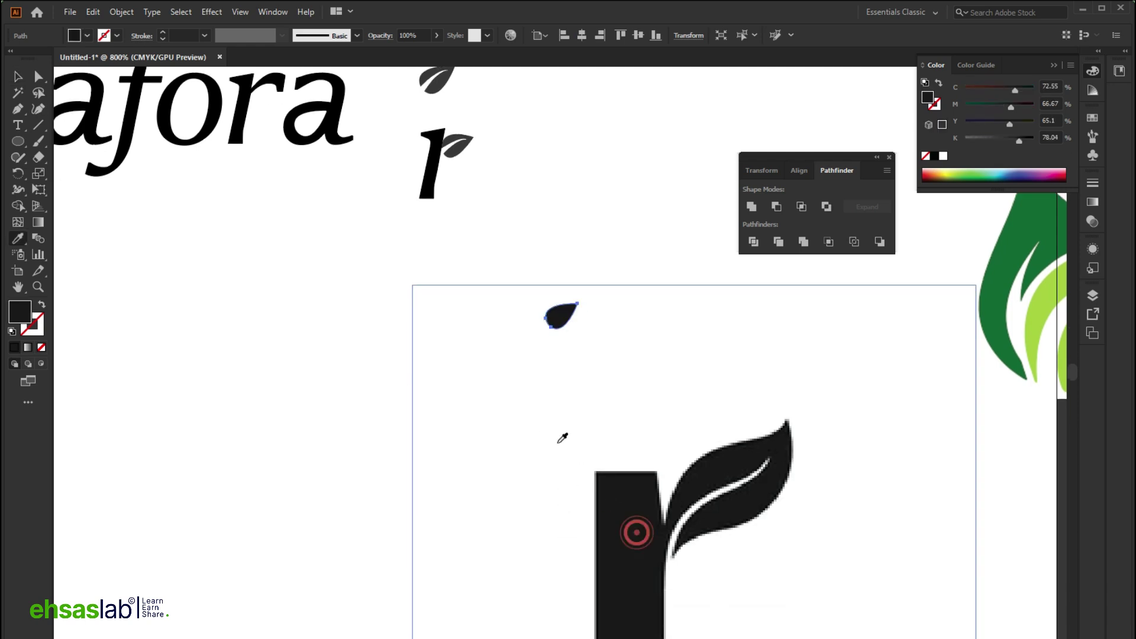
Draw a closed S-curved leaf with a pointed tip beside the small black leaf using the Pen tool.
scroll(562, 438, "up", 1)
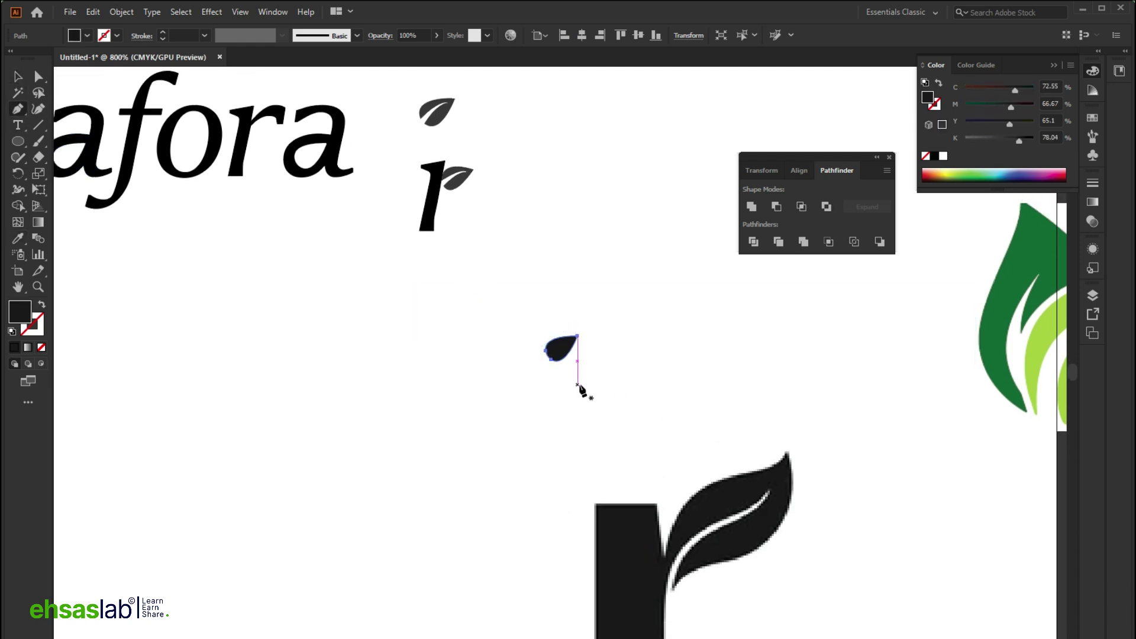
scroll(578, 386, "up", 1)
scroll(461, 388, "up", 1)
scroll(477, 349, "down", 2)
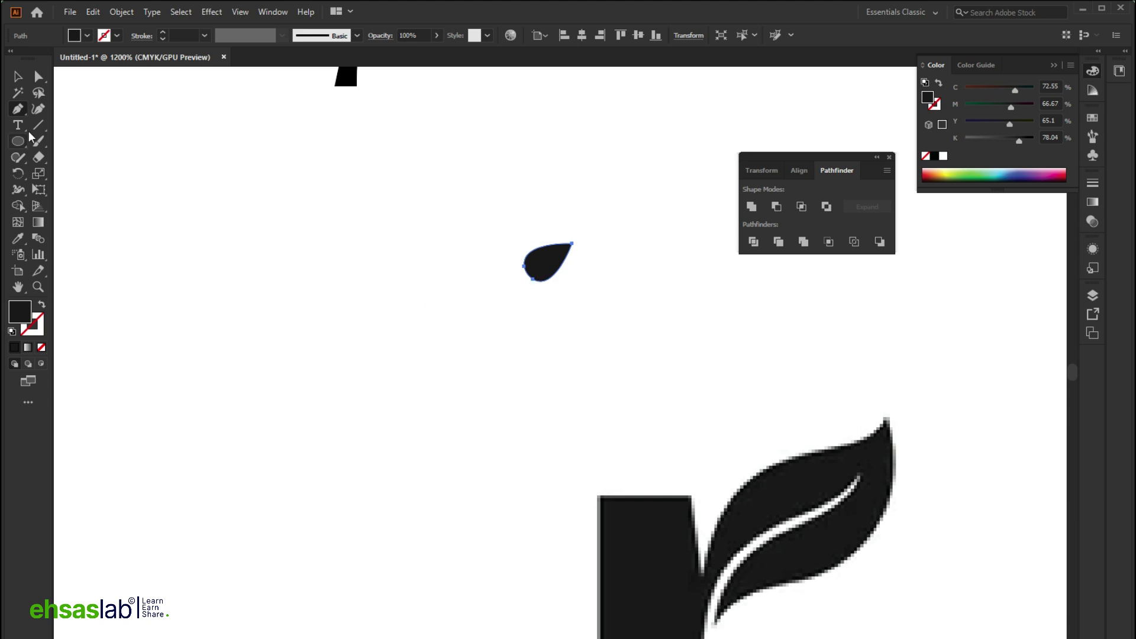
left_click(37, 124)
left_click(18, 109)
left_click(406, 229)
left_click_drag(366, 270, 349, 279)
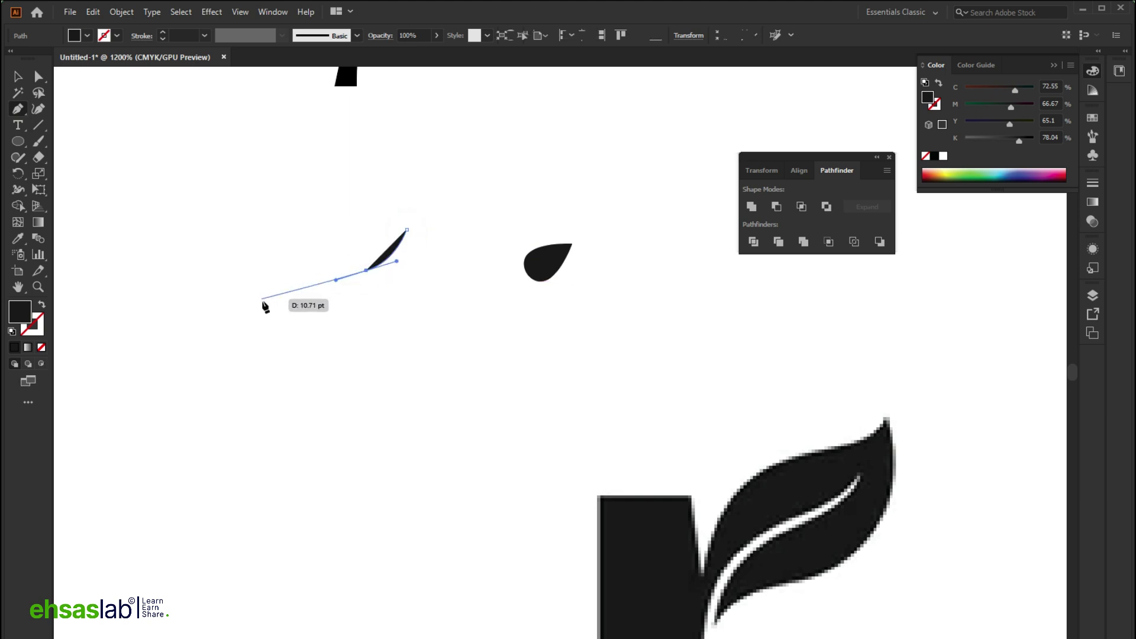
left_click(295, 309)
left_click_drag(295, 314, 298, 349)
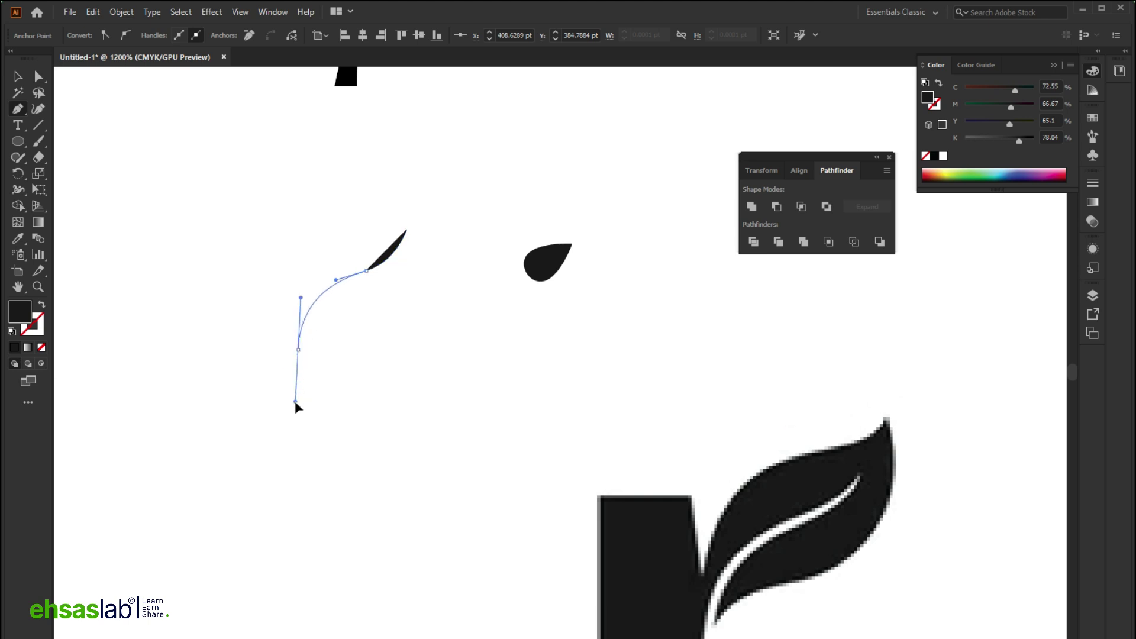
left_click_drag(298, 350, 297, 349)
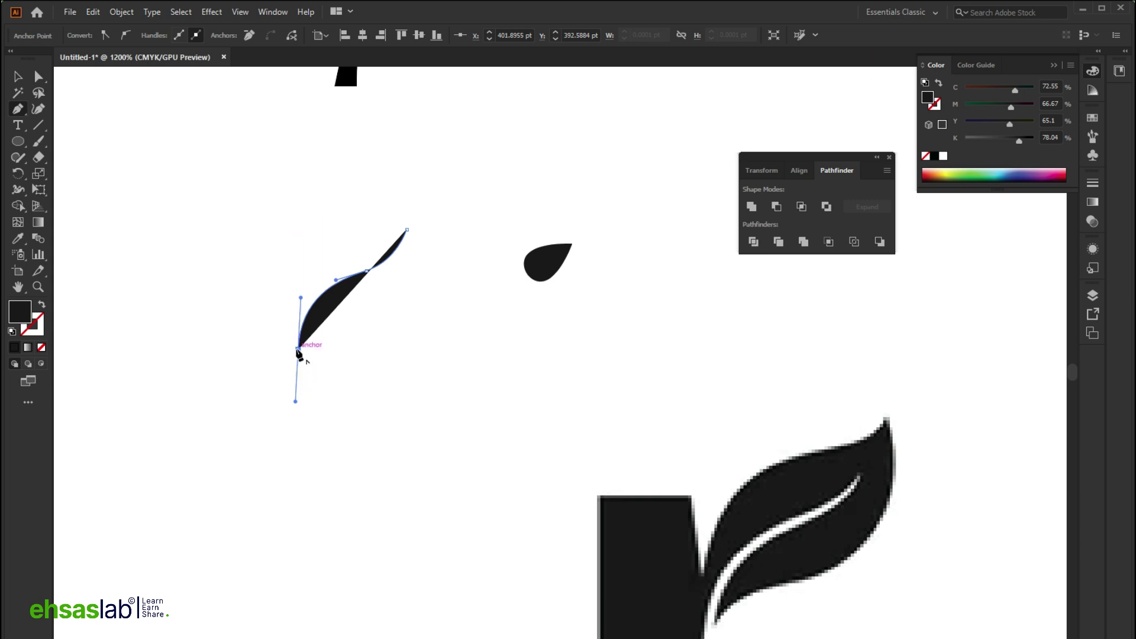
left_click_drag(297, 357, 400, 329)
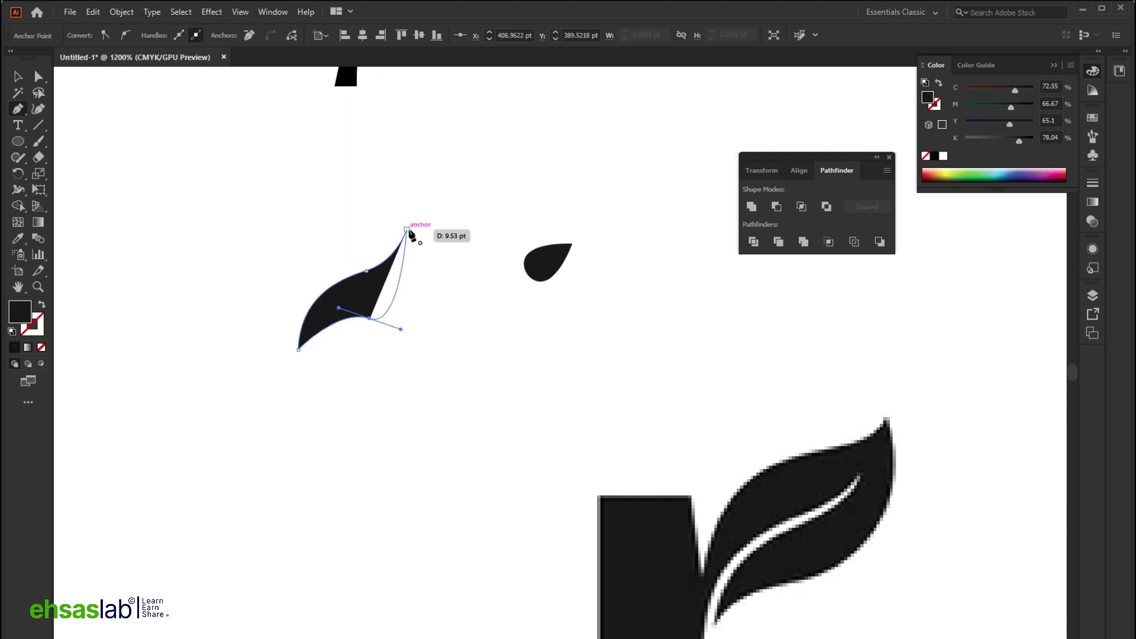
left_click_drag(408, 230, 383, 199)
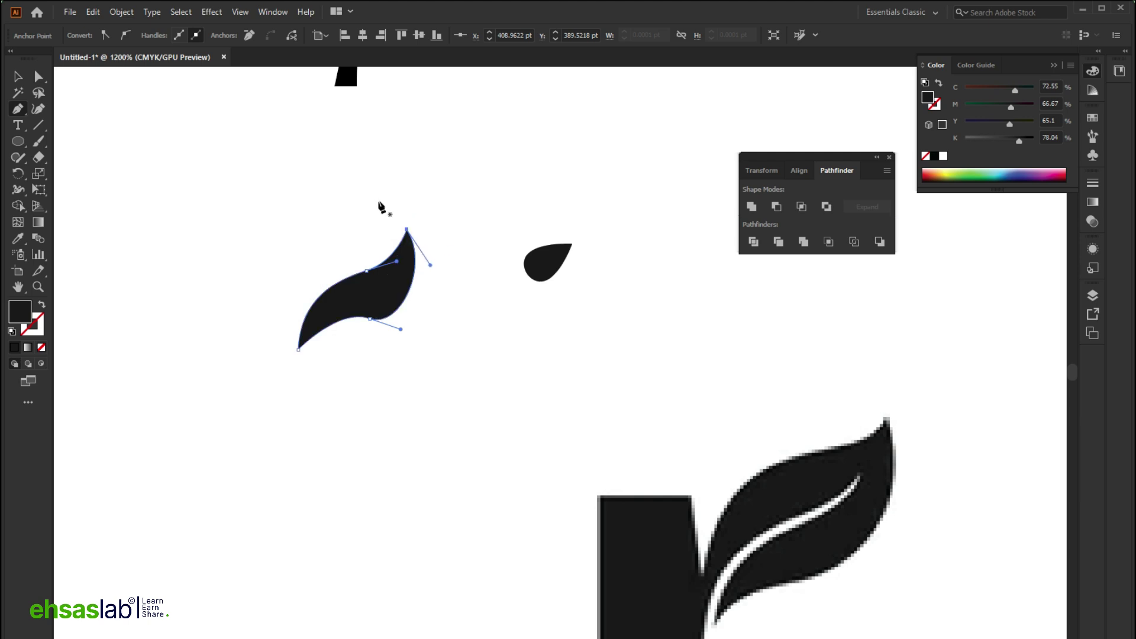
Delete the leaf drawn with the Pen tool.
left_click(19, 79)
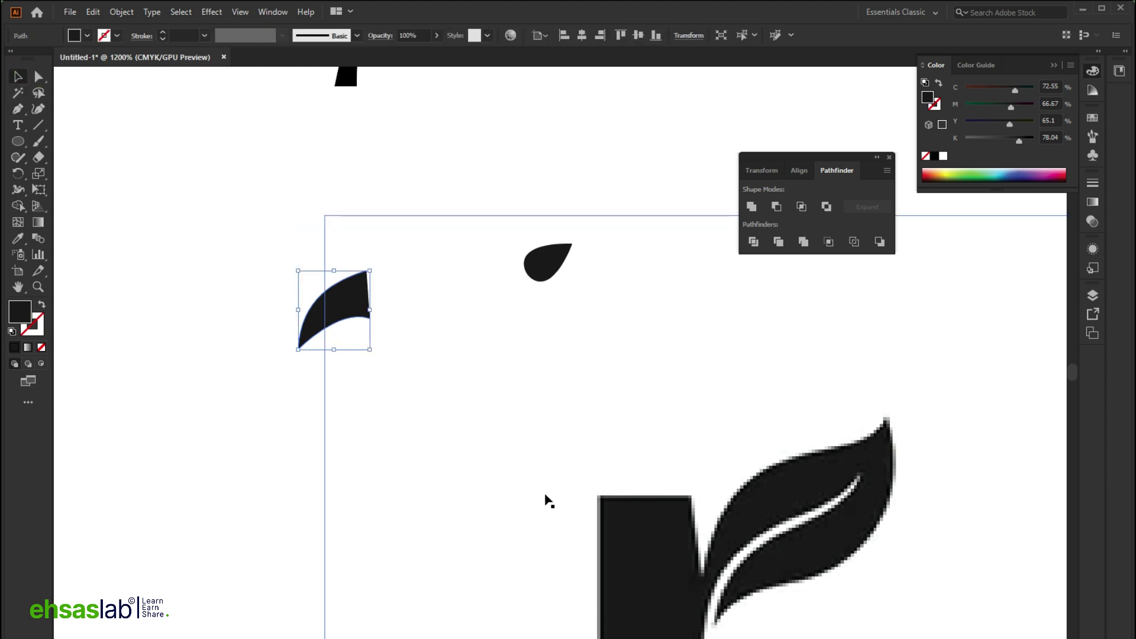
key("Delete")
scroll(514, 457, "down", 3)
scroll(438, 426, "right", 2)
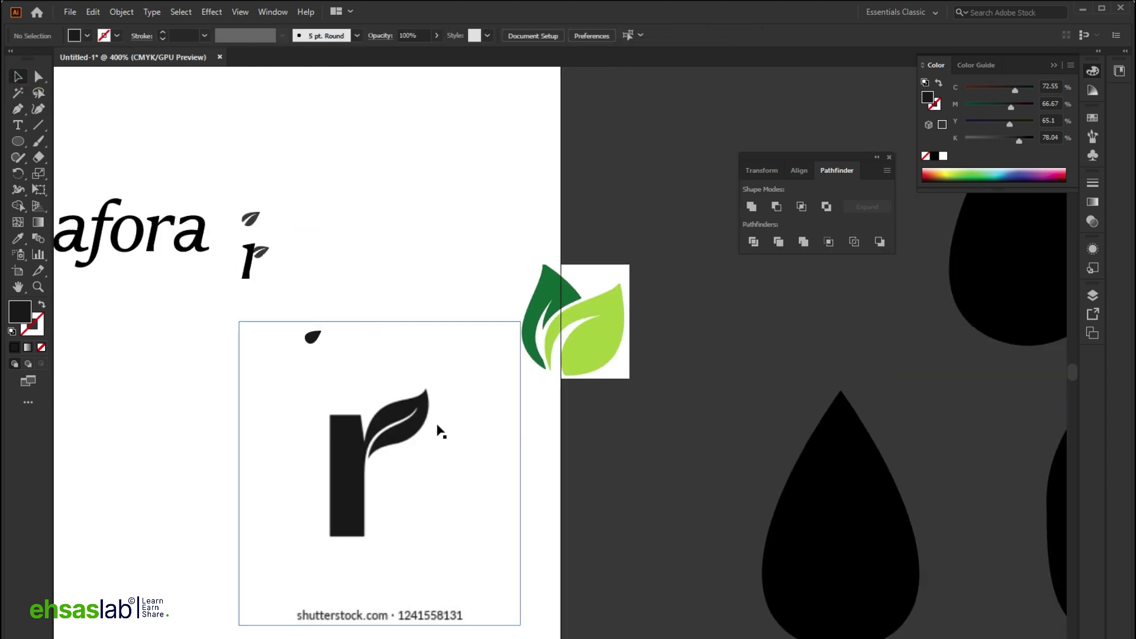
Switch to the browser, examine more r-with-leaf logo results including the black r with two green leaves, and return to Illustrator.
key("alt+Tab")
scroll(1062, 460, "down", 3)
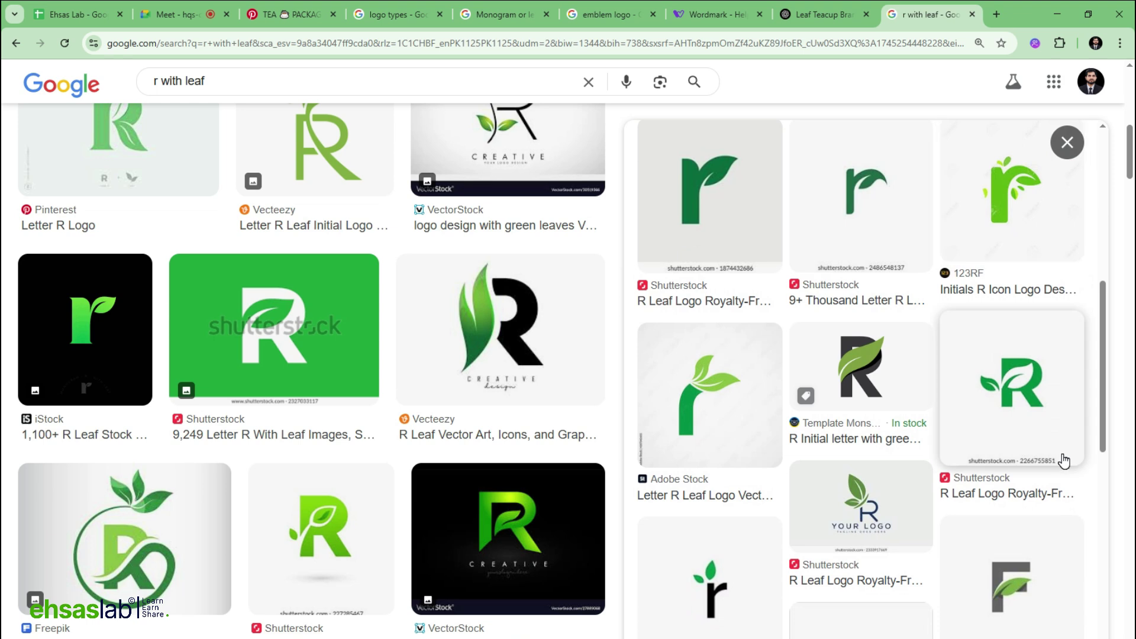
scroll(1063, 461, "down", 5)
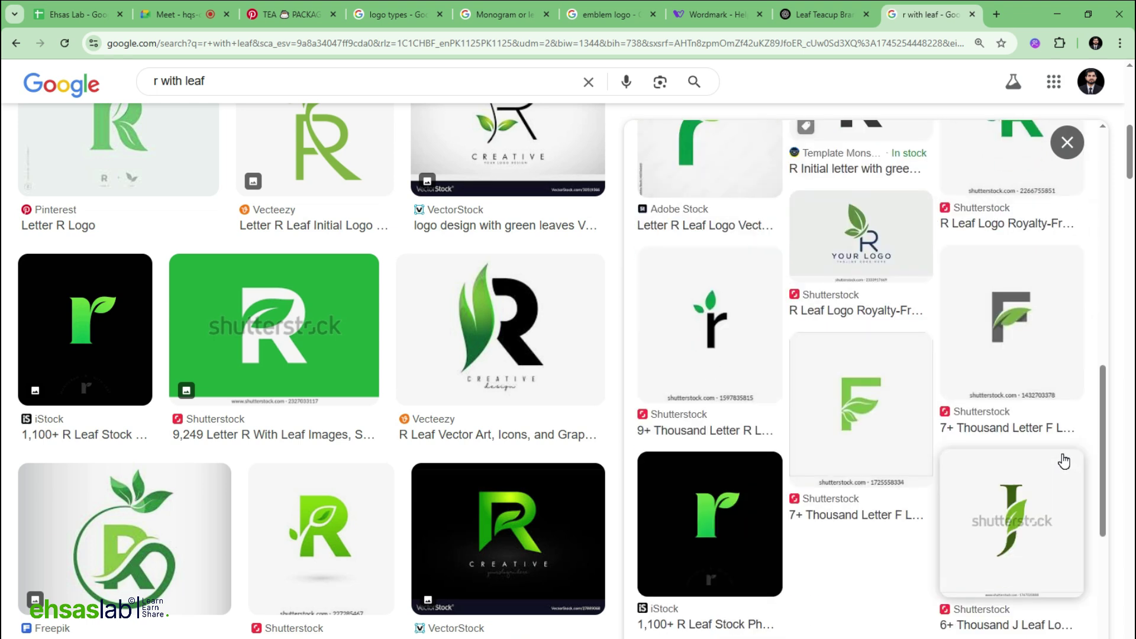
scroll(1022, 487, "down", 3)
scroll(829, 473, "up", 5)
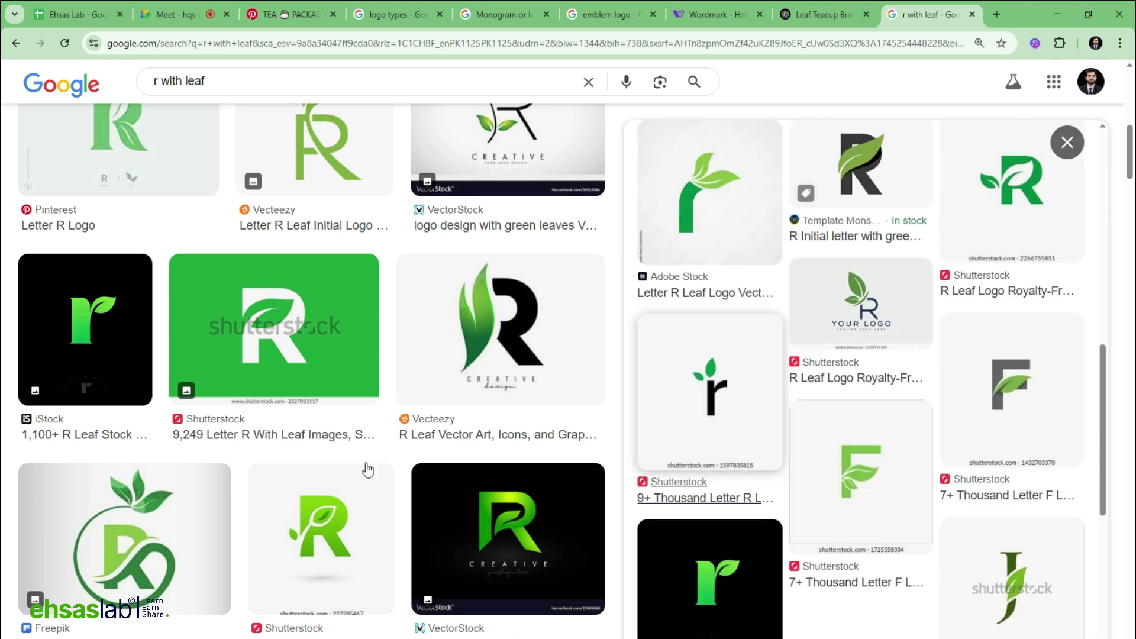
left_click(738, 440)
scroll(916, 463, "down", 5)
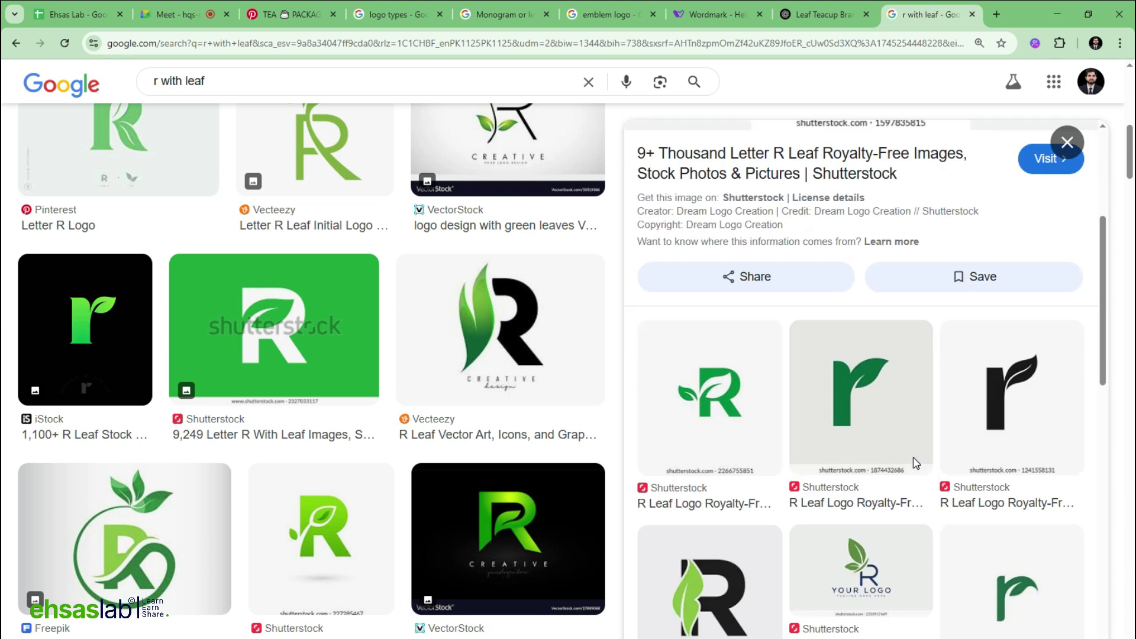
scroll(914, 462, "up", 3)
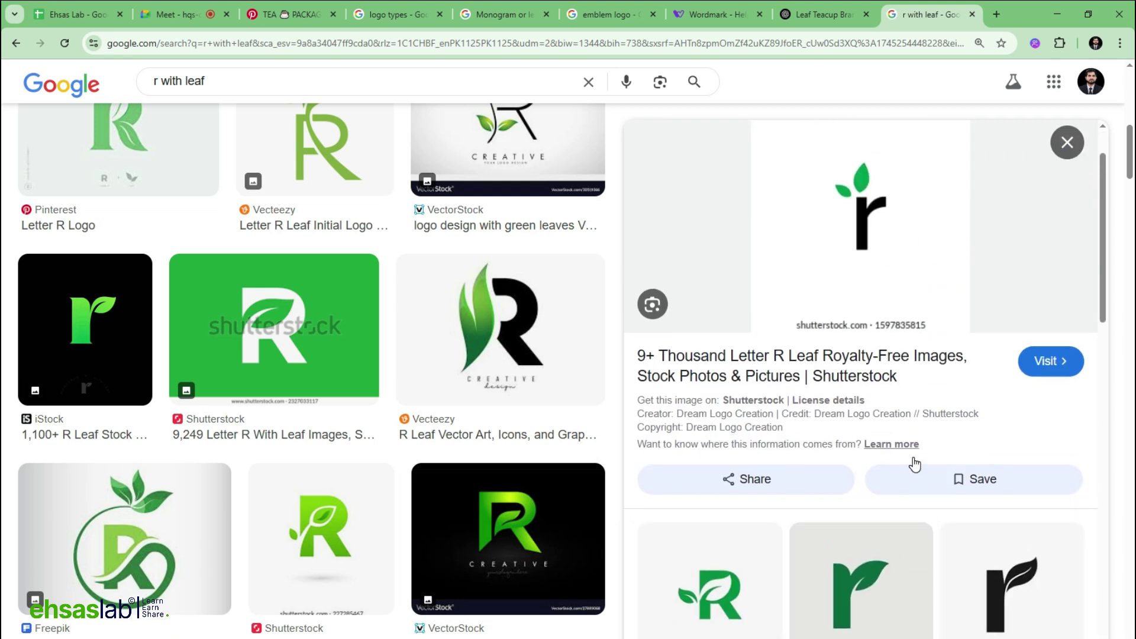
key("alt+Tab")
left_click(590, 304)
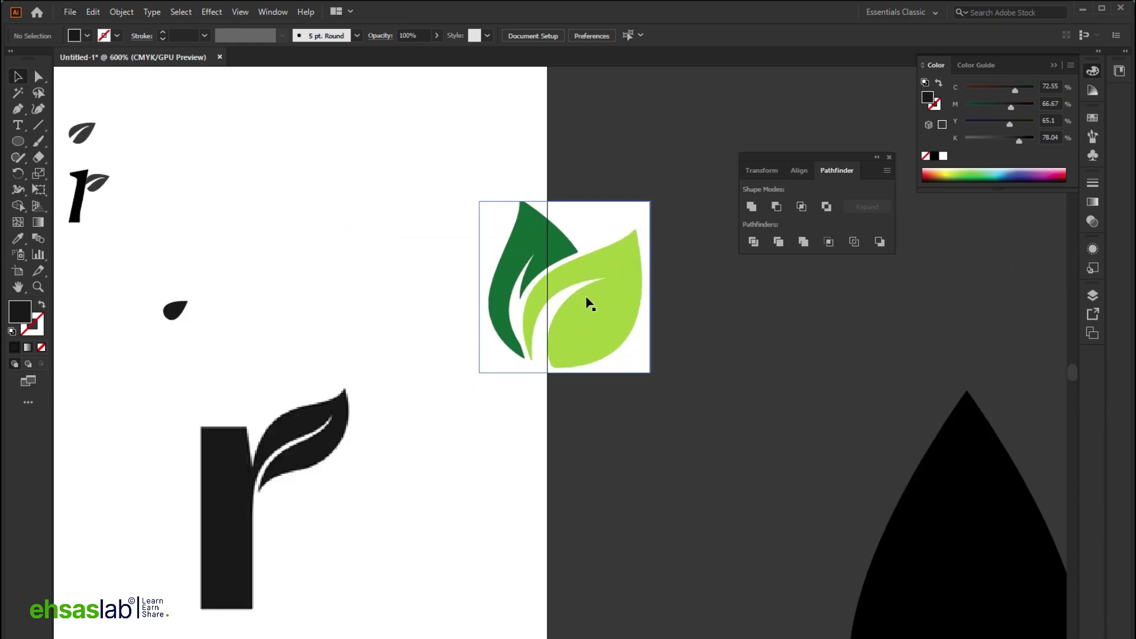
Search Google in a new browser tab for "2 leaf" and browse the images related to the PureNature two-leaf logo.
key("alt+Tab")
scroll(296, 414, "down", 3)
key("ctrl+t")
type("2 leaf")
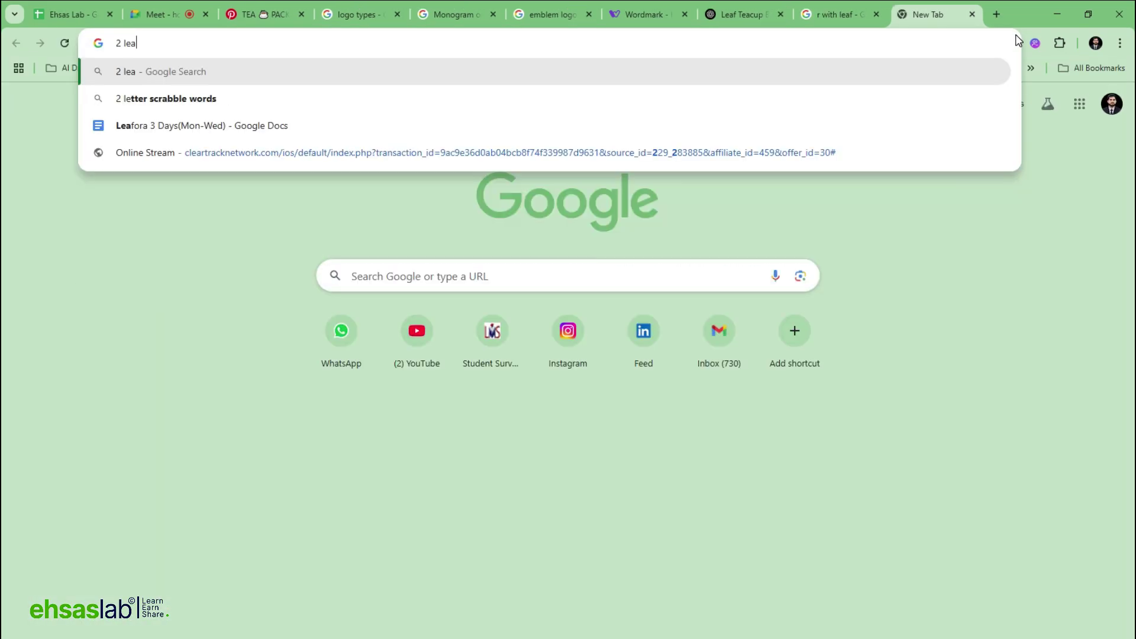
key("Return")
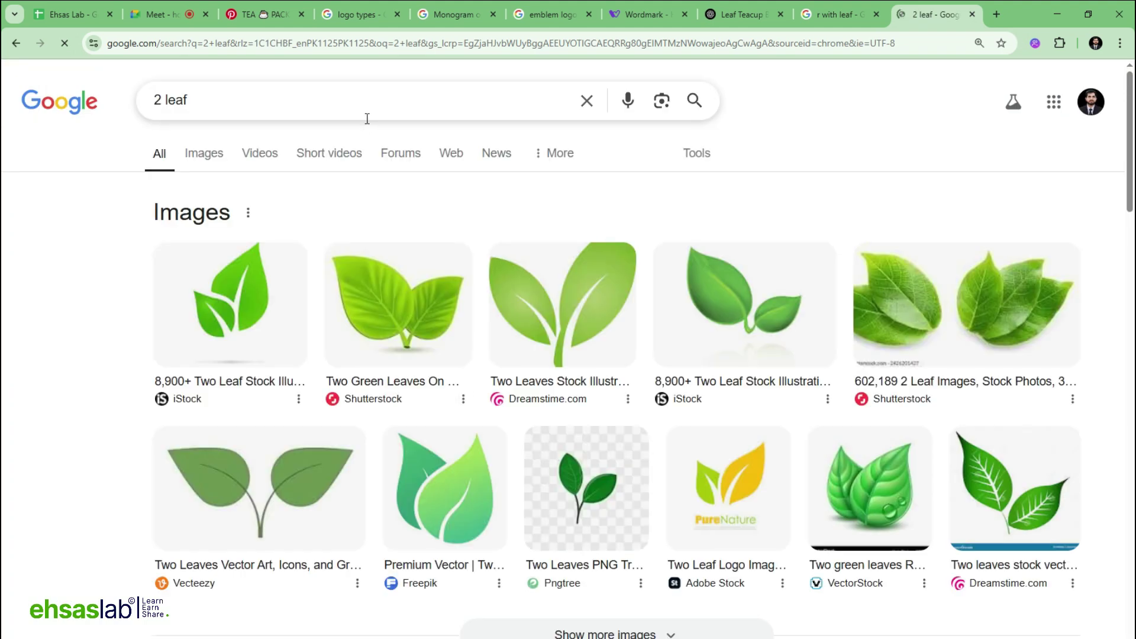
left_click(740, 497)
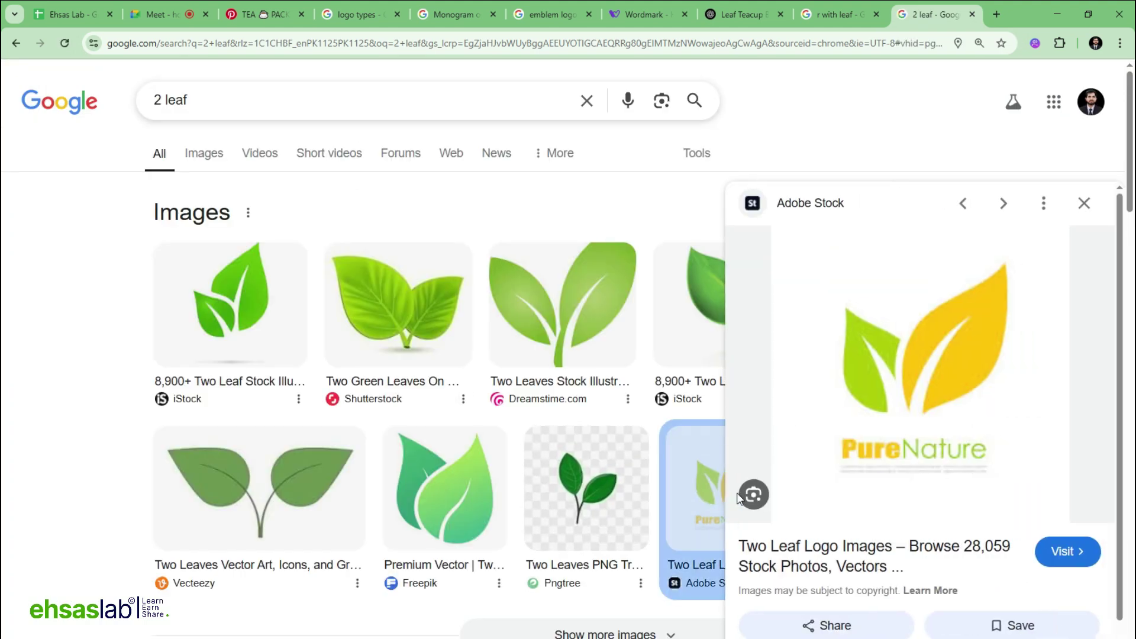
scroll(893, 392, "down", 7)
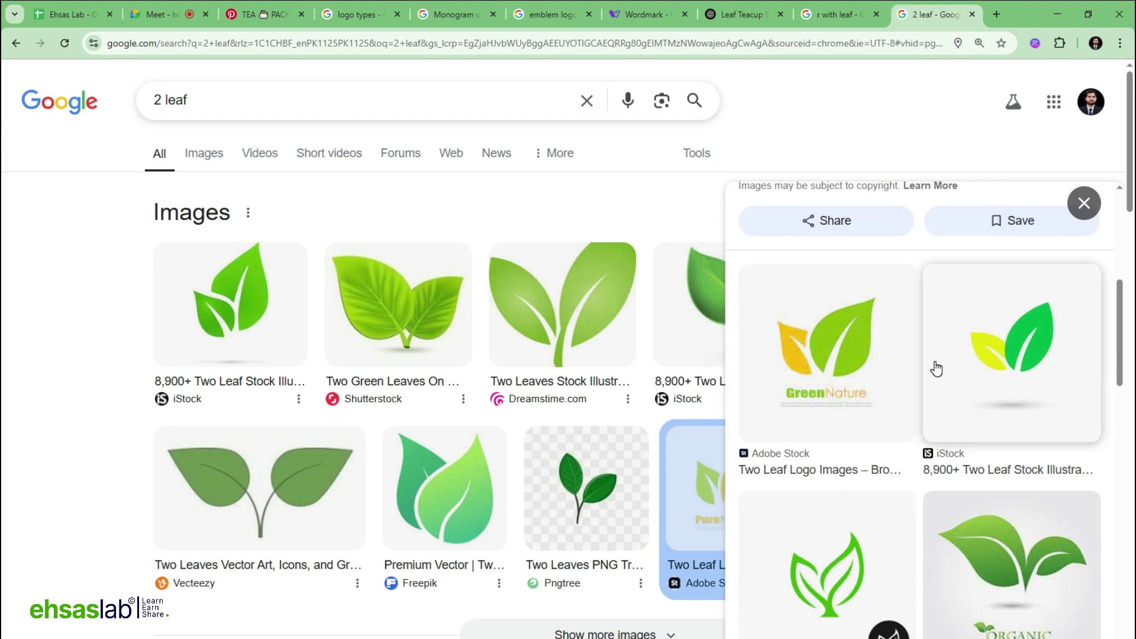
scroll(935, 367, "down", 3)
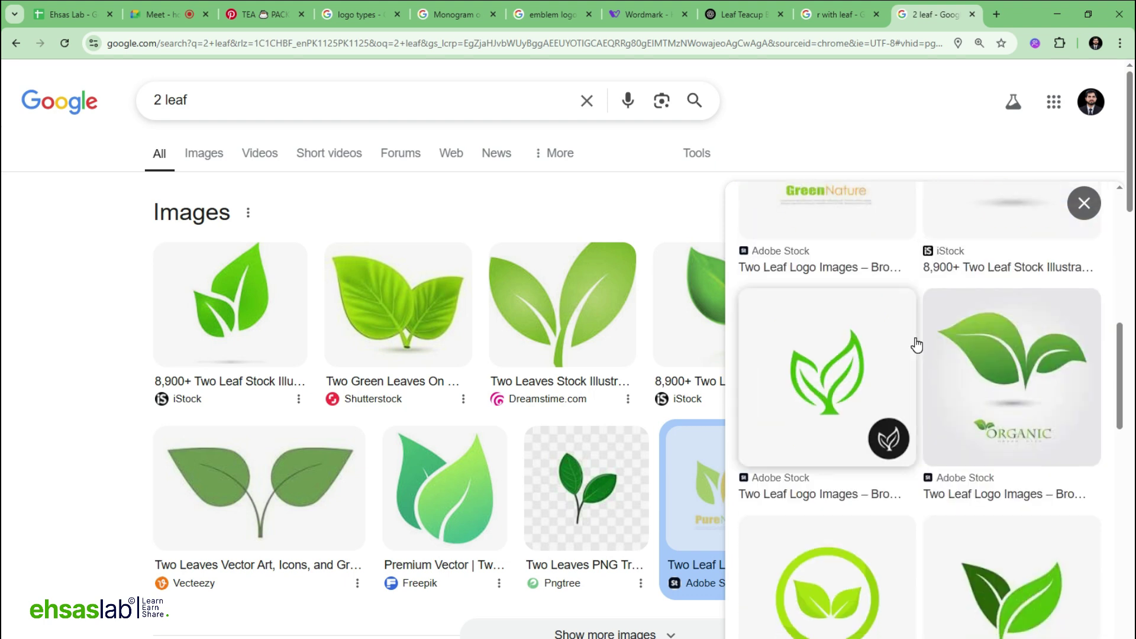
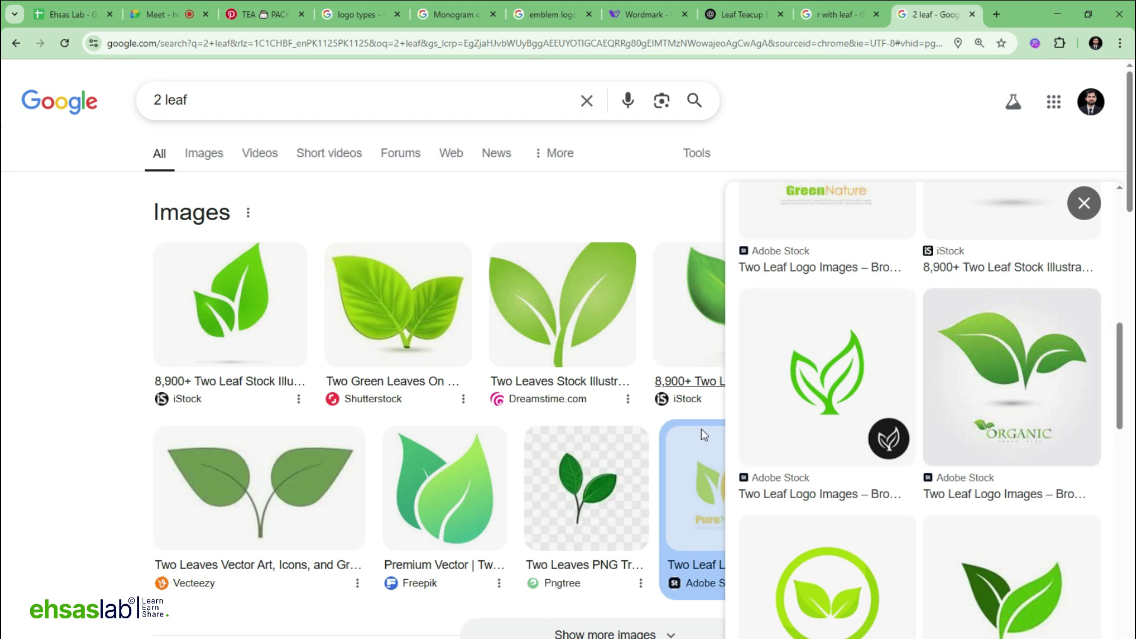
Copy the green outlined two-leaf logo image and paste it into the Illustrator document, placing it beside the last Typography artboard above the black drops.
left_click(831, 363)
right_click(902, 305)
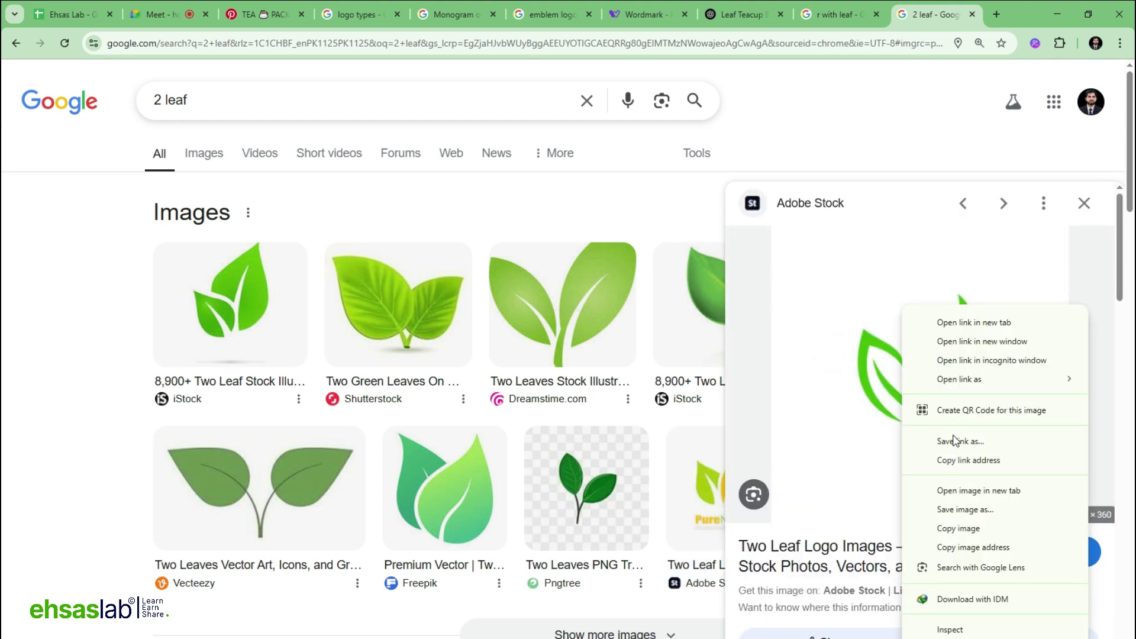
left_click(958, 529)
key("alt+Tab")
scroll(501, 381, "down", 2)
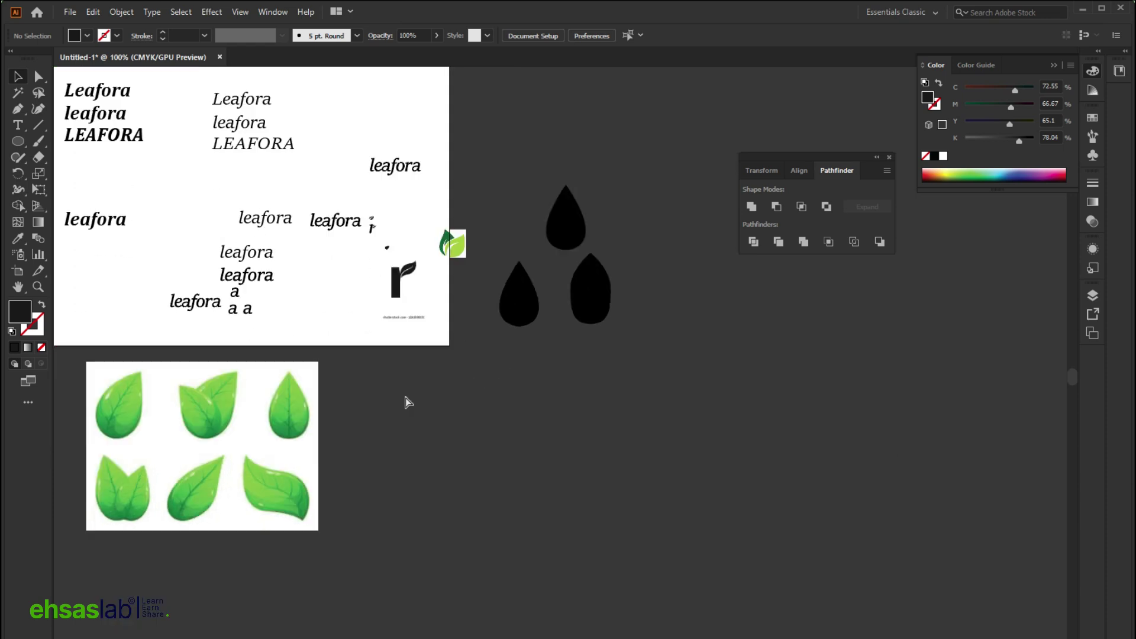
key("ctrl+v")
left_click_drag(488, 355, 520, 104)
scroll(521, 237, "up", 3)
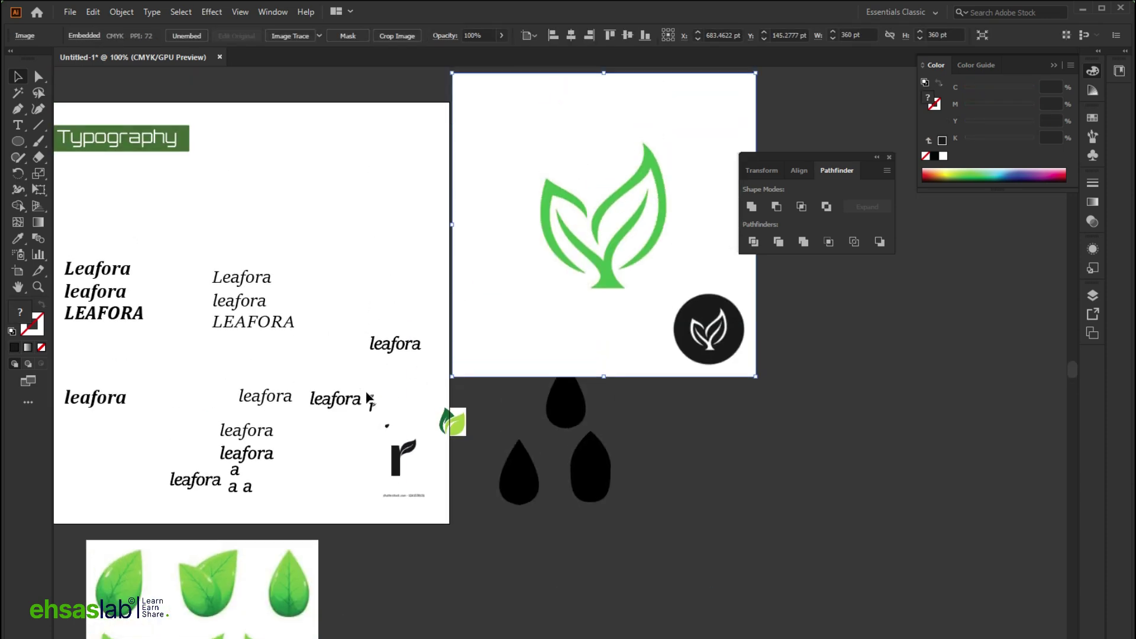
Duplicate the r of the leafora wordmark into the empty space above the r with the small leaf.
scroll(364, 414, "up", 4)
scroll(358, 460, "up", 2)
left_click_drag(293, 368, 500, 326)
scroll(515, 325, "up", 2)
left_click(522, 323)
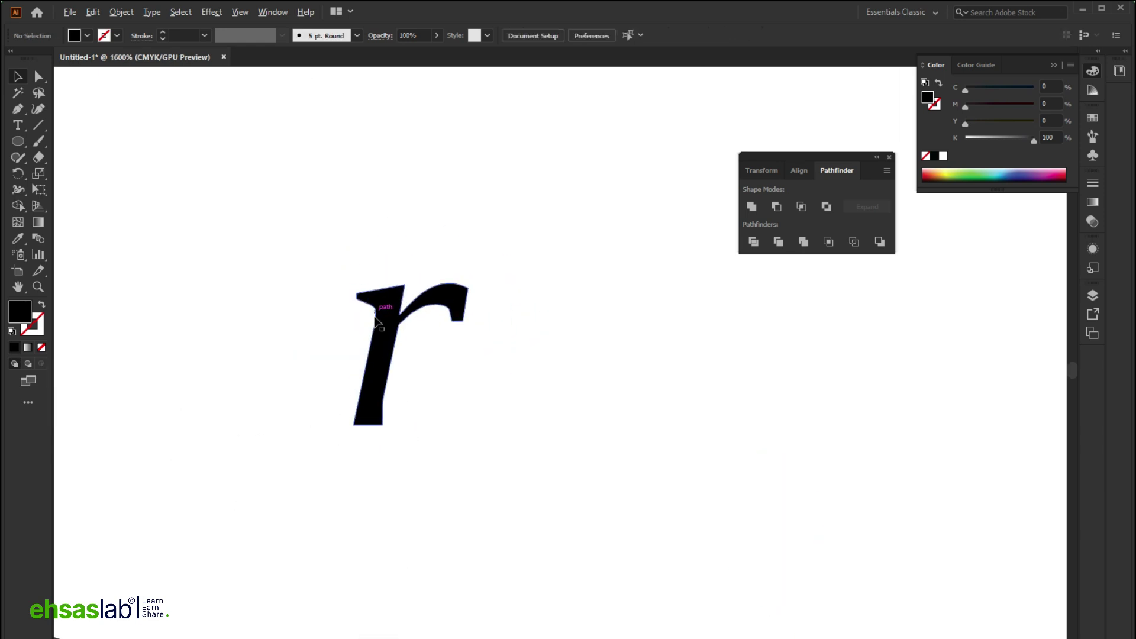
scroll(441, 416, "up", 2)
scroll(436, 418, "down", 6)
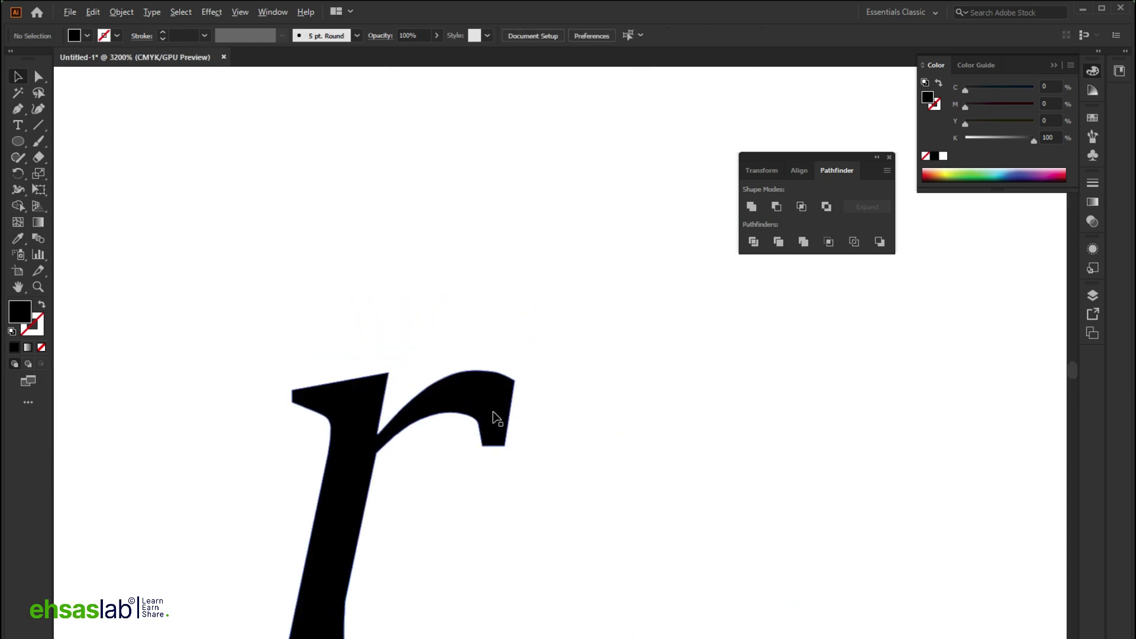
Duplicate the pasted two-leaf image onto the empty canvas to the lower right of the original.
scroll(649, 337, "down", 3)
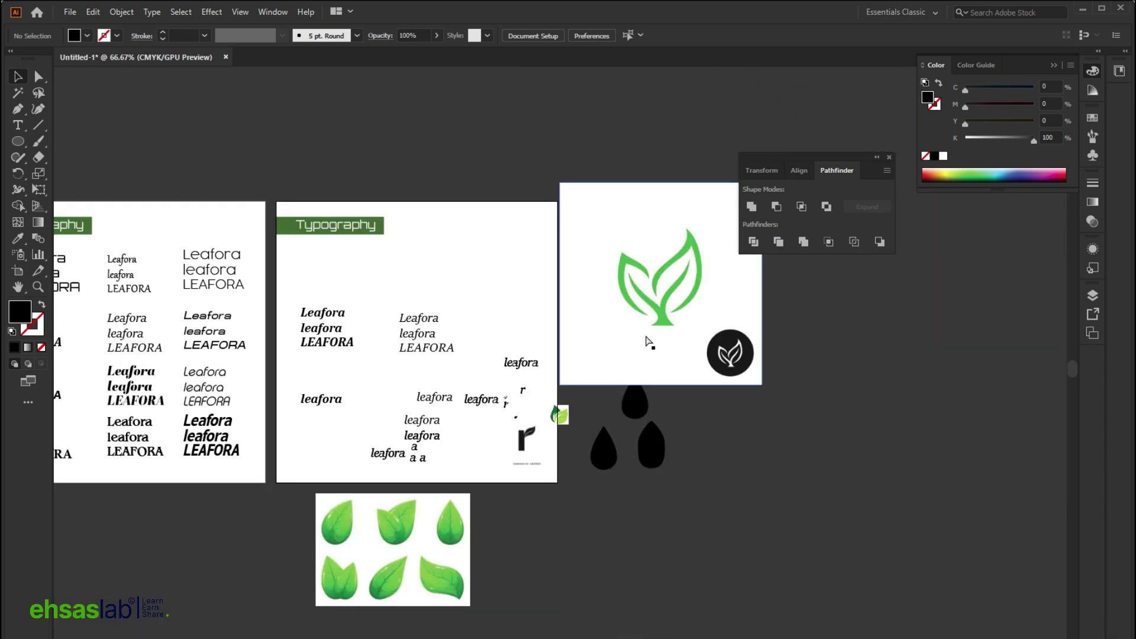
scroll(708, 259, "up", 5)
scroll(590, 307, "up", 2)
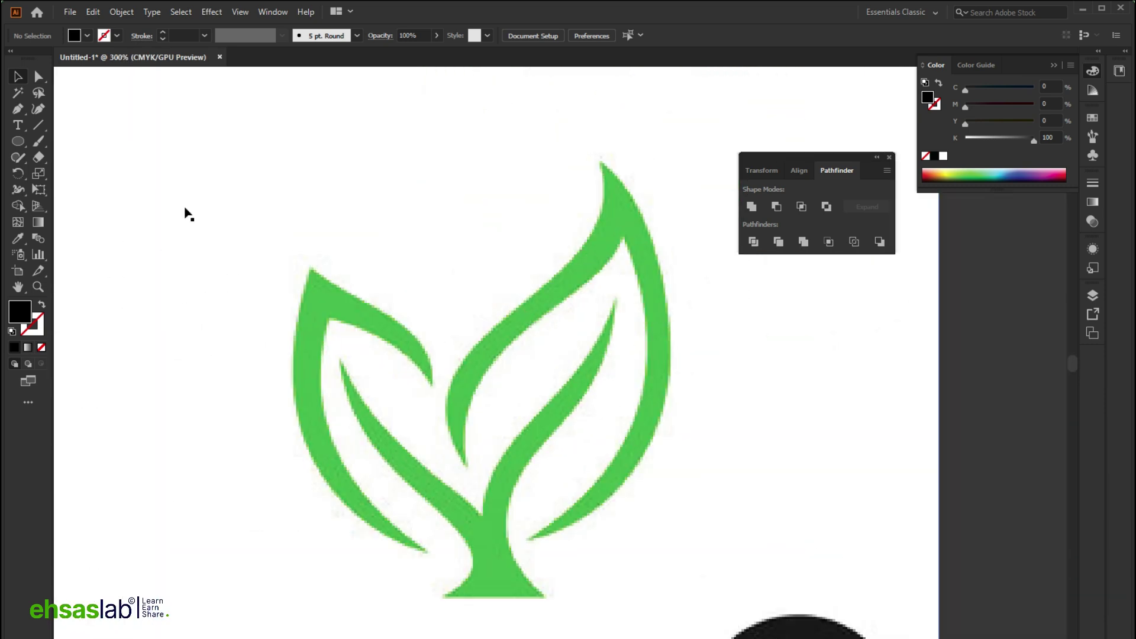
scroll(421, 304, "down", 3)
left_click(482, 399)
scroll(431, 356, "down", 2)
left_click_drag(425, 357, 621, 438)
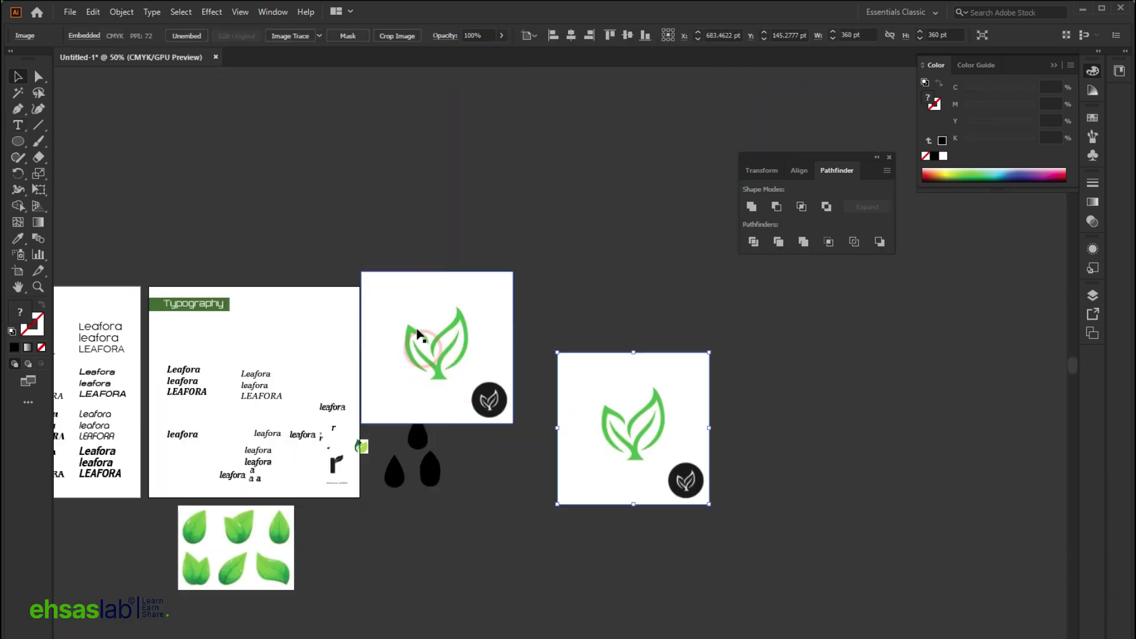
Image Trace the original two-leaf image in black and white with the threshold raised to 176.
scroll(417, 328, "up", 3)
left_click(416, 328)
left_click(298, 37)
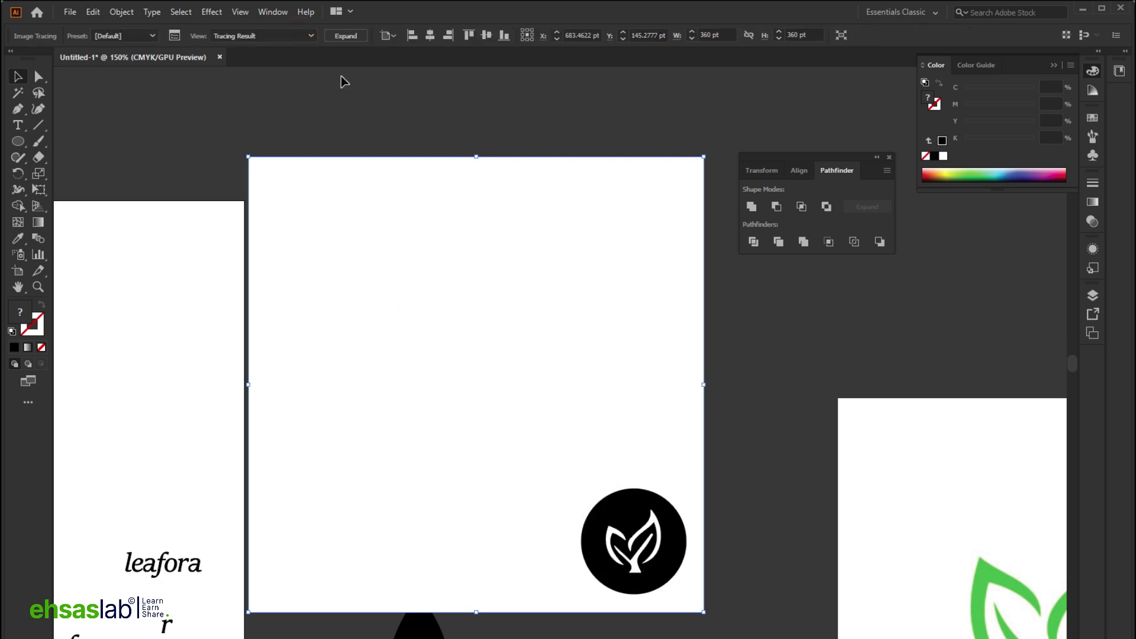
left_click(177, 36)
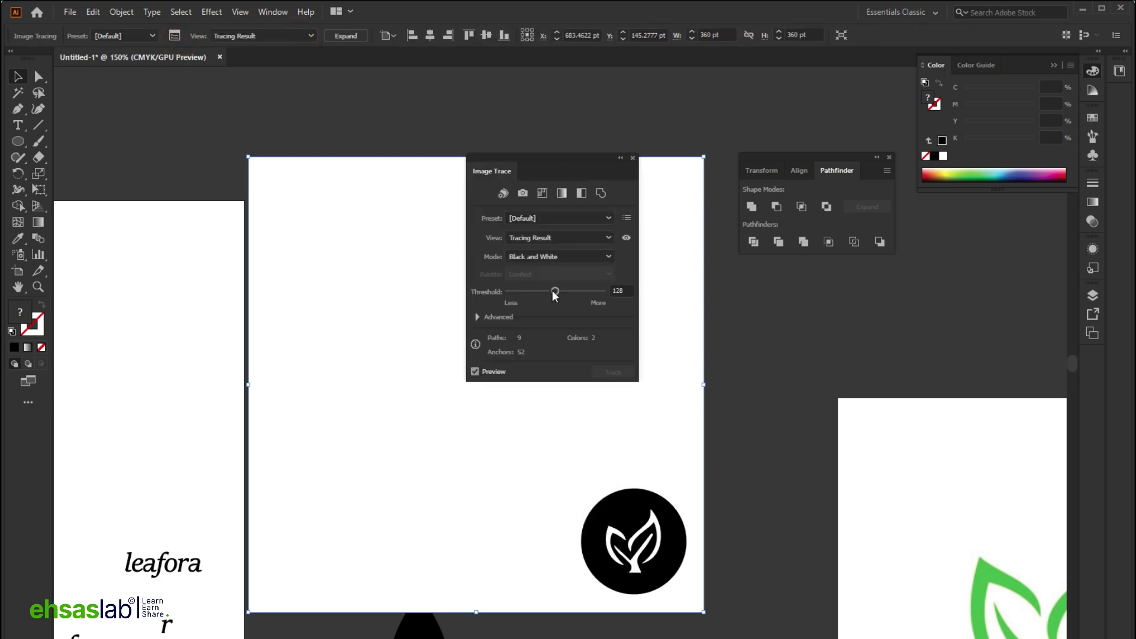
mouse_move(578, 159)
left_mouse_down()
mouse_move(843, 137)
mouse_move(873, 122)
left_mouse_up()
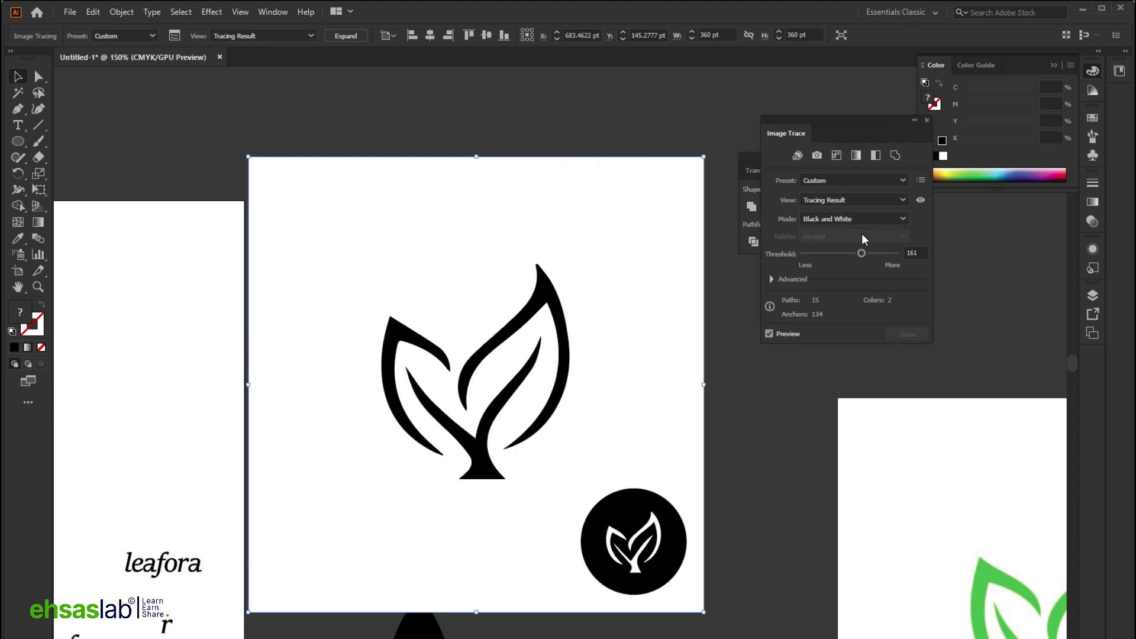
left_click_drag(862, 253, 867, 253)
scroll(604, 393, "up", 2)
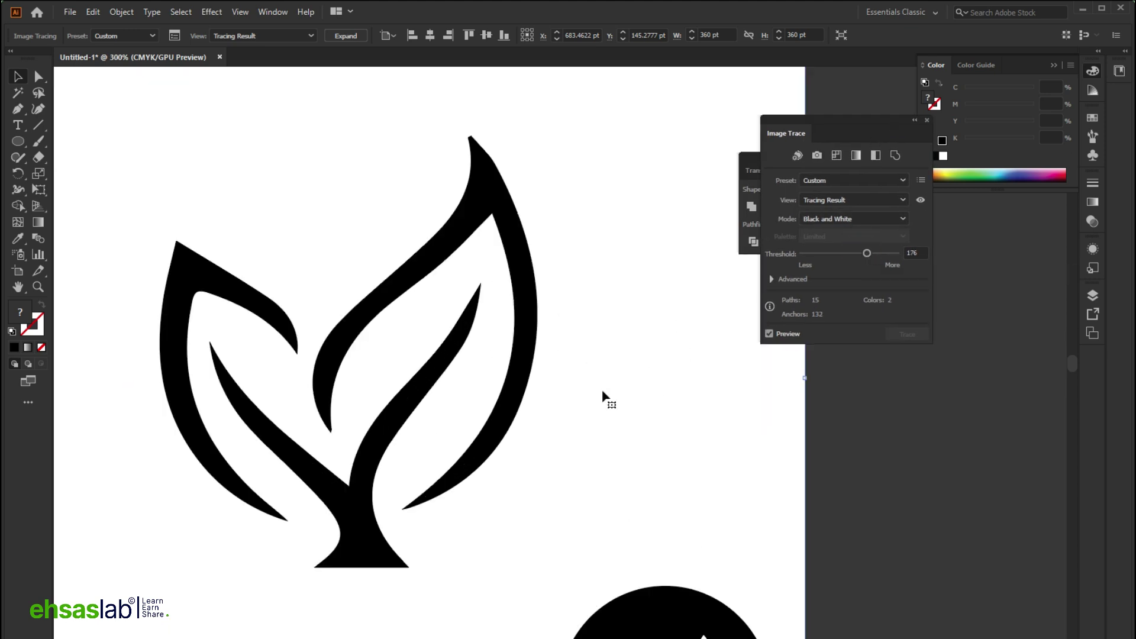
Refine the trace in the advanced options to 82% paths and 92% corners, and set the threshold to 170.
left_click(771, 278)
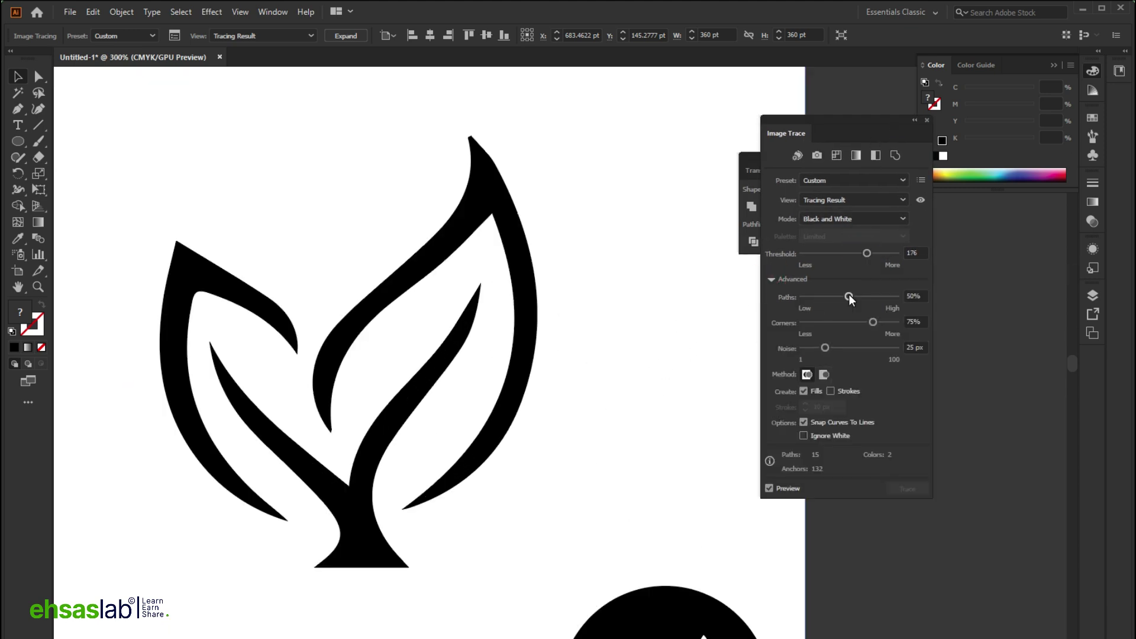
left_click(857, 294)
mouse_move(867, 294)
left_mouse_down()
mouse_move(879, 318)
mouse_move(881, 295)
left_mouse_up()
left_click(882, 295)
mouse_move(865, 253)
left_mouse_down()
mouse_move(847, 256)
mouse_move(900, 254)
mouse_move(862, 257)
left_mouse_up()
key("ctrl+1")
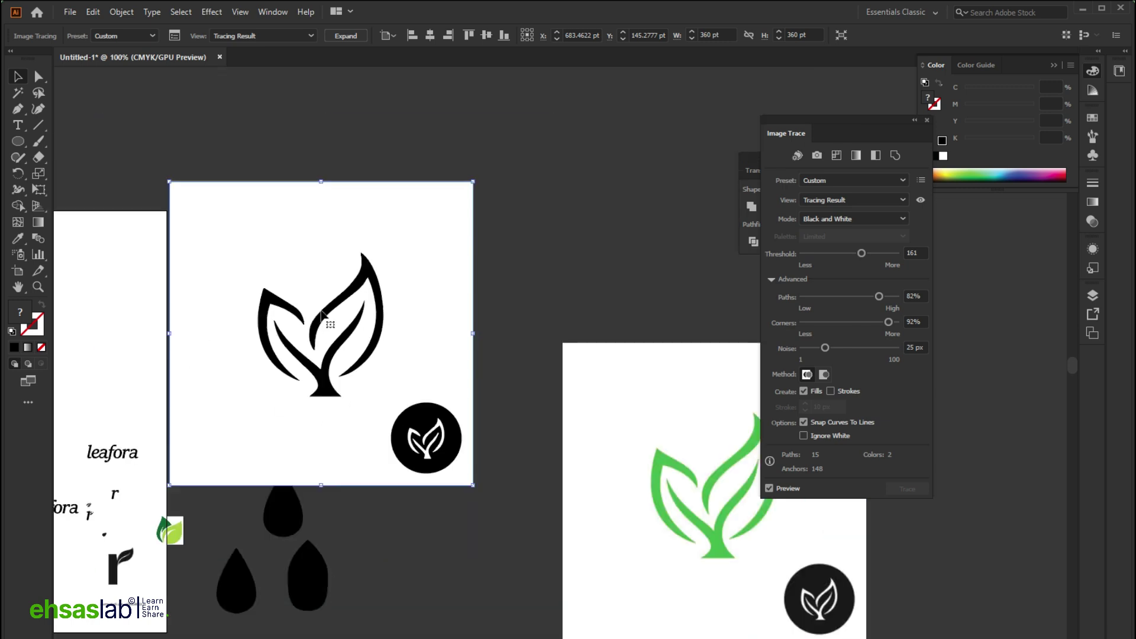
scroll(361, 311, "up", 2)
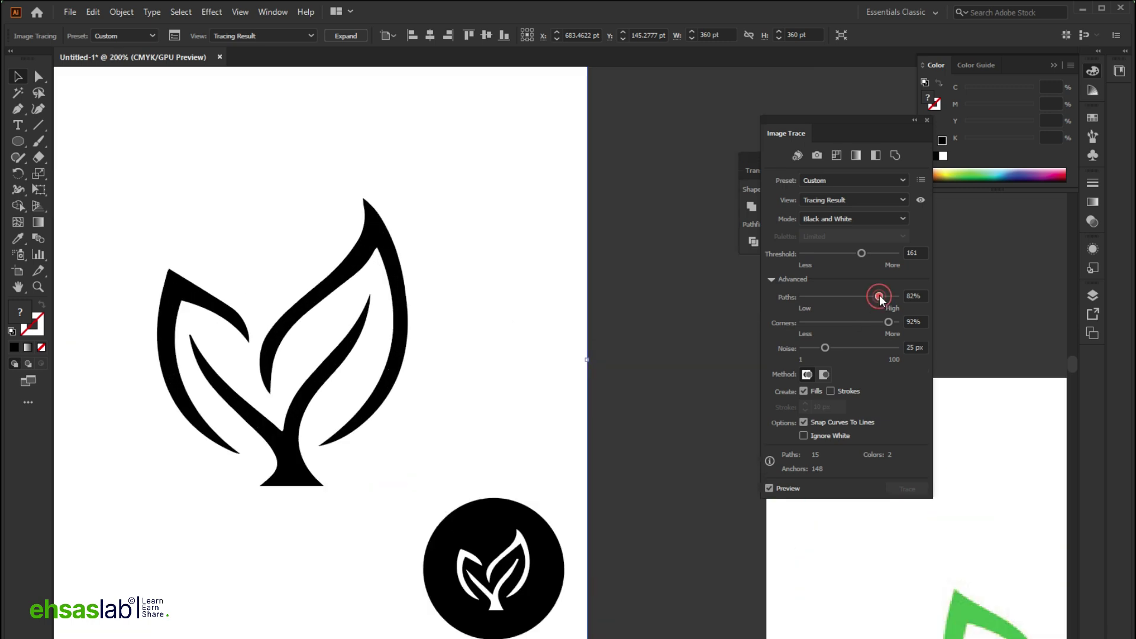
left_click_drag(861, 253, 864, 253)
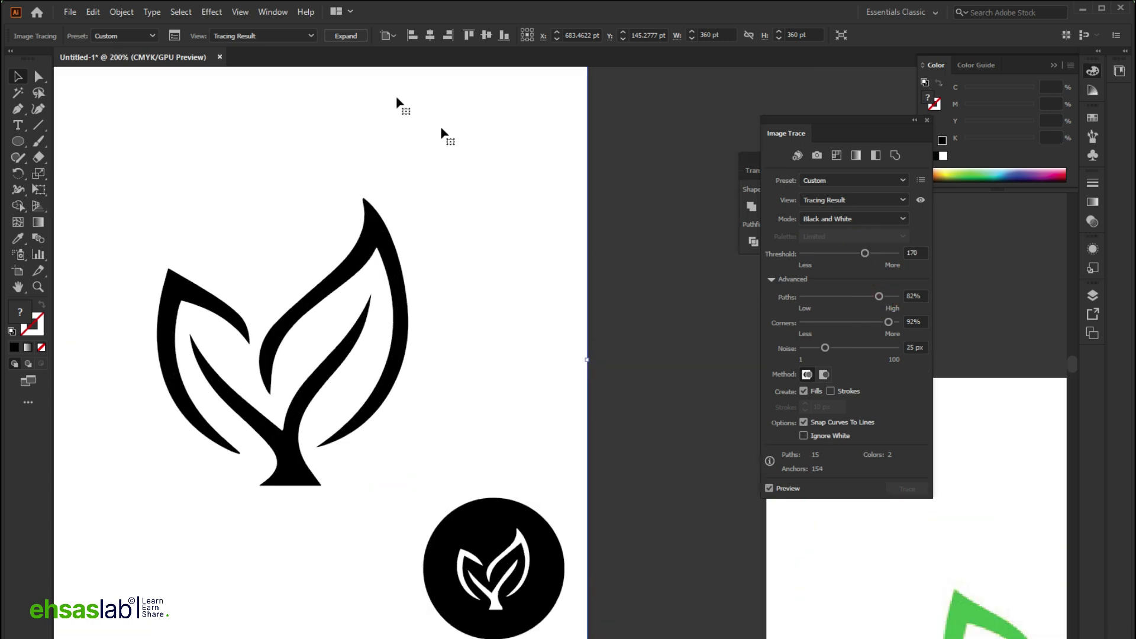
Expand the tracing and copy the outline path of its larger leaf onto the artboard over the duplicated r.
double_click(358, 260)
left_click(342, 253)
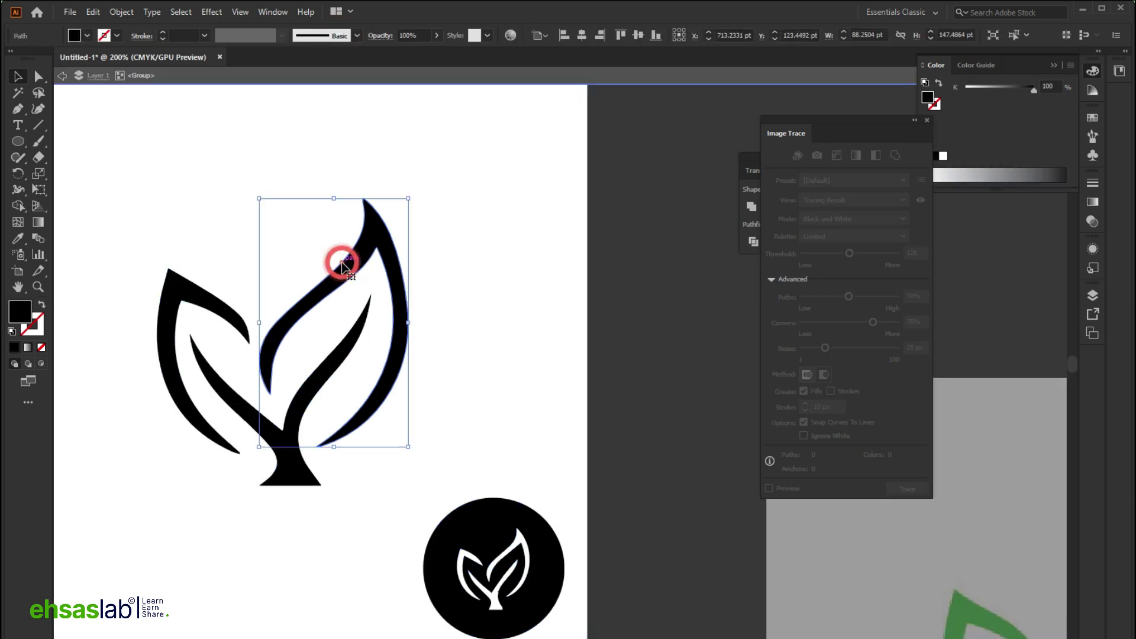
left_click(537, 356)
scroll(606, 348, "down", 5)
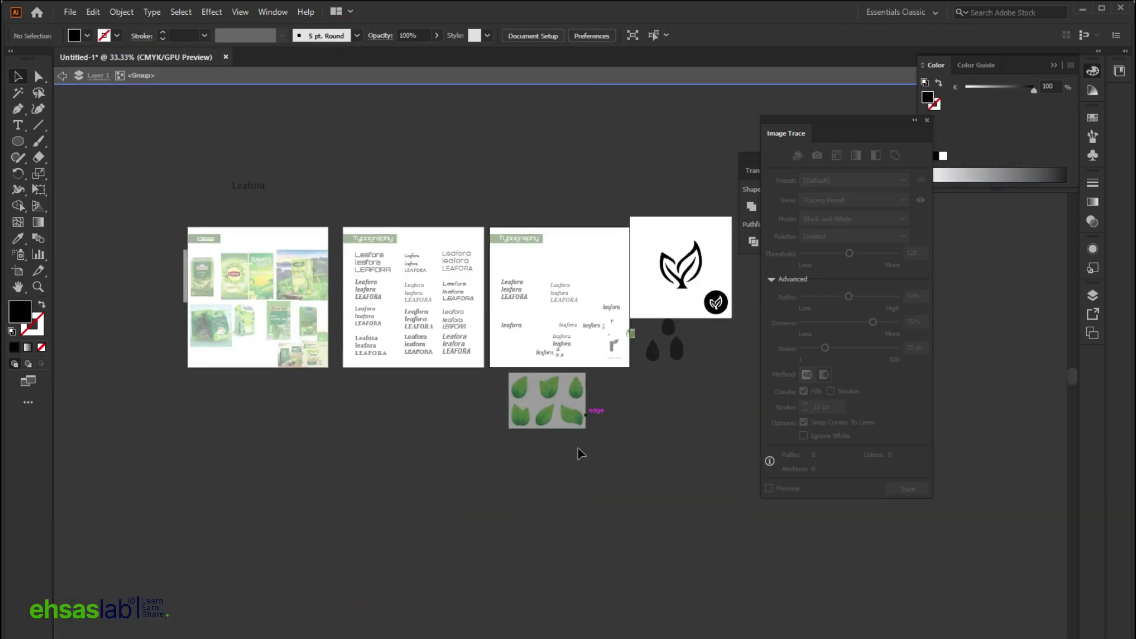
scroll(563, 354, "up", 12)
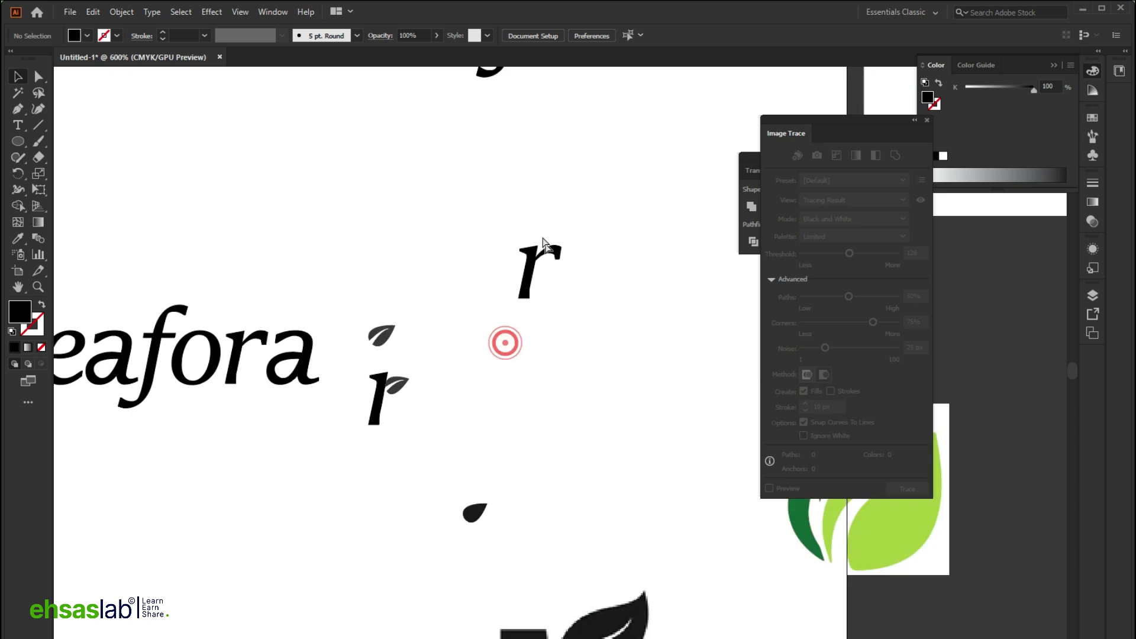
scroll(352, 355, "down", 5)
left_click(375, 357)
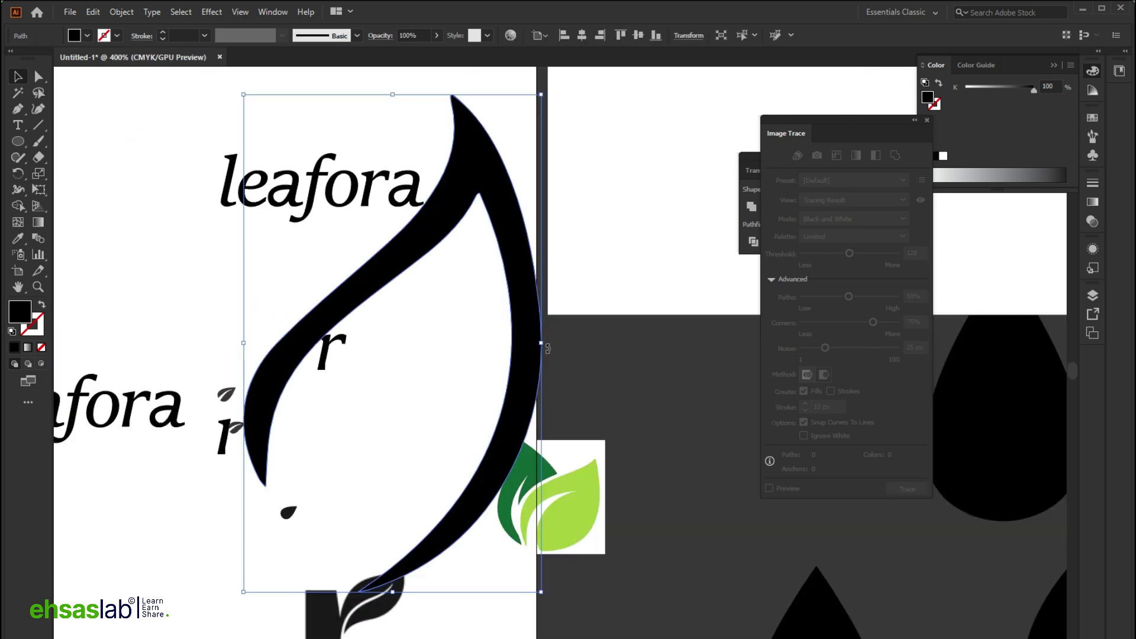
Scale the leaf outline down to less than the r's height and rotate it clockwise so its tip points up to the right.
left_click_drag(543, 343, 368, 386)
scroll(368, 386, "up", 4)
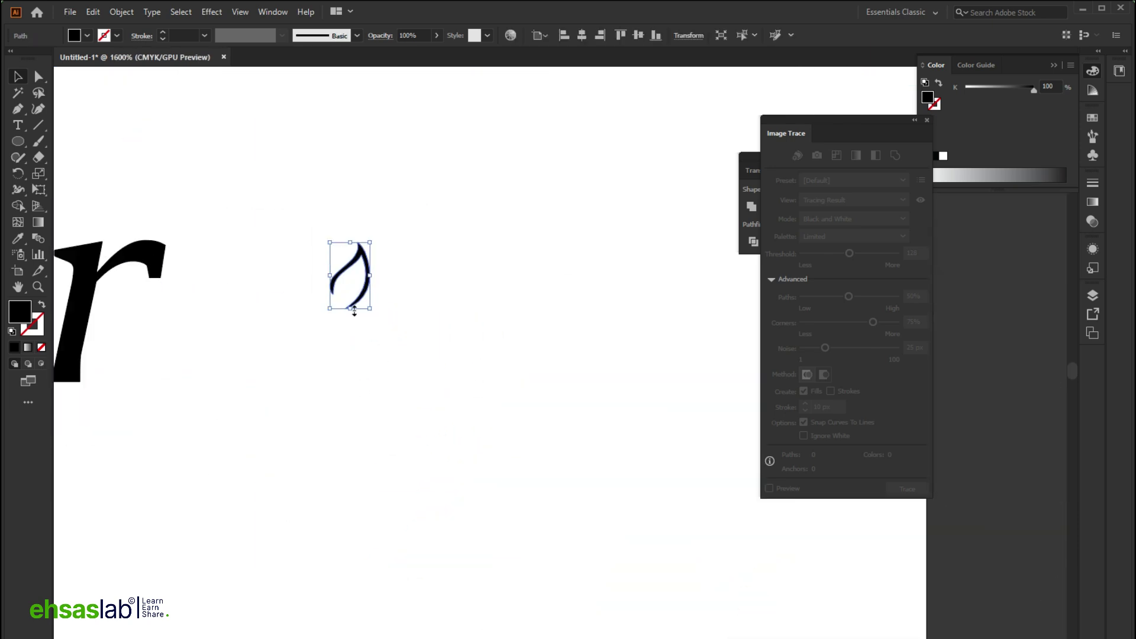
left_click_drag(373, 313, 231, 322)
scroll(521, 305, "up", 1)
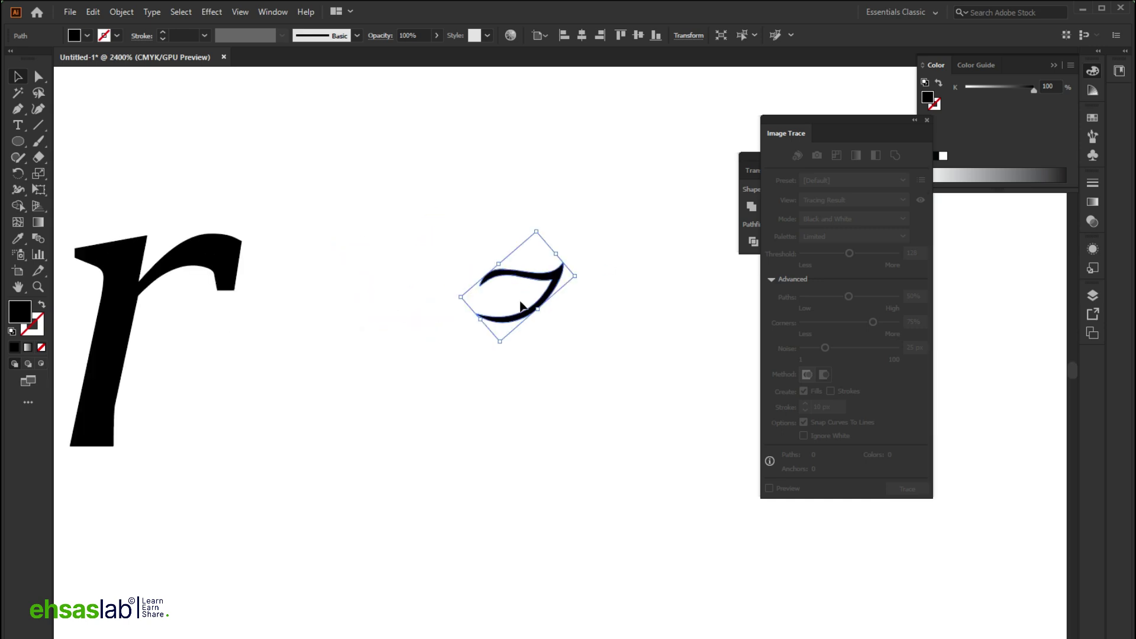
Position the leaf outline around the duplicated r's arm and fine-tune its size and rotation to enclose the arm.
left_click_drag(545, 281, 381, 224)
left_click_drag(292, 286, 281, 279)
scroll(358, 231, "up", 1)
left_click_drag(386, 199, 353, 204)
scroll(136, 209, "up", 1)
left_click_drag(213, 201, 217, 207)
left_click(393, 387)
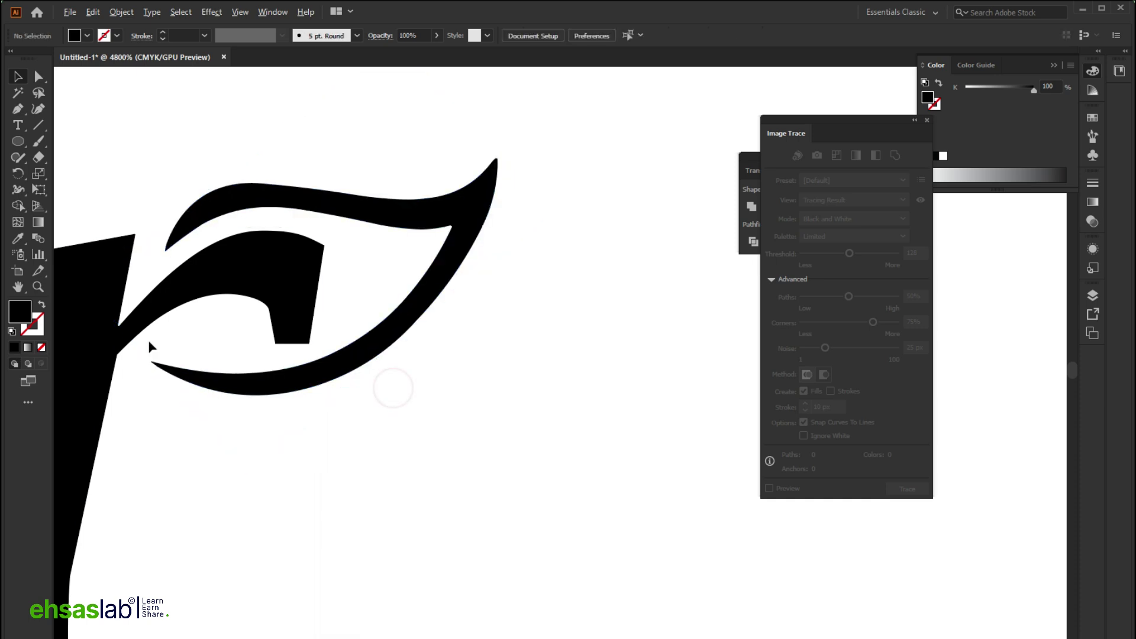
Duplicate the r together with its leaf outline beside the original.
scroll(151, 346, "down", 6)
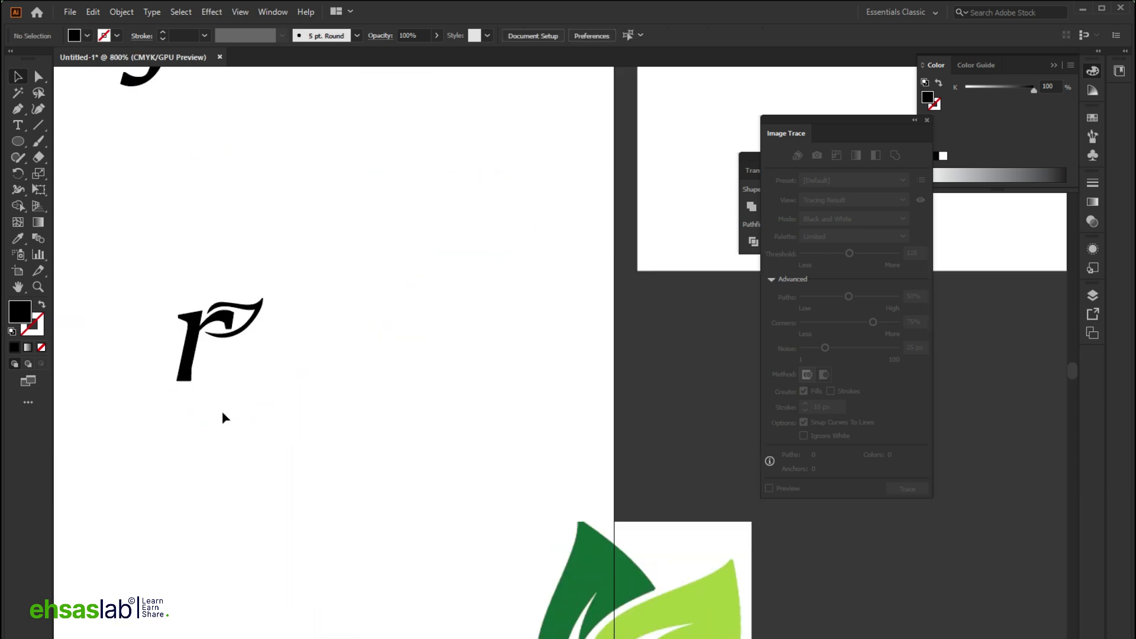
left_click_drag(159, 332, 352, 341)
left_click(317, 418)
Draw a closed, tapered curved vein with the Pen tool from the base of the duplicated r's arm into the leaf.
scroll(335, 354, "up", 6)
key("p")
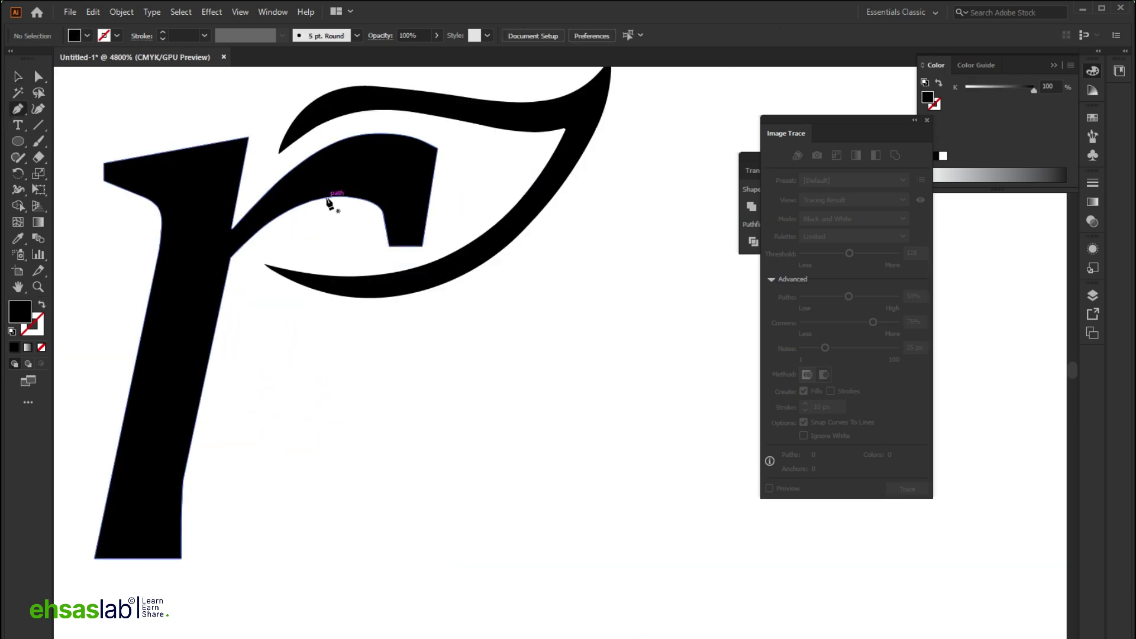
left_click(230, 257)
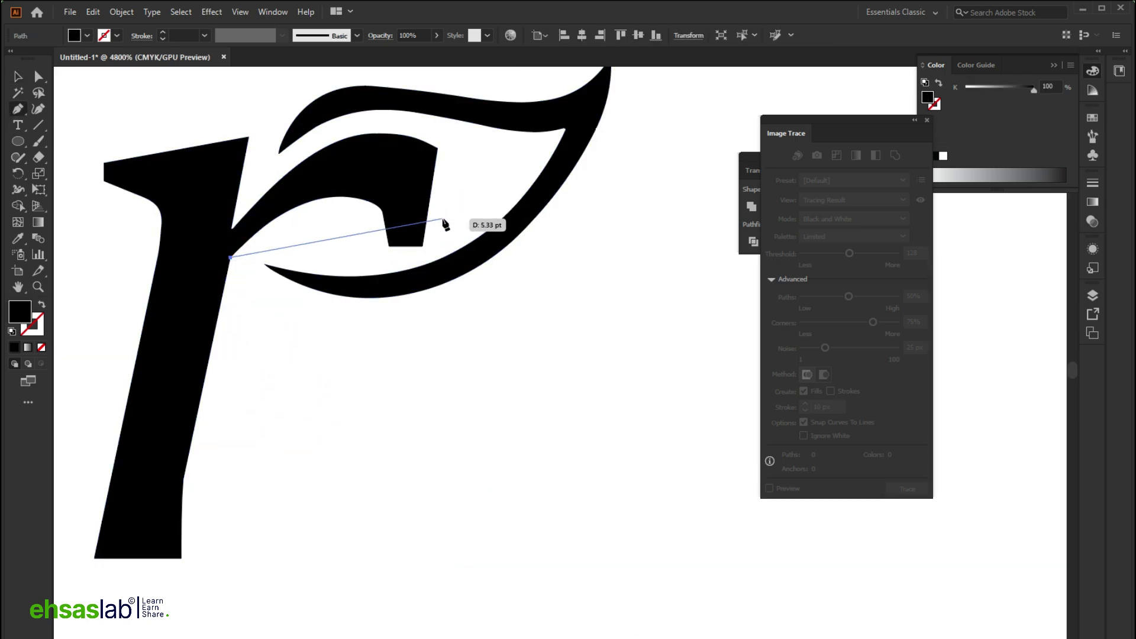
left_click_drag(437, 226, 573, 269)
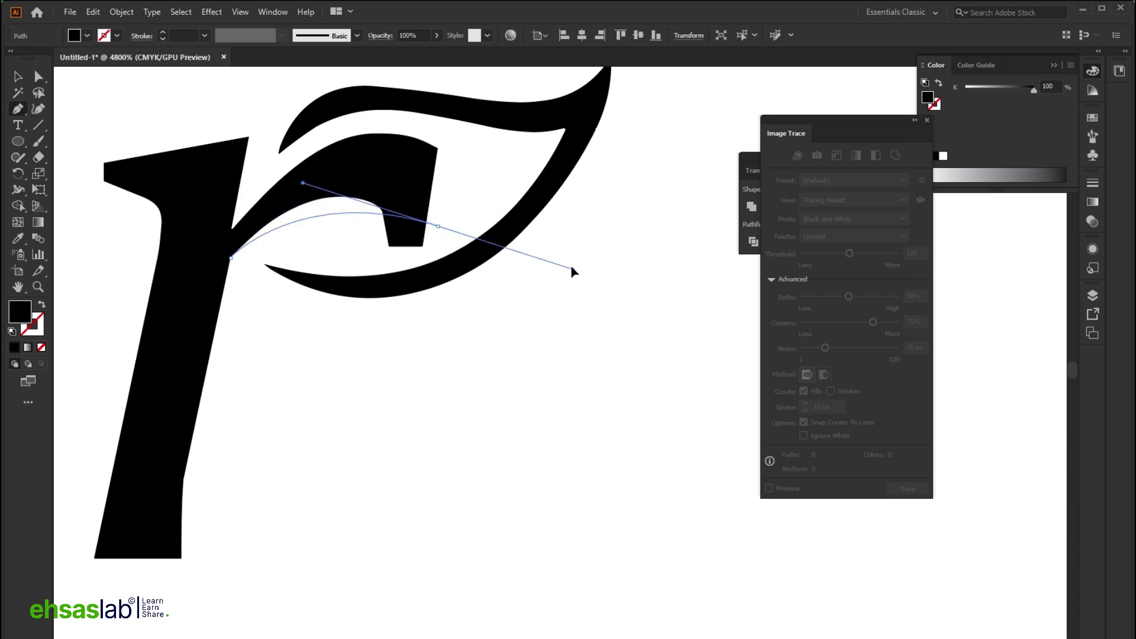
key("ctrl+z")
left_click_drag(474, 180, 620, 214)
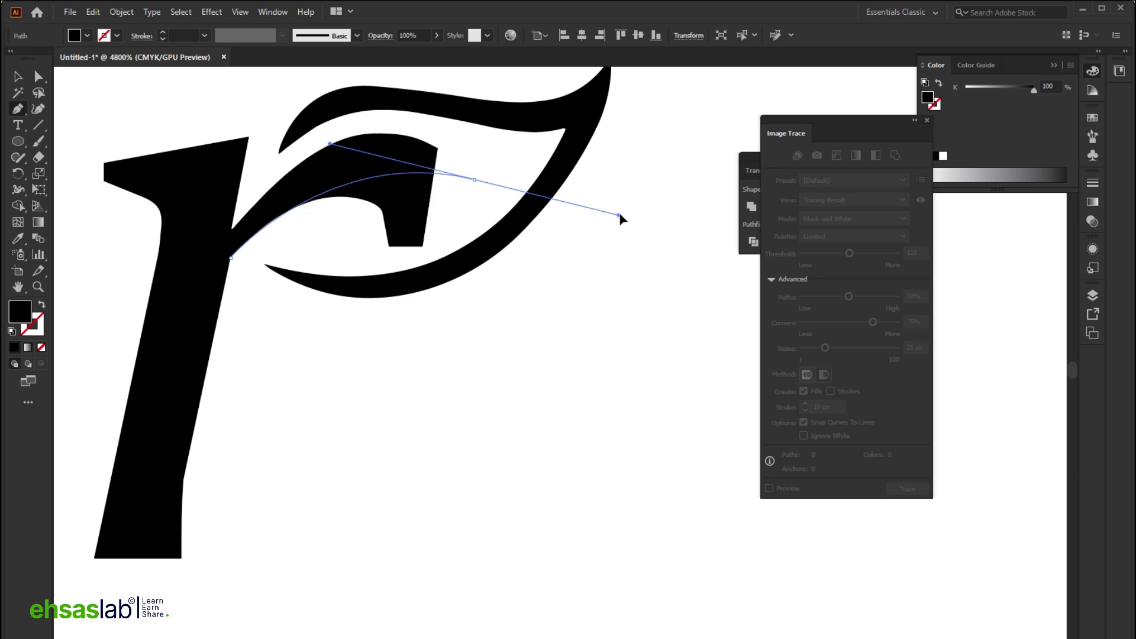
left_click_drag(474, 180, 470, 183)
left_click_drag(231, 257, 375, 261)
Draw a straight path along the r's stem edge, from its upper corner to a point below the arm.
scroll(436, 320, "up", 1)
key("v")
left_click(358, 192)
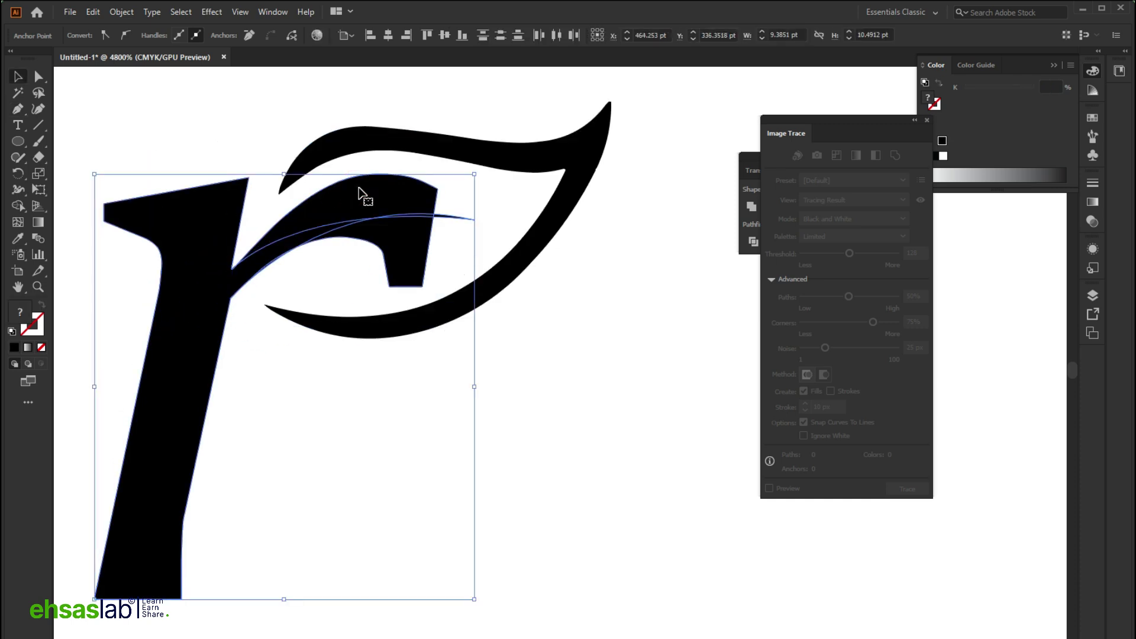
left_click(242, 305)
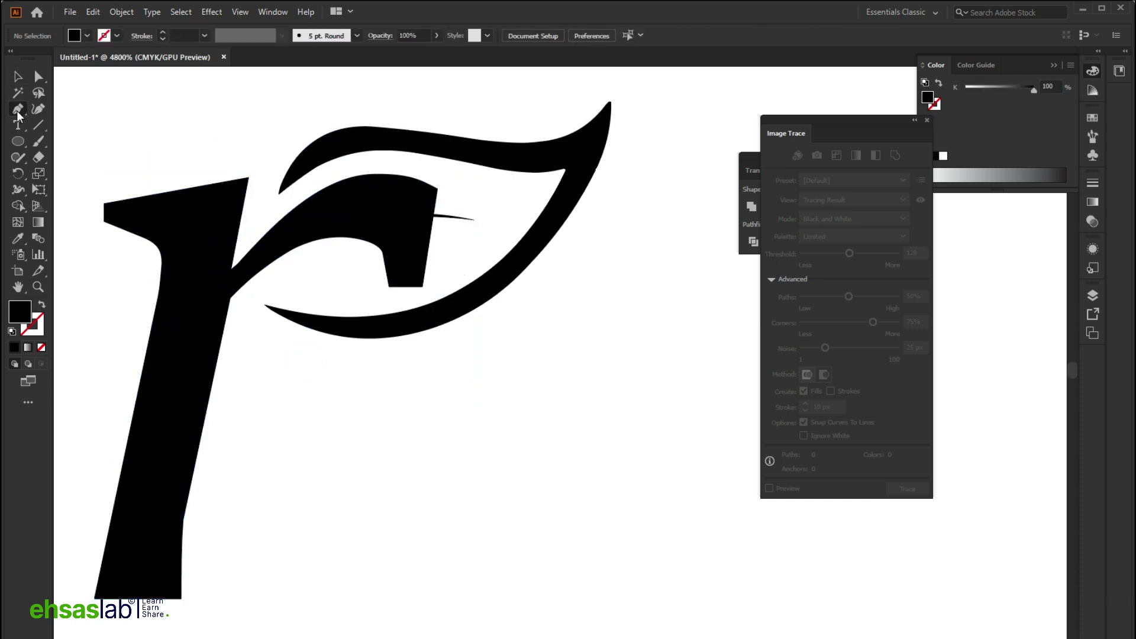
left_click(248, 178)
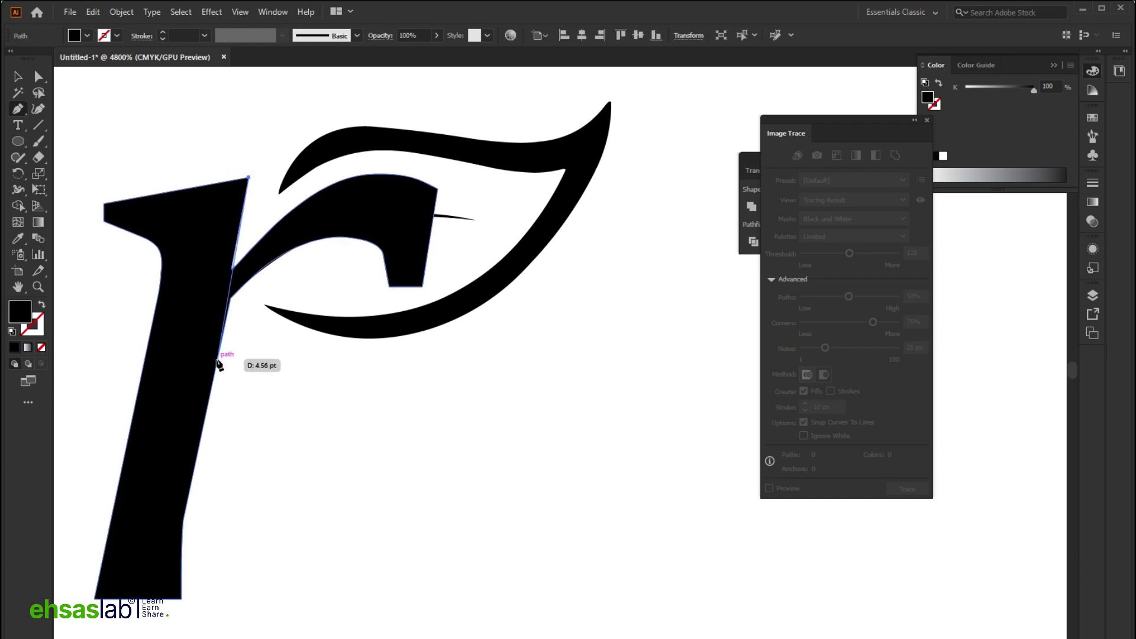
left_click(214, 378)
key("v")
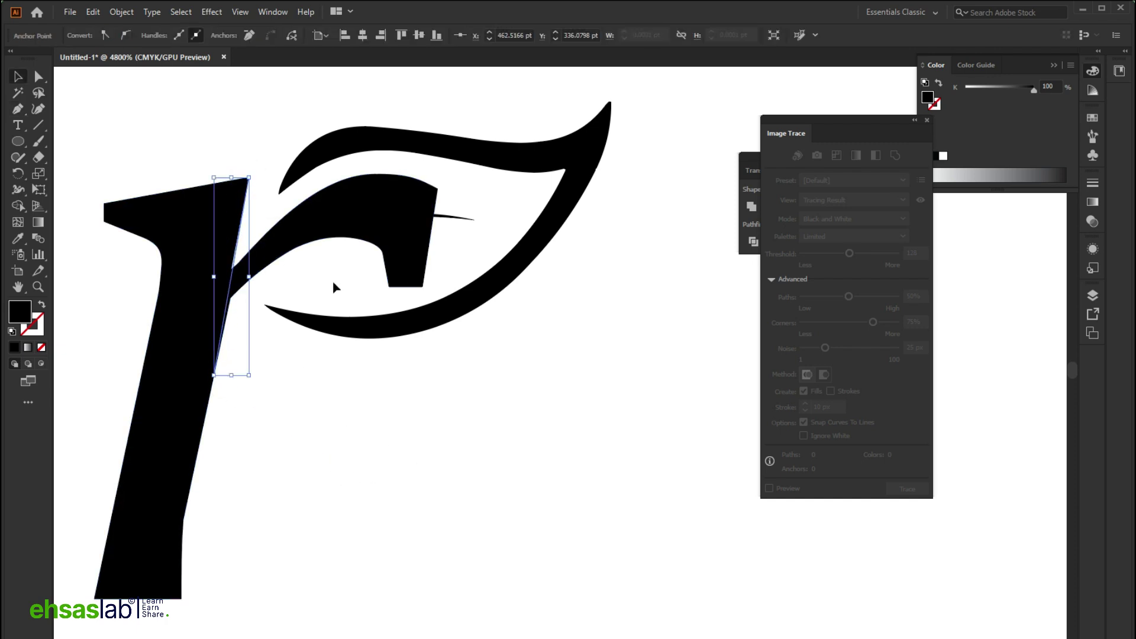
Try to remove the parts of the r's arm above and below the vein with Shape Builder.
left_click_drag(146, 230, 145, 232)
key("shift+m")
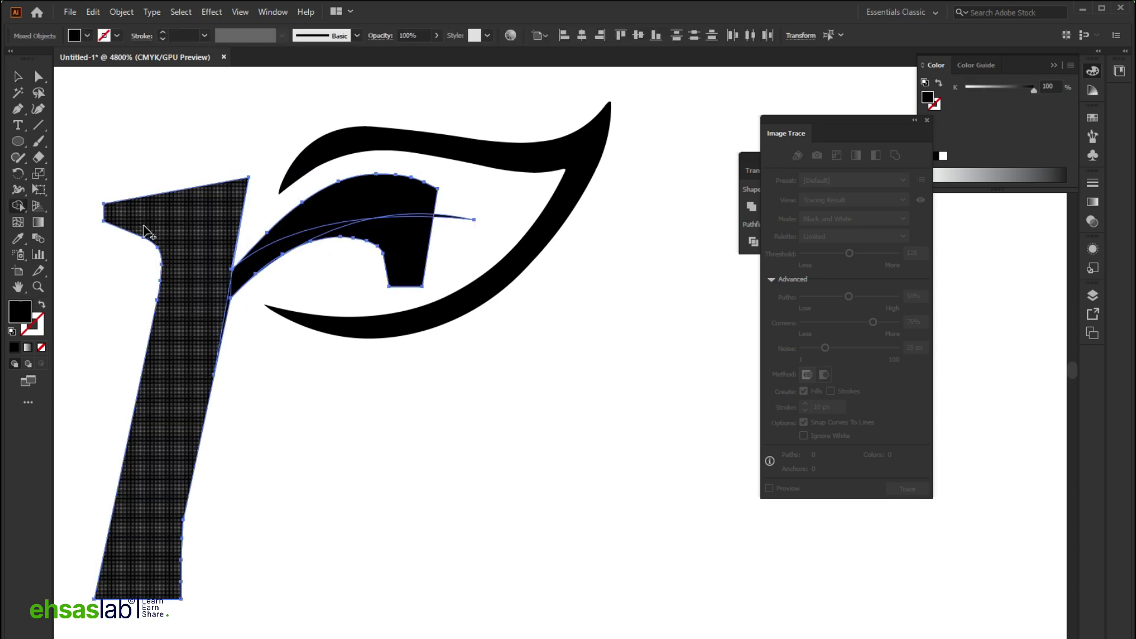
scroll(232, 323, "up", 5)
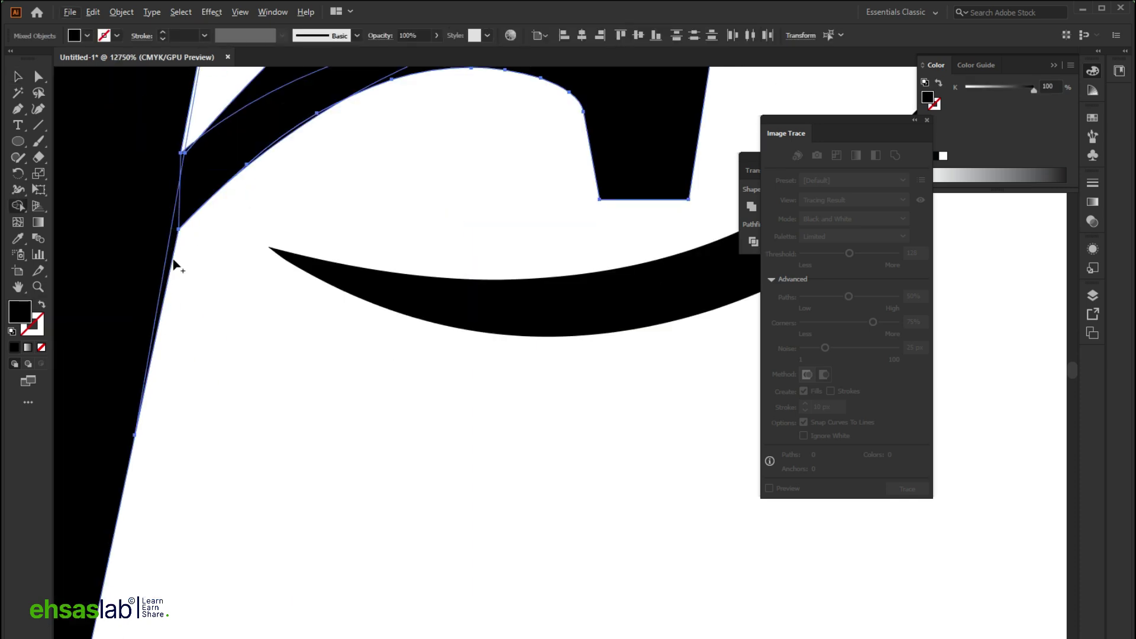
scroll(222, 213, "down", 2)
scroll(355, 290, "down", 3)
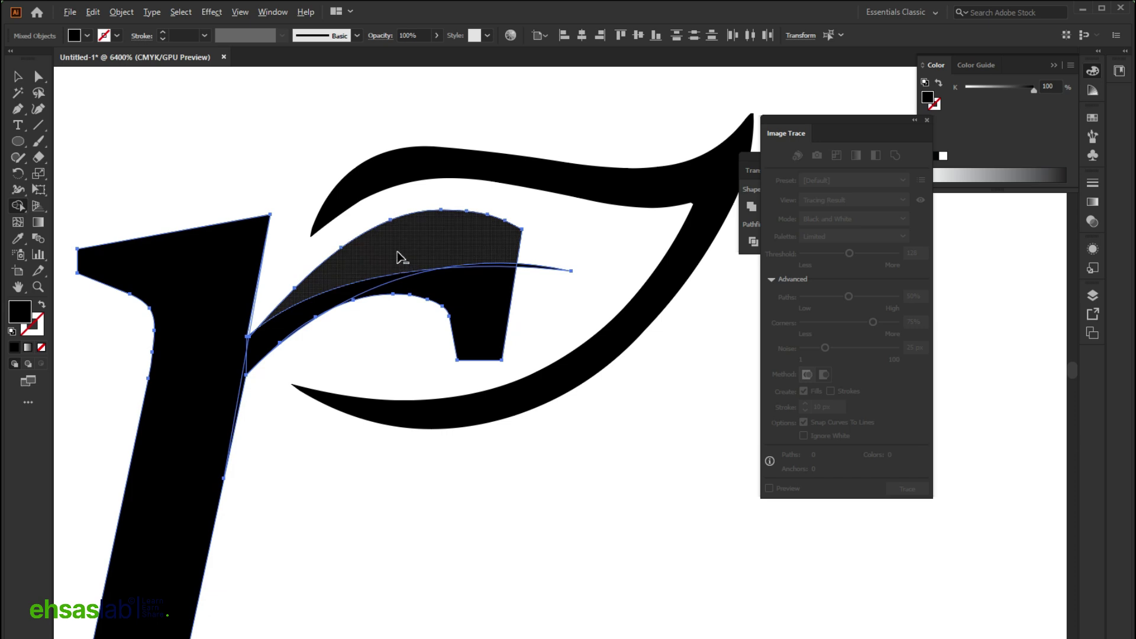
left_click(399, 248, "alt")
left_click(482, 323, "alt")
scroll(448, 261, "up", 5)
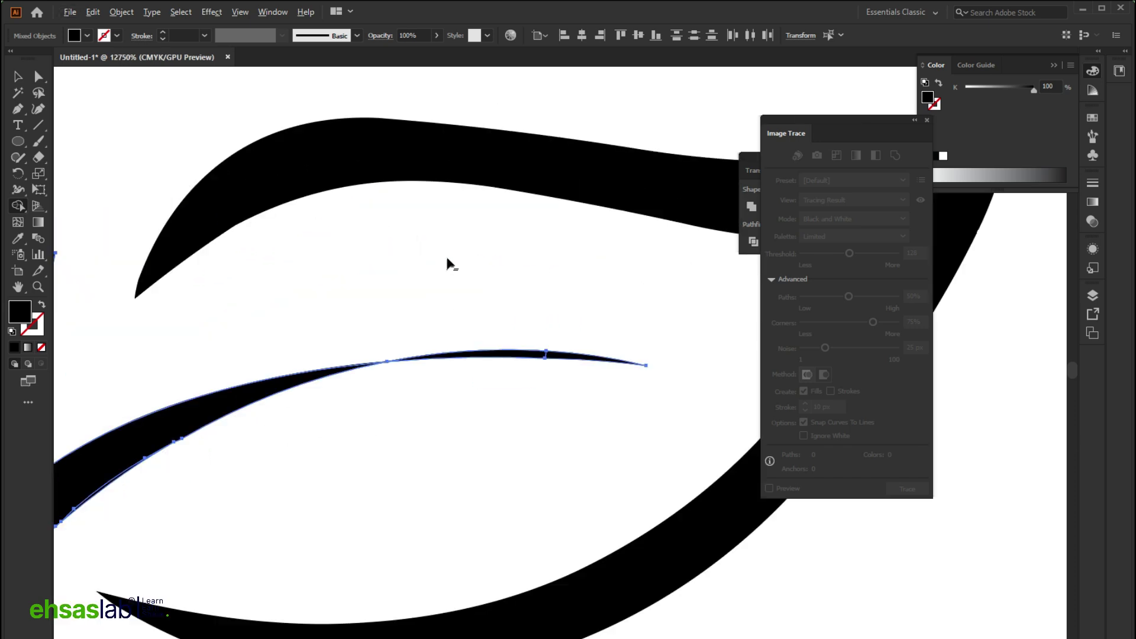
scroll(517, 353, "down", 6)
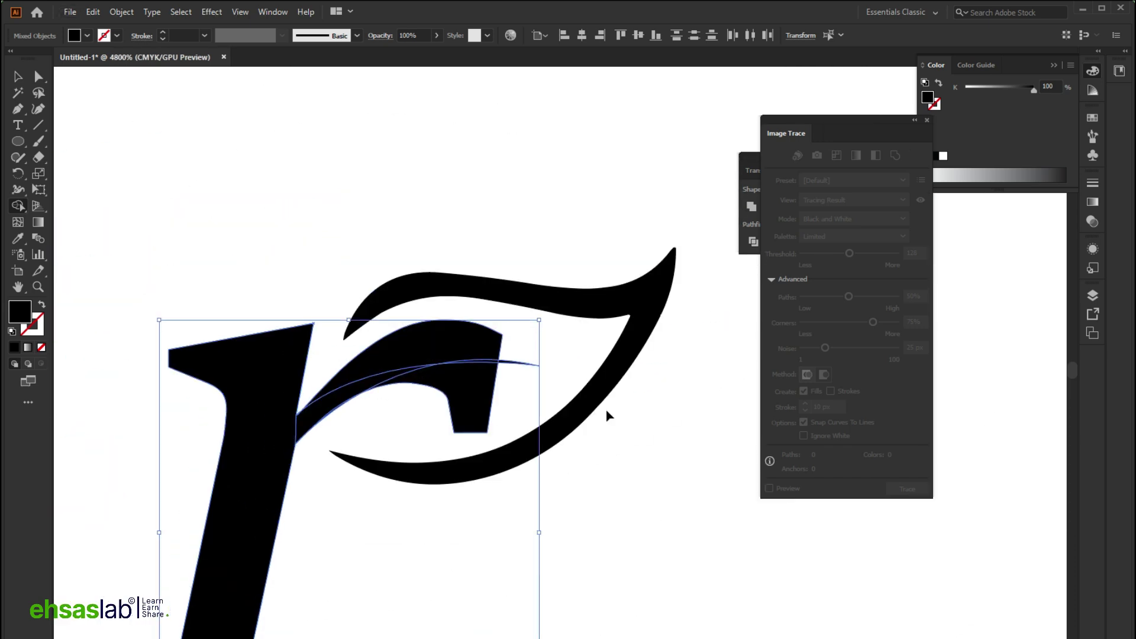
Reshape the vein by adjusting its curve handles at the stem and moving its tip slightly up inside the leaf.
key("v")
left_click(363, 439)
left_click(357, 385)
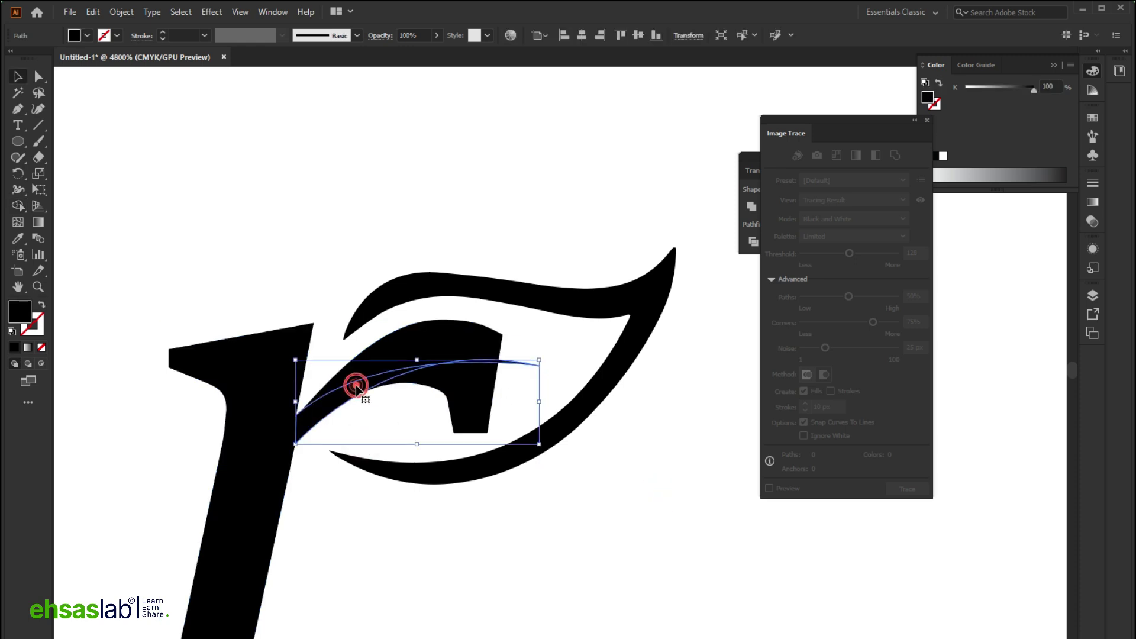
left_click(35, 82)
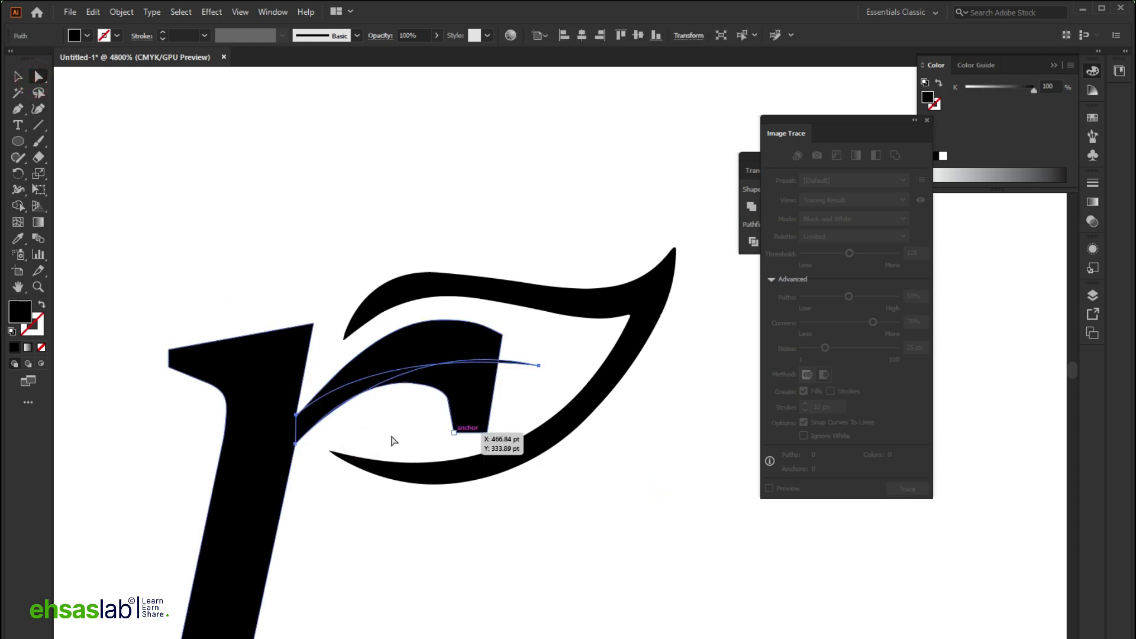
left_click(296, 444)
left_click(393, 343)
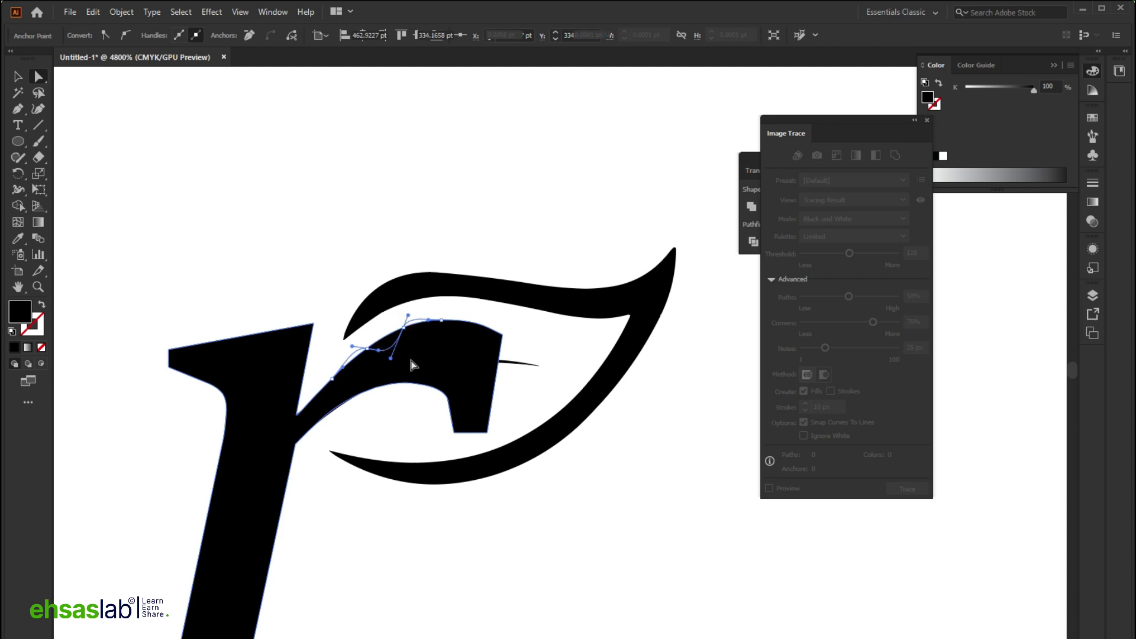
left_click(320, 423)
left_click(305, 429)
left_click(296, 443)
left_click_drag(392, 336, 384, 362)
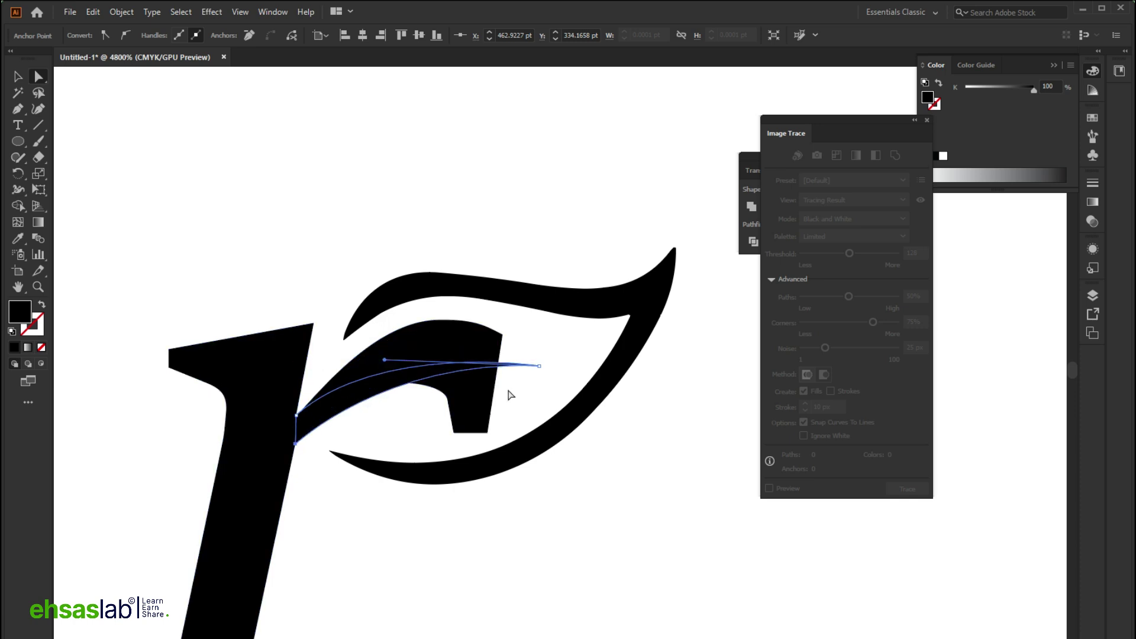
left_click_drag(540, 368, 545, 350)
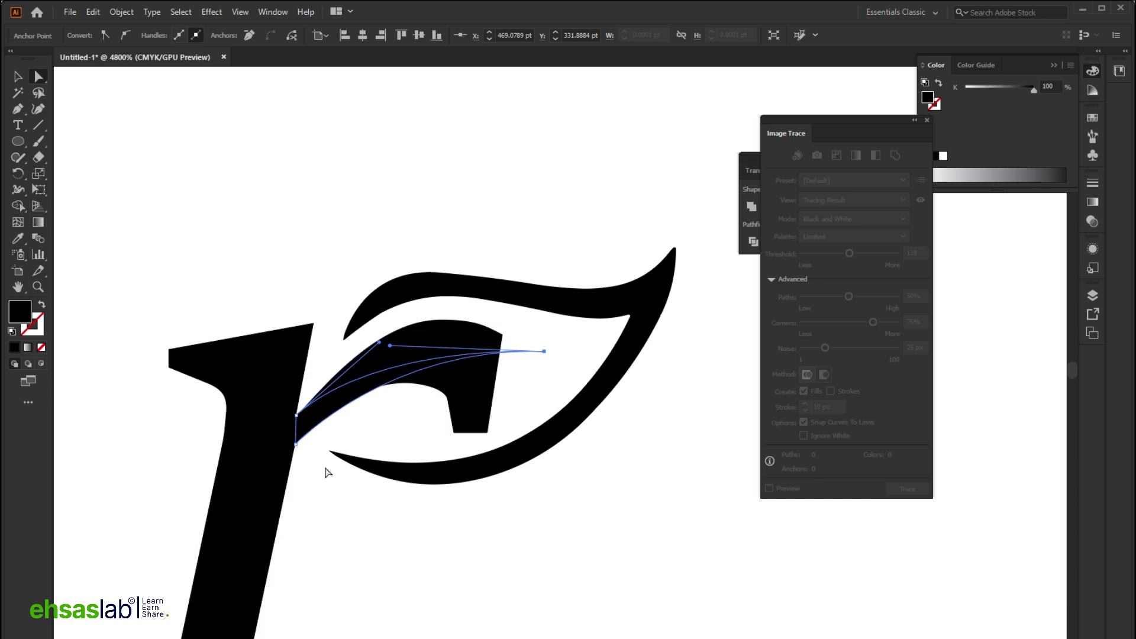
Remove the arm's areas above and below the vein with Shape Builder, leaving only the stem and the thin vein.
key("v")
left_click(264, 377, "shift")
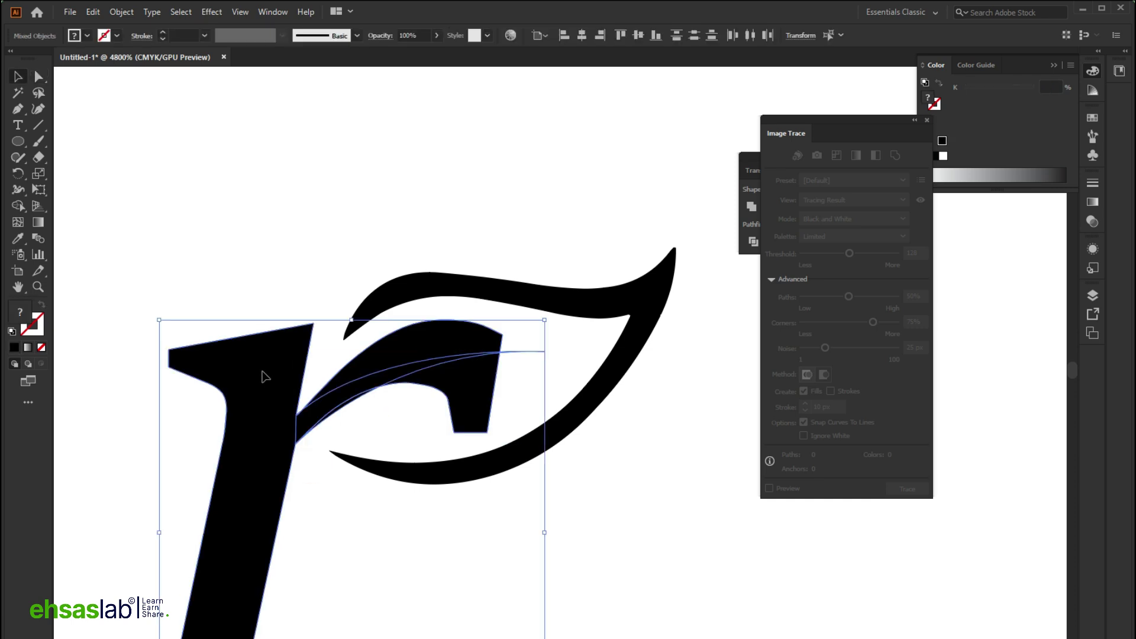
key("shift+m")
left_click(419, 337, "alt")
left_click(471, 401, "alt")
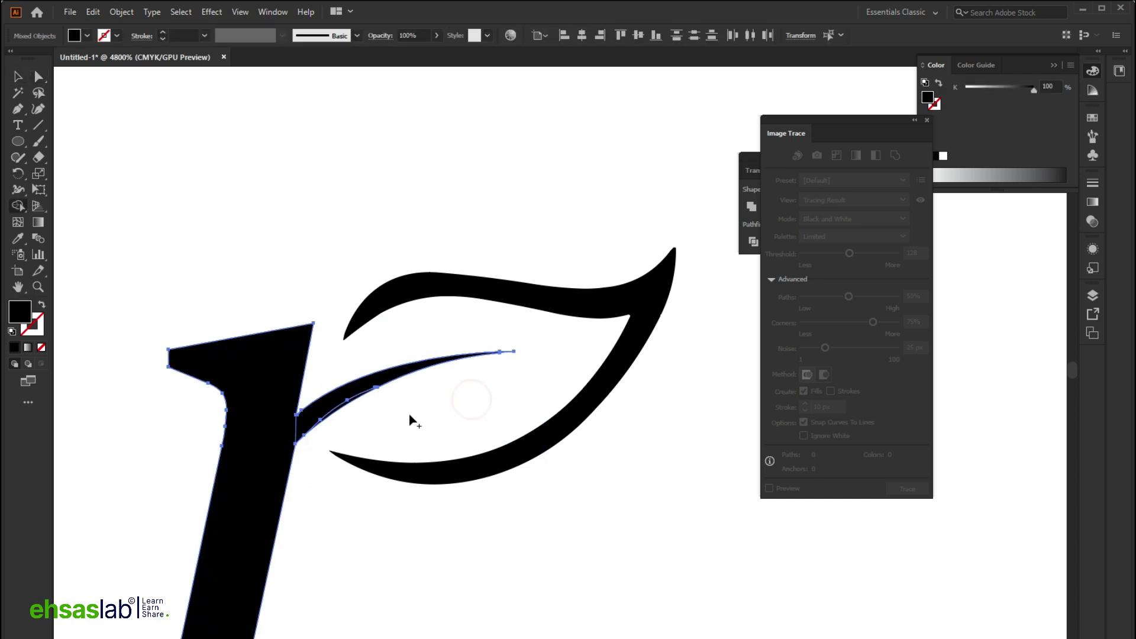
scroll(325, 418, "up", 3, "alt")
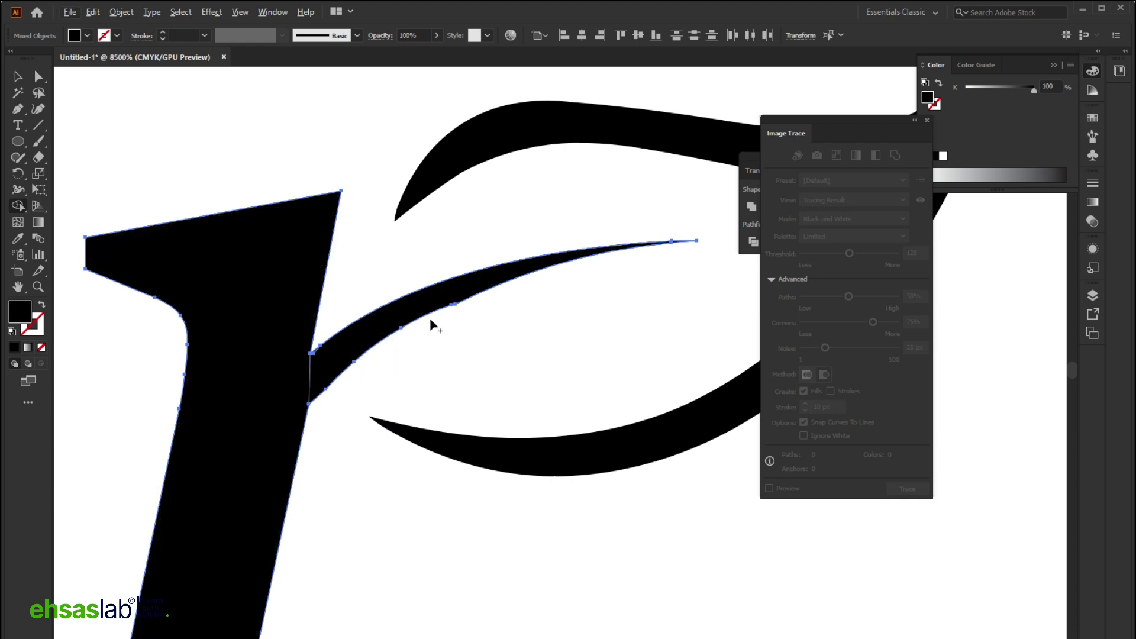
key("v")
left_click(354, 499)
scroll(239, 358, "down", 1, "alt")
scroll(239, 357, "down", 6, "alt")
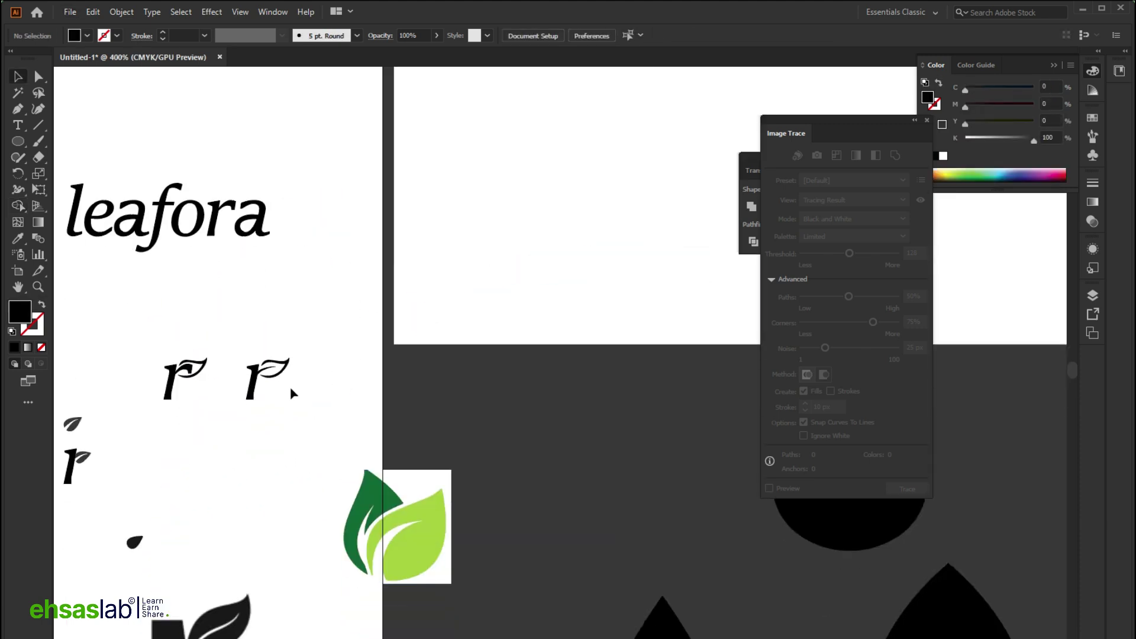
Delete the curved vein and its leftover slivers from the duplicated r's stem with Shape Builder.
scroll(82, 235, "up", 3, "alt")
scroll(82, 235, "up", 4, "alt")
key("p")
key("v")
left_click(249, 284)
left_click(250, 289)
left_click(272, 262)
left_click_drag(263, 274, 195, 390)
left_click(233, 320)
key("shift+m")
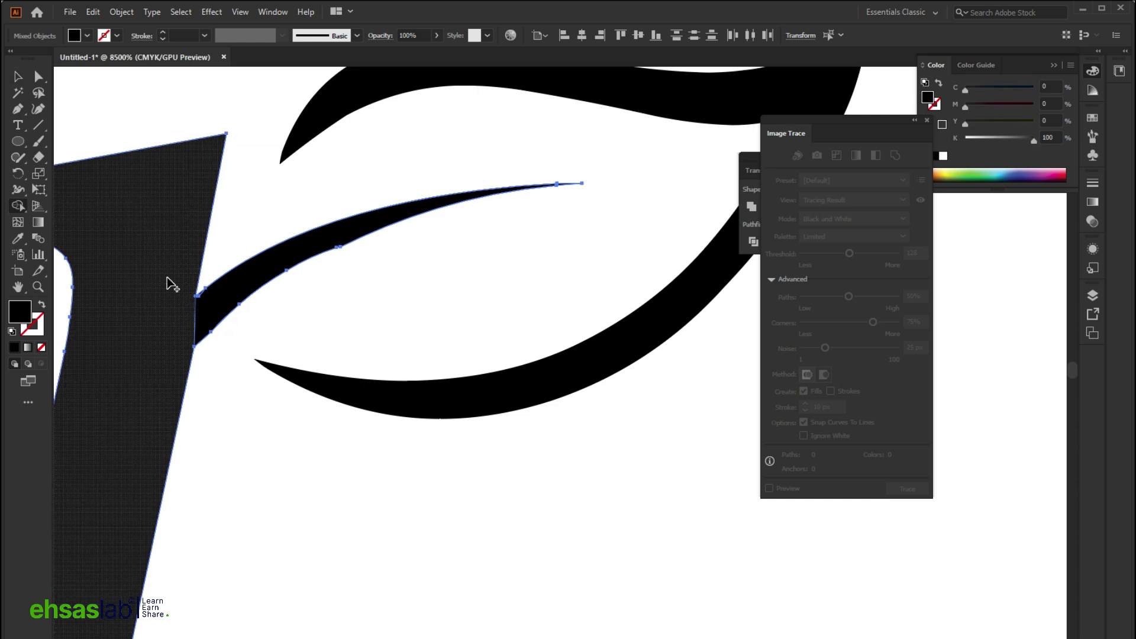
left_click(212, 312, "alt")
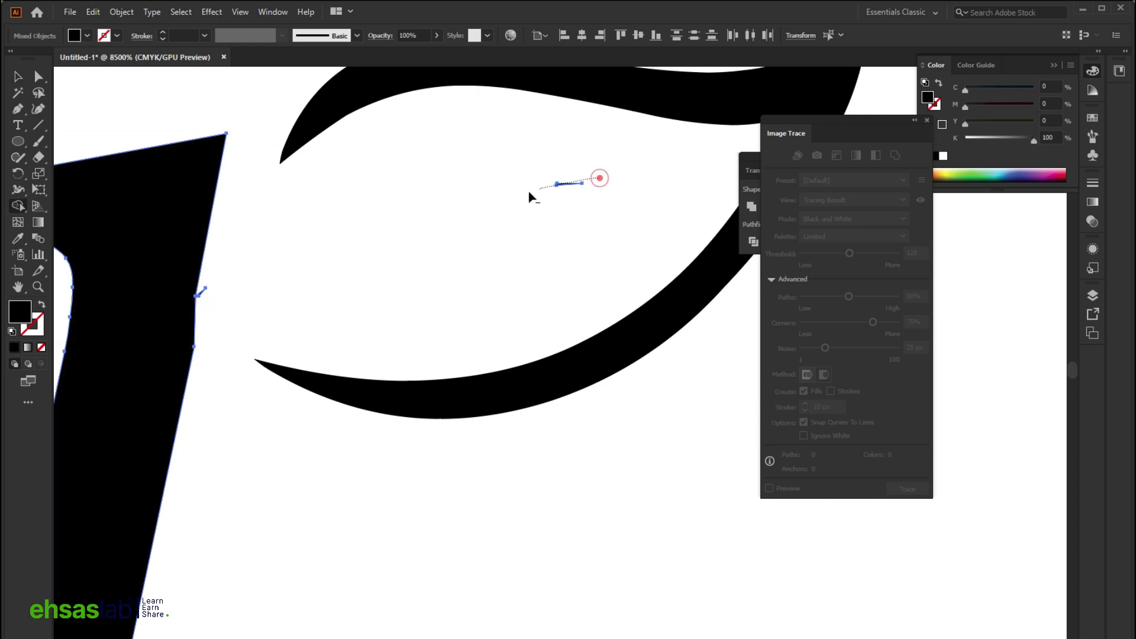
left_click(201, 291, "alt")
Draw a straight path from the stem's upper corner down its edge, spanning the uneven spot left by the arm.
left_click(18, 109)
left_click(227, 134)
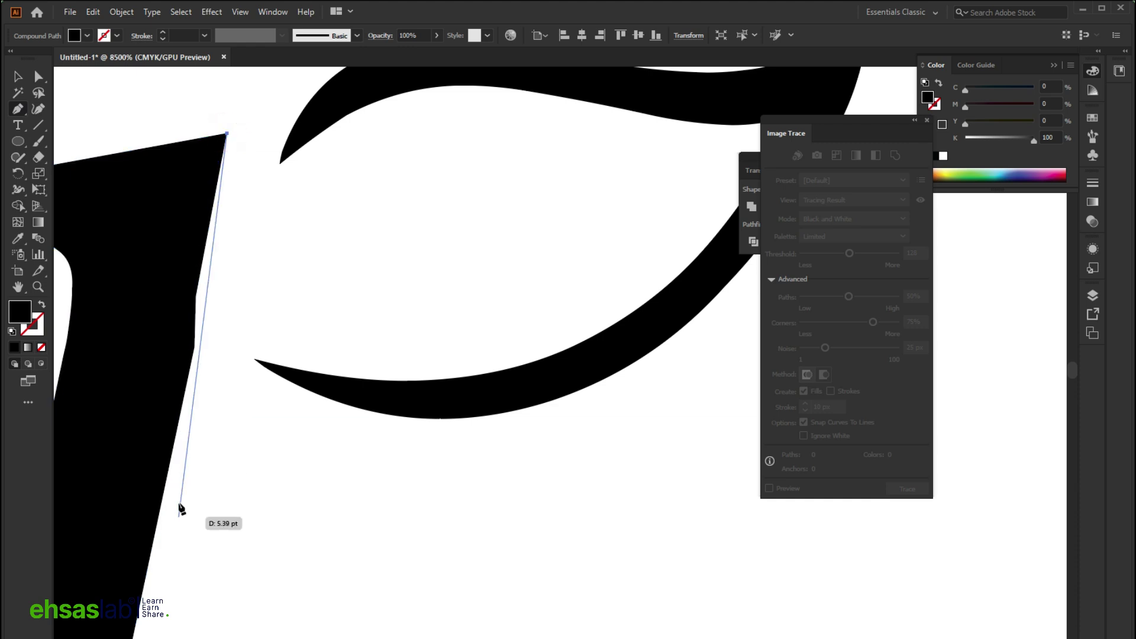
left_click(172, 456)
key("v")
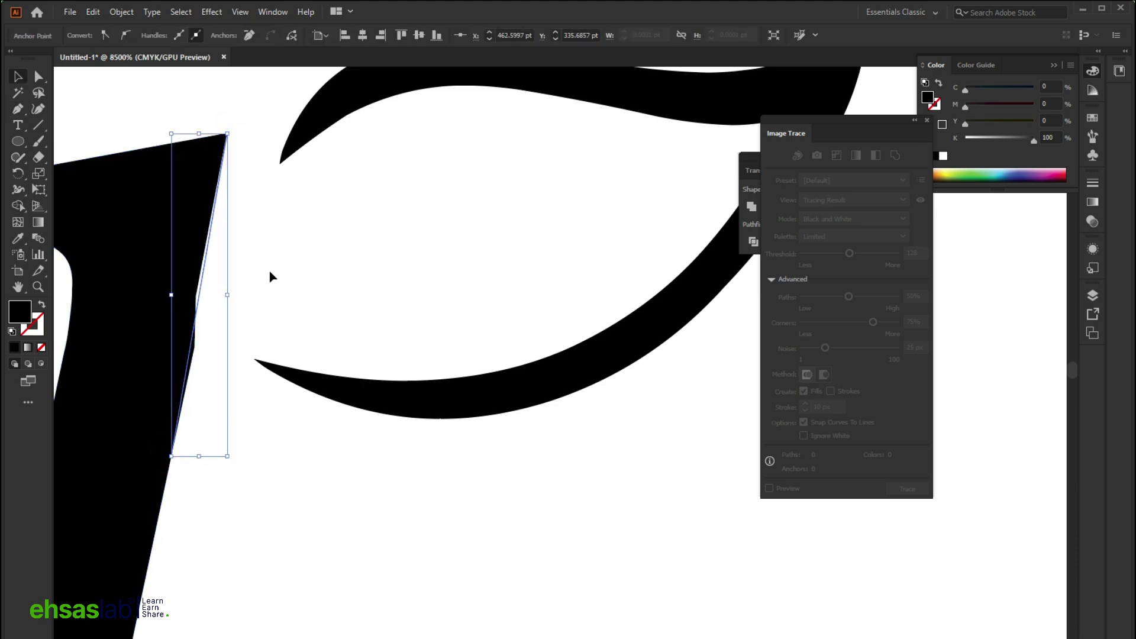
Merge the straight path with the r's stem using Shape Builder to even out the stem's edge.
left_click_drag(292, 233, 89, 358)
key("shift+m")
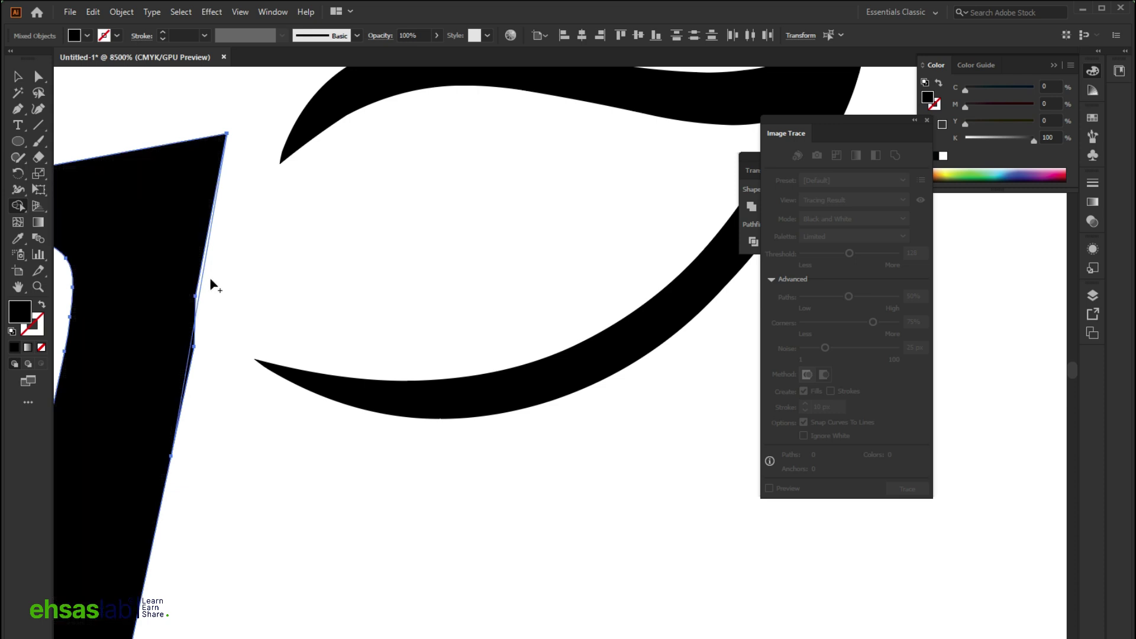
left_click(208, 305)
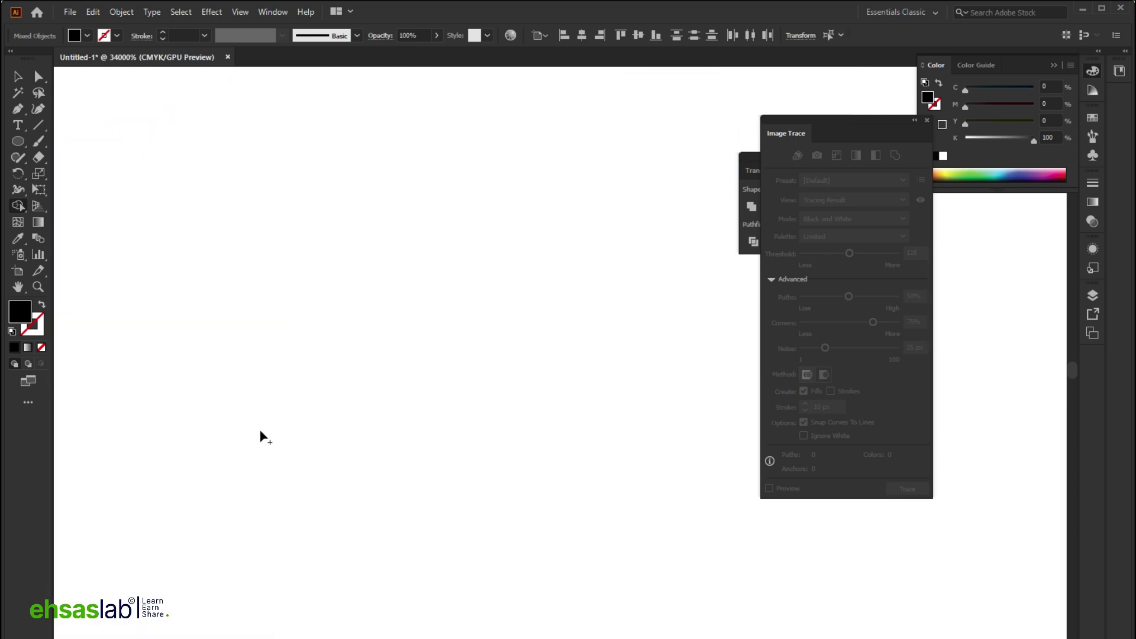
scroll(280, 477, "down", 5)
scroll(361, 385, "up", 8)
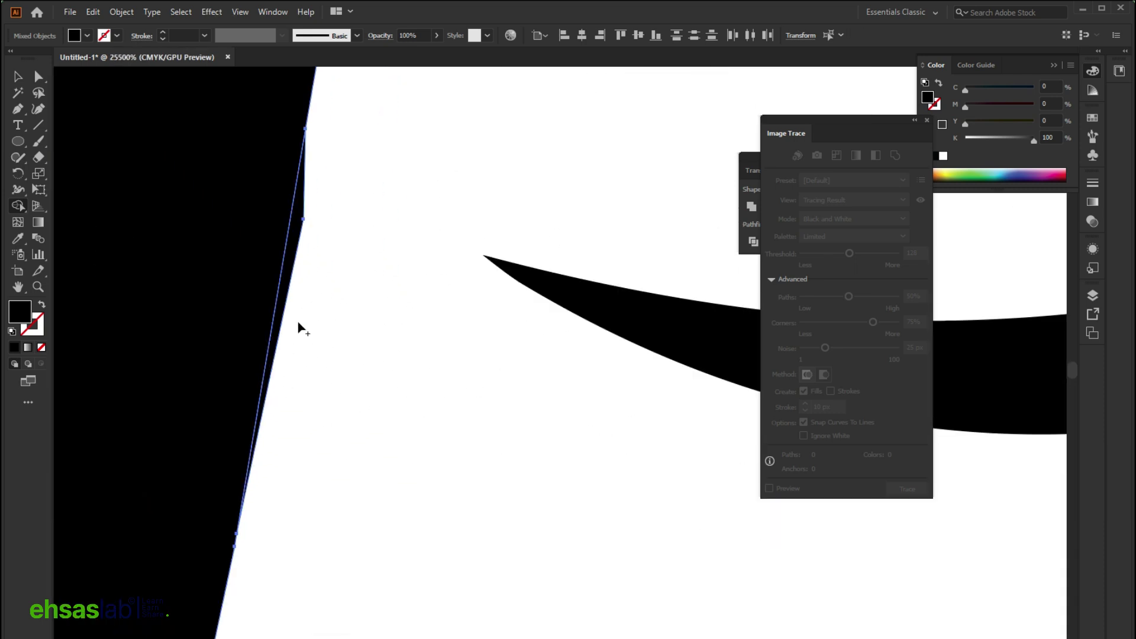
scroll(289, 287, "down", 6)
key("v")
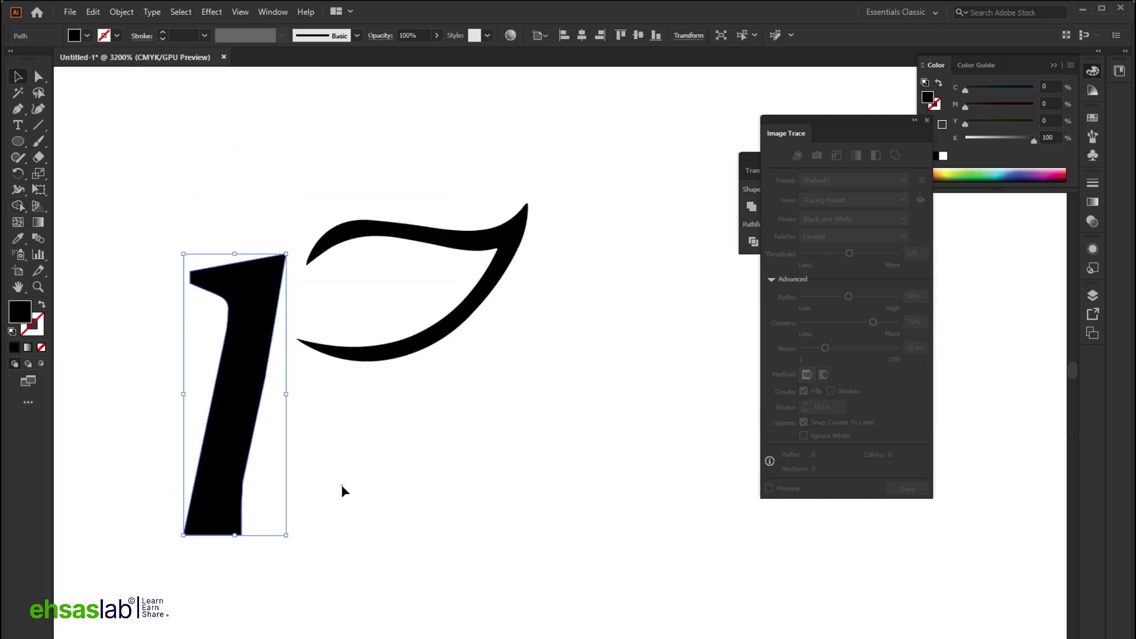
left_click(342, 495)
Draw a closed tapered vein with the Pen tool, from the stem's edge to a point near the leaf's tip and back.
scroll(179, 299, "up", 3)
scroll(179, 299, "up", 3)
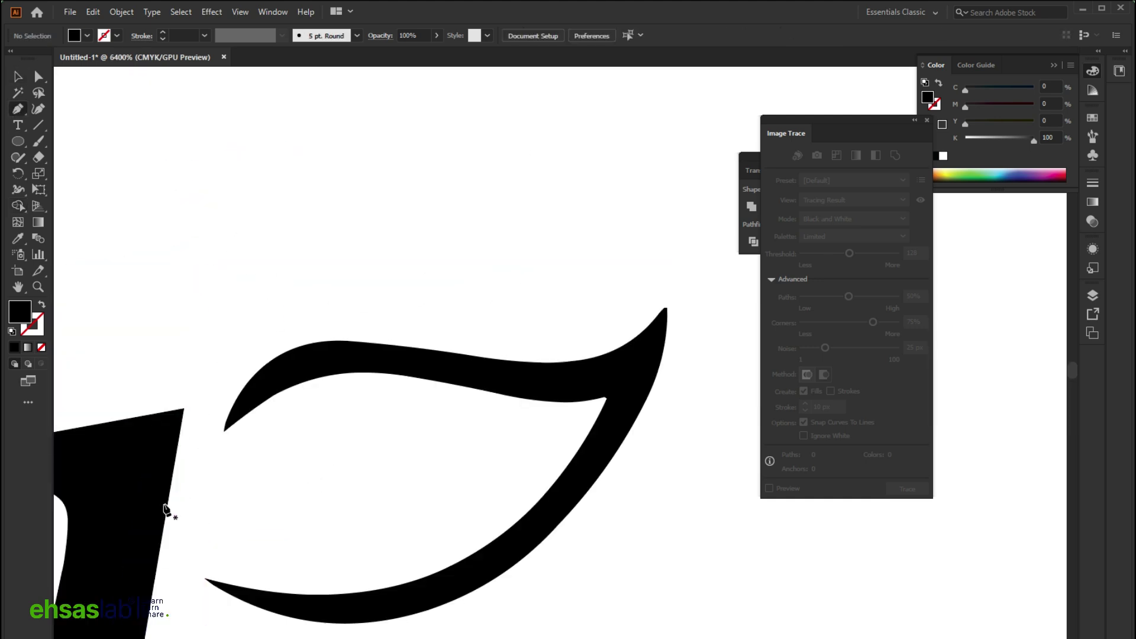
left_click_drag(496, 430, 548, 396)
left_click(496, 430)
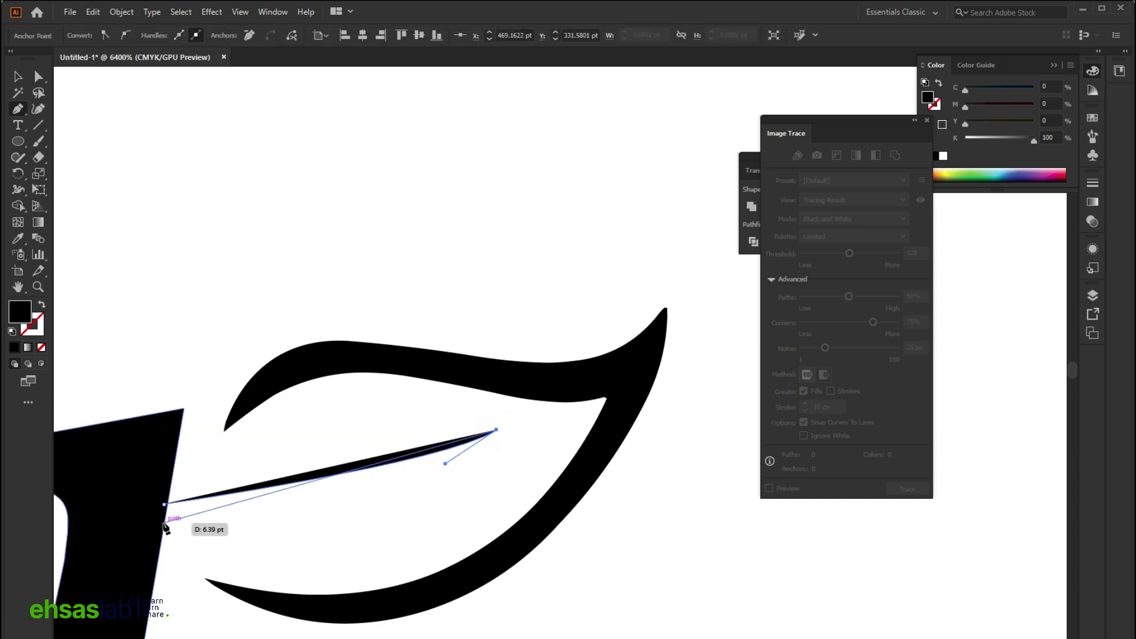
left_click_drag(164, 525, 406, 573)
key("ctrl+minus")
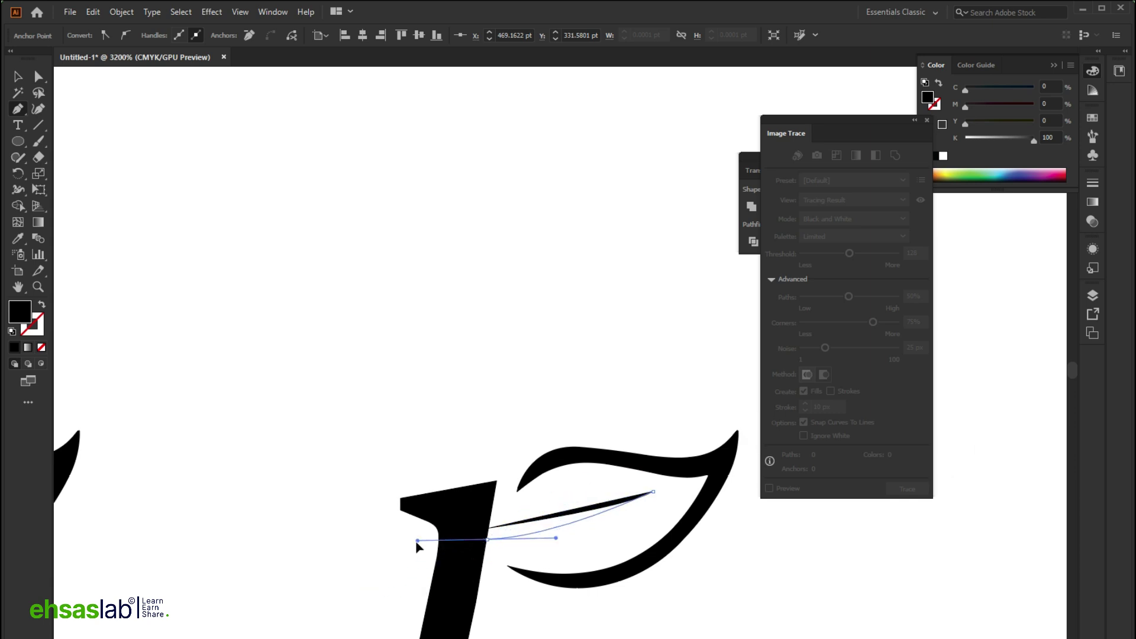
scroll(518, 589, "up", 5)
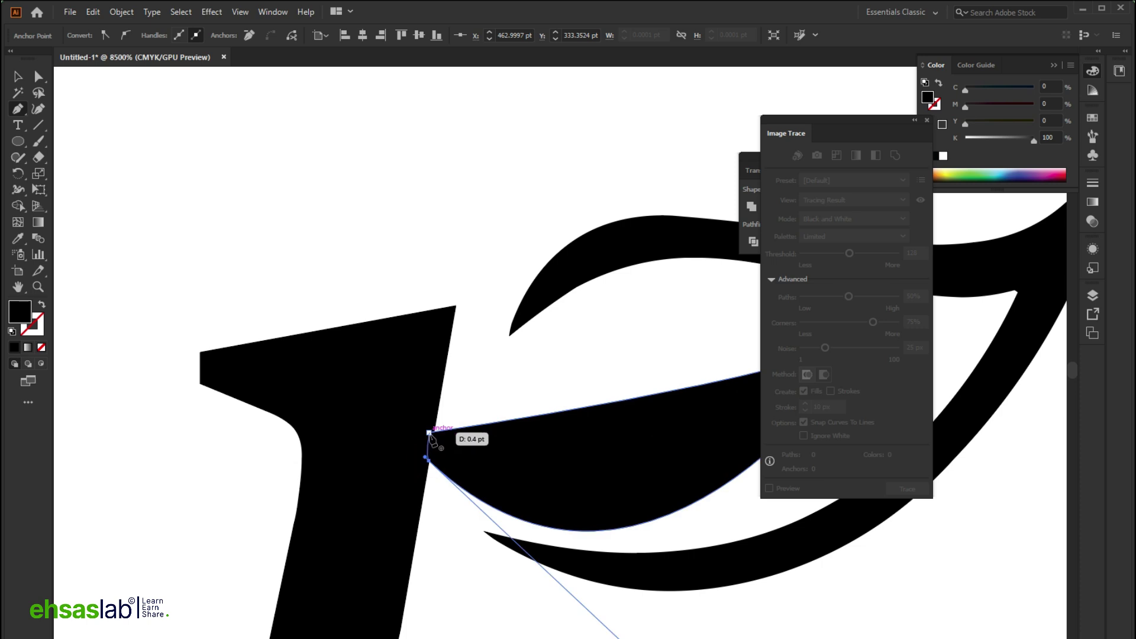
scroll(322, 456, "down", 3)
scroll(342, 460, "up", 2)
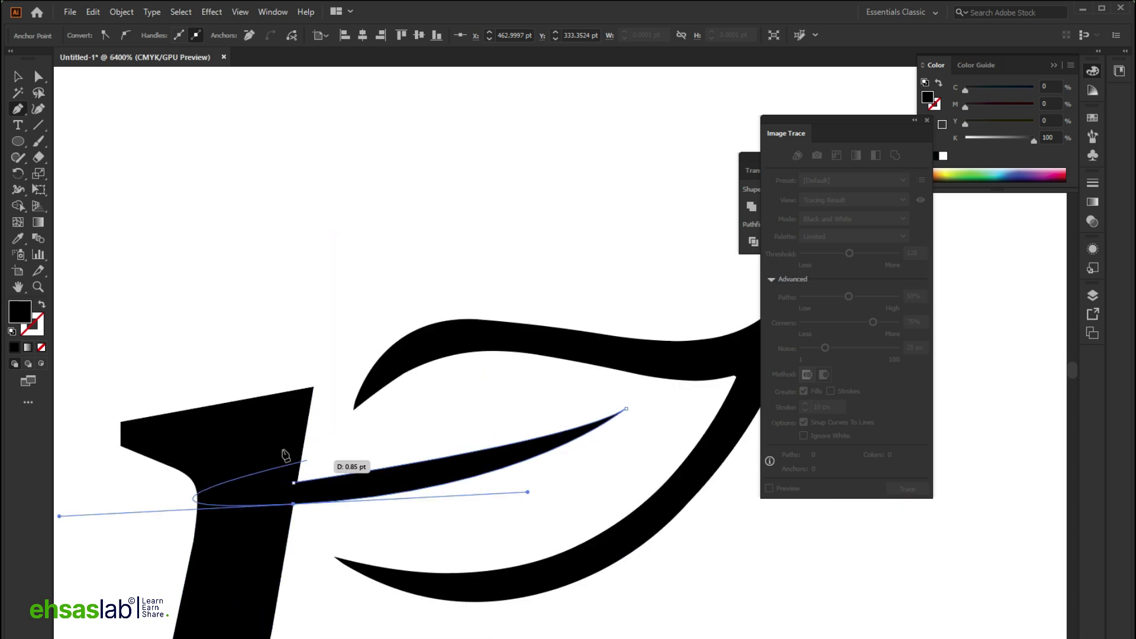
left_click(294, 502)
left_click(296, 484)
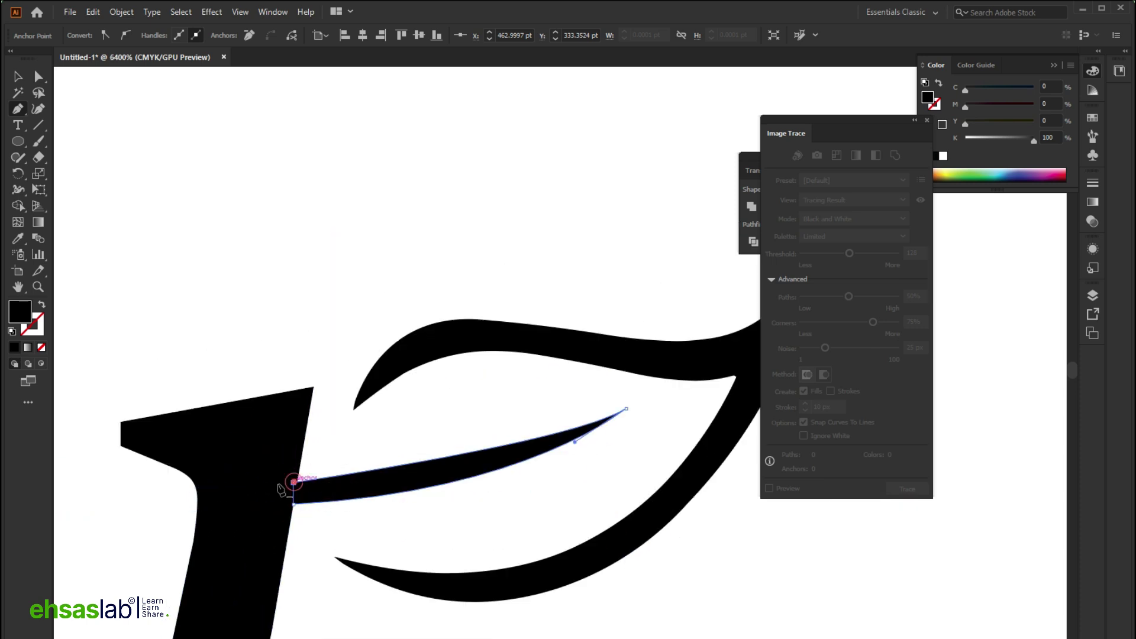
Reshape the newly drawn vein by adjusting its curve and tucking its lower base anchor into the stem.
scroll(289, 474, "down", 2)
key("a")
left_click_drag(296, 456, 285, 447)
left_click_drag(626, 355, 573, 388)
scroll(574, 391, "up", 2)
left_click(189, 454)
left_click_drag(499, 438, 574, 434)
left_click_drag(187, 454, 180, 480)
scroll(388, 465, "down", 3)
key("v")
left_click(567, 486)
scroll(573, 481, "down", 3)
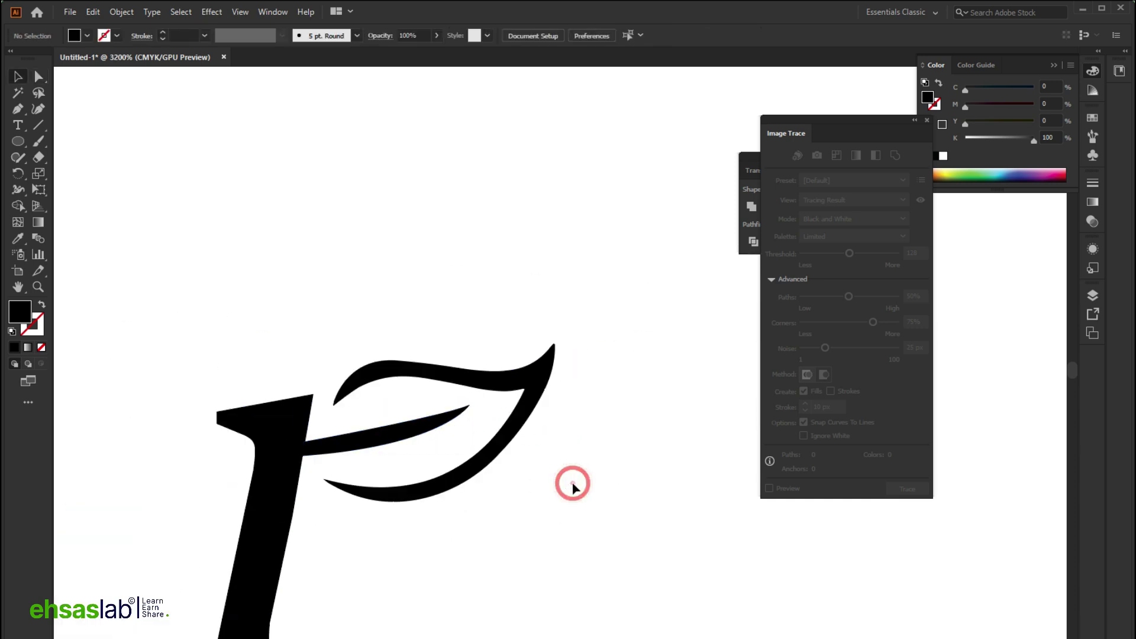
scroll(572, 482, "up", 4)
left_click(353, 413)
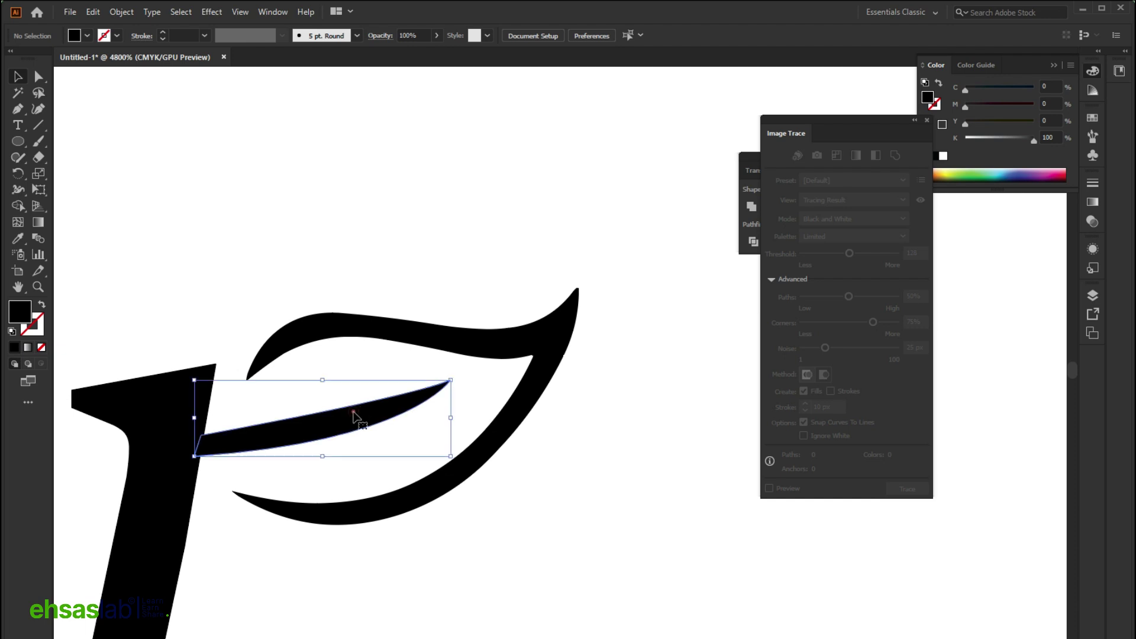
scroll(353, 418, "down", 2)
Undo the drawn tapered vein and the earlier stem edits, back to the r with its curved vein.
key("ctrl+z")
key("ctrl+z")
key("ctrl+z")
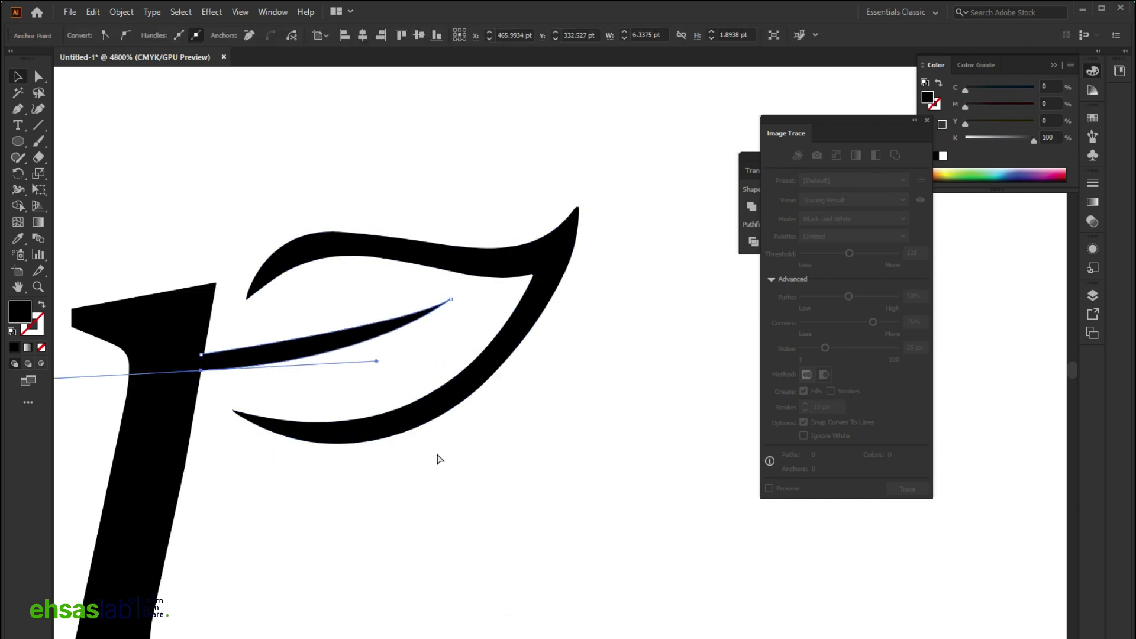
key("ctrl+z")
key("ctrl+z")
key("ctrl+z")
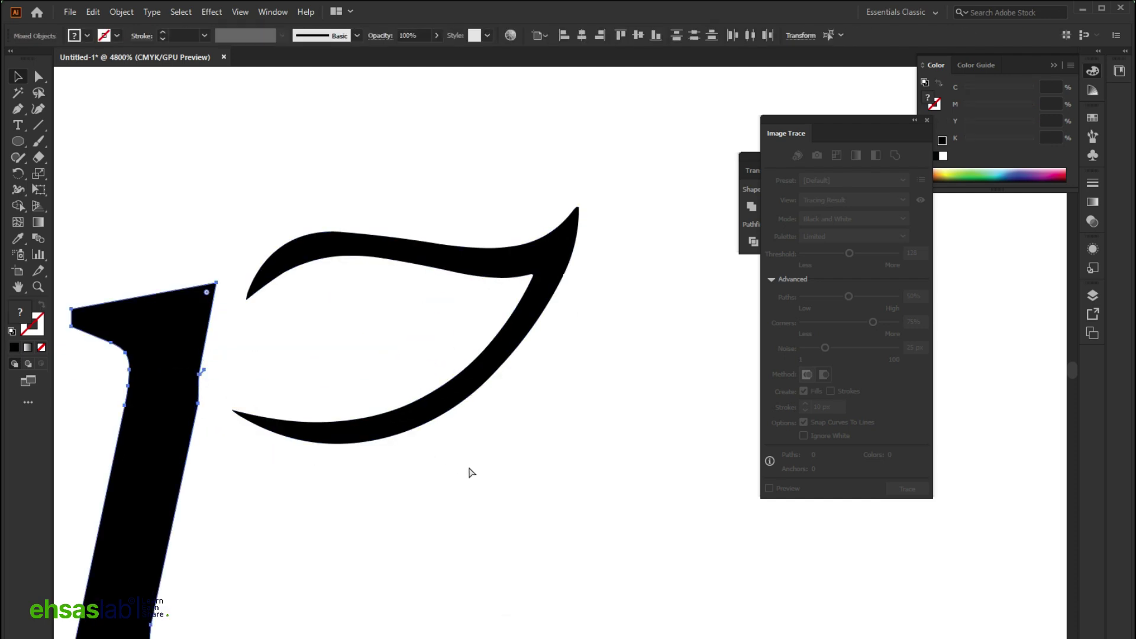
left_click(469, 469)
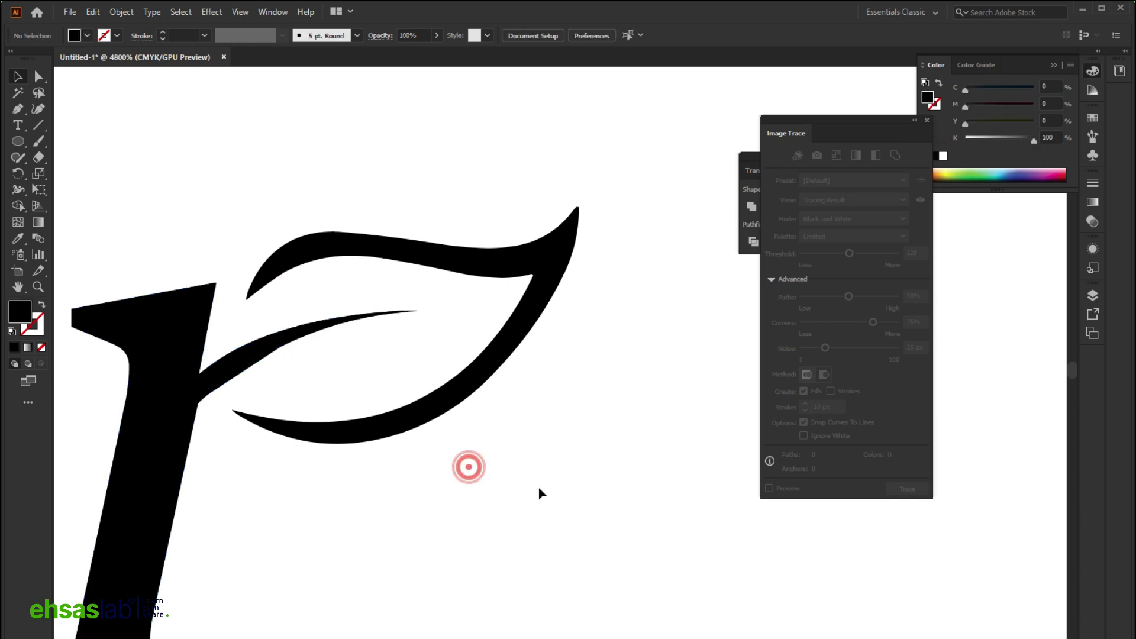
Remove the overlapping leftover stem-and-vein pieces, keeping a single r stem with its curved vein.
scroll(509, 497, "down", 3)
scroll(414, 479, "up", 5)
left_click(408, 474)
mouse_move(367, 541)
left_mouse_down()
mouse_move(330, 537)
mouse_move(361, 532)
left_mouse_up()
left_click_drag(608, 418, 577, 539)
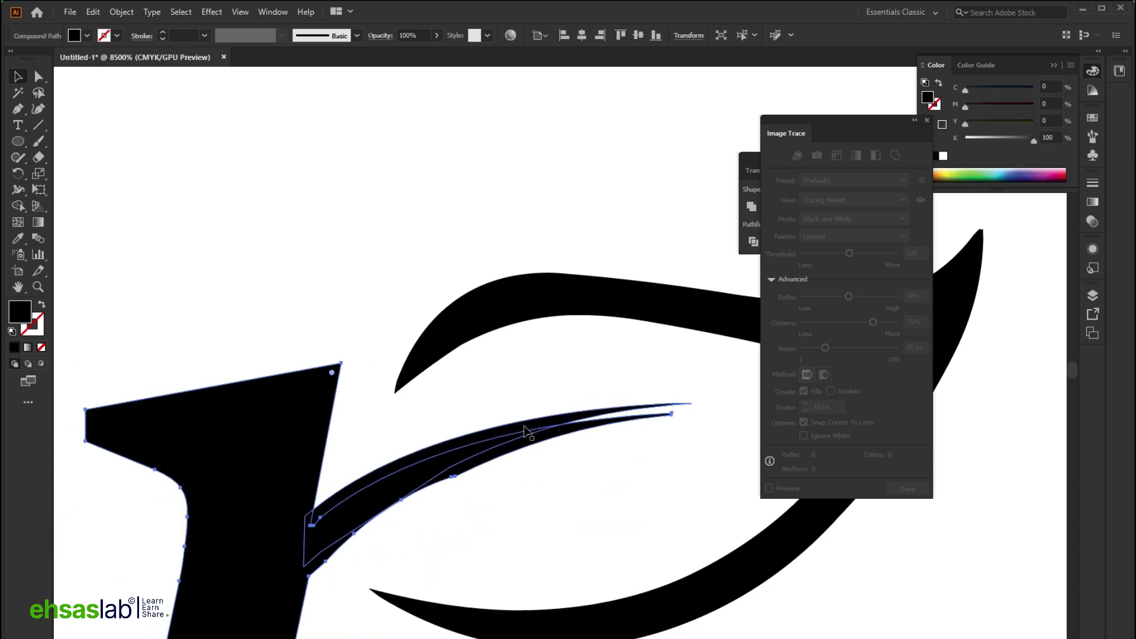
key("Delete")
left_click(484, 456)
key("Delete")
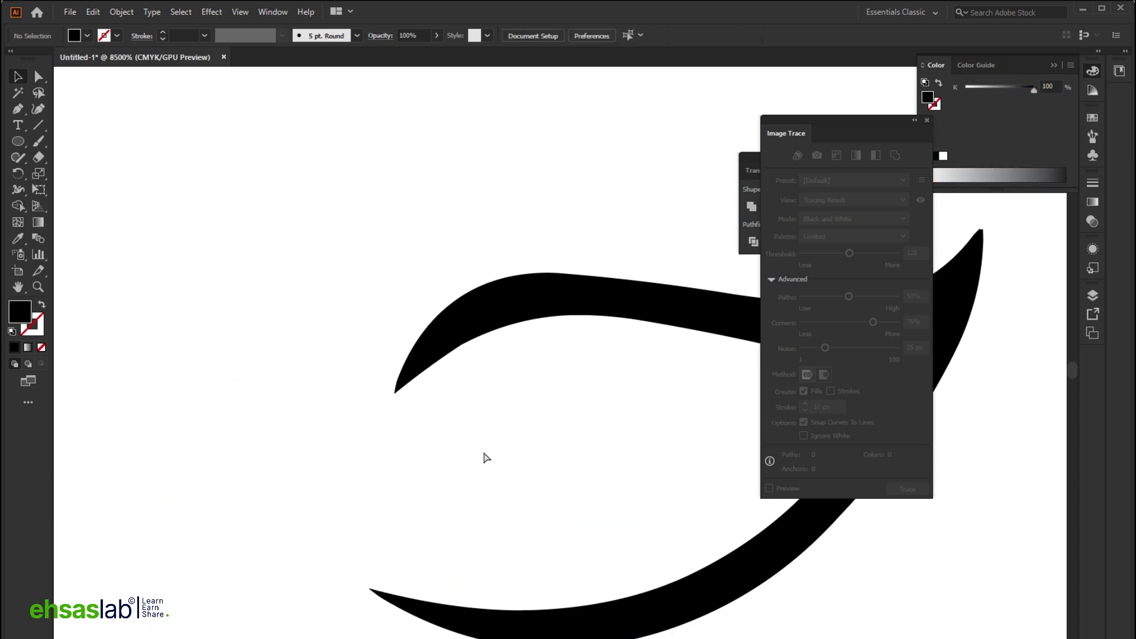
key("ctrl+z")
scroll(112, 251, "down", 3)
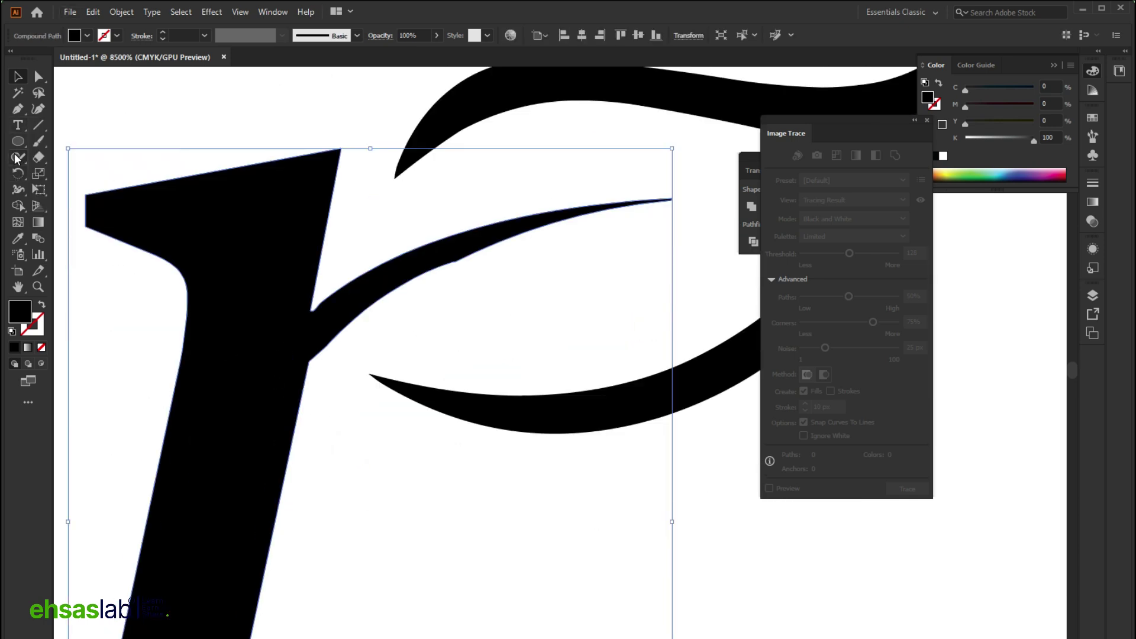
Smooth the curved vein's edges near the stem with the Smooth tool.
left_click_drag(37, 158, 96, 185)
mouse_move(329, 301)
left_mouse_down()
mouse_move(308, 314)
mouse_move(393, 286)
left_mouse_up()
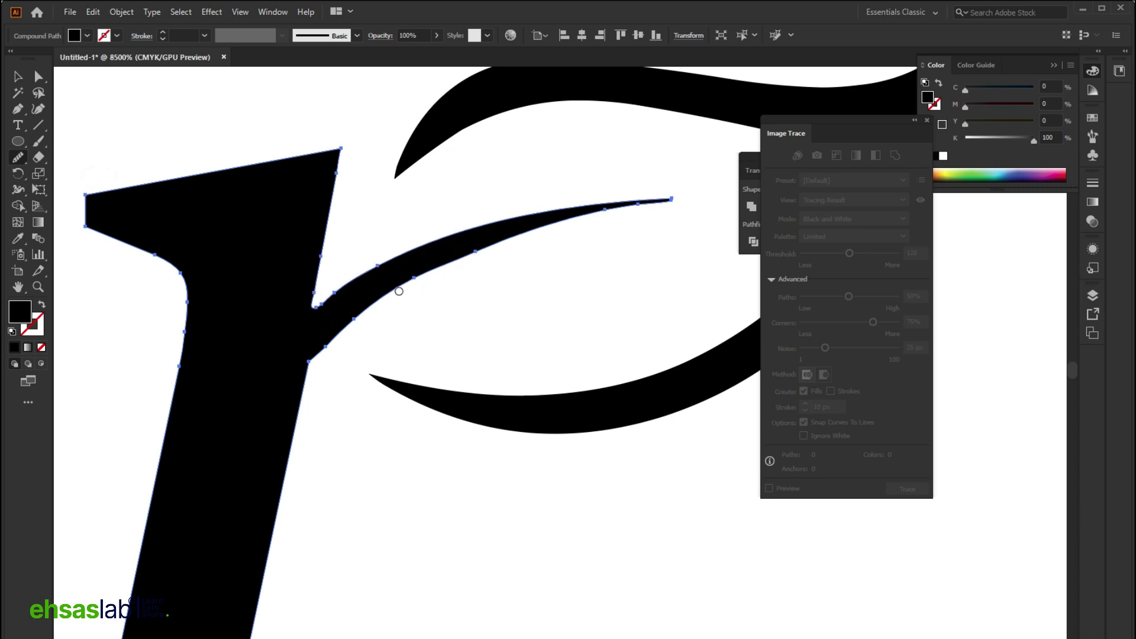
left_click_drag(324, 357, 385, 314)
Add an anchor point in the notch between the stem and the vein's upper edge and try converting it to a corner.
scroll(259, 283, "up", 1)
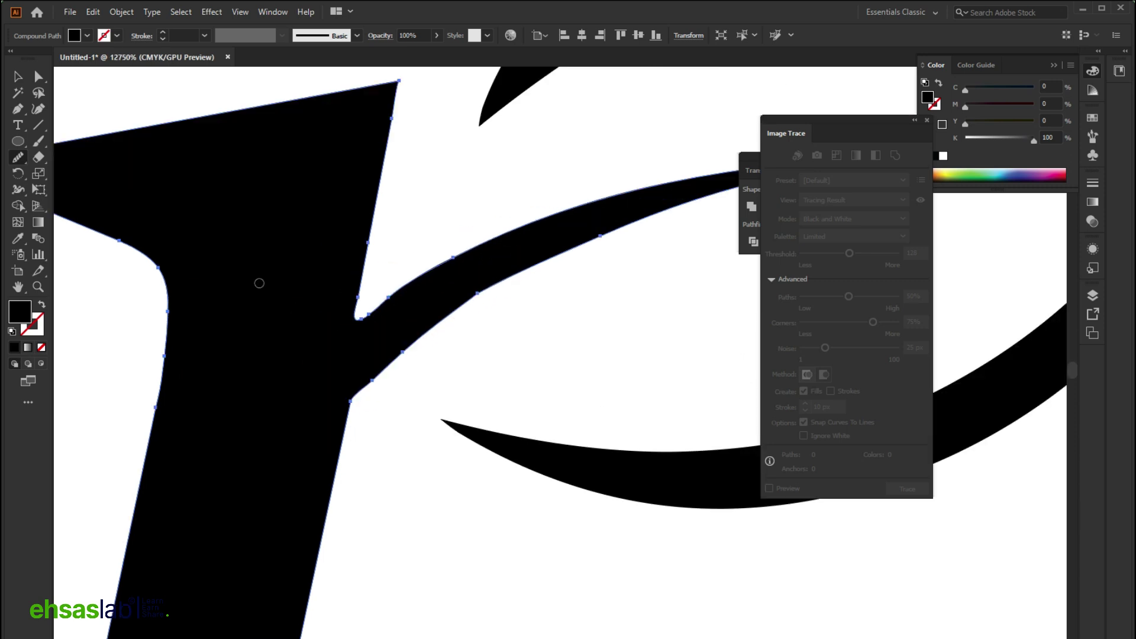
left_click_drag(20, 109, 49, 119)
left_click(354, 316)
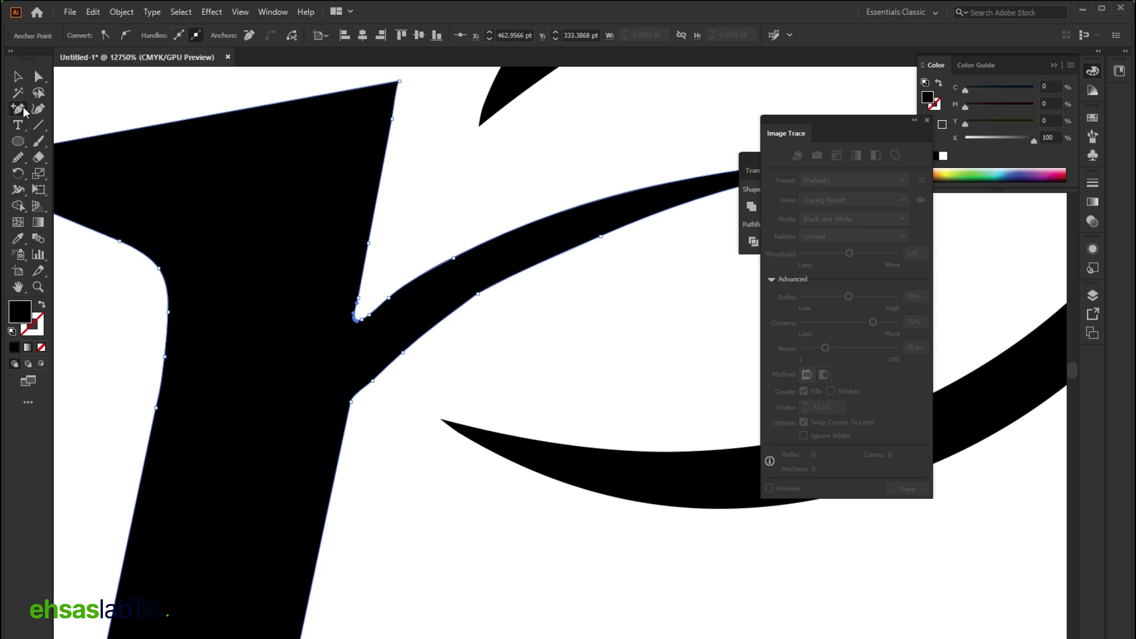
left_click_drag(13, 109, 81, 158)
scroll(368, 325, "up", 4)
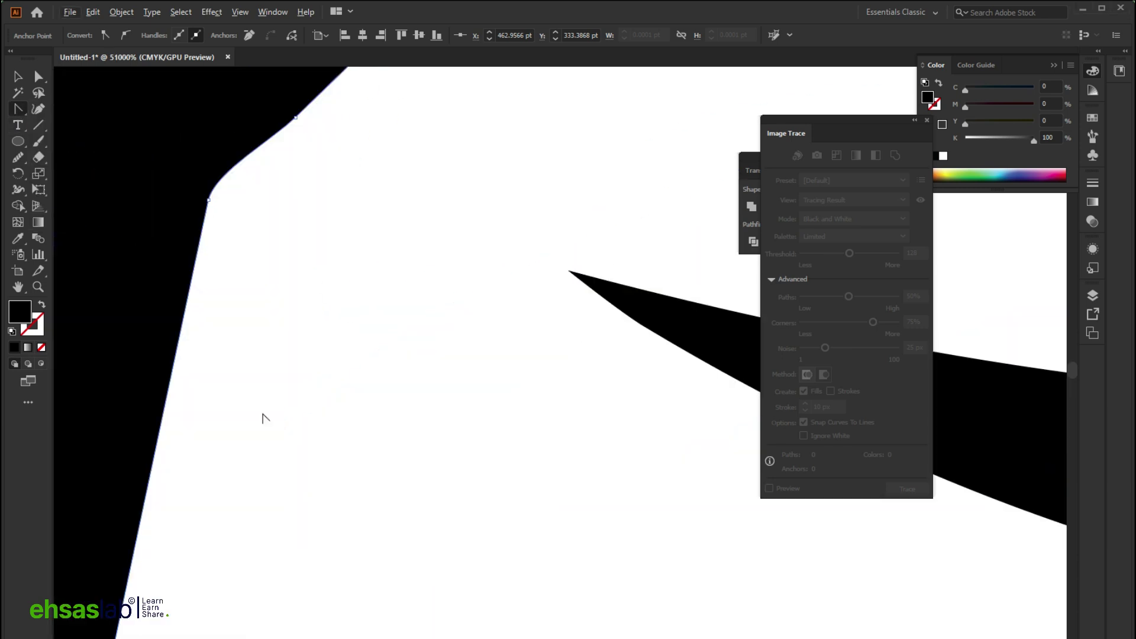
left_click_drag(216, 350, 253, 394)
left_click(261, 342)
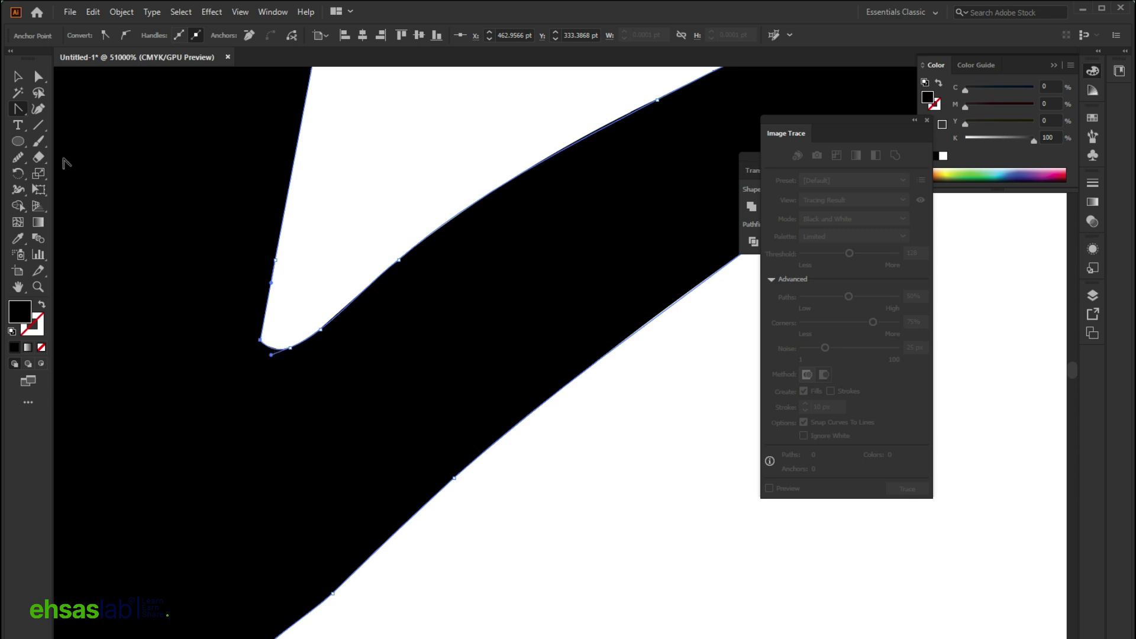
key("ctrl+z")
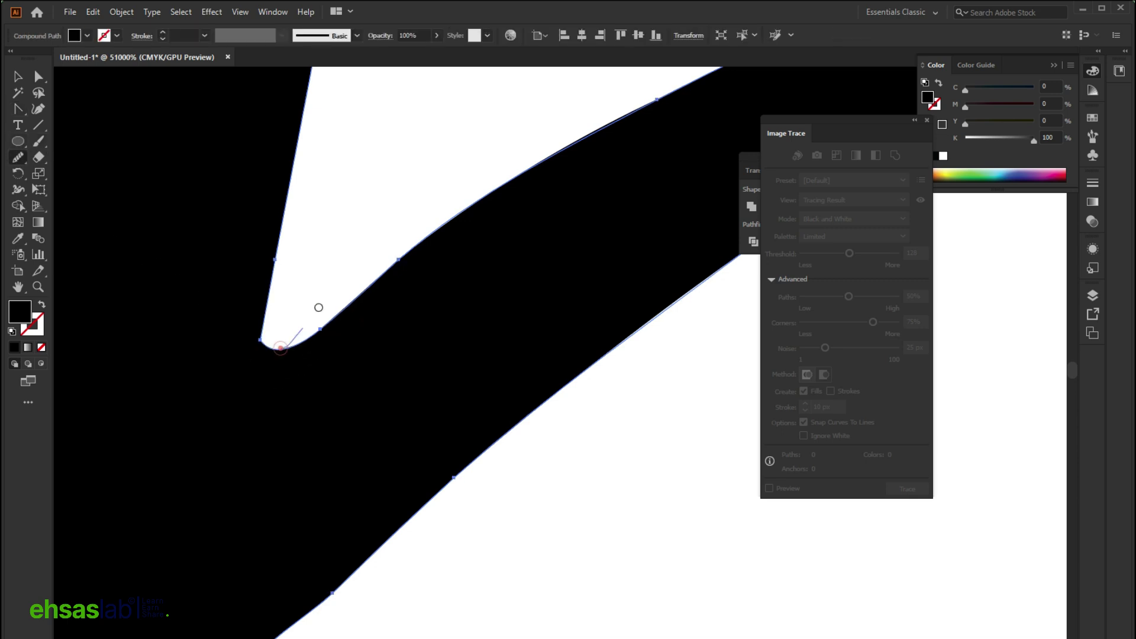
Sharpen the notch above the vein with the Curvature tool, deleting the extra anchor that rounds it.
left_click(38, 110)
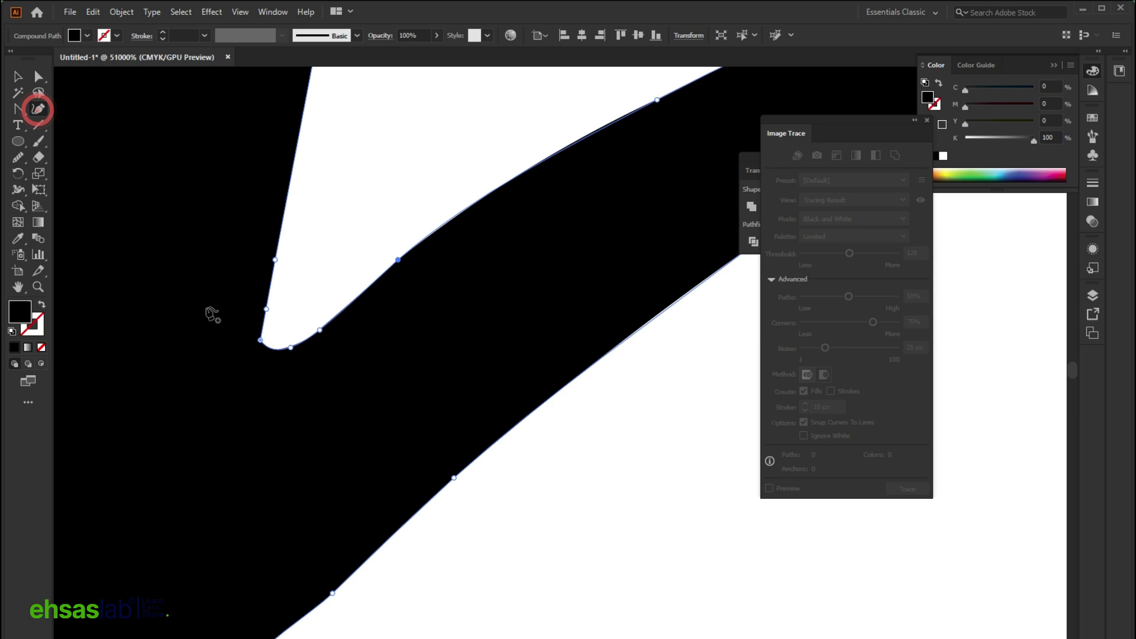
double_click(293, 349)
scroll(353, 332, "up", 5)
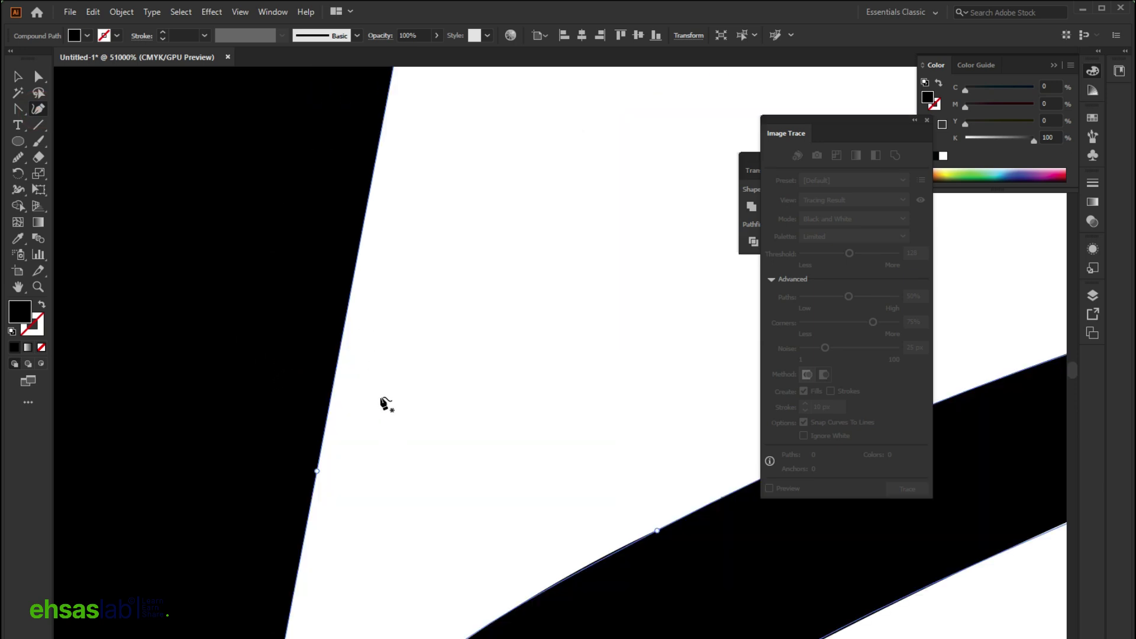
scroll(386, 404, "down", 1)
scroll(200, 331, "up", 2)
left_click(168, 348)
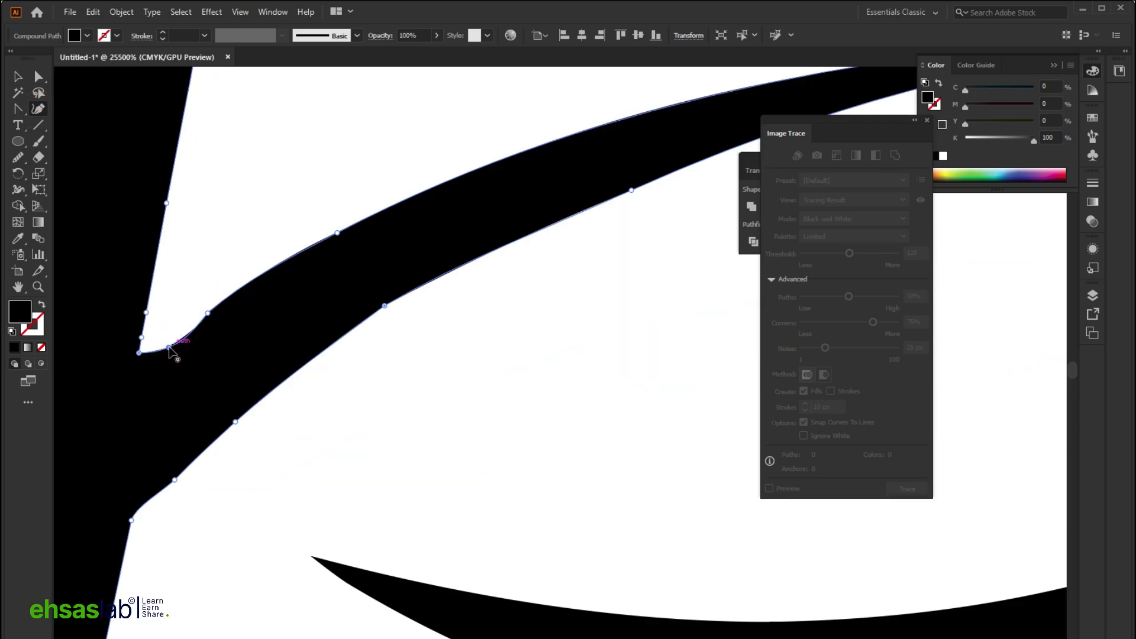
key("Delete")
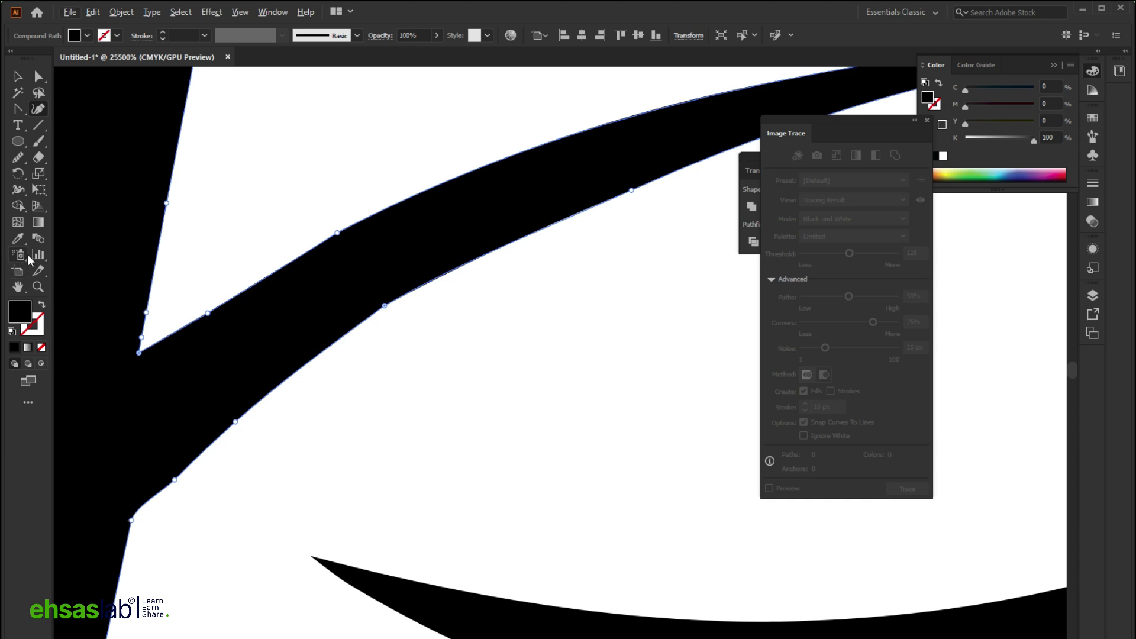
Smooth the vein's lower edge from the stem to its bend with the Smooth tool.
left_click(18, 157)
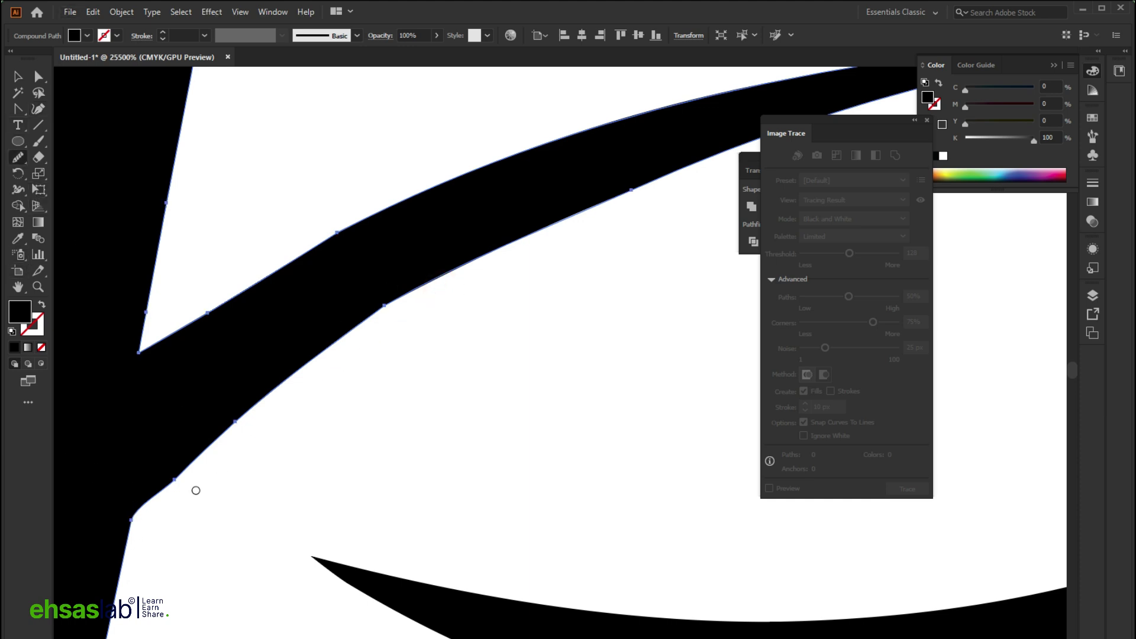
left_click_drag(170, 482, 379, 311)
left_click_drag(157, 502, 245, 443)
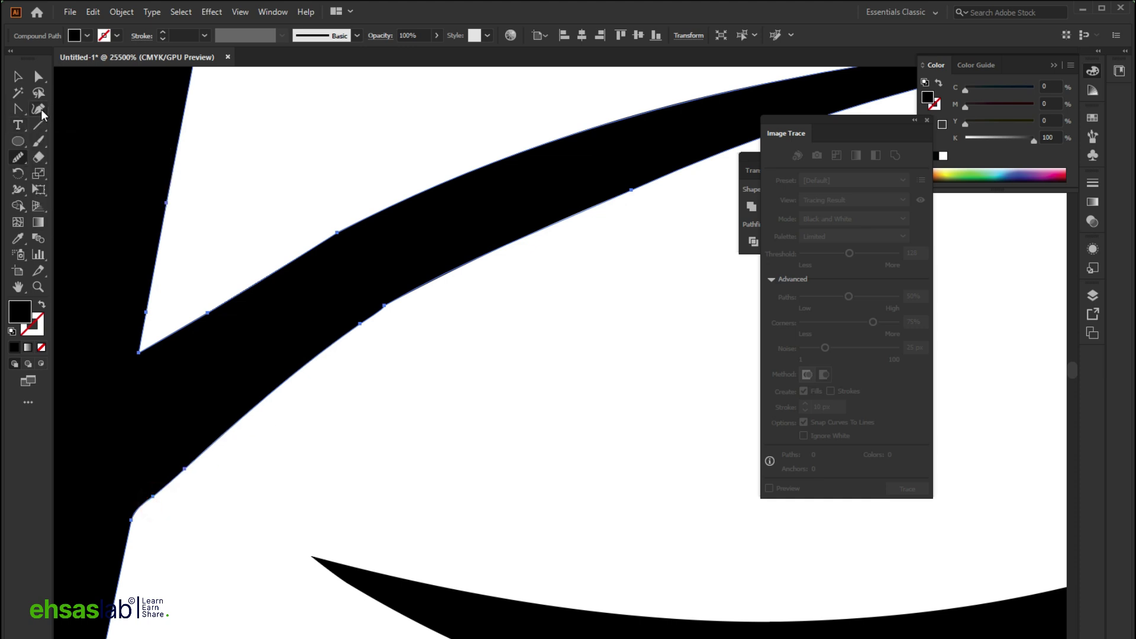
left_click_drag(18, 109, 74, 128)
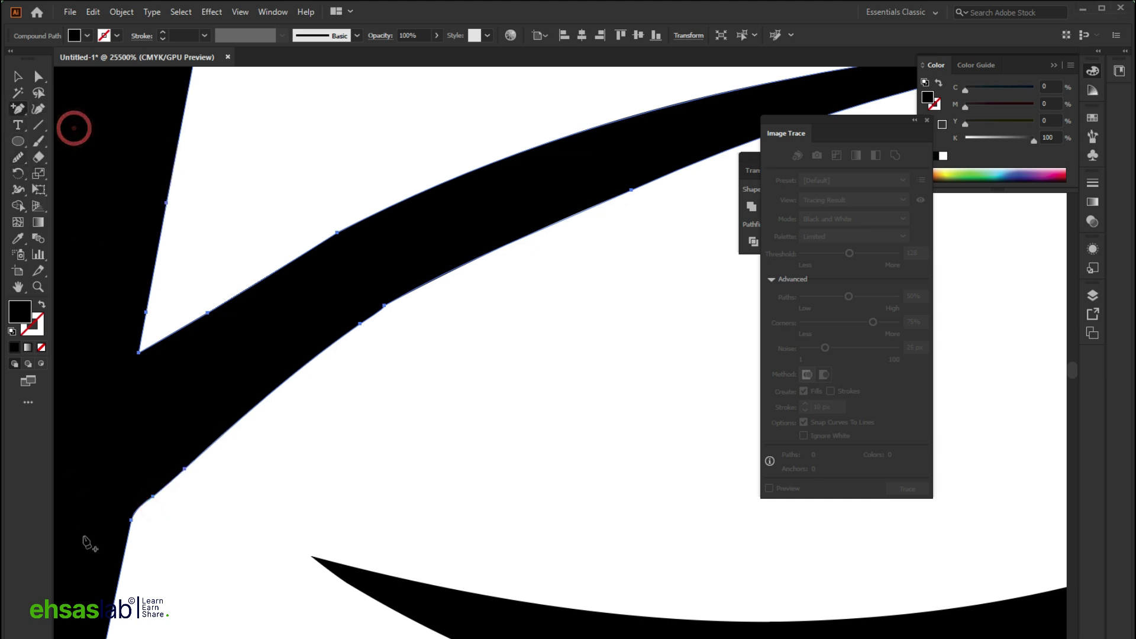
left_click(131, 520)
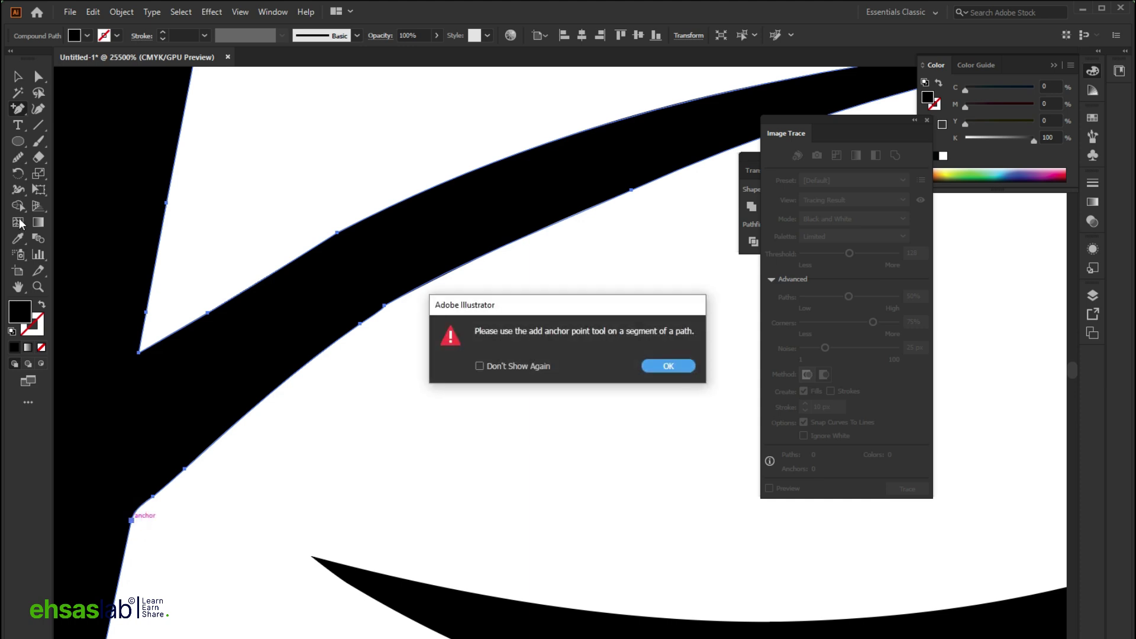
left_click(676, 366)
Convert the anchor where the vein's lower edge meets the stem to a corner and delete the anchor just above it.
left_click_drag(18, 108, 87, 189)
left_click(90, 157)
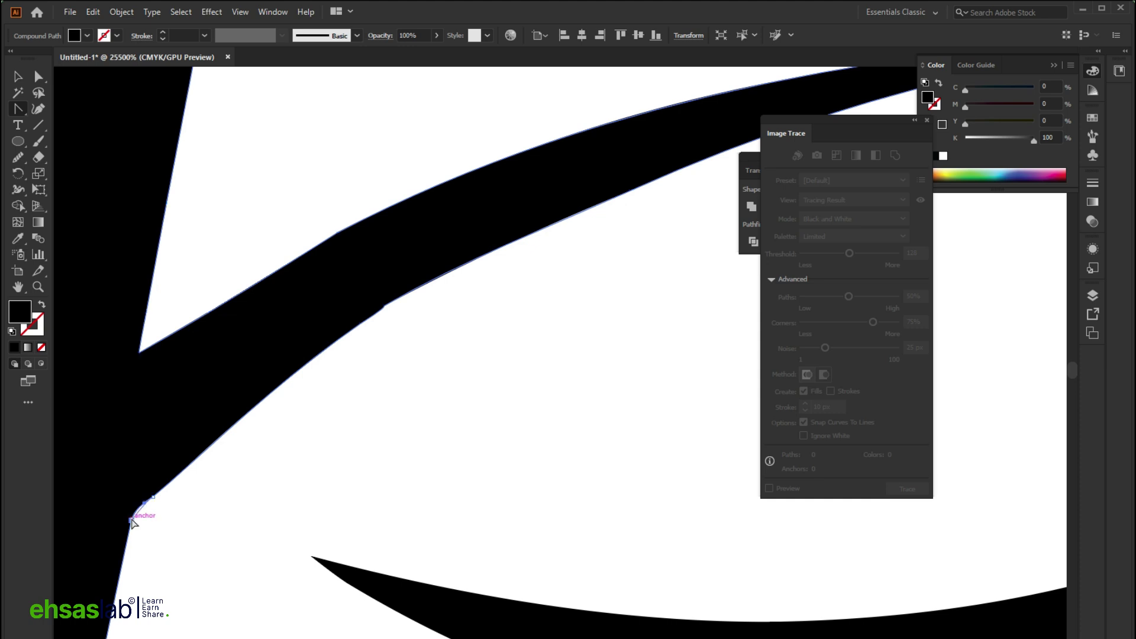
left_click(131, 521)
left_click(38, 111)
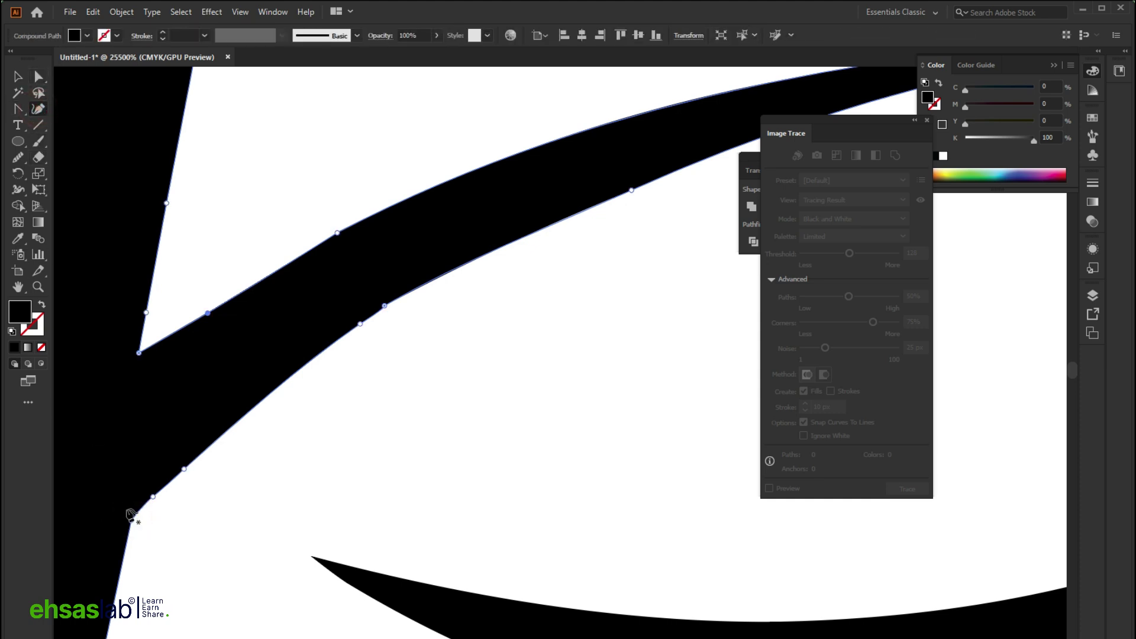
left_click(154, 497)
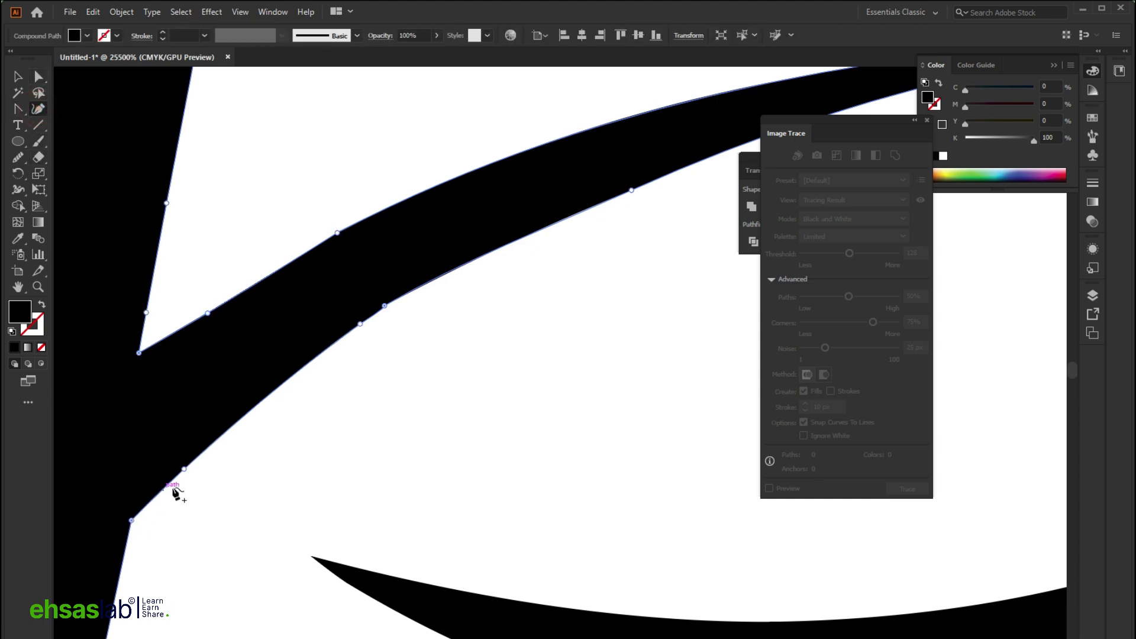
key("v")
left_click(220, 490)
Smooth the vein's upper and lower edges between its tip and the stem with the Smooth tool.
key("ctrl+minus")
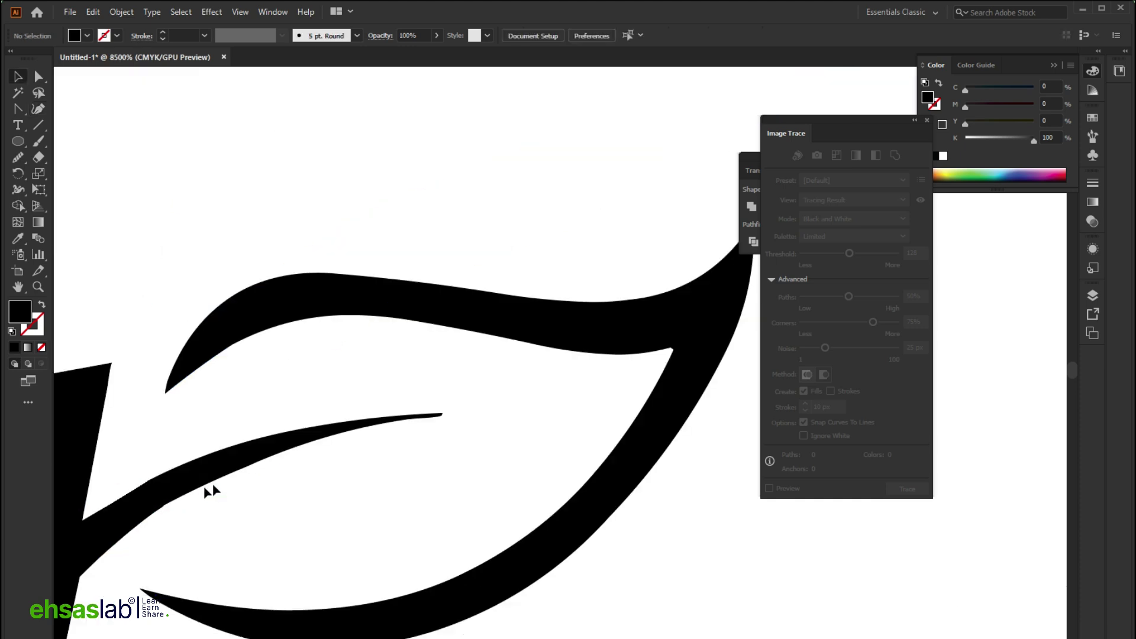
key("ctrl+minus")
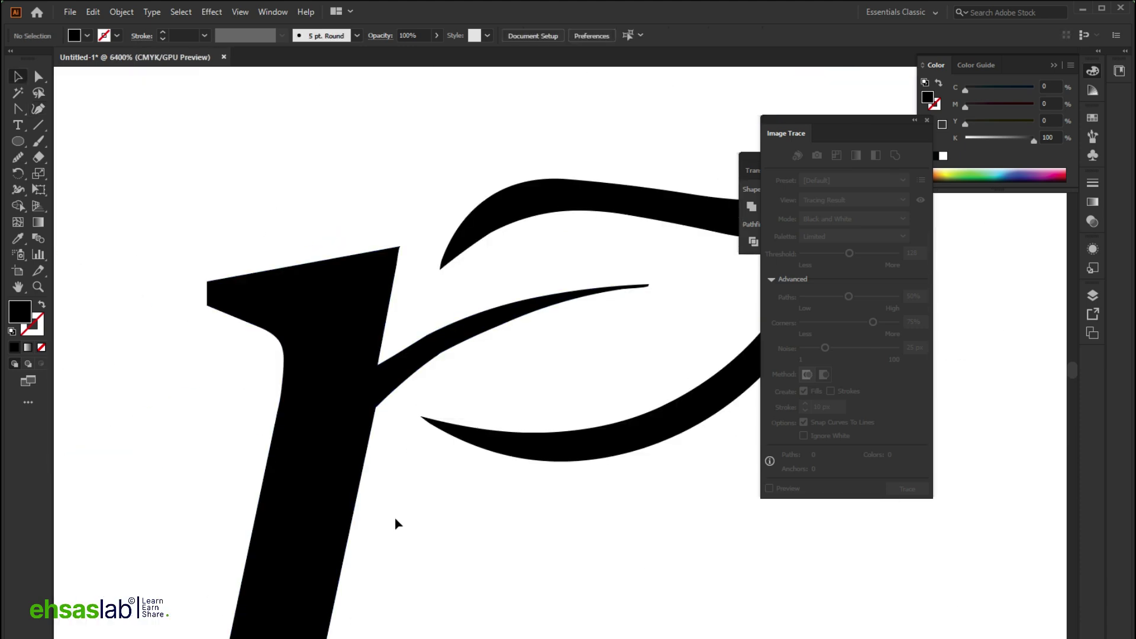
left_click(295, 426)
left_click(18, 160)
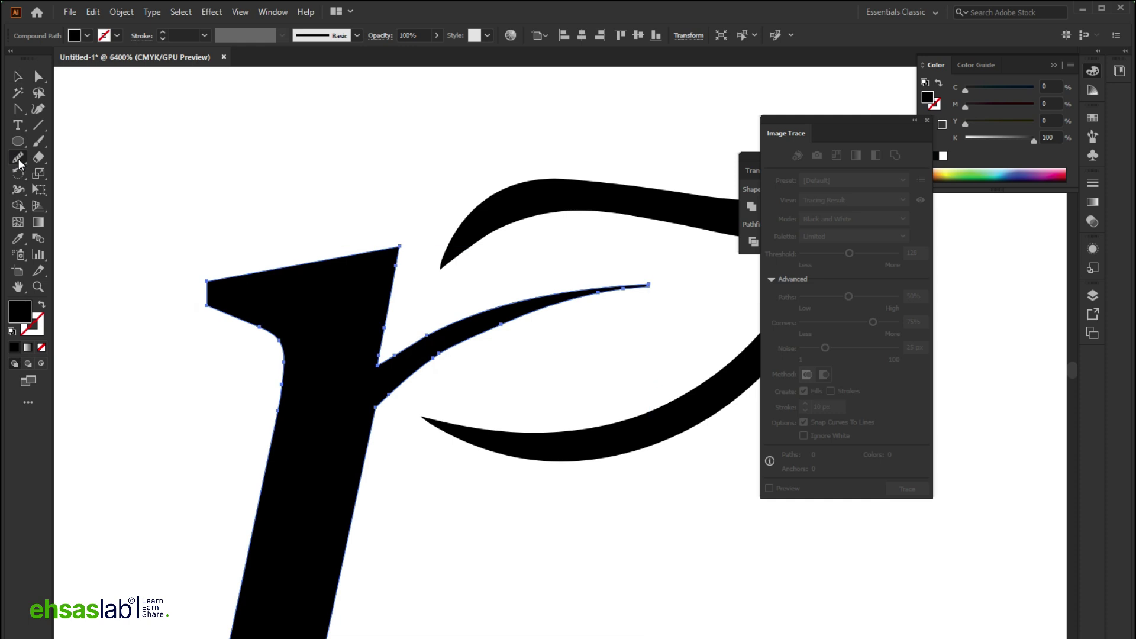
mouse_move(649, 286)
left_mouse_down()
mouse_move(410, 369)
mouse_move(396, 357)
left_mouse_up()
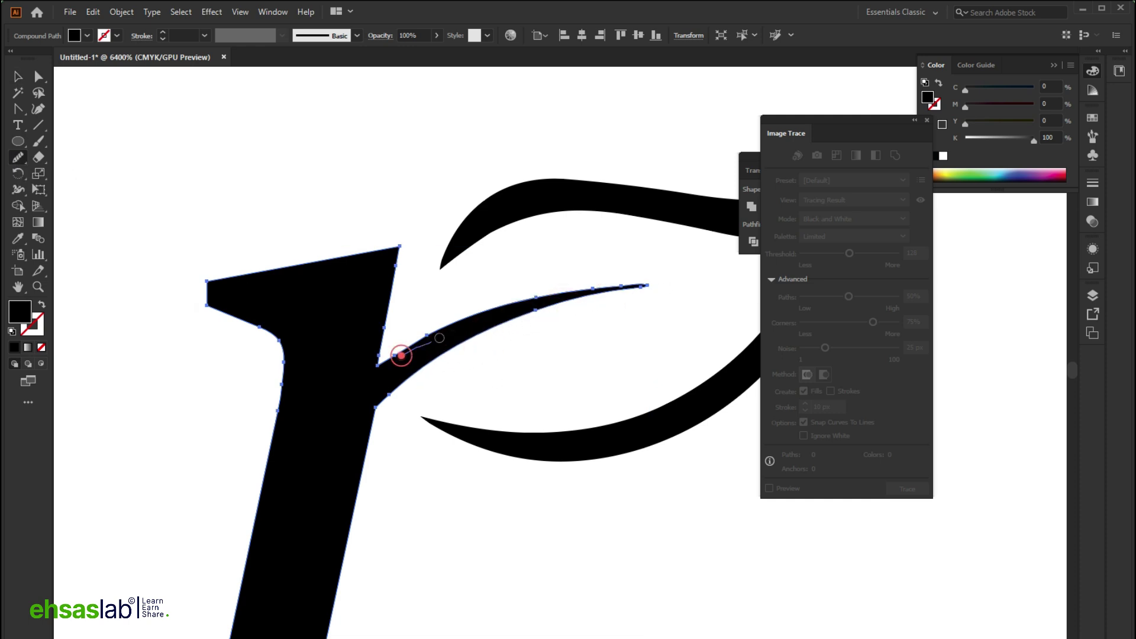
left_click_drag(551, 293, 603, 284)
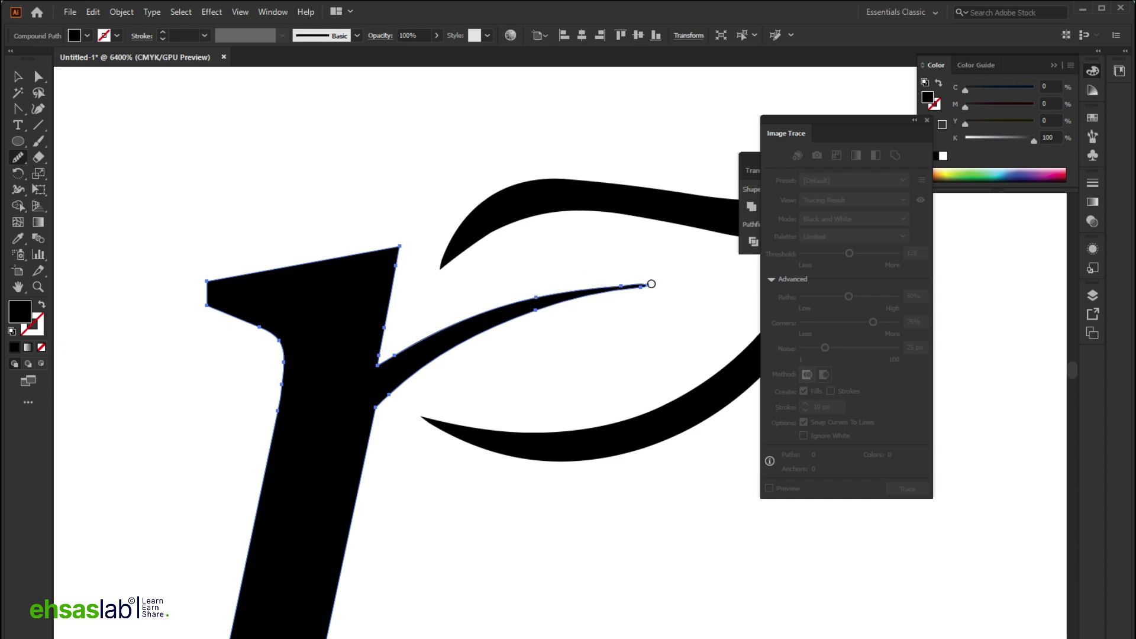
Convert the anchor at the vein's tip to a corner and delete extra anchors beside it to sharpen the point.
scroll(651, 284, "up", 5)
left_click_drag(230, 253, 355, 247)
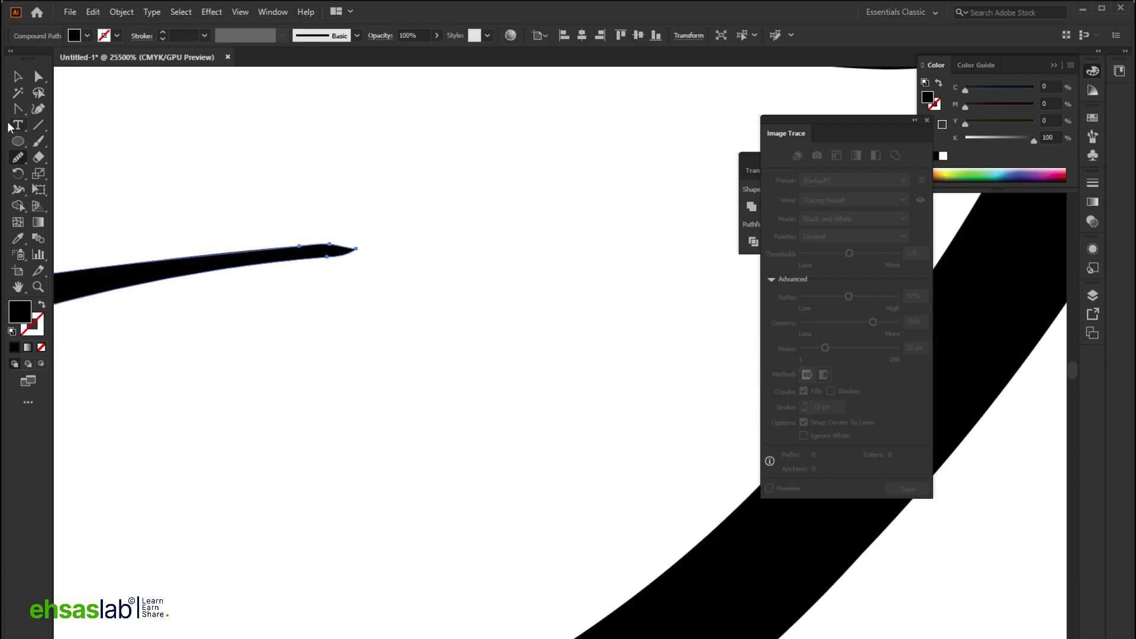
left_click_drag(17, 109, 97, 152)
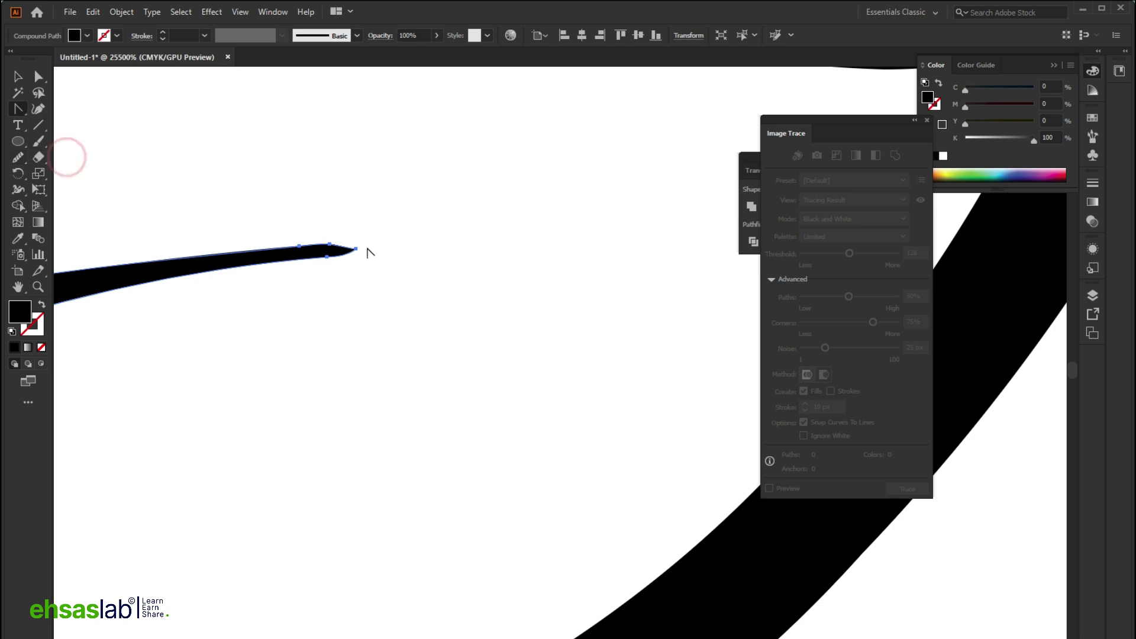
left_click(356, 249)
key("p")
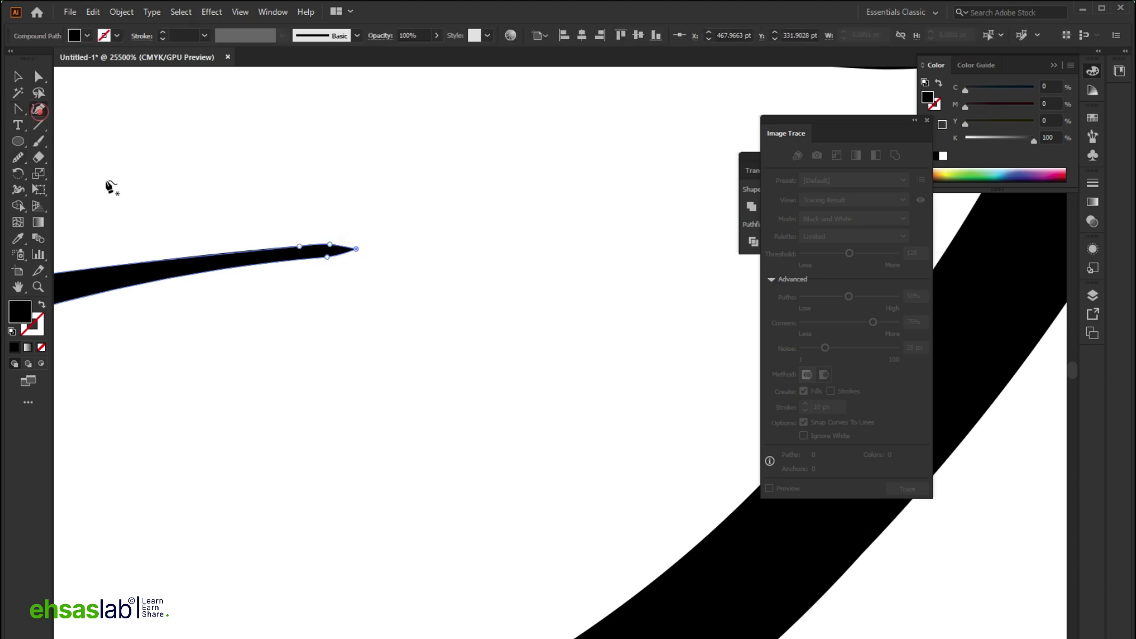
left_click(330, 244)
key("c")
left_click(385, 328)
left_click(683, 365)
key("v")
left_click(561, 385)
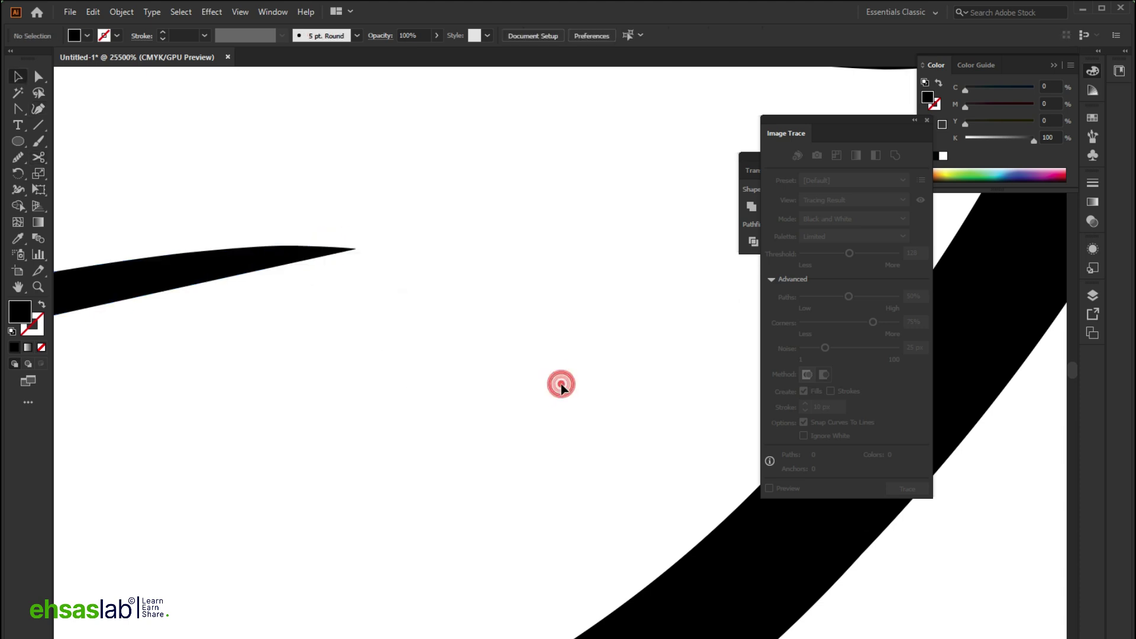
Delete the remaining extra anchor on the vein's upper edge just before the tip.
scroll(561, 384, "down", 3)
left_click(571, 375)
left_click(35, 110)
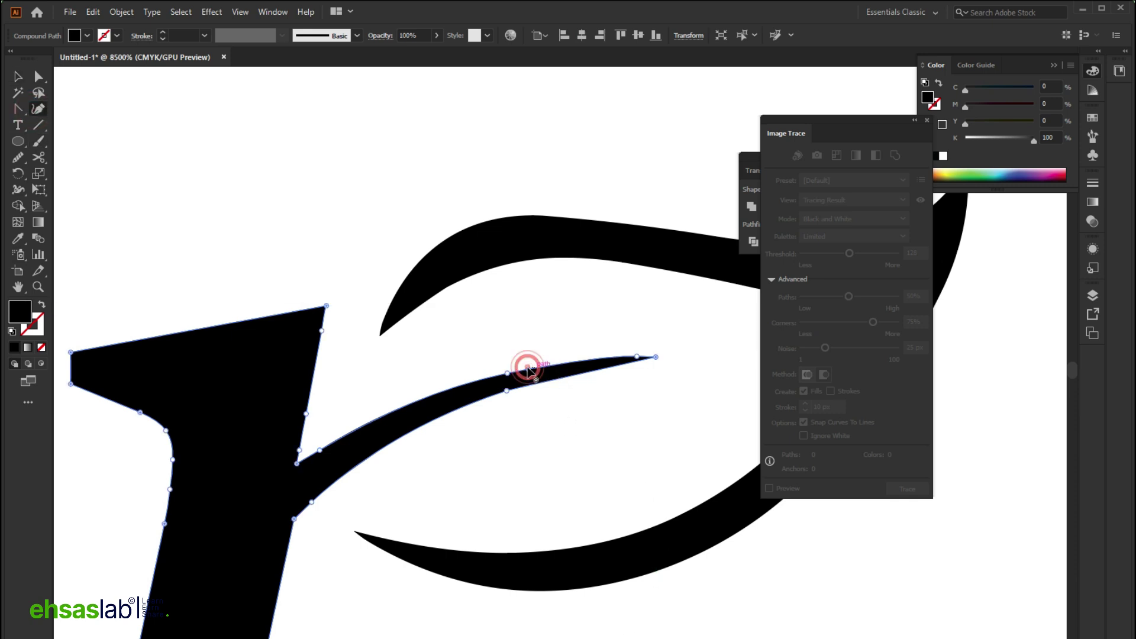
left_click(638, 356)
left_click(603, 438, "ctrl")
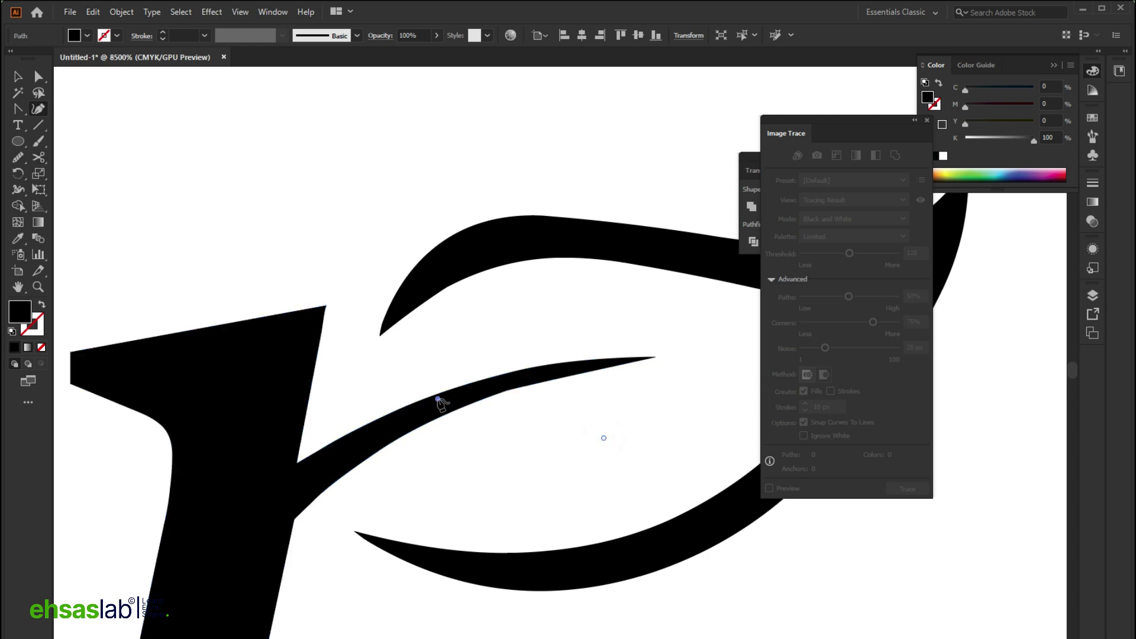
Round the vein's lower edge toward the tip, removing the surplus anchors and shifting its middle anchor slightly outward.
key("v")
left_click(446, 410)
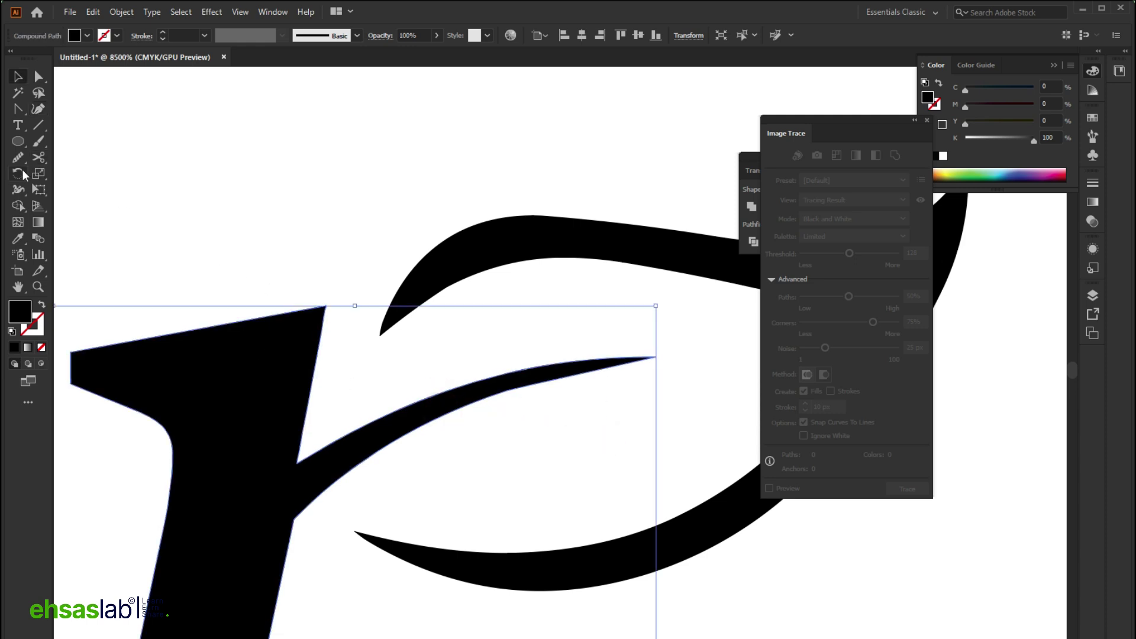
left_click(37, 110)
left_click(507, 392)
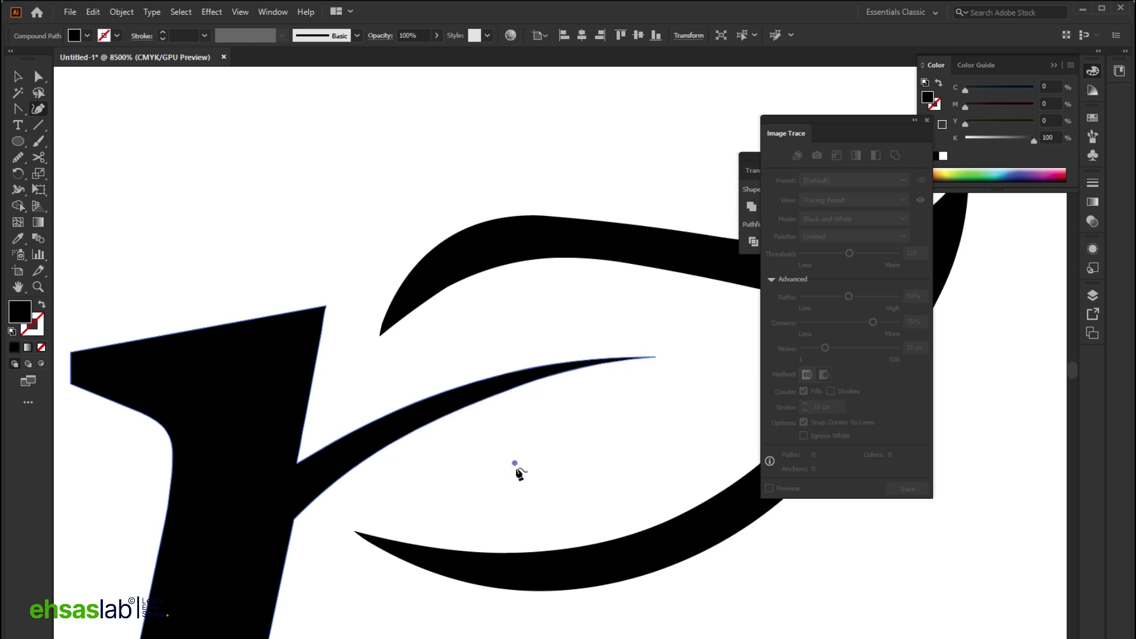
scroll(479, 449, "down", 3)
scroll(475, 456, "up", 3)
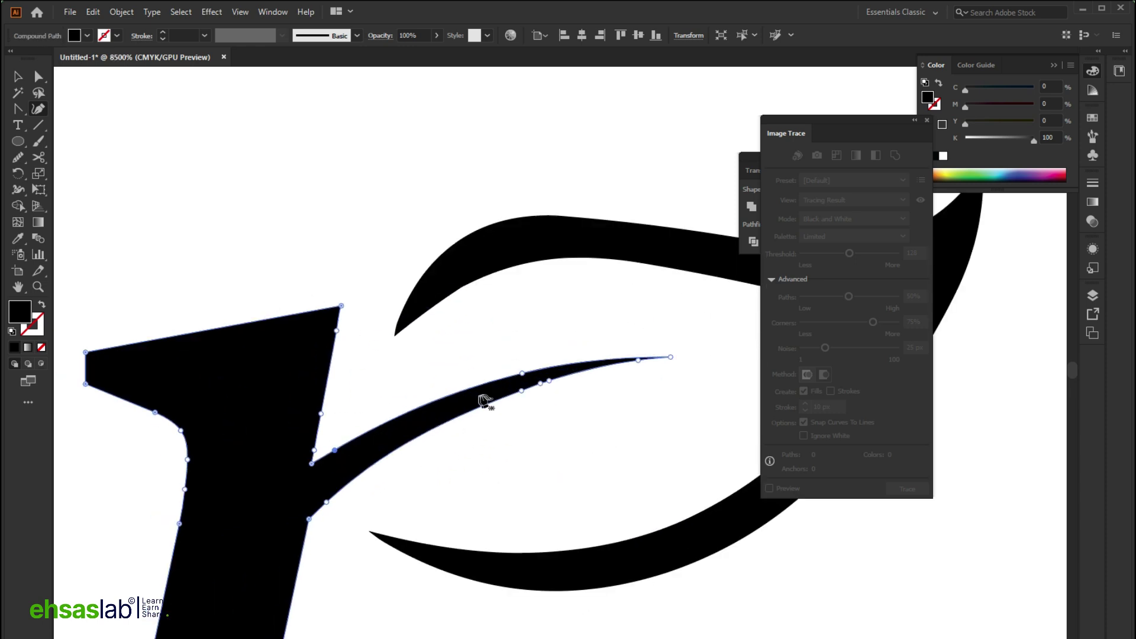
left_click(520, 391)
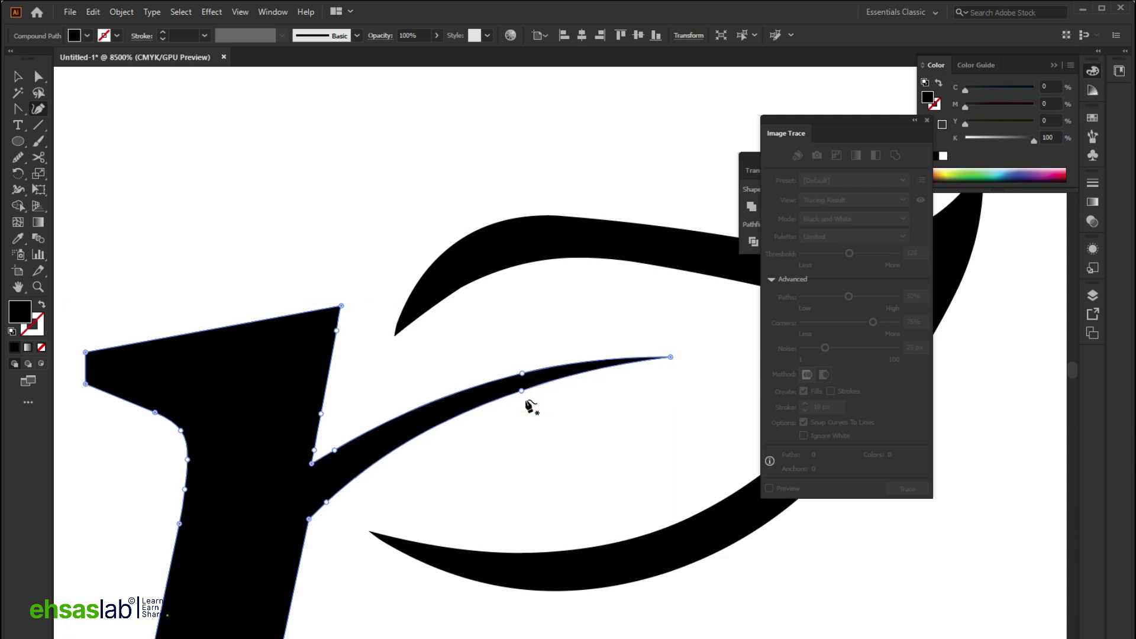
left_click_drag(521, 392, 523, 395)
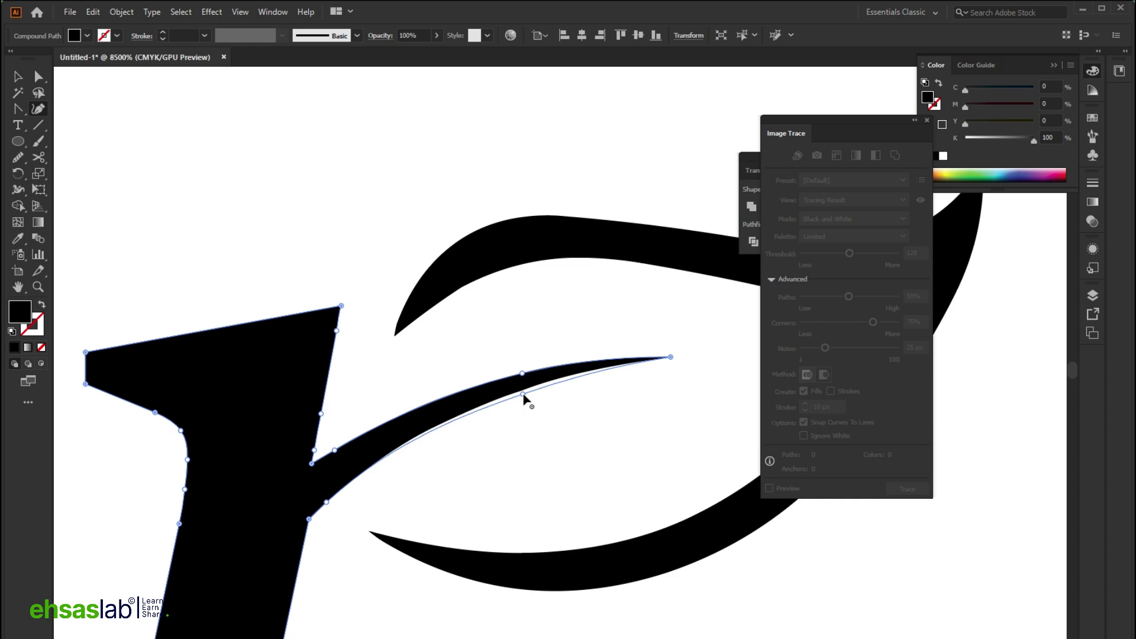
left_click(415, 471)
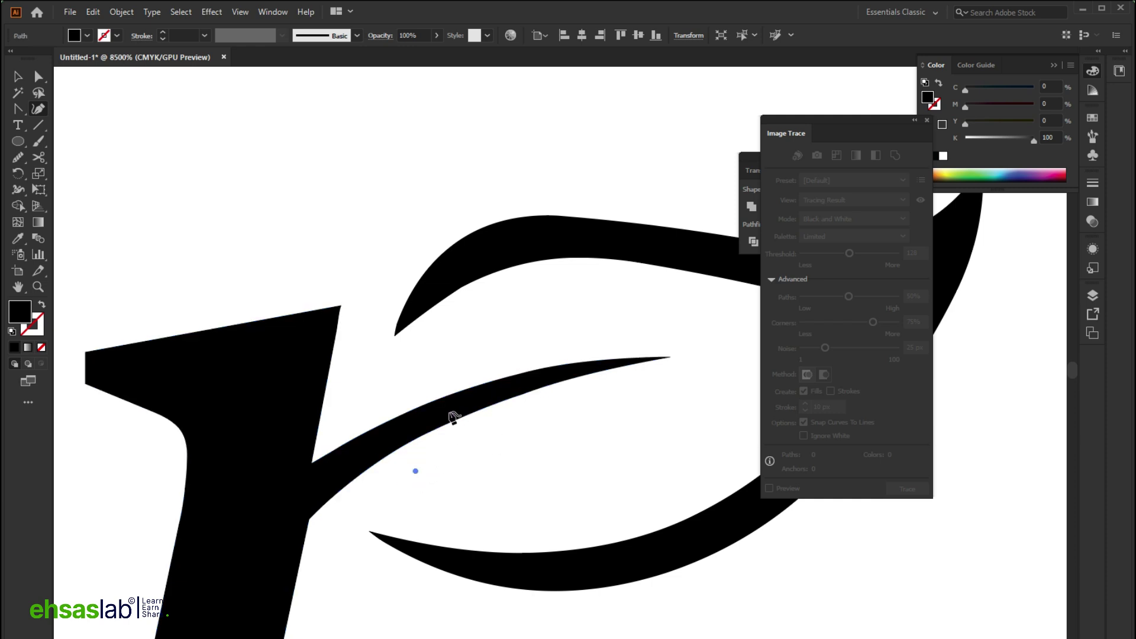
Delete the stray anchor point below the vein in outline view and return to the filled preview.
key("v")
left_click_drag(588, 442, 507, 463)
left_click(516, 446)
key("ctrl+y")
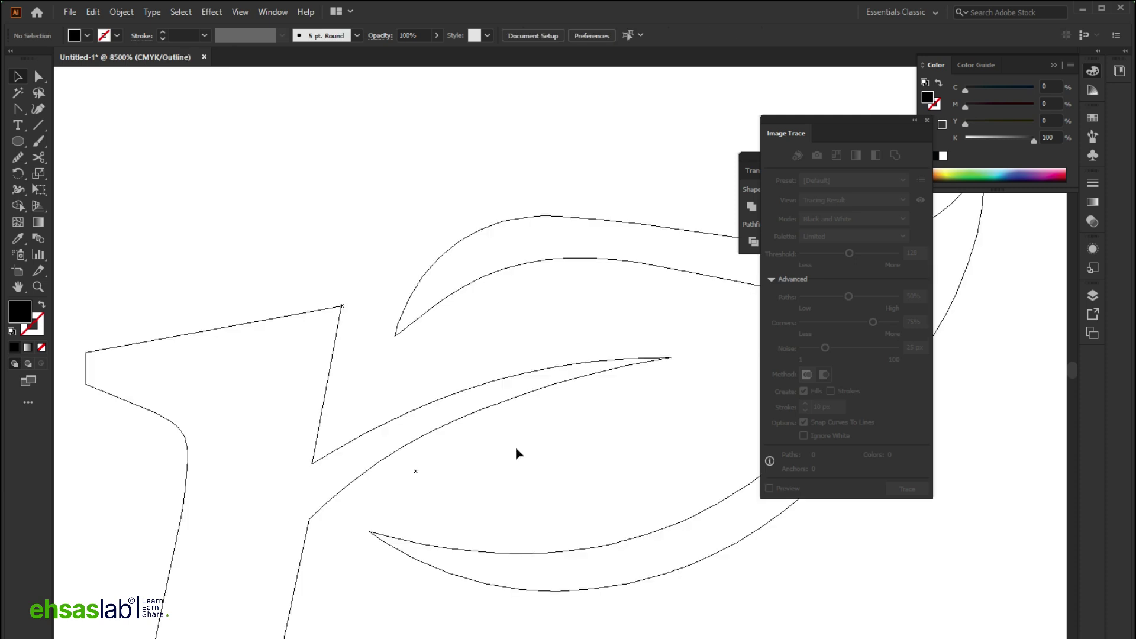
left_click_drag(390, 484, 397, 487)
key("Delete")
key("ctrl+y")
Reshape the vein's upper edge with the Curvature tool, adding an anchor about halfway along and adjusting the arc.
left_click(427, 413)
left_click(38, 108)
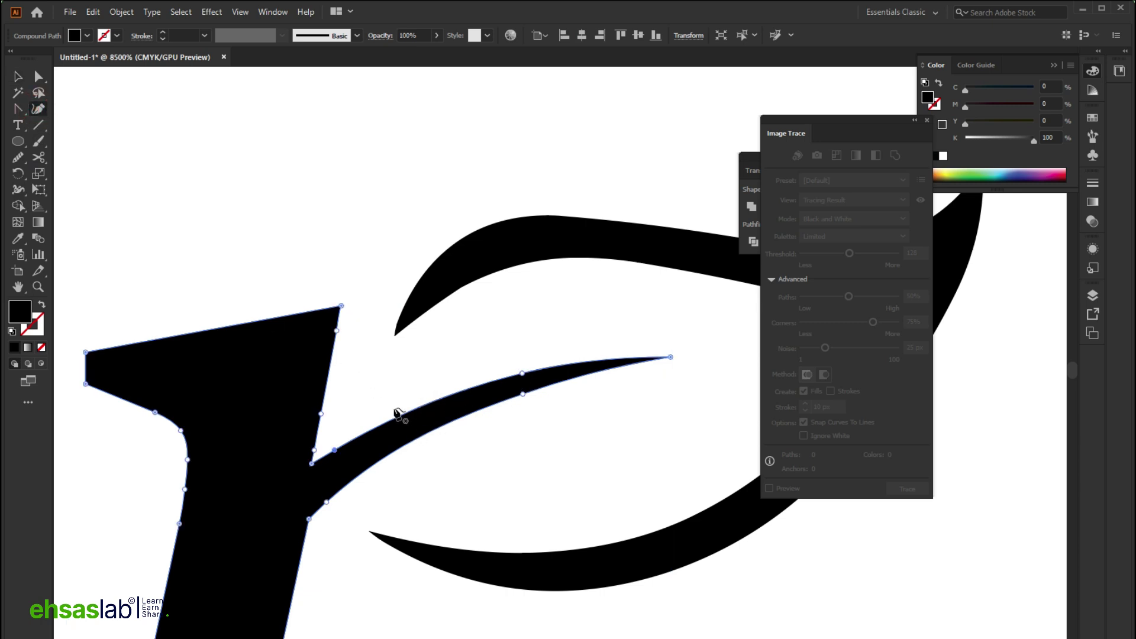
left_click(424, 403)
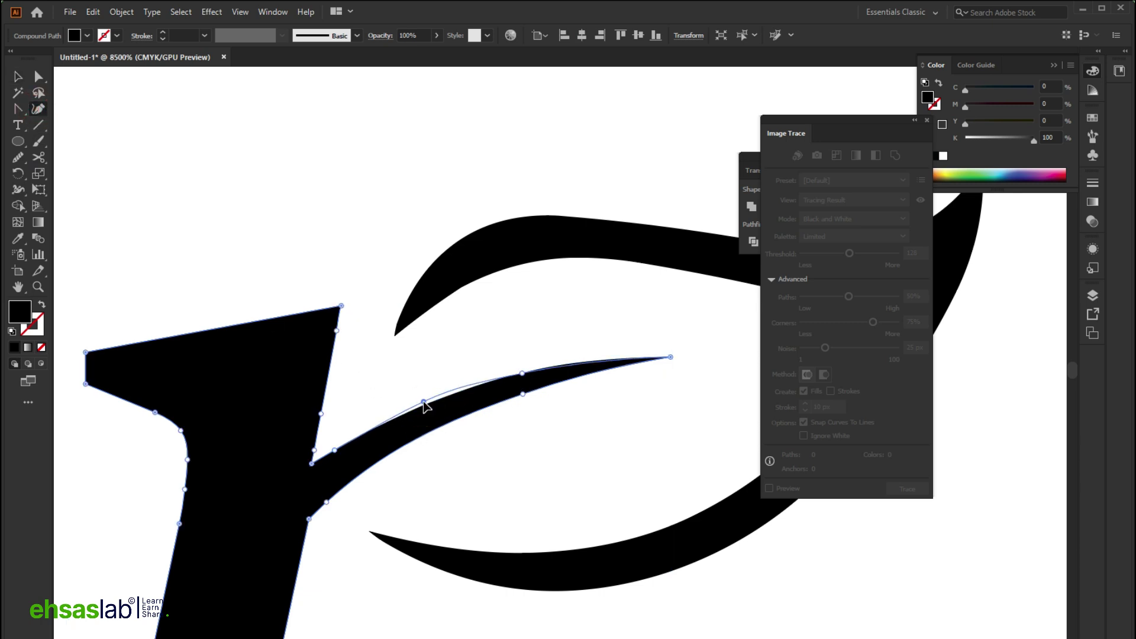
left_click(335, 449)
left_click_drag(425, 406, 425, 401)
left_click_drag(518, 371, 484, 377)
key("ctrl+minus")
key("ctrl+minus")
key("ctrl+minus")
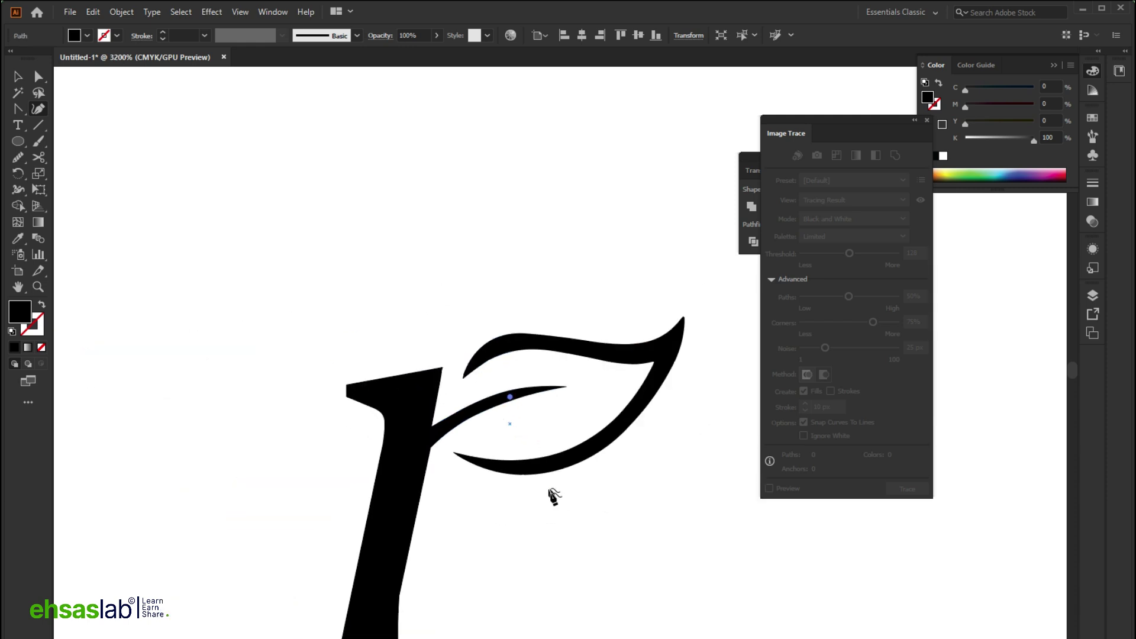
left_click(559, 511, "ctrl")
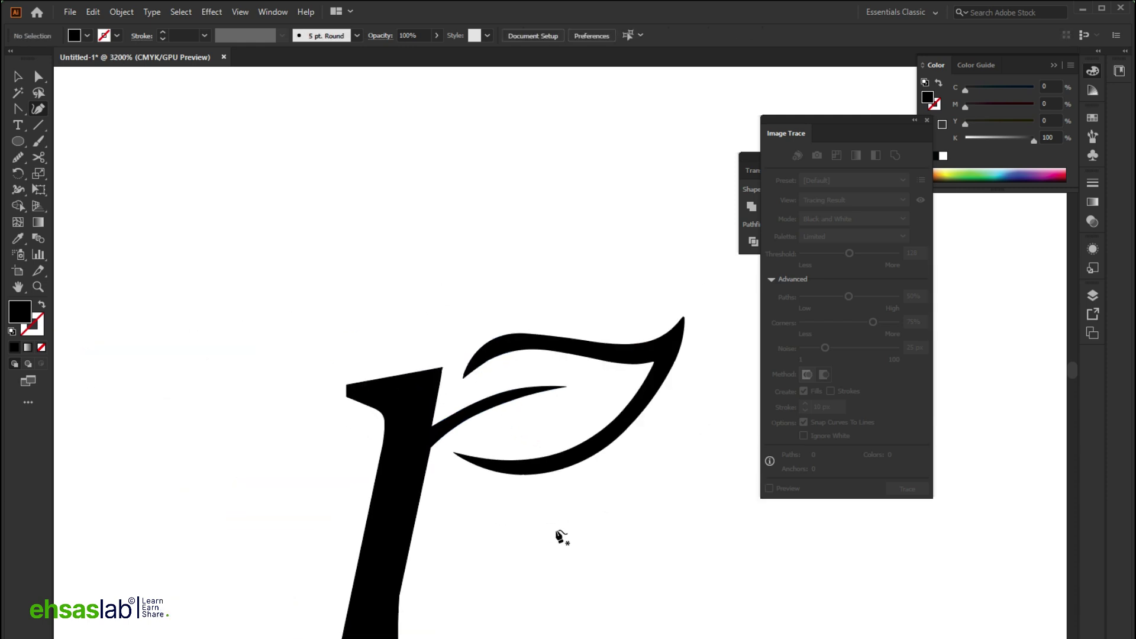
Thin the vein slightly by moving the middle anchor of its lower edge inward.
key("ctrl+plus")
key("ctrl+plus")
left_click(449, 426, "ctrl")
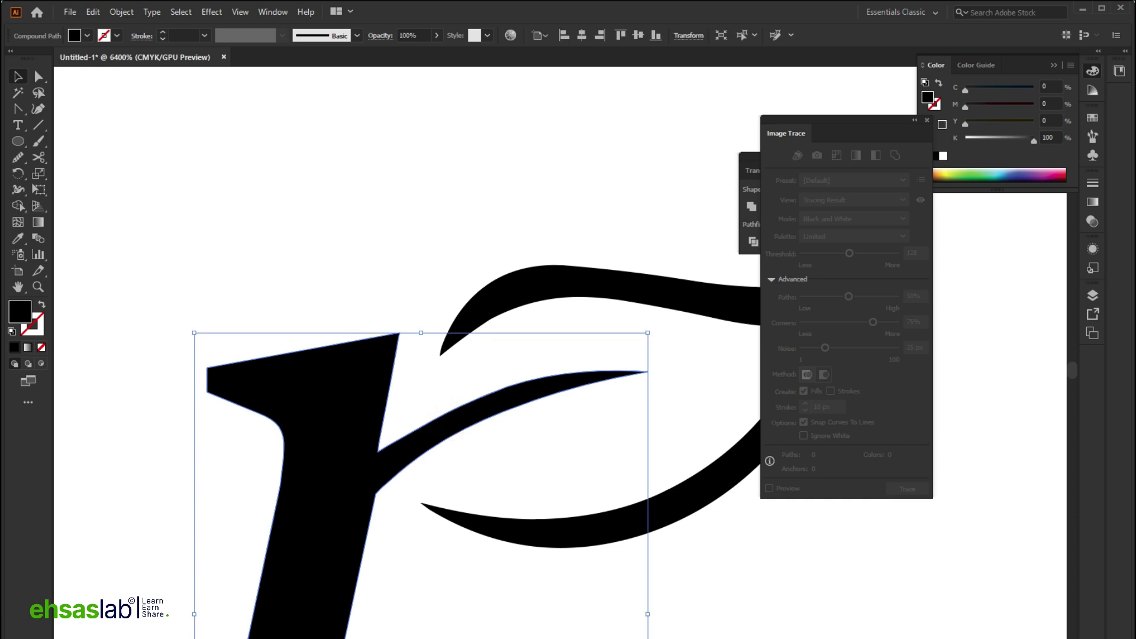
left_click(37, 115)
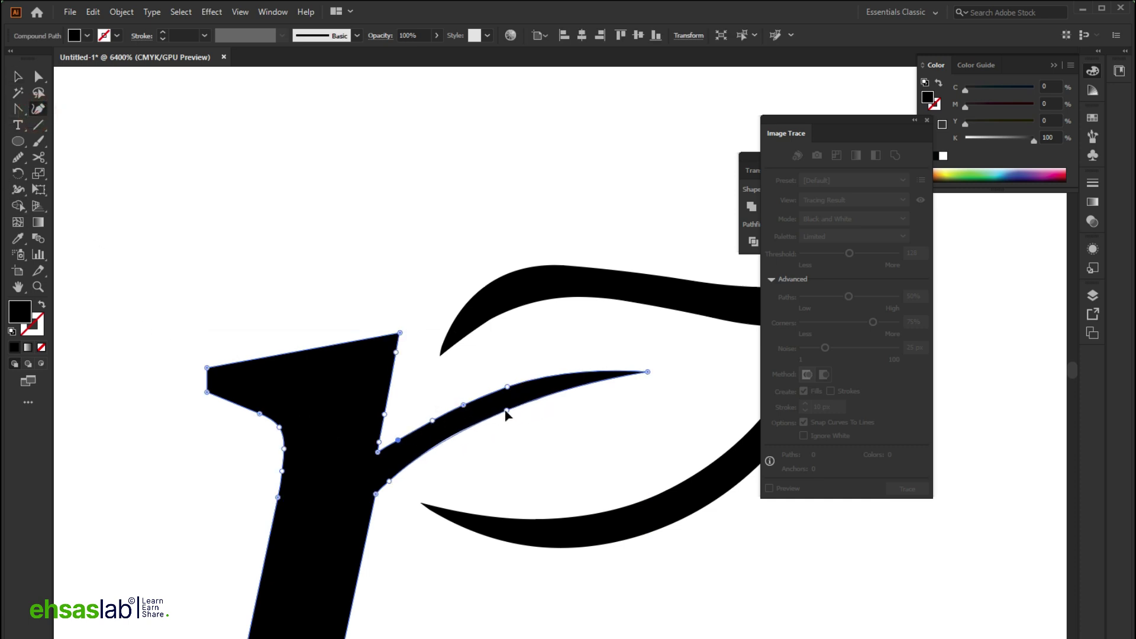
left_click_drag(505, 414, 501, 411)
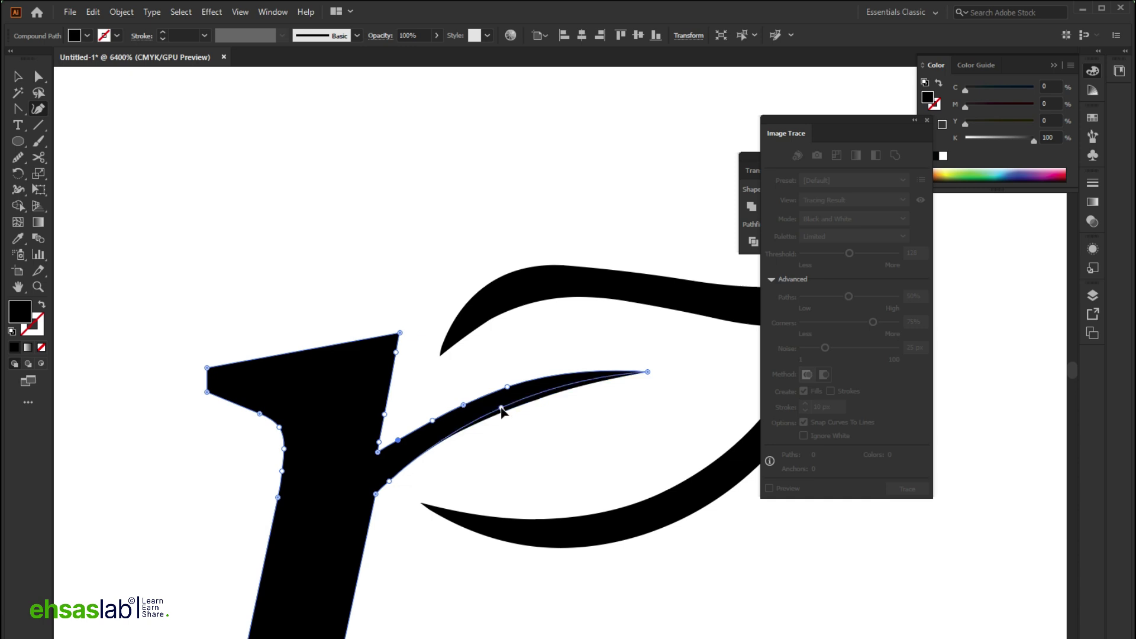
scroll(528, 454, "down", 4)
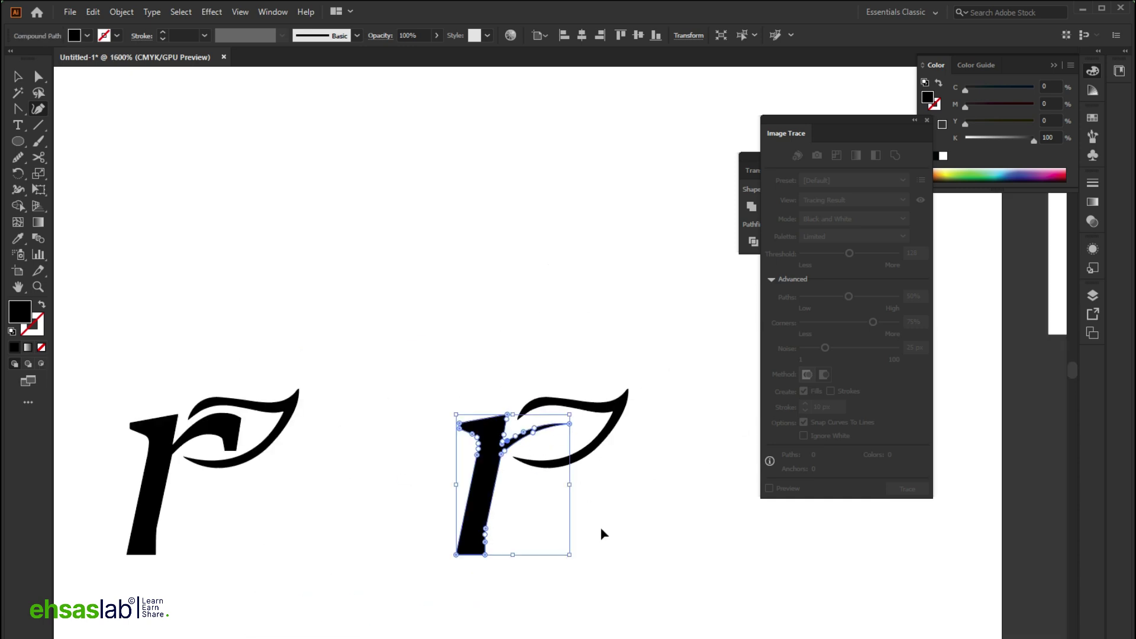
key("v")
left_click(624, 521)
Move the leaf outline slightly upward and scale it down around the vein.
scroll(594, 442, "up", 2)
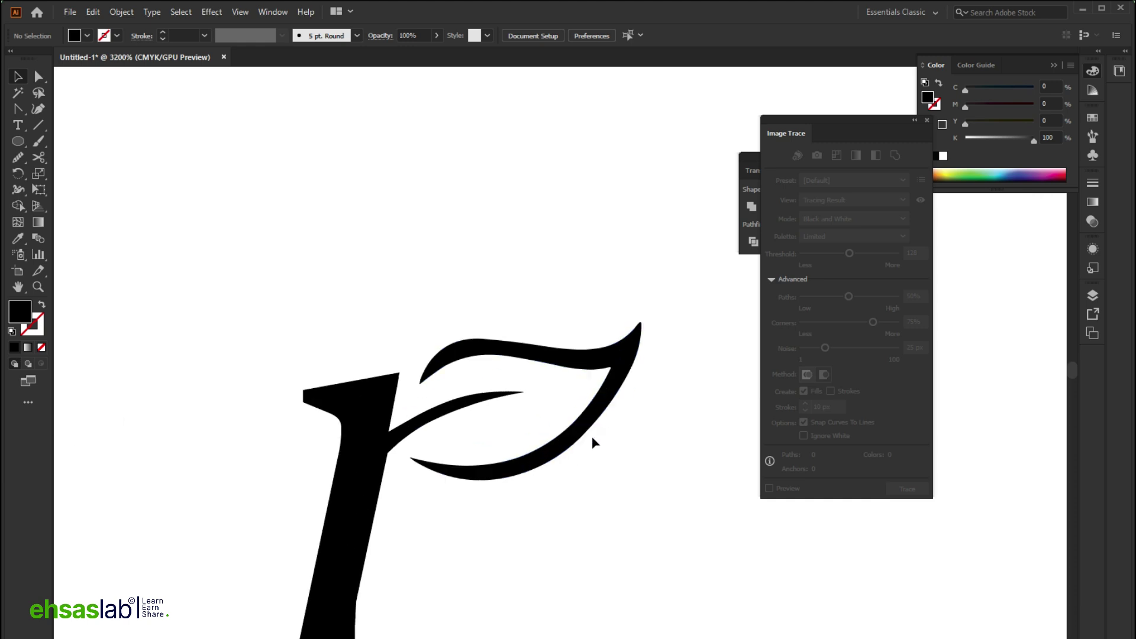
left_click(585, 426)
left_click_drag(548, 464, 546, 451)
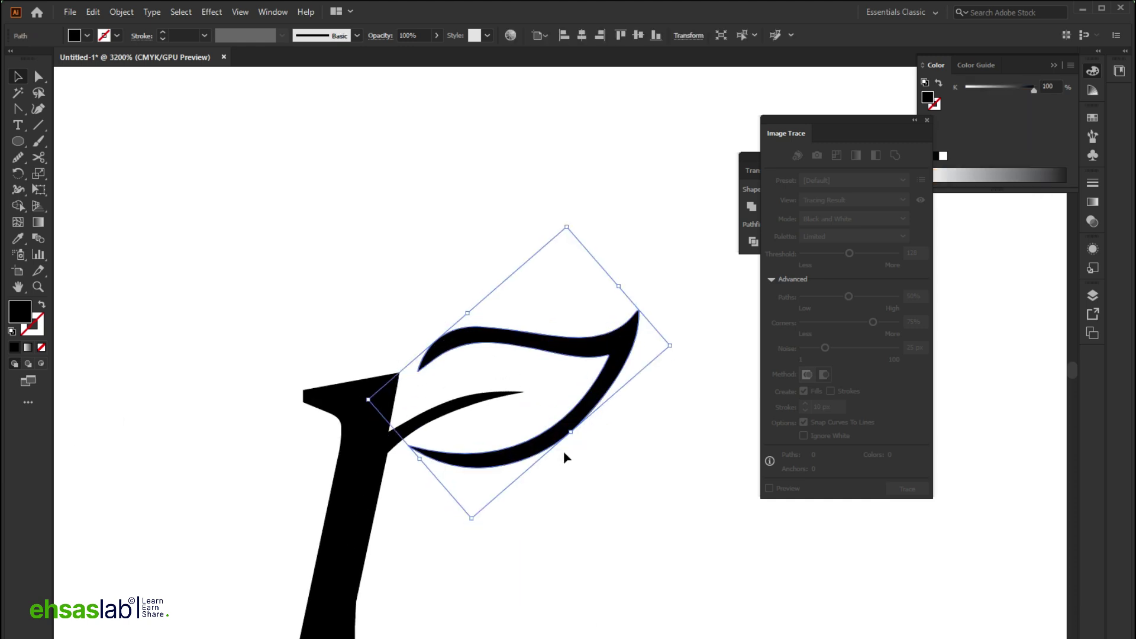
left_click_drag(670, 343, 627, 355)
left_click(645, 395)
scroll(426, 489, "down", 2)
scroll(426, 489, "up", 2)
Rotate the leaf outline slightly counterclockwise and move it closer to the r's stem.
left_click(521, 332)
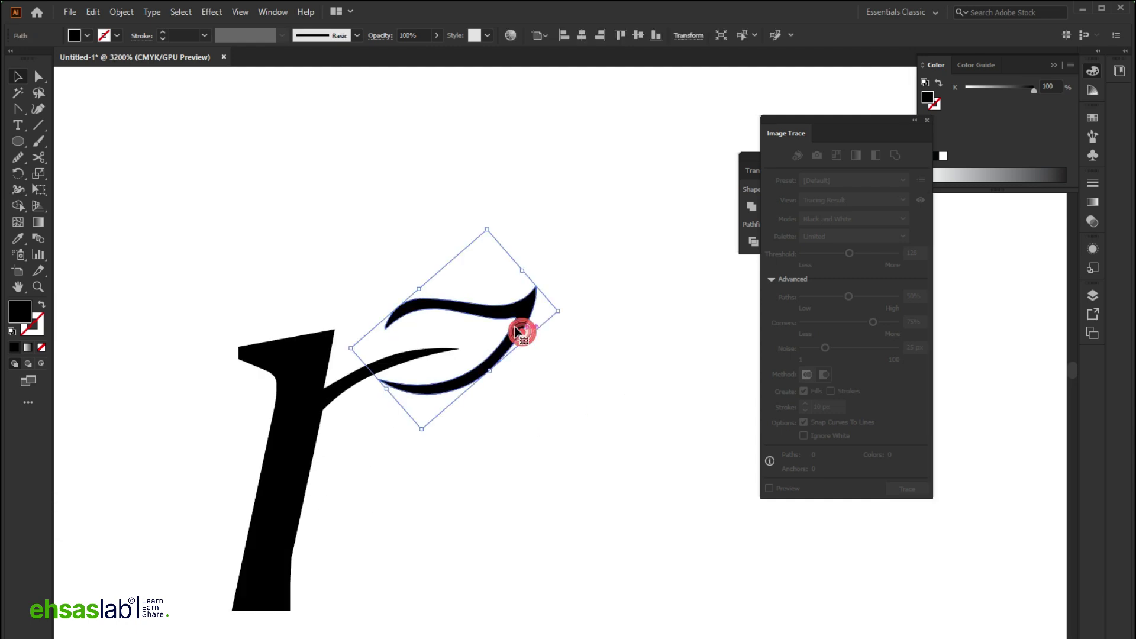
left_click_drag(565, 309, 568, 302)
left_click(562, 347)
scroll(569, 490, "down", 3)
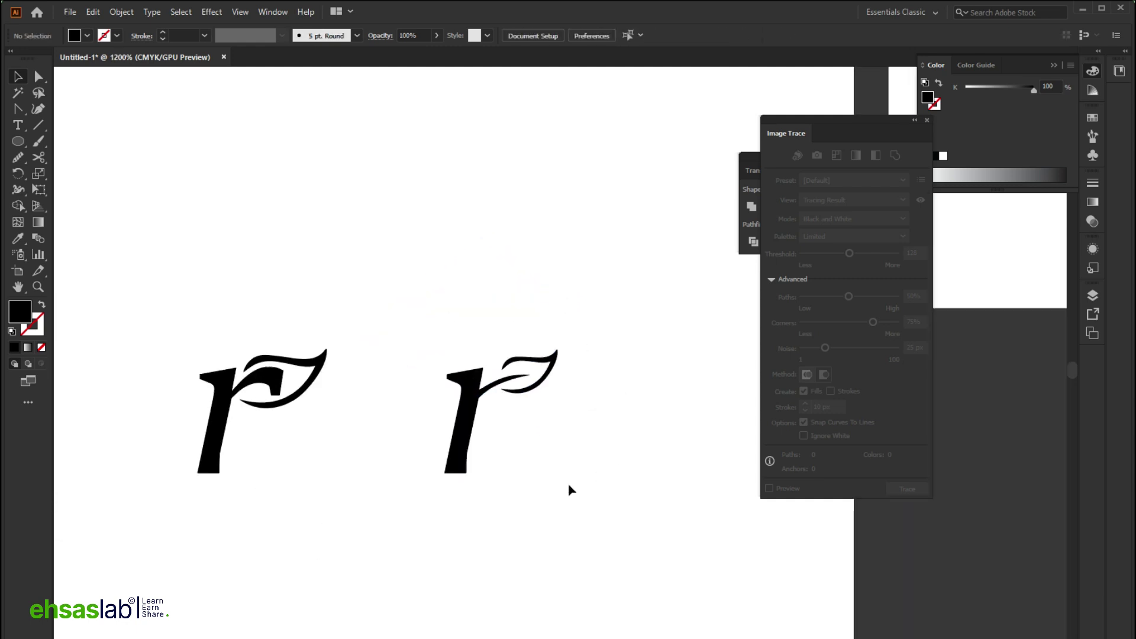
scroll(517, 405, "up", 3)
left_click_drag(543, 366, 525, 375)
scroll(292, 510, "down", 3)
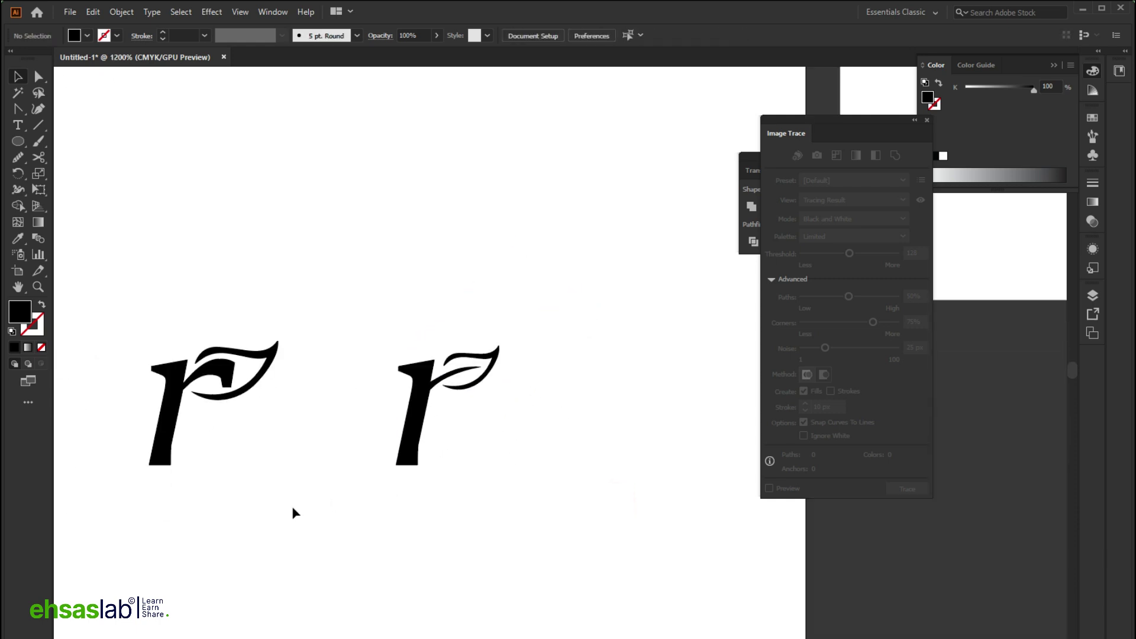
Duplicate the leafora wordmark and place the copy directly below the original.
scroll(292, 507, "down", 3)
scroll(290, 486, "up", 2)
left_click_drag(289, 480, 356, 435)
scroll(356, 434, "down", 2)
left_click_drag(420, 361, 609, 382)
scroll(208, 355, "left", 3)
scroll(219, 332, "down", 3)
left_click_drag(229, 307, 460, 443)
left_click_drag(444, 403, 444, 478)
left_click(375, 527)
scroll(375, 527, "up", 2)
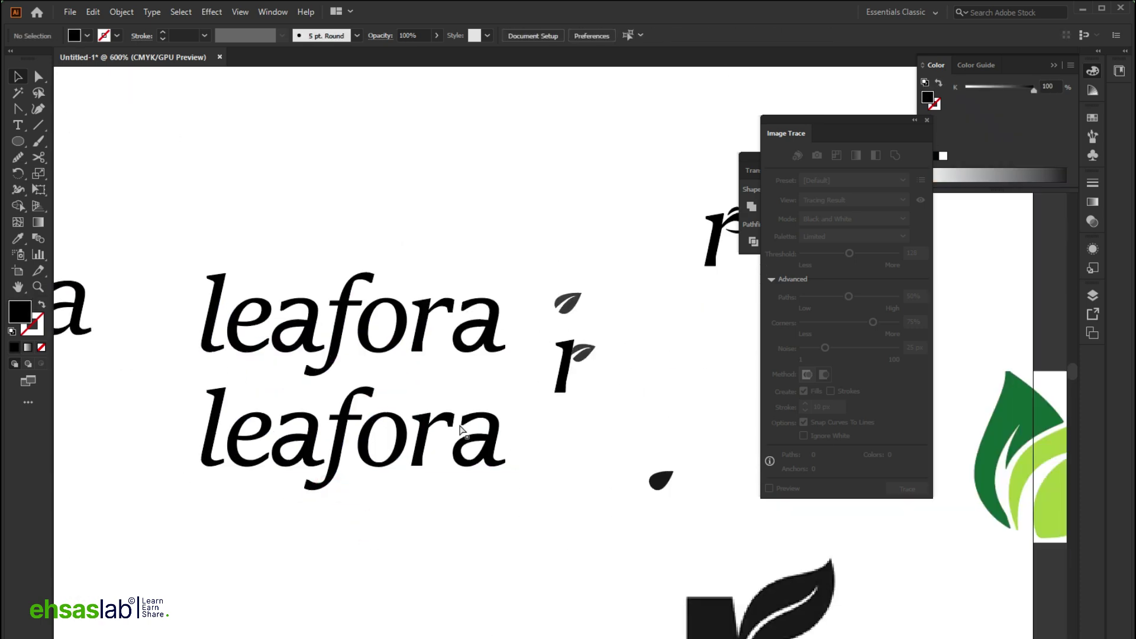
scroll(568, 308, "down", 2)
Place the r with the outlined leaf just below the duplicated wordmark, beneath its f and o.
left_click_drag(666, 293, 352, 473)
scroll(352, 473, "up", 3)
left_click(539, 502)
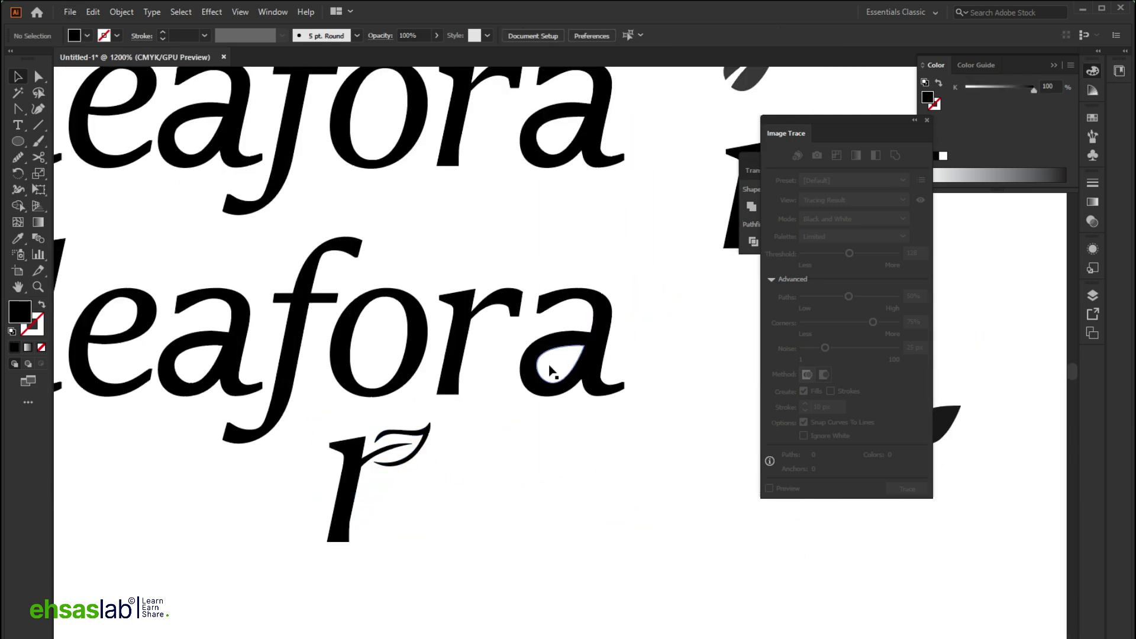
scroll(365, 486, "down", 1)
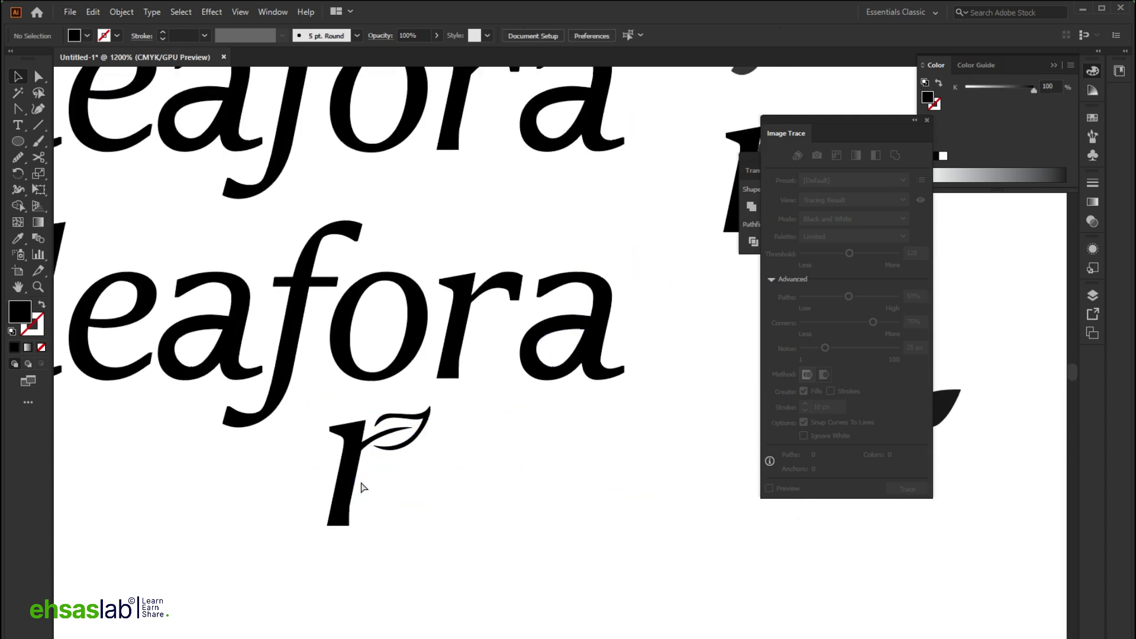
scroll(400, 463, "up", 1)
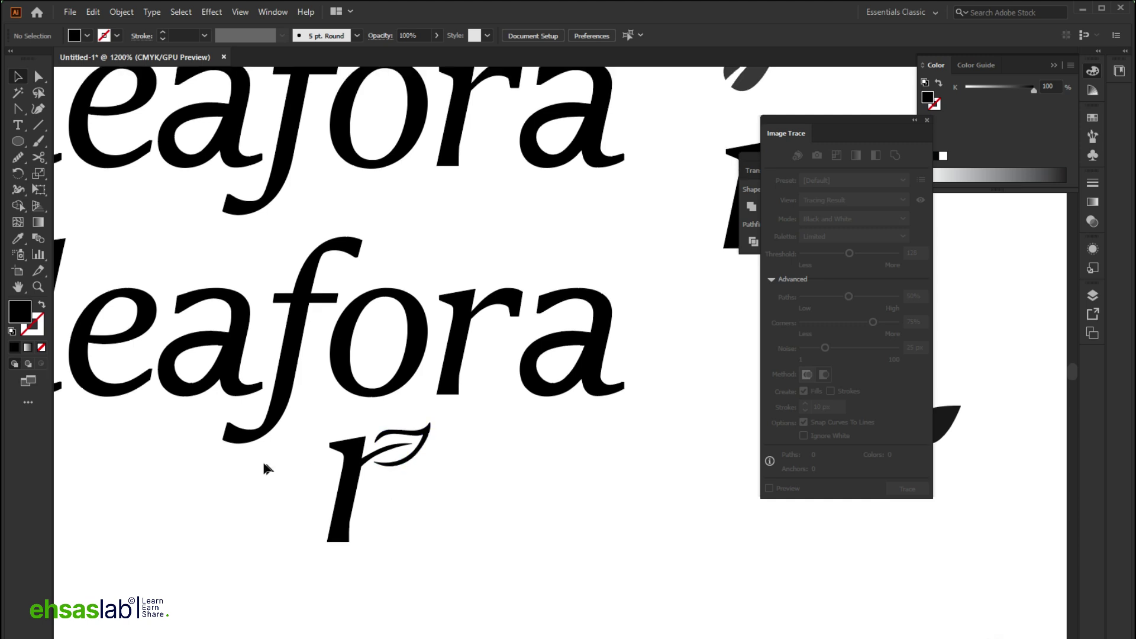
Group the r with the outlined leaf and put it in place of the plain r in the lower wordmark.
left_click_drag(299, 419, 400, 542)
key("ctrl+g")
left_click_drag(340, 503, 451, 355)
left_click_drag(450, 356, 532, 375)
key("Delete")
key("ctrl+z")
key("ctrl+z")
left_click(474, 459)
Shift the lower wordmark's final a slightly away from the leaf r to adjust the spacing between them.
left_click(548, 392)
left_click_drag(540, 387, 553, 385)
left_click(436, 439)
scroll(561, 419, "down", 2)
left_click(563, 417)
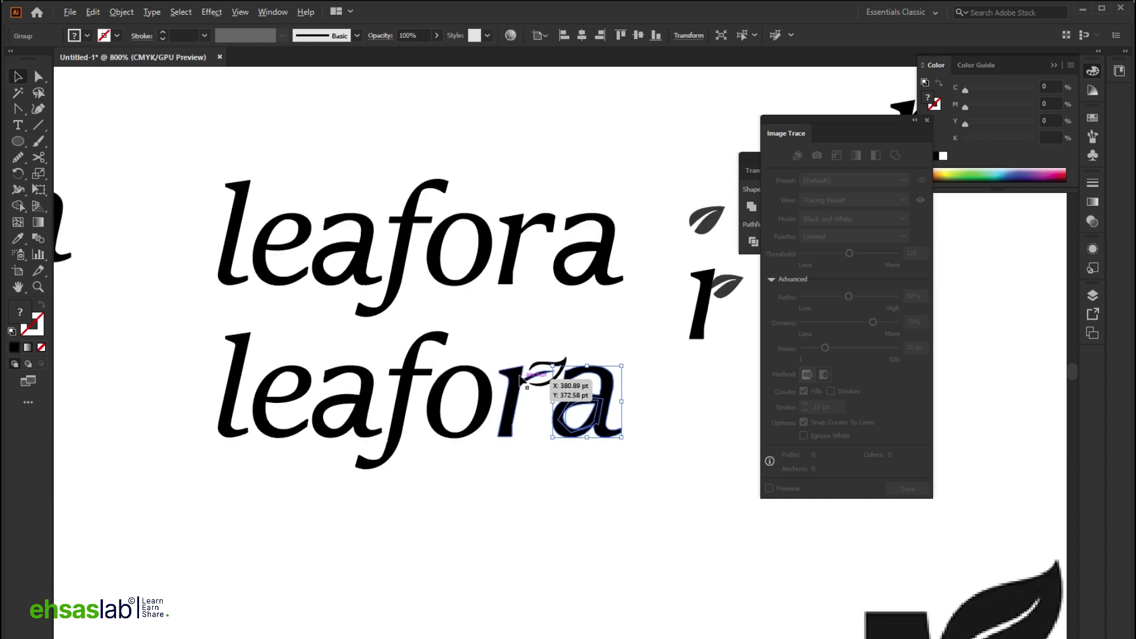
scroll(514, 381, "up", 5)
left_click_drag(512, 381, 491, 372)
scroll(722, 470, "down", 2)
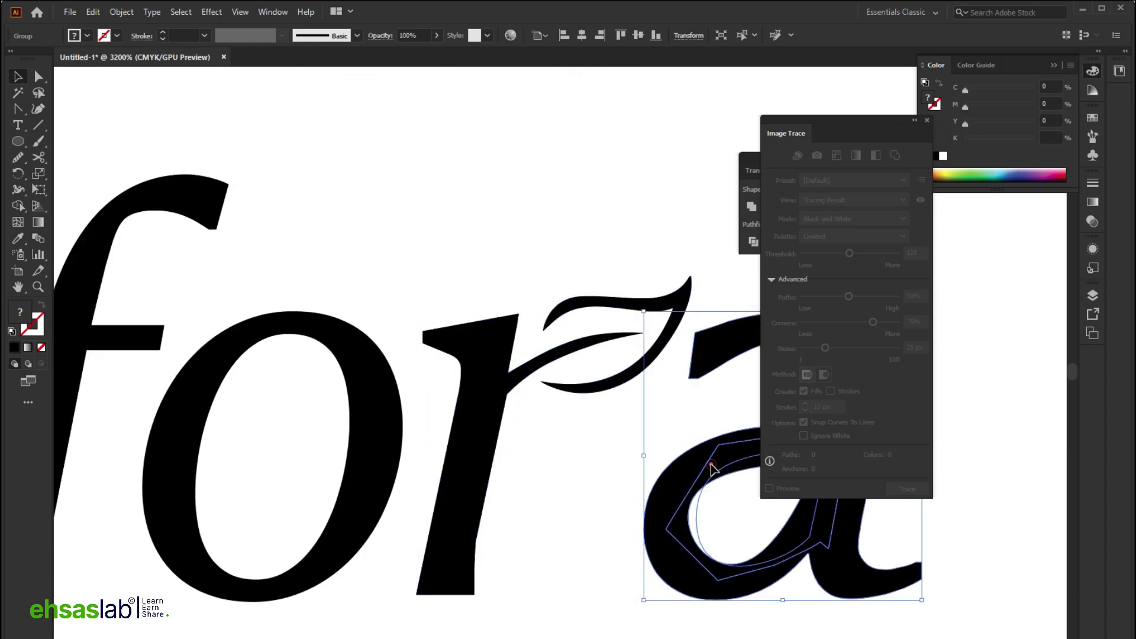
left_click(651, 473)
scroll(620, 461, "down", 2)
left_click(502, 469)
scroll(502, 468, "down", 3)
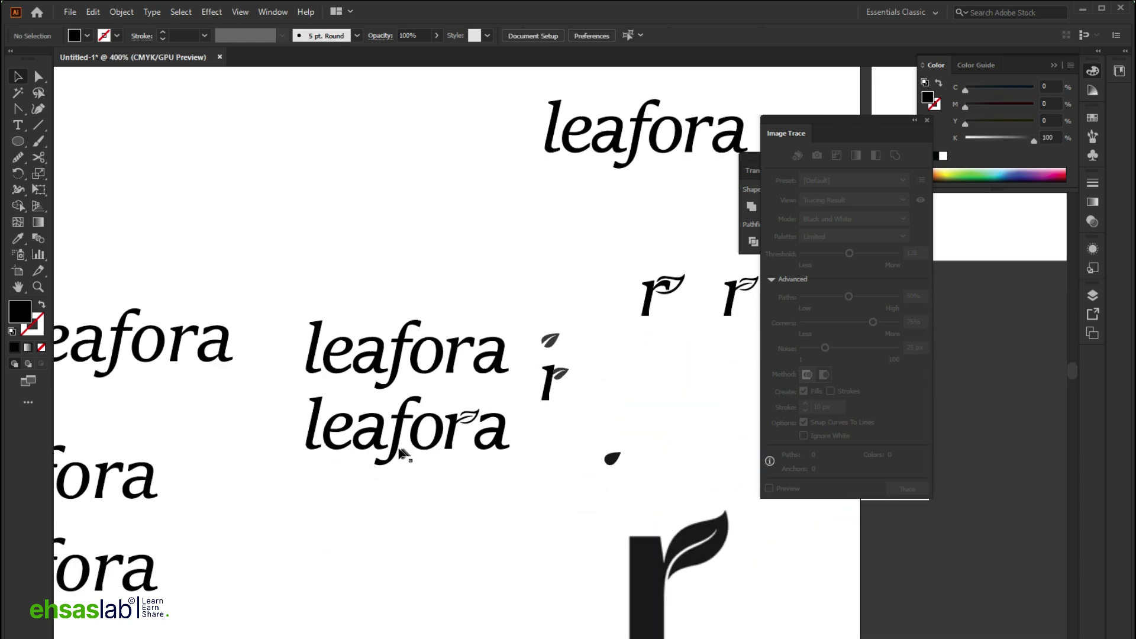
Copy the leaf wordmark and place the copy directly below the separate black wordmark, above the two r studies.
left_click_drag(288, 388, 190, 329)
key("ctrl+minus")
left_click_drag(392, 375, 565, 247)
left_click(393, 258)
scroll(498, 266, "up", 3)
scroll(529, 308, "down", 3)
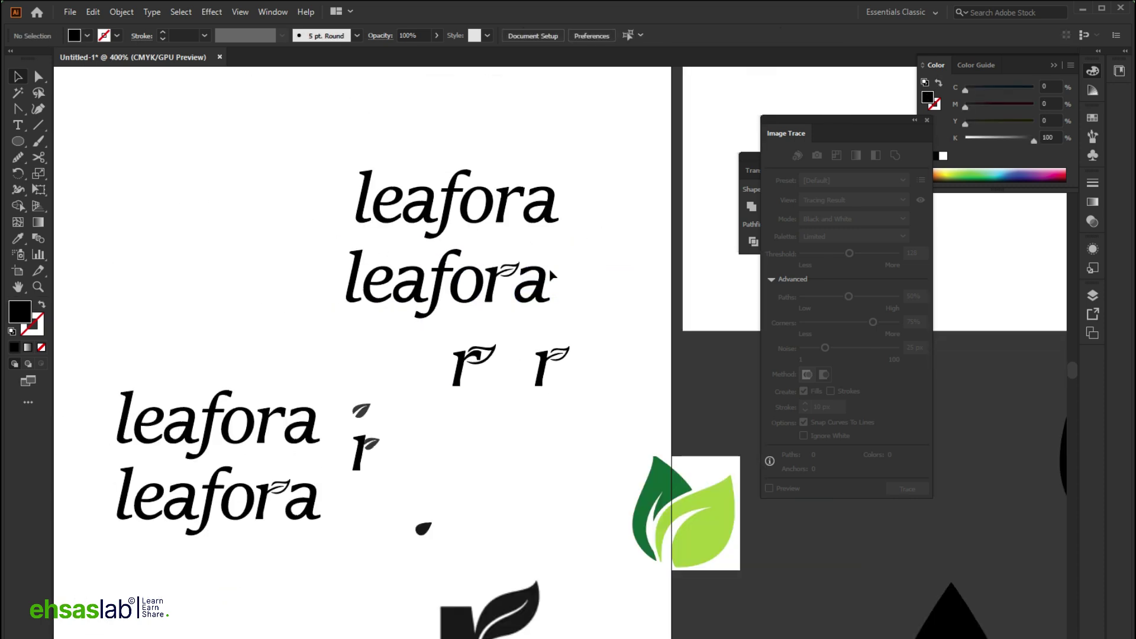
Merge the overlapping shapes of the copied wordmark's final a with the Shape Builder, keeping its counter open.
scroll(549, 268, "up", 7)
left_click(481, 236)
scroll(528, 303, "down", 3)
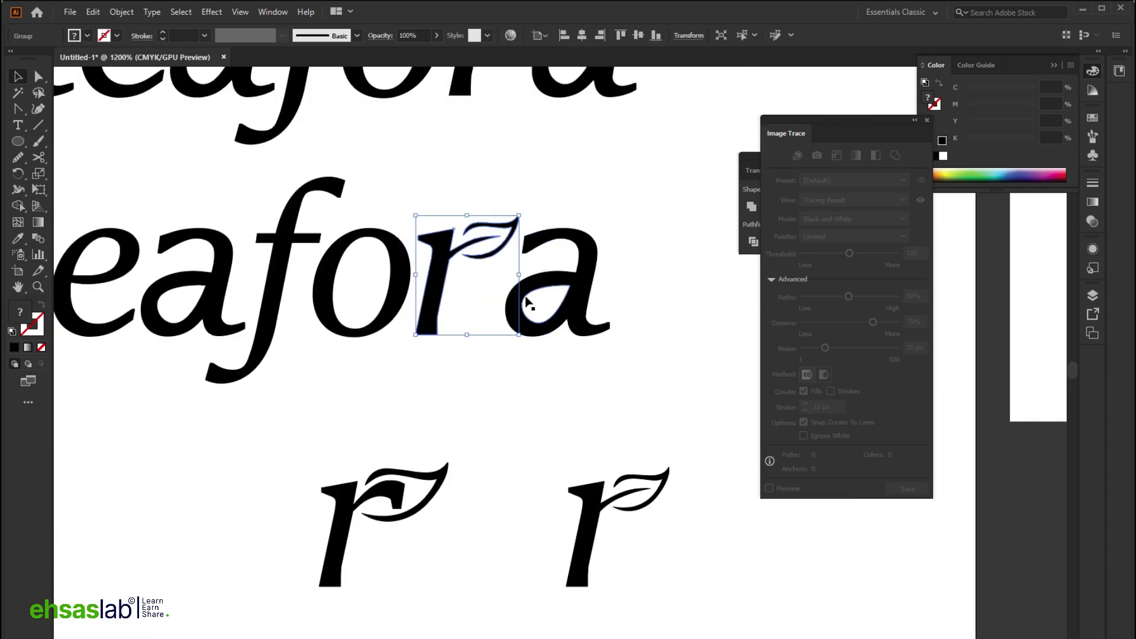
left_click(524, 327)
scroll(523, 327, "up", 2)
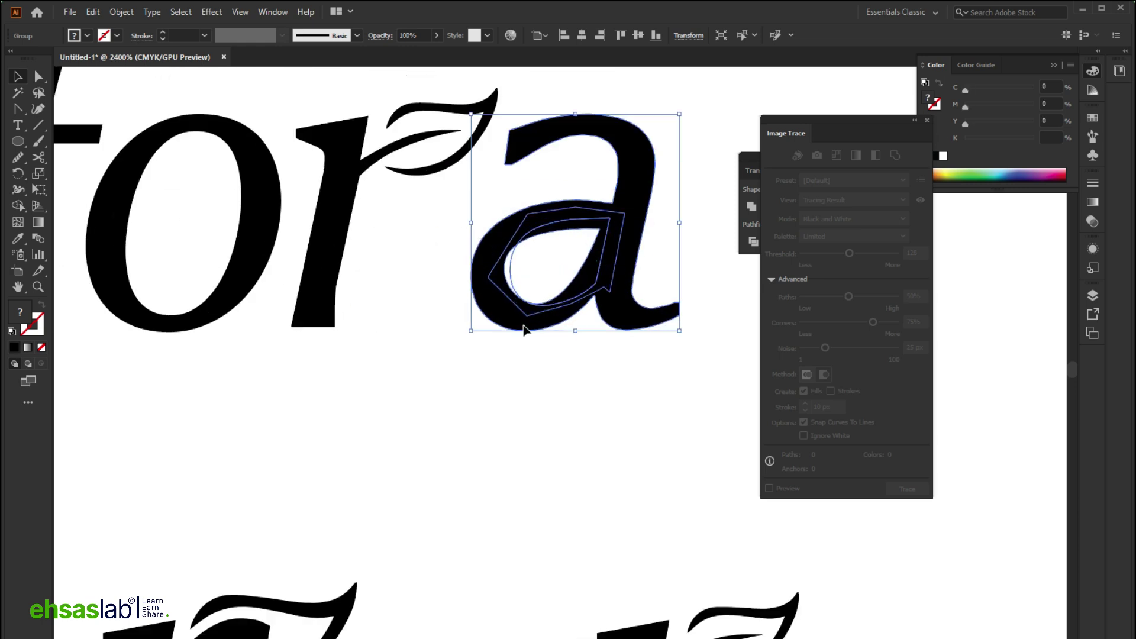
key("shift+m")
left_click(621, 267)
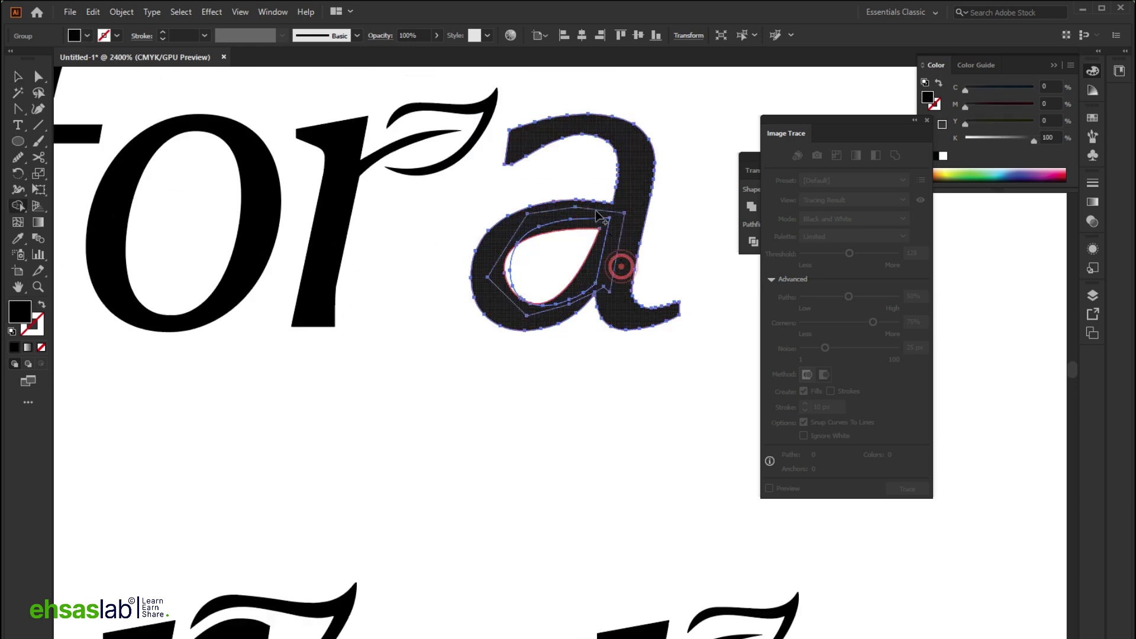
scroll(523, 269, "up", 2)
left_click(533, 272)
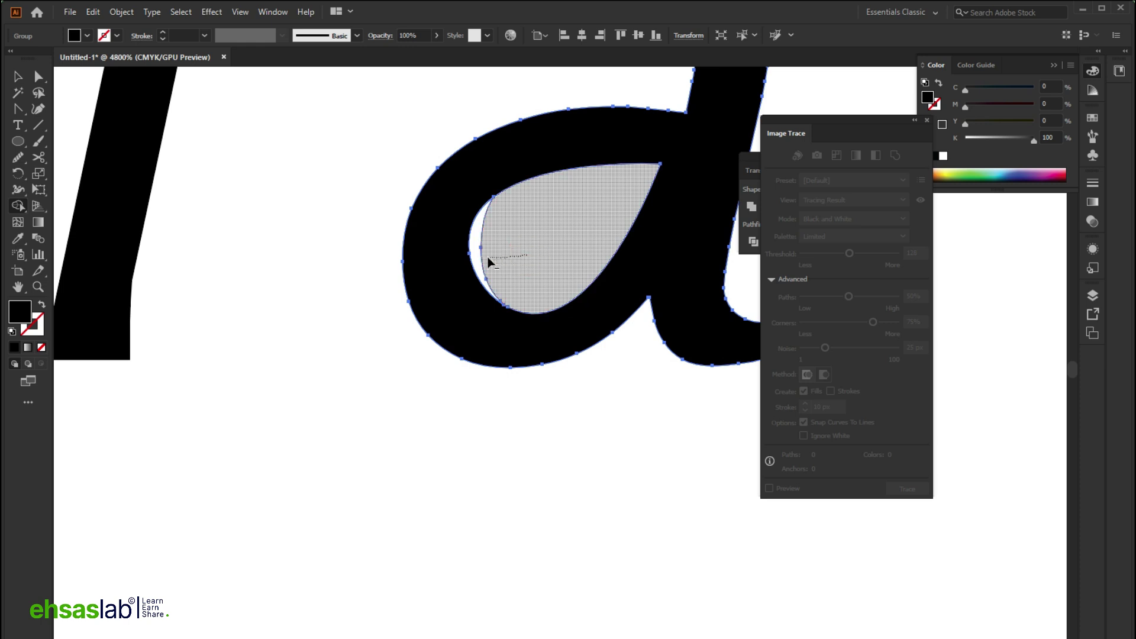
scroll(522, 272, "down", 4)
scroll(277, 256, "up", 2)
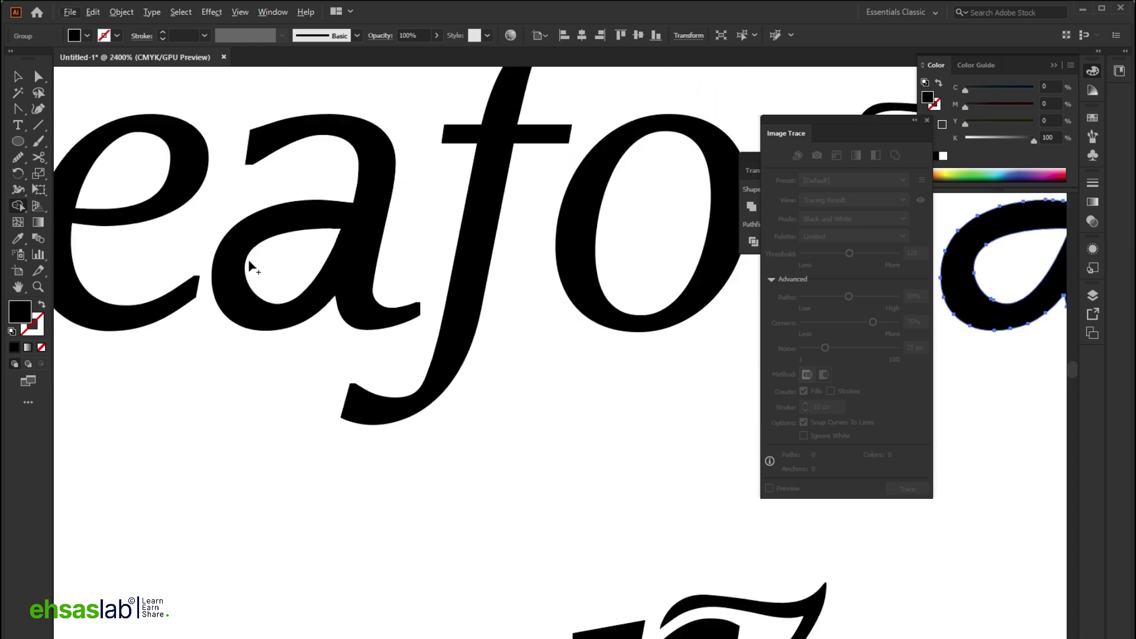
Merge the overlapping shapes of the wordmark's first a with the Shape Builder, keeping its counter open.
key("v")
key("v")
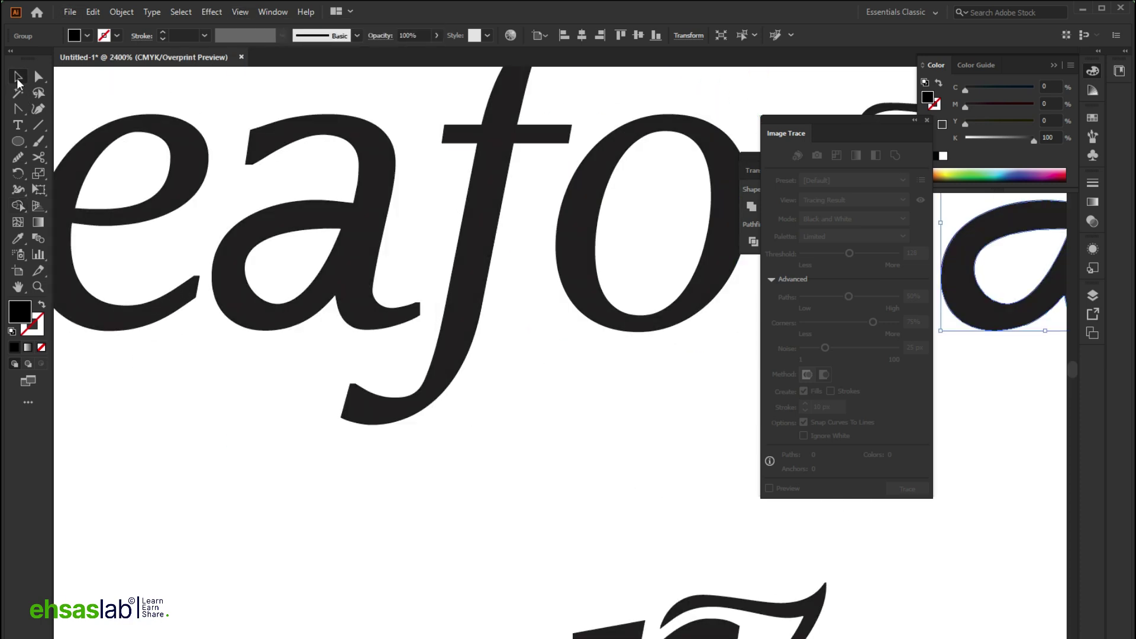
left_click(346, 332)
key("shift+m")
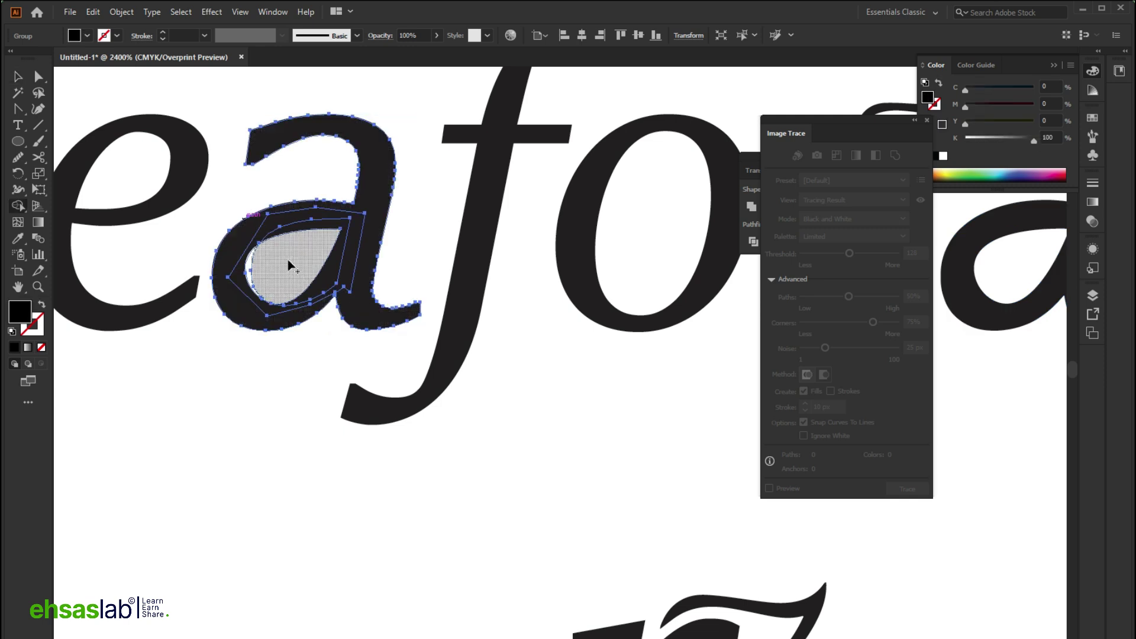
left_click(241, 305)
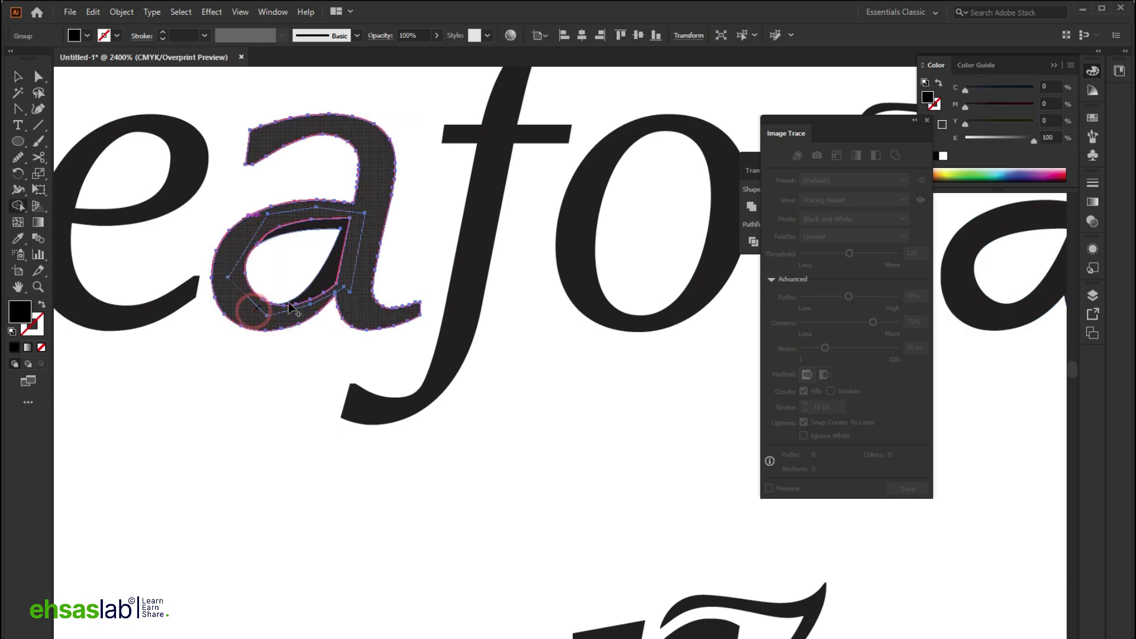
left_click(368, 260)
scroll(256, 278, "up", 2)
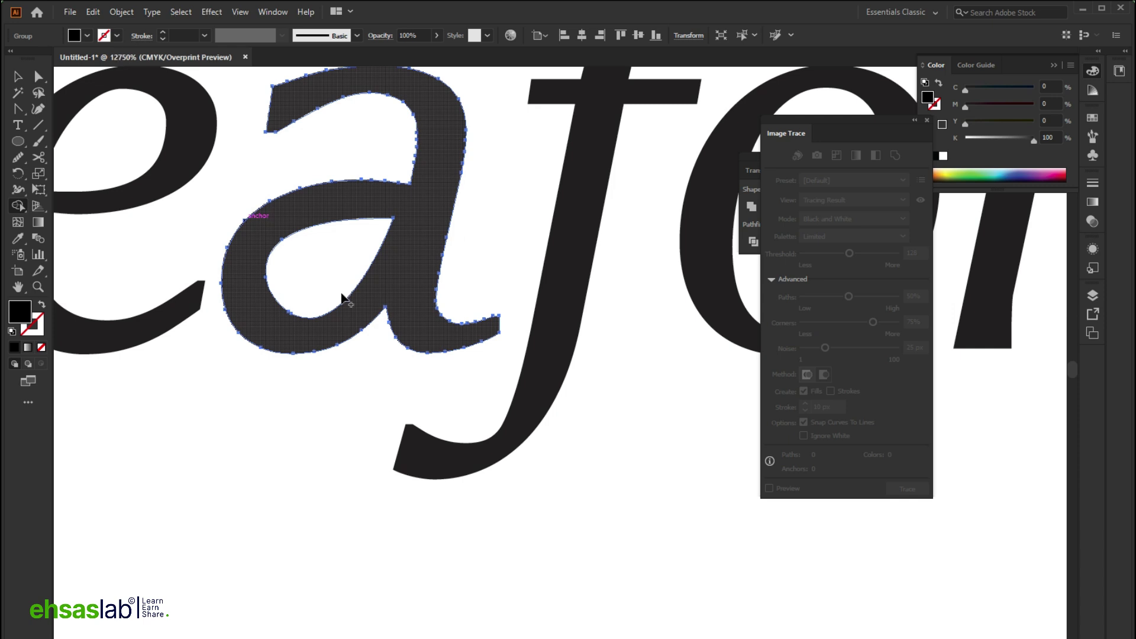
scroll(343, 298, "up", 2)
scroll(330, 297, "down", 3)
key("v")
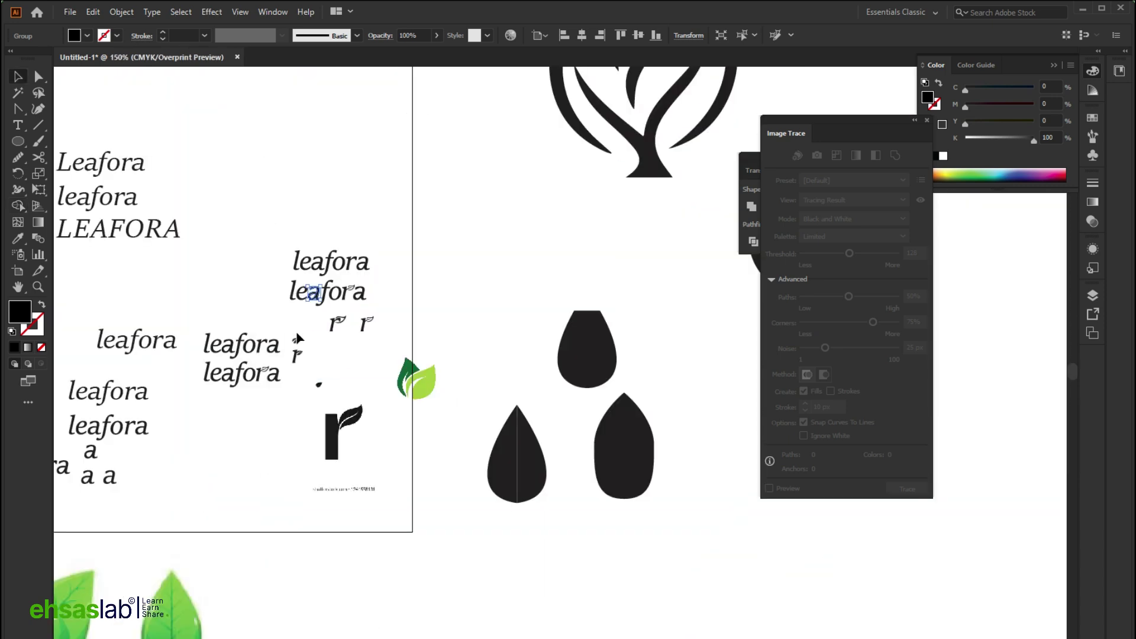
Recolor the whole copied leaf wordmark with the dark green sampled from the two-leaf artwork.
left_click(301, 307)
scroll(300, 307, "up", 2)
left_click(284, 257)
scroll(285, 257, "up", 1)
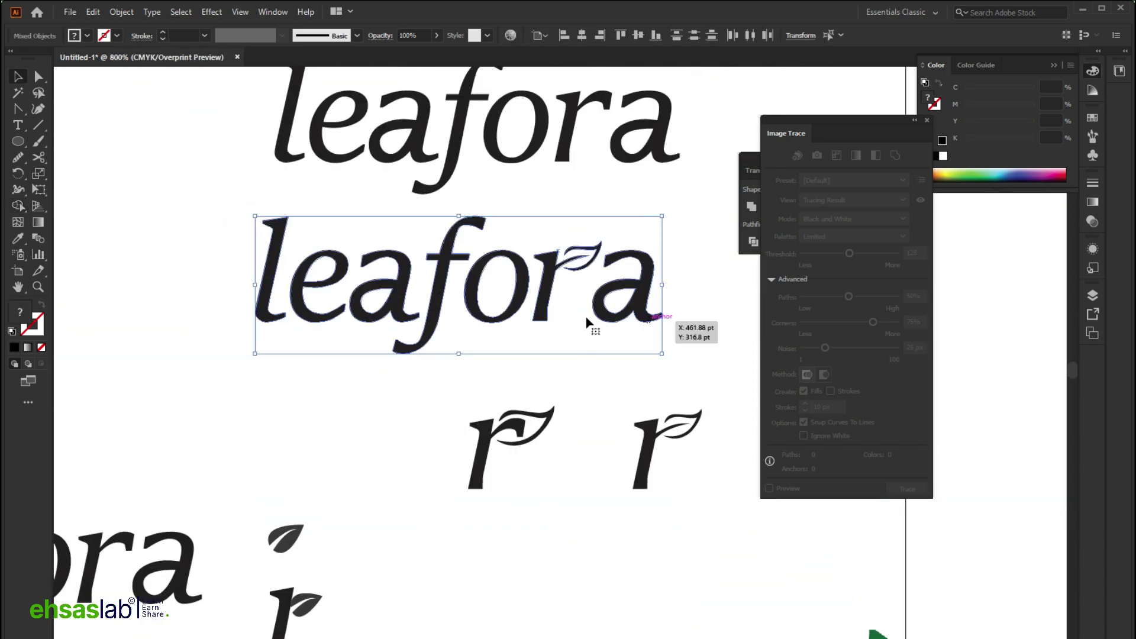
key("i")
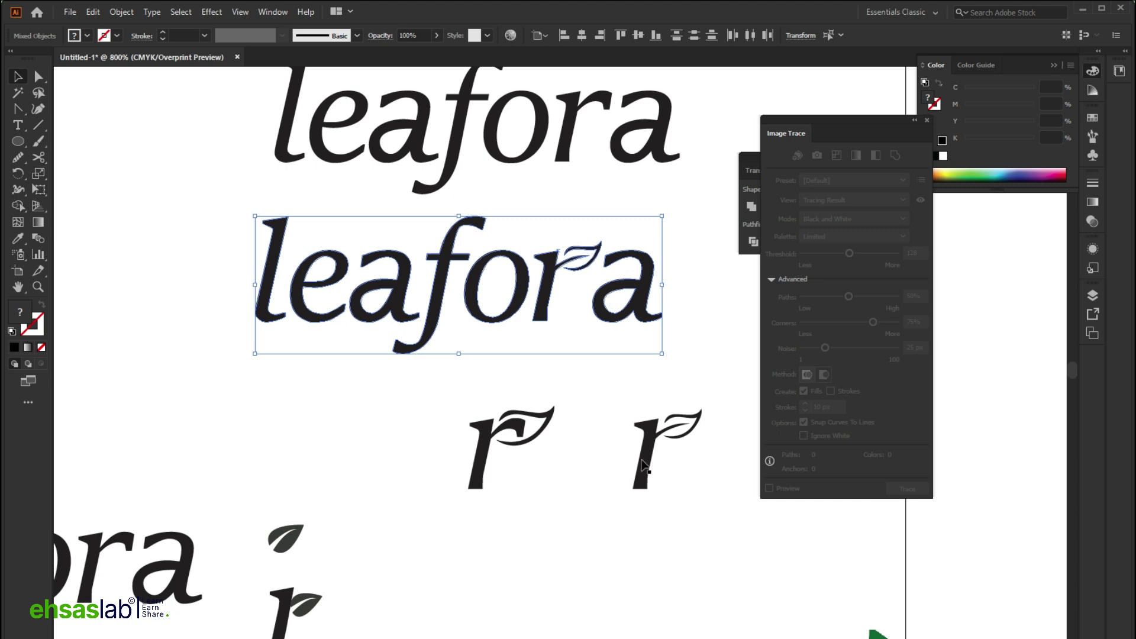
scroll(648, 468, "down", 3)
left_click(872, 549)
scroll(875, 545, "down", 2)
scroll(487, 414, "up", 1)
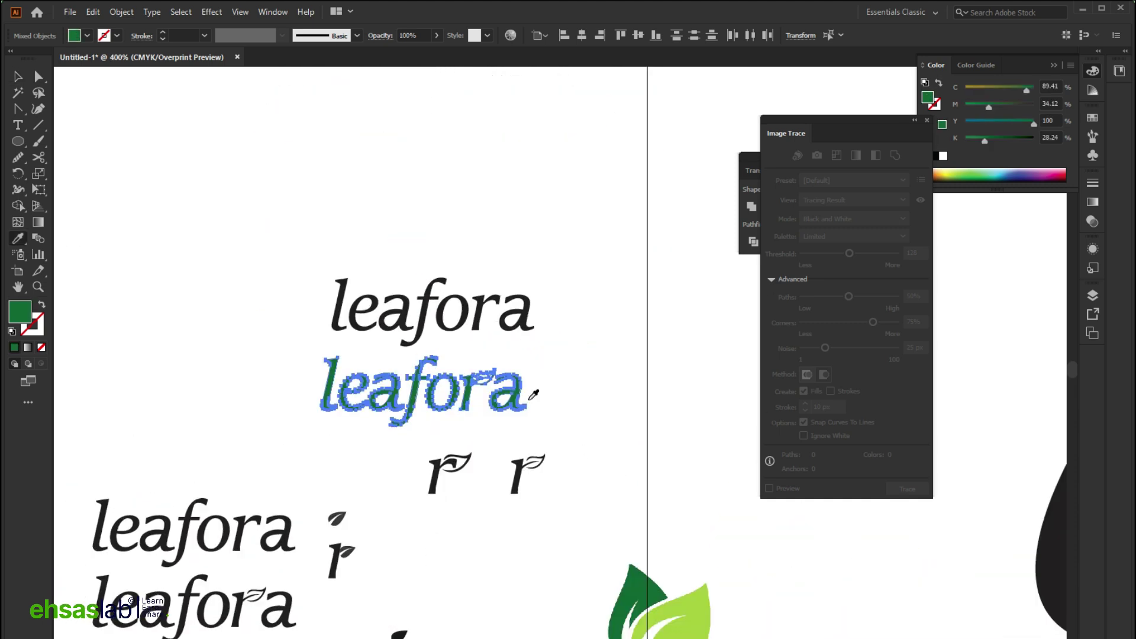
left_click(487, 433)
Nudge the green wordmark's final a to fine-tune the gap beside the leaf r.
scroll(497, 389, "up", 5)
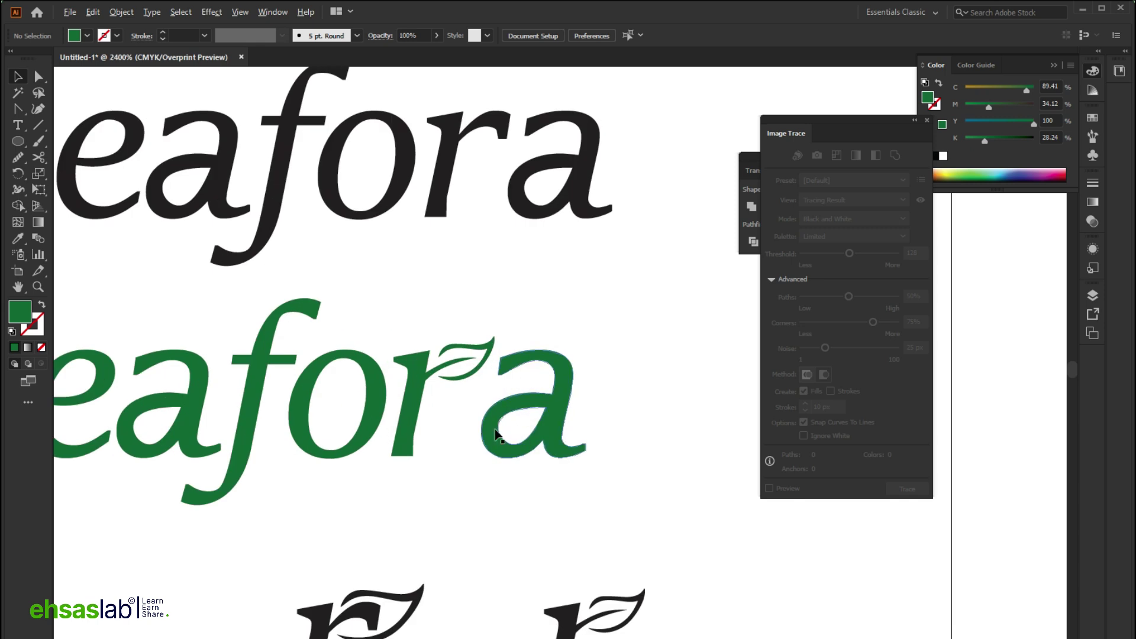
left_click(315, 391)
left_click_drag(488, 494, 500, 487)
left_click_drag(315, 391, 322, 390)
left_click_drag(502, 475, 499, 478)
scroll(681, 429, "down", 4)
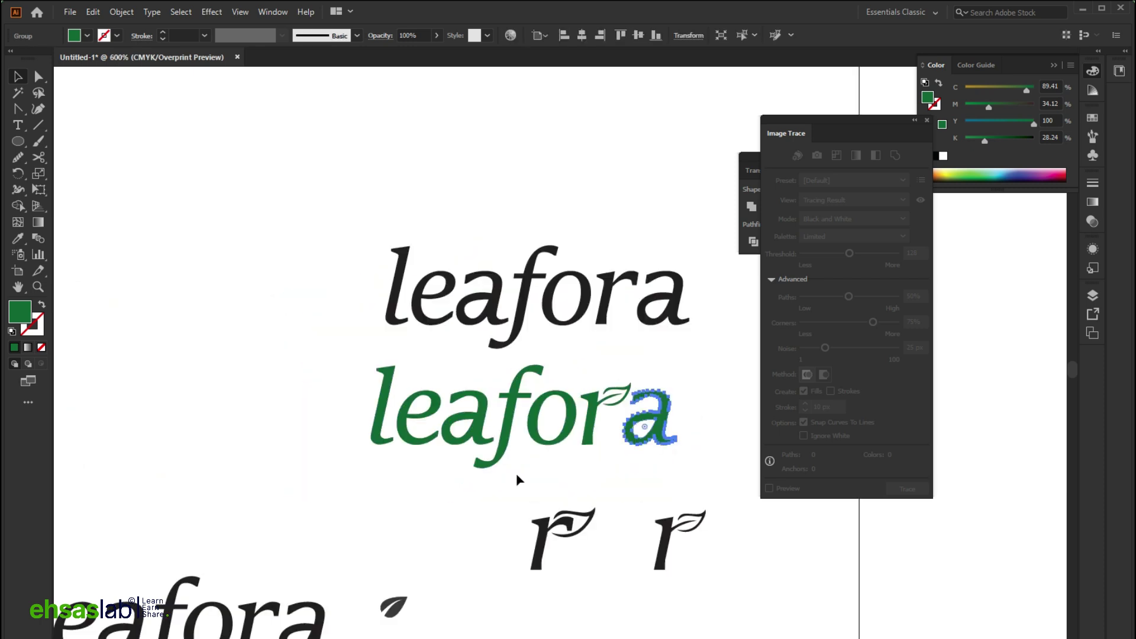
Rotate the green leaf r slightly counterclockwise and nudge it away from the o.
scroll(591, 424, "up", 2)
left_click(541, 396)
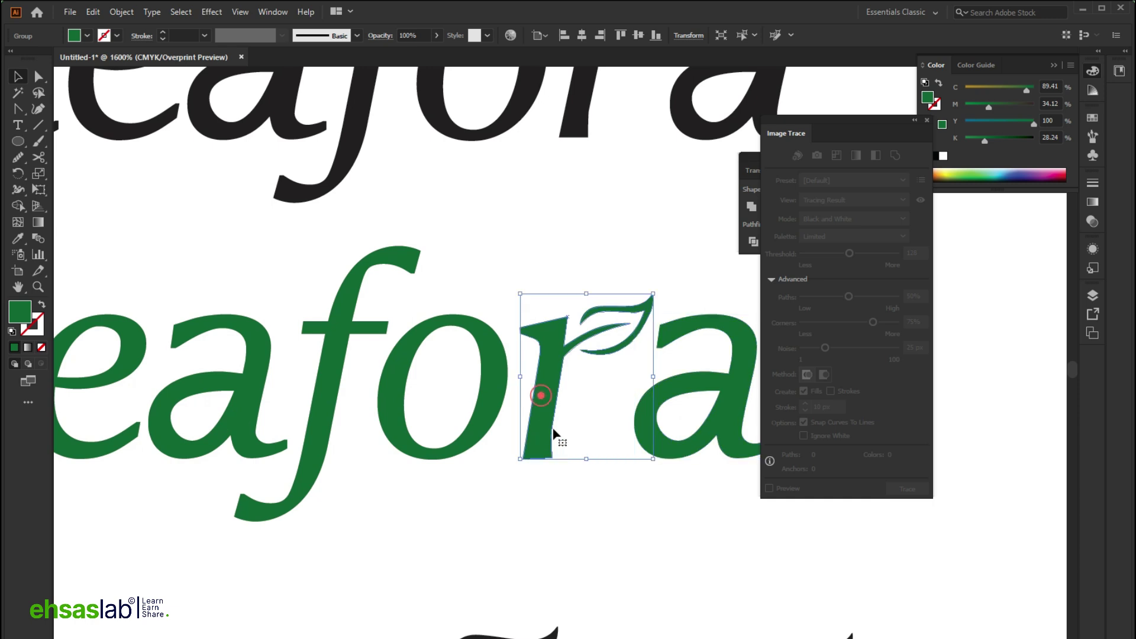
left_click_drag(658, 463, 668, 465)
left_click_drag(550, 418, 555, 410)
scroll(449, 456, "down", 4)
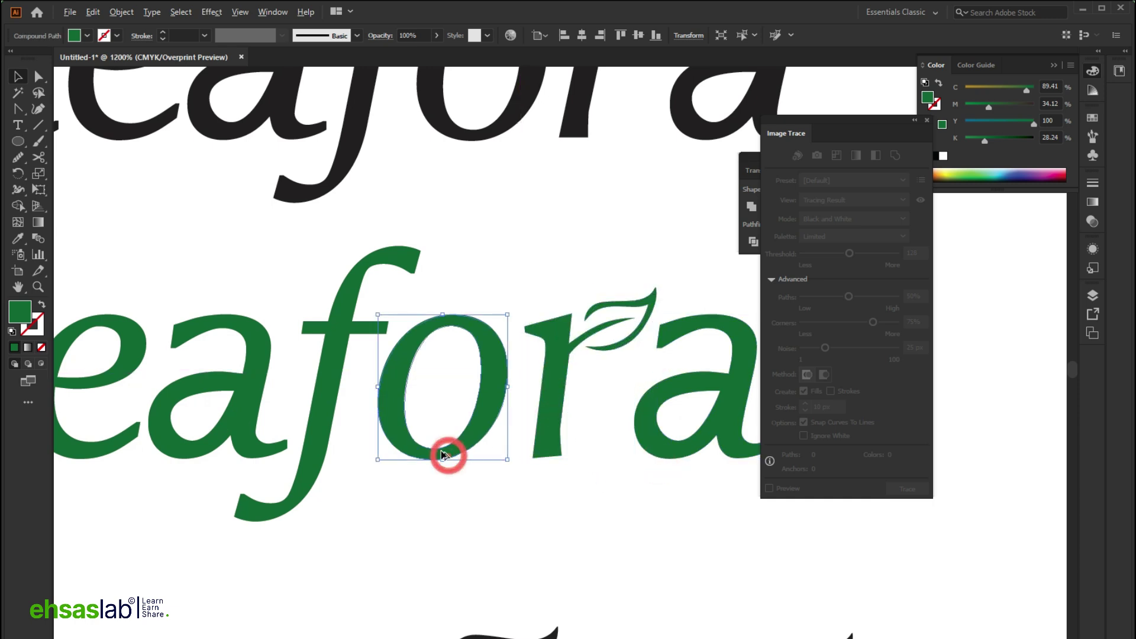
left_click(448, 494)
scroll(456, 496, "down", 1)
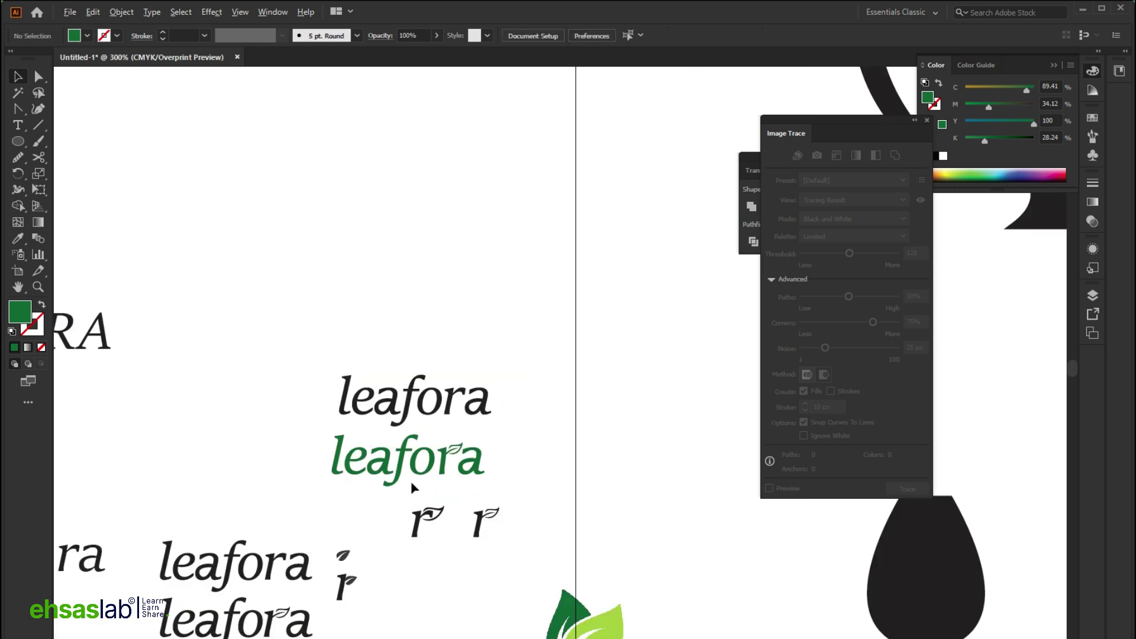
Rotate the green final a slightly clockwise and nudge it closer to the leaf r.
scroll(520, 465, "up", 4)
left_click(512, 457)
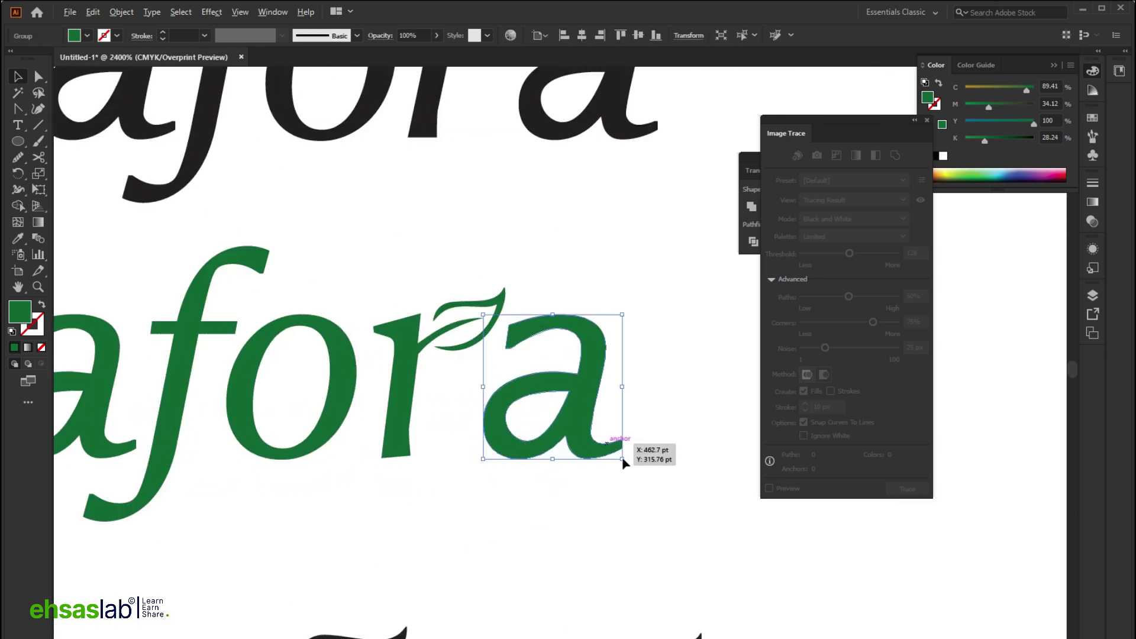
scroll(628, 455, "up", 1)
left_click_drag(629, 464, 629, 470)
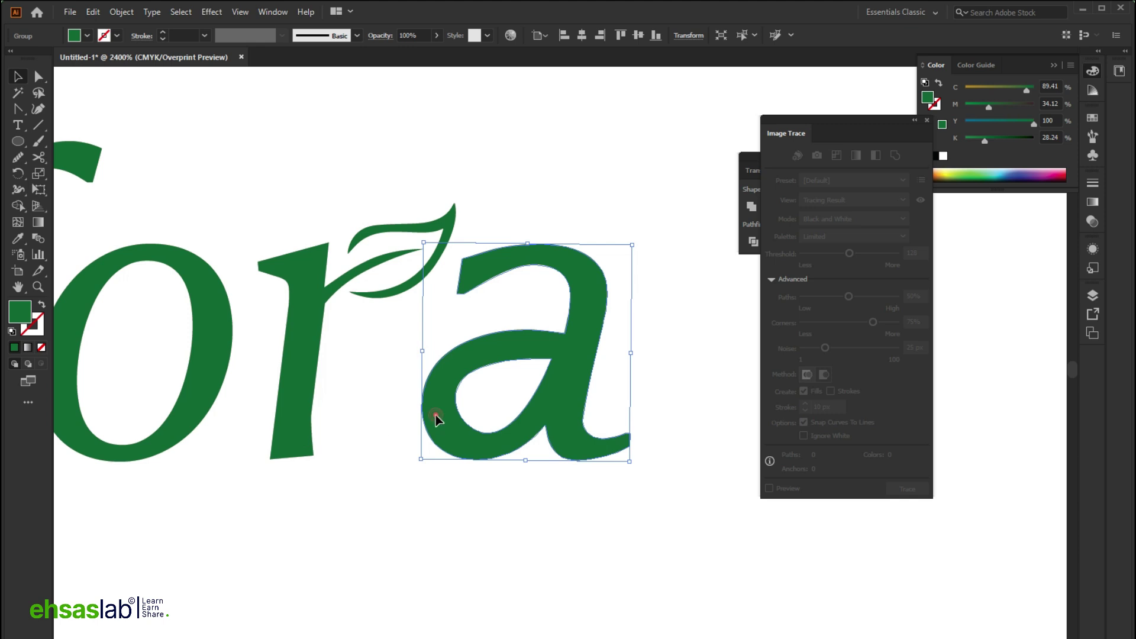
left_click_drag(435, 420, 431, 418)
left_click(355, 431)
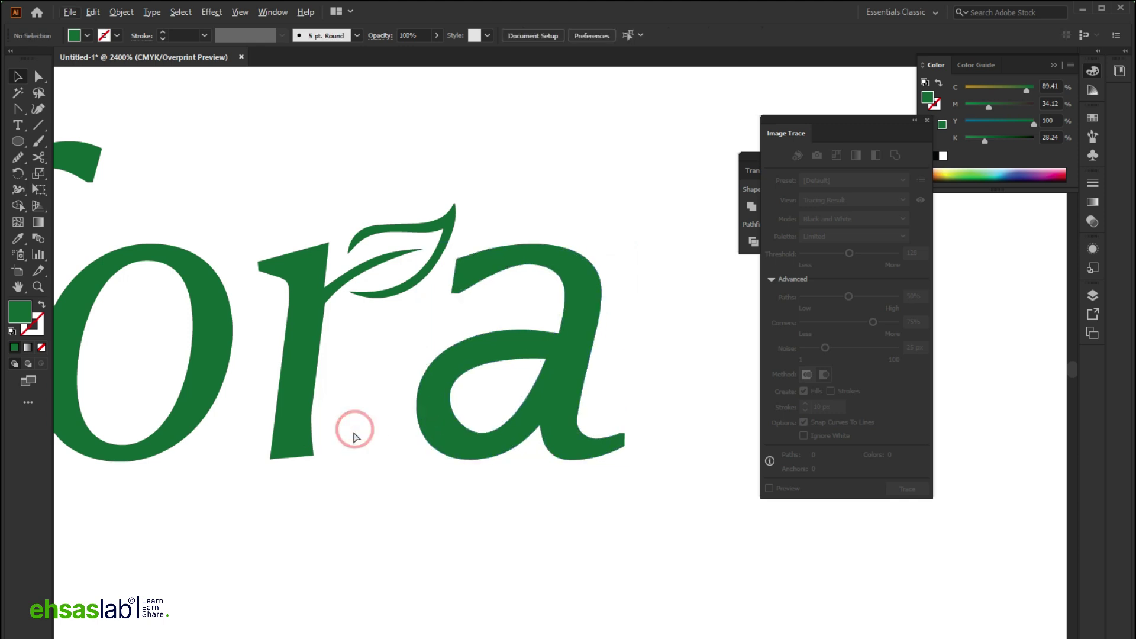
Nudge the f of the green wordmark to even out its spacing with the neighboring letters.
scroll(279, 435, "left", 3)
left_click(279, 435)
left_click_drag(291, 436, 297, 406)
scroll(299, 436, "left", 5)
scroll(294, 403, "down", 5)
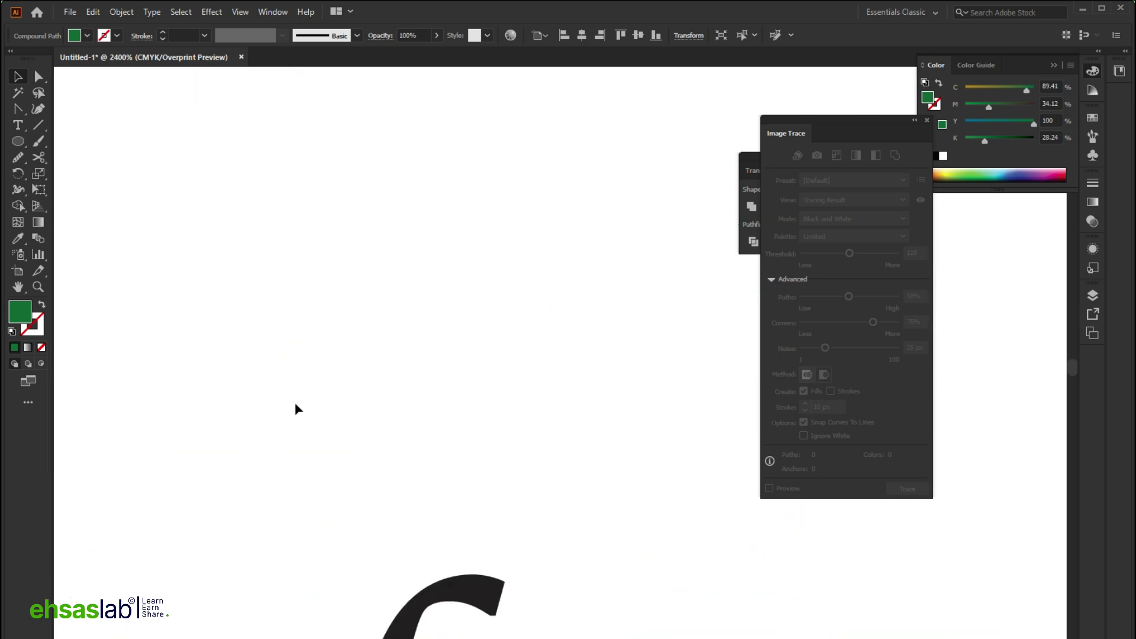
scroll(294, 402, "down", 4)
scroll(288, 310, "up", 6)
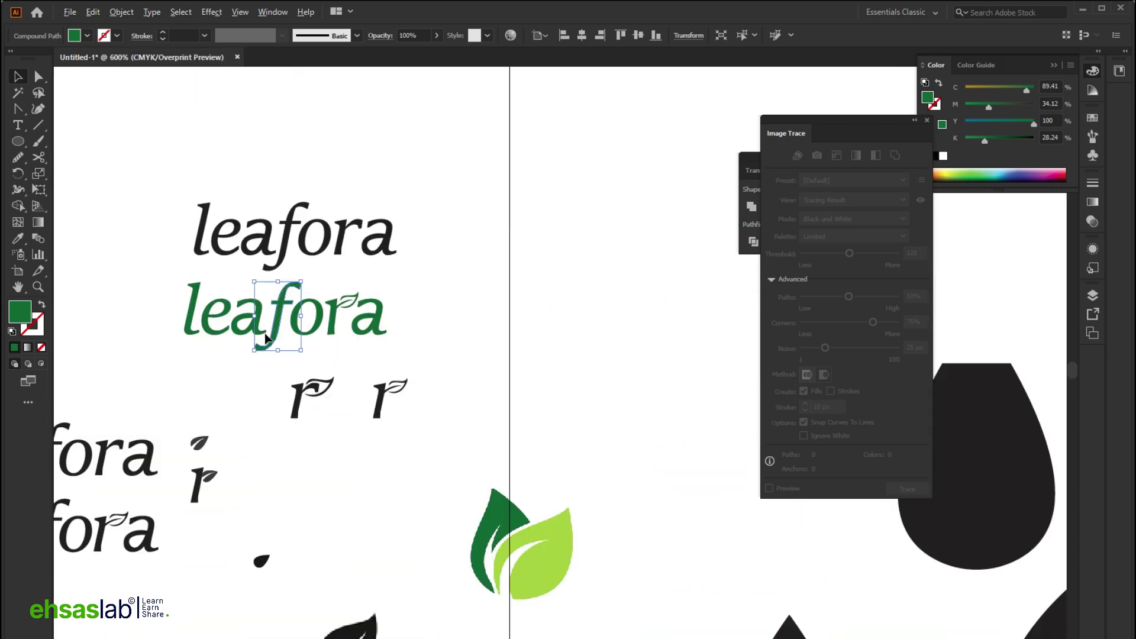
Nudge the letters before the f, including the e, to even out the start of the green wordmark.
scroll(288, 310, "up", 4)
left_click_drag(309, 325, 317, 333)
scroll(274, 340, "left", 5)
left_click_drag(246, 342, 249, 352)
scroll(177, 350, "down", 6)
left_click(251, 399)
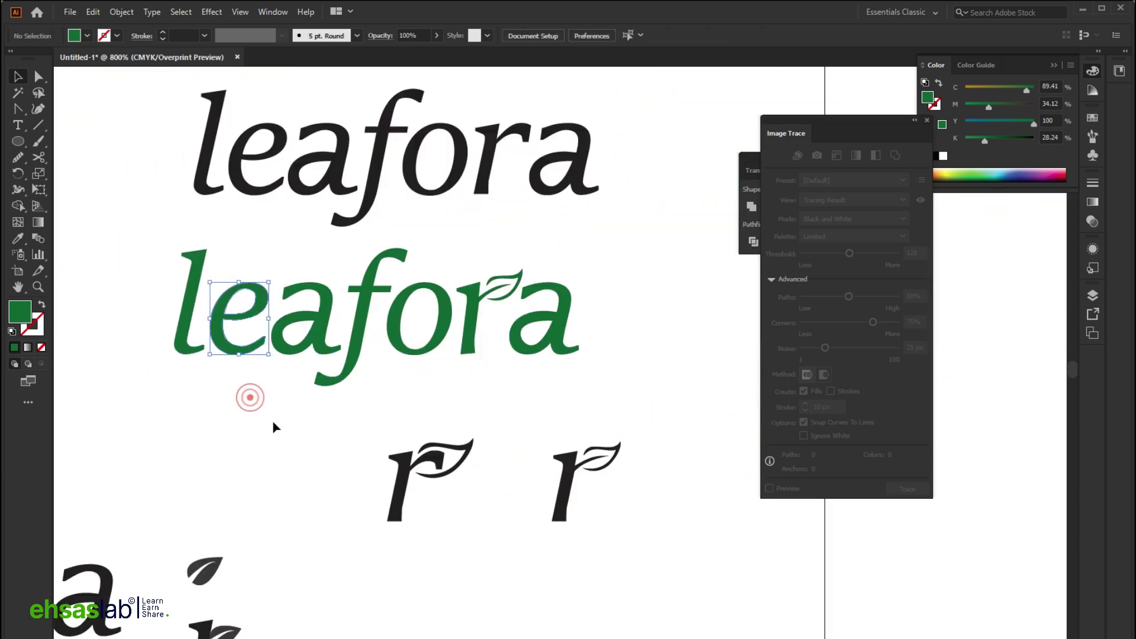
scroll(616, 363, "down", 3)
scroll(631, 265, "up", 4)
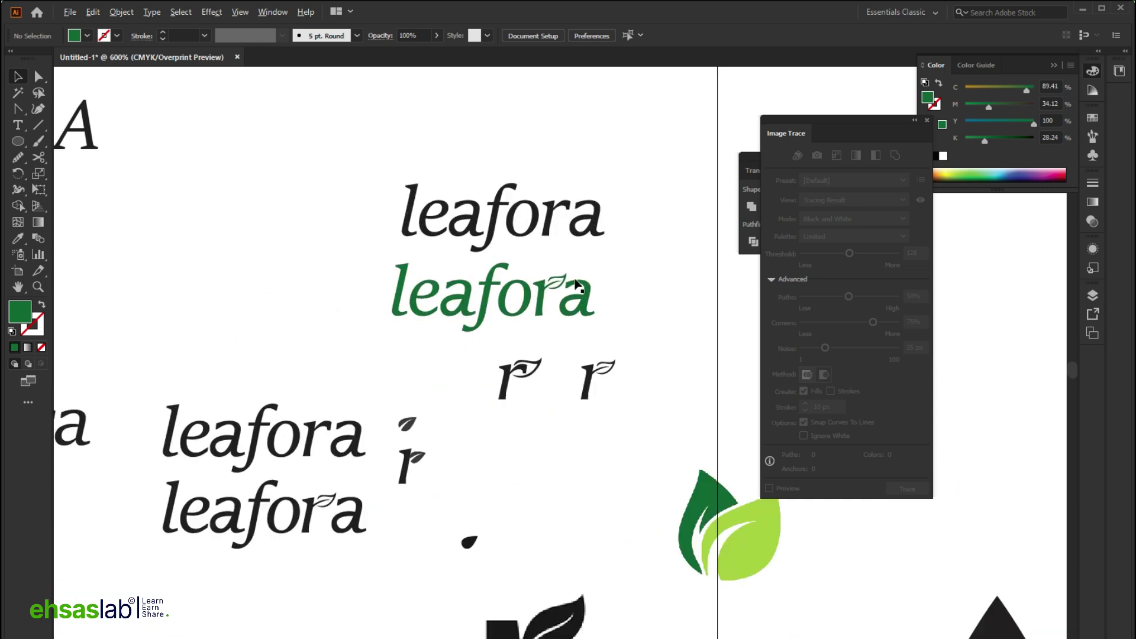
Draw a green circle about 4.8 pt in diameter above and beyond the green wordmark's final a.
scroll(632, 265, "up", 4)
scroll(414, 308, "up", 1)
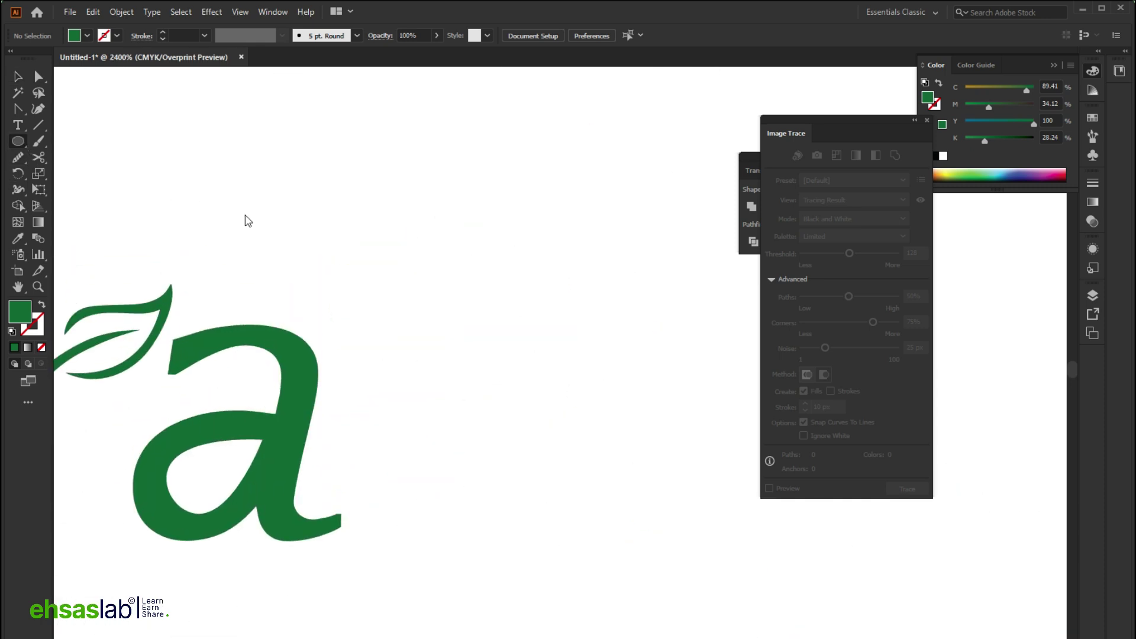
left_click_drag(542, 239, 608, 287)
scroll(568, 229, "up", 2)
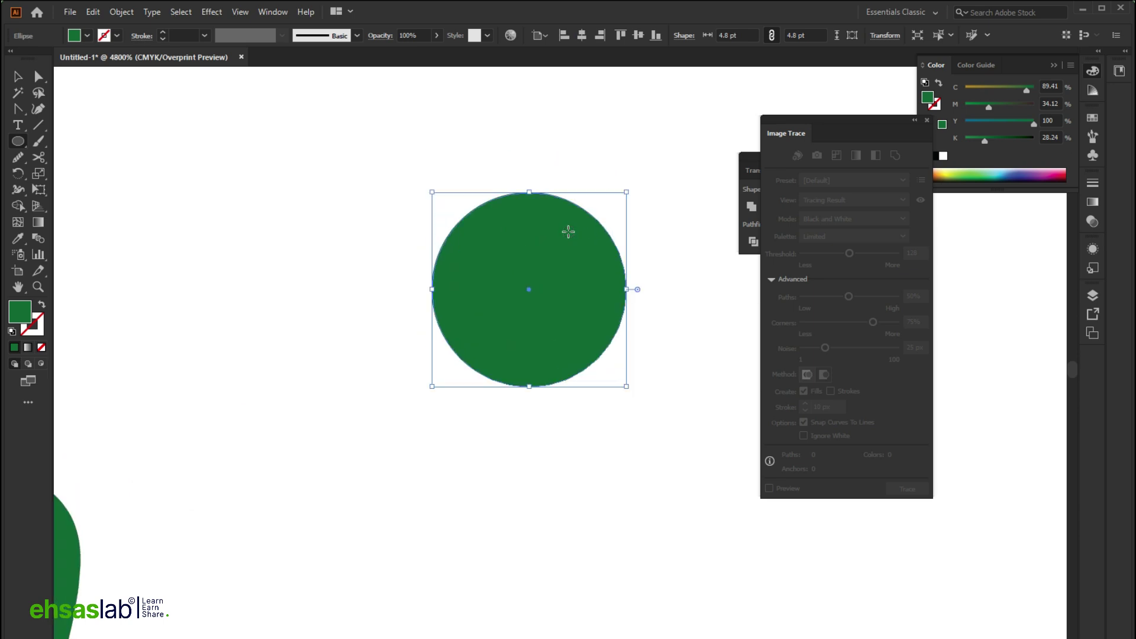
scroll(568, 229, "up", 1)
Add a capital R text object over the circle and set it in Ventura Light.
left_click(18, 126)
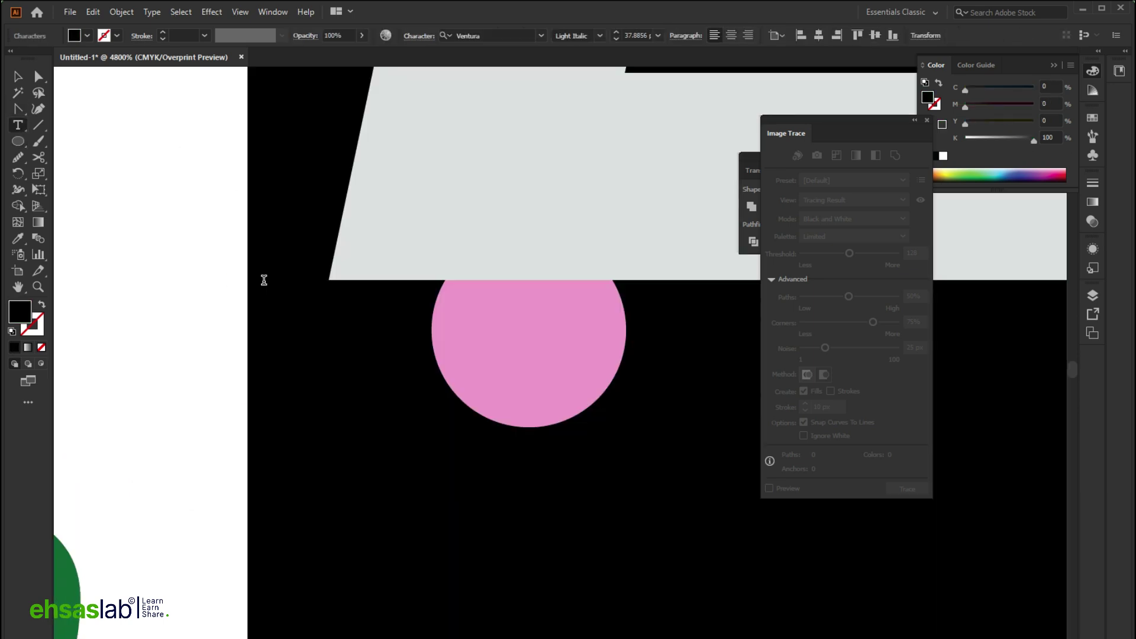
key("Escape")
scroll(282, 312, "down", 6)
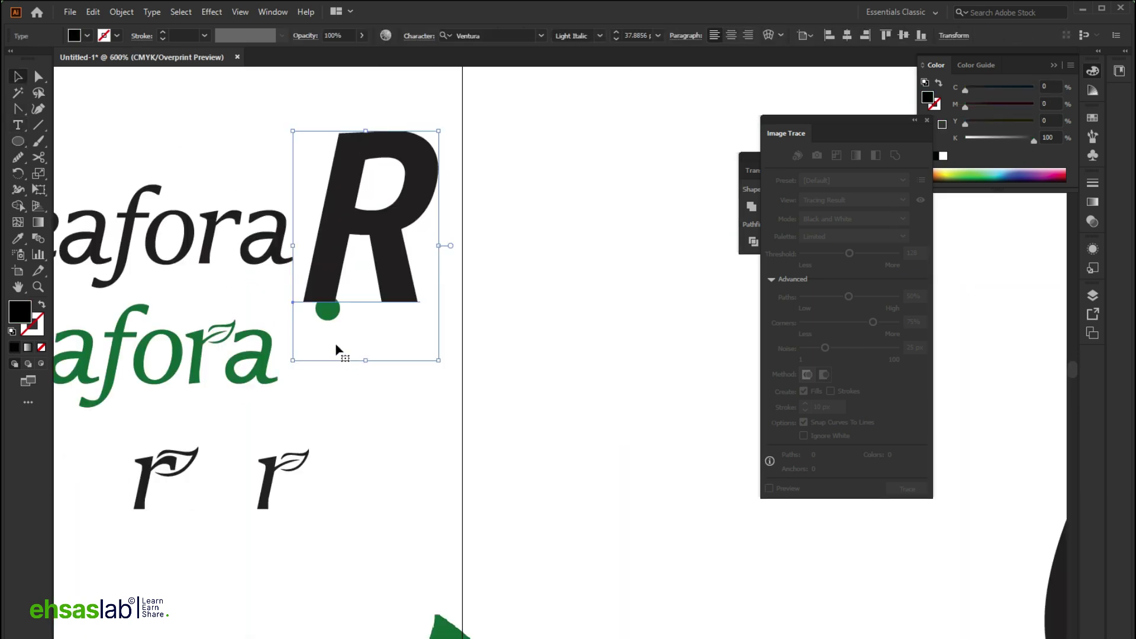
scroll(312, 308, "up", 2)
scroll(600, 40, "up", 1)
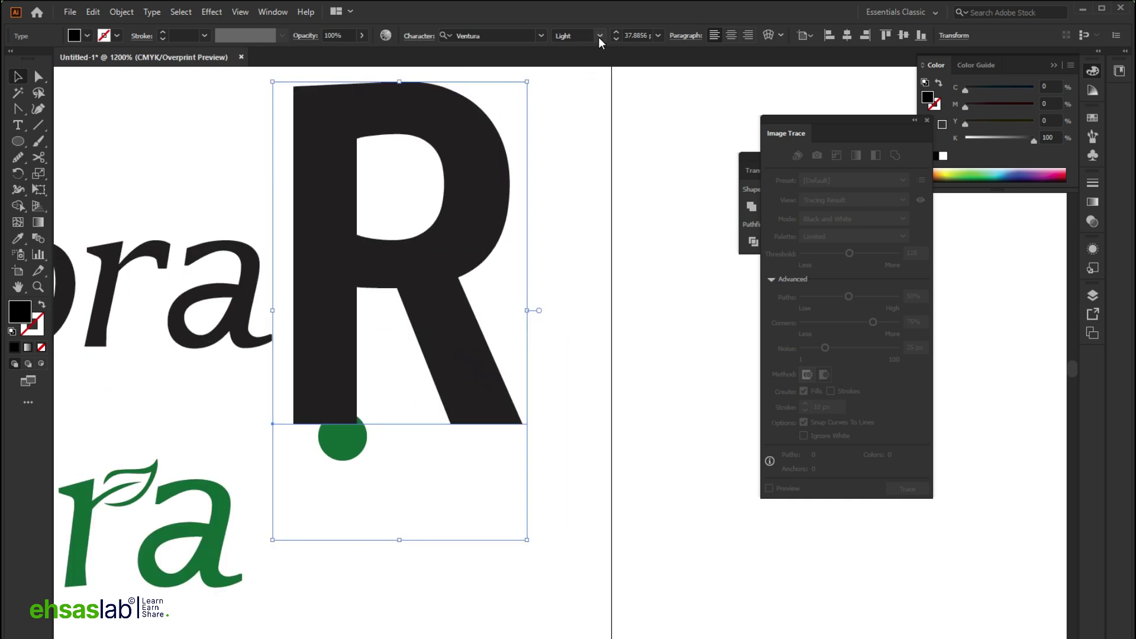
scroll(407, 153, "up", 1)
Scale the R down to about 2.78 pt and place it inside the green circle.
left_click_drag(404, 118, 347, 540)
scroll(332, 553, "up", 2)
left_click_drag(565, 552, 336, 216)
scroll(437, 241, "up", 1)
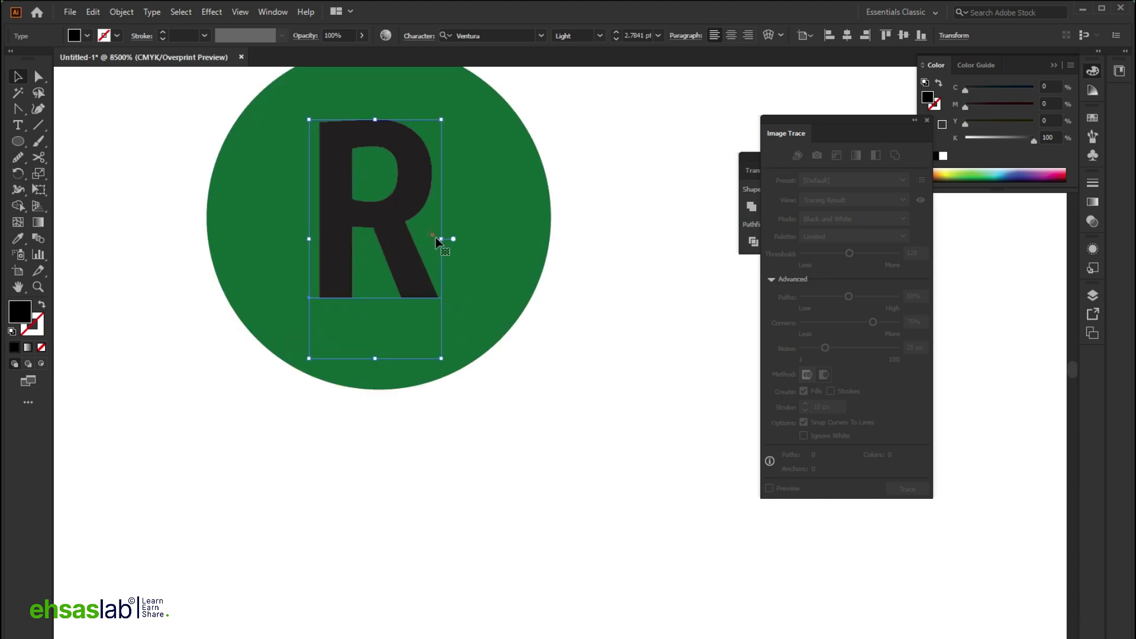
Swap the green circle's fill to its outline and set the stroke weight to 0.5 pt around the R.
left_click(514, 271)
key("shift+x")
scroll(527, 301, "up", 2)
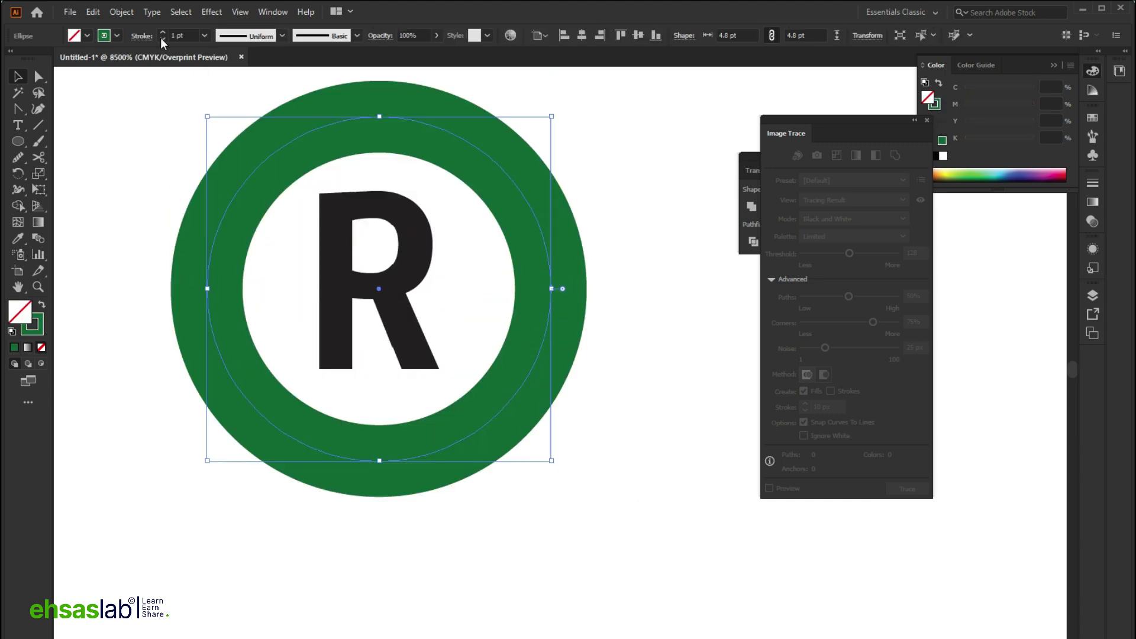
left_click(162, 37)
left_click(162, 38)
left_click(364, 281)
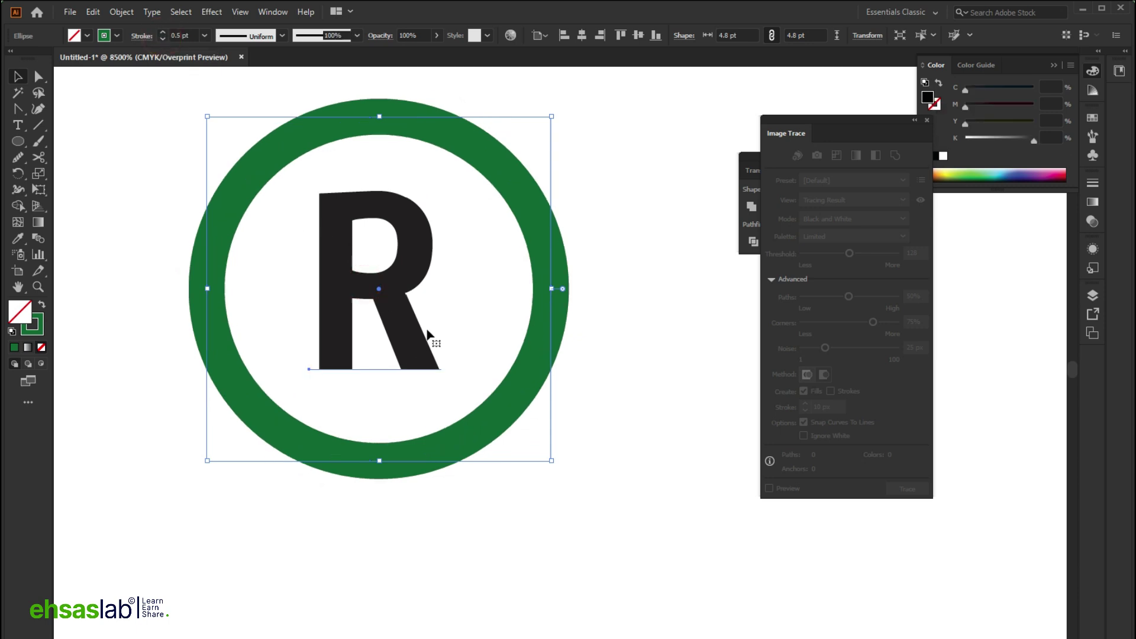
left_click_drag(444, 311, 407, 282)
left_click(591, 400)
Convert the circled R mark to outlines and fill both the ring and the letter with black.
scroll(592, 400, "down", 3)
scroll(592, 399, "down", 2)
scroll(592, 399, "up", 4)
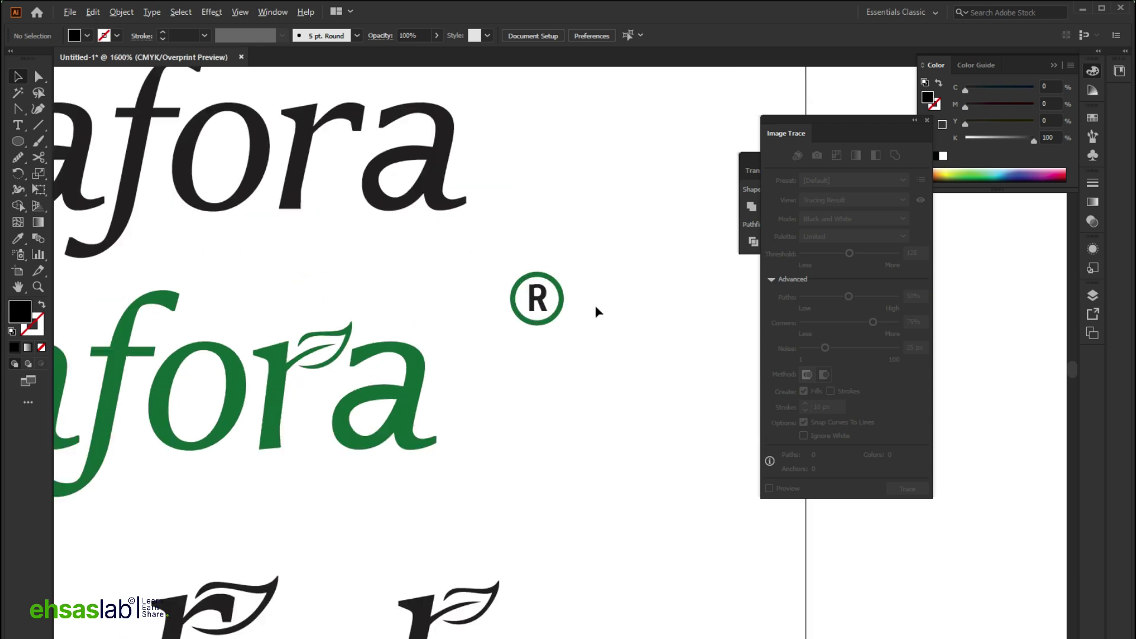
left_click_drag(500, 177, 342, 278)
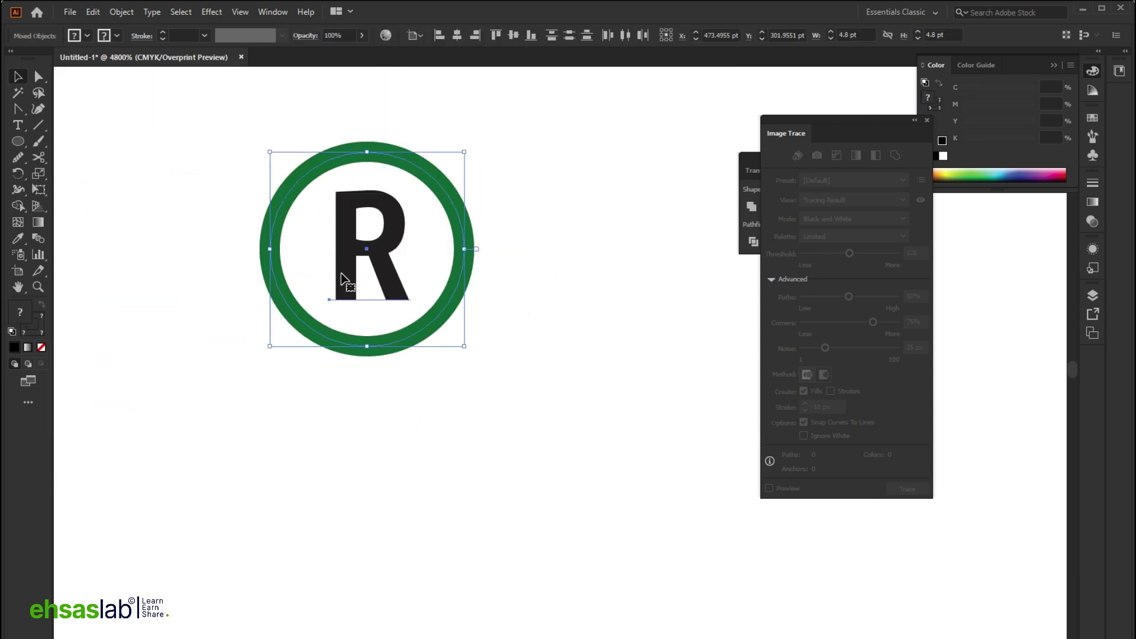
left_click(112, 13)
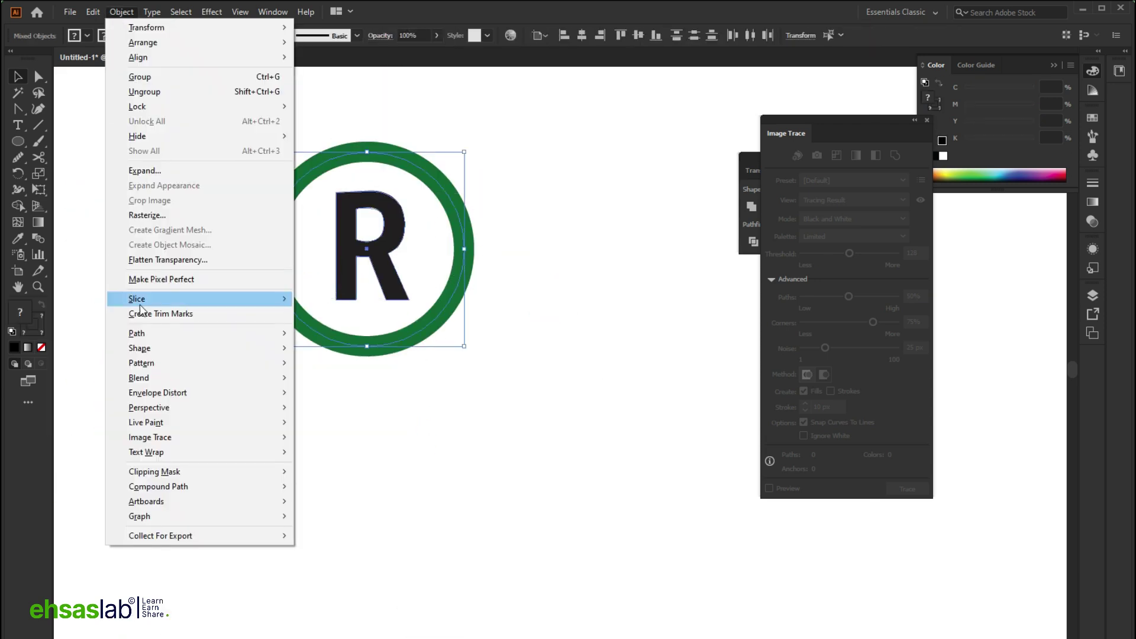
left_click(215, 329)
left_click(341, 368)
scroll(379, 391, "up", 3)
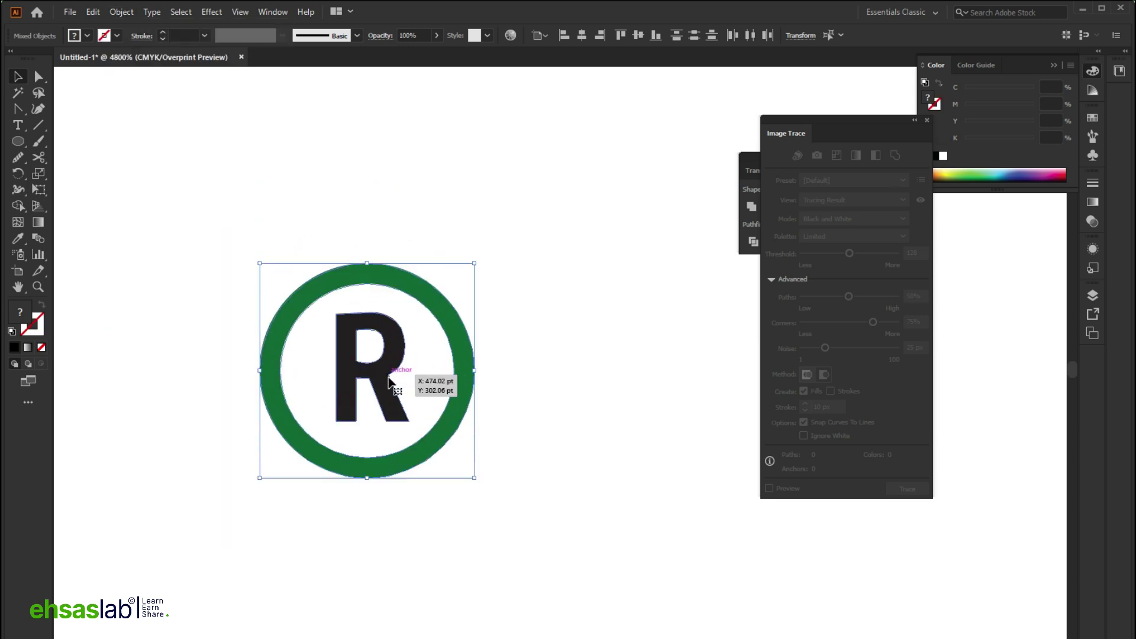
left_click(367, 344)
key("v")
Move the circled R mark close beside the upper end of the green wordmark's final a.
scroll(470, 396, "left", 3)
scroll(471, 379, "down", 1)
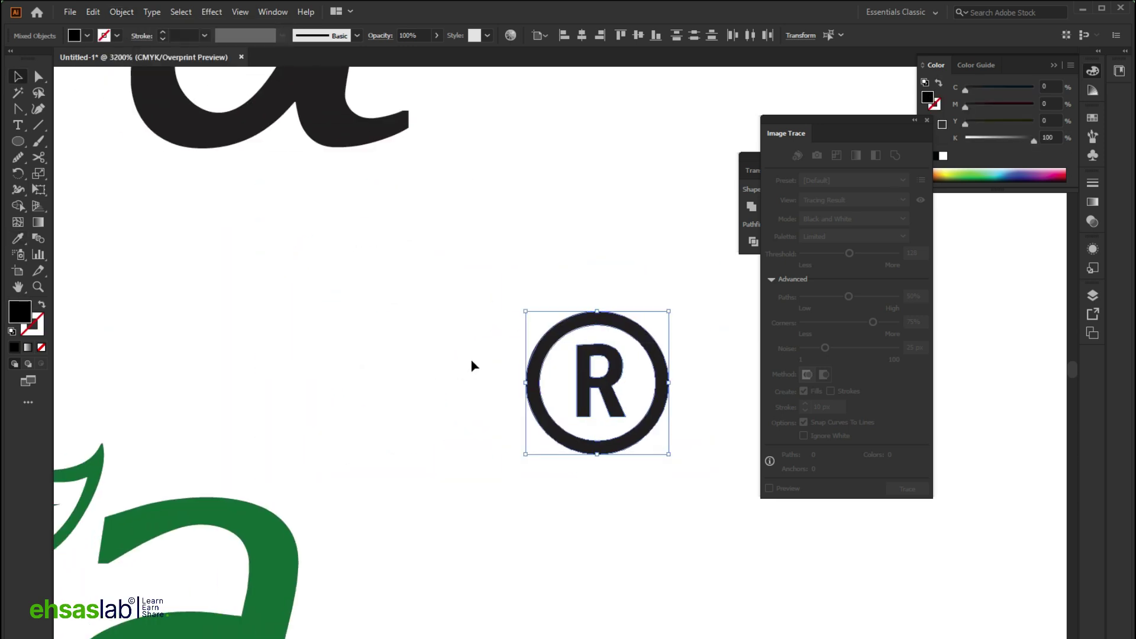
scroll(473, 362, "down", 3)
left_click_drag(561, 308, 331, 390)
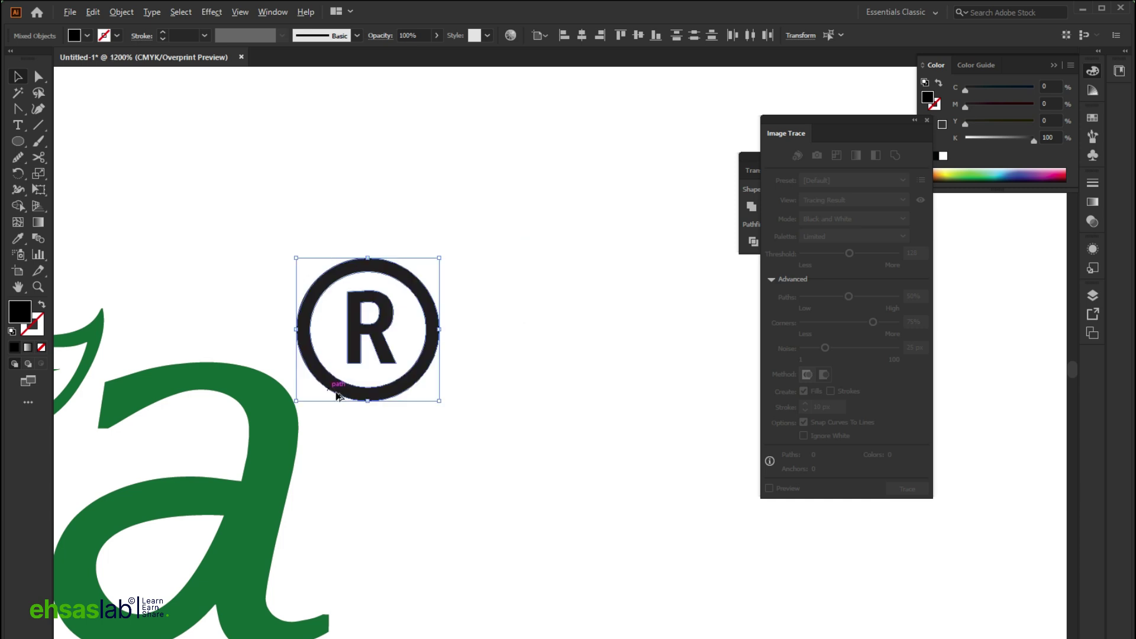
scroll(363, 398, "down", 3)
left_click_drag(517, 394, 512, 402)
scroll(363, 436, "down", 5)
left_click(363, 444)
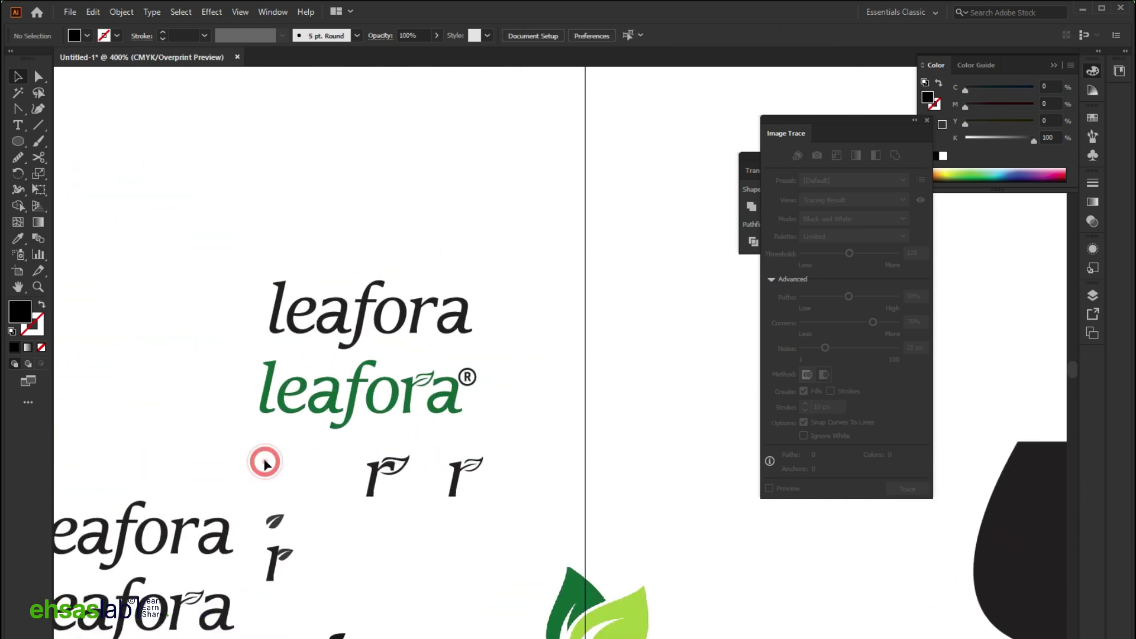
Scale the circled R mark down slightly from its centre and lower it a little beside the final a.
scroll(278, 456, "down", 2)
scroll(484, 324, "up", 7)
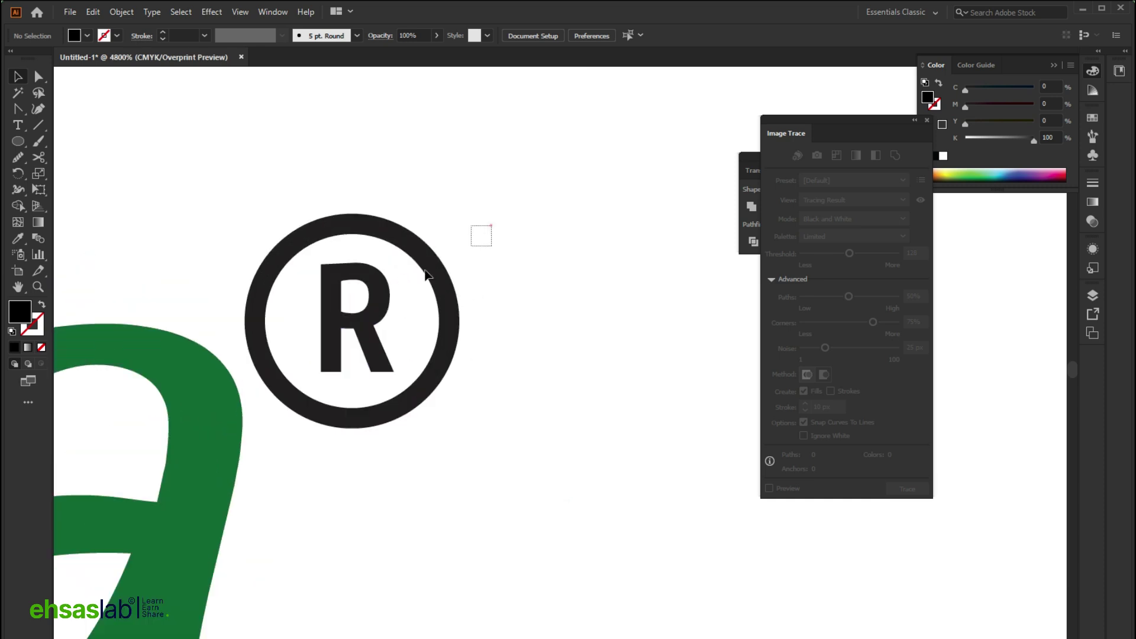
left_click(335, 324)
left_click_drag(245, 212, 279, 249)
left_click_drag(303, 329, 338, 397)
left_click(521, 388)
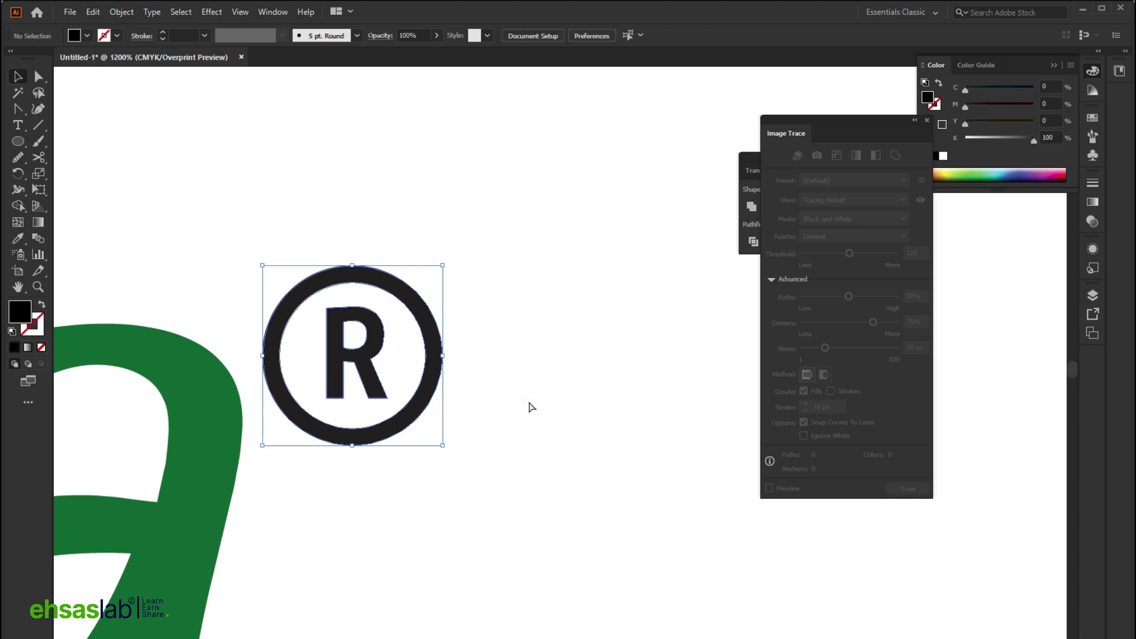
Duplicate the green wordmark's e into the empty area beyond the artboard edge.
scroll(528, 406, "down", 5)
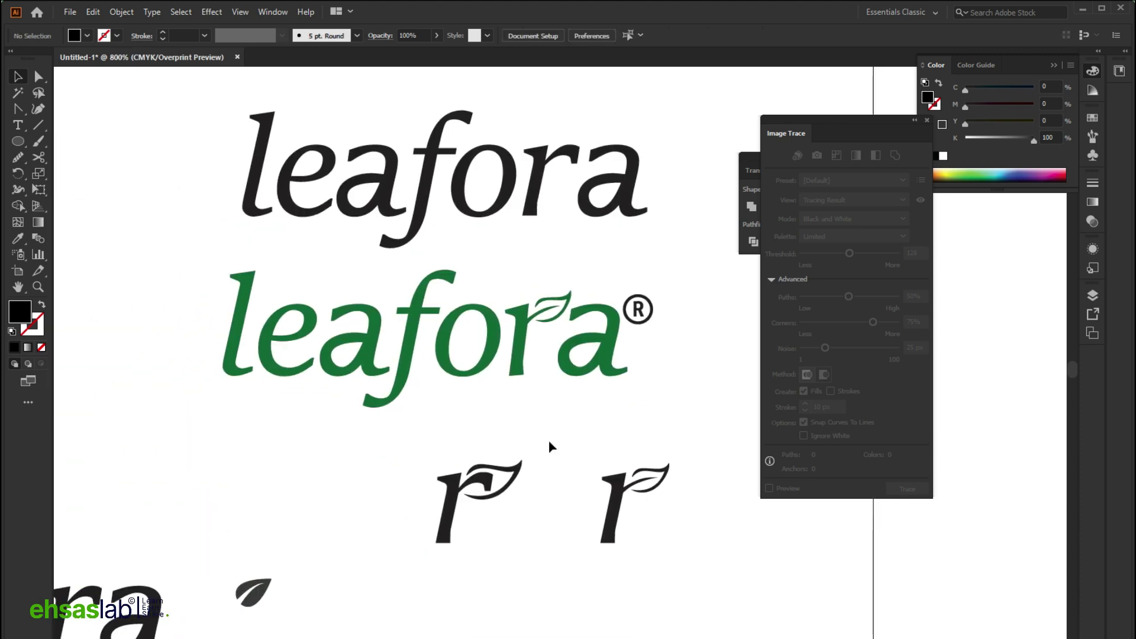
scroll(242, 370, "up", 4)
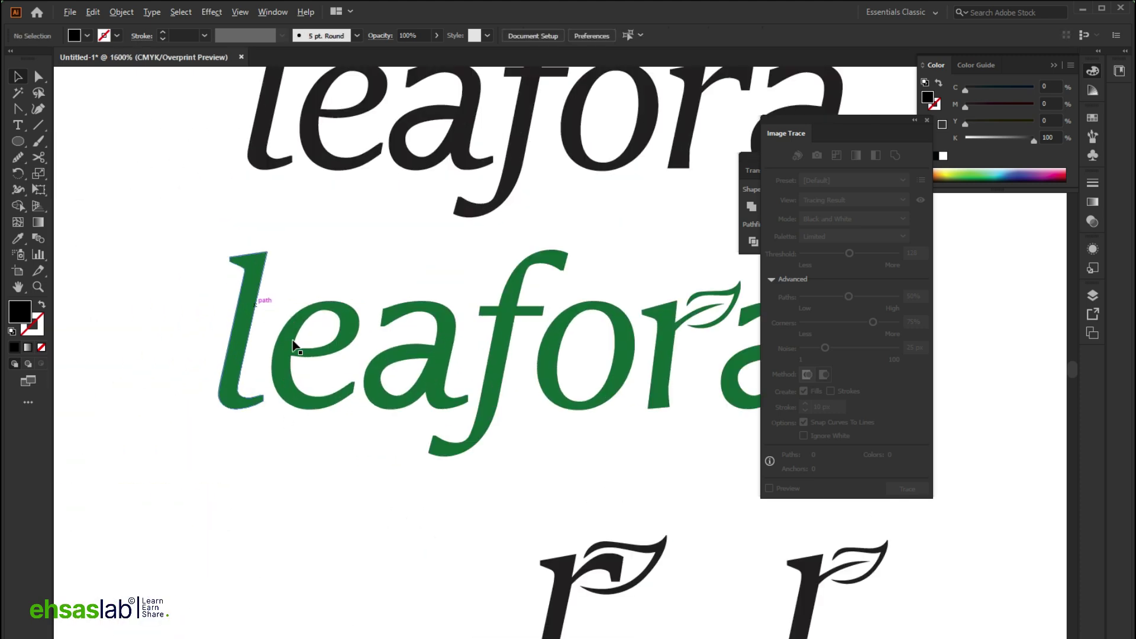
scroll(233, 381, "down", 2)
scroll(213, 346, "down", 2)
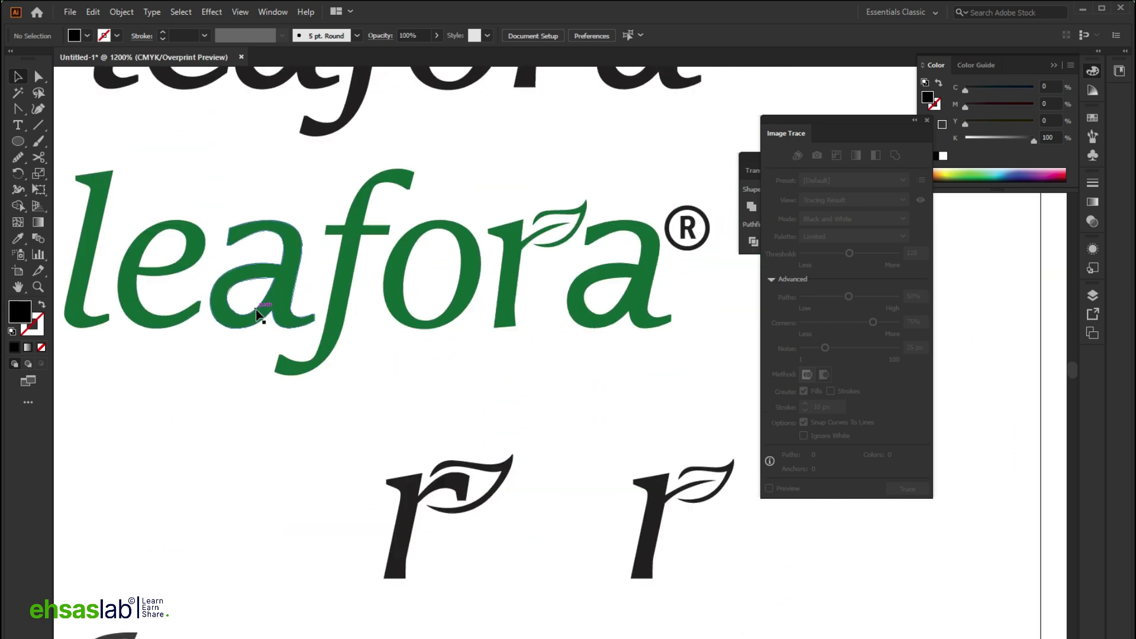
scroll(197, 330, "up", 2)
scroll(127, 362, "down", 2)
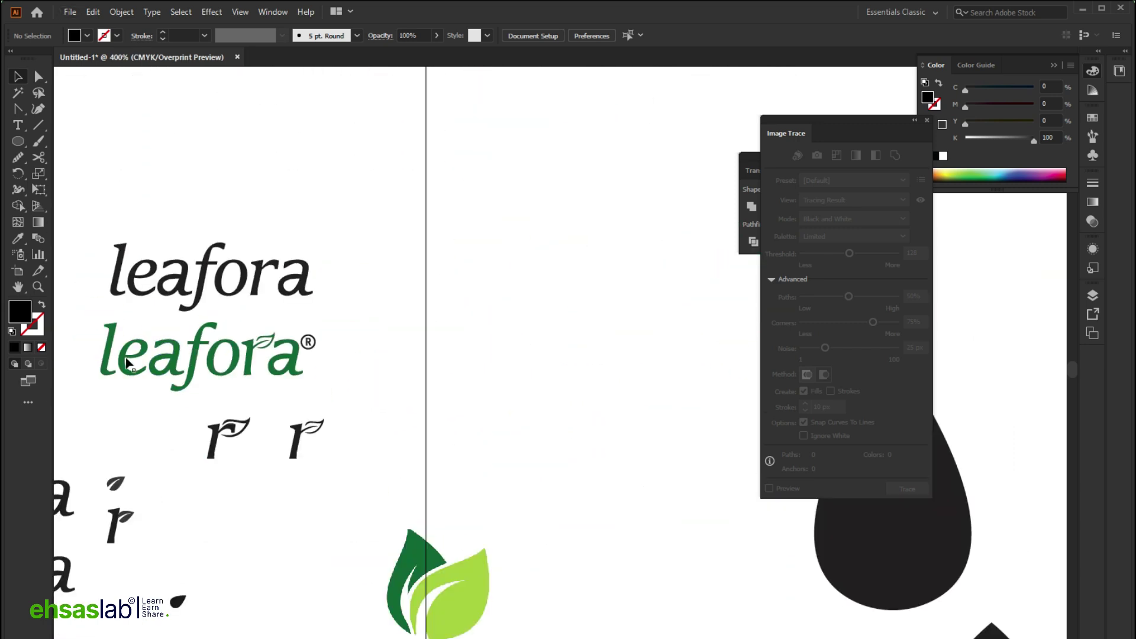
left_click_drag(124, 362, 556, 334)
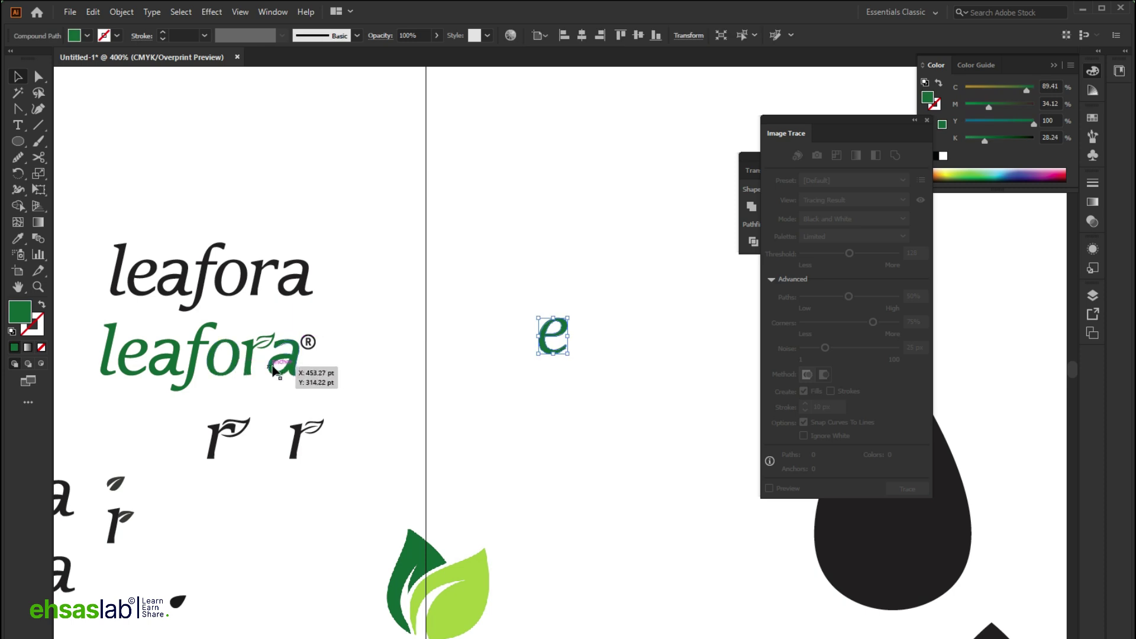
Isolate the final a of the black wordmark and copy its white teardrop-shaped counter.
scroll(272, 367, "up", 3)
scroll(273, 369, "down", 3)
scroll(278, 349, "up", 4)
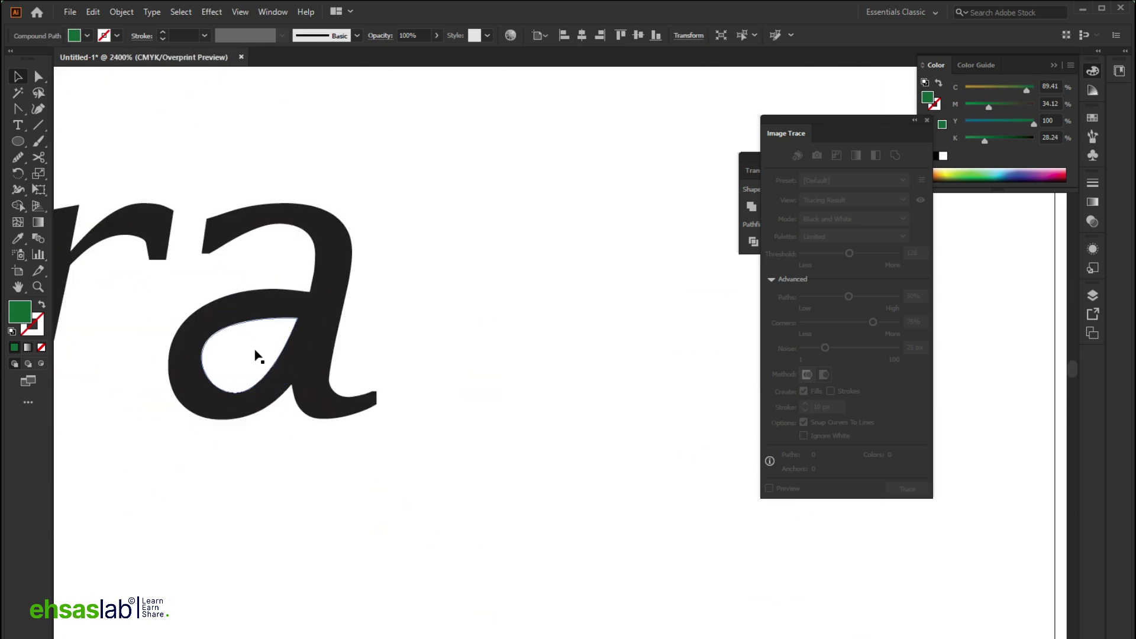
double_click(254, 352)
left_click(233, 350)
double_click(474, 352)
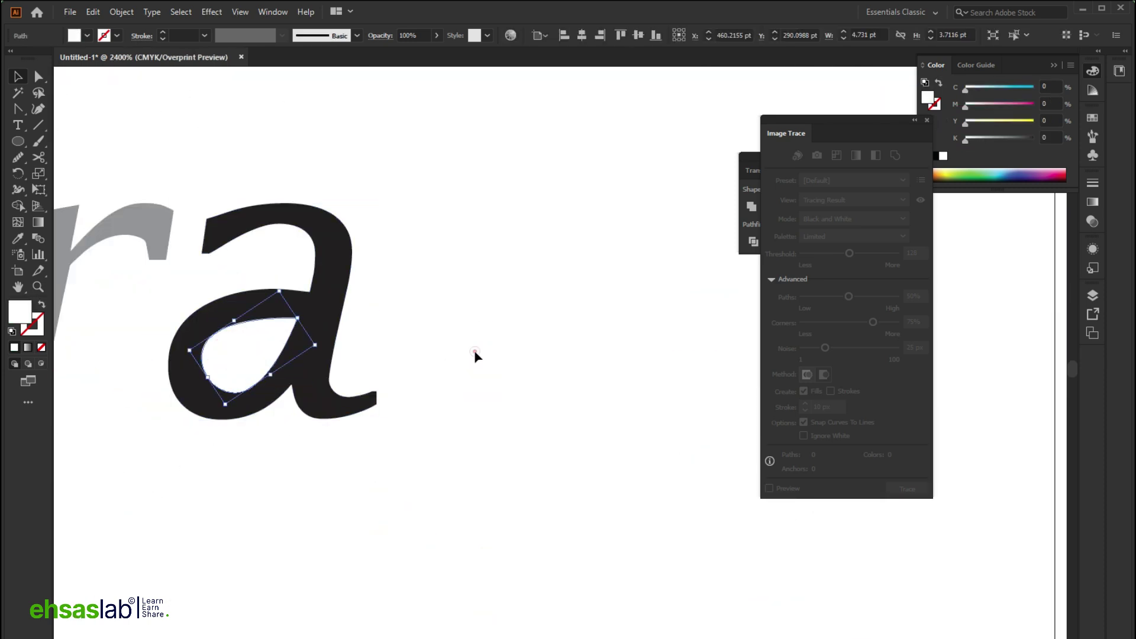
Place the copied teardrop counter beside the duplicated green e and fill it with black.
scroll(474, 355, "down", 2)
scroll(476, 357, "right", 5)
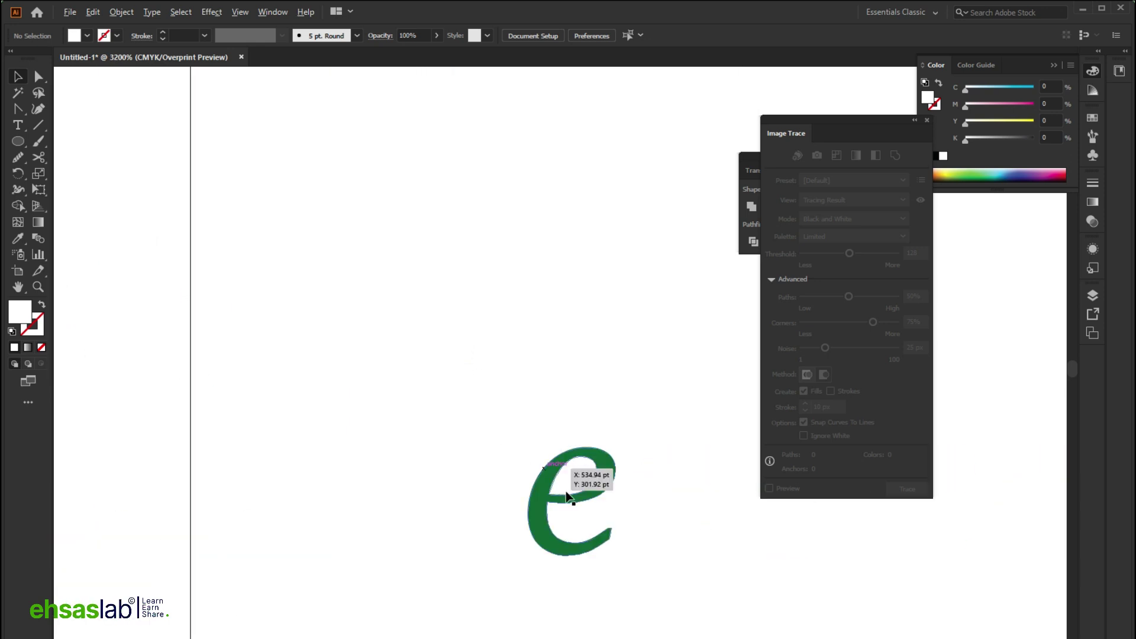
scroll(581, 503, "up", 6)
left_click(337, 324)
scroll(412, 375, "down", 2)
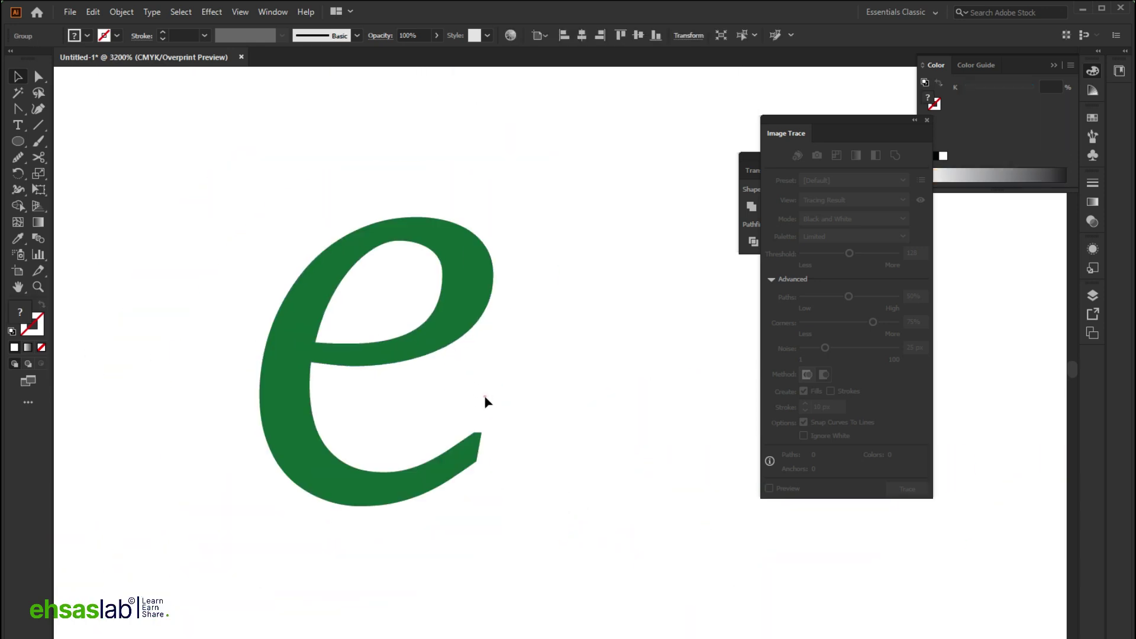
key("ctrl+z")
left_click_drag(532, 429, 585, 272)
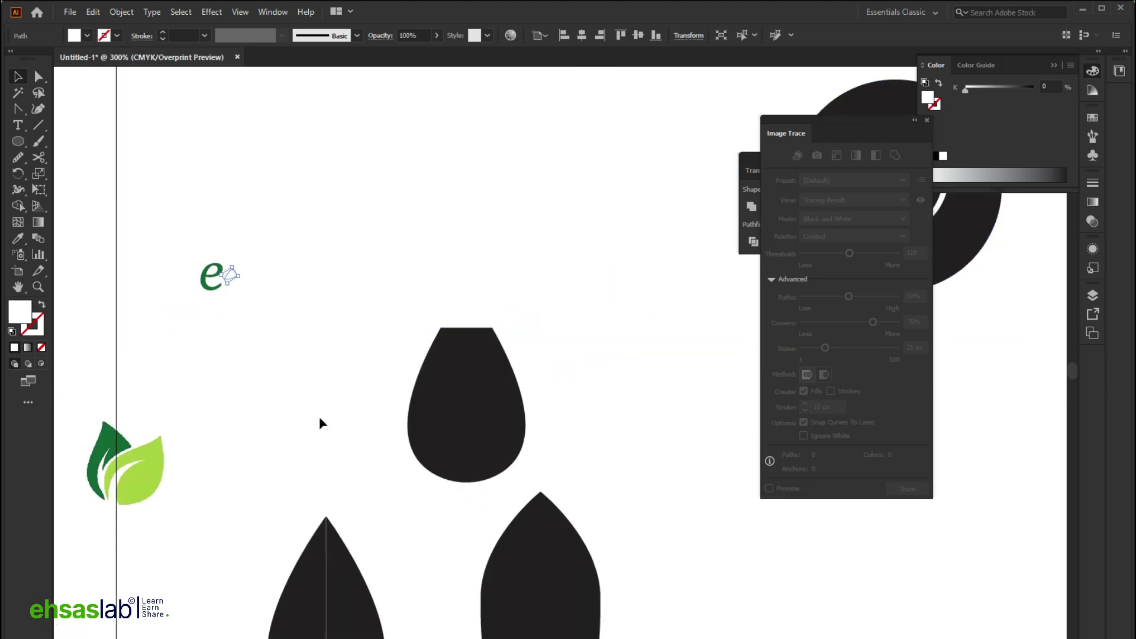
key("i")
left_click(415, 358)
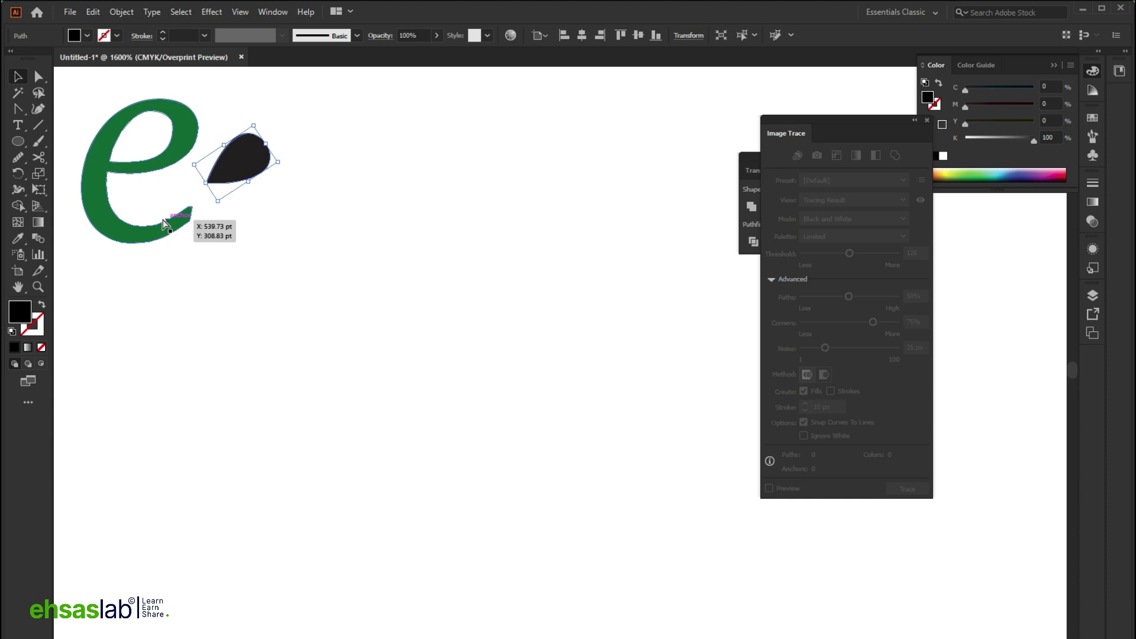
Move the black teardrop over the green e's counter and line it up with the opening.
scroll(160, 172, "up", 6)
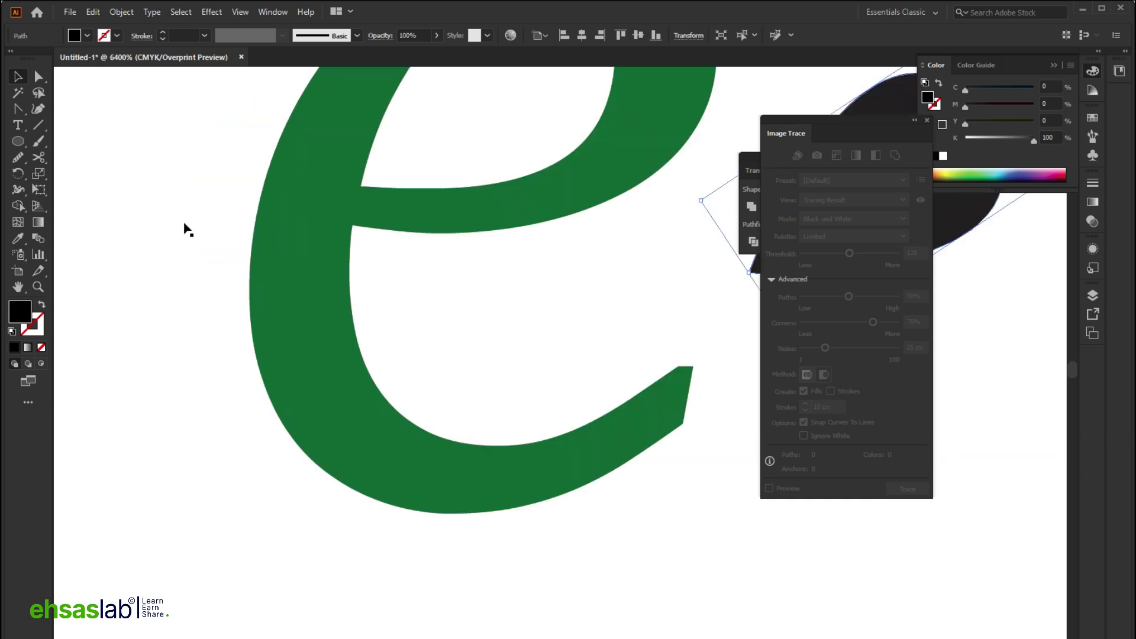
scroll(187, 230, "down", 3)
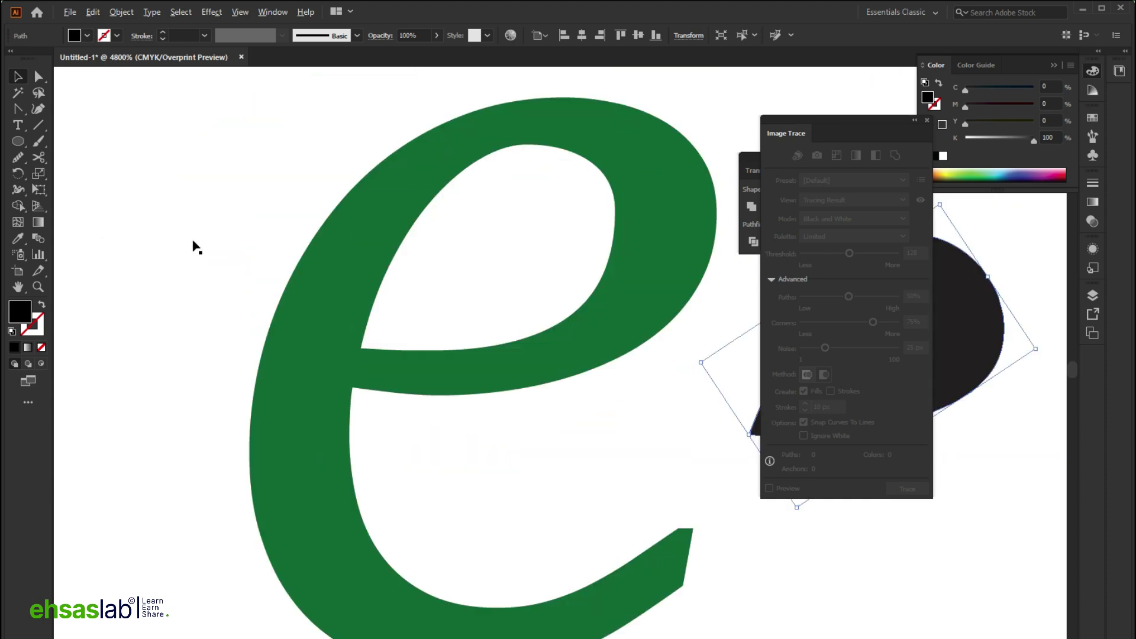
left_click_drag(509, 309, 329, 259)
scroll(330, 259, "up", 2)
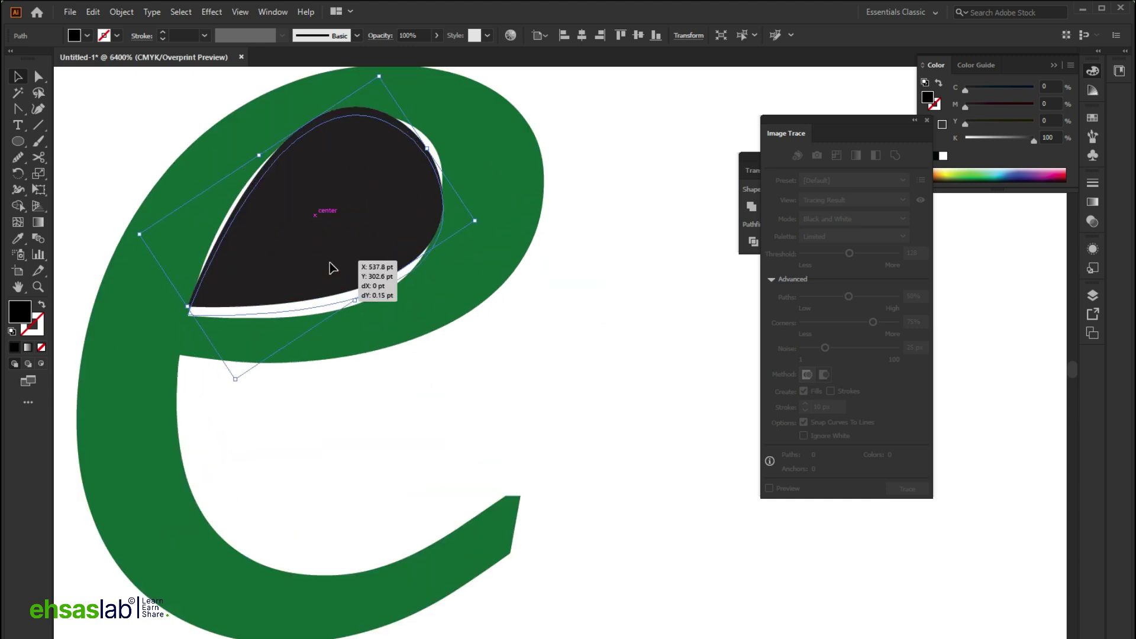
scroll(183, 314, "up", 4)
left_click_drag(281, 291, 231, 288)
scroll(491, 308, "down", 8)
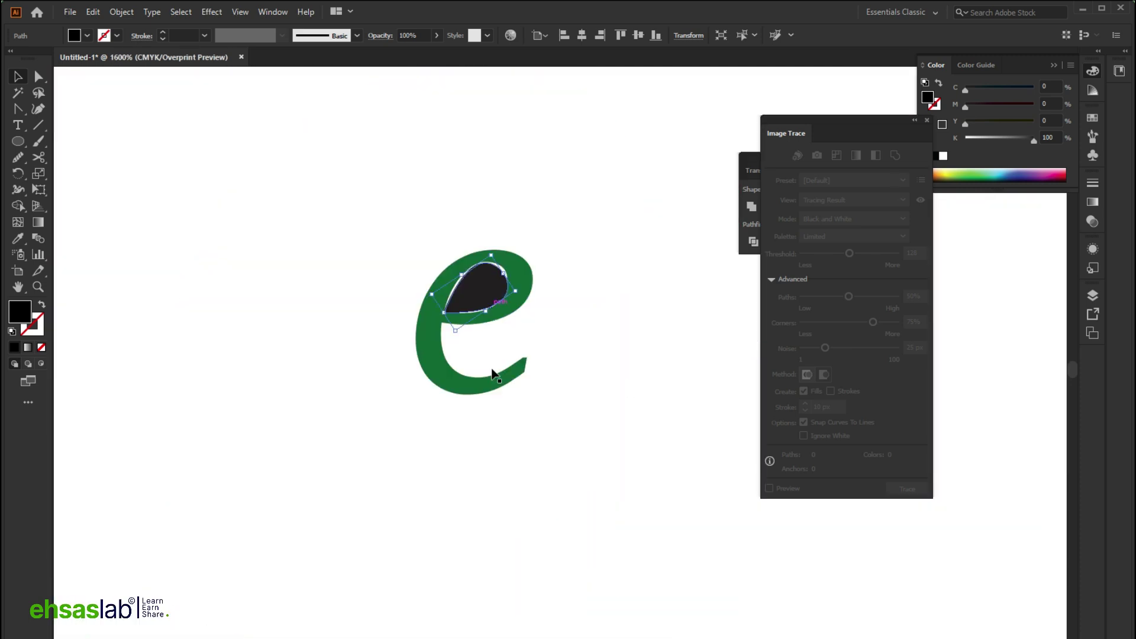
Draw a five-point Pen patch covering the e's counter, fill it with the wordmark green and place it behind the black teardrop.
scroll(565, 359, "up", 2)
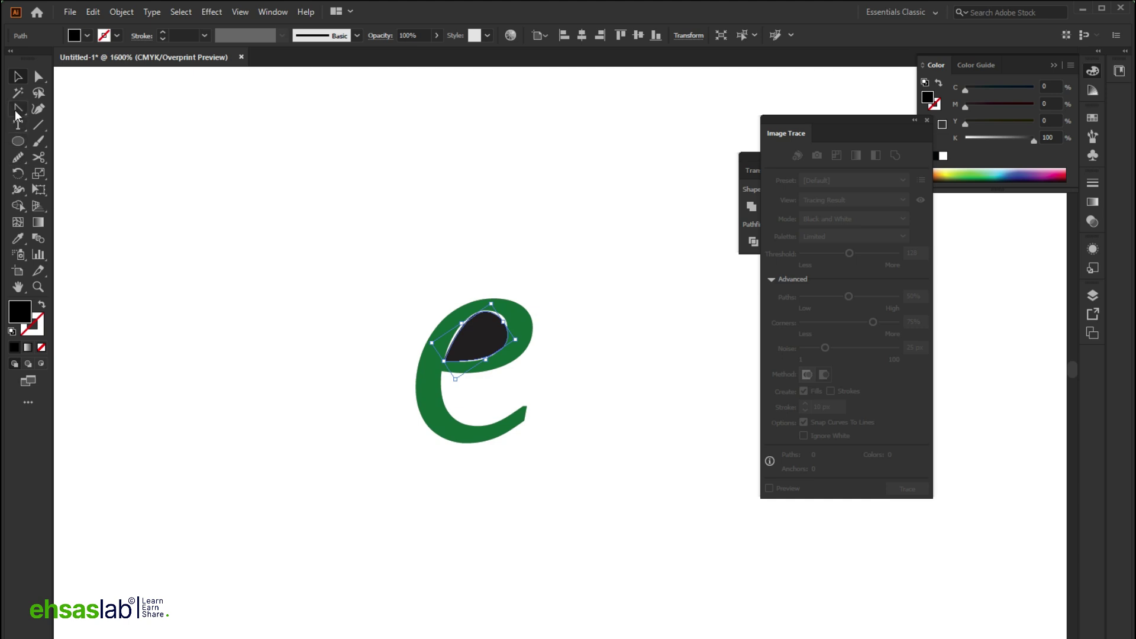
left_click_drag(18, 112, 71, 108)
scroll(464, 380, "up", 2)
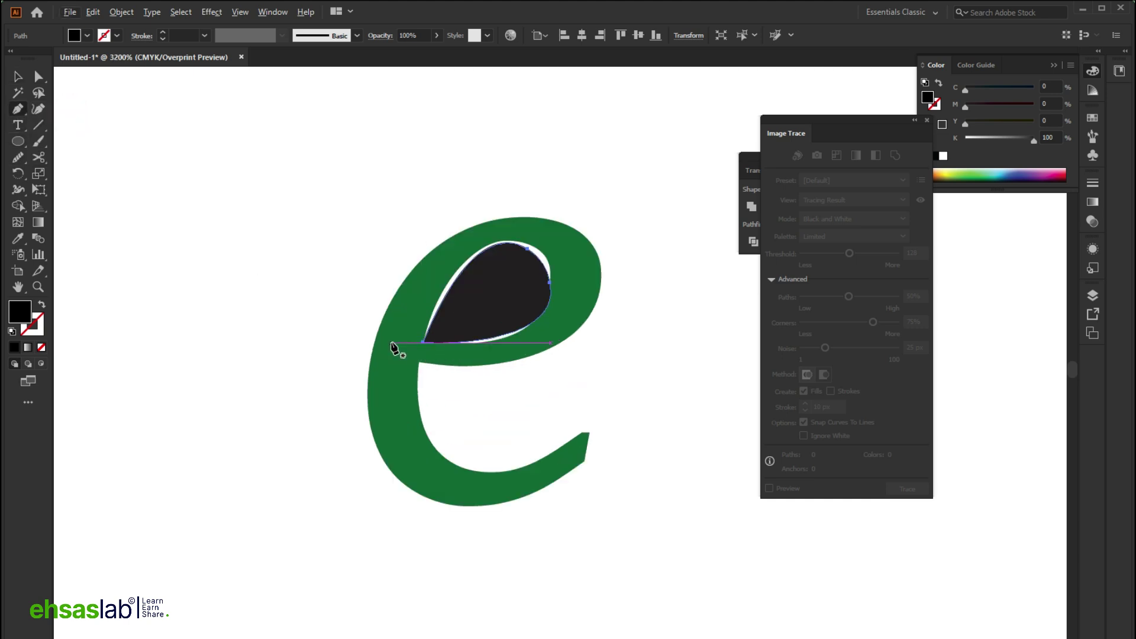
left_click(474, 236)
left_click(555, 236)
left_click(583, 309)
left_click(510, 349)
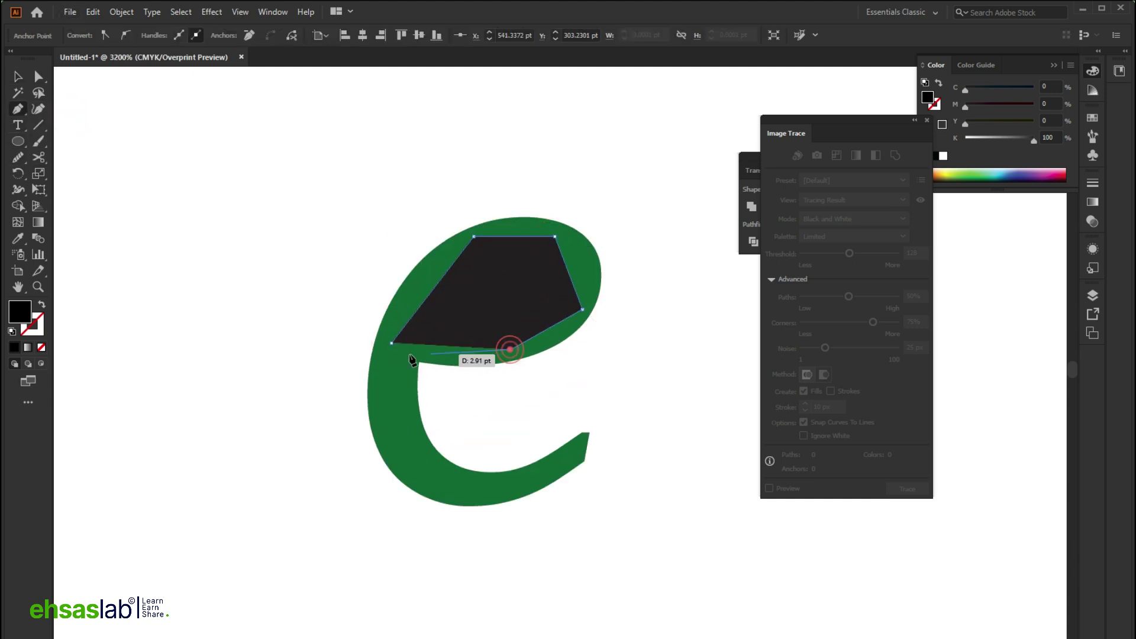
scroll(450, 388, "up", 1)
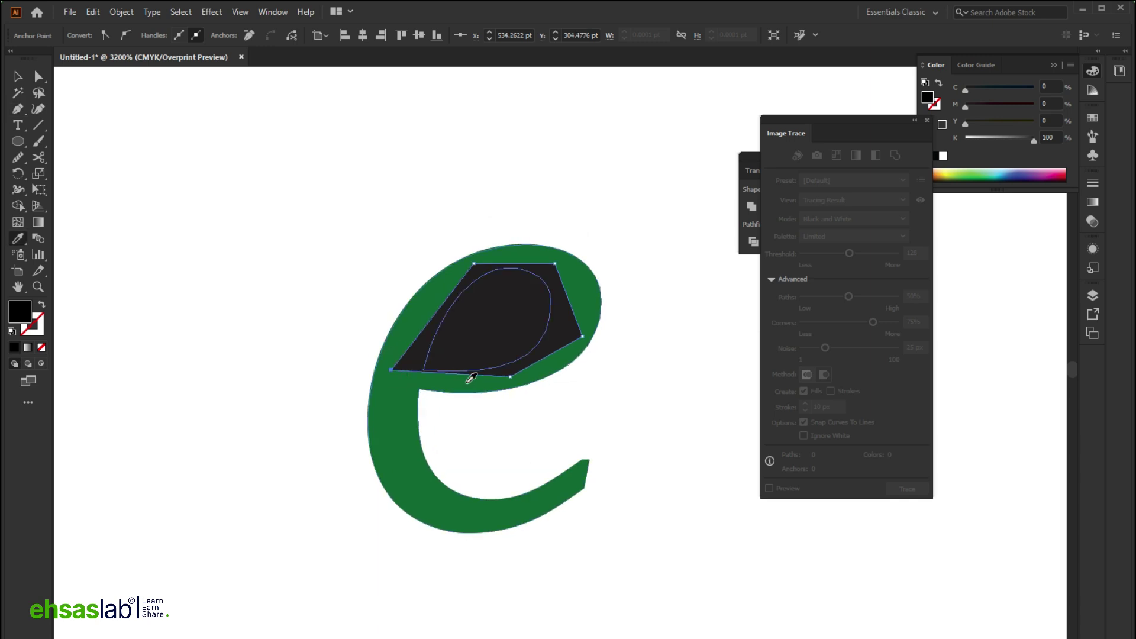
left_click(468, 381)
Fill the black teardrop inside the green e with white.
left_click(464, 346)
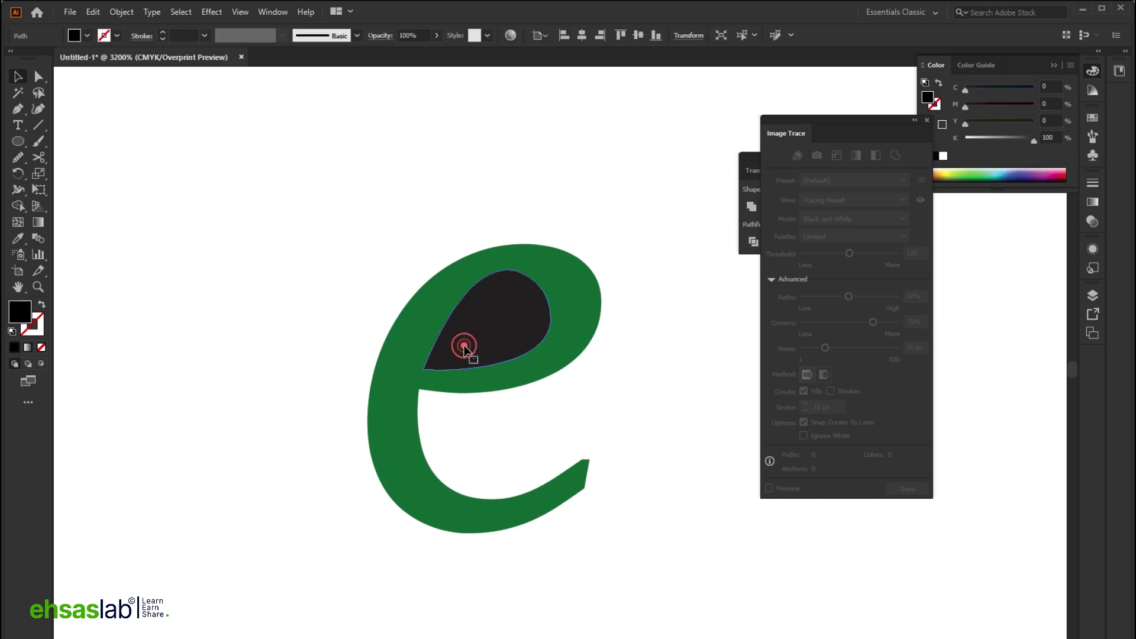
left_click(705, 489)
scroll(639, 455, "right", 2)
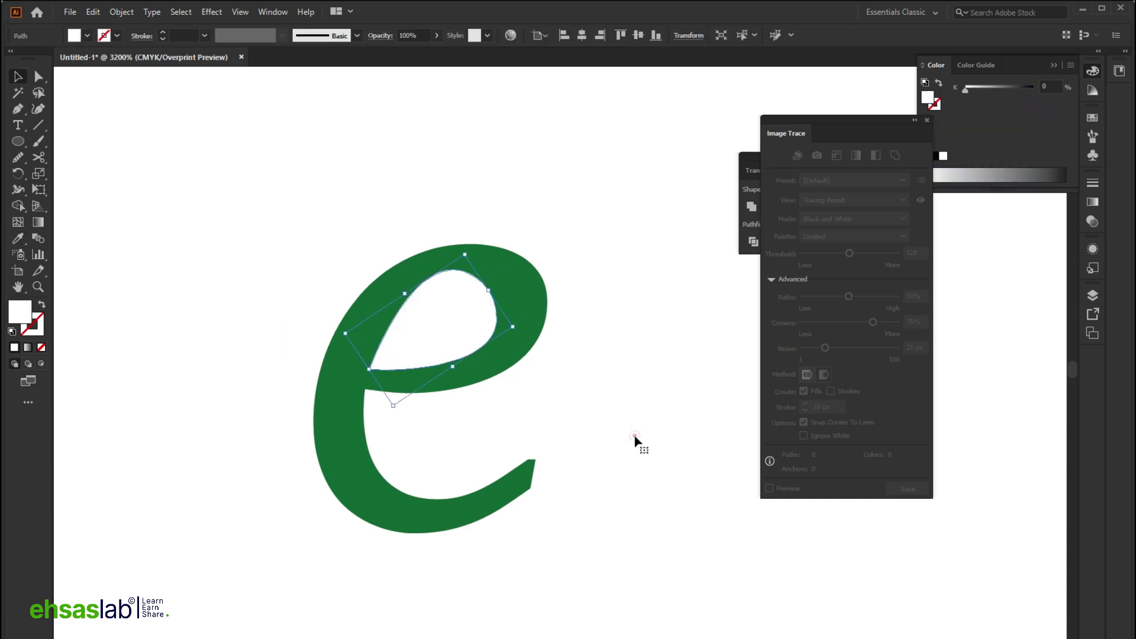
left_click(635, 441)
Combine the green patch with the e around its new counter using Shape Builder.
scroll(635, 441, "down", 3)
scroll(635, 441, "down", 2)
scroll(635, 441, "down", 2)
scroll(635, 440, "left", 5)
scroll(637, 441, "right", 2)
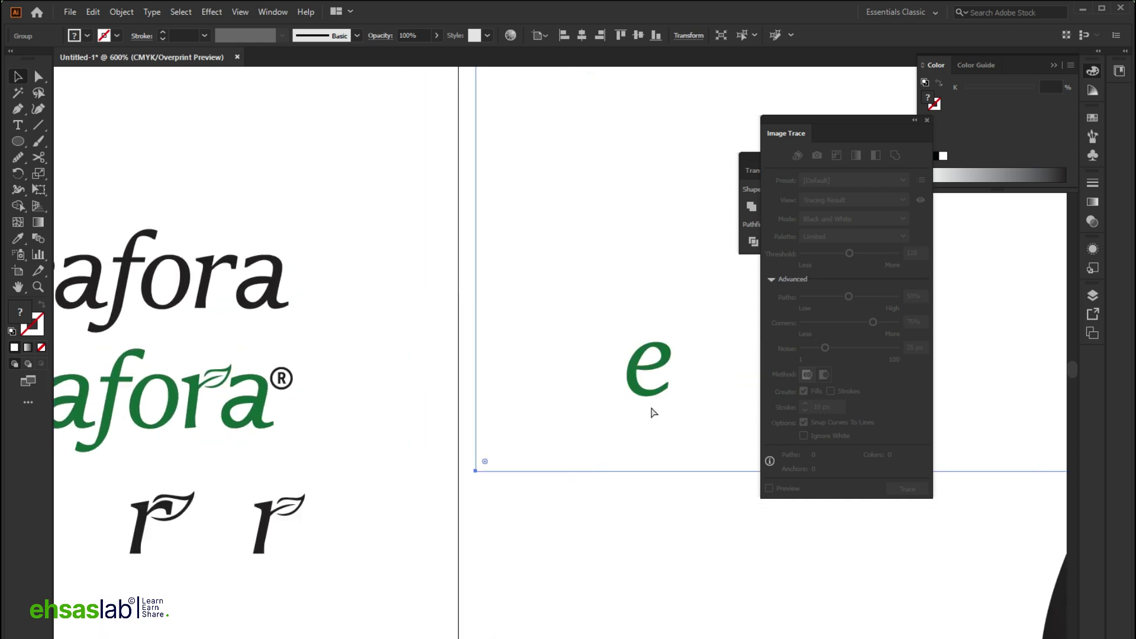
scroll(545, 360, "up", 5)
left_click(510, 241)
key("shift+m")
mouse_move(464, 254)
left_mouse_down()
mouse_move(525, 221)
mouse_move(443, 193)
mouse_move(467, 207)
left_mouse_up()
key("v")
double_click(621, 402)
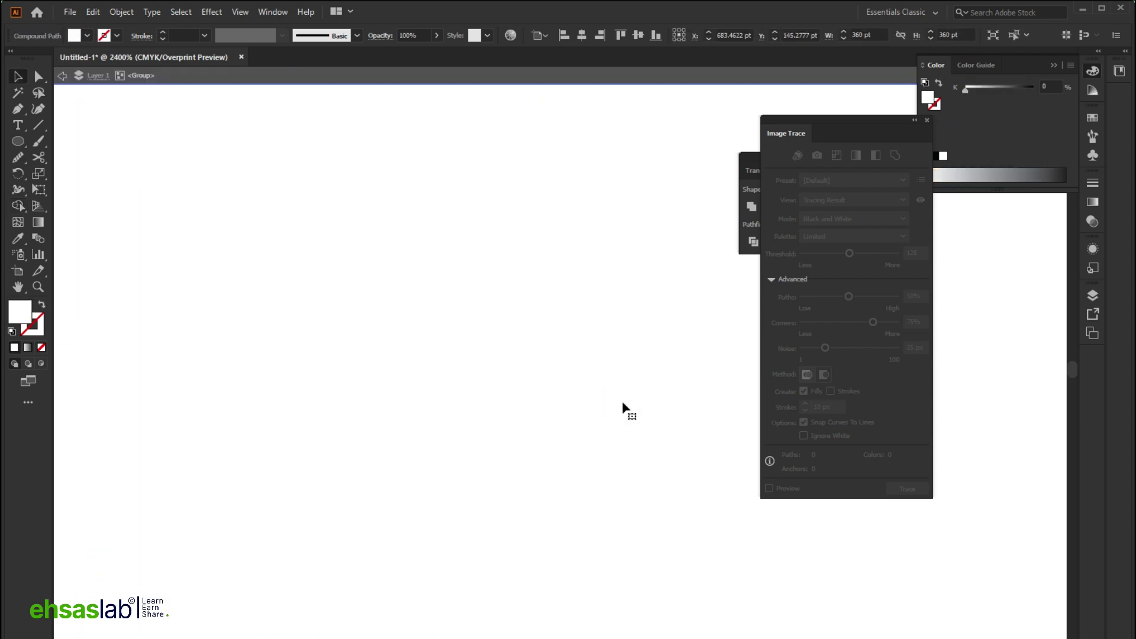
scroll(622, 403, "down", 8)
scroll(623, 406, "right", 2)
left_click(545, 461)
double_click(544, 467)
scroll(499, 385, "up", 5)
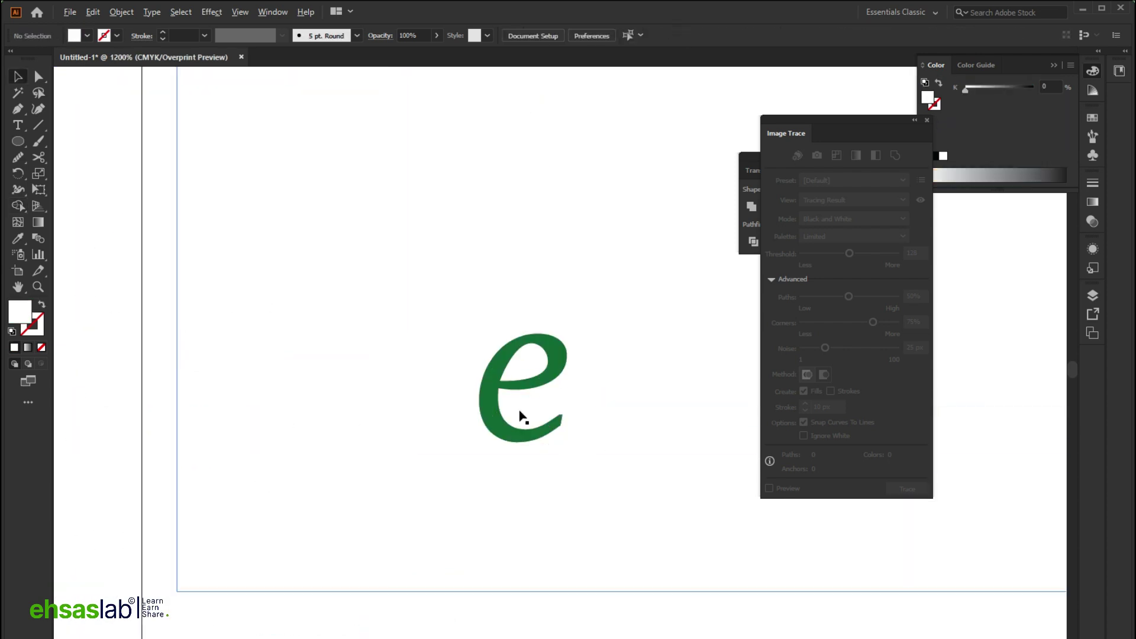
Place a copy of the edited green e just below the green leafora wordmark.
left_click(489, 396)
scroll(489, 397, "down", 3)
scroll(507, 408, "left", 2)
left_click_drag(595, 397, 139, 427)
scroll(139, 428, "up", 8)
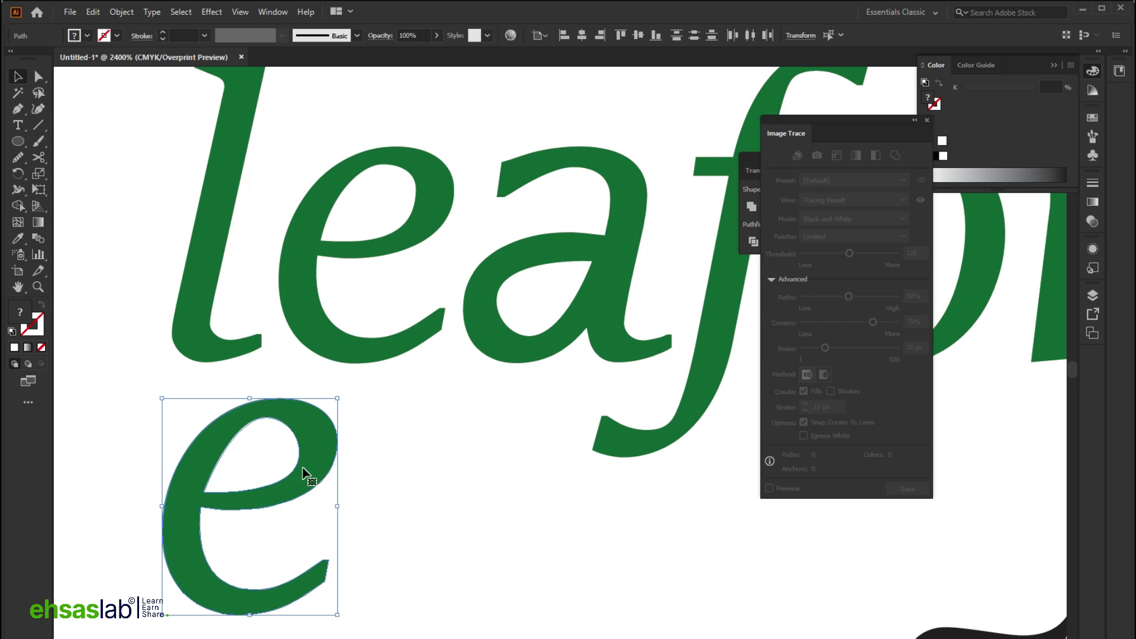
Position the edited e over the original e in the green leafora wordmark.
left_click(254, 452)
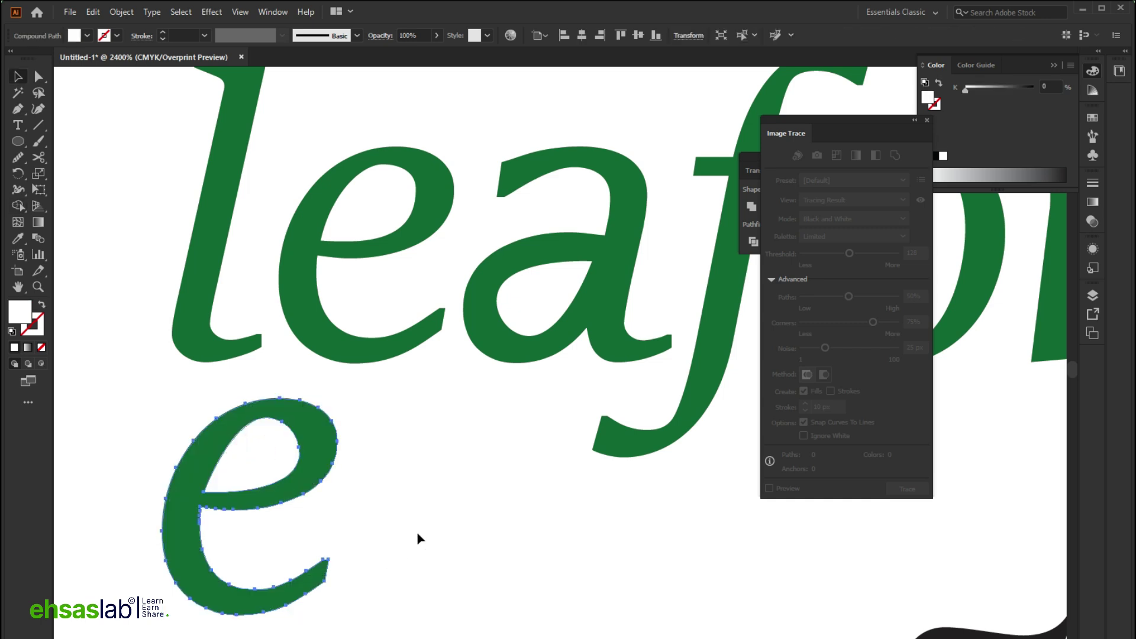
left_click(417, 537)
left_click_drag(288, 489, 424, 223)
scroll(414, 234, "up", 1)
key("a")
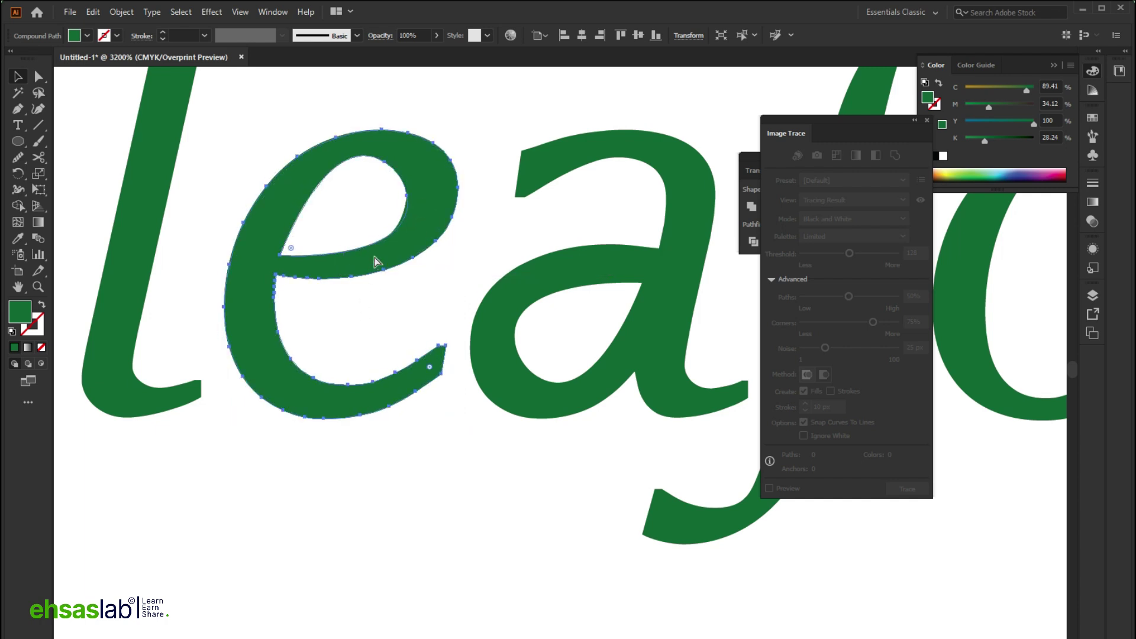
Try deleting the e in the green wordmark and undo the deletion.
key("v")
left_click(345, 261)
key("Delete")
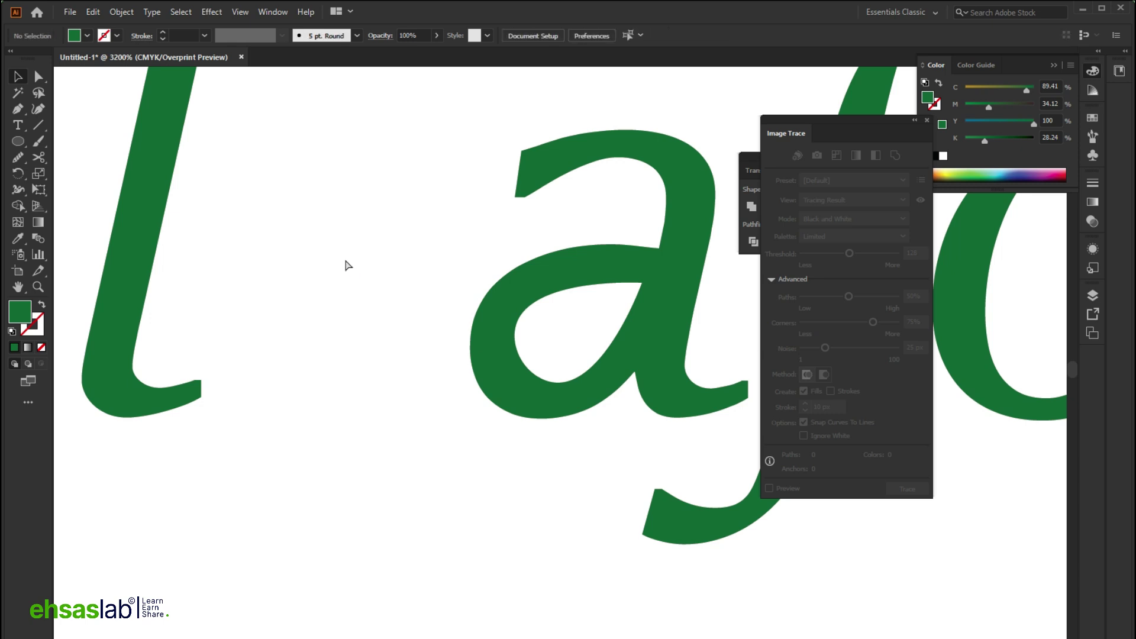
key("ctrl+z")
left_click(316, 451)
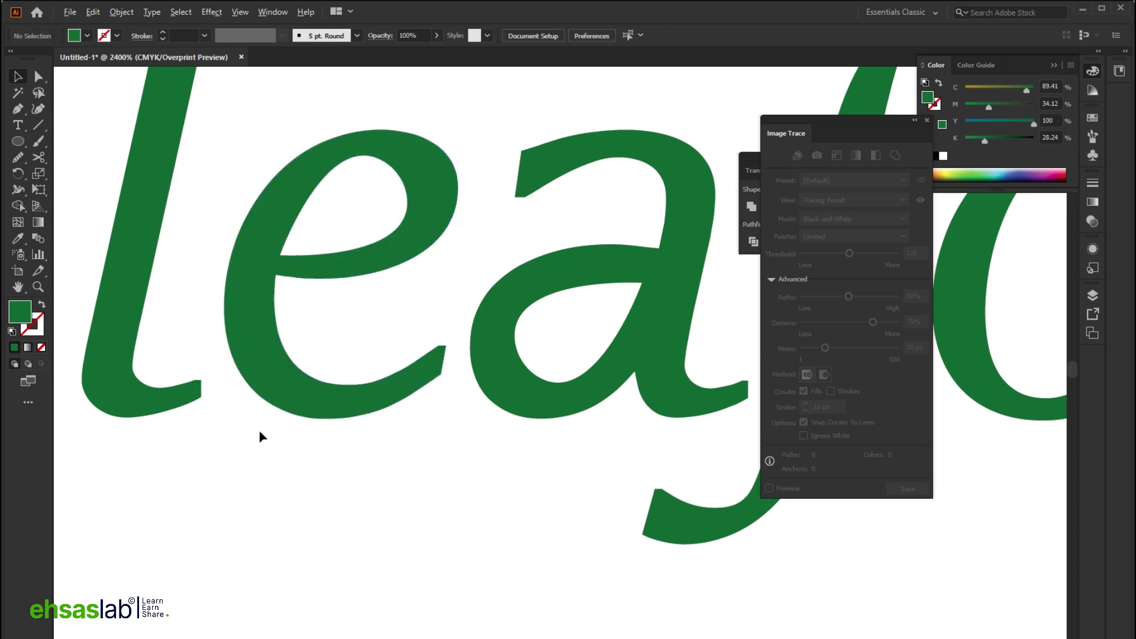
Recolour the circled R mark with the dark green sampled from the wordmark's final a.
key("ctrl+minus")
key("ctrl+minus")
key("ctrl+minus")
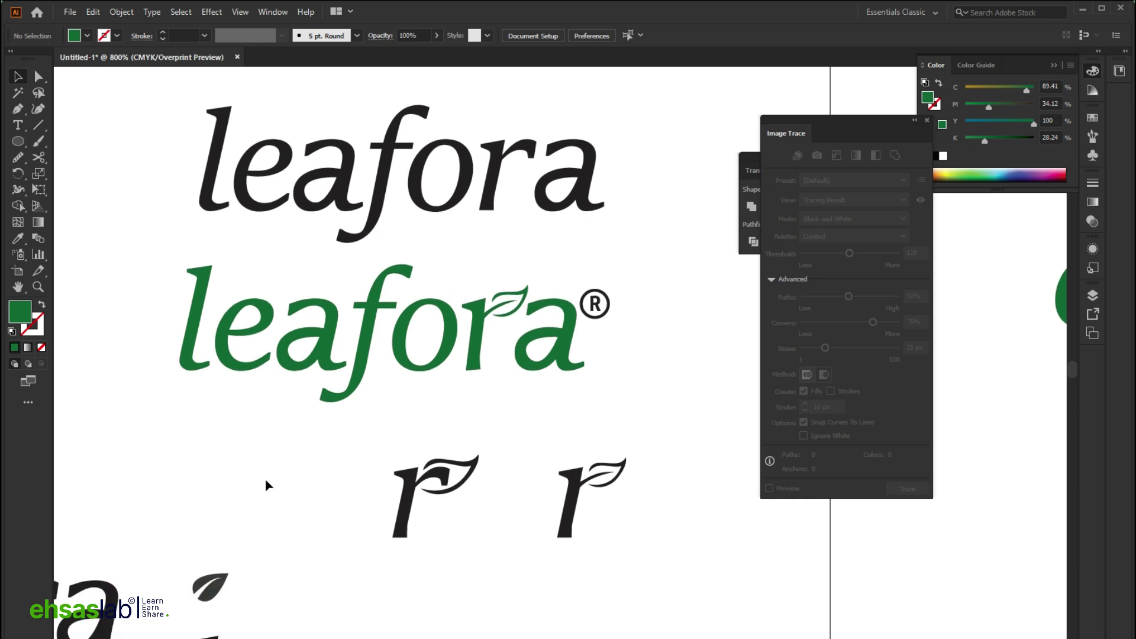
key("ctrl+minus")
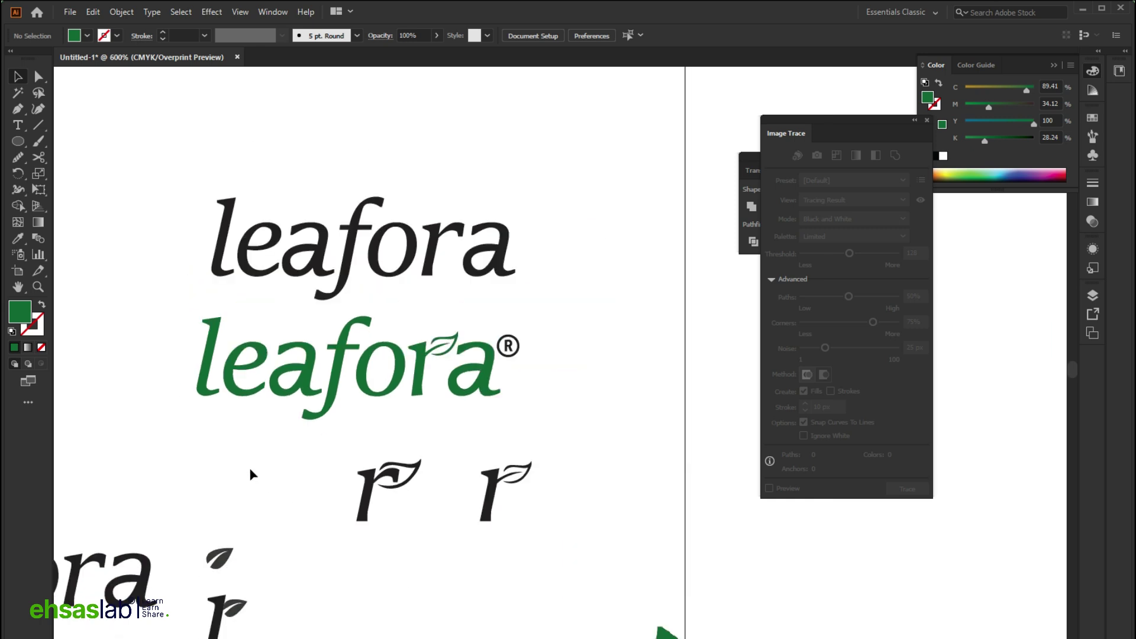
scroll(248, 462, "down", 3)
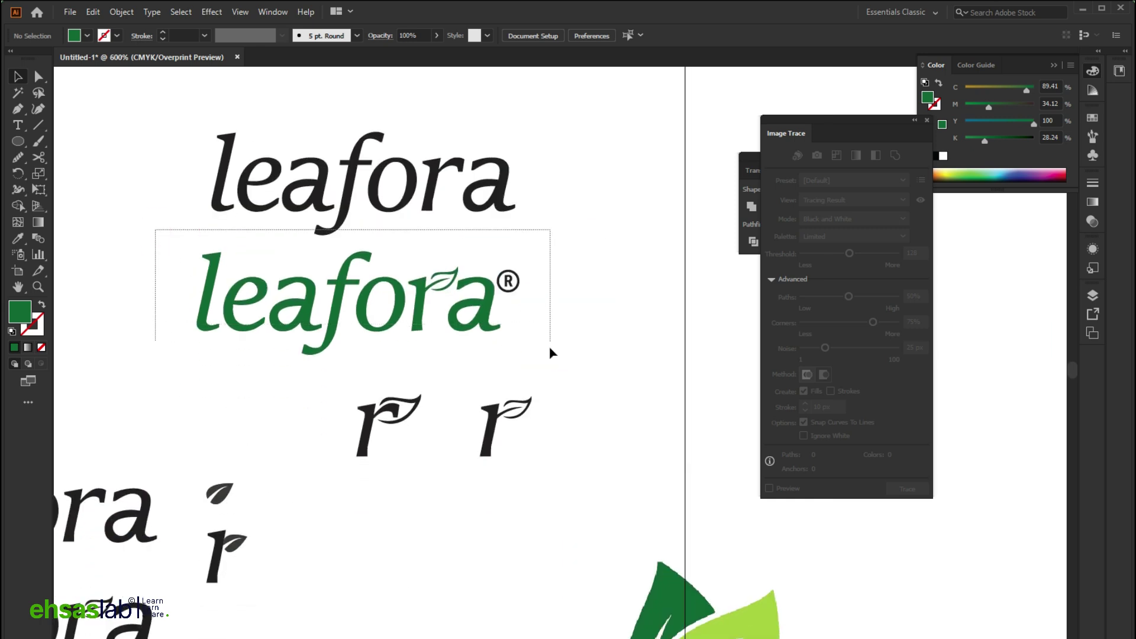
key("ctrl+plus")
key("ctrl+plus")
key("ctrl+plus")
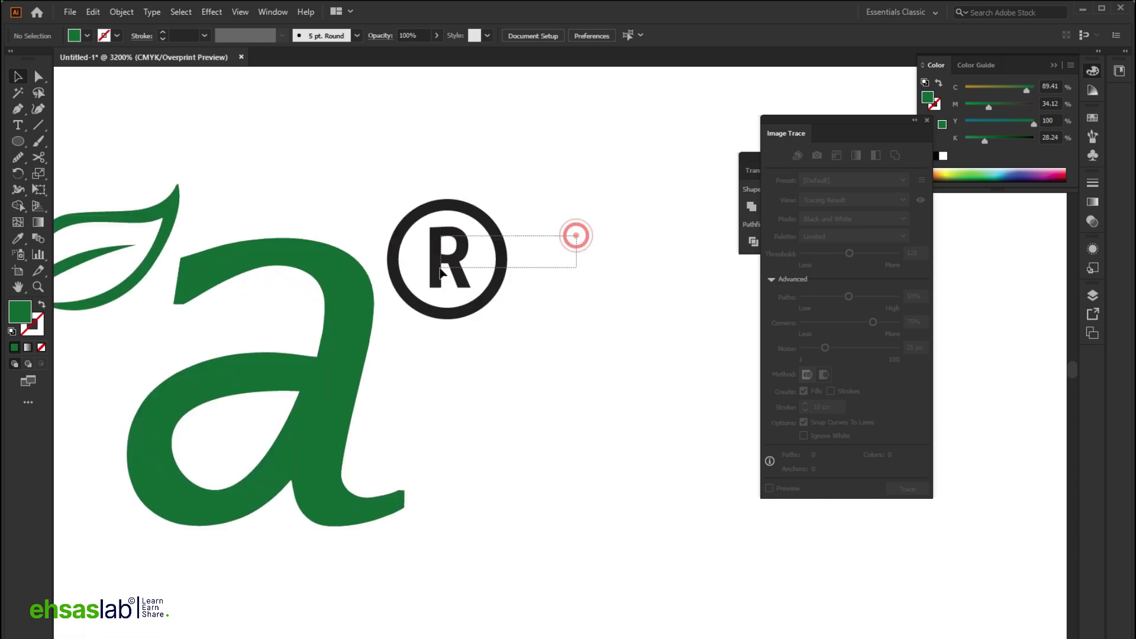
left_click(441, 249)
key("i")
left_click(355, 299)
key("ctrl+minus")
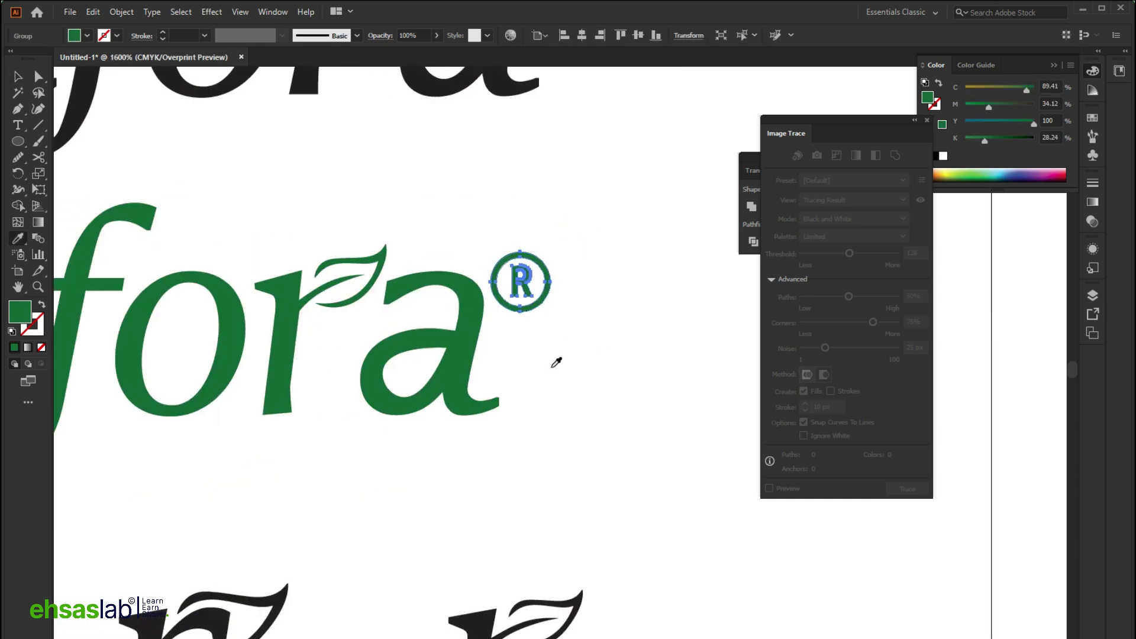
left_click(545, 363)
Recolour the circled R mark with the light green sampled from the two-tone leaf reference image.
key("ctrl+minus")
scroll(553, 405, "up", 1)
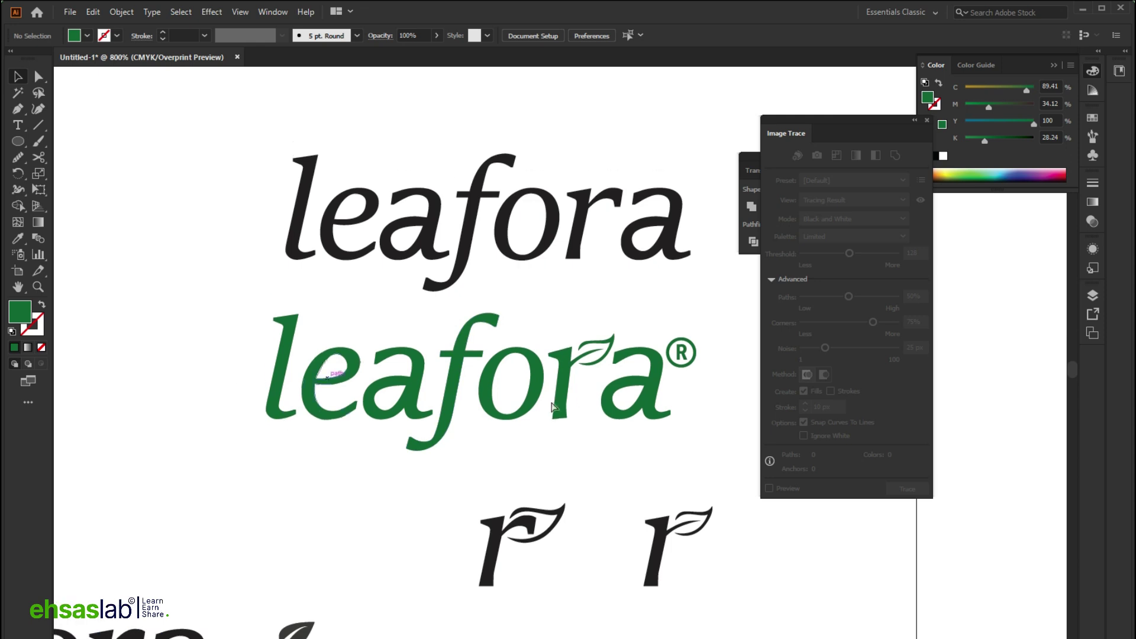
scroll(556, 397, "right", 4)
scroll(578, 357, "up", 3)
left_click_drag(591, 310, 486, 368)
scroll(464, 339, "down", 3)
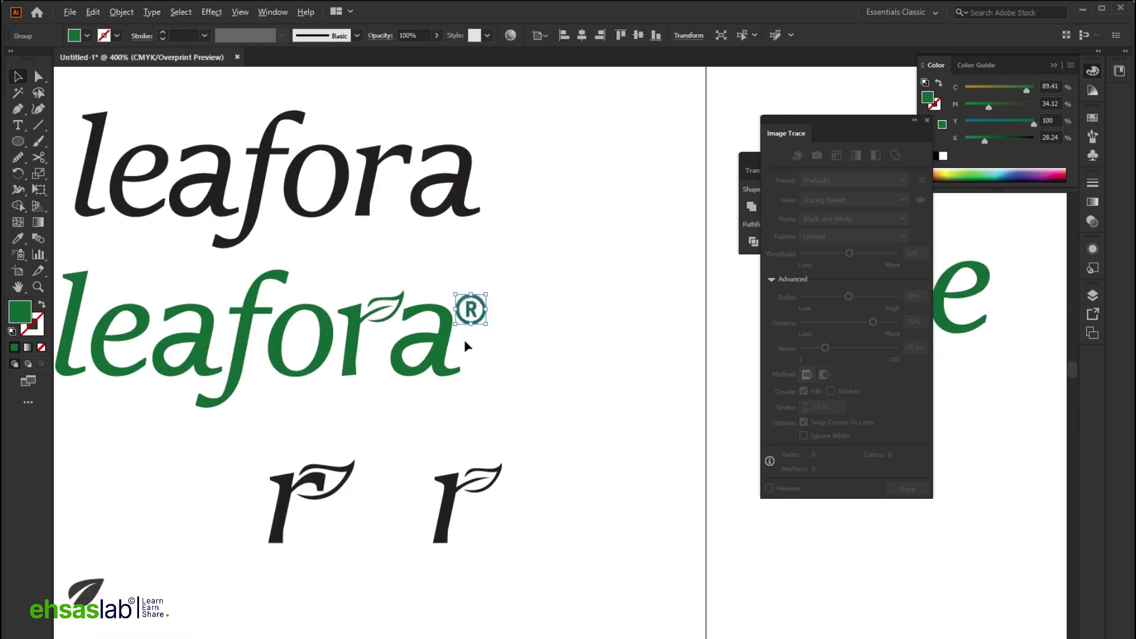
scroll(608, 469, "down", 4)
scroll(609, 469, "up", 3)
key("i")
left_click(617, 461)
scroll(569, 418, "up", 5)
scroll(568, 419, "left", 2)
key("v")
left_click(588, 380)
scroll(586, 375, "left", 3)
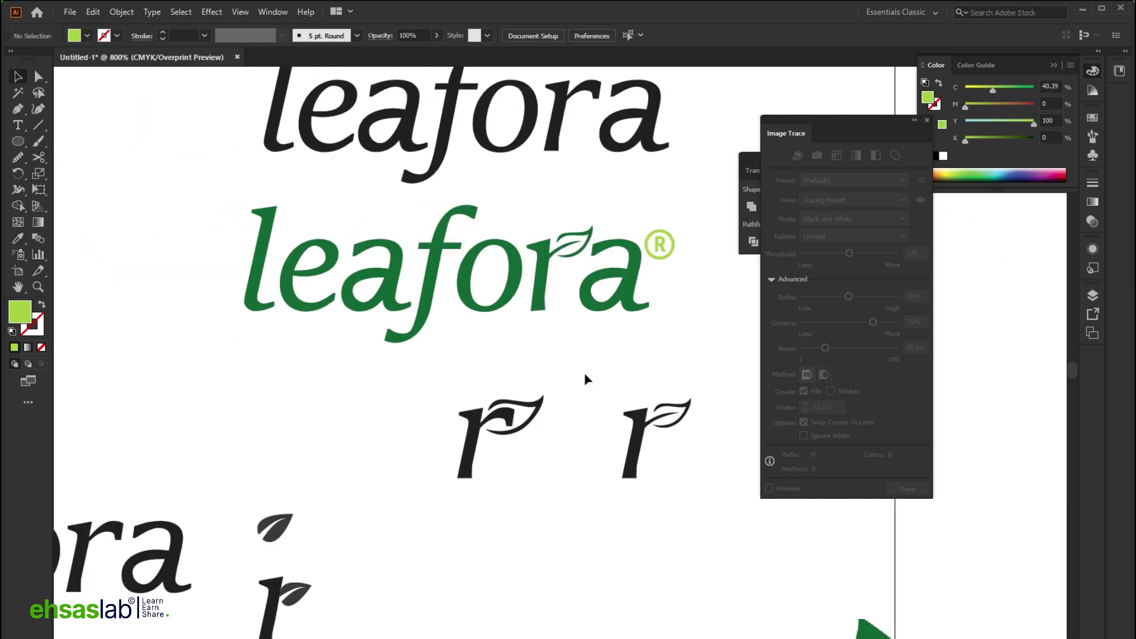
scroll(586, 375, "up", 2)
left_click_drag(189, 264, 678, 386)
scroll(464, 353, "up", 2)
scroll(437, 367, "right", 3)
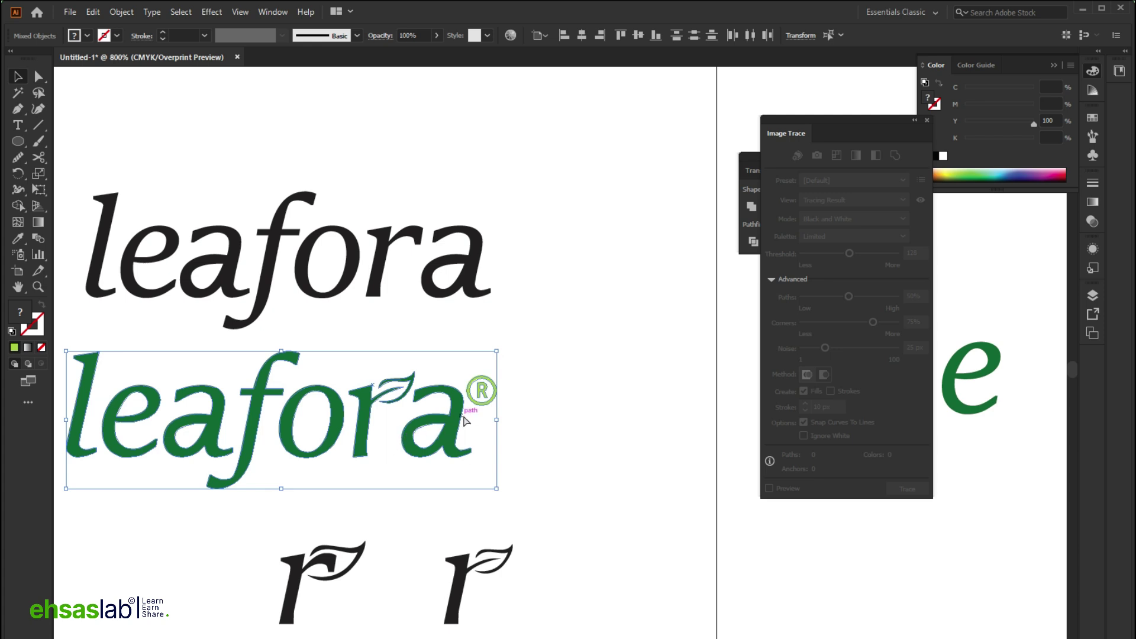
left_click(629, 386)
Switch the document from Overprint Preview through Outline view to GPU Preview.
scroll(231, 223, "down", 1)
scroll(130, 400, "down", 11)
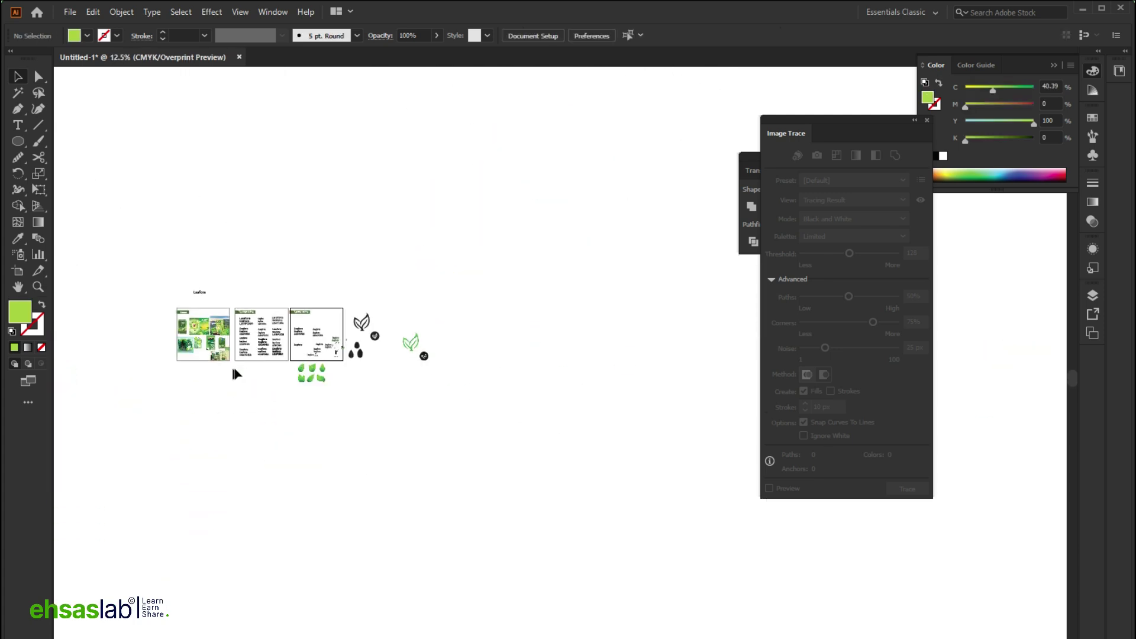
scroll(237, 370, "up", 3)
key("ctrl+y")
key("ctrl+y")
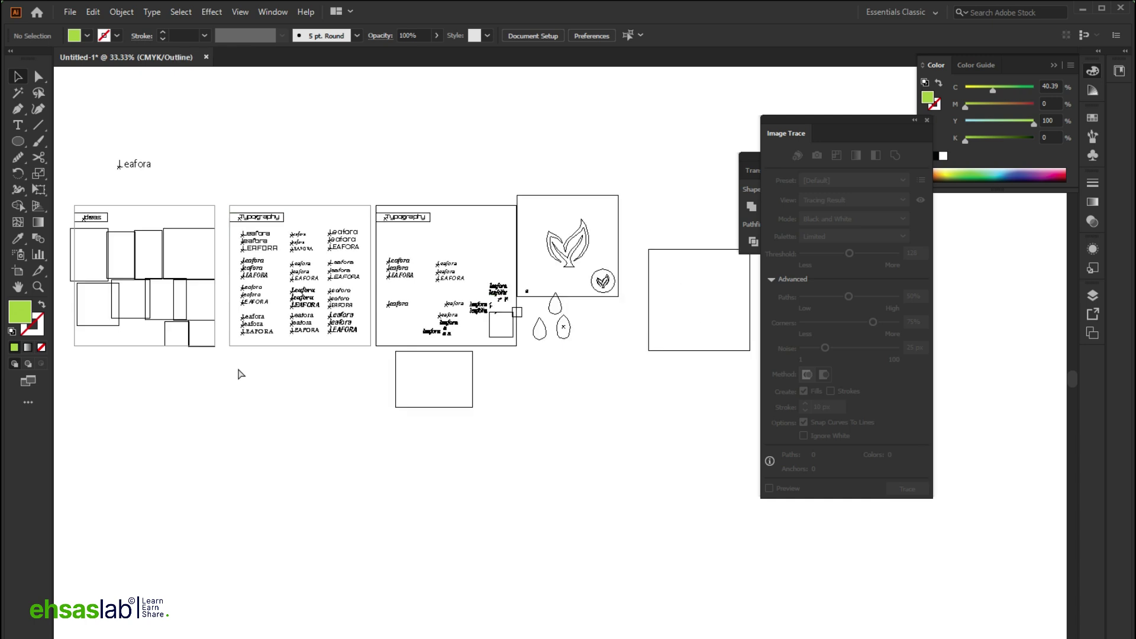
scroll(484, 292, "up", 10)
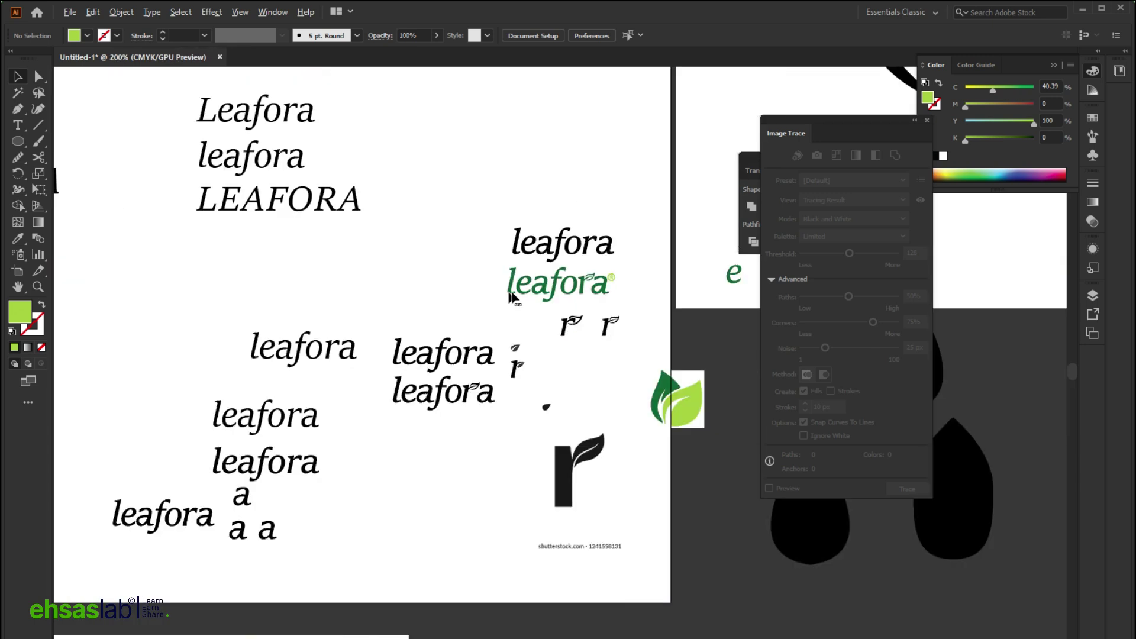
Try the R mark's light green on the letters o, r and a of the wordmark and undo the recolouring.
scroll(474, 337, "up", 2)
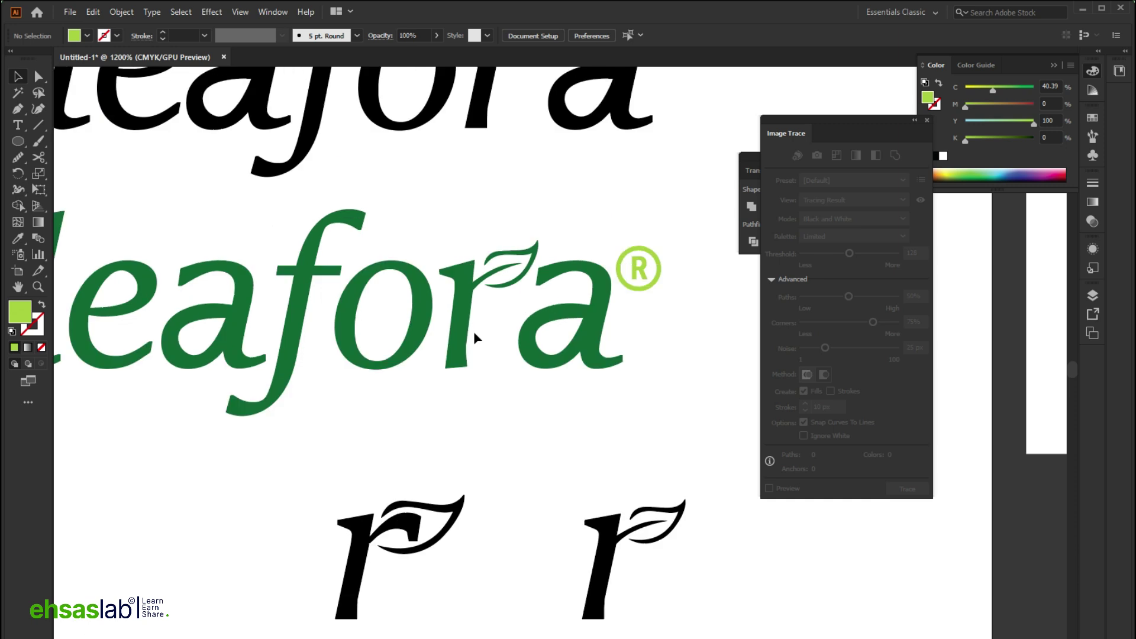
left_click_drag(378, 230, 590, 381)
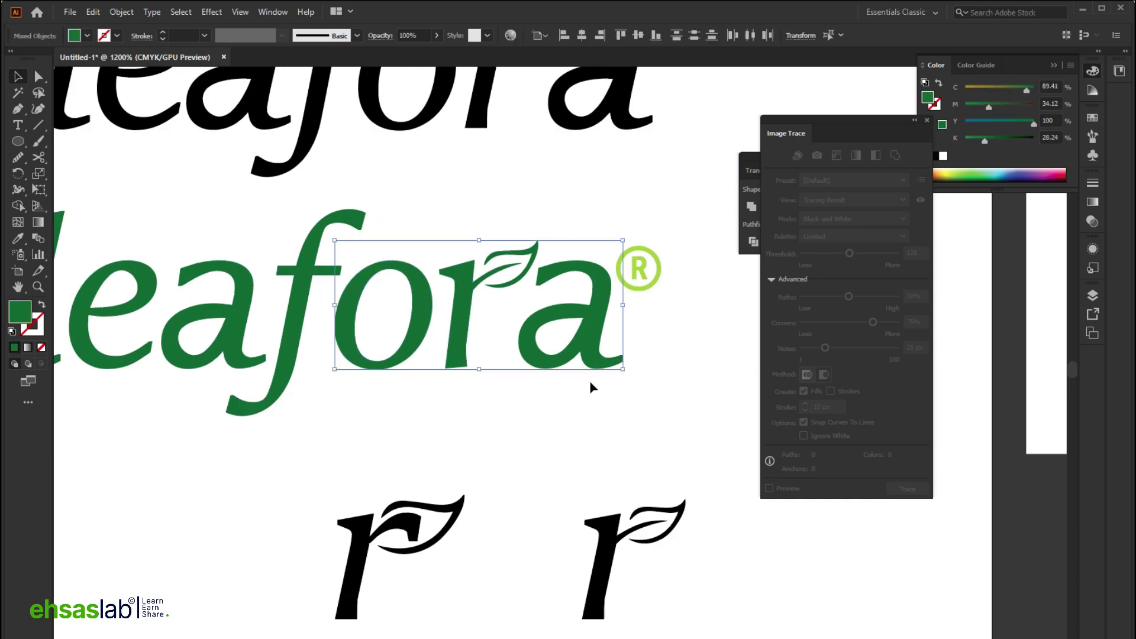
scroll(590, 382, "up", 1)
key("i")
left_click(620, 306)
scroll(604, 354, "down", 1)
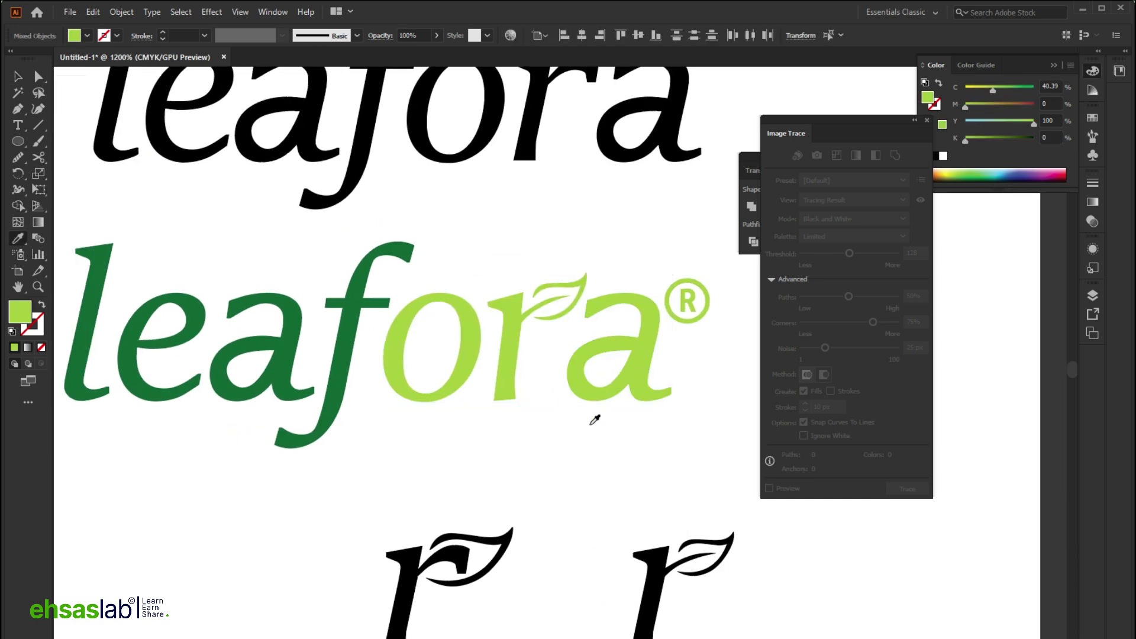
key("v")
left_click(434, 438)
scroll(435, 437, "down", 1)
scroll(342, 454, "right", 2)
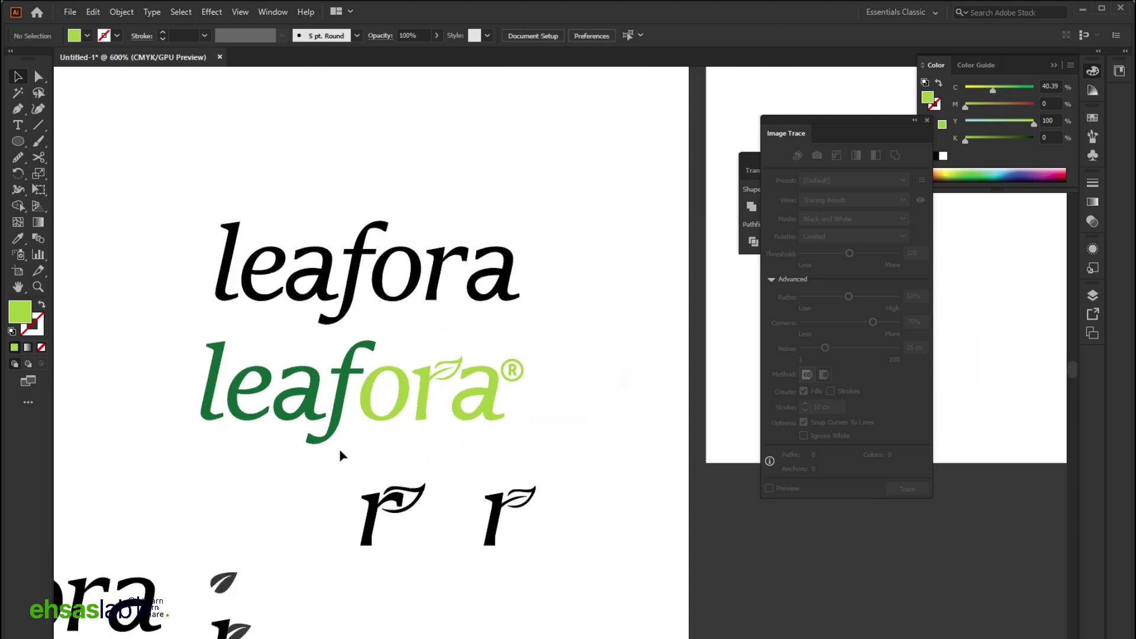
scroll(339, 449, "down", 1)
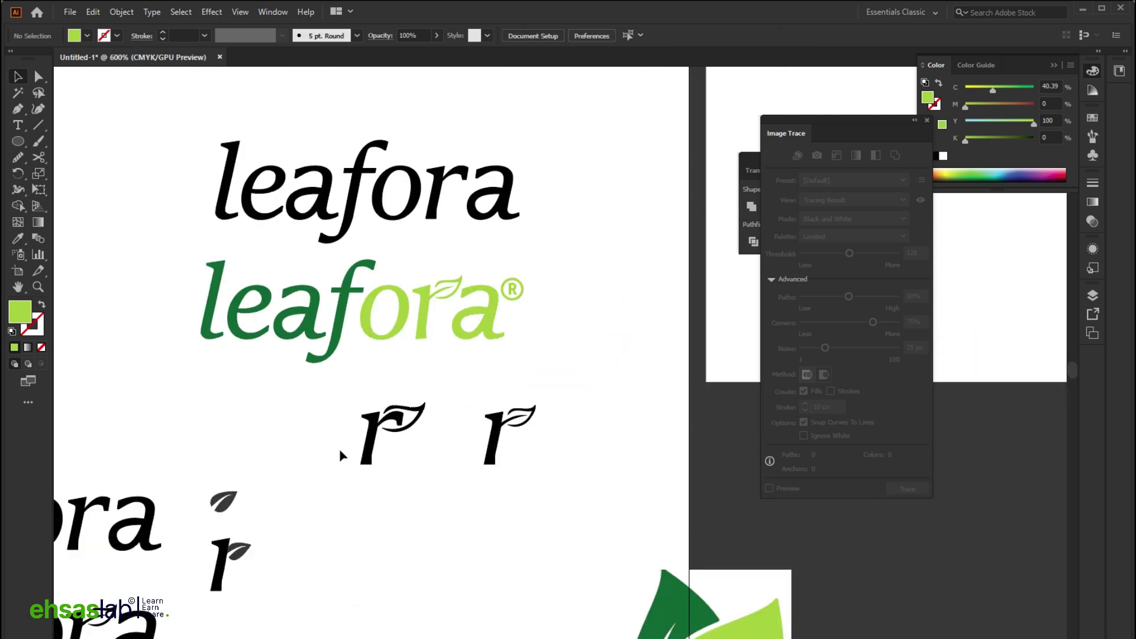
key("ctrl+z")
Move the black leaf icon image with the teardrops and spare e, plus the green leaf icon image, below the artboard row.
scroll(270, 350, "down", 1)
scroll(269, 350, "down", 6)
left_click_drag(274, 148, 309, 166)
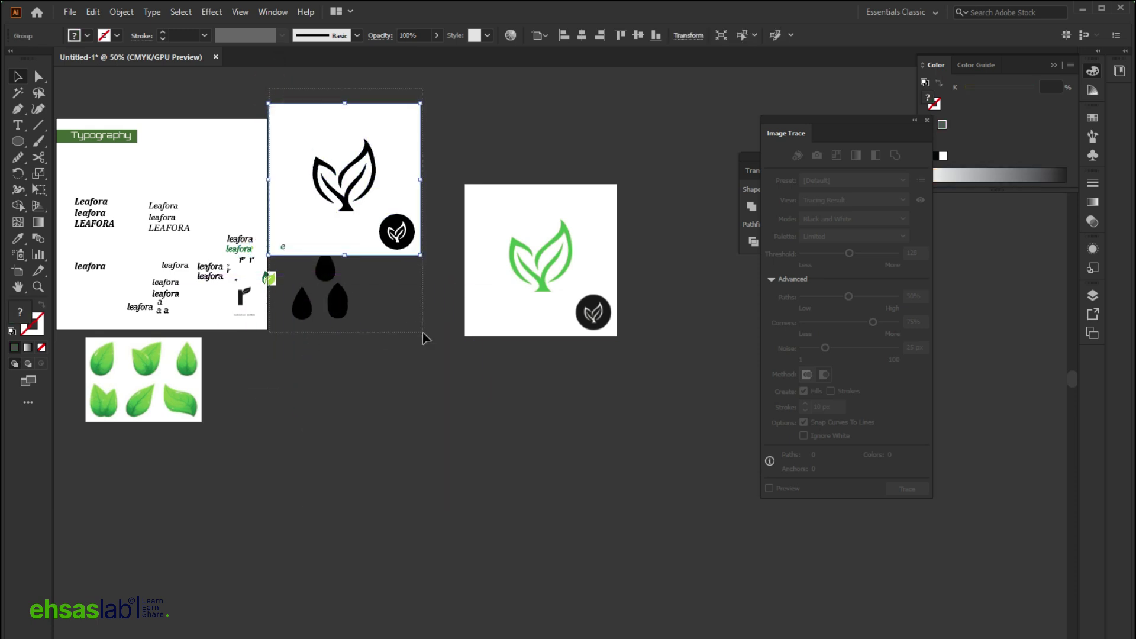
left_click_drag(393, 299, 397, 551)
scroll(355, 229, "up", 2)
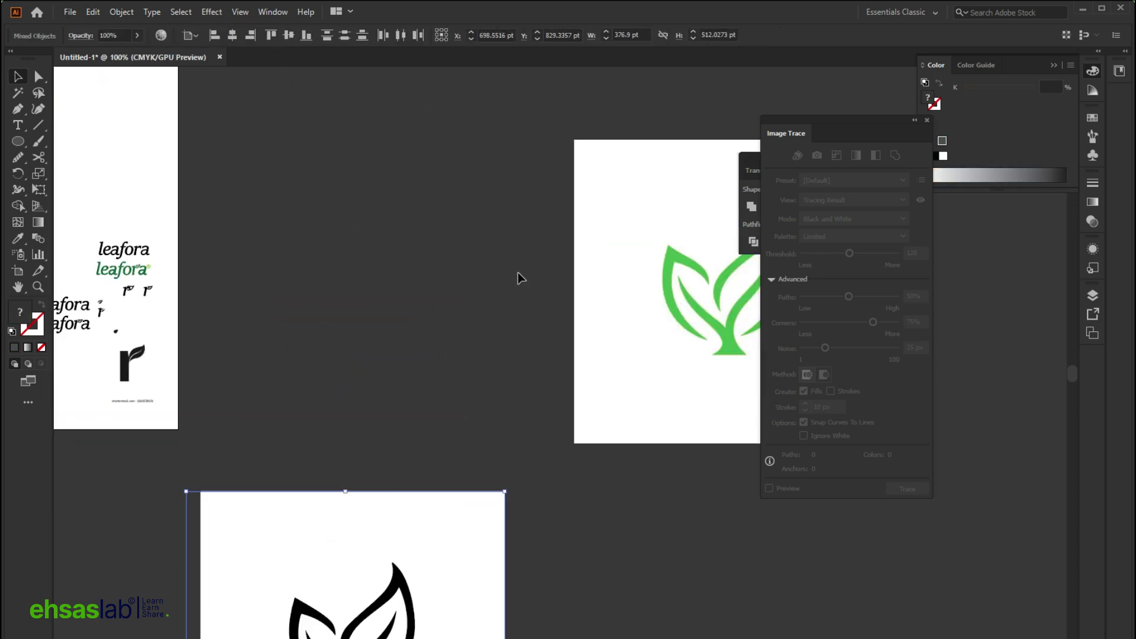
scroll(517, 272, "down", 3)
left_click_drag(457, 186, 530, 429)
scroll(258, 218, "up", 3)
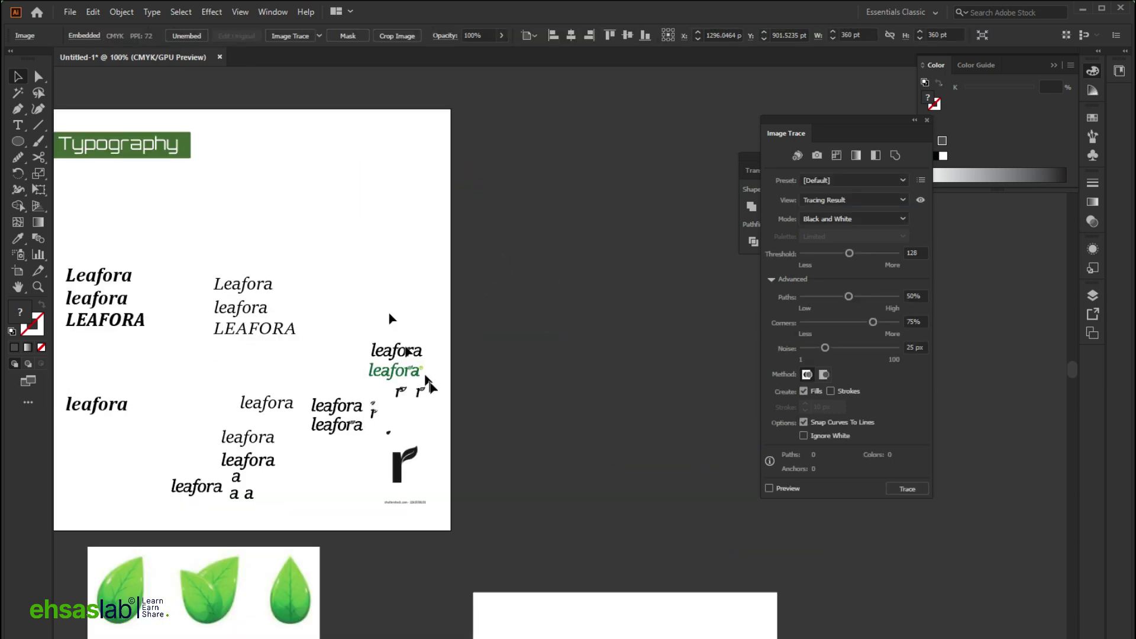
Duplicate the Typography artboard beside the current one and delete the copy's contents except its Typography header.
left_click_drag(388, 329, 274, 308)
left_click(16, 272)
left_click_drag(378, 272, 639, 248)
left_click(18, 77)
left_click_drag(320, 195, 704, 492)
key("Delete")
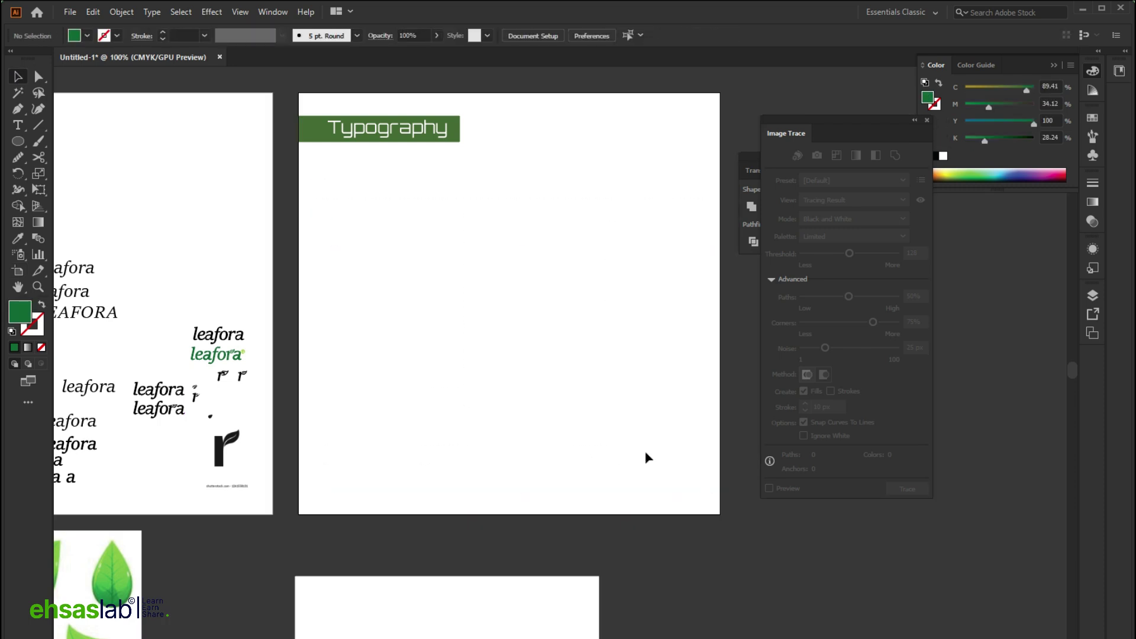
Copy the green leafora wordmark with its light green R mark onto the new Typography artboard.
scroll(213, 355, "up", 2)
left_click(218, 366)
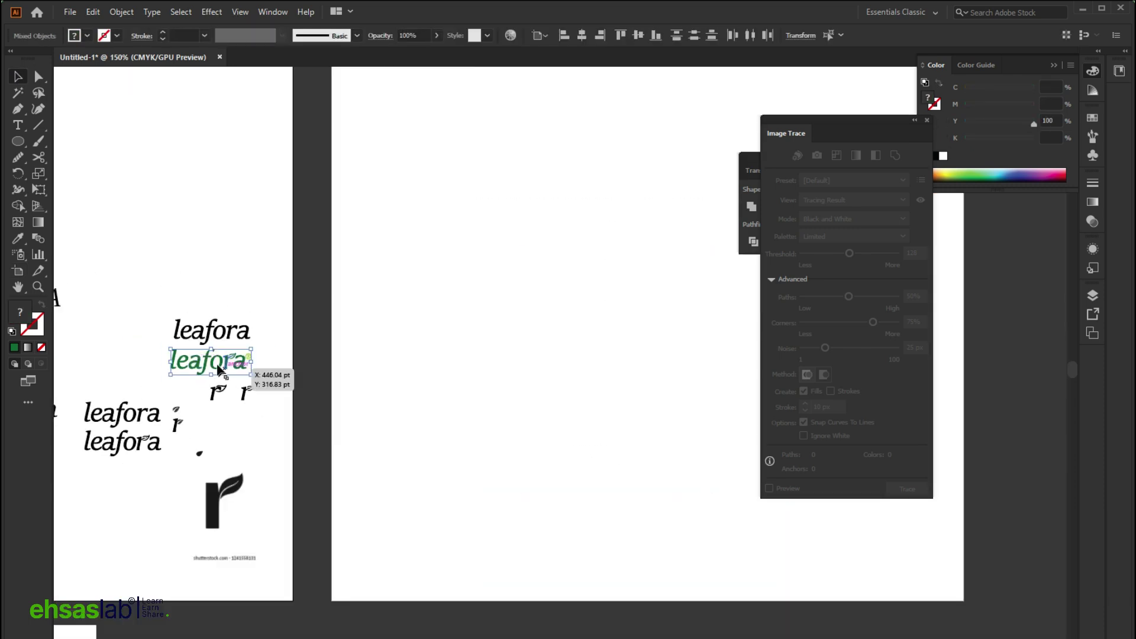
left_click_drag(263, 371, 500, 166)
scroll(497, 139, "up", 3)
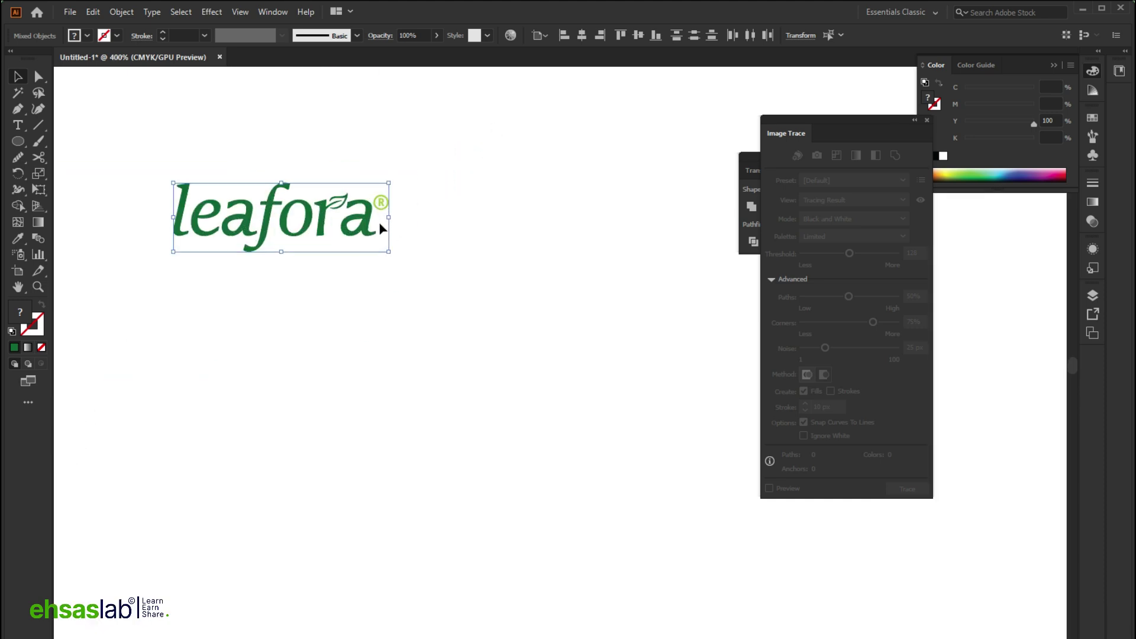
Enlarge the copied wordmark and reposition it in the upper part of the new artboard.
left_click_drag(390, 217, 543, 193)
scroll(251, 250, "down", 2)
left_click_drag(269, 233, 364, 205)
scroll(233, 295, "down", 2)
Duplicate the wordmark directly below itself and recolour the duplicate's letters o, r and a with the R mark's light green.
left_click_drag(371, 243, 326, 332)
left_click(335, 362)
scroll(320, 343, "up", 3)
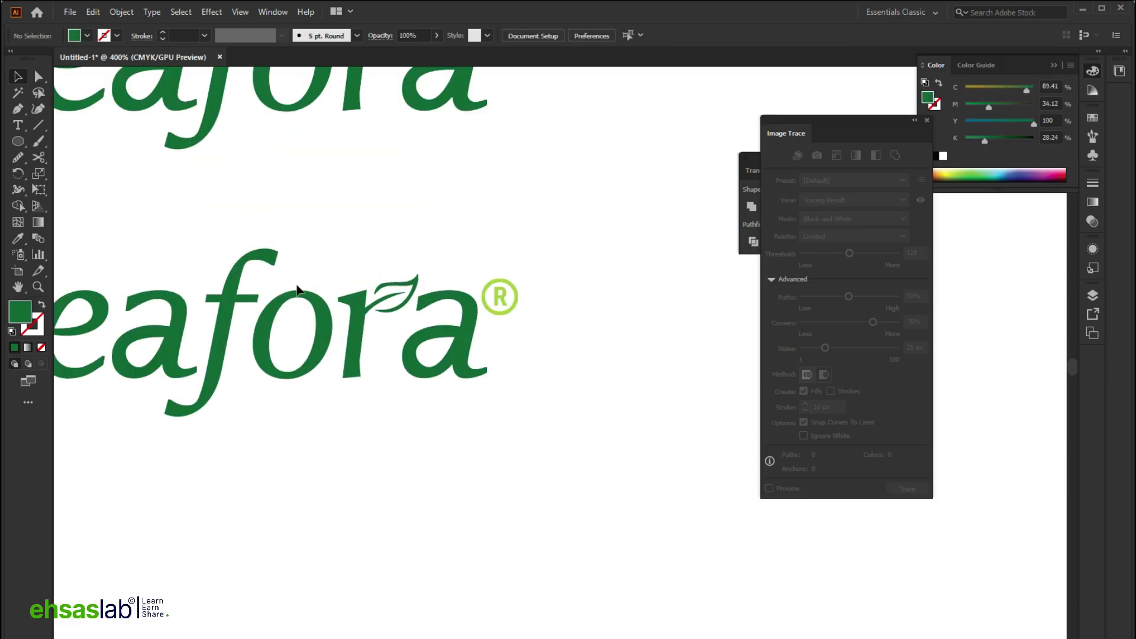
left_click_drag(434, 367, 436, 366)
scroll(436, 365, "up", 3)
key("i")
left_click(482, 312)
scroll(542, 382, "down", 2)
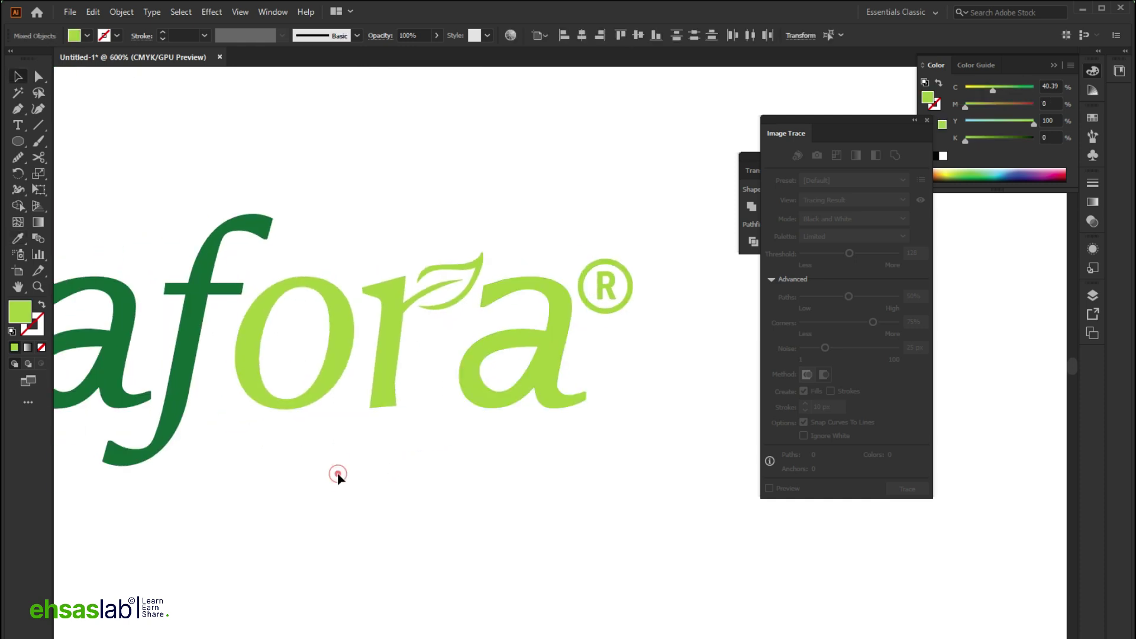
key("v")
left_click(393, 490)
Compare the dark green wordmark with the two-tone version on the new Typography artboard.
scroll(393, 490, "down", 5)
scroll(381, 382, "up", 3)
scroll(380, 382, "up", 1)
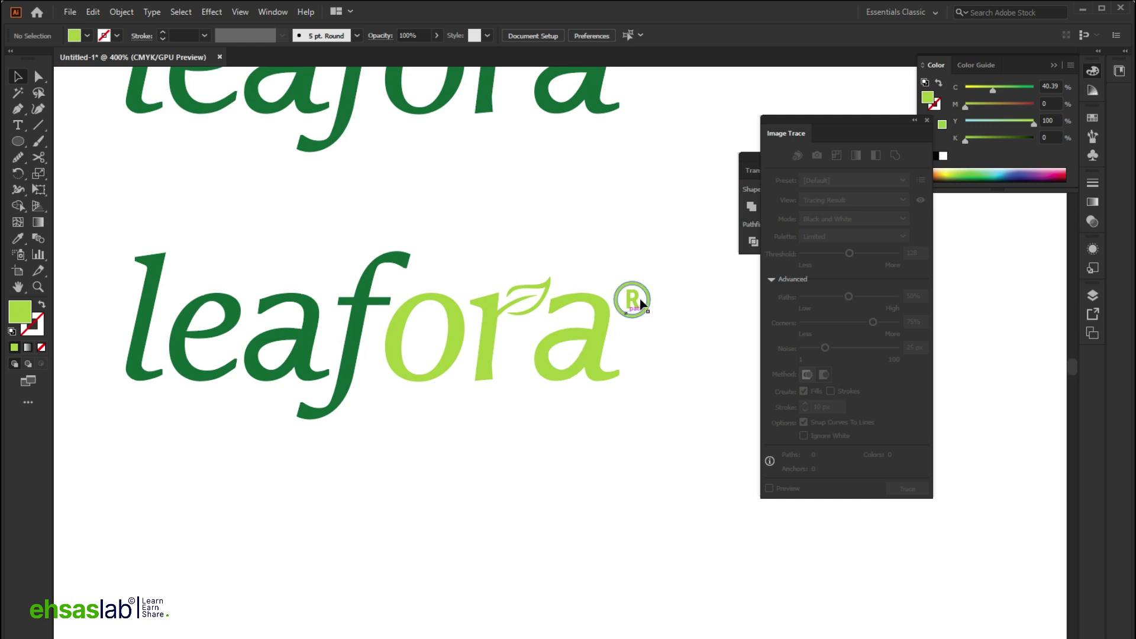
scroll(588, 317, "down", 1)
scroll(320, 407, "down", 1)
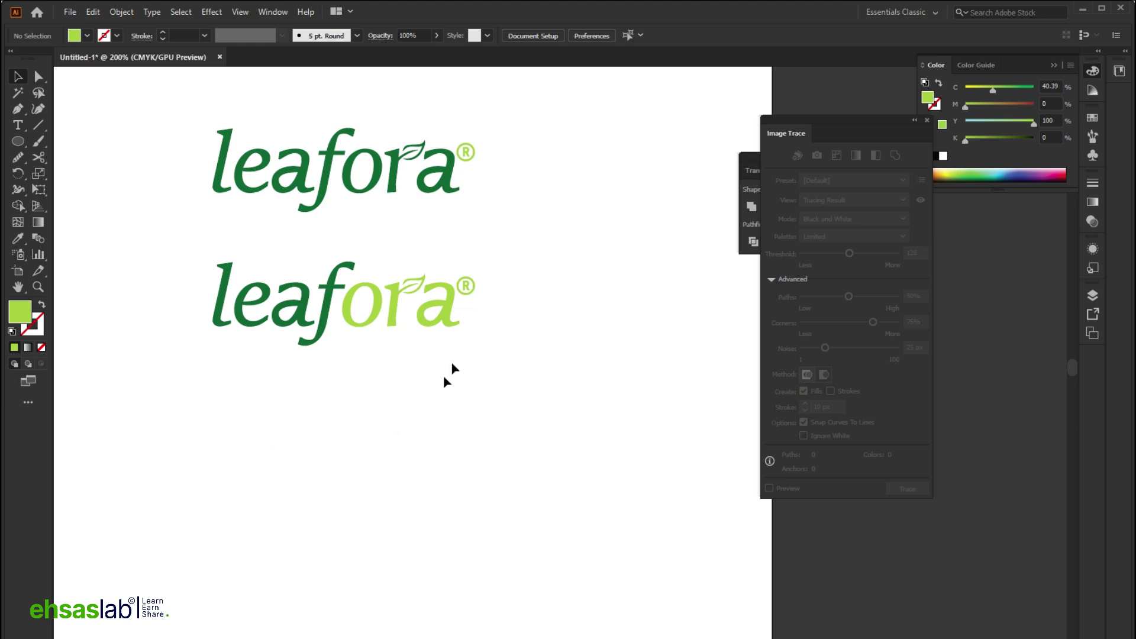
scroll(482, 355, "left", 3)
scroll(264, 325, "down", 2)
scroll(263, 320, "up", 2)
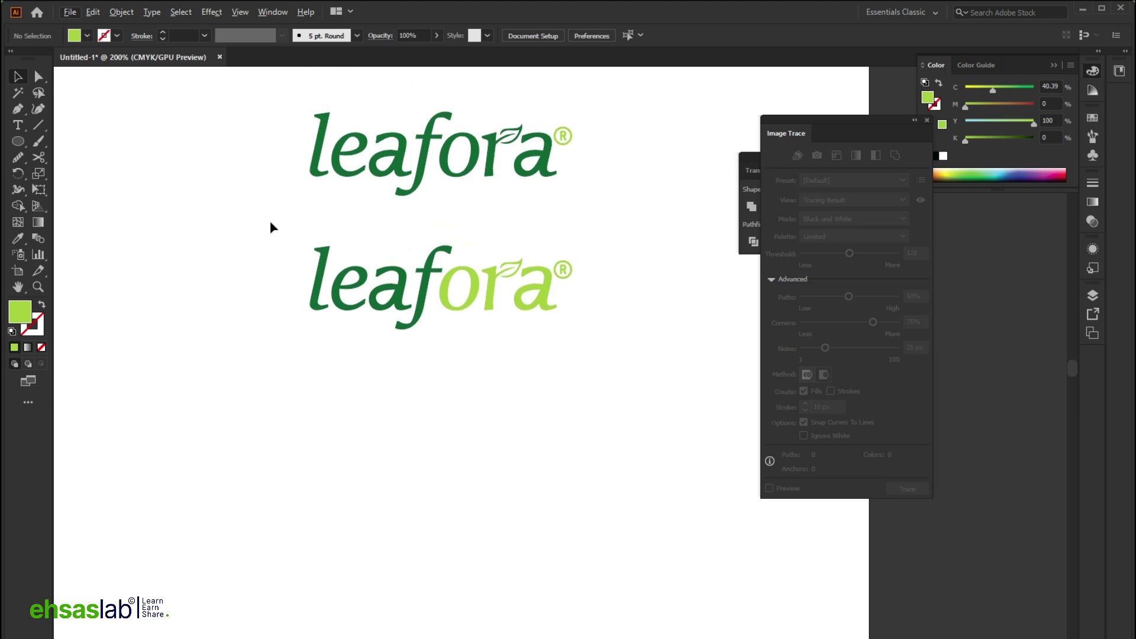
scroll(231, 368, "up", 3)
scroll(515, 385, "down", 1)
scroll(395, 443, "down", 4)
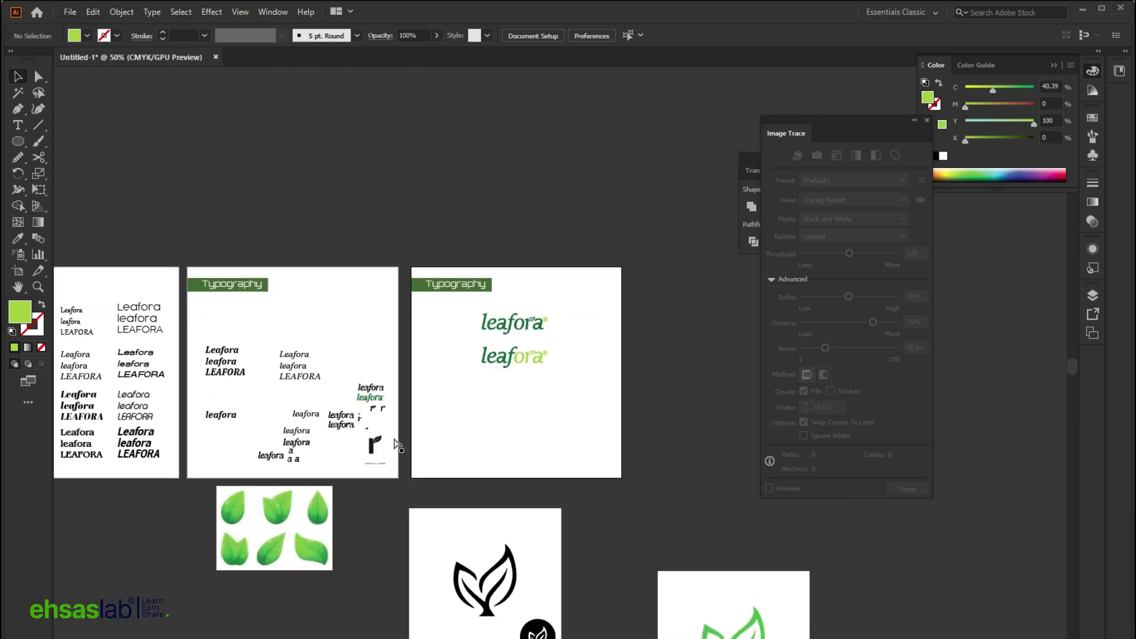
Copy the plain black leafora wordmark from the previous Typography artboard onto the new one, near its left edge.
scroll(385, 400, "up", 6)
left_click_drag(500, 261, 96, 278)
scroll(260, 342, "right", 3)
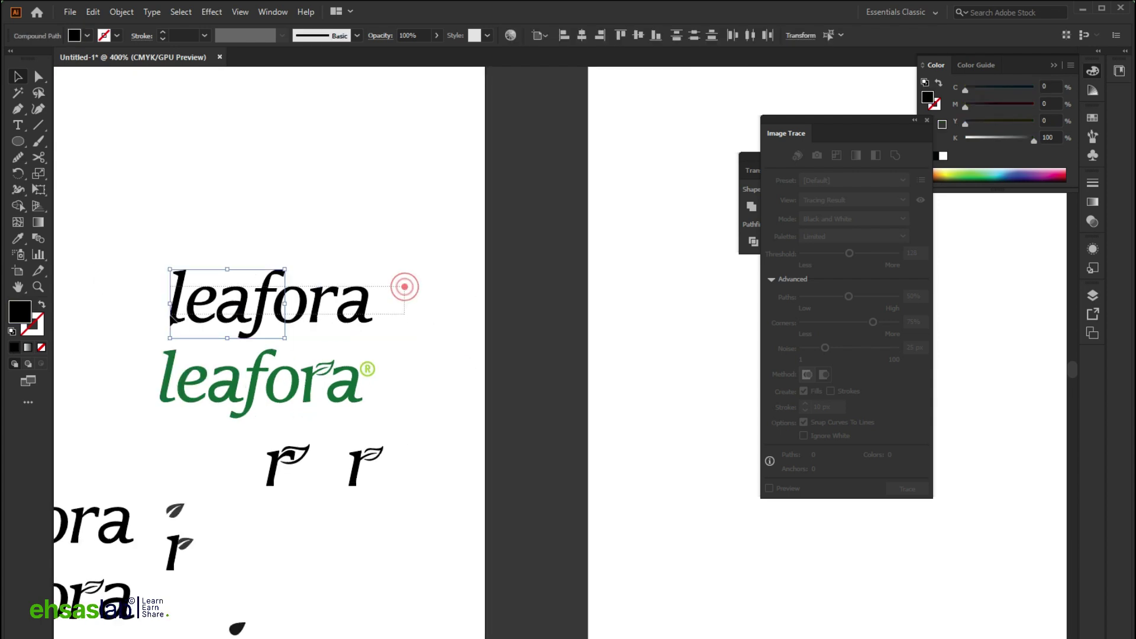
left_click(246, 319, "shift")
scroll(166, 317, "right", 2)
left_click_drag(167, 312, 642, 324)
scroll(659, 325, "right", 2)
scroll(588, 332, "down", 2)
scroll(587, 333, "up", 3)
scroll(587, 333, "right", 3)
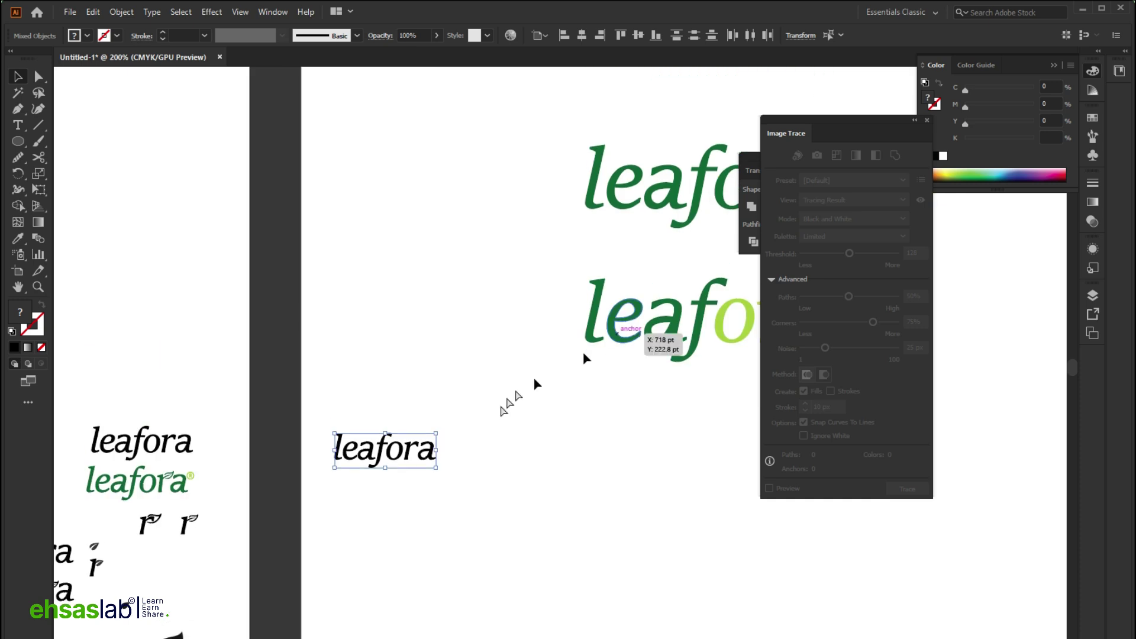
Copy the plain r from the black wordmark and duplicate the two-tone wordmark directly below itself.
left_click(432, 438)
left_click(378, 416)
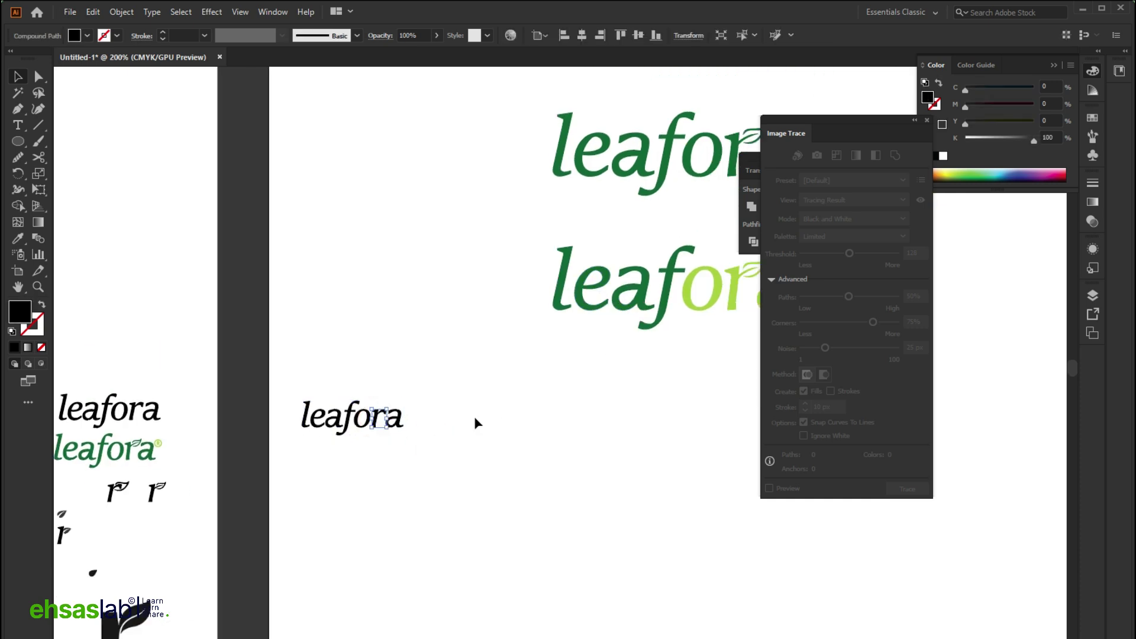
scroll(470, 408, "right", 4)
left_click_drag(662, 283, 334, 490)
scroll(393, 502, "down", 2)
left_click(451, 520)
scroll(526, 391, "up", 2)
scroll(526, 391, "up", 2)
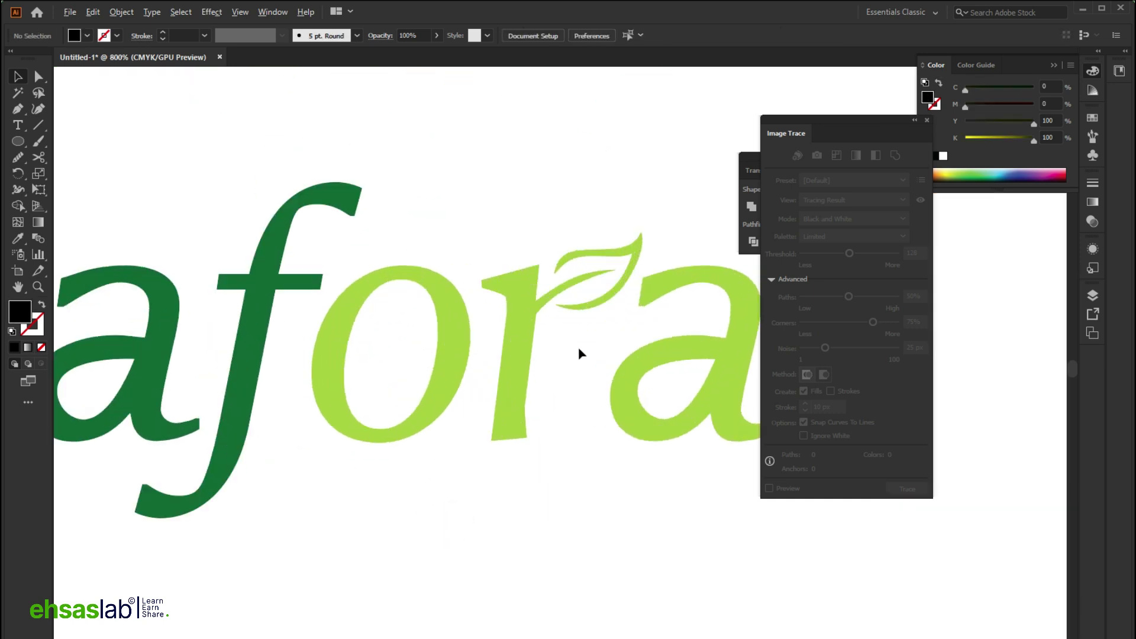
Place the plain black r over the leaf-shaped r of the bottom two-tone wordmark and stretch it to the letter's height.
left_click(517, 394)
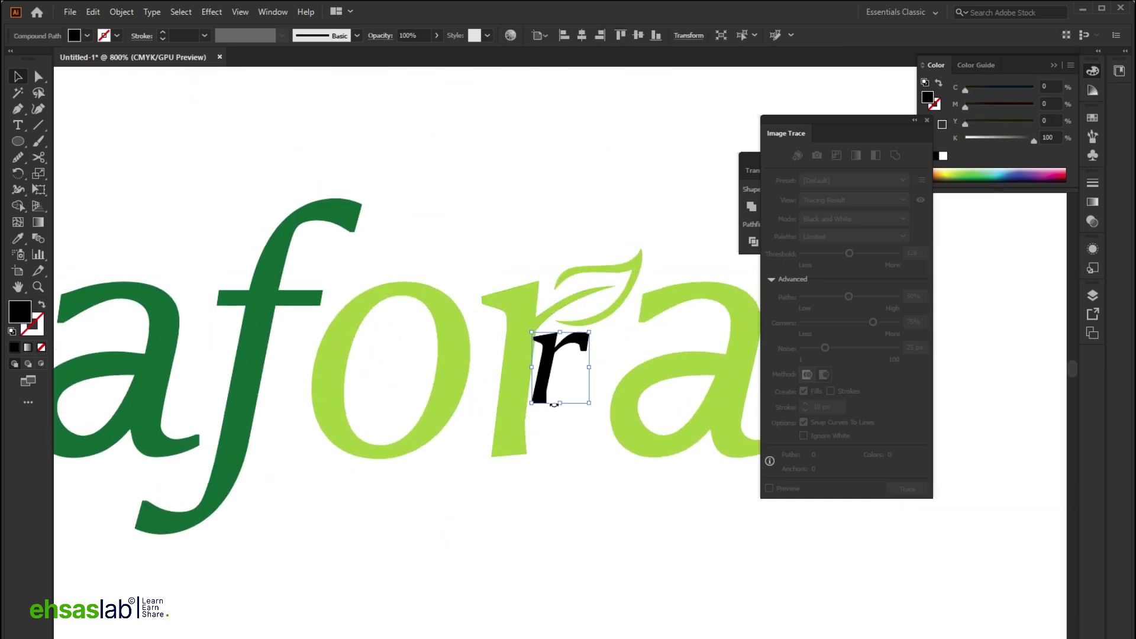
left_click_drag(561, 407, 563, 457)
left_click_drag(561, 333, 560, 278)
left_click_drag(530, 375, 523, 376)
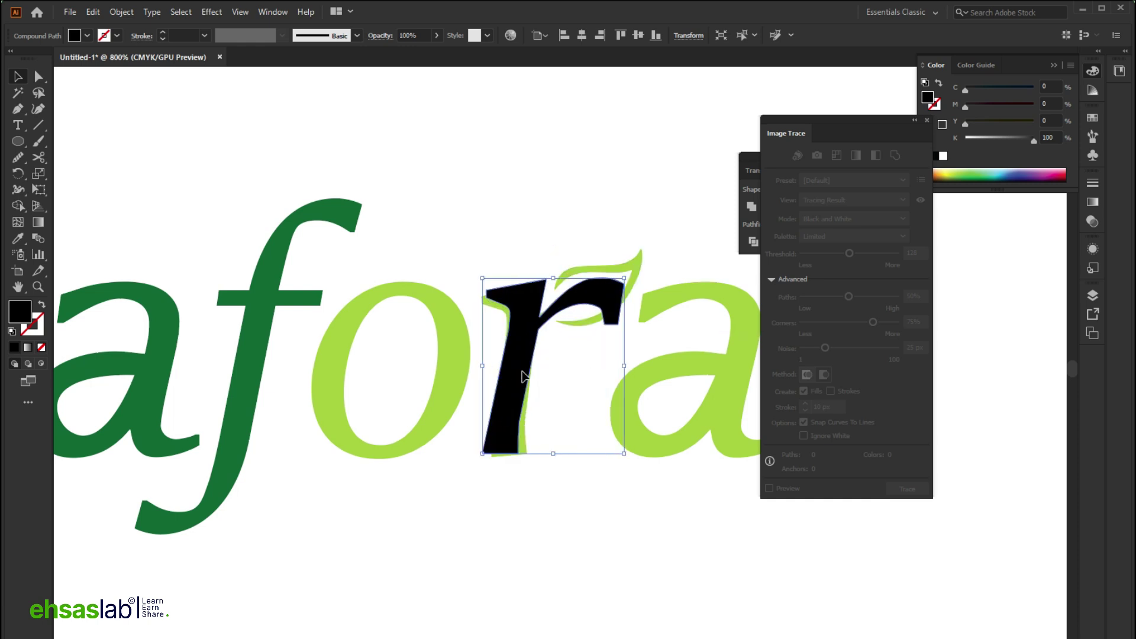
Fine-tune the black r's size and position so its stem and serifs match the light green r beneath it.
scroll(602, 461, "up", 2)
mouse_move(647, 446)
left_mouse_down()
mouse_move(664, 436)
mouse_move(657, 430)
left_mouse_up()
left_click_drag(415, 428, 378, 448)
scroll(497, 375, "up", 2)
left_click_drag(636, 125, 631, 132)
left_click_drag(428, 227, 431, 229)
left_click_drag(655, 478, 659, 477)
left_click_drag(341, 151, 346, 201)
left_click_drag(446, 234, 451, 237)
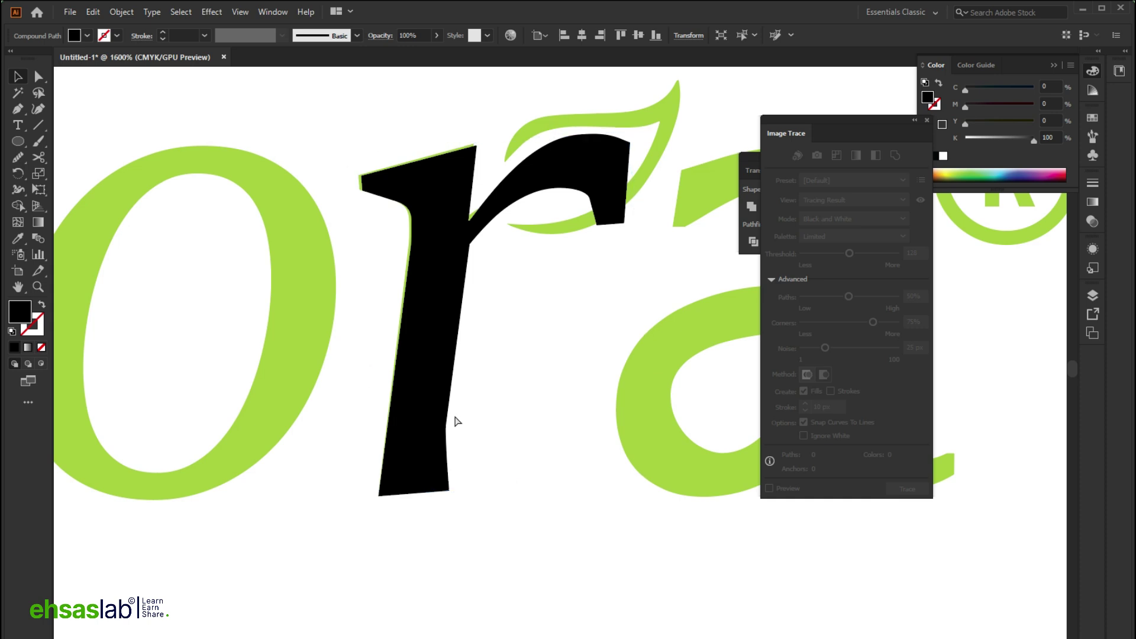
Replace the leaf-shaped r in the bottom two-tone wordmark with the plain r, deleting the leaf-shaped one.
key("Delete")
left_click(436, 368)
key("Delete")
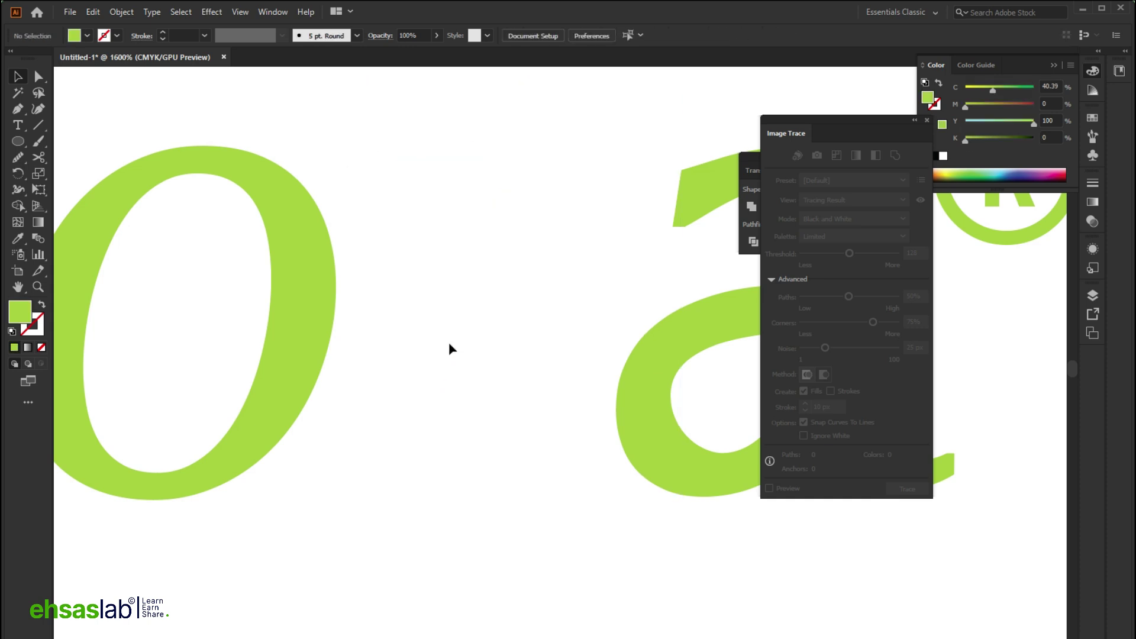
scroll(448, 342, "down", 2)
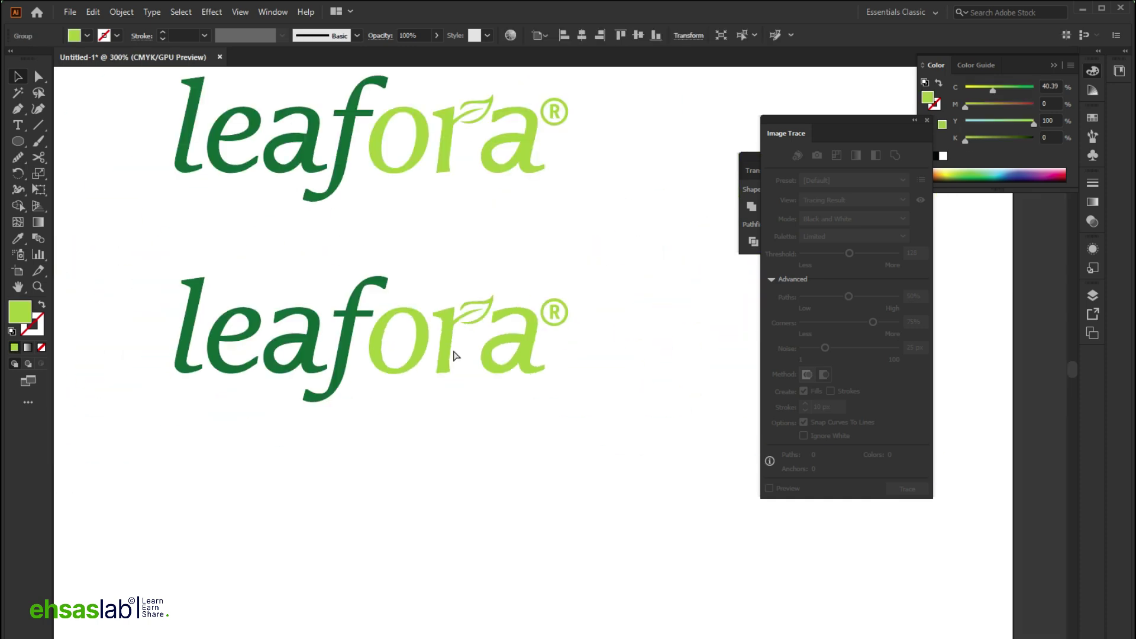
key("ctrl+f")
left_click(447, 367)
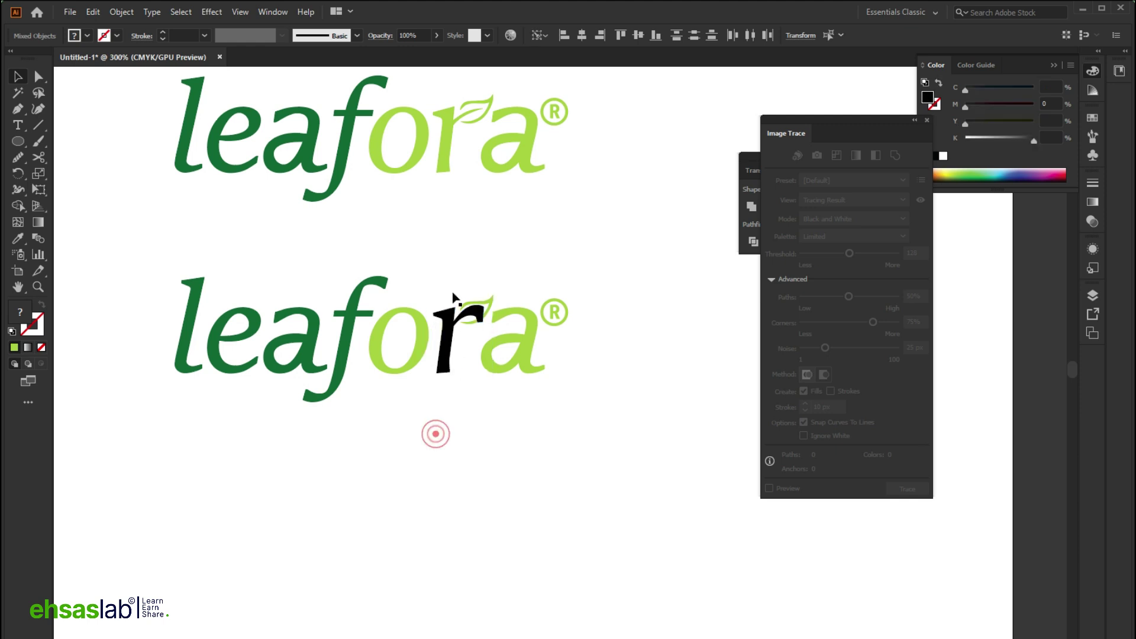
scroll(447, 367, "up", 3)
key("ctrl+shift+bracketleft")
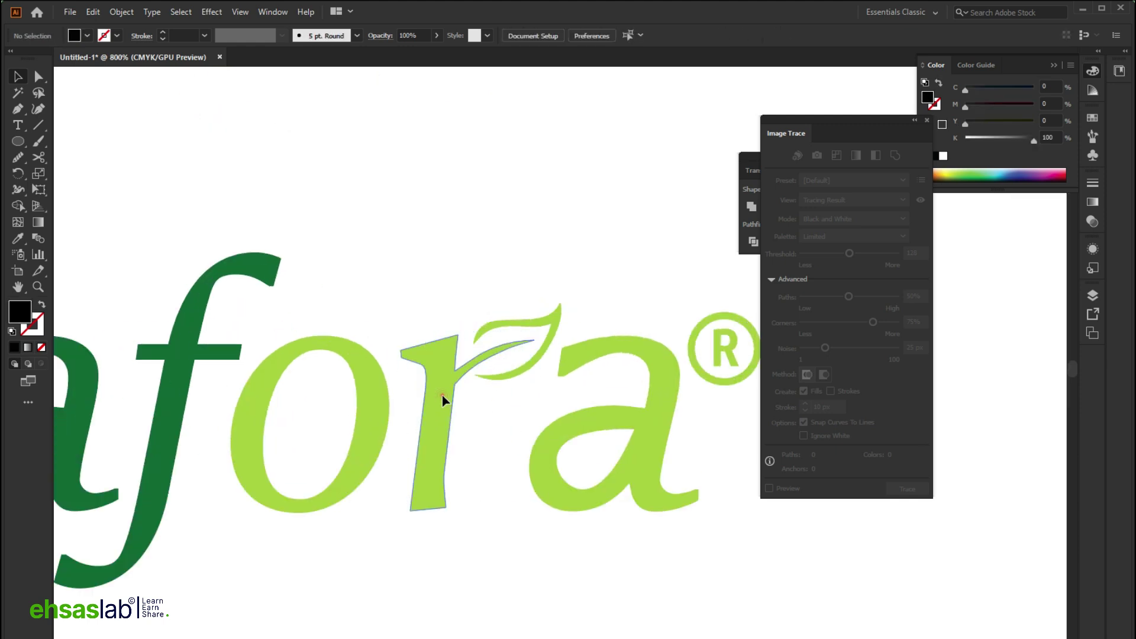
left_click(487, 371)
key("Delete")
Recolour the plain r in the bottom wordmark with the light green sampled from the neighbouring a.
left_click(491, 370)
key("i")
left_click(553, 436)
scroll(435, 460, "down", 3)
scroll(434, 460, "down", 3)
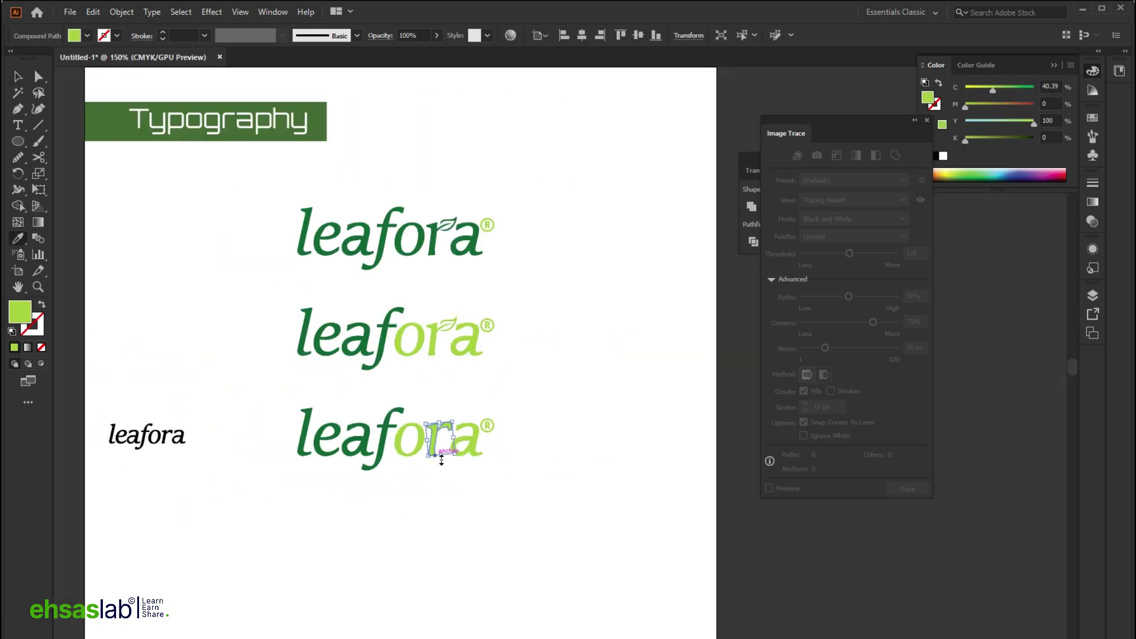
scroll(441, 452, "down", 2)
key("v")
left_click(435, 457)
scroll(326, 331, "up", 1)
scroll(326, 331, "up", 3)
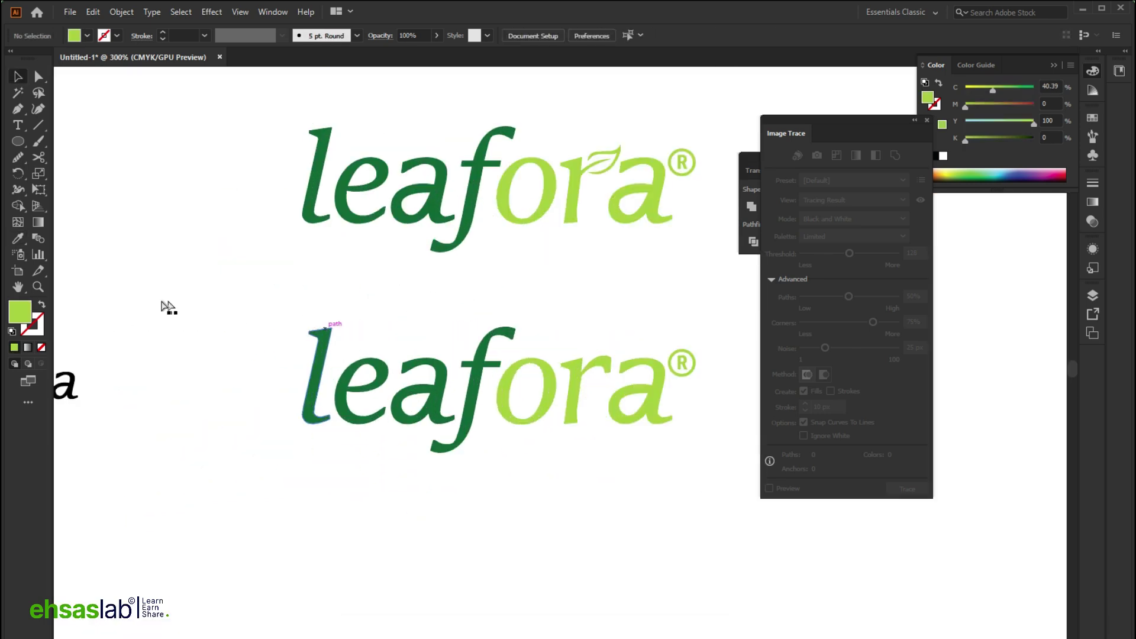
Delete the plain black leafora wordmark from the new Typography artboard.
scroll(167, 307, "down", 3)
scroll(246, 332, "up", 1)
scroll(299, 329, "left", 5)
left_click(299, 411)
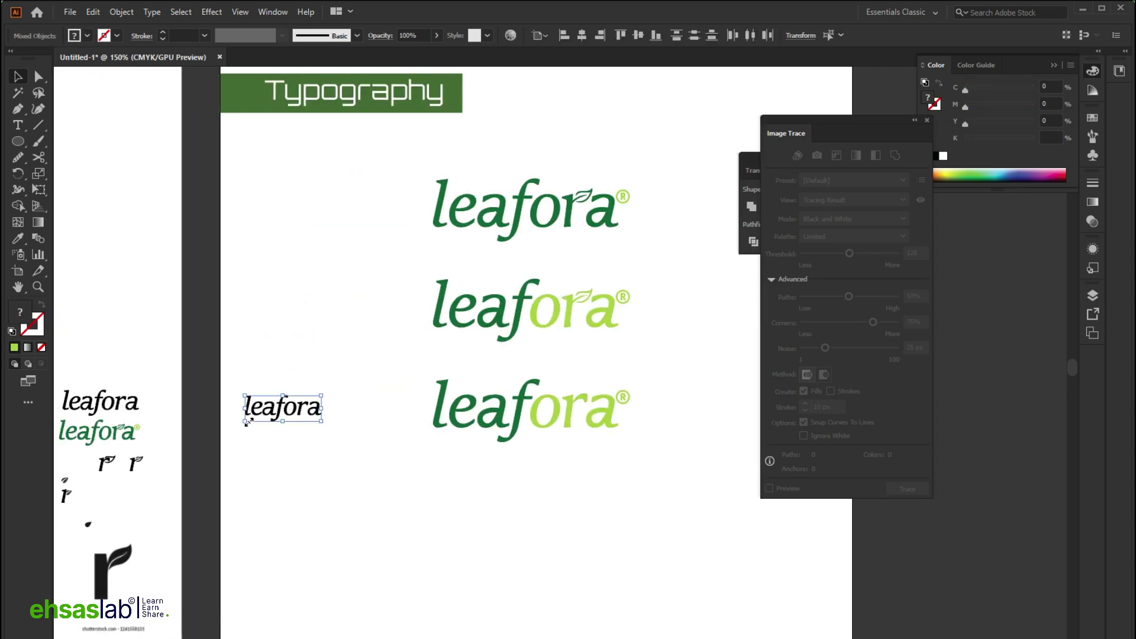
key("Delete")
Move the dark green leaf-r wordmark to the artboard's left half and the two-tone leaf-r wordmark beside it.
scroll(353, 278, "up", 2)
left_click_drag(618, 284, 431, 281)
left_click(249, 418)
scroll(438, 398, "right", 3)
scroll(335, 398, "up", 1)
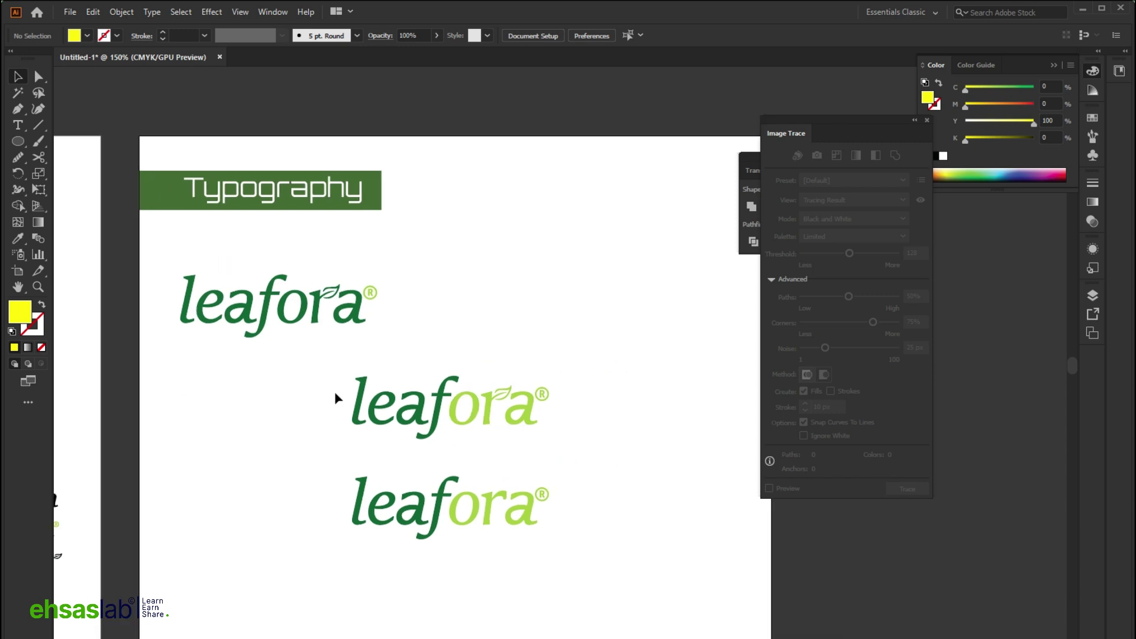
left_click_drag(544, 418, 544, 417)
left_click_drag(509, 420, 633, 317)
Arrange the plain-r two-tone wordmark with a duplicate on its left, and recolour the whole duplicate dark green.
scroll(462, 352, "down", 2)
left_click_drag(348, 401, 380, 406)
scroll(381, 406, "up", 1)
scroll(381, 406, "left", 2)
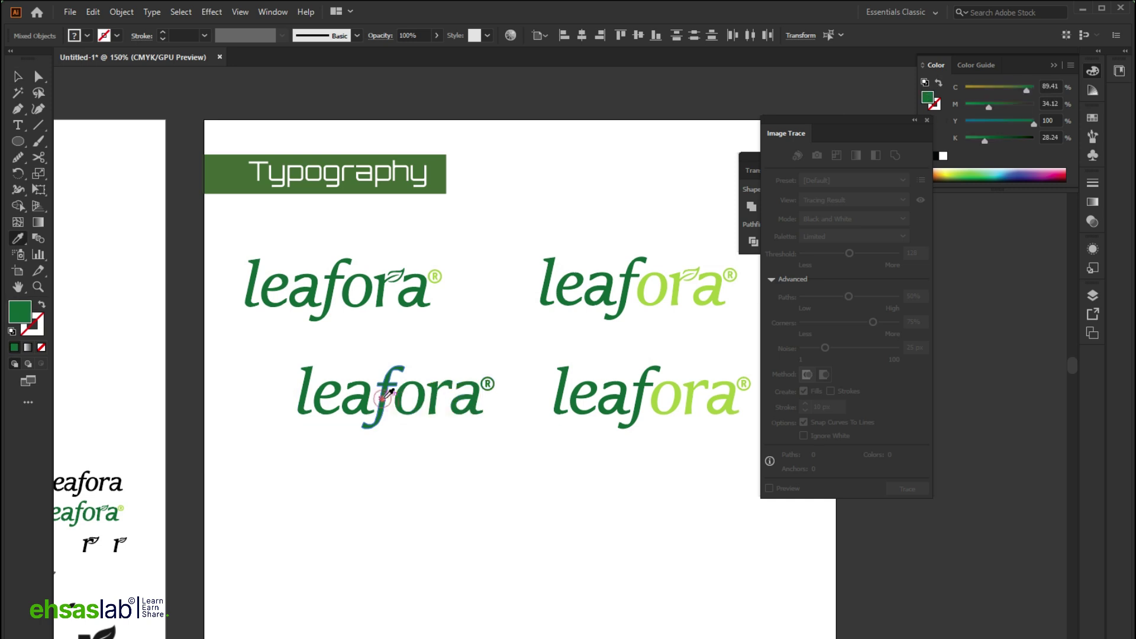
scroll(382, 395, "right", 1)
Recolour the R mark of the plain-r dark green wordmark with the light green of the upper R mark.
left_click(474, 426)
scroll(450, 378, "up", 5)
left_click_drag(408, 400, 407, 400)
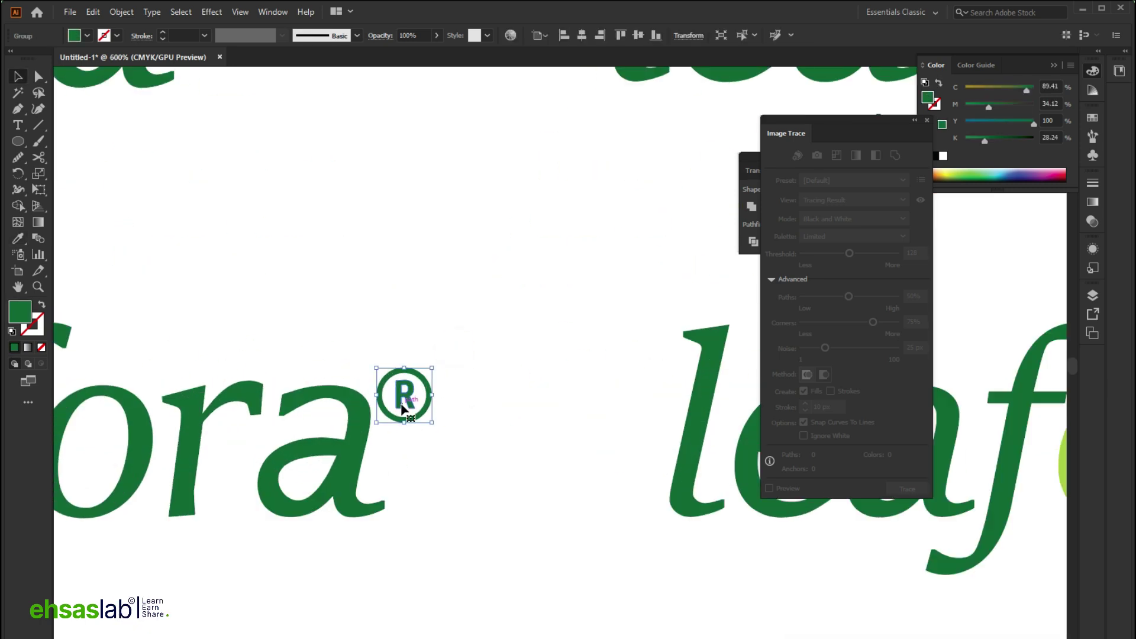
scroll(408, 396, "down", 2)
key("i")
left_click(203, 174)
scroll(527, 288, "down", 1)
scroll(527, 289, "down", 3)
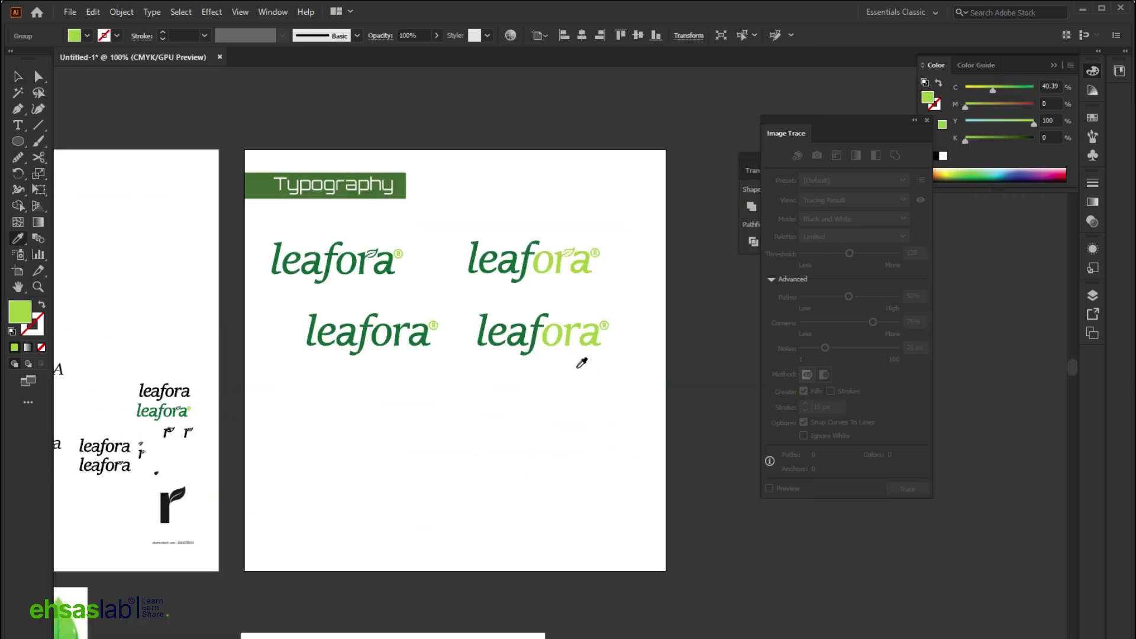
Group the letters and R mark of the plain-r dark green wordmark.
left_click_drag(489, 377, 490, 377)
key("ctrl+g")
left_click(443, 367)
left_click(408, 343)
scroll(317, 346, "up", 2)
left_click_drag(365, 343, 341, 343)
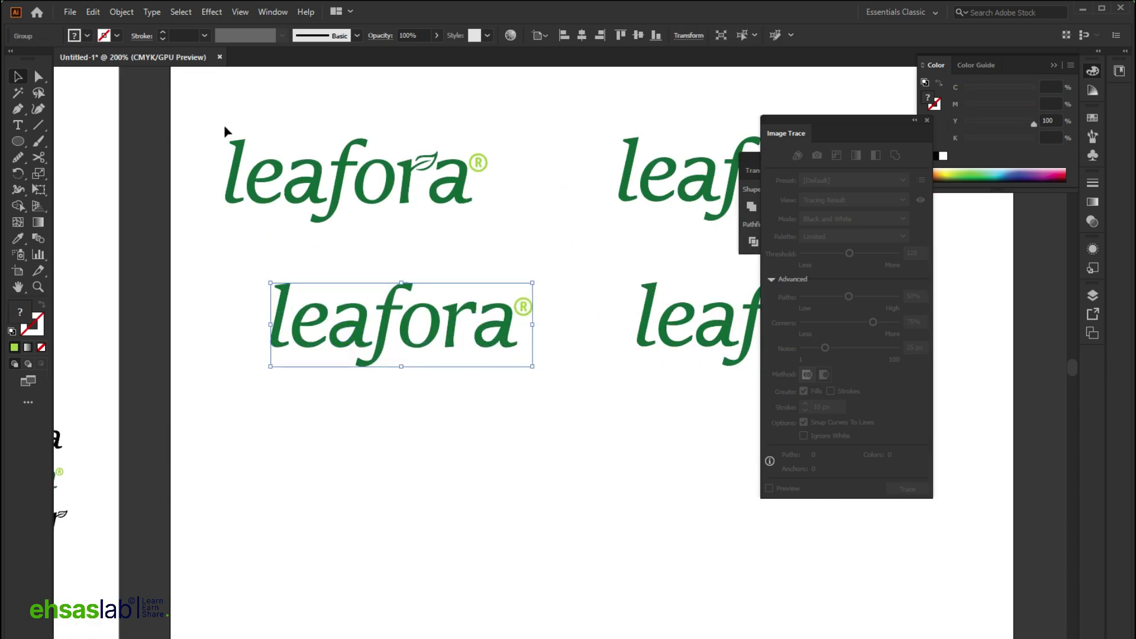
Align the plain-r dark green wordmark beneath the leaf-r one and bring the two-tone pair closer to them.
left_click_drag(529, 208, 513, 192)
left_click(597, 321)
scroll(393, 349, "down", 4)
scroll(410, 352, "up", 2)
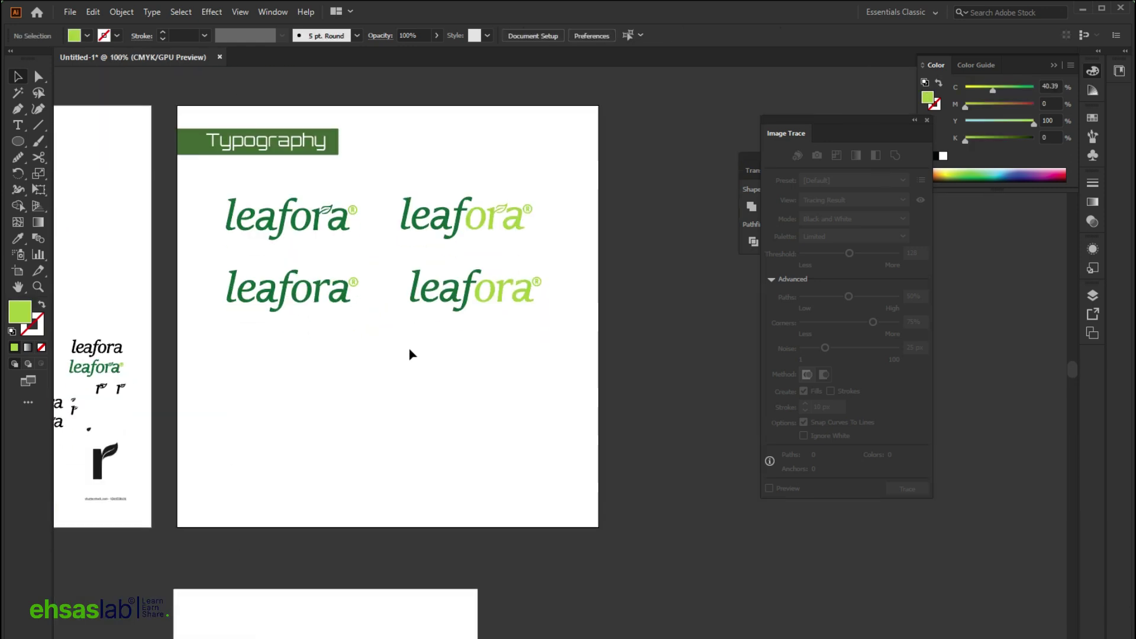
Shift the plain-r two-tone letters left beneath the leaf-r two-tone wordmark, and show the artboard full screen.
scroll(409, 354, "down", 3)
scroll(409, 349, "down", 2)
scroll(410, 346, "up", 3)
scroll(409, 346, "down", 3)
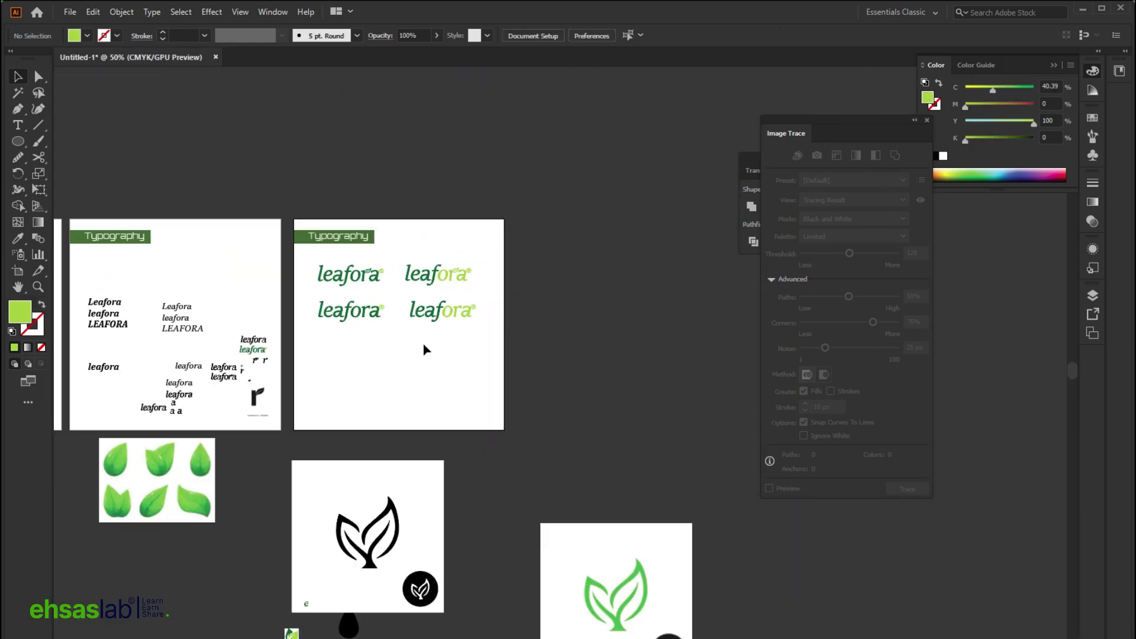
scroll(407, 331, "up", 1)
scroll(407, 325, "up", 4)
left_click_drag(404, 391, 750, 528)
scroll(435, 445, "down", 4)
left_click(388, 462)
scroll(390, 473, "left", 2)
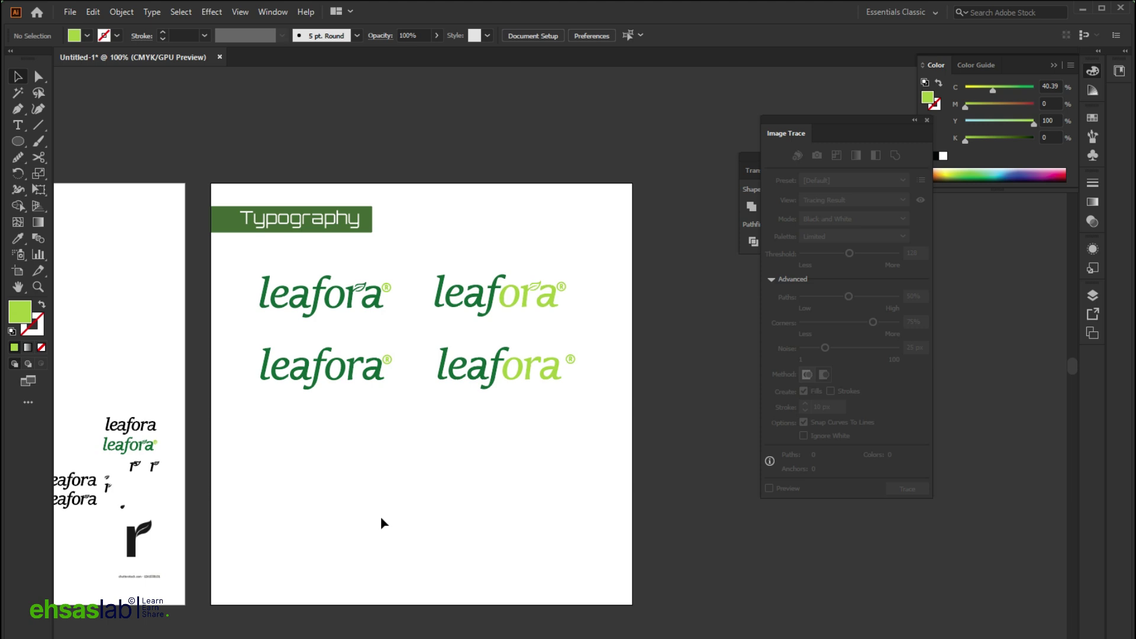
key("shift+f")
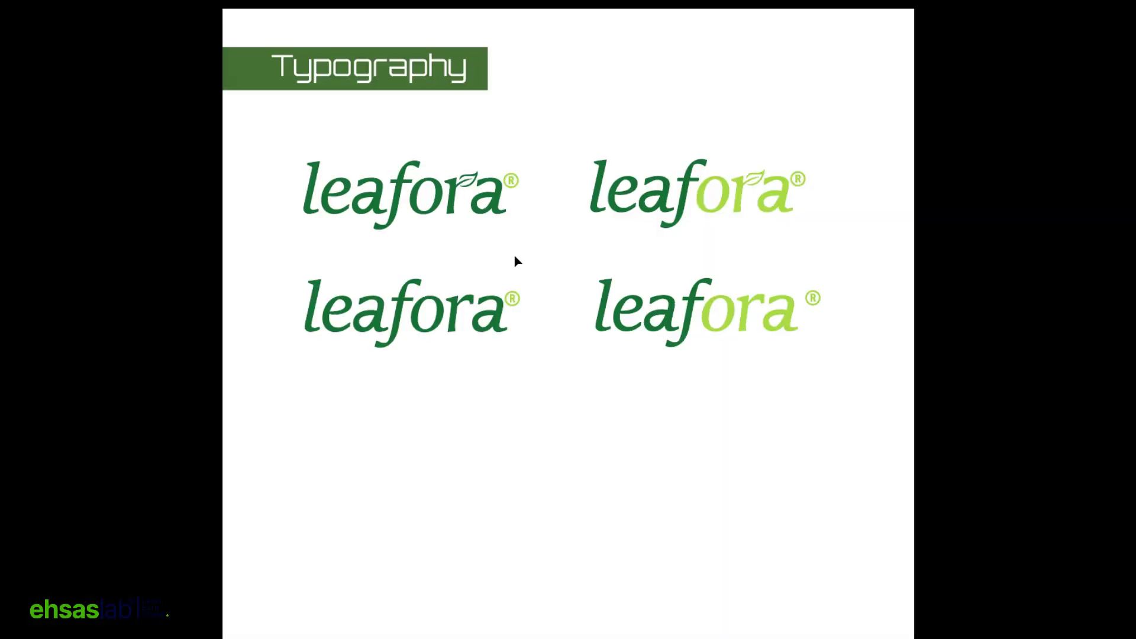
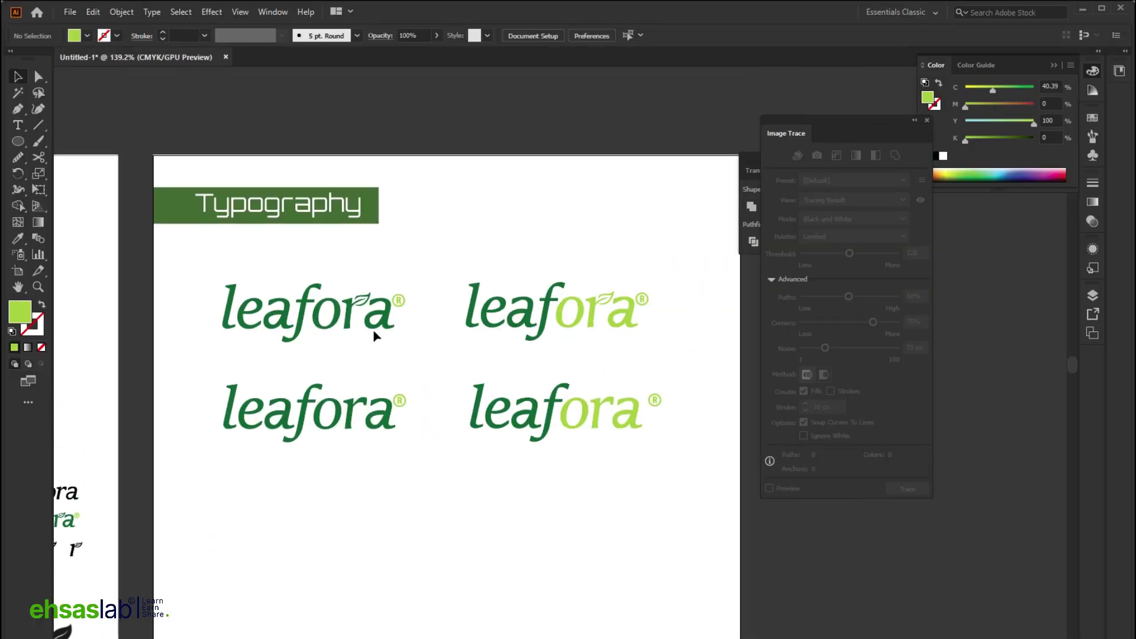
Group the letters, leaf and R mark of the upper dark green wordmark.
scroll(248, 324, "up", 2)
left_click_drag(170, 274, 395, 362)
scroll(324, 332, "down", 2)
scroll(324, 282, "up", 1)
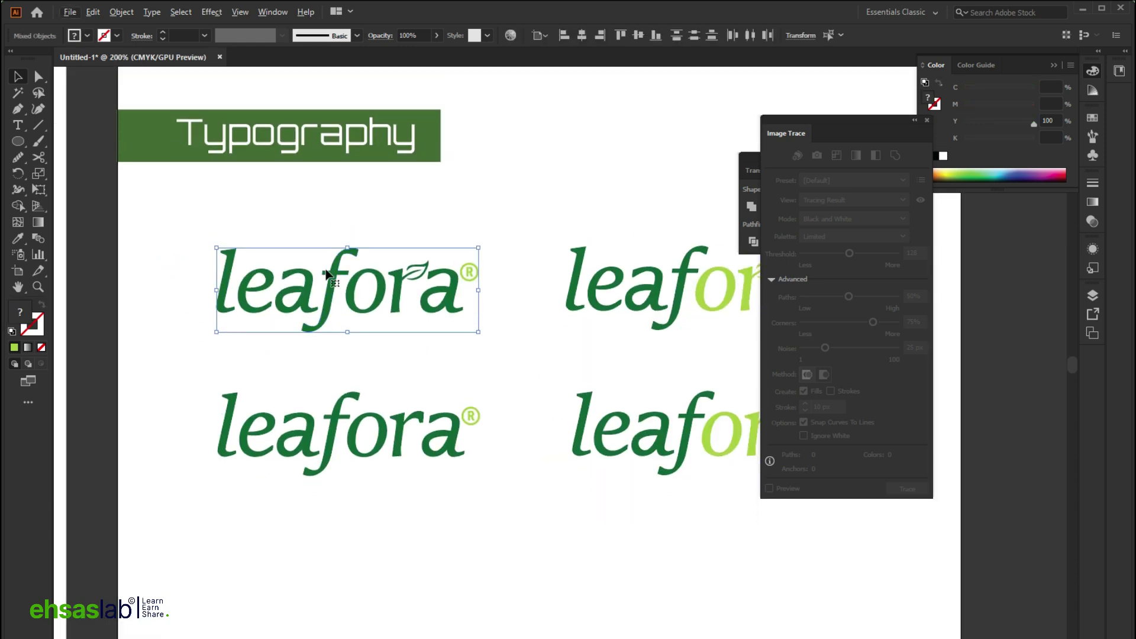
left_click(377, 301)
left_click_drag(508, 238, 190, 330)
key("ctrl+g")
scroll(347, 322, "right", 2)
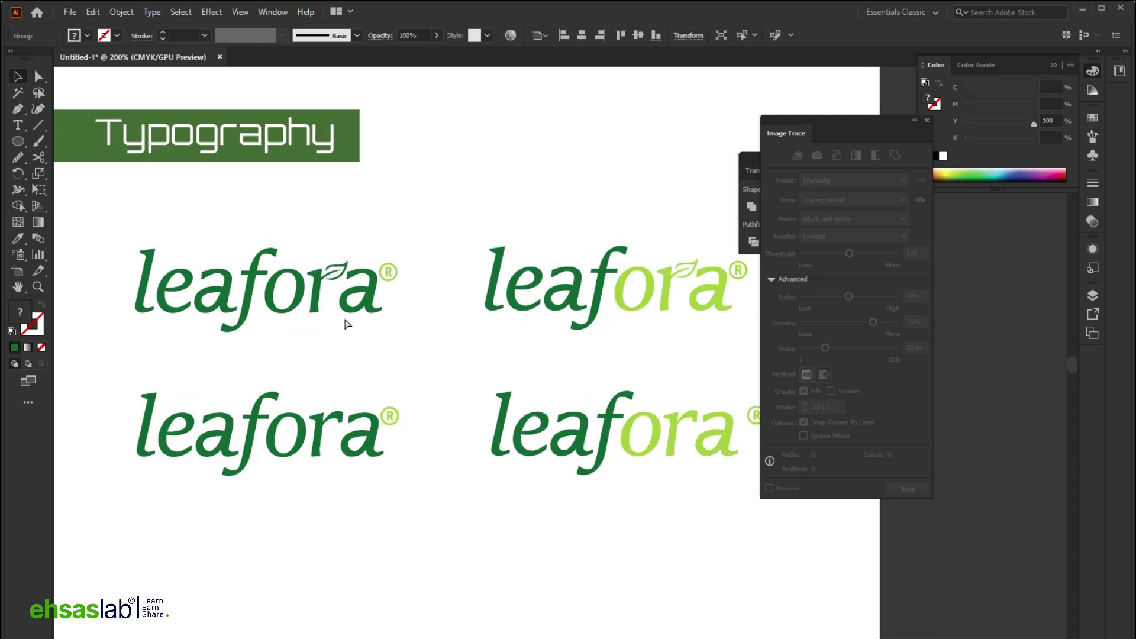
scroll(634, 281, "right", 2)
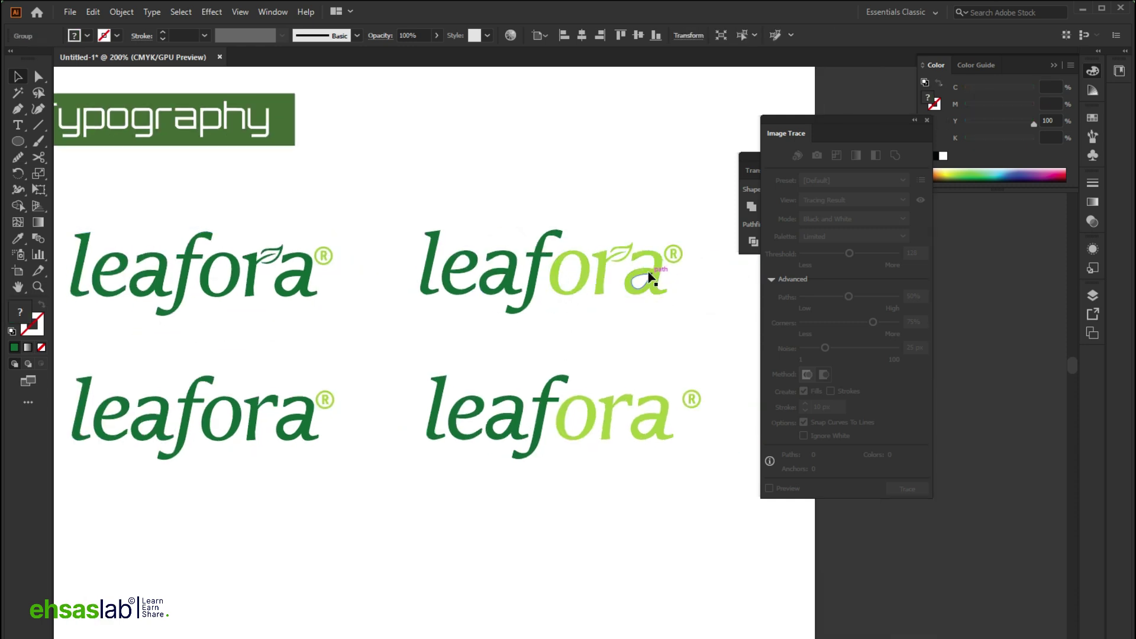
scroll(652, 278, "up", 2)
scroll(651, 279, "down", 2)
scroll(481, 387, "left", 2)
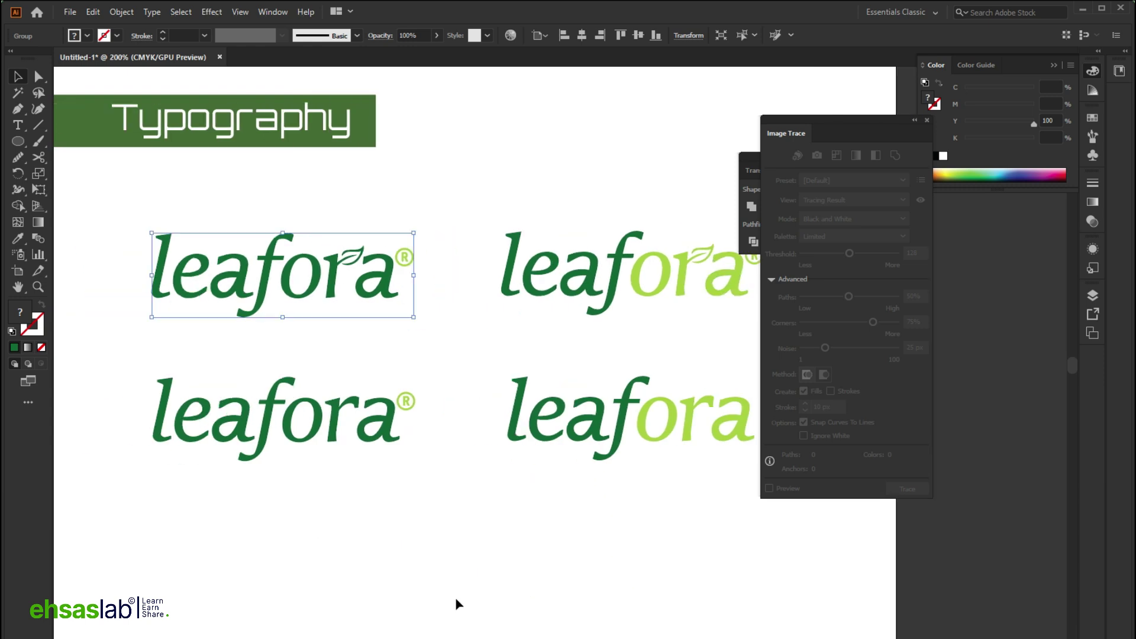
Switch to ChatGPT in the browser and ask "what's meaning of ora?" in the leaf teacup branding chat.
left_click(378, 609)
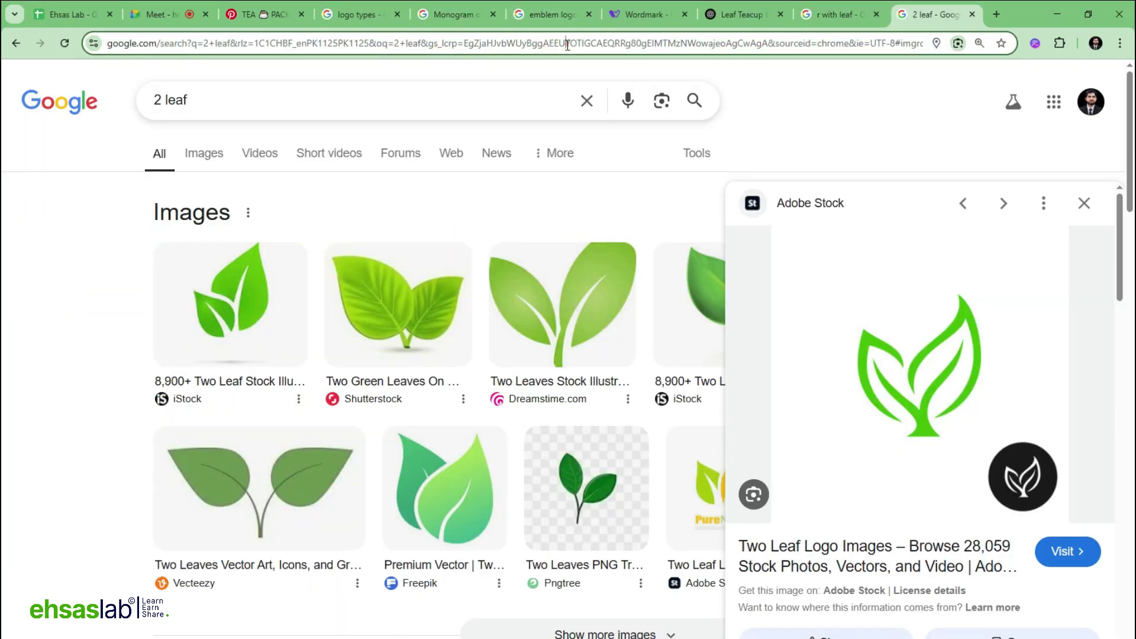
left_click(738, 14)
left_click(462, 615)
type("w")
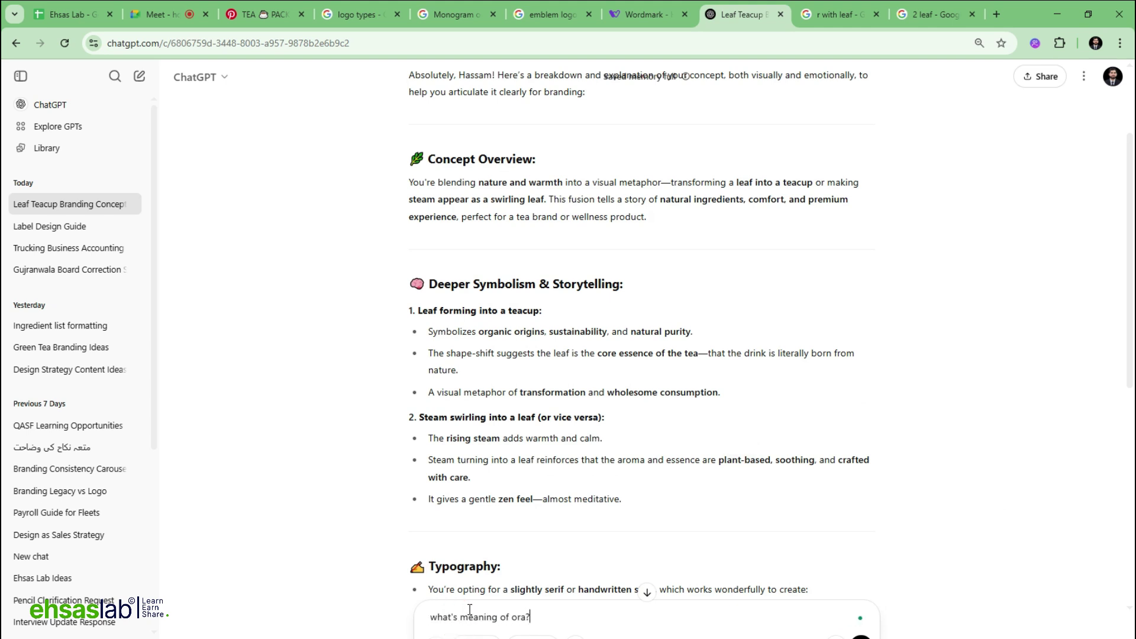
key("Return")
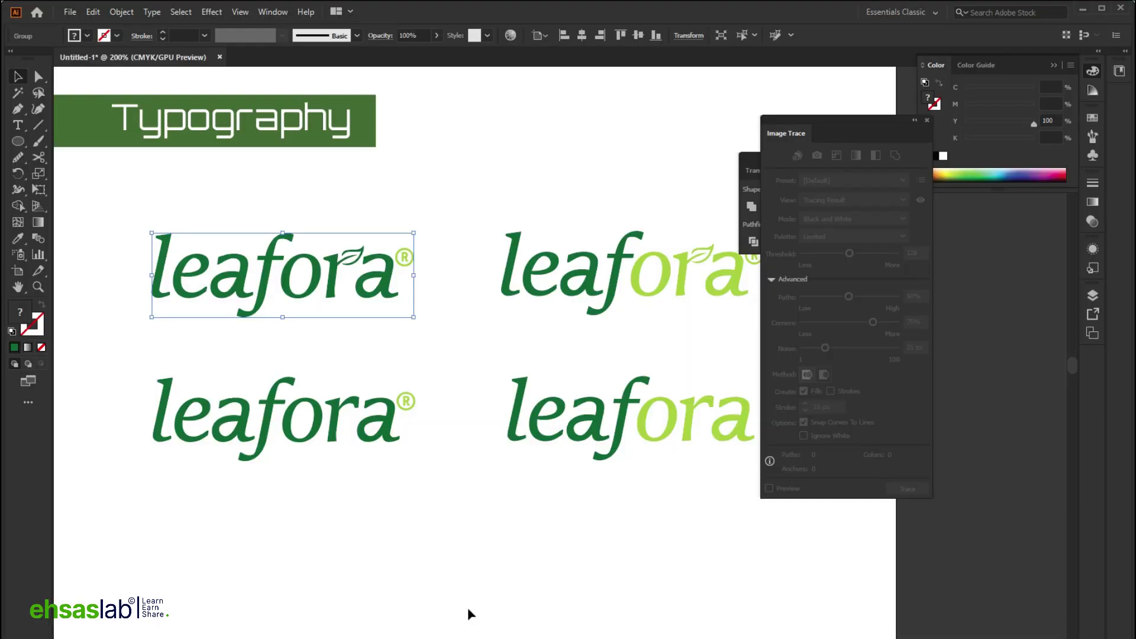
scroll(310, 329, "up", 1)
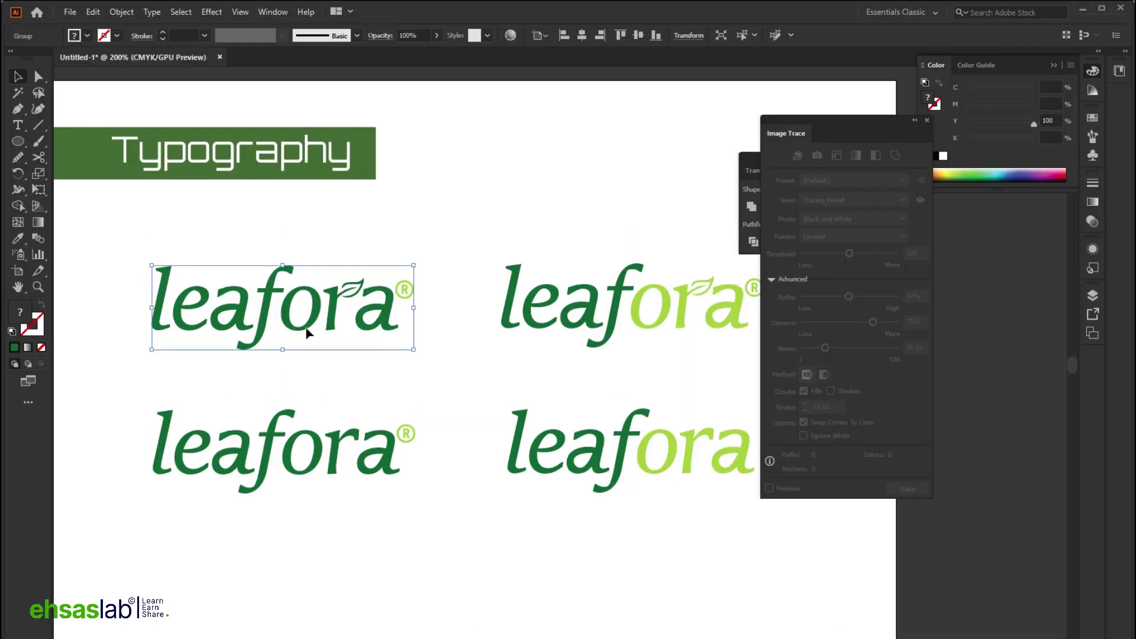
scroll(299, 353, "down", 1, "alt")
scroll(317, 314, "down", 2)
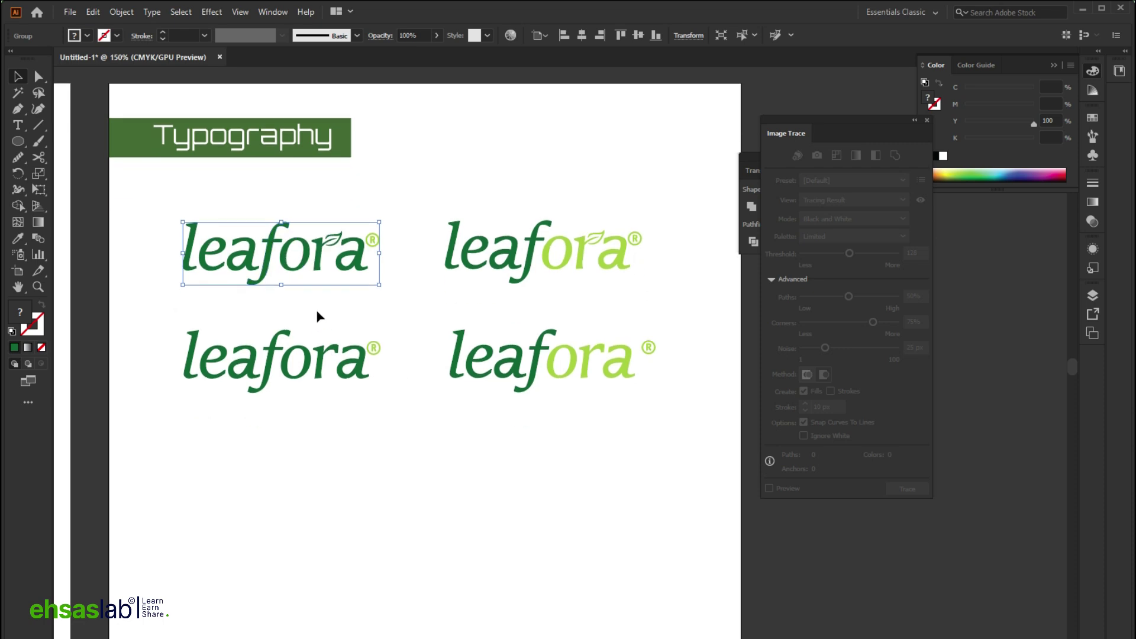
left_click(135, 207)
left_click_drag(382, 284, 385, 282)
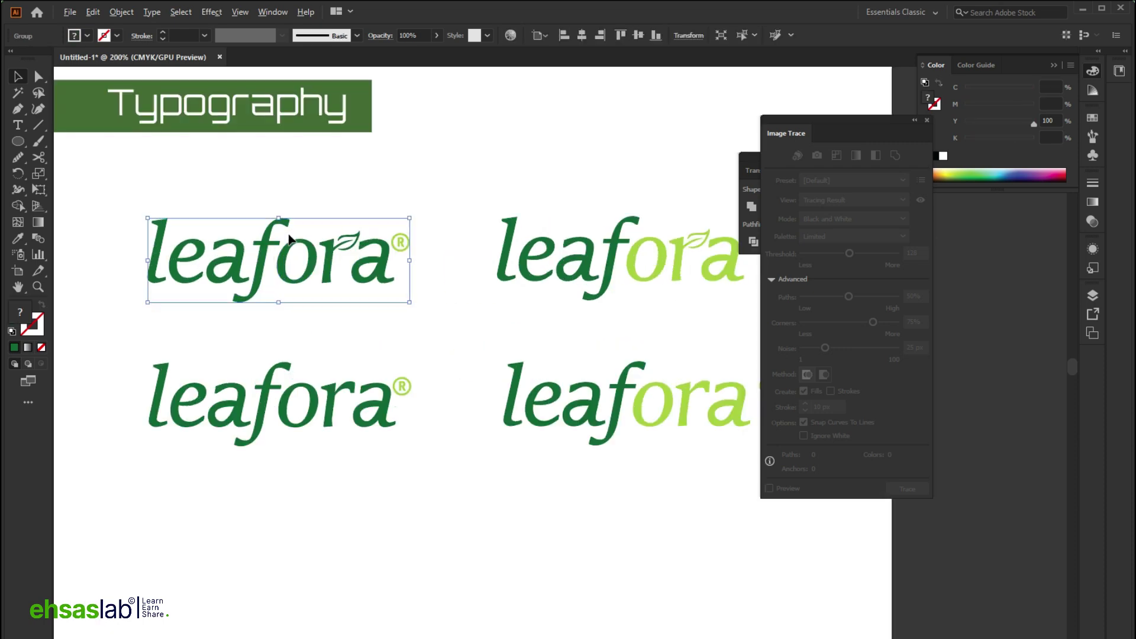
scroll(385, 296, "up", 2, "alt")
scroll(254, 373, "down", 2, "alt")
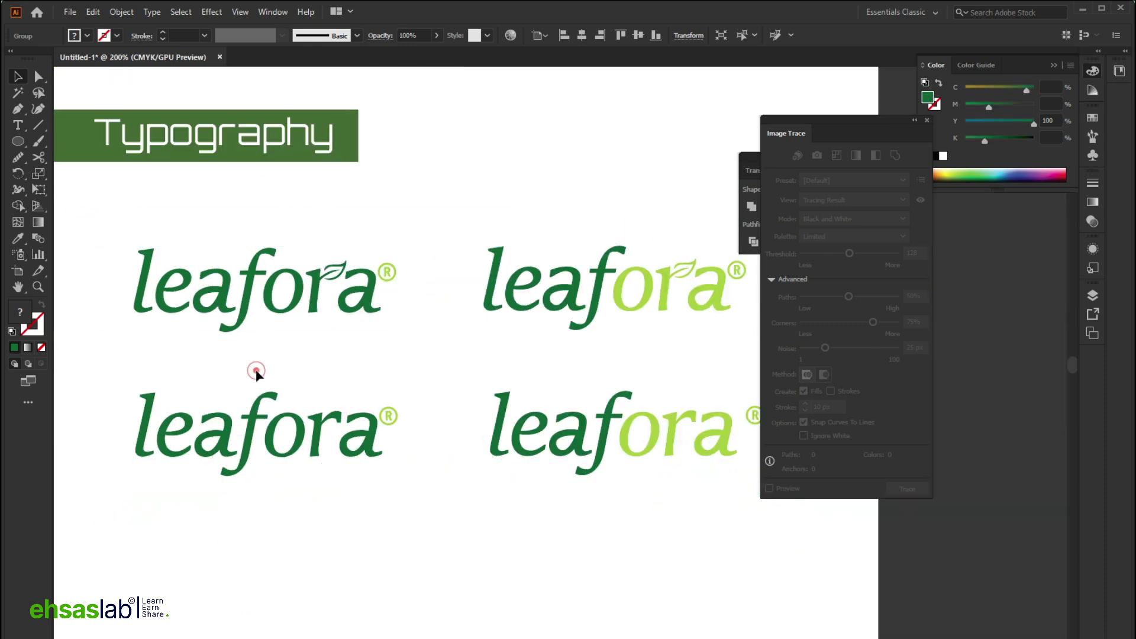
Place a copy of the dark green leaf-r leafora wordmark in the empty area centred below the four variants.
left_click(254, 373)
scroll(212, 341, "up", 4, "alt")
scroll(293, 322, "down", 4, "alt")
left_click_drag(441, 263, 190, 322)
scroll(274, 260, "down", 2)
left_click_drag(275, 220, 409, 503)
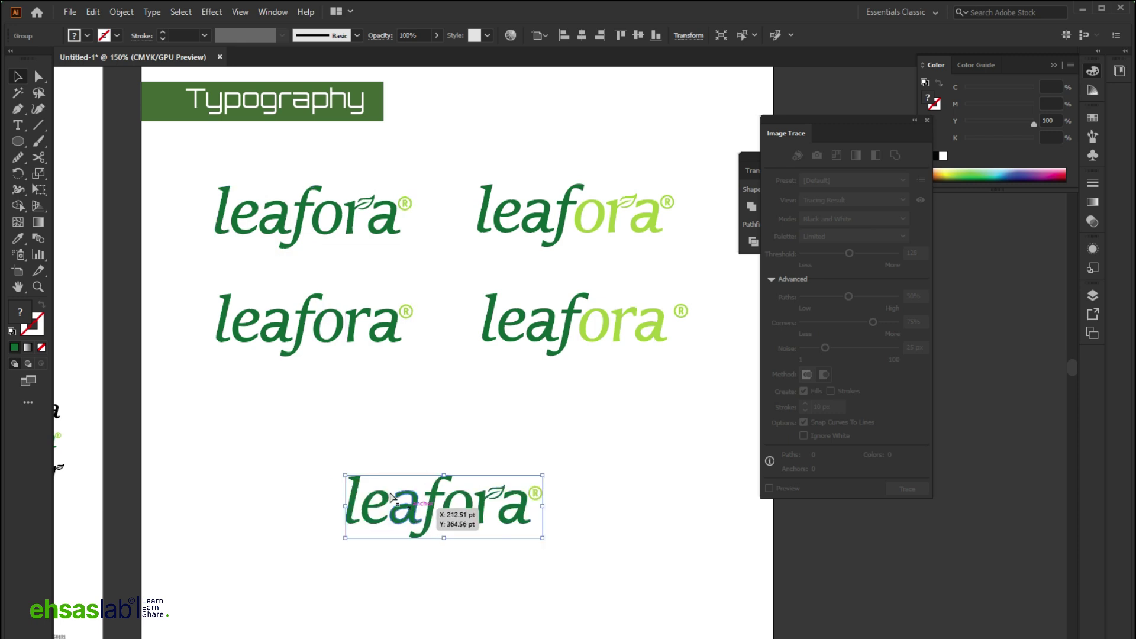
scroll(249, 426, "down", 4, "alt")
scroll(254, 430, "up", 3, "alt")
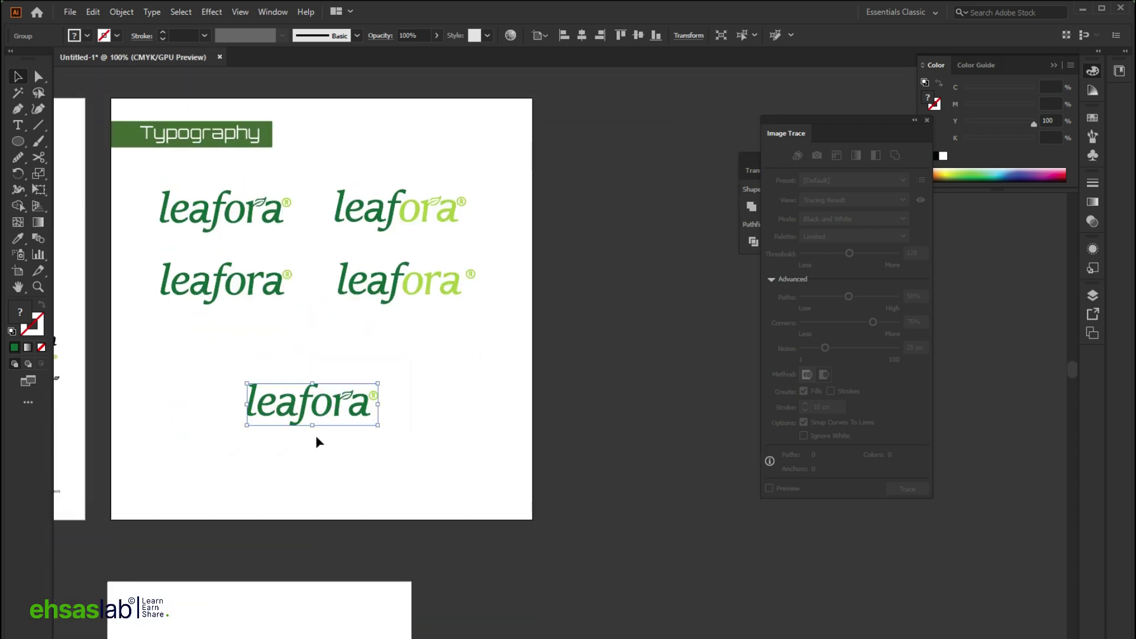
scroll(268, 441, "up", 4, "alt")
scroll(268, 441, "down", 1, "alt")
scroll(463, 435, "down", 2, "alt")
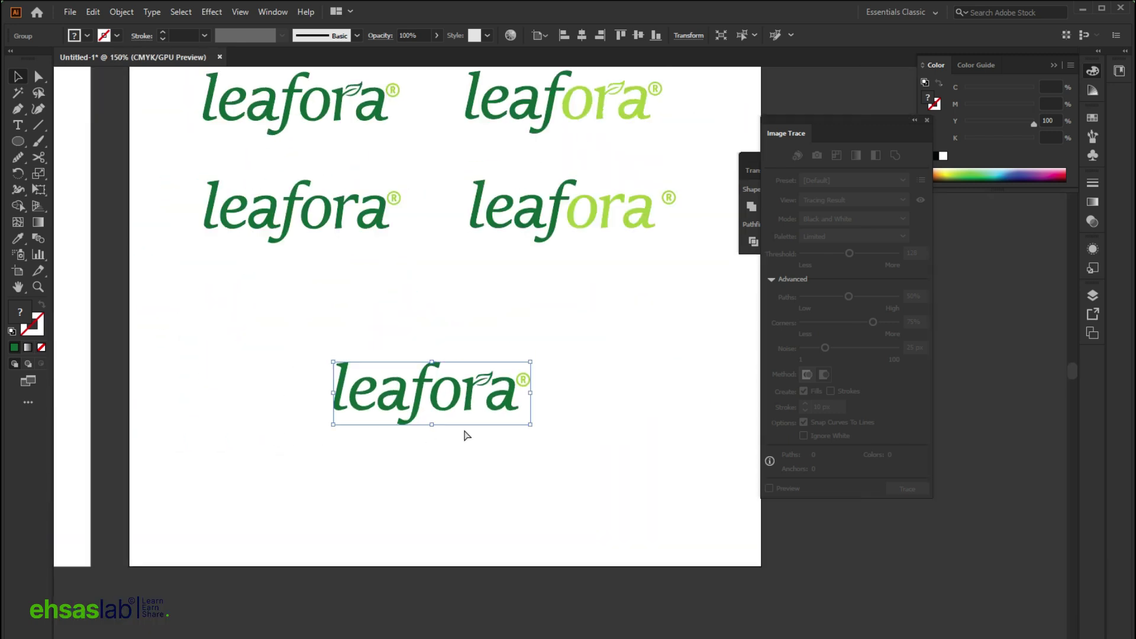
scroll(464, 435, "right", 2, "ctrl")
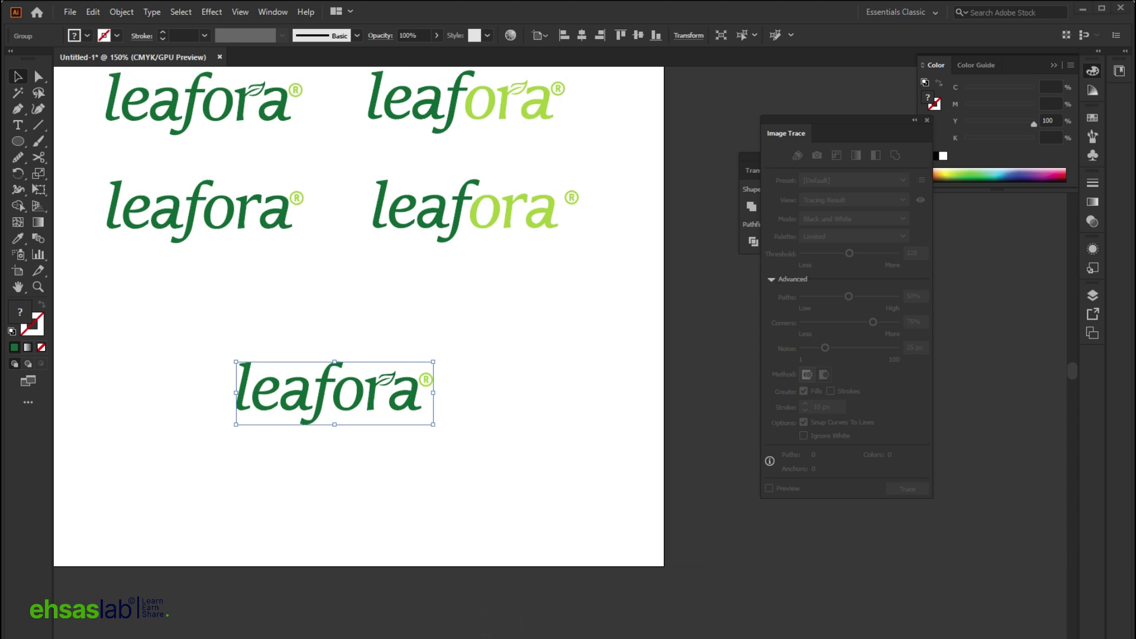
Switch to the browser and load freepik.com in place of the ChatGPT page.
left_click(373, 615)
left_click(364, 42)
type("freepik.com")
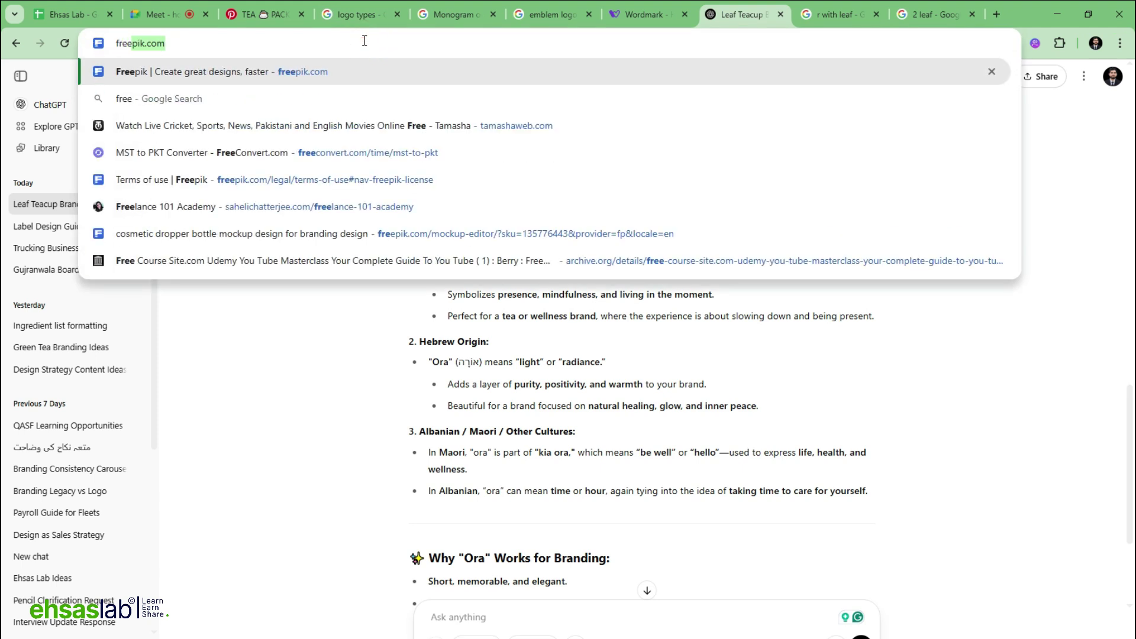
key("Return")
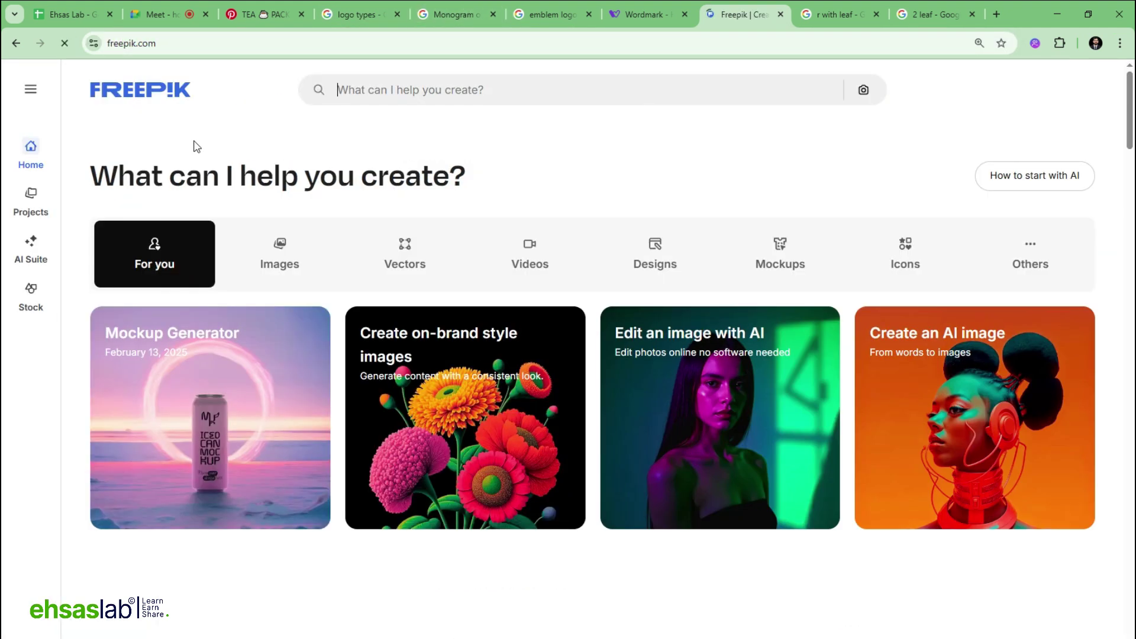
Search Freepik for "emblum logo shapes".
left_click(396, 94)
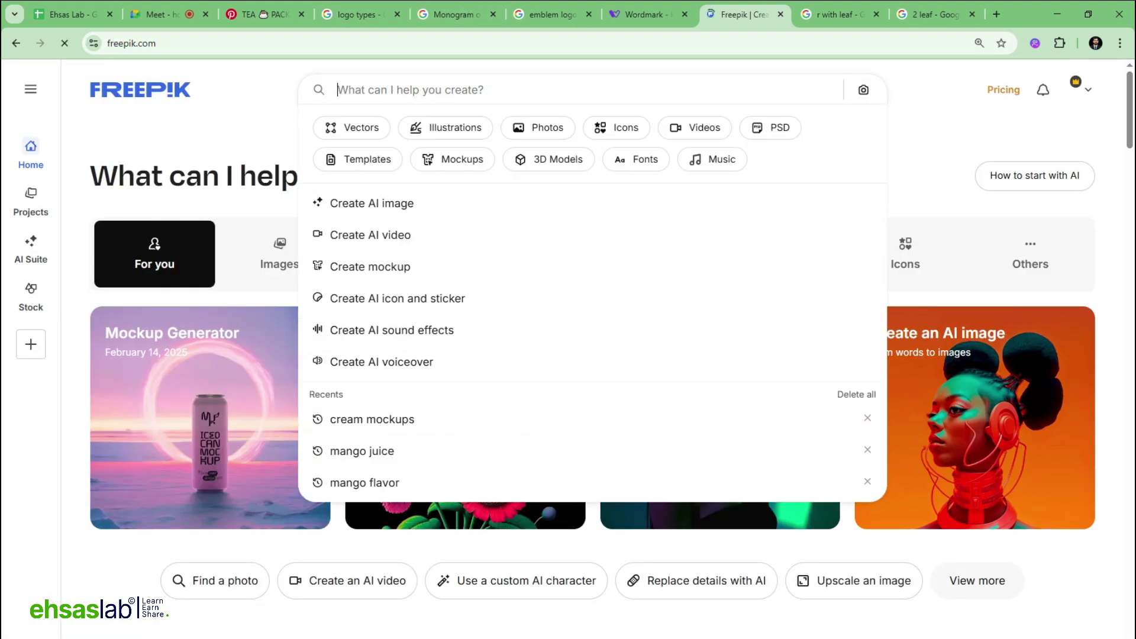
type("a")
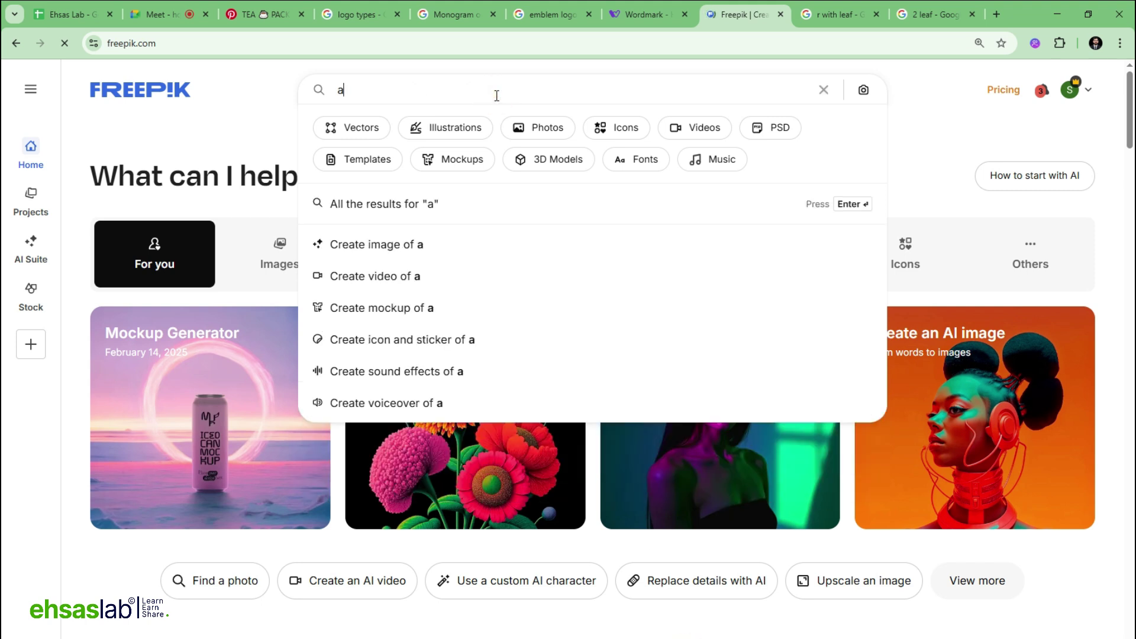
type("mblum logo shapes")
key("Return")
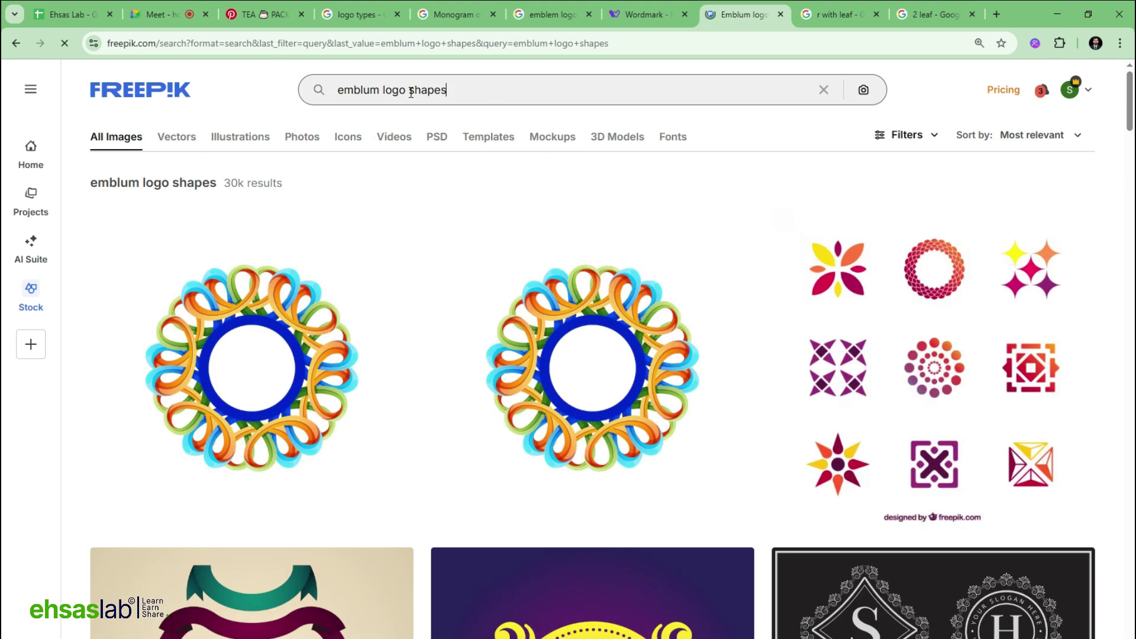
Refine the search to "emblum logo vector shapes" and browse the first page of results for badge outlines.
left_click(411, 93)
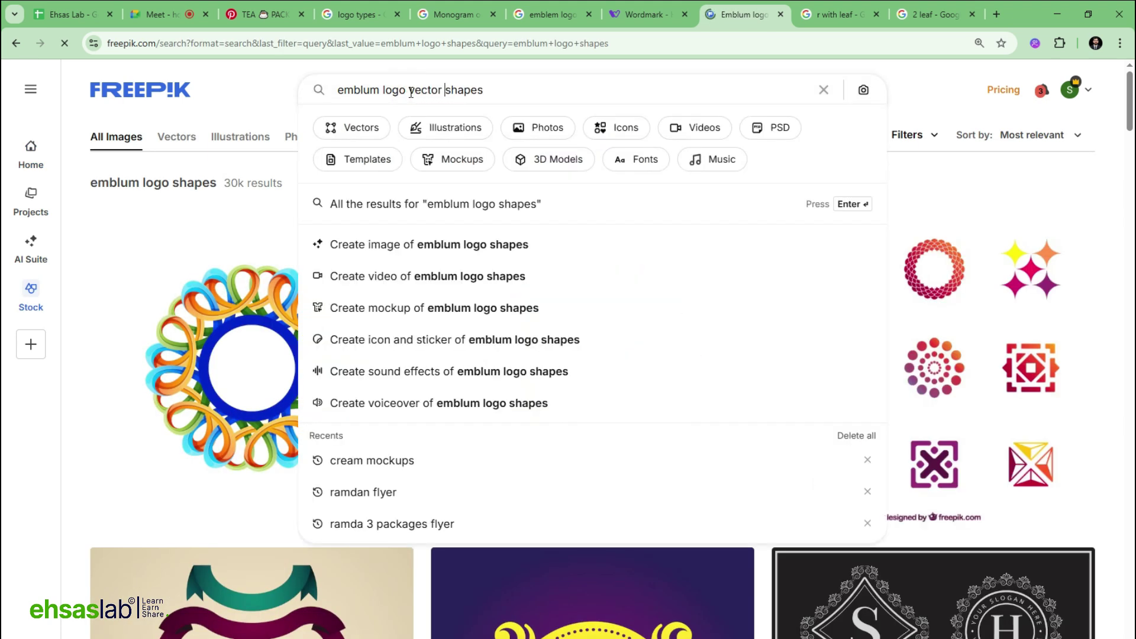
key("Return")
scroll(467, 381, "down", 3)
scroll(469, 379, "down", 15)
scroll(469, 379, "down", 15)
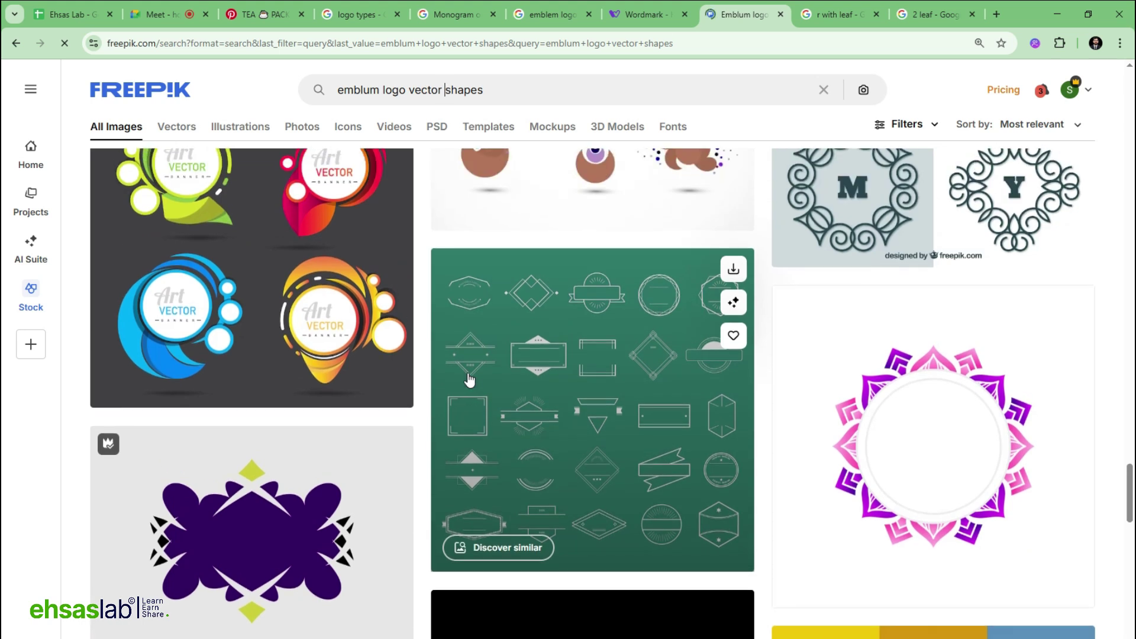
scroll(469, 379, "down", 15)
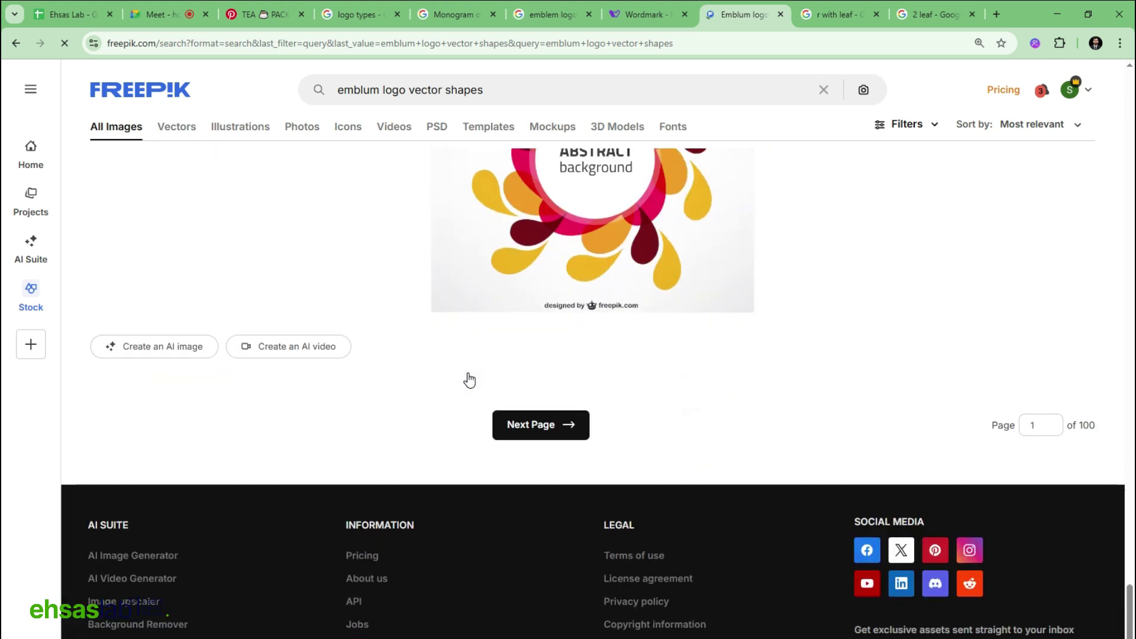
Go to the second results page and open the "Classic style wedding invitation badge" vector's details.
left_click(518, 424)
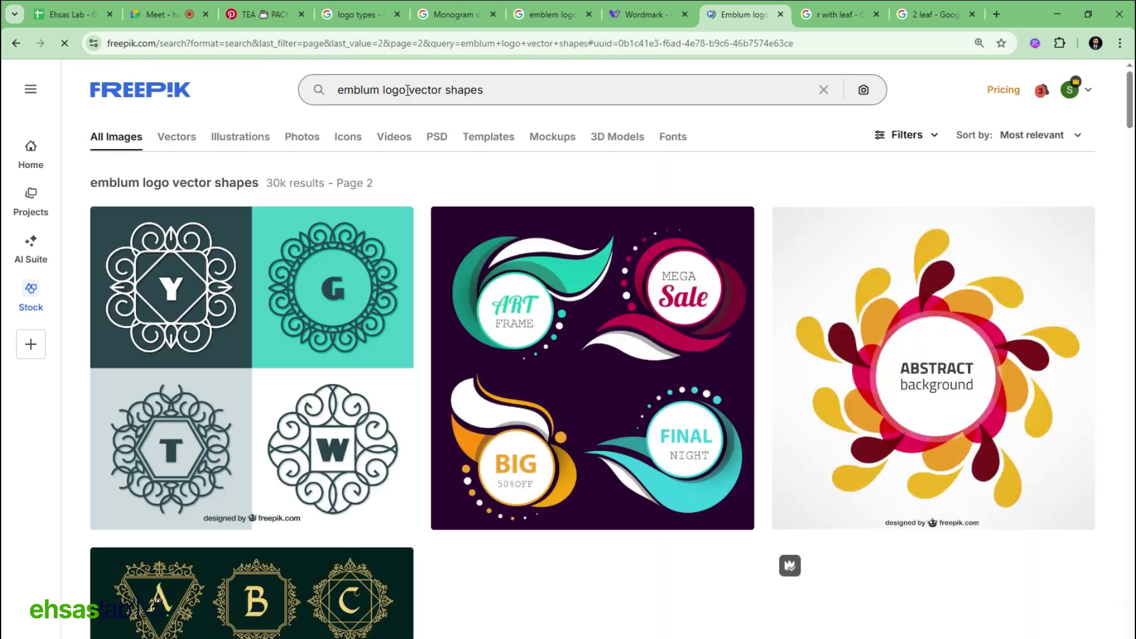
scroll(450, 266, "down", 15)
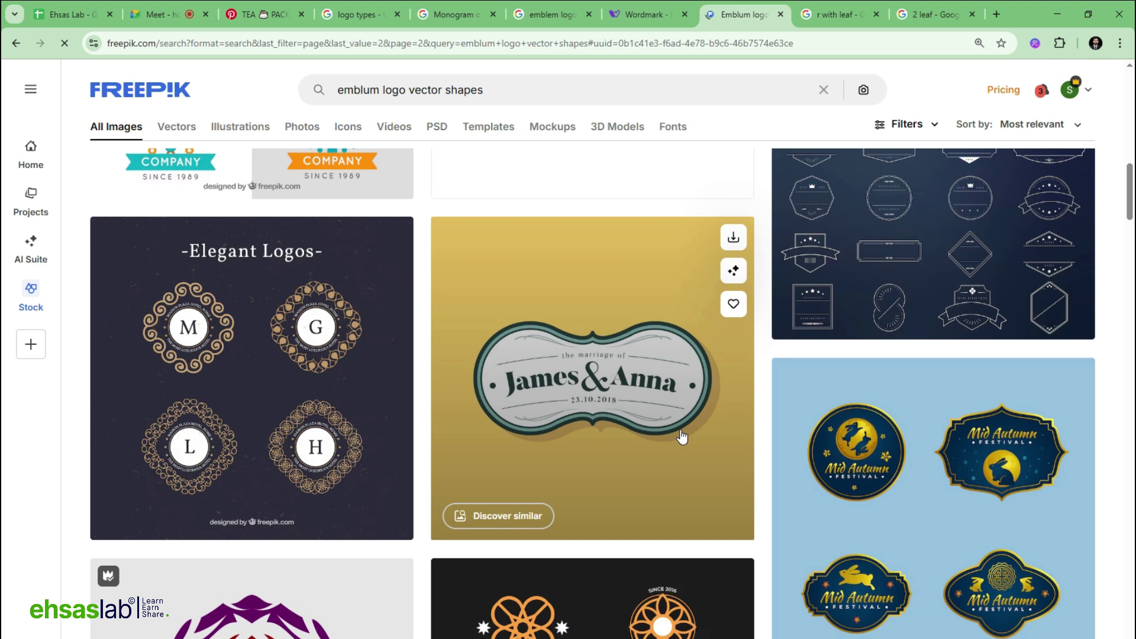
scroll(680, 436, "down", 4)
left_click(619, 223)
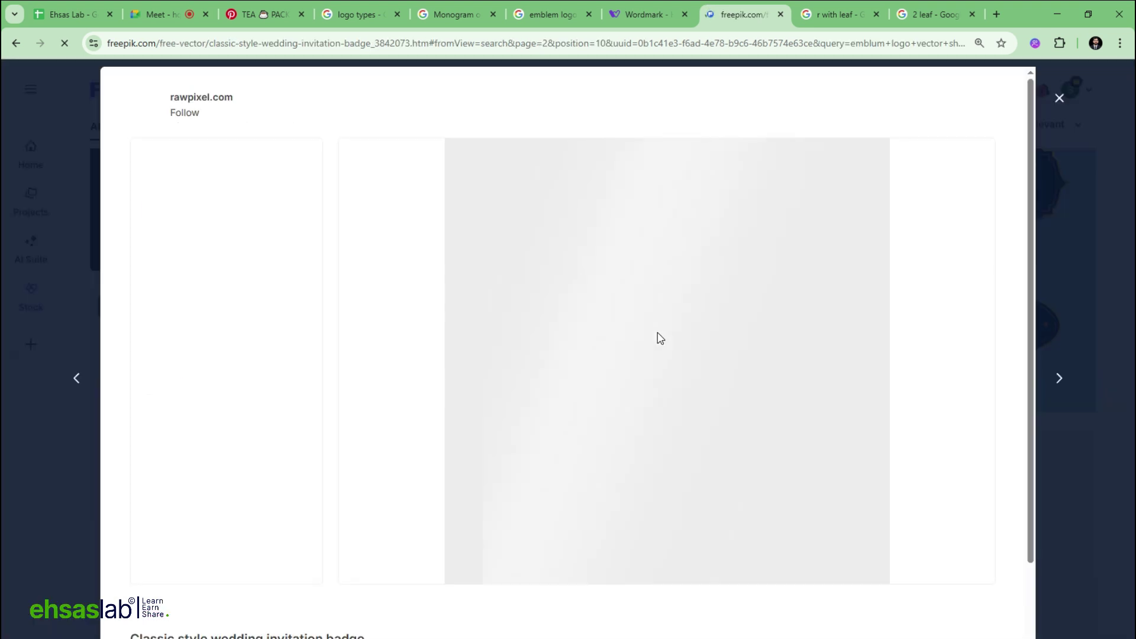
scroll(661, 339, "down", 3)
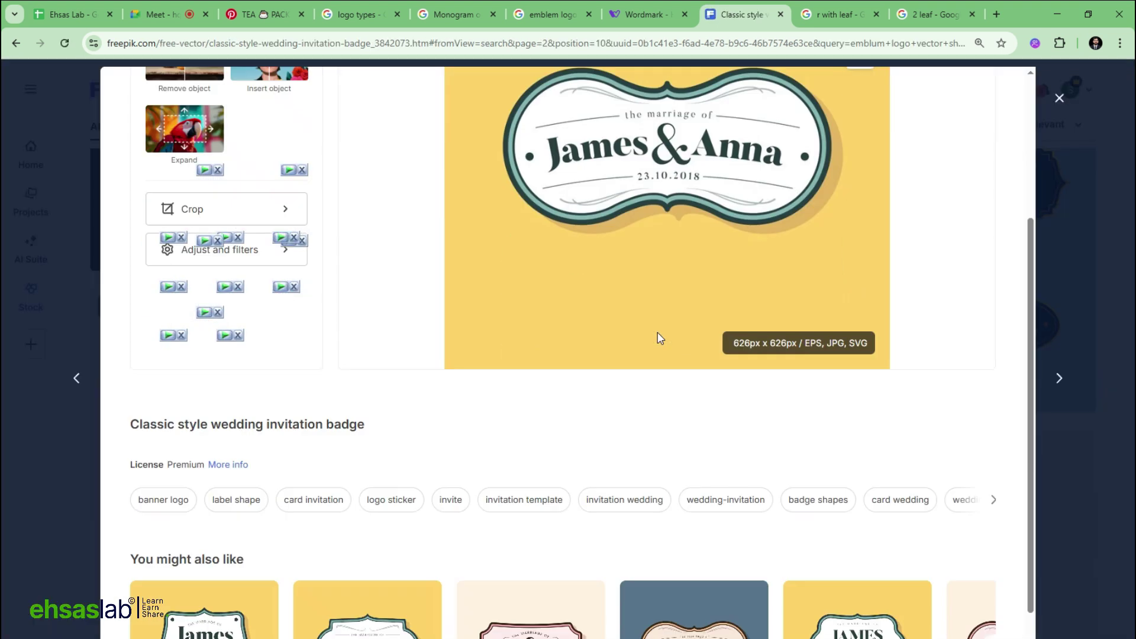
Open the pink rectangular wedding badge from the related designs and download it as SVG.
scroll(660, 339, "down", 1)
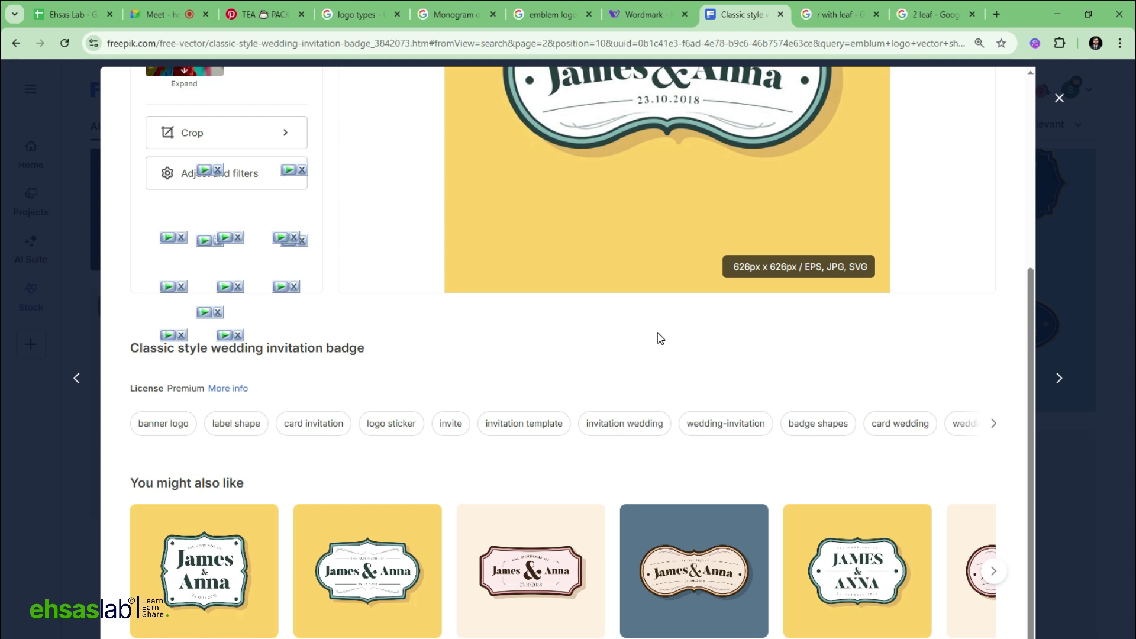
left_click(506, 576)
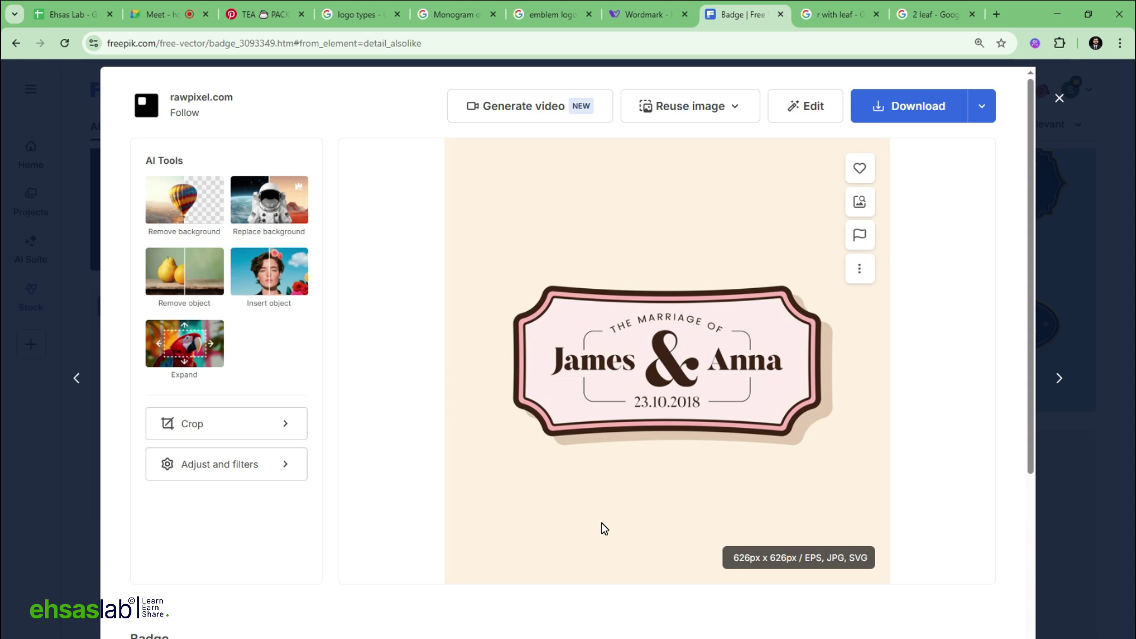
left_click(876, 106)
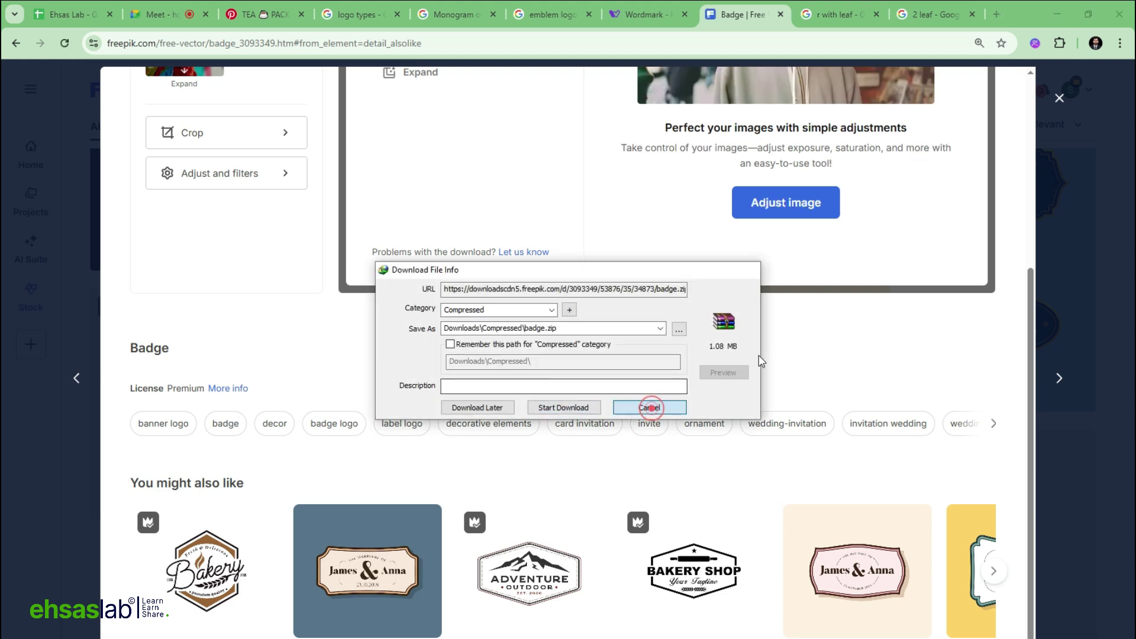
left_click(649, 407)
scroll(895, 307, "up", 5)
left_click(981, 106)
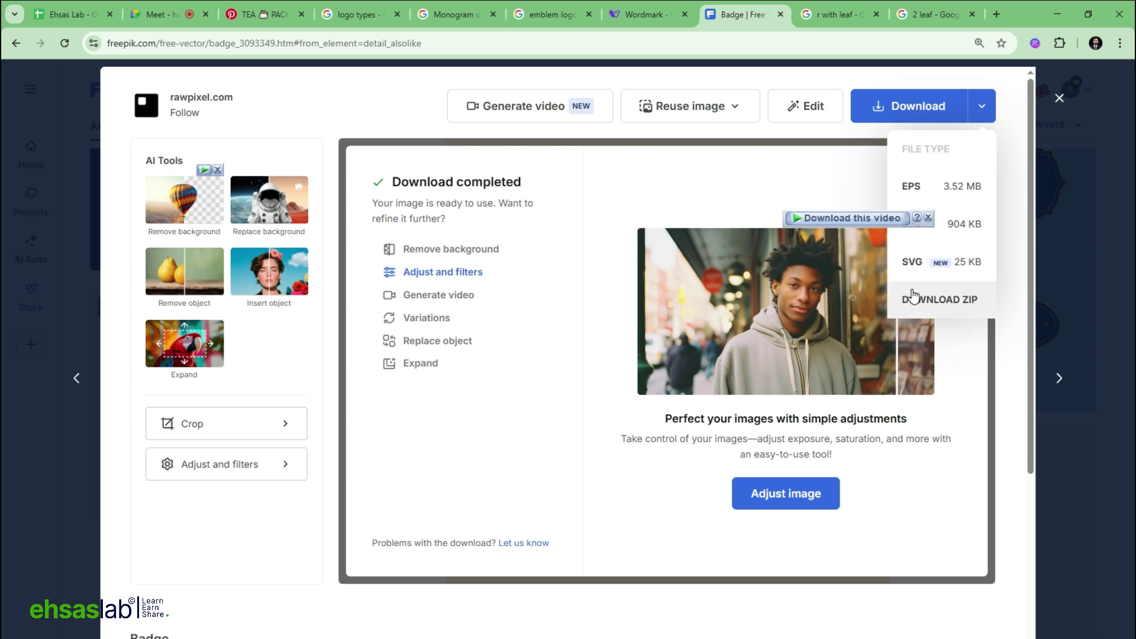
left_click(911, 265)
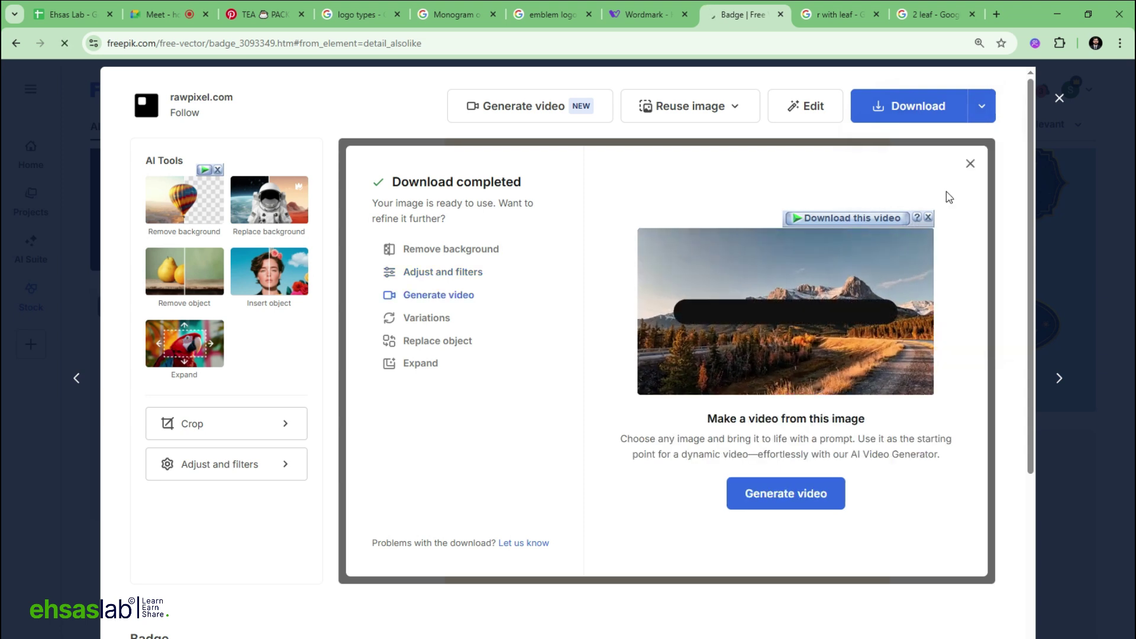
Download the pink badge as EPS too and open the downloaded 3093349_34873.eps in Illustrator.
left_click(970, 164)
left_click(982, 106)
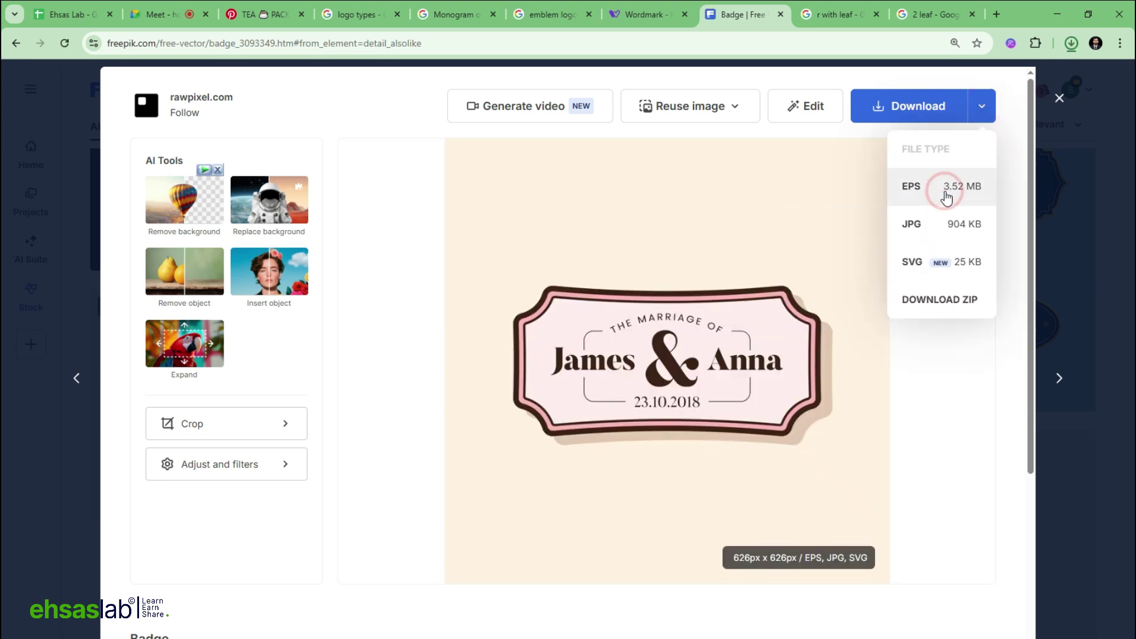
left_click(946, 196)
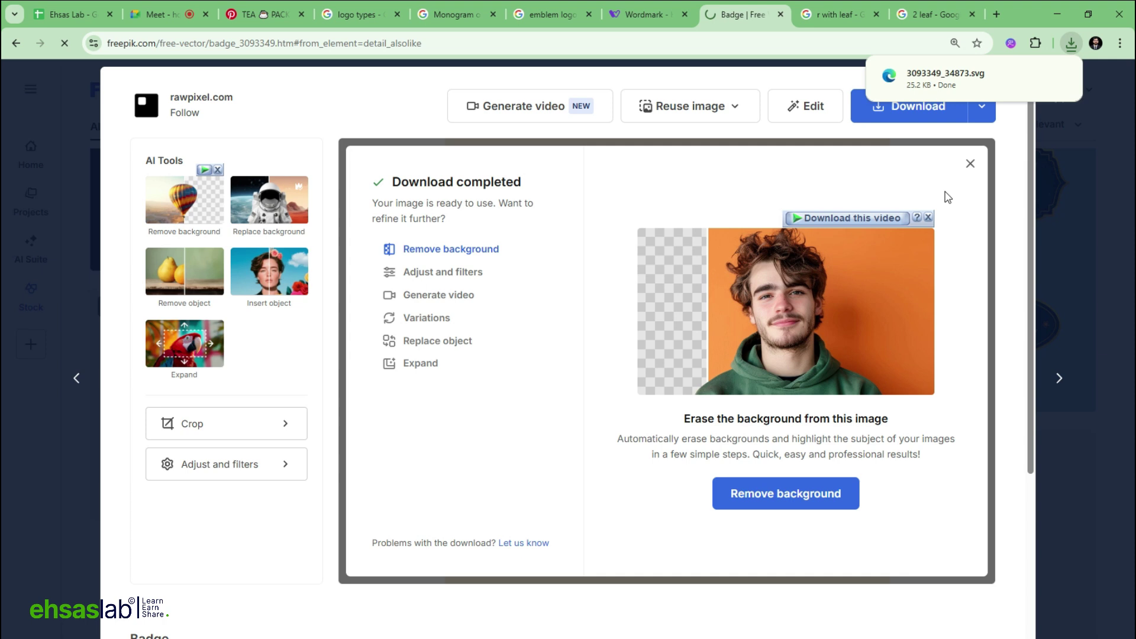
left_click(1070, 43)
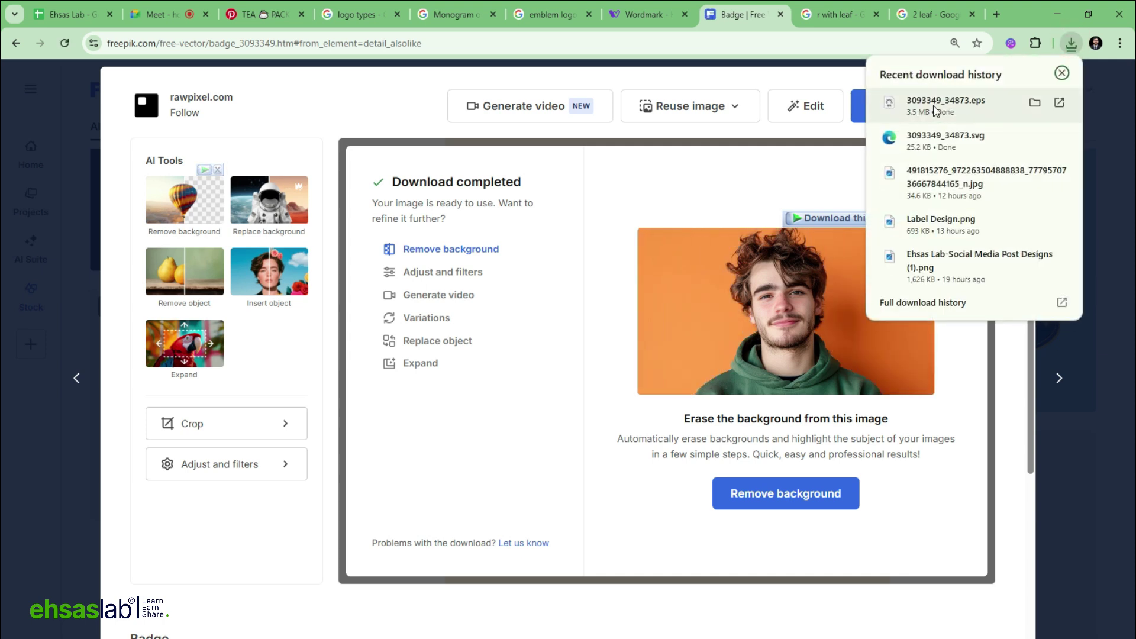
left_click(937, 106)
left_click(623, 374)
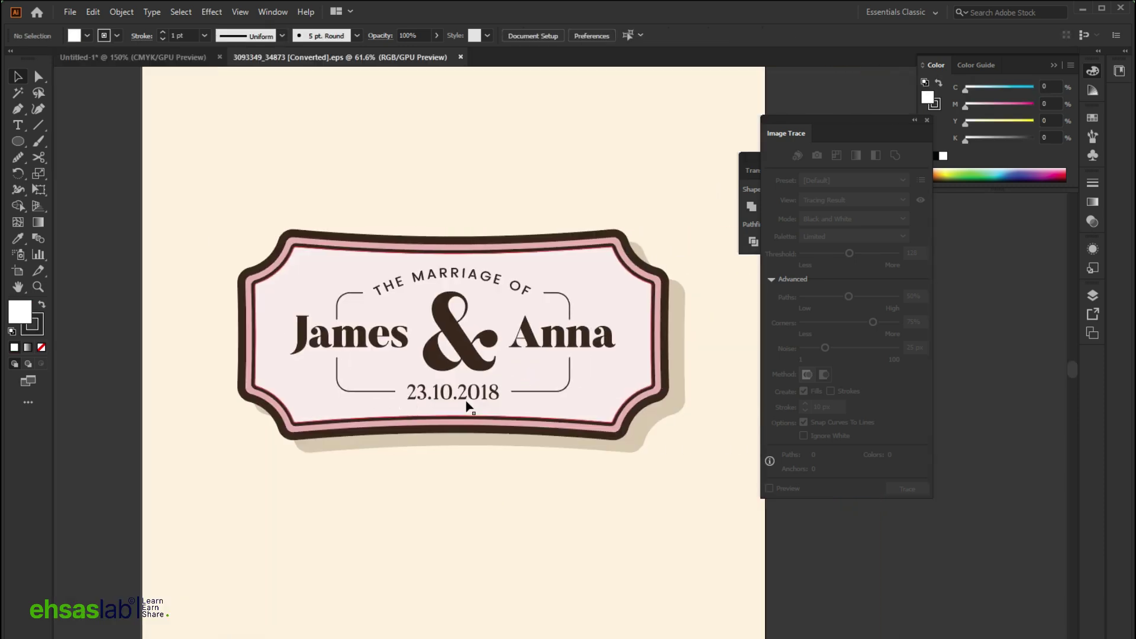
Enter the badge group, select the frame's border paths and copy them.
scroll(596, 439, "up", 2)
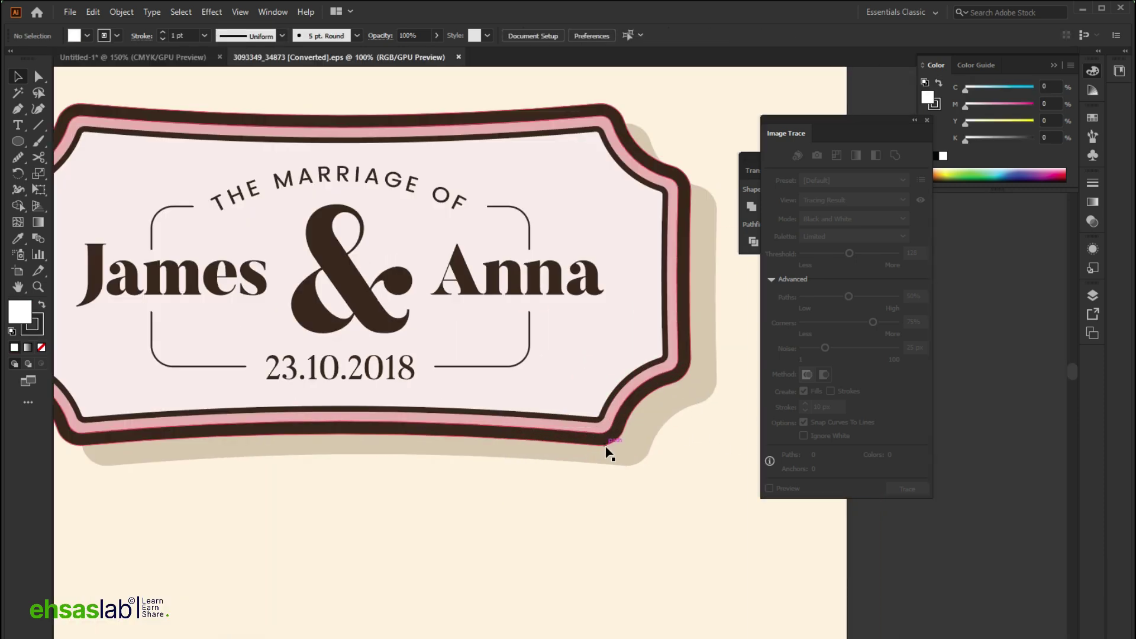
left_click(600, 442)
double_click(600, 442)
mouse_move(599, 441)
left_mouse_down()
mouse_move(484, 436)
mouse_move(591, 431)
left_mouse_up()
scroll(591, 432, "down", 3)
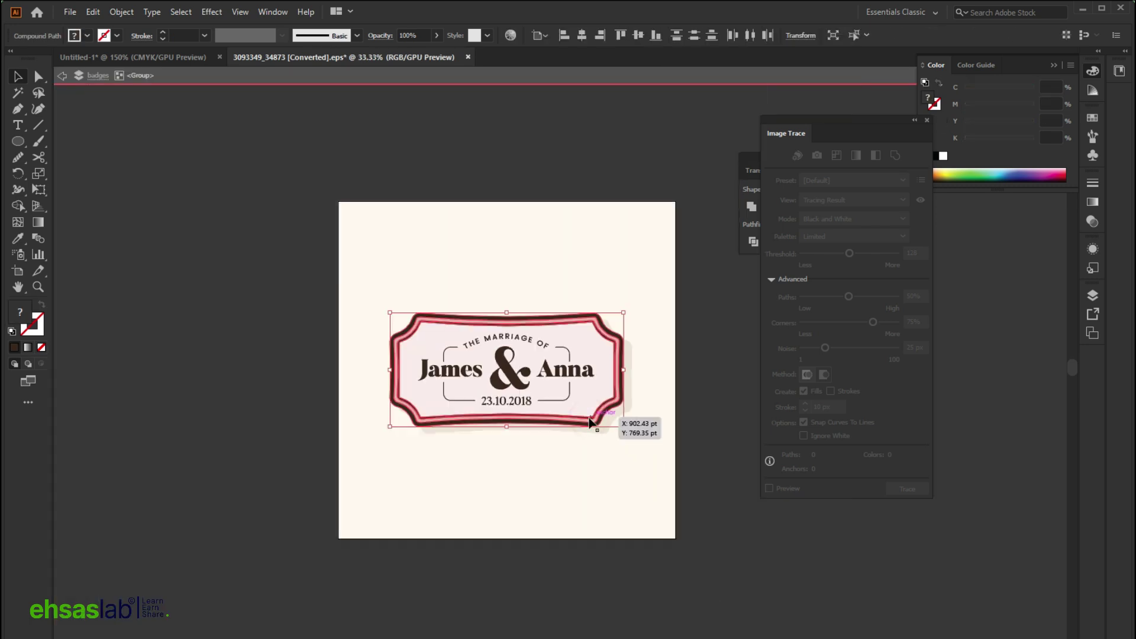
key("ctrl+c")
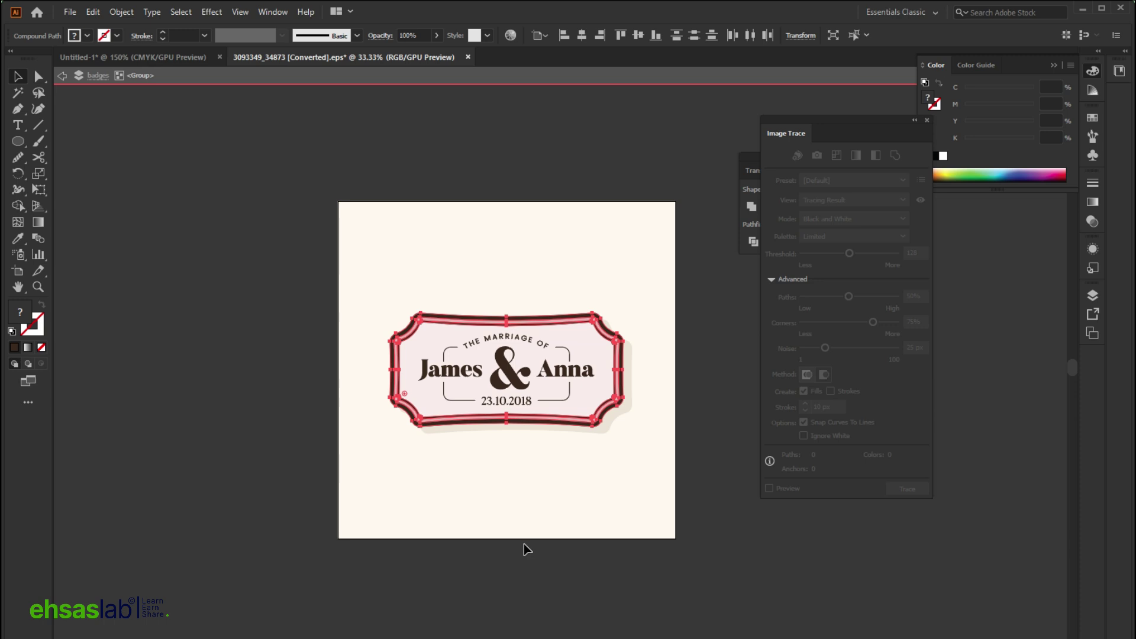
Paste the border into the Untitled-1 document, scale it down and place it below the lowest leafora logo.
left_click(146, 57)
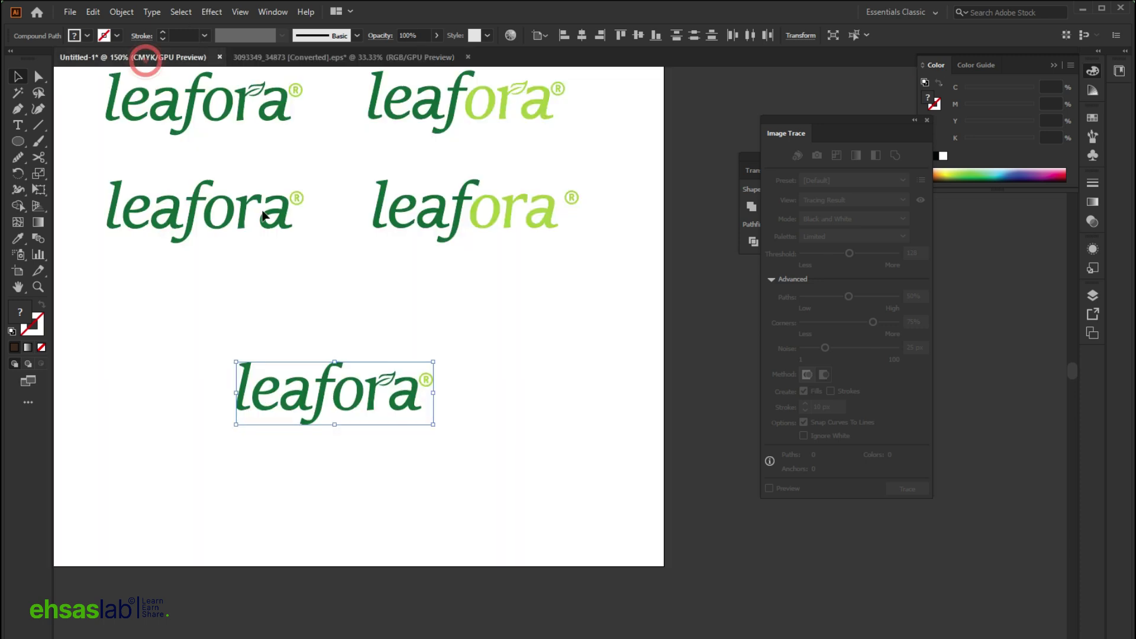
scroll(406, 343, "down", 5)
scroll(353, 264, "up", 3)
key("ctrl+v")
scroll(462, 295, "down", 2)
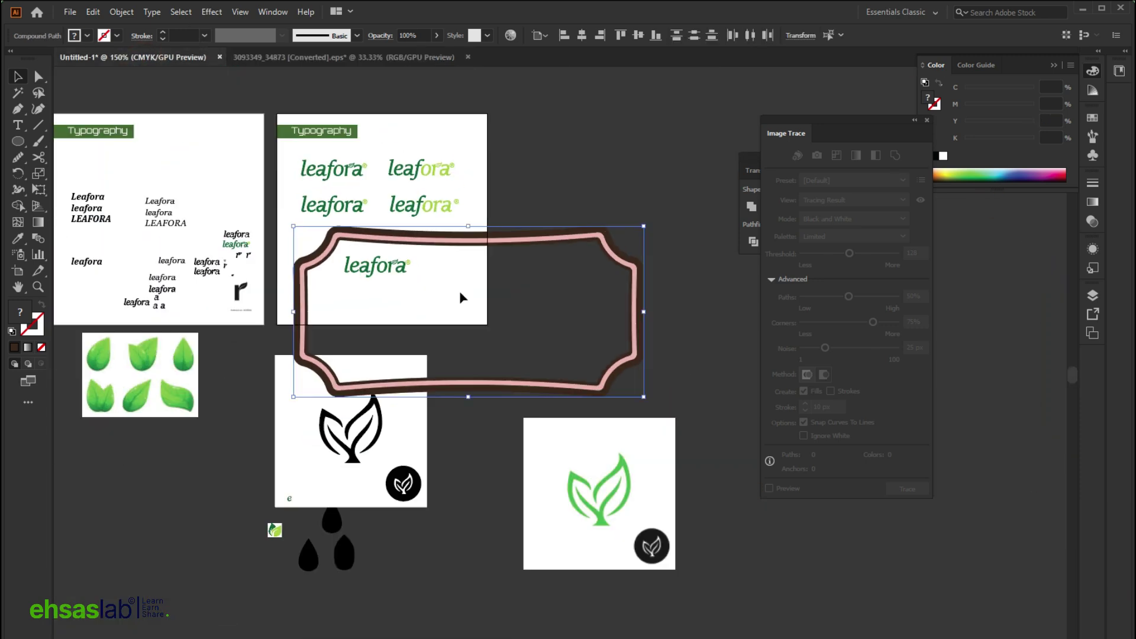
left_click_drag(643, 311, 489, 313)
scroll(461, 313, "up", 5)
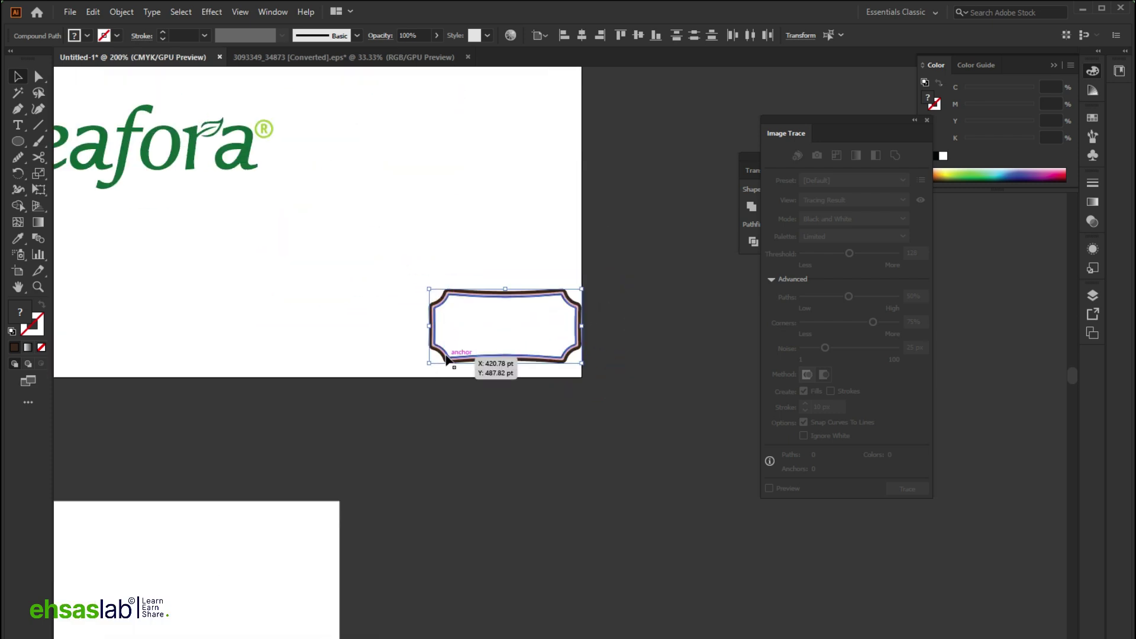
left_click_drag(446, 358, 282, 290)
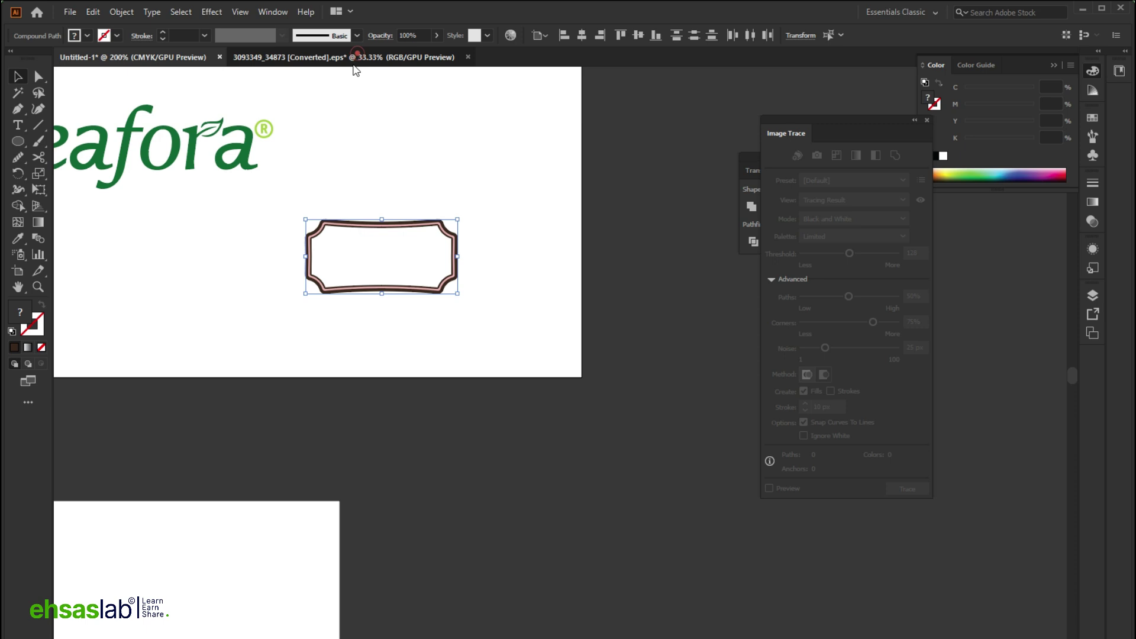
In the converted EPS document, select the badge border together with its pale pink panel and copy them.
left_click(355, 58)
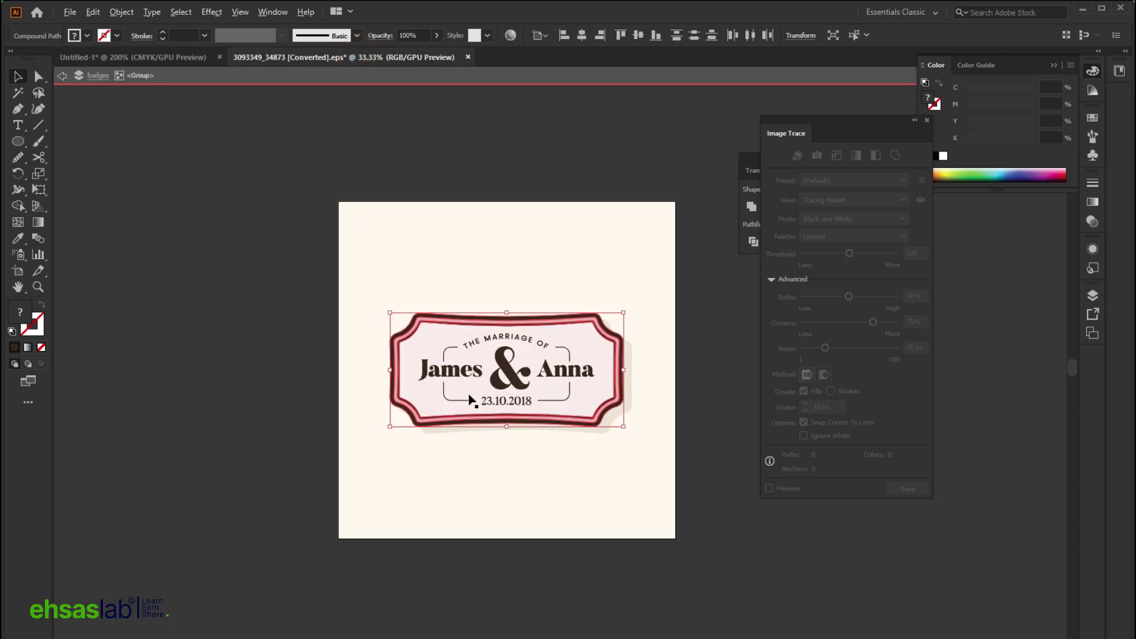
key("ctrl+1")
key("ctrl+minus")
left_click_drag(315, 404, 234, 357)
Replace the pasted border in Untitled-1 with the copied full badge, scaled down and placed below the lowest leafora logo.
left_click(148, 56)
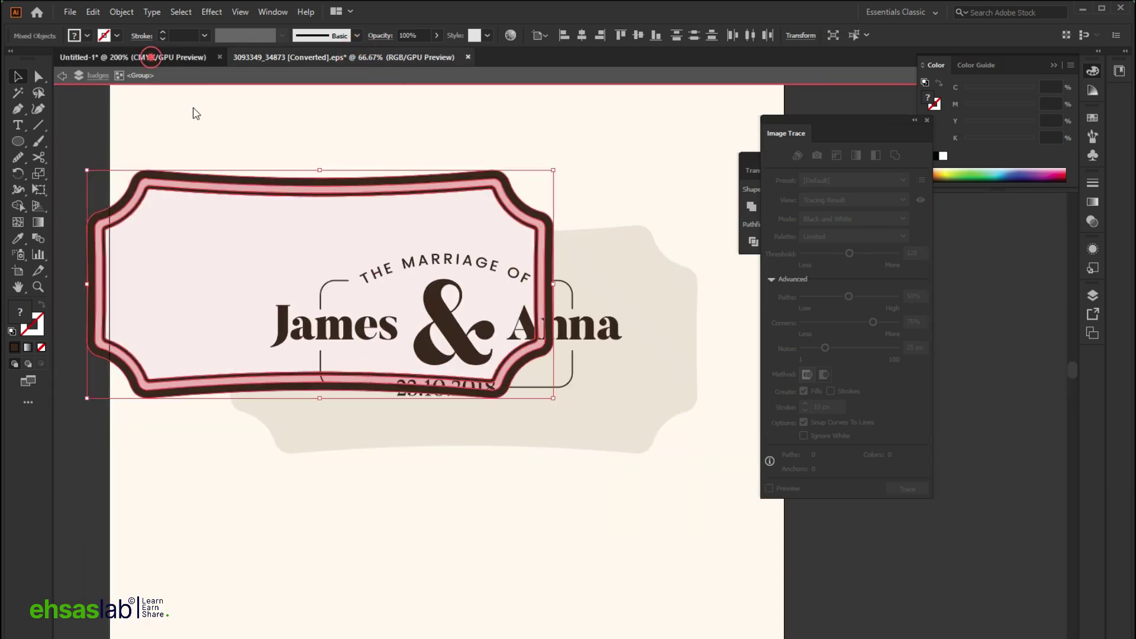
left_click_drag(539, 201, 371, 294)
key("Delete")
key("ctrl+v")
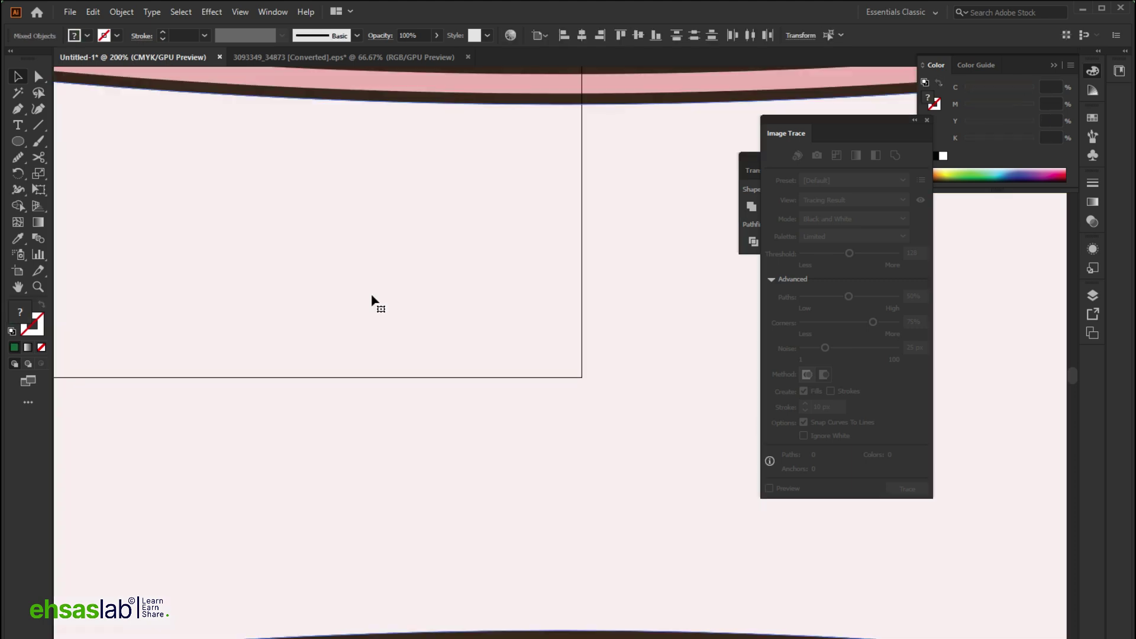
scroll(374, 300, "down", 4)
left_click_drag(595, 313, 459, 299)
scroll(338, 325, "up", 4)
left_click_drag(532, 314, 233, 243)
Enter the badge group and recolour its outer border with the dark green sampled from the leafora lettering.
scroll(456, 347, "up", 3)
scroll(540, 349, "up", 1)
scroll(552, 385, "up", 1)
left_click(553, 385)
left_click(556, 350)
double_click(578, 342)
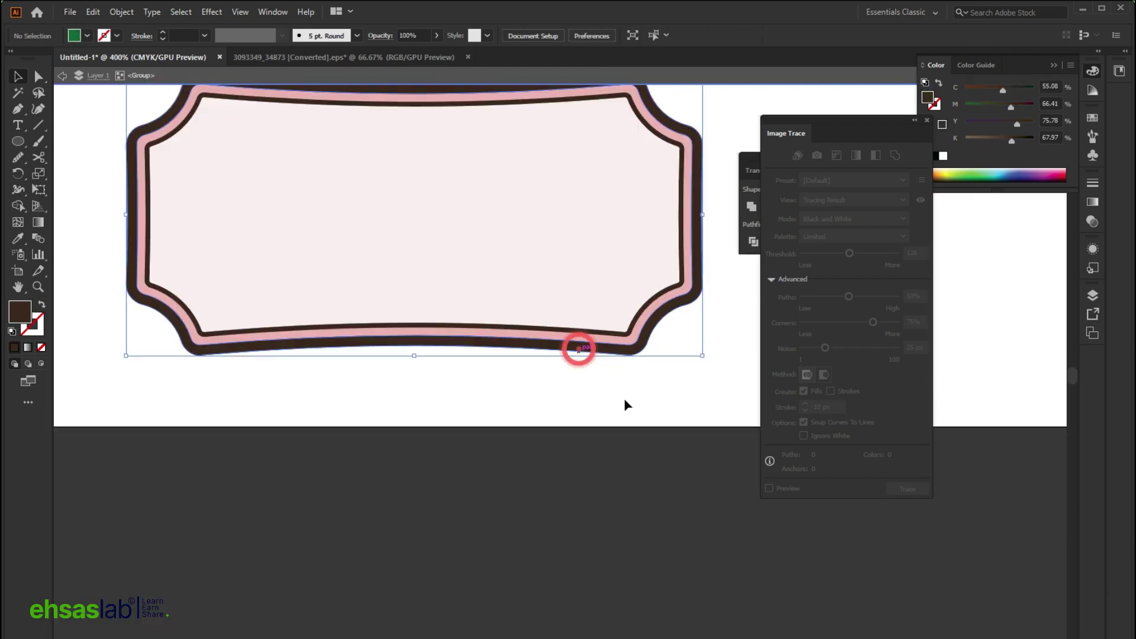
scroll(617, 383, "up", 3)
scroll(617, 384, "up", 2)
key("i")
left_click(448, 208)
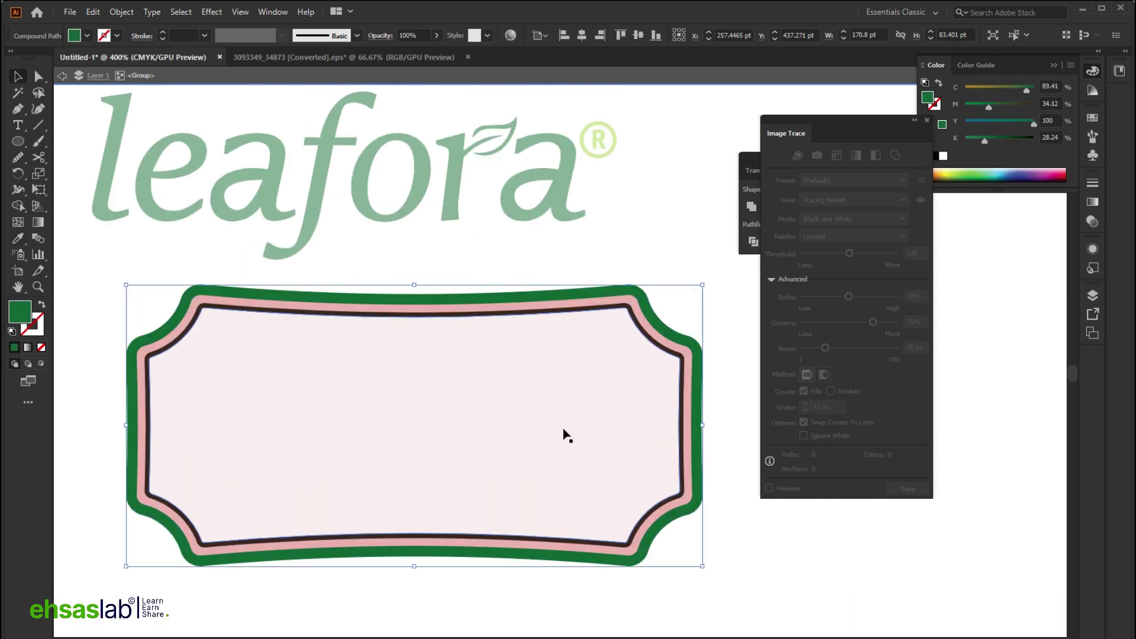
Recolour the badge's pink middle band with the light green sampled from the ® mark.
left_click(601, 306)
scroll(613, 325, "up", 2)
key("i")
left_click(599, 219)
scroll(609, 326, "down", 2)
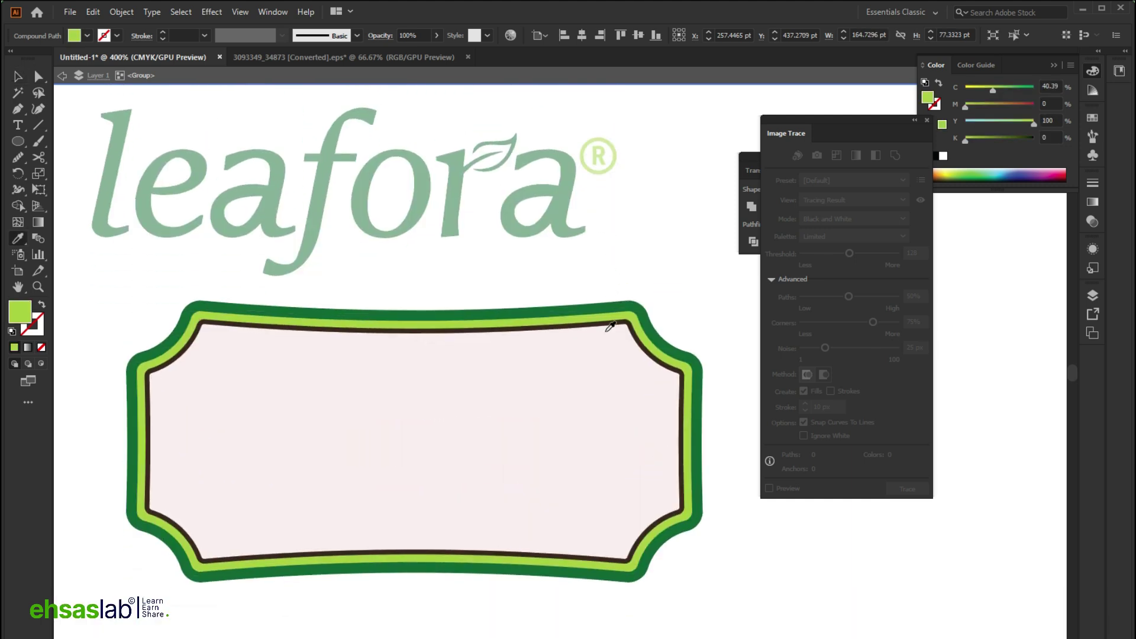
Recolour the badge's thin inner line with the logo's dark green and leave the group.
key("i")
left_click(654, 367)
scroll(633, 284, "up", 1)
left_click(573, 213)
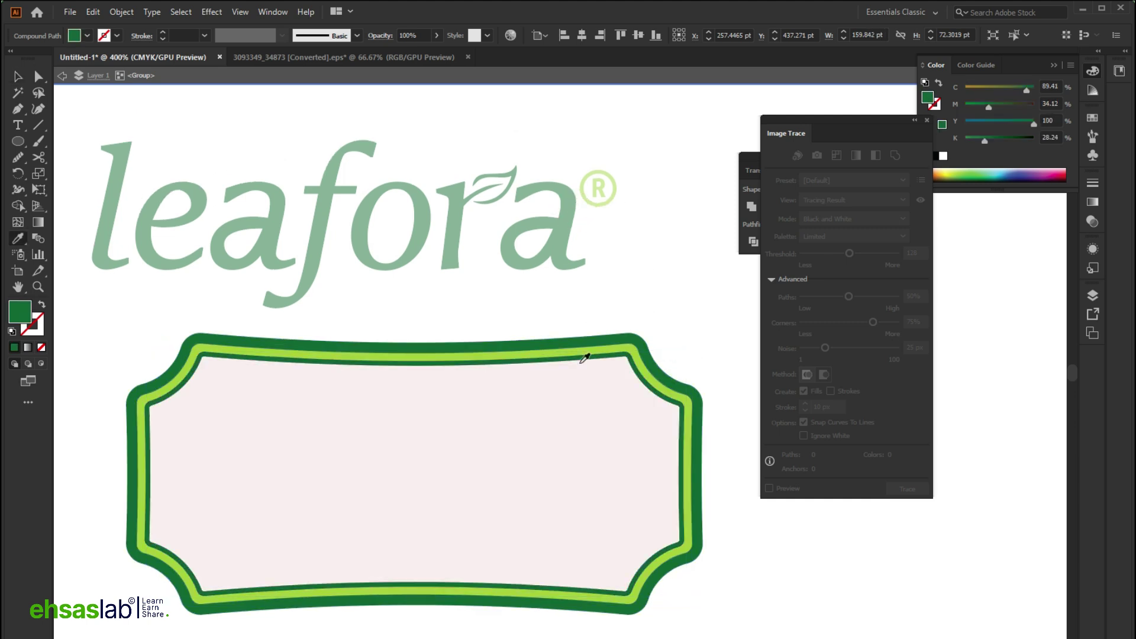
scroll(459, 398, "down", 1)
left_click(187, 342)
key("Escape")
Duplicate the leafora logo down onto the green badge.
scroll(335, 300, "down", 3)
left_click_drag(344, 285, 388, 413)
key("ctrl+z")
left_click_drag(317, 289, 363, 426)
scroll(363, 426, "up", 2)
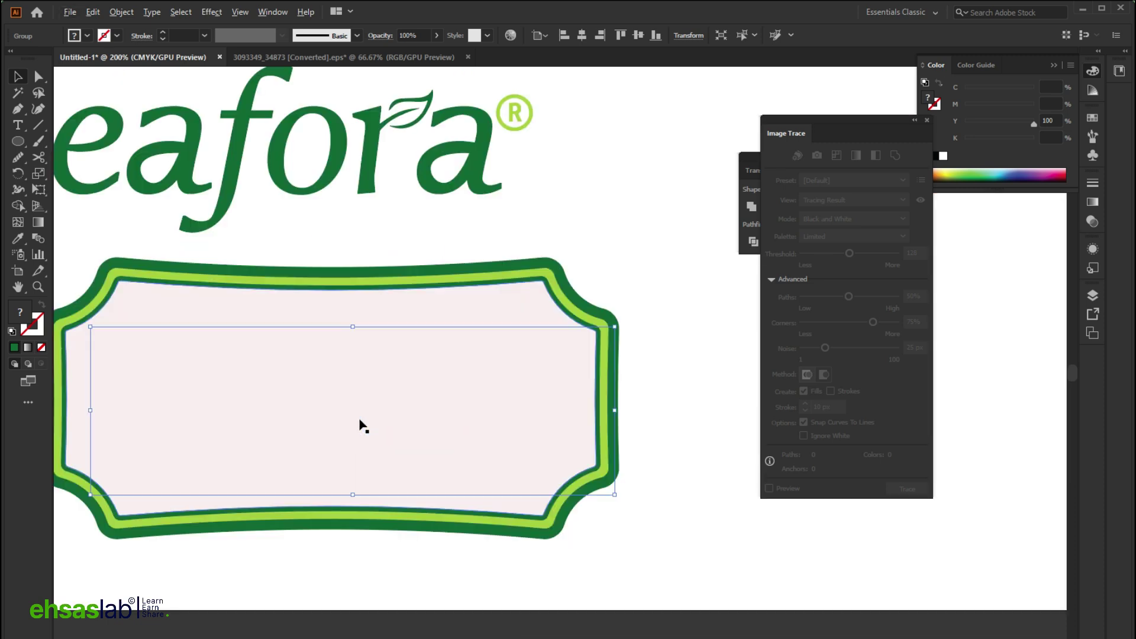
Scale the duplicated logo down to fit within the badge frame and reposition it on the panel.
left_click_drag(614, 410, 534, 396)
scroll(445, 451, "down", 1)
scroll(443, 448, "left", 2)
left_click_drag(426, 430, 465, 419)
left_click_drag(585, 399, 593, 396)
left_click(684, 496)
Shrink the logo copy slightly more and centre it horizontally inside the badge.
scroll(682, 499, "down", 1)
scroll(578, 479, "up", 1)
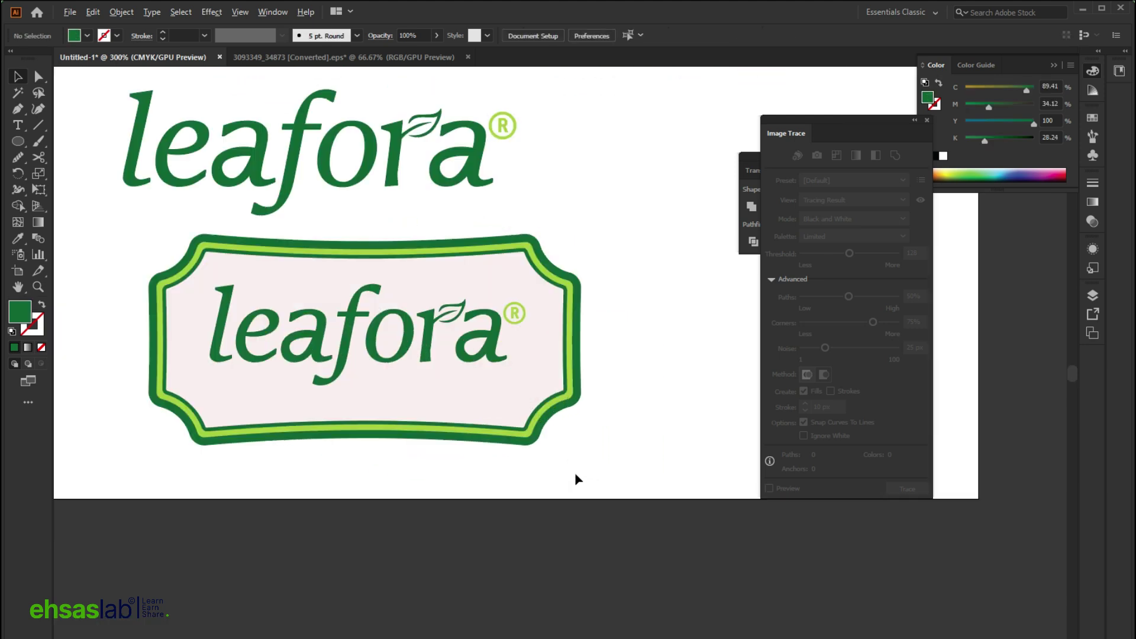
scroll(578, 479, "up", 1)
scroll(317, 457, "up", 2)
scroll(385, 447, "down", 4)
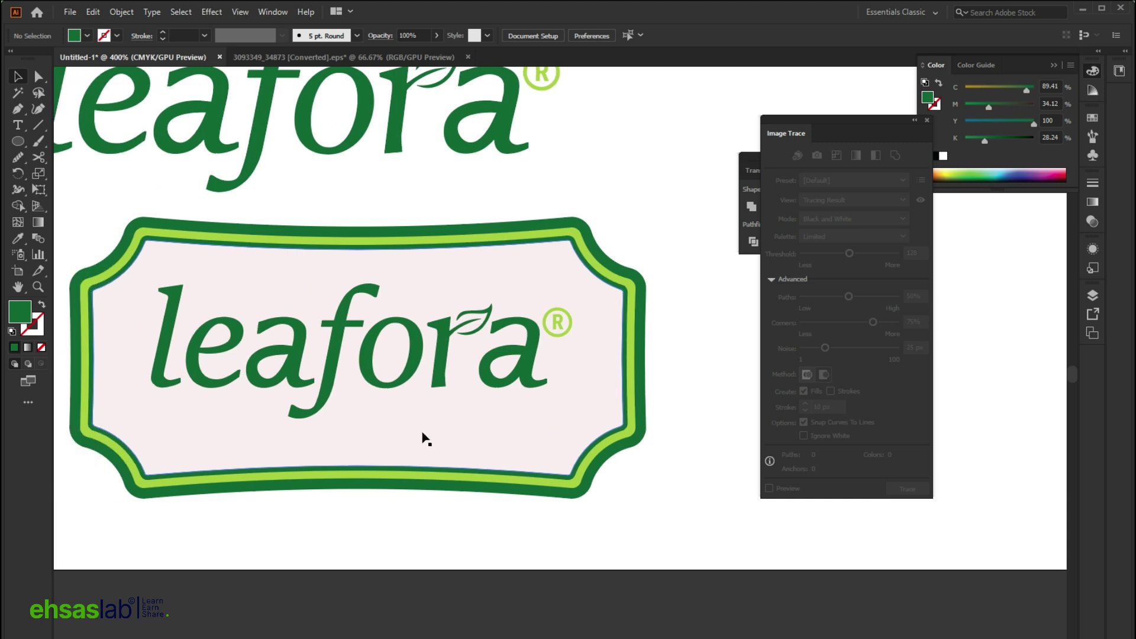
left_click(437, 405)
left_click(477, 402)
scroll(476, 403, "down", 2)
Undo the move of the original badge frame in the converted EPS document.
left_click(328, 57)
key("ctrl+z")
left_click(704, 542)
key("ctrl+z")
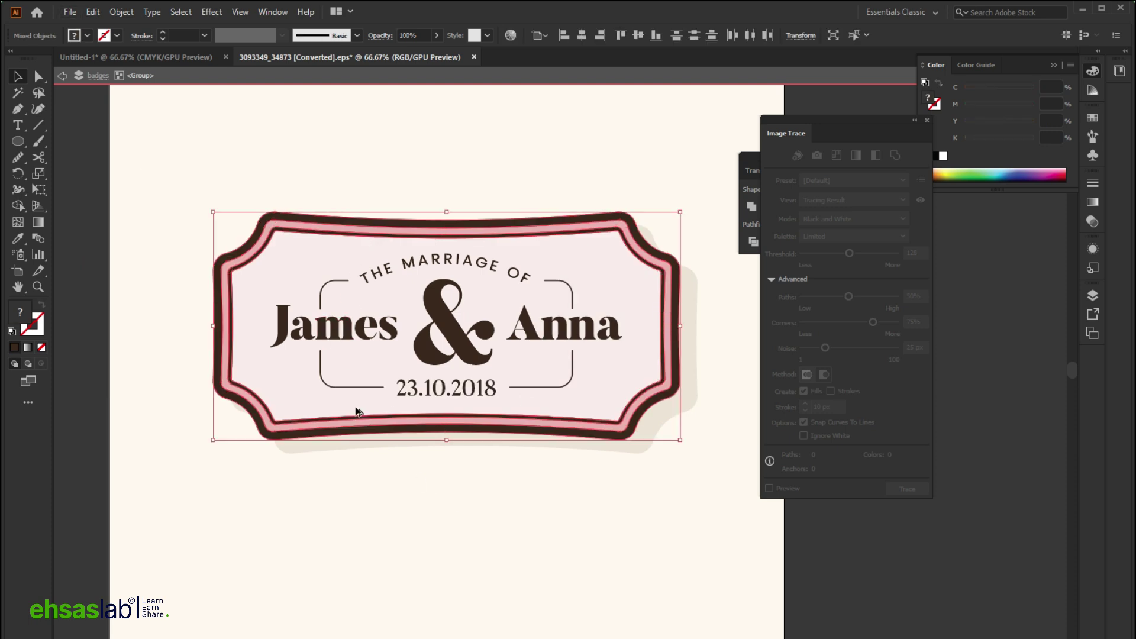
Switch to the browser, close the badge preview and examine the Freepik emblem results for other usable shapes.
key("alt+Tab")
scroll(577, 438, "down", 1)
left_click(970, 98)
left_click(1059, 97)
scroll(858, 314, "down", 1)
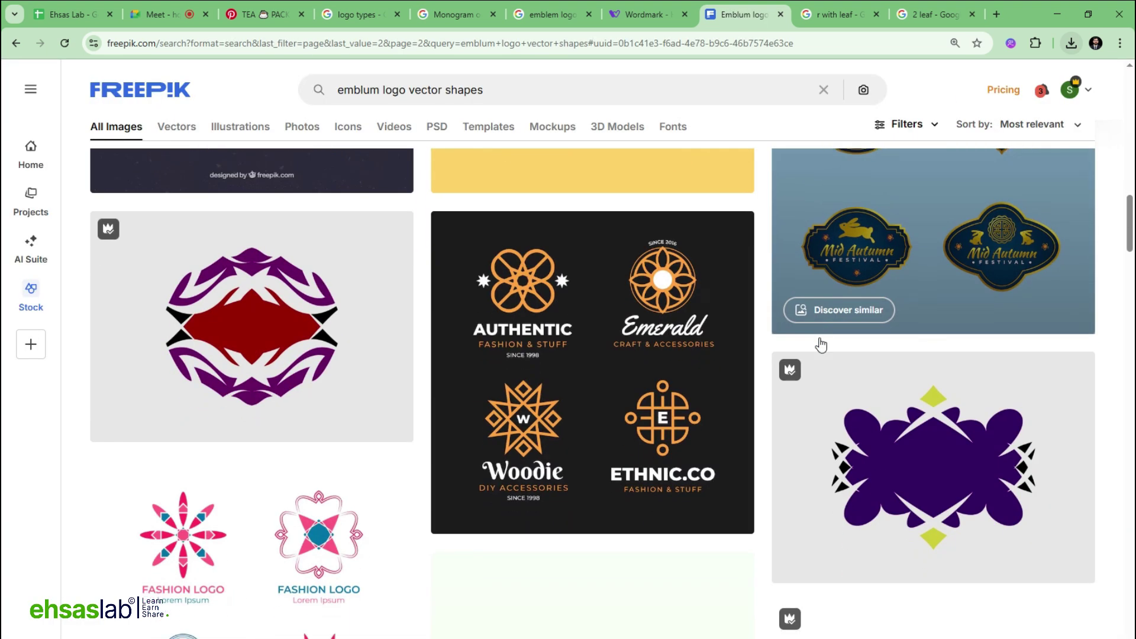
scroll(820, 343, "down", 6)
scroll(820, 343, "down", 2)
scroll(742, 484, "up", 10)
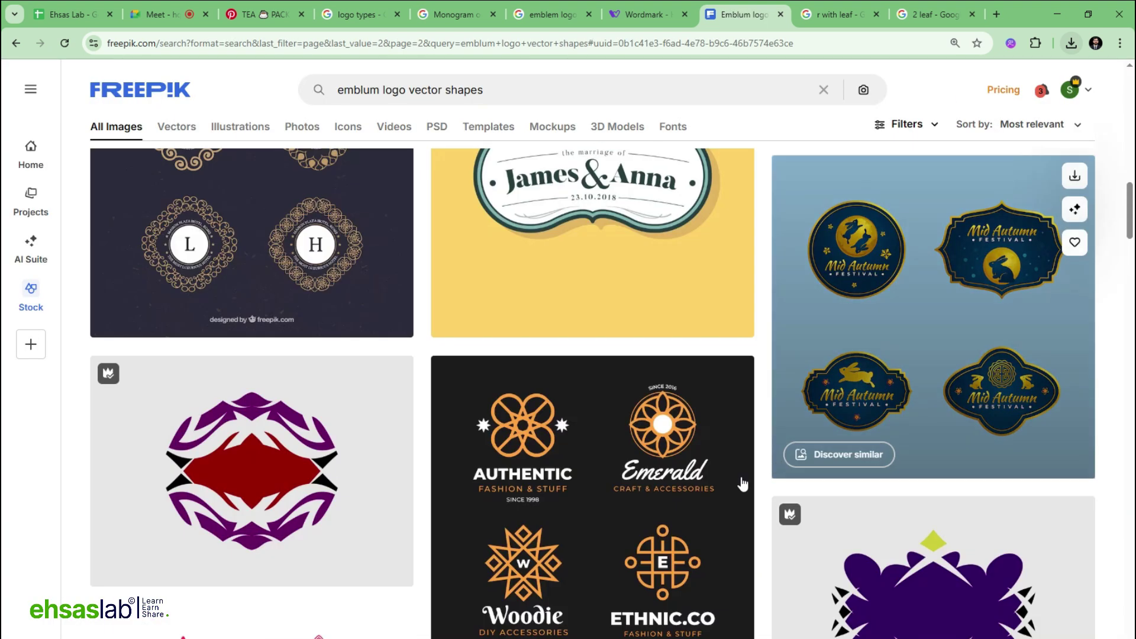
scroll(743, 484, "up", 5)
Open the yellow classic style wedding invitation badge and look through its related designs.
left_click(586, 498)
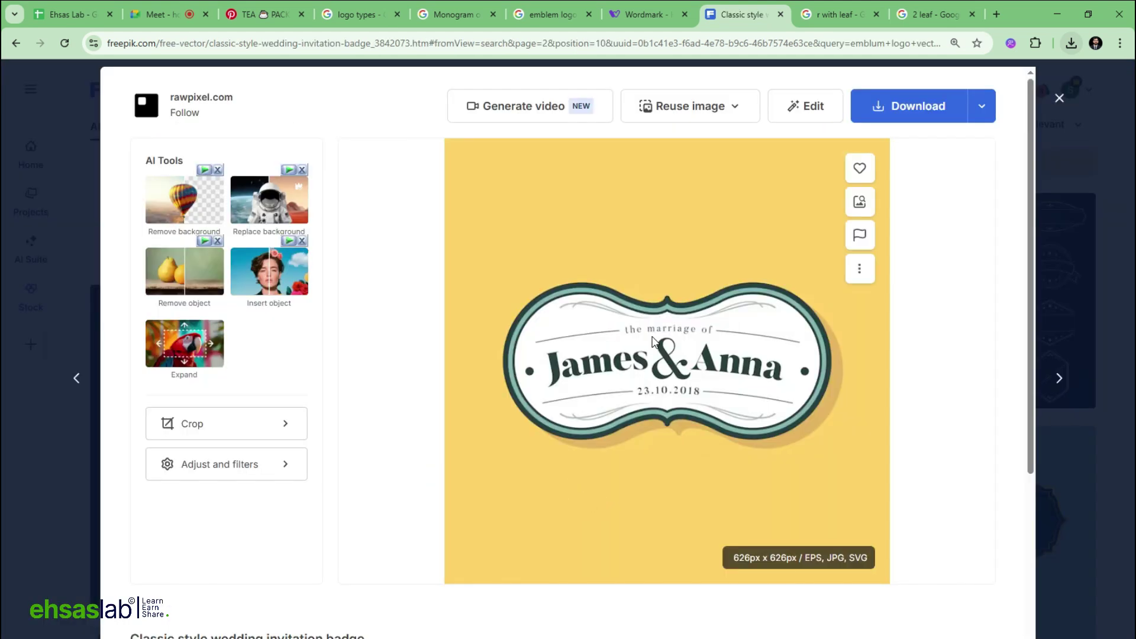
scroll(652, 342, "down", 5)
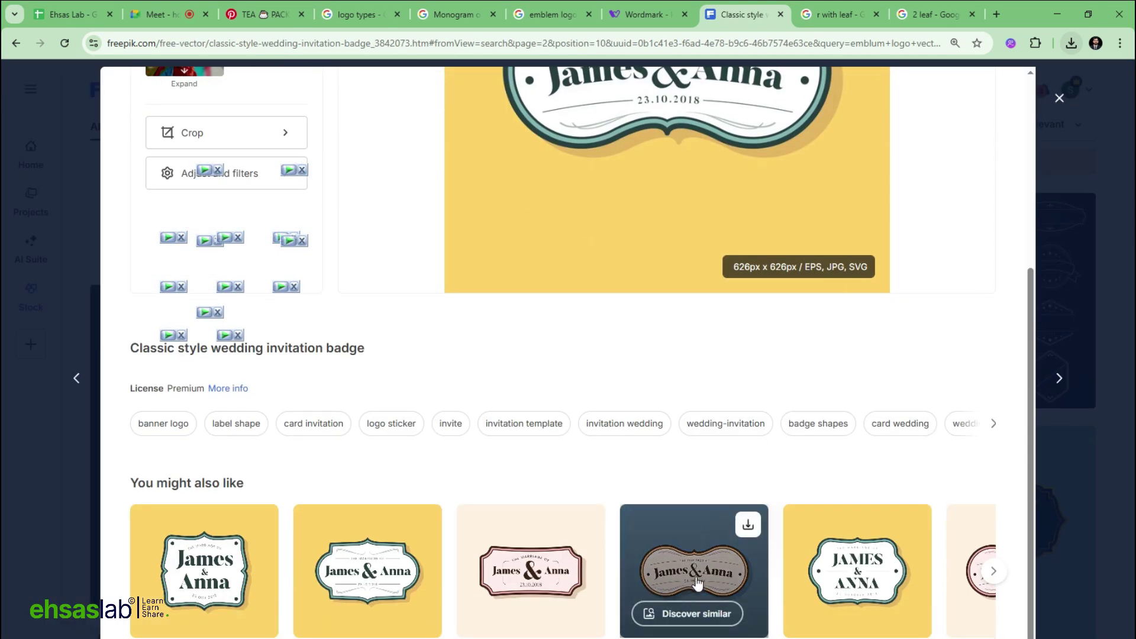
left_click(991, 430)
left_click(993, 572)
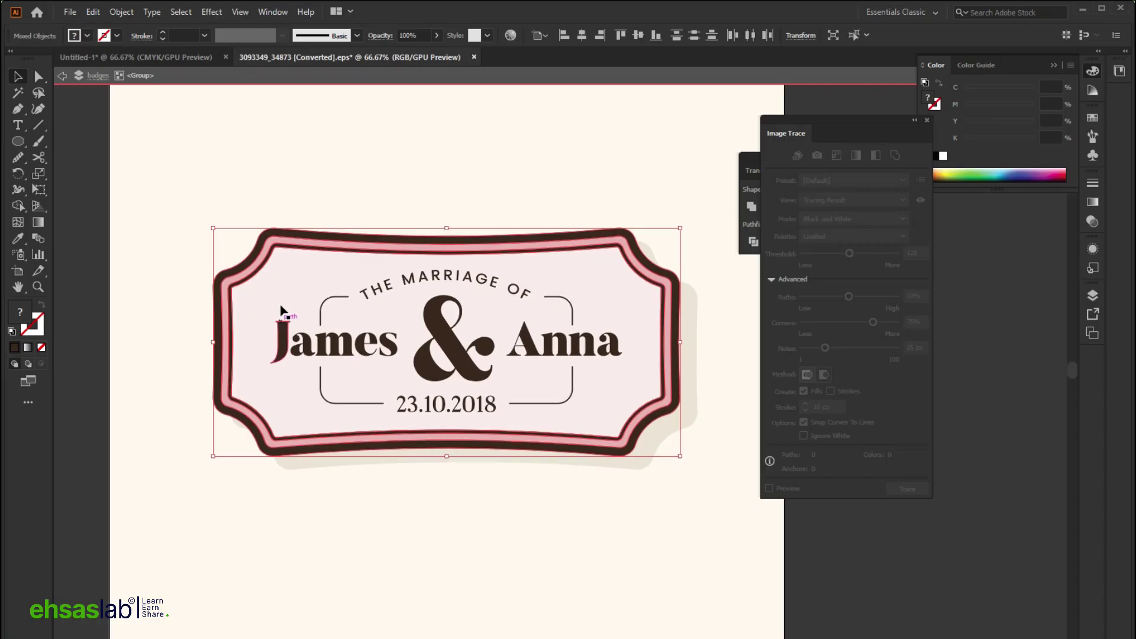
Switch back to Illustrator's Untitled-1 document and move the logo copy down slightly inside the badge.
key("ctrl+minus")
key("ctrl+minus")
left_click(141, 57)
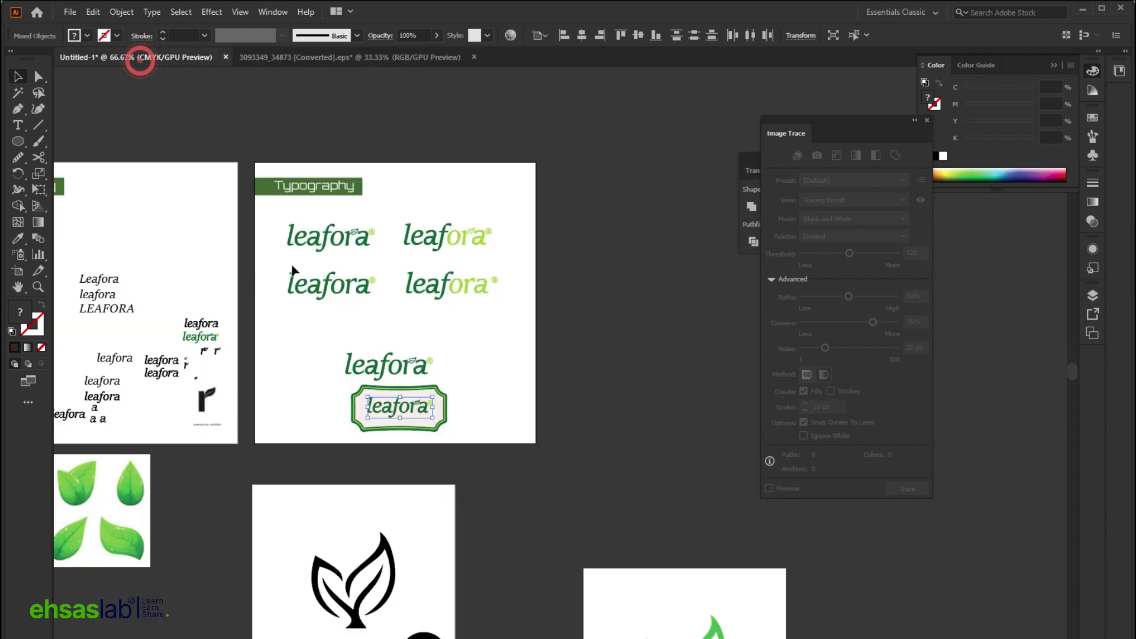
key("ctrl+plus")
key("ctrl+plus")
key("ctrl+plus")
key("ctrl+plus")
left_click(534, 349)
key("ctrl+plus")
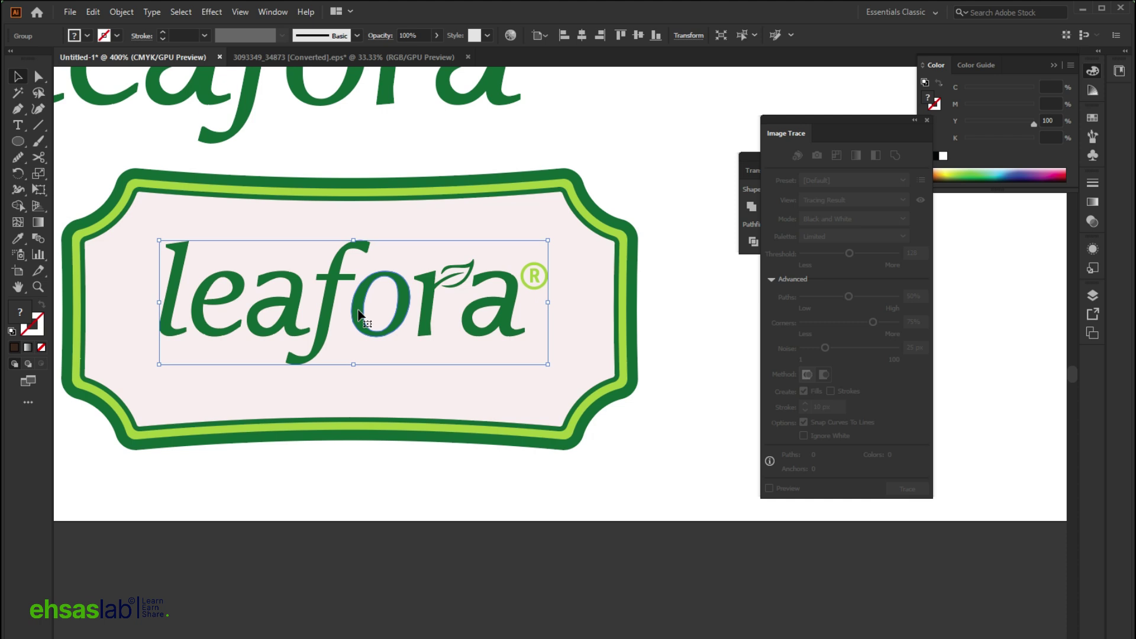
left_click_drag(358, 313, 358, 324)
left_click(594, 567)
Switch to the browser, open the "Leafora 3 Days(Mon-Wed)" document and find the tagline idea "Pure Green, Pure You".
key("alt+Tab")
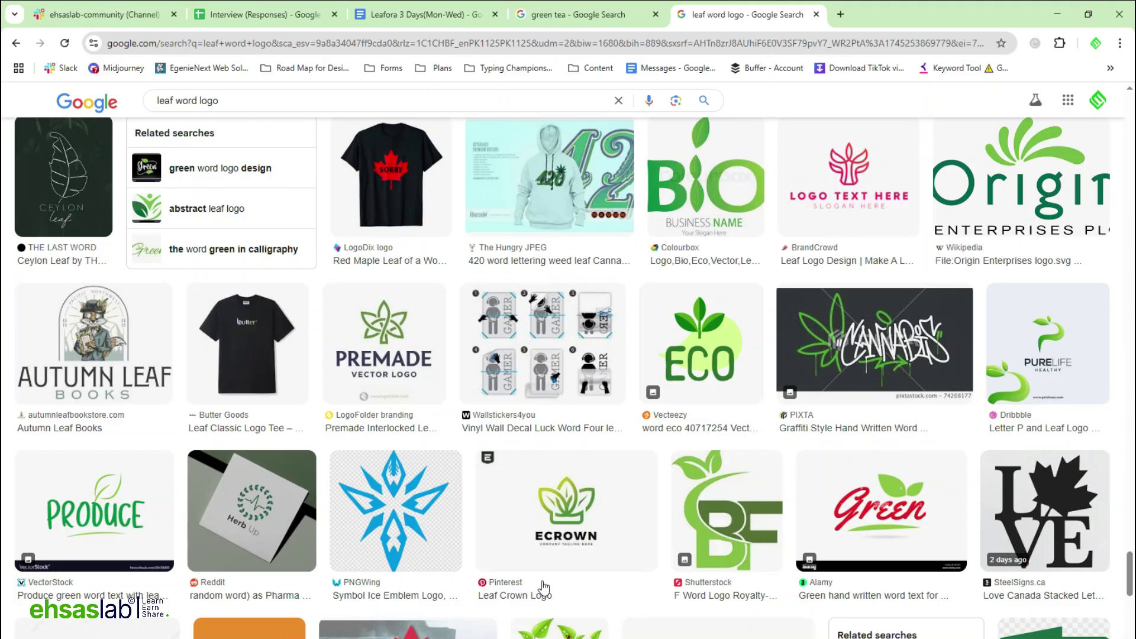
left_click(399, 6)
left_click(530, 419)
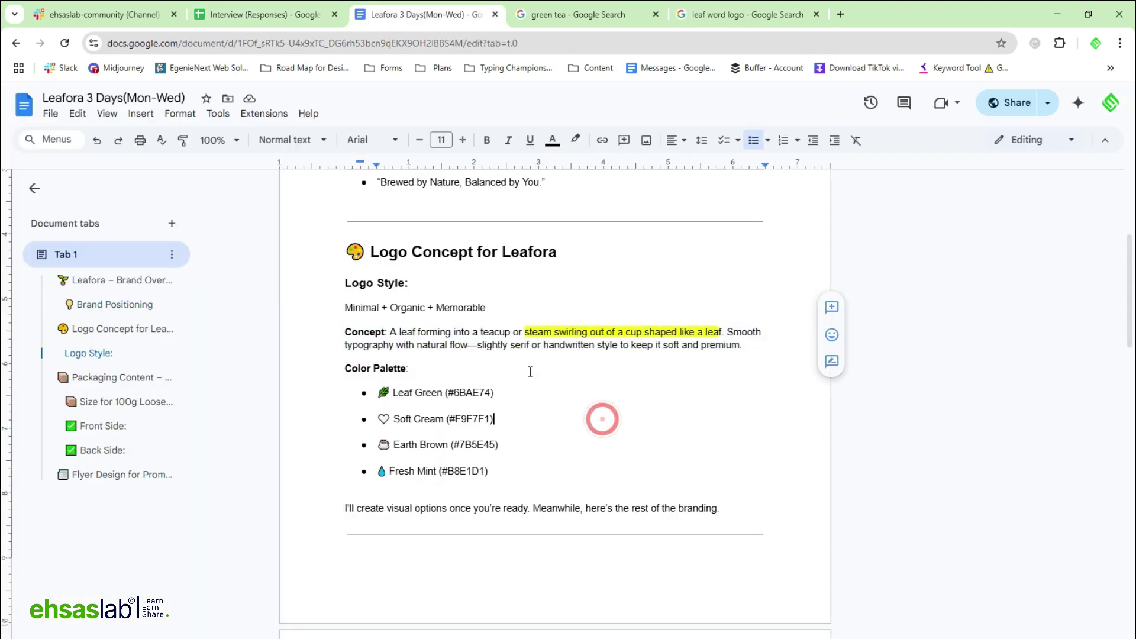
scroll(444, 331, "down", 3)
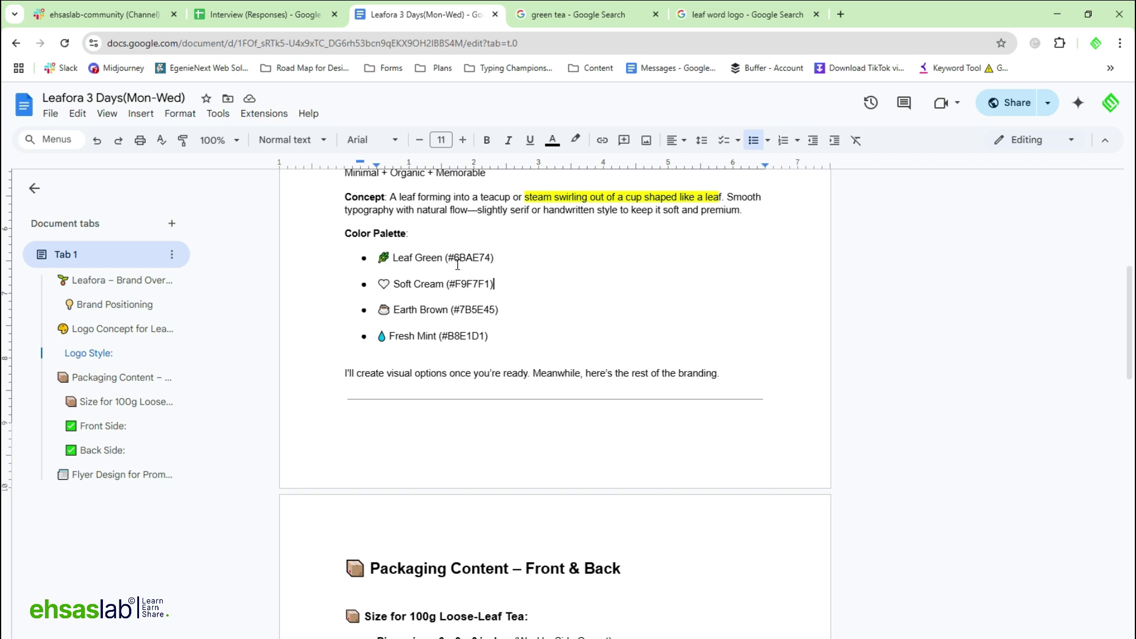
scroll(445, 338, "down", 5)
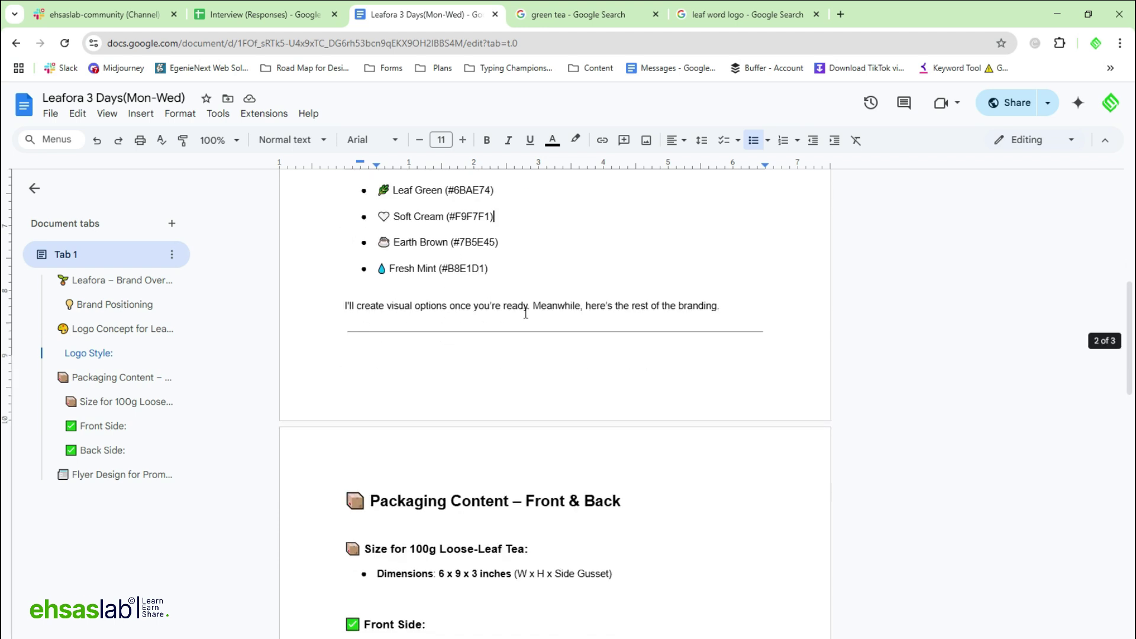
scroll(447, 319, "up", 10)
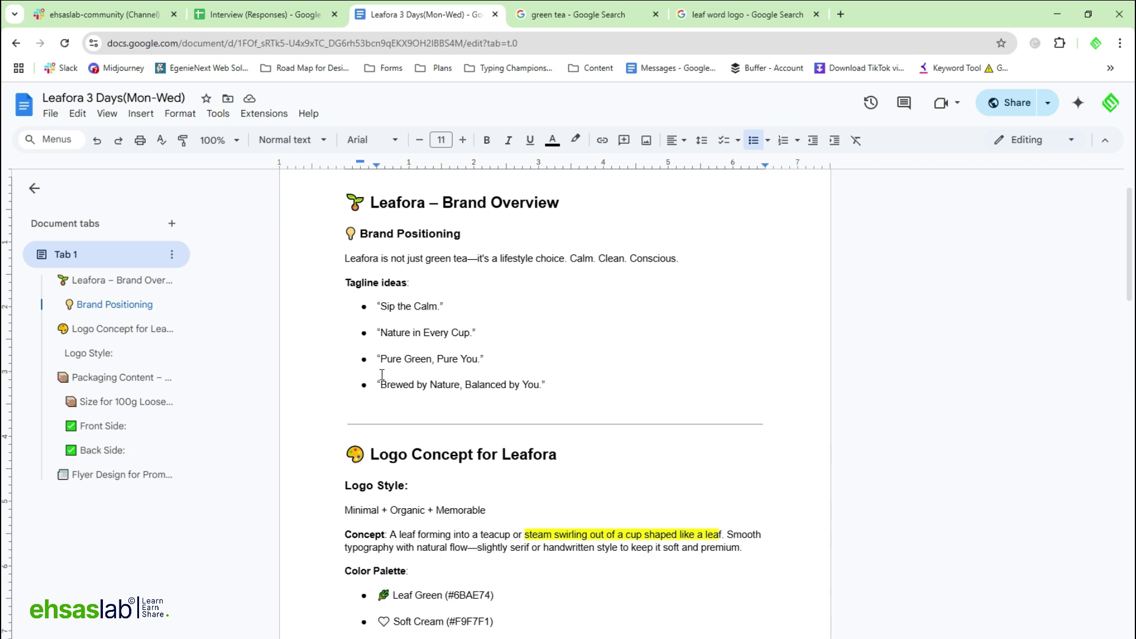
left_click_drag(381, 361, 471, 363)
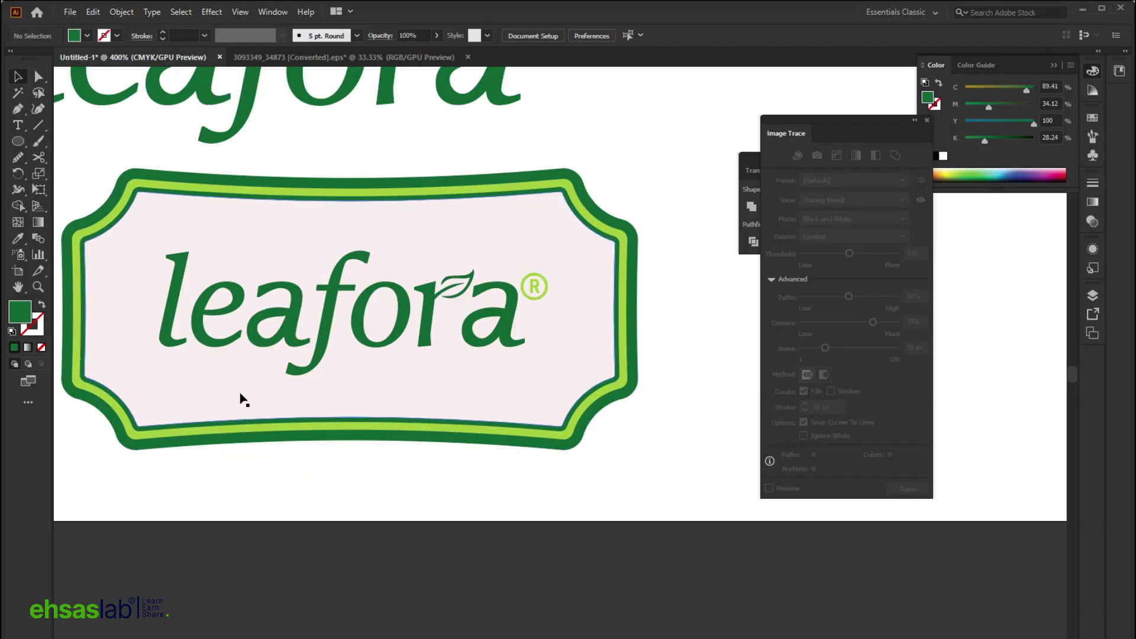
Switch back to Illustrator and add the point text "PURE GREEN, PURE YOU" below the badge.
key("t")
left_click(275, 488)
type("PURE GREEN, PURE YOU")
key("ctrl+minus")
key("ctrl+minus")
key("ctrl+minus")
key("ctrl+minus")
key("ctrl+minus")
key("Escape")
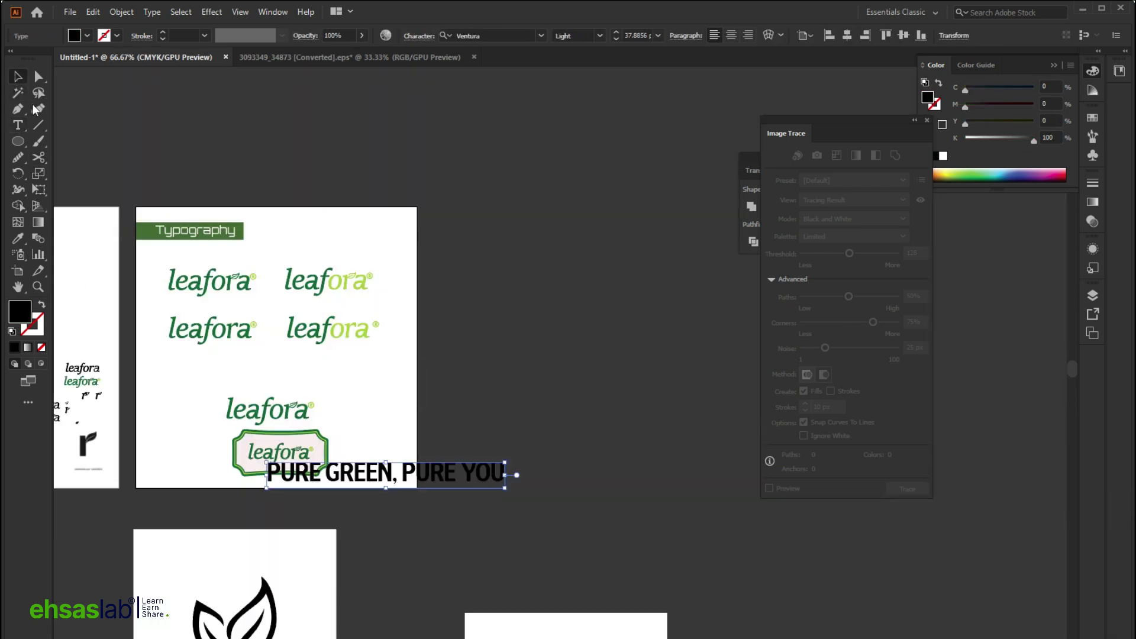
Turn off All Caps for the tagline text so it is set as "Pure Green, Pure You".
key("ctrl+plus")
key("ctrl+plus")
key("ctrl+plus")
key("ctrl+h")
key("ctrl+t")
left_click(557, 238)
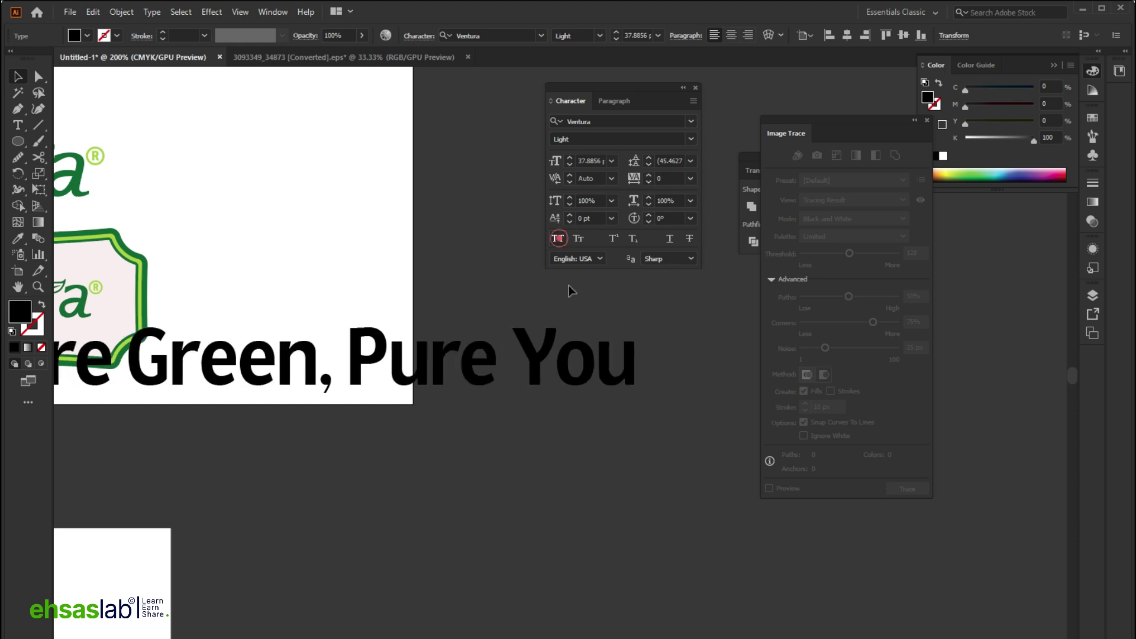
Scale the tagline down to about 5.94 pt and place it inside the badge beneath the leafora wordmark.
scroll(648, 390, "left", 2)
left_click_drag(704, 373, 168, 375)
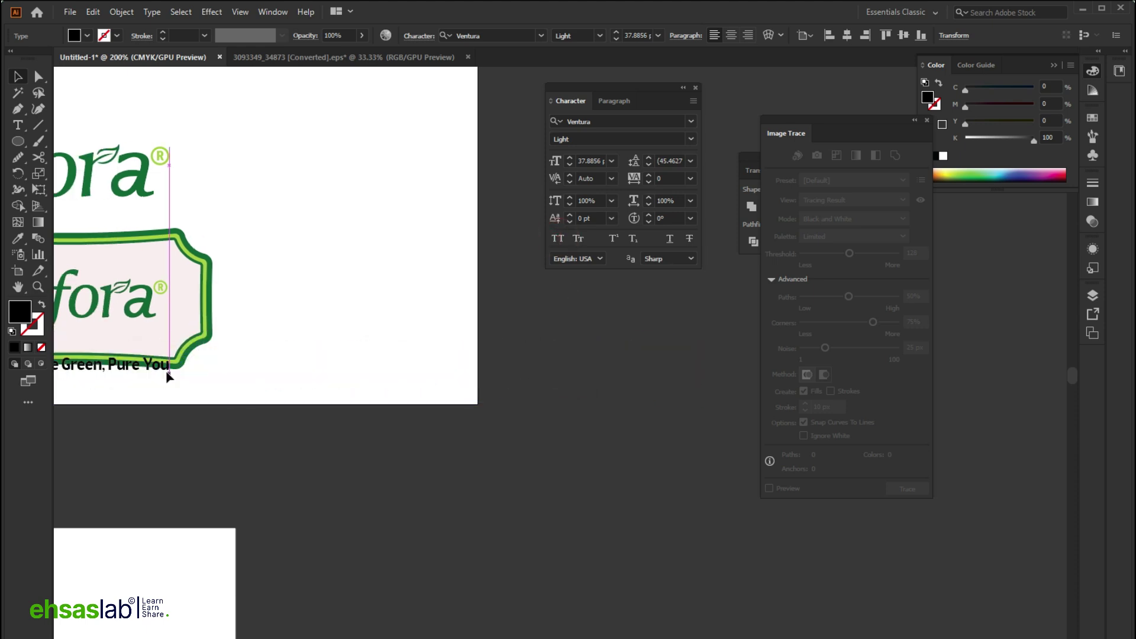
scroll(160, 378, "left", 2)
key("ctrl+plus")
key("ctrl+plus")
key("ctrl+plus")
left_click_drag(333, 407, 236, 338)
key("ctrl+minus")
left_click_drag(503, 418, 468, 418)
Increase the tagline's letter tracking to 140.
key("alt+Right")
key("alt+Right")
key("alt+Right")
key("alt+Right")
key("alt+Right")
key("alt+Right")
key("alt+Right")
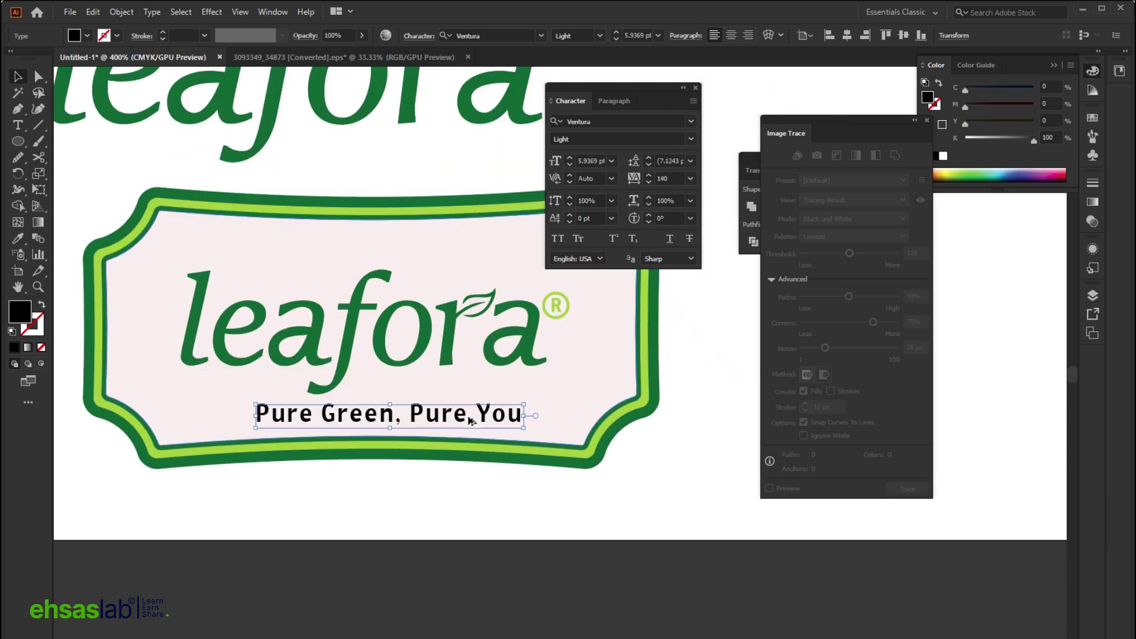
Try Typo Round for the tagline and set its font to COCOGOOSE UltraLight.
left_click(690, 122)
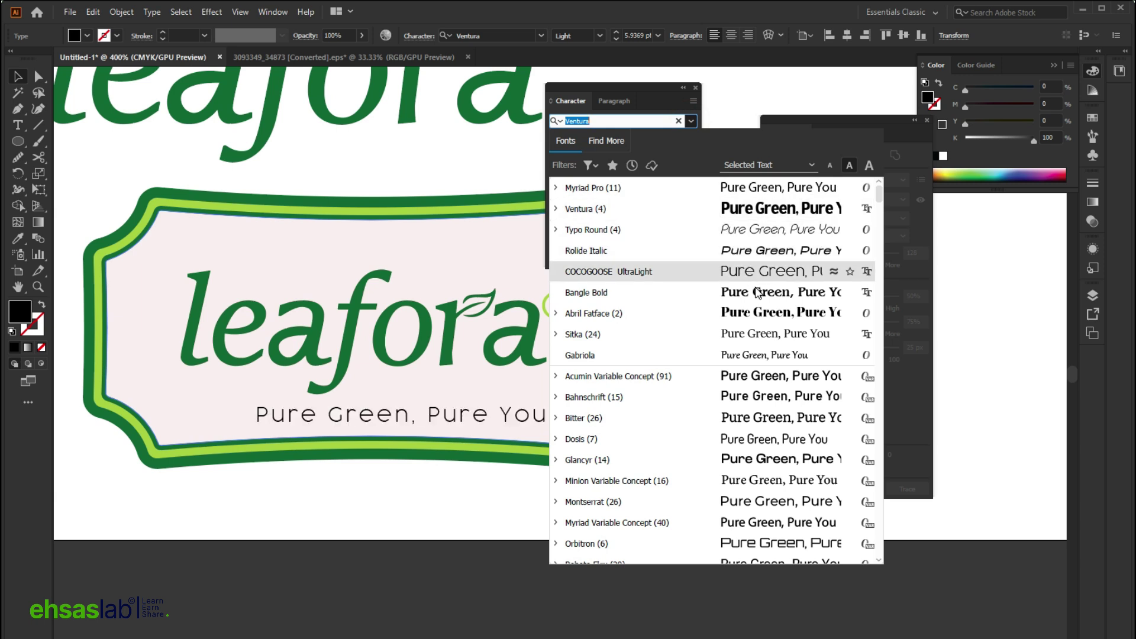
left_click(770, 238)
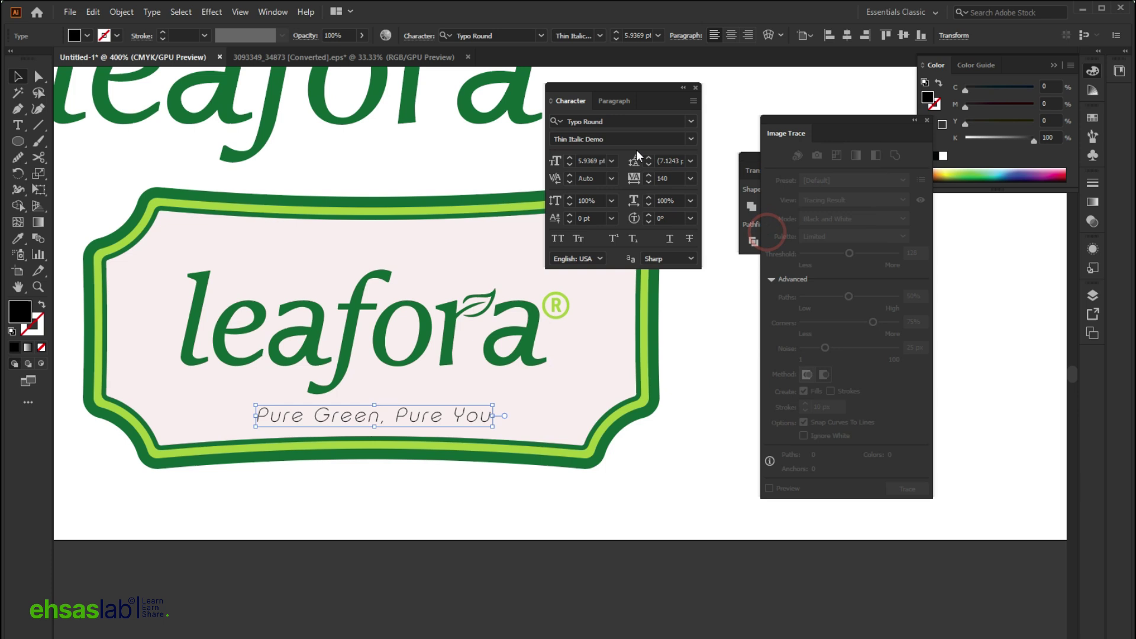
left_click(688, 139)
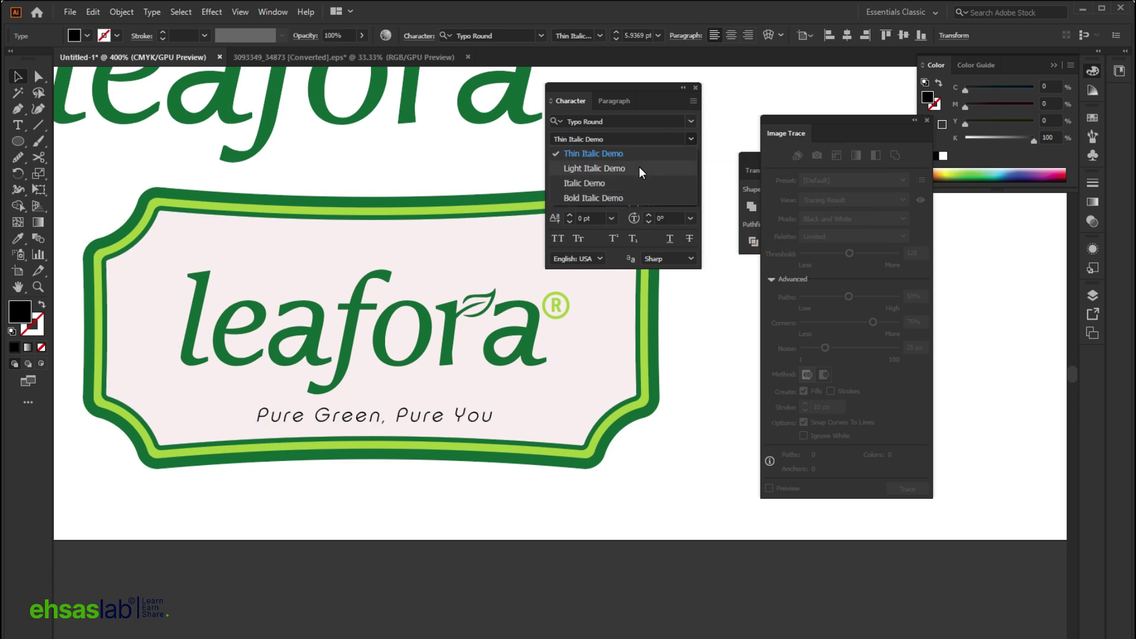
left_click(691, 120)
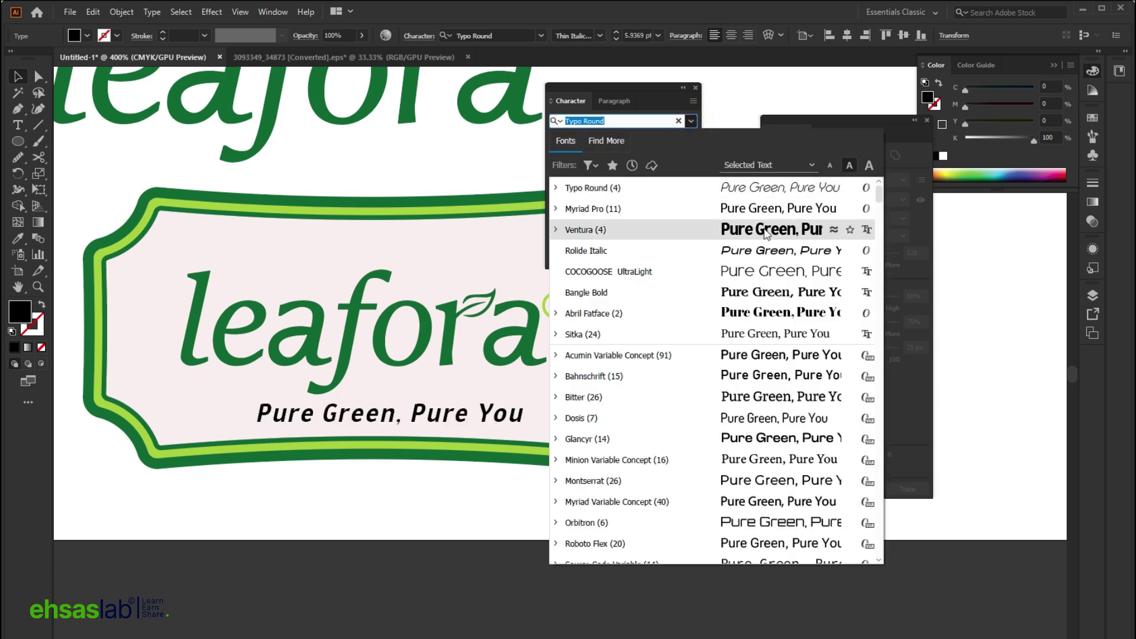
left_click(771, 277)
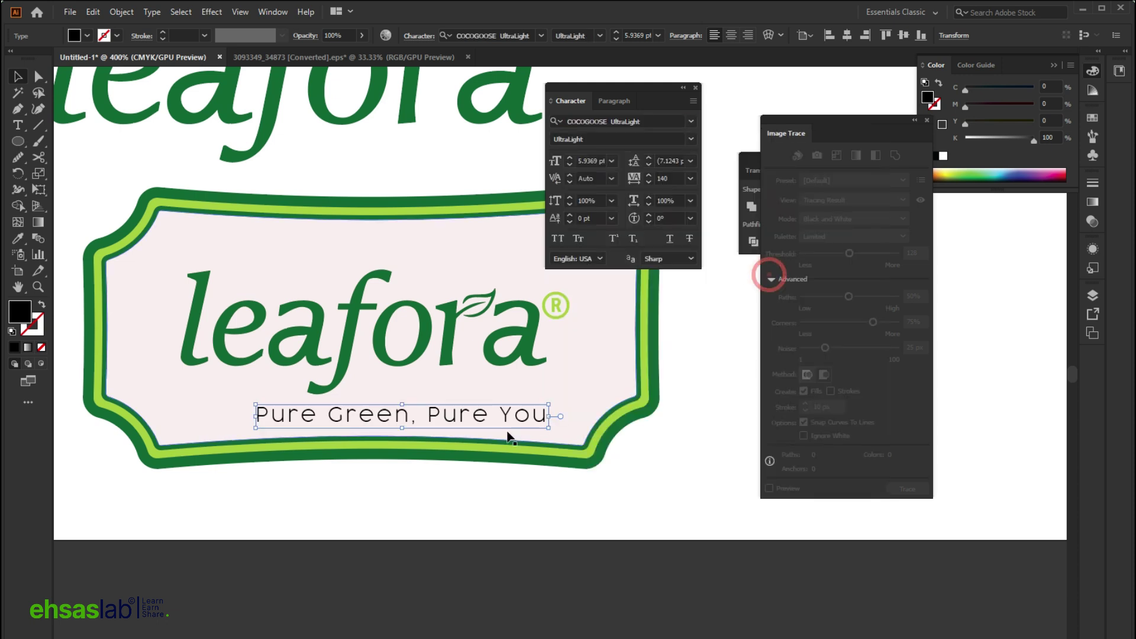
Centre the tagline horizontally within the badge.
left_click(392, 386)
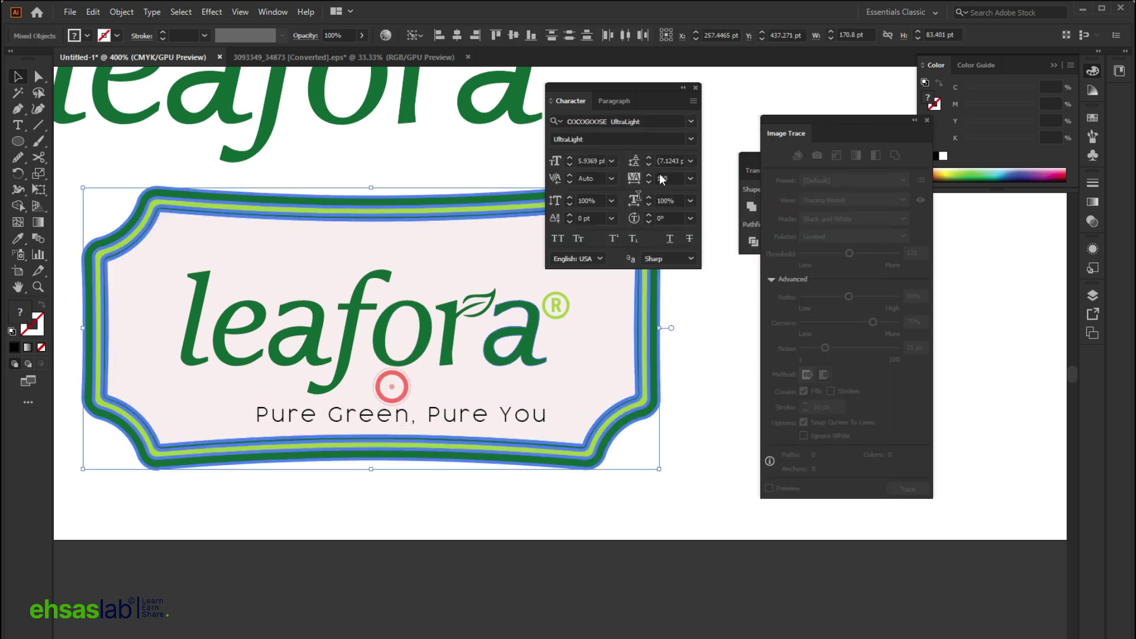
left_click(457, 39)
left_click(401, 499)
scroll(402, 488, "left", 3)
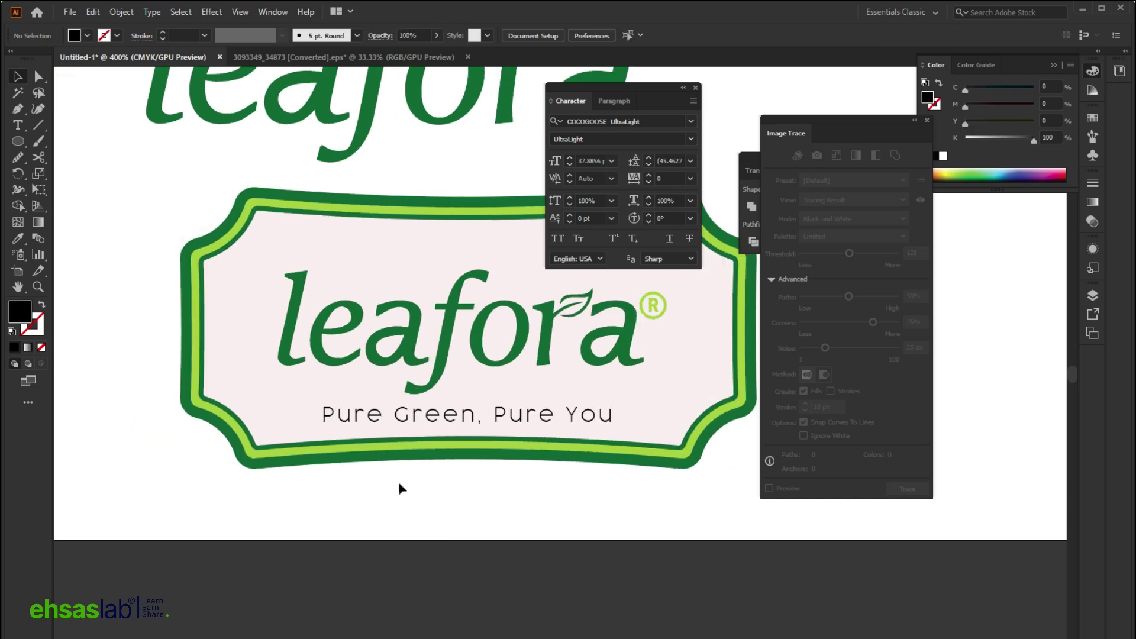
Nudge the leafora wordmark up inside the badge and enlarge it slightly.
mouse_move(443, 358)
left_mouse_down()
mouse_move(462, 343)
mouse_move(440, 355)
left_mouse_up()
scroll(507, 410, "up", 2)
left_click(499, 414)
left_click_drag(453, 436, 455, 438)
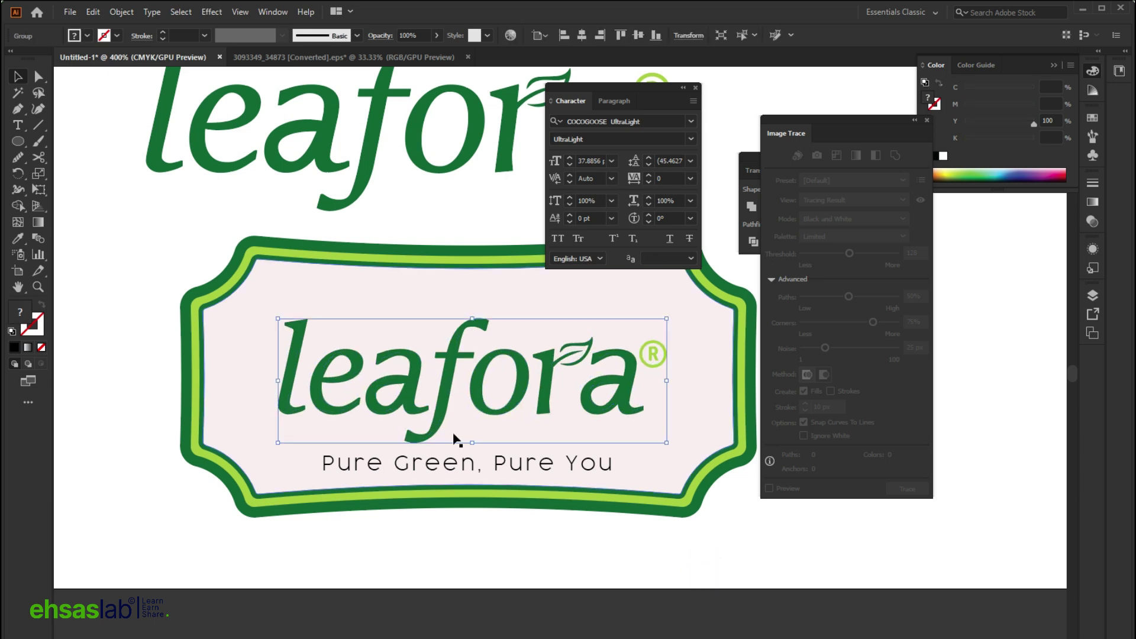
key("Up")
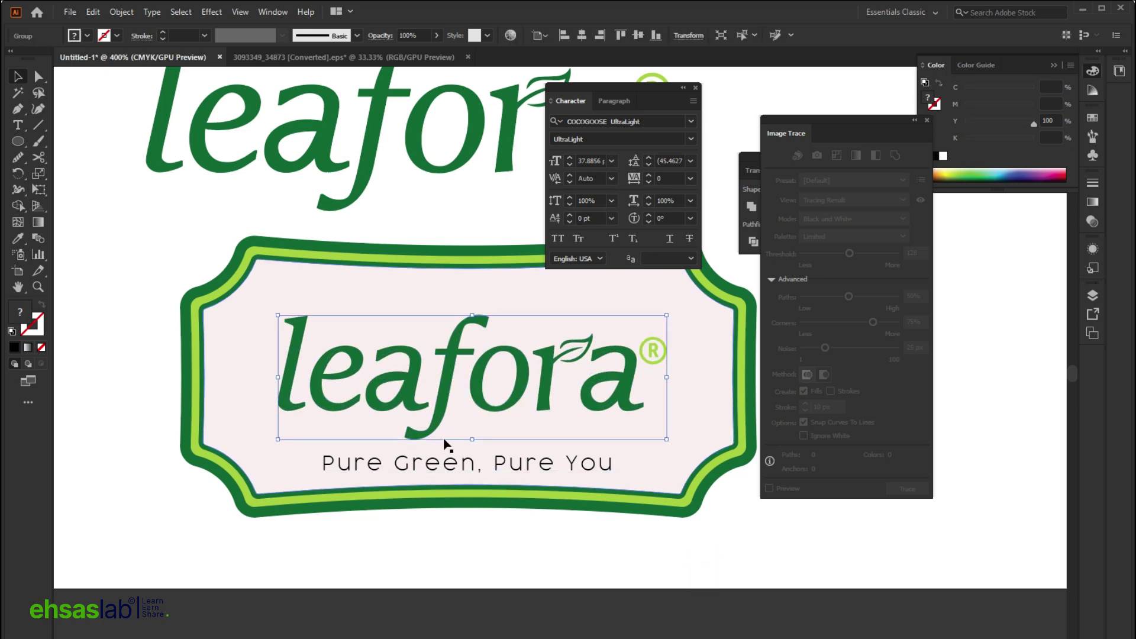
left_click_drag(670, 378, 689, 373)
left_click(507, 547)
scroll(507, 547, "down", 4)
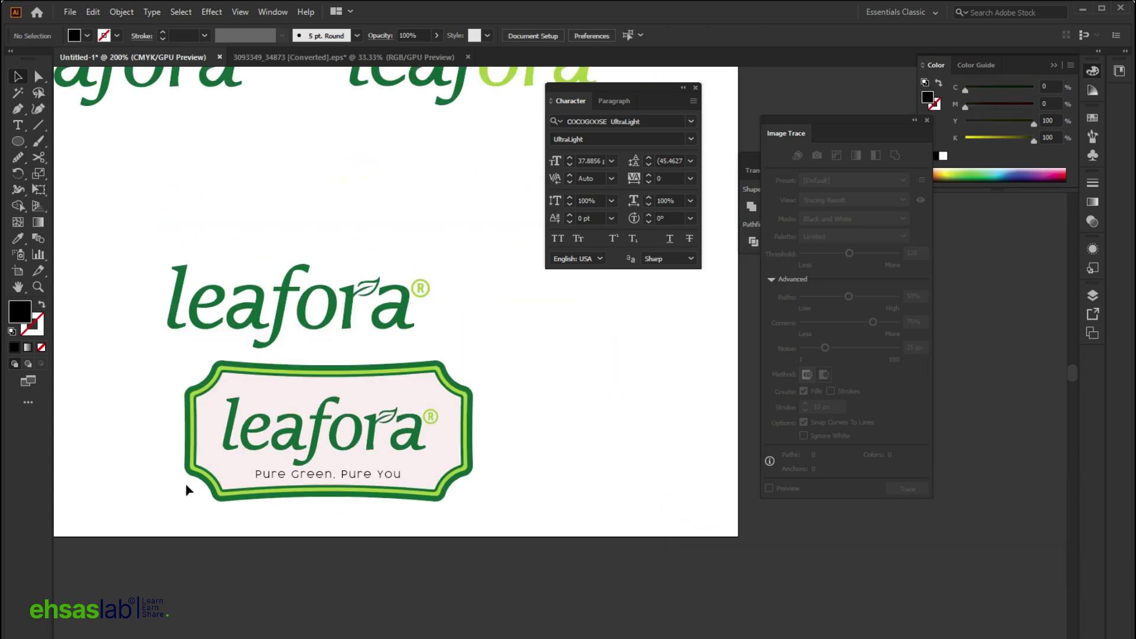
Add the point text "Since 2001" above the wordmark in the badge.
scroll(351, 439, "up", 8)
scroll(352, 439, "down", 3)
scroll(87, 181, "up", 4)
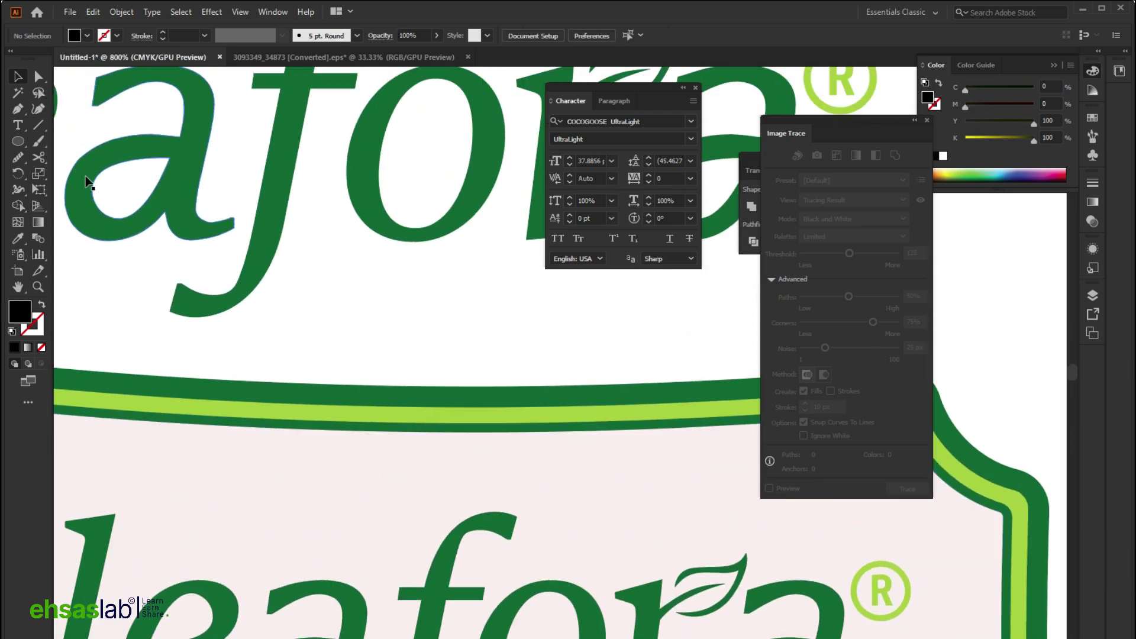
left_click(16, 129)
scroll(384, 426, "down", 2)
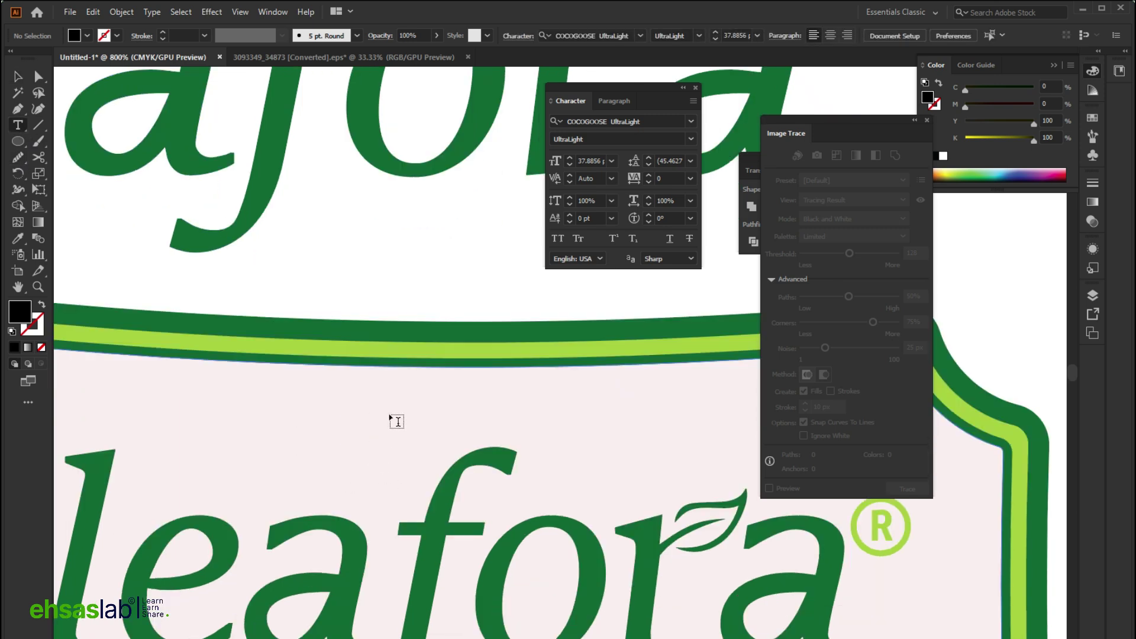
left_click(403, 412)
type("Since")
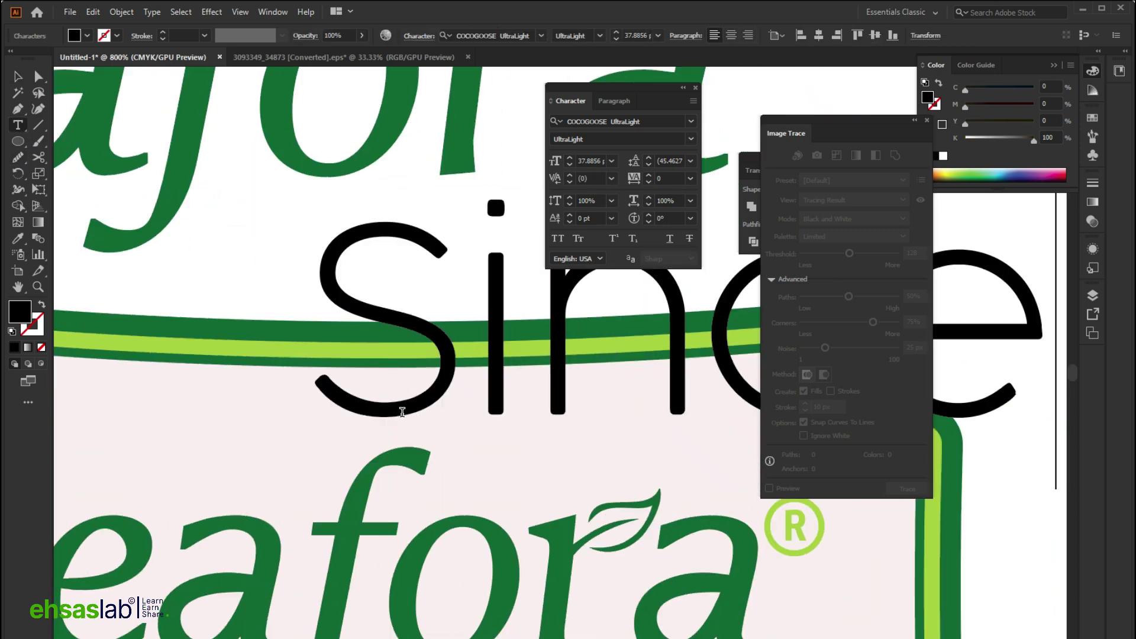
type(" 2019")
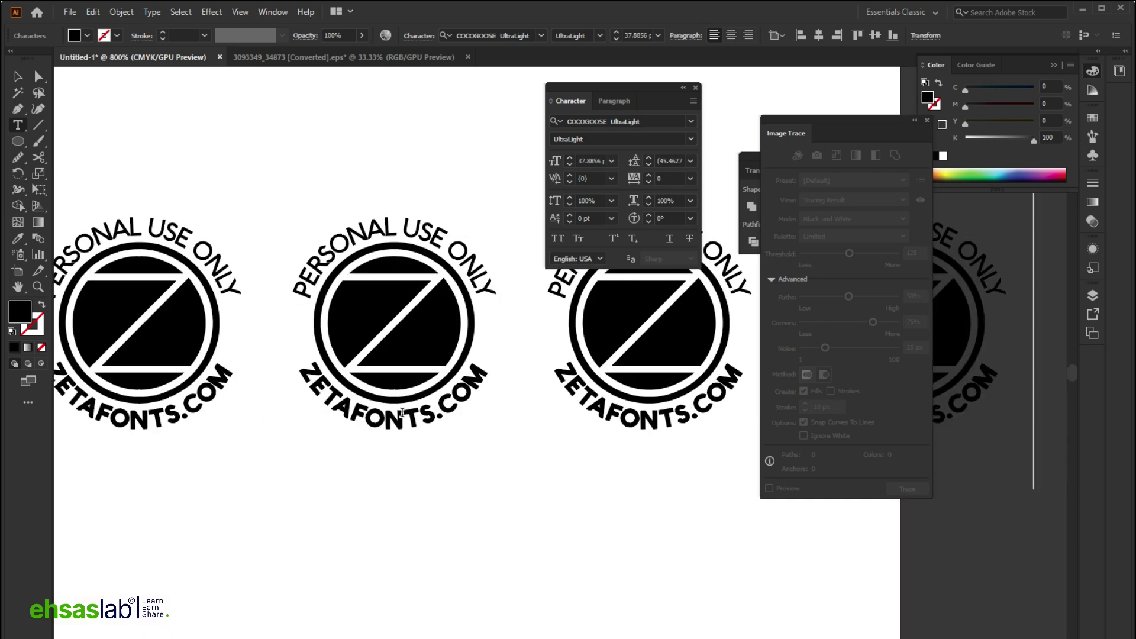
key("Escape")
scroll(347, 431, "down", 3)
scroll(415, 403, "up", 1)
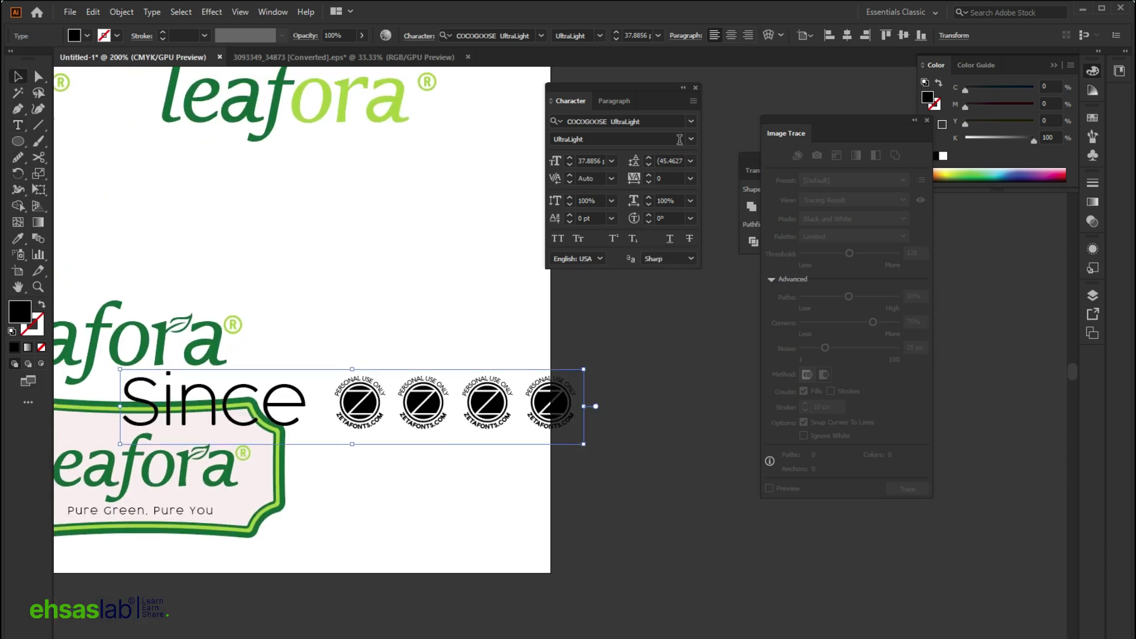
Set the font of the "Since 2001" text to Rolide Italic.
left_click(690, 121)
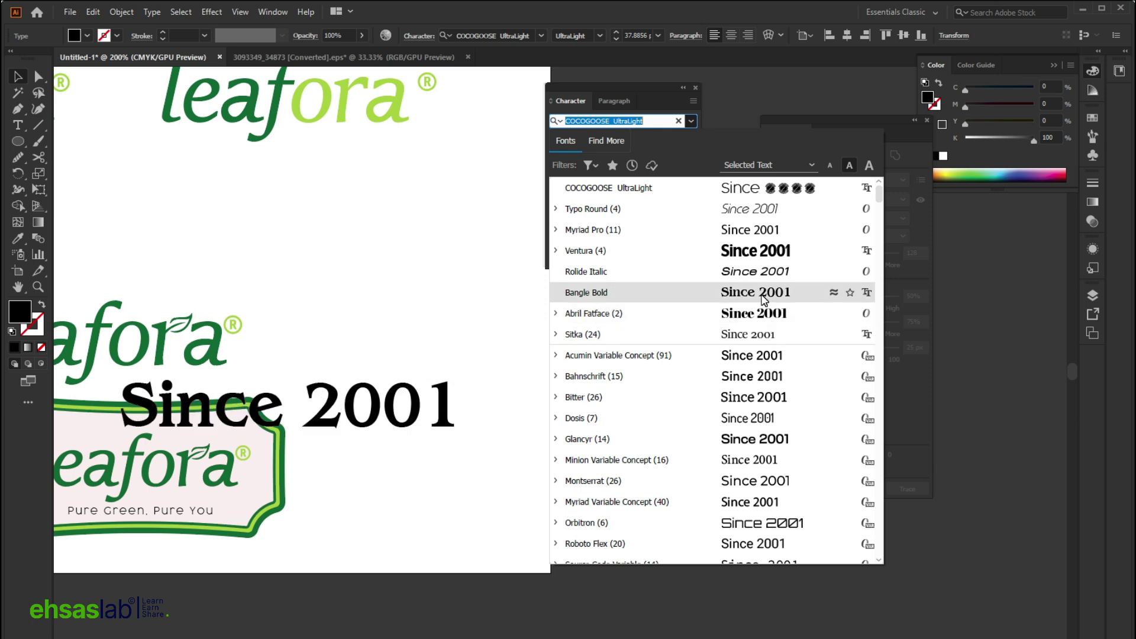
left_click(765, 274)
scroll(640, 358, "left", 3)
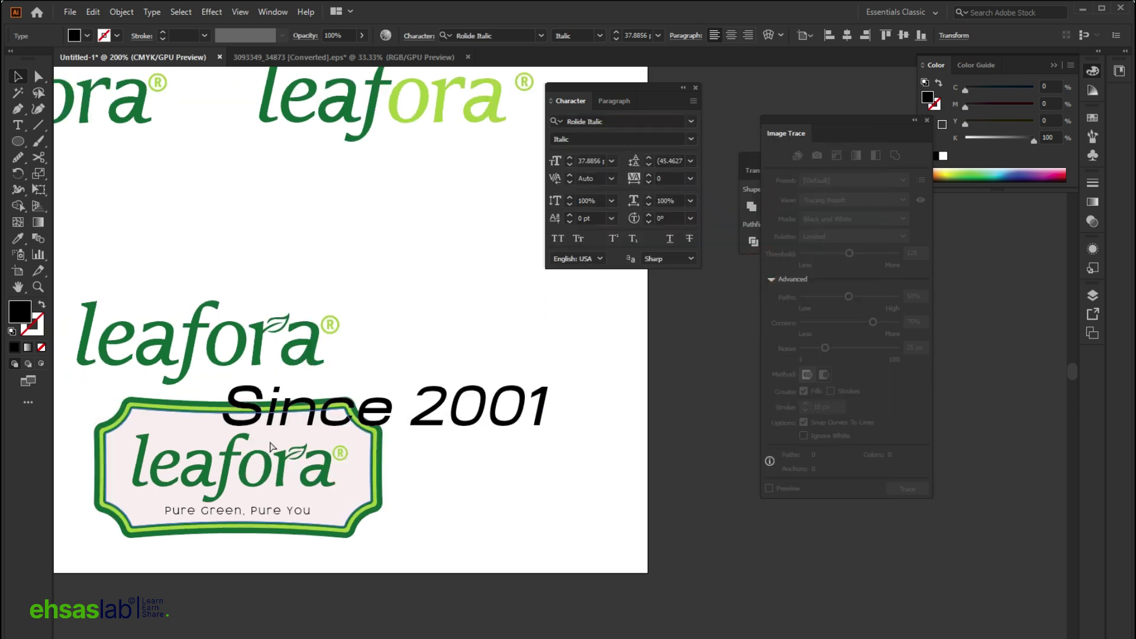
Scale the "Since 2001" text down to about 6.1 pt and place it between the badge's upper border and the wordmark.
left_click_drag(625, 409, 429, 414)
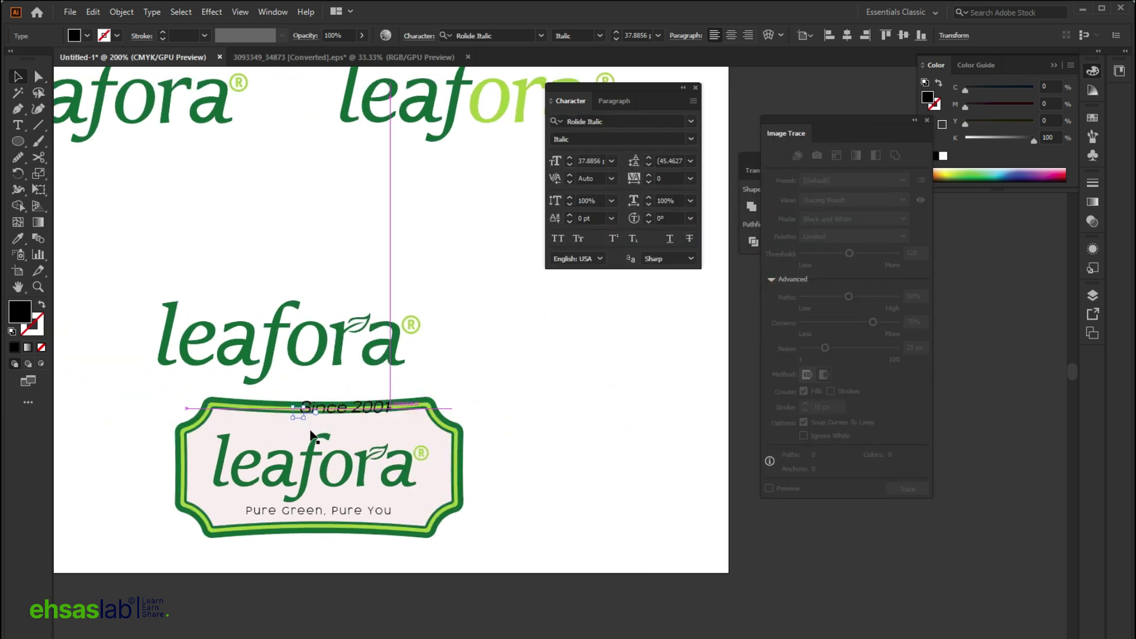
scroll(307, 434, "up", 4)
left_click_drag(390, 337, 297, 408)
left_click_drag(545, 393, 470, 395)
left_click(370, 441)
left_click_drag(370, 440, 353, 452)
left_click_drag(368, 410, 313, 425)
scroll(325, 441, "up", 1)
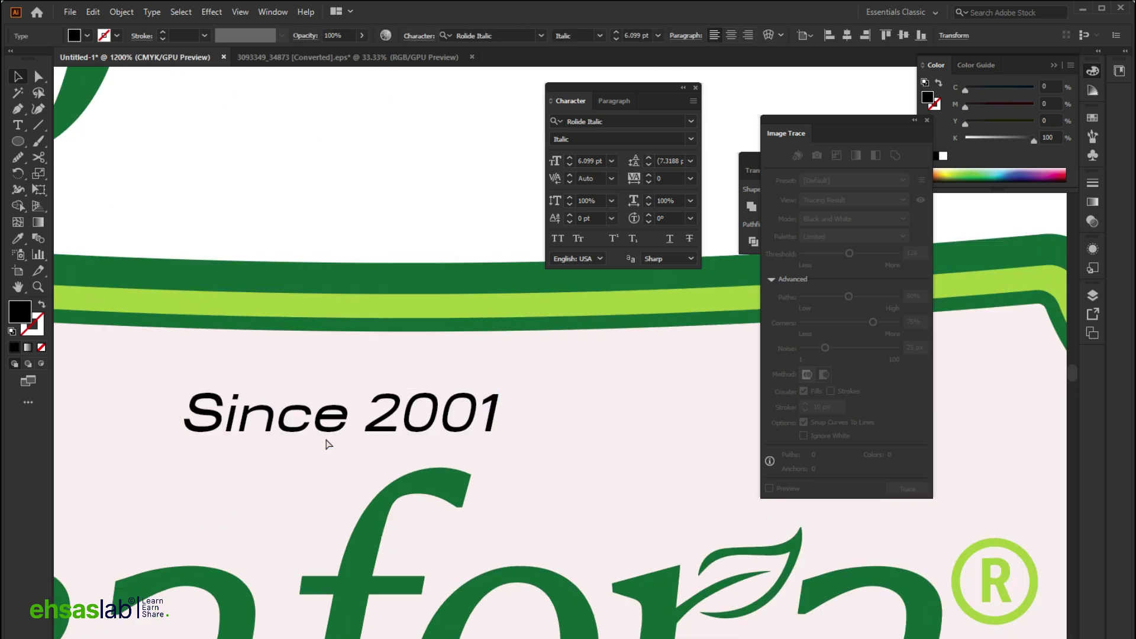
scroll(325, 435, "down", 3)
scroll(325, 431, "down", 2)
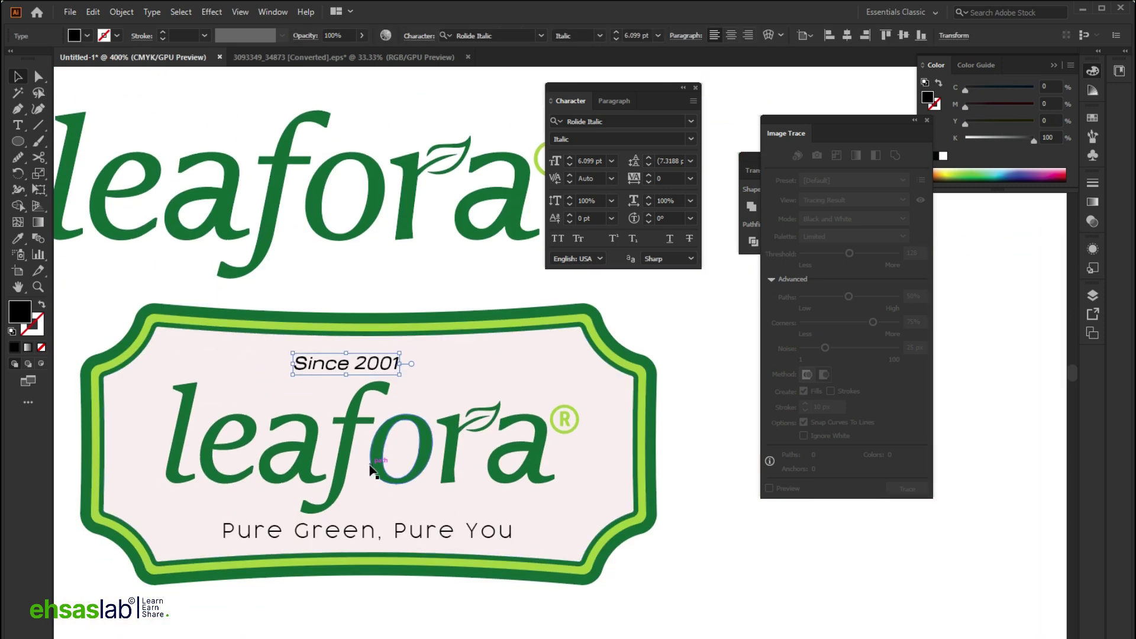
left_click(746, 563)
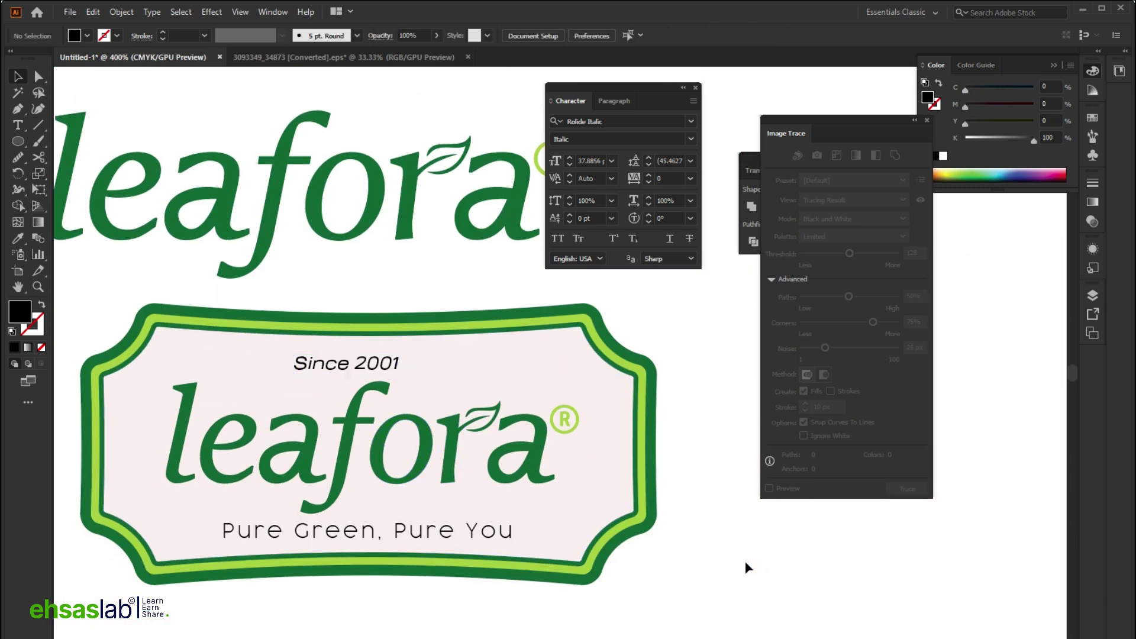
Draw a short horizontal line just before the "Since 2001" text and give it a 0.25 pt stroke.
scroll(291, 350, "up", 2)
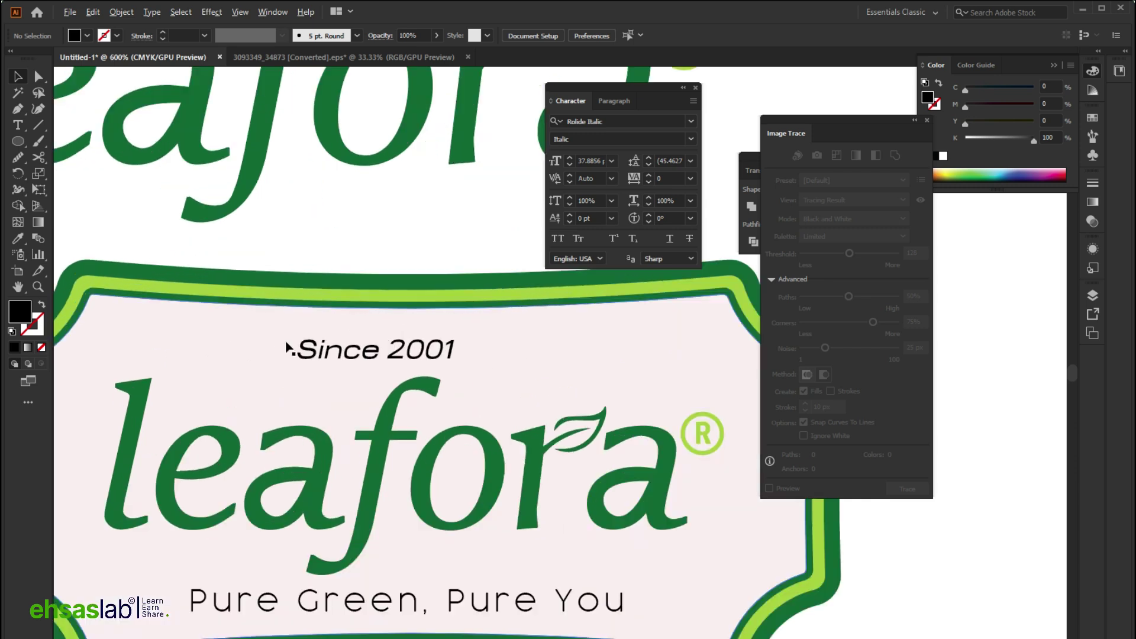
left_click(38, 125)
left_click_drag(286, 350, 207, 349)
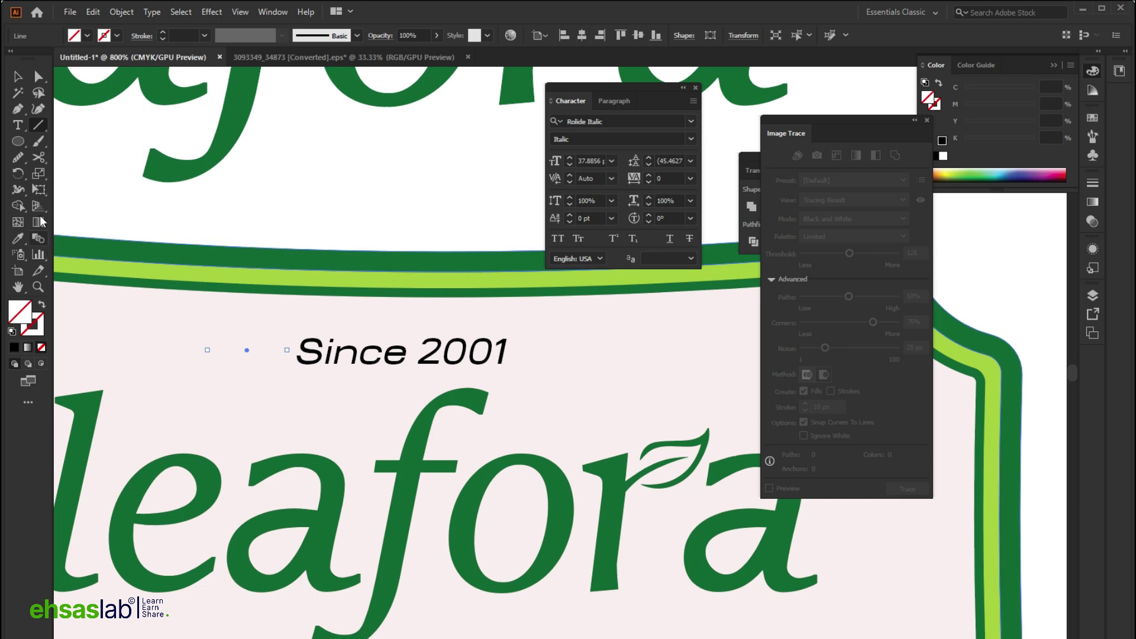
left_click(163, 32)
Copy the line to the other side of "Since 2001" and scale both lines together slightly wider.
left_click(17, 78)
left_click_drag(248, 354, 553, 361)
left_click(247, 350, "shift")
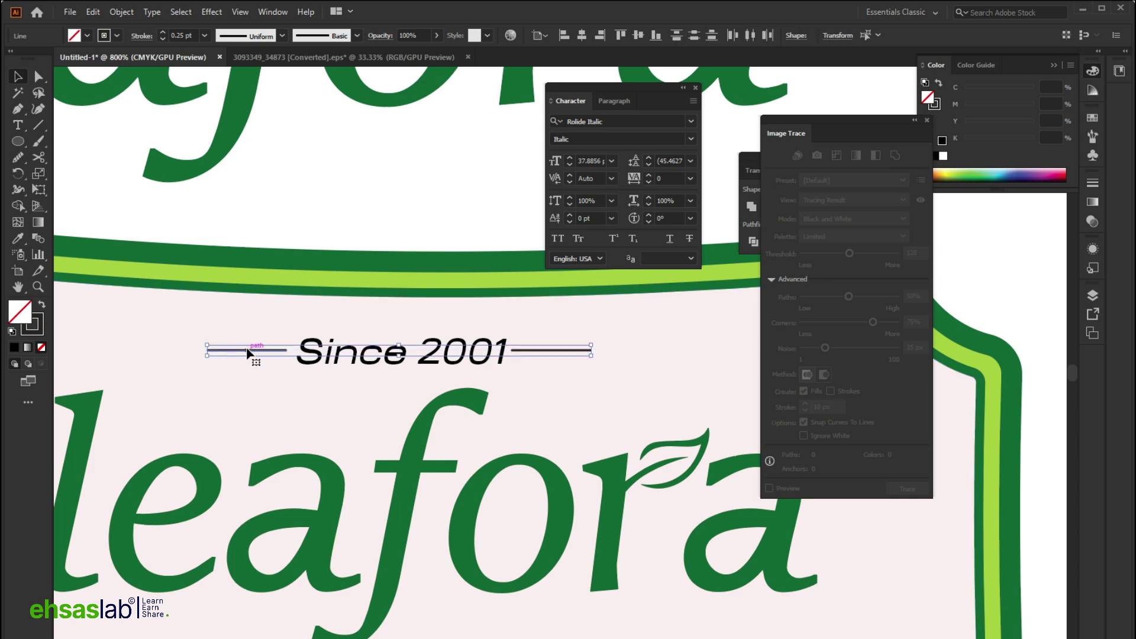
key("ctrl+plus")
mouse_move(594, 351)
left_mouse_down()
mouse_move(586, 338)
mouse_move(651, 352)
left_mouse_up()
key("ctrl+minus")
key("ctrl+minus")
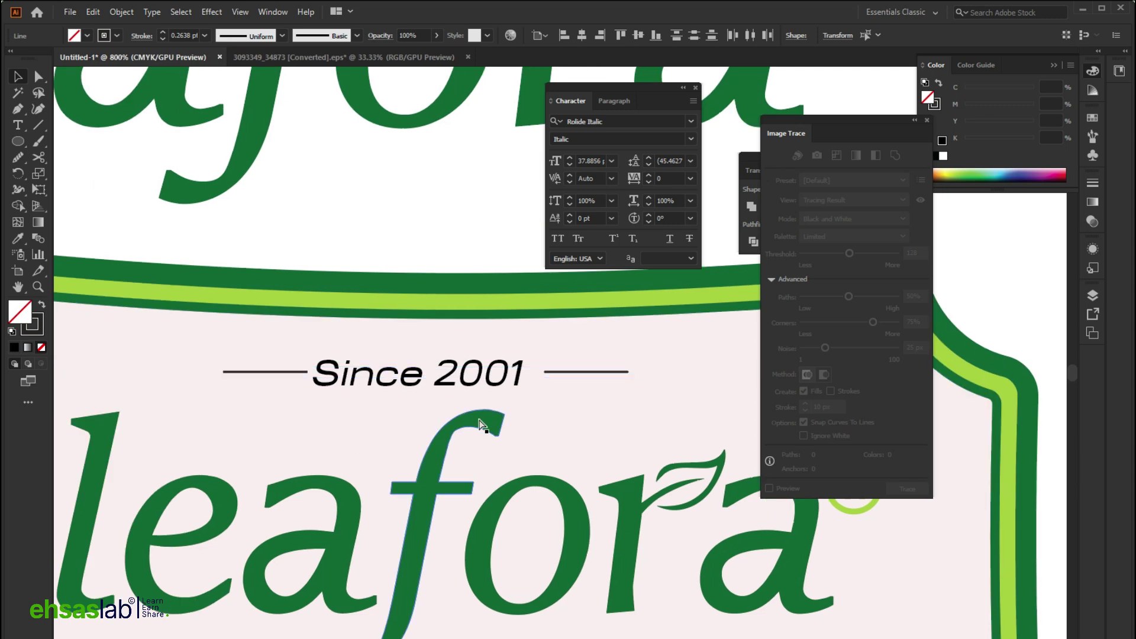
Align the "Since 2001" text and its two lines to each other's horizontal centres.
left_click(481, 371, "shift")
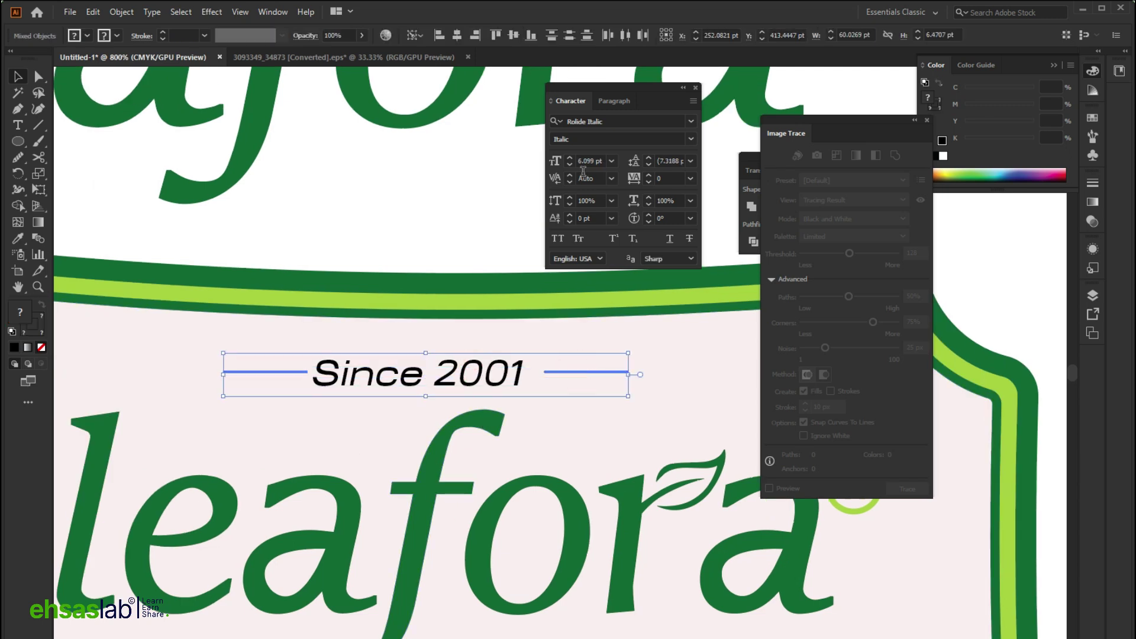
left_click(456, 35)
left_click(664, 383)
Scale the "Since 2001" text down to about 4.5 pt and widen its letter tracking to 120.
left_click(528, 377)
left_click_drag(528, 377, 506, 375)
key("alt+Right")
key("alt+Right")
key("alt+Right")
key("alt+Right")
key("alt+Right")
key("alt+Right")
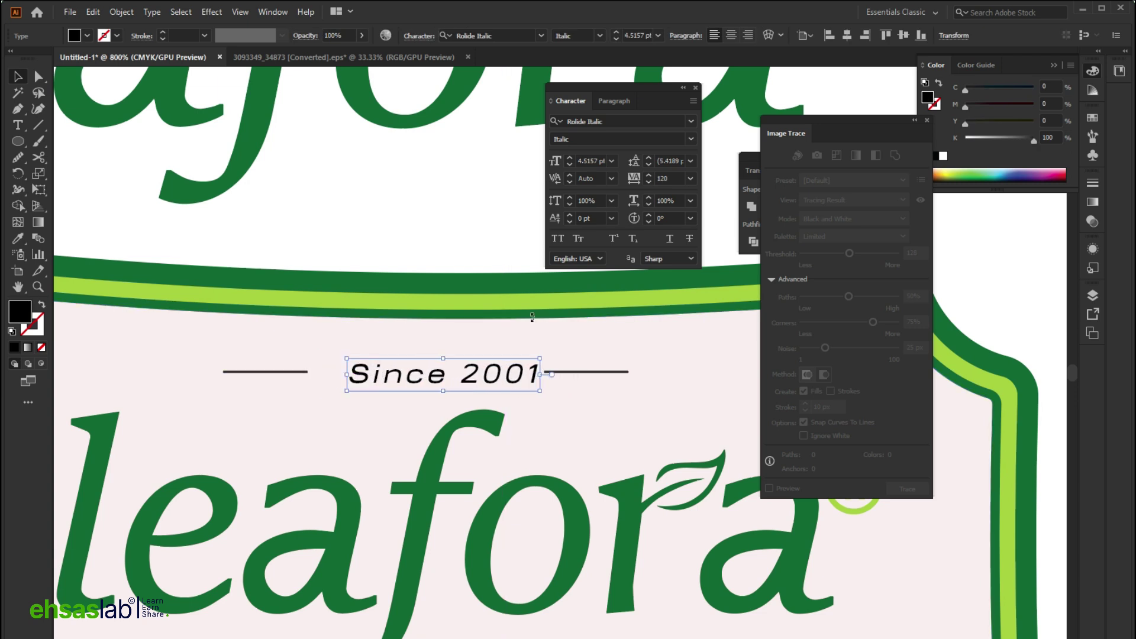
Centre-justify the "Since 2001" text, move it back between the two lines and centre it on them.
left_click(612, 101)
left_click(579, 123)
left_click_drag(424, 379, 497, 374)
left_click(560, 373, "shift")
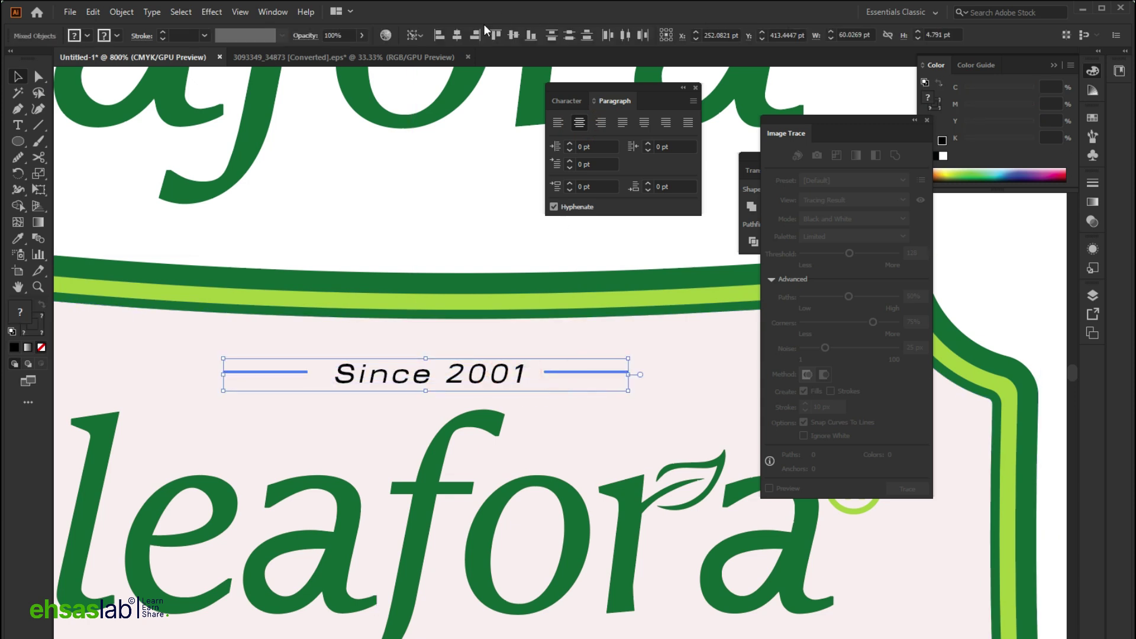
left_click(457, 36)
Enlarge "Since 2001" together with its two lines slightly, bringing the text to about 5 pt.
left_click(161, 344)
key("ctrl+0")
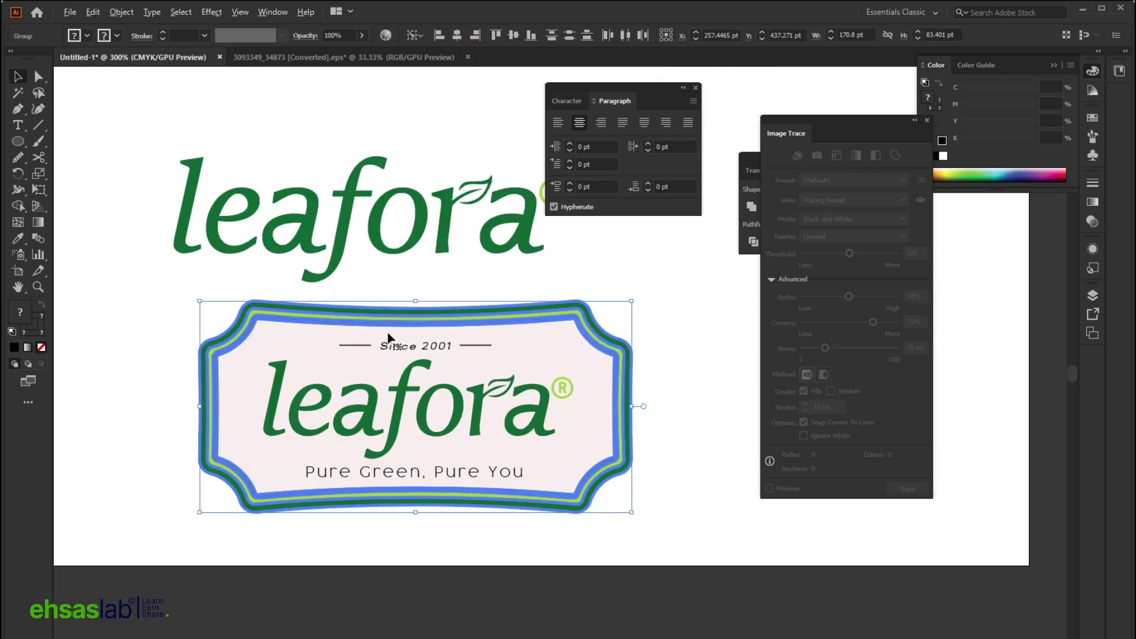
left_click(576, 520)
scroll(423, 284, "up", 5)
left_click_drag(424, 286, 424, 279)
left_click_drag(539, 275, 542, 275)
key("ctrl+0")
left_click(557, 376)
left_click(567, 532)
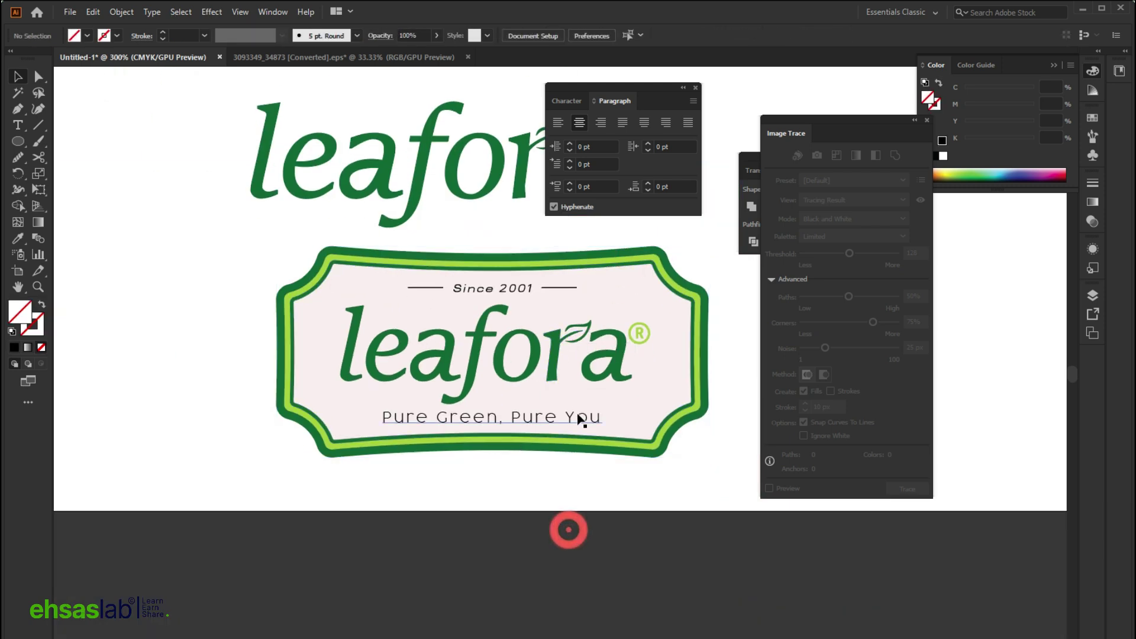
Apply the "Since 2001" text style to the tagline "Pure Green, Pure You" with the Eyedropper.
scroll(578, 418, "up", 2)
left_click(543, 421)
scroll(545, 539, "down", 1)
left_click(528, 586)
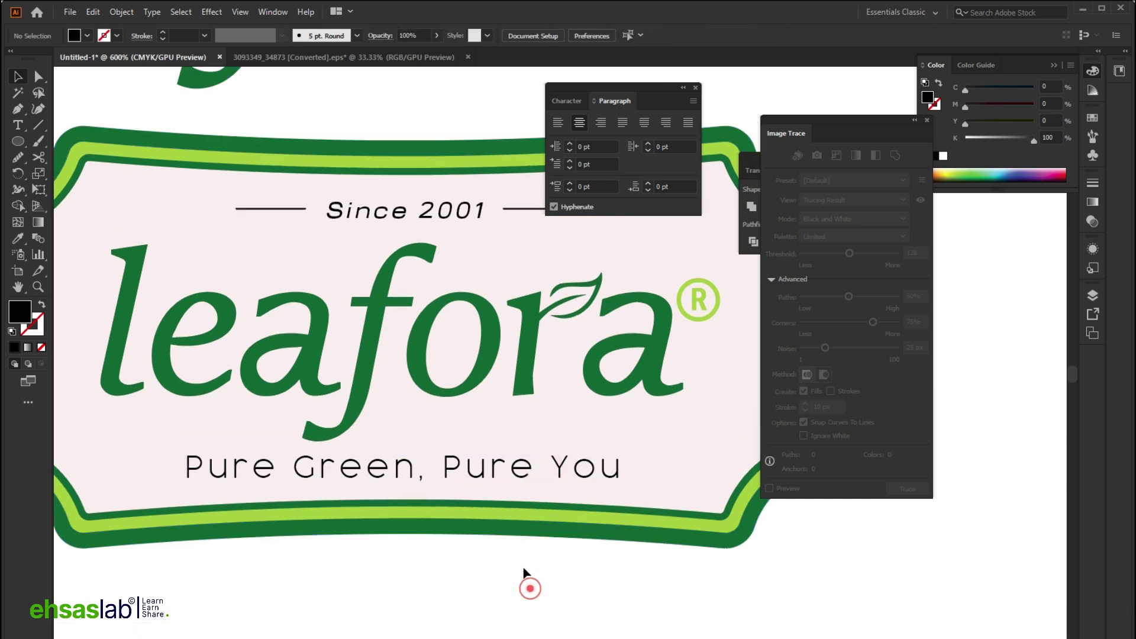
scroll(629, 555, "down", 2)
scroll(520, 453, "up", 2)
left_click(521, 418)
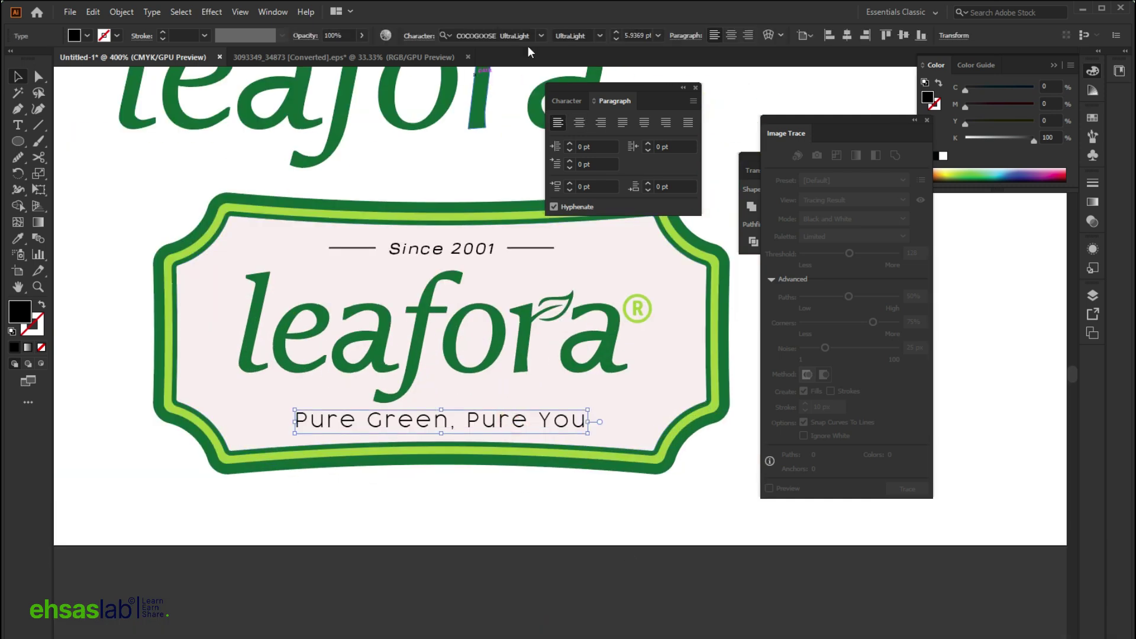
left_click(600, 36)
scroll(500, 385, "up", 1)
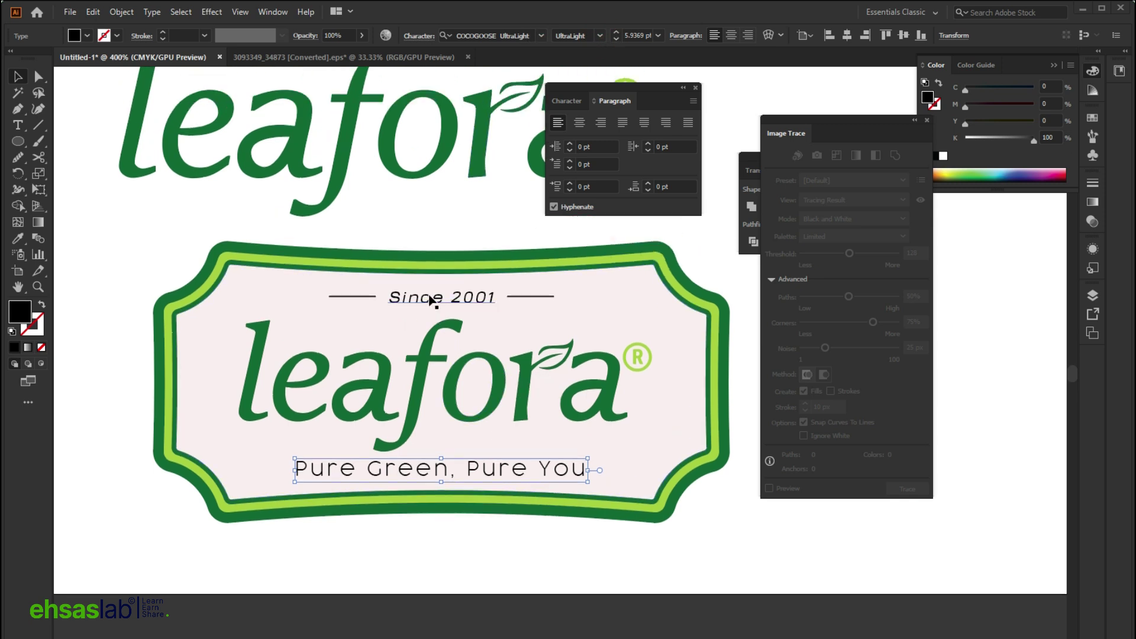
left_click(19, 239)
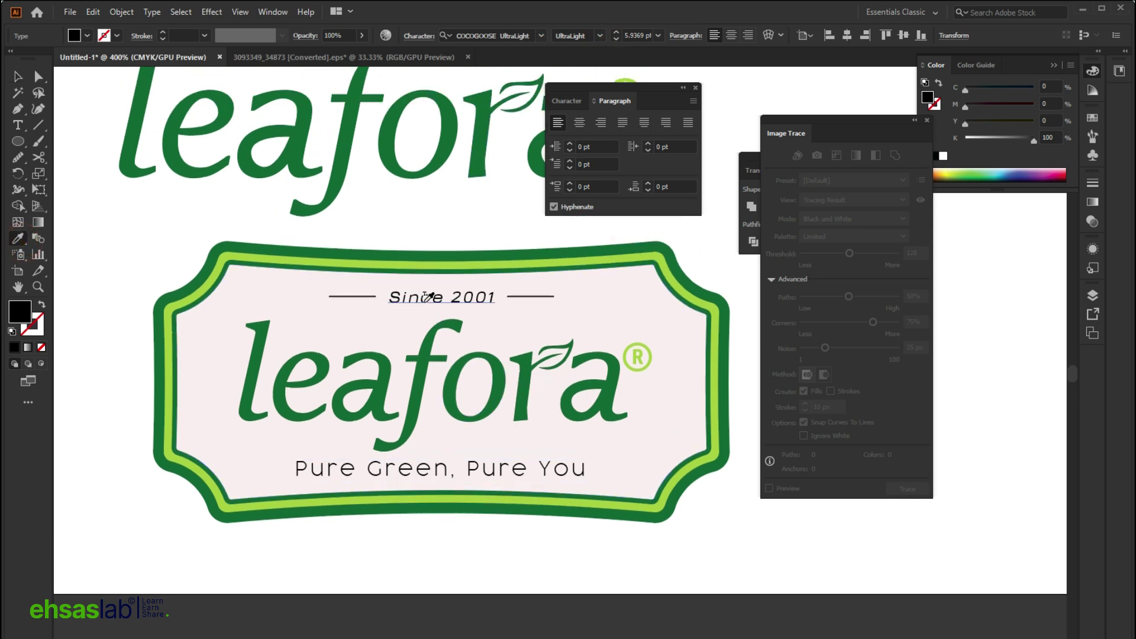
left_click(425, 296)
Centre the restyled tagline horizontally on the badge.
left_click(17, 77)
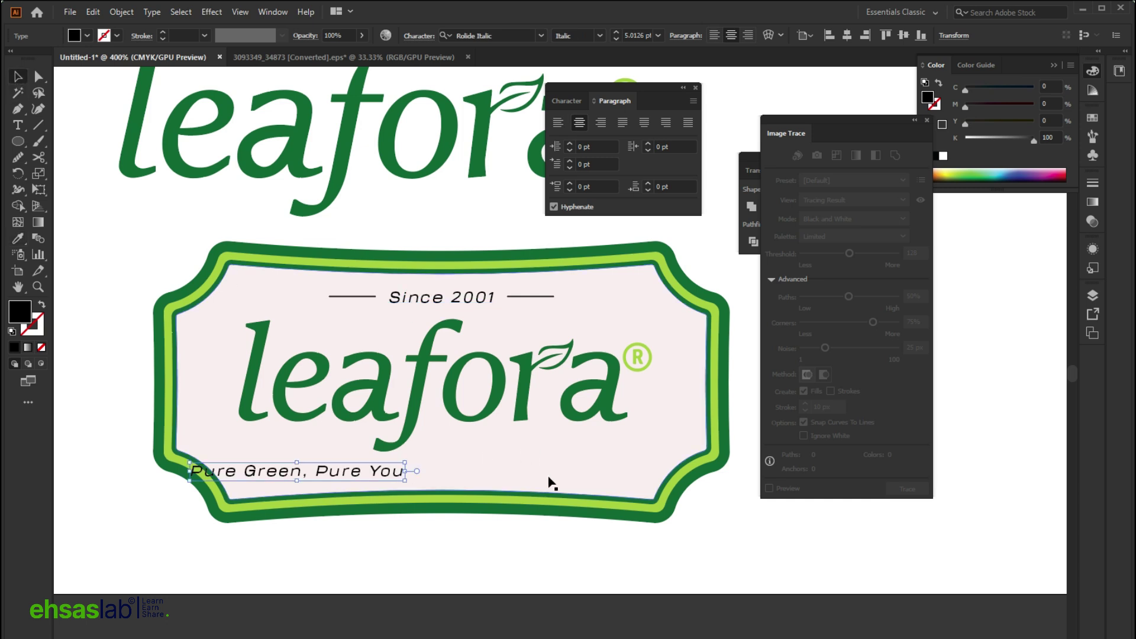
left_click(558, 476)
left_click(457, 37)
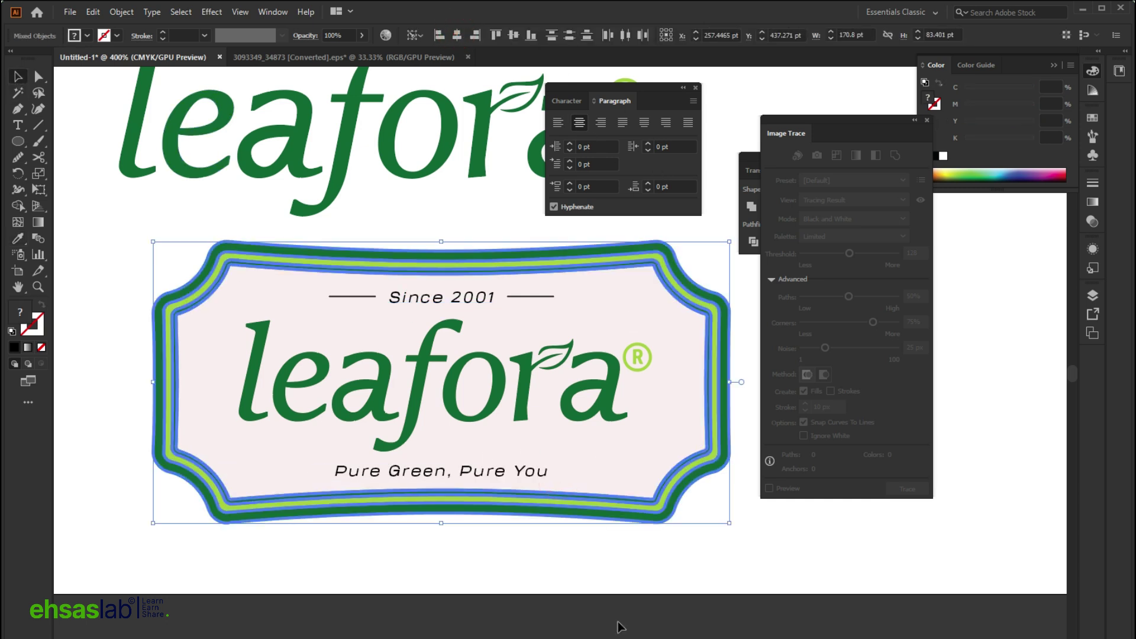
left_click(618, 626)
Try adjusting the tagline and reapply the "Since 2001" text style to it.
left_click(521, 473)
left_click(600, 36)
left_click(600, 35)
left_click_drag(552, 473, 560, 474)
key("i")
left_click(395, 292)
key("b")
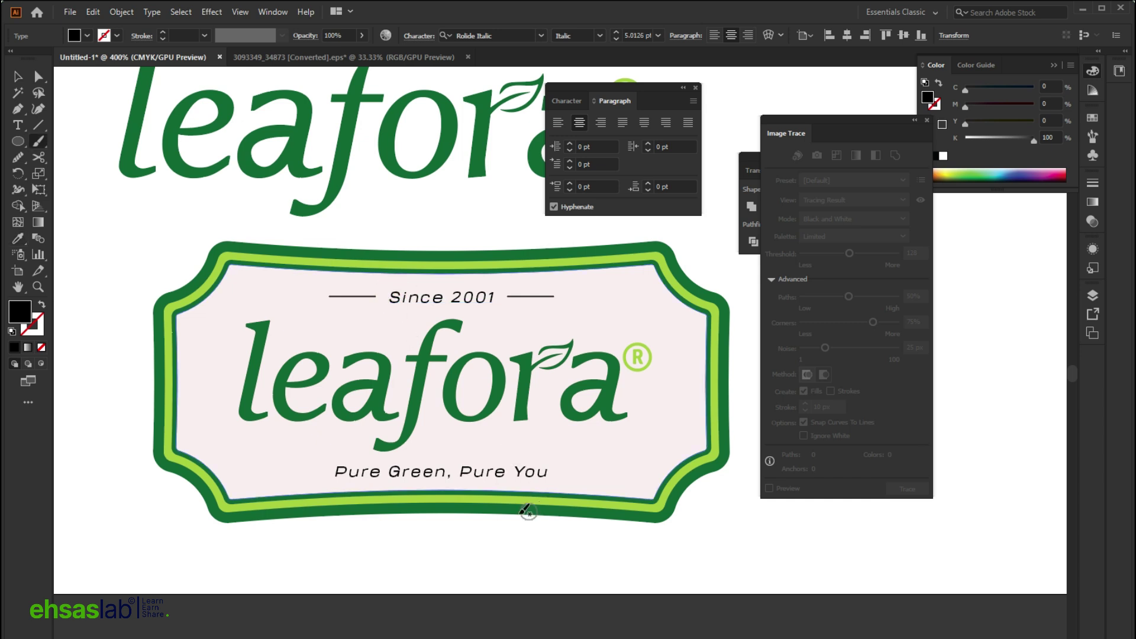
key("ctrl+minus")
key("v")
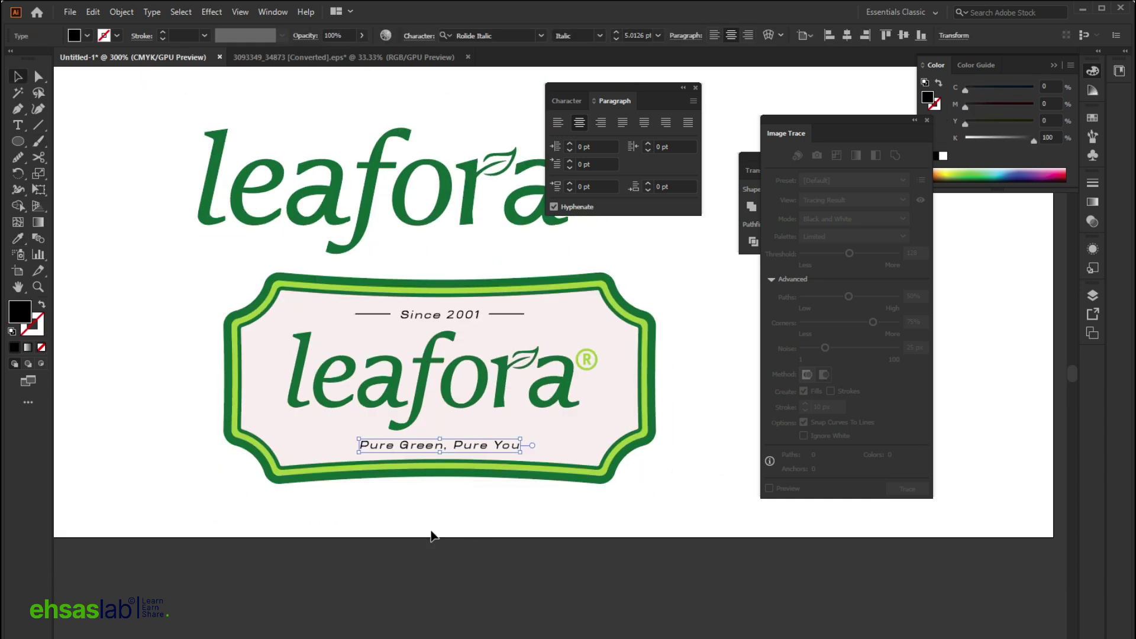
Enlarge the leafora wordmark inside the badge slightly from its centre.
scroll(460, 563, "down", 3)
scroll(460, 564, "up", 4)
left_click(507, 392)
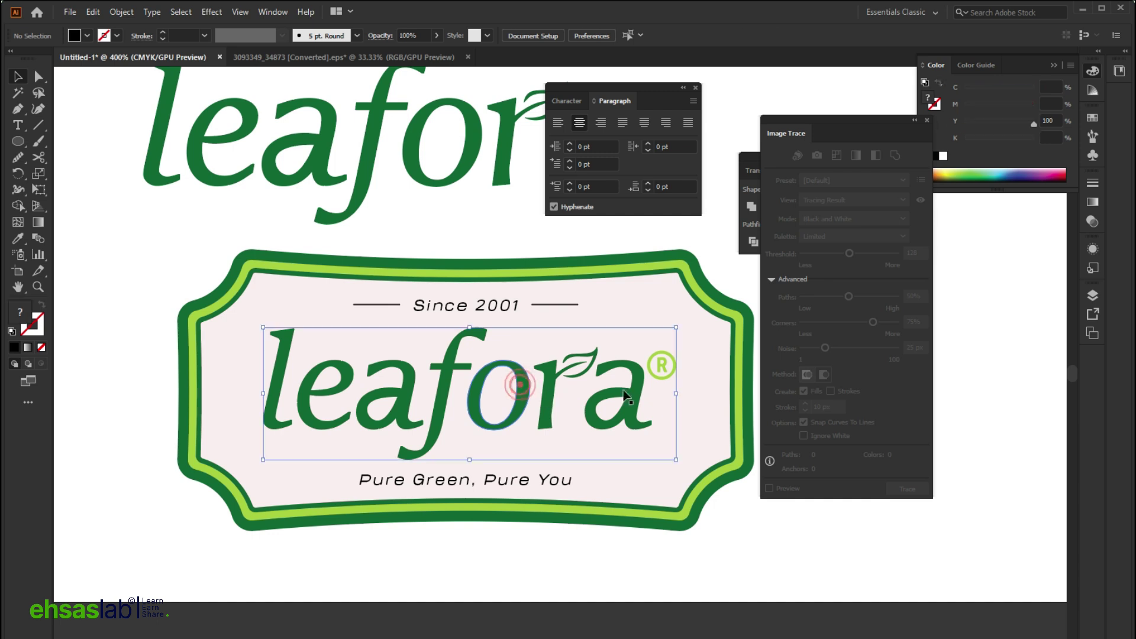
left_click_drag(678, 393, 682, 394)
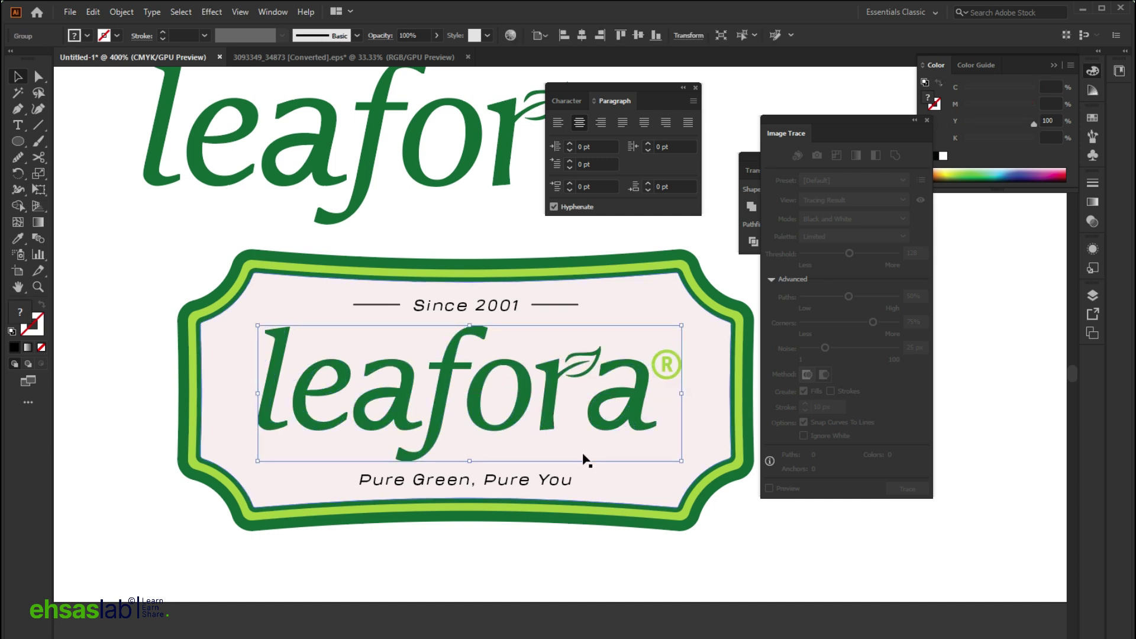
Scale the tagline below the wordmark up to about 5.7 pt.
left_click(553, 480)
scroll(591, 489, "up", 2)
scroll(586, 487, "up", 1)
left_click_drag(602, 479, 646, 479)
scroll(486, 463, "down", 3)
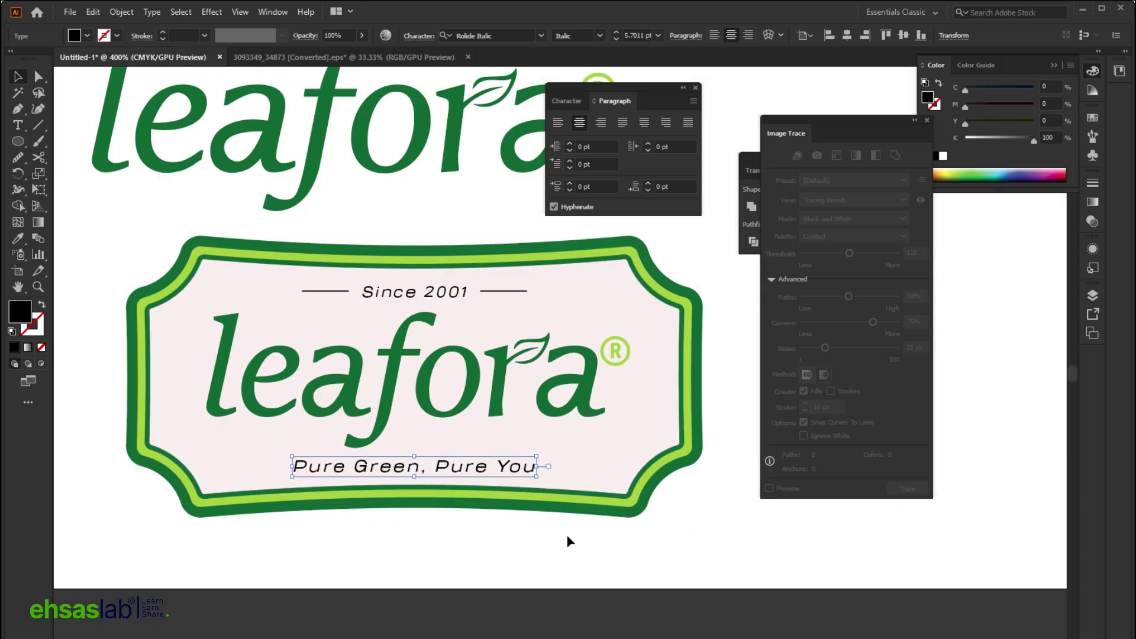
left_click(132, 14)
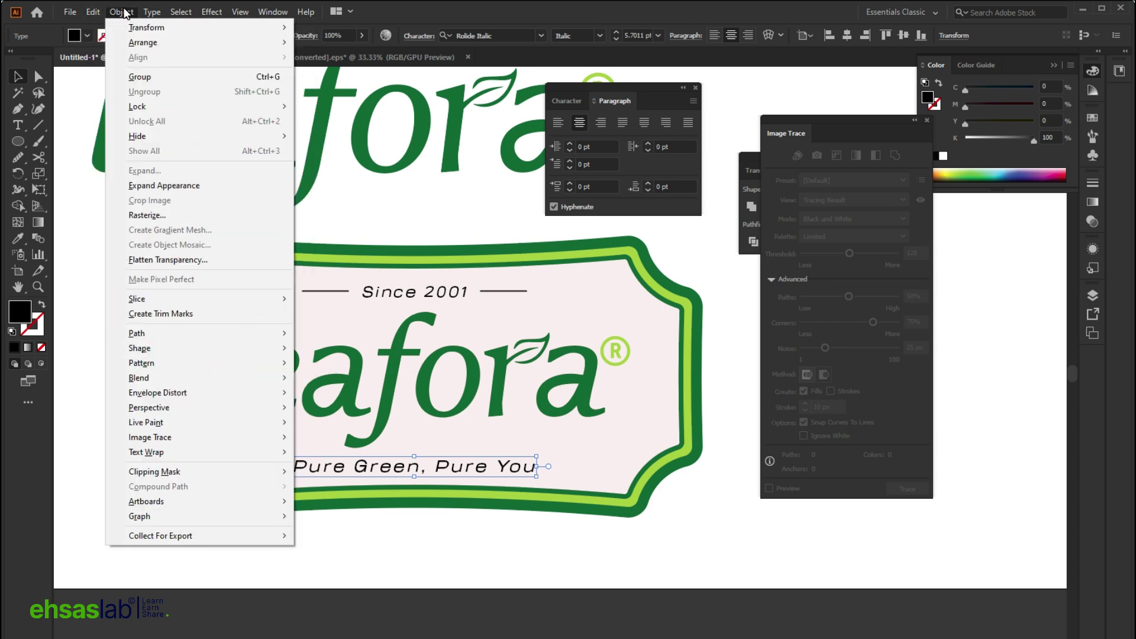
mouse_move(236, 455)
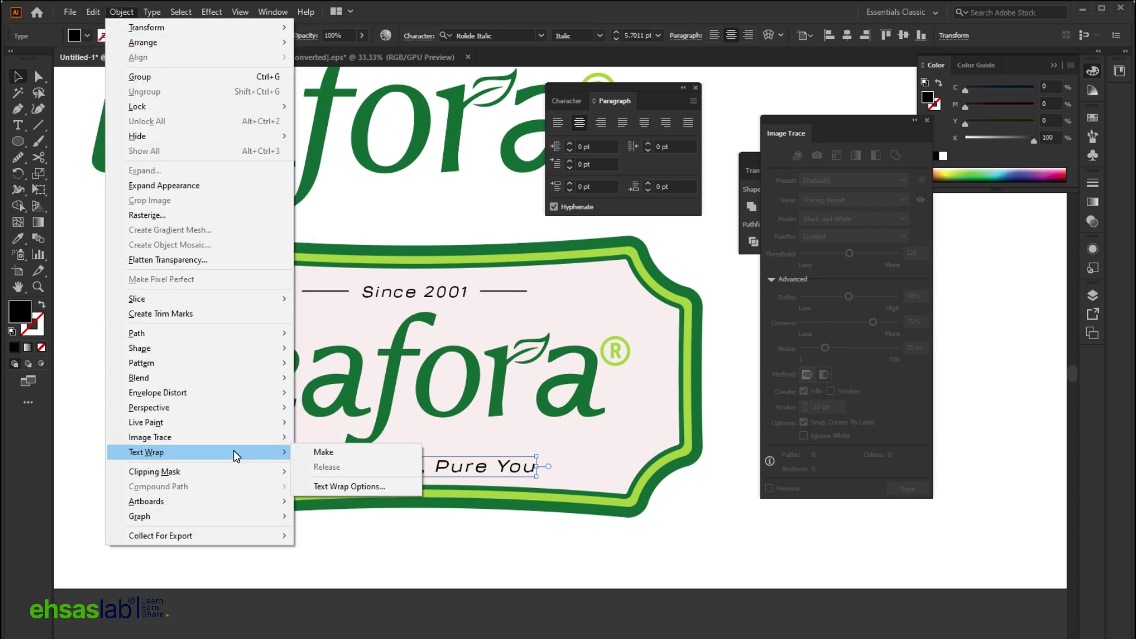
mouse_move(227, 401)
left_click(337, 488)
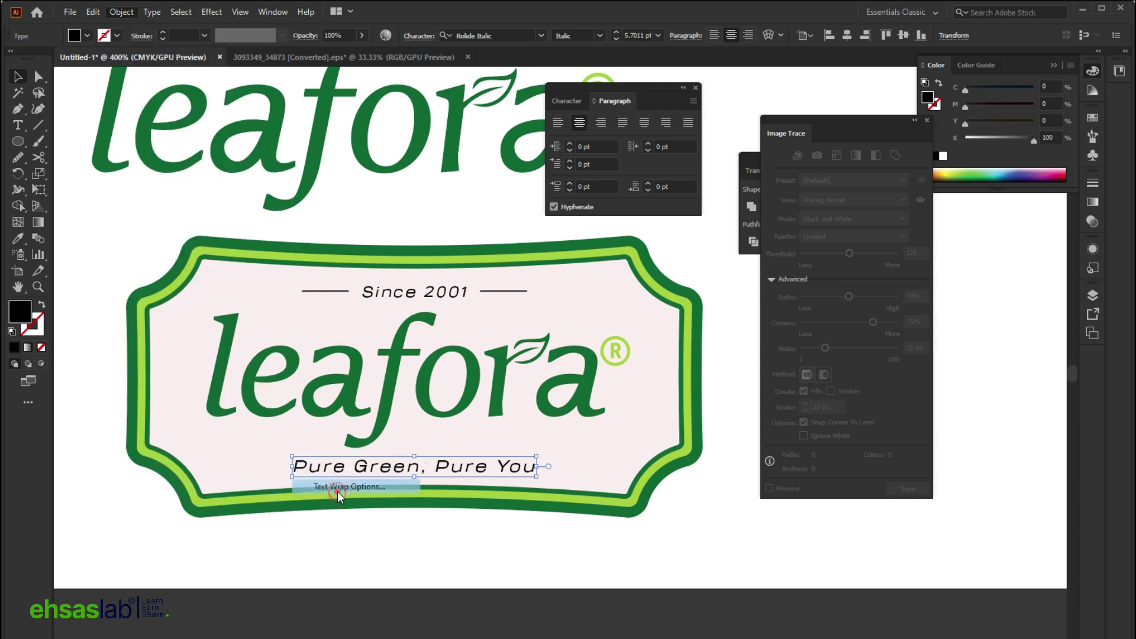
left_click_drag(532, 279, 701, 274)
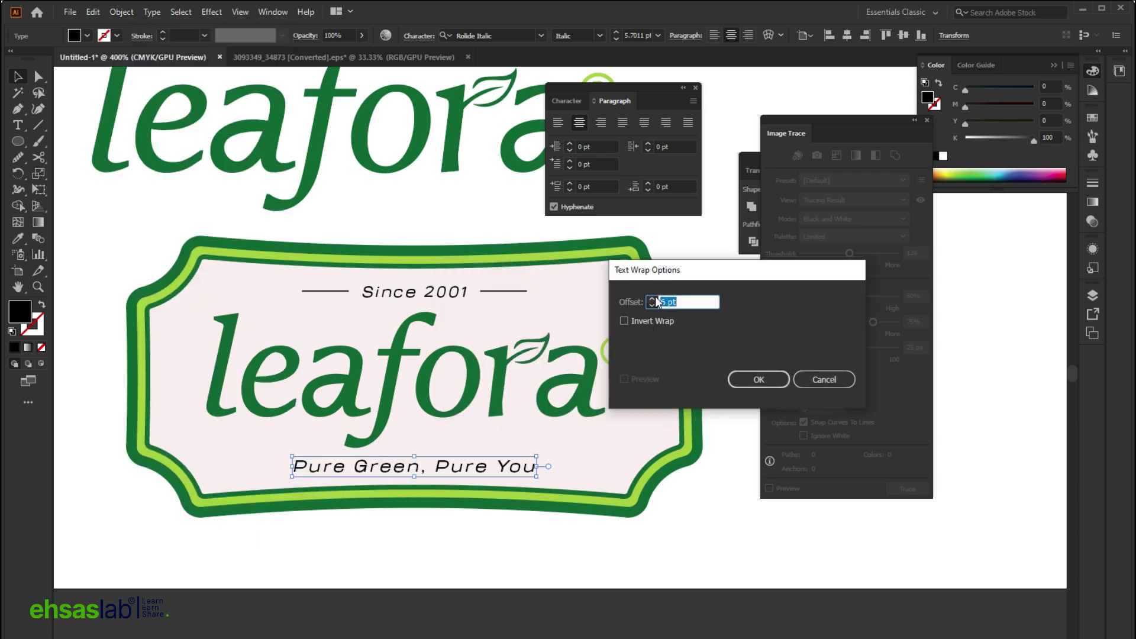
left_click(823, 379)
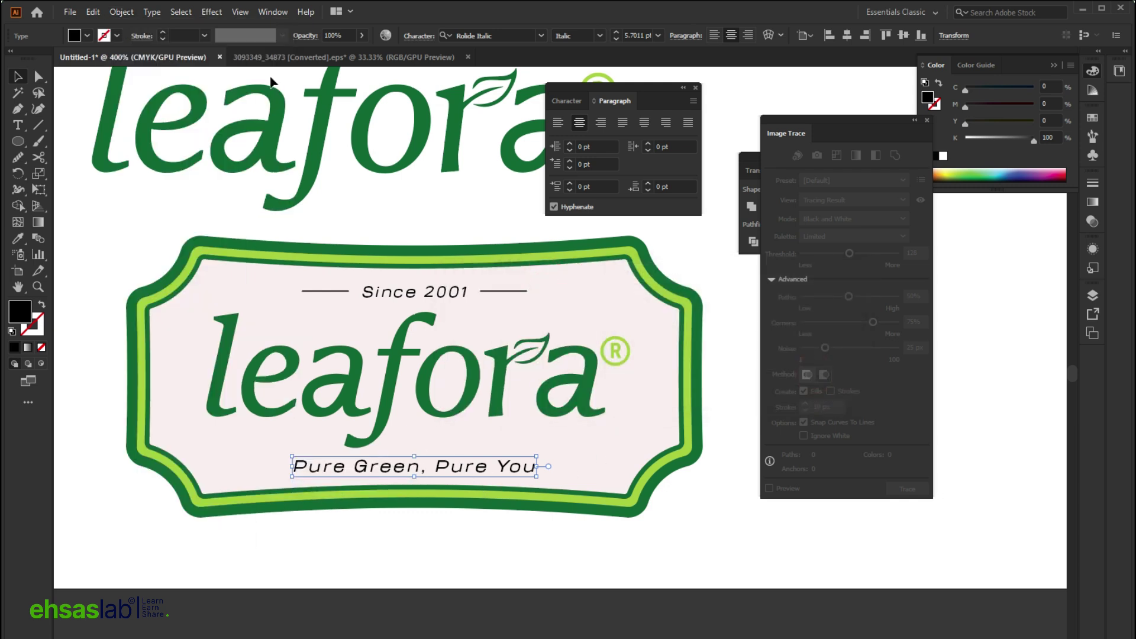
Apply a horizontal Arc warp with a 3% bend to the tagline.
left_click(213, 12)
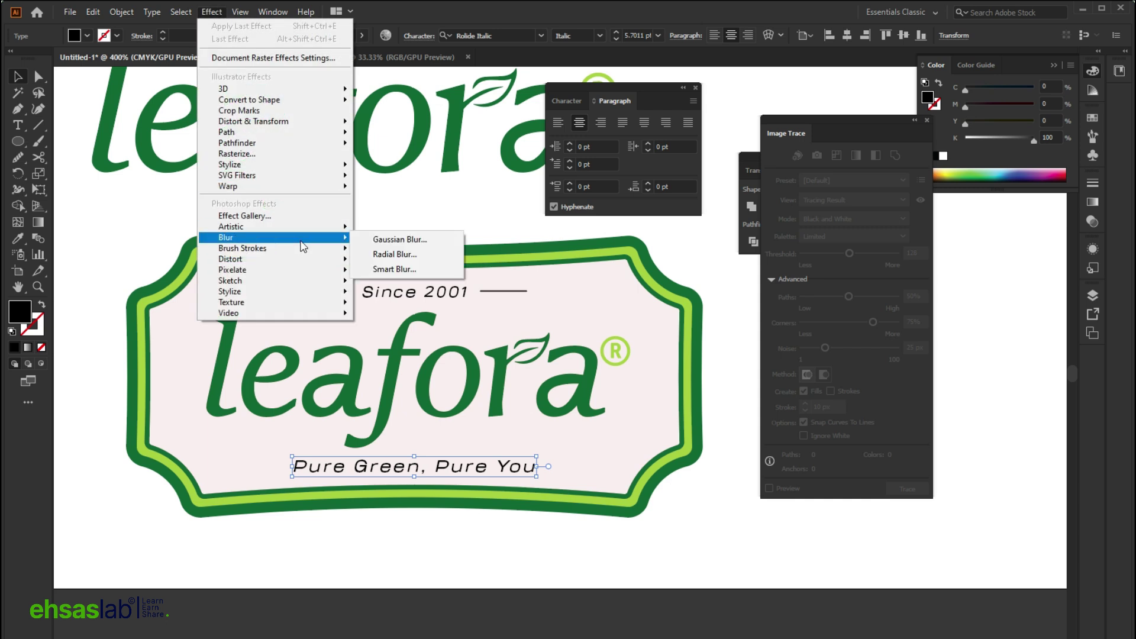
mouse_move(296, 185)
left_click(391, 186)
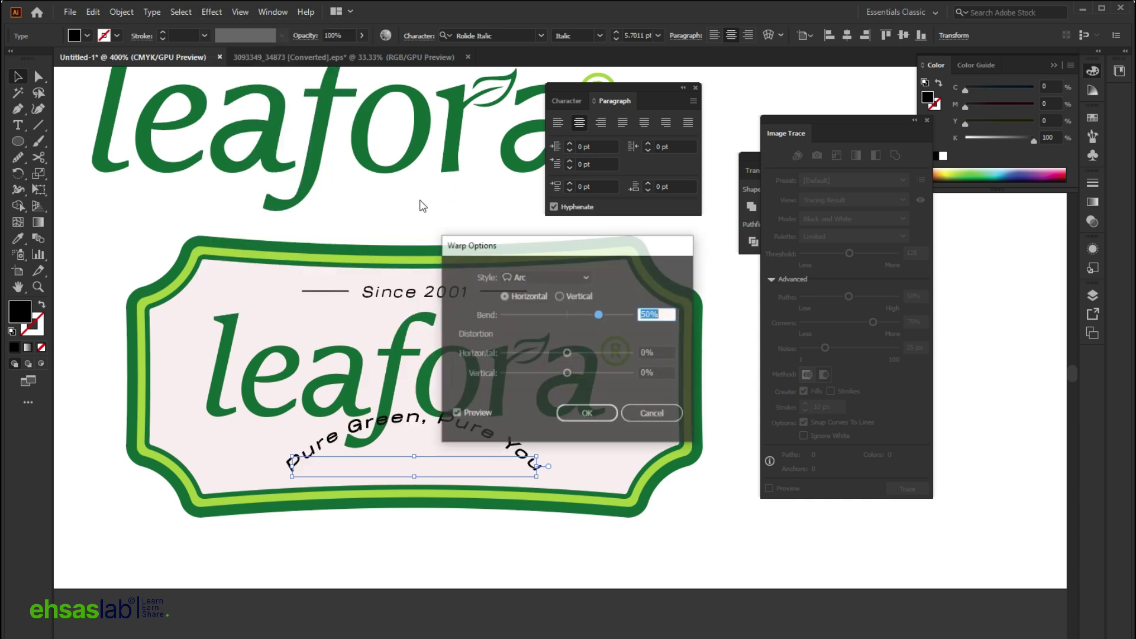
left_click_drag(598, 314, 579, 311)
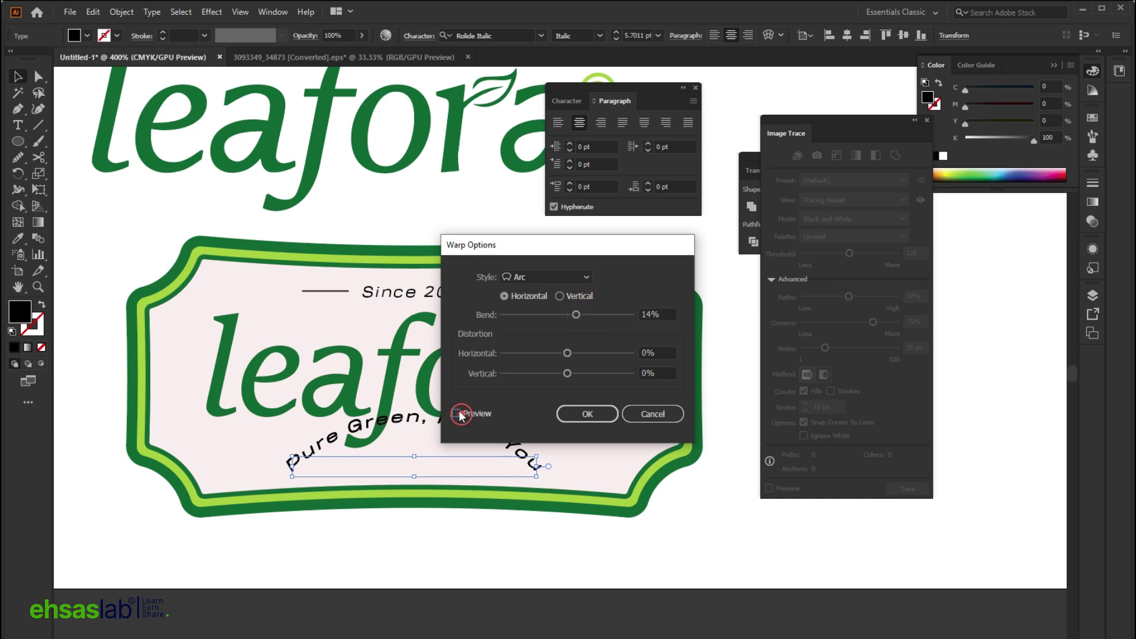
left_click(455, 413)
left_click_drag(577, 314, 570, 318)
left_click(569, 315)
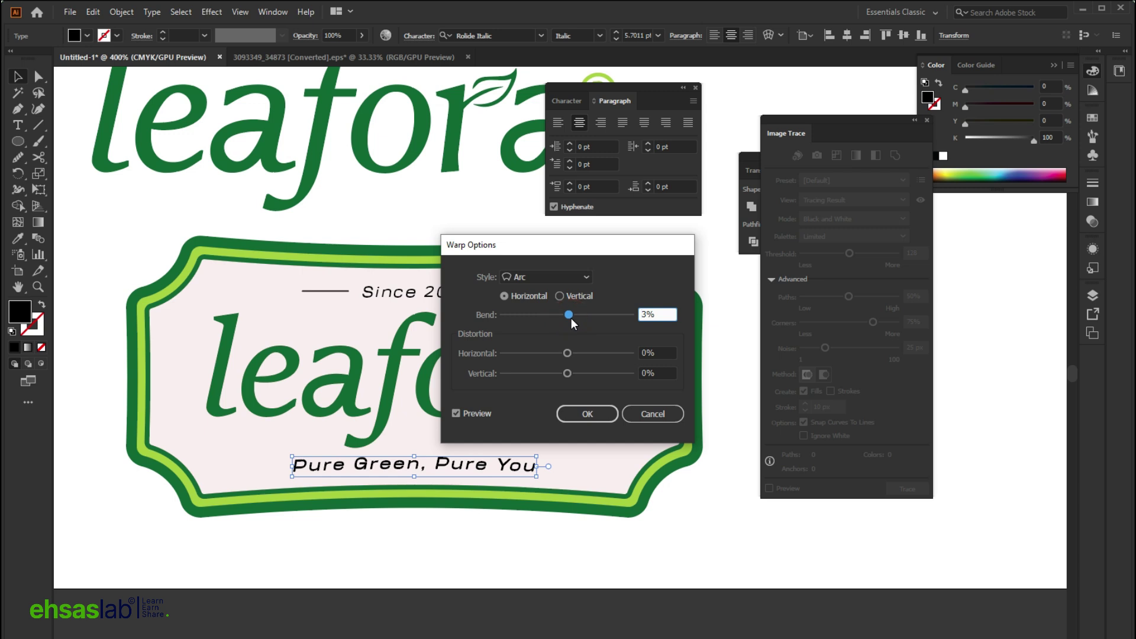
left_click(576, 417)
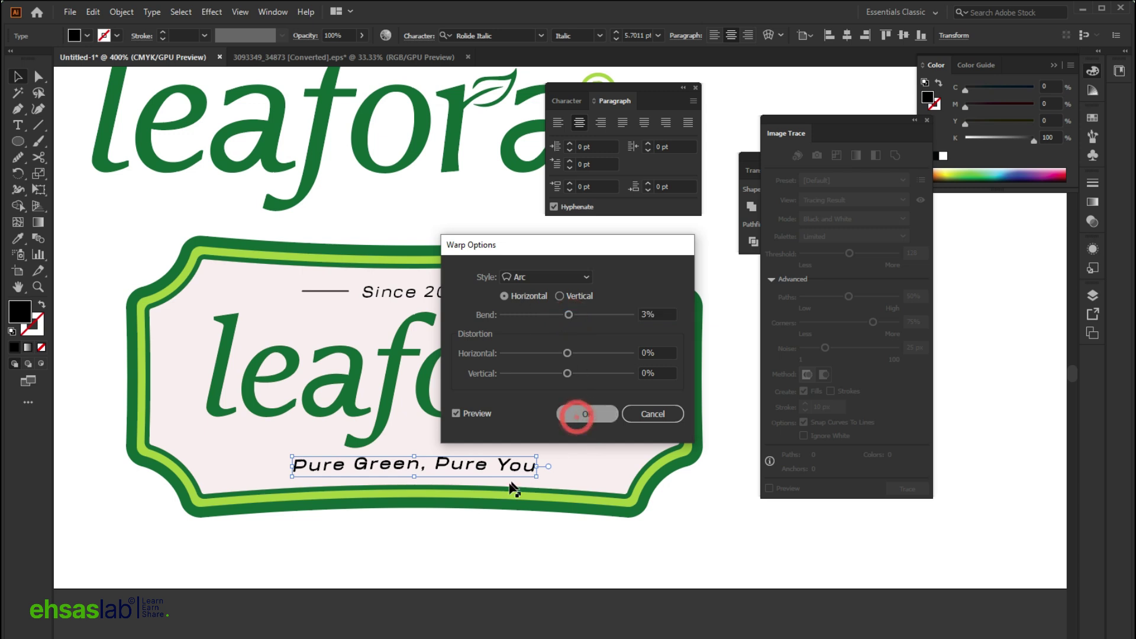
Enlarge the warped tagline from its centre and position it between the wordmark and the badge's lower border.
left_click_drag(479, 469, 482, 474)
scroll(454, 562, "up", 4)
left_click_drag(331, 163, 294, 194)
scroll(377, 365, "down", 5)
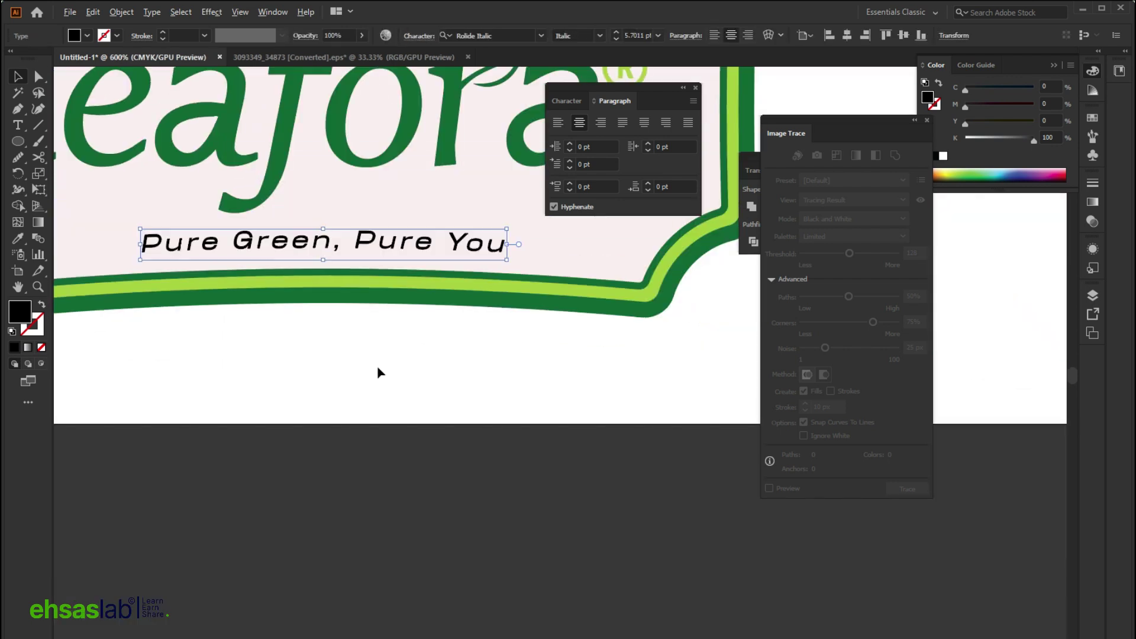
left_click(377, 366)
scroll(414, 402, "up", 4)
left_click(428, 337)
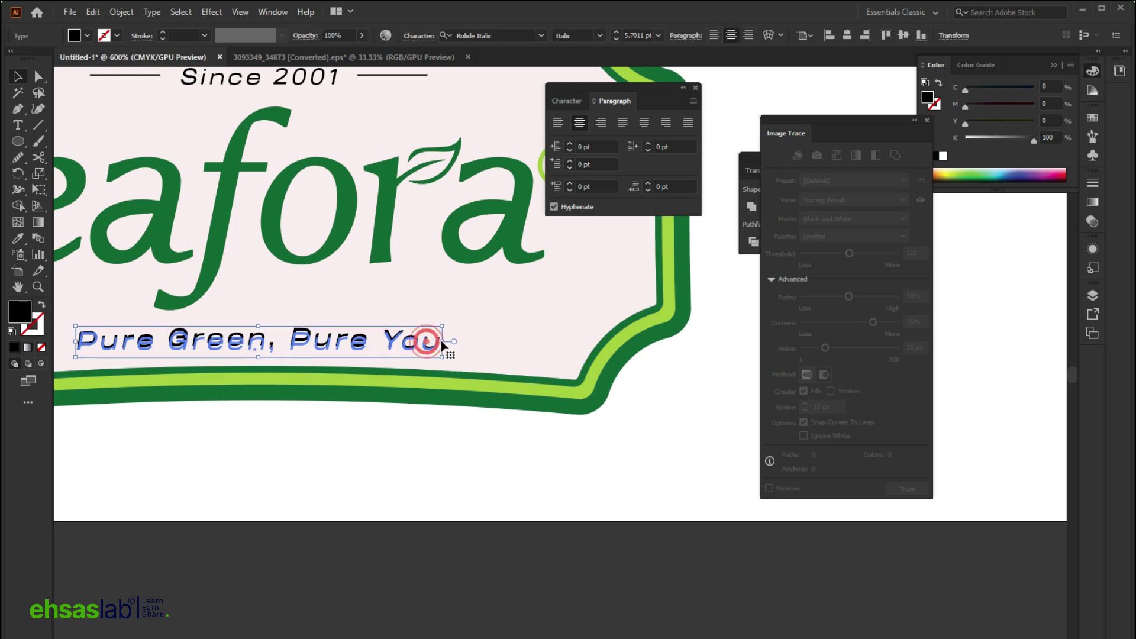
left_click_drag(444, 338, 489, 341)
left_click(419, 444)
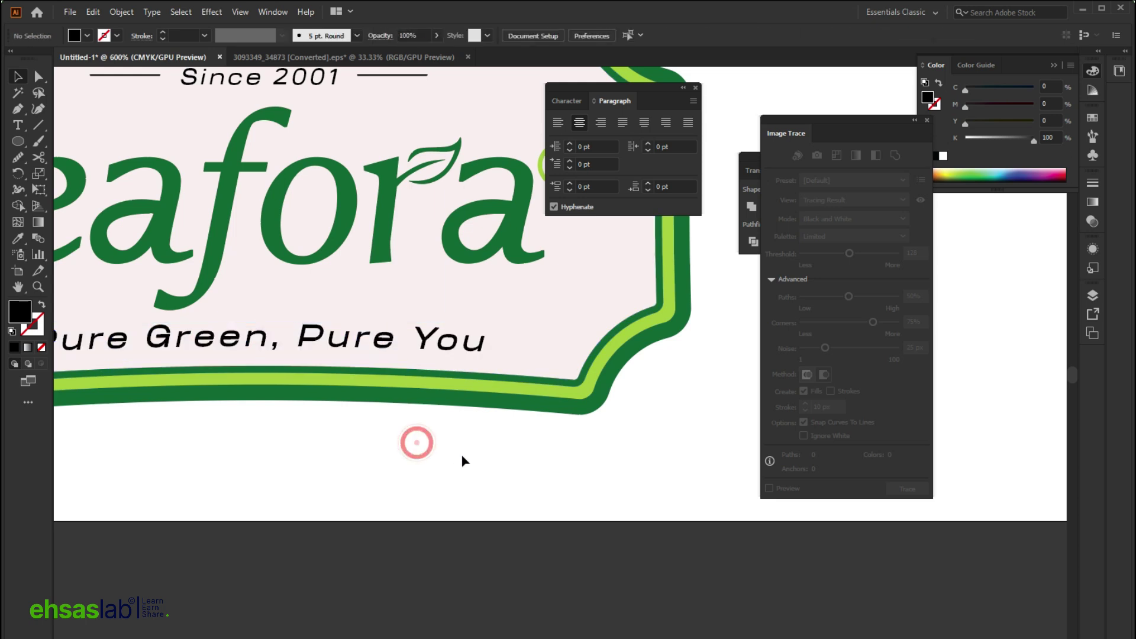
Isolate the "Since 2001" group and match its text to the tagline's style with the Eyedropper.
scroll(465, 459, "down", 5)
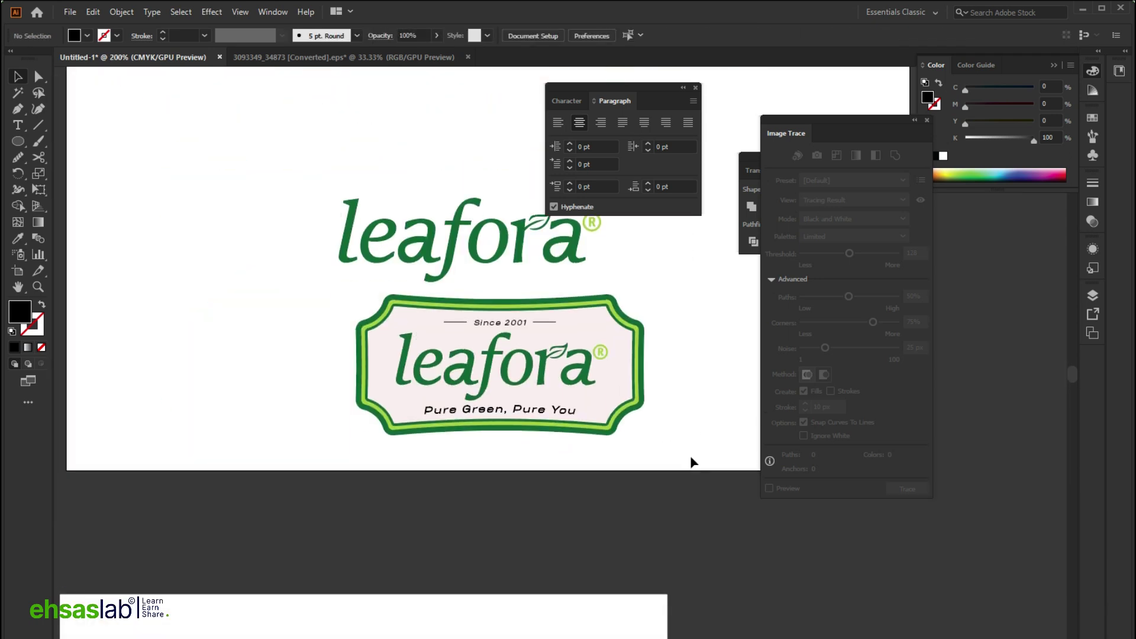
scroll(690, 455, "up", 2)
scroll(537, 324, "up", 3)
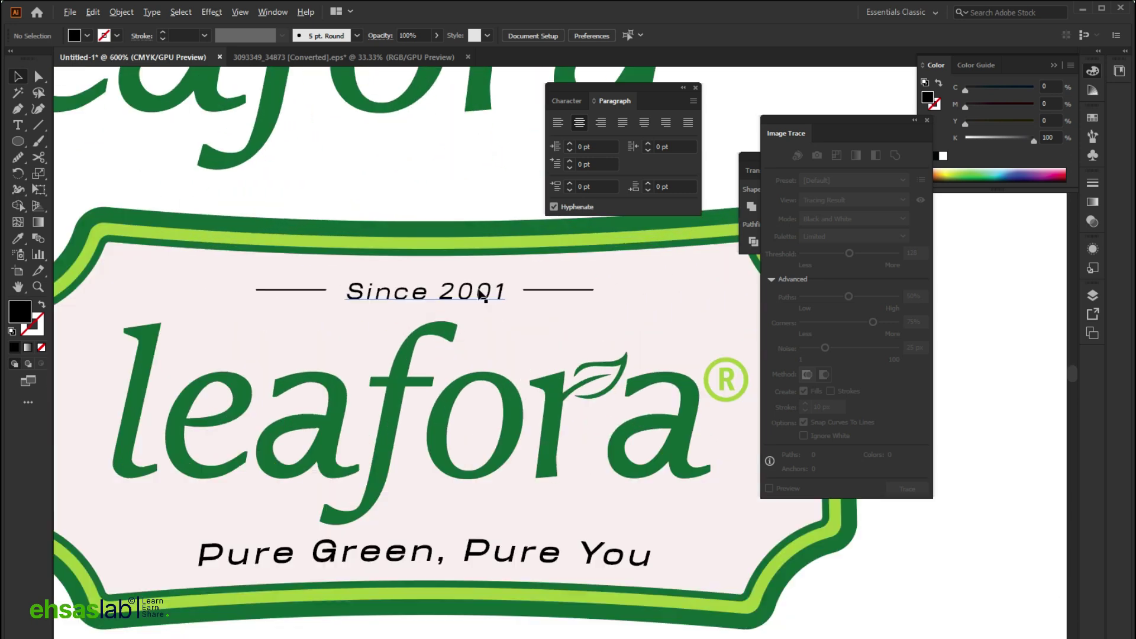
left_click(468, 287)
left_click(452, 283)
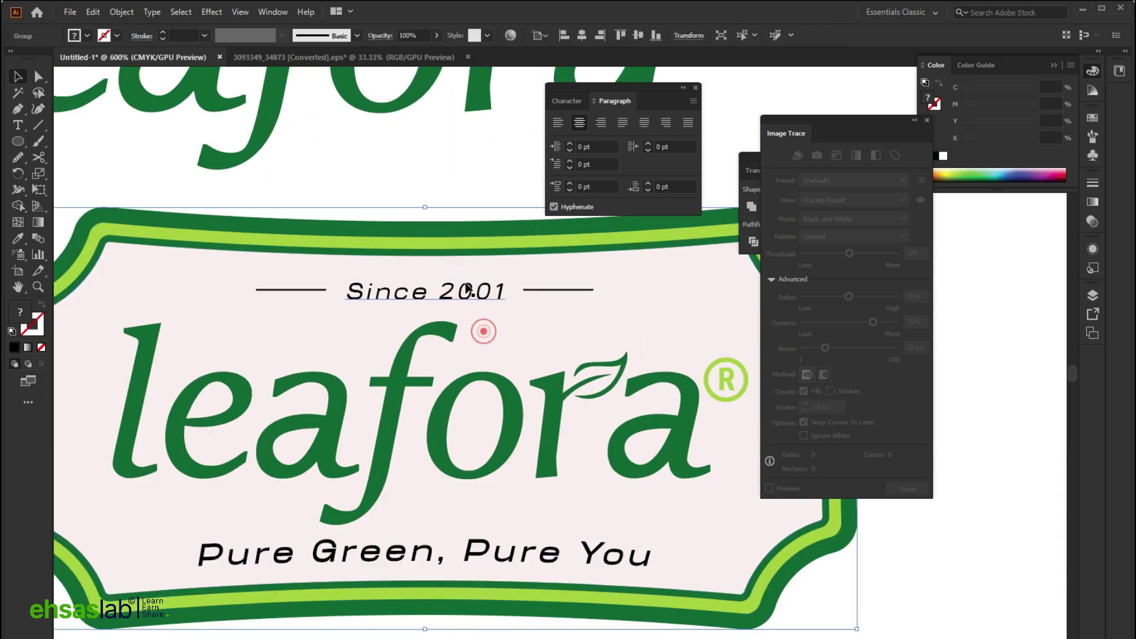
double_click(463, 286)
key("i")
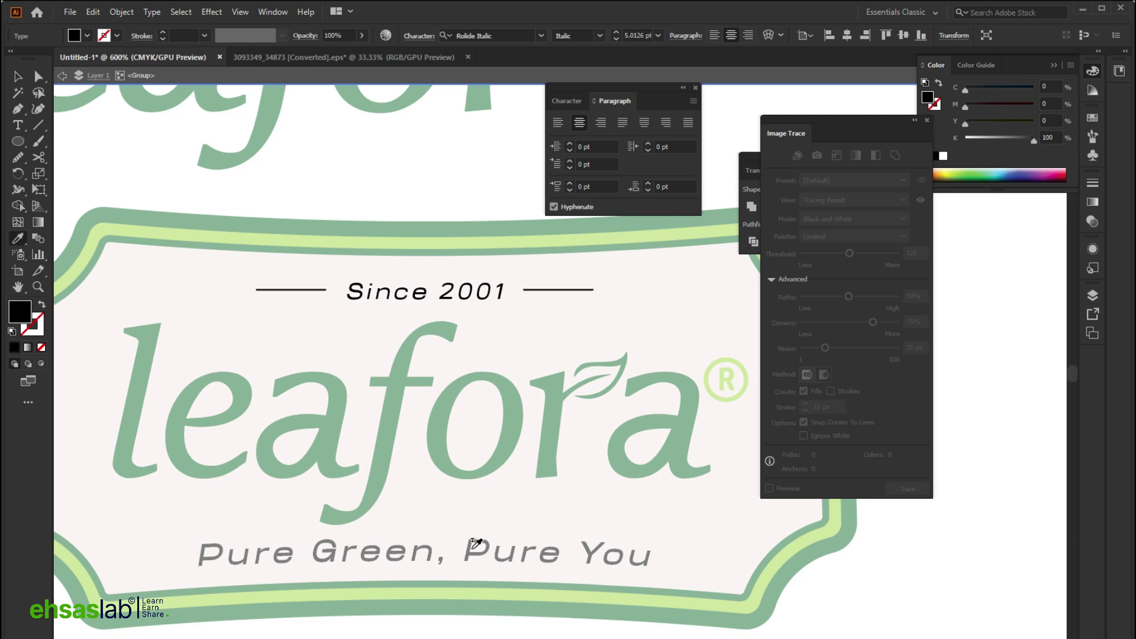
left_click(469, 539)
Widen the pair of decorative lines outward so they clear both ends of the "Since 2001" text.
scroll(565, 335, "up", 1)
left_click(587, 323)
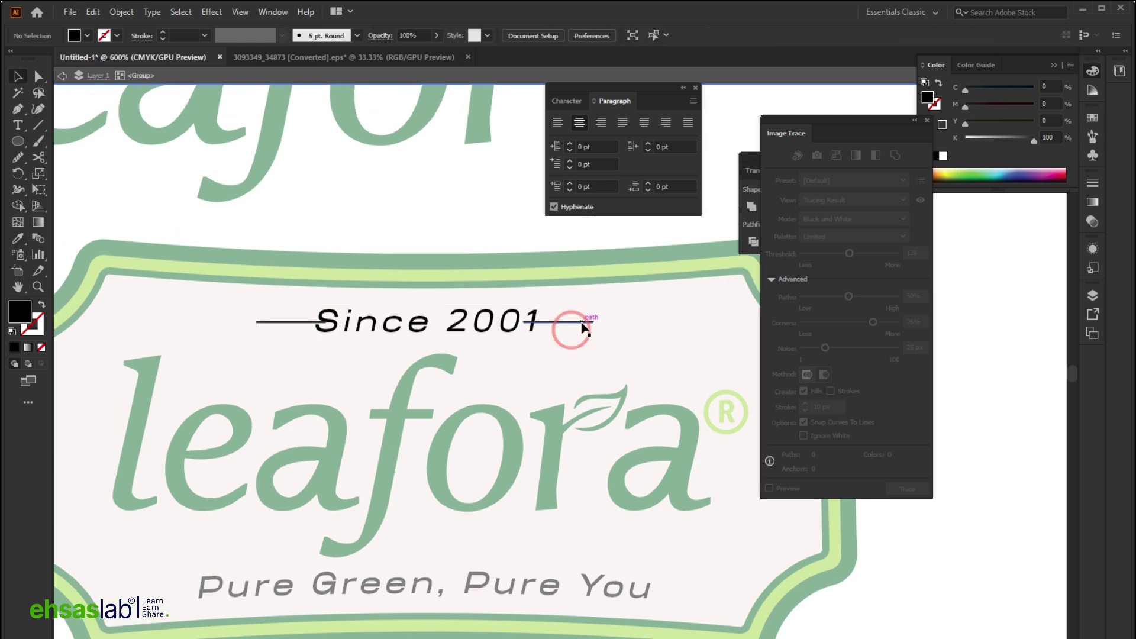
scroll(593, 320, "up", 2)
left_click_drag(589, 318, 703, 318)
left_click(596, 350)
scroll(593, 391, "down", 5)
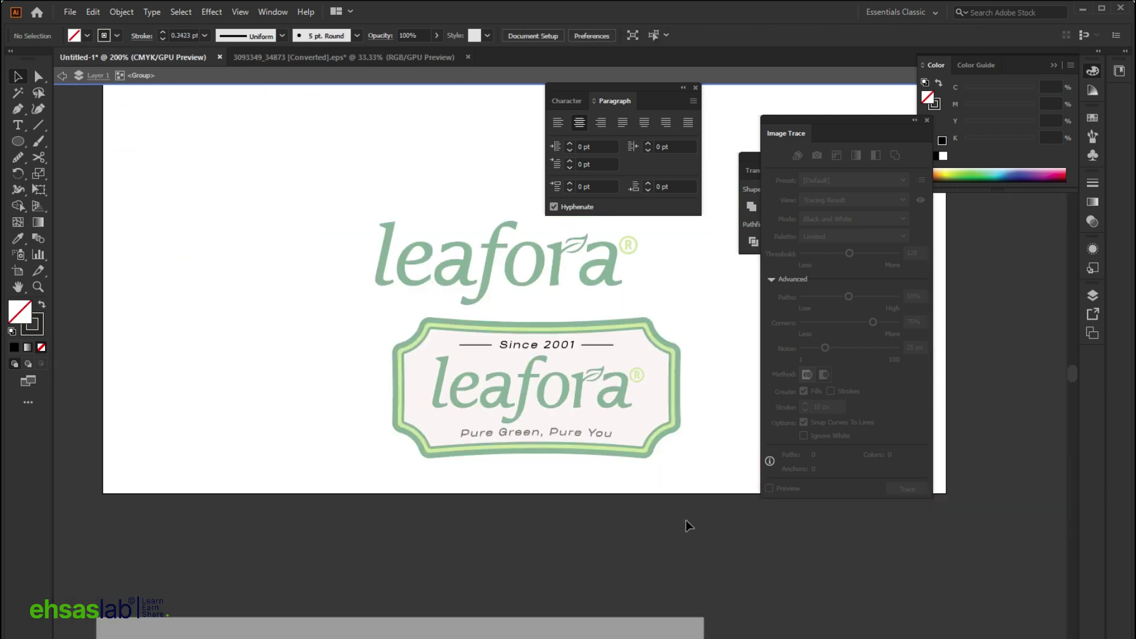
Scale the green leafora wordmark inside the badge down slightly and deselect it.
scroll(578, 401, "up", 2)
left_click(469, 385)
mouse_move(503, 308)
left_mouse_down()
mouse_move(500, 297)
mouse_move(500, 310)
left_mouse_up()
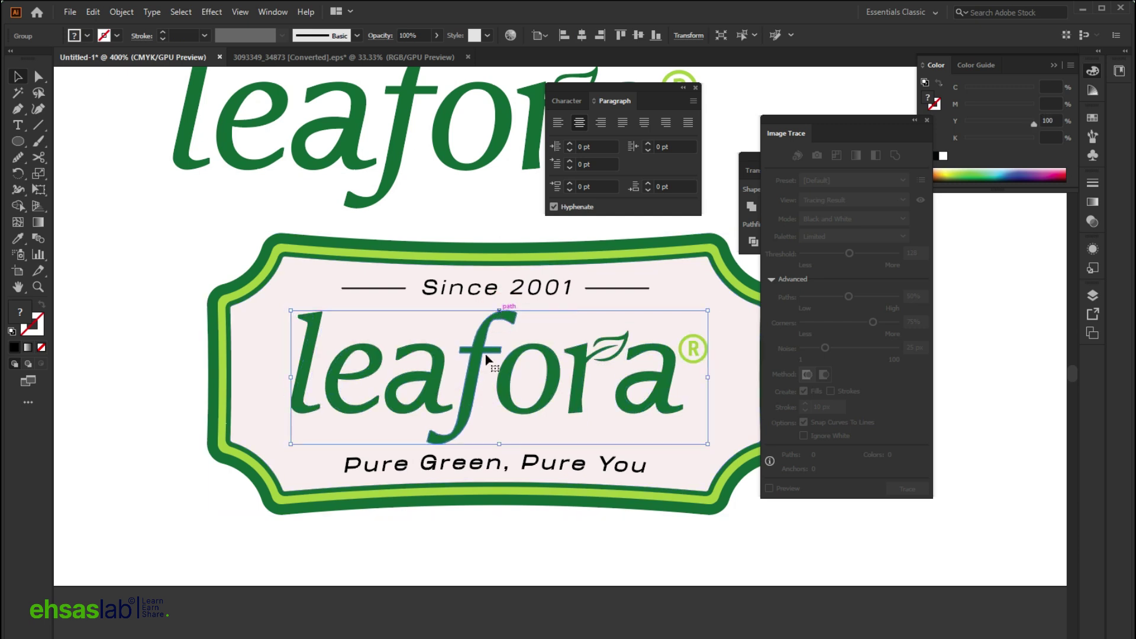
left_click(398, 540)
scroll(426, 578, "down", 2)
Isolate the badge, select its inner panel, and copy the Soft Cream code #F9F7F1 from the Leafora brief in Google Docs.
left_click_drag(555, 370, 222, 535)
double_click(281, 473)
left_click(281, 476)
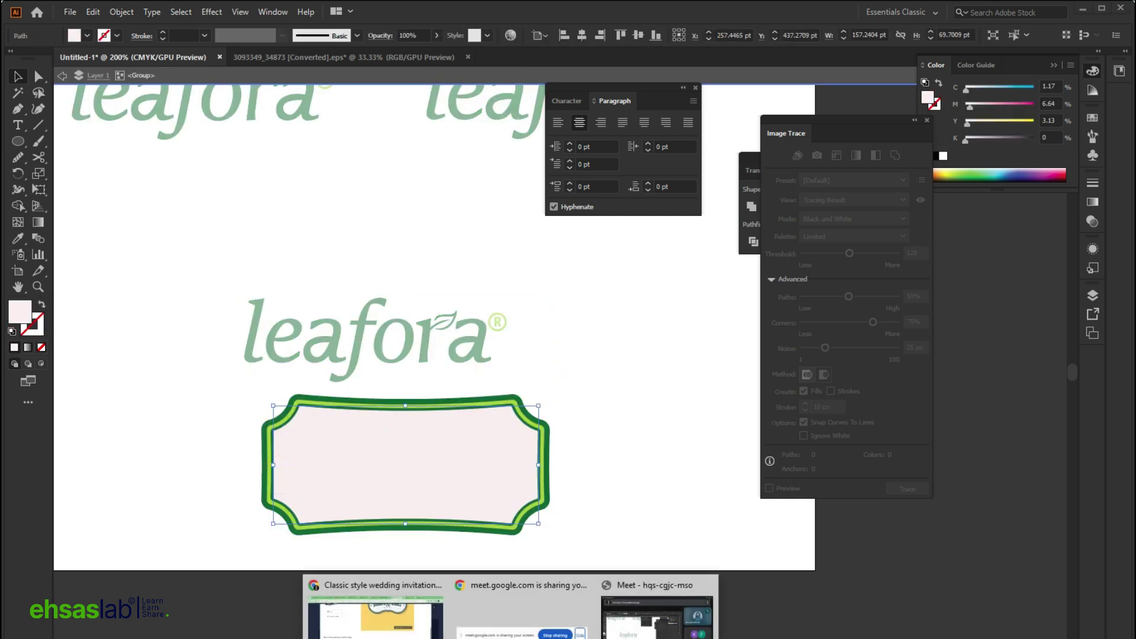
left_click(492, 617)
scroll(456, 416, "down", 2)
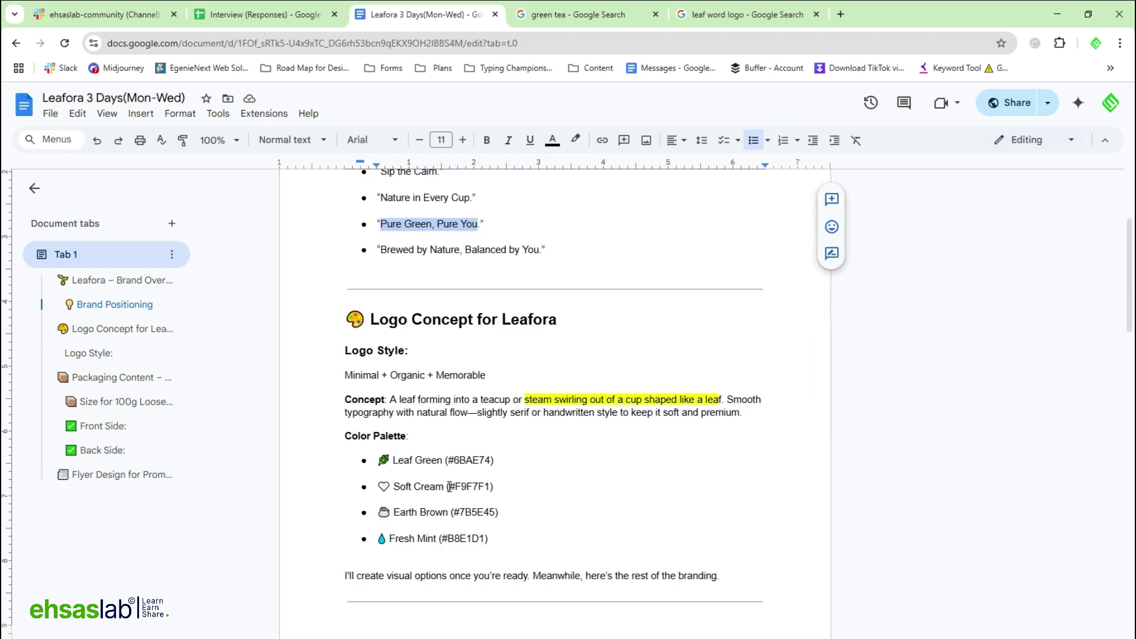
left_click_drag(448, 486, 490, 486)
key("ctrl+c")
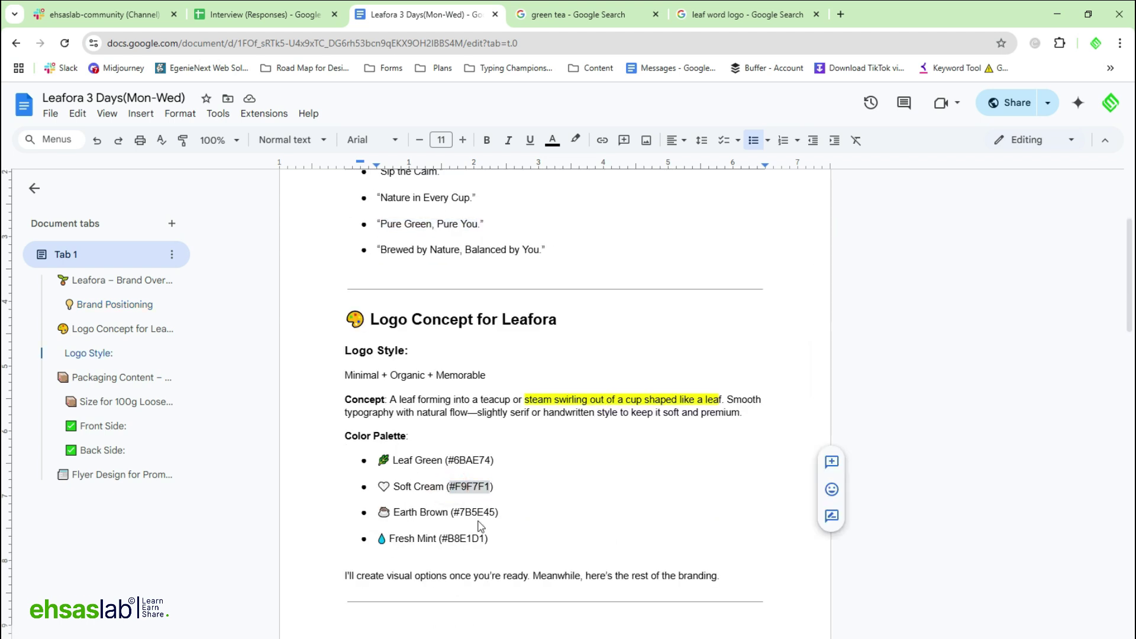
Switch back to Illustrator, fill the badge's inner panel with #F9F7F1 and leave isolation mode.
key("alt+Tab")
double_click(30, 317)
key("ctrl+v")
key("Return")
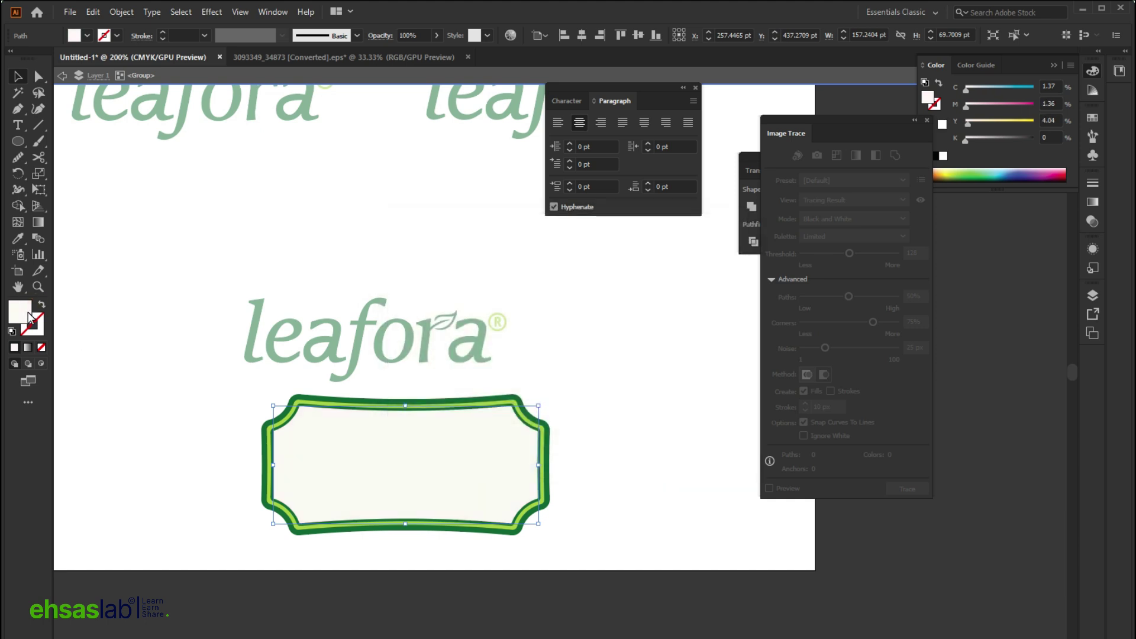
double_click(179, 391)
scroll(355, 449, "down", 2)
scroll(352, 429, "up", 3)
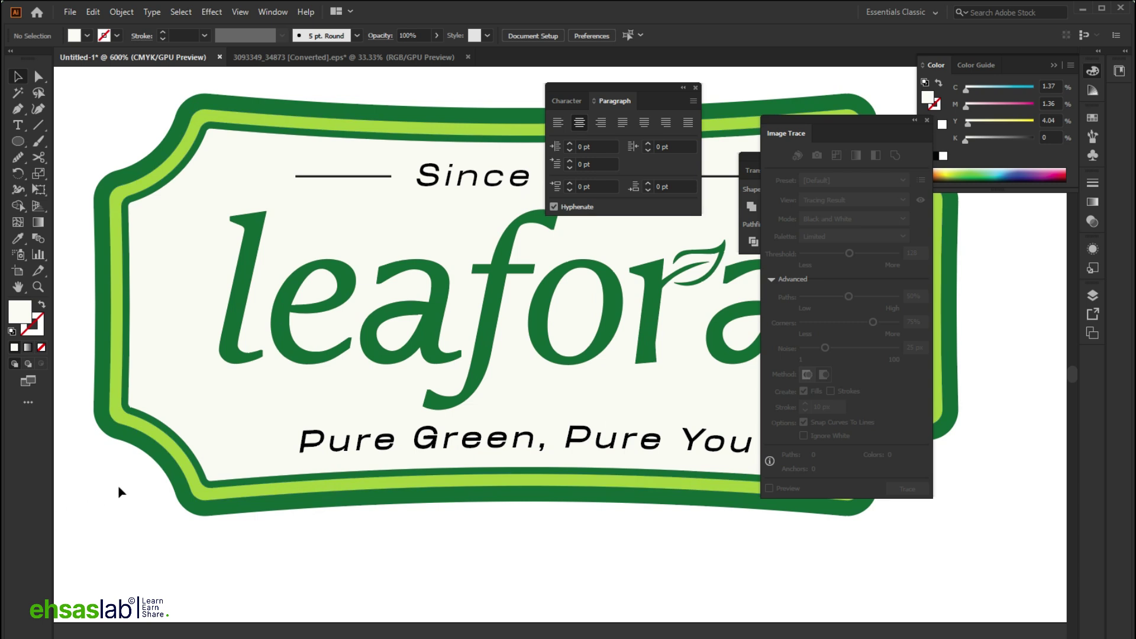
scroll(121, 492, "down", 3)
scroll(504, 540, "up", 1)
scroll(489, 474, "left", 3)
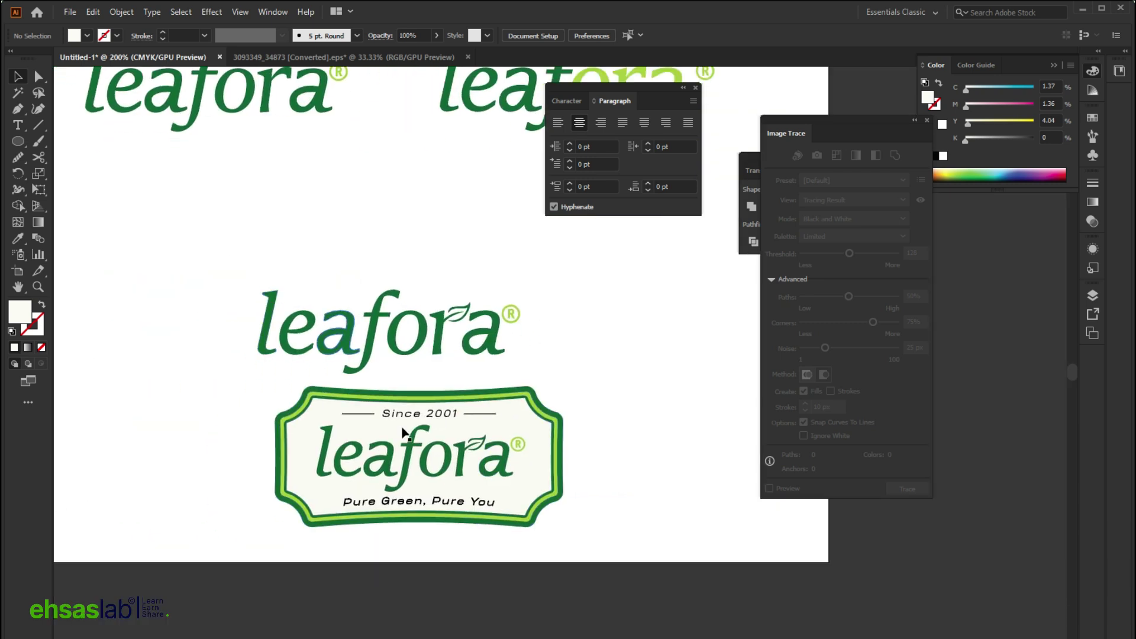
Arrange the badge and the standalone wordmark side by side beneath the two columns of logos on the Typography artboard.
scroll(402, 432, "down", 1)
left_click_drag(254, 353, 596, 503)
left_click_drag(439, 414, 680, 376)
left_click_drag(222, 220, 309, 393)
key("ctrl+minus")
key("ctrl+minus")
left_click_drag(341, 315, 494, 421)
left_click_drag(456, 380, 418, 380)
left_click(359, 435)
Isolate the badge group and resize its frame around the text to about 156.7 pt wide and 86.3 pt high.
scroll(361, 435, "up", 2)
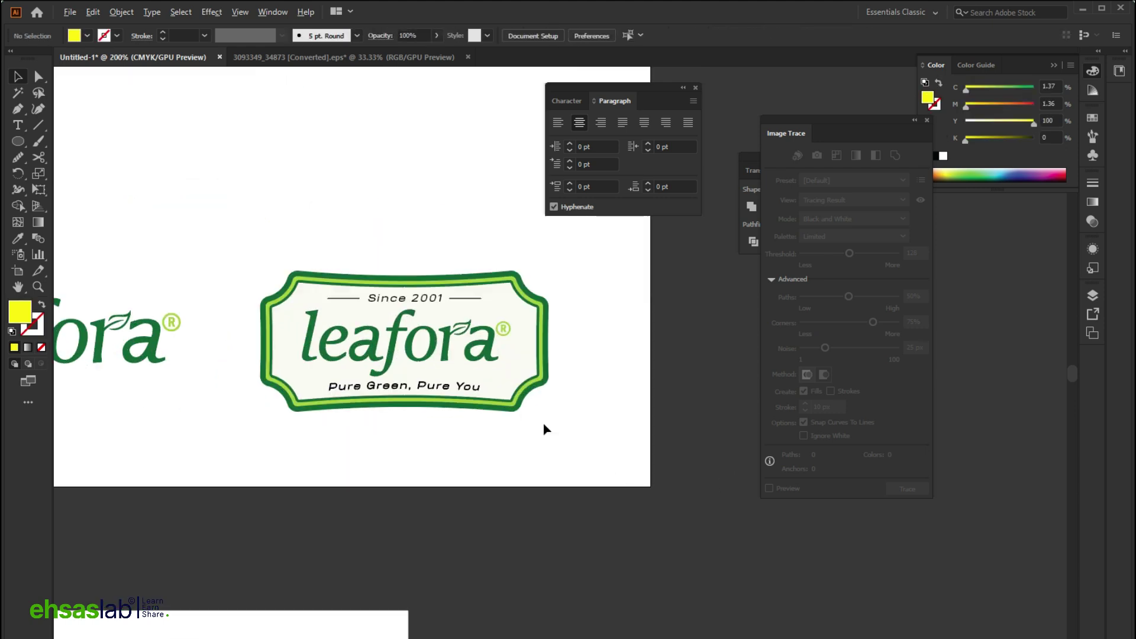
scroll(545, 428, "up", 1)
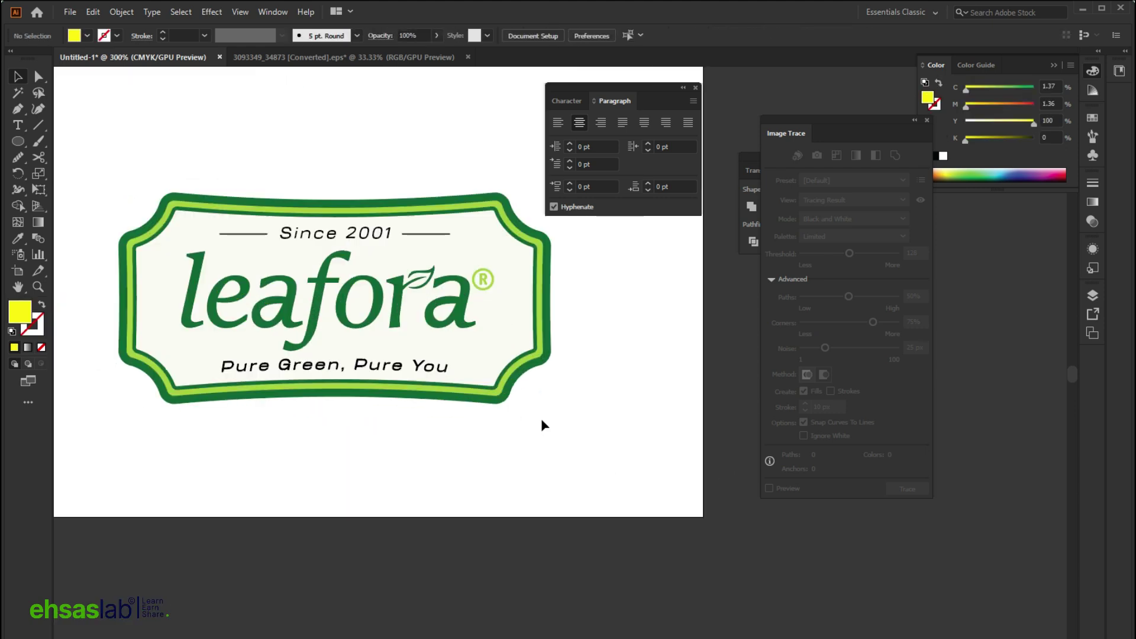
scroll(544, 426, "up", 1)
left_click_drag(579, 296, 513, 338)
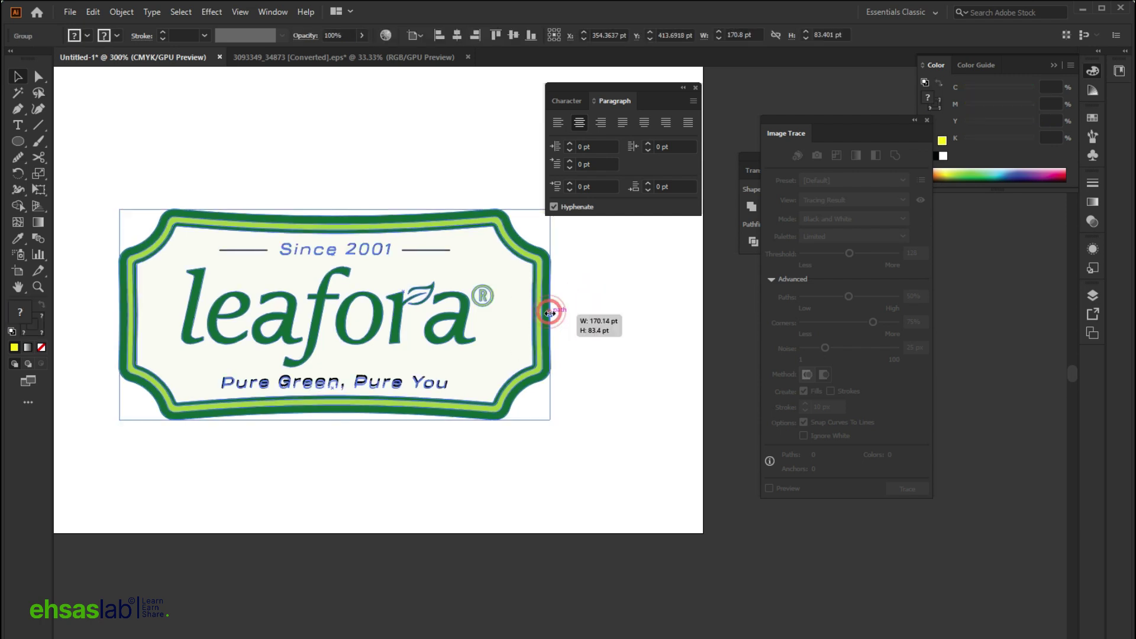
double_click(512, 335)
left_click(524, 343)
left_click_drag(553, 317, 533, 317)
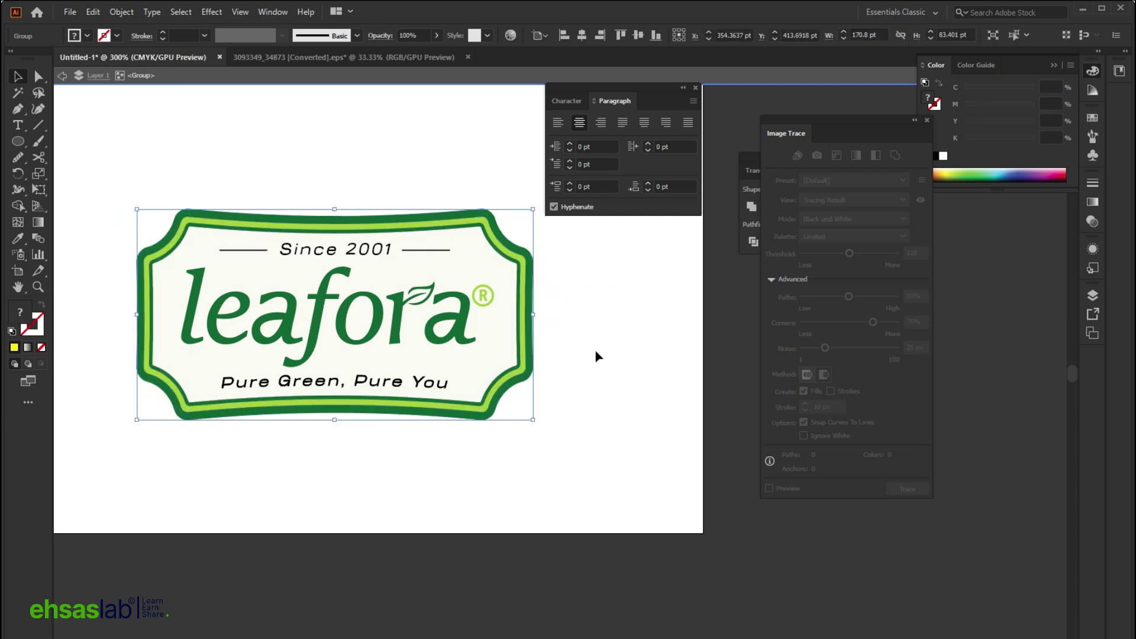
left_click_drag(335, 420, 334, 423)
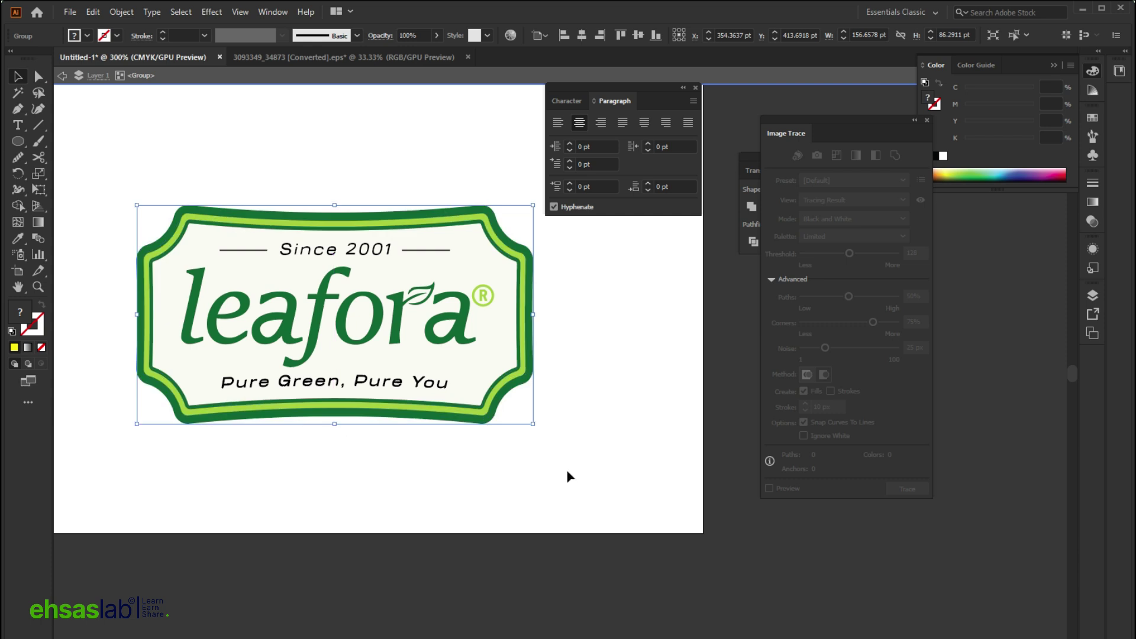
left_click(552, 433)
scroll(621, 375, "down", 3)
scroll(611, 251, "up", 3)
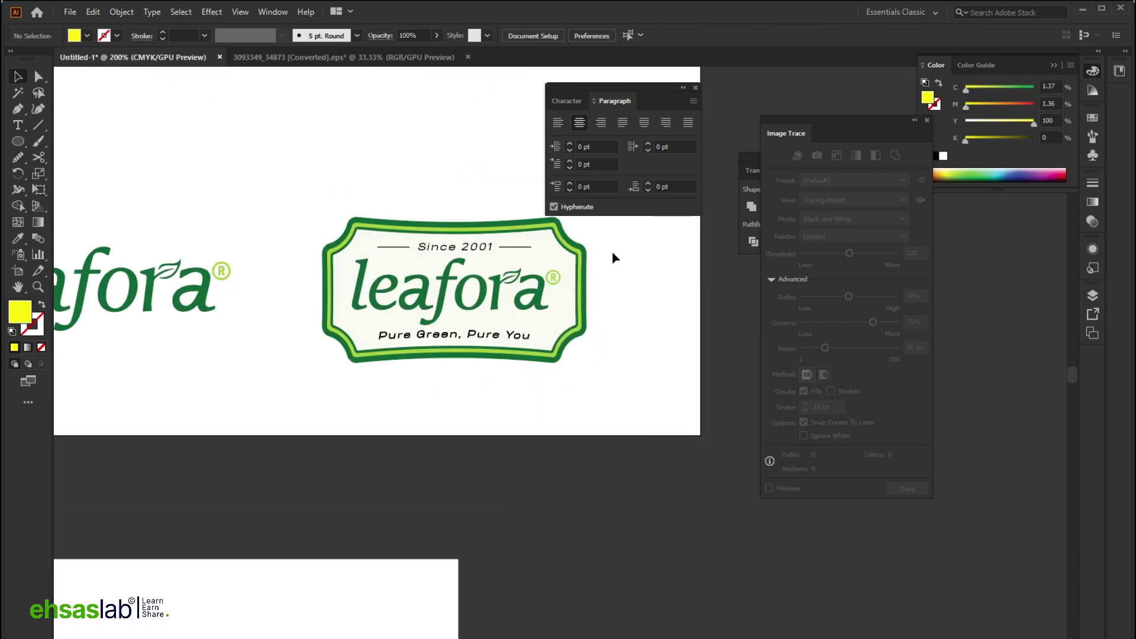
Compare the character settings of the "Pure Green, Pure You" tagline and the "Since 2001" text inside the badge.
left_click_drag(628, 271, 264, 451)
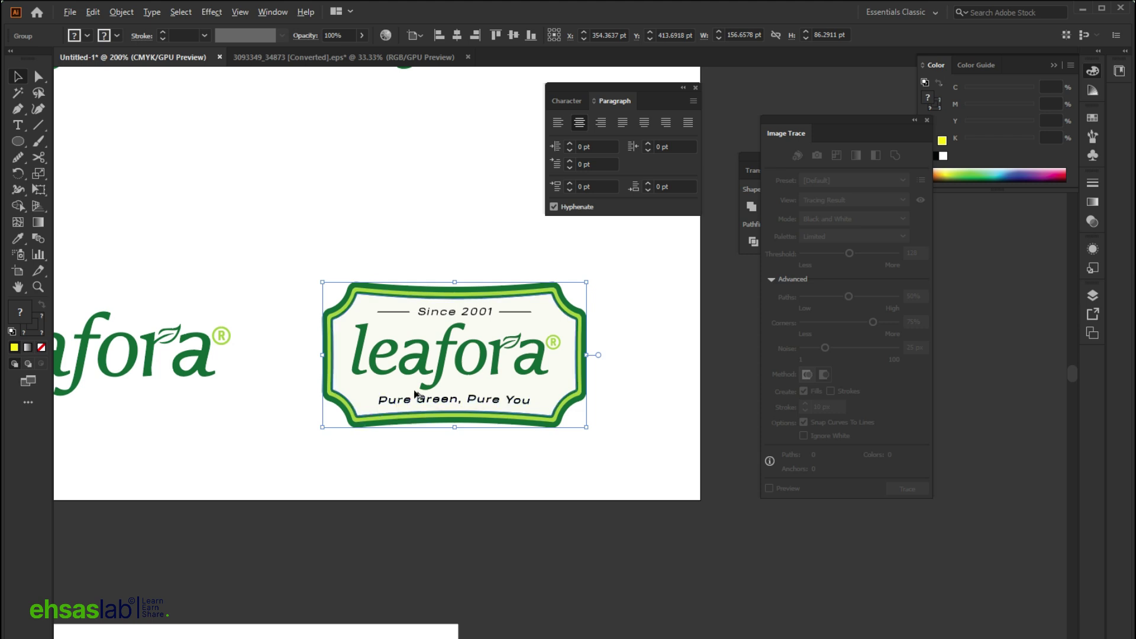
scroll(416, 389, "up", 3)
double_click(438, 419)
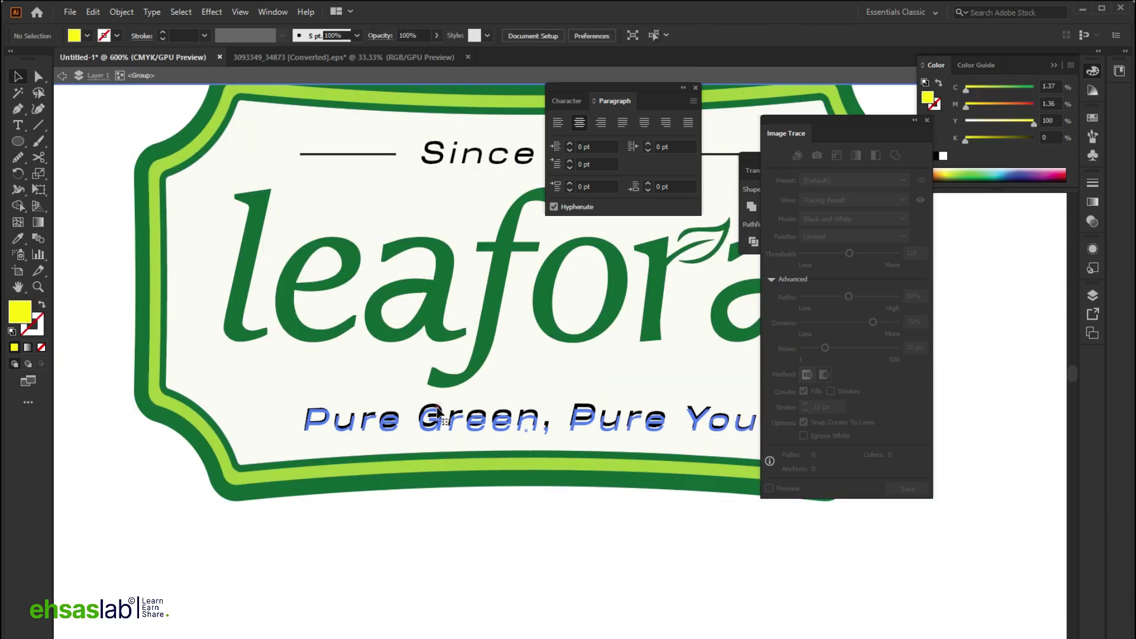
left_click(566, 101)
scroll(531, 195, "up", 2)
scroll(532, 195, "right", 2)
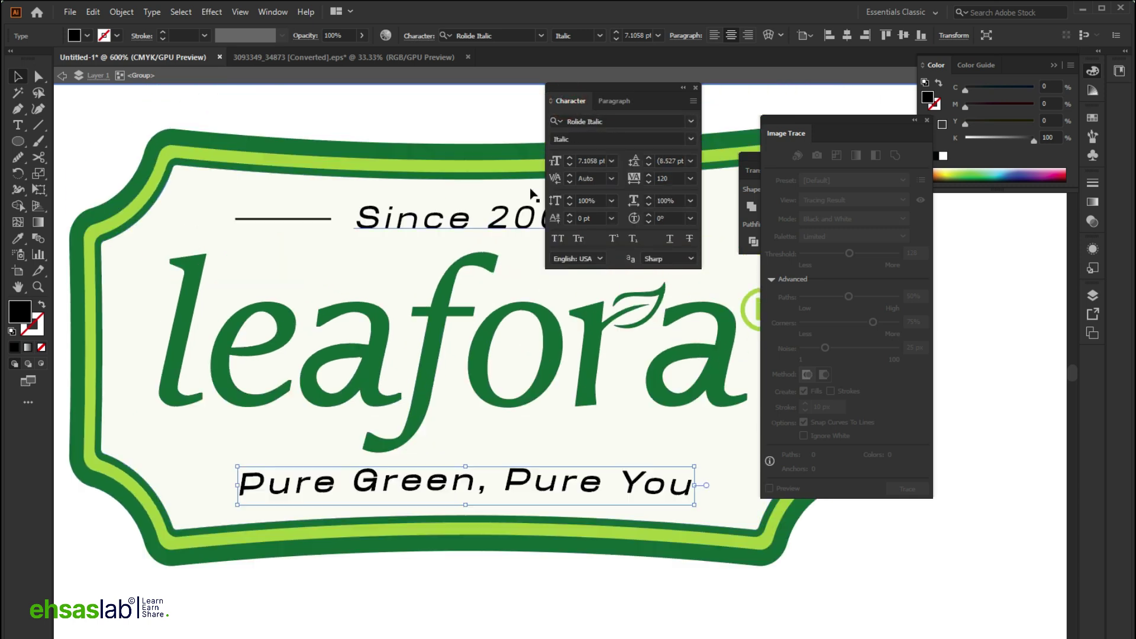
left_click(438, 223)
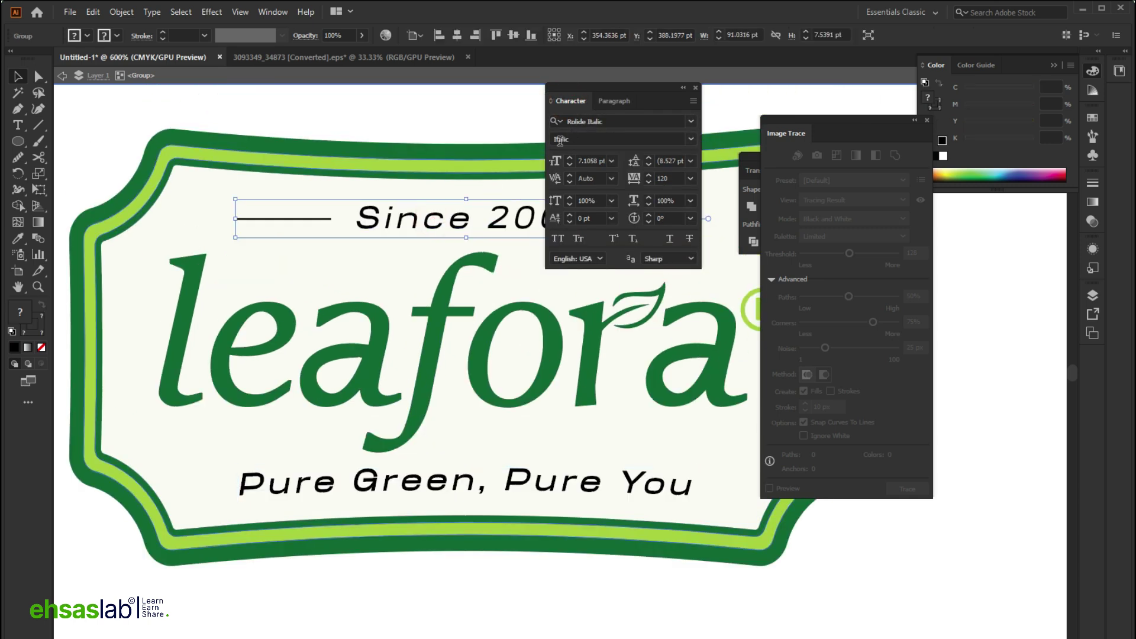
double_click(419, 220)
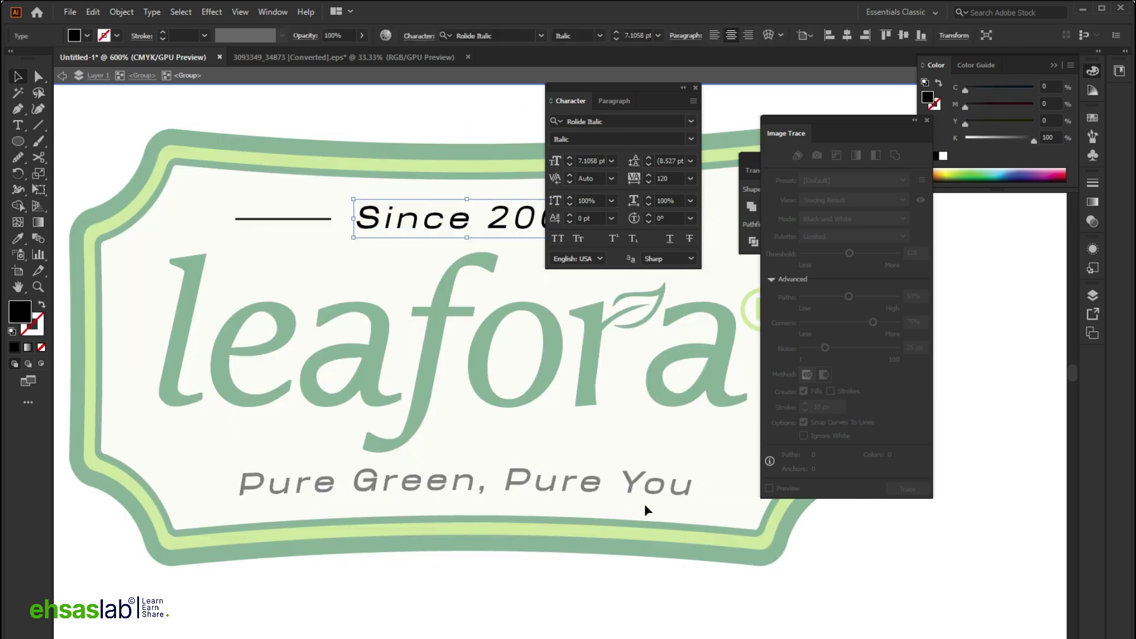
double_click(878, 570)
scroll(287, 507, "down", 3)
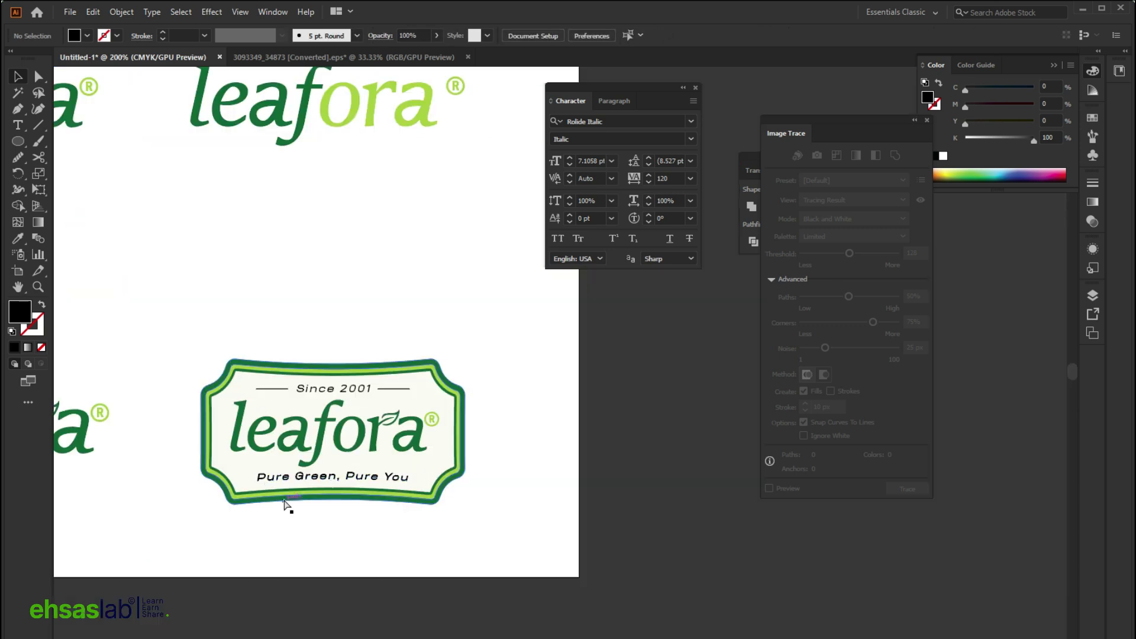
Examine the badge up close and the overall layout of logo versions on the Typography artboard.
scroll(287, 507, "up", 2)
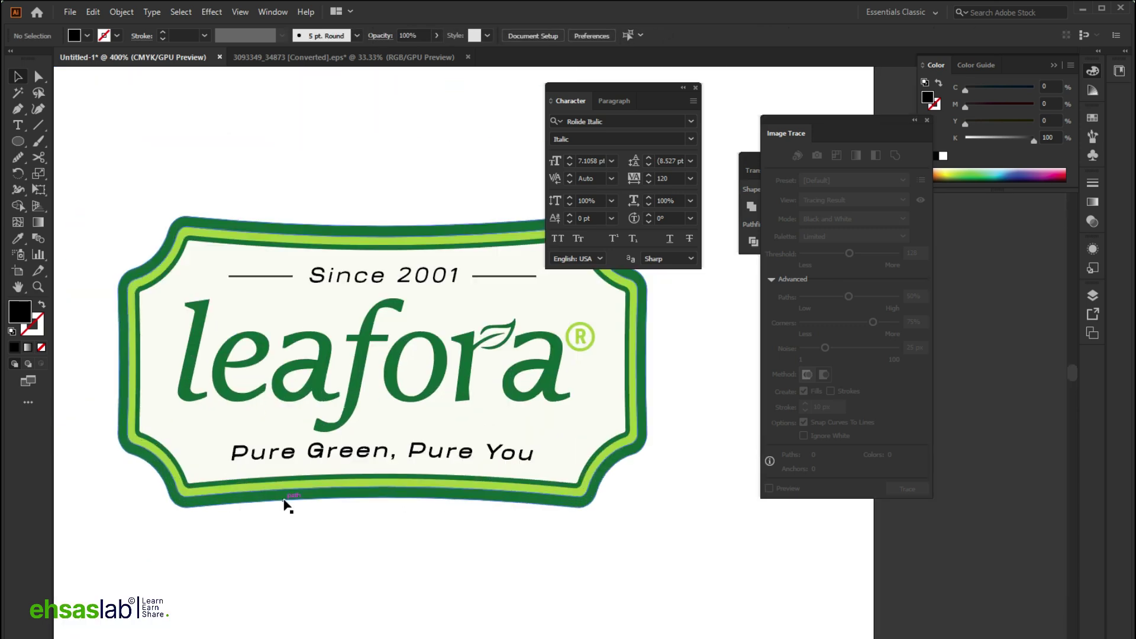
scroll(296, 514, "down", 3)
scroll(296, 515, "up", 3)
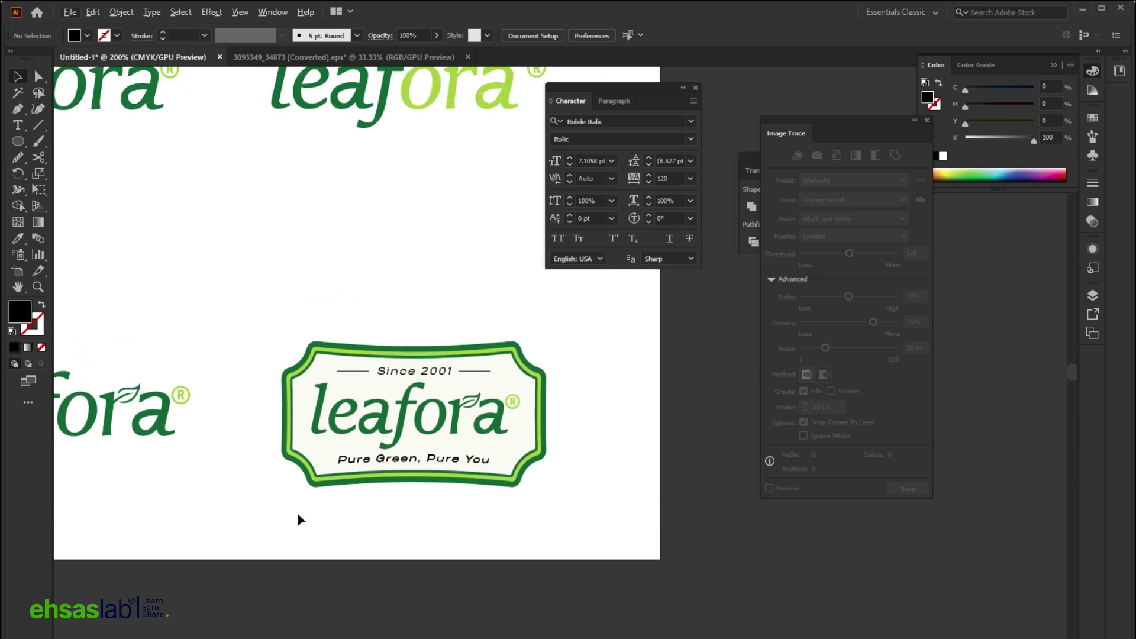
scroll(265, 488, "down", 3)
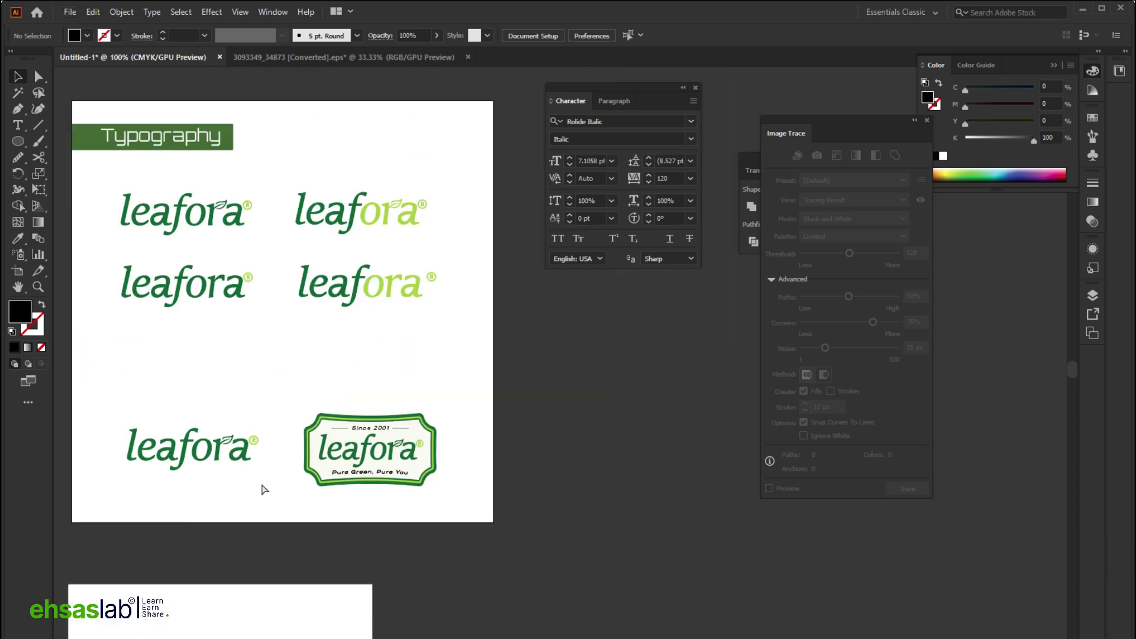
scroll(255, 487, "up", 4)
key("shift+f")
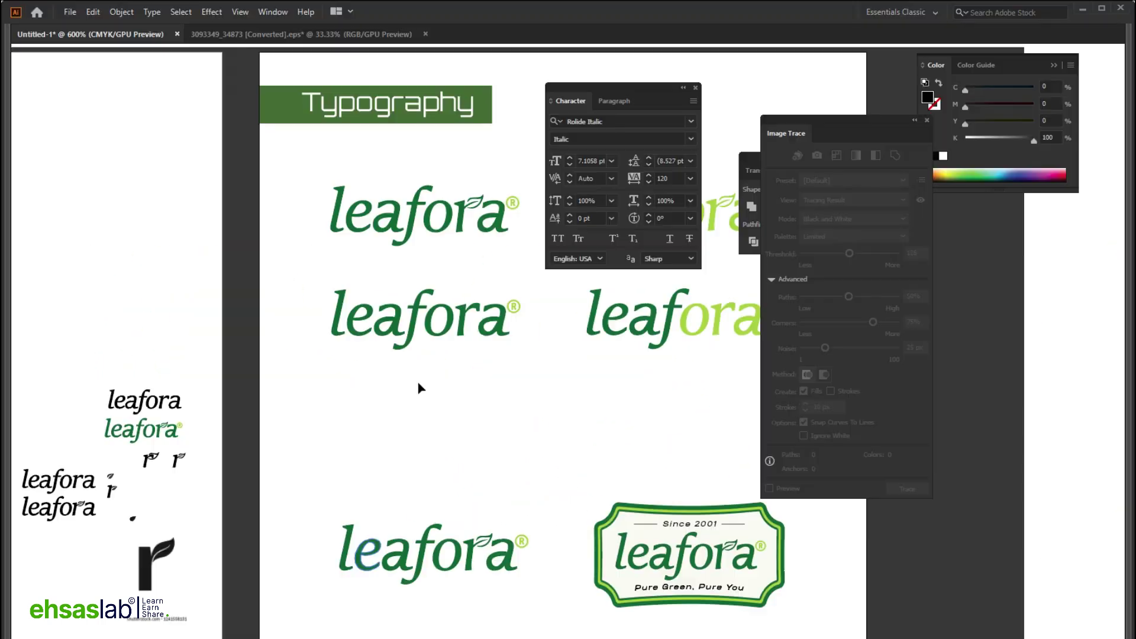
scroll(466, 432, "down", 3)
scroll(466, 433, "up", 3)
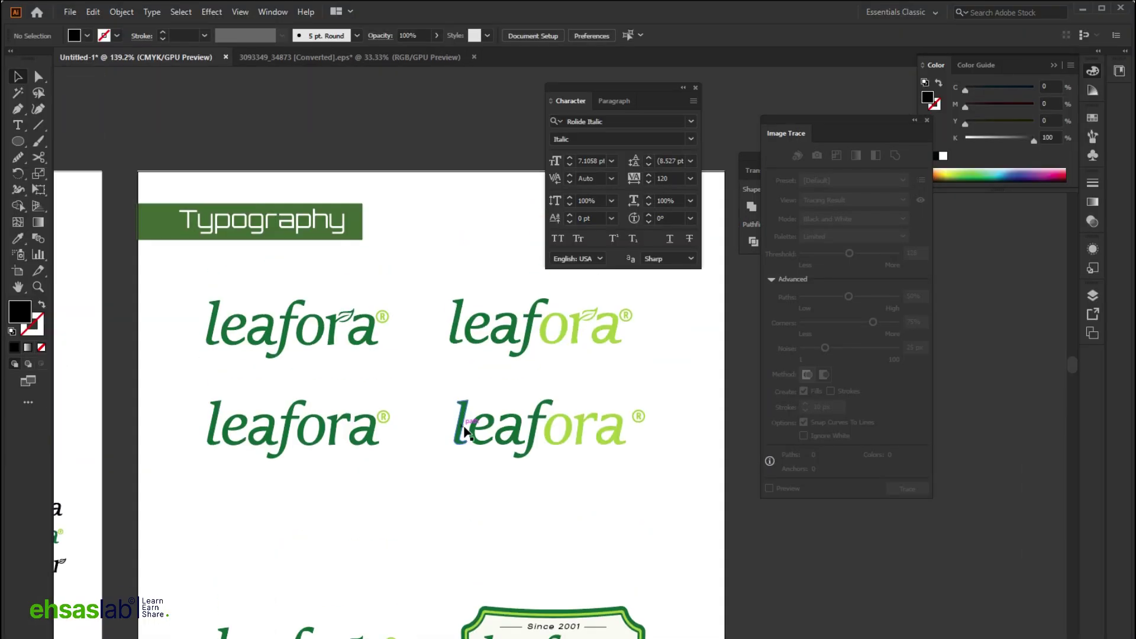
scroll(466, 432, "down", 1)
Start saving the document under a new name and create a folder called "Leafora Branding" in Downloads.
key("ctrl+shift+s")
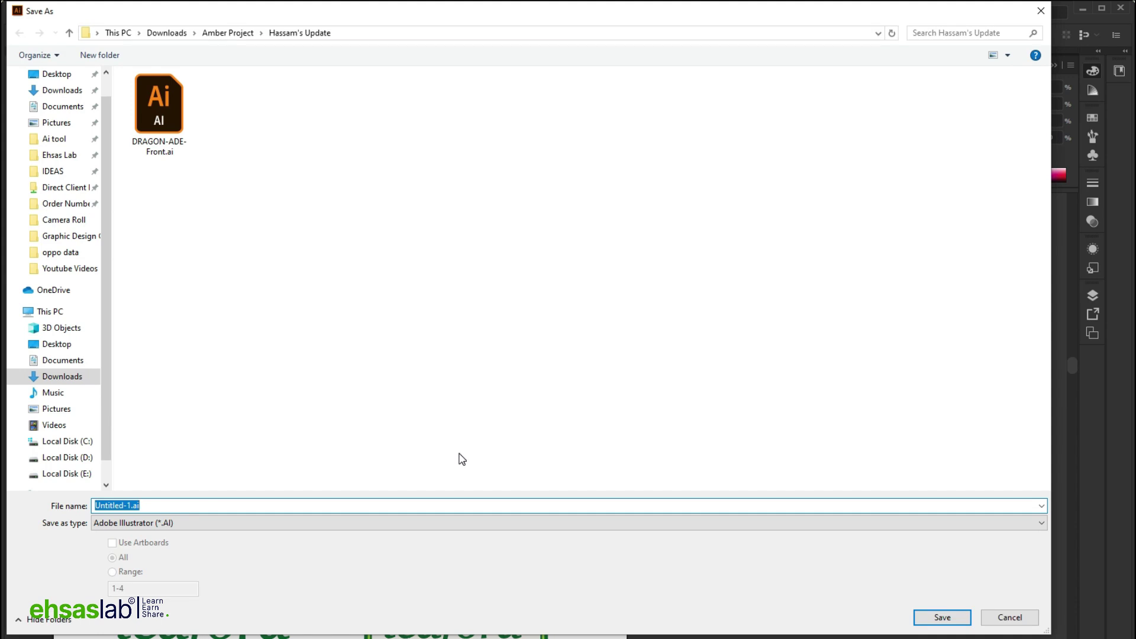
left_click(59, 90)
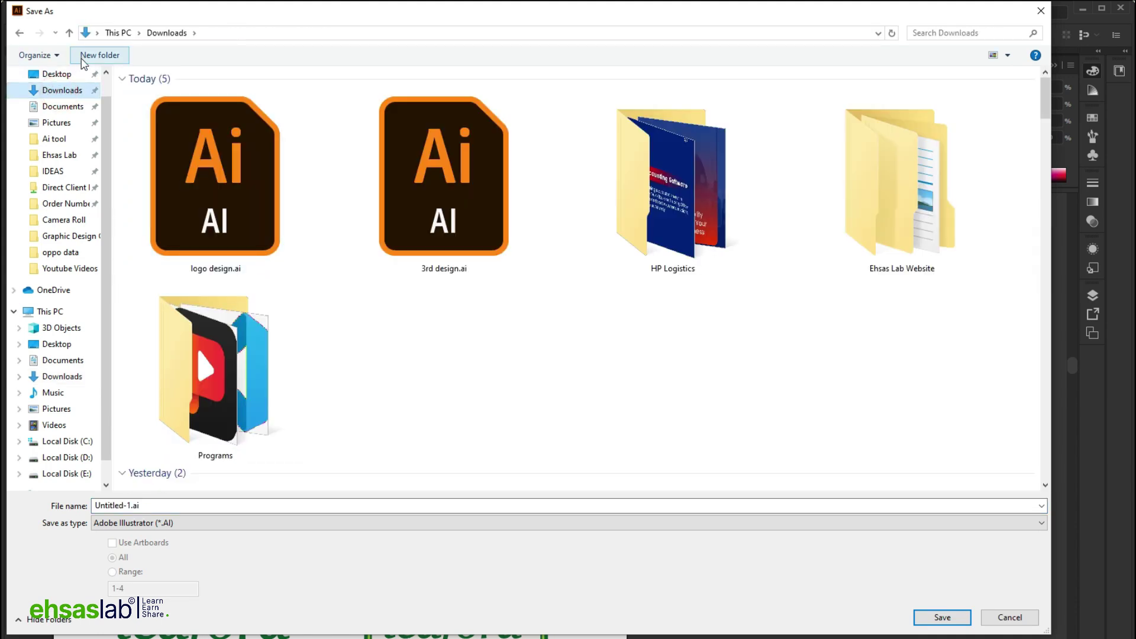
left_click(98, 56)
type("Leafor")
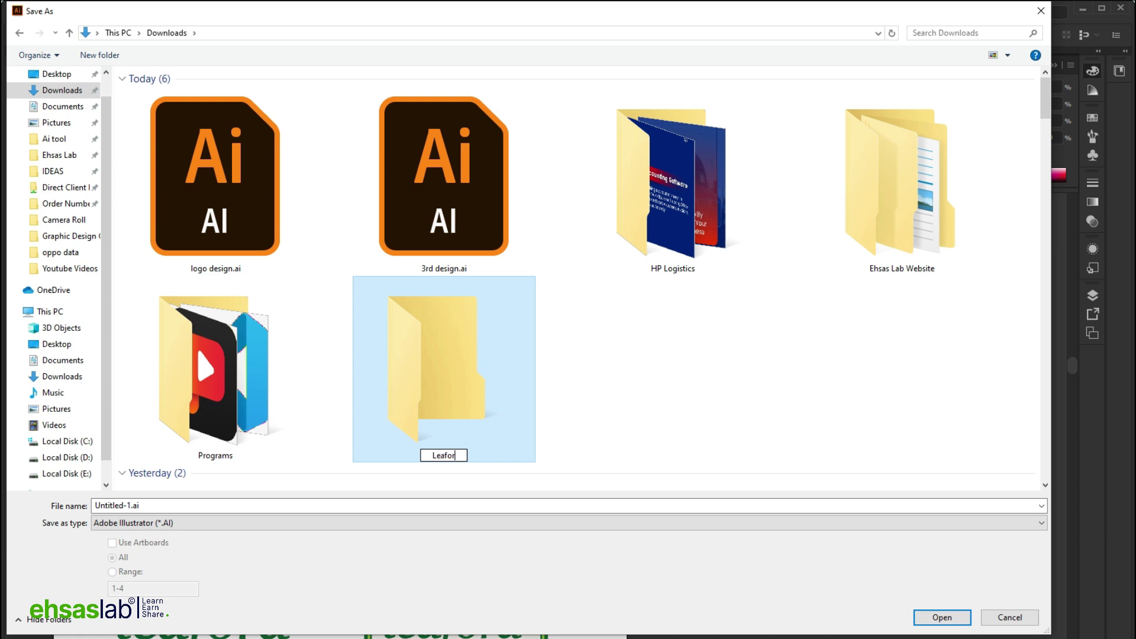
type("a Bran")
key("BackSpace")
type("anding")
key("Return")
Save the document in the Leafora Branding folder as an Illustrator file named "Leafora Logo" with the default options.
double_click(467, 408)
left_click(105, 506)
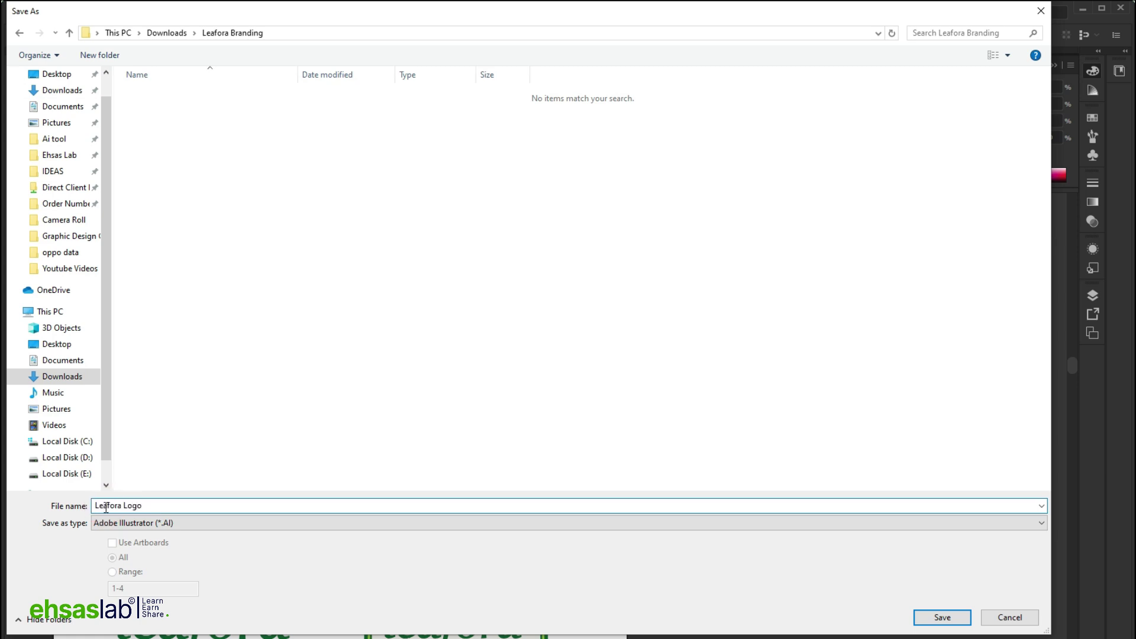
type("Leafora Logo")
key("Return")
key("Return")
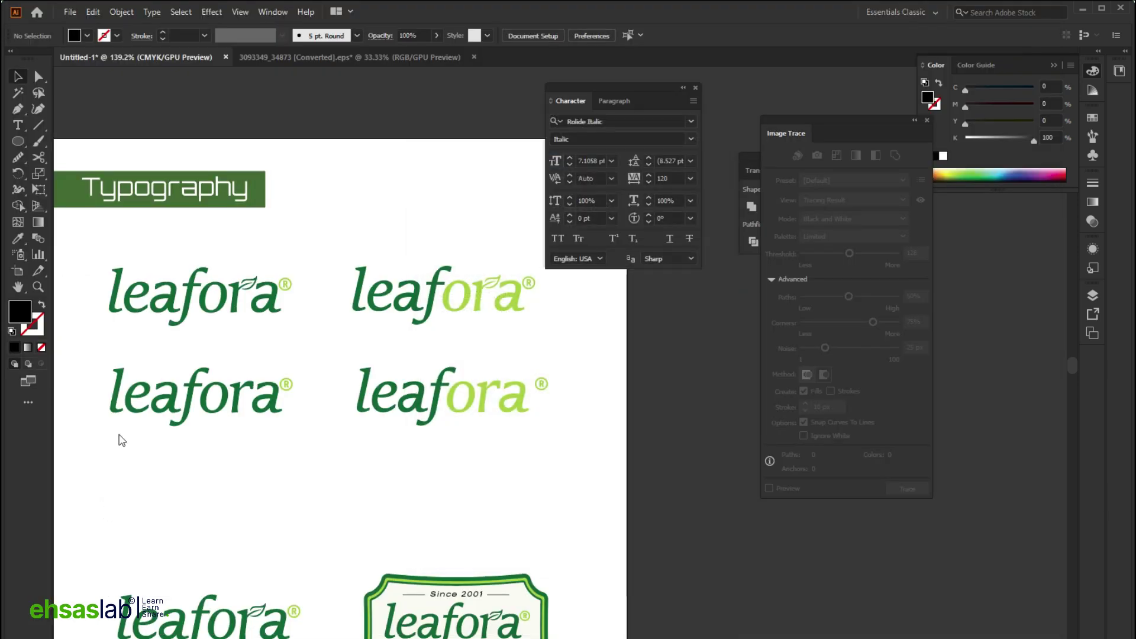
Create a new A4 document in portrait orientation, 595.28 x 841.89 pt, with one artboard.
key("ctrl+minus")
key("ctrl+minus")
key("ctrl+minus")
left_click(93, 12)
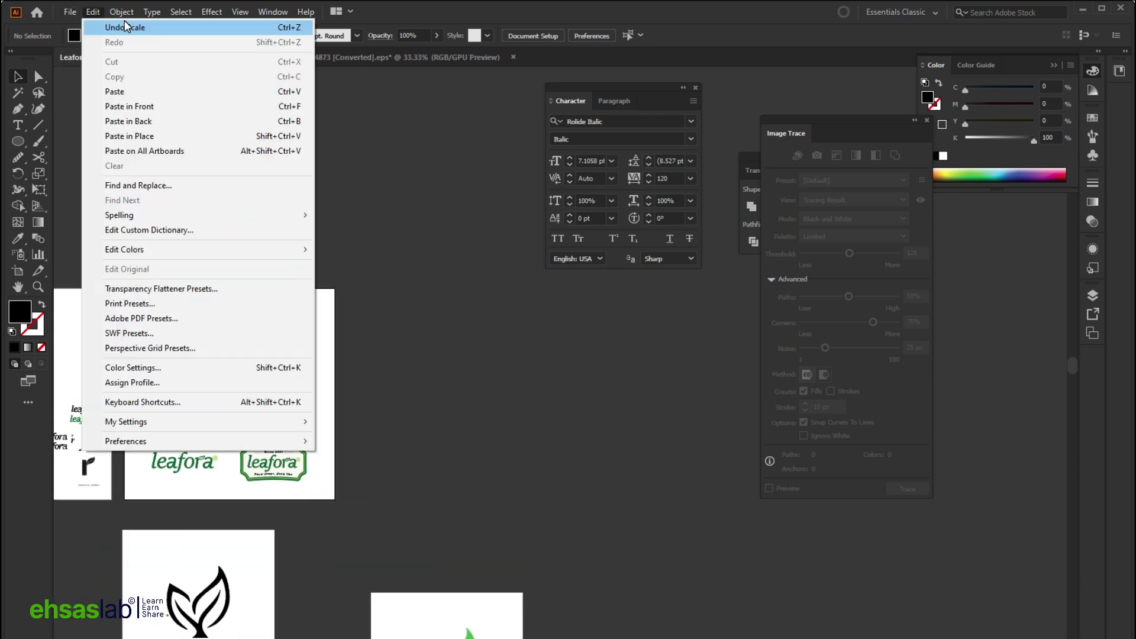
left_click(89, 27)
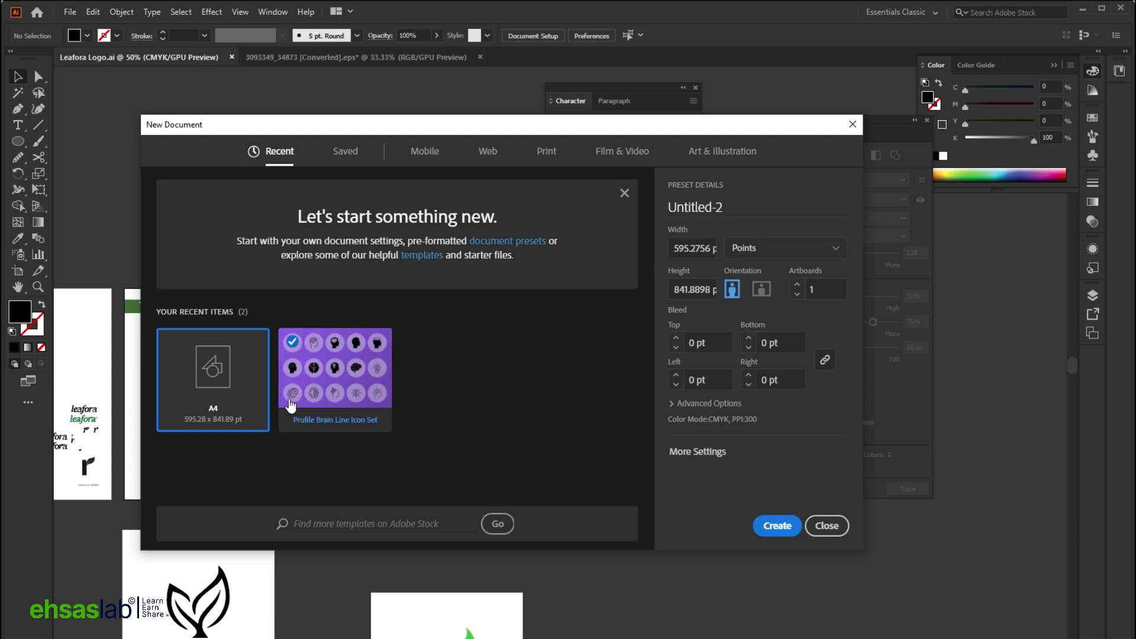
left_click(782, 525)
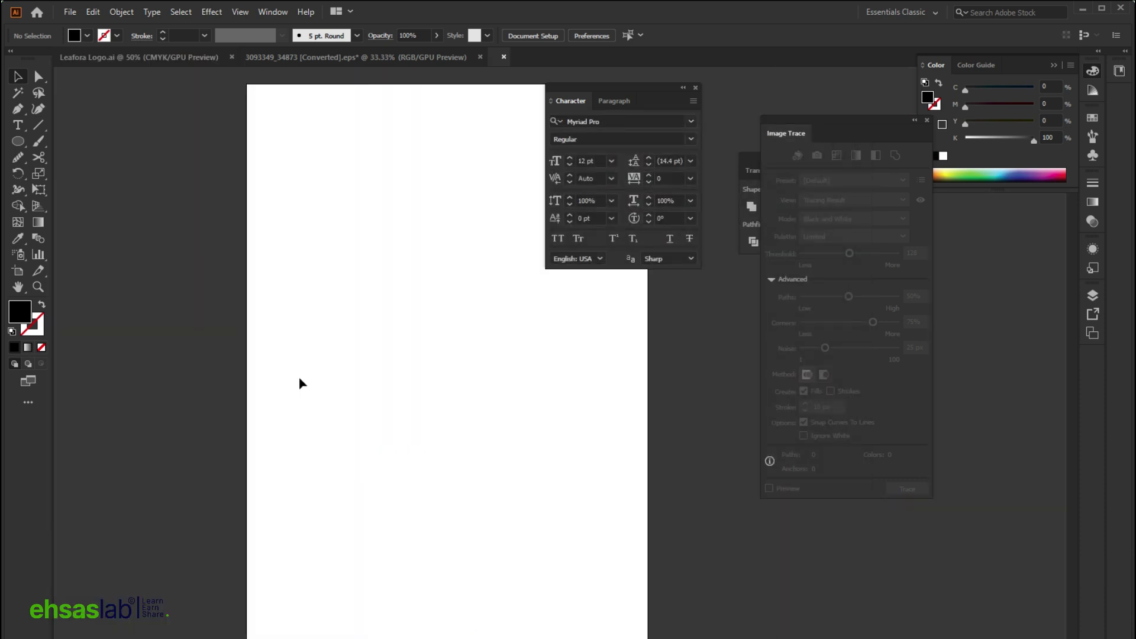
Copy the final leafora wordmark and the badge from the Typography artboard in the Leafora Logo document.
scroll(402, 423, "down", 2)
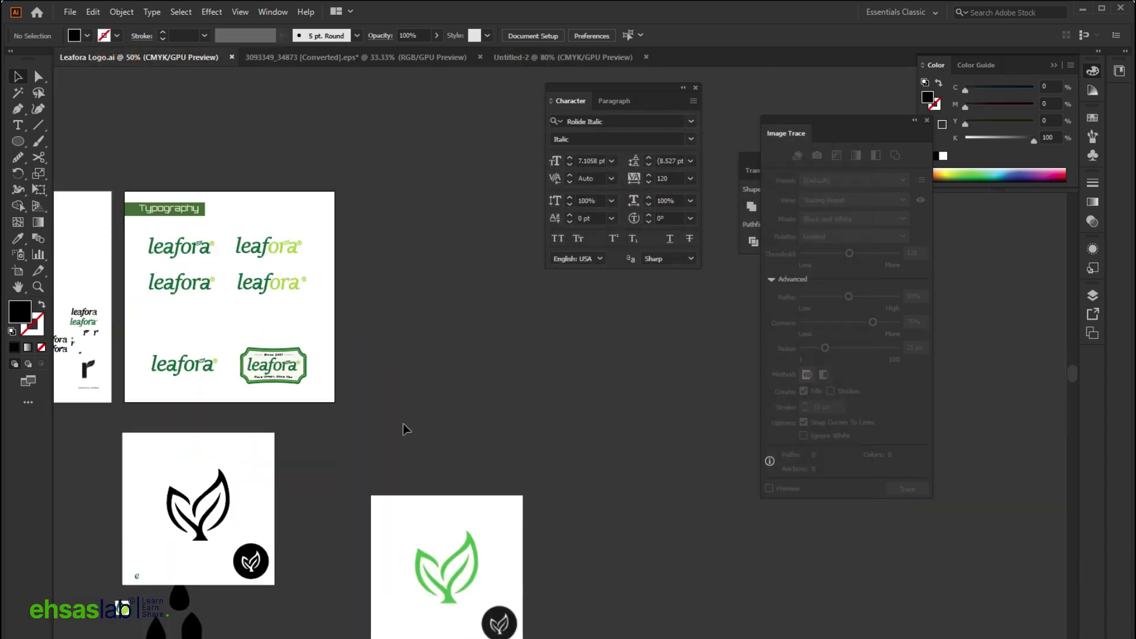
scroll(144, 236, "up", 3)
left_click_drag(133, 250, 303, 366)
left_click_drag(584, 391, 641, 392)
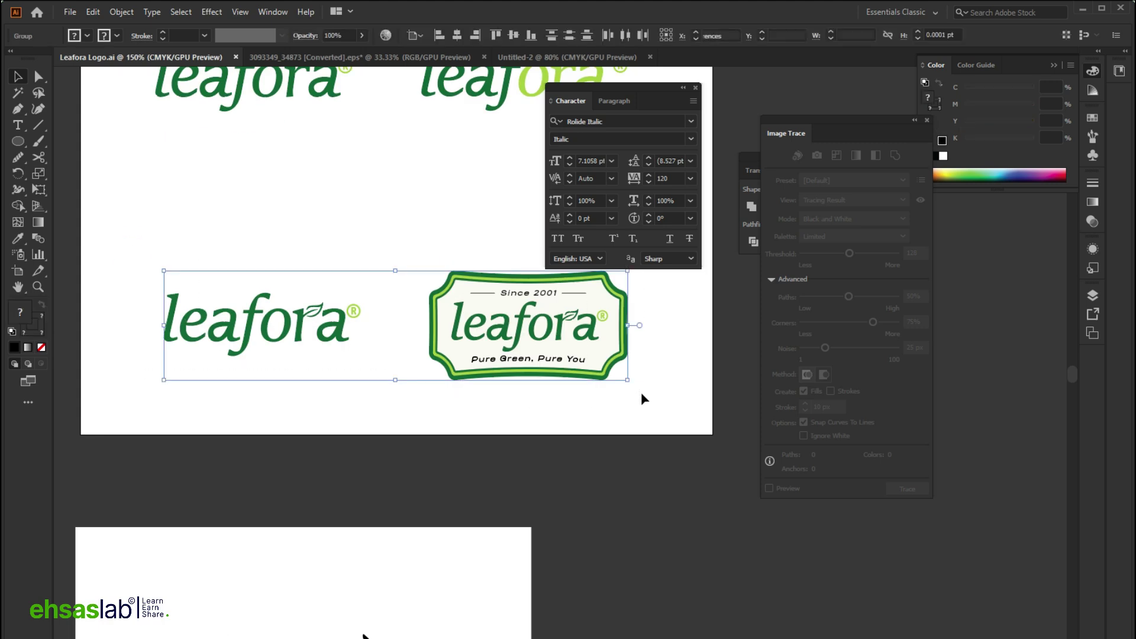
scroll(641, 392, "up", 3)
Switch to the new A4 document and set its document color mode to RGB.
left_click(519, 57)
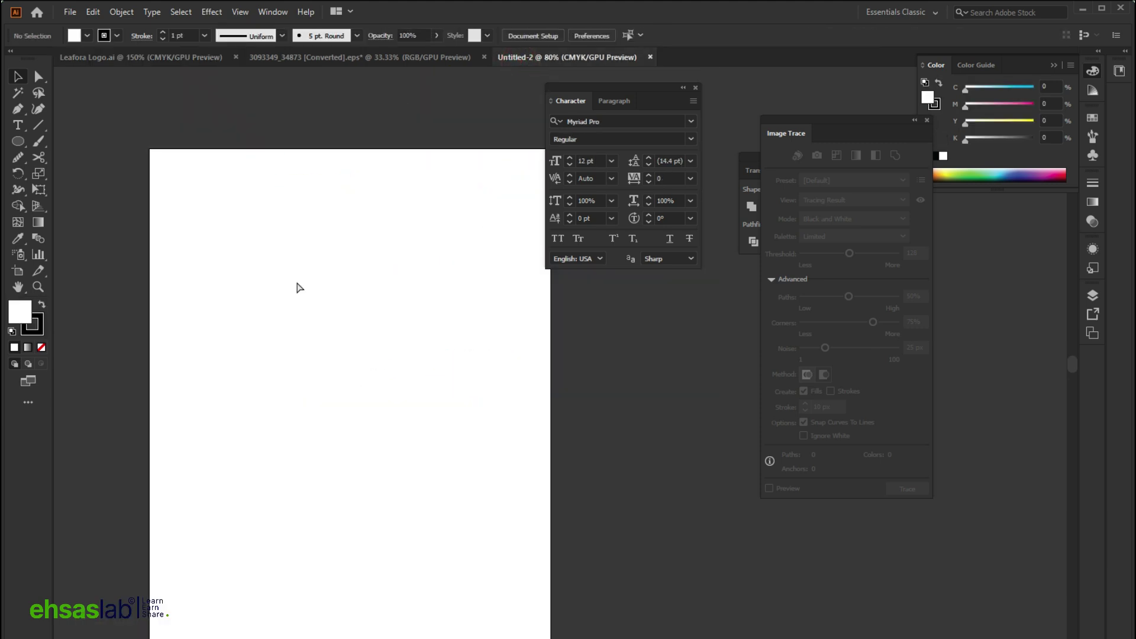
left_click(70, 12)
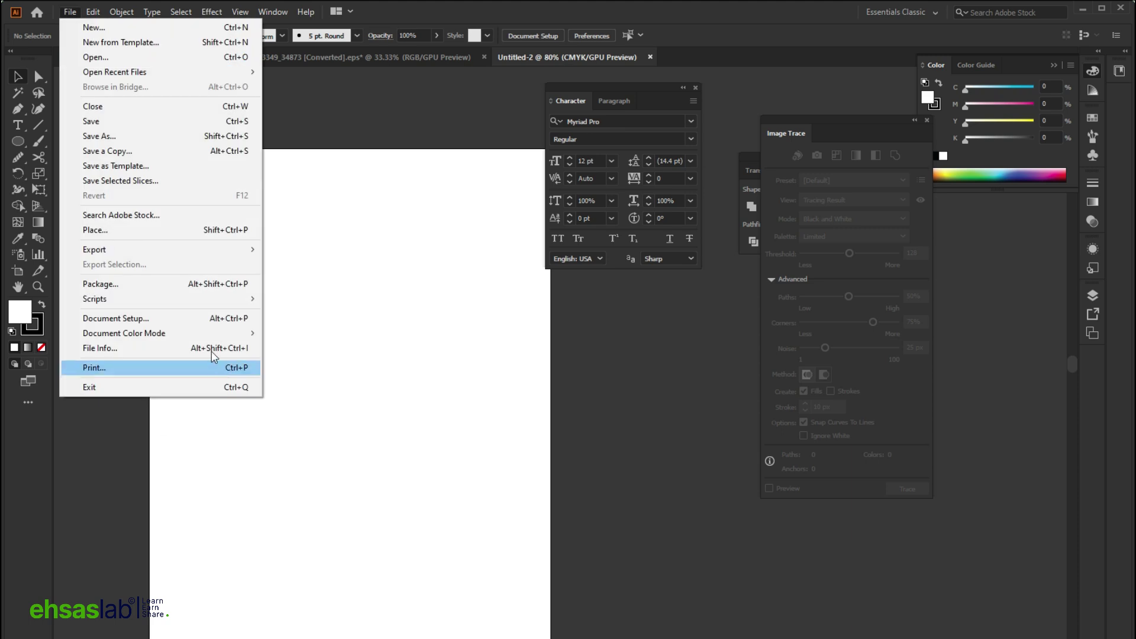
mouse_move(249, 333)
left_click(308, 348)
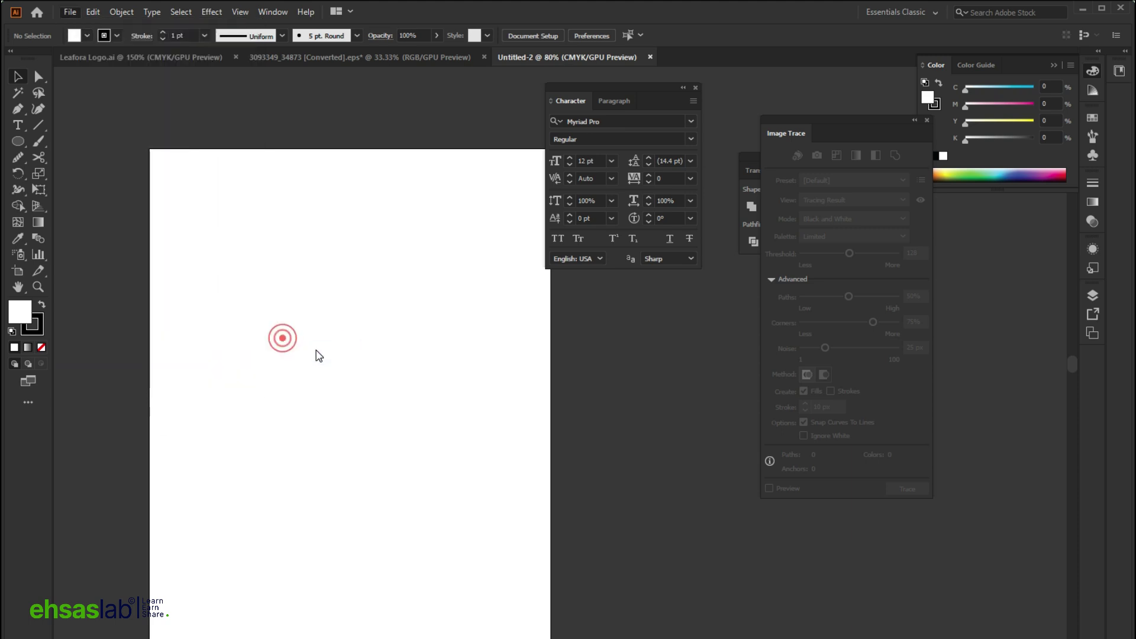
Paste the copied logos, with the badge beside the page and the green wordmark near the page's upper edge.
key("ctrl+v")
left_click_drag(609, 409, 644, 492)
left_click(419, 349)
left_click(413, 268)
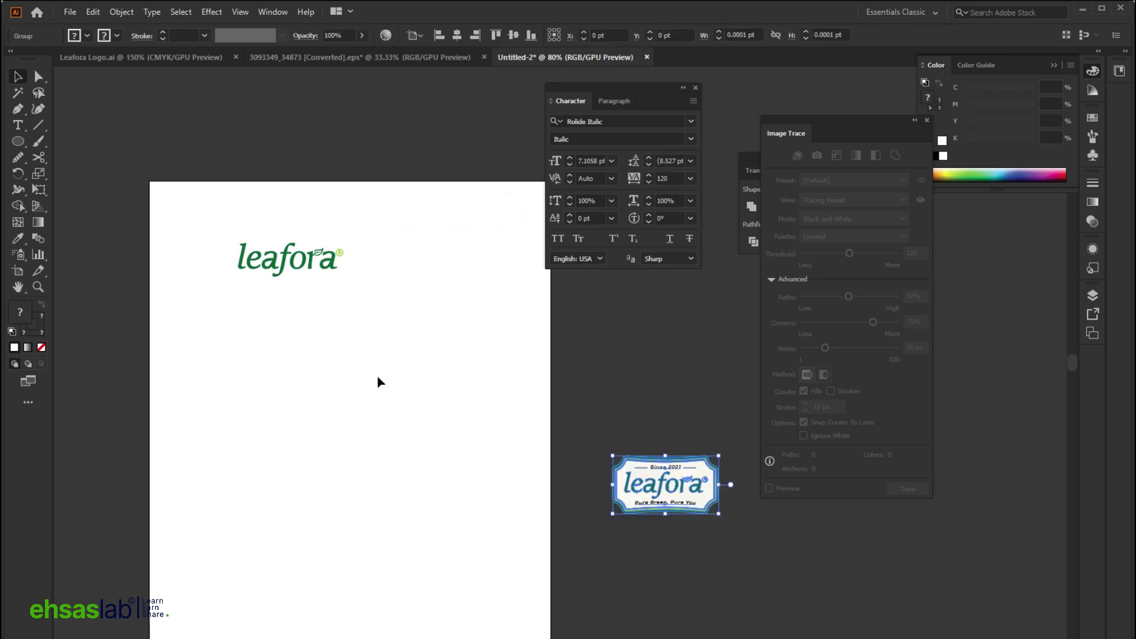
scroll(258, 273, "up", 3)
Enlarge the green leafora wordmark and center it horizontally in the upper part of the page.
left_click(320, 246)
scroll(455, 337, "up", 2)
left_click_drag(422, 313, 470, 362)
left_click_drag(562, 332, 562, 332)
left_click(185, 434)
key("ctrl+minus")
key("ctrl+minus")
scroll(396, 319, "up", 1)
scroll(417, 339, "up", 2)
left_click(505, 365)
left_click_drag(513, 364, 485, 366)
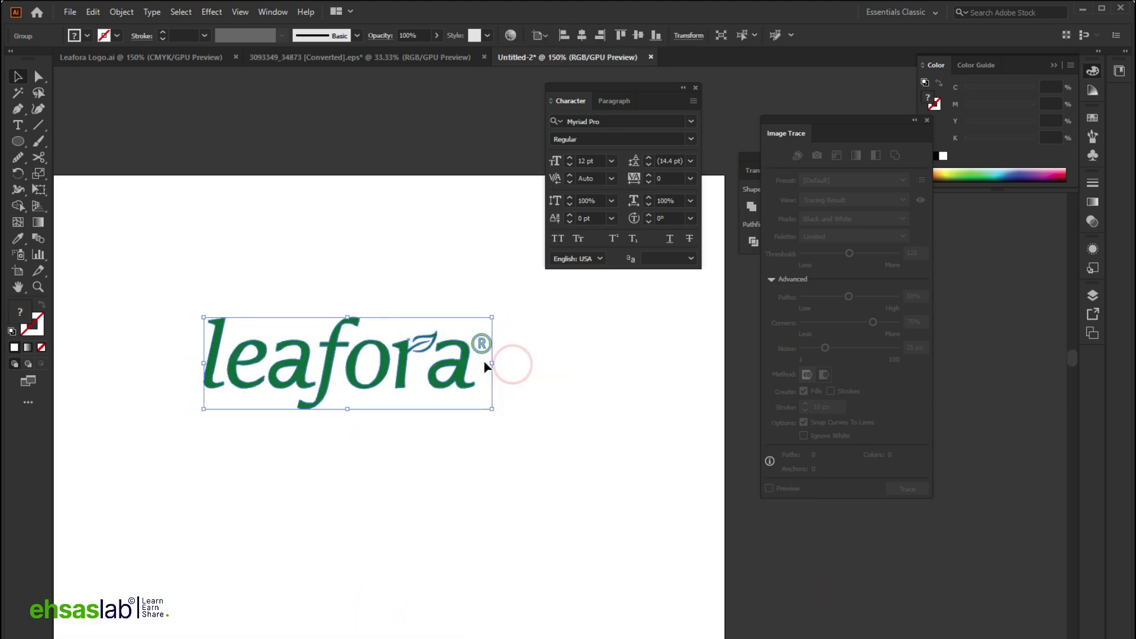
Draw a rectangle across the full page width below the wordmark, about 595 by 278 pt.
key("ctrl+minus")
left_click(18, 141)
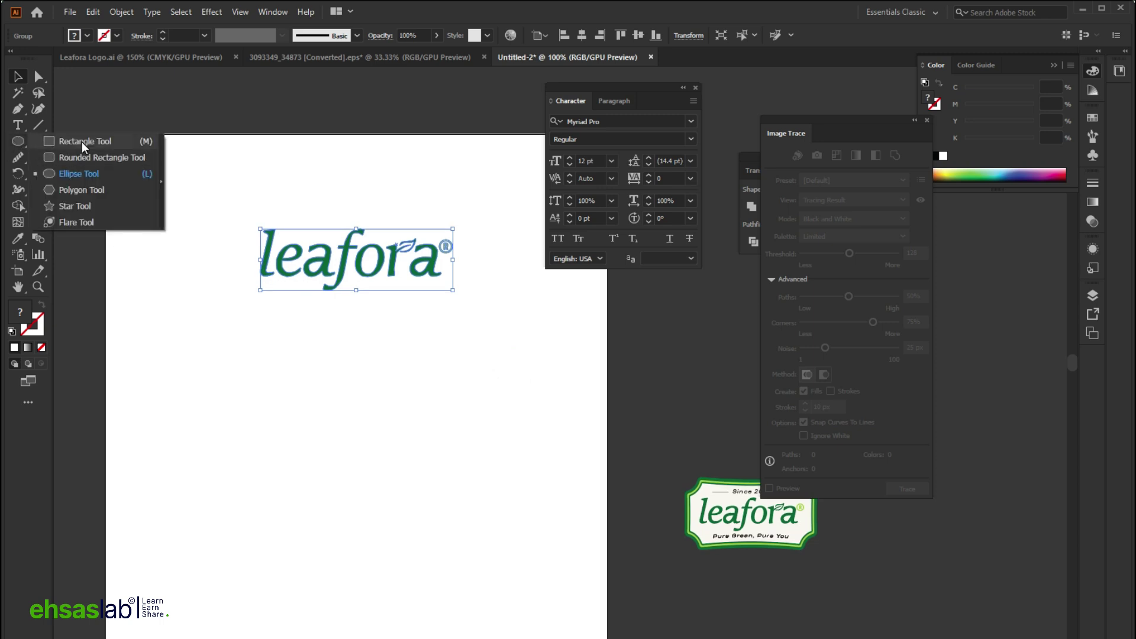
left_click(82, 141)
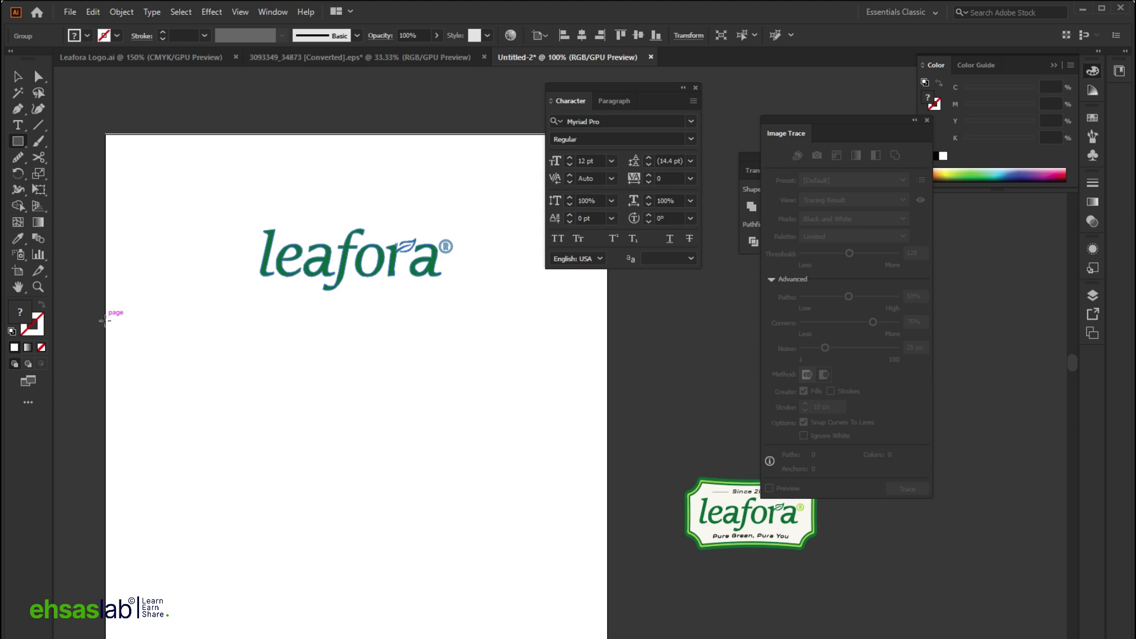
left_click_drag(106, 346, 607, 579)
scroll(83, 351, "down", 2)
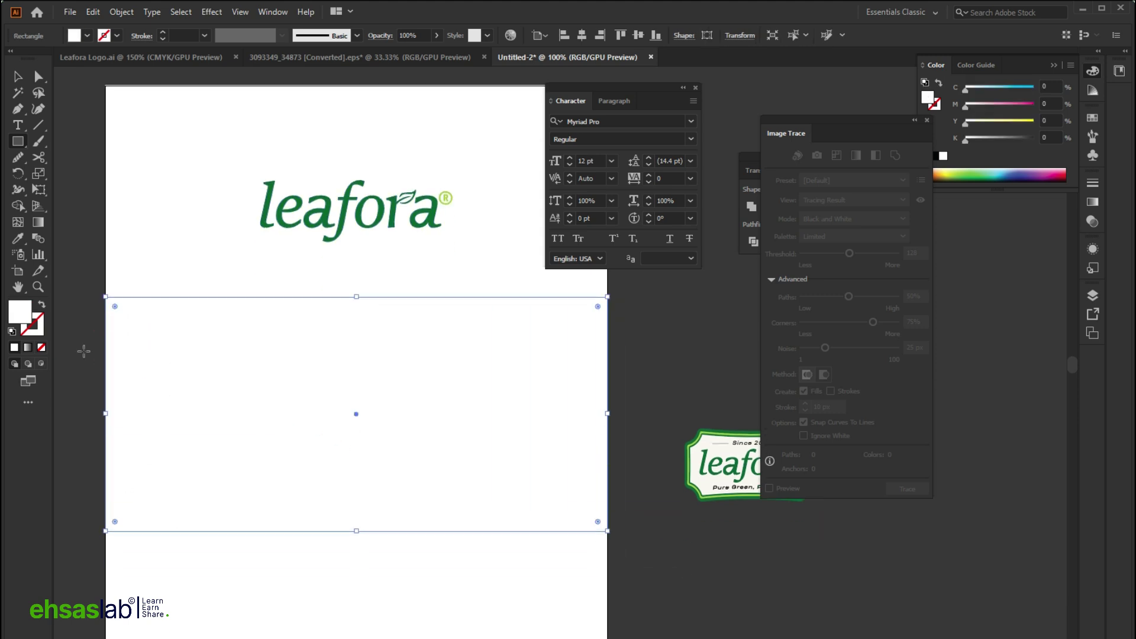
Fill the full-width rectangle with light gray D8D8D8.
double_click(18, 313)
left_click_drag(394, 275, 392, 291)
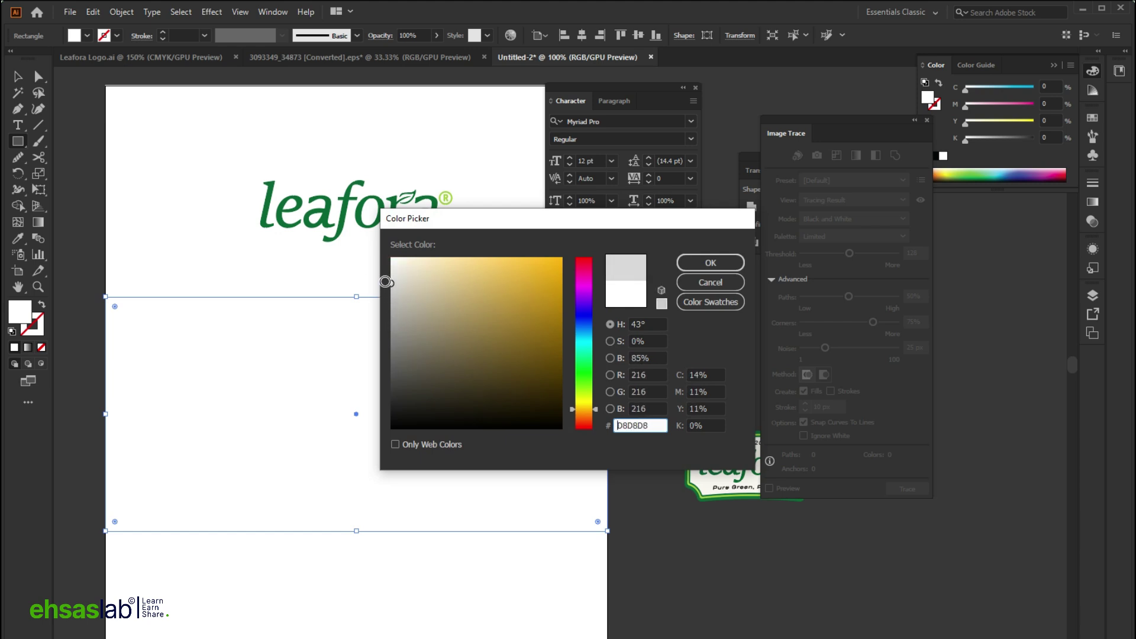
left_click(709, 263)
Recolor the full-width rectangle with the off-white sampled from the badge's background.
scroll(625, 478, "up", 3)
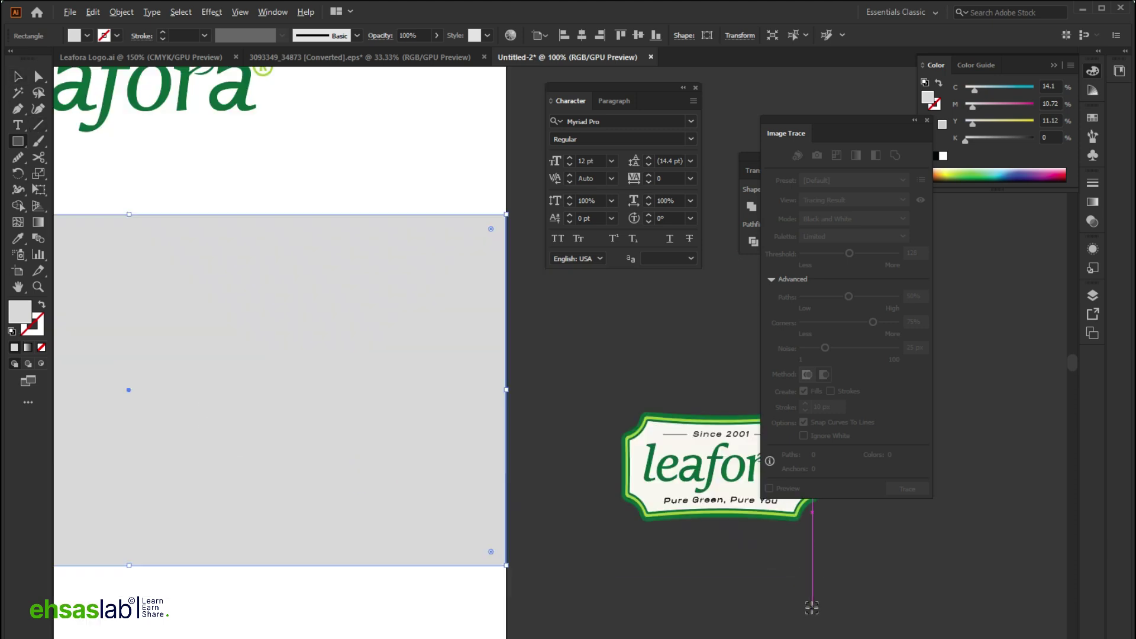
scroll(726, 535, "up", 3)
left_click(527, 340)
scroll(589, 373, "down", 3)
scroll(628, 431, "left", 3)
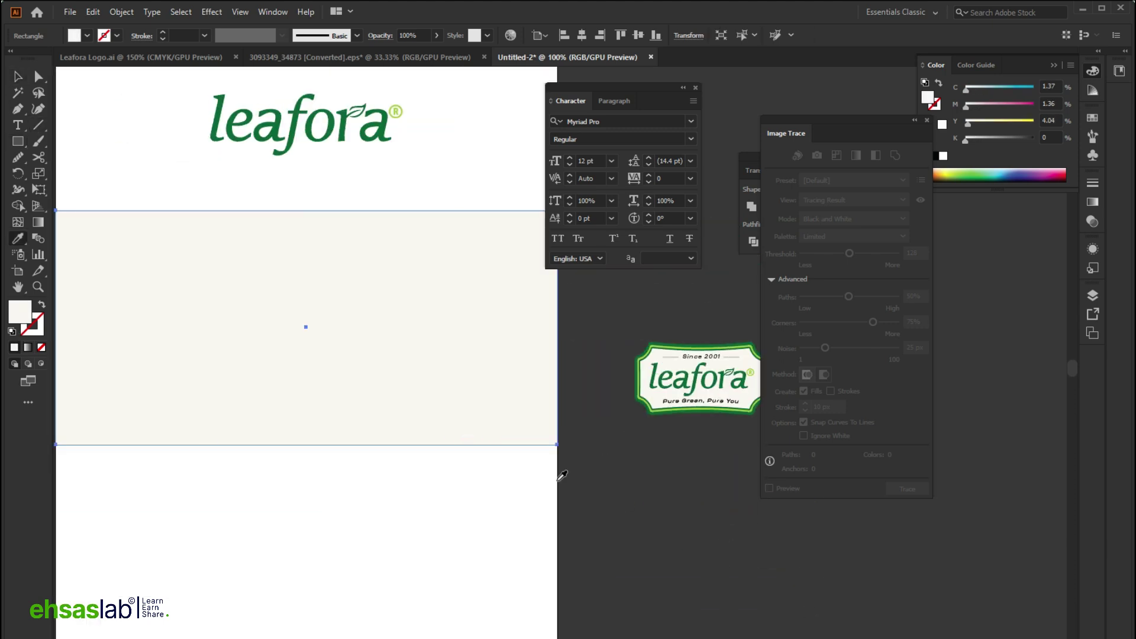
key("v")
left_click(483, 491)
Change the full-width rectangle's fill to the cream color F7EEDA.
scroll(483, 491, "down", 1)
scroll(587, 498, "up", 2)
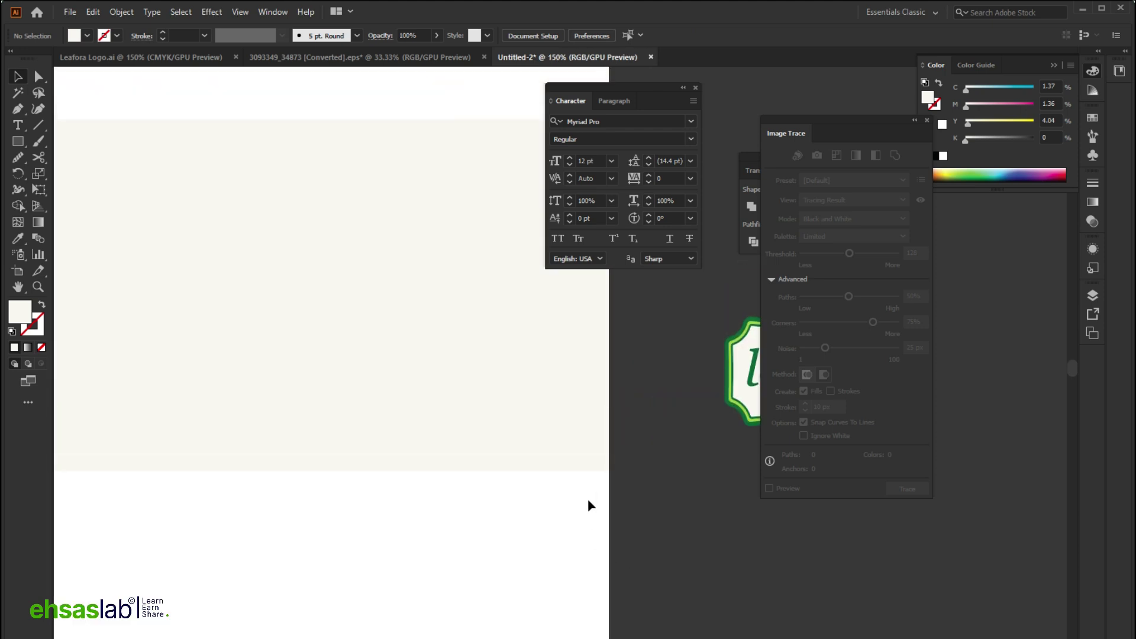
scroll(587, 498, "up", 1)
left_click(486, 426)
double_click(33, 319)
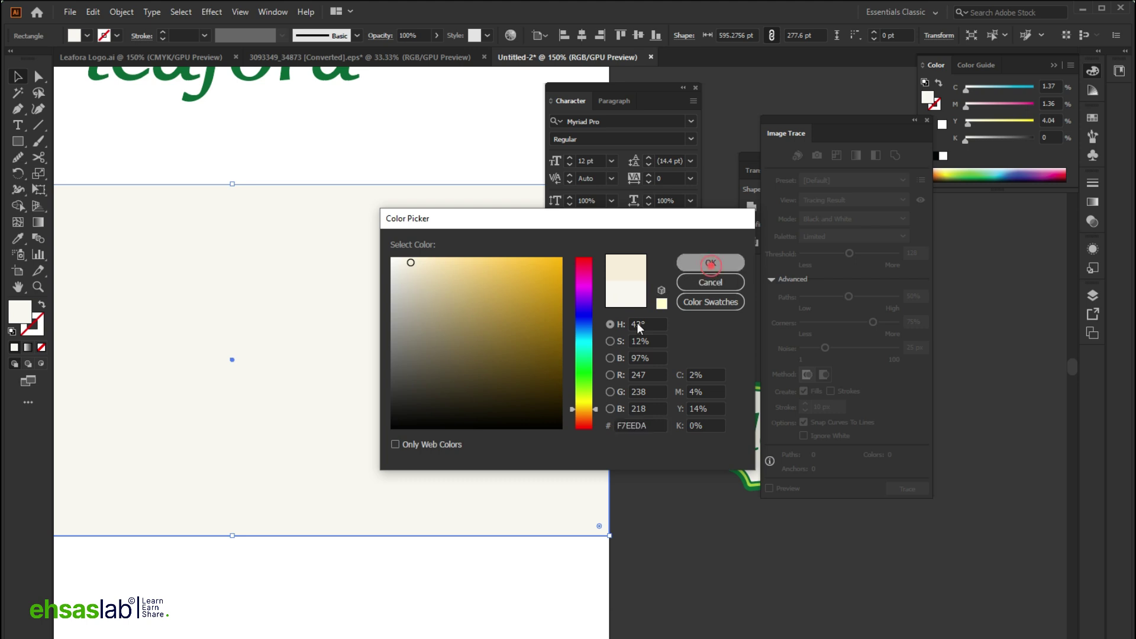
scroll(615, 367, "down", 2)
left_click(496, 518)
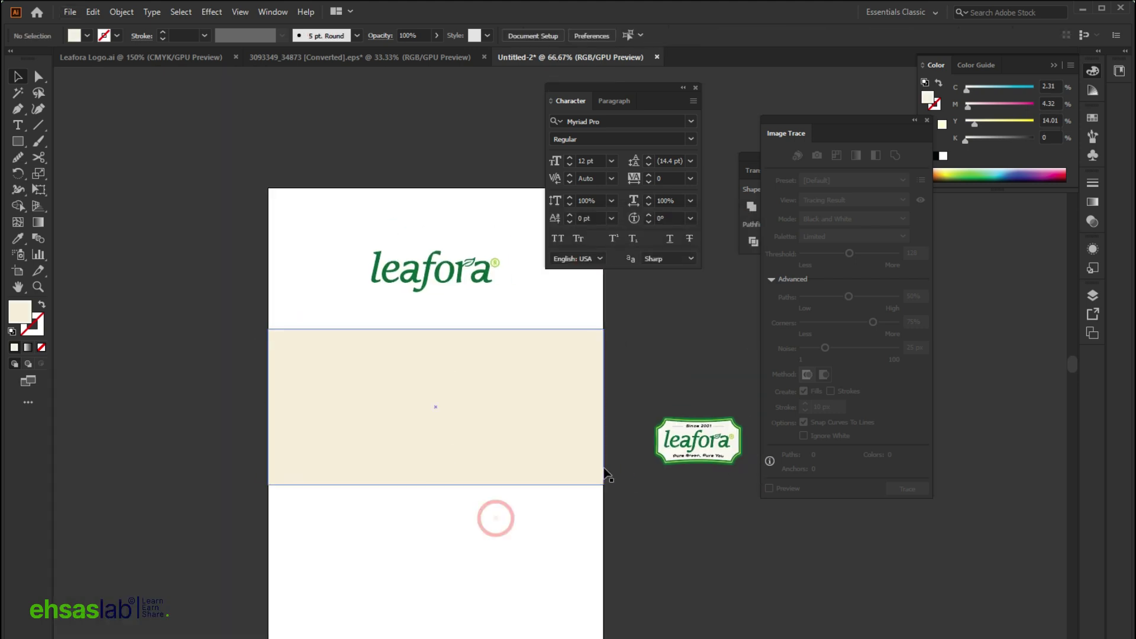
Duplicate the green wordmark onto the left part of the cream rectangle.
scroll(667, 581, "up", 3)
scroll(667, 479, "down", 2)
left_click_drag(478, 292, 408, 417)
scroll(408, 414, "up", 3)
Recolor the duplicated wordmark white by sampling the blank page.
key("i")
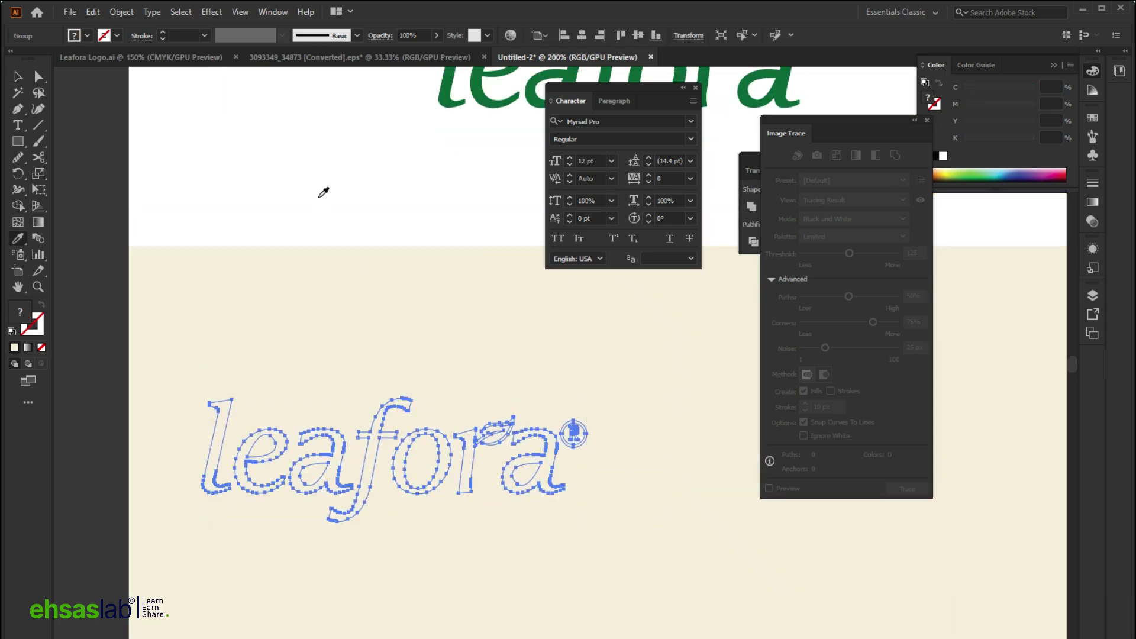
left_click(321, 198)
key("ctrl+shift+a")
key("v")
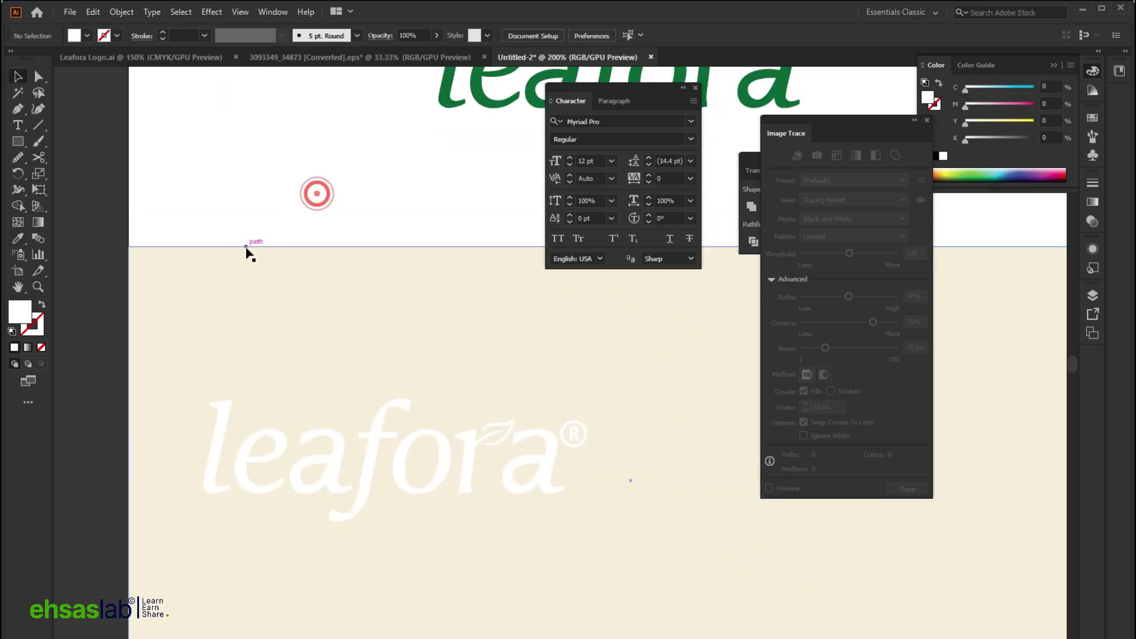
Draw a rectangle about 298 by 278 pt over the left half of the cream band and fill it with 000000.
scroll(246, 251, "down", 2)
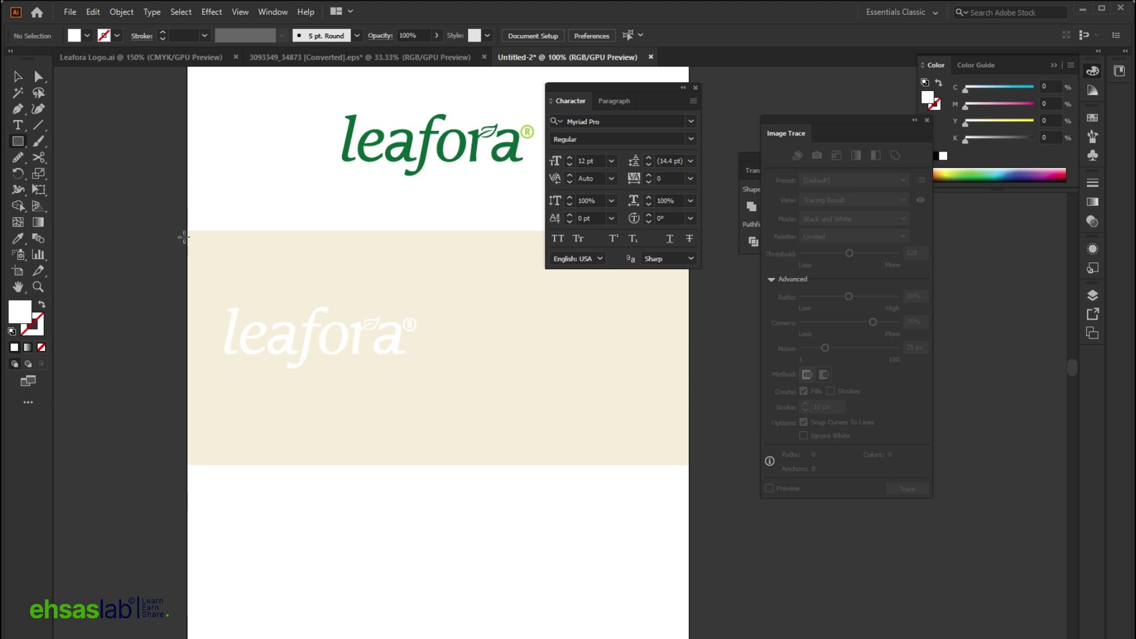
left_click_drag(188, 231, 438, 465)
scroll(86, 335, "up", 1)
double_click(19, 310)
type("000000")
left_click(712, 260)
scroll(326, 424, "up", 3)
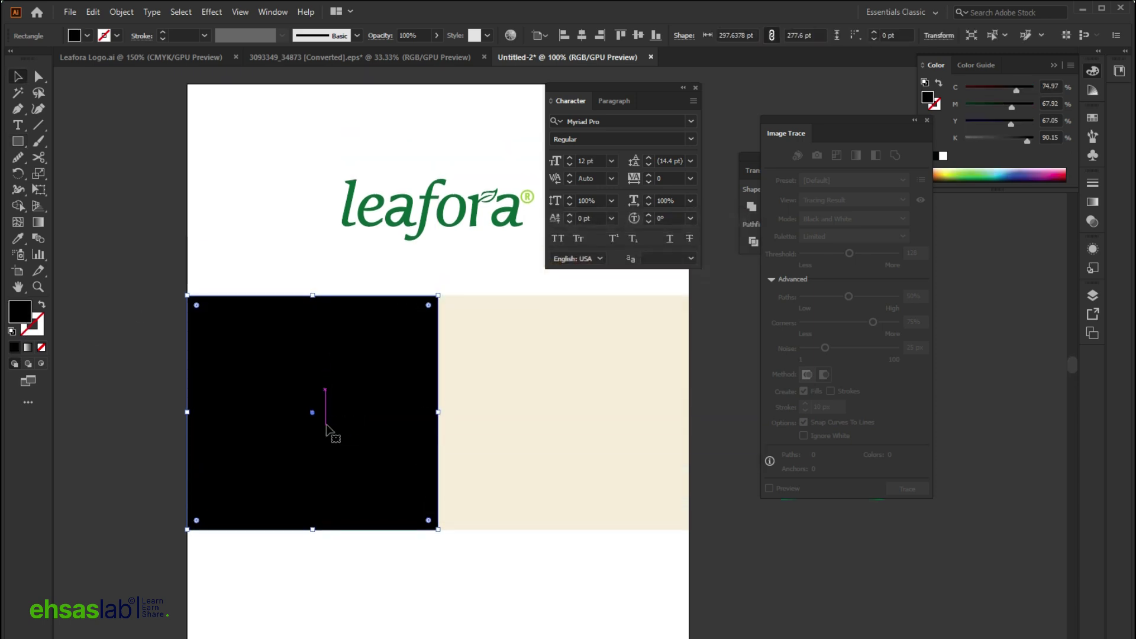
Send the black rectangle behind the white wordmark and scale that wordmark down.
scroll(378, 422, "up", 1)
key("ctrl+bracketleft")
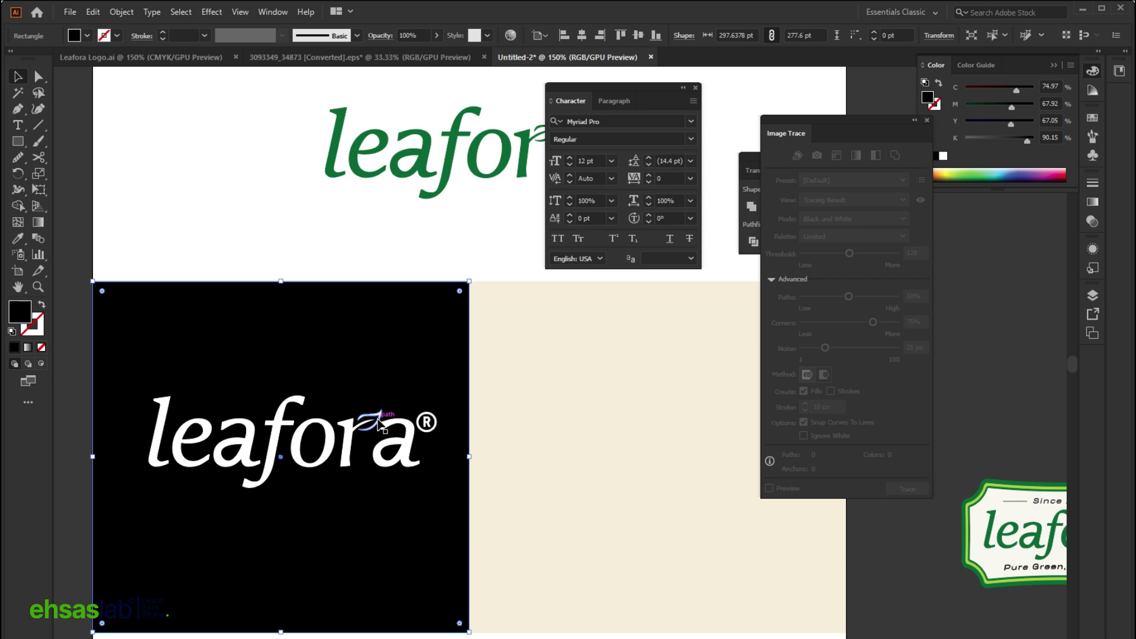
left_click(373, 452)
left_click_drag(436, 443, 402, 445)
Duplicate the white wordmark onto the cream half, recolor the copy black by sampling the black panel, and adjust its position.
scroll(402, 445, "down", 3)
left_click_drag(278, 359, 642, 375)
scroll(639, 375, "right", 3)
scroll(476, 460, "up", 3)
key("i")
left_click(336, 483)
key("v")
mouse_move(418, 486)
left_mouse_down()
mouse_move(452, 482)
mouse_move(448, 470)
left_mouse_up()
left_click(481, 257)
scroll(482, 266, "down", 2)
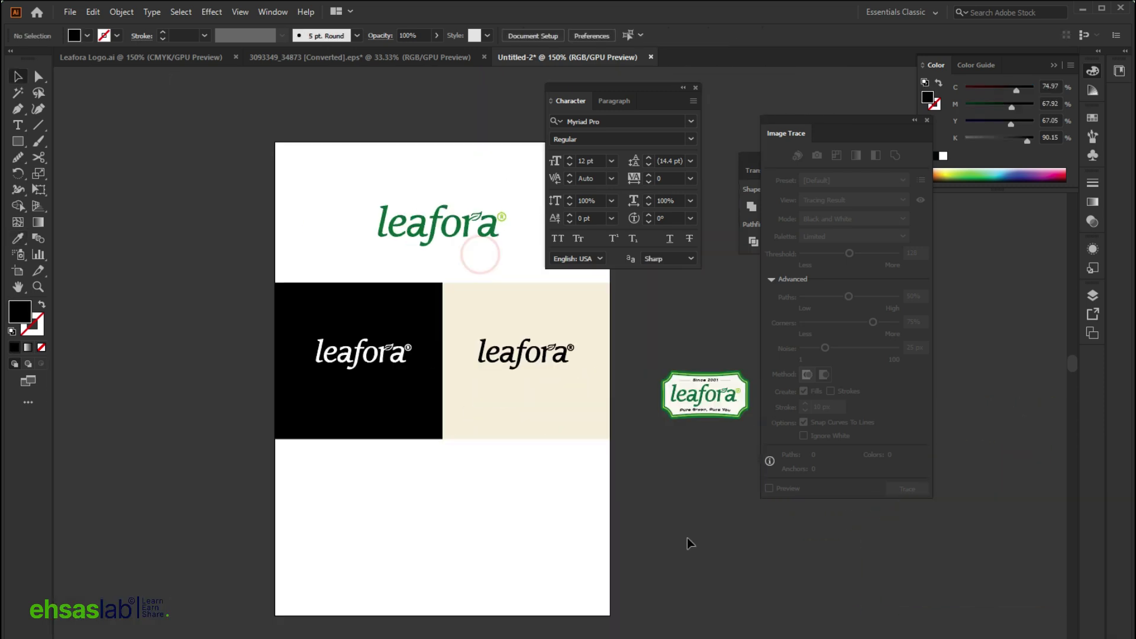
Recolor the cream panel with the off-white sampled from the inside of the badge.
scroll(689, 545, "up", 2)
left_click(586, 485)
left_click(569, 544)
scroll(592, 520, "left", 2)
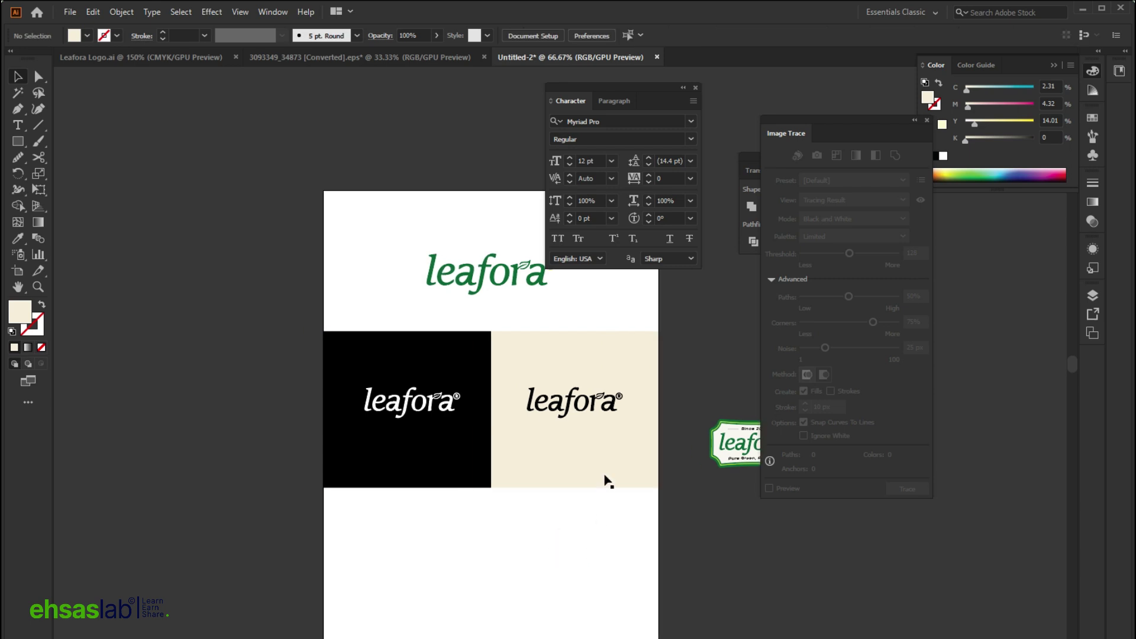
left_click(610, 483)
scroll(728, 500, "up", 1)
scroll(734, 491, "up", 4, "alt")
key("i")
left_click(628, 472)
scroll(622, 480, "down", 2, "alt")
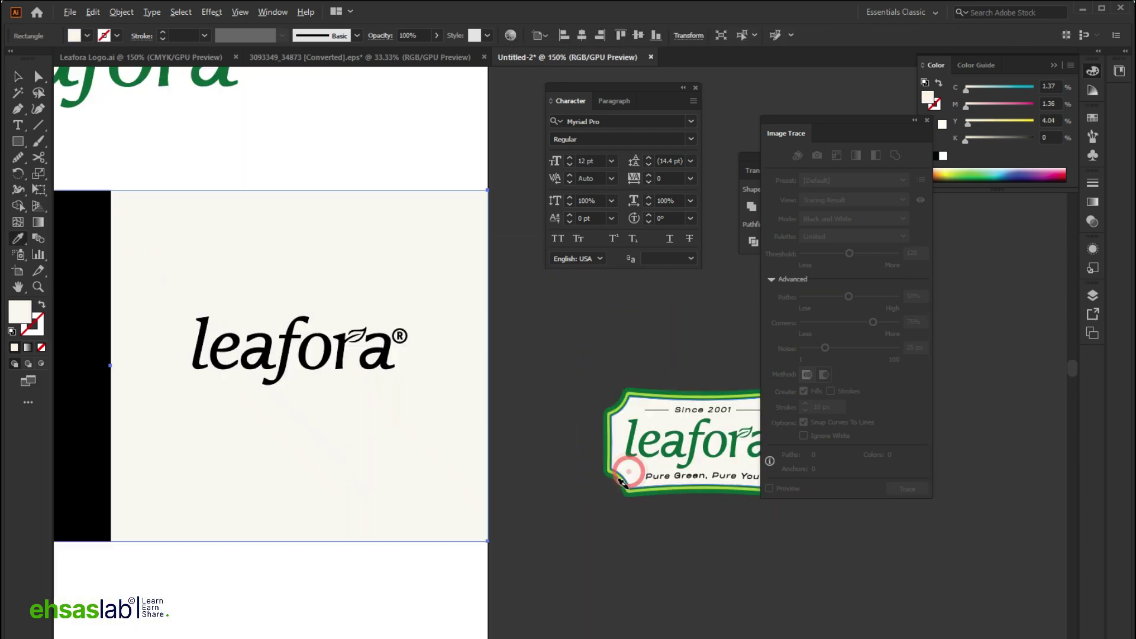
scroll(621, 483, "left", 3)
scroll(619, 540, "down", 2)
key("v")
left_click(429, 572)
Shorten the black and off-white panels and move them up together with their wordmarks.
scroll(438, 565, "down", 1)
scroll(486, 547, "left", 2)
scroll(489, 545, "up", 2)
scroll(408, 553, "up", 1)
scroll(319, 415, "down", 2)
left_click_drag(83, 319, 568, 482)
left_click(489, 568)
left_click(362, 552)
left_click_drag(365, 554, 371, 507)
left_click_drag(574, 543, 203, 366)
left_click_drag(330, 463, 329, 431)
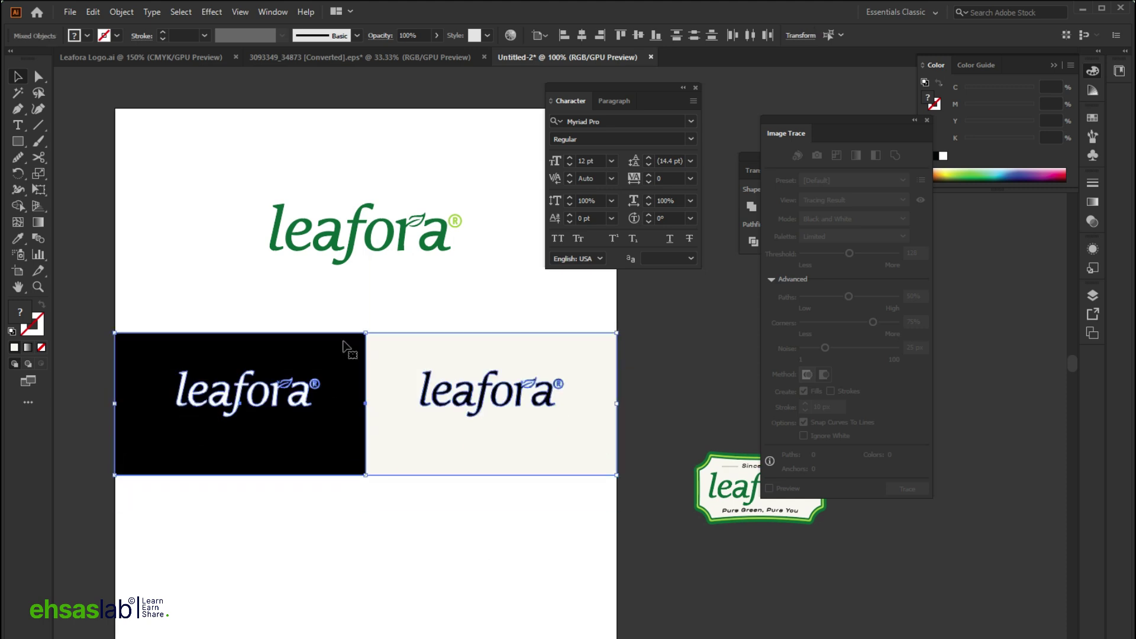
Move the green wordmark straight up by about 36 pt toward the page's upper edge.
scroll(357, 291, "up", 2)
left_click(352, 290)
left_click_drag(352, 290, 352, 260)
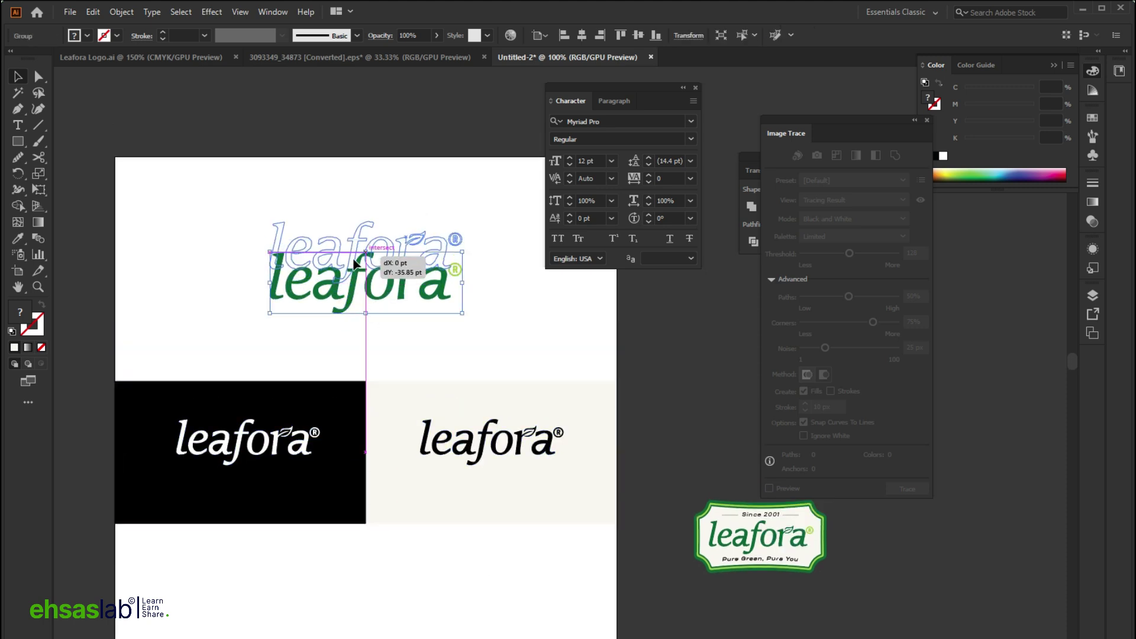
left_click(566, 320)
Isolate the leaf on the green wordmark's letter r, copy its outline path, and leave isolation mode.
scroll(463, 278, "up", 4)
double_click(283, 217)
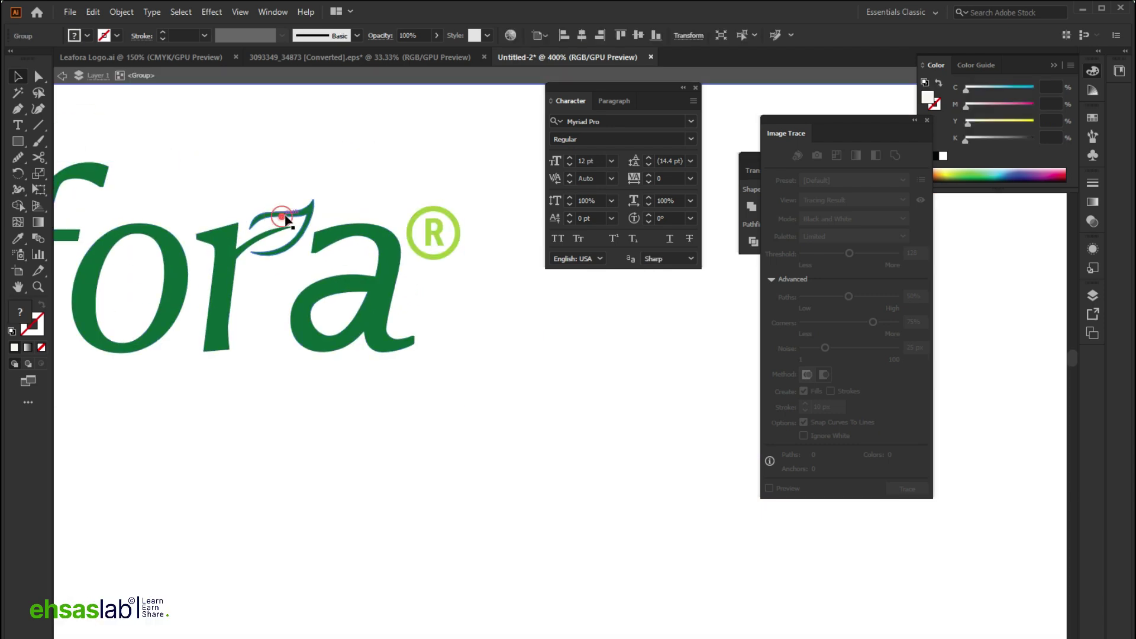
scroll(323, 273, "up", 2)
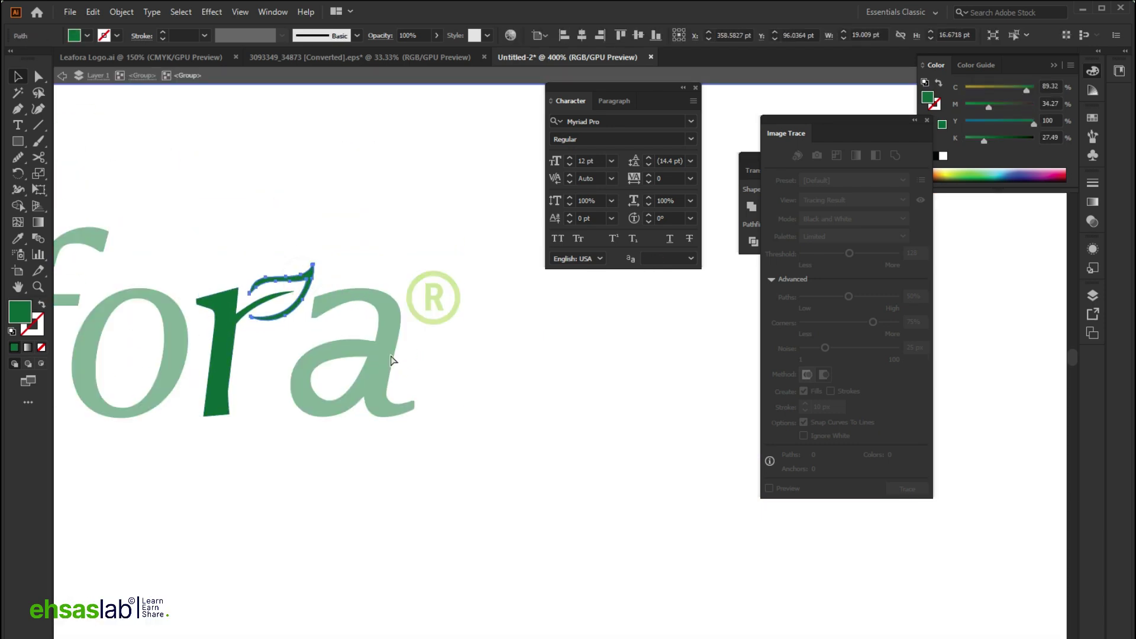
double_click(357, 212)
scroll(357, 212, "down", 1)
scroll(410, 342, "down", 1)
Paste the leaf outline and move it onto the blank page area to the right of the green wordmark.
scroll(357, 393, "down", 2)
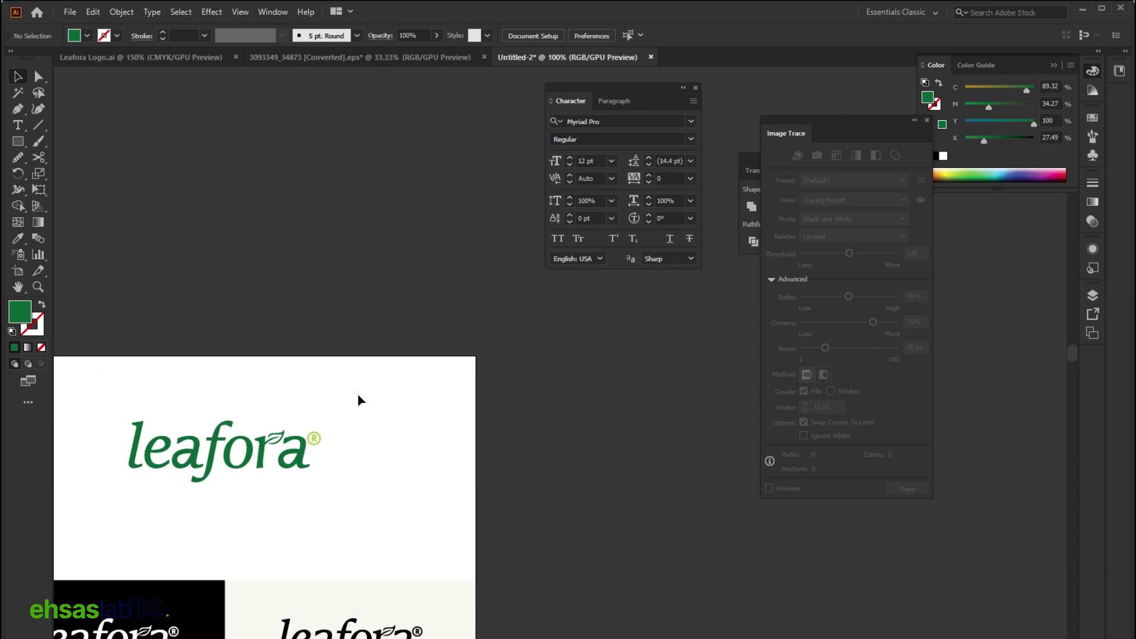
scroll(312, 279, "up", 2)
scroll(311, 279, "down", 1)
scroll(311, 279, "up", 2)
scroll(320, 371, "down", 2)
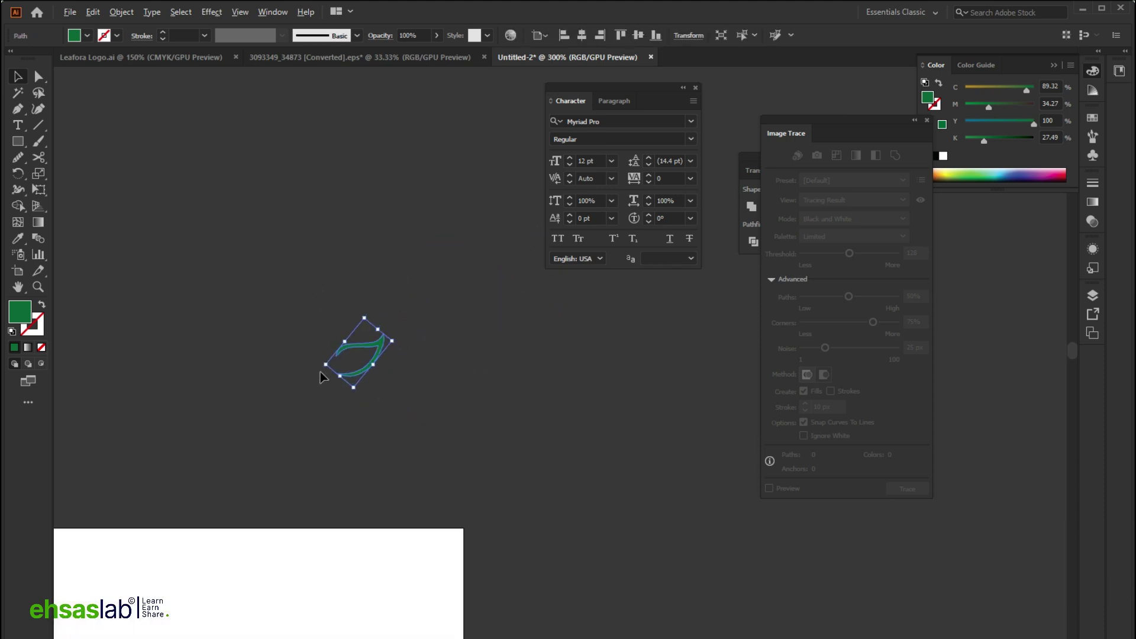
left_click_drag(345, 308, 348, 551)
scroll(304, 462, "up", 4)
scroll(360, 387, "down", 2)
Make a new pattern from the selected leaf outline and dismiss the swatch notice.
left_click(121, 12)
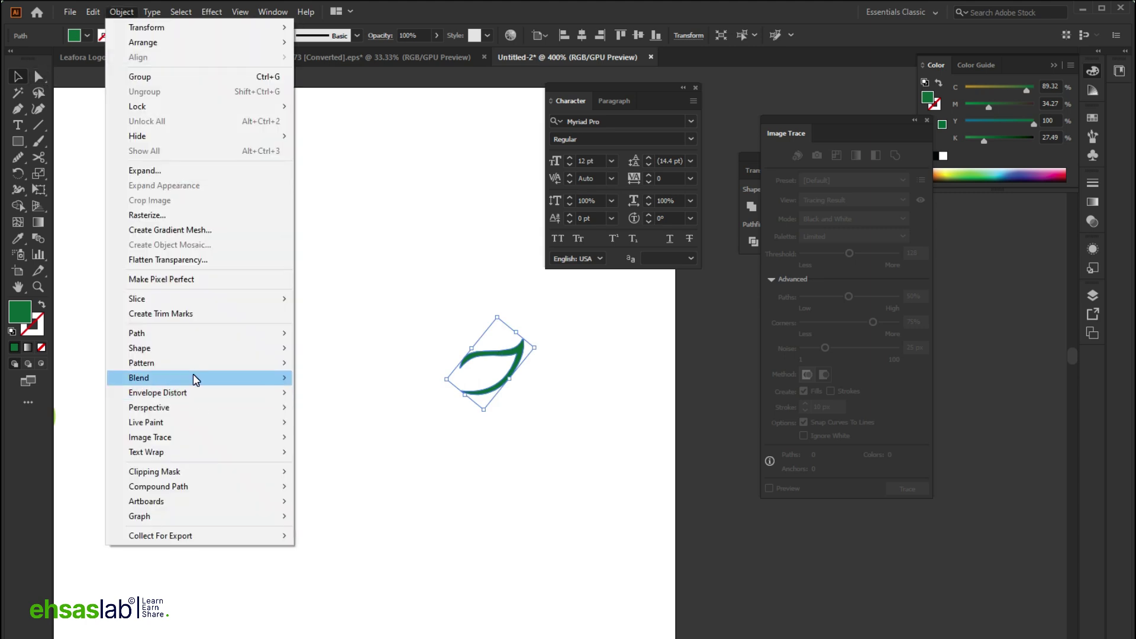
mouse_move(205, 350)
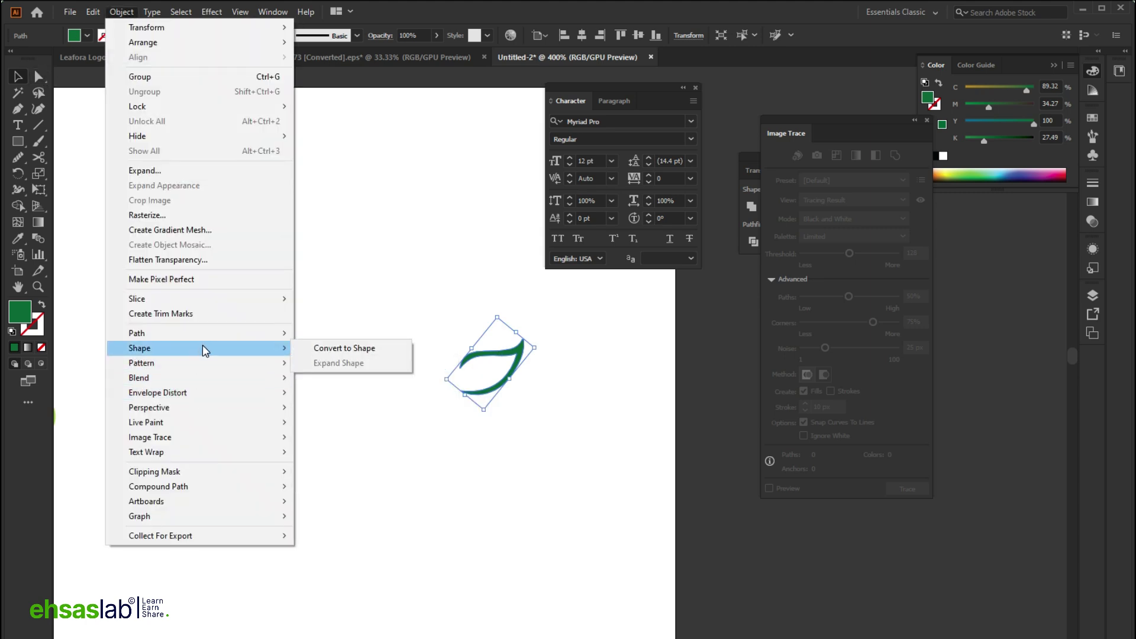
left_click(204, 363)
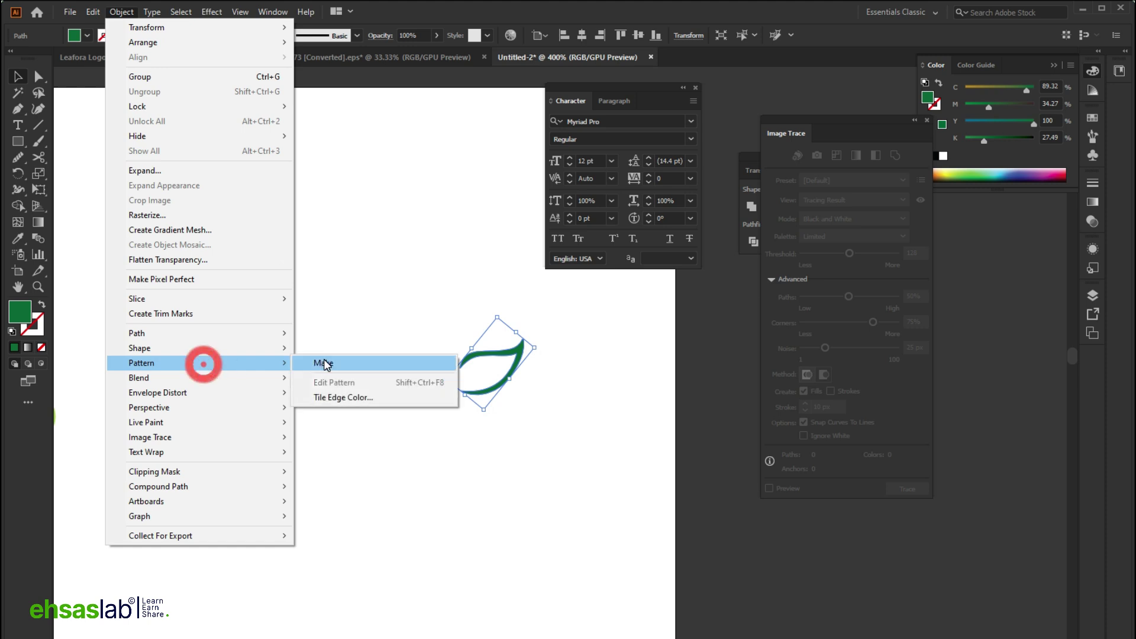
left_click(323, 363)
left_click(707, 375)
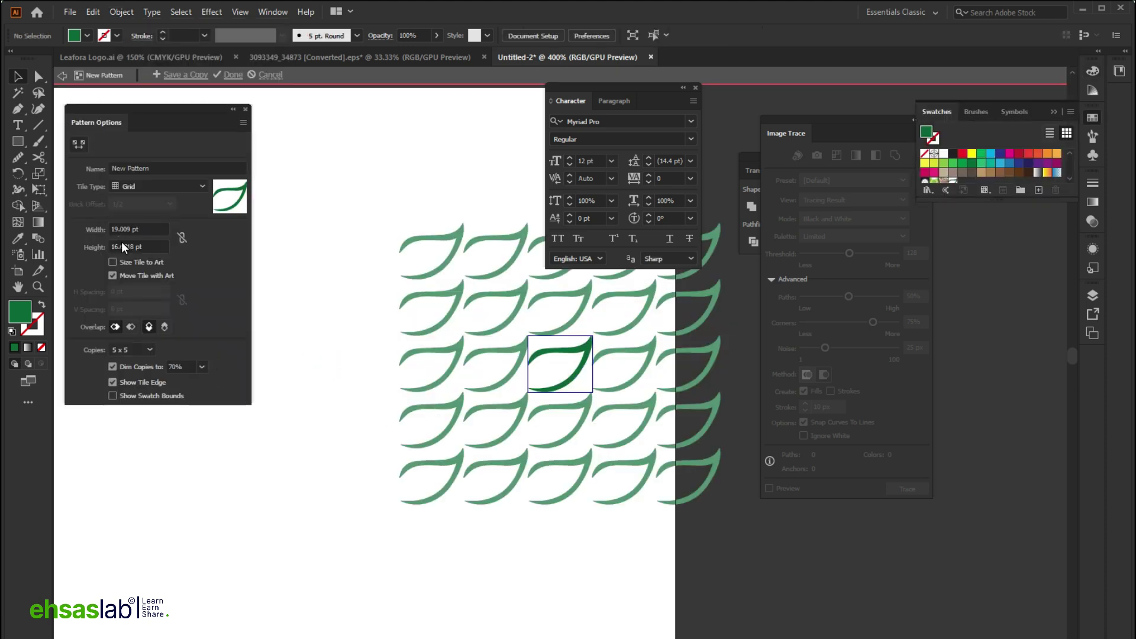
Set the leaf pattern's tile type to Brick by Column and its tile width to 21 pt.
left_click(127, 185)
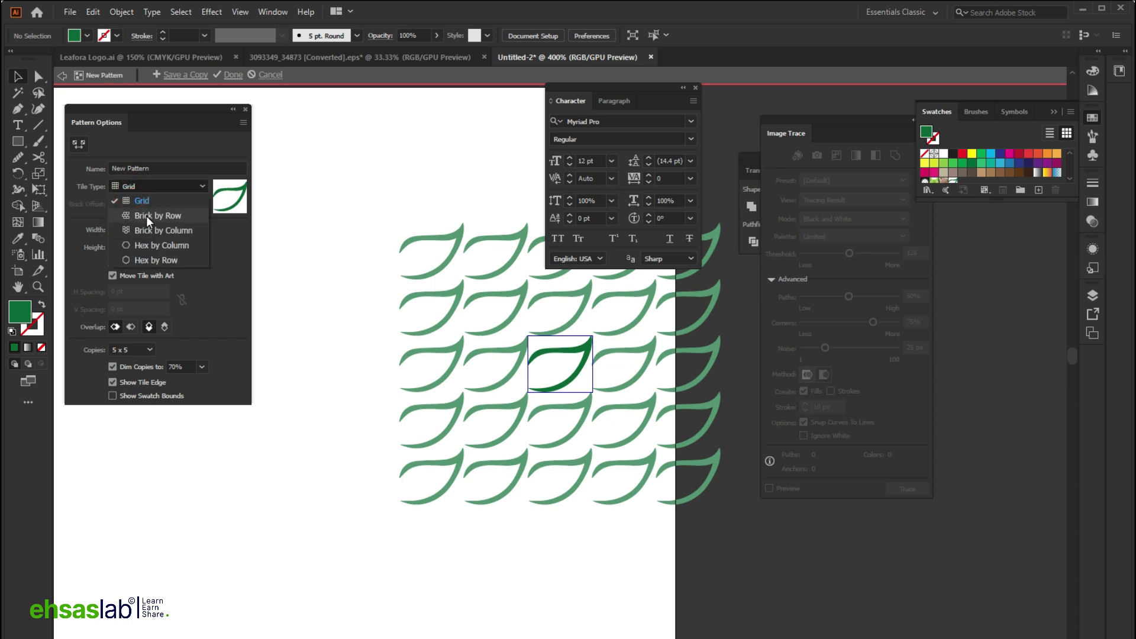
left_click(147, 216)
left_click(146, 186)
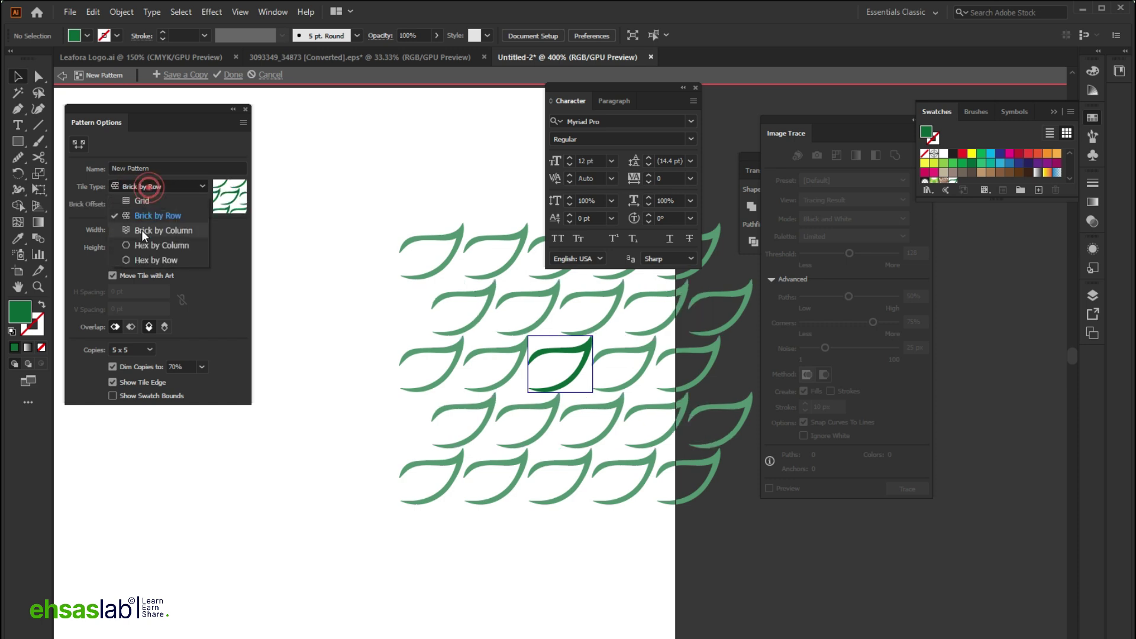
left_click(144, 236)
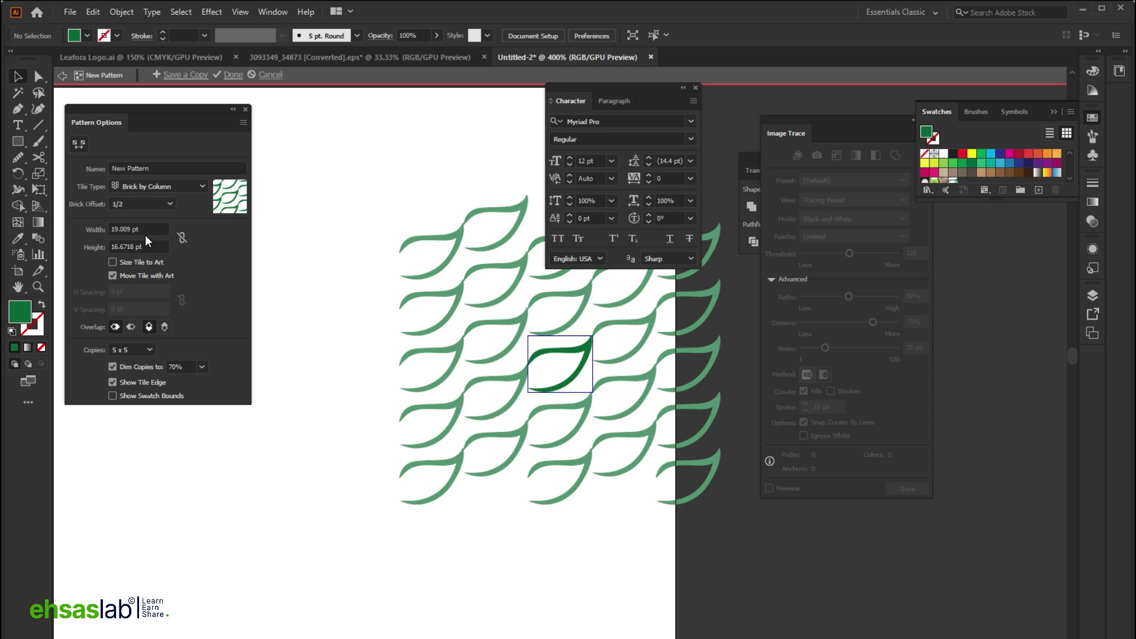
type("20")
key("Return")
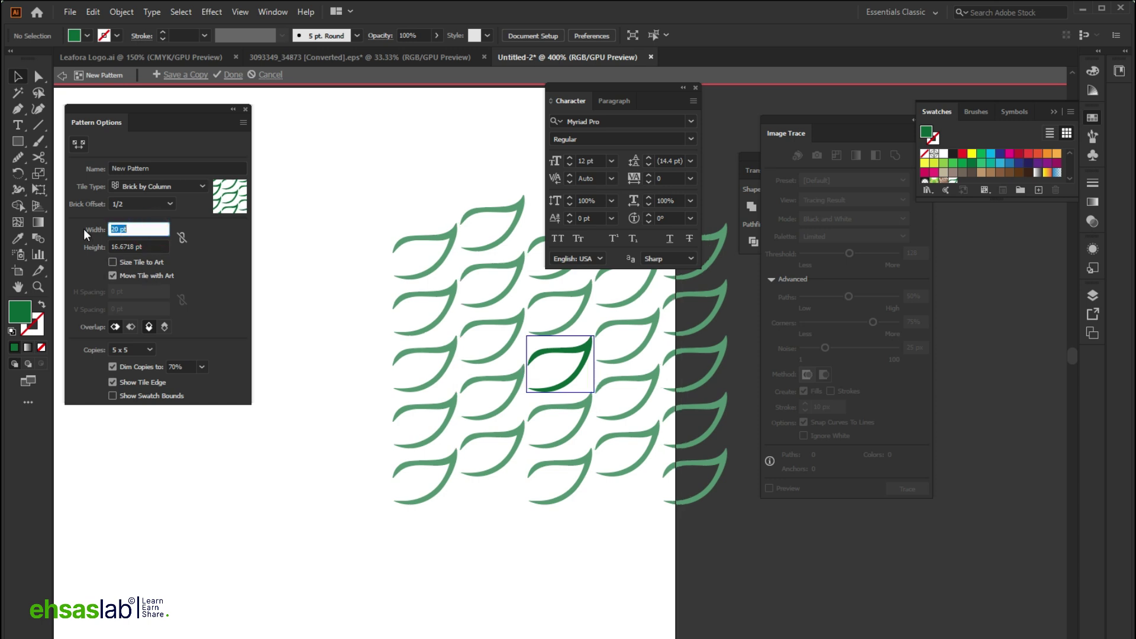
key("Up")
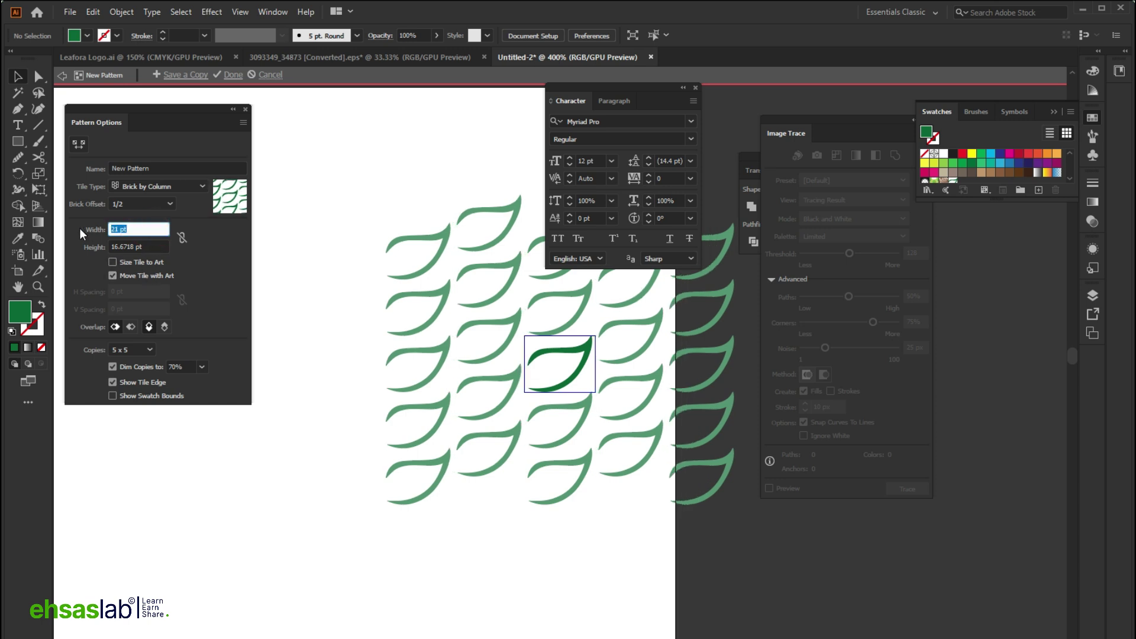
Try a 23 pt tile height with Brick by Row tiling, and cancel the pattern edit.
left_click(153, 247)
type("23")
key("Return")
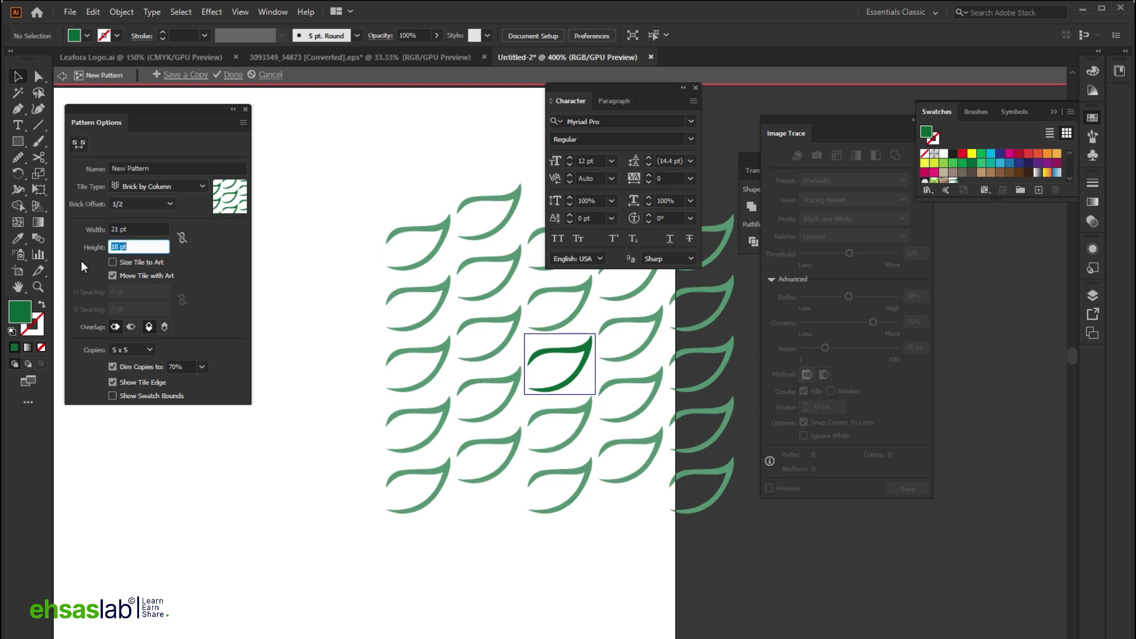
left_click(128, 184)
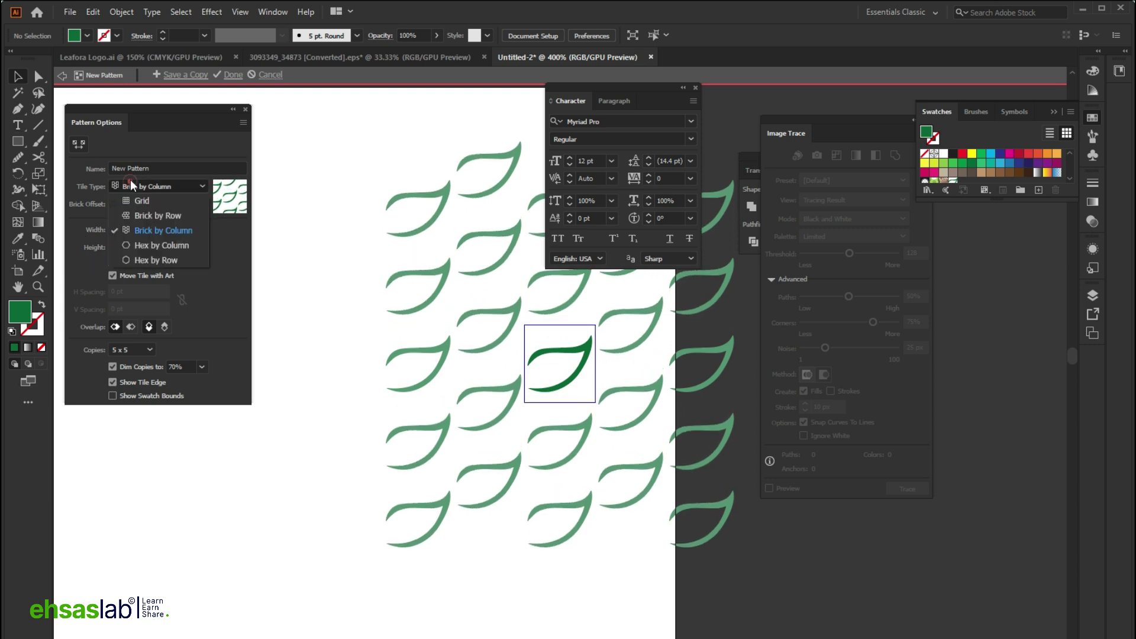
left_click(135, 215)
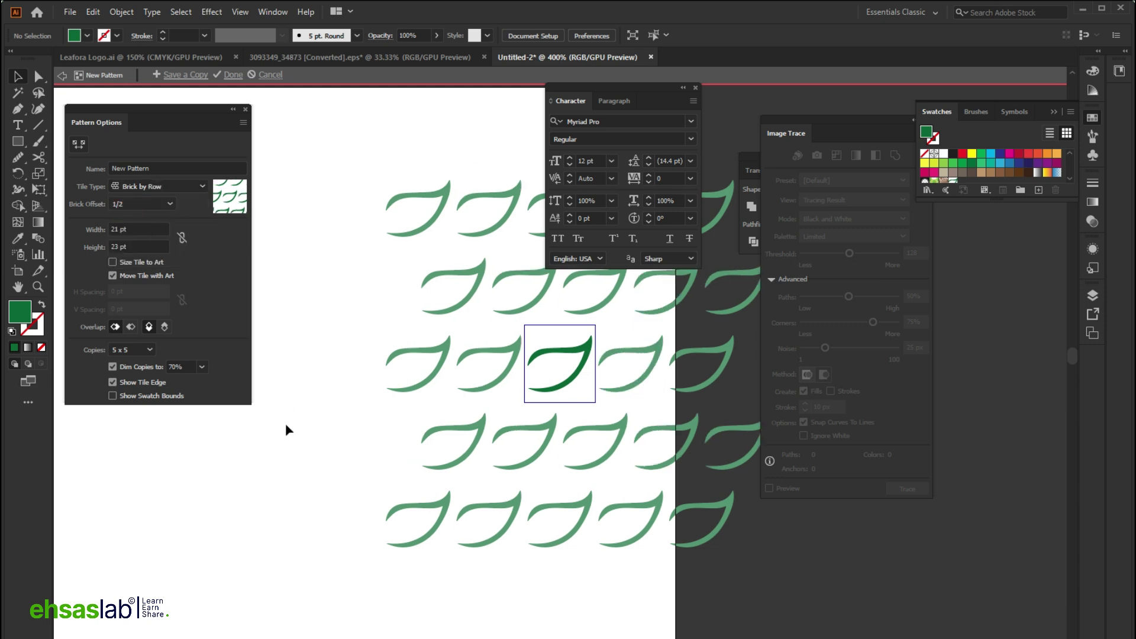
scroll(378, 421, "down", 2)
left_click(271, 78)
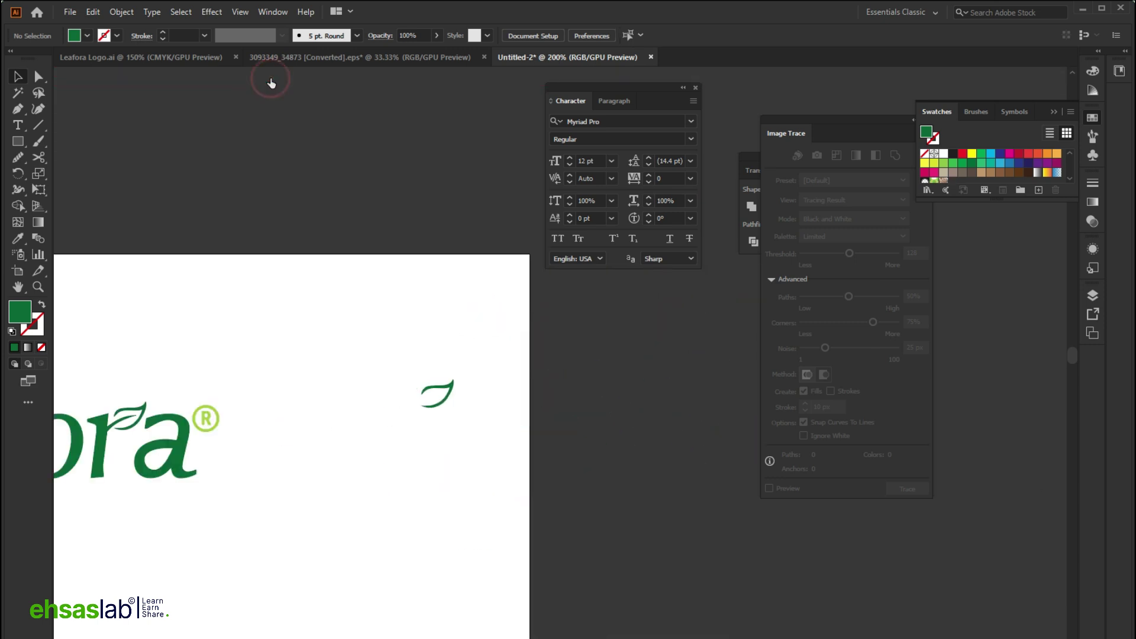
Duplicate the leaf outline and place the copy directly above the original.
scroll(487, 409, "up", 3)
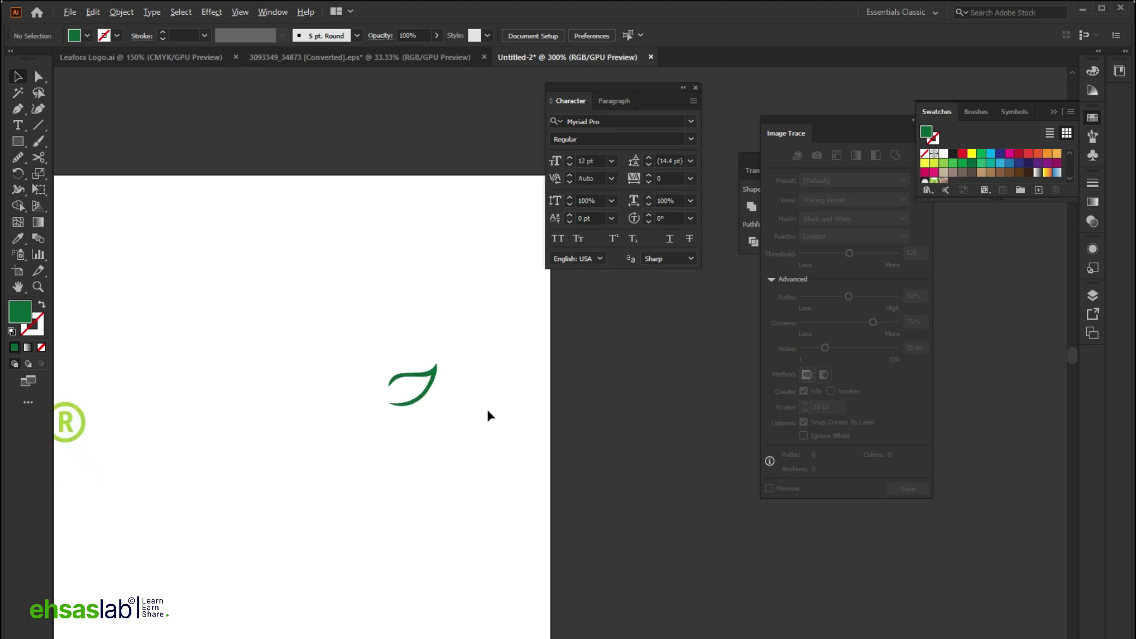
left_click(396, 404)
left_click_drag(384, 395, 383, 297)
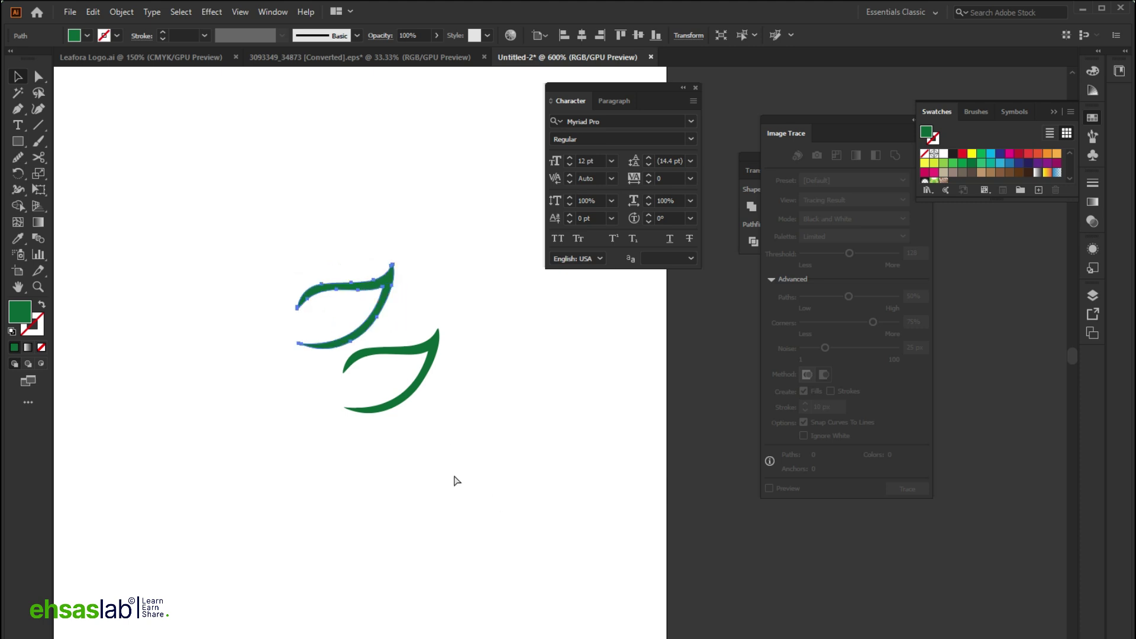
key("Delete")
mouse_move(418, 386)
left_mouse_down()
mouse_move(384, 314)
mouse_move(373, 350)
mouse_move(429, 364)
mouse_move(406, 402)
left_mouse_up()
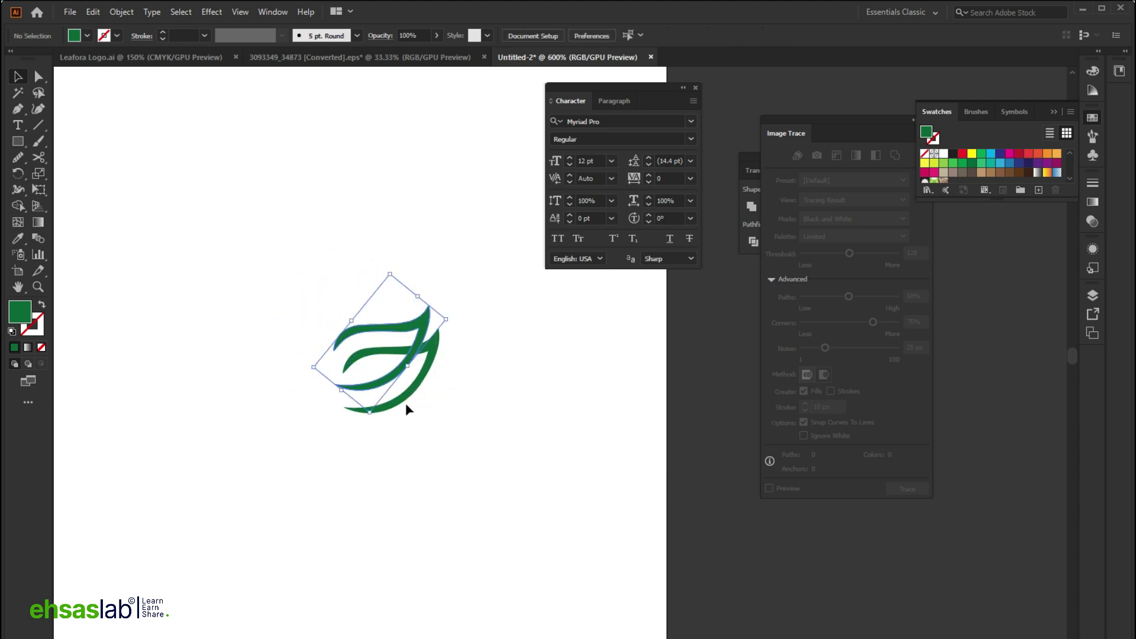
key("ctrl+z")
key("ctrl+z")
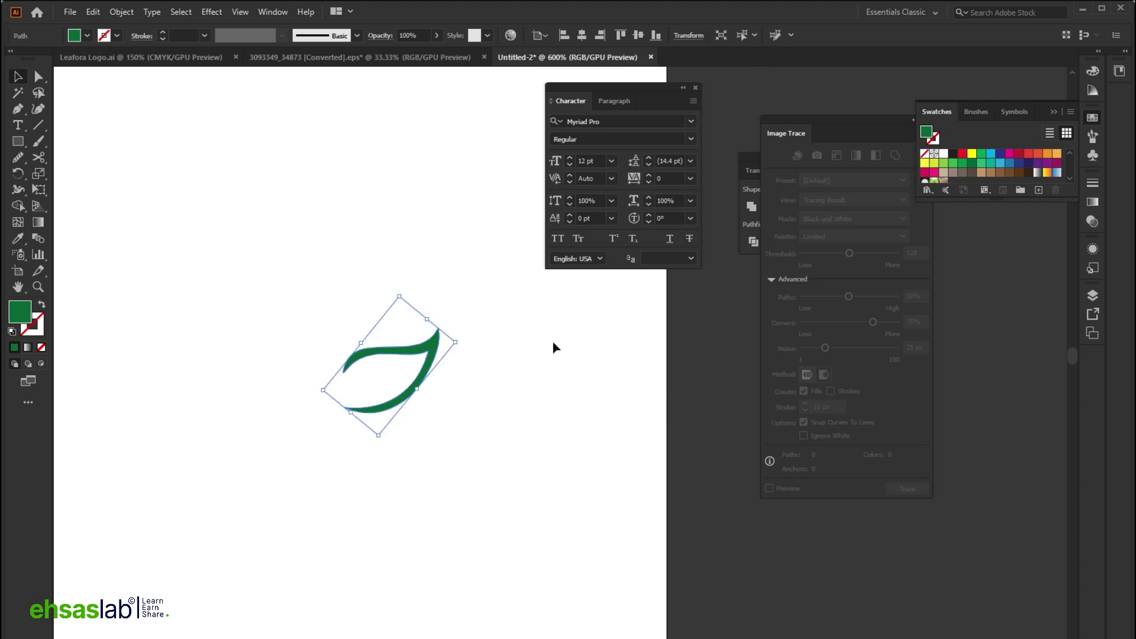
key("ctrl+shift+z")
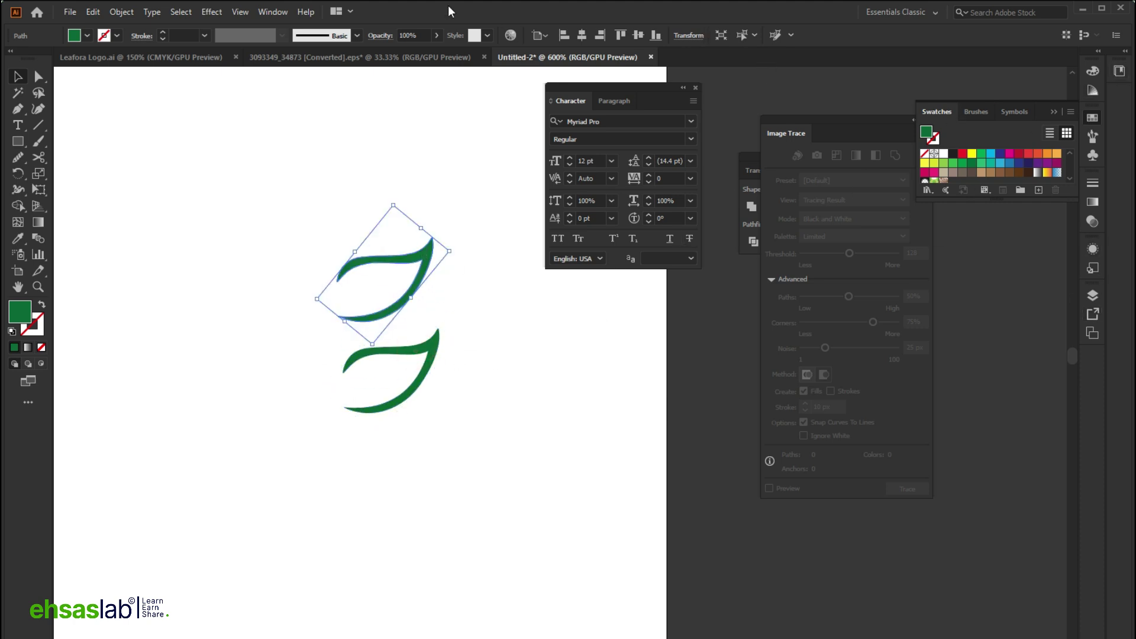
Show the object properties and flip the leaf copy horizontally.
left_click(273, 12)
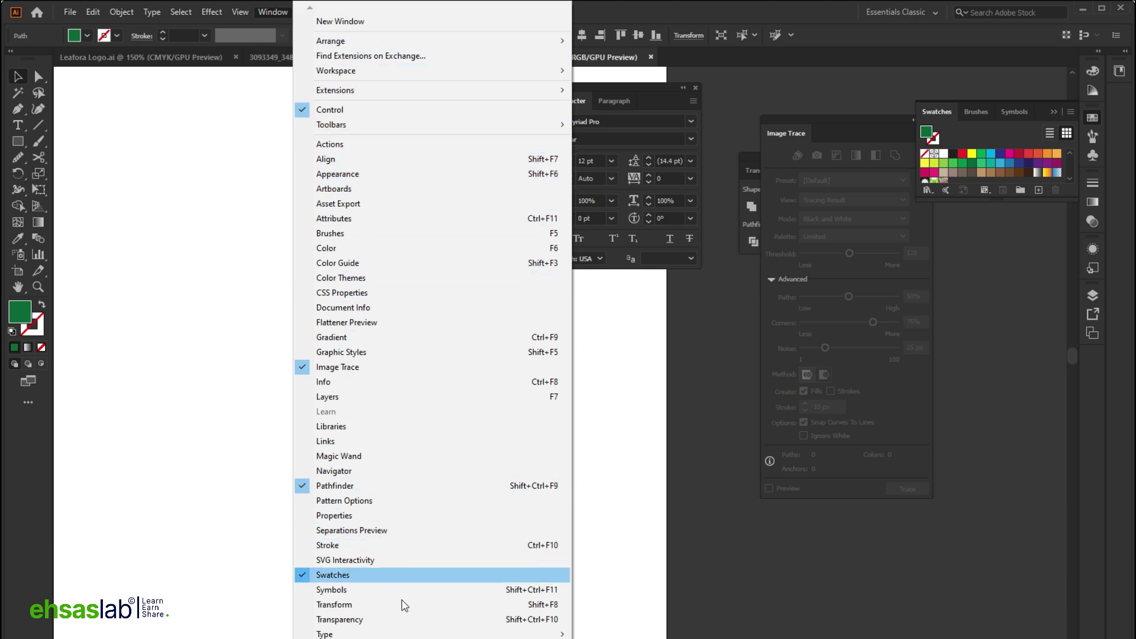
left_click(360, 511)
left_click(108, 115)
left_click_drag(370, 306, 300, 366)
left_click_drag(321, 415, 288, 430)
key("ctrl+z")
key("ctrl+z")
key("ctrl+z")
key("ctrl+z")
Place the mirrored leaf just left of the original so their open ends nearly meet.
left_click_drag(397, 329, 310, 413)
left_click(348, 571)
scroll(453, 495, "left", 2)
scroll(382, 421, "up", 2)
scroll(382, 421, "up", 2)
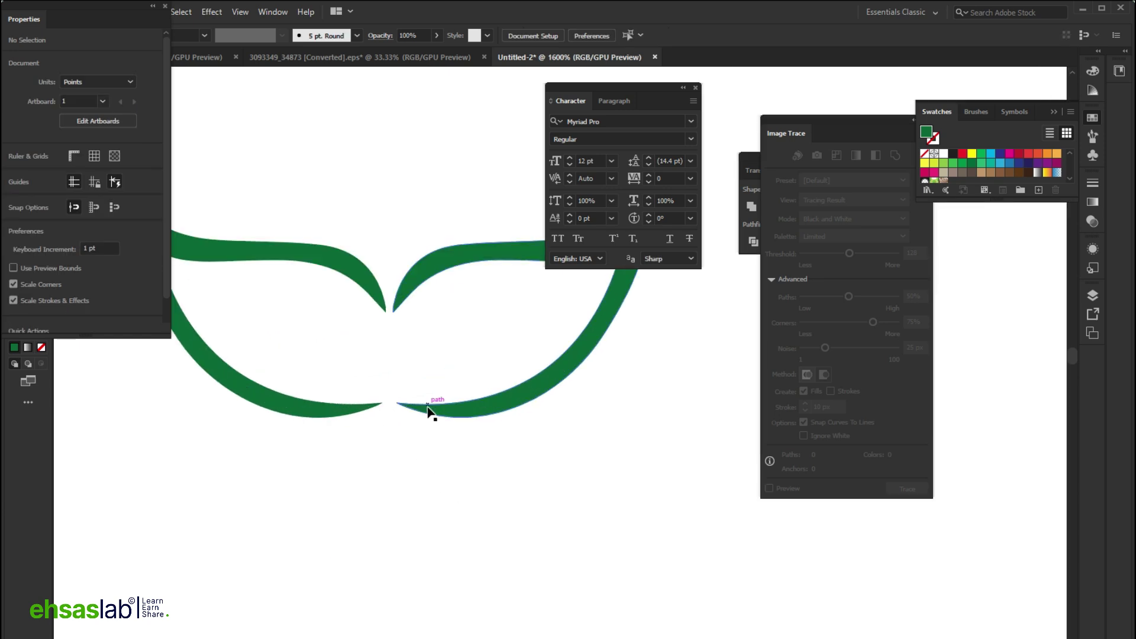
Duplicate the mirrored leaf pair straight down and flip the copy vertically.
scroll(431, 410, "down", 3)
scroll(459, 514, "up", 2)
left_click_drag(532, 538, 368, 398)
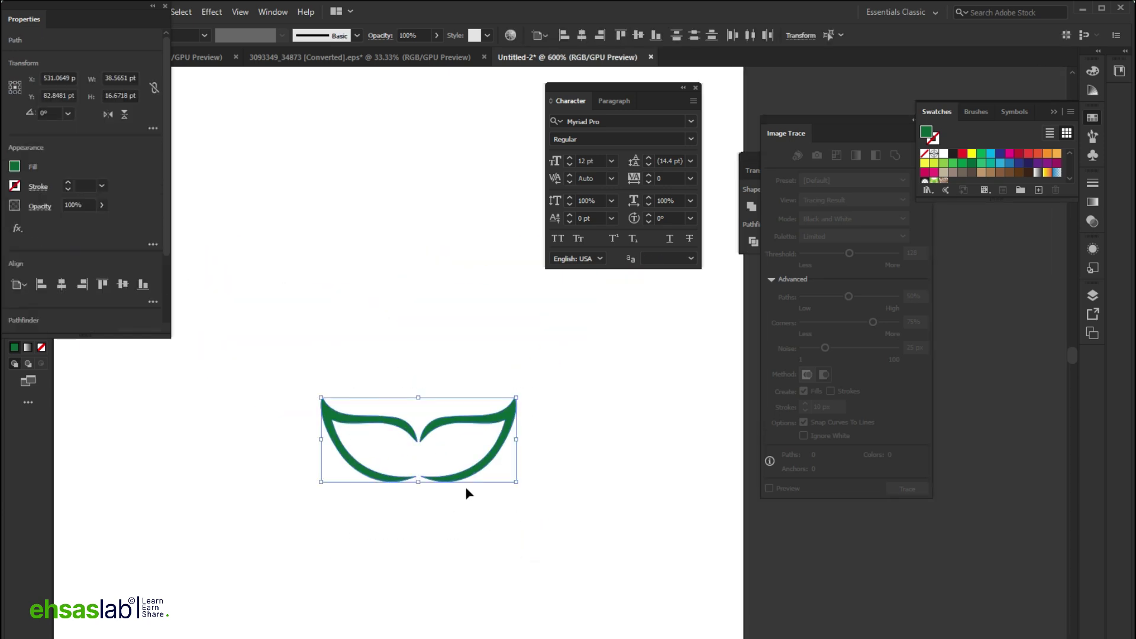
left_click_drag(478, 476, 478, 582)
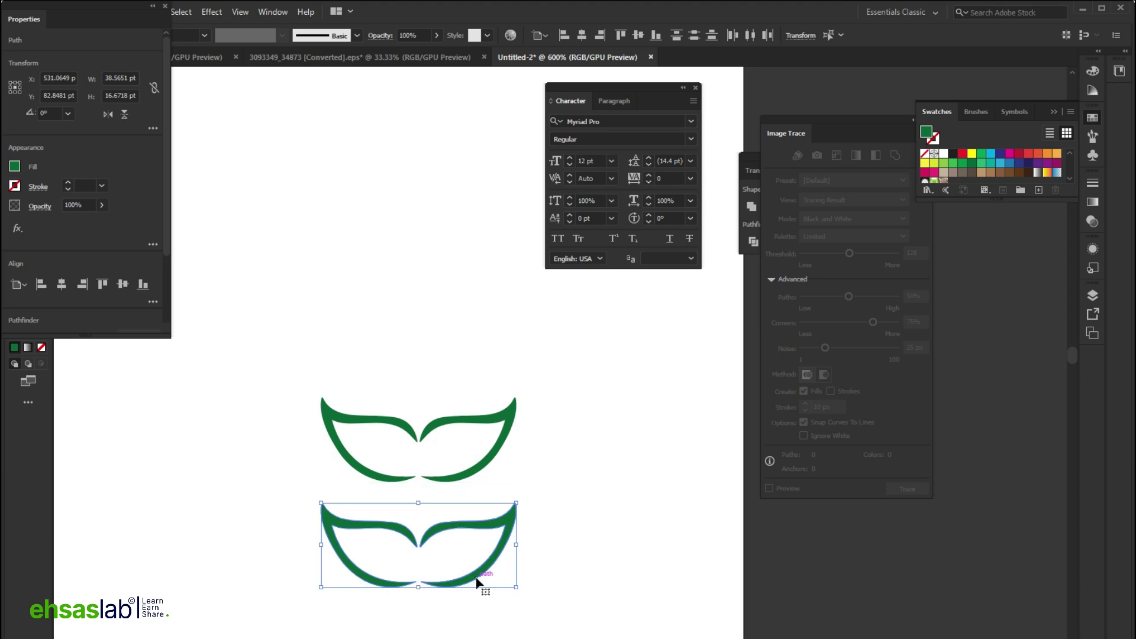
left_click(125, 114)
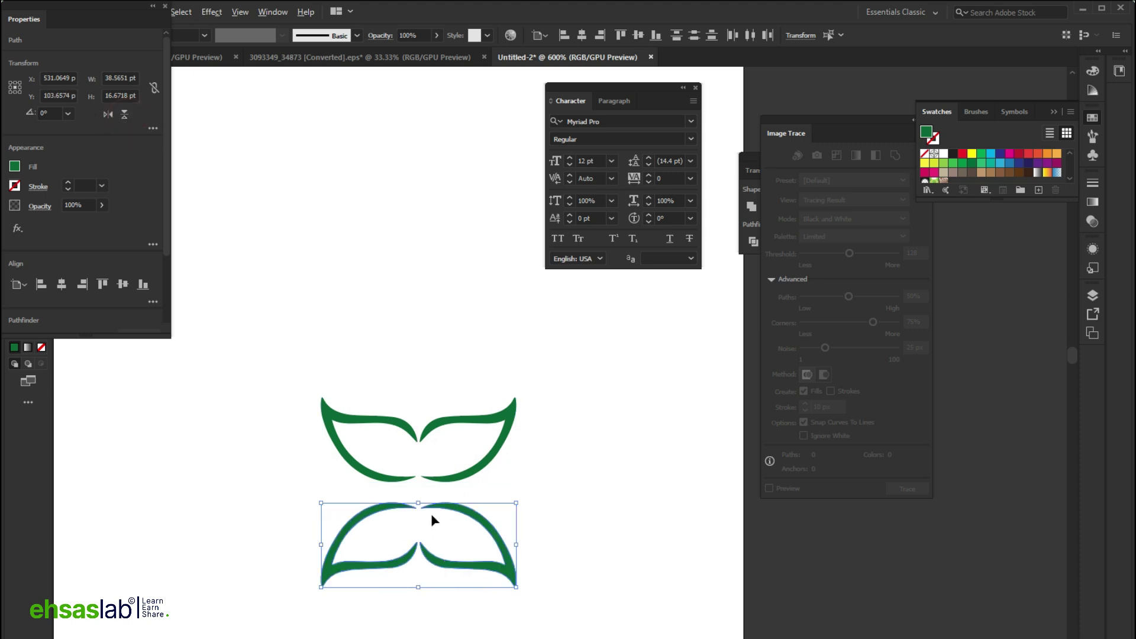
Move the flipped leaf pair up until it sits closely beneath the upper pair.
scroll(431, 516, "up", 3)
left_click_drag(446, 497, 462, 448)
left_click(665, 418)
Move all four leaves up toward the page's upper edge and group them.
scroll(378, 451, "down", 4)
left_click_drag(248, 317, 451, 579)
left_click_drag(404, 459, 417, 341)
scroll(459, 380, "up", 1)
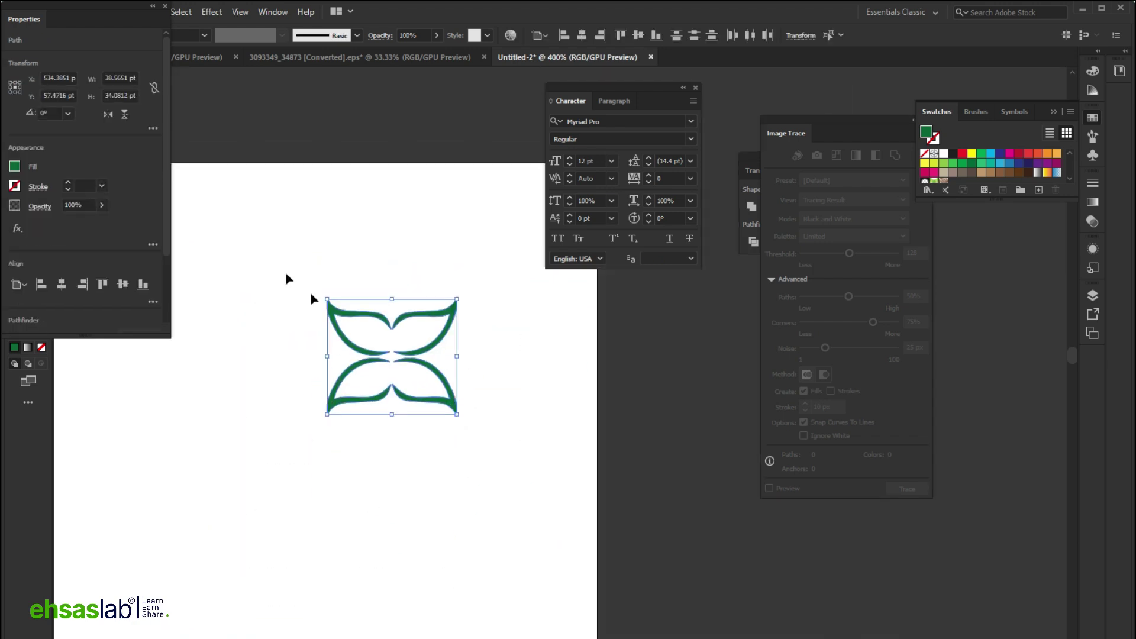
left_click(221, 101)
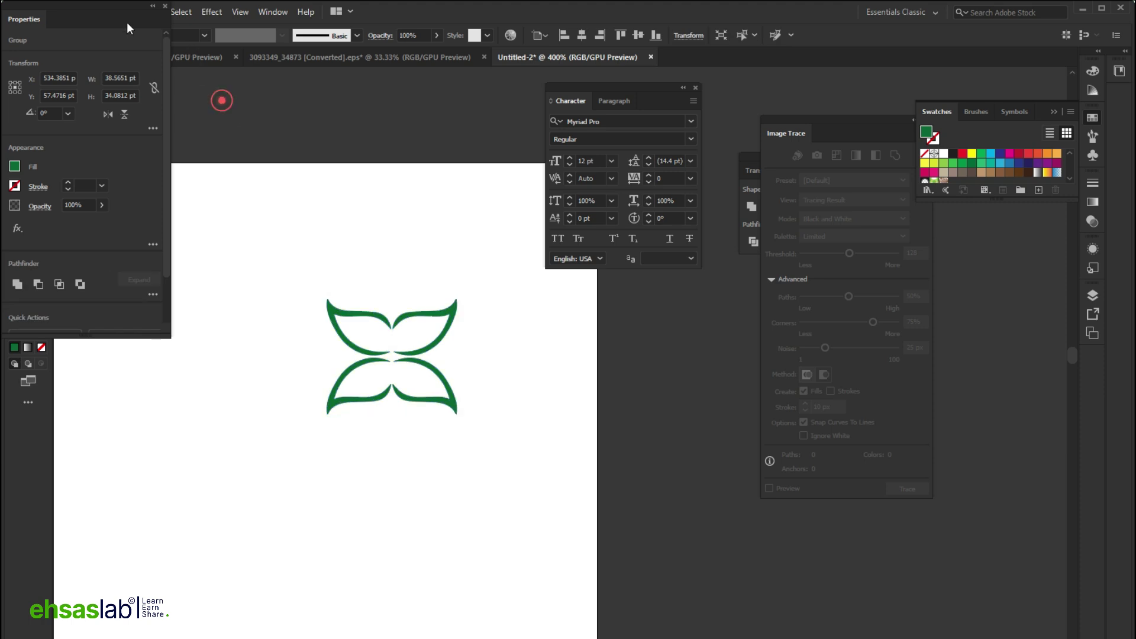
scroll(391, 337, "down", 3)
scroll(508, 391, "up", 3)
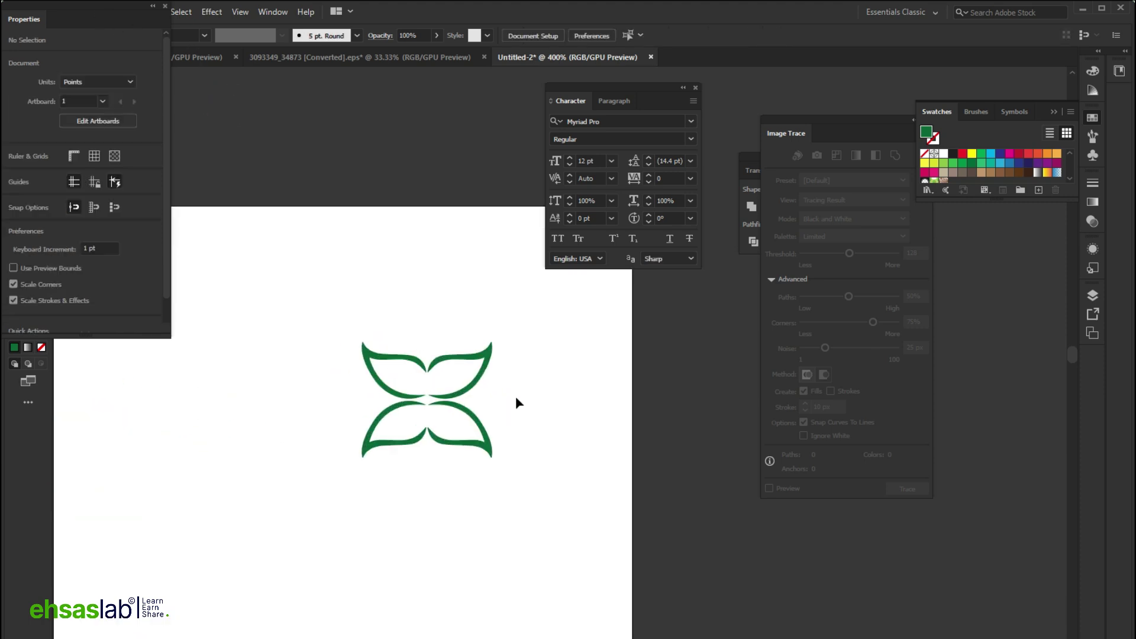
Make a new pattern from the grouped four-leaf motif and dismiss the swatch notice.
left_click_drag(321, 281, 527, 512)
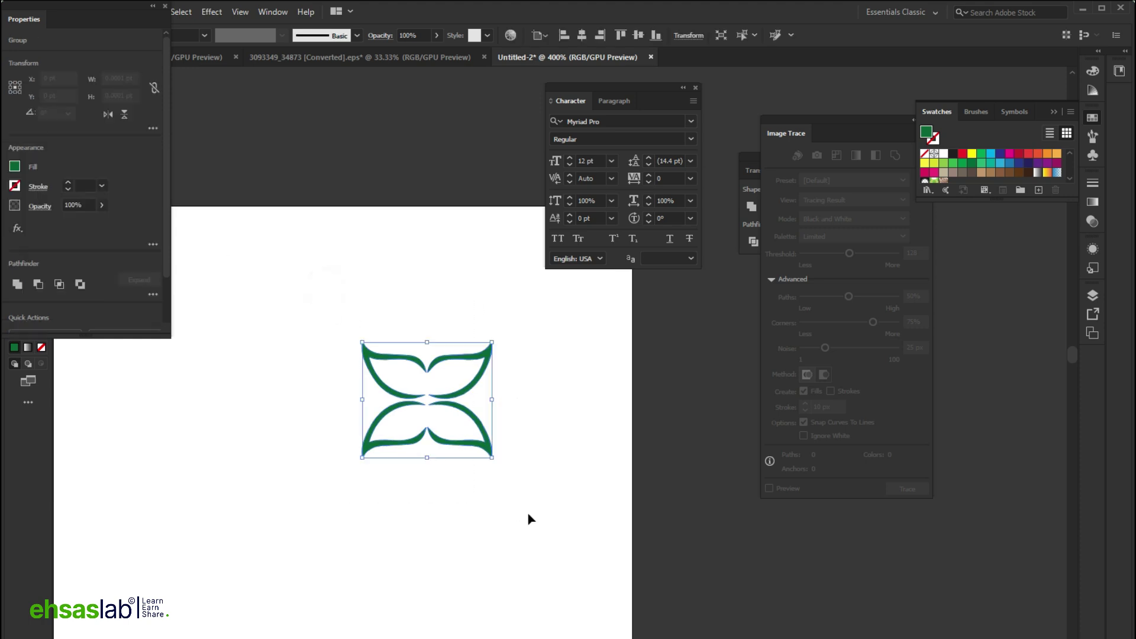
left_click_drag(85, 22, 344, 22)
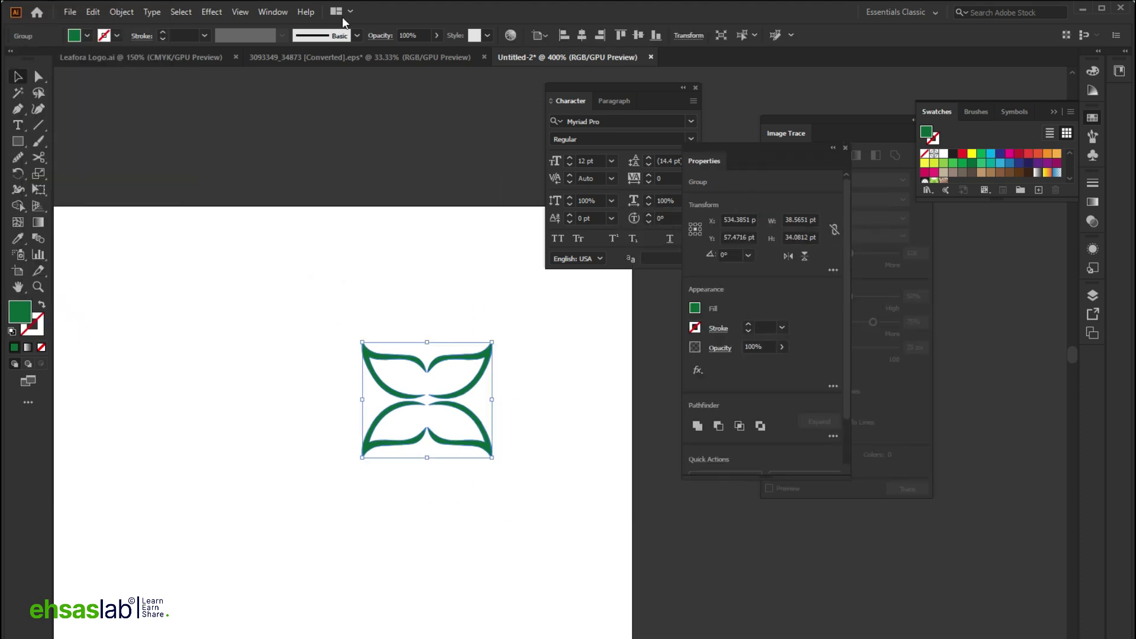
left_click(116, 13)
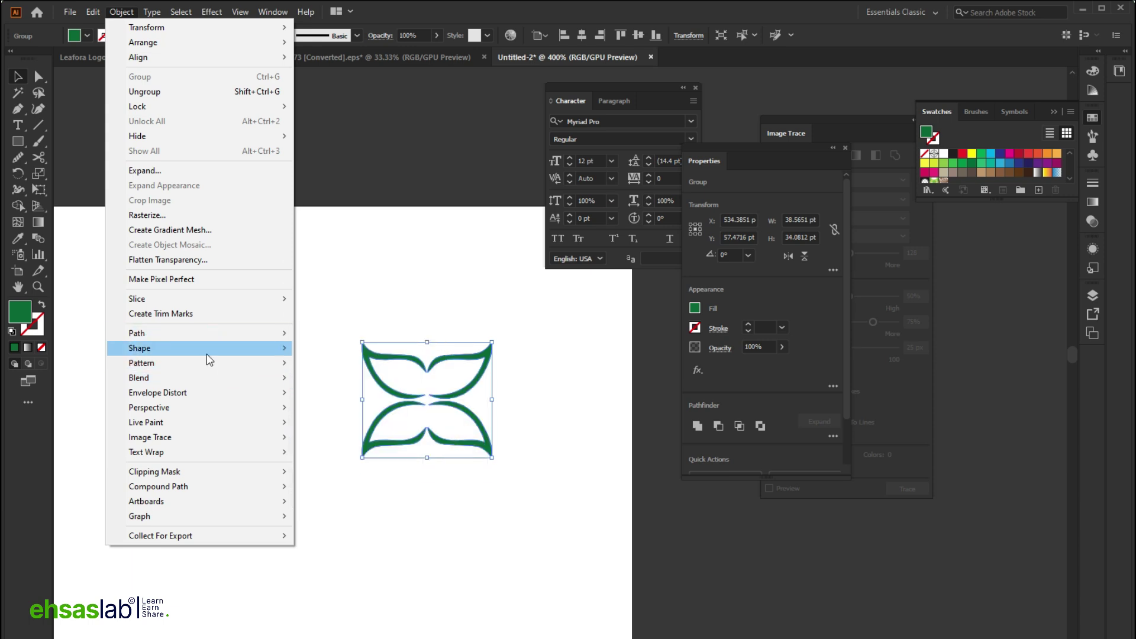
left_click(321, 363)
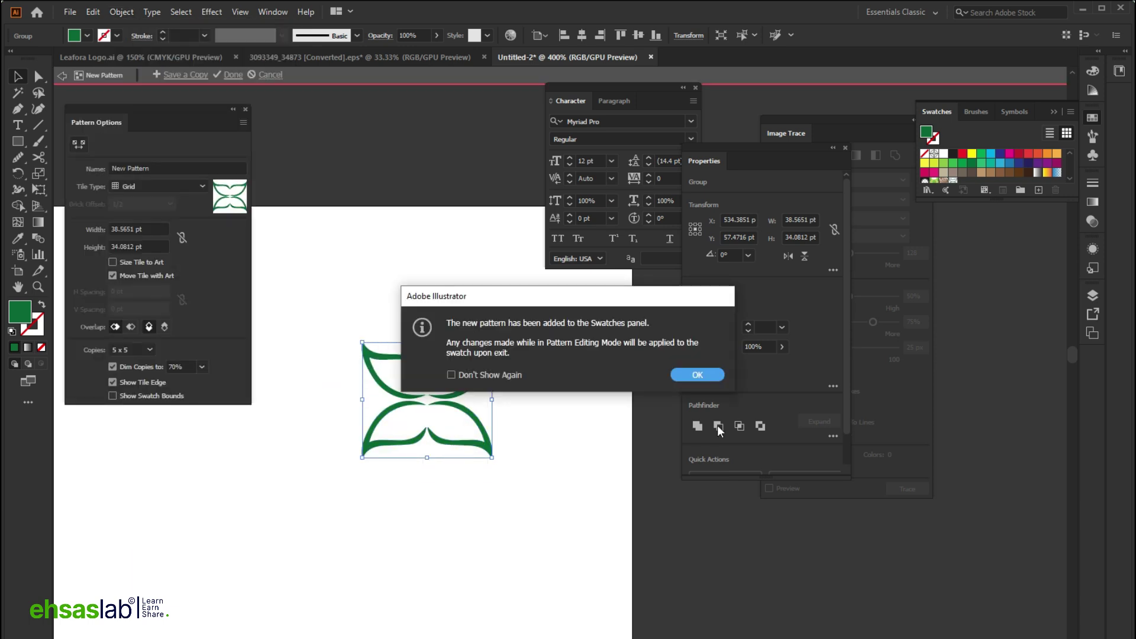
left_click(698, 376)
key("ctrl+shift+a")
scroll(505, 432, "down", 2)
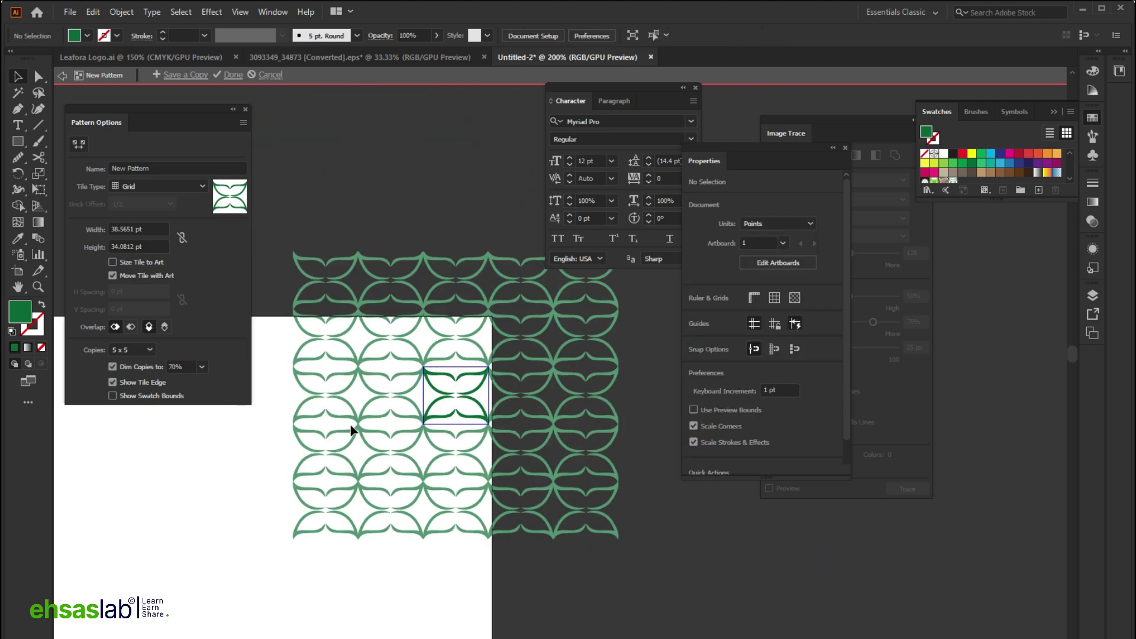
Set the pattern's tile width to 40 pt and its tile type to Brick by Row.
scroll(506, 432, "up", 2)
triple_click(162, 227)
type("40")
key("Return")
left_click(148, 186)
left_click(150, 214)
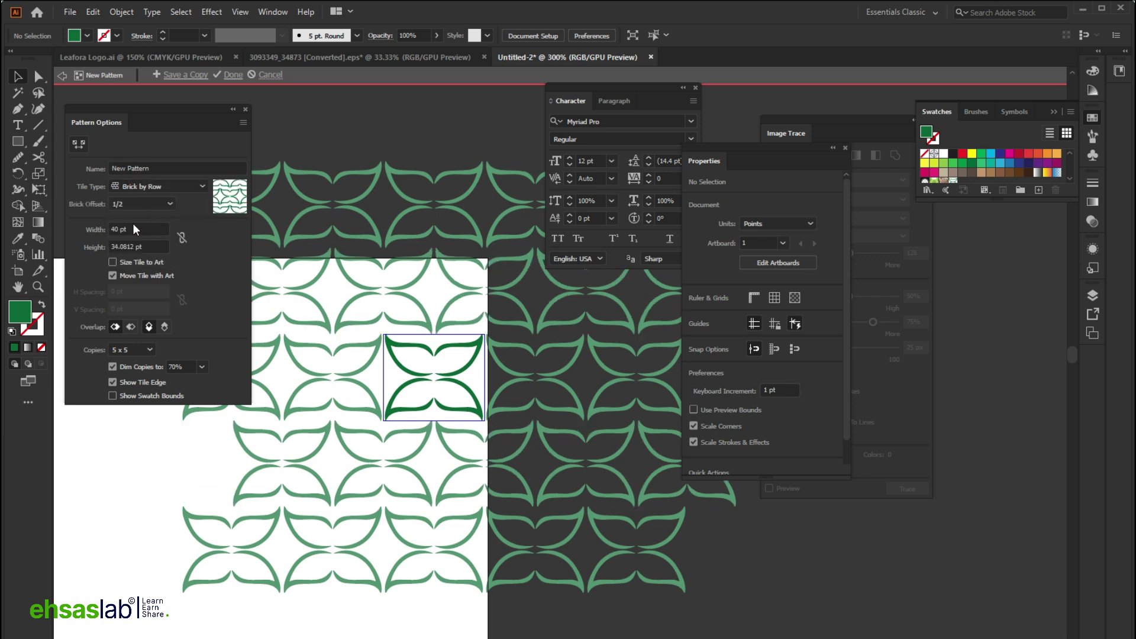
Try a tile height of 40 pt for the four-leaf pattern and undo the change.
triple_click(149, 246)
type("40")
key("Return")
left_click(145, 247)
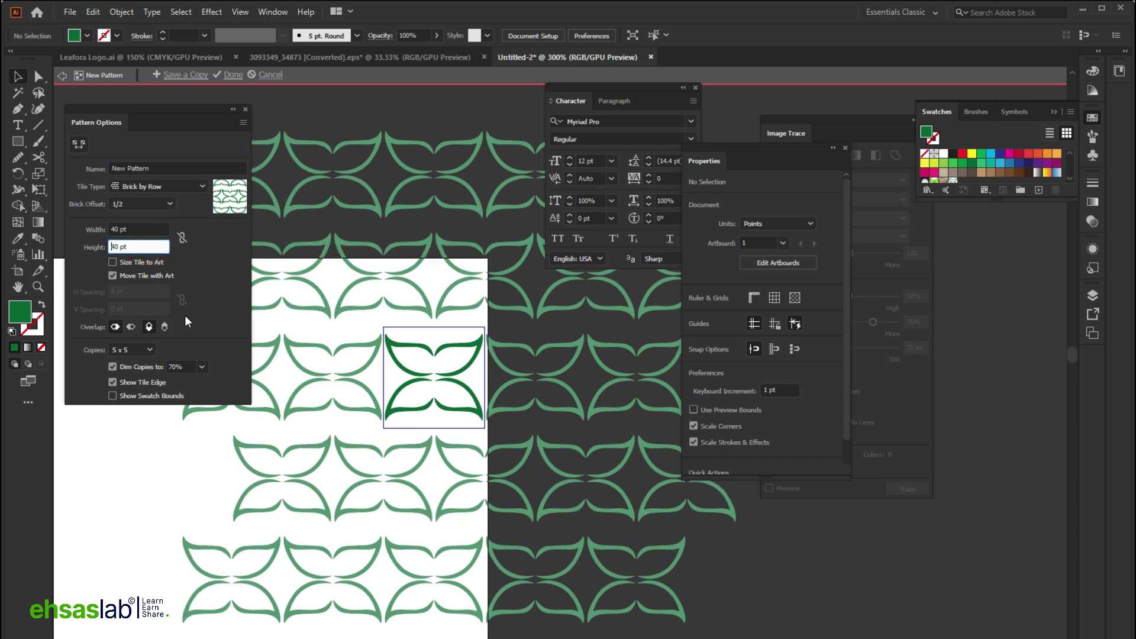
left_click(255, 272)
key("ctrl+z")
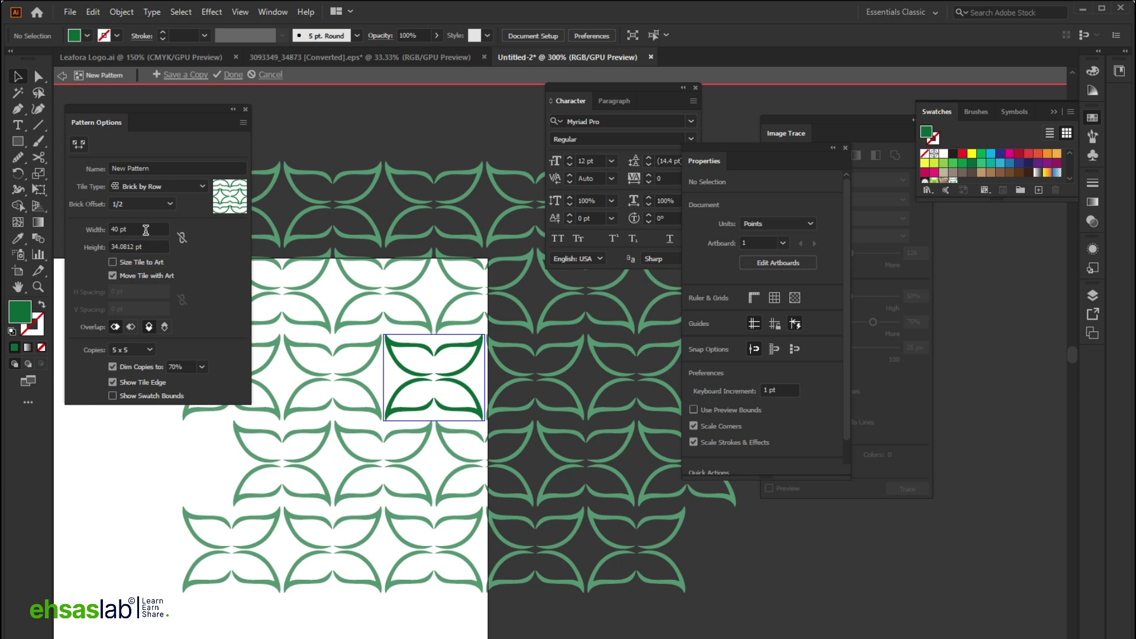
Reduce the four-leaf pattern's tile width to 39 pt.
left_click(146, 229)
key("Down")
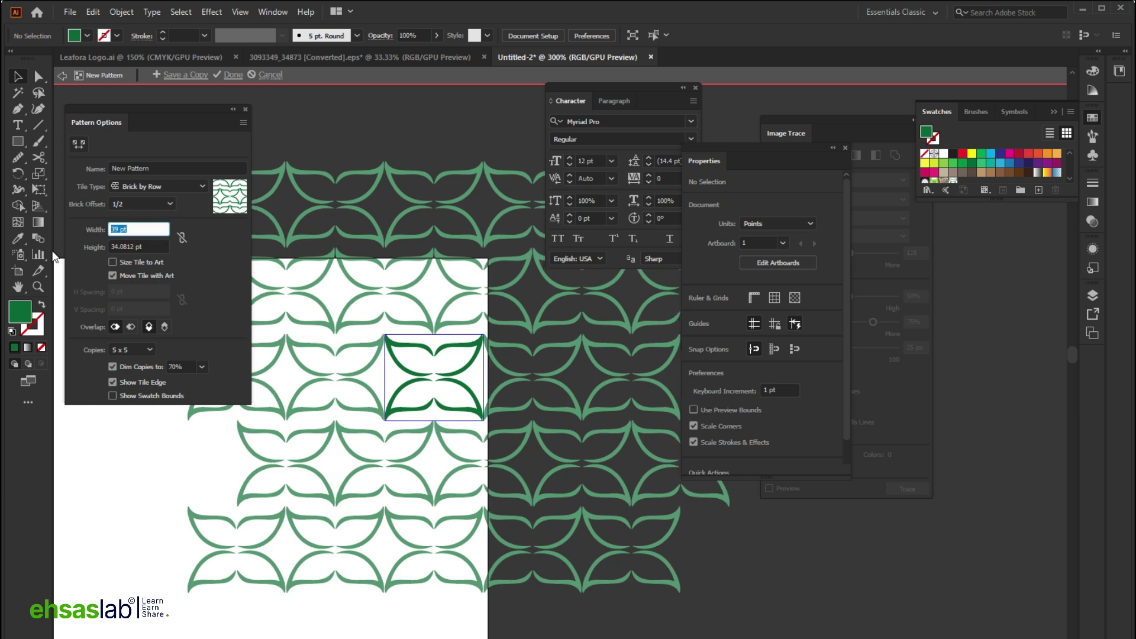
Set the four-leaf pattern's tile width to 38 pt and tune its tile height to 29 pt.
key("Down")
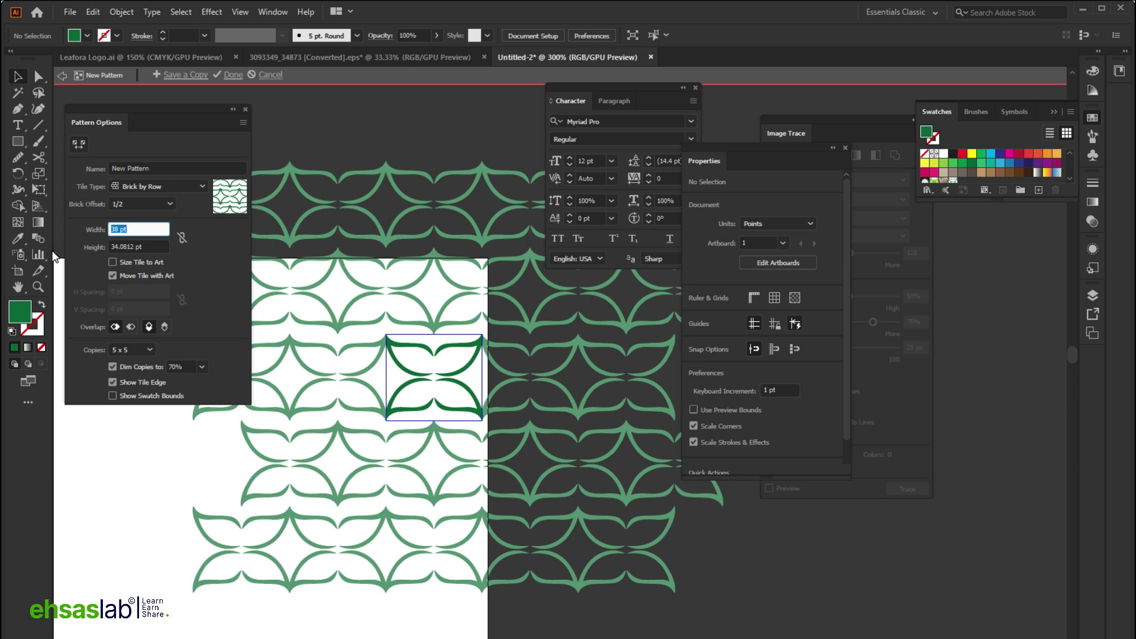
key("Tab")
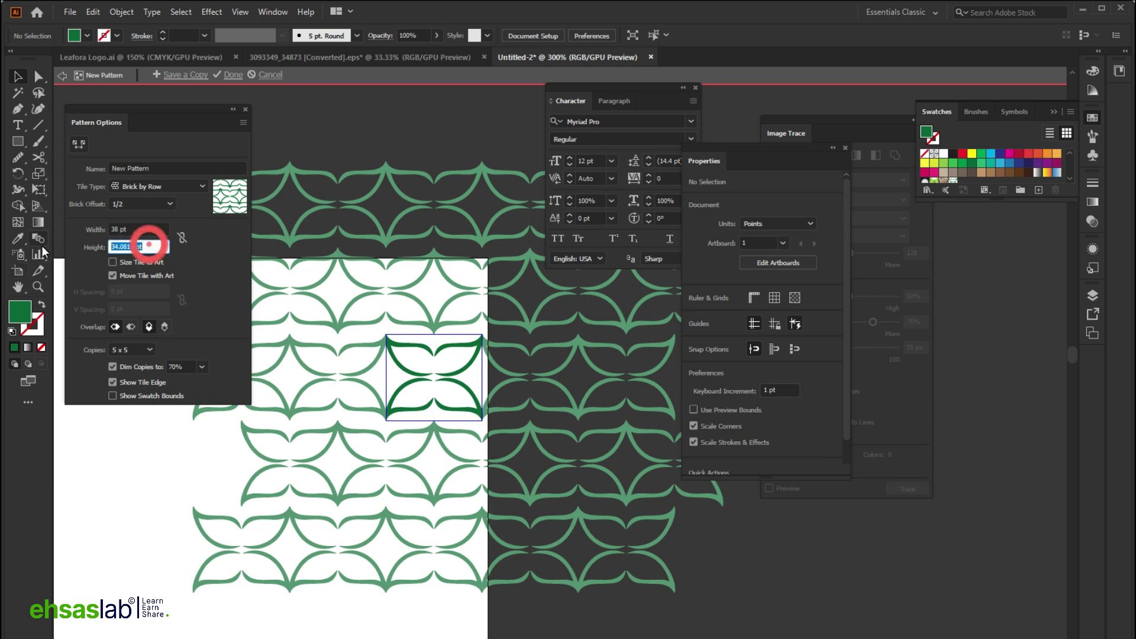
key("Down")
key("Down")
key("Down")
key("Down")
key("Down")
key("Down")
key("Down")
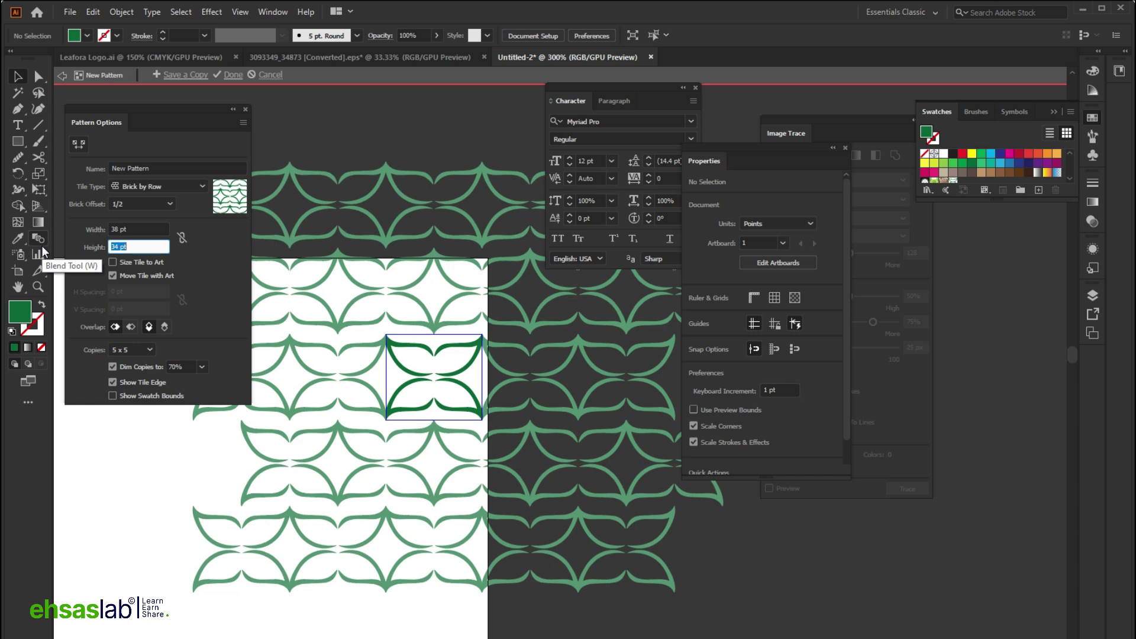
key("Down")
key("Down")
key("Down")
key("Down")
key("Down")
key("Down")
key("Down")
key("Down")
key("Down")
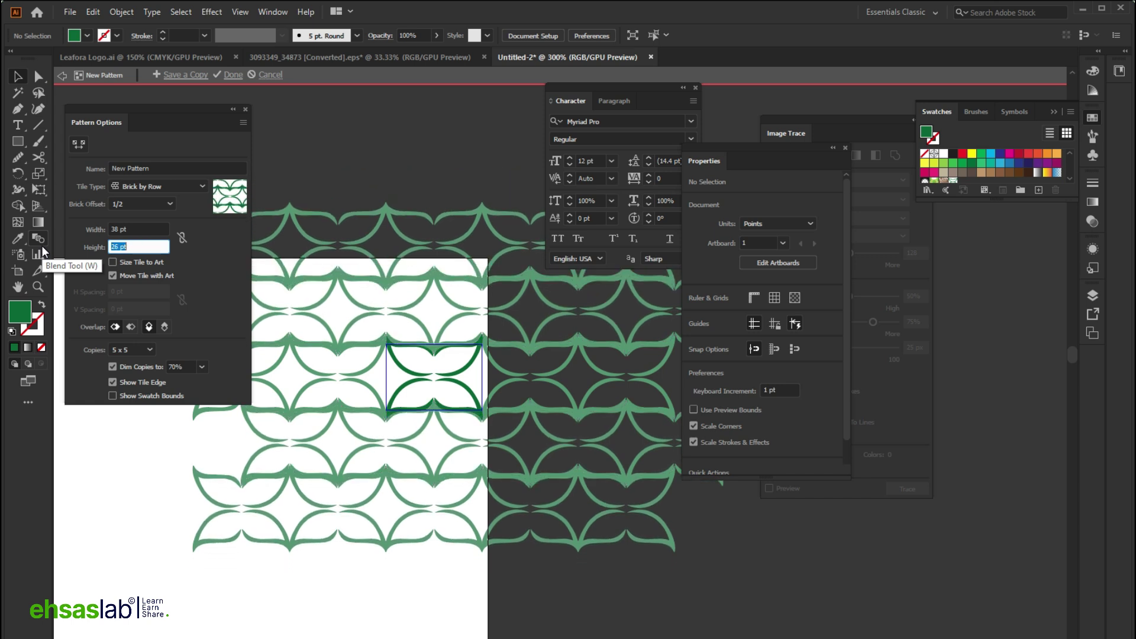
key("Up")
key("Up")
key("Up")
key("Up")
key("Up")
key("Up")
key("Up")
key("Up")
key("Up")
key("Up")
key("Up")
key("Up")
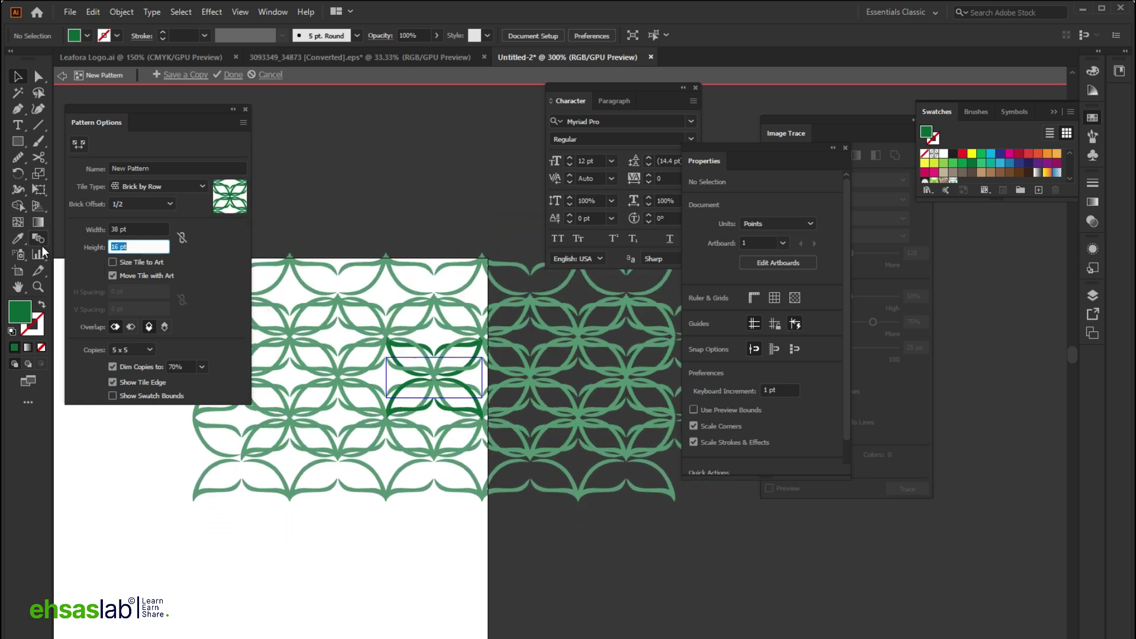
key("Down")
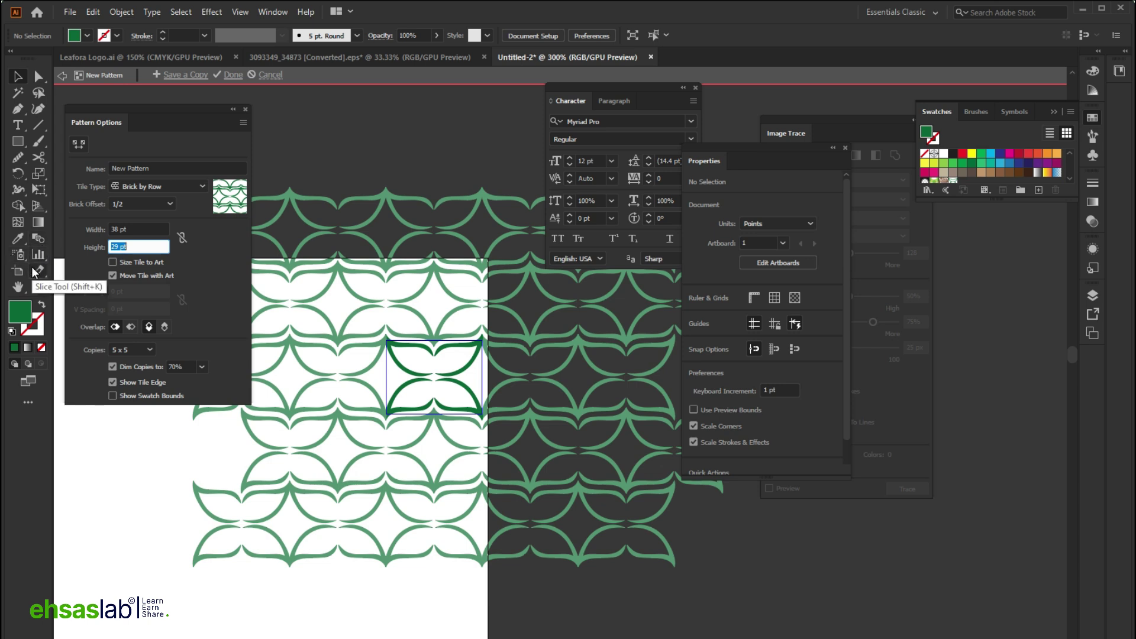
left_click(153, 226)
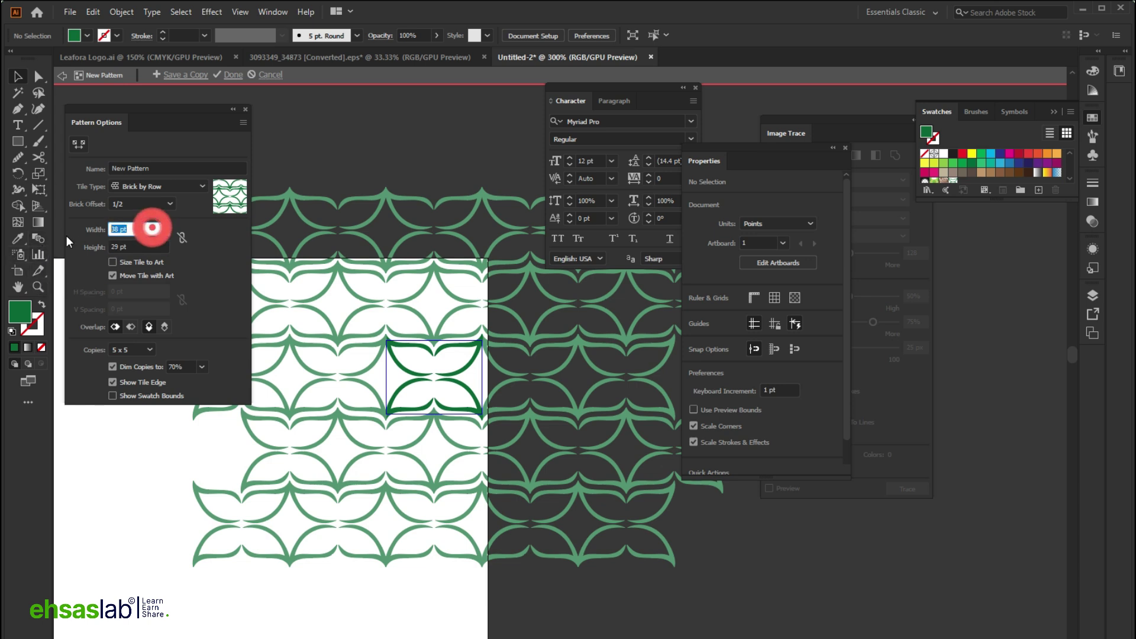
left_click(161, 250)
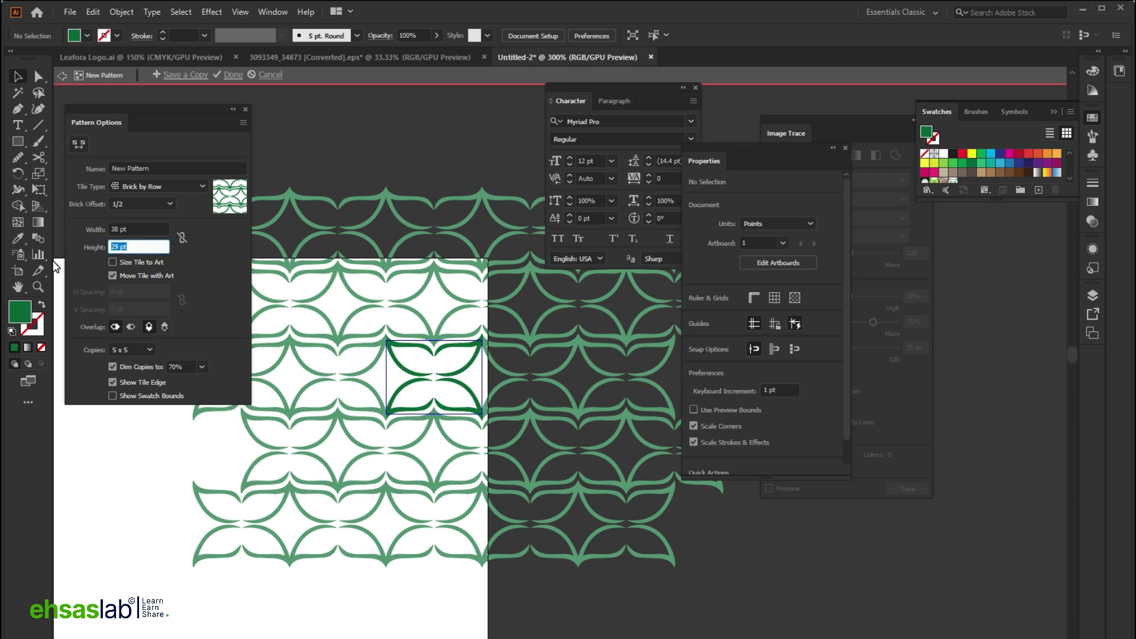
Try a wider tile of 44 pt, return it to 38 pt and discard the pattern.
key("shift+Tab")
key("Up")
key("Up")
key("Up")
key("Up")
key("Up")
key("Up")
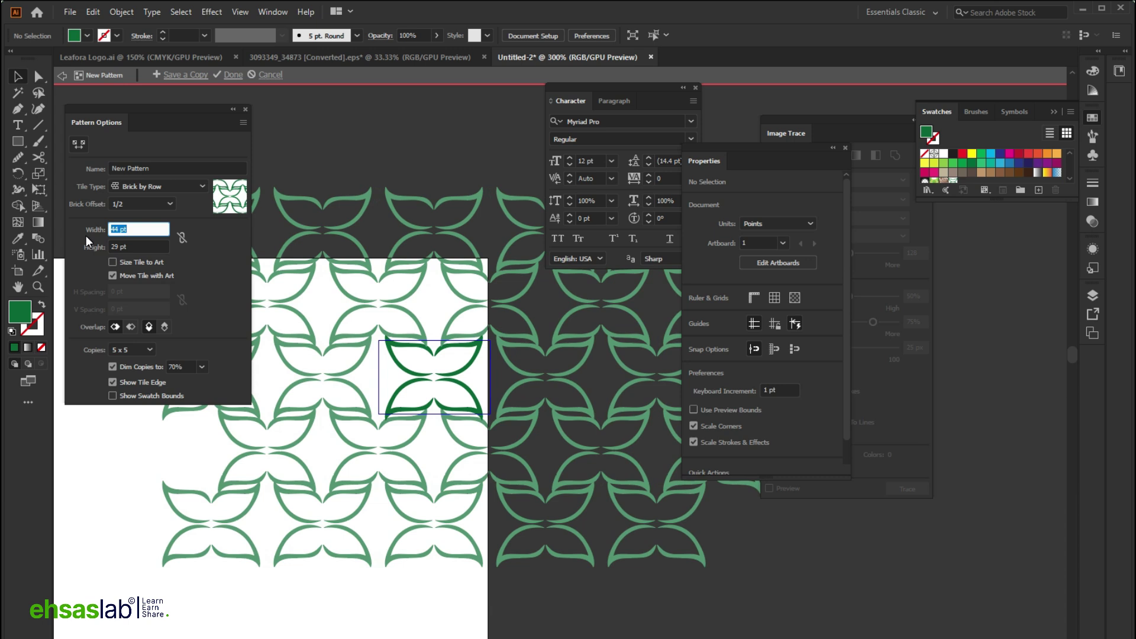
key("Down")
key("Down")
key("Down")
key("Down")
key("Down")
key("Down")
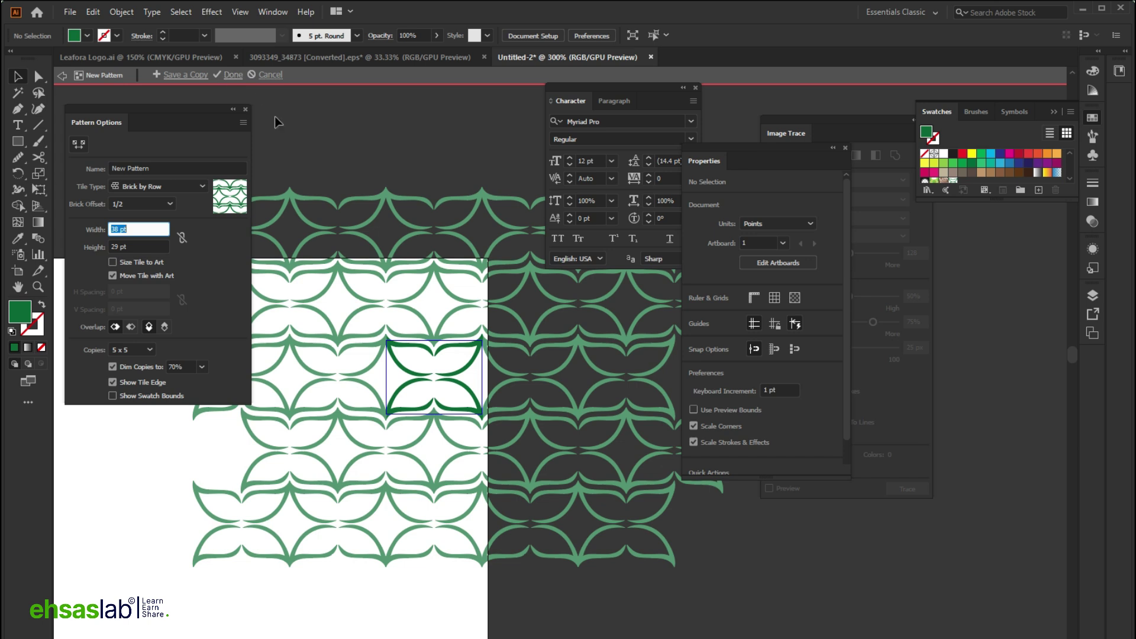
left_click(265, 74)
Move the motif's right leaves inward until their inner tips meet those of the left leaves.
key("ctrl+plus")
key("ctrl+plus")
key("ctrl+plus")
key("ctrl+plus")
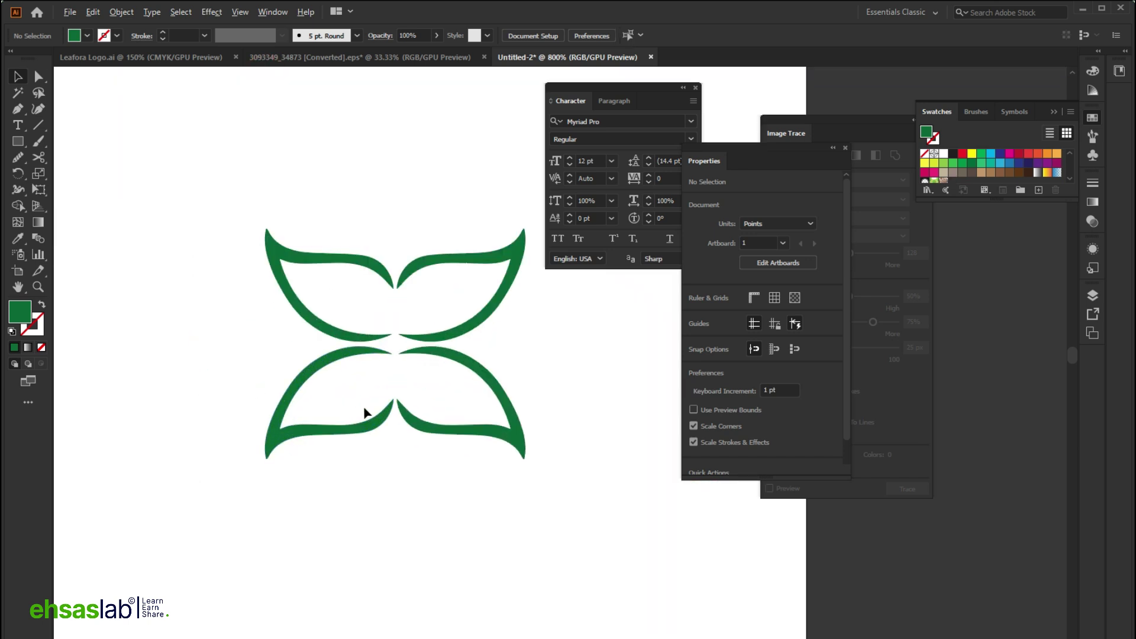
left_click(431, 488)
left_click(626, 504)
left_click(375, 371)
key("ctrl+plus")
left_click_drag(422, 384, 398, 385)
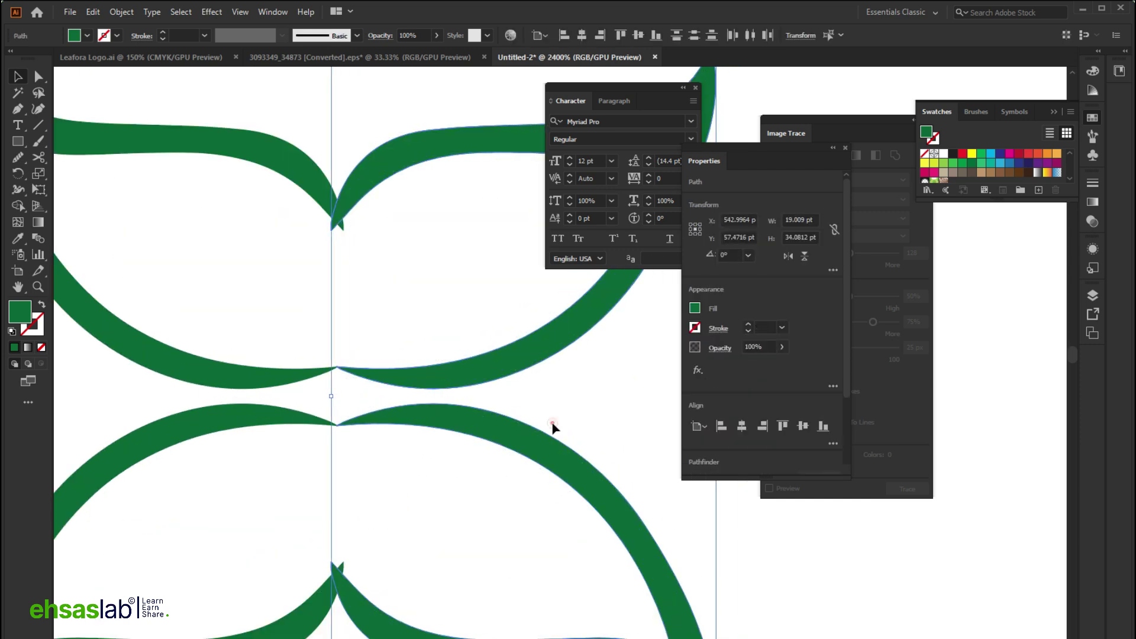
left_click(552, 424)
scroll(351, 513, "down", 2)
left_click(373, 527)
mouse_move(395, 290)
left_mouse_down()
mouse_move(455, 302)
mouse_move(408, 296)
left_mouse_up()
left_click(211, 423)
scroll(220, 408, "down", 1)
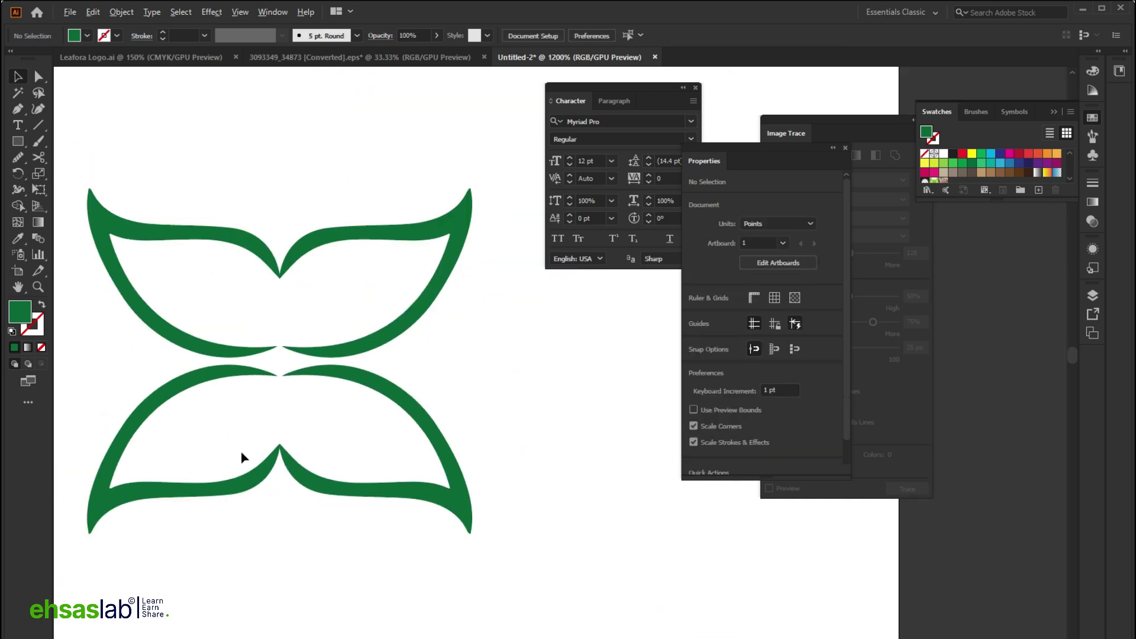
Group the four closed-up leaves and make a new pattern from them, dismissing the swatch notice.
scroll(241, 452, "up", 1)
scroll(242, 453, "left", 3)
scroll(335, 492, "up", 2)
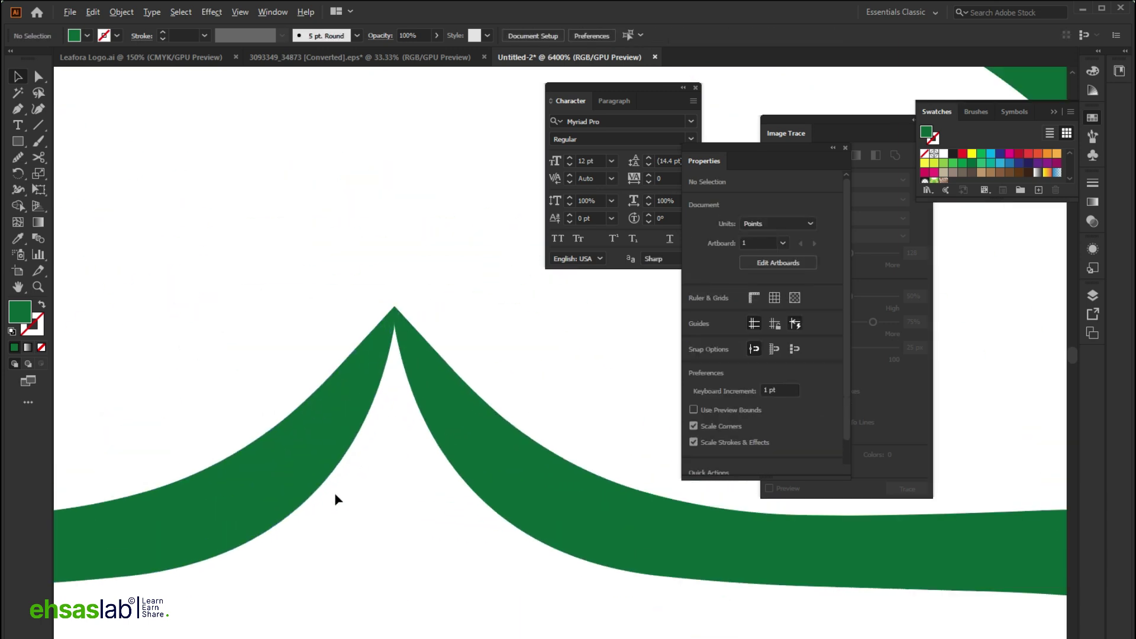
scroll(335, 493, "down", 3)
left_click_drag(473, 320, 291, 519)
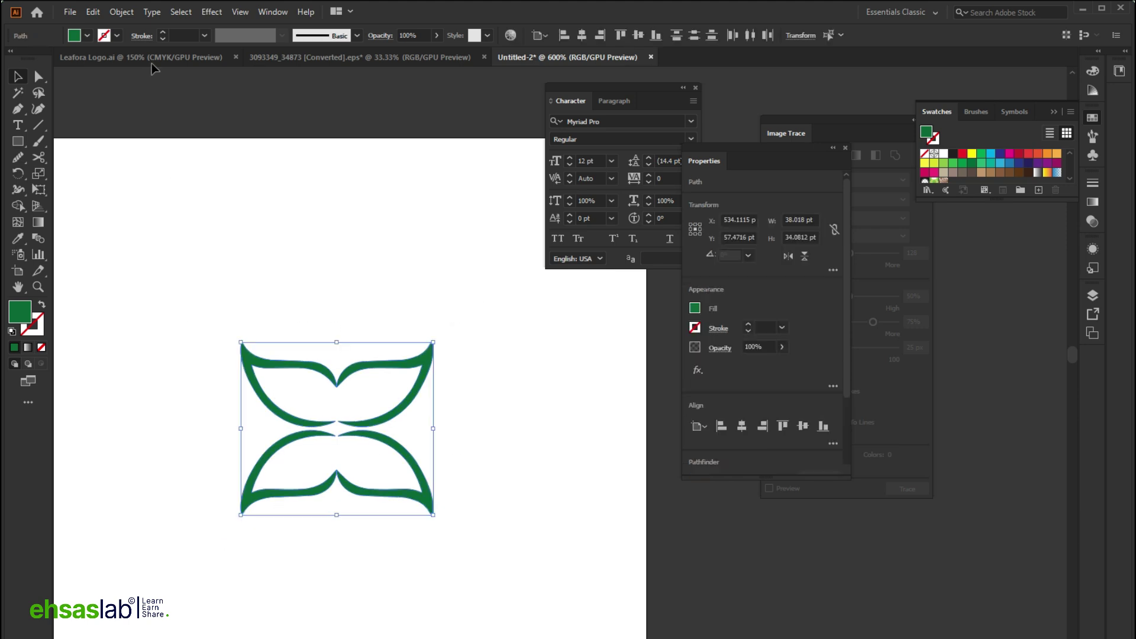
left_click(132, 14)
mouse_move(228, 363)
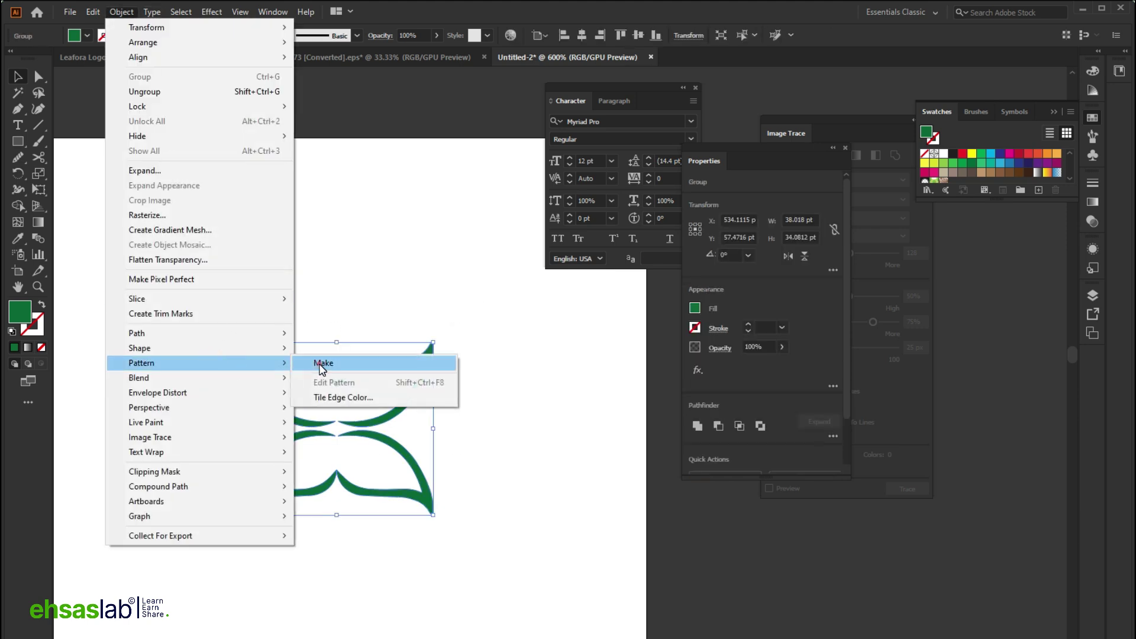
left_click(320, 364)
left_click(684, 374)
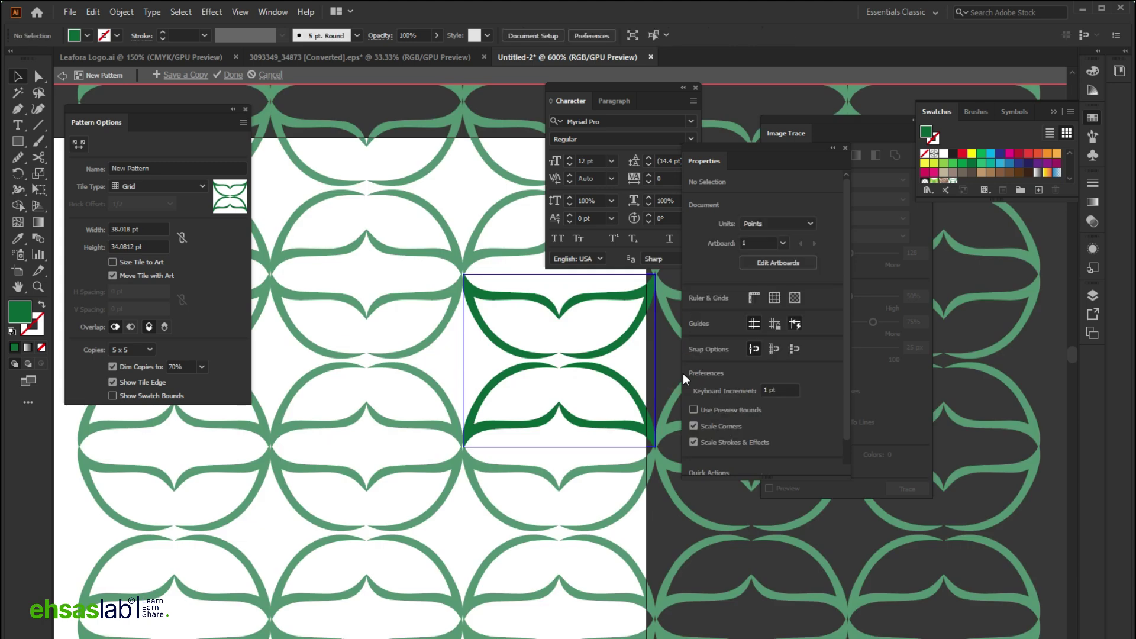
Try Brick by Column for the new pattern and settle on Brick by Row as its tile type.
scroll(311, 398, "down", 2)
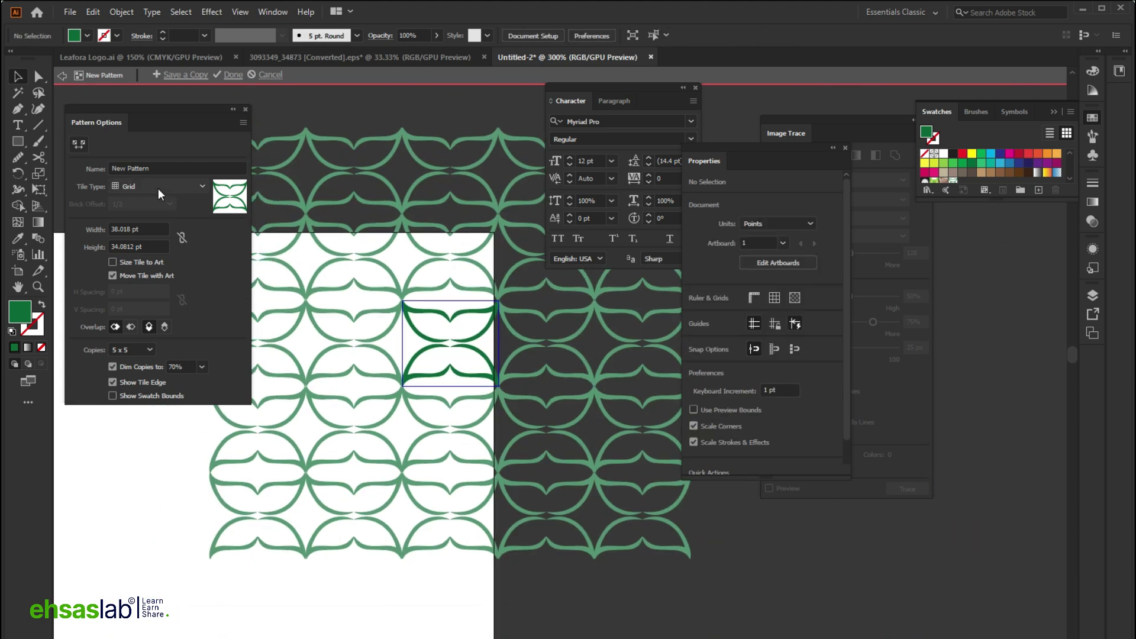
left_click(158, 187)
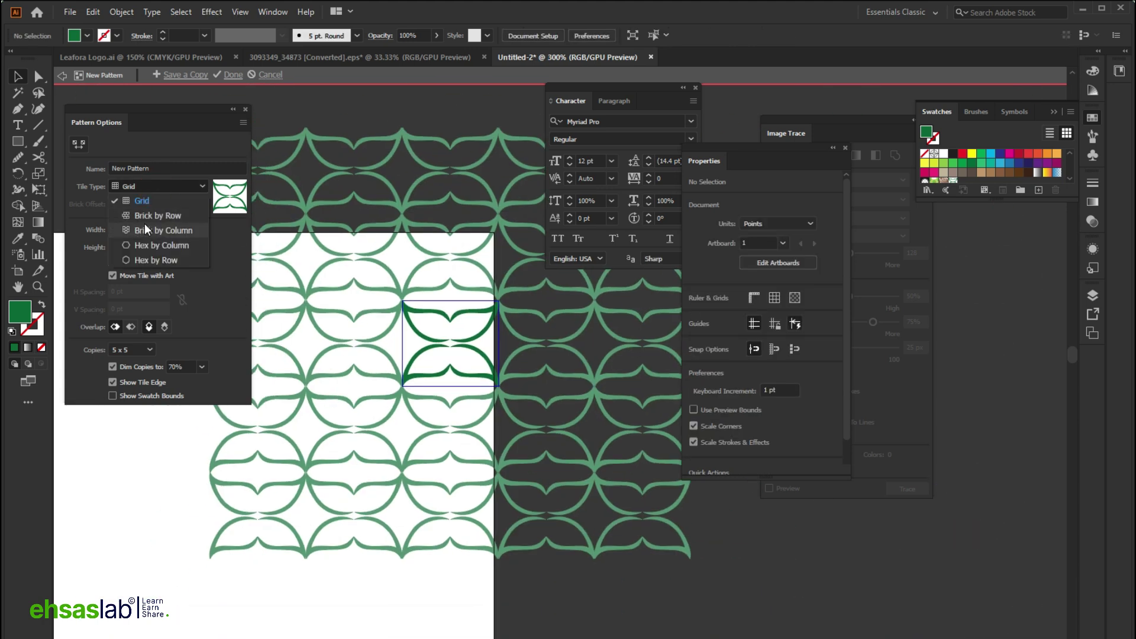
left_click(145, 228)
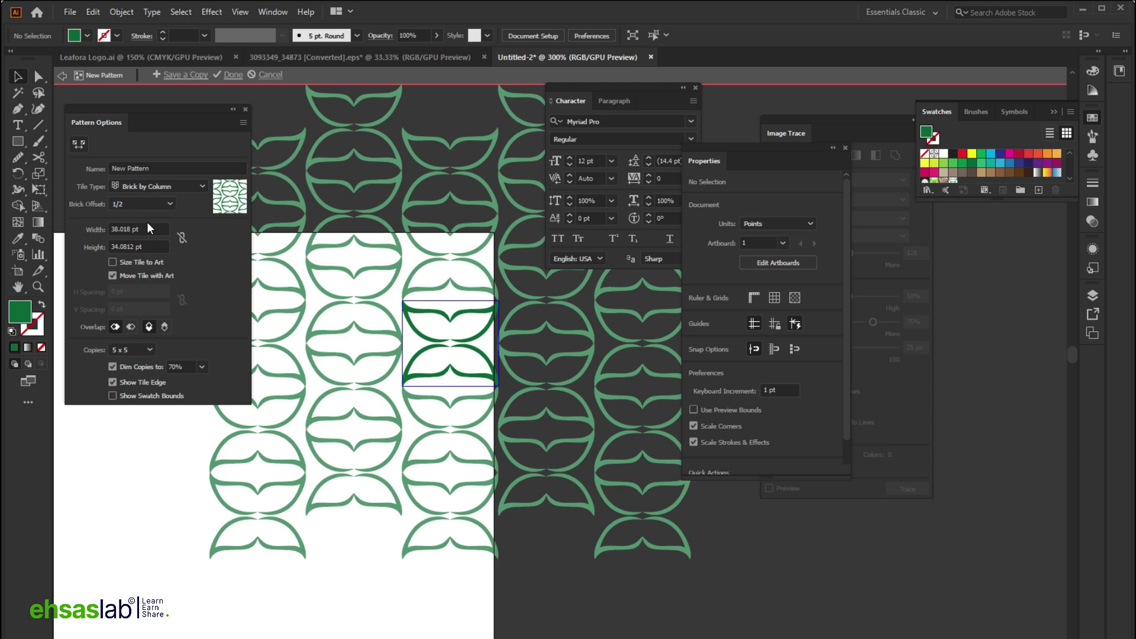
left_click(149, 187)
left_click(145, 211)
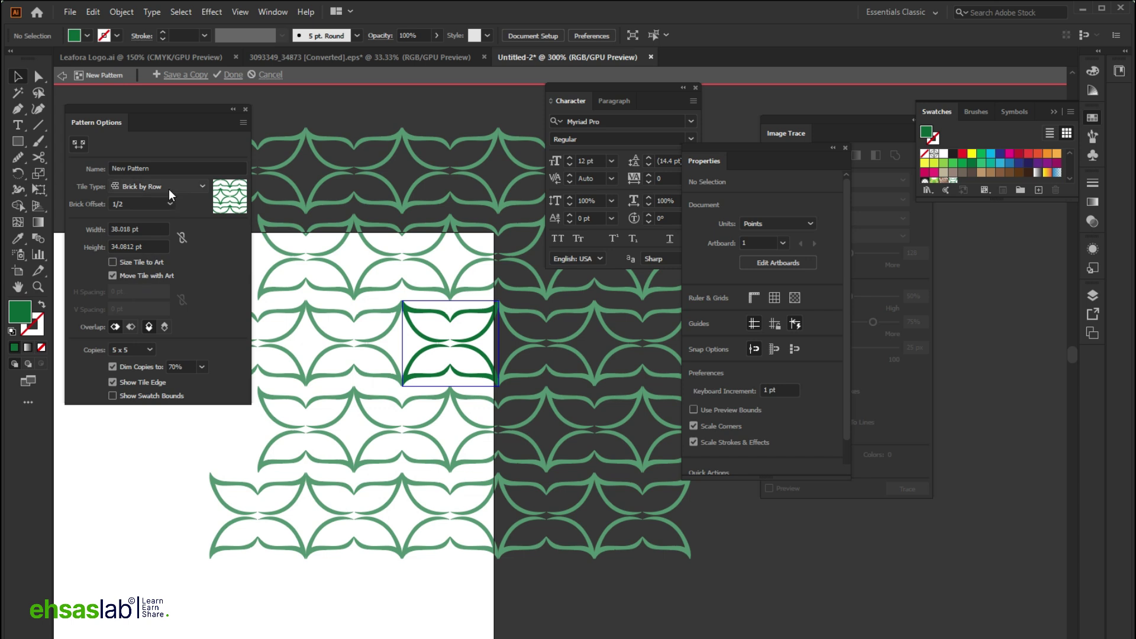
Set the pattern tile to 38 pt wide and 29 pt high and finish pattern editing.
left_click(155, 229)
type("38")
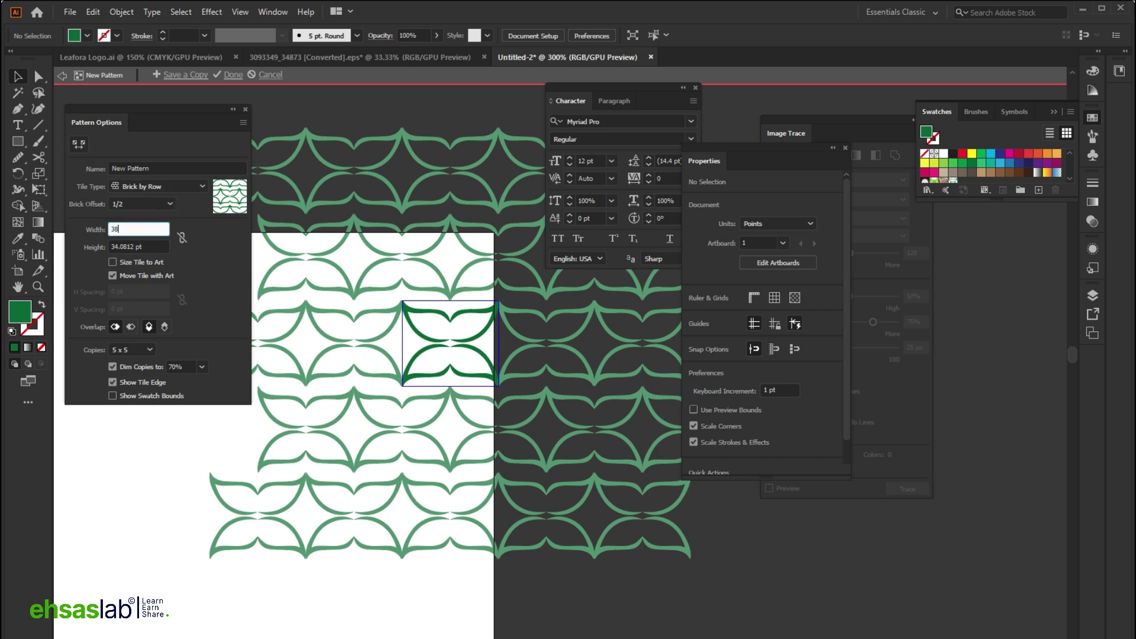
key("Tab")
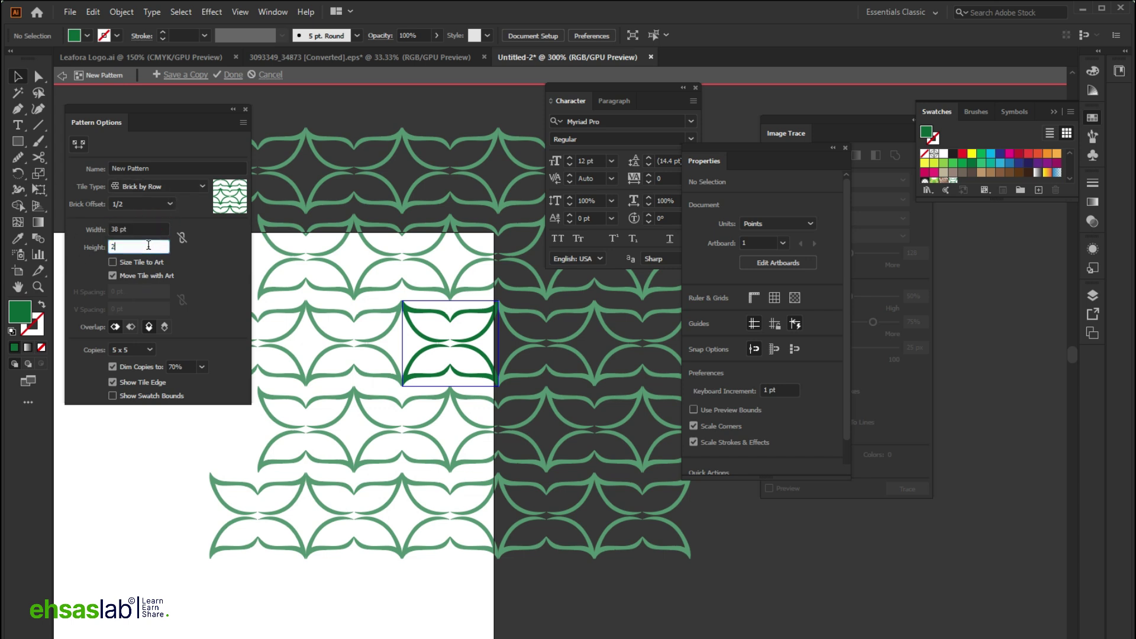
key("Tab")
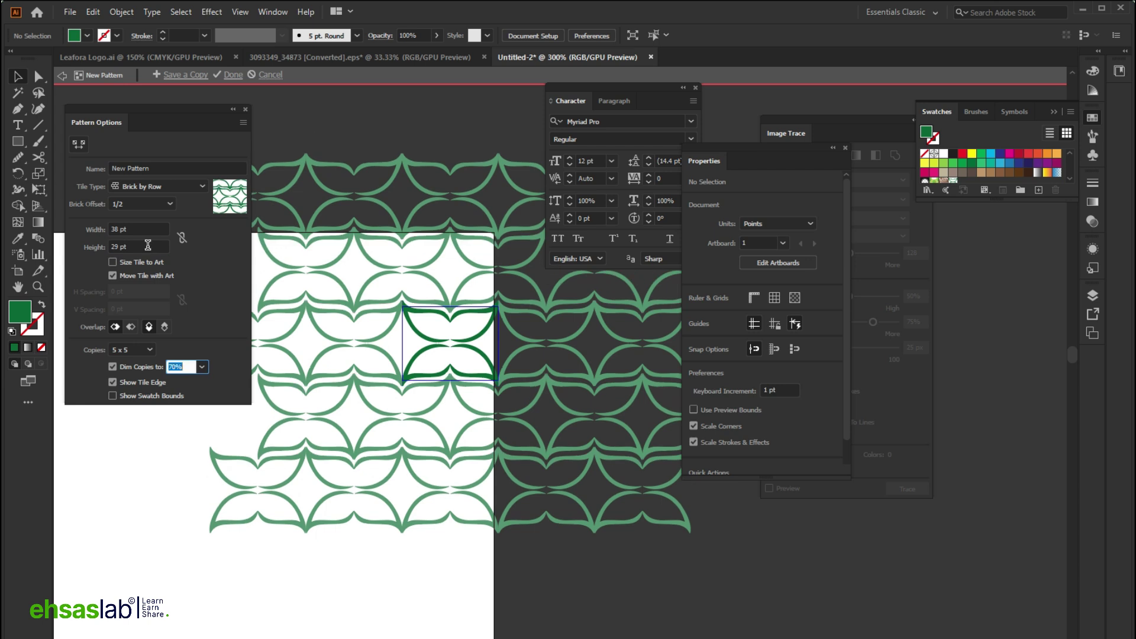
left_click(235, 79)
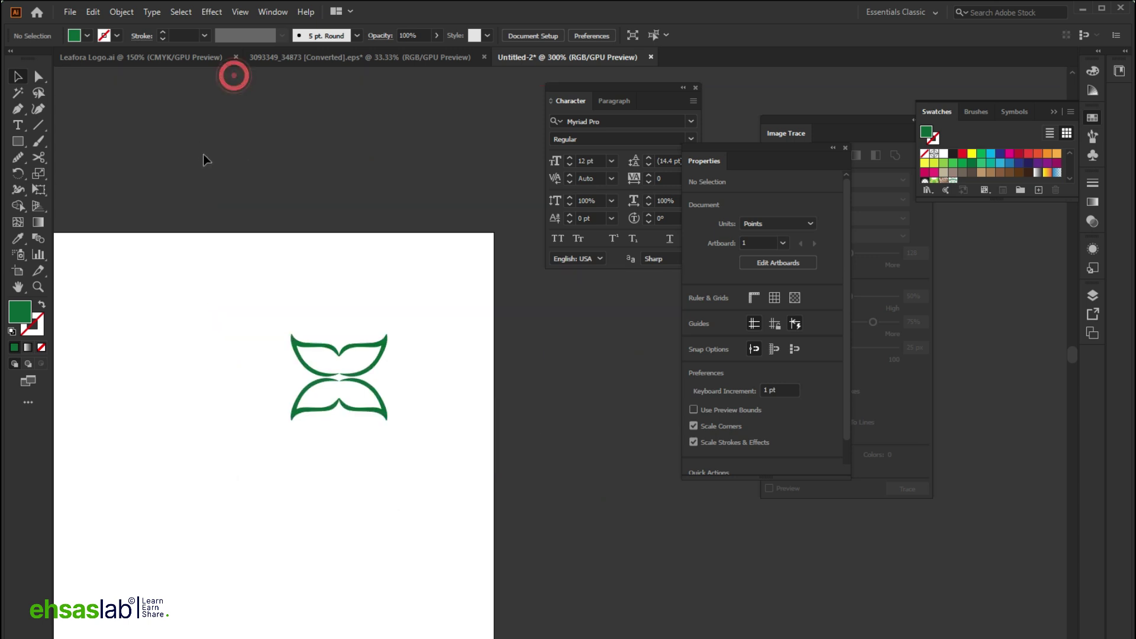
Move the grouped four-leaf motif off the artboard onto the empty canvas beside the leafora logo.
left_click_drag(269, 207, 556, 400)
key("ctrl+minus")
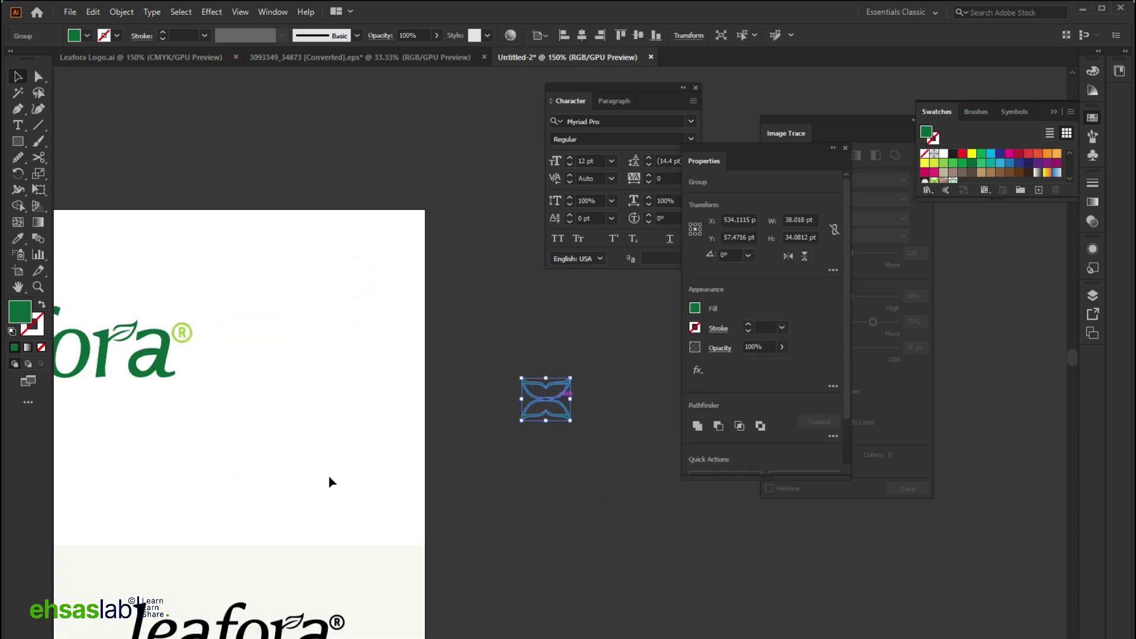
scroll(313, 379, "down", 3)
scroll(385, 301, "up", 1)
left_click(401, 288)
scroll(464, 330, "up", 2)
mouse_move(465, 332)
left_mouse_down()
mouse_move(272, 304)
mouse_move(175, 254)
mouse_move(465, 331)
left_mouse_up()
scroll(125, 141, "down", 1)
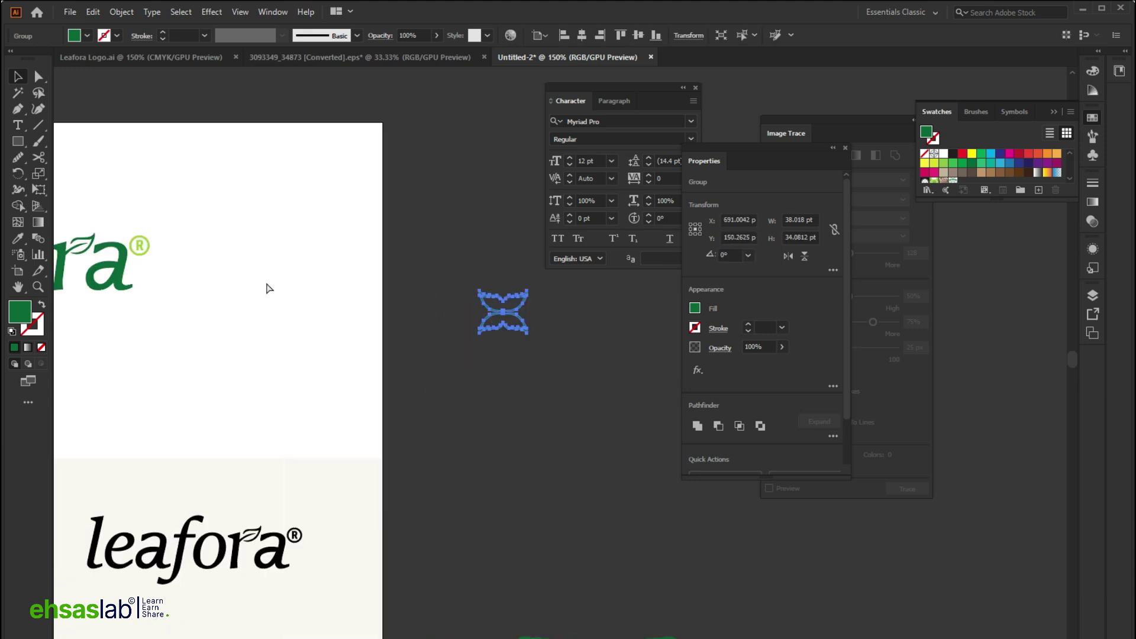
Draw a rectangle across the full artboard width, about 272 pt high, directly beneath the black and cream panels.
scroll(253, 298, "down", 5)
scroll(320, 332, "left", 5)
scroll(225, 242, "down", 3)
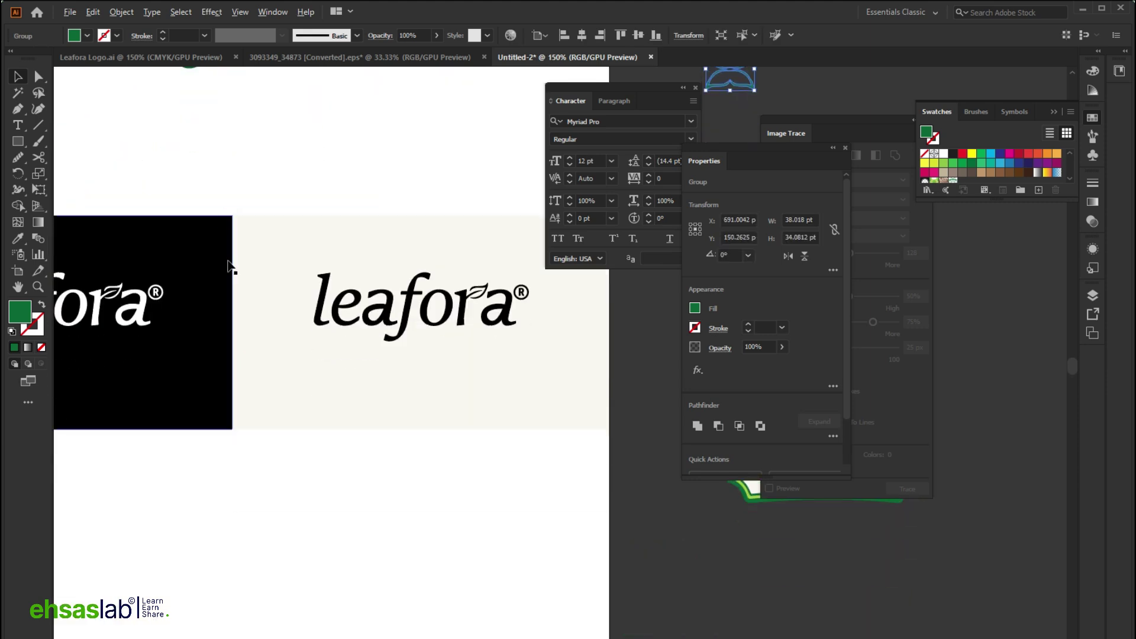
key("m")
scroll(221, 345, "down", 2)
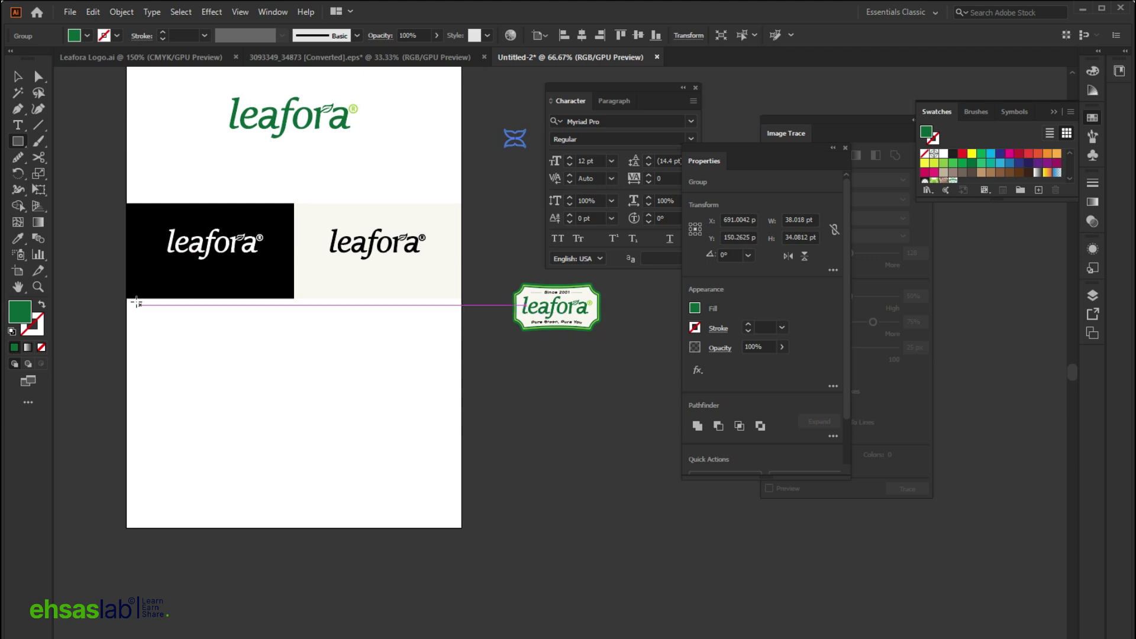
left_click_drag(127, 299, 461, 451)
Fill the new rectangle with the four-leaf pattern swatch and reduce its opacity to 9%.
left_click(87, 36)
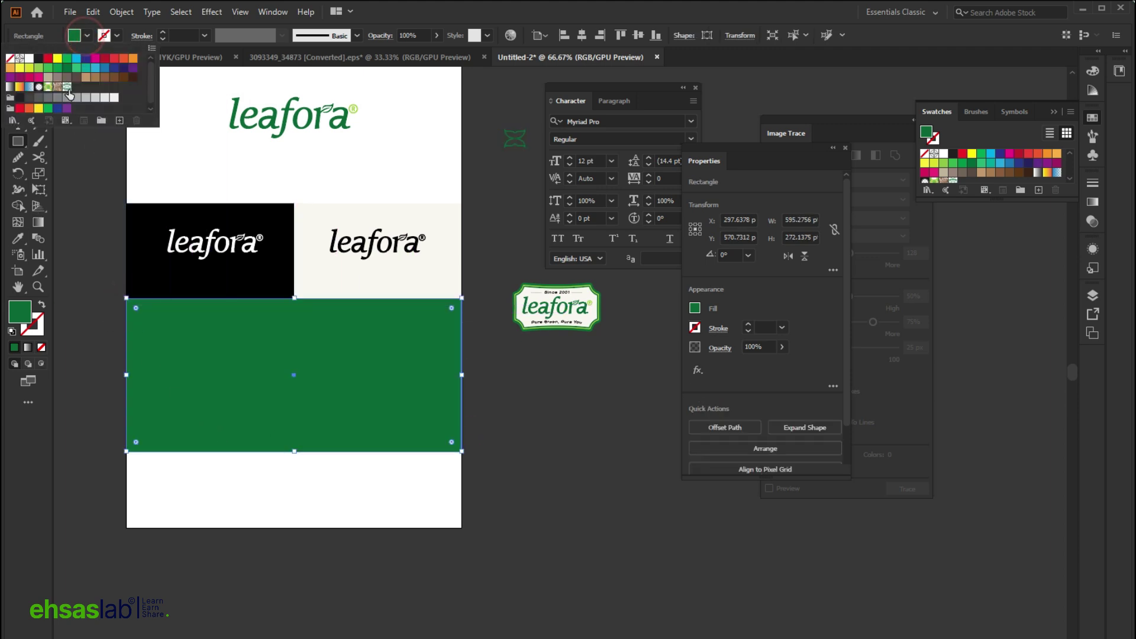
left_click(69, 93)
left_click(16, 77)
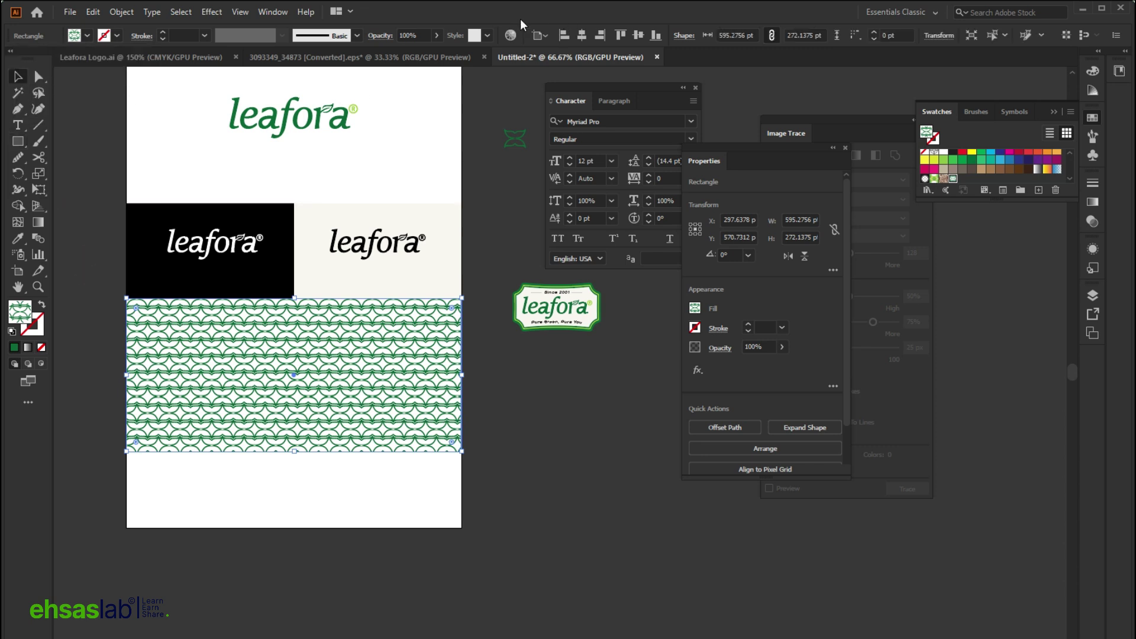
left_click_drag(428, 52, 389, 53)
scroll(292, 431, "up", 3)
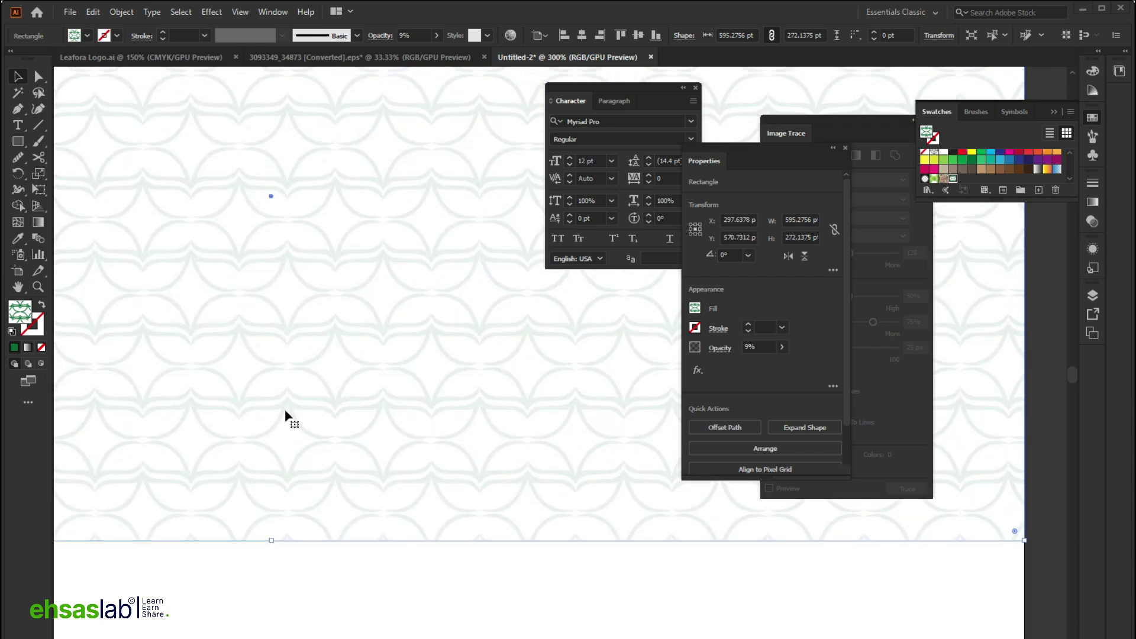
Extend the patterned rectangle downward to a height of about 330 pt and deselect it.
scroll(286, 413, "down", 6)
left_click(296, 474)
scroll(197, 463, "up", 5)
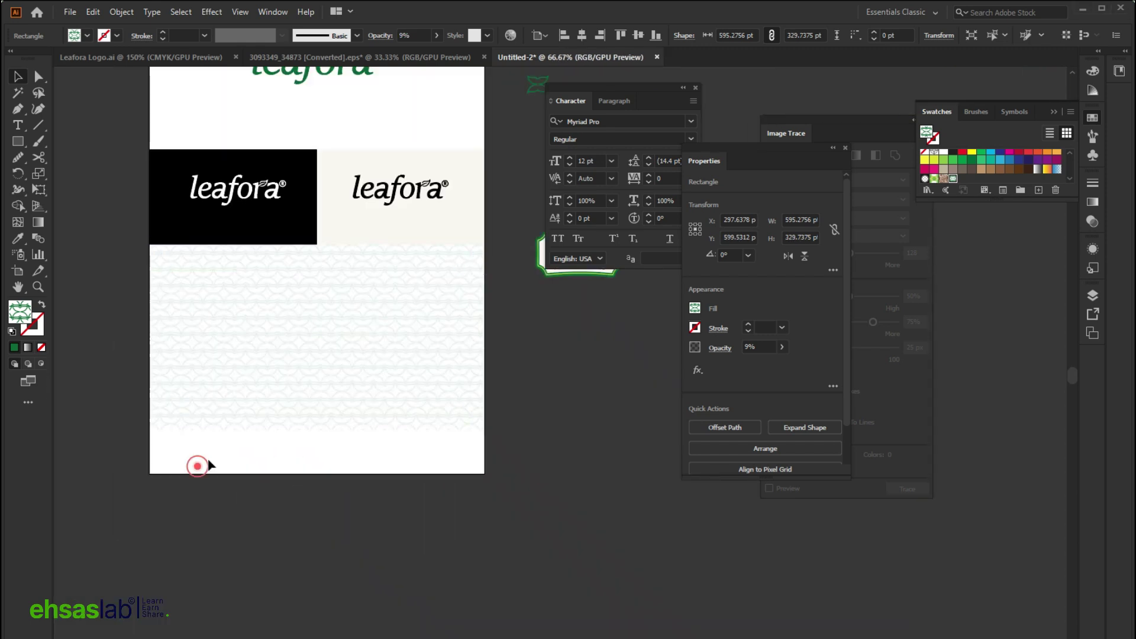
scroll(221, 452, "down", 1)
scroll(308, 355, "up", 3)
scroll(335, 375, "down", 3)
scroll(368, 312, "up", 3)
scroll(370, 314, "down", 3)
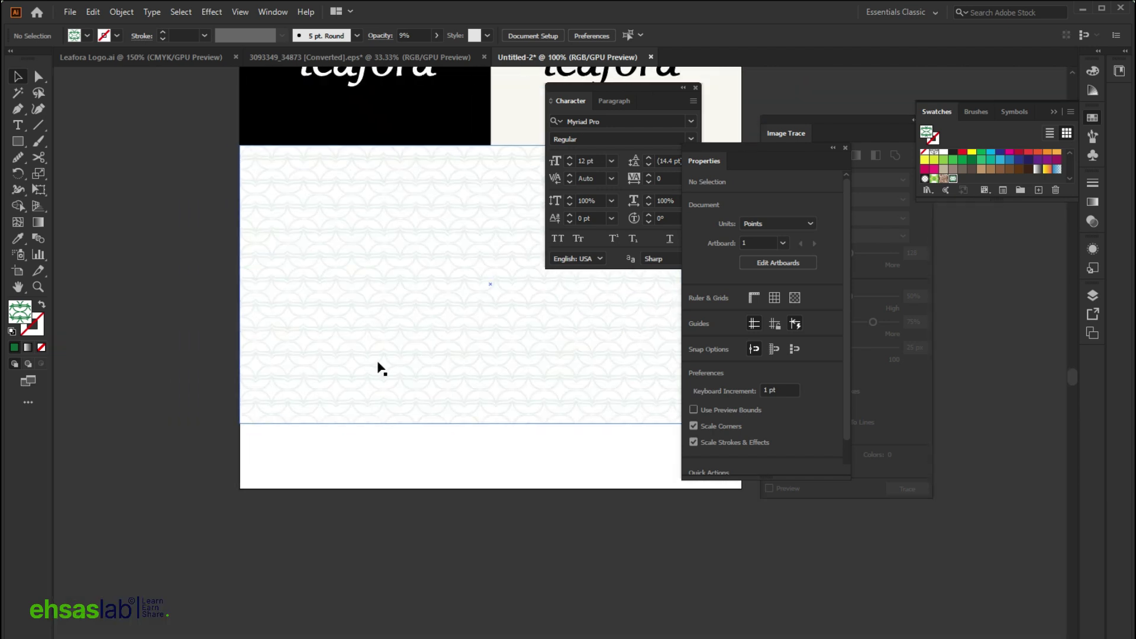
Extend the artboard downward to a height of about 1416 pt, keeping its top edge and width.
scroll(180, 390, "down", 2)
key("shift+o")
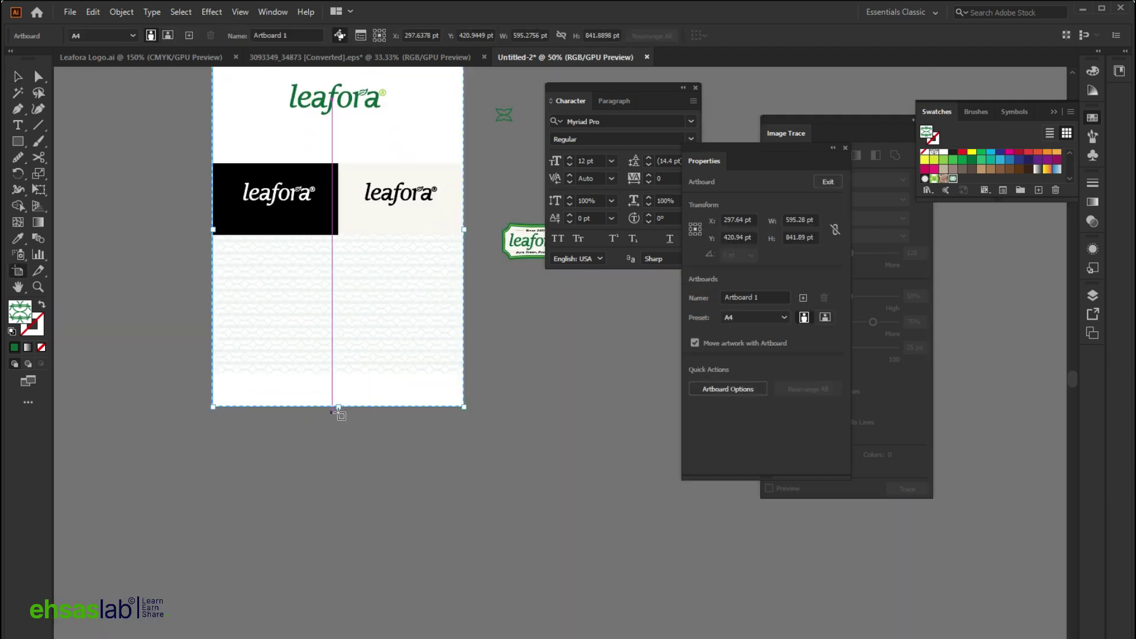
left_click_drag(338, 408, 340, 637)
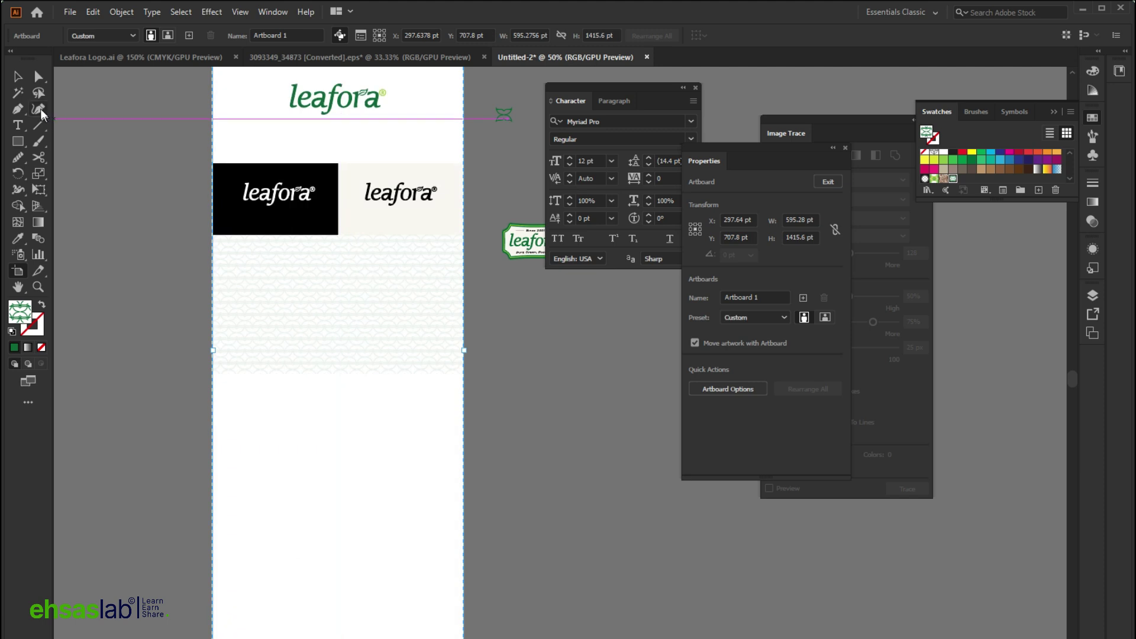
Stretch the faint patterned rectangle slightly further down the lengthened artboard and deselect it.
left_click(16, 75)
left_click(305, 320)
mouse_move(339, 374)
left_mouse_down()
mouse_move(350, 410)
mouse_move(335, 382)
mouse_move(338, 393)
left_mouse_up()
left_click(292, 449)
scroll(348, 166, "up", 2)
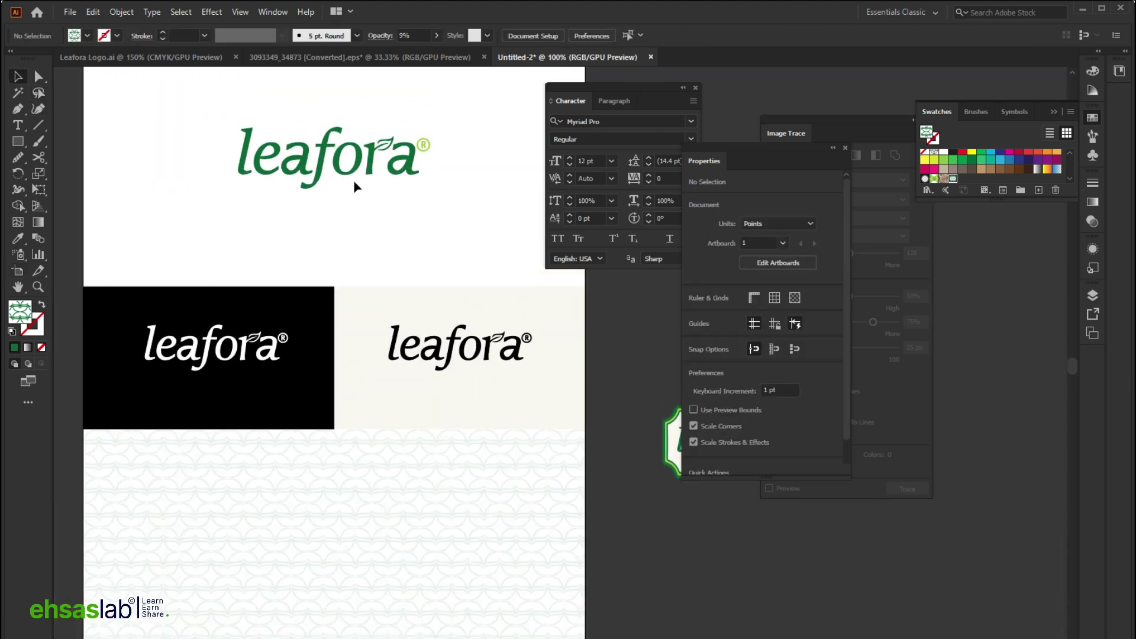
Save the document as Logo Presentation.ai in the Leafora Branding folder, accepting the default Illustrator options.
key("ctrl+s")
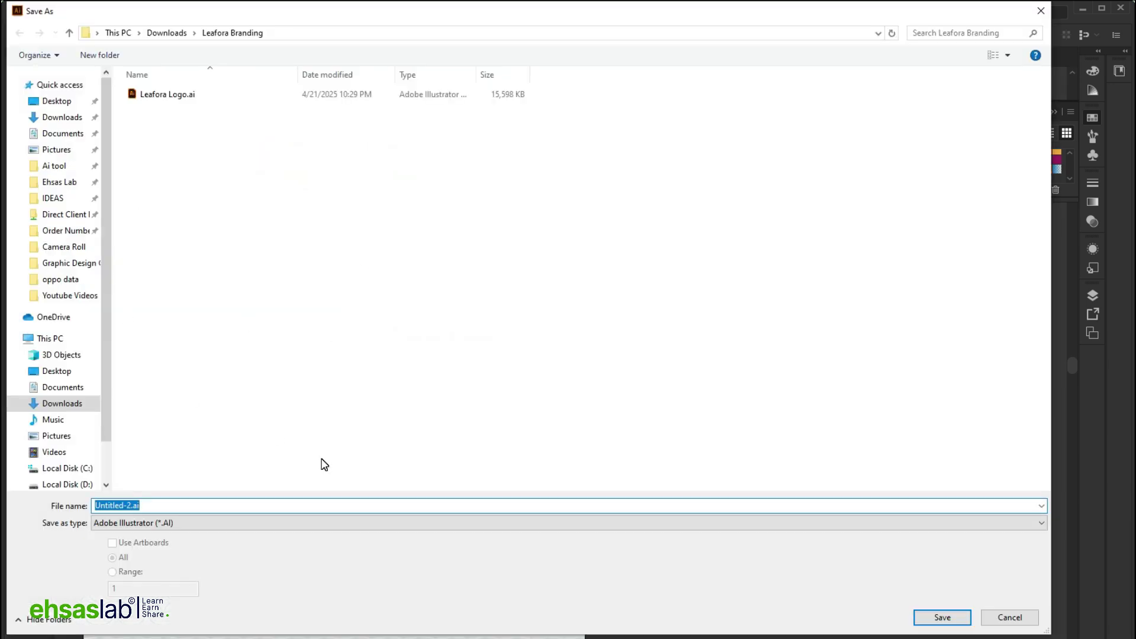
type("Loo")
key("Return")
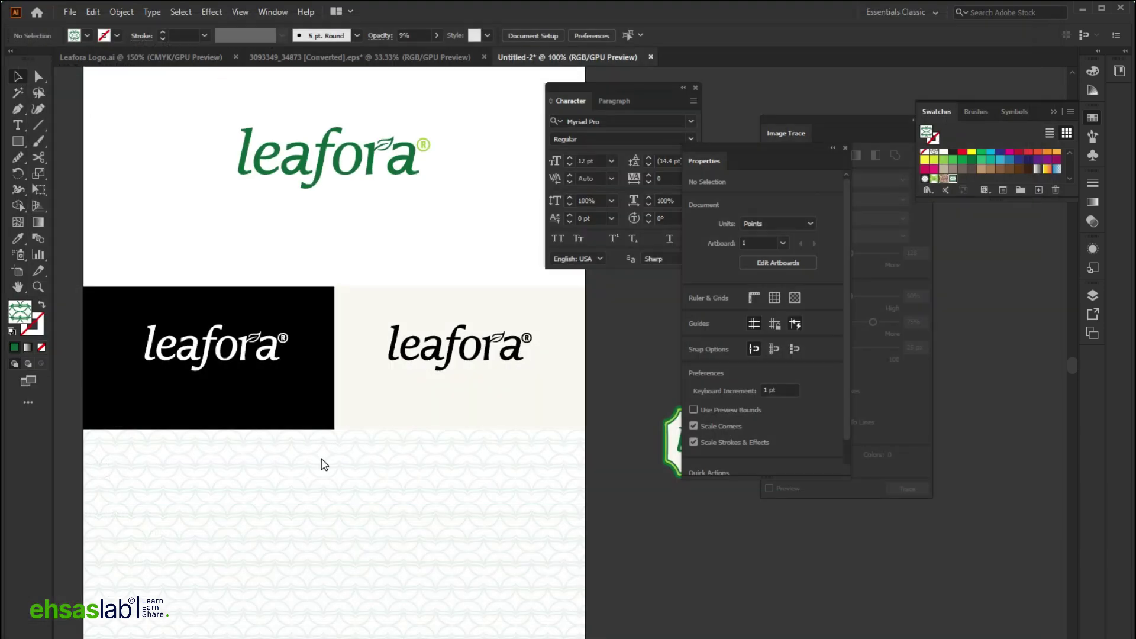
key("Return")
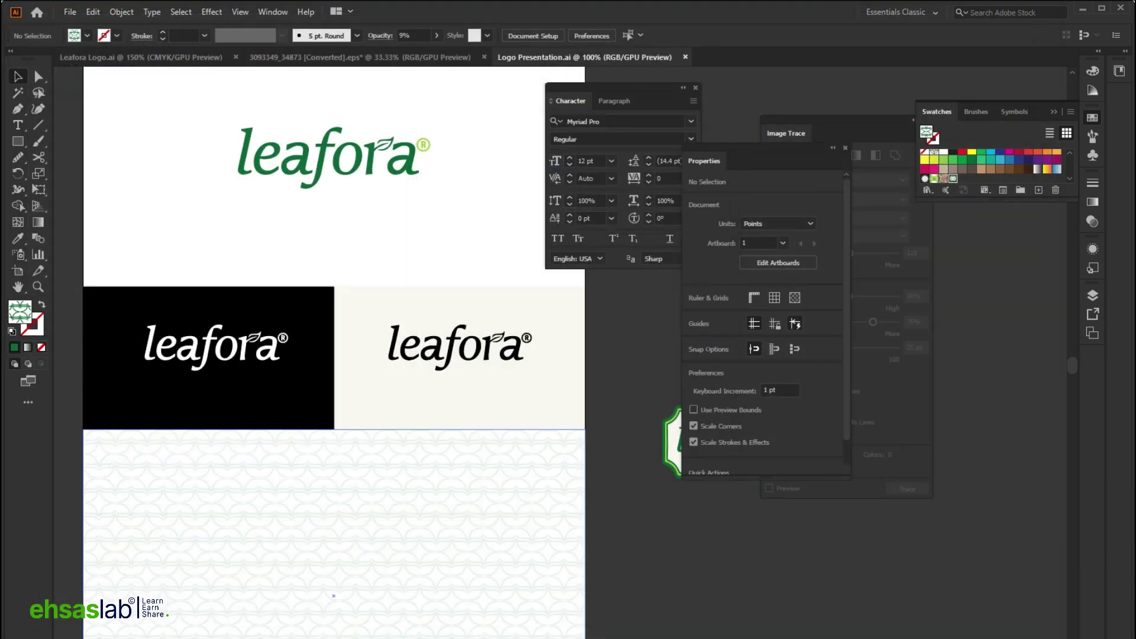
Switch to Chrome and search Google for "green tea", showing the image results.
left_click(367, 609)
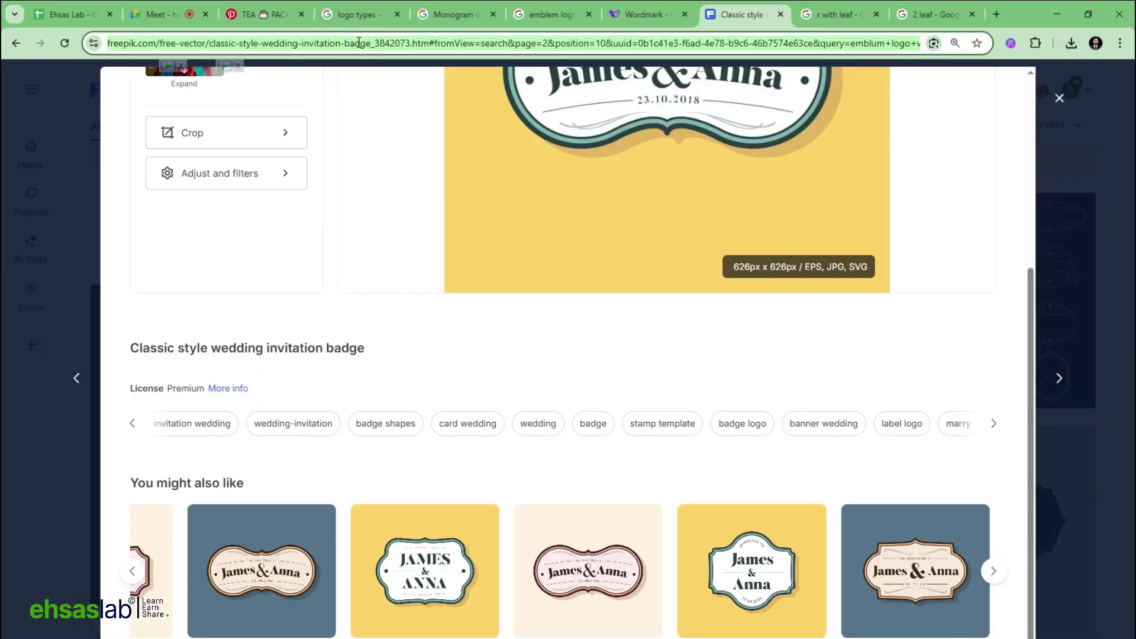
left_click(358, 43)
type("green te")
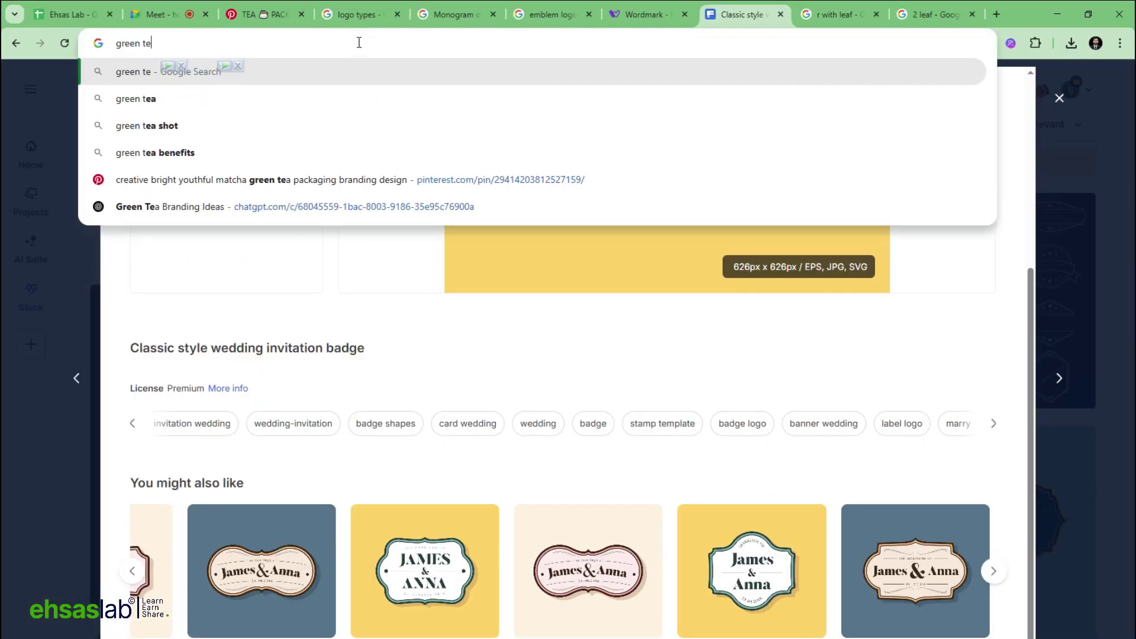
type("a")
key("Return")
left_click(218, 155)
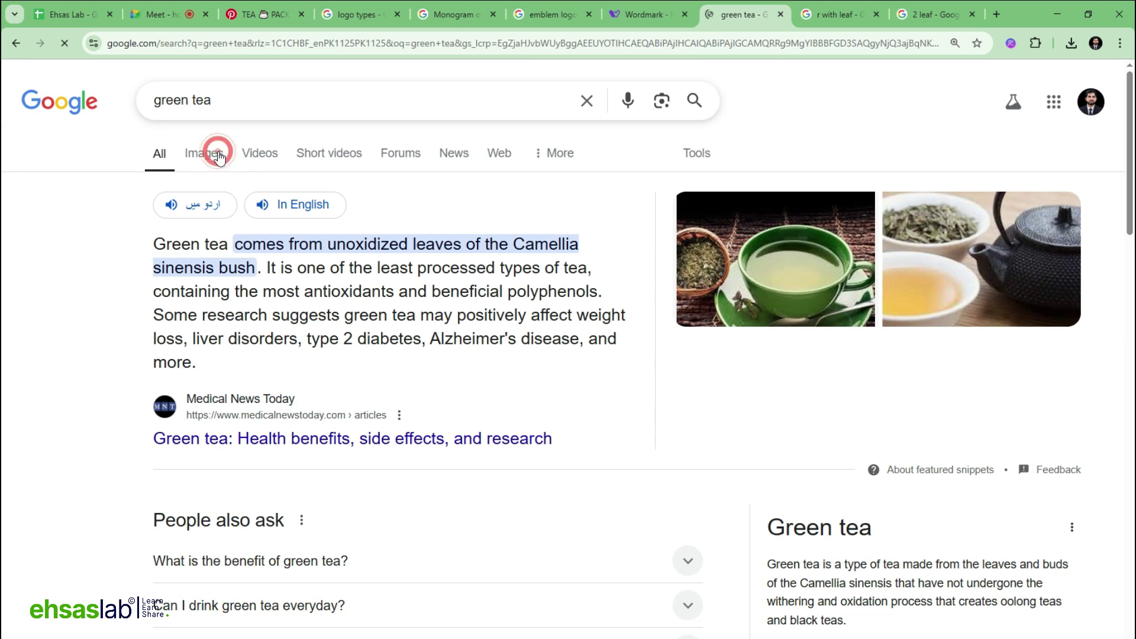
Browse the green tea images and open the Sushi Shop photo of a tea plant against a blue sky.
scroll(518, 425, "down", 5)
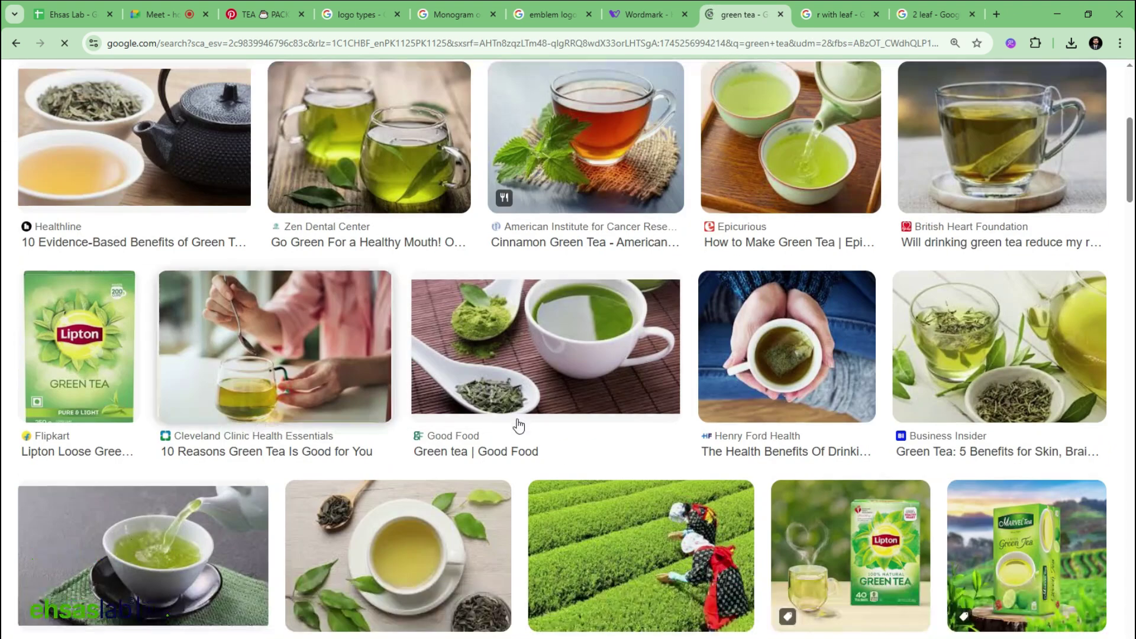
scroll(518, 424, "down", 10)
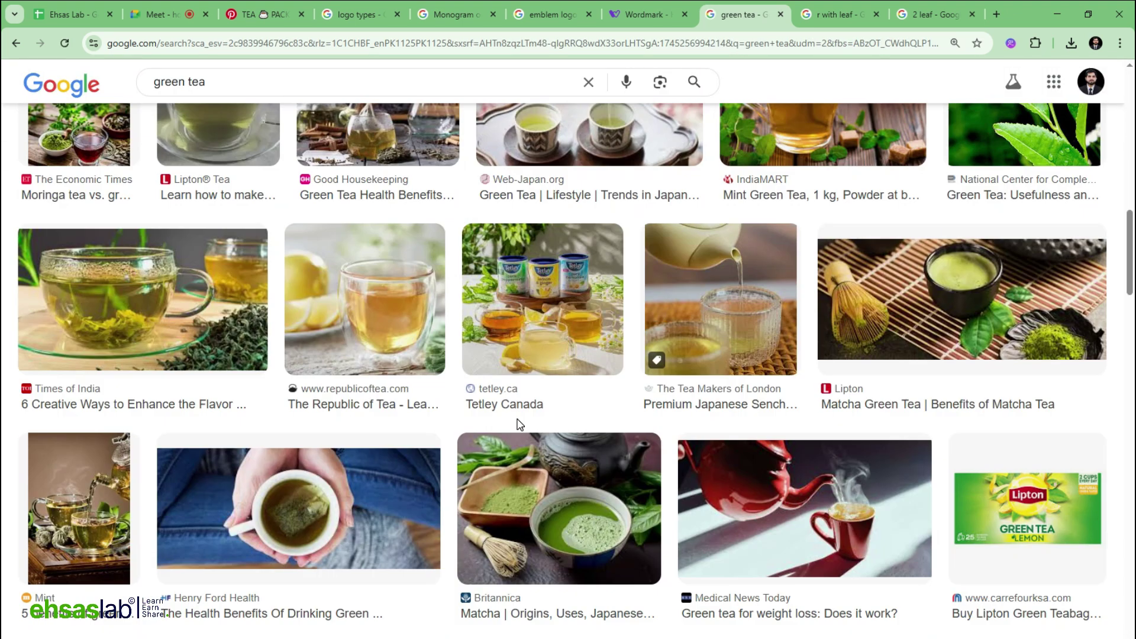
scroll(519, 424, "down", 8)
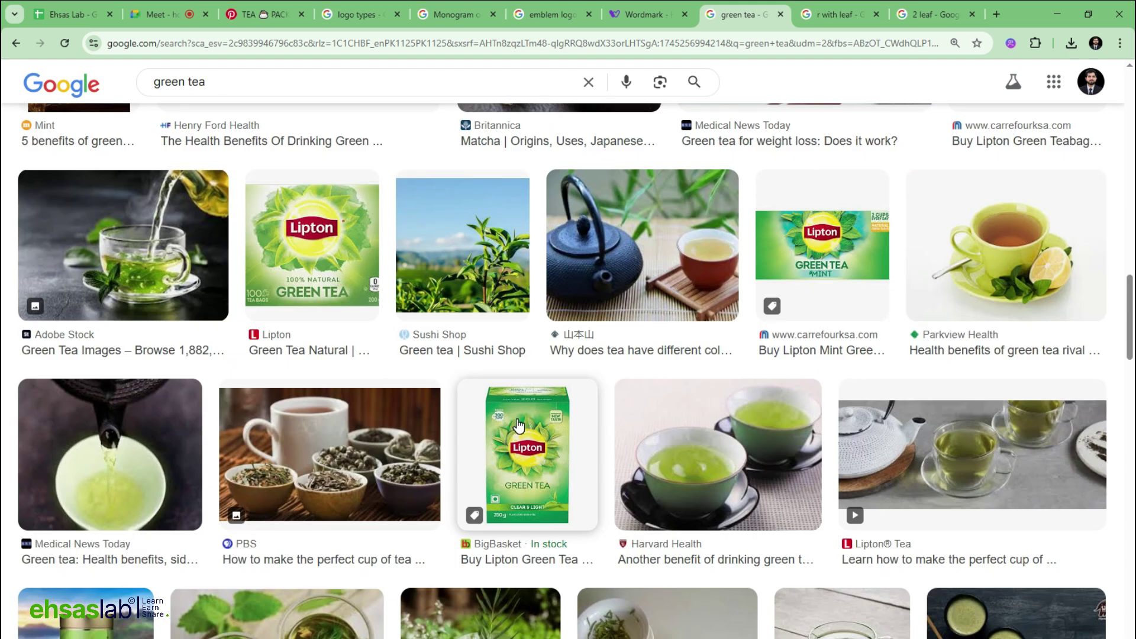
left_click(477, 222)
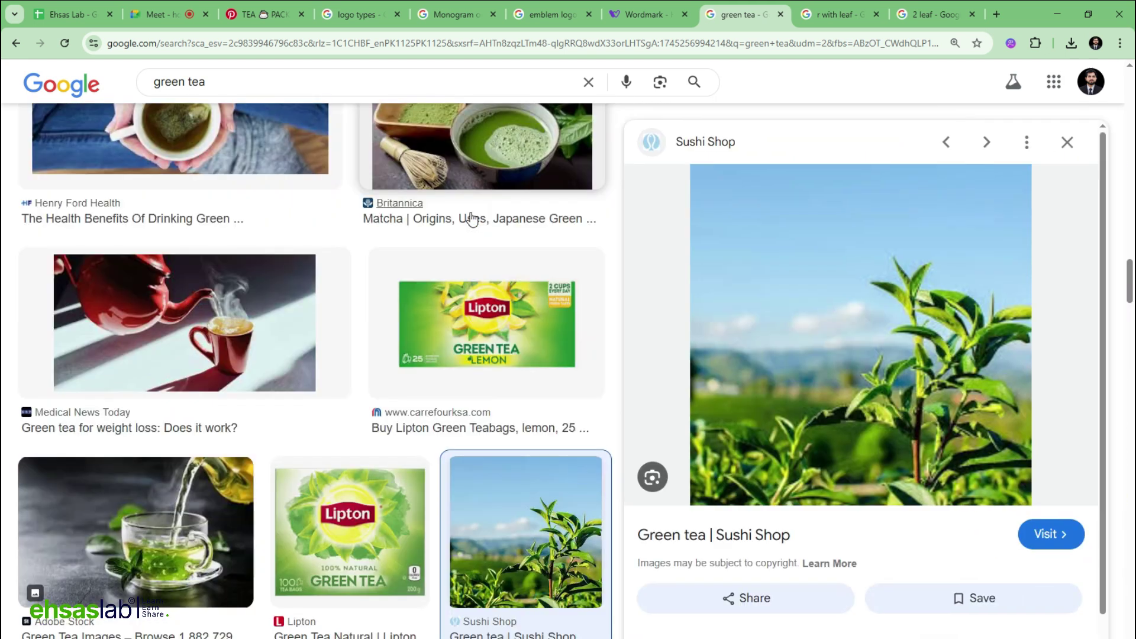
Examine the related tea field images, preview the tea-picking photo from nivea.co.za, and reopen the Sushi Shop tea plant photo.
scroll(791, 355, "down", 8)
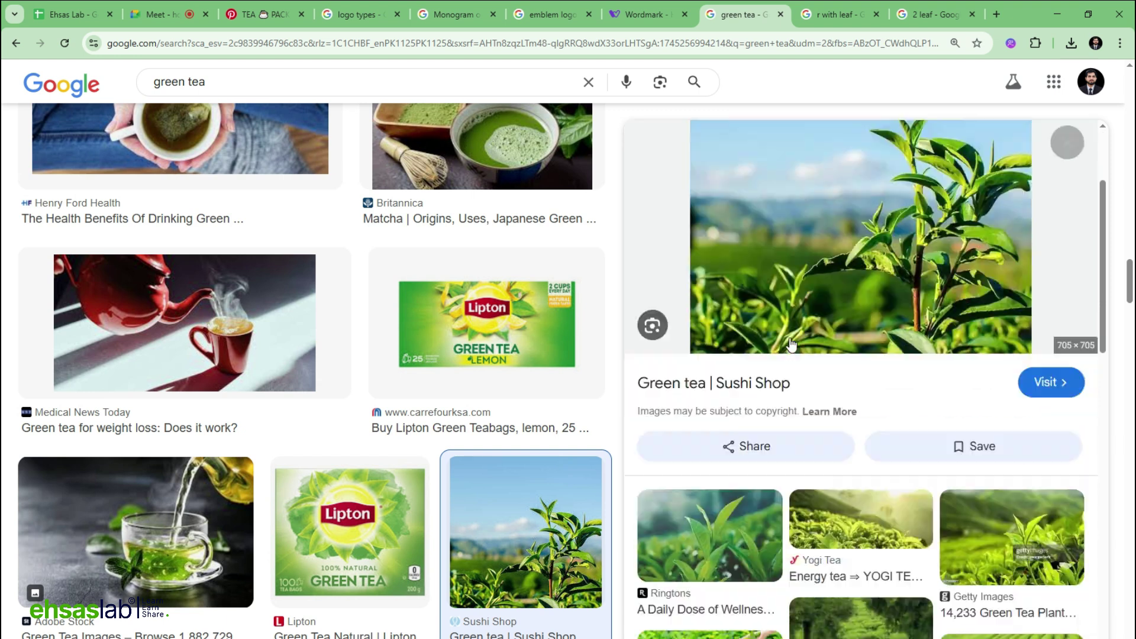
scroll(793, 342, "up", 1)
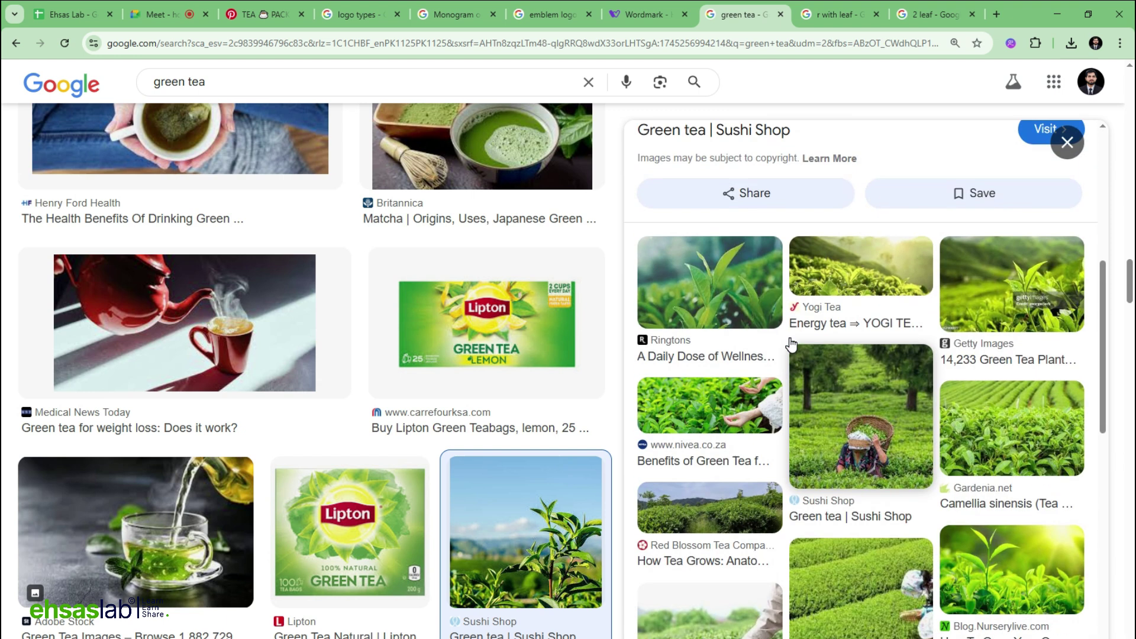
scroll(837, 285, "down", 6)
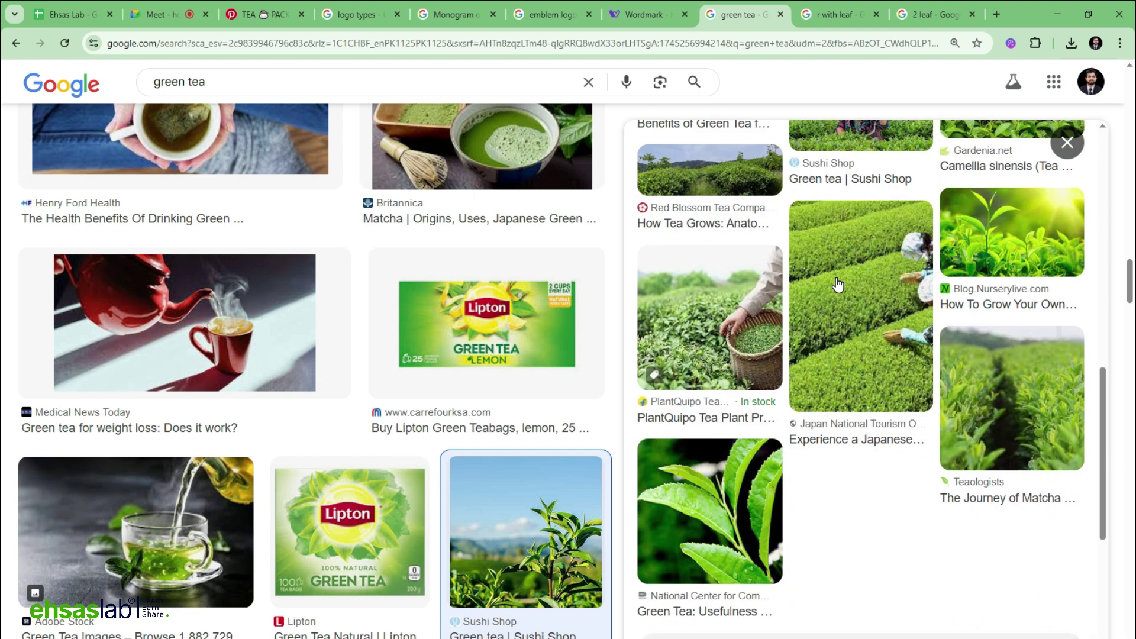
scroll(754, 345, "up", 5)
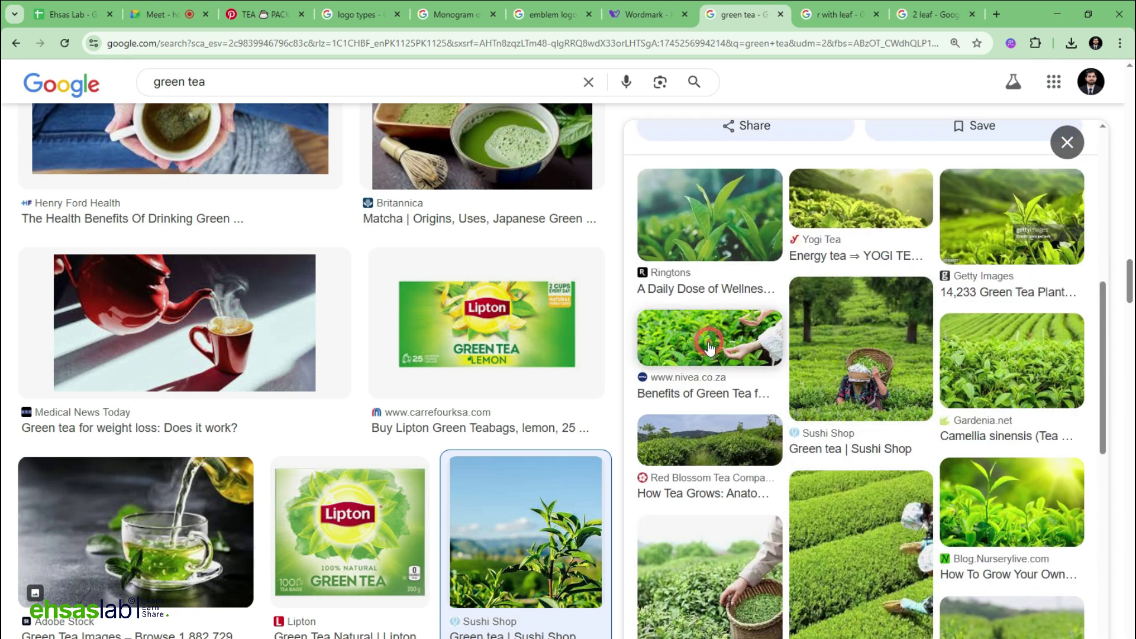
left_click(710, 346)
scroll(792, 210, "down", 10)
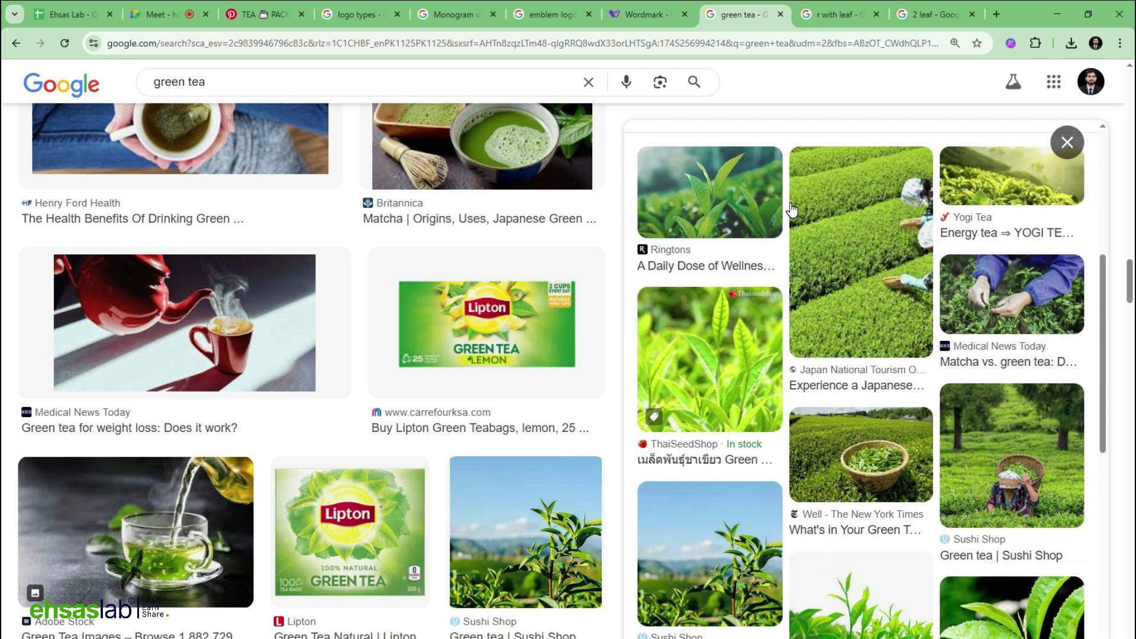
left_click(719, 251)
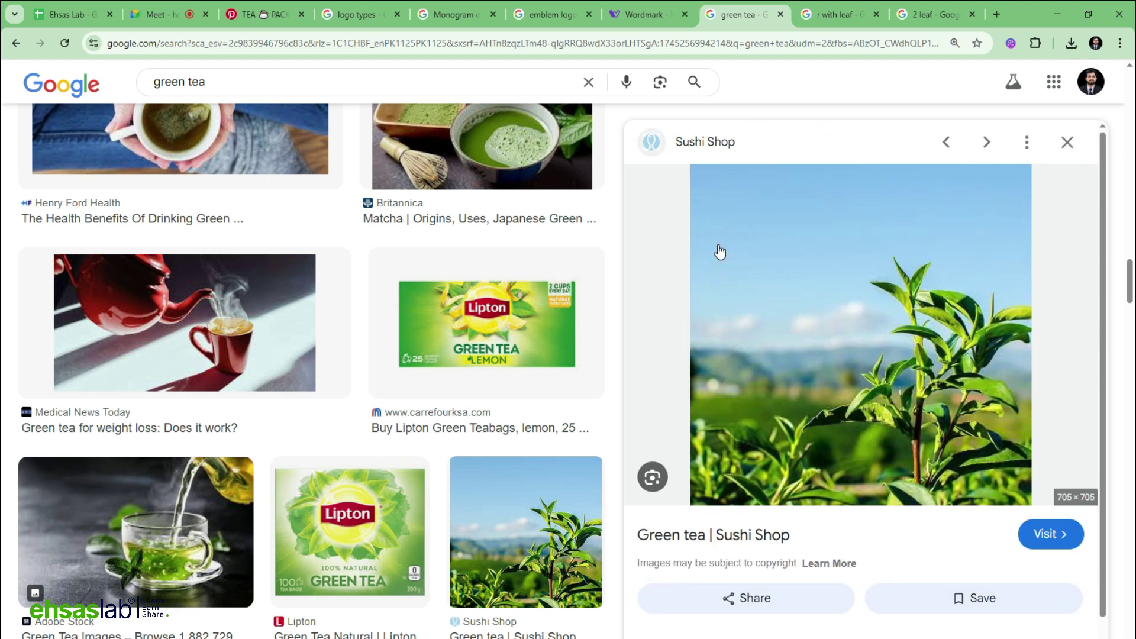
scroll(843, 329, "down", 5)
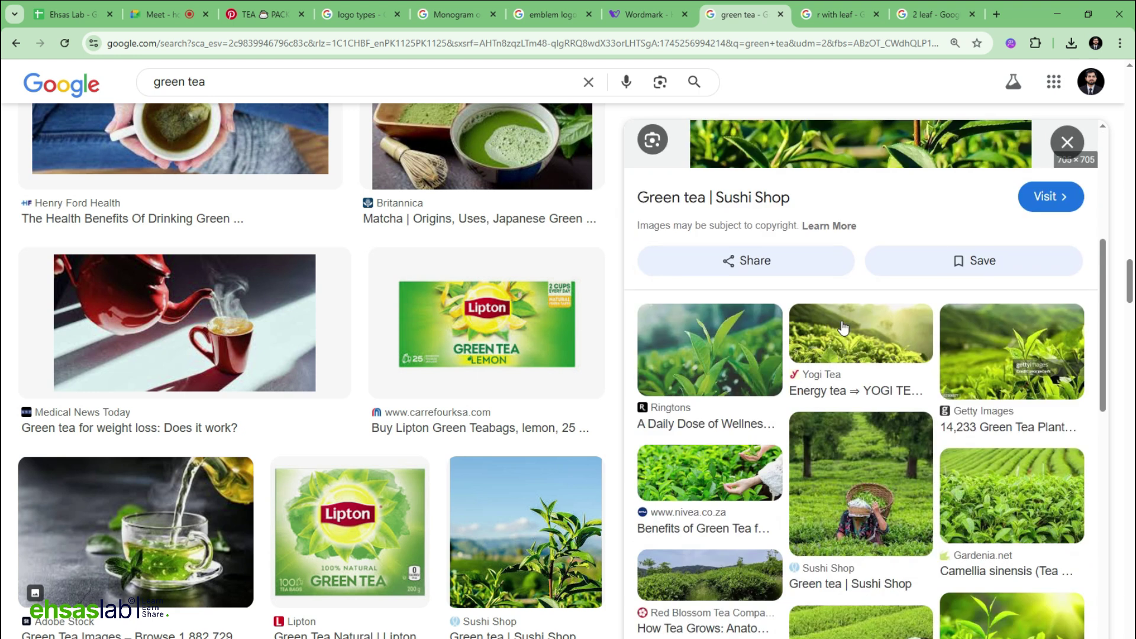
Copy the Sushi Shop tea plant photo and paste it into Logo Presentation.ai in Illustrator.
scroll(829, 284, "up", 3)
right_click(819, 258)
left_click(866, 473)
key("alt+Tab")
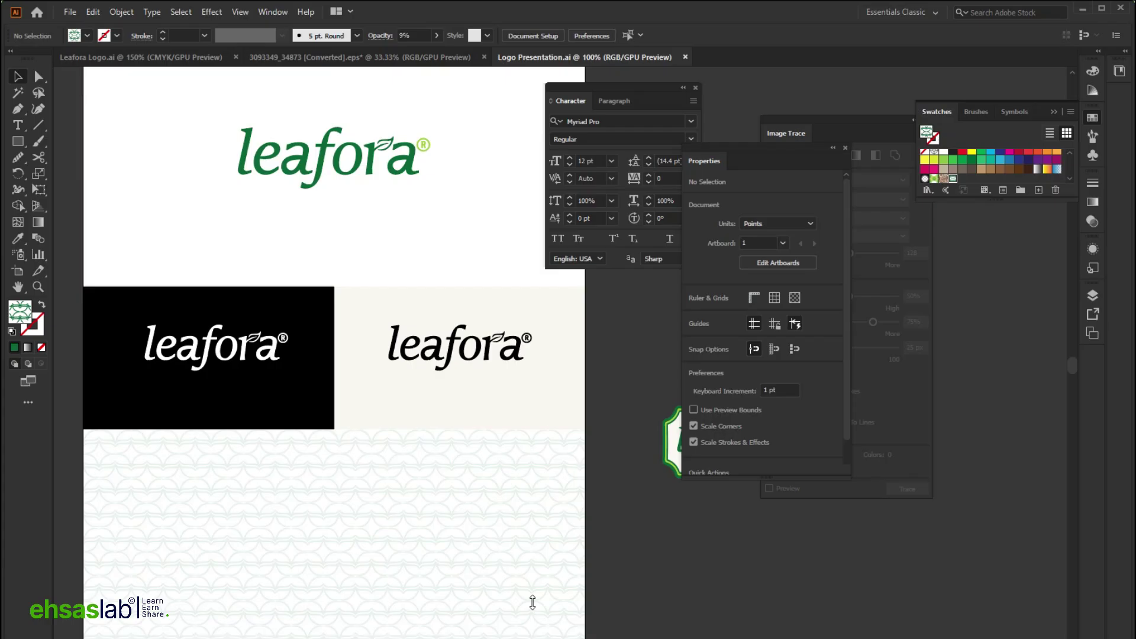
scroll(432, 338, "up", 5)
key("ctrl+v")
scroll(326, 302, "down", 2)
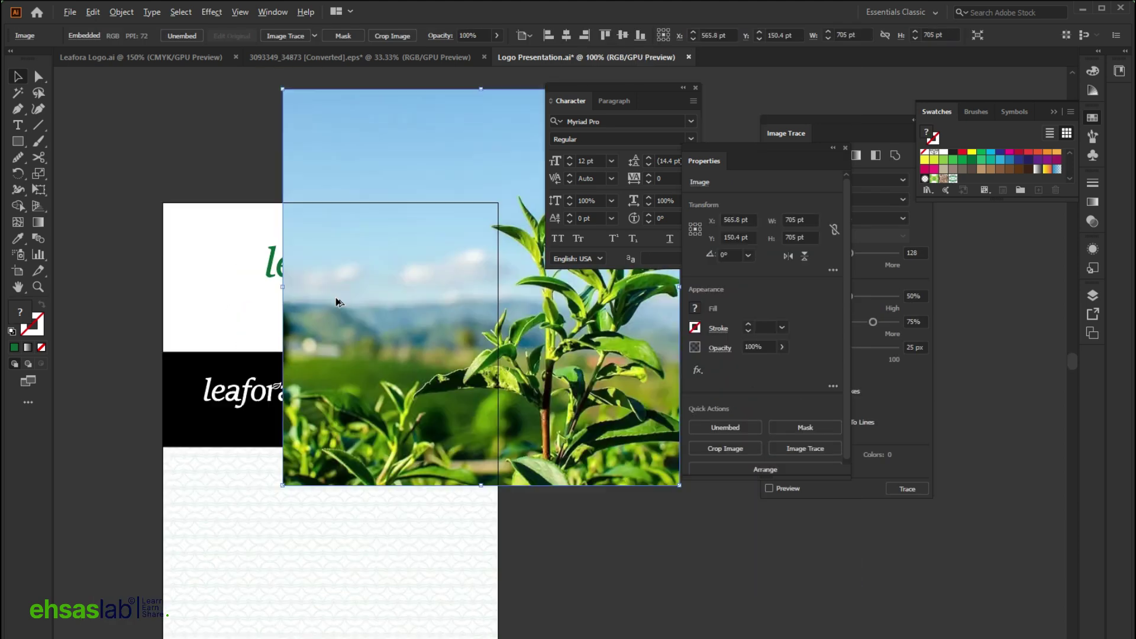
Position the tea plant photo over the top white logo panel and scale it to about 266 pt square, aligned with the artboard's top edge.
left_click_drag(519, 389, 414, 290)
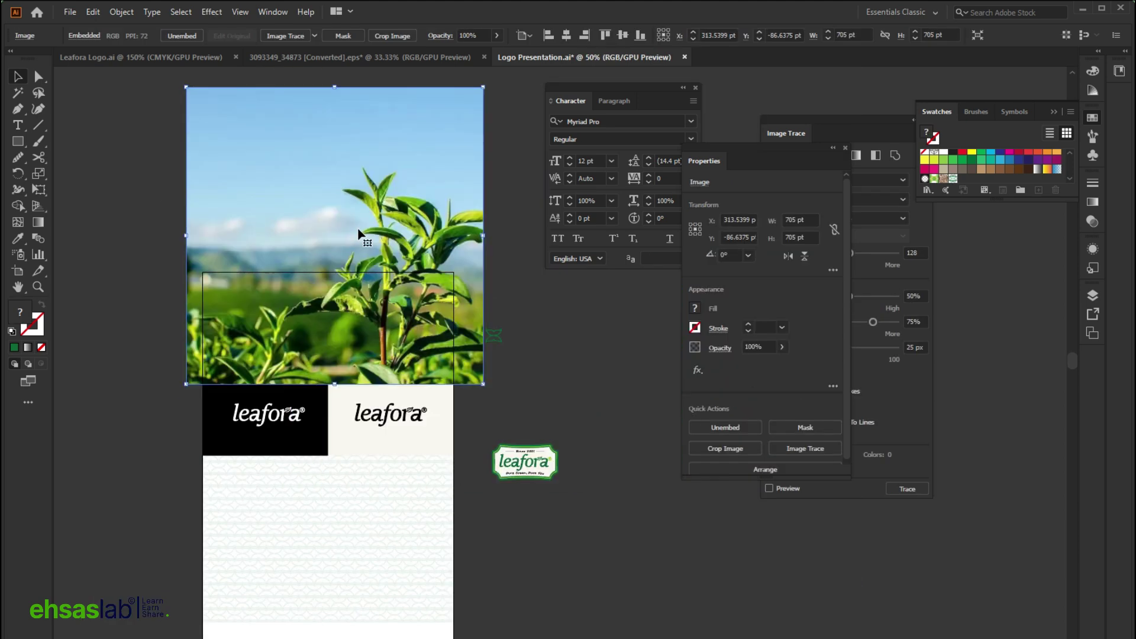
scroll(329, 183, "up", 2)
left_click_drag(332, 134, 334, 320)
scroll(314, 425, "up", 3)
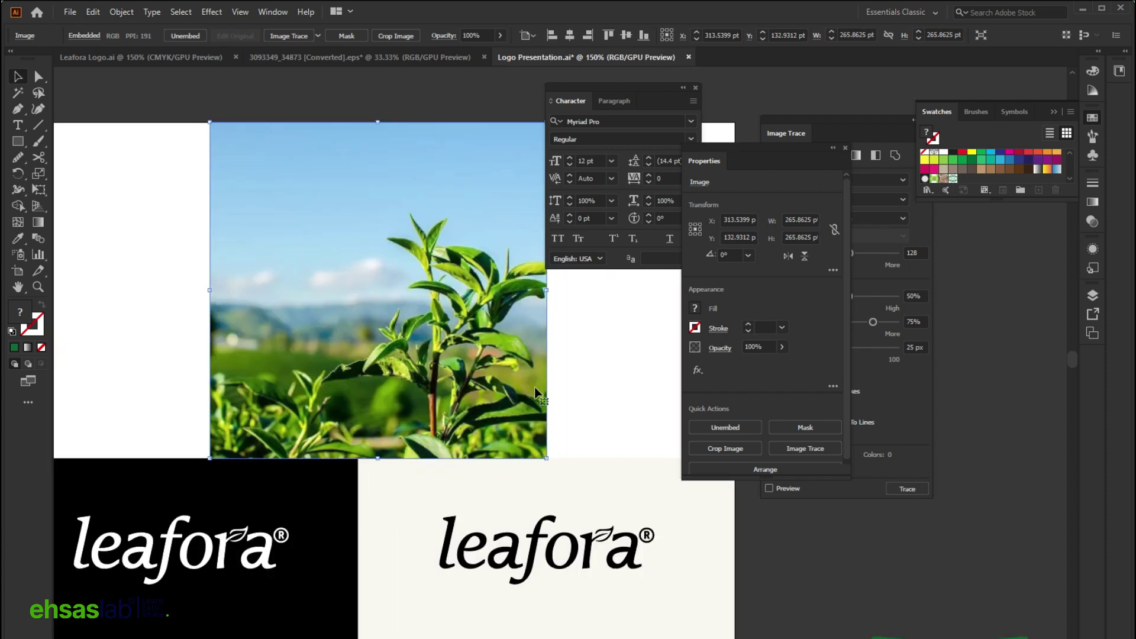
Return to Chrome, open the Yogi Tea field photo and look through its related images.
key("alt+Tab")
scroll(875, 406, "down", 5)
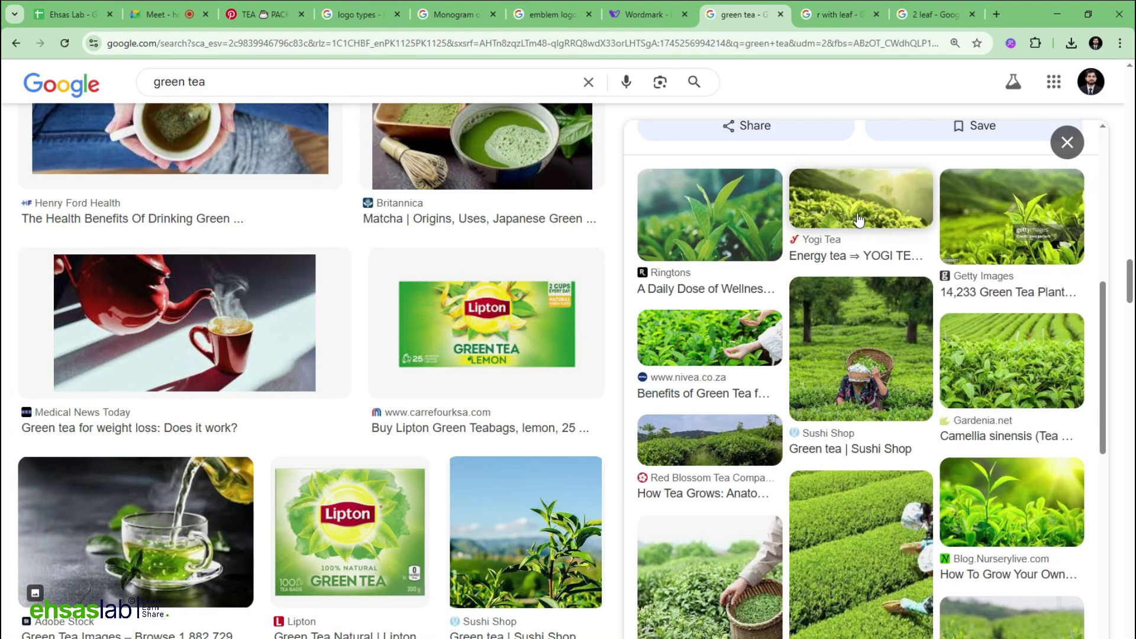
left_click(857, 208)
scroll(819, 277, "down", 6)
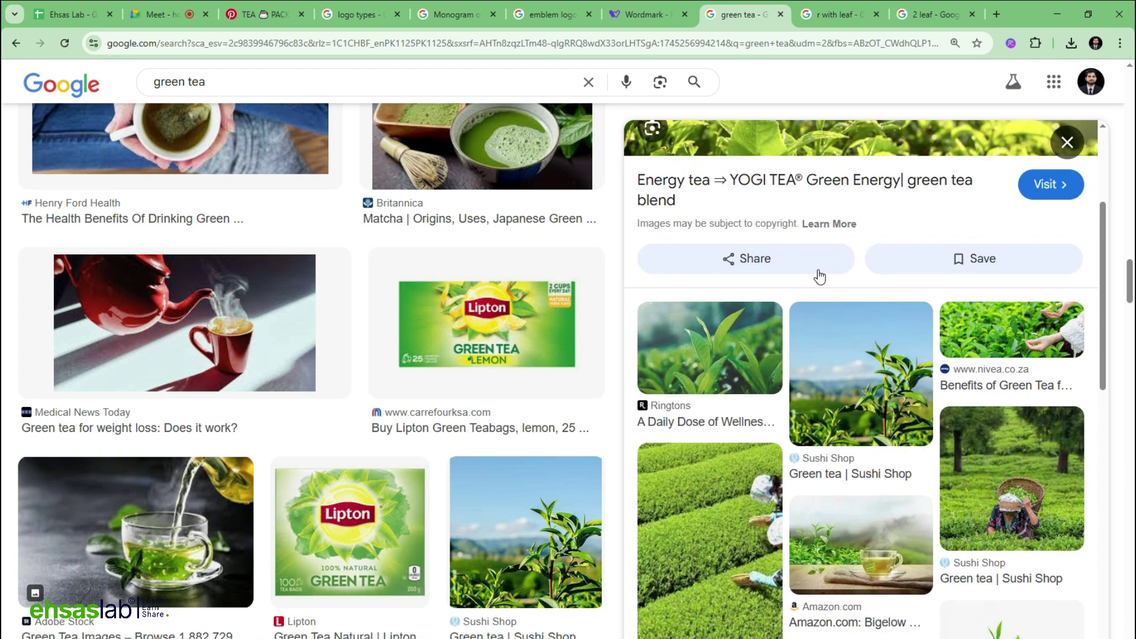
scroll(819, 277, "down", 6)
Change the image search to "green tea area".
left_click(216, 92)
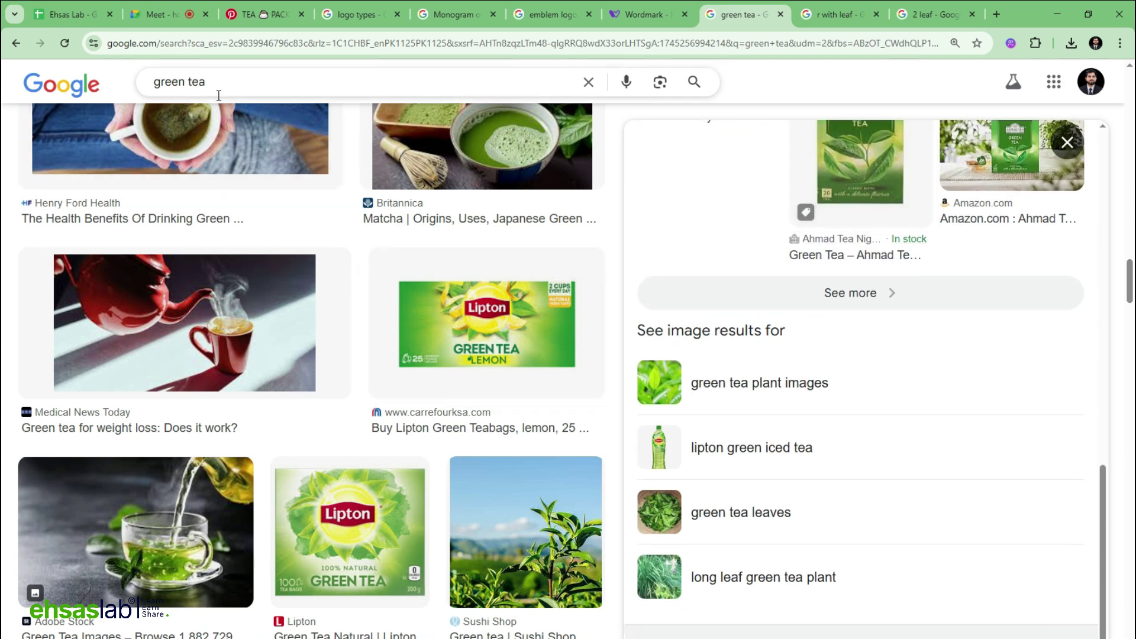
type("area")
key("Return")
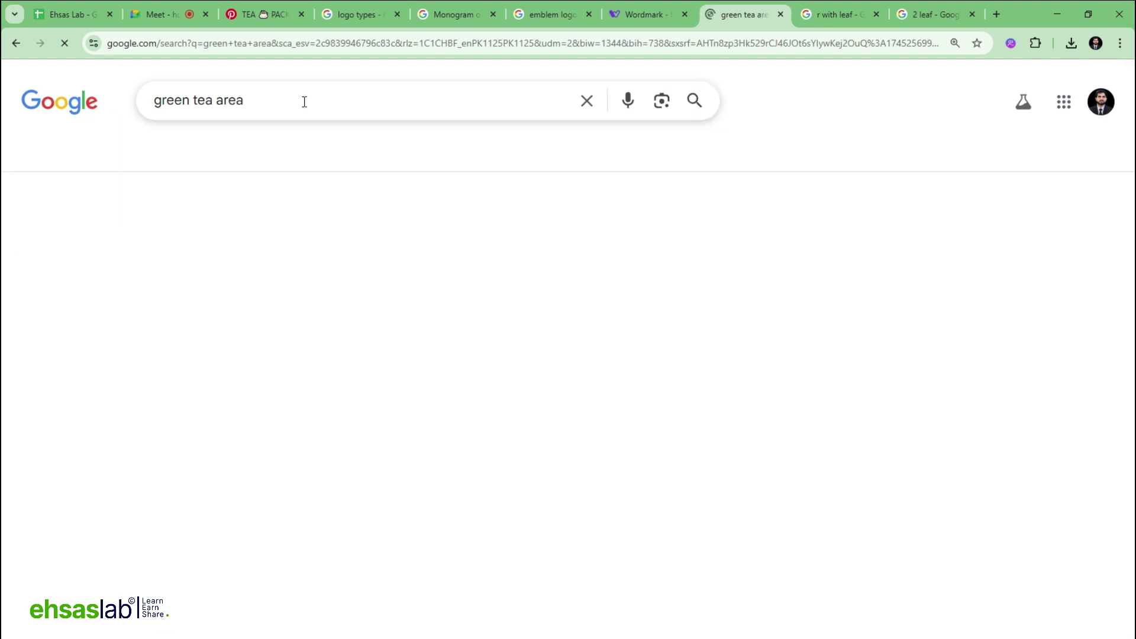
Browse the tea plantation images, preview the photo of a worker between tea rows, and open the photoAC Shizuoka tea field photo.
scroll(565, 413, "down", 3)
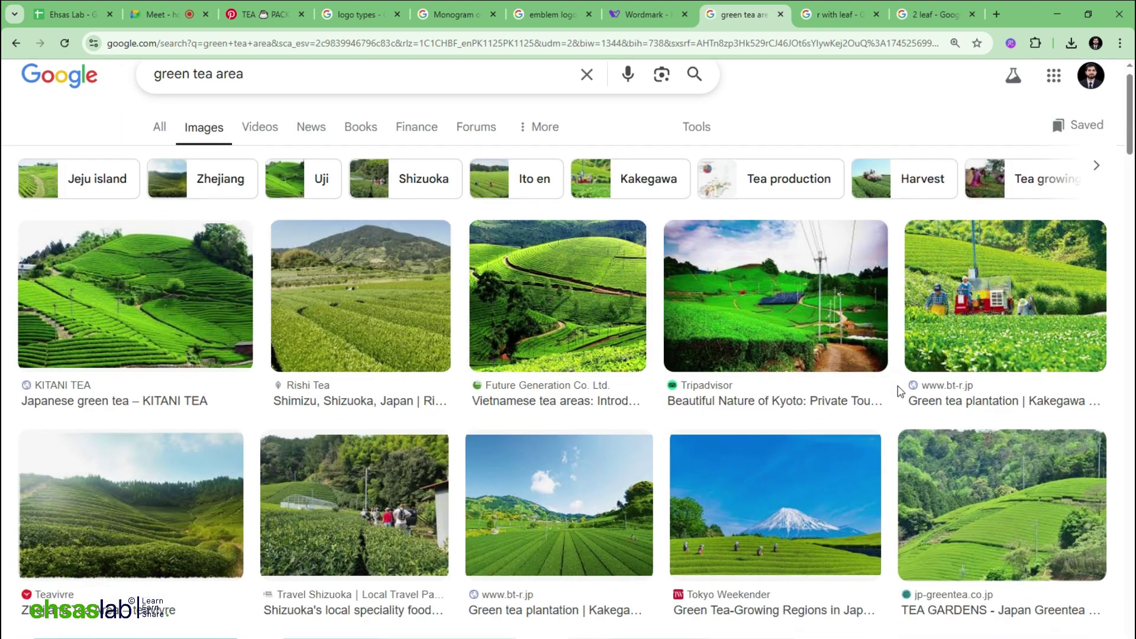
scroll(538, 410, "down", 7)
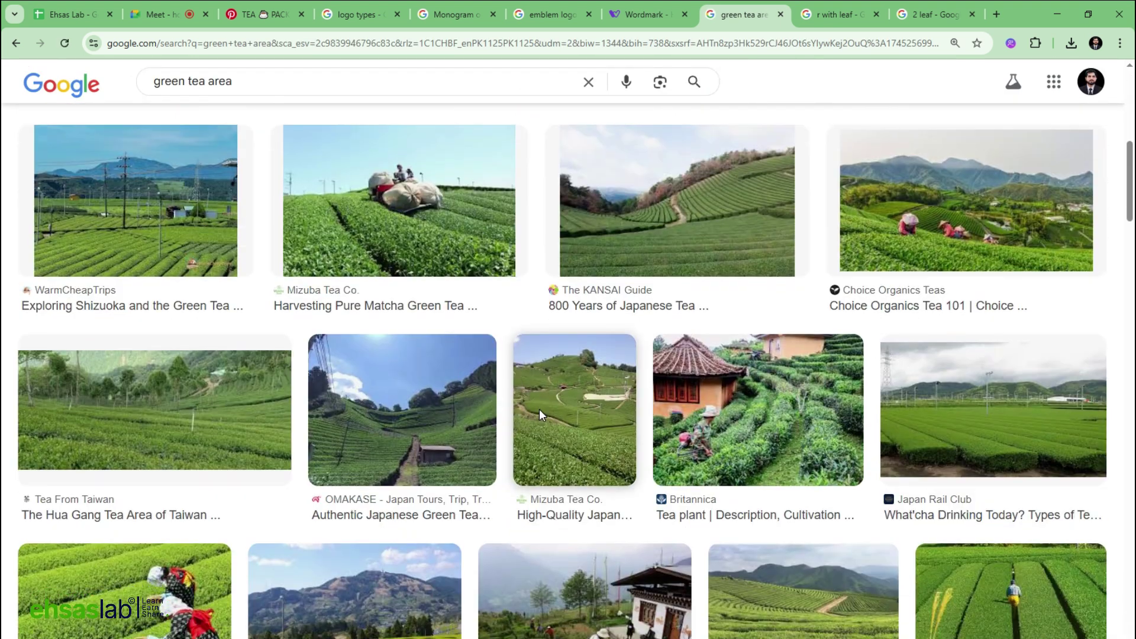
scroll(320, 254, "down", 1)
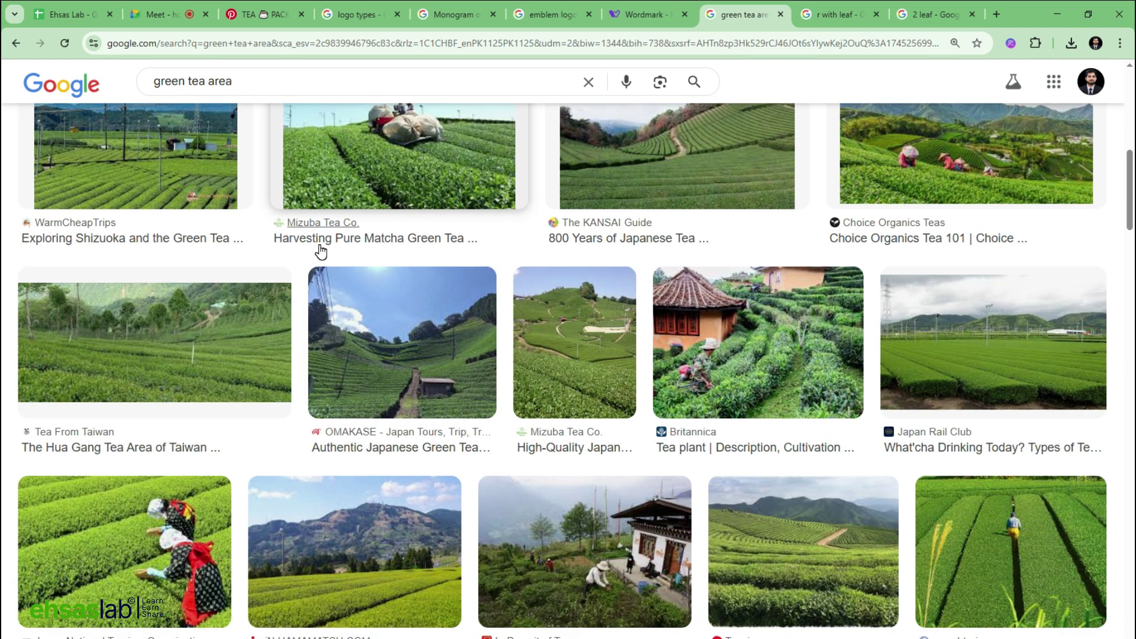
left_click(982, 565)
scroll(746, 417, "down", 5)
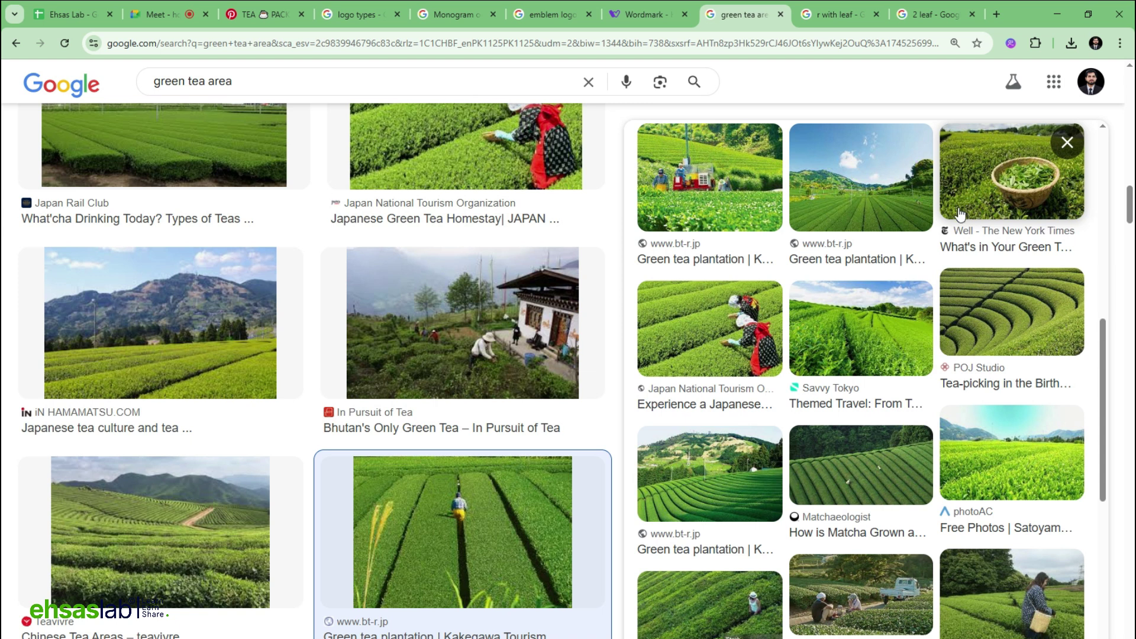
left_click(991, 482)
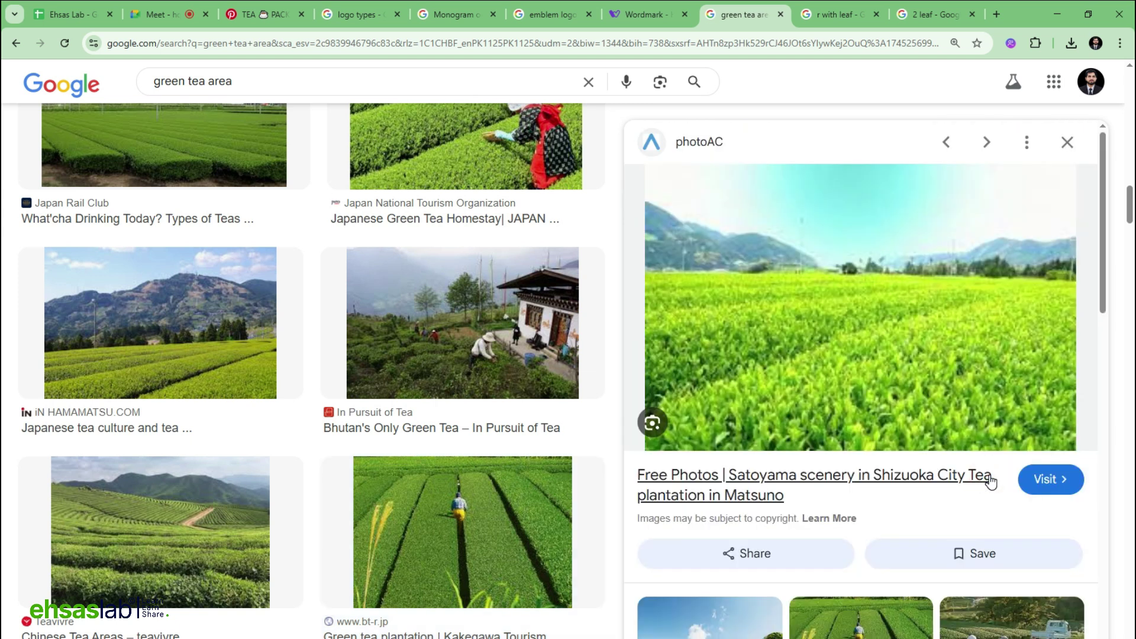
scroll(253, 355, "down", 15)
scroll(140, 436, "up", 8)
scroll(123, 336, "up", 7)
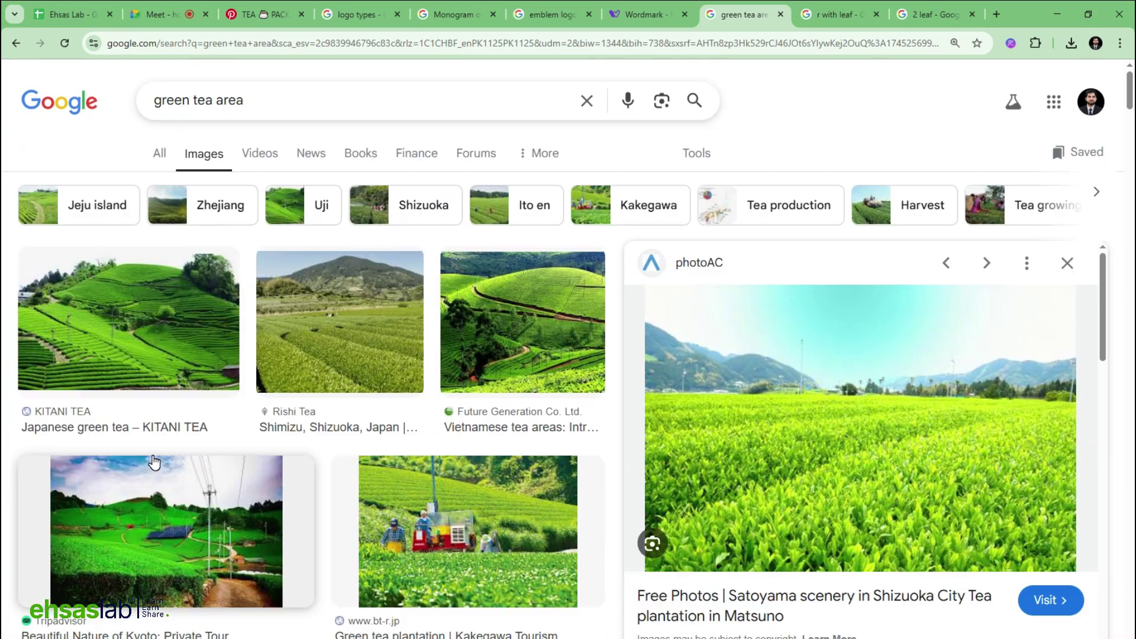
left_click(449, 568)
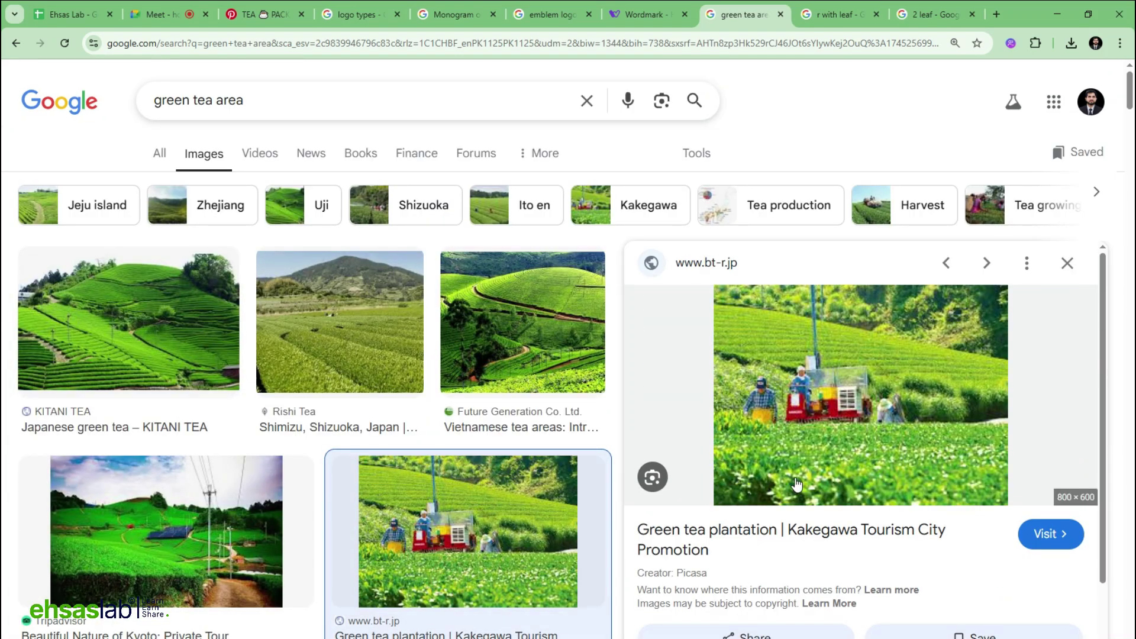
scroll(797, 484, "down", 5)
left_click(966, 459)
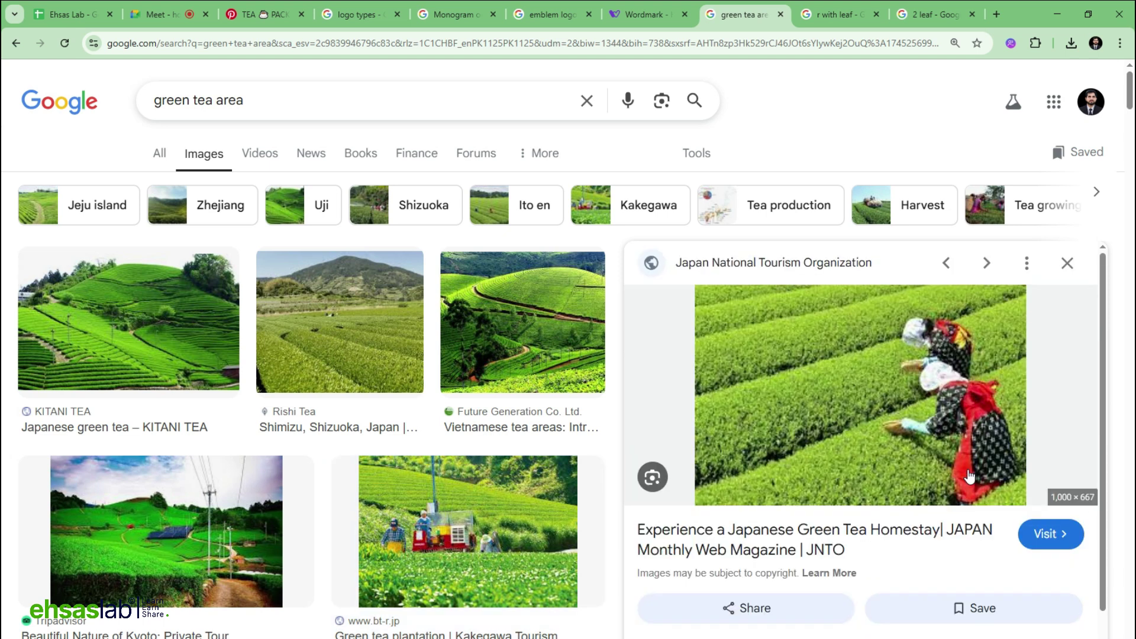
scroll(969, 475, "down", 5)
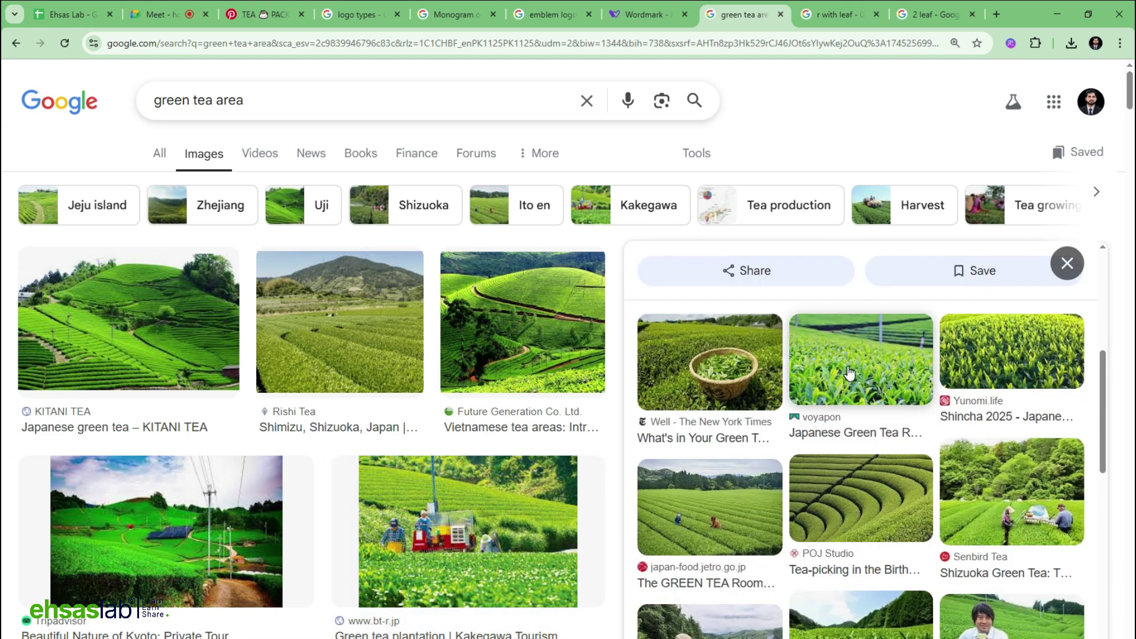
scroll(953, 383, "down", 3)
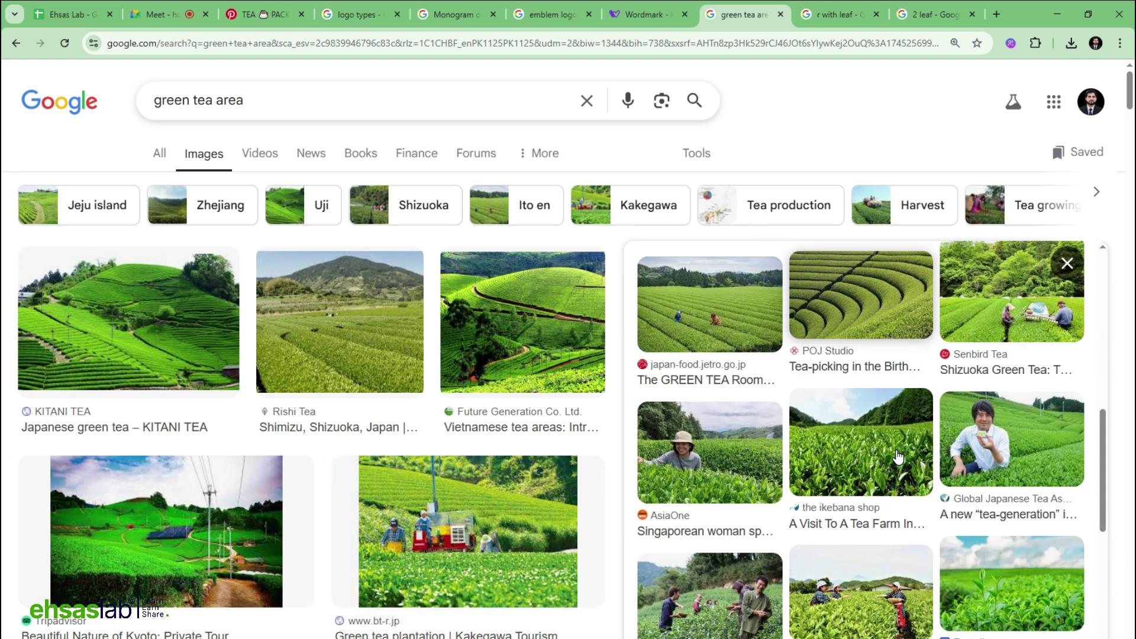
left_click(834, 465)
scroll(842, 470, "down", 5)
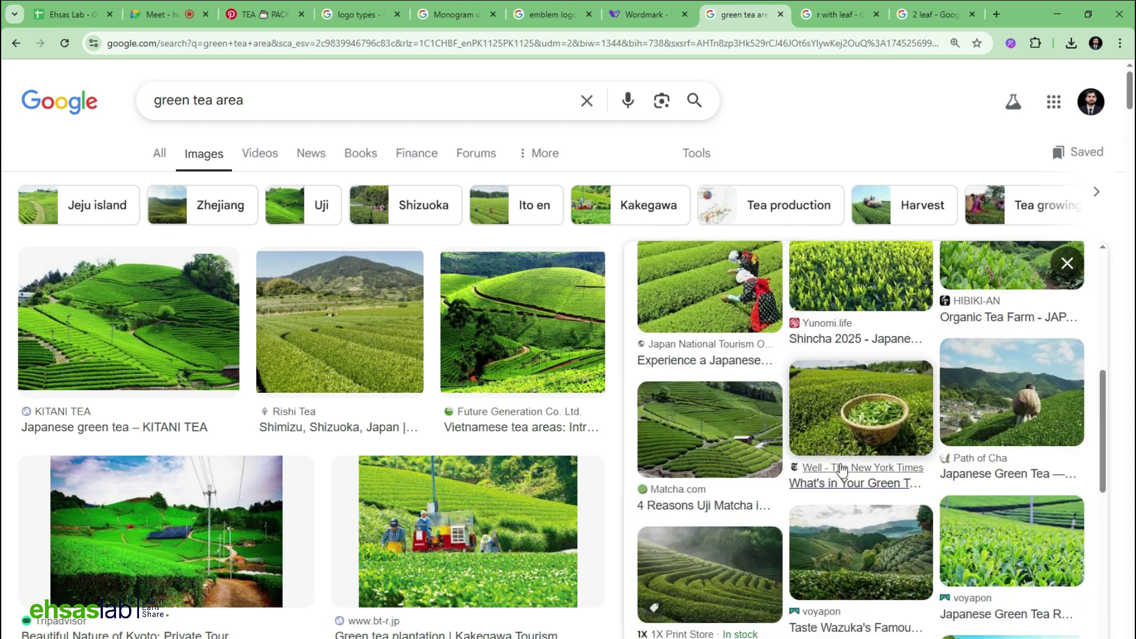
left_click(852, 291)
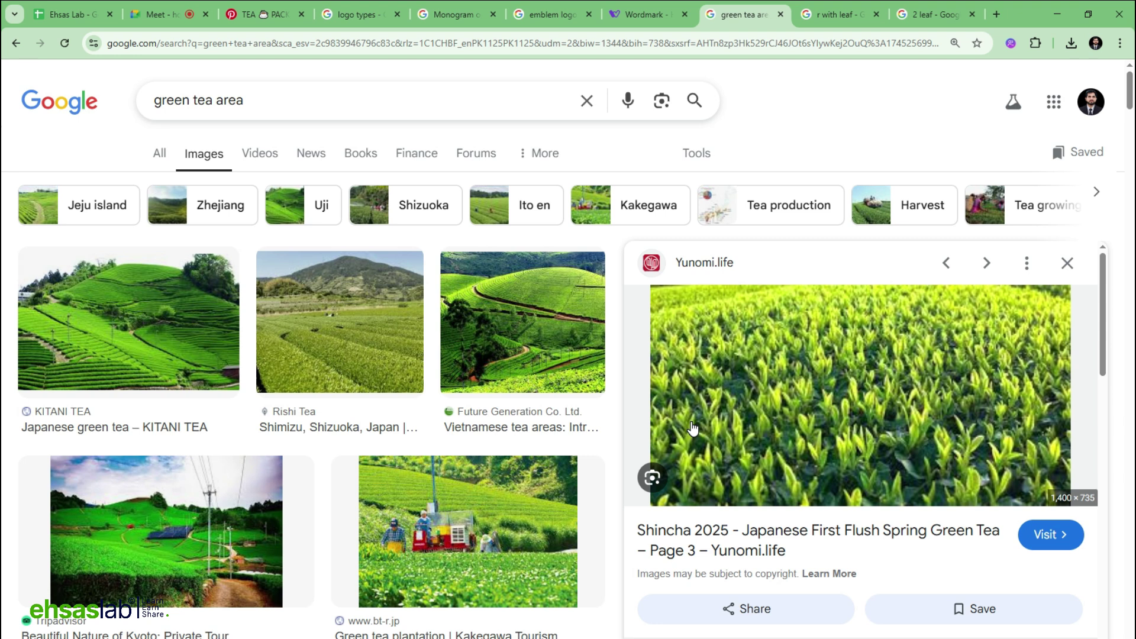
Open the source page of the Yunomi.life Shincha 2025 photo in a new tab.
scroll(692, 428, "down", 5)
scroll(692, 428, "up", 5)
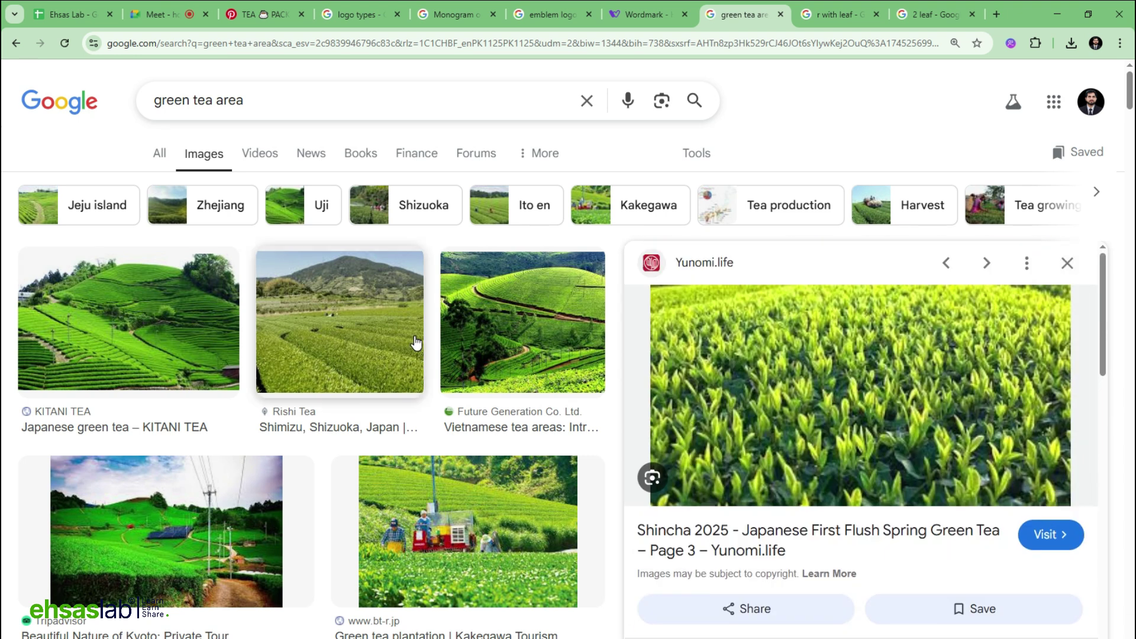
scroll(828, 384, "down", 3)
right_click(774, 271)
left_click(835, 291)
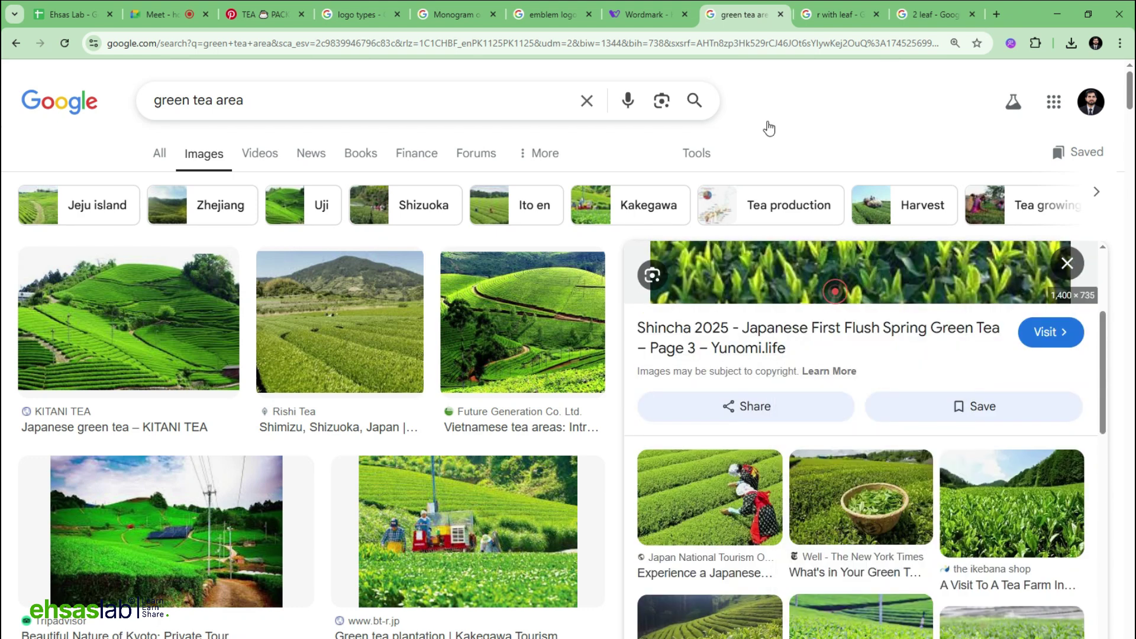
Browse more related tea field images, including the HIBIKI-AN organic tea farm preview.
scroll(858, 415, "down", 4)
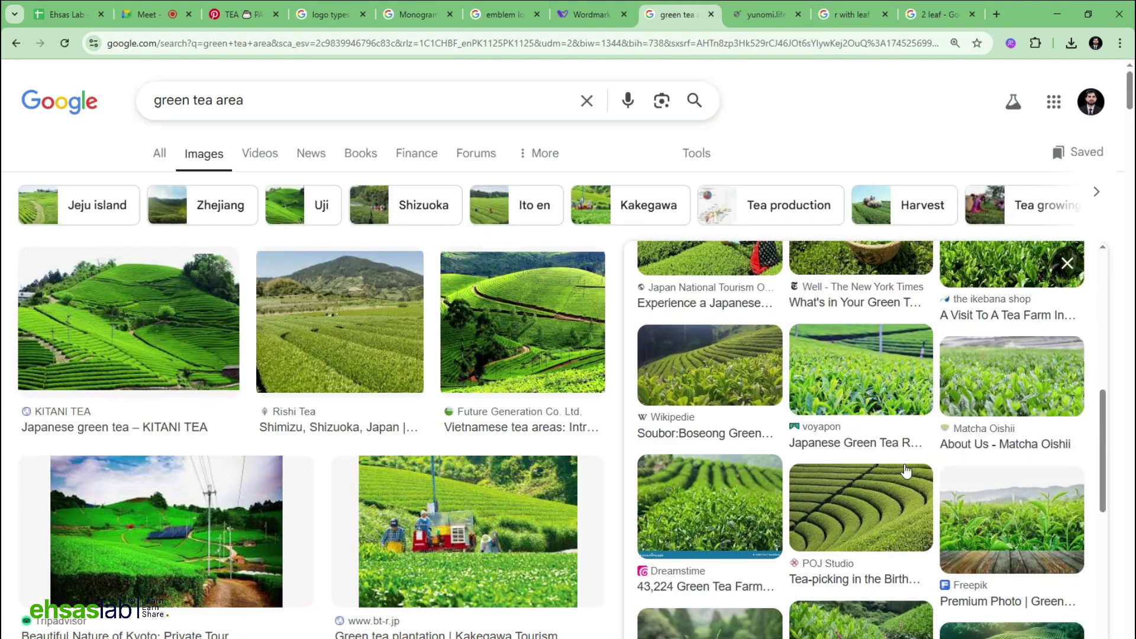
scroll(905, 470, "down", 3)
scroll(857, 444, "up", 10)
scroll(828, 426, "down", 5)
scroll(813, 413, "up", 2)
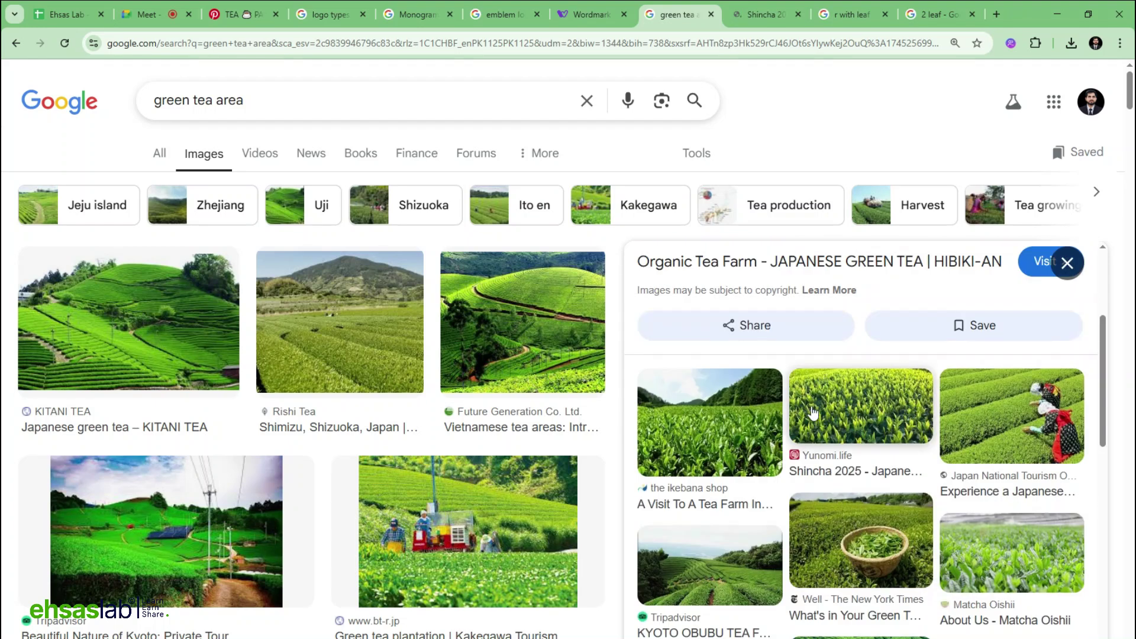
Switch to the yunomi.life Shincha page and open its tea field banner with the snowy mountain in a new tab.
left_click(826, 424)
left_click(763, 14)
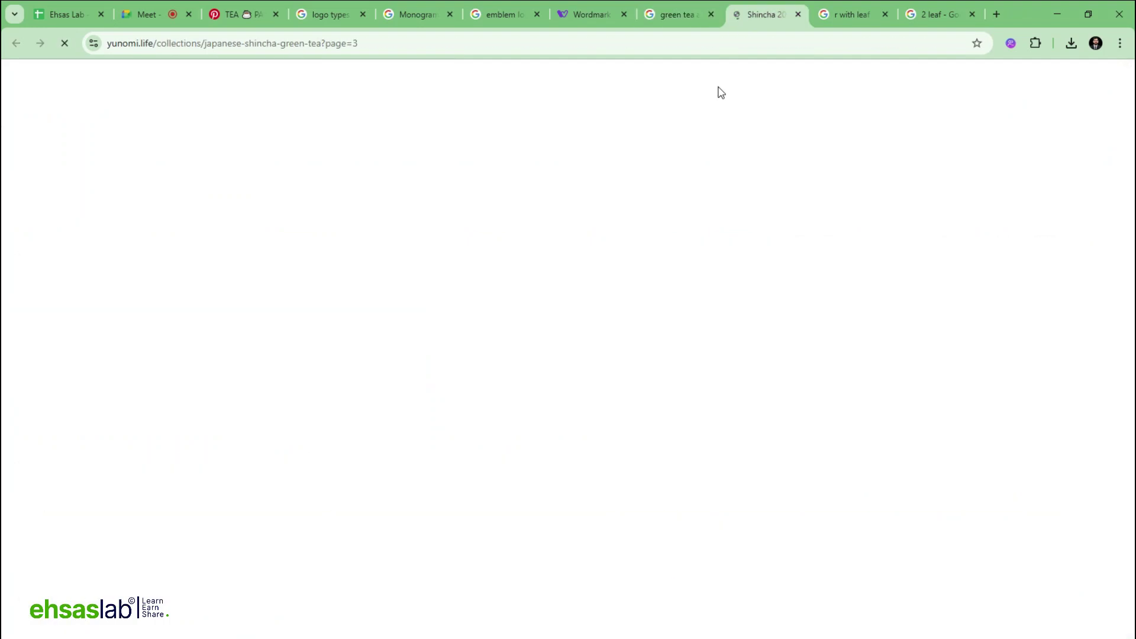
scroll(508, 500, "down", 2)
right_click(417, 290)
left_click(467, 299)
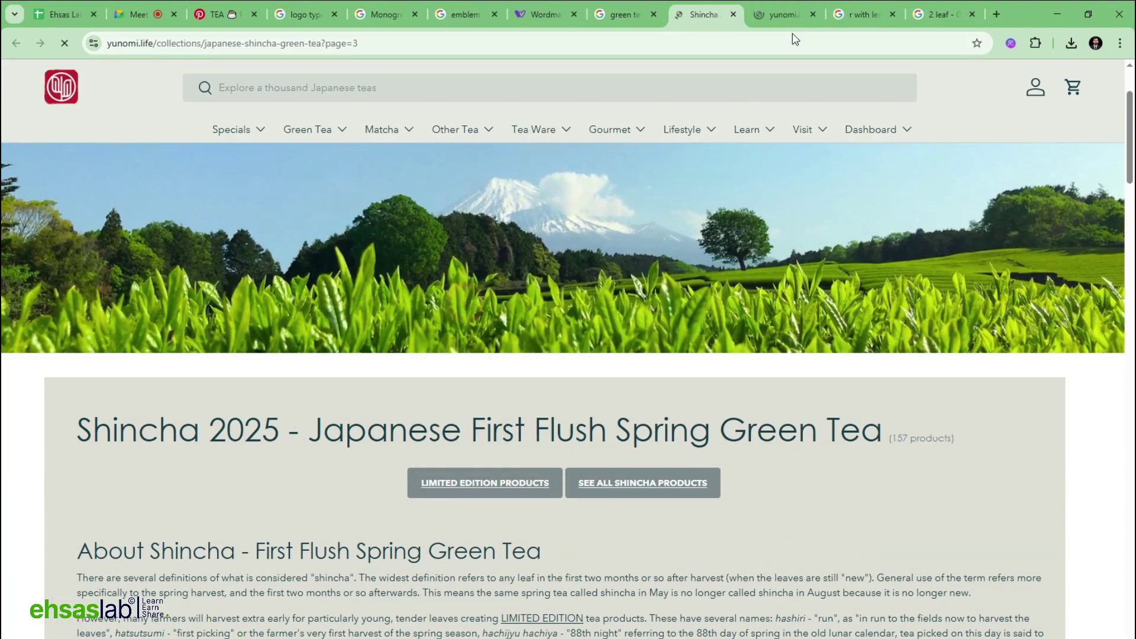
Copy the full-size tea field banner image and paste it into Logo Presentation.ai in Illustrator.
key("ctrl+Tab")
right_click(566, 361)
left_click(595, 409)
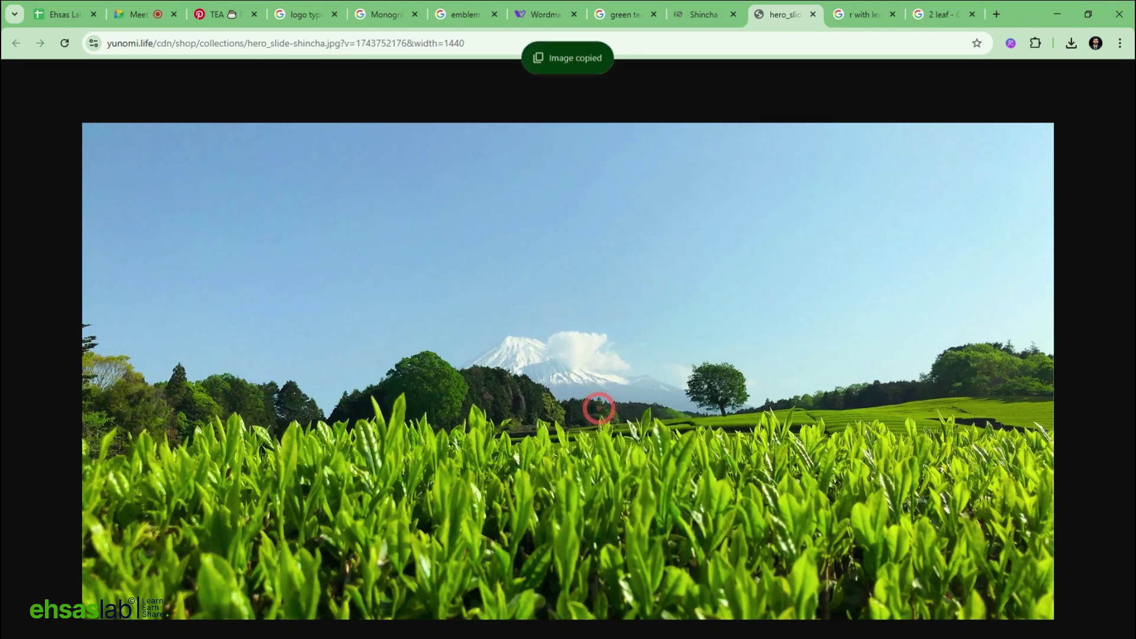
key("alt+Tab")
scroll(456, 457, "up", 1)
key("ctrl+v")
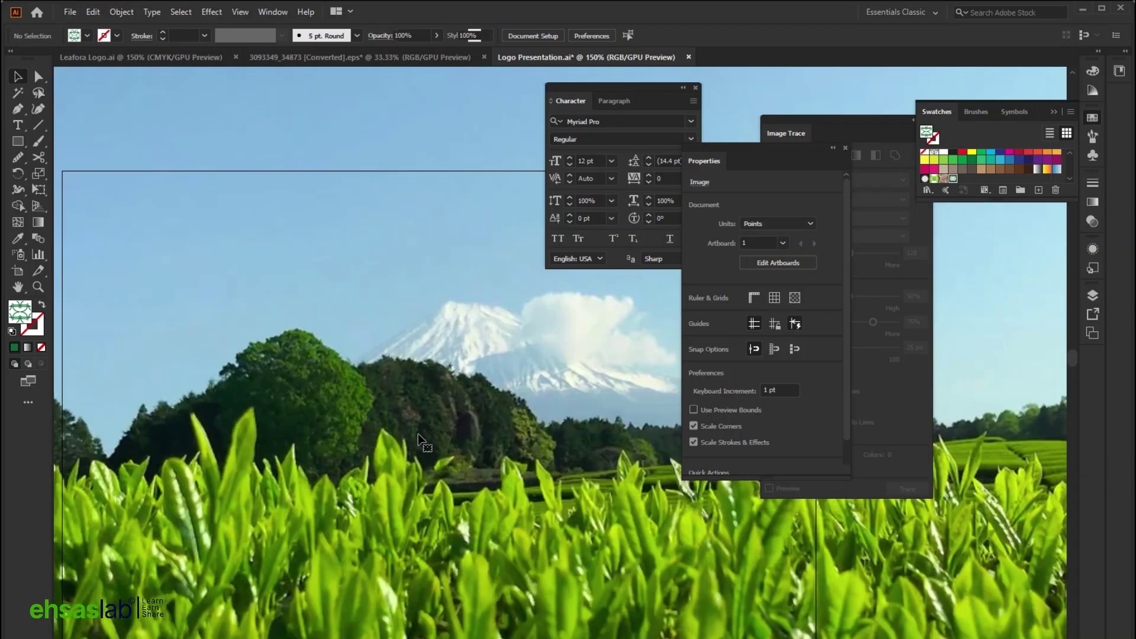
Centre the pasted tea field photo horizontally and align it to the artboard's top edge.
key("ctrl+minus")
key("ctrl+minus")
key("ctrl+minus")
key("ctrl+minus")
left_click_drag(618, 415, 492, 409)
left_click(569, 34)
left_click(607, 35)
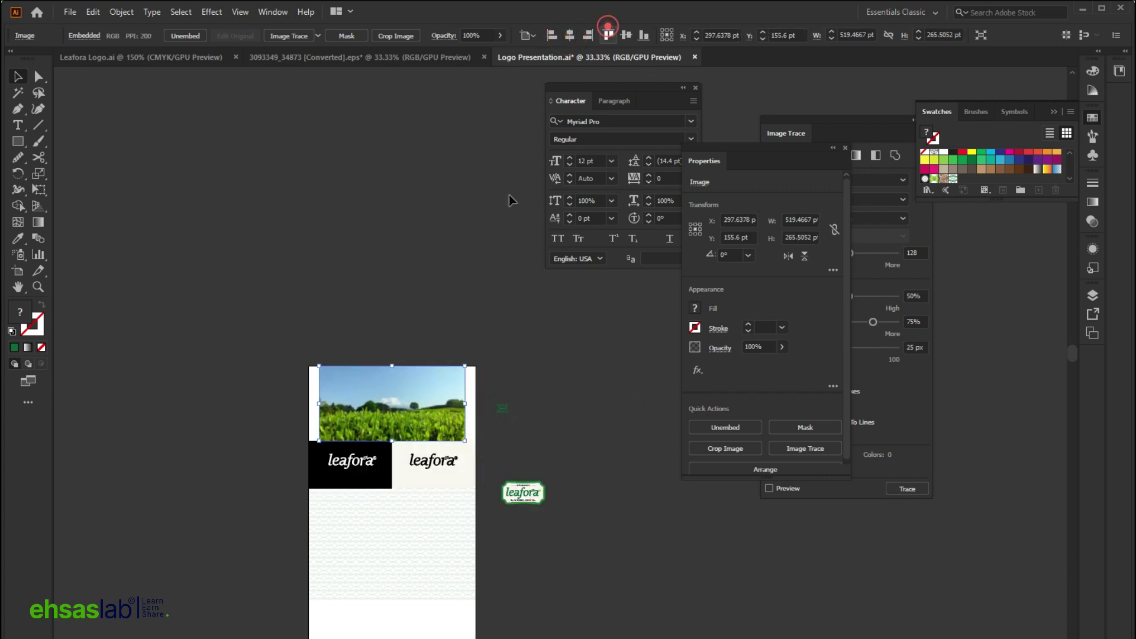
Widen the tea field photo to about 606 pt to cover the artboard's width, with the green leafora logo in front.
key("ctrl+plus")
left_click_drag(559, 338, 606, 336)
key("ctrl+plus")
left_click_drag(426, 381, 401, 345)
key("ctrl+z")
key("ctrl+v")
scroll(429, 388, "up", 2)
left_click(284, 243)
scroll(374, 450, "down", 1)
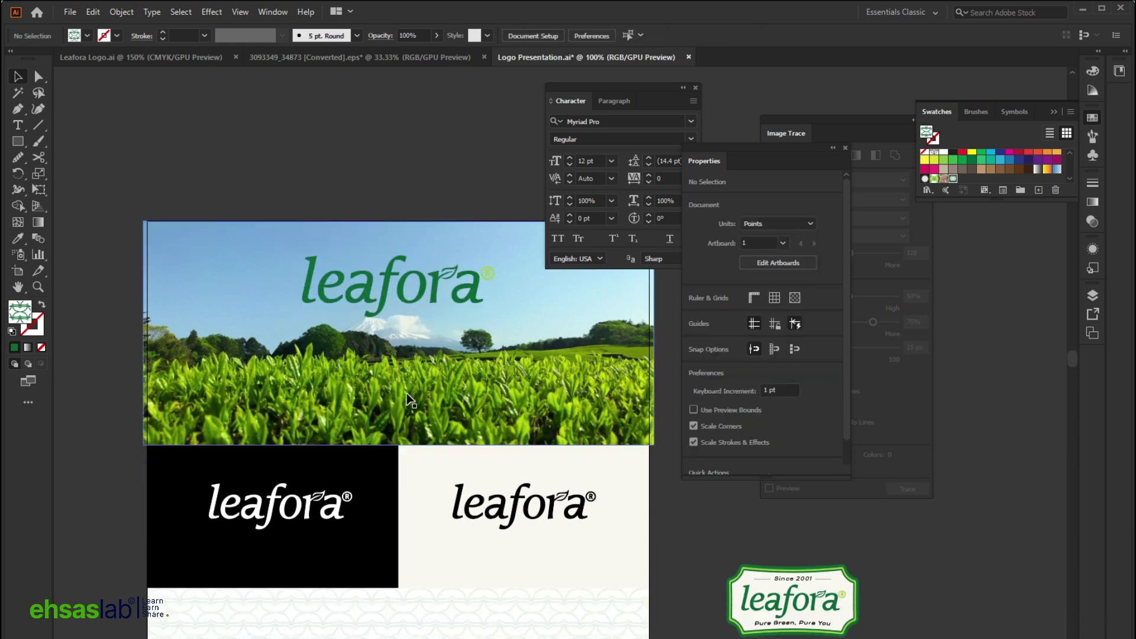
Stretch the tea field photo down to about 276 pt high and shift the two logo panels slightly up over its lower edge.
left_click(394, 389)
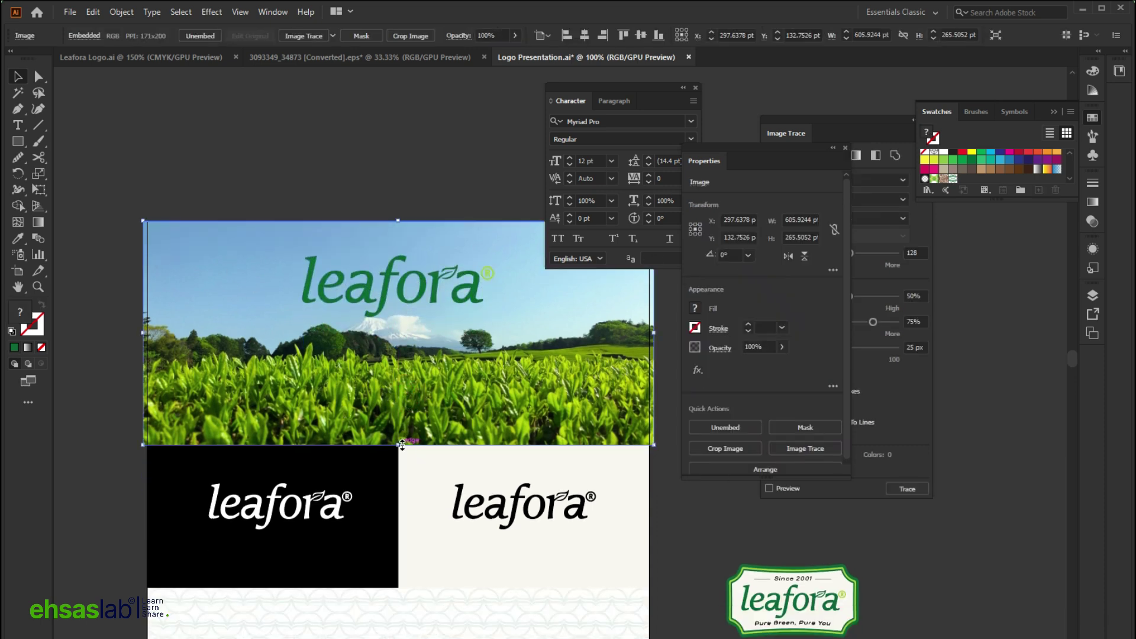
scroll(385, 414, "down", 2)
left_click_drag(102, 398, 473, 423)
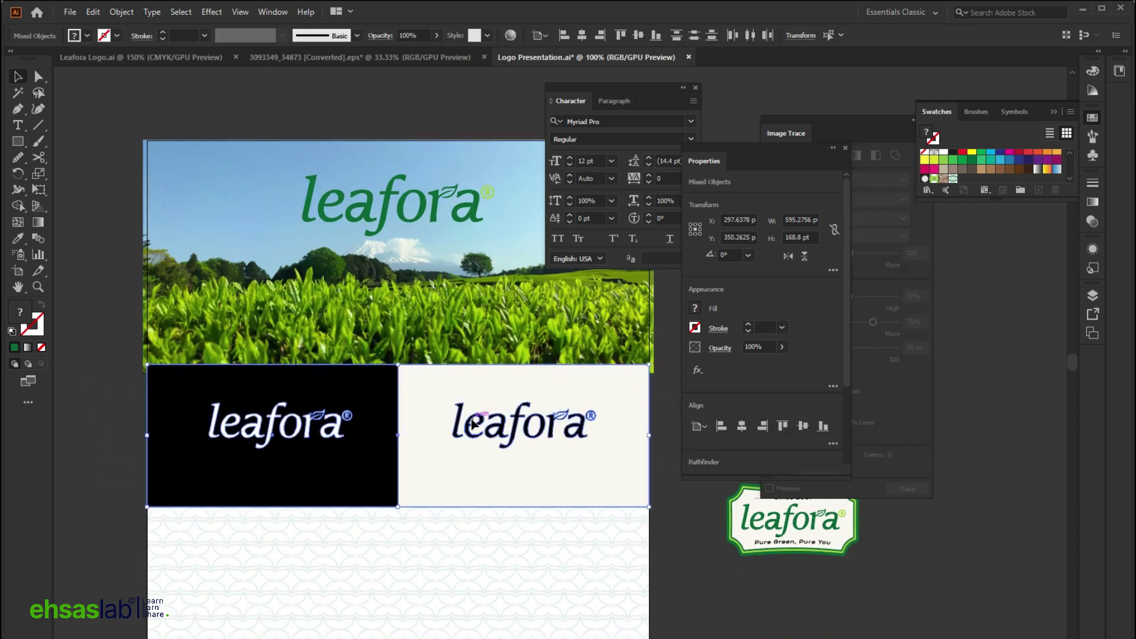
mouse_move(449, 493)
left_mouse_down()
mouse_move(459, 426)
mouse_move(445, 482)
left_mouse_up()
left_click(514, 567)
scroll(392, 578, "down", 2)
scroll(393, 578, "up", 1)
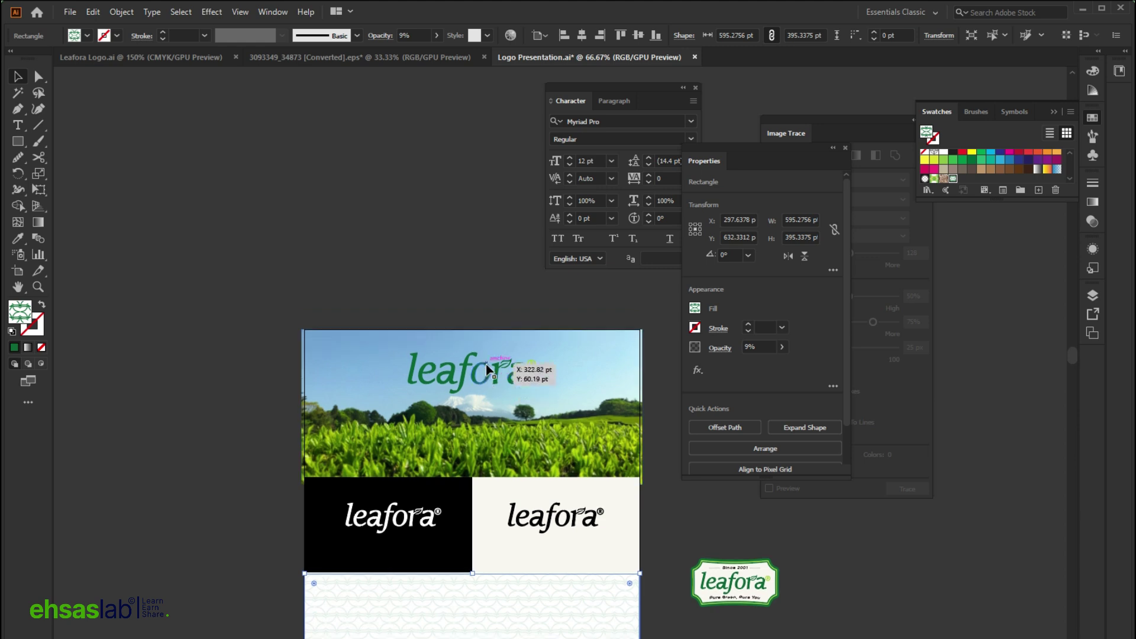
Draw a rectangle about 725 by 289 pt over the tea field photo, extending past the artboard's sides.
left_click(487, 370)
left_click(256, 261)
key("m")
left_click_drag(241, 314, 620, 479)
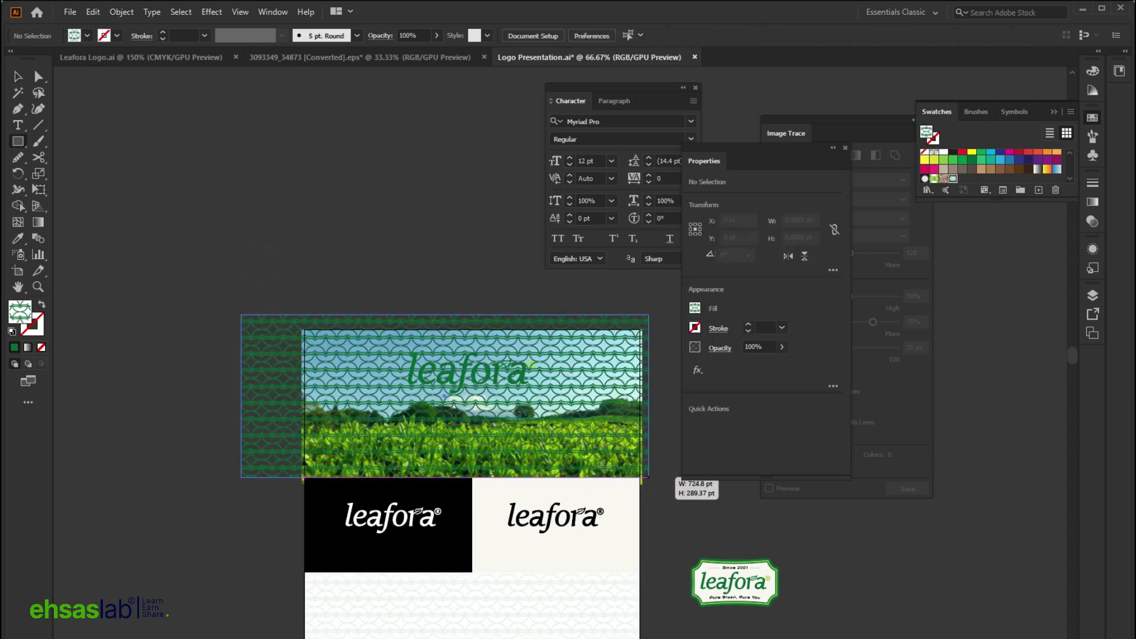
Give the overlay rectangle the logo panel's black fill and set its opacity to 27%.
key("ctrl+equal")
key("ctrl+equal")
scroll(351, 553, "down", 3)
key("i")
left_click(453, 555)
scroll(343, 83, "up", 2)
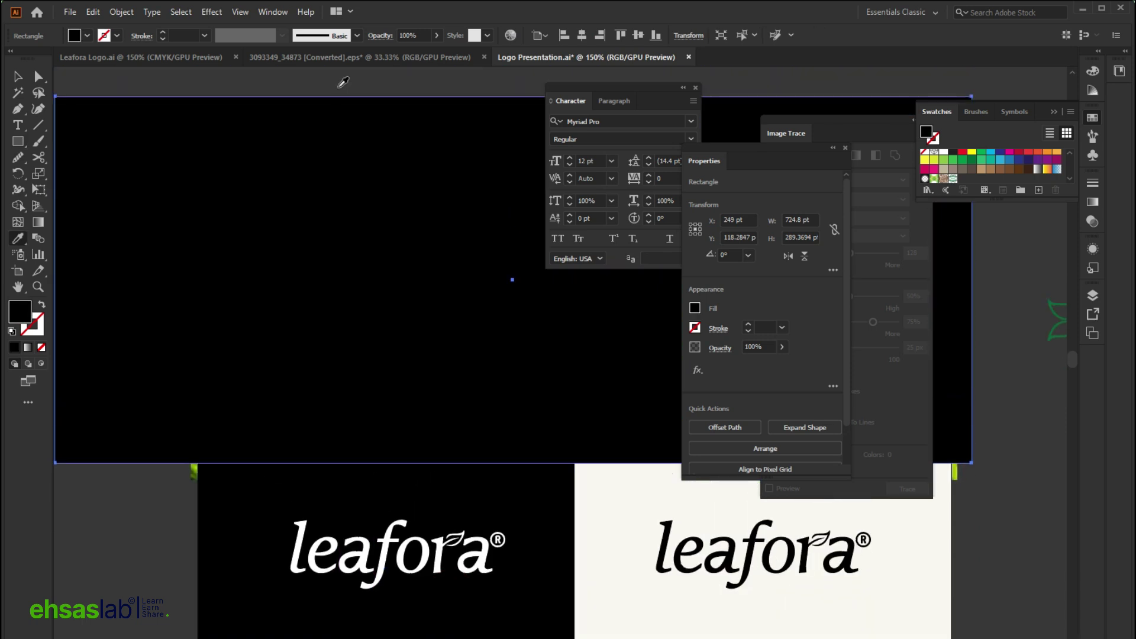
left_click(437, 35)
left_click_drag(438, 54, 396, 54)
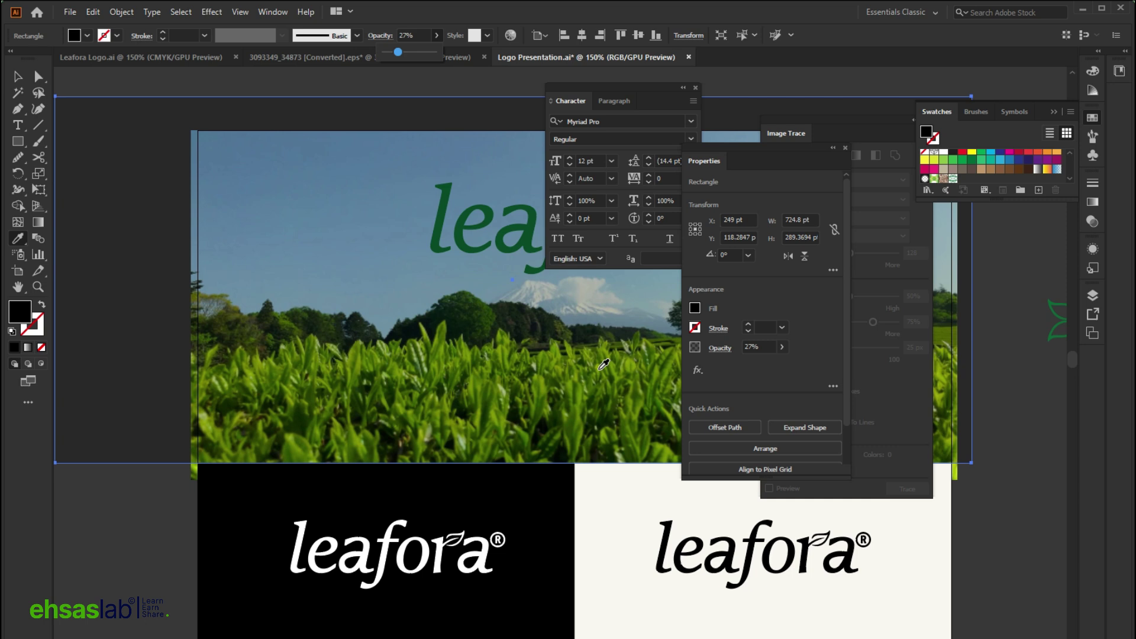
Sample the faint pattern onto the overlay rectangle, and replace it with the cream fill of the light logo panel.
scroll(272, 389, "down", 1)
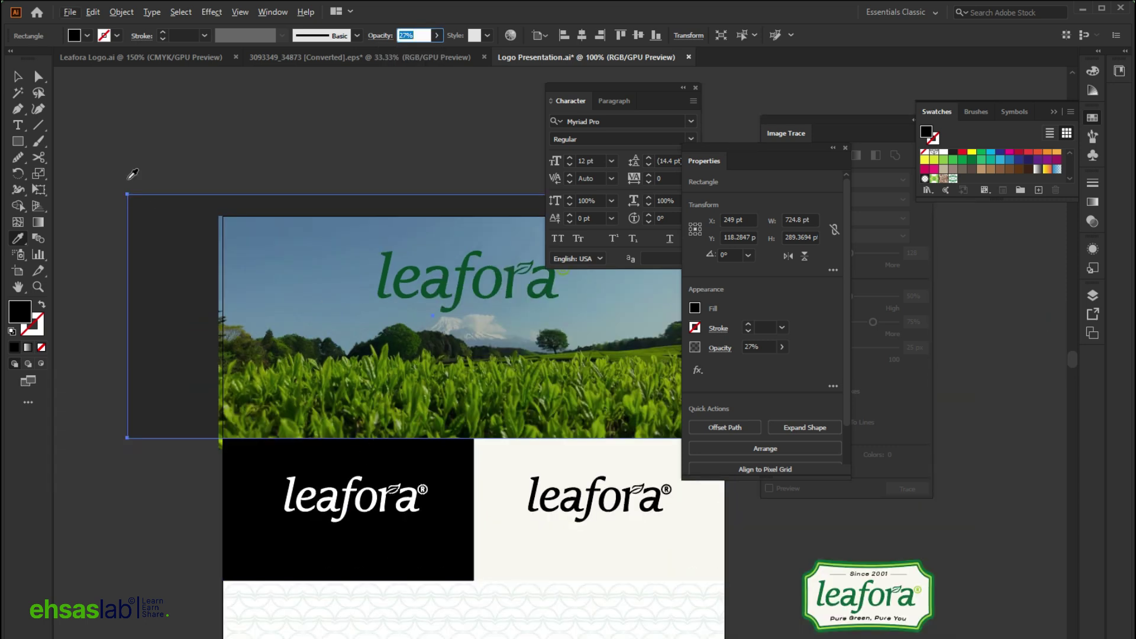
scroll(409, 459, "down", 5)
scroll(426, 472, "up", 5)
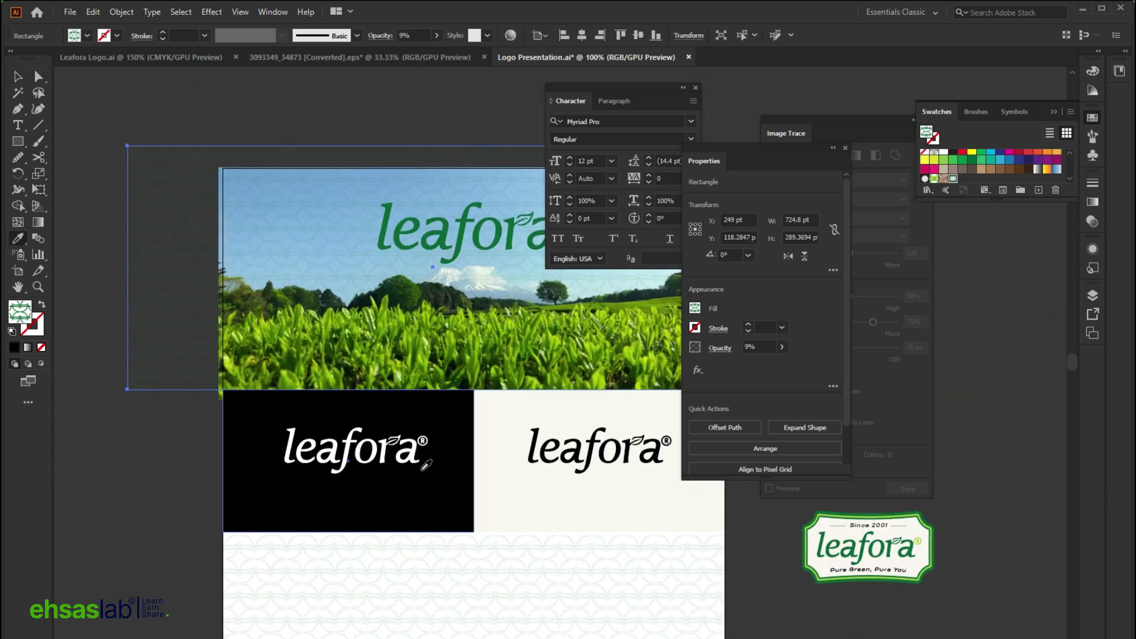
left_click(484, 510)
scroll(421, 471, "up", 1)
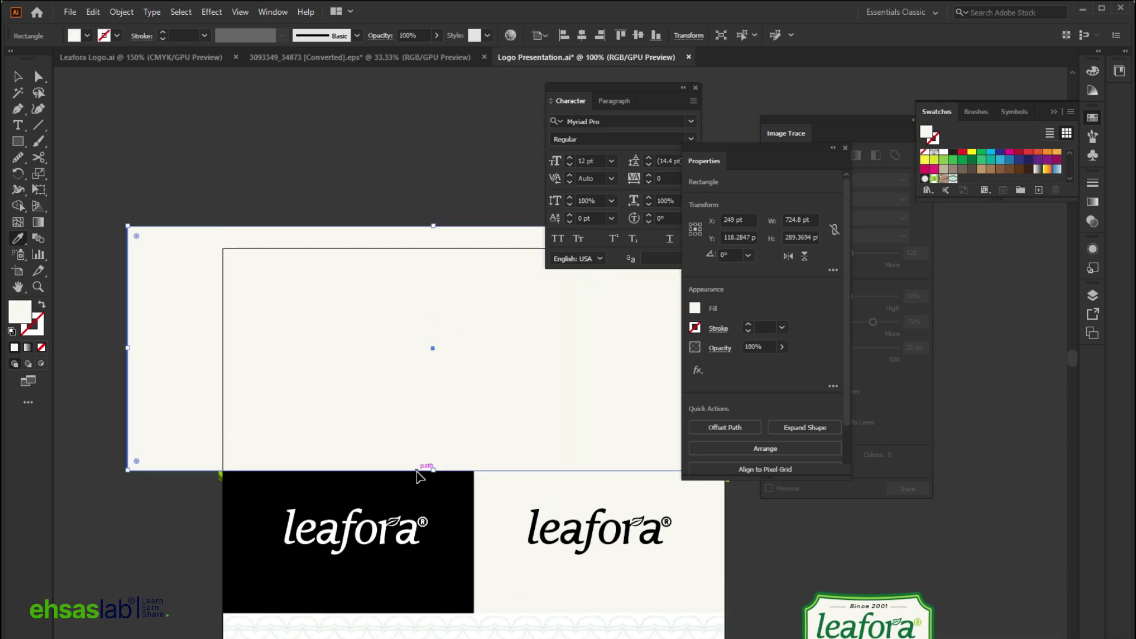
Restack the cream rectangle behind the green leafora logo and send the tea field photo to the back.
key("ctrl+shift+bracketleft")
key("v")
left_click(304, 395)
key("ctrl+shift+bracketleft")
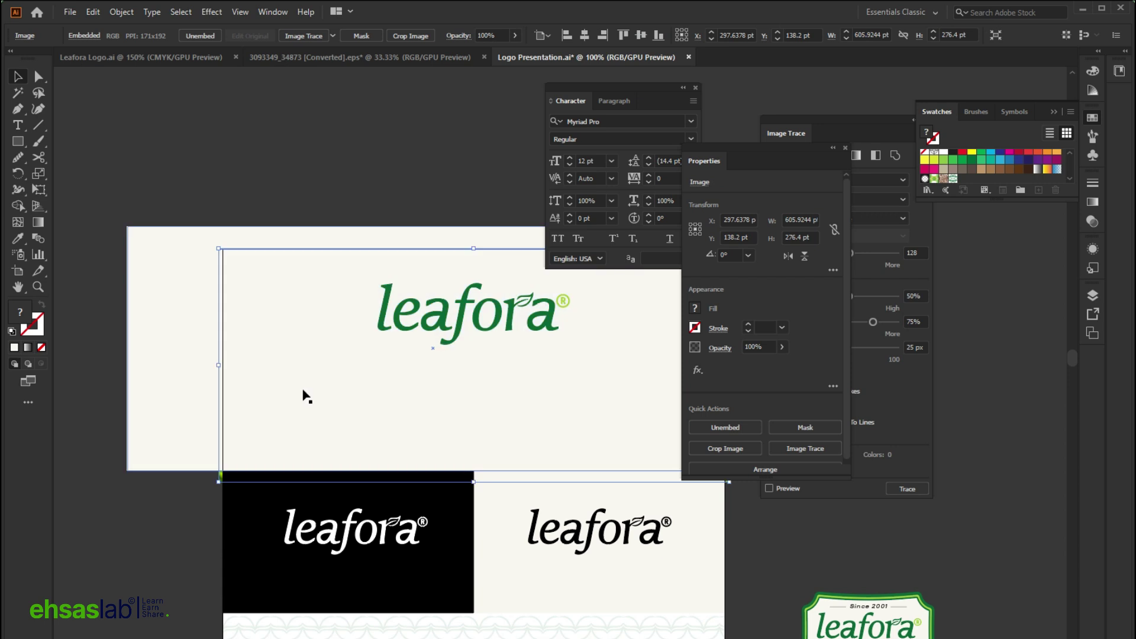
Lower the cream overlay rectangle's opacity to 0%.
left_click(301, 389)
left_click(437, 35)
left_click_drag(434, 52, 384, 53)
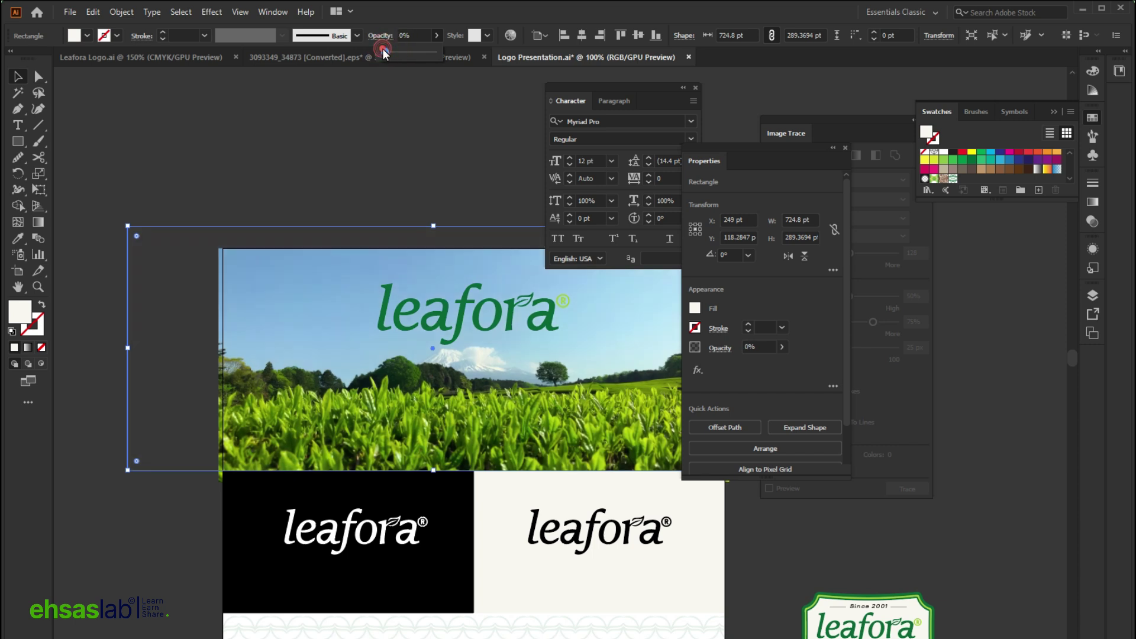
Scale the green leafora logo on the tea field photo down to about 207 pt wide.
left_click(171, 210)
left_click_drag(412, 334, 332, 384)
left_click(379, 359)
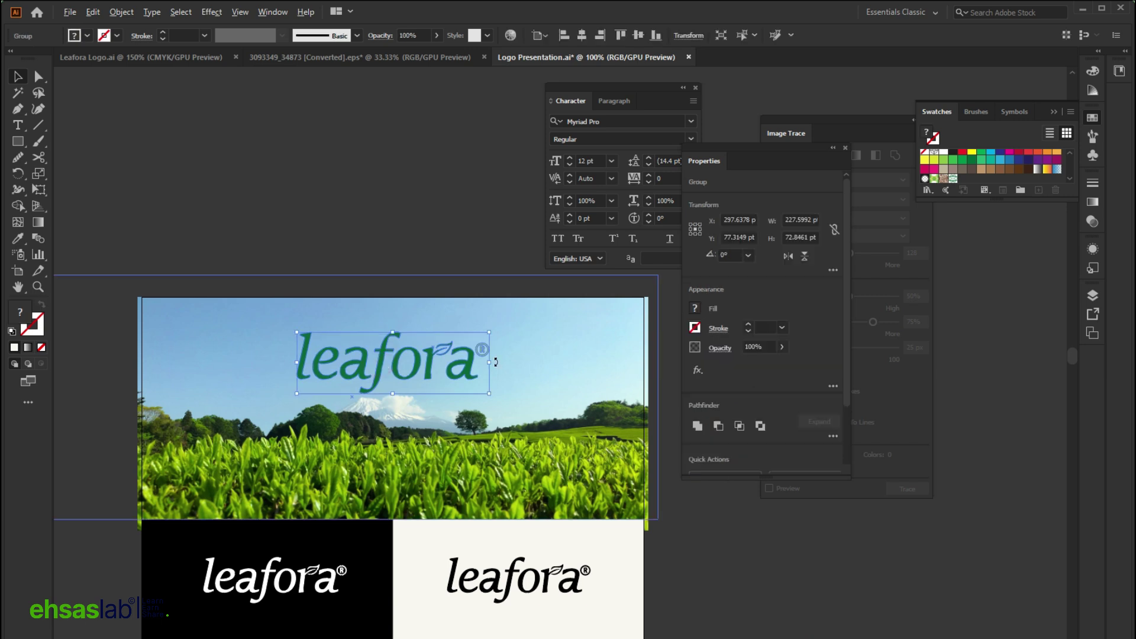
scroll(493, 367, "up", 2)
left_click_drag(481, 363, 494, 365)
scroll(495, 366, "down", 3)
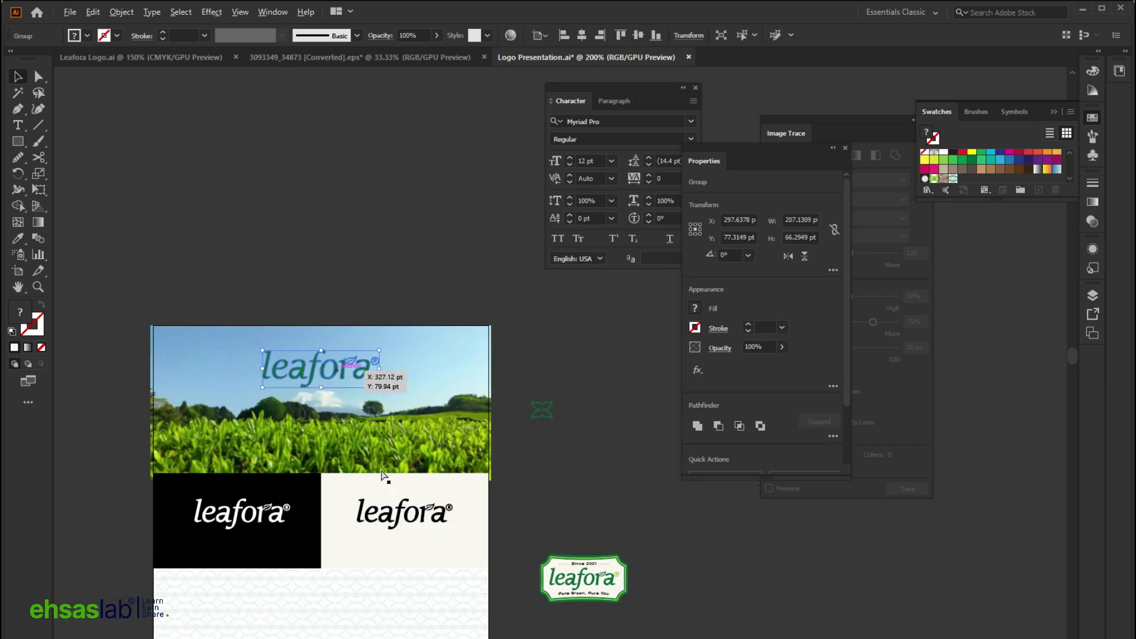
Preview the whole presentation artboard in full-screen presentation mode and return to editing.
left_click(635, 488)
key("shift+f")
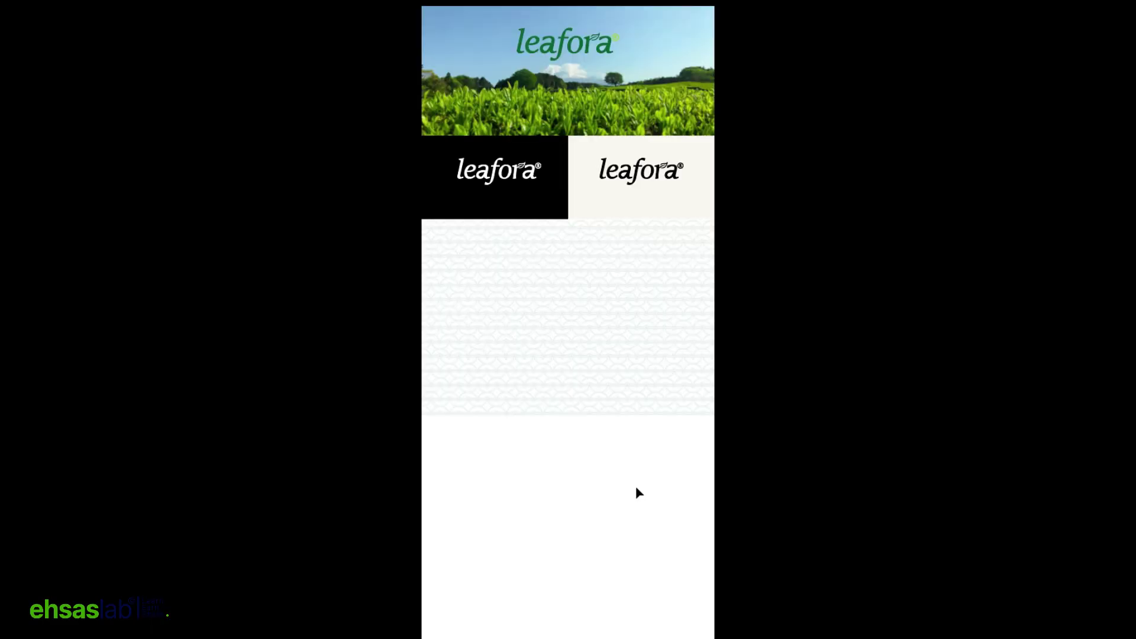
key("Escape")
Remove the transparent overlay rectangle and extend the tea field photo slightly downward.
scroll(550, 314, "up", 3)
left_click(471, 319)
left_click_drag(430, 330, 428, 334)
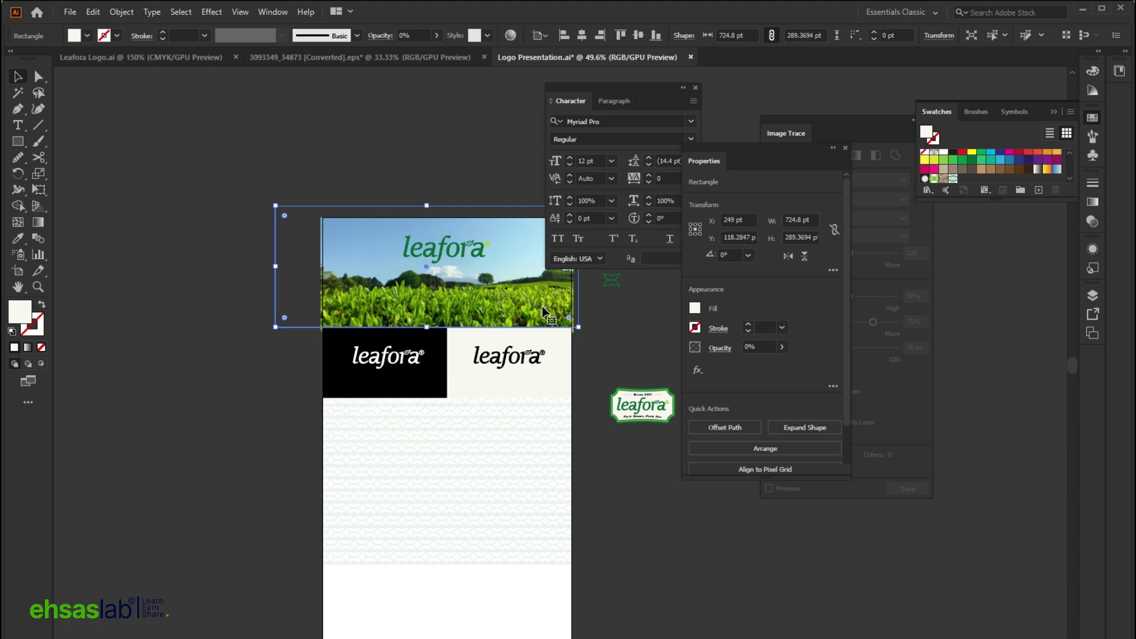
left_click(521, 314)
left_click(519, 286)
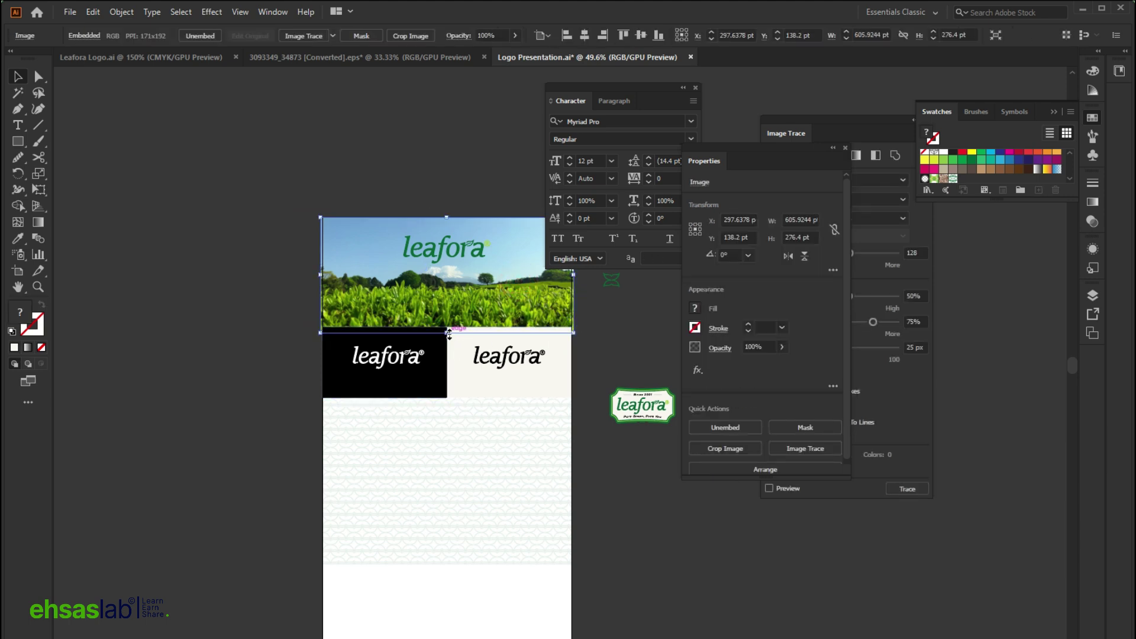
Nudge the black and cream logo panels down to a Y position of about 369 pt, against the photo's lower edge.
left_click_drag(304, 361, 530, 379)
scroll(528, 378, "up", 3)
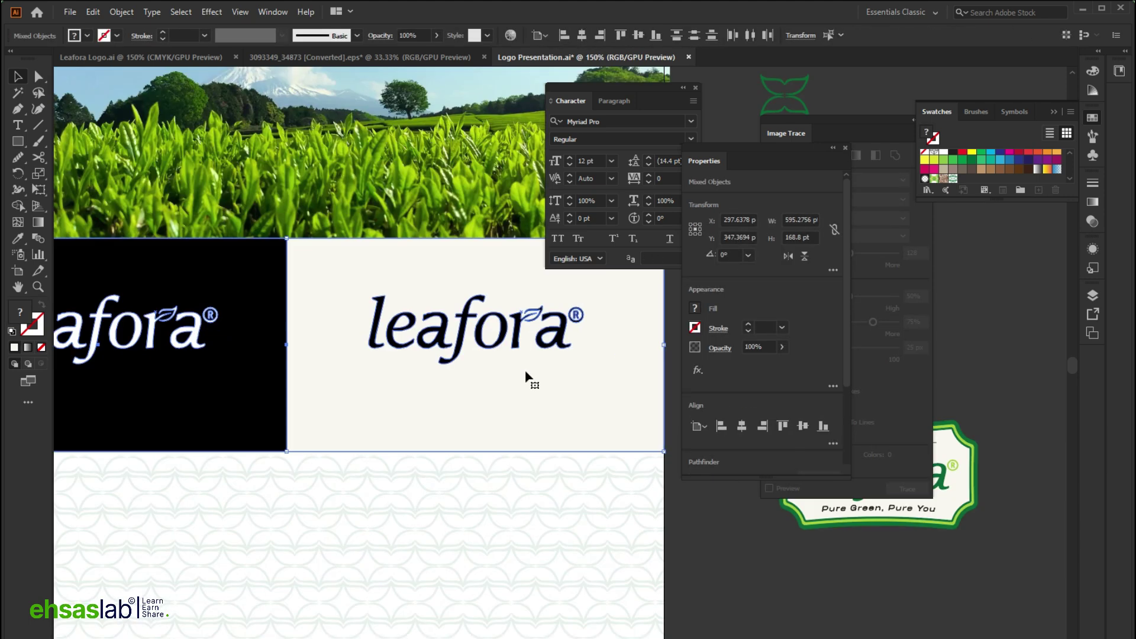
key("Down")
key("Down")
key("Down")
key("Down")
key("Down")
key("Down")
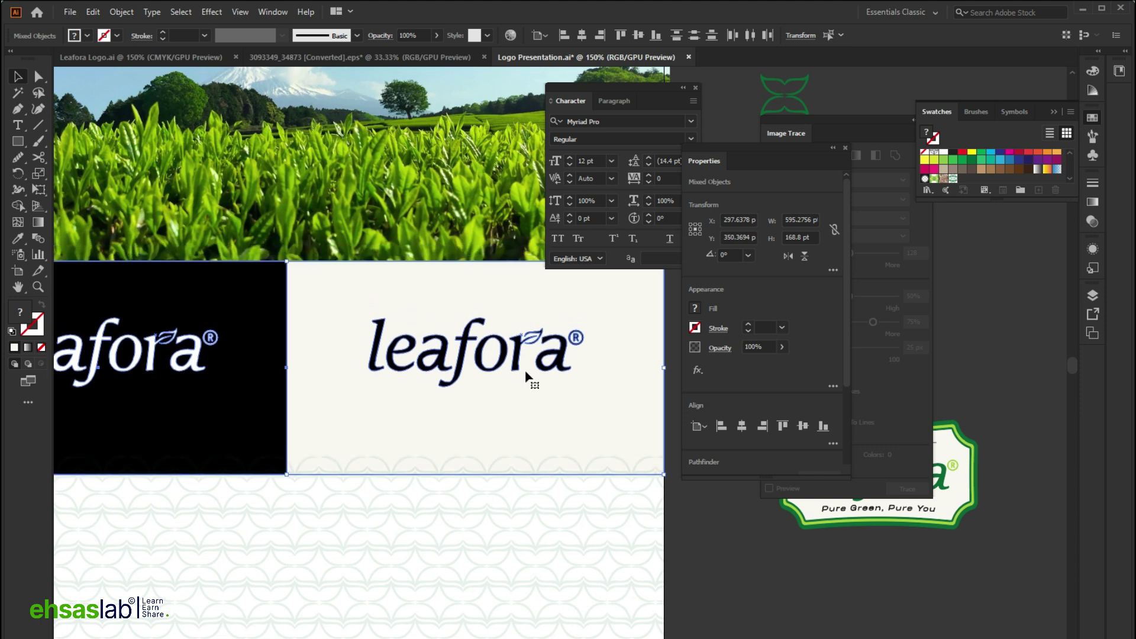
key("Down")
key("Down")
key("Down")
key("Down")
key("Down")
key("Down")
key("Down")
key("Down")
key("Down")
key("Down")
key("Down")
key("Down")
key("Down")
key("Down")
key("Down")
key("Down")
key("Down")
key("Down")
key("Down")
key("Down")
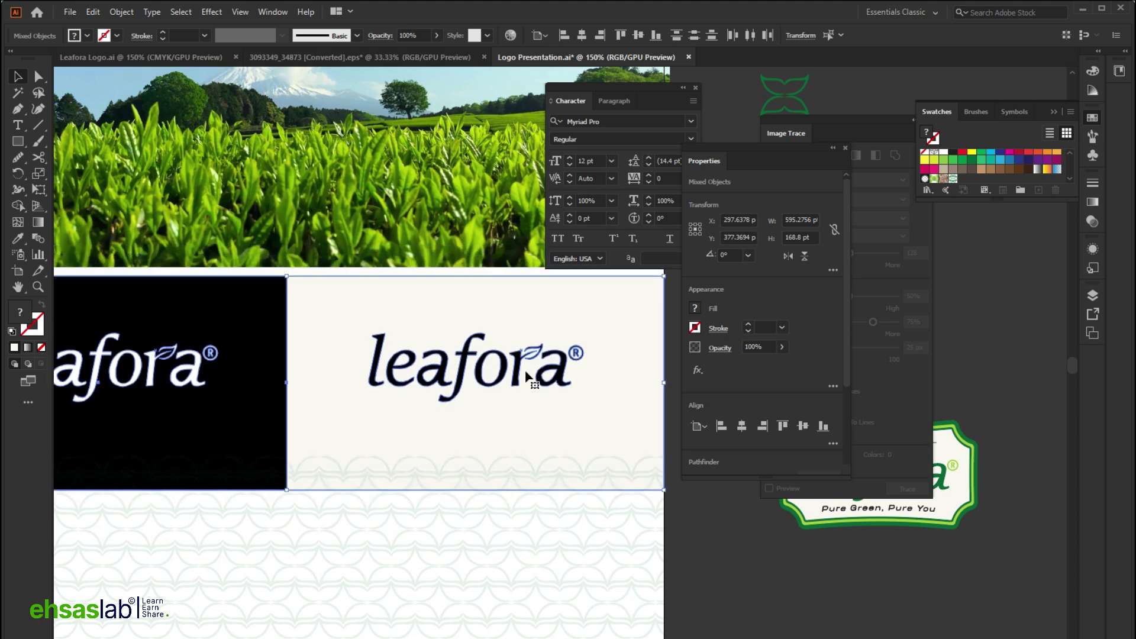
key("Up")
key("Up")
key("Up")
key("Up")
key("Up")
key("Up")
key("Up")
key("Up")
key("Up")
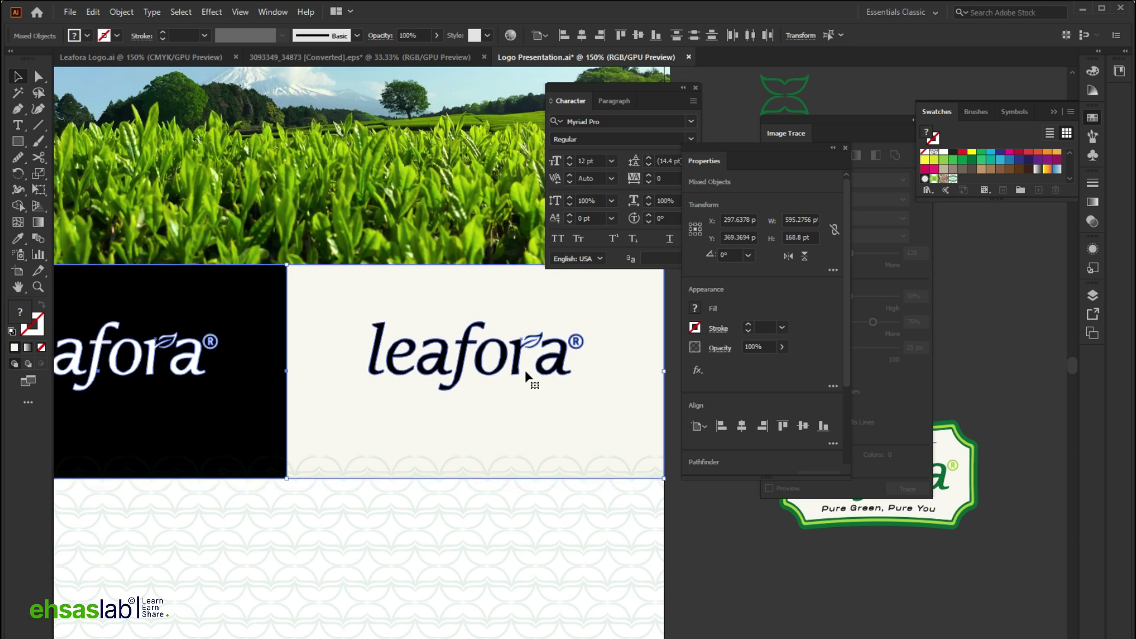
Move the faint pattern panel to a Y position of about 642 pt, with its upper edge against the black and cream logo panels.
double_click(519, 532)
double_click(697, 552)
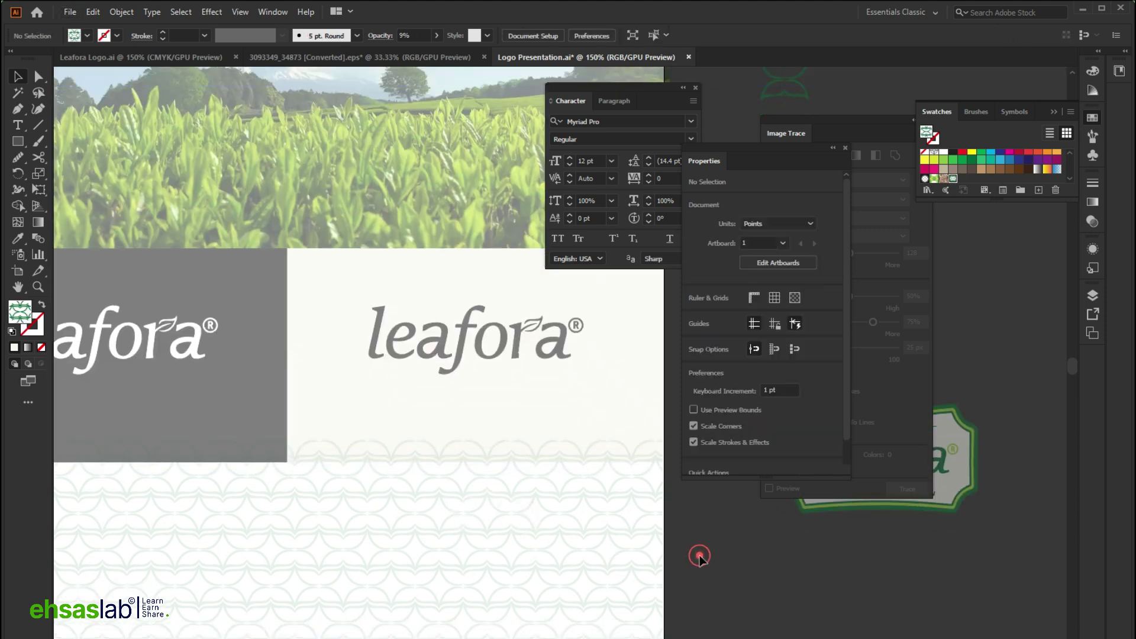
scroll(509, 514, "down", 3)
scroll(477, 472, "up", 4)
left_click_drag(567, 367, 603, 376)
scroll(509, 400, "up", 3)
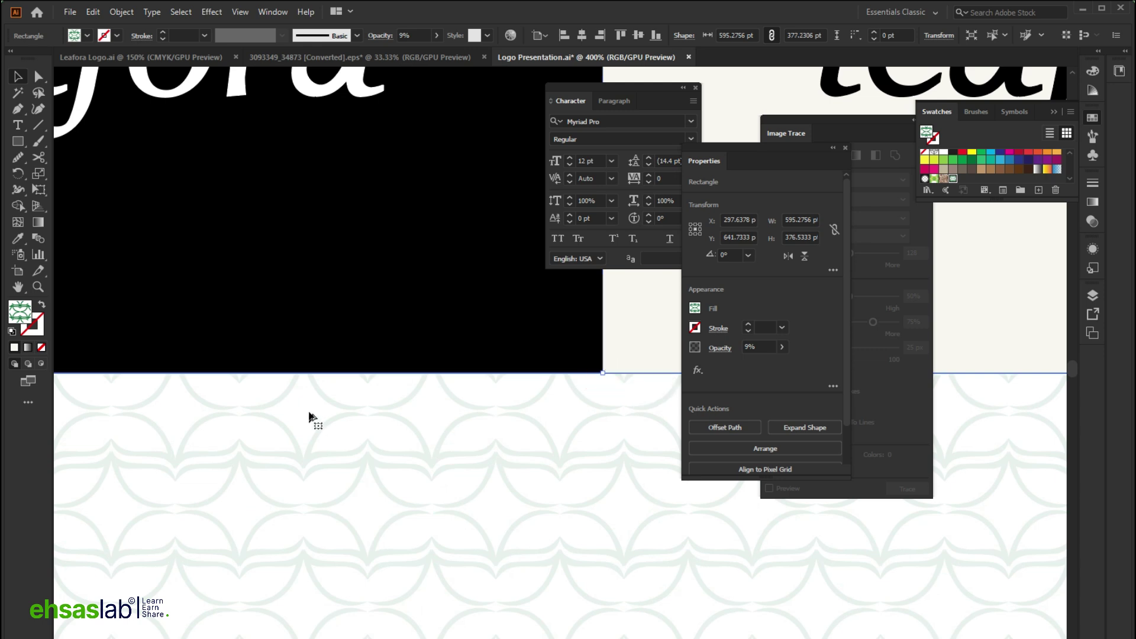
scroll(310, 419, "down", 5)
left_click(131, 562)
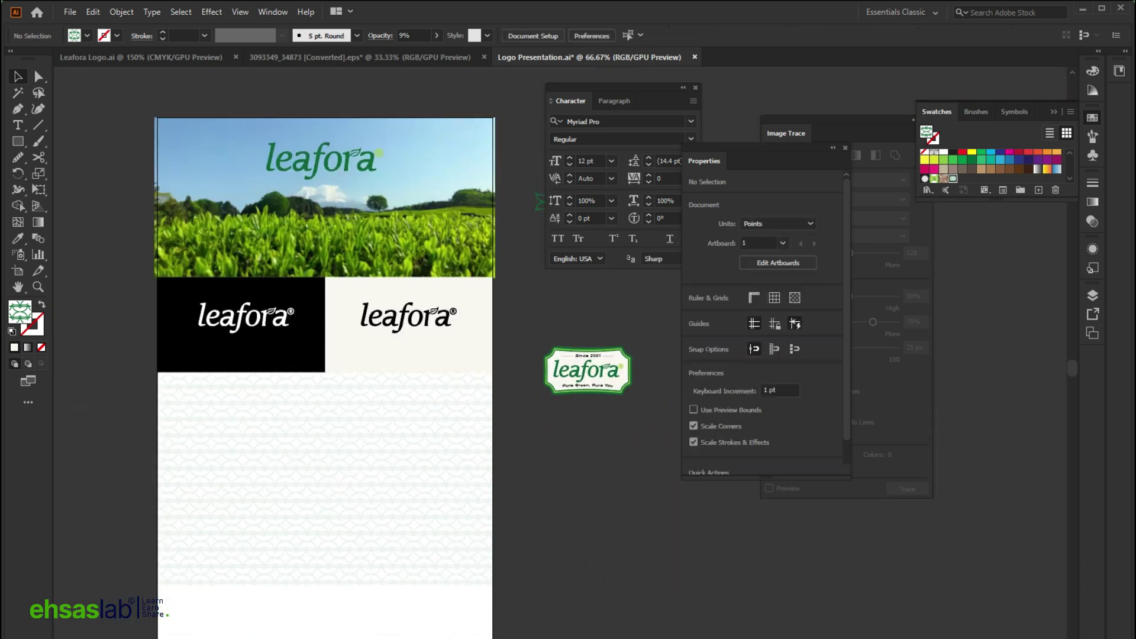
Switch to Chrome and search Google Images for "green tea mockup".
left_click(507, 609)
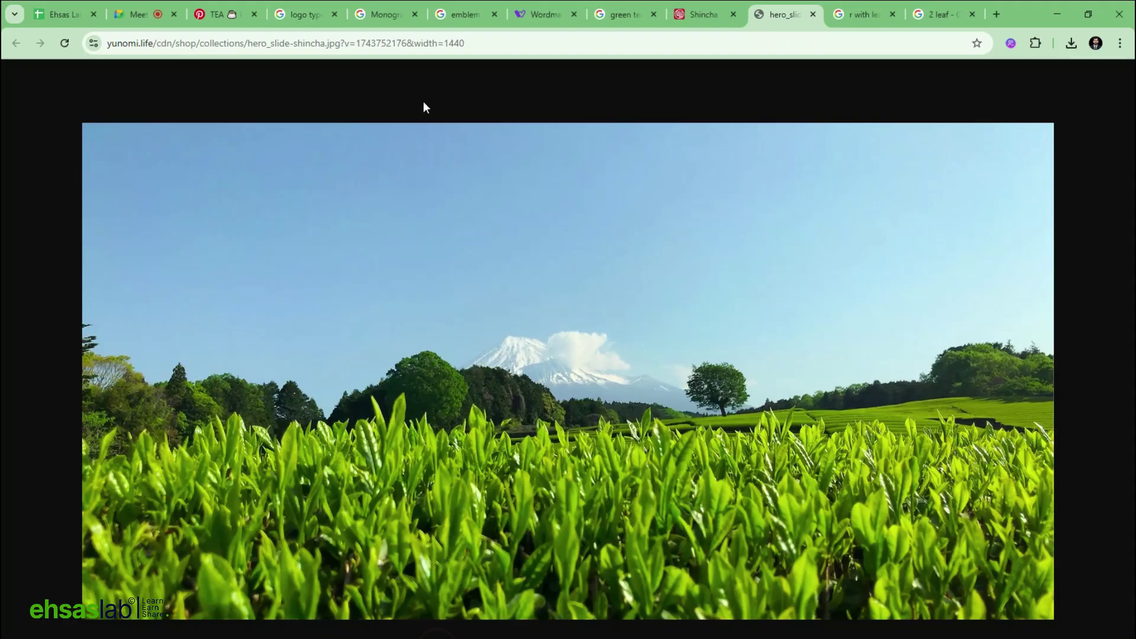
left_click(852, 16)
left_click(785, 47)
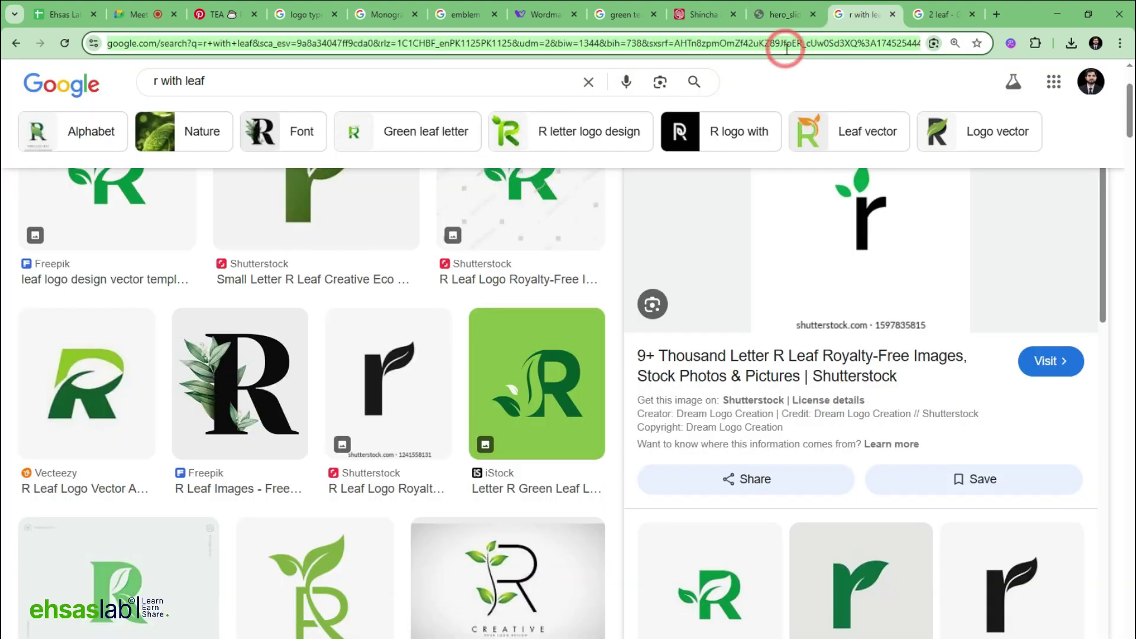
type("گر")
key("BackSpace")
key("BackSpace")
type("green tea ")
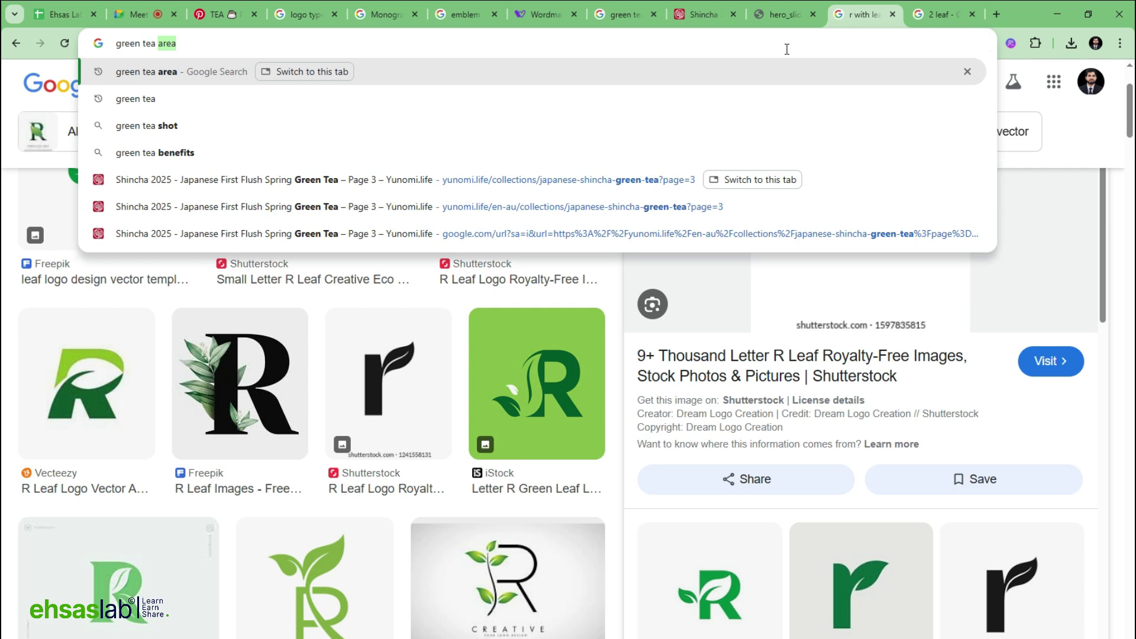
type("mockup")
key("Return")
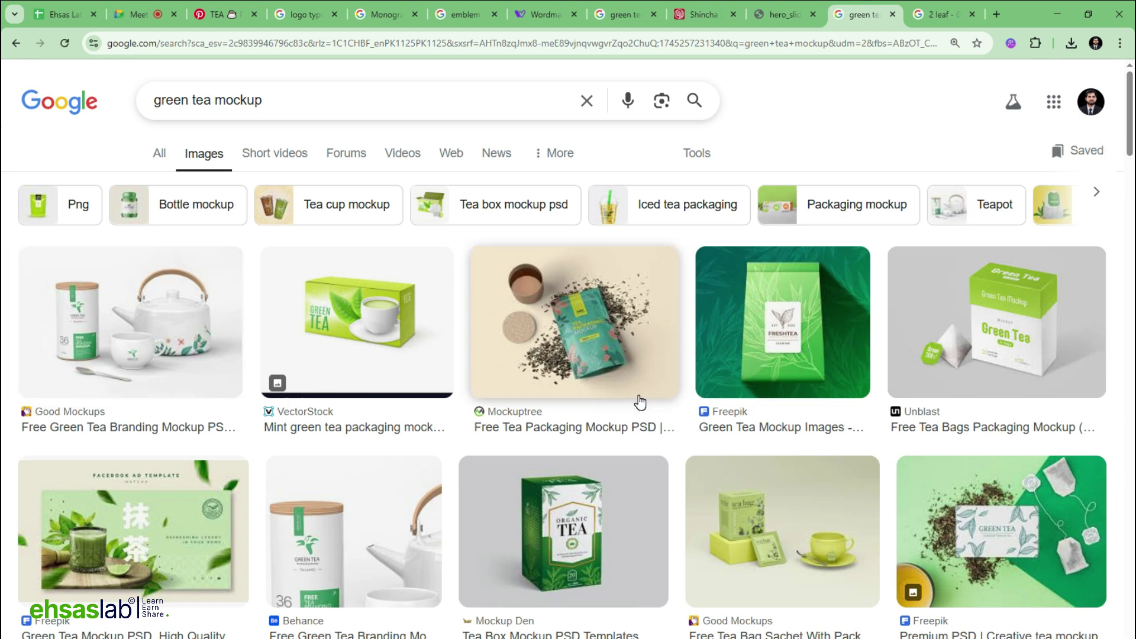
Look through the green tea mockup images and open the VectorStock page of the mint green tea packaging mockup.
scroll(640, 403, "down", 5)
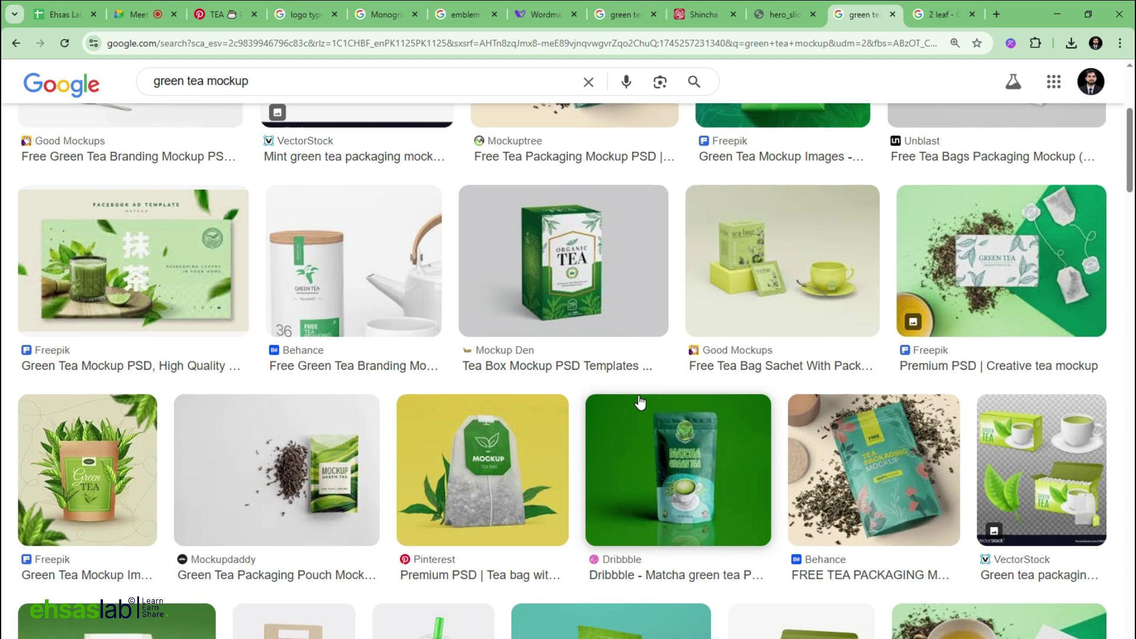
scroll(640, 402, "down", 3)
scroll(638, 395, "down", 6)
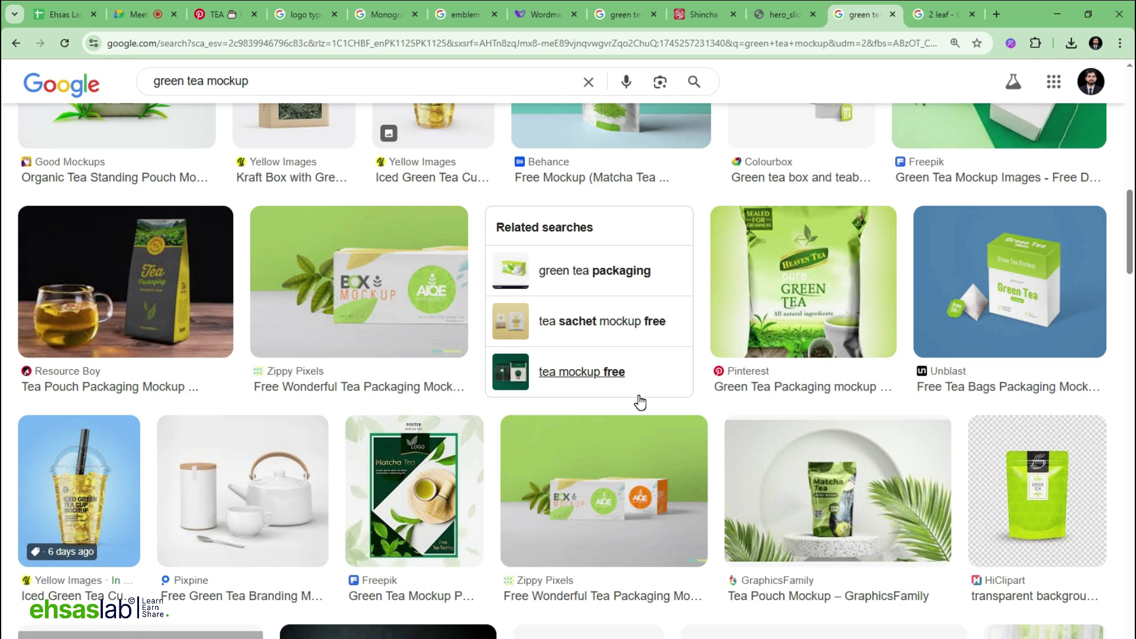
scroll(639, 403, "down", 1)
scroll(640, 402, "up", 2)
scroll(639, 403, "down", 6)
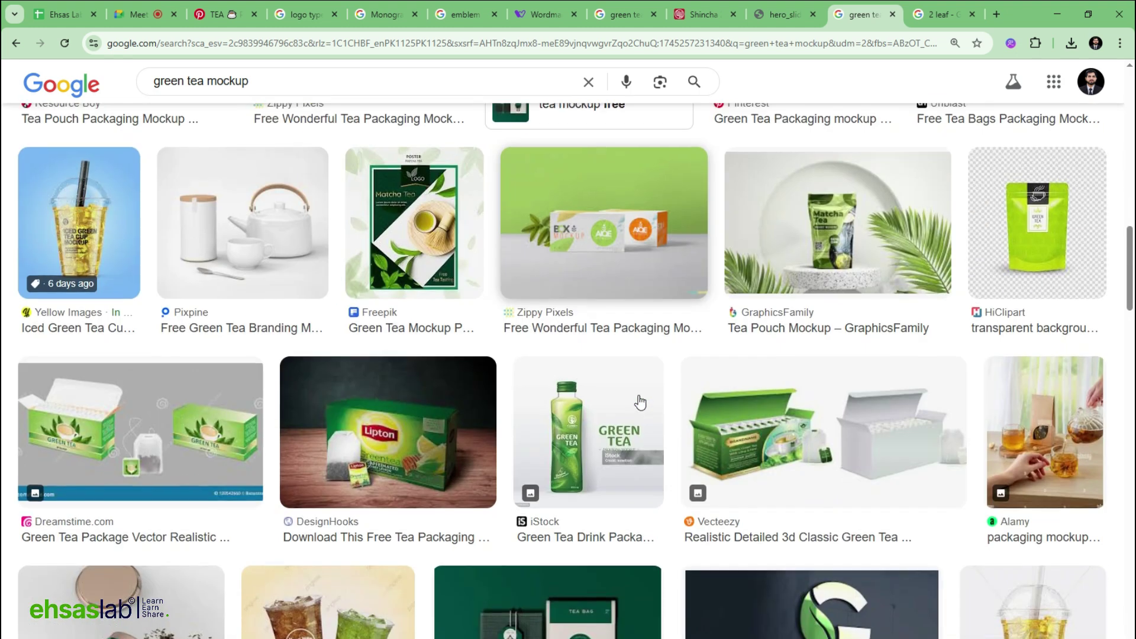
scroll(639, 403, "up", 15)
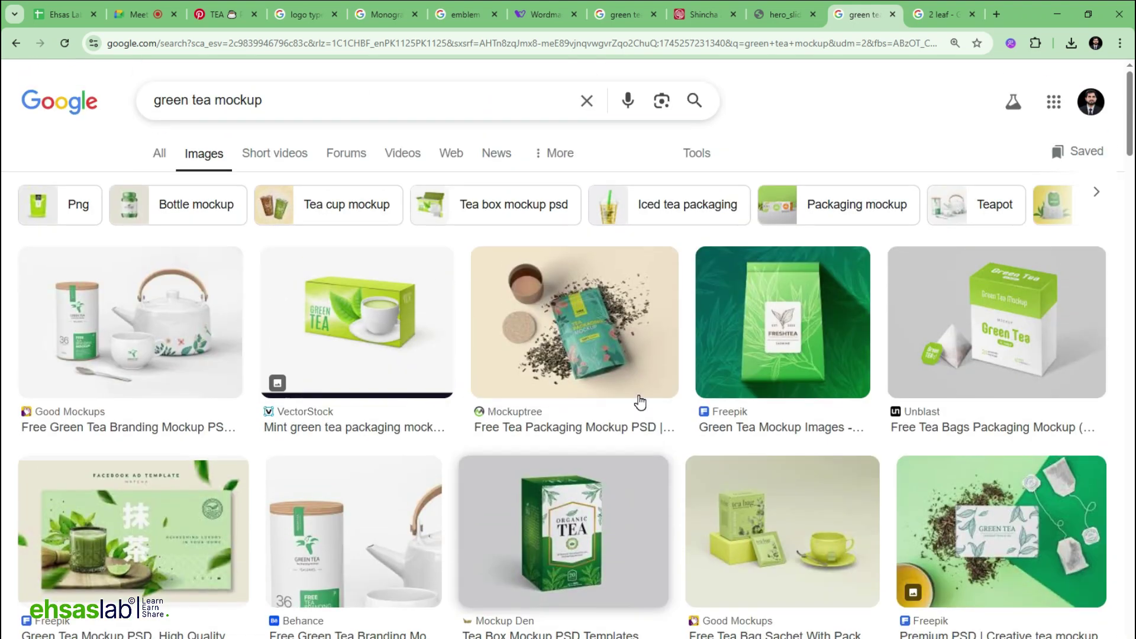
left_click(380, 334)
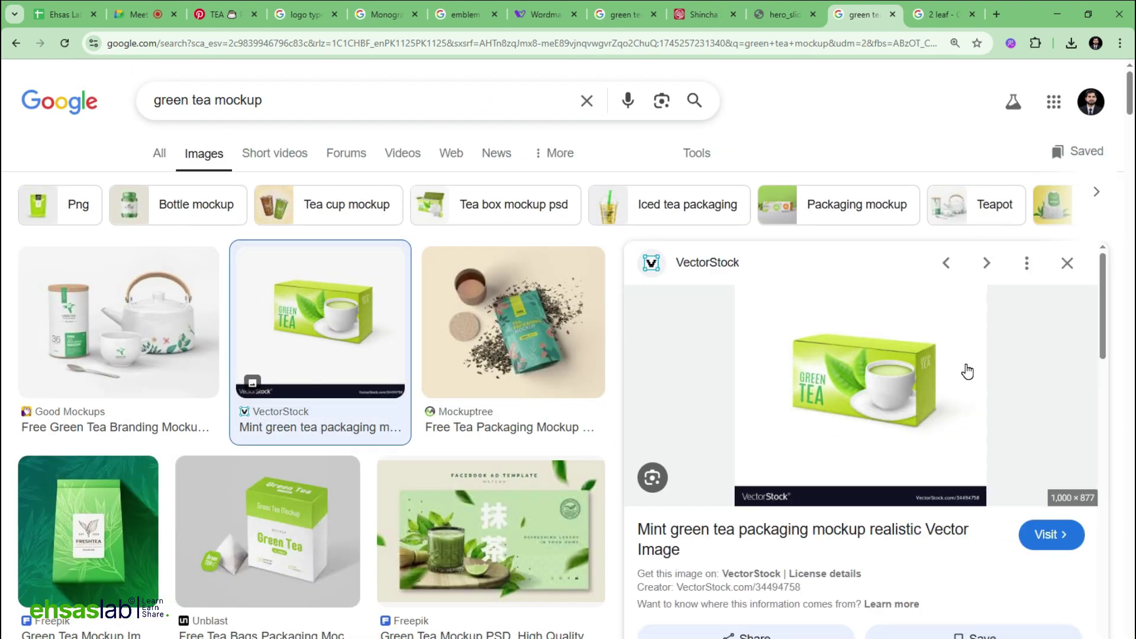
left_click(870, 368)
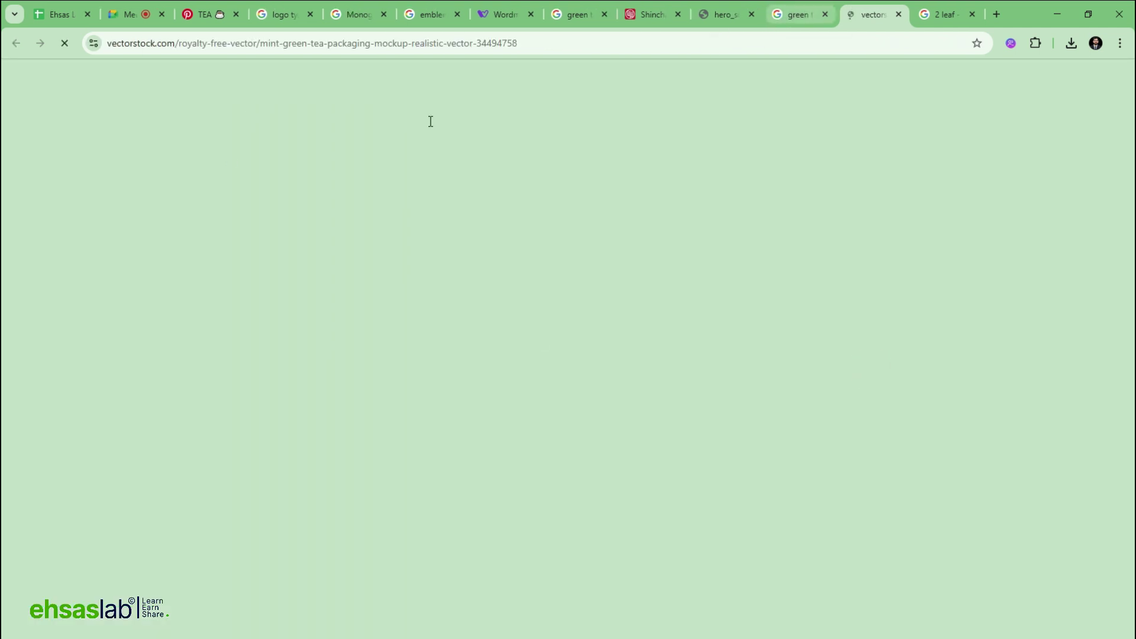
Return to the image results and search for "green tea cup mockup".
key("ctrl+shift+Tab")
triple_click(346, 101)
type("cup")
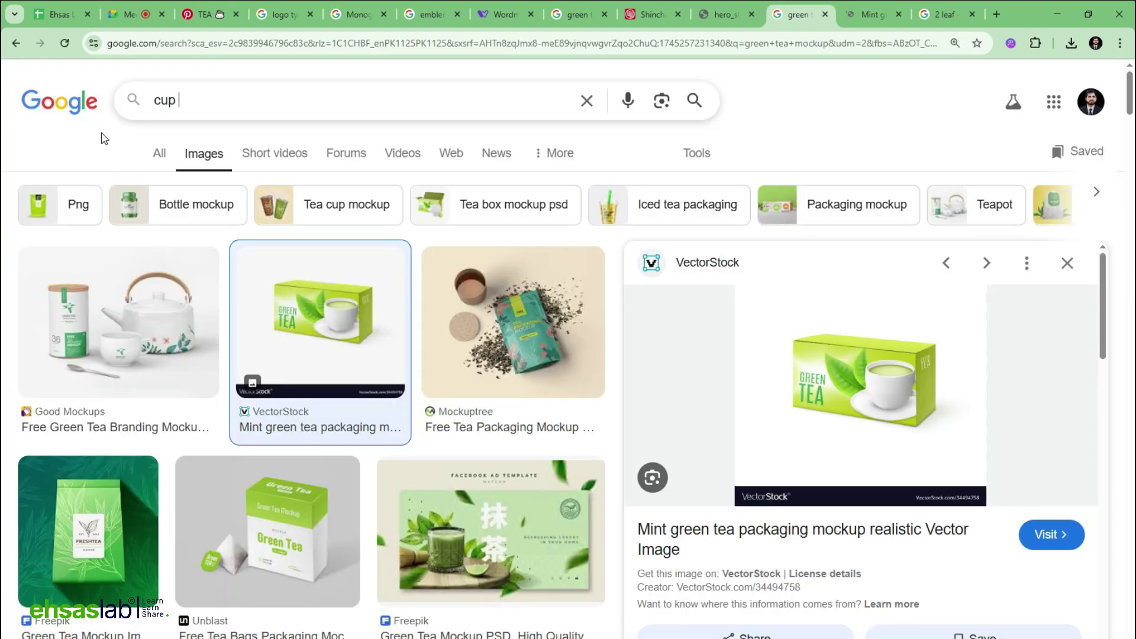
key("BackSpace")
key("BackSpace")
key("BackSpace")
key("BackSpace")
type("green tea")
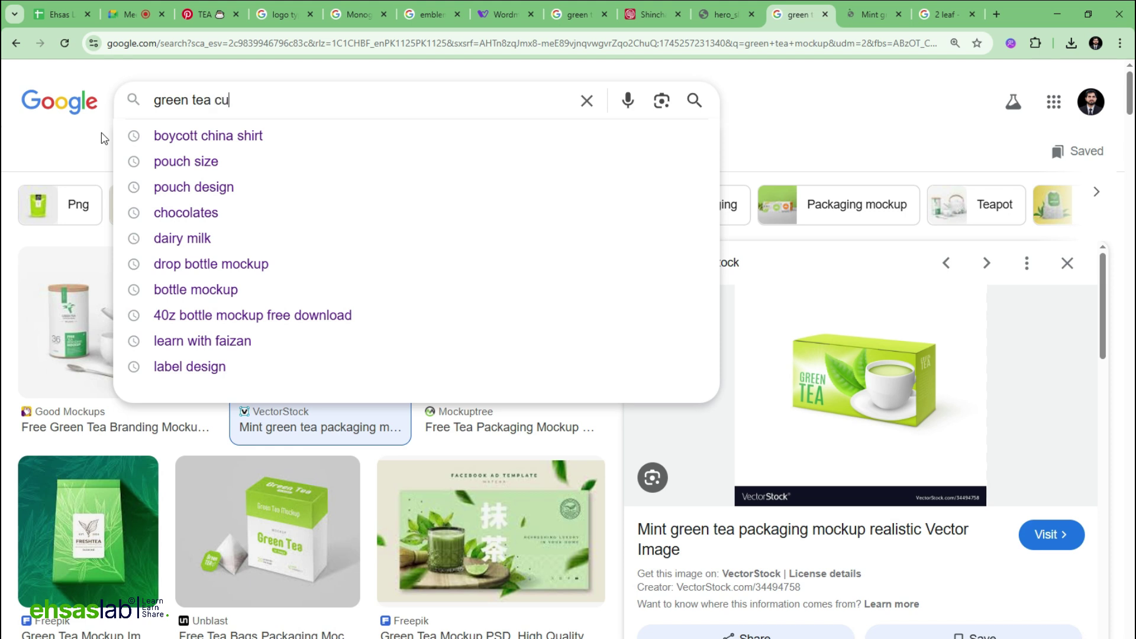
key("Return")
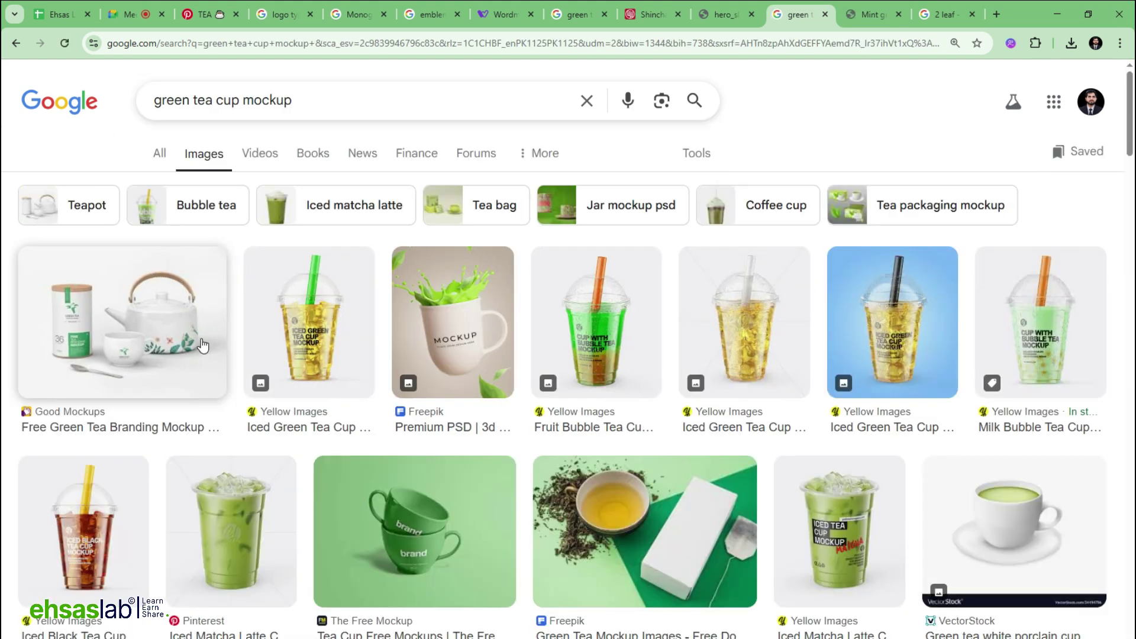
Look through the cup mockups and open the source page of The Free Mockup's stacked green tea cups.
scroll(568, 376, "down", 6)
scroll(568, 376, "up", 2)
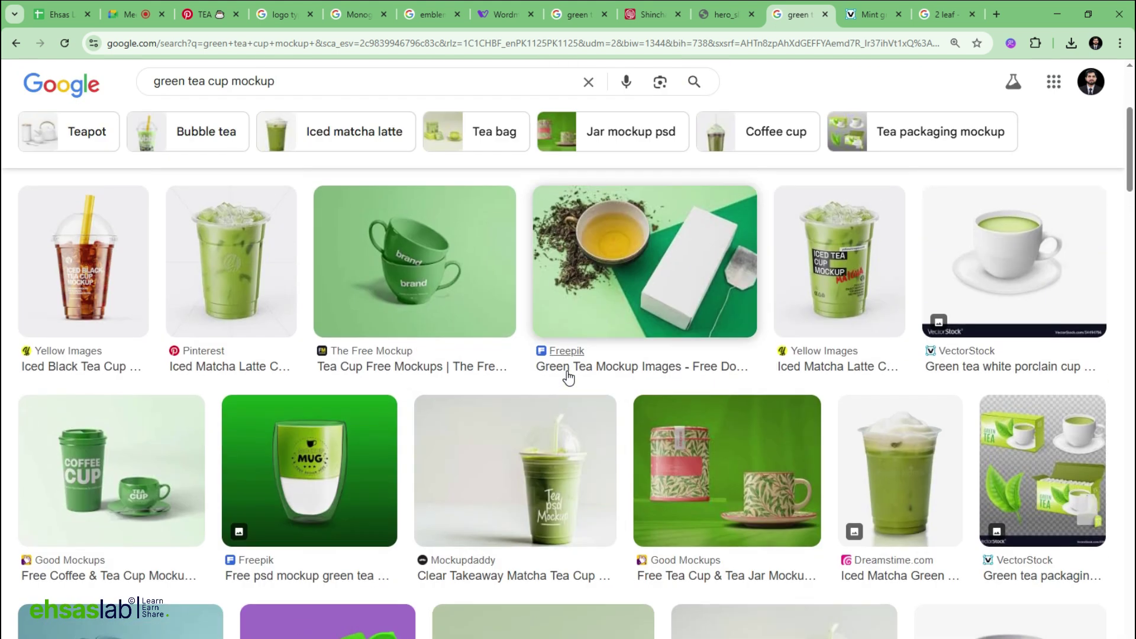
left_click(414, 278)
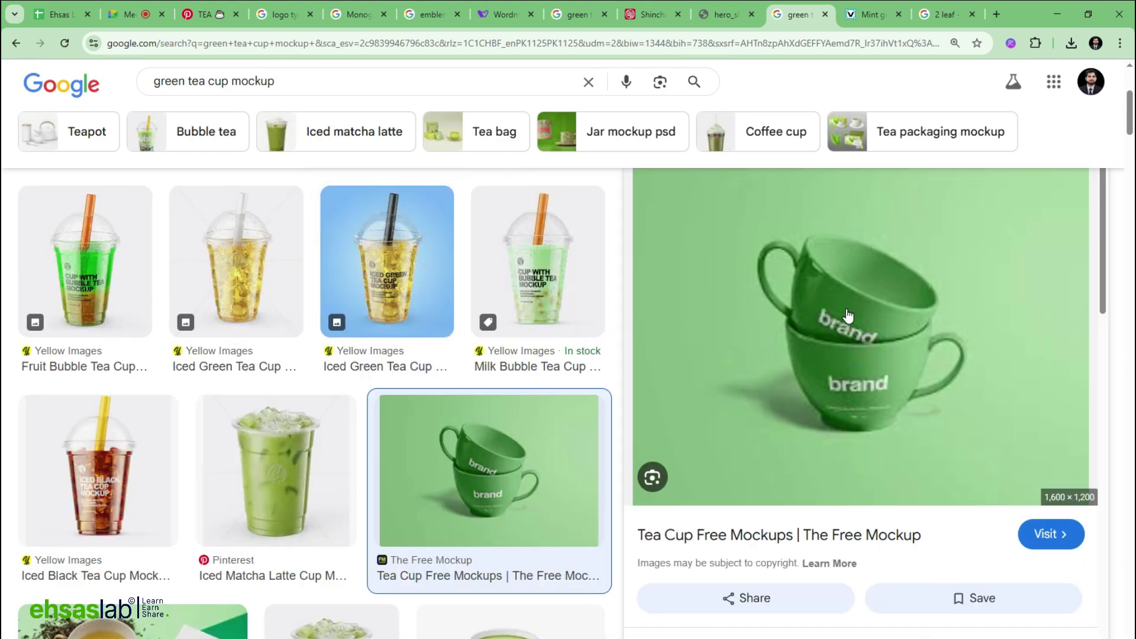
scroll(847, 316, "down", 2)
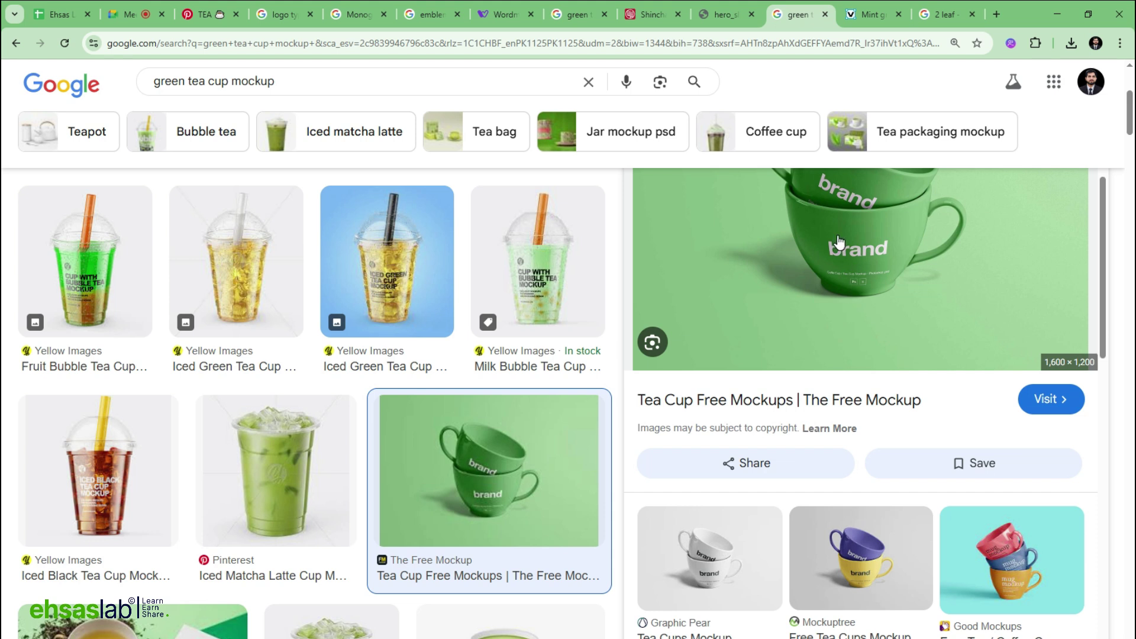
left_click(766, 267)
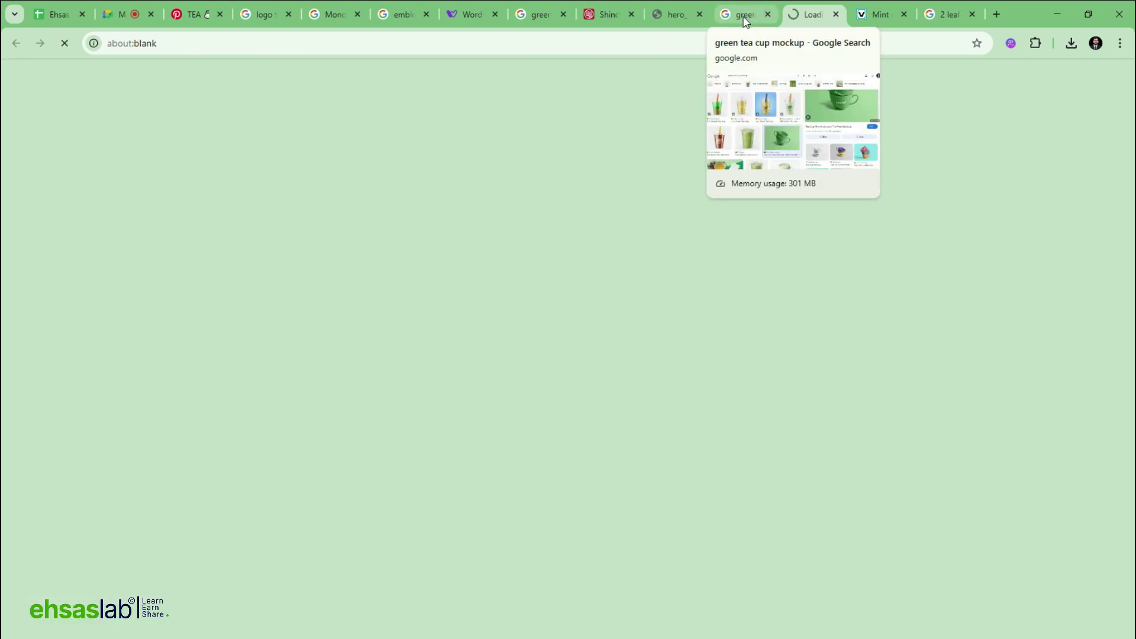
Search Google Images for "green tea cup" and copy the iStock photo of a glass mug surrounded by green leaves.
left_click(747, 15)
scroll(213, 109, "up", 3)
double_click(277, 102)
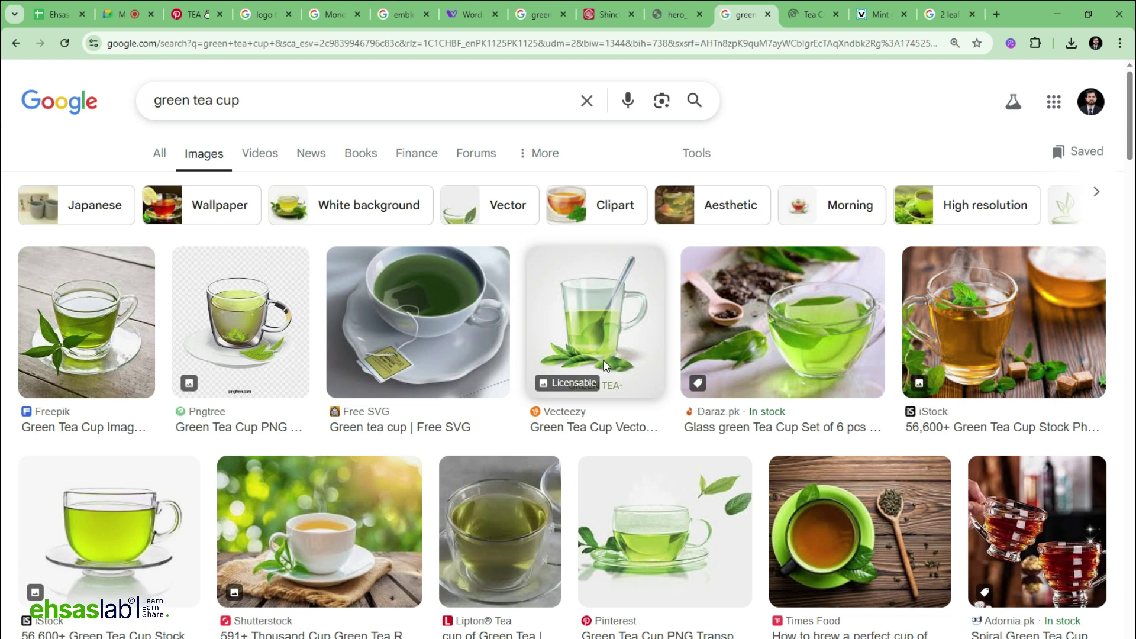
left_click(833, 348)
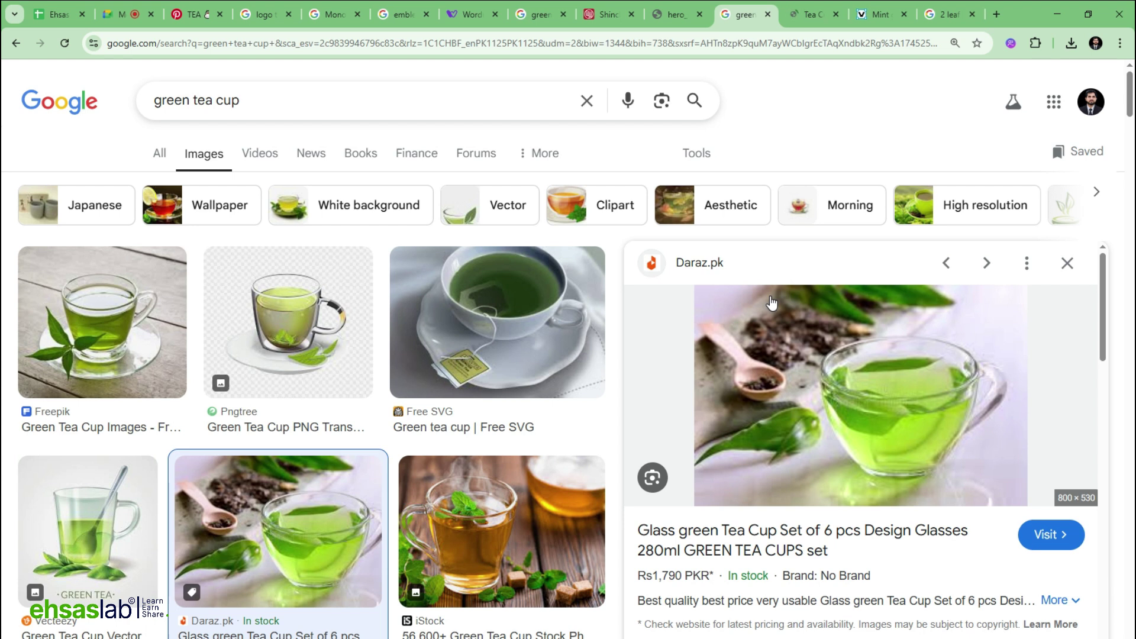
scroll(771, 303, "down", 5)
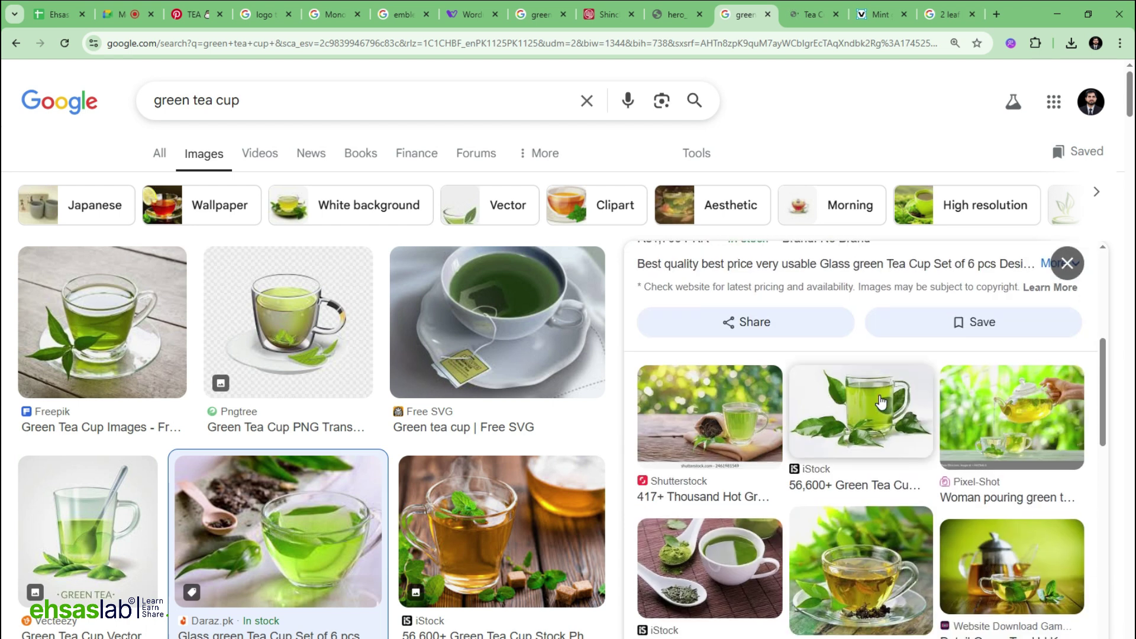
left_click(881, 402)
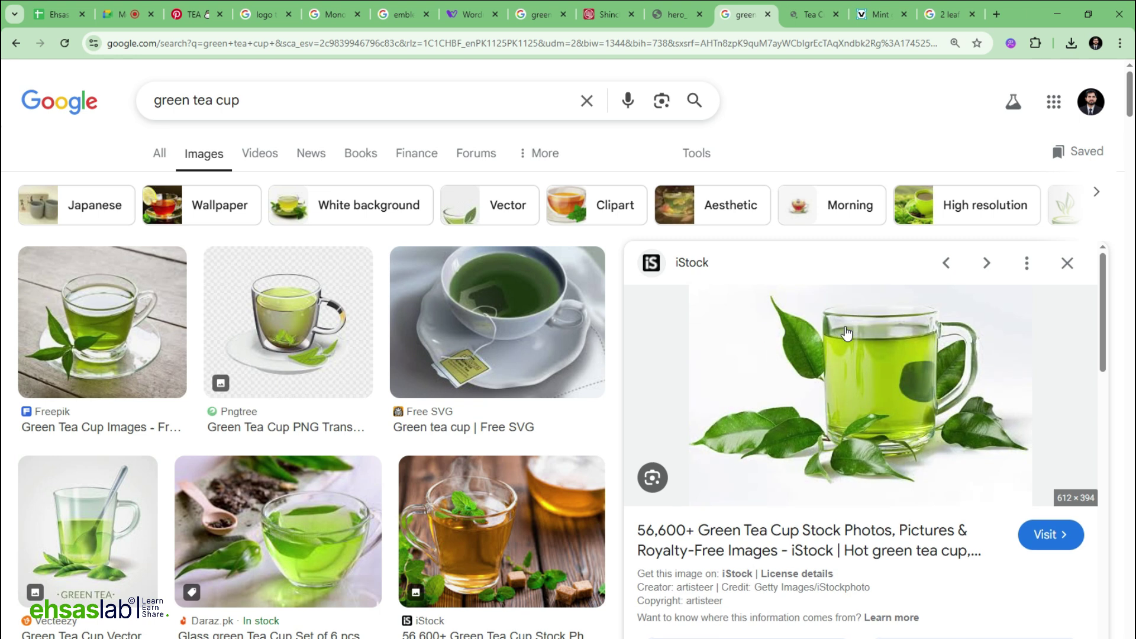
right_click(802, 319)
left_click(851, 541)
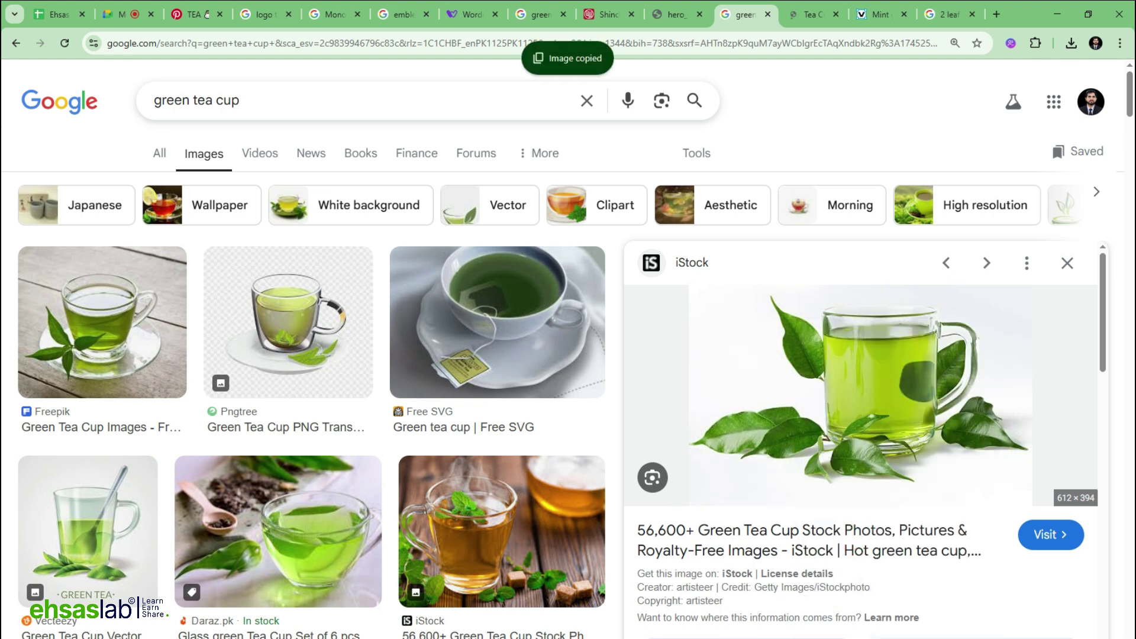
Switch back to Illustrator and paste the green tea mug photo onto the artboard below the logo panels, over the pattern's lower edge.
key("alt+Tab")
key("ctrl+v")
left_click_drag(426, 402, 385, 592)
key("ctrl+plus")
key("ctrl+plus")
key("ctrl+plus")
scroll(411, 421, "down", 2)
left_click_drag(411, 421, 431, 375)
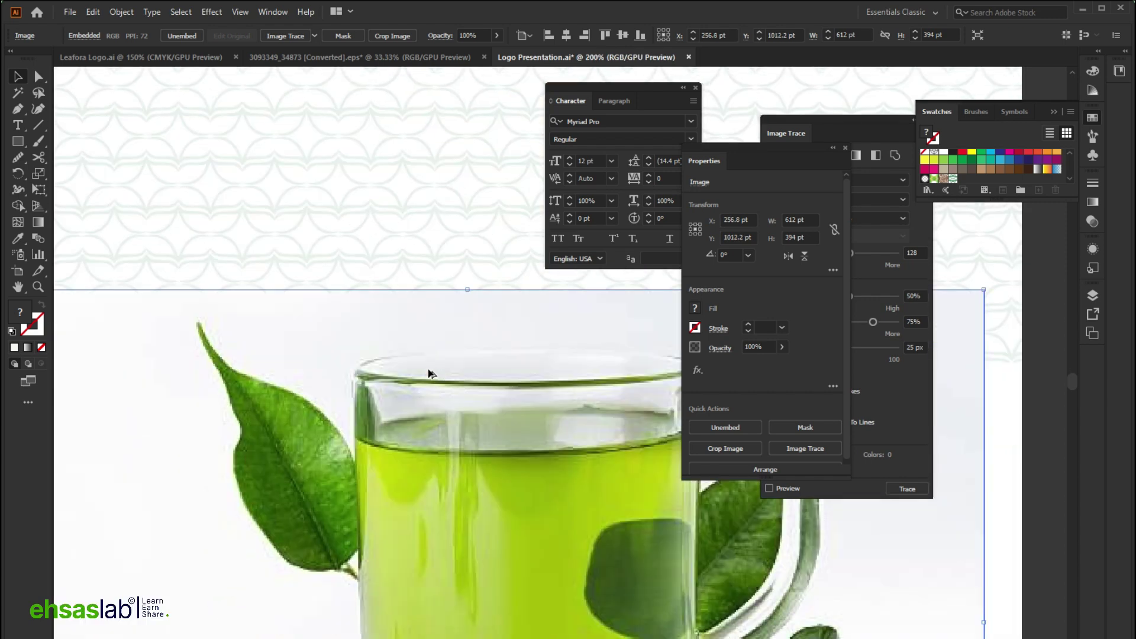
Center the mug photo horizontally on the artboard at a Y position of about 984 pt.
key("ctrl+minus")
key("ctrl+minus")
key("ctrl+minus")
left_click_drag(431, 448, 443, 450)
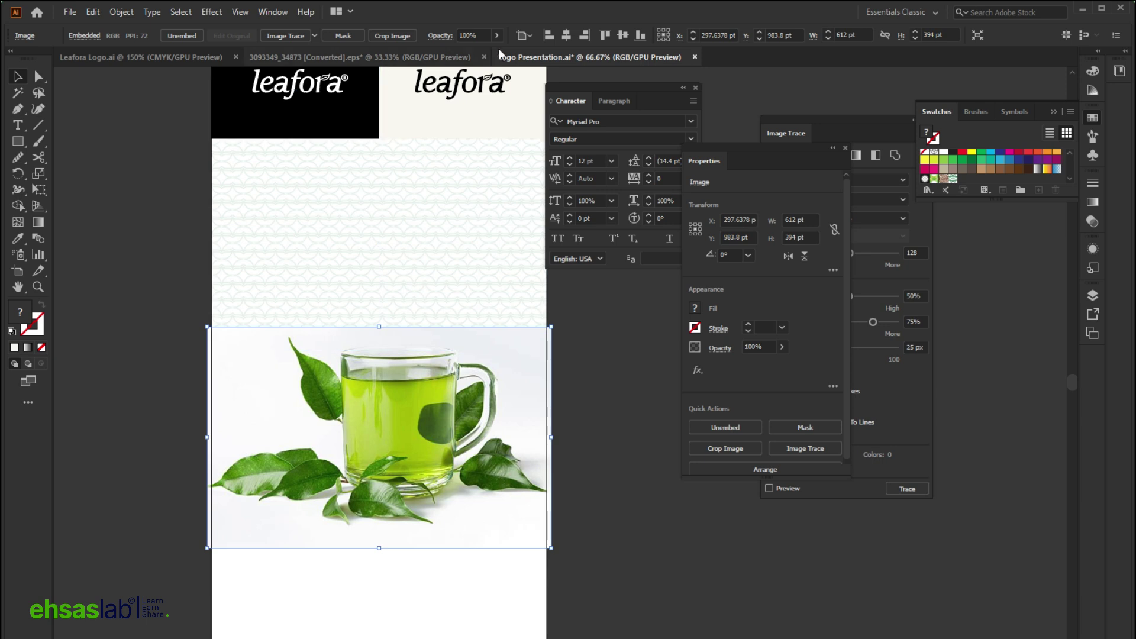
Place the green leafora logo from the header photo over the front of the glass tea mug.
scroll(441, 337, "up", 3)
left_click(442, 337)
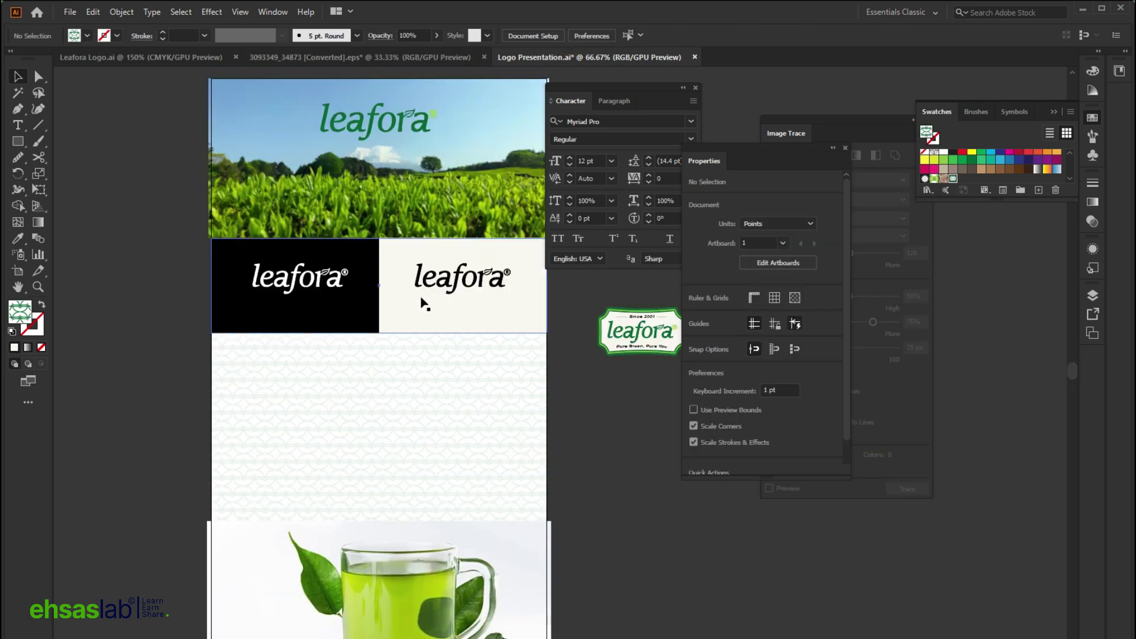
scroll(308, 266, "down", 1)
scroll(385, 103, "up", 2)
left_click_drag(386, 101, 395, 567)
scroll(395, 567, "up", 3)
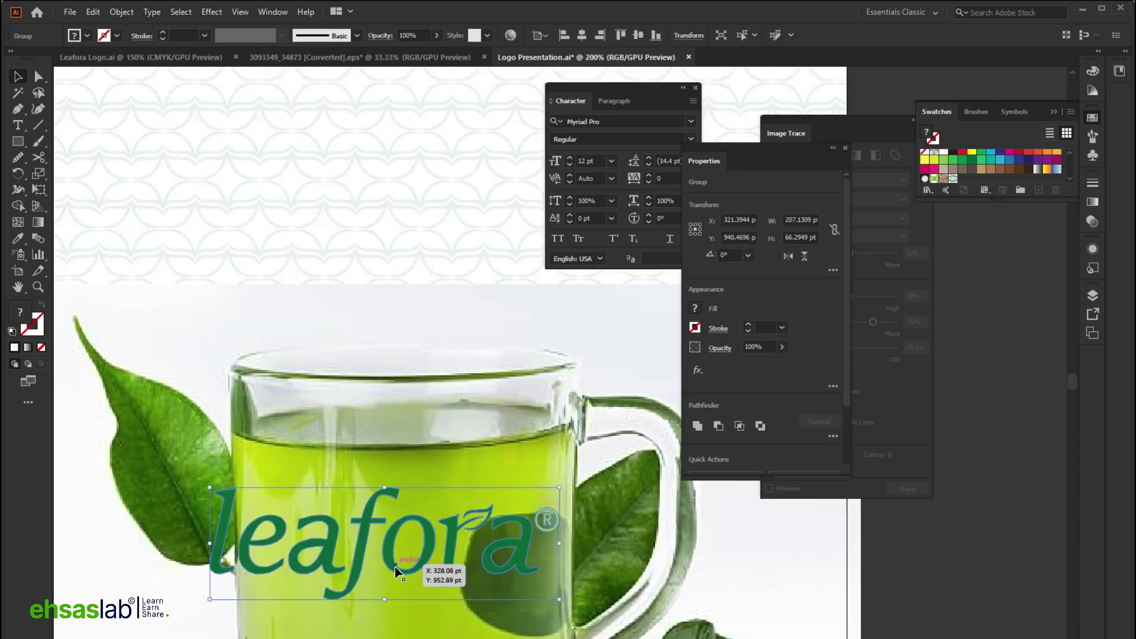
Scale the mug's leafora logo down to about 107 pt wide and position it at about X 320 pt, Y 968 pt.
scroll(531, 554, "up", 1)
left_click_drag(572, 552, 446, 550)
left_click_drag(327, 570, 318, 556)
scroll(318, 557, "down", 1)
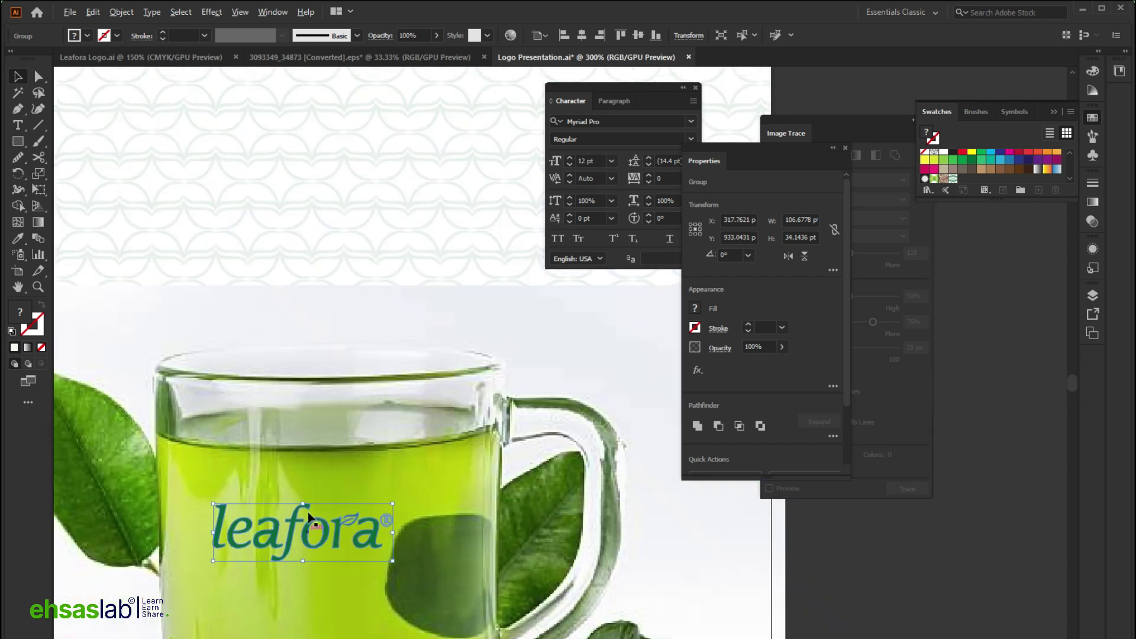
left_click_drag(313, 445, 312, 507)
scroll(274, 568, "down", 3)
scroll(300, 556, "up", 2)
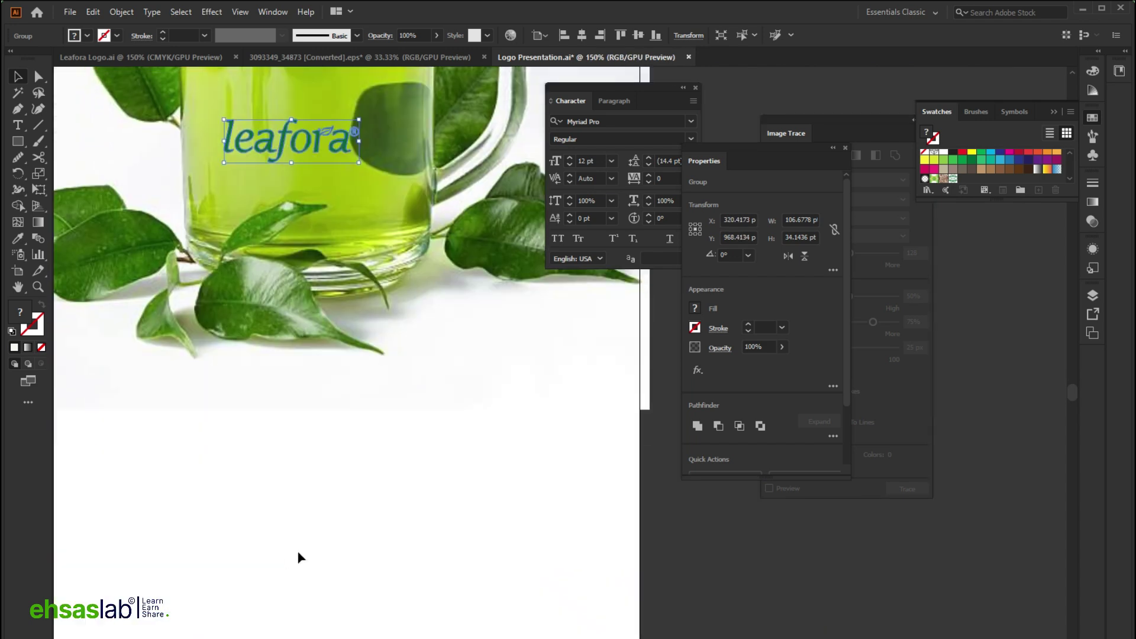
Recolor the leafora logo on the mug white by sampling the blank artboard area with the Eyedropper.
key("i")
left_click(334, 539)
key("v")
left_click(361, 521)
scroll(229, 343, "up", 3)
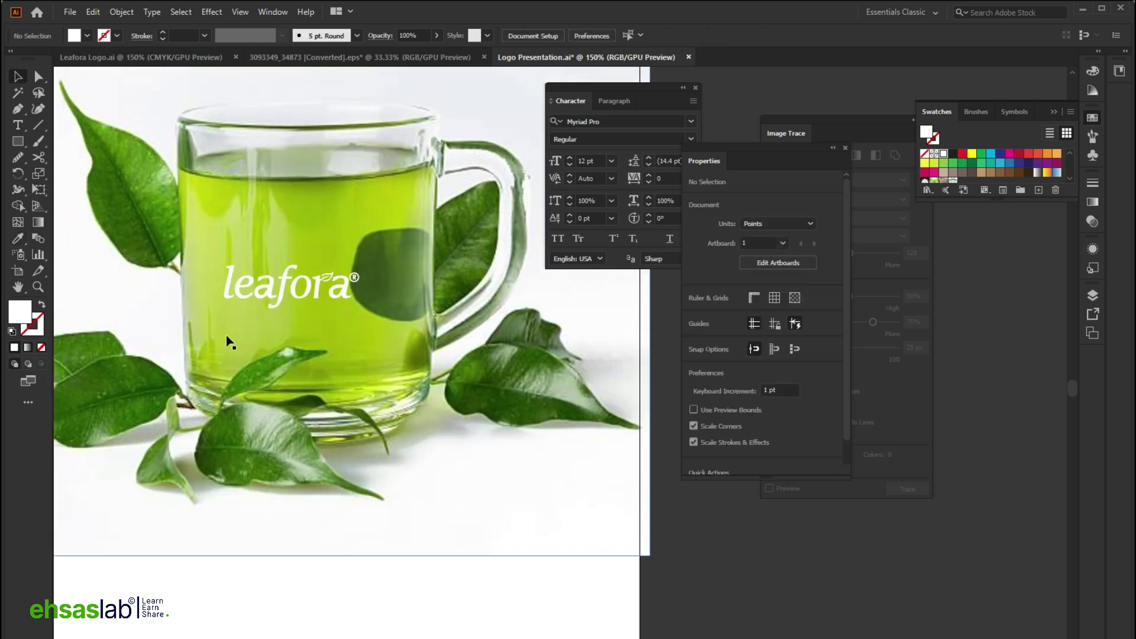
Lower the opacity of the white leafora logo on the mug to 63%.
left_click(322, 269)
left_click_drag(434, 52, 415, 52)
scroll(510, 411, "down", 3)
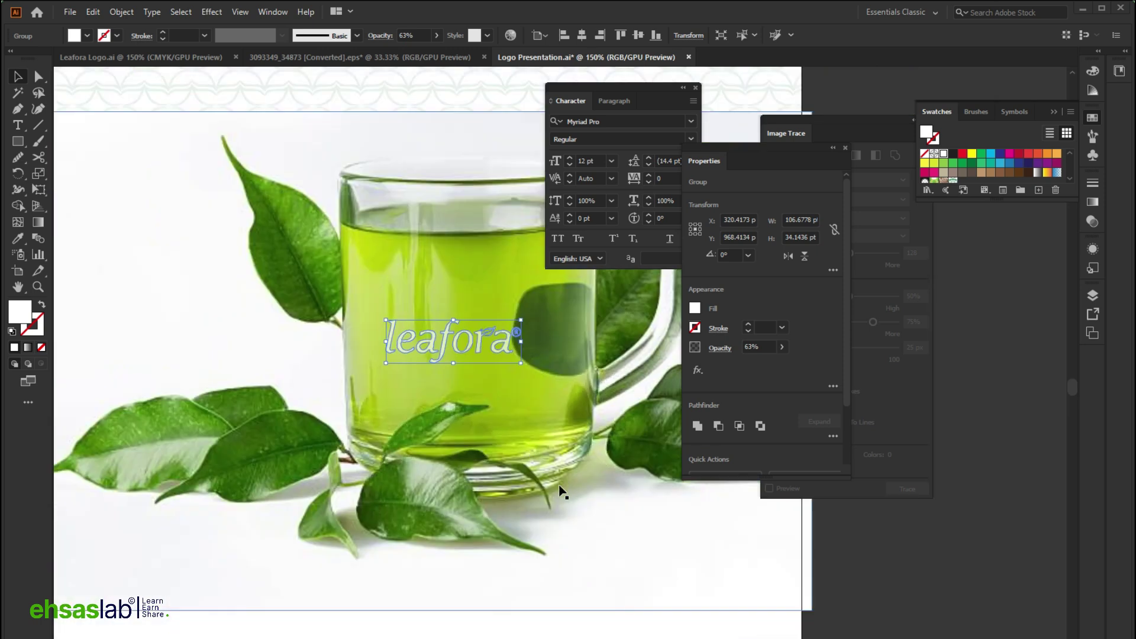
left_click(580, 548)
Shift the semi-transparent leafora logo slightly on the mug's front and deselect it.
scroll(580, 552, "up", 4)
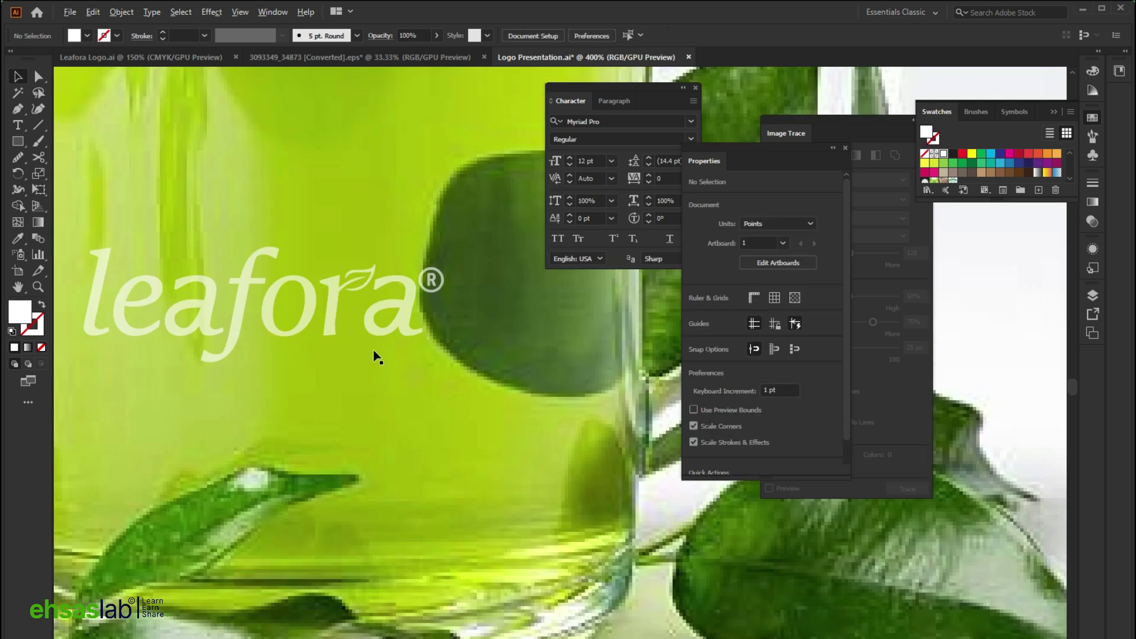
left_click(388, 335)
left_click_drag(445, 305, 435, 309)
scroll(549, 520, "down", 3)
left_click(550, 525)
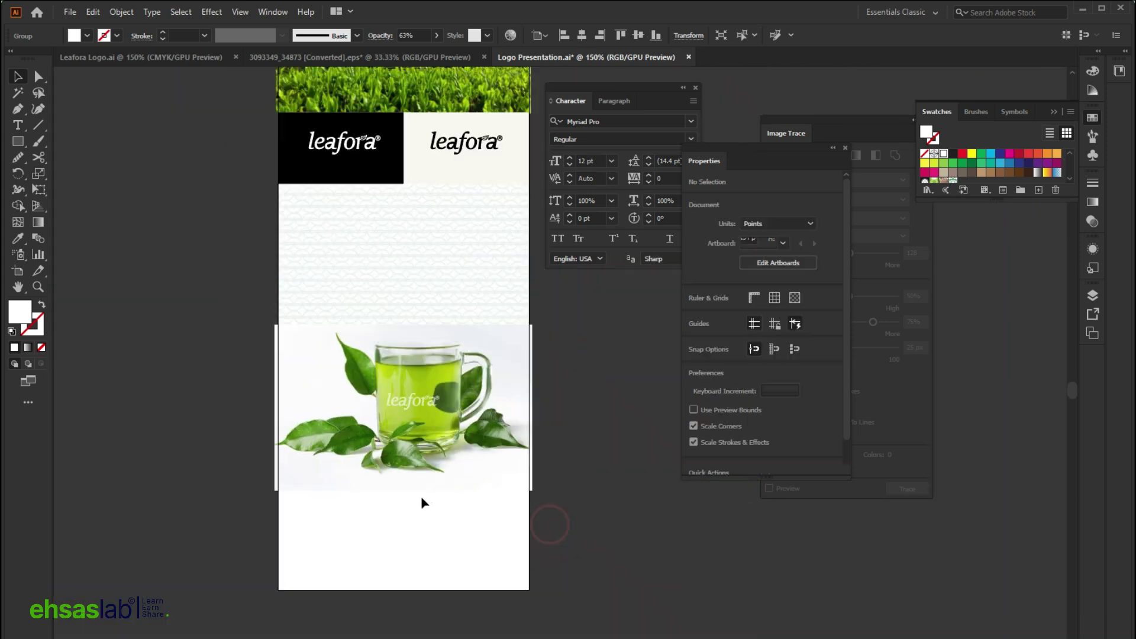
Lower the opacity of the white leafora logo on the mug to 50% and deselect it.
scroll(452, 418, "up", 5)
left_click(286, 349)
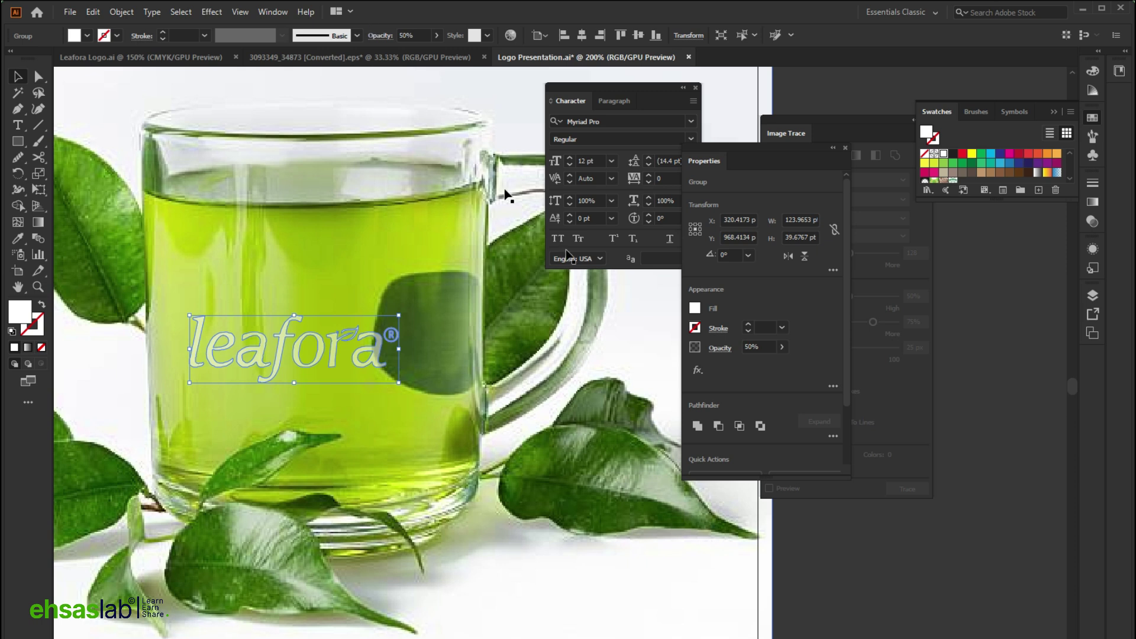
left_click(893, 552)
scroll(237, 473, "down", 3)
scroll(286, 542, "up", 1)
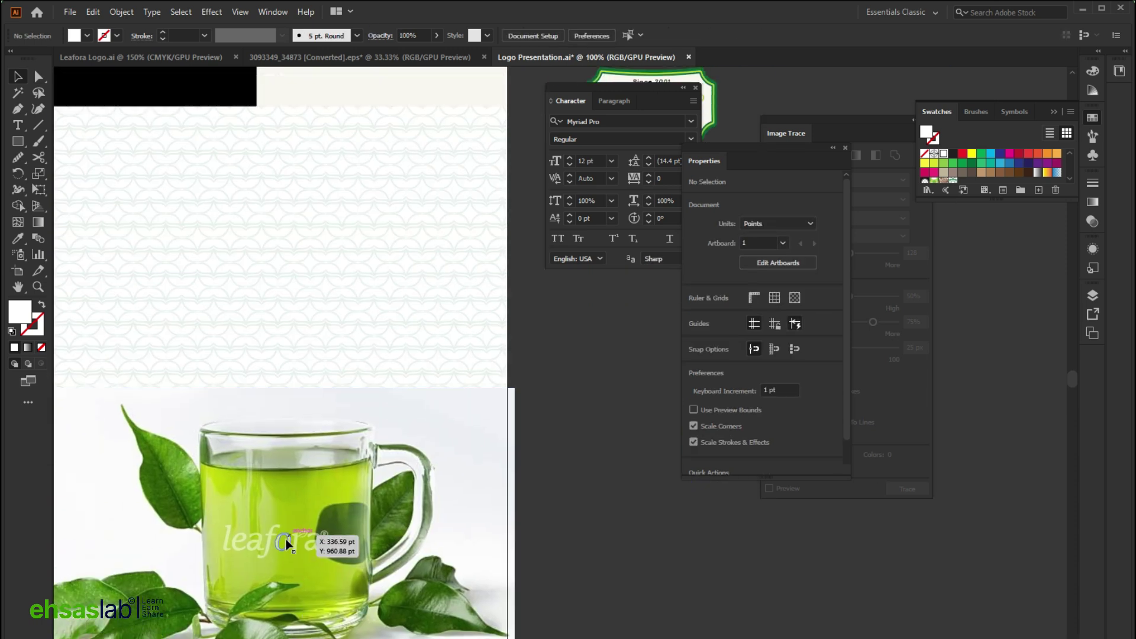
Shrink the mug's leafora logo to about 76 pt wide and move it near the tea's surface, at about X 322 pt, Y 911 pt.
scroll(286, 543, "up", 3)
left_click_drag(294, 552, 343, 425)
left_click_drag(505, 401, 444, 399)
scroll(643, 567, "down", 4)
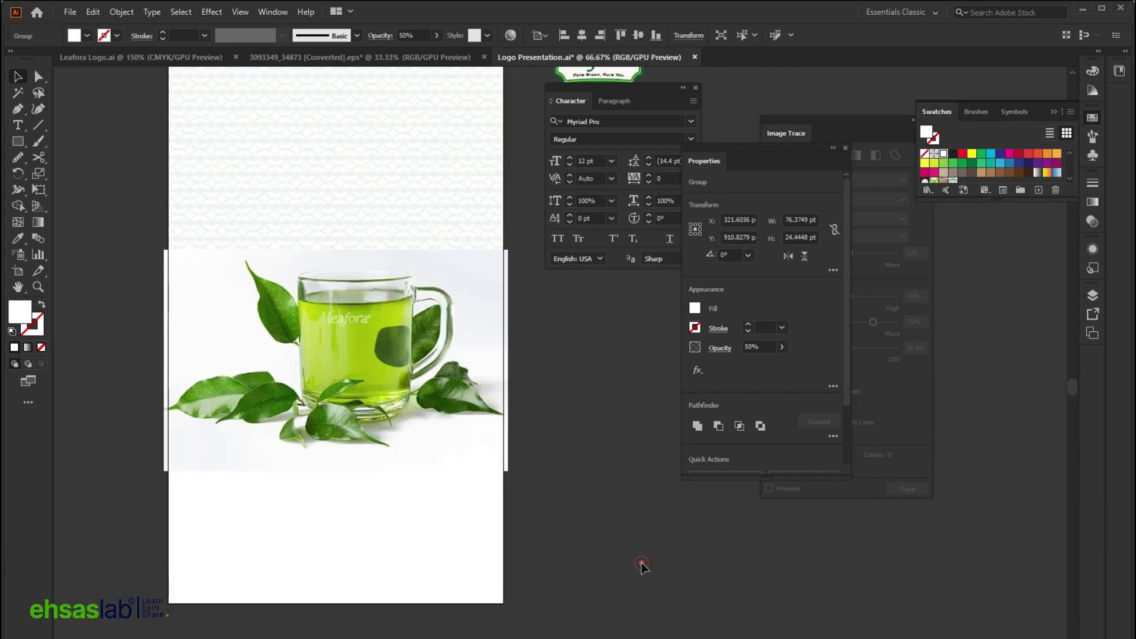
Enlarge the mug's leafora logo to about 107 pt wide and place it at about X 303 pt, Y 965 pt.
scroll(274, 322, "up", 4)
left_click_drag(353, 293, 391, 296)
left_click(203, 412)
scroll(530, 535, "down", 5)
scroll(272, 407, "up", 3)
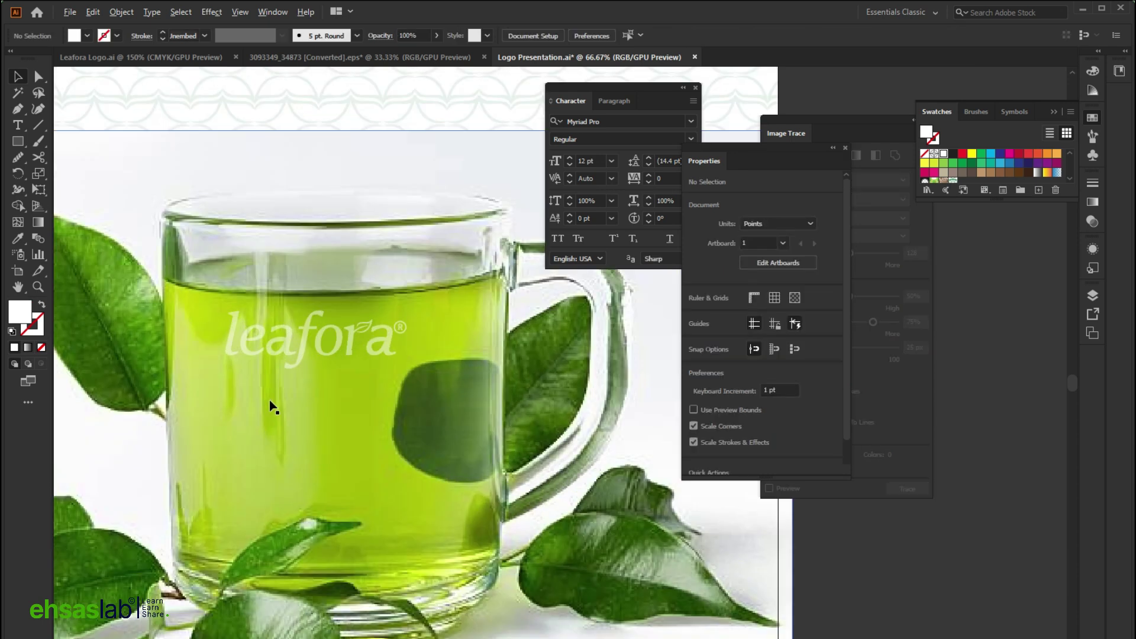
left_click_drag(292, 349, 260, 438)
left_click(347, 499)
scroll(373, 490, "down", 3)
scroll(365, 426, "up", 3)
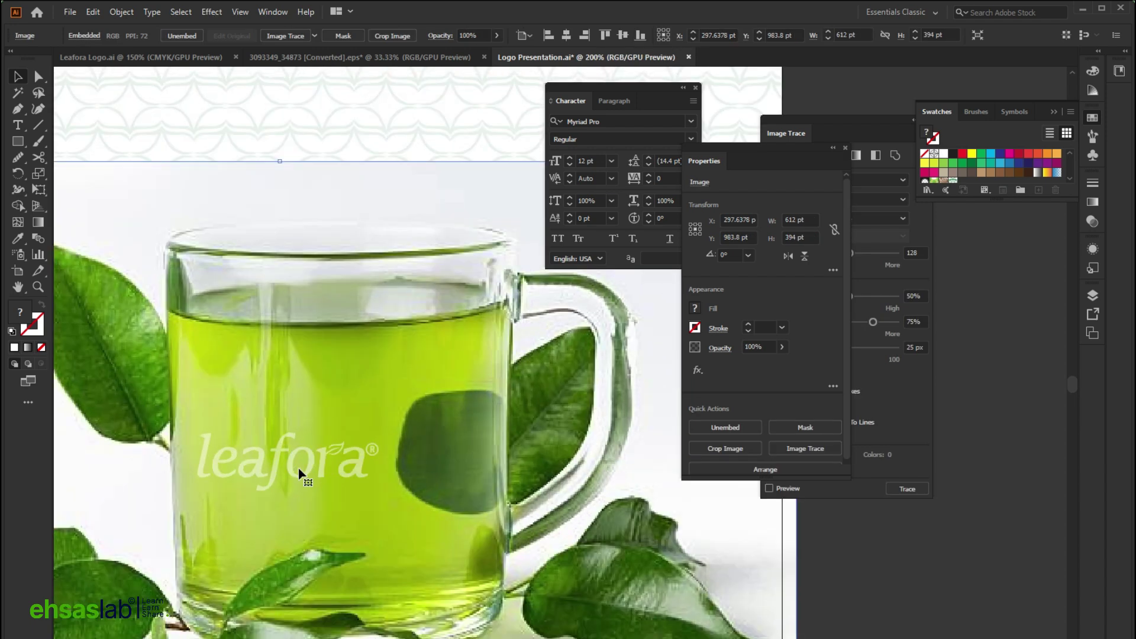
Lower the opacity of the leafora logo on the mug to 40% and deselect it.
left_click(300, 469)
scroll(299, 467, "up", 3)
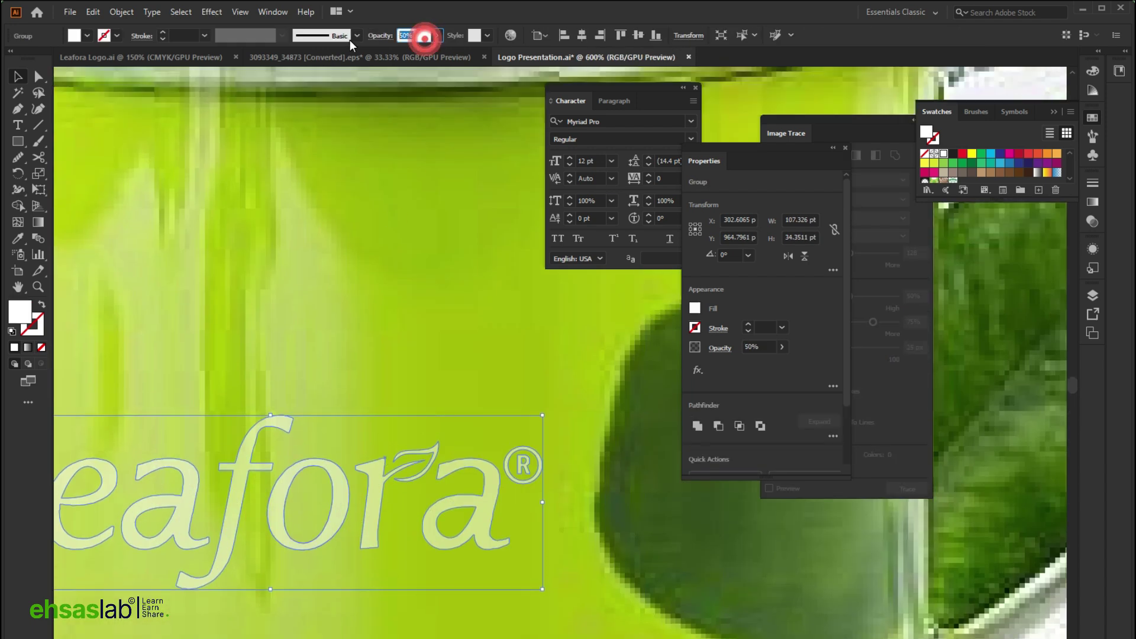
left_click(345, 329)
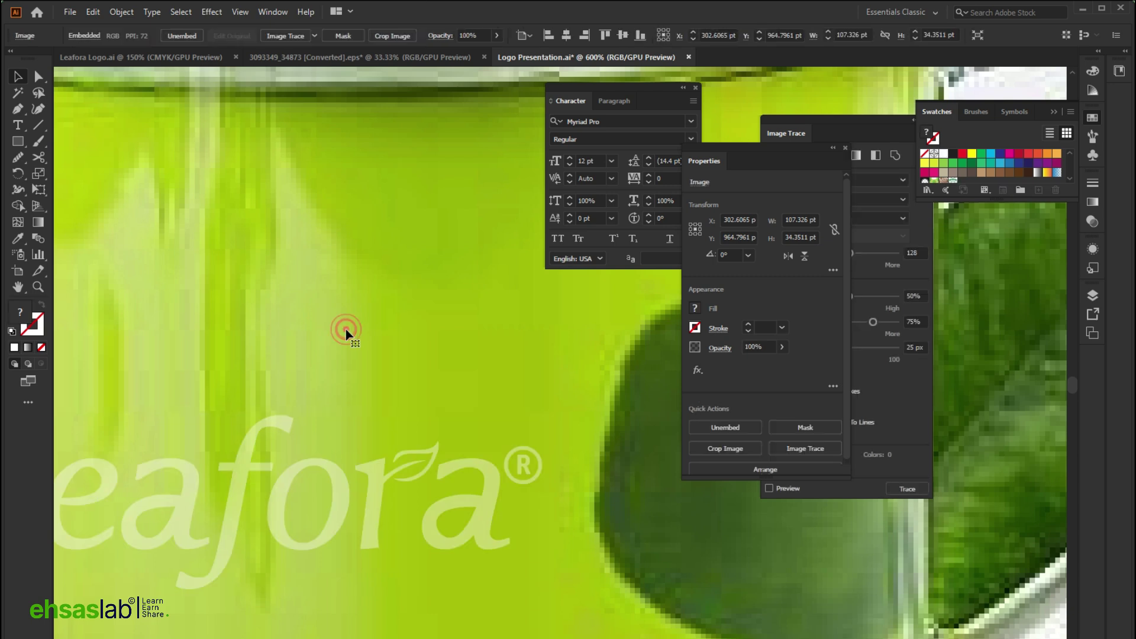
scroll(456, 507, "down", 4)
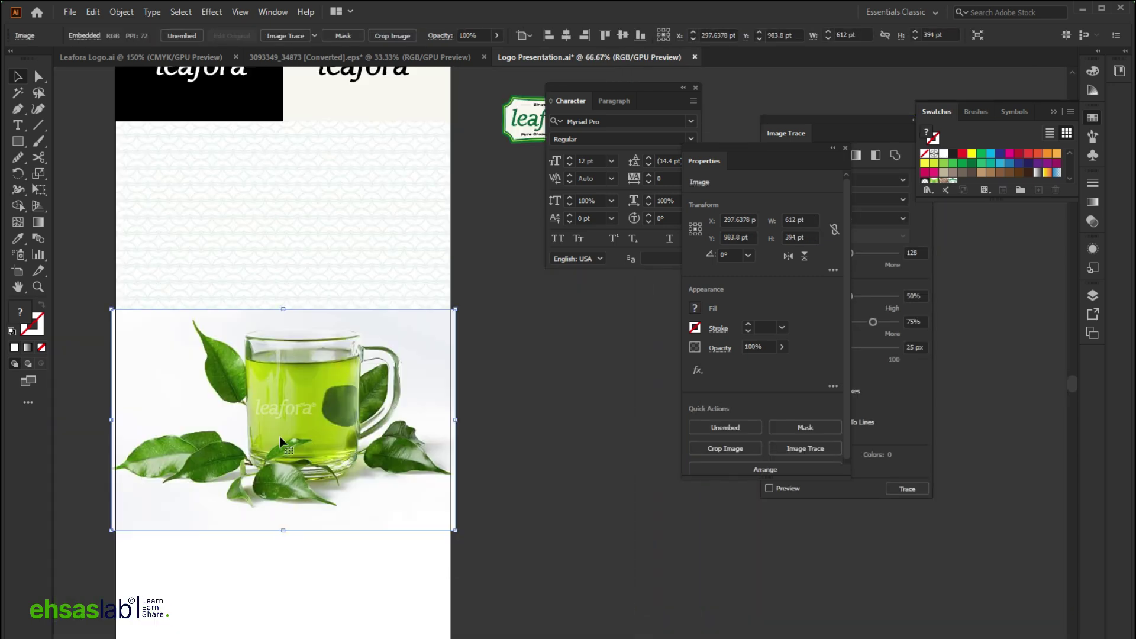
scroll(281, 443, "up", 4)
left_click(256, 325)
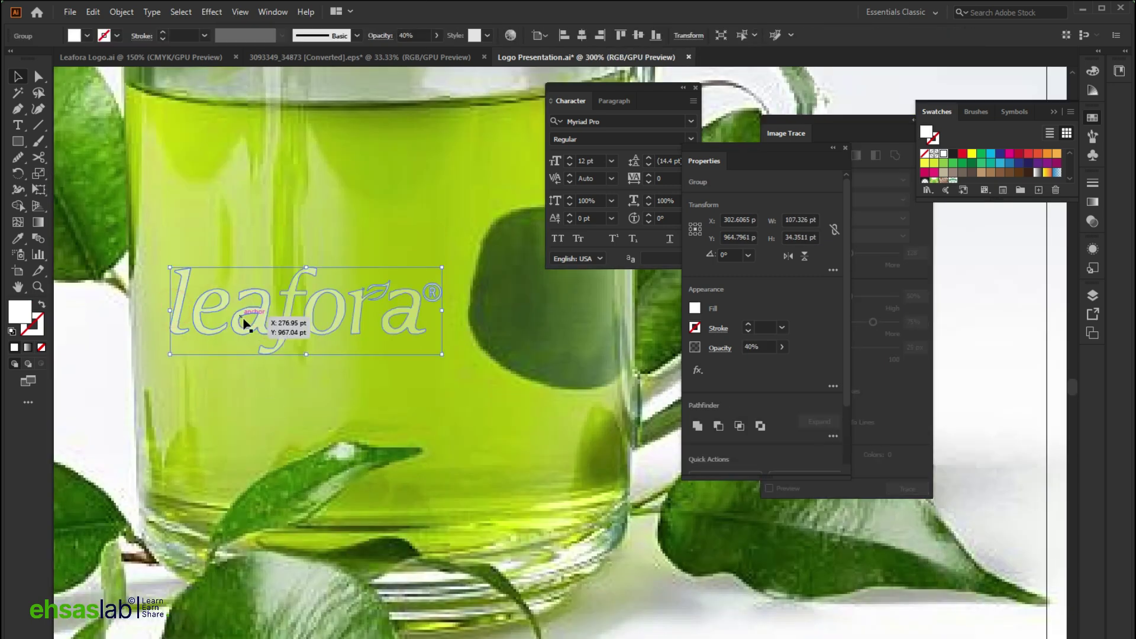
scroll(243, 317, "down", 3)
left_click(545, 514)
scroll(545, 514, "down", 2)
Isolate the header's green leafora logo down to the leaf path on its letter r and copy that path.
scroll(455, 211, "up", 3)
scroll(456, 211, "up", 5)
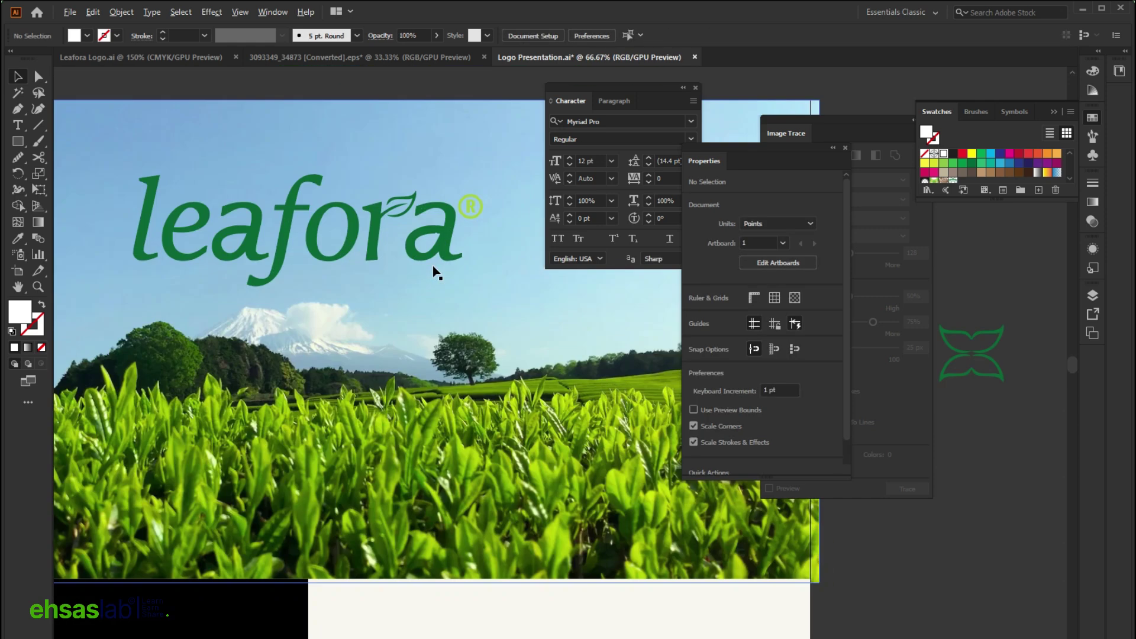
double_click(395, 247)
left_click(393, 246)
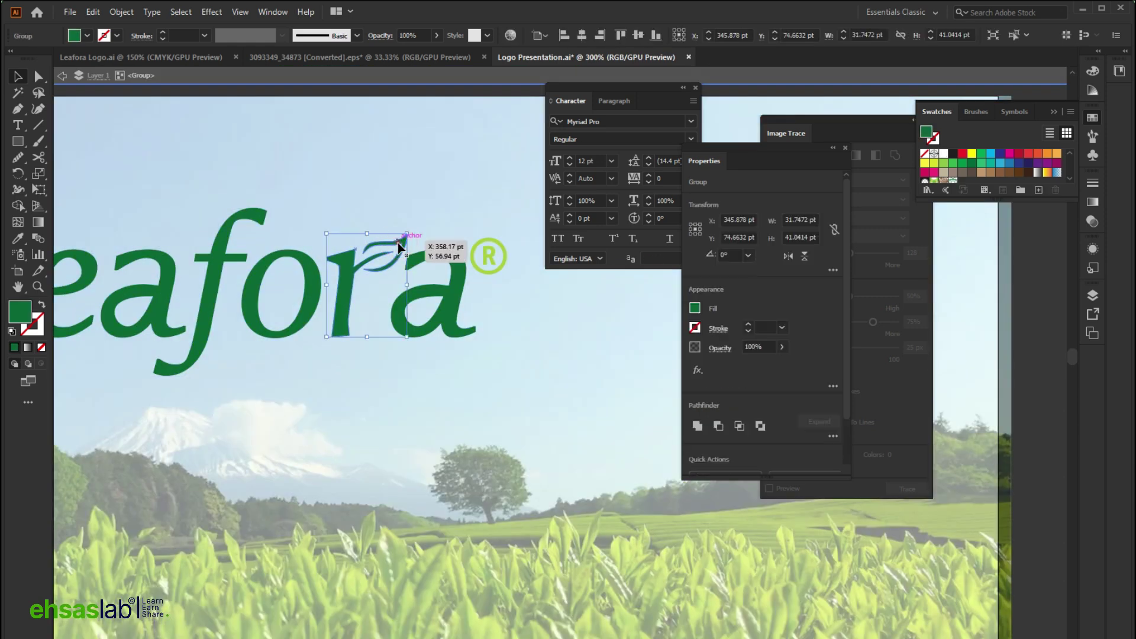
double_click(393, 246)
scroll(371, 359, "down", 2)
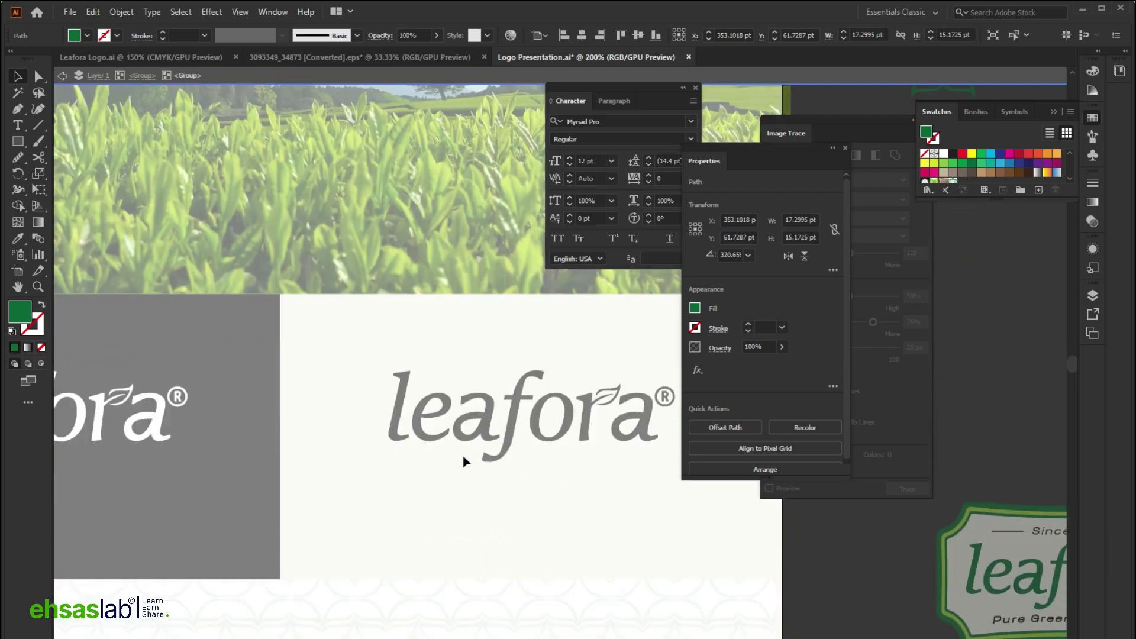
Leave isolation mode and paste the copied leaf just outside the artboard beside the mug photo's lower corner.
double_click(388, 459)
scroll(388, 459, "down", 3)
scroll(404, 489, "down", 3)
scroll(404, 488, "left", 2)
scroll(404, 488, "up", 1)
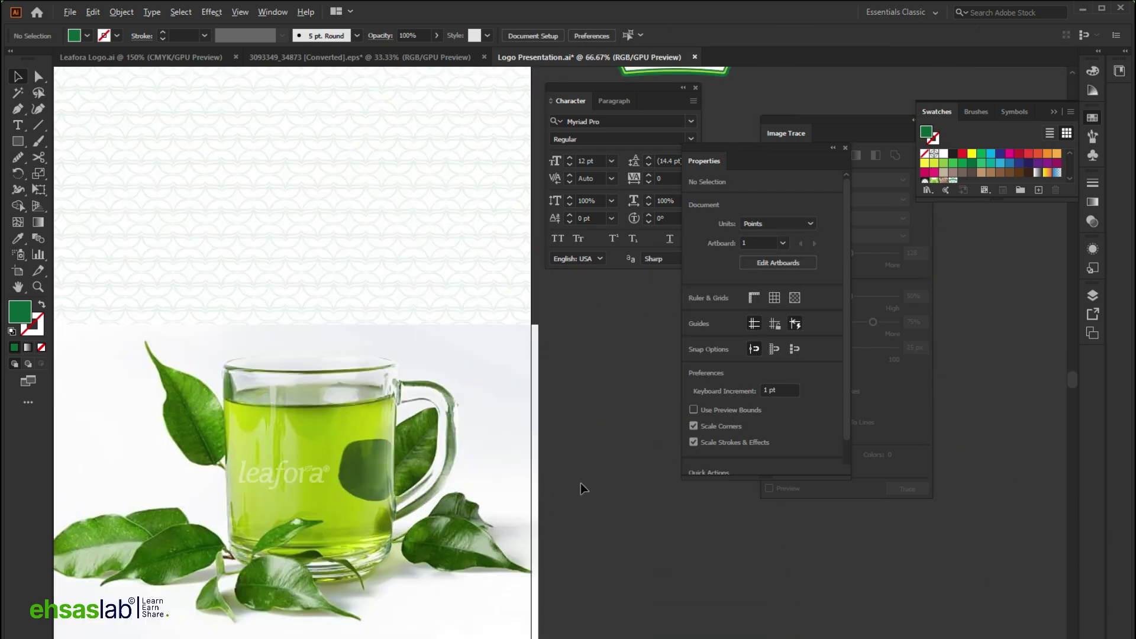
scroll(581, 482, "down", 6)
scroll(447, 487, "down", 2)
left_click(555, 319)
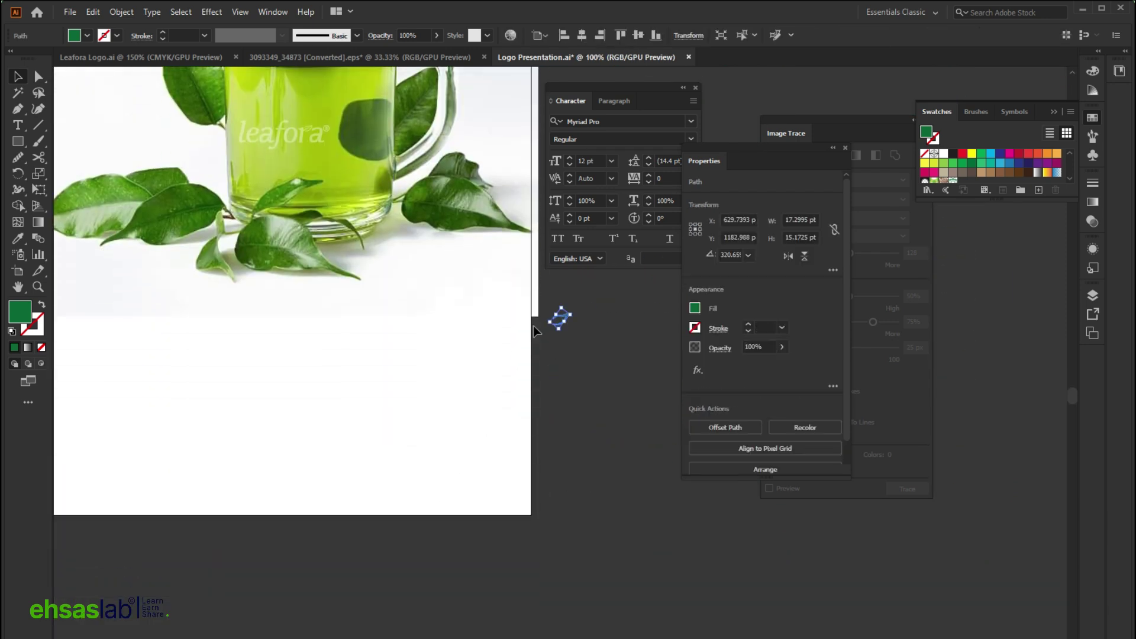
Enlarge the pasted leaf to about 220 pt wide and move it onto the blank artboard area below the mug photo.
left_click_drag(547, 323, 613, 432)
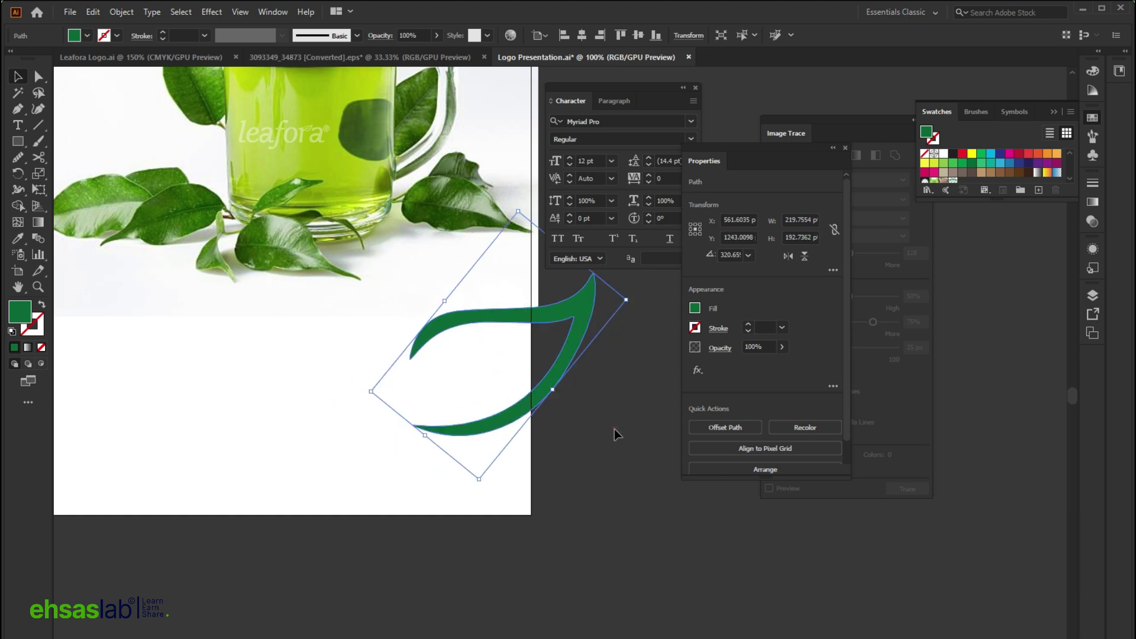
left_click(486, 461)
scroll(486, 460, "up", 1)
left_click_drag(487, 461, 361, 463)
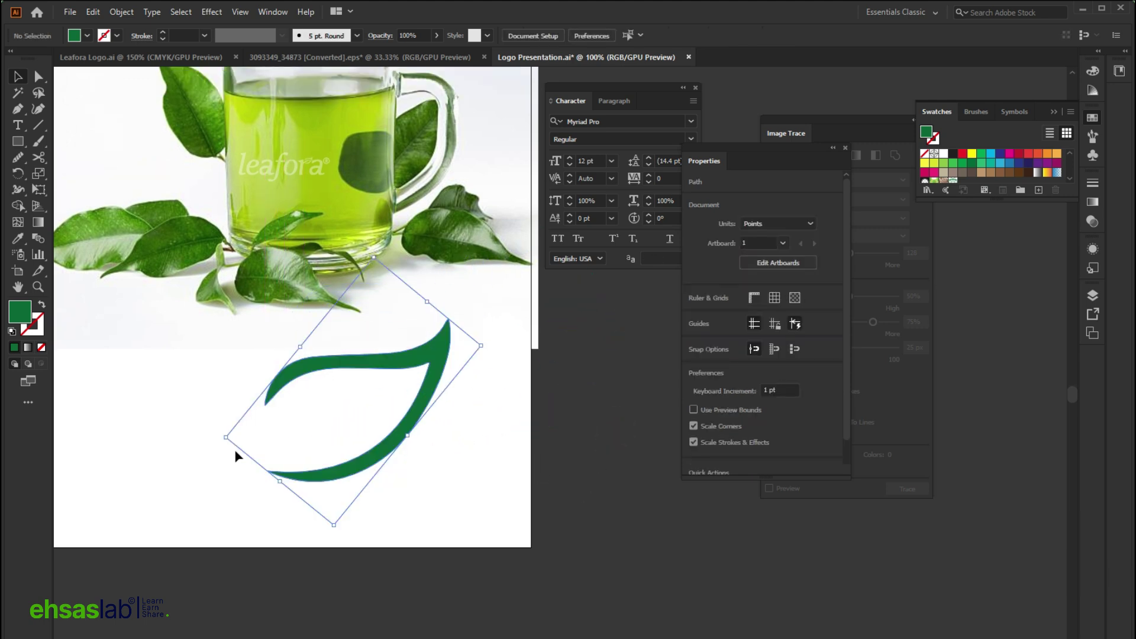
Place a copy of the green leafora logo, about 207 pt wide, over the open end of the large leaf below the mug photo.
scroll(421, 436, "down", 3)
scroll(421, 436, "left", 2)
left_click_drag(423, 136, 396, 481)
scroll(410, 518, "up", 3)
scroll(410, 518, "up", 2)
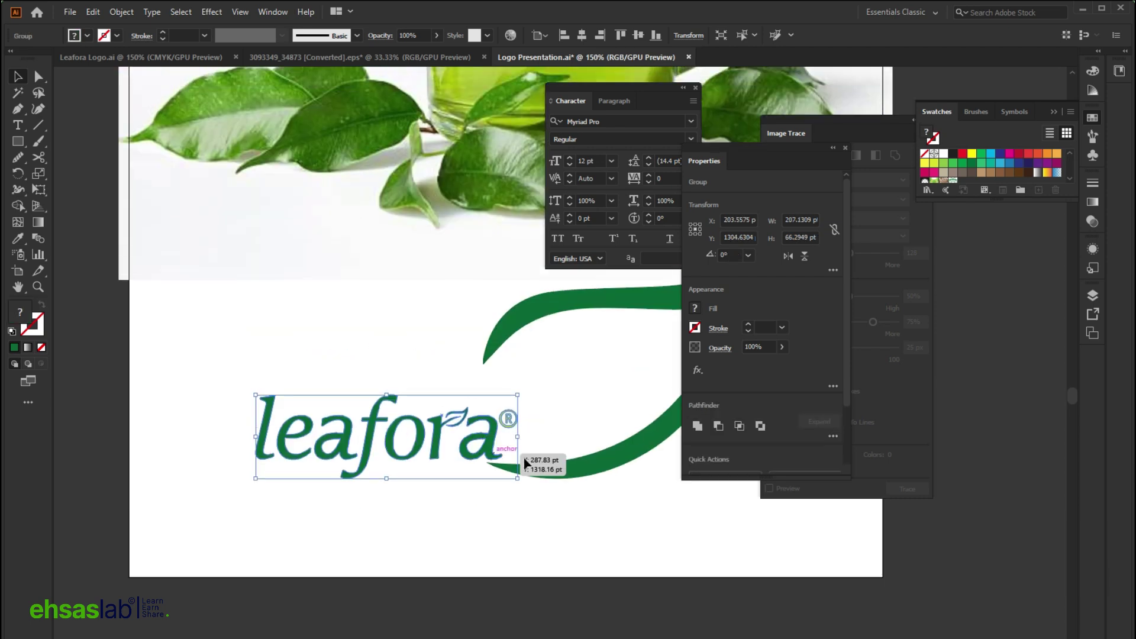
Move the large leaf to about X 285 pt, Y 1272 pt so that it wraps around the leafora logo.
left_click_drag(584, 477, 436, 510)
left_click(623, 547)
scroll(555, 498, "down", 3)
scroll(503, 521, "up", 3)
left_click_drag(551, 454, 561, 450)
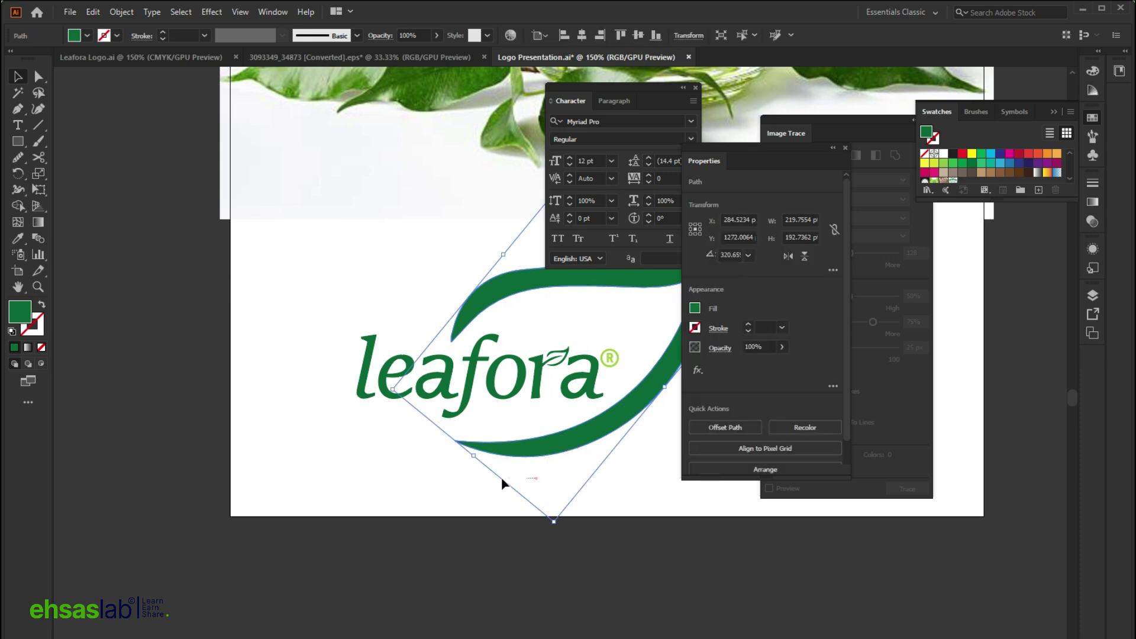
Select the leafora logo with the large leaf and move both together to about X 296 pt, Y 1286 pt.
left_click(501, 484)
scroll(307, 479, "down", 2)
left_click_drag(493, 523, 493, 523)
left_click_drag(464, 477, 491, 474)
scroll(553, 563, "up", 1)
scroll(518, 546, "down", 3)
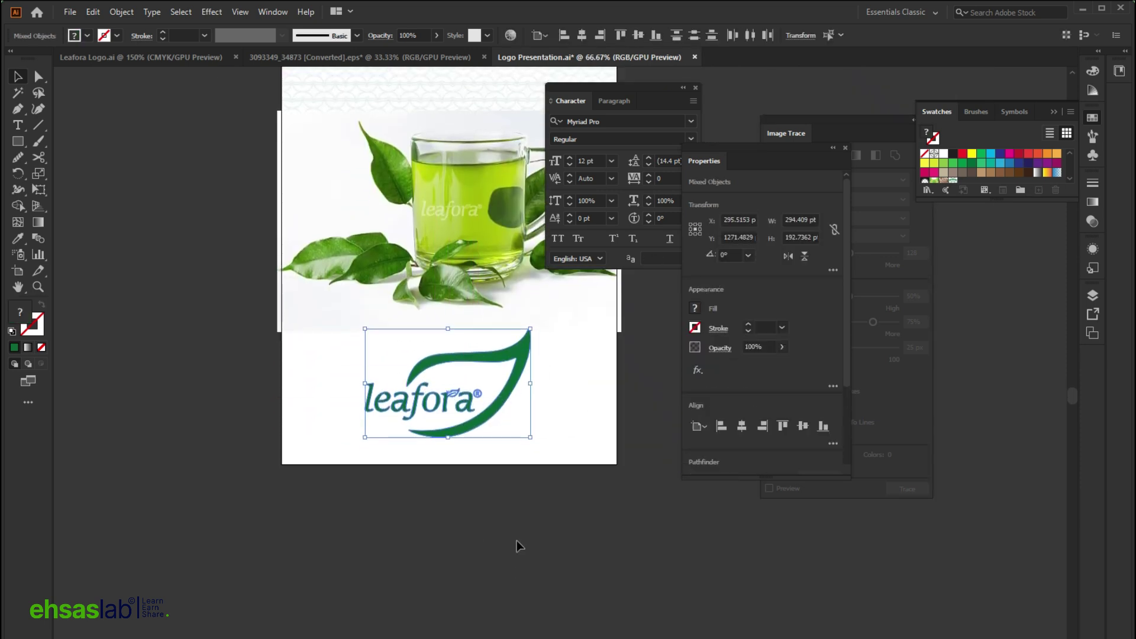
left_click_drag(493, 417, 493, 426)
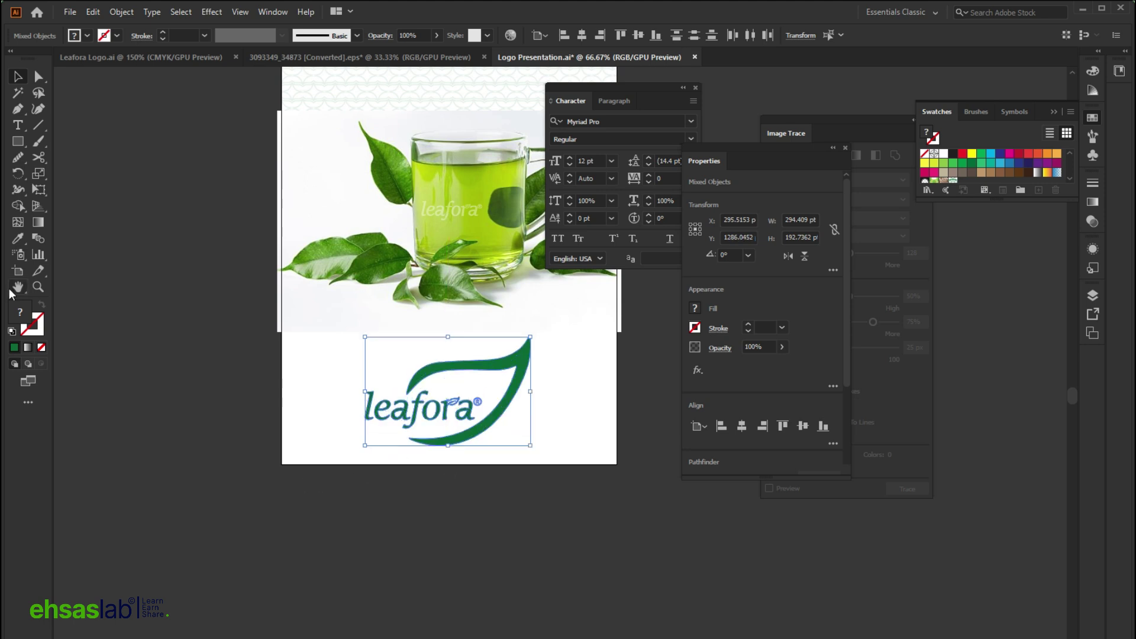
Extend the artboard's bottom edge downward to a height of about 1771 pt and return to the Selection tool.
left_click(18, 270)
scroll(444, 375, "down", 3)
left_click_drag(448, 384, 449, 582)
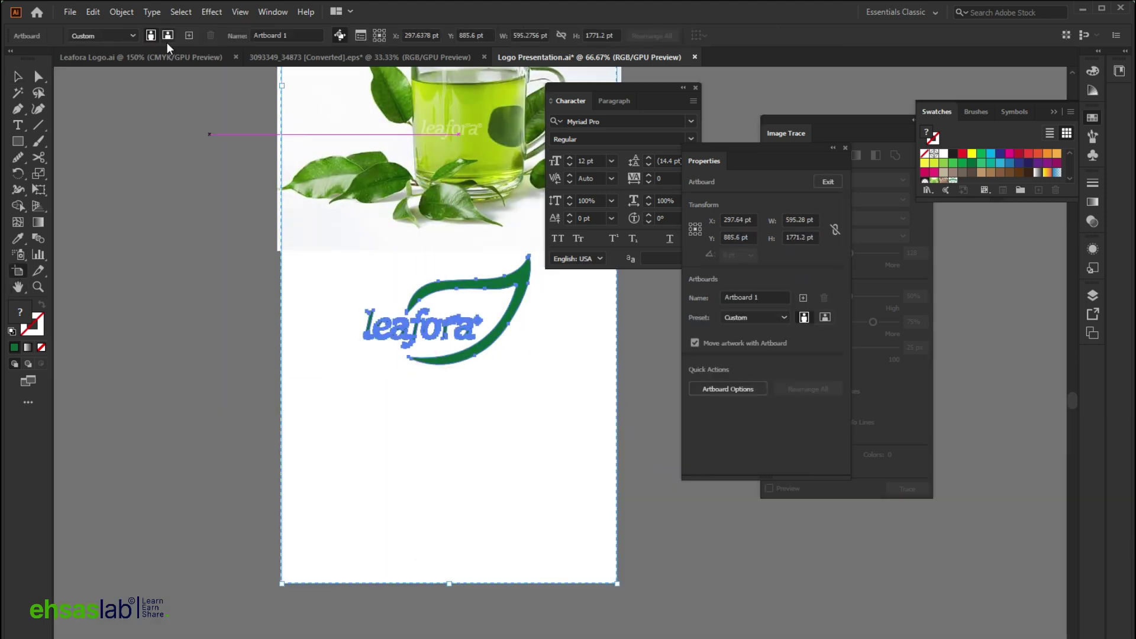
left_click(18, 76)
Move the leafora logo and large leaf together down to about Y 1314 pt and deselect them.
key("ctrl+1")
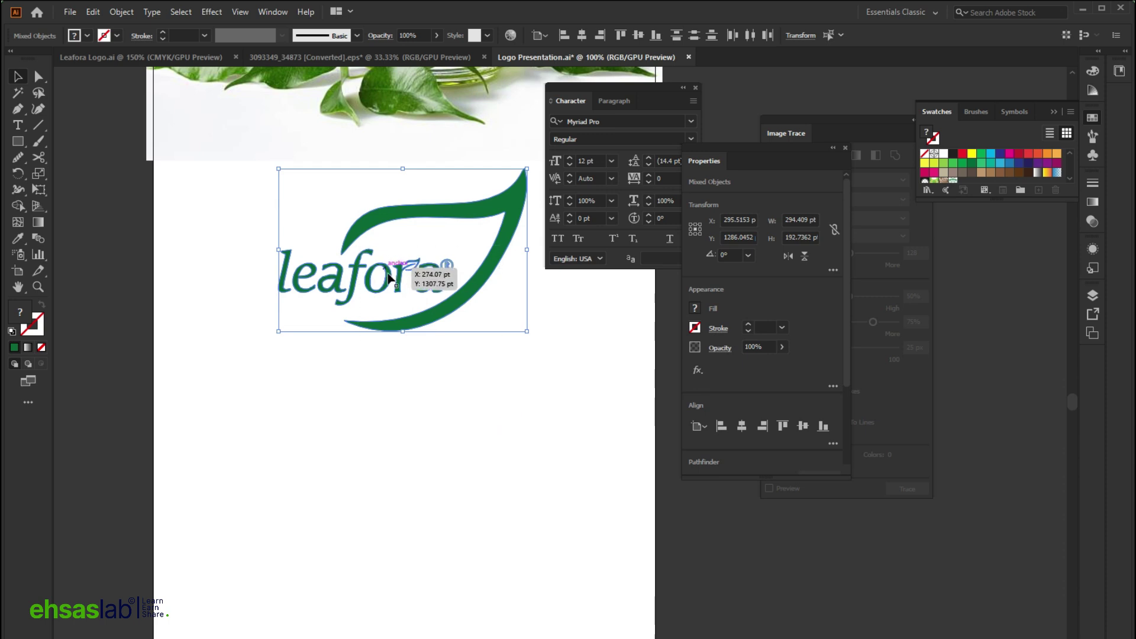
left_click(403, 471)
key("ctrl+equal")
key("ctrl+equal")
Recolor the large leaf light green by sampling the logo's ® mark with the Eyedropper.
left_click(489, 291)
left_click_drag(489, 291, 450, 439)
key("i")
left_click(402, 397)
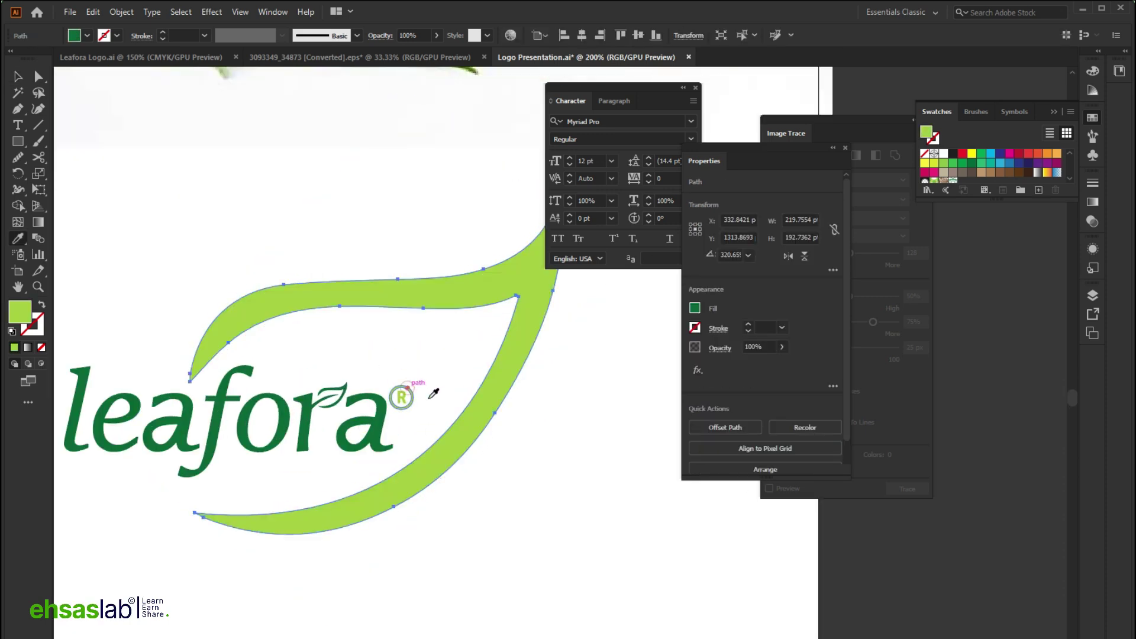
Set the large light green leaf's opacity to 40% and deselect it.
type("40")
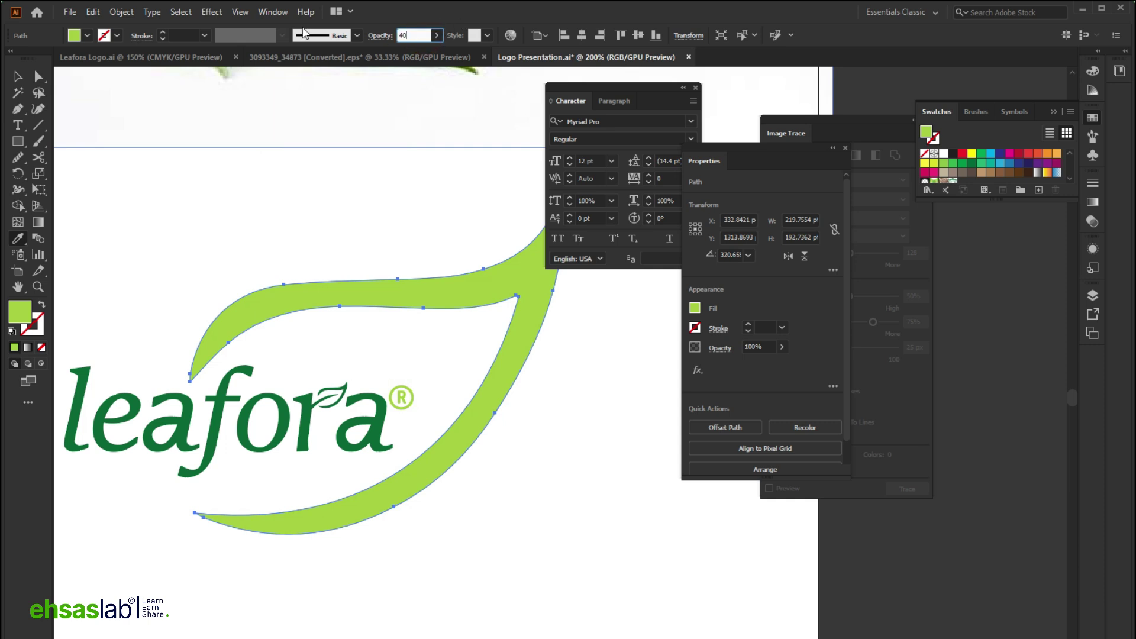
key("Return")
key("v")
left_click(530, 630)
key("ctrl+1")
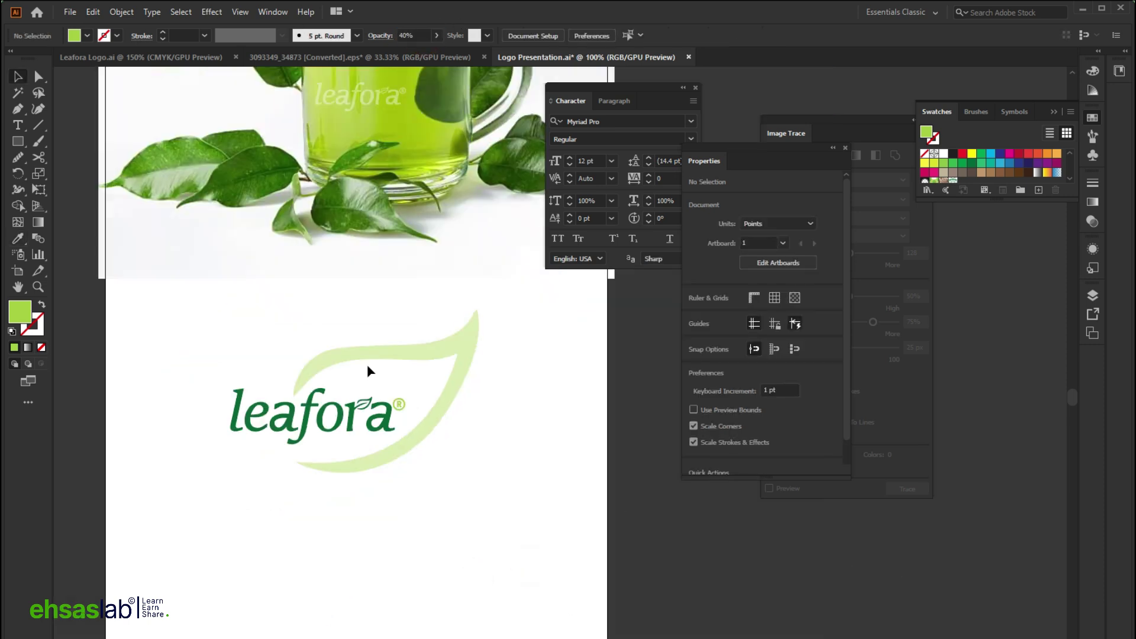
Draw a rectangle about 608 by 296 pt behind the leaf logo and fill it by sampling the faint pattern panel above the mug.
left_click_drag(94, 279, 606, 543)
scroll(355, 295, "up", 6)
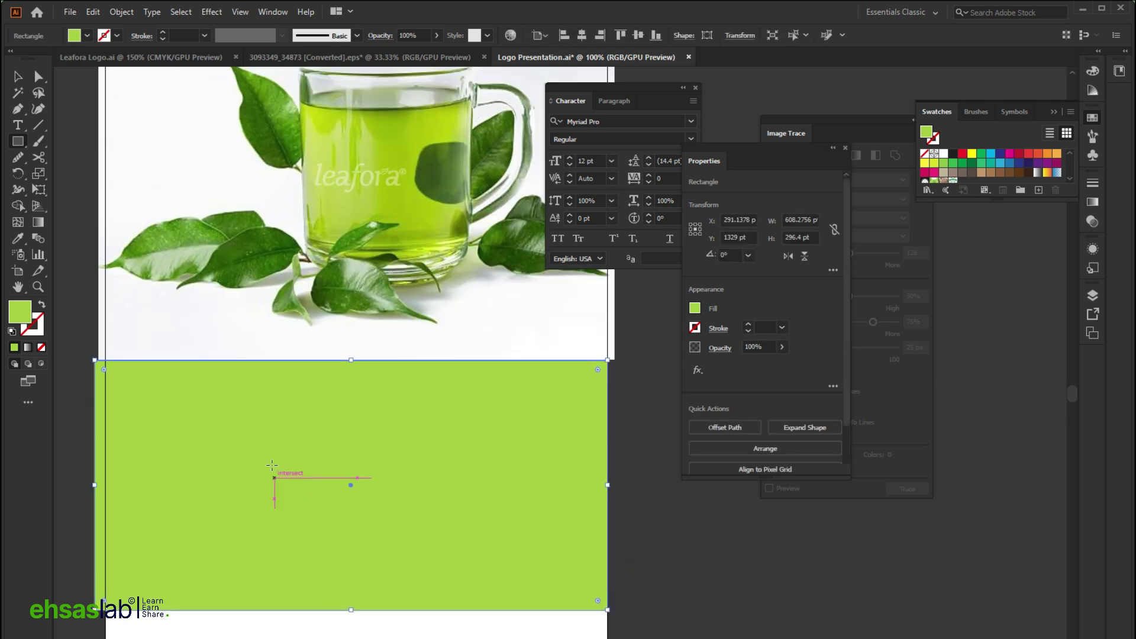
key("i")
left_click(266, 218)
scroll(320, 355, "down", 5)
scroll(320, 414, "up", 2)
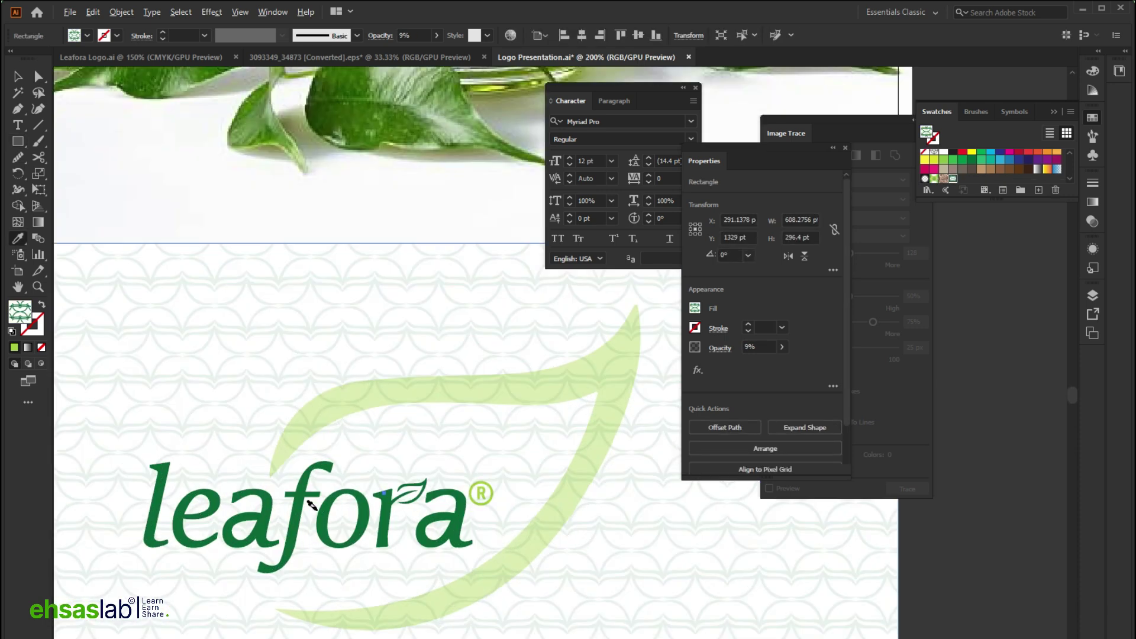
scroll(315, 464, "down", 2)
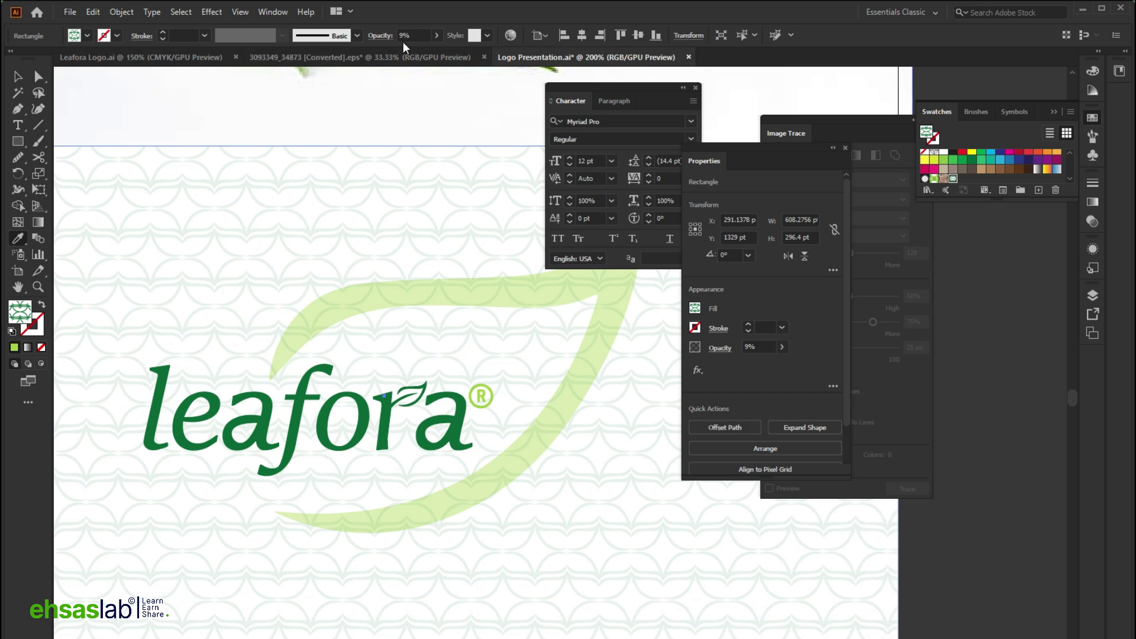
Lower the opacity of the pattern rectangle behind the leaf logo to 7%.
left_click_drag(412, 35, 387, 43)
type("7")
key("Return")
scroll(465, 291, "up", 3)
scroll(533, 477, "down", 3)
scroll(533, 476, "down", 4)
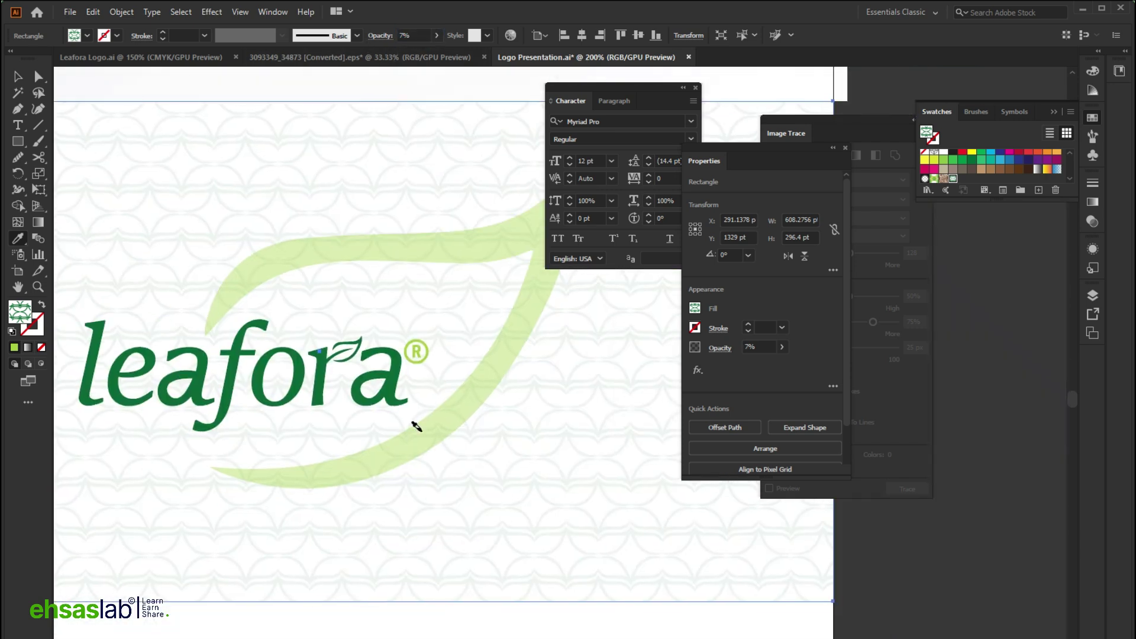
key("alt+v")
key("Escape")
key("v")
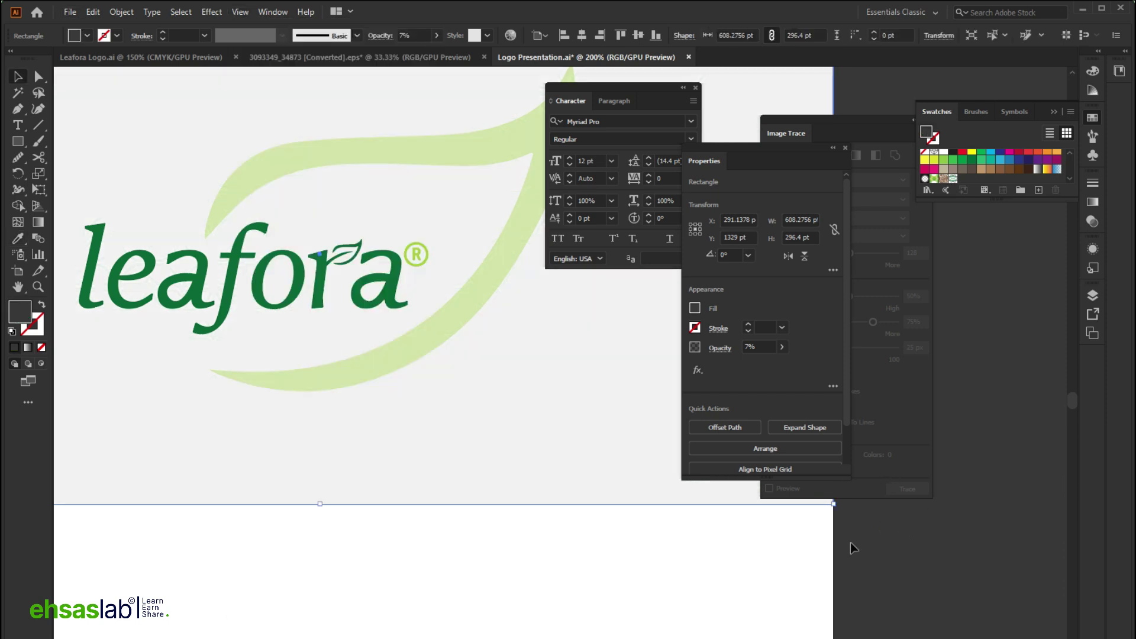
scroll(918, 544, "up", 1)
scroll(342, 393, "up", 1)
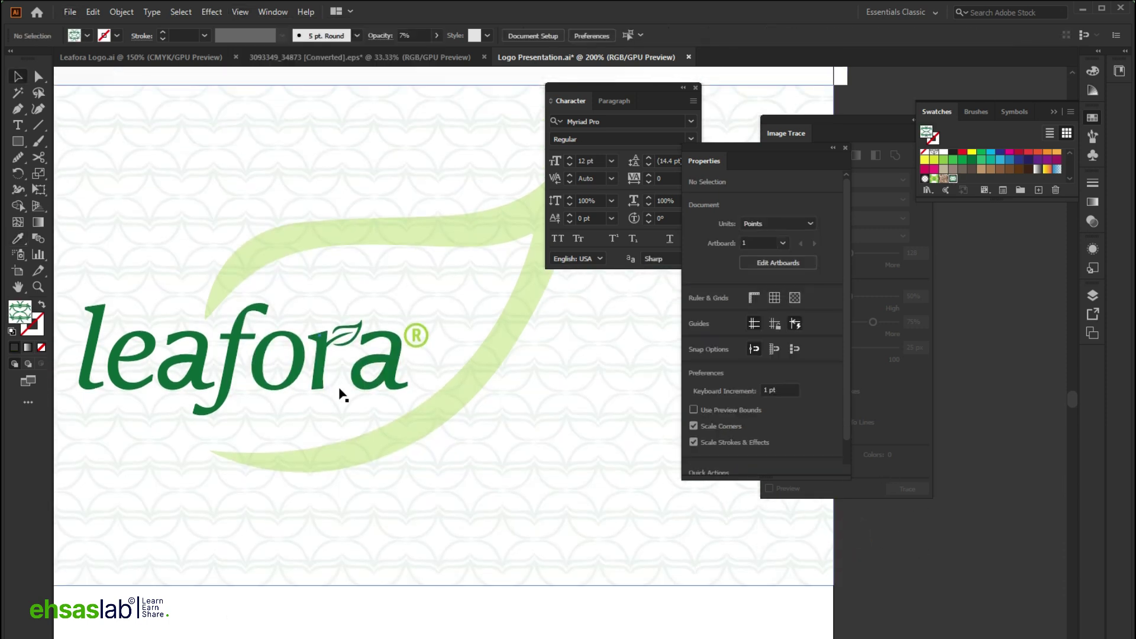
Raise the large leaf's opacity to 100%.
scroll(342, 393, "up", 3)
left_click(520, 490)
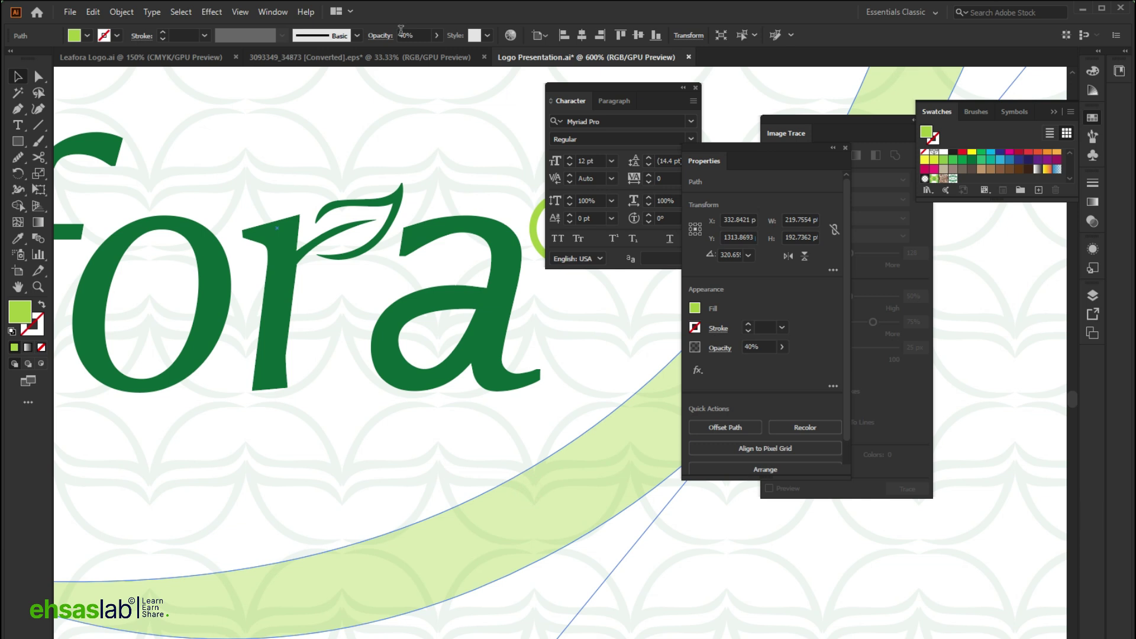
left_click_drag(414, 52, 435, 52)
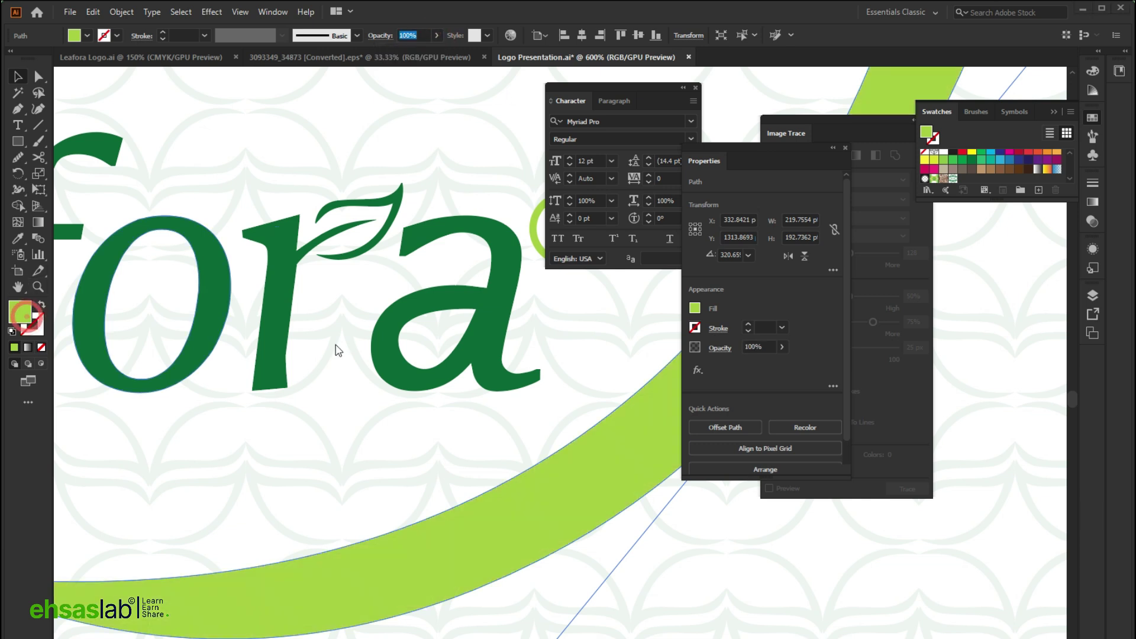
Change the large leaf's fill to a very pale yellow-green with the Color Picker and deselect it.
double_click(21, 313)
left_click(424, 259)
left_click(710, 262)
scroll(372, 424, "down", 6)
left_click(467, 457)
left_click(459, 548)
Reselect the large leaf and fine-tune its pale yellow-green fill in the Color Picker.
scroll(380, 400, "up", 3)
left_click(400, 320)
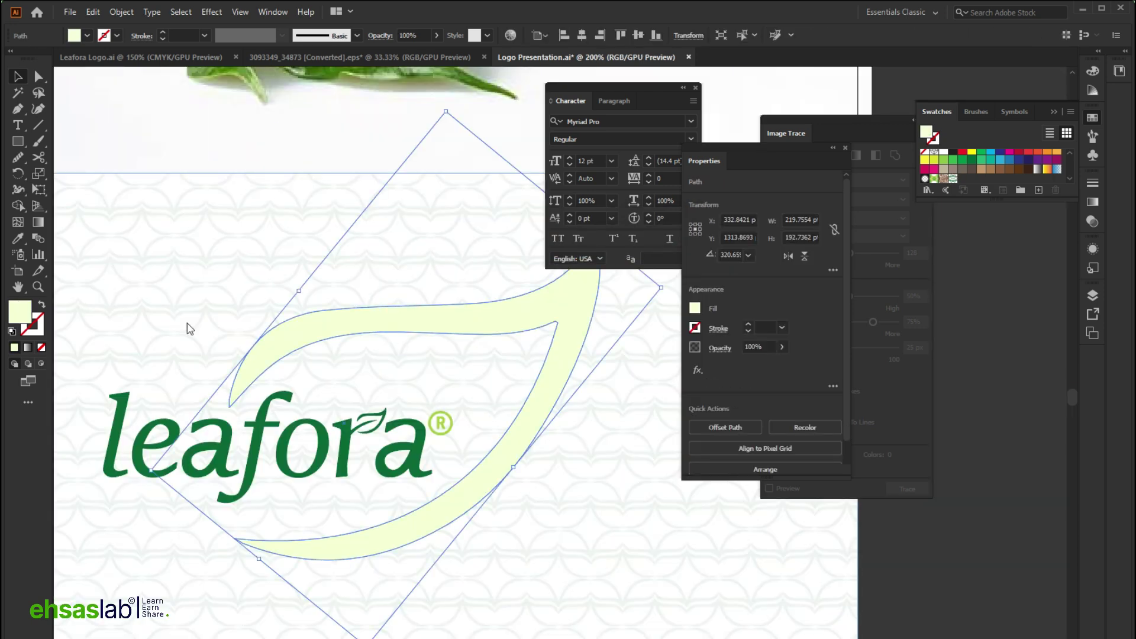
double_click(19, 311)
left_click(706, 269)
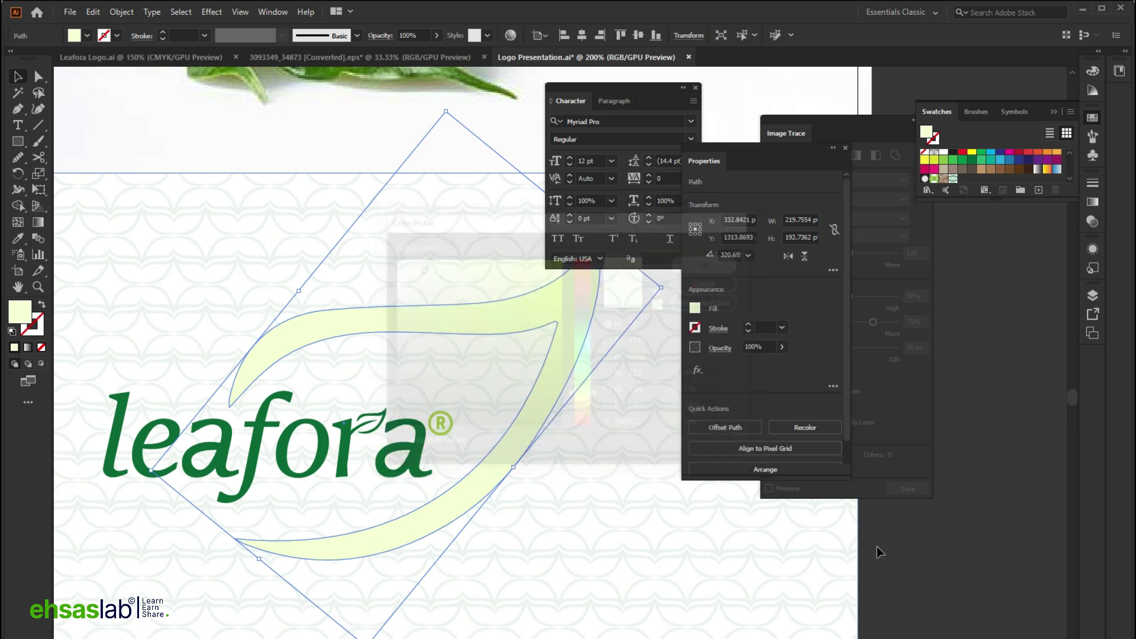
Nudge the large pale leaf slightly up and to the right behind the closing leafora logo and deselect it.
left_click(824, 540)
scroll(466, 501, "down", 4)
left_click(269, 529)
scroll(304, 401, "up", 4)
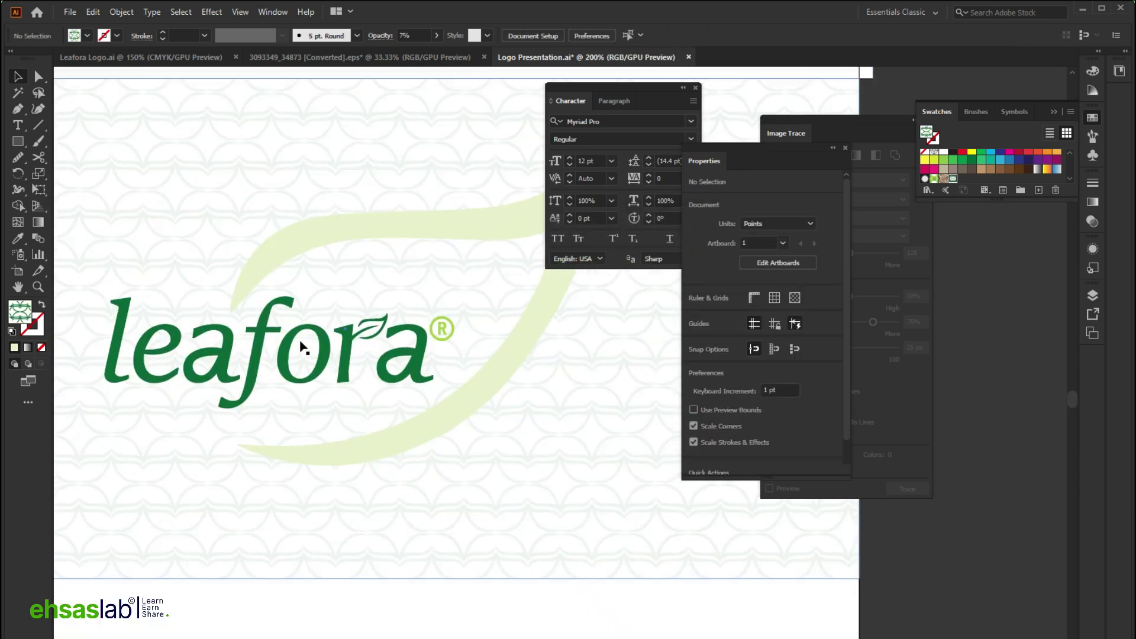
left_click_drag(320, 449, 327, 435)
left_click(65, 487)
Review the whole logo presentation in full-screen view, from the tea field header down to the closing leaf logo panel.
scroll(638, 573, "down", 3)
scroll(547, 546, "up", 2)
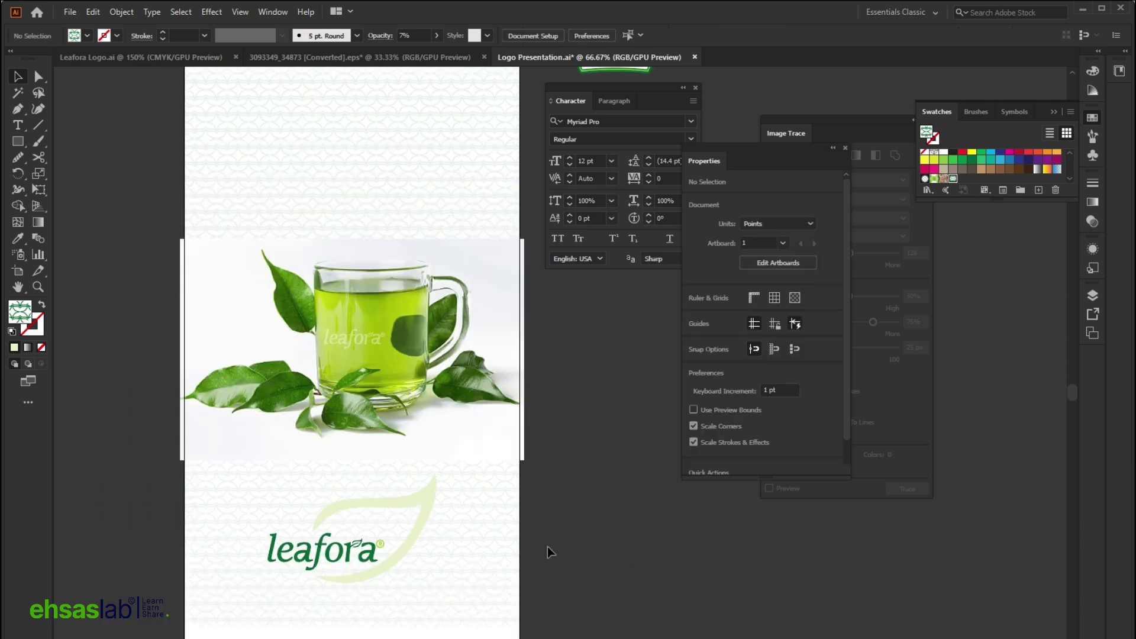
scroll(548, 546, "down", 2)
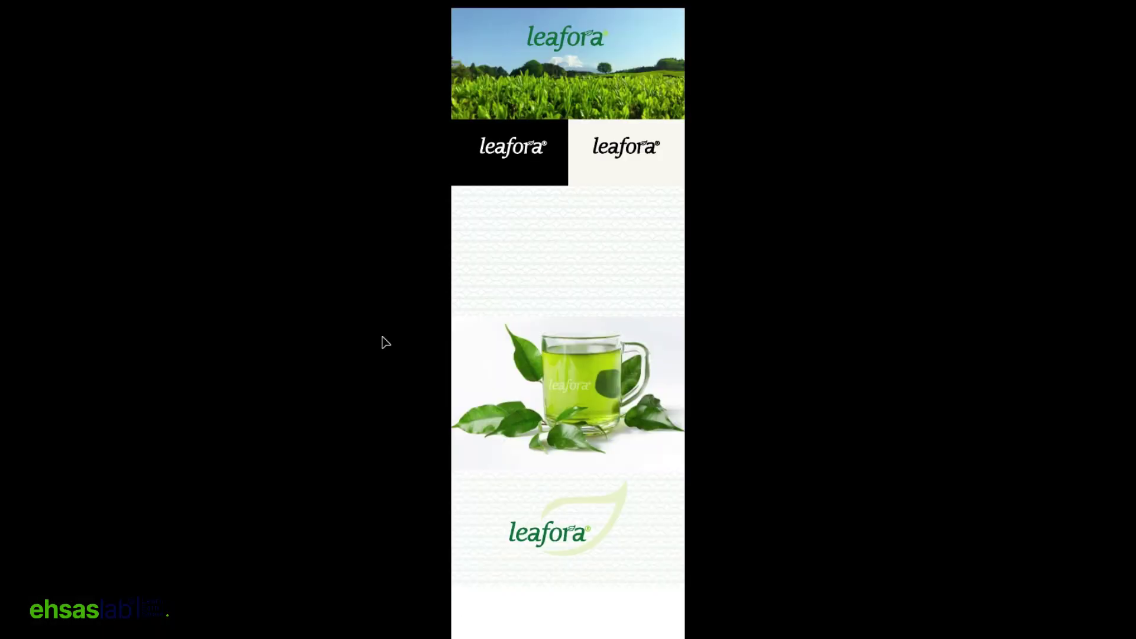
scroll(574, 88, "up", 1)
scroll(574, 88, "down", 1)
scroll(608, 148, "up", 8)
scroll(609, 150, "down", 1)
scroll(607, 150, "down", 3)
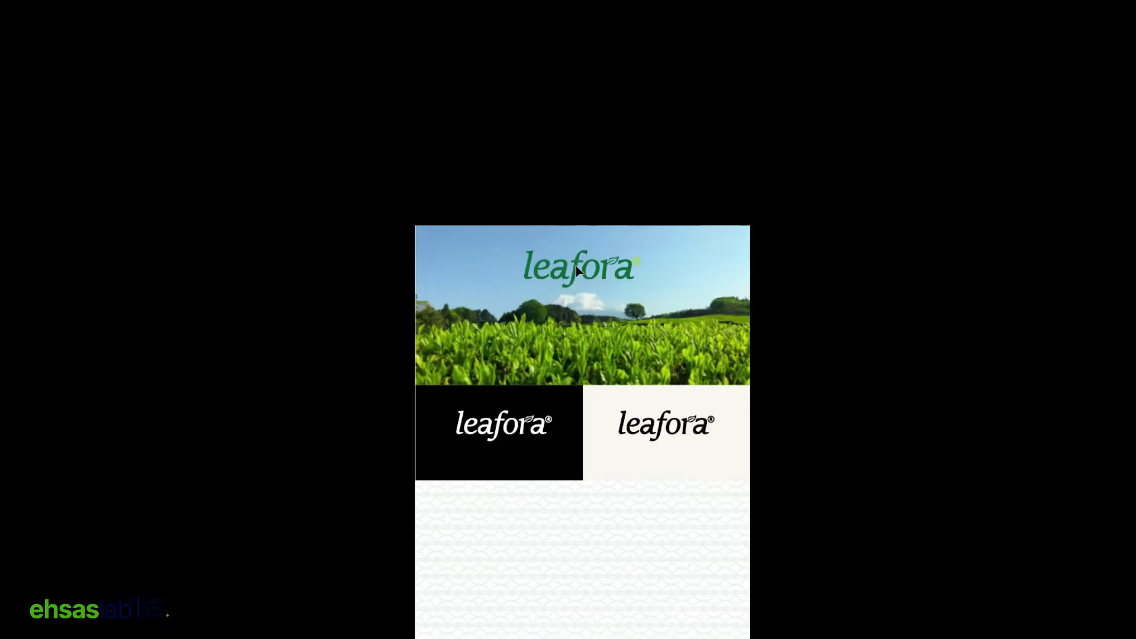
scroll(574, 266, "up", 3)
scroll(574, 266, "down", 2)
scroll(575, 269, "down", 10)
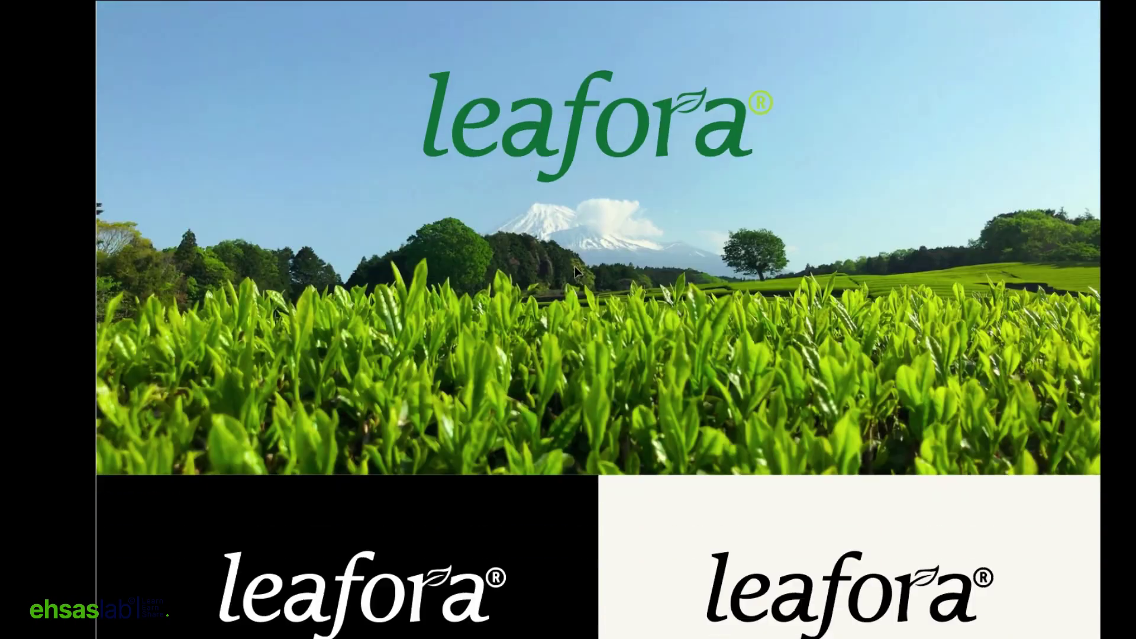
scroll(578, 272, "down", 15)
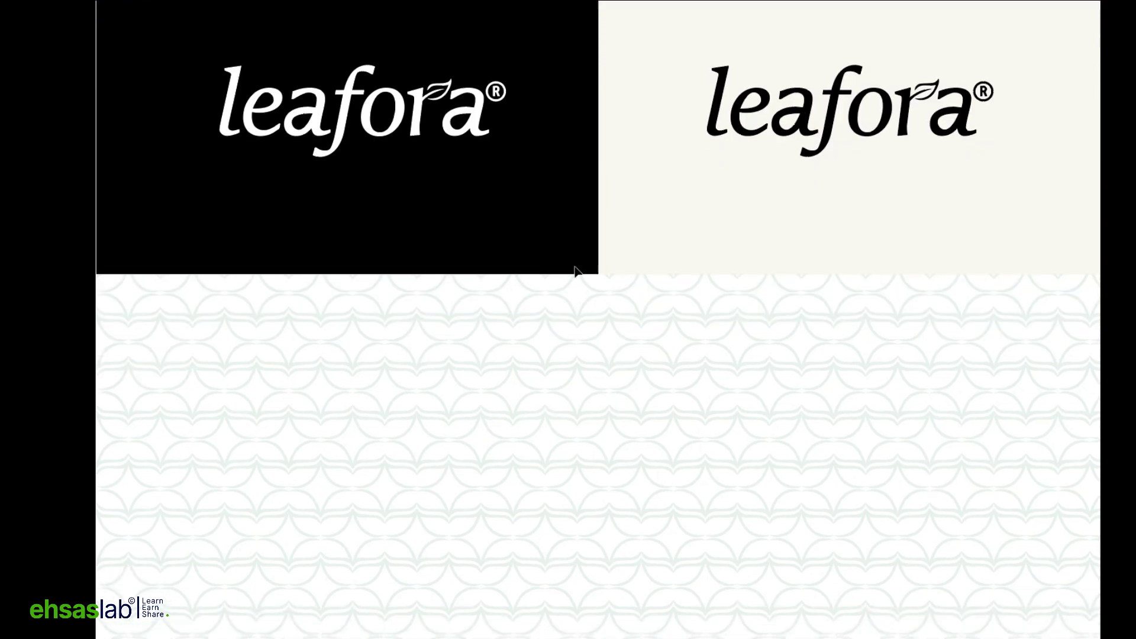
scroll(635, 273, "down", 10)
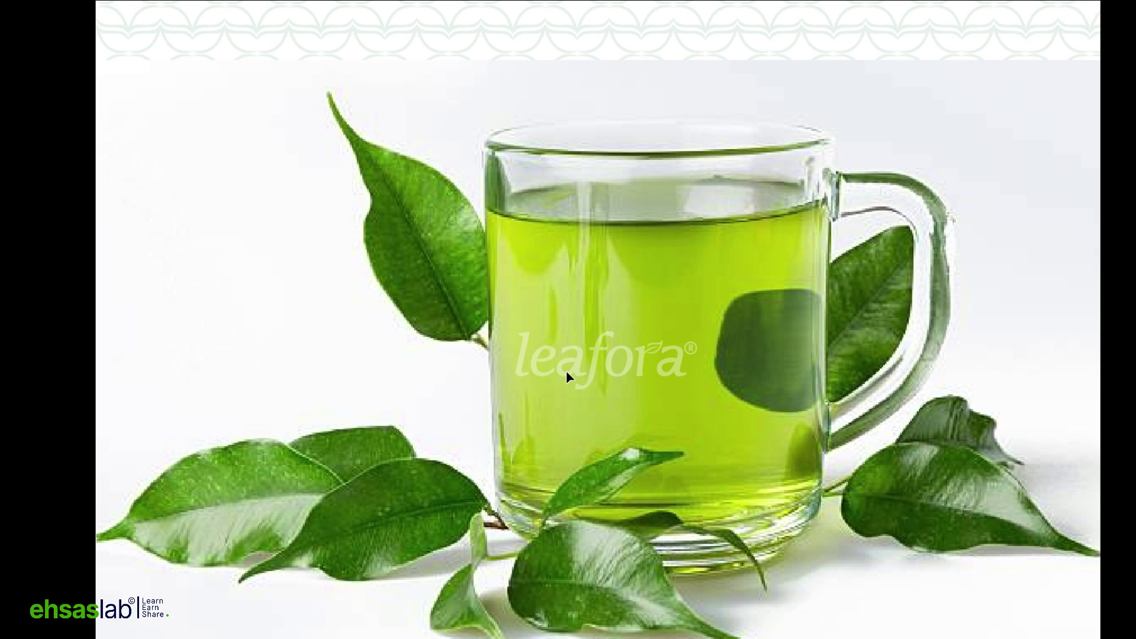
scroll(566, 374, "down", 11)
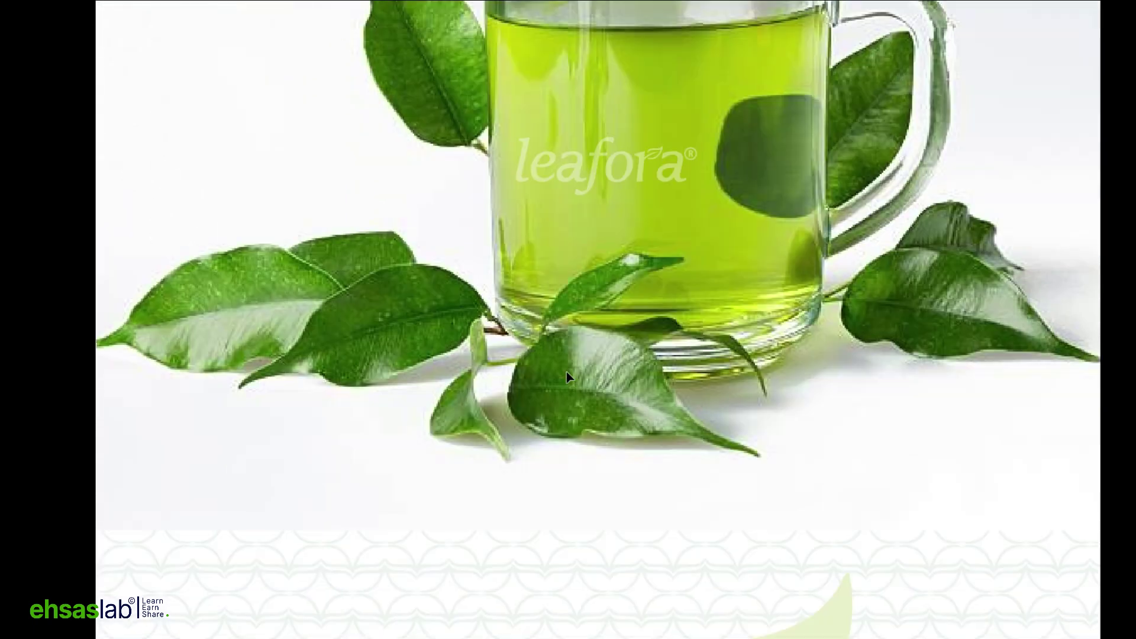
scroll(566, 373, "down", 10)
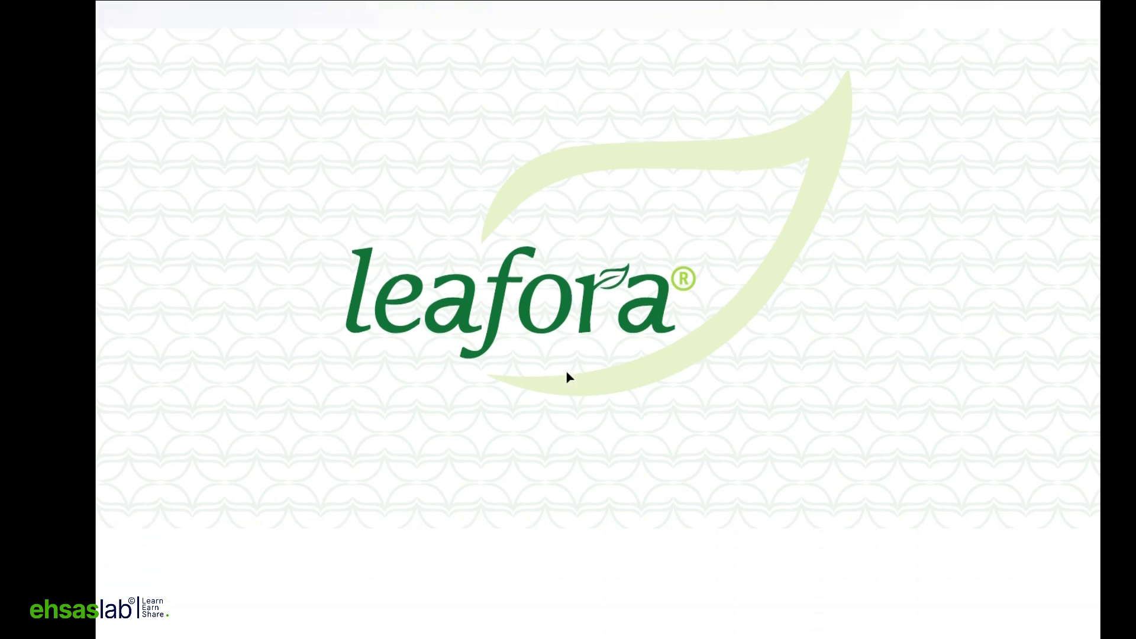
scroll(556, 376, "down", 5)
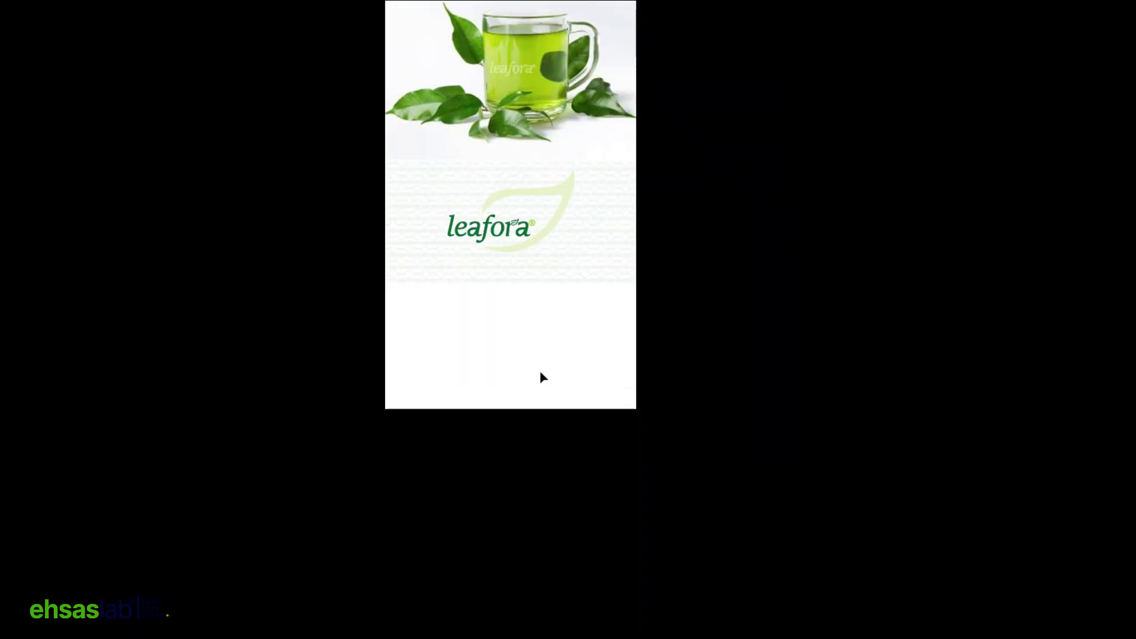
key("Escape")
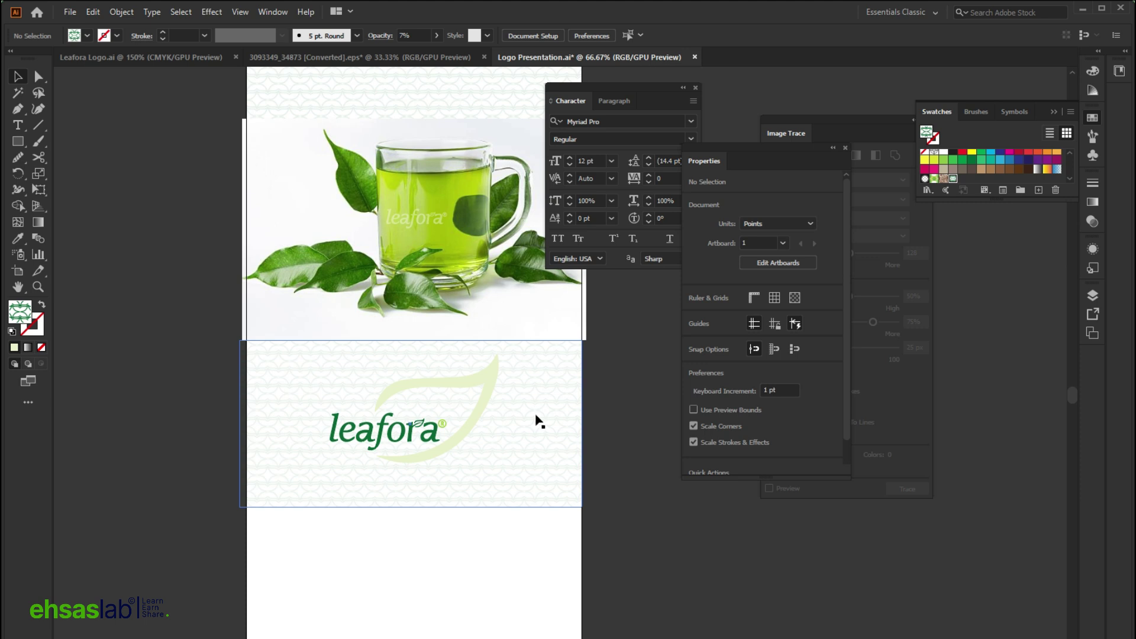
Examine the tea field header, black and cream logo variants, pattern panel and mug photo in the normal editing view.
scroll(502, 422, "up", 12)
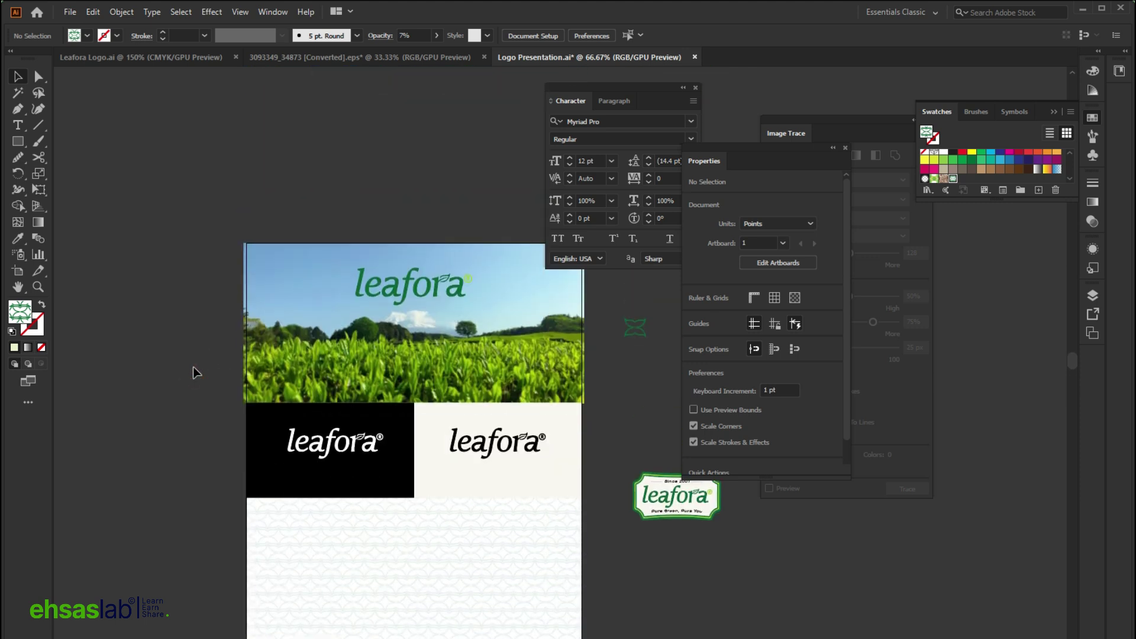
scroll(393, 312, "up", 2)
scroll(348, 270, "up", 2)
scroll(348, 270, "down", 1)
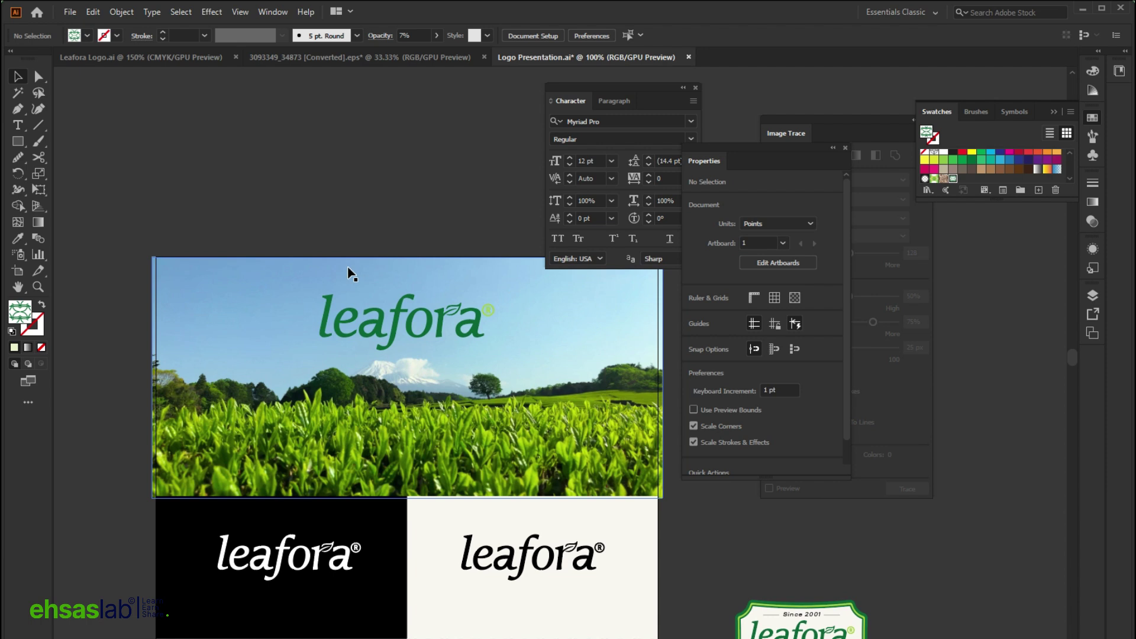
scroll(349, 272, "down", 3)
scroll(538, 497, "down", 10)
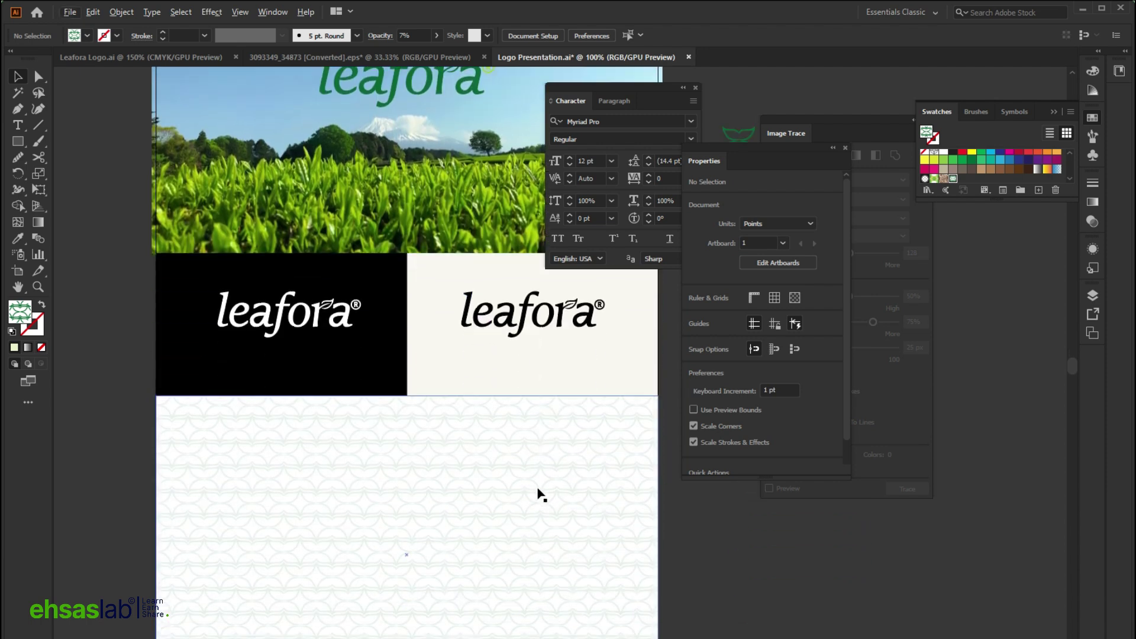
scroll(424, 433, "up", 11)
scroll(420, 355, "up", 2)
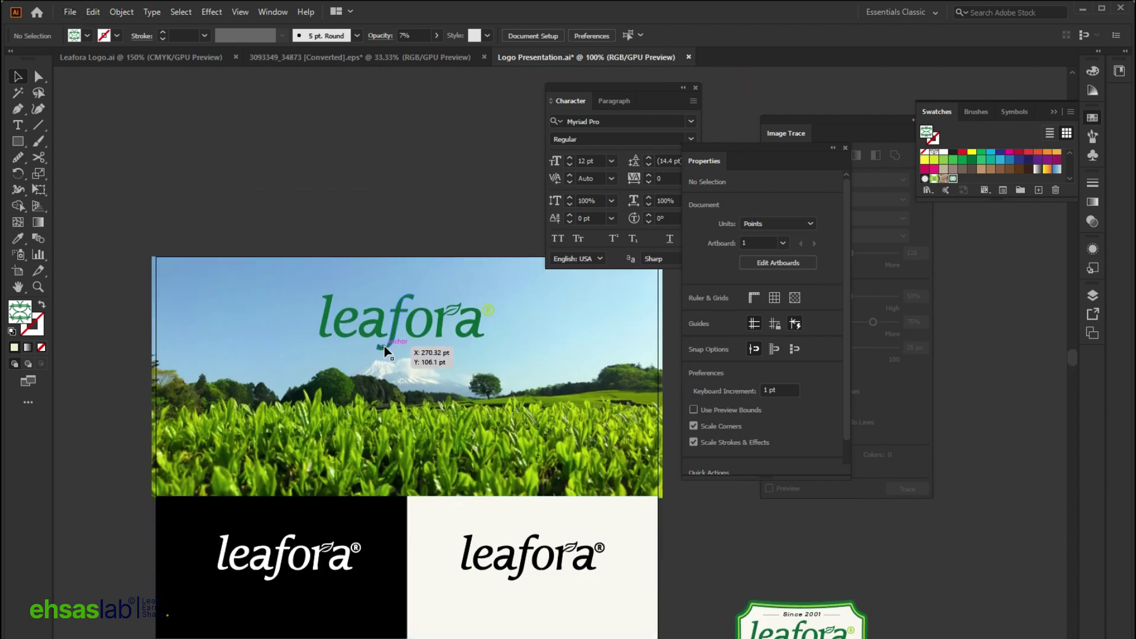
scroll(415, 378, "down", 20)
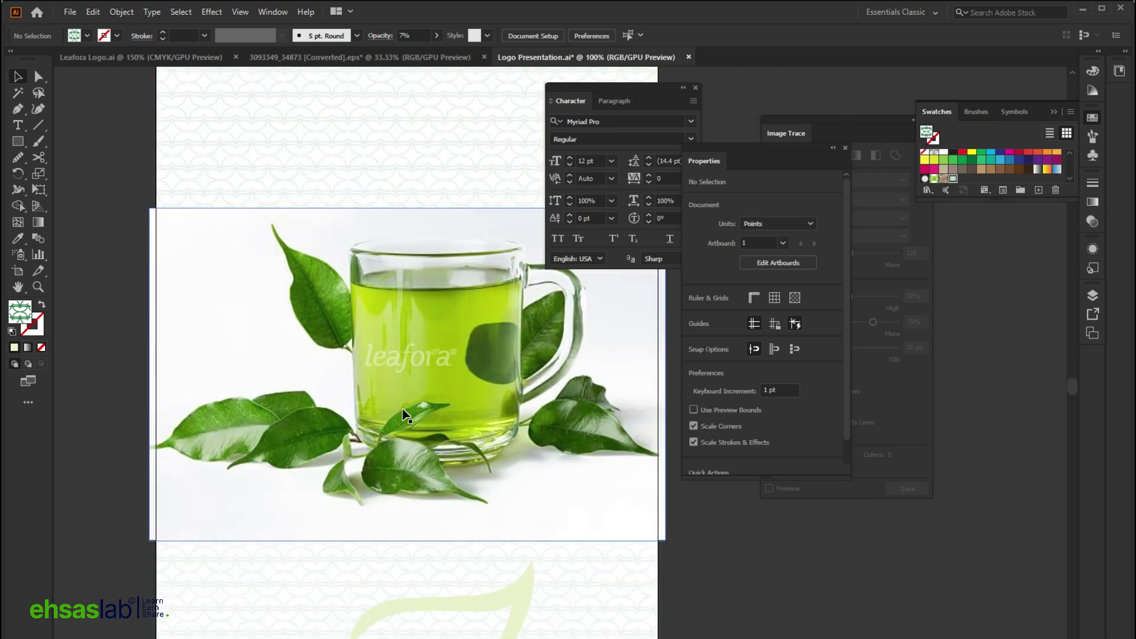